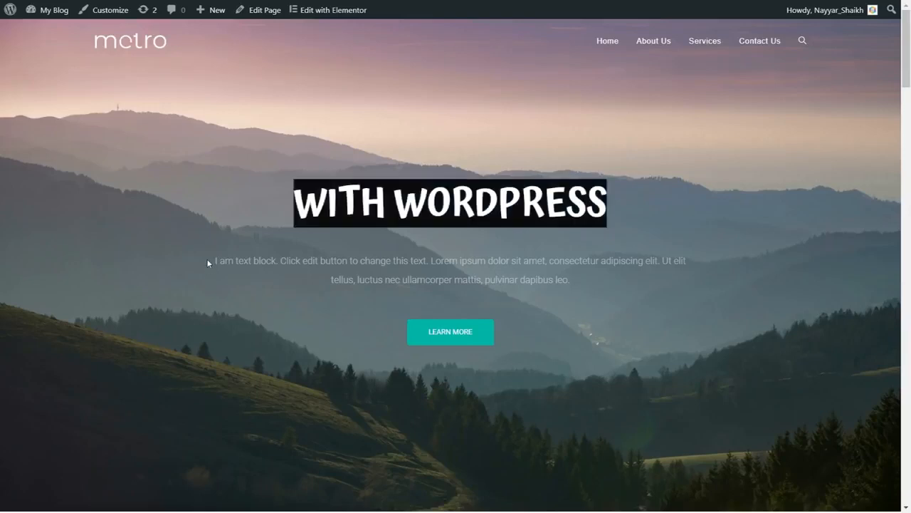
pyautogui.moveTo(207, 261); pyautogui.dragTo(574, 286)
pyautogui.click(606, 287)
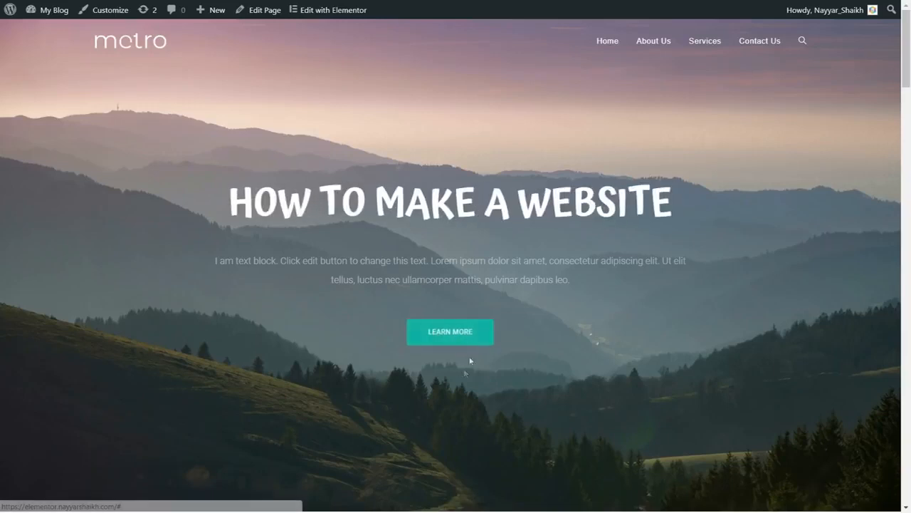
# - Open the home page for editing in Elementor and replace the animated headline's first rotating line with the site owner's full name
pyautogui.click(337, 14)
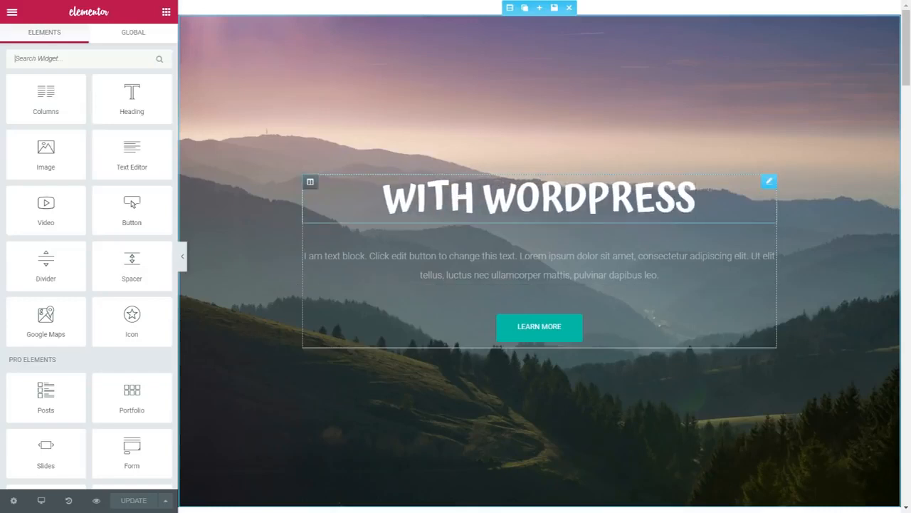
pyautogui.click(769, 180)
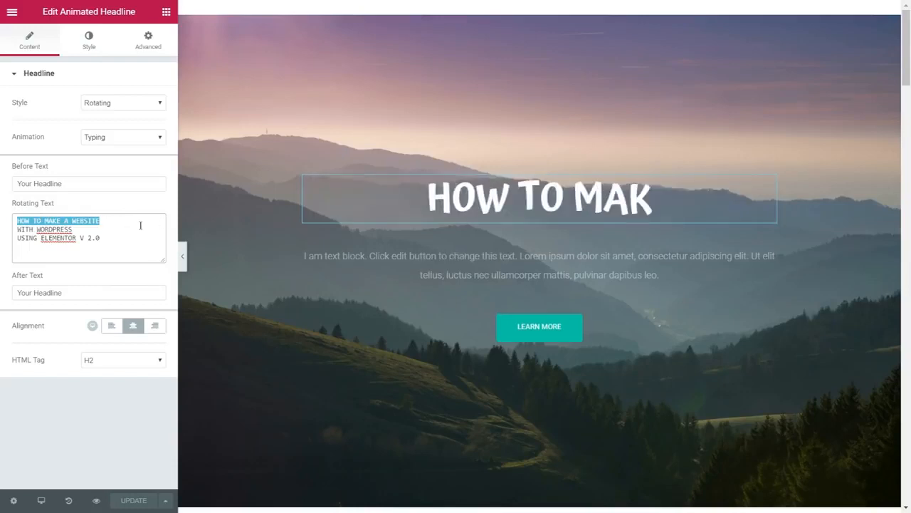
pyautogui.write('Nayyar')
pyautogui.write(' /s')
pyautogui.press('BackSpace')
pyautogui.press('BackSpace')
pyautogui.write('Shaikh')
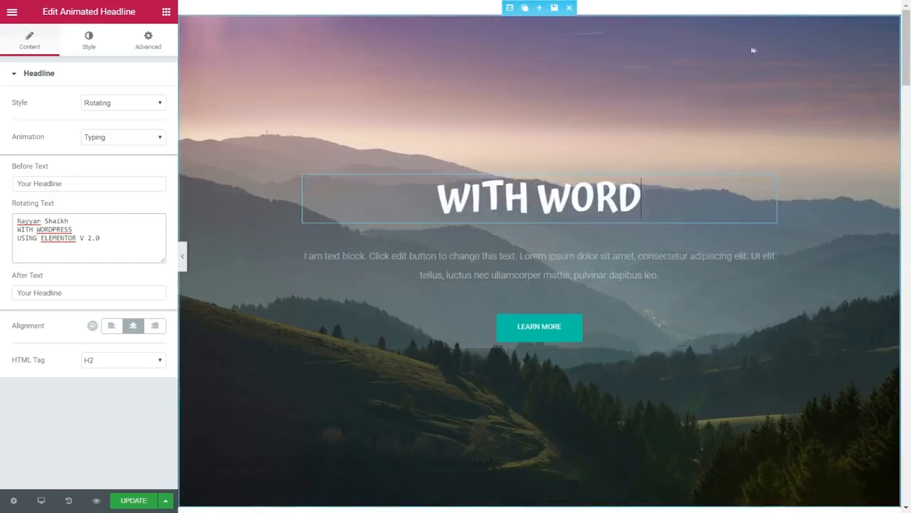
# - Replace the hero section's background image with pexels-photo-66997.jpg from the media library
pyautogui.click(508, 8)
pyautogui.click(81, 55)
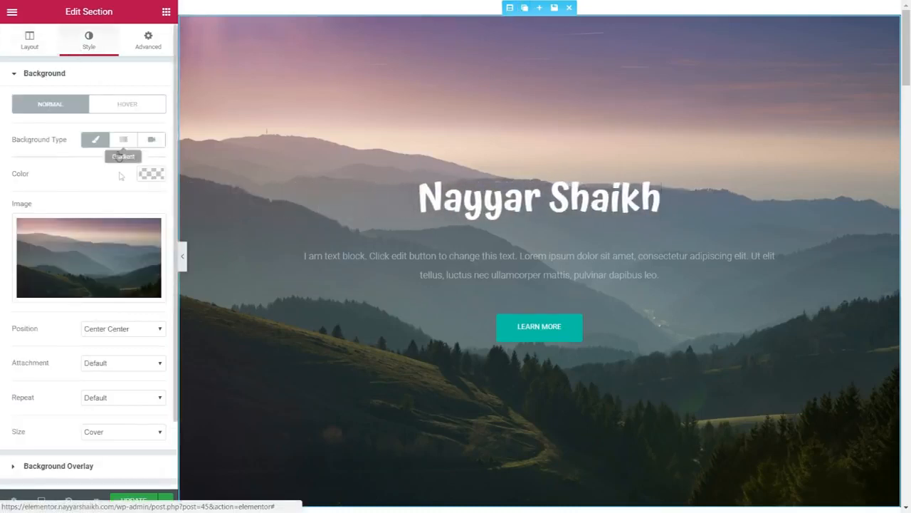
pyautogui.moveTo(94, 254)
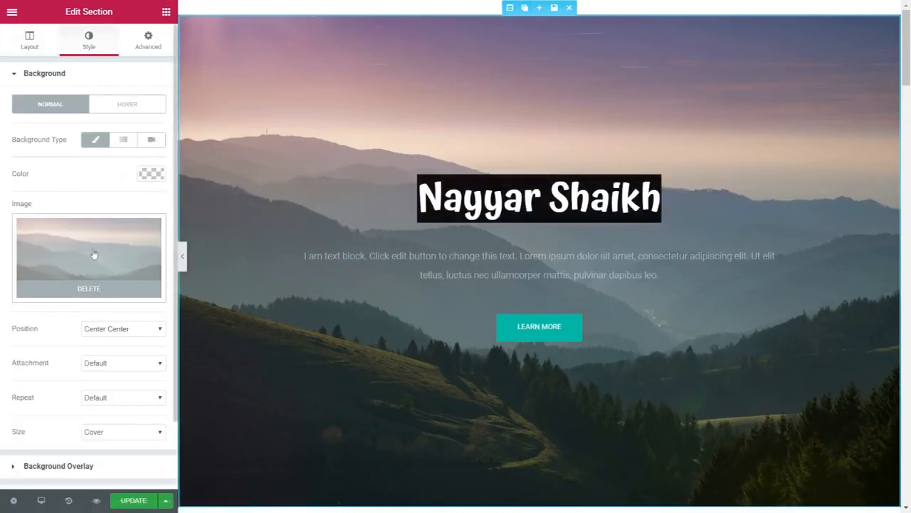
pyautogui.click(84, 289)
pyautogui.click(98, 261)
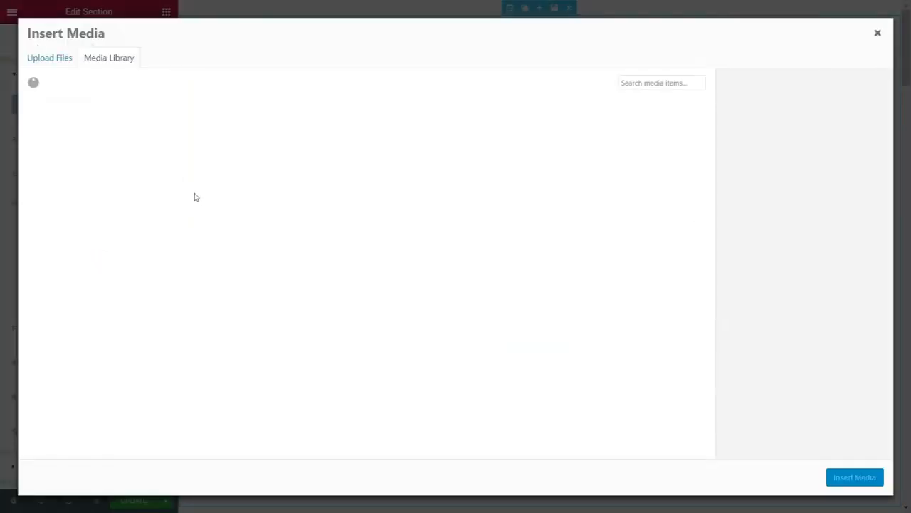
pyautogui.click(51, 63)
pyautogui.click(111, 59)
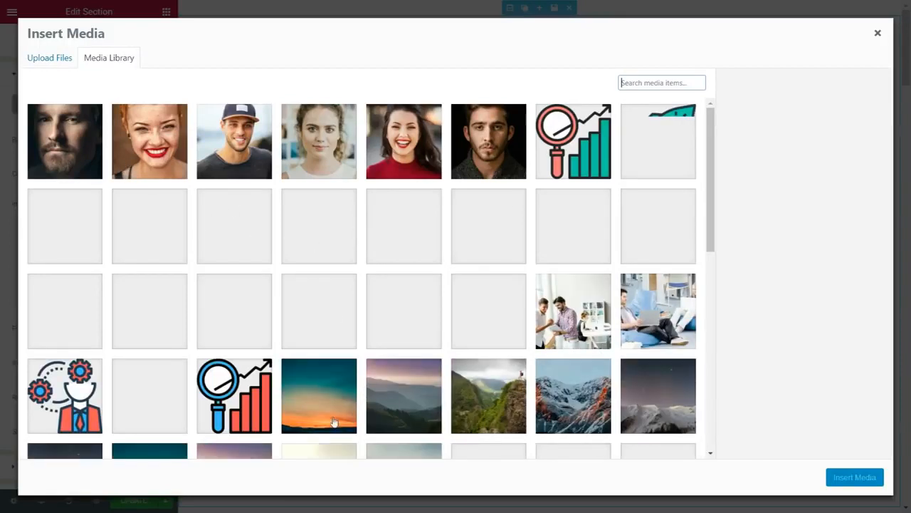
pyautogui.click(340, 388)
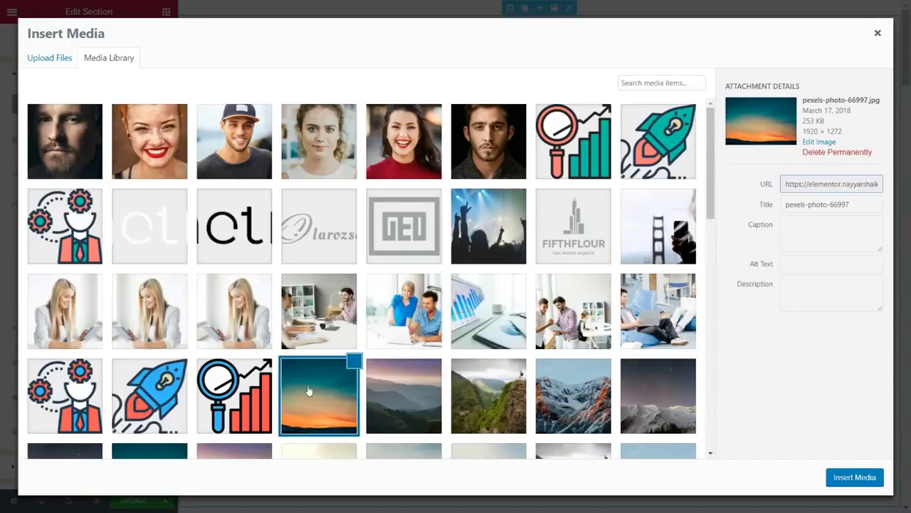
pyautogui.click(856, 479)
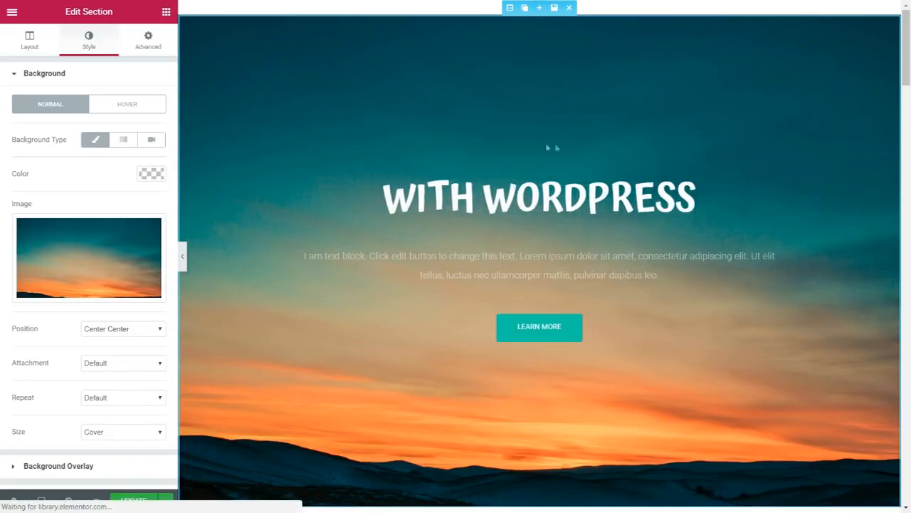
pyautogui.scroll(-10, 715, 261)
pyautogui.scroll(-8, 715, 283)
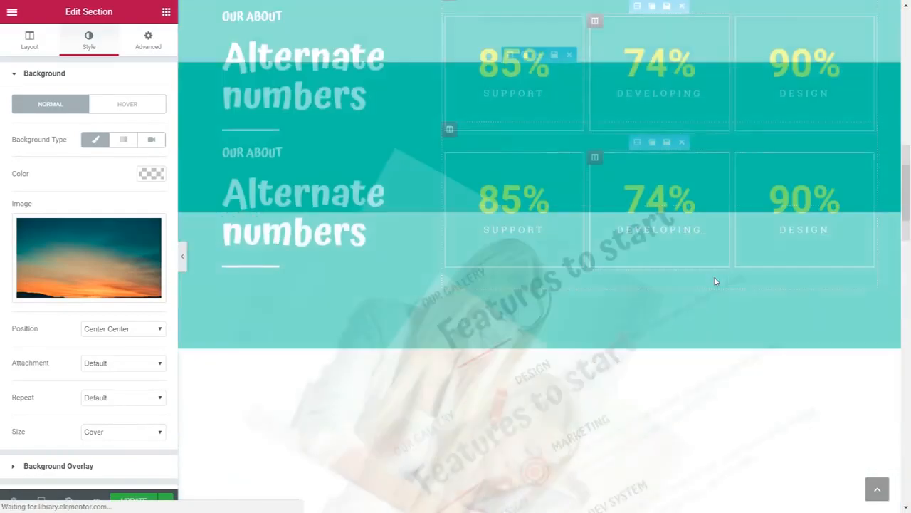
pyautogui.scroll(8, 716, 309)
pyautogui.scroll(10, 716, 317)
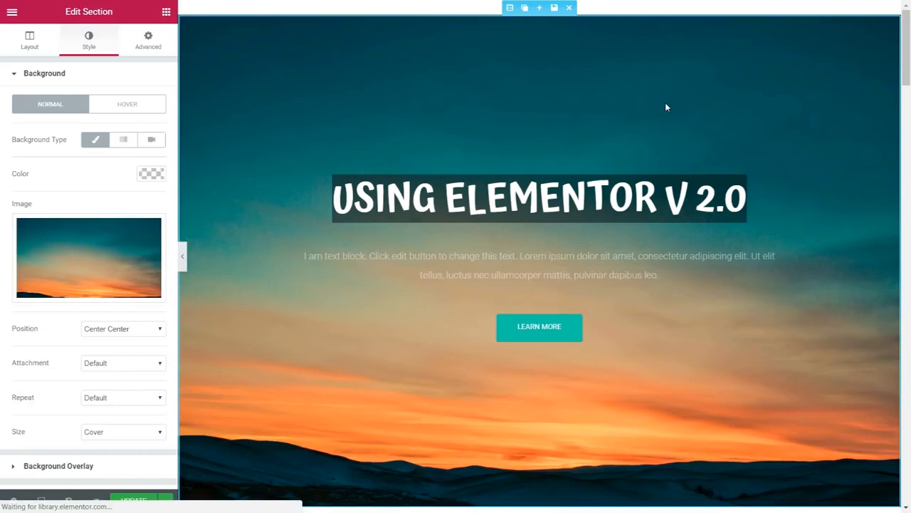
pyautogui.press('BackSpace')
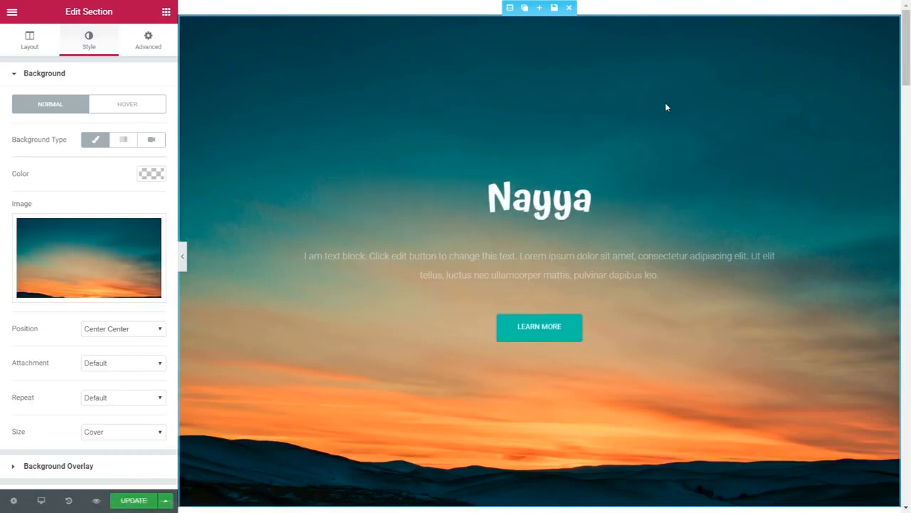
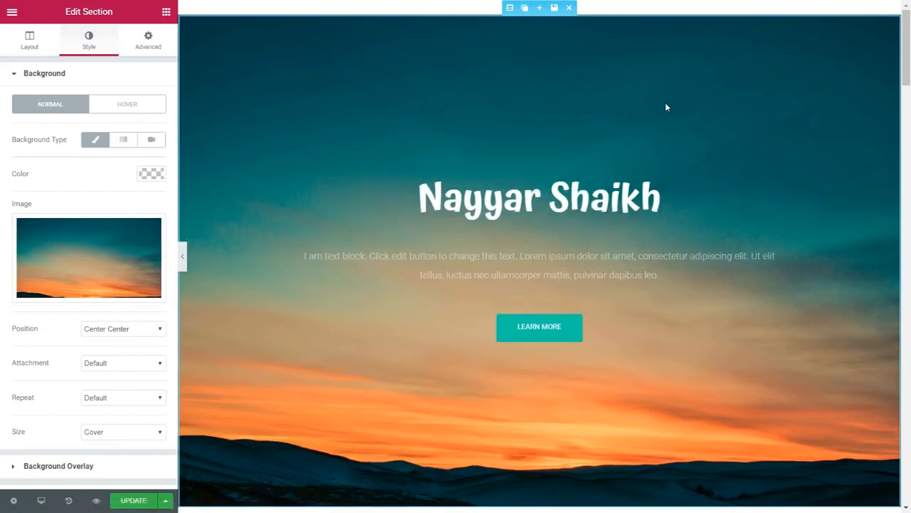
pyautogui.hotkey('ctrl', 'a')
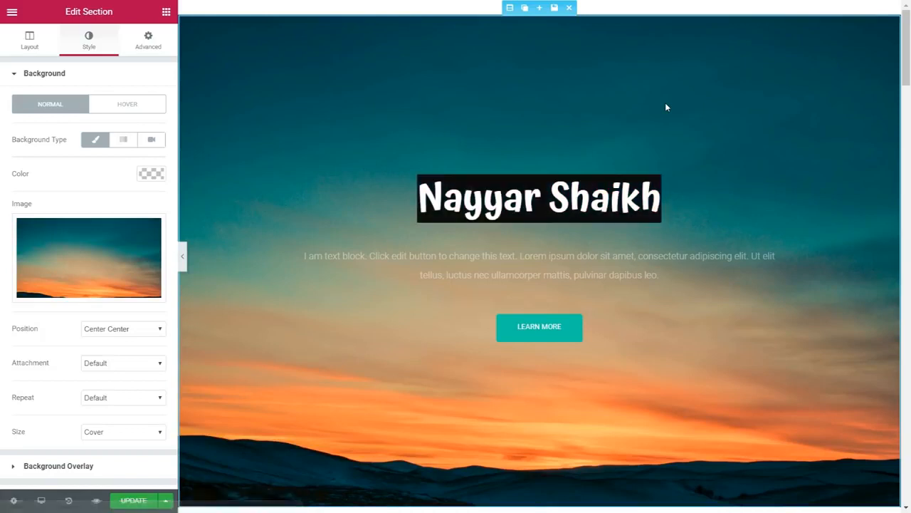
pyautogui.press('BackSpace')
pyautogui.write('WITH WORDPRESS')
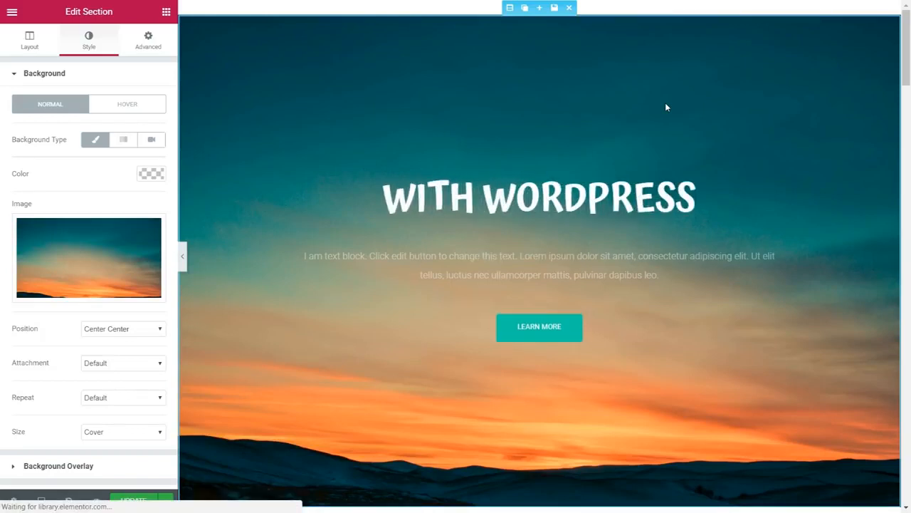
pyautogui.hotkey('ctrl', 'a')
pyautogui.press('BackSpace')
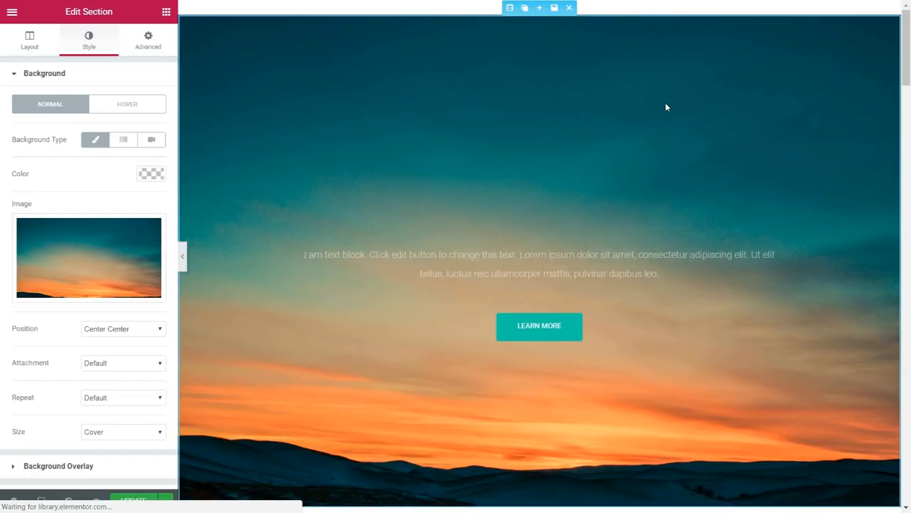
pyautogui.write('USING ELEMENTOR V 2.0')
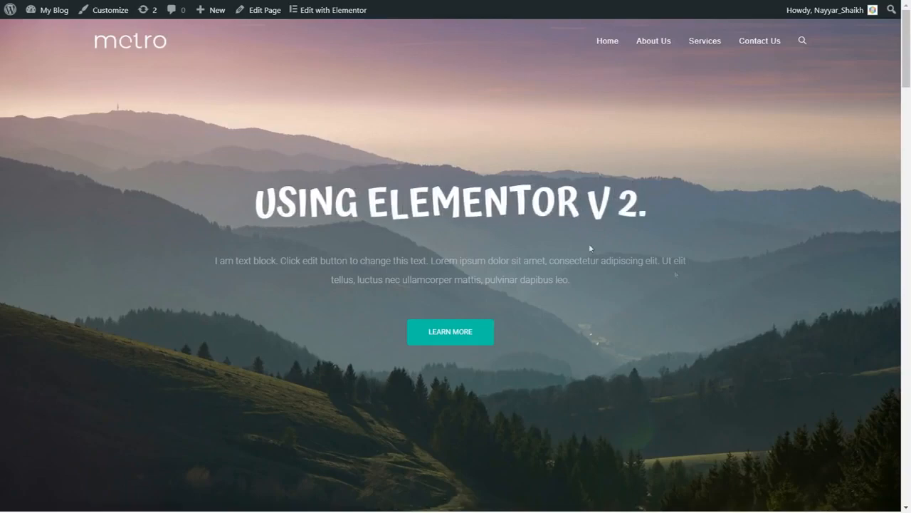
# - Examine the live home page from the hero through the services, numbers, features, gallery, contact and clients sections to the footer
pyautogui.scroll(-6, 825, 286)
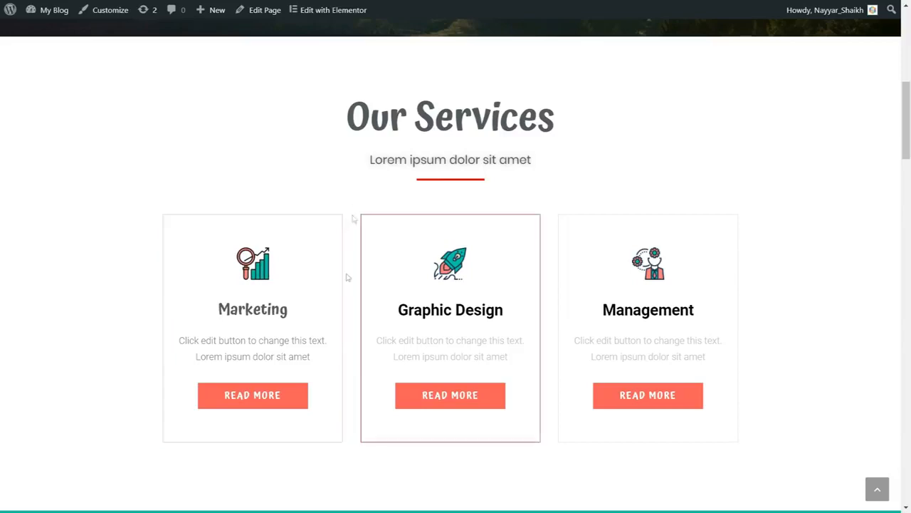
pyautogui.click(261, 397)
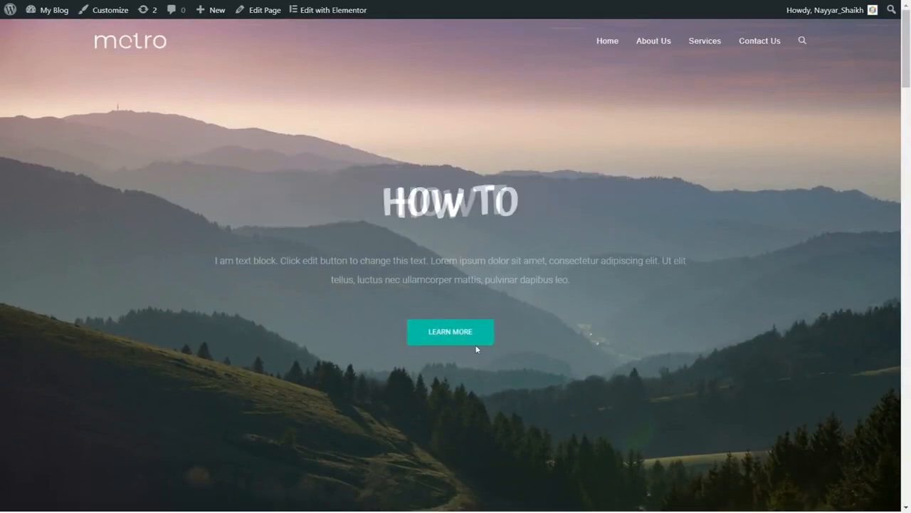
pyautogui.scroll(-6, 570, 350)
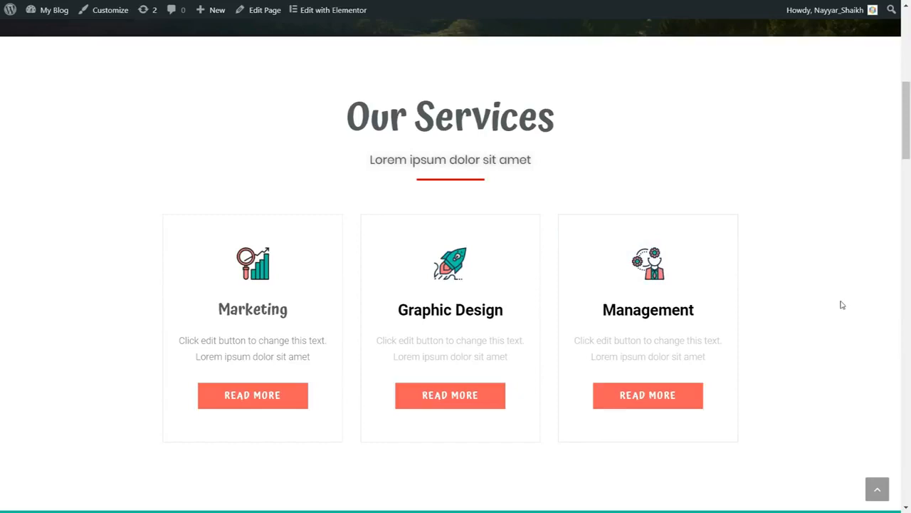
pyautogui.scroll(-5, 841, 305)
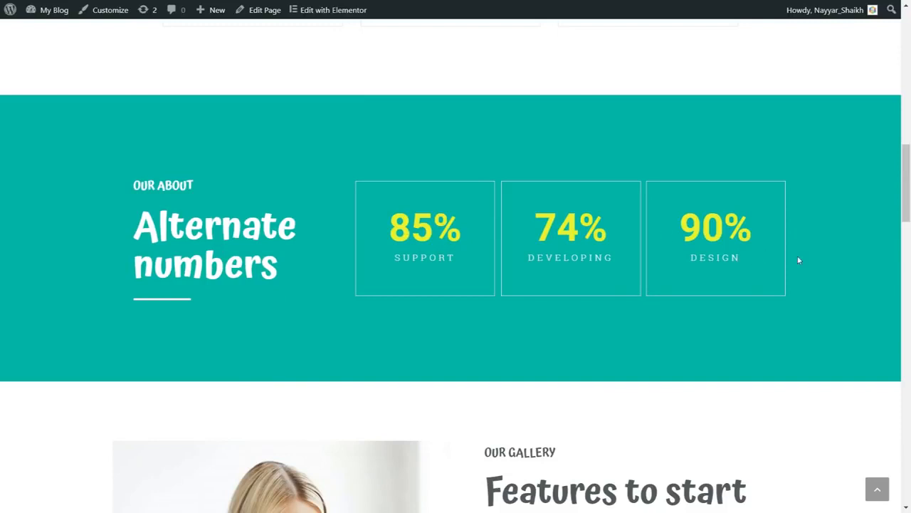
pyautogui.scroll(1, 803, 281)
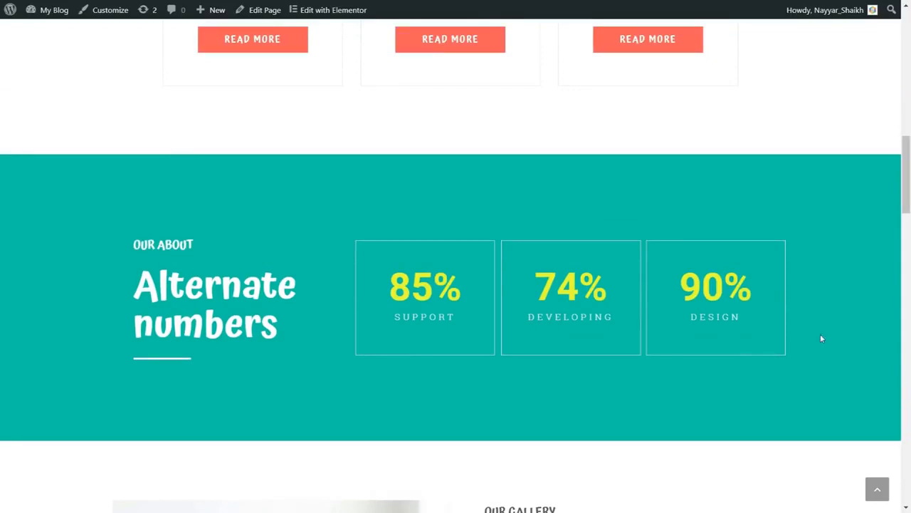
pyautogui.scroll(-5, 822, 338)
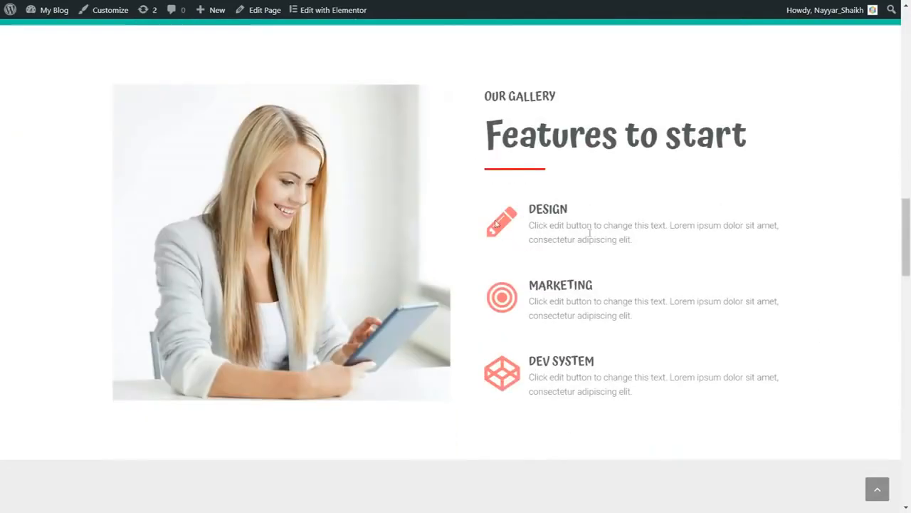
pyautogui.scroll(1, 759, 269)
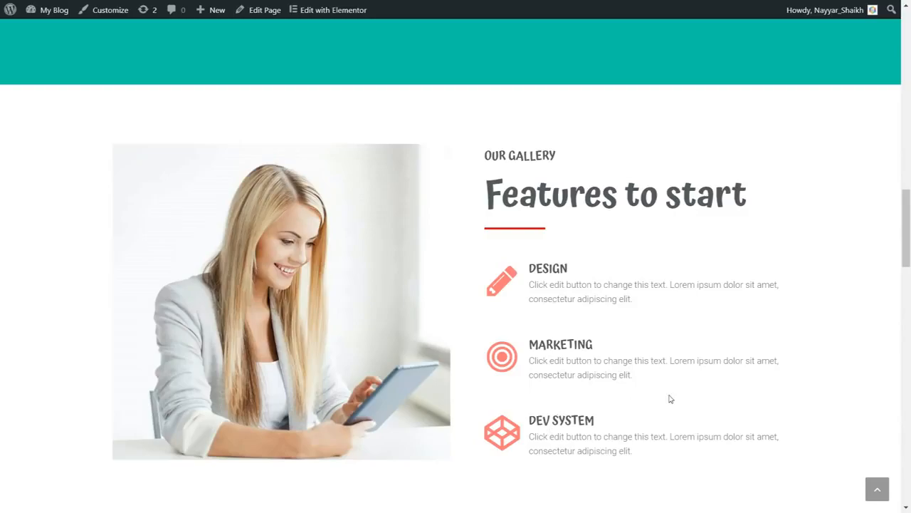
pyautogui.scroll(-3, 668, 396)
pyautogui.scroll(-5, 669, 398)
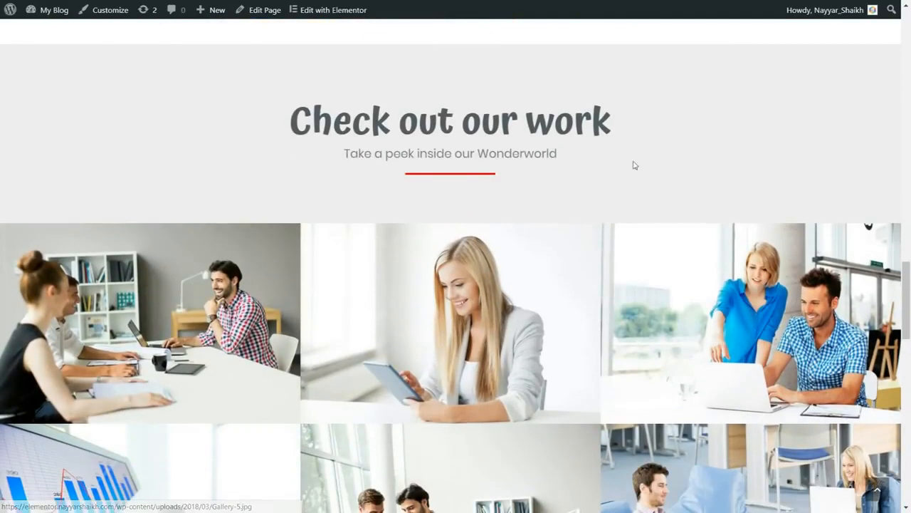
pyautogui.scroll(-7, 540, 320)
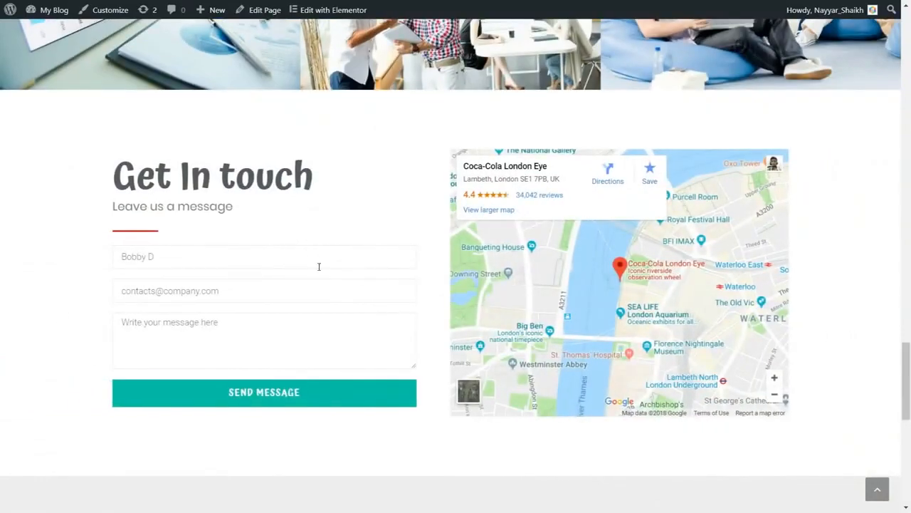
pyautogui.scroll(-5, 809, 321)
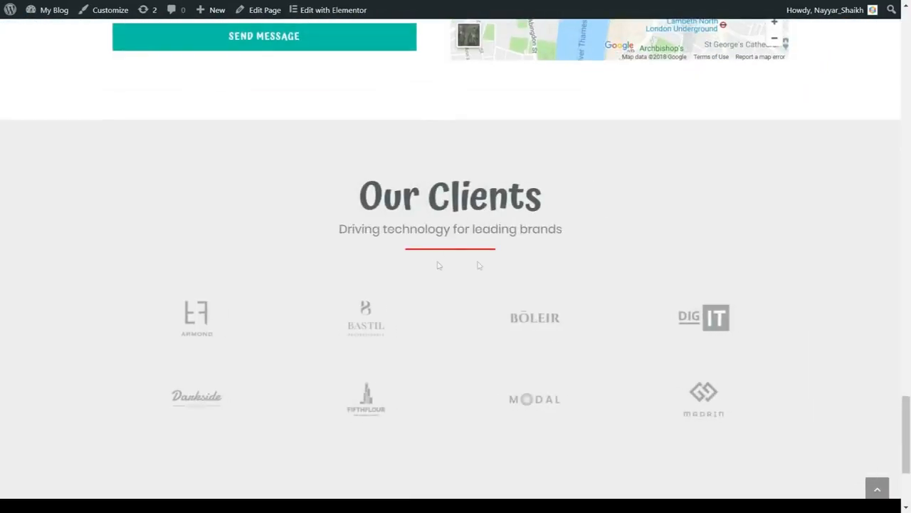
pyautogui.scroll(-3, 551, 258)
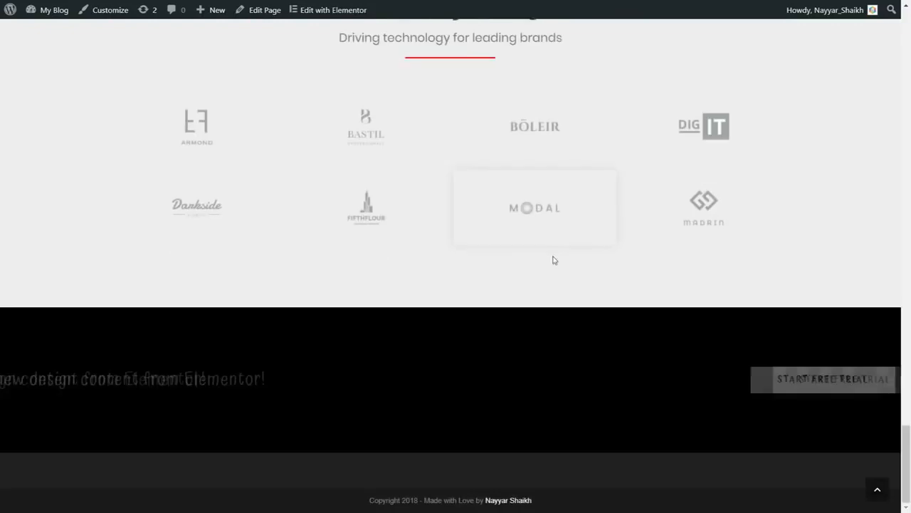
# - Review the Get In touch form, the client logos and the free trial banner again, and return to the start of the page
pyautogui.scroll(5, 558, 267)
pyautogui.scroll(2, 558, 267)
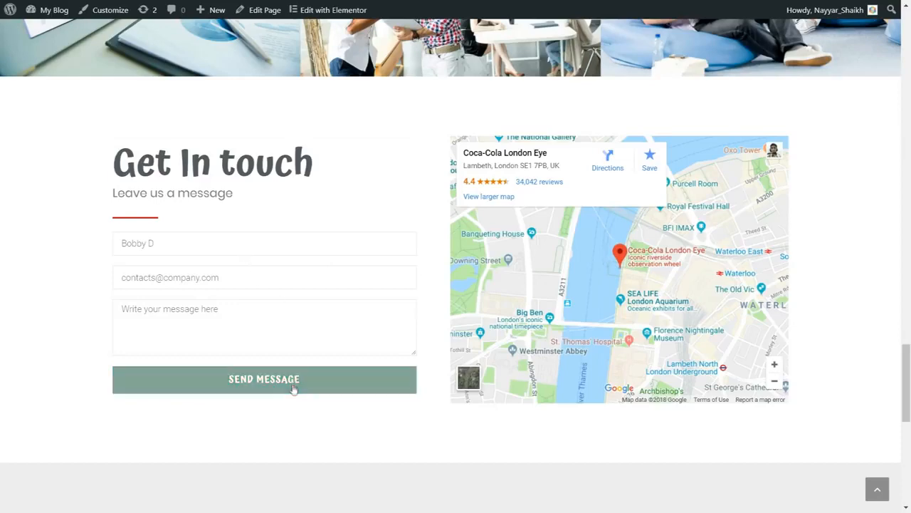
pyautogui.scroll(-5, 494, 389)
pyautogui.scroll(-2, 676, 328)
pyautogui.scroll(1, 542, 256)
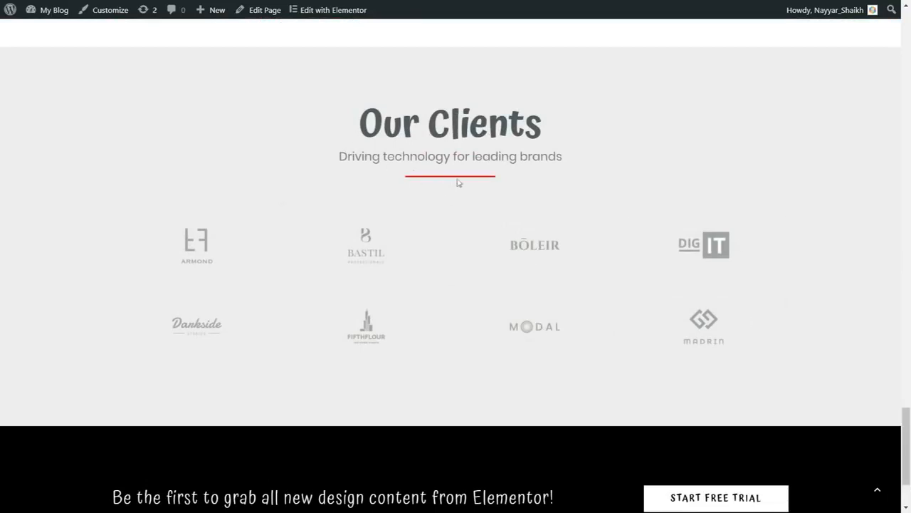
pyautogui.scroll(-2, 490, 209)
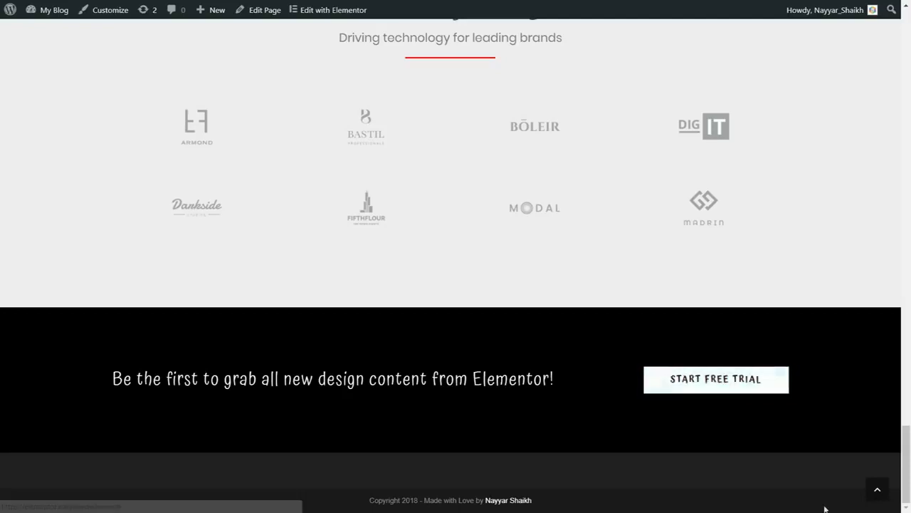
pyautogui.click(879, 491)
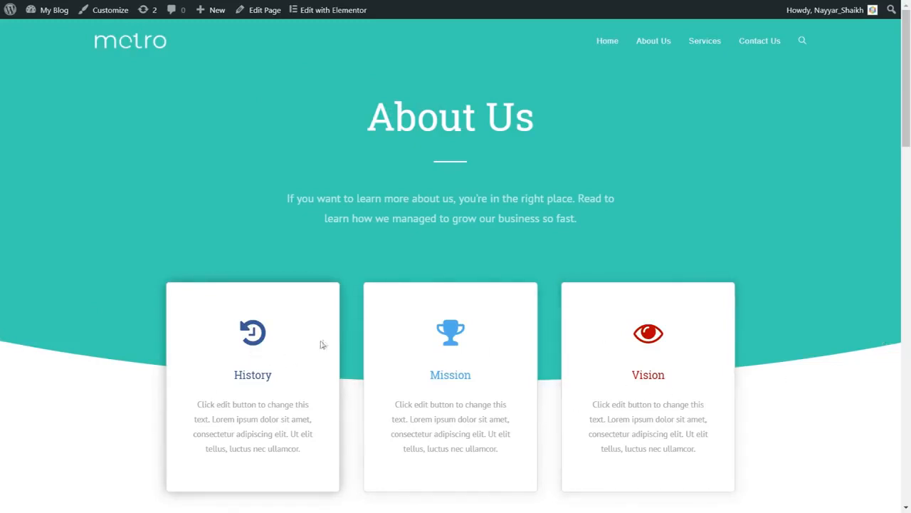
# - Examine the About Us page from the History, Mission and Vision cards through Our Story to the portrait gallery
pyautogui.moveTo(235, 375); pyautogui.dragTo(286, 377)
pyautogui.click(459, 372)
pyautogui.scroll(-1, 868, 250)
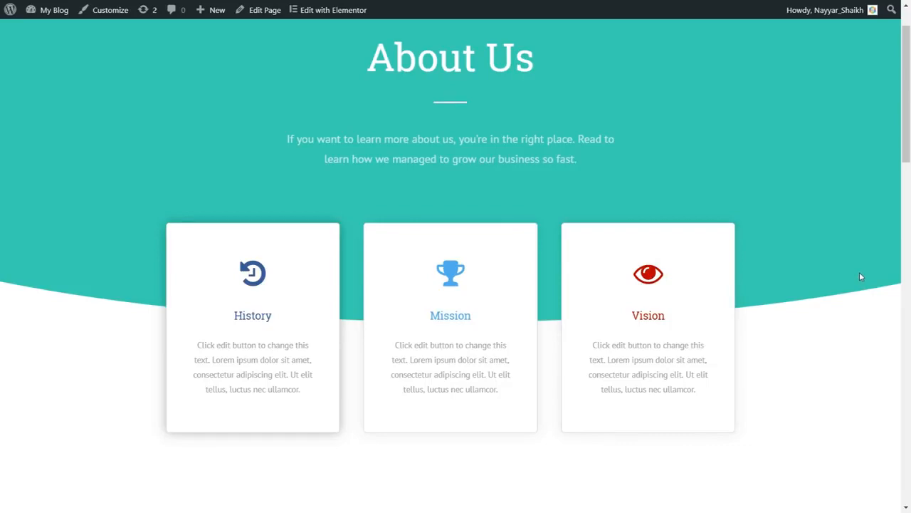
pyautogui.scroll(-5, 858, 309)
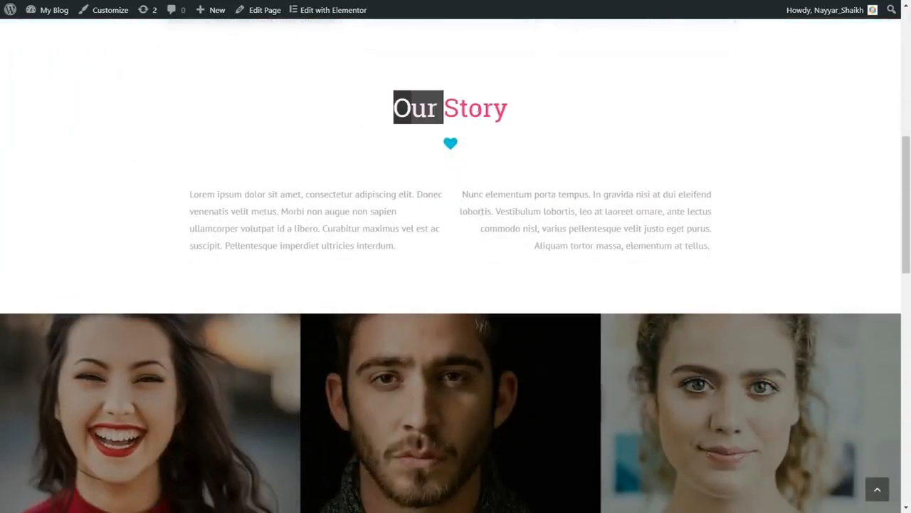
pyautogui.moveTo(443, 107); pyautogui.dragTo(525, 112)
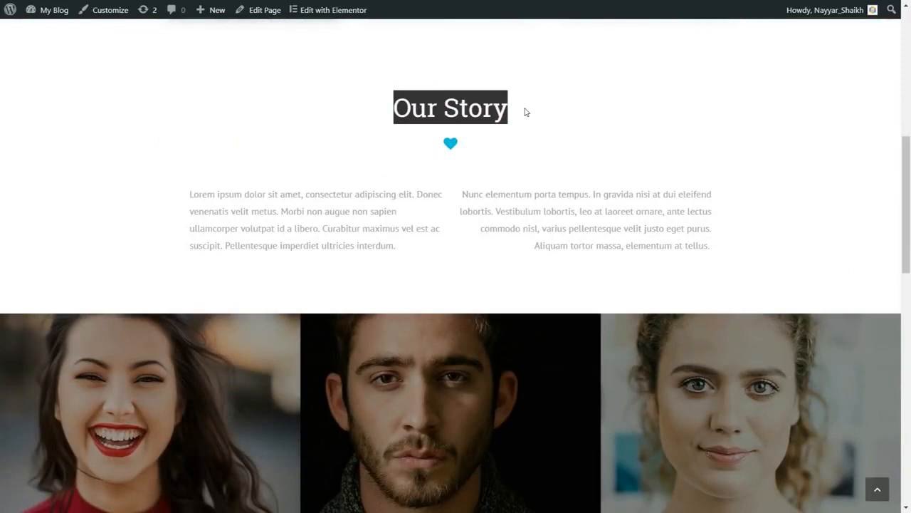
pyautogui.click(521, 113)
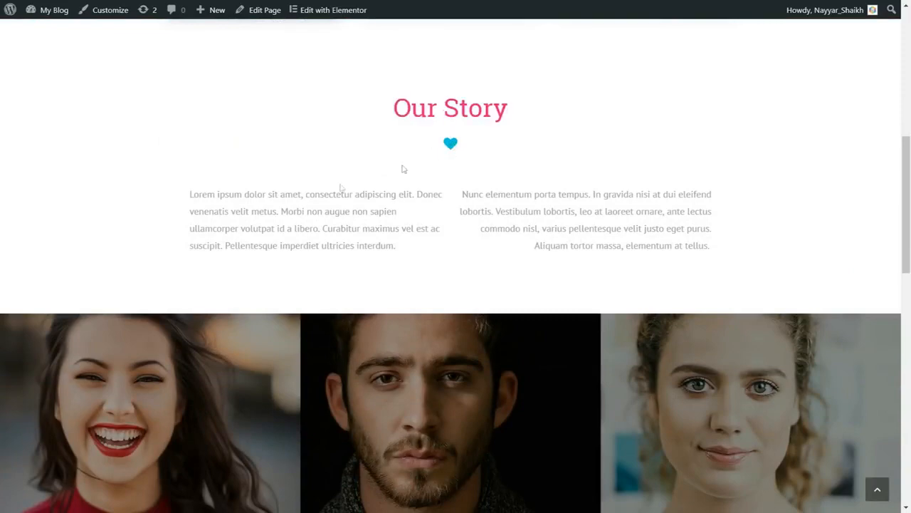
pyautogui.scroll(-3, 841, 237)
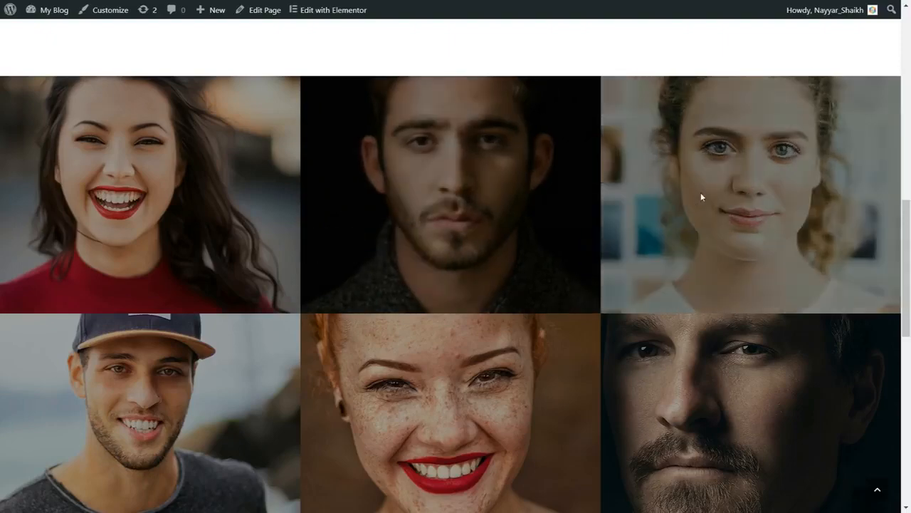
pyautogui.scroll(-3, 609, 230)
pyautogui.scroll(3, 769, 254)
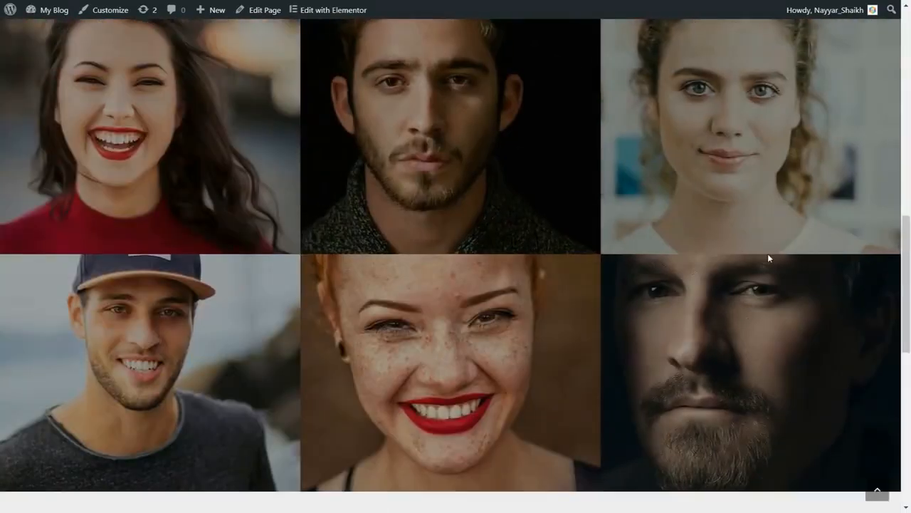
# - Review the About Us page's Our Clients section, free trial banner and footer, and return to the start of the page
pyautogui.scroll(-6, 769, 258)
pyautogui.scroll(-1, 455, 235)
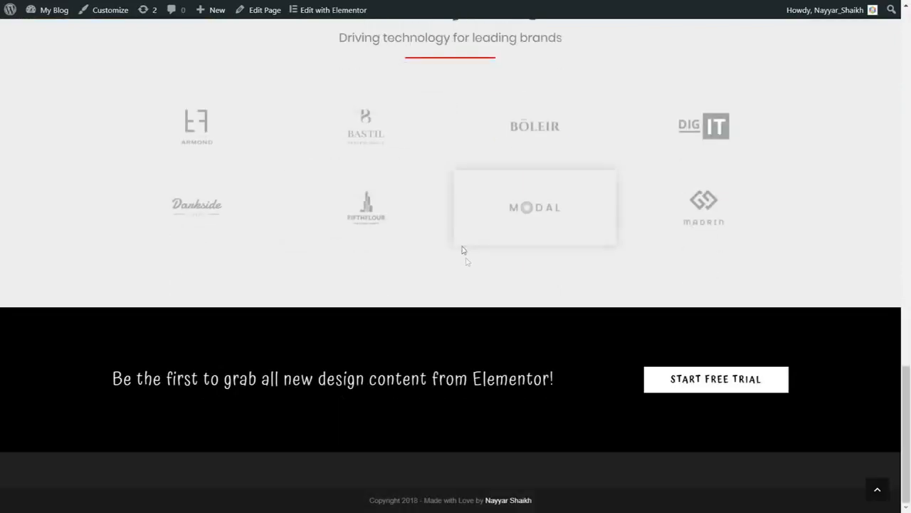
pyautogui.scroll(2, 464, 256)
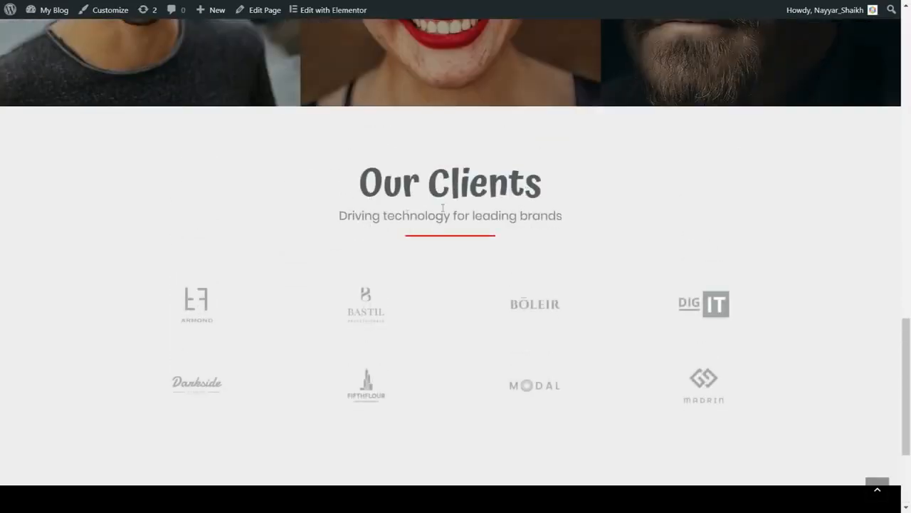
pyautogui.scroll(-2, 448, 235)
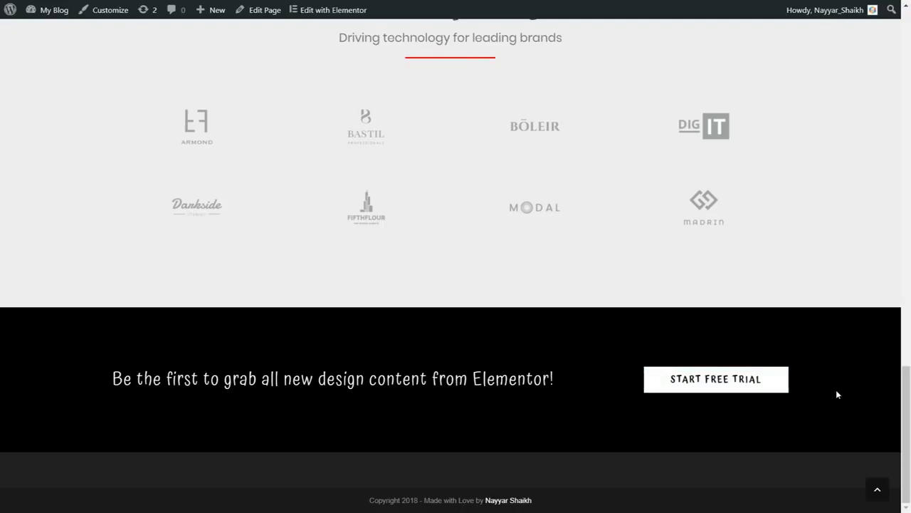
pyautogui.scroll(1, 836, 390)
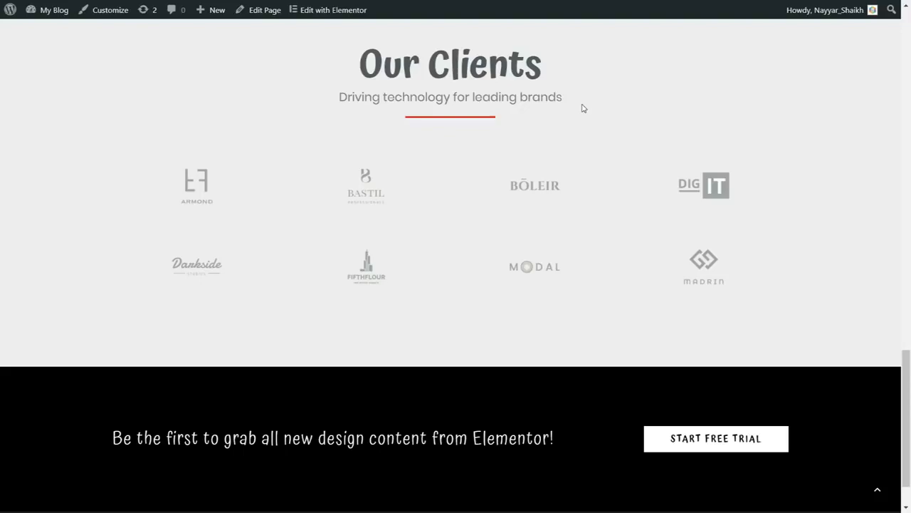
pyautogui.click(877, 491)
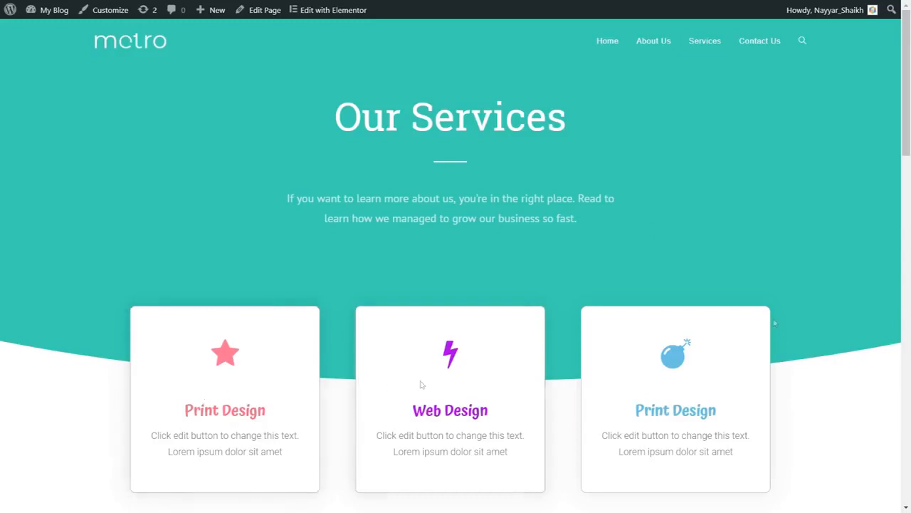
# - Examine the Services page from the three design cards through the services grid and client logos to the free trial banner
pyautogui.scroll(-1, 910, 304)
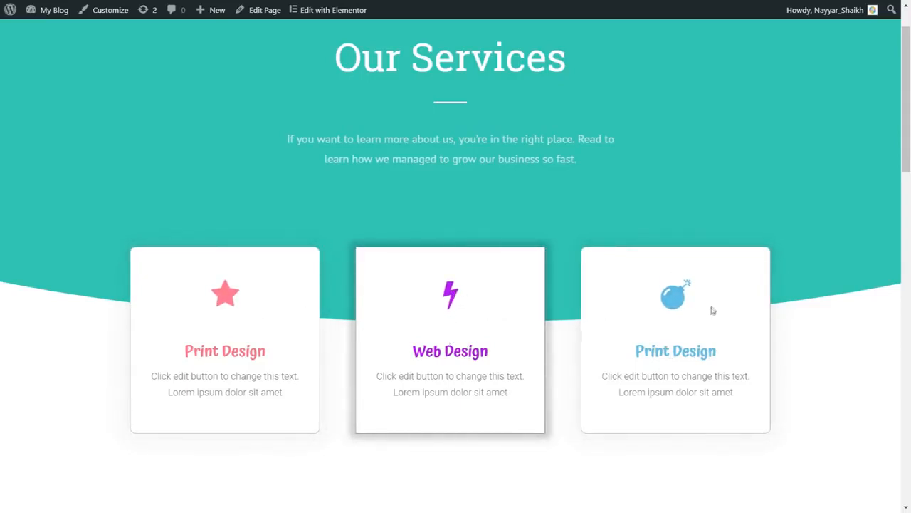
pyautogui.scroll(-8, 883, 330)
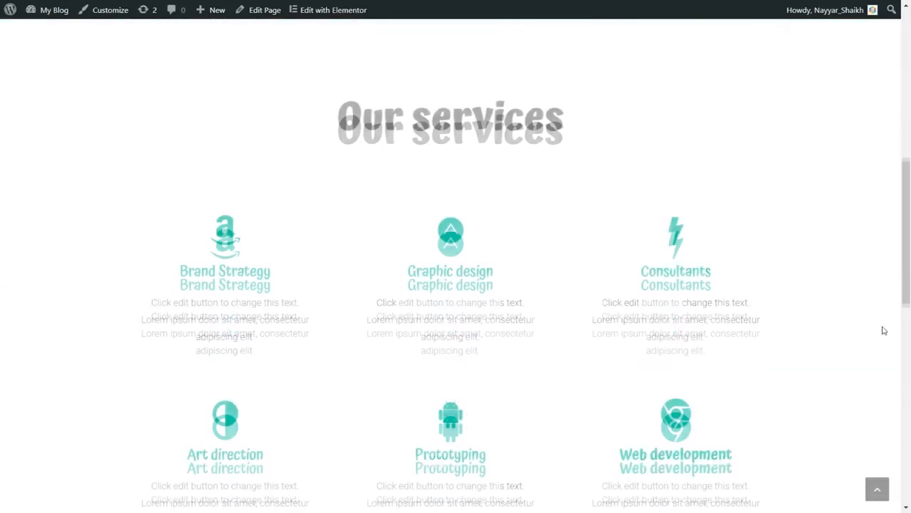
pyautogui.scroll(2, 883, 330)
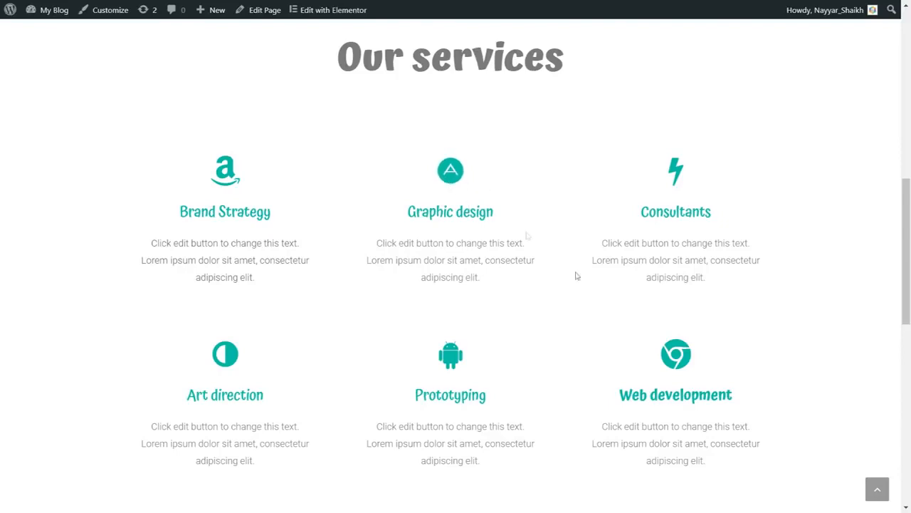
pyautogui.scroll(6, 619, 309)
pyautogui.scroll(-6, 619, 309)
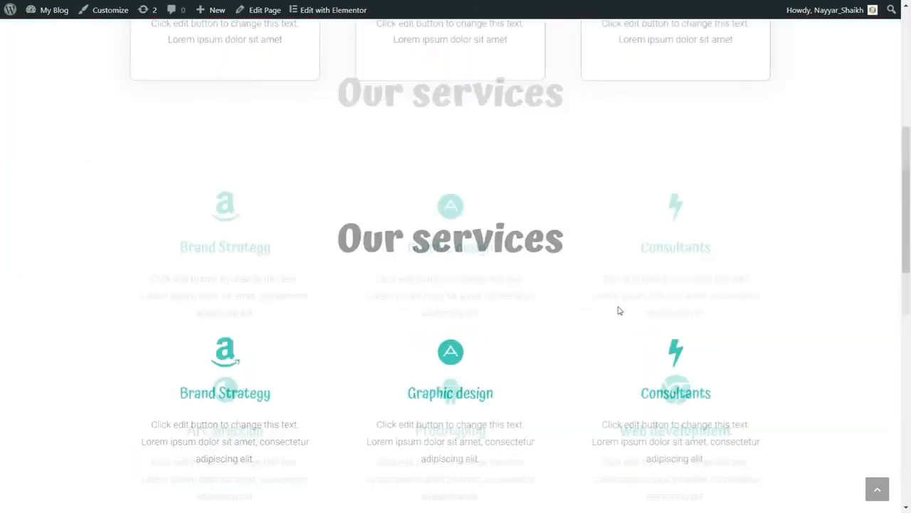
pyautogui.scroll(1, 618, 309)
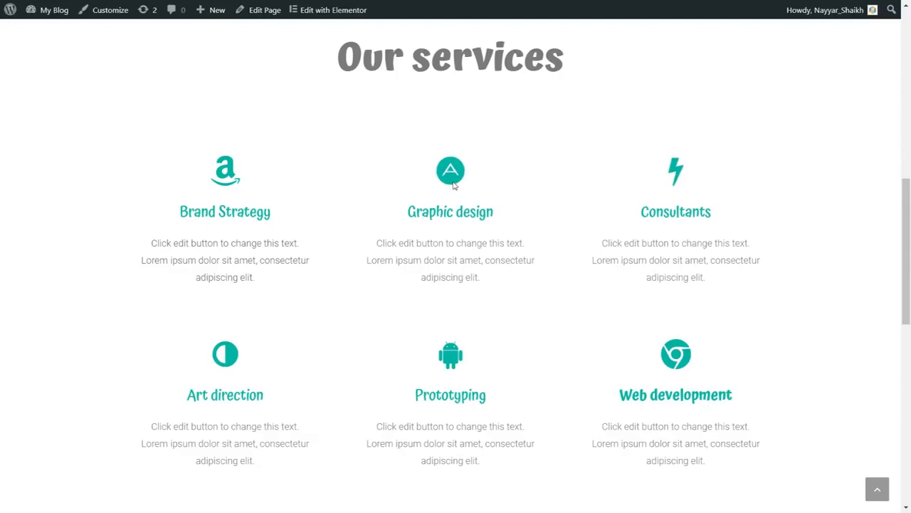
pyautogui.scroll(-6, 807, 270)
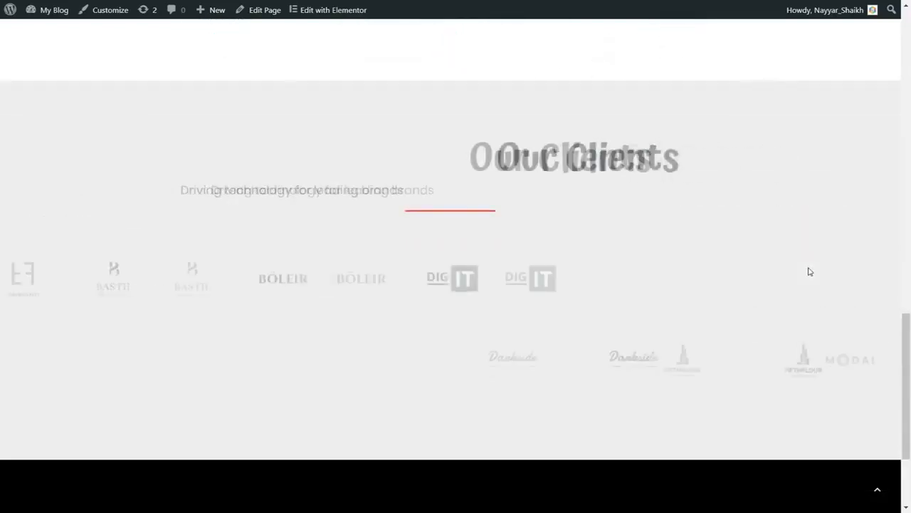
pyautogui.scroll(-2, 452, 189)
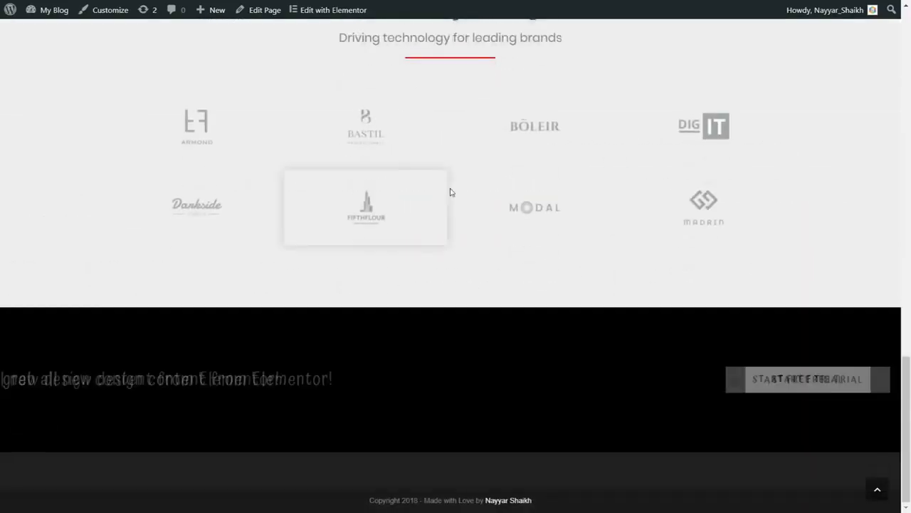
pyautogui.scroll(5, 853, 393)
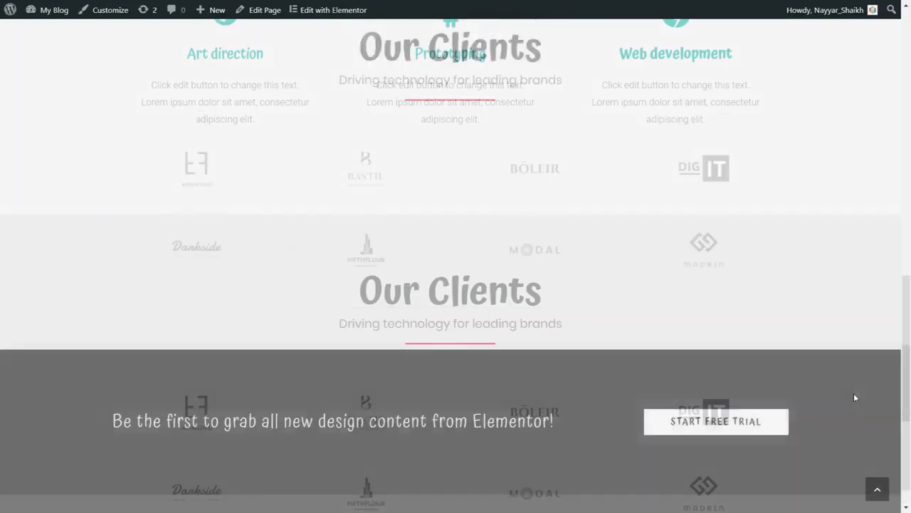
pyautogui.scroll(5, 854, 395)
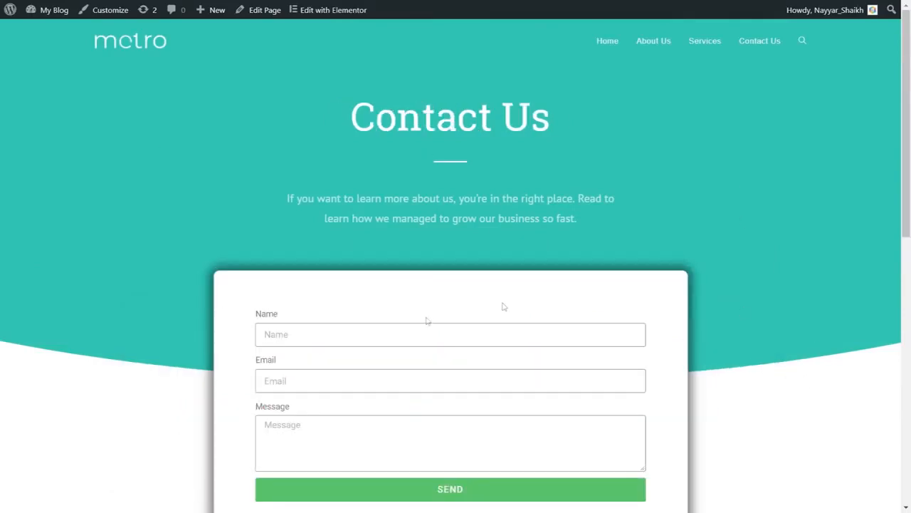
# - Review the Contact Us page's message form, contact details and map, and return to the start of the page
pyautogui.scroll(-3, 426, 320)
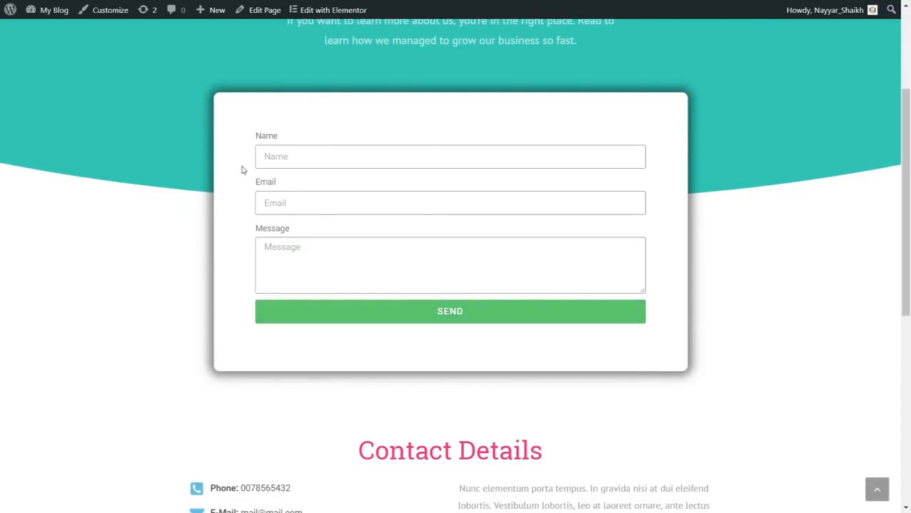
pyautogui.scroll(3, 694, 286)
pyautogui.scroll(-1, 694, 286)
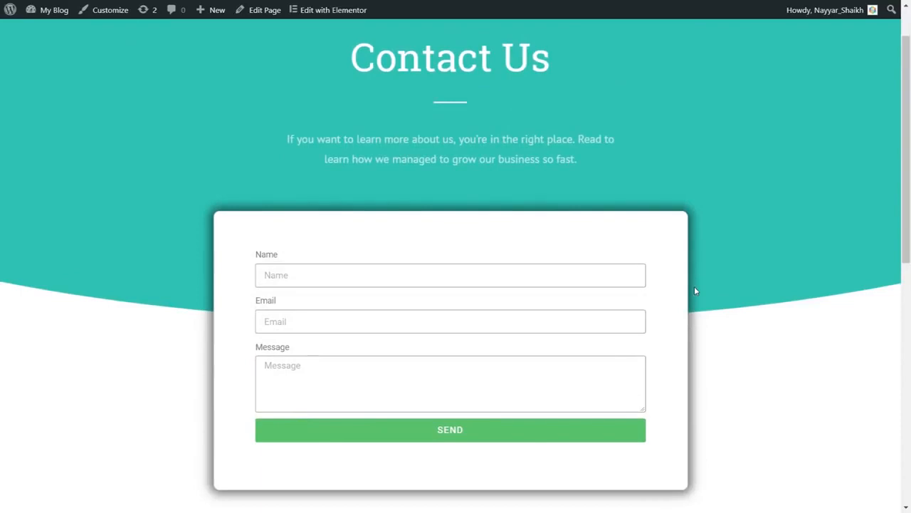
pyautogui.scroll(-5, 694, 289)
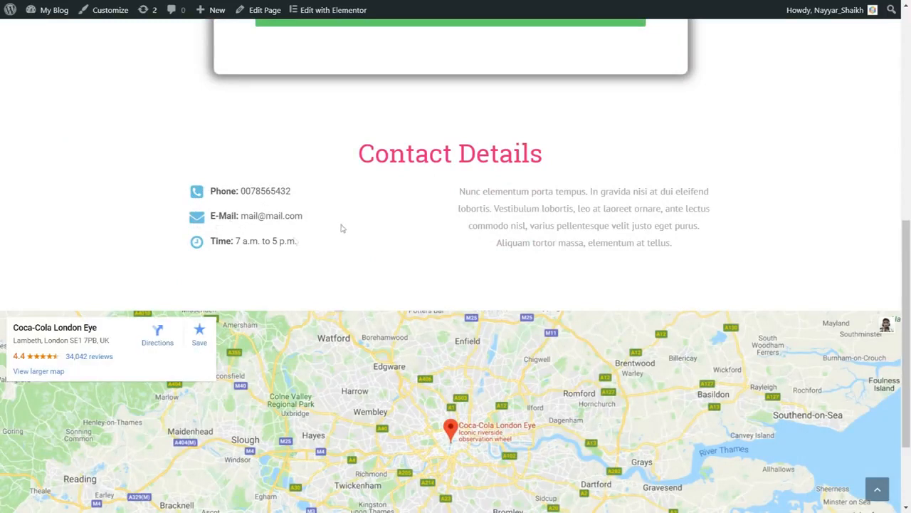
pyautogui.moveTo(458, 192); pyautogui.dragTo(709, 252)
pyautogui.click(701, 249)
pyautogui.scroll(-3, 429, 265)
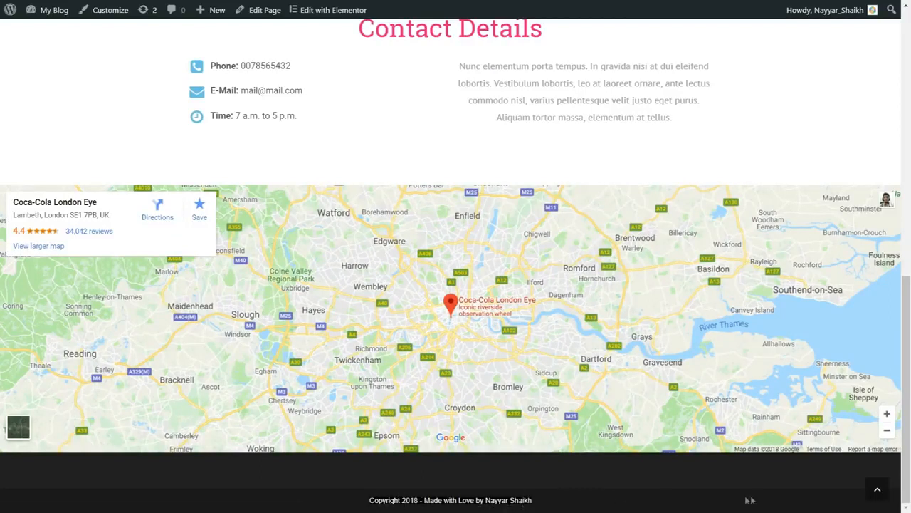
pyautogui.click(876, 489)
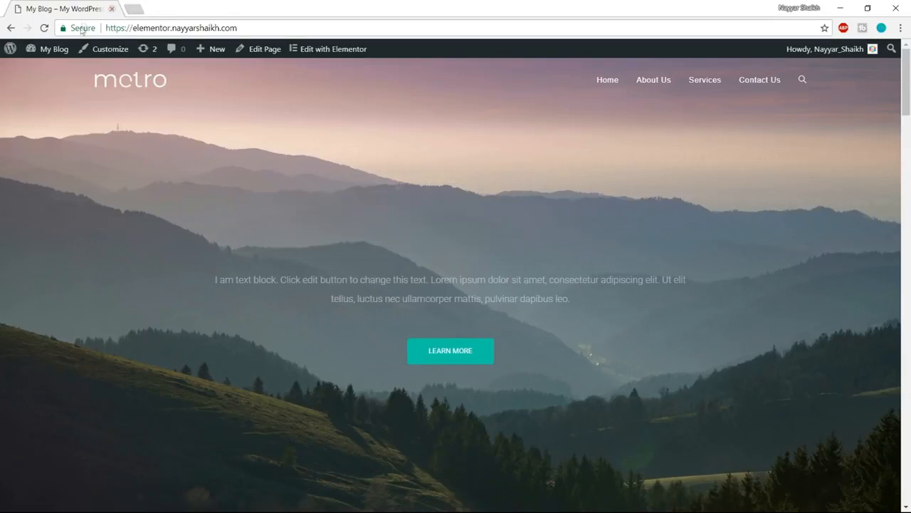
# - View the demo site's secure connection details and close them
pyautogui.click(82, 29)
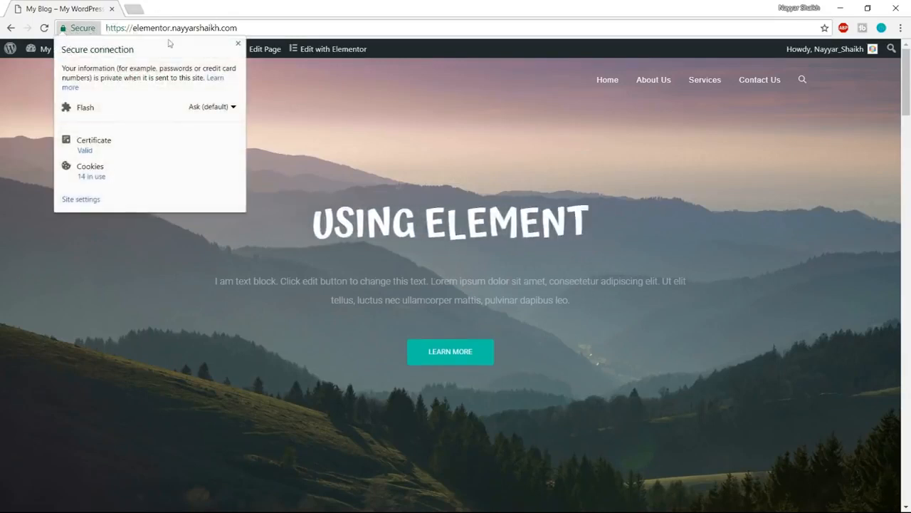
pyautogui.click(94, 31)
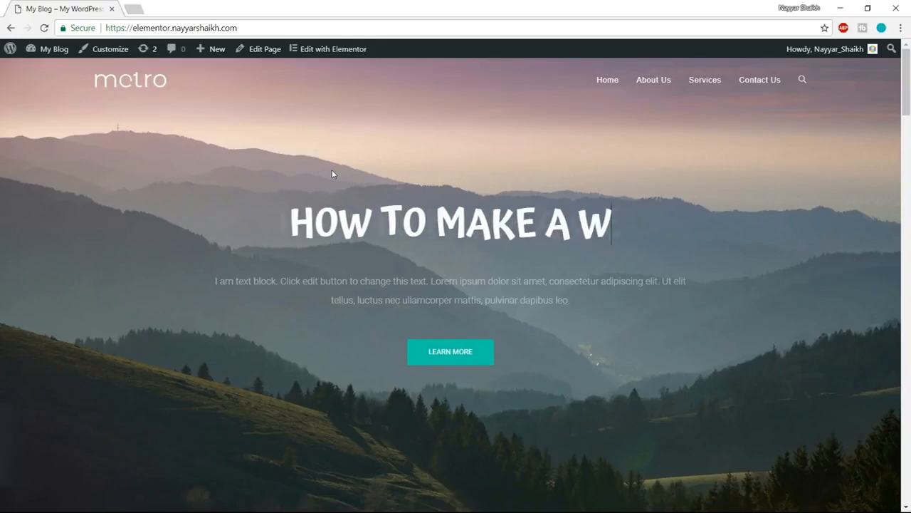
# - Open bloggdude.com/tmd in a new browser tab and go from its cloud hosting page to the plan selection
pyautogui.click(133, 6)
pyautogui.write('bloggdude.com/tmd')
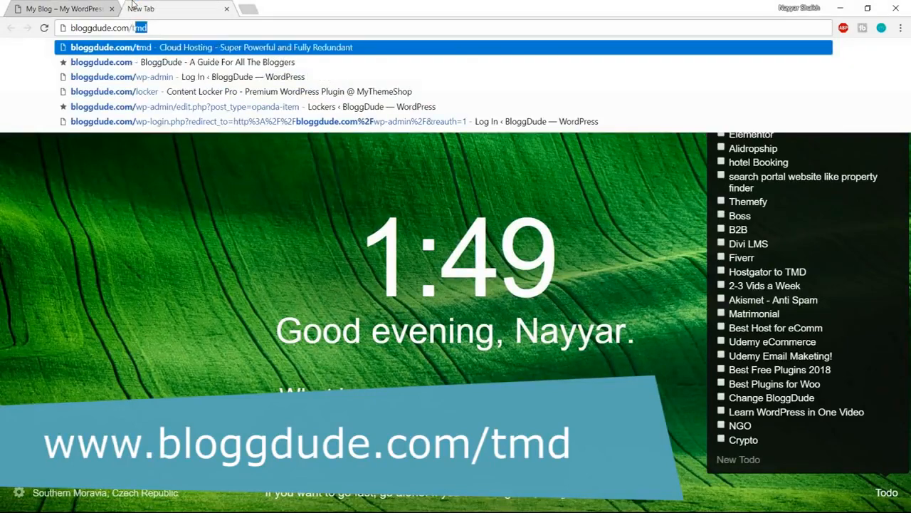
pyautogui.press('Return')
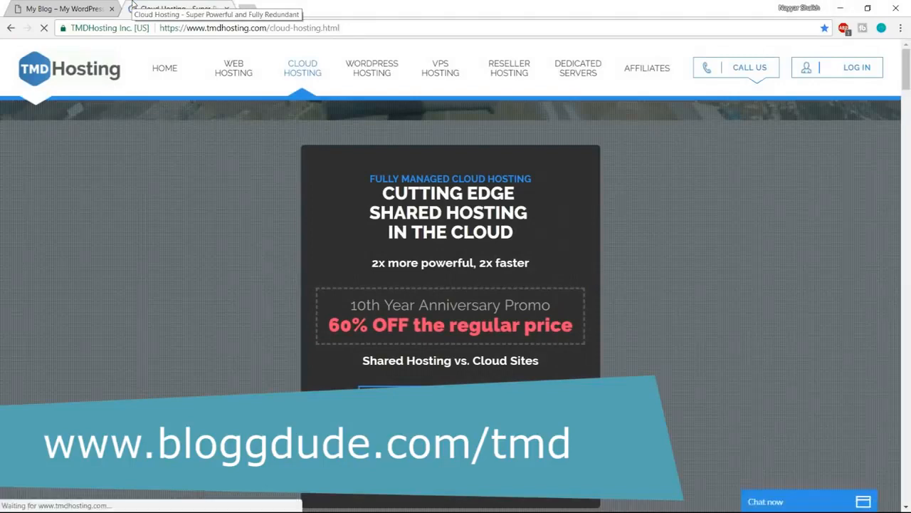
pyautogui.moveTo(372, 213); pyautogui.dragTo(576, 217)
pyautogui.click(550, 218)
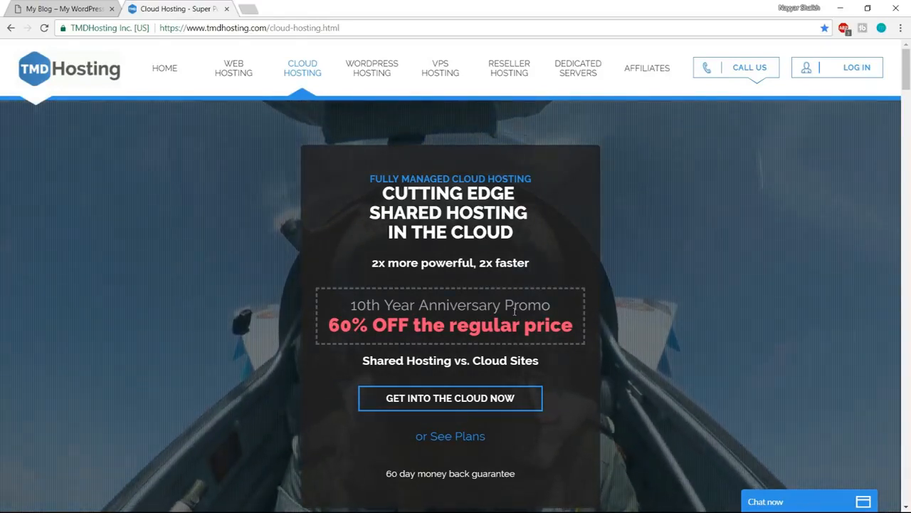
pyautogui.click(450, 401)
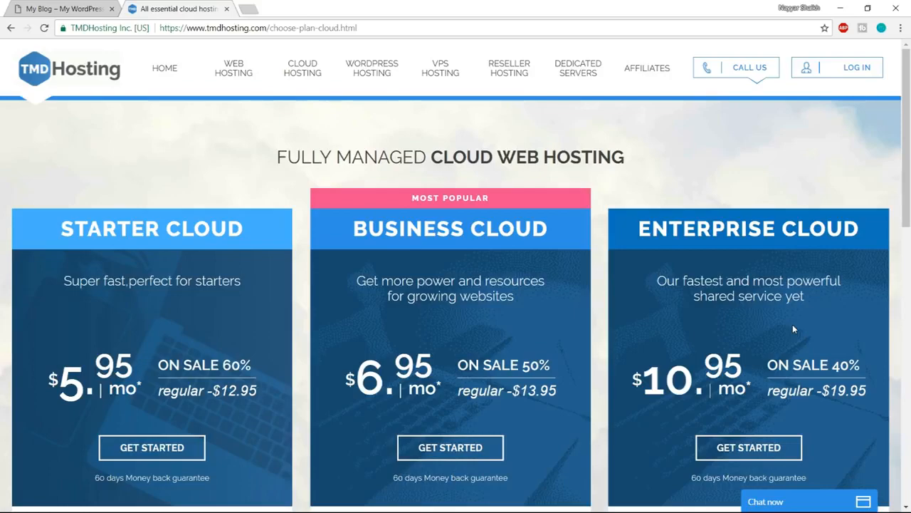
# - Examine the CPU and RAM specifications of the Enterprise Cloud plan and minimize the sales chat window
pyautogui.scroll(-5, 792, 328)
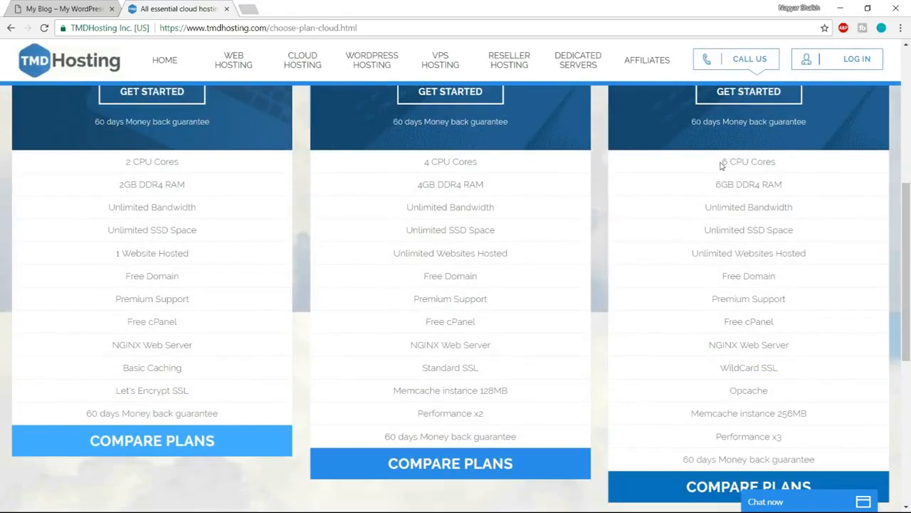
pyautogui.moveTo(744, 162); pyautogui.dragTo(783, 167)
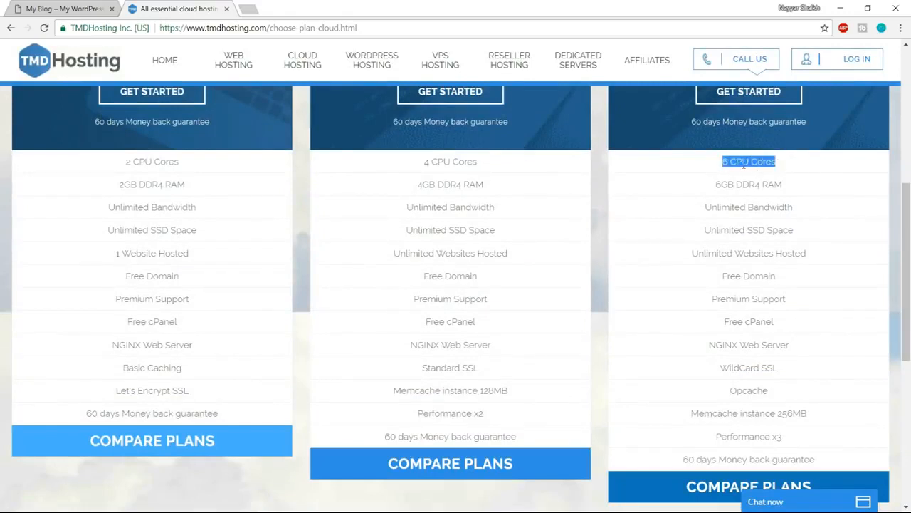
pyautogui.moveTo(717, 184); pyautogui.dragTo(784, 186)
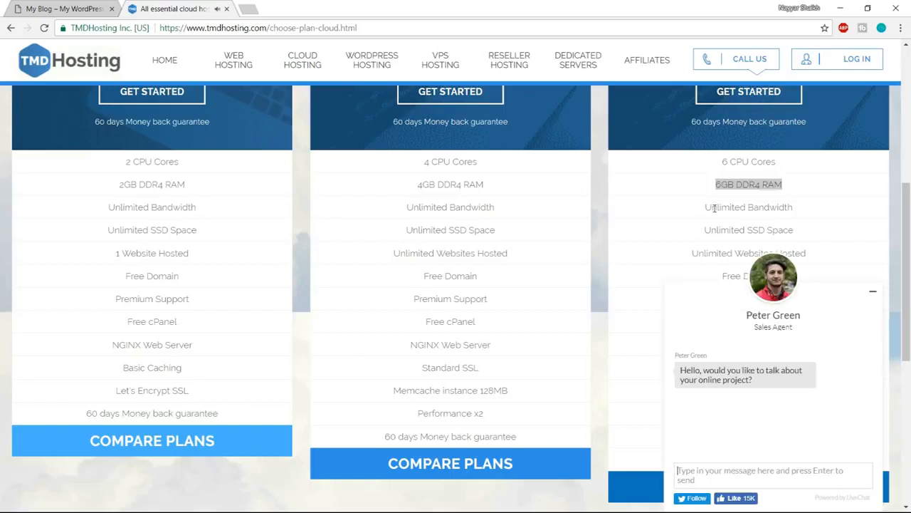
pyautogui.click(873, 291)
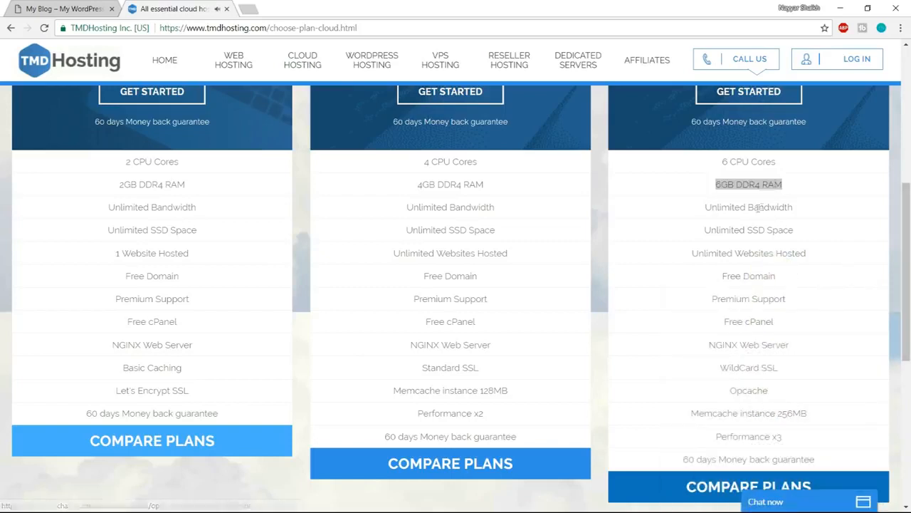
# - Examine the Enterprise Cloud plan's SSD space feature by highlighting its text in the feature list
pyautogui.moveTo(708, 229); pyautogui.dragTo(803, 232)
pyautogui.click(803, 232)
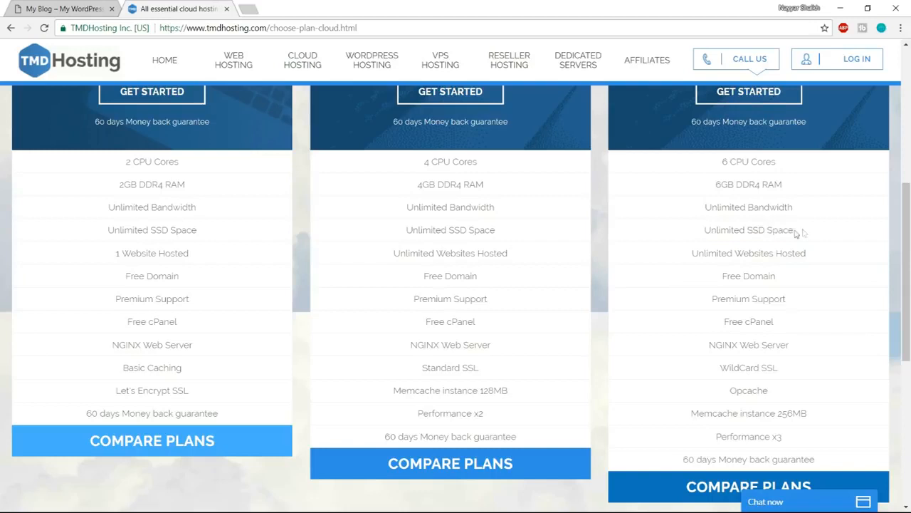
pyautogui.moveTo(747, 229); pyautogui.dragTo(802, 236)
pyautogui.click(803, 235)
# - Search Google for "ssd vs hdd web hosting" in a new browser tab and skim the results
pyautogui.click(249, 8)
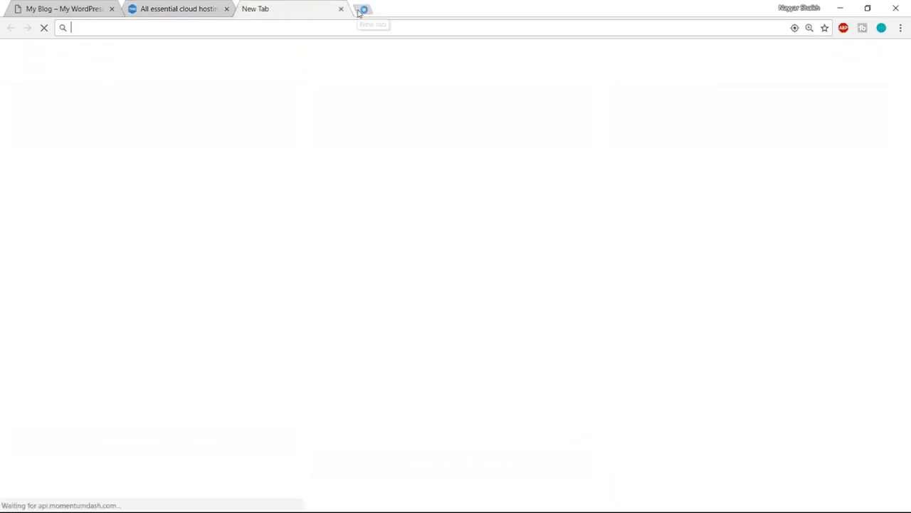
pyautogui.write('ssf')
pyautogui.press('BackSpace')
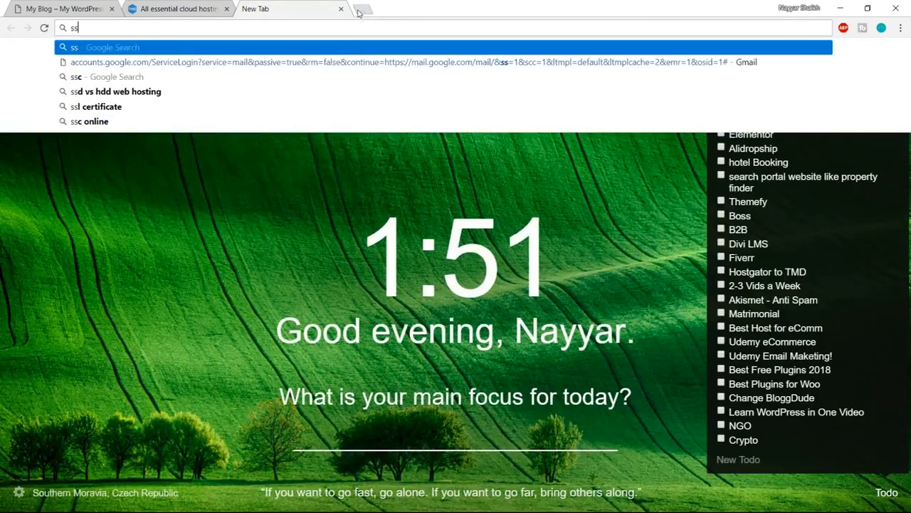
pyautogui.write('d v')
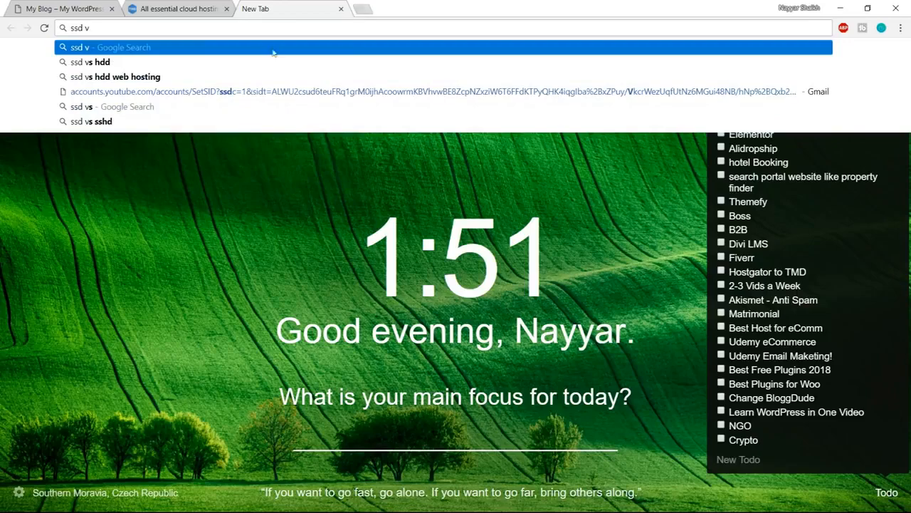
pyautogui.click(222, 78)
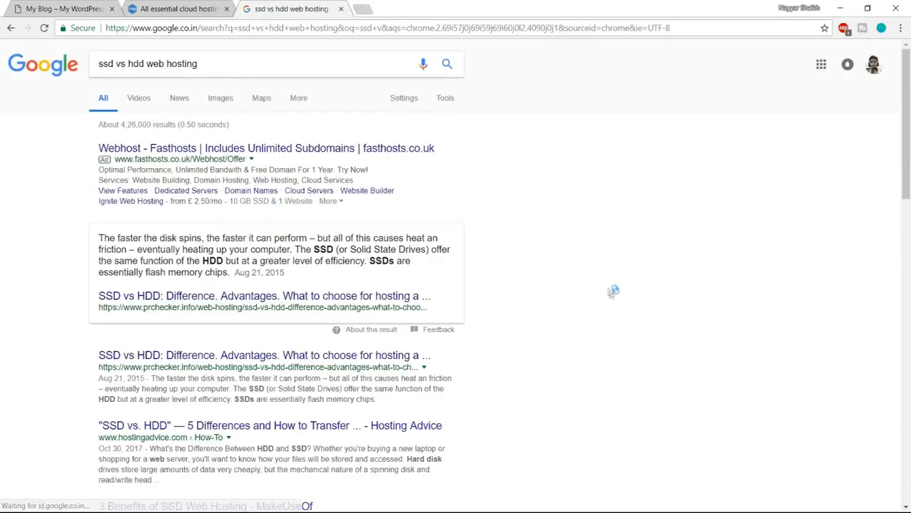
pyautogui.scroll(-4, 614, 299)
pyautogui.scroll(-4, 614, 299)
pyautogui.scroll(8, 613, 300)
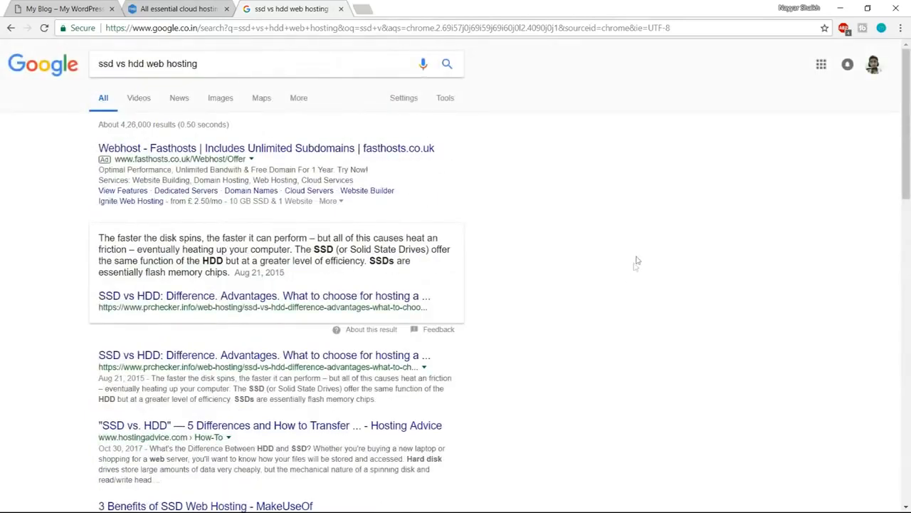
# - Examine the SSD versus HDD chart of speed, IOPS and latency in the image results, and close the search tab
pyautogui.click(223, 101)
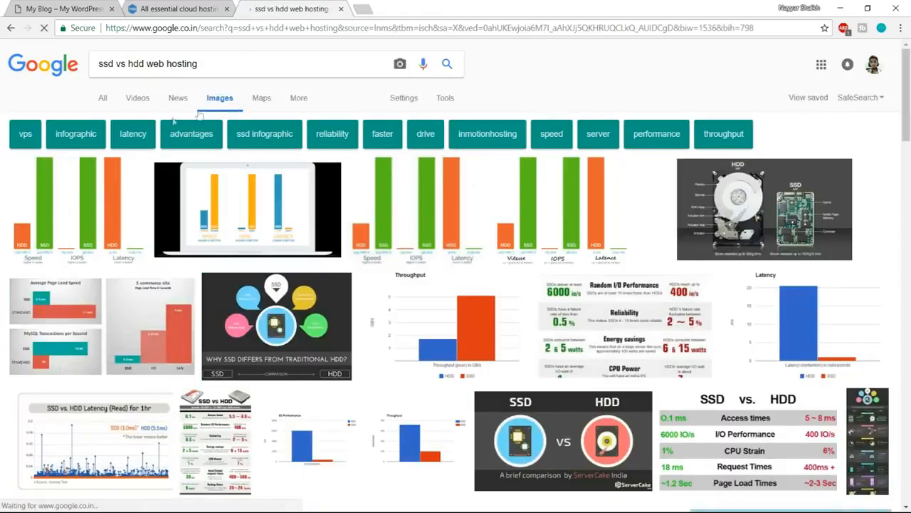
pyautogui.click(106, 191)
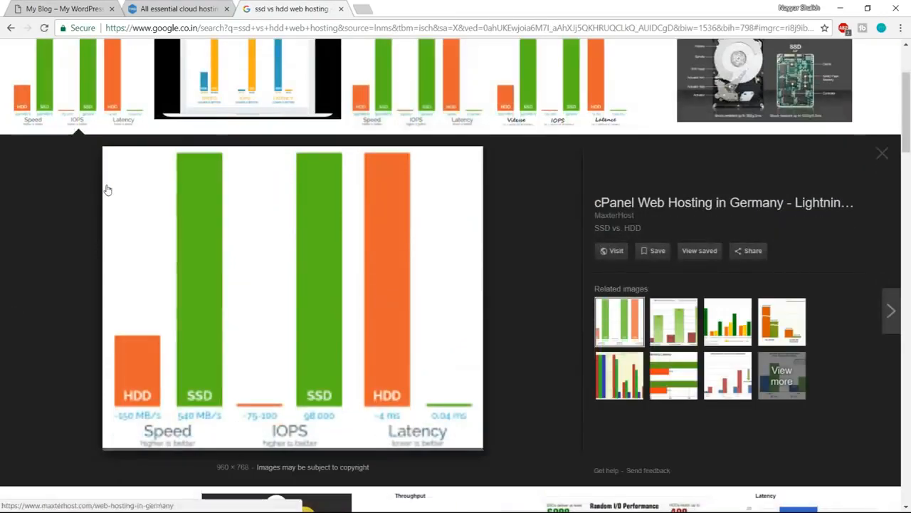
pyautogui.scroll(2, 156, 256)
pyautogui.scroll(1, 143, 270)
pyautogui.scroll(-3, 175, 319)
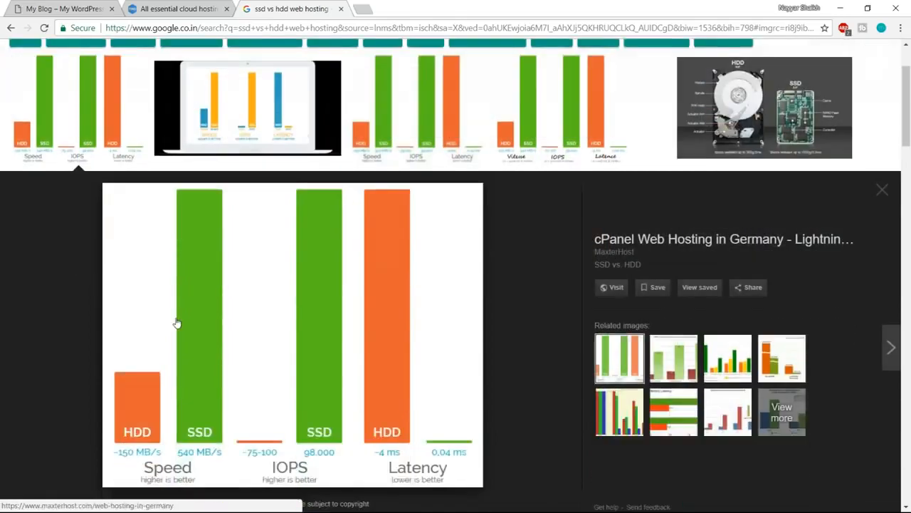
pyautogui.scroll(1, 280, 329)
pyautogui.scroll(-2, 280, 329)
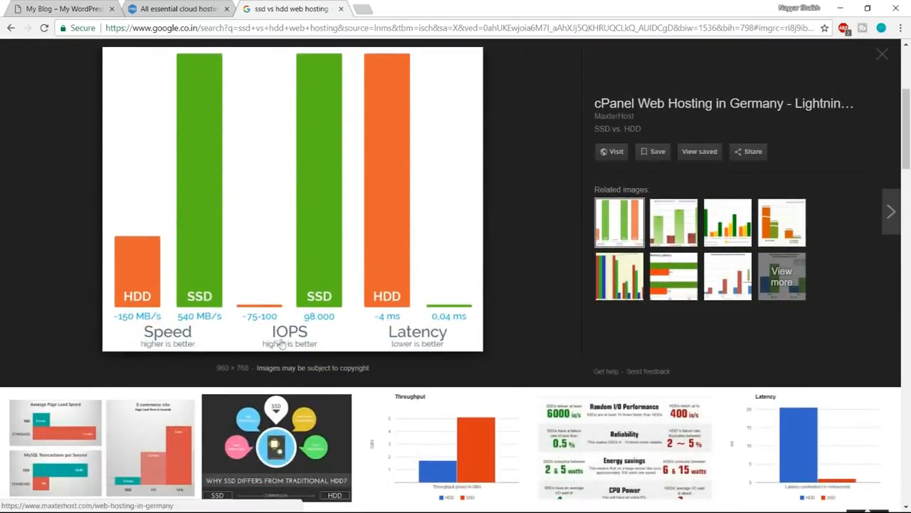
pyautogui.scroll(1, 314, 329)
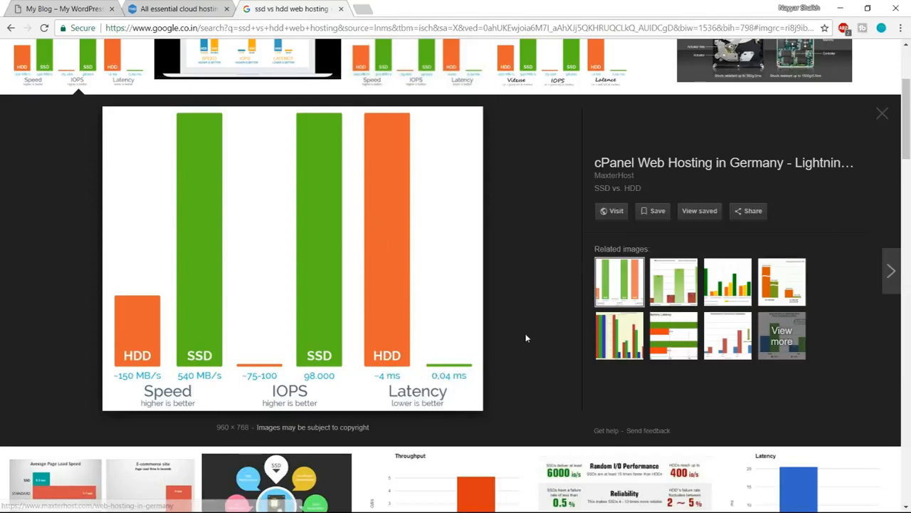
pyautogui.scroll(2, 528, 371)
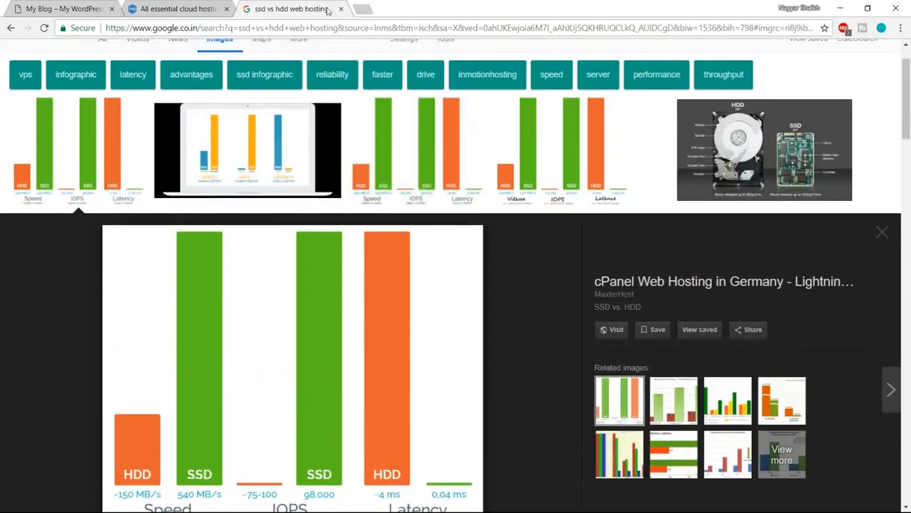
pyautogui.click(341, 9)
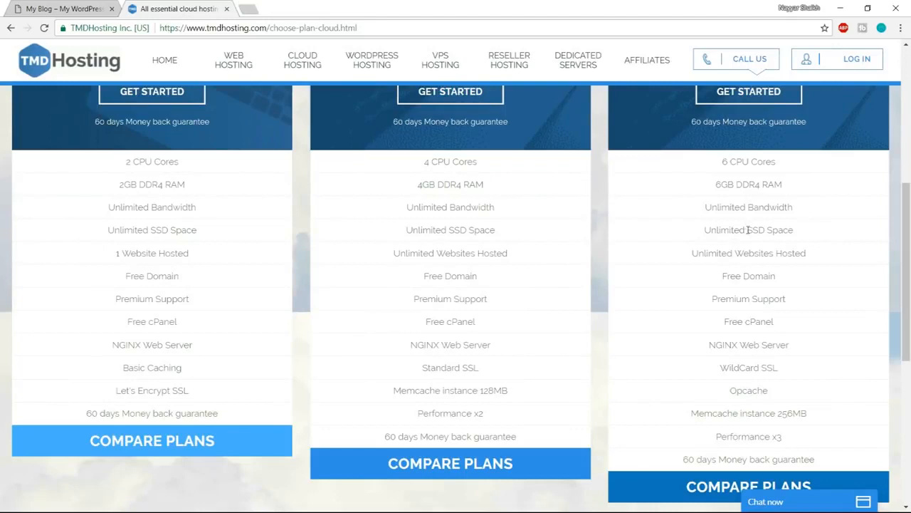
# - Examine the SSD space and free domain entries in the Enterprise Cloud plan's feature list
pyautogui.moveTo(748, 230); pyautogui.dragTo(800, 235)
pyautogui.moveTo(704, 229); pyautogui.dragTo(797, 230)
pyautogui.click(798, 232)
pyautogui.moveTo(722, 275); pyautogui.dragTo(774, 274)
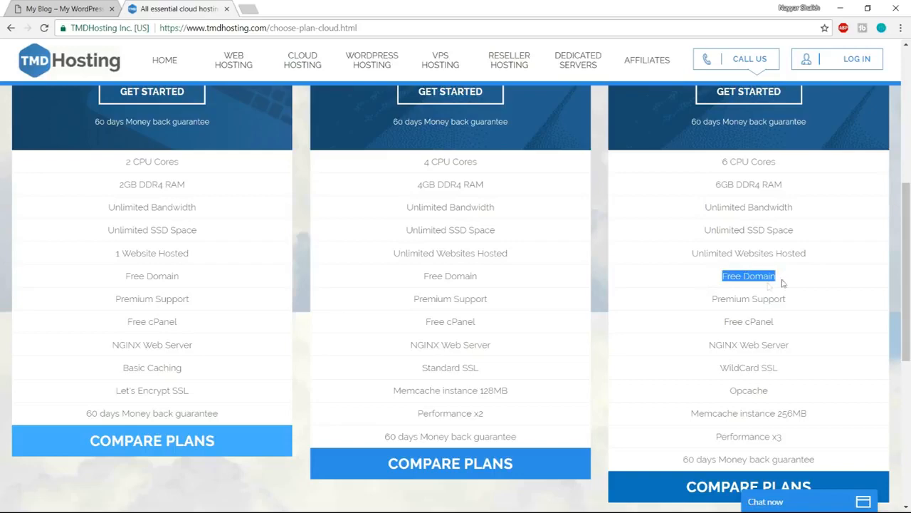
pyautogui.click(756, 297)
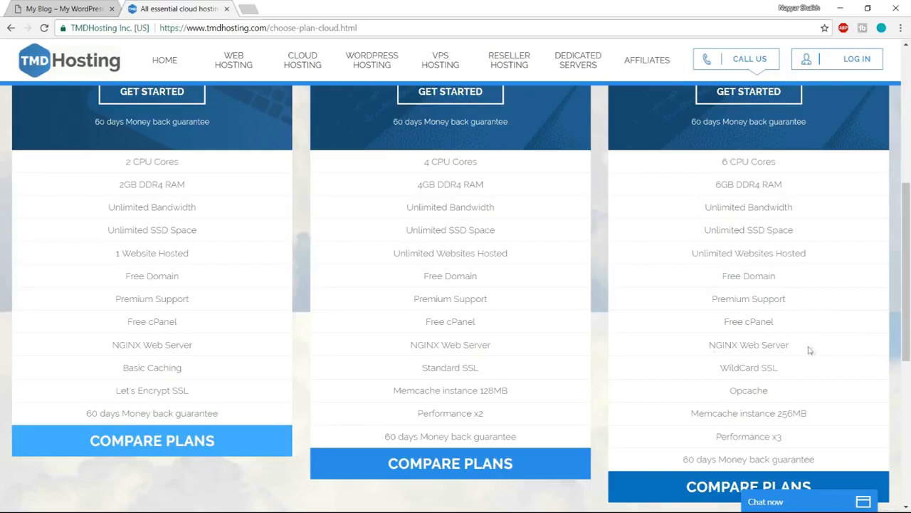
# - Check the secure https address of the Elementor demo site and return to the cloud plans page
pyautogui.scroll(-3, 836, 348)
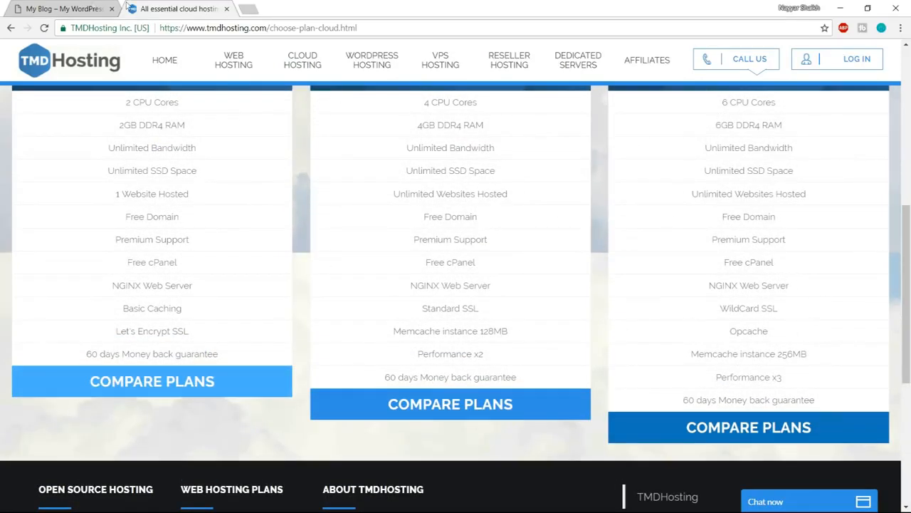
pyautogui.click(84, 8)
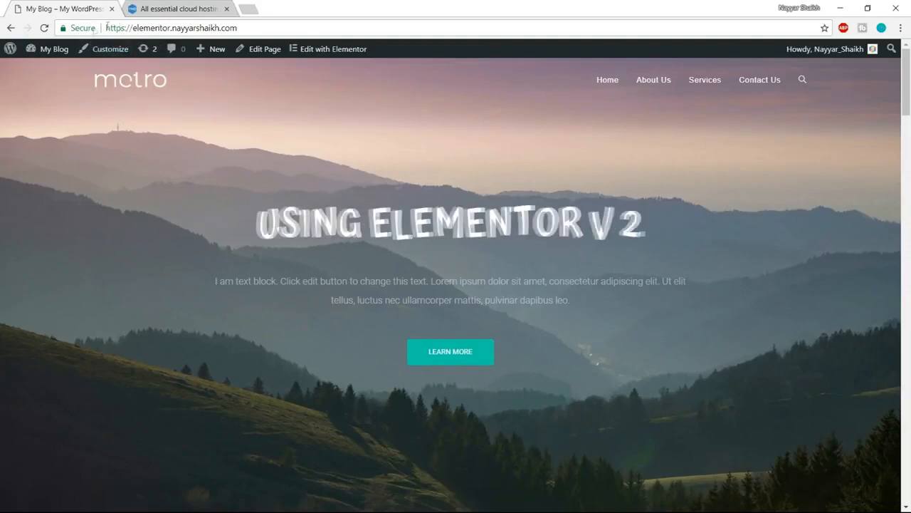
pyautogui.click(174, 8)
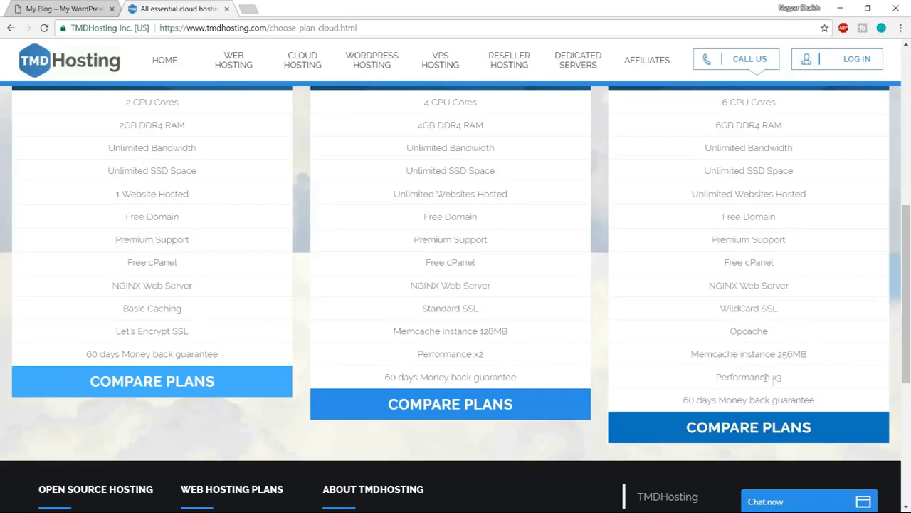
# - Compare the prices and features of the Starter, Business and Enterprise Cloud plans
pyautogui.scroll(3, 793, 399)
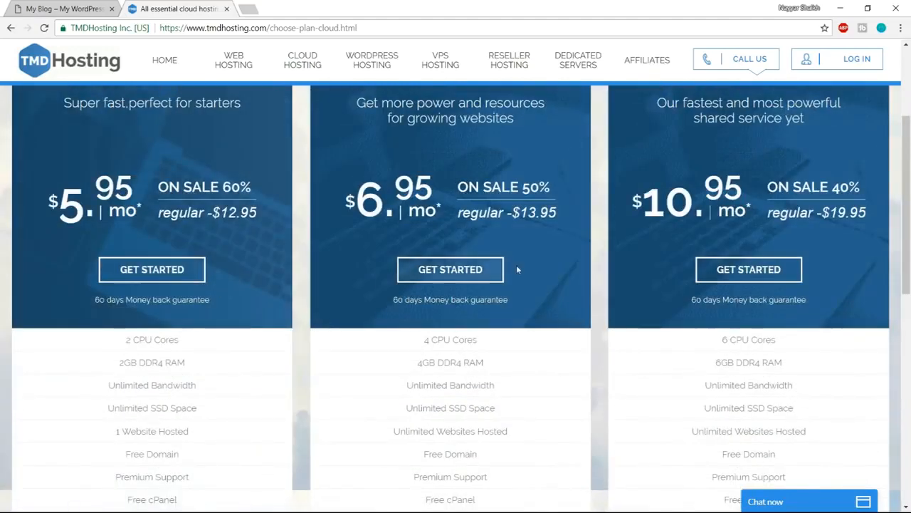
pyautogui.scroll(-3, 509, 289)
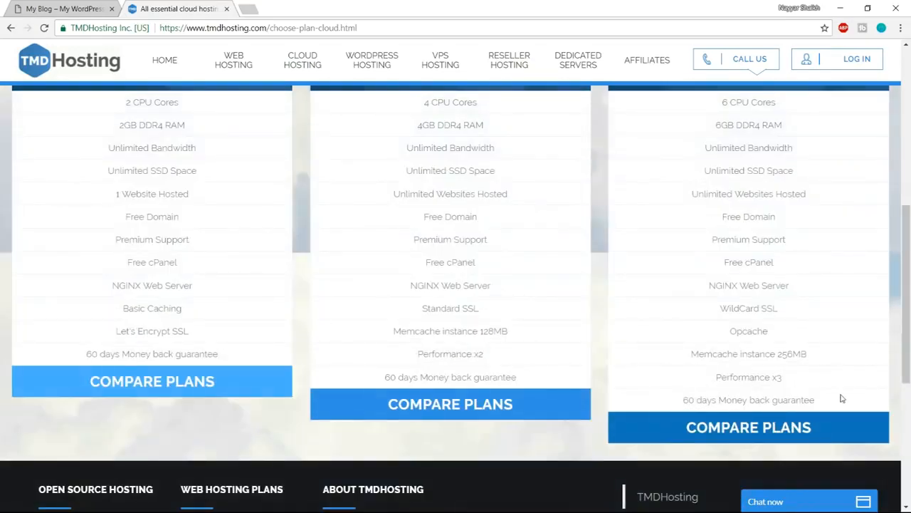
pyautogui.scroll(5, 841, 399)
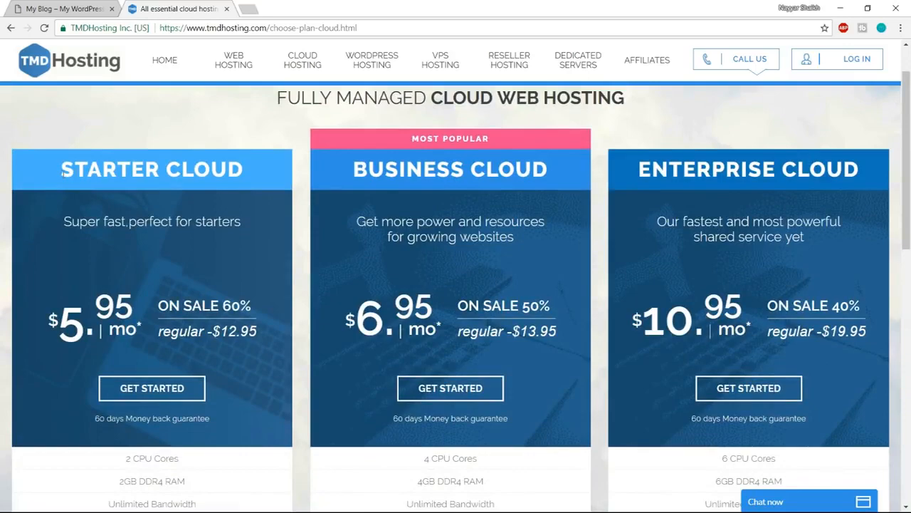
pyautogui.scroll(-2, 238, 306)
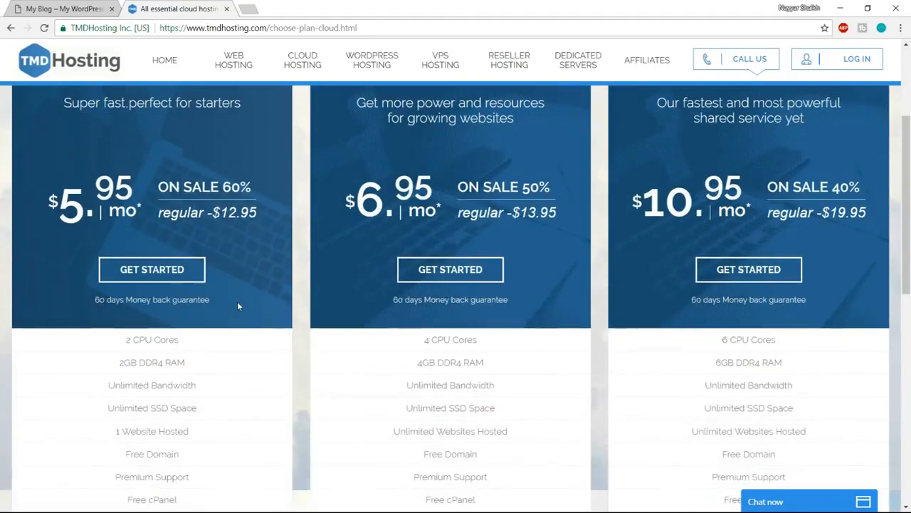
pyautogui.scroll(-2, 238, 306)
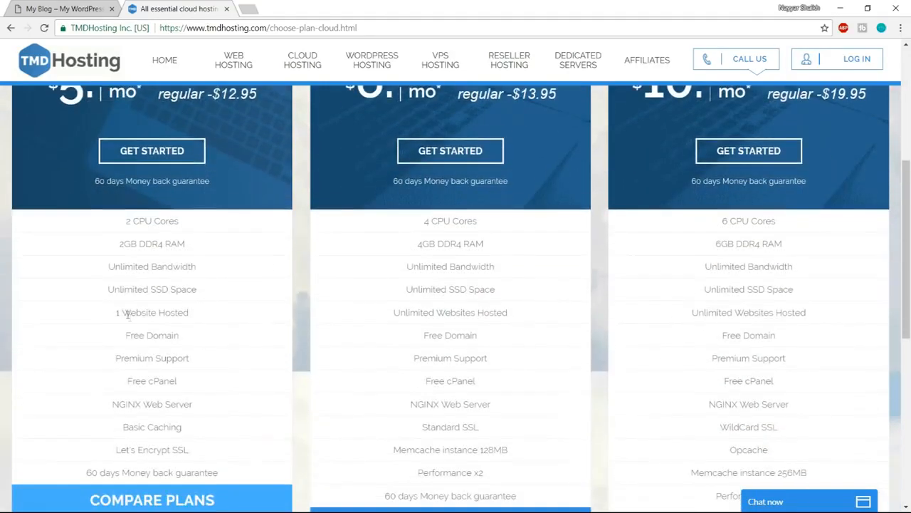
pyautogui.scroll(5, 239, 353)
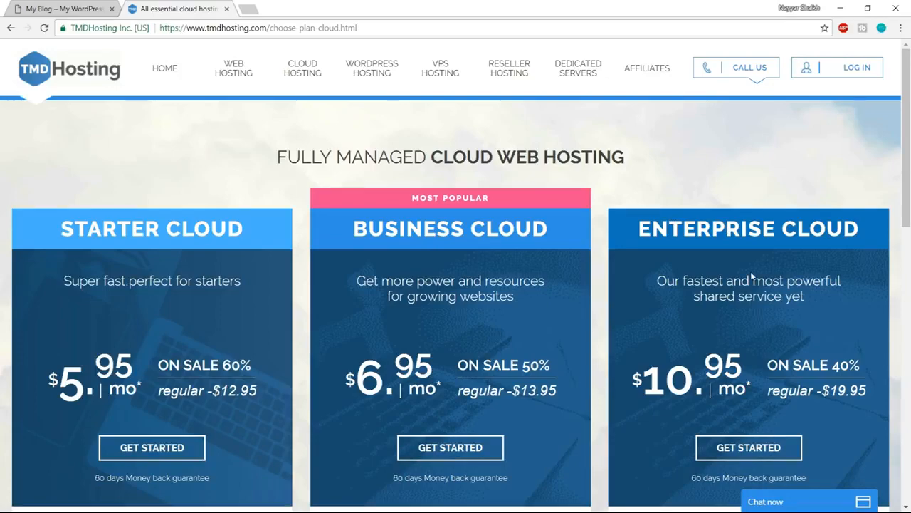
# - Order the Enterprise Cloud plan with a new .com domain based on the customer's name, and proceed to the review stage
pyautogui.scroll(-2, 752, 275)
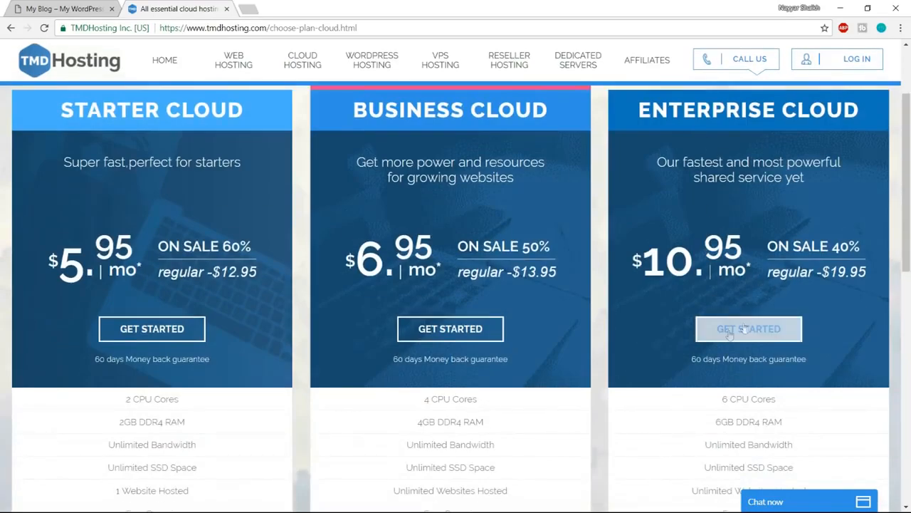
pyautogui.click(756, 334)
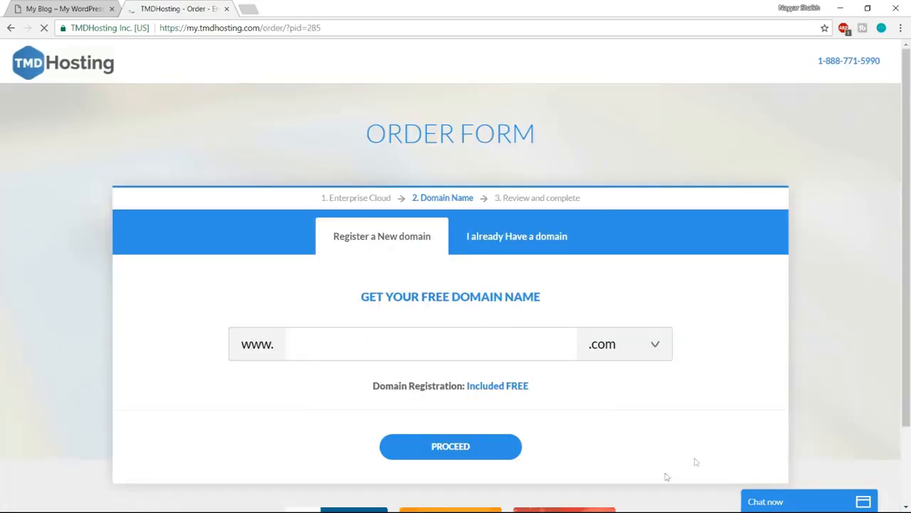
pyautogui.click(377, 345)
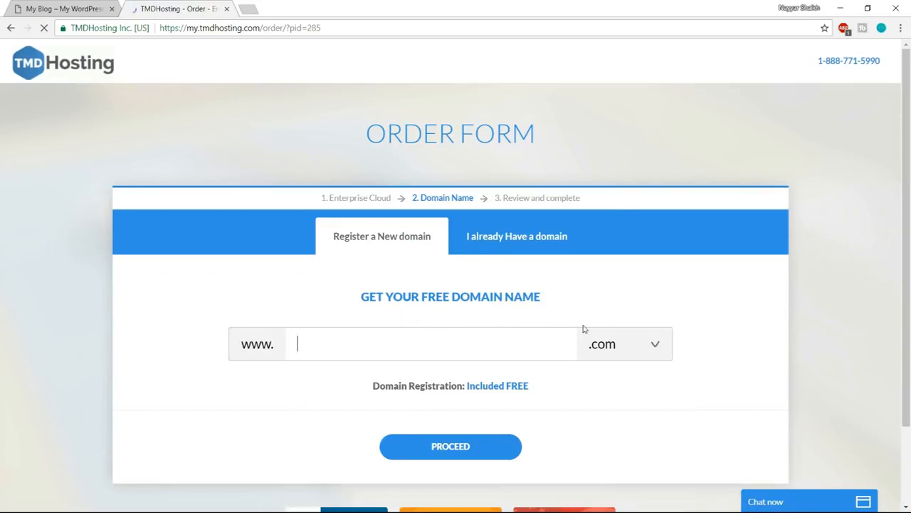
pyautogui.write('nayyarshaikh1')
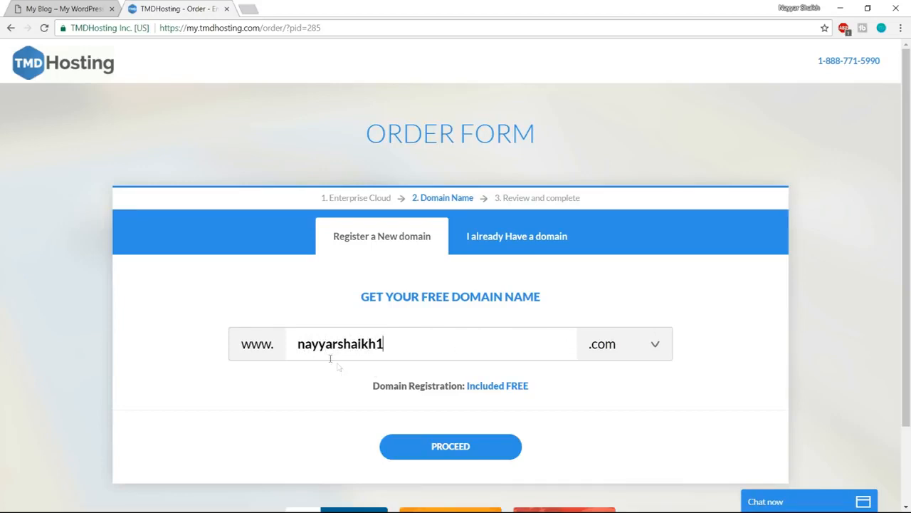
pyautogui.click(614, 350)
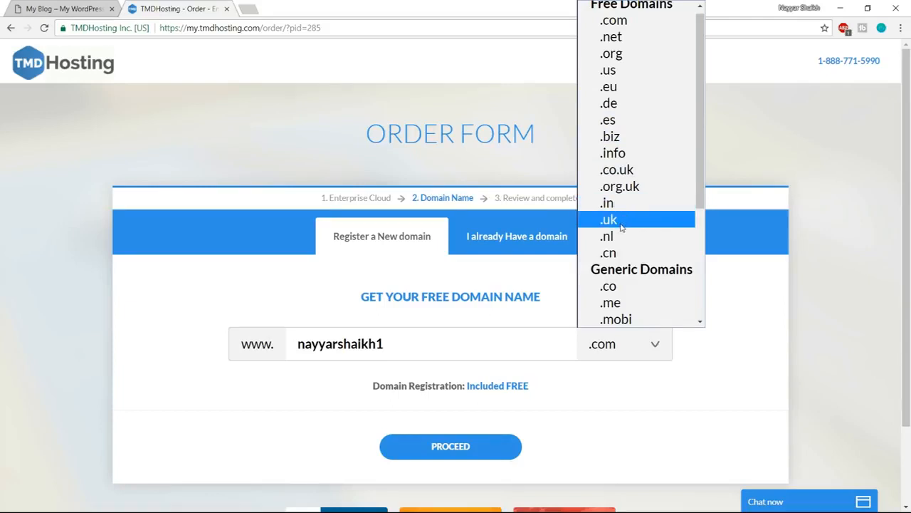
pyautogui.click(643, 21)
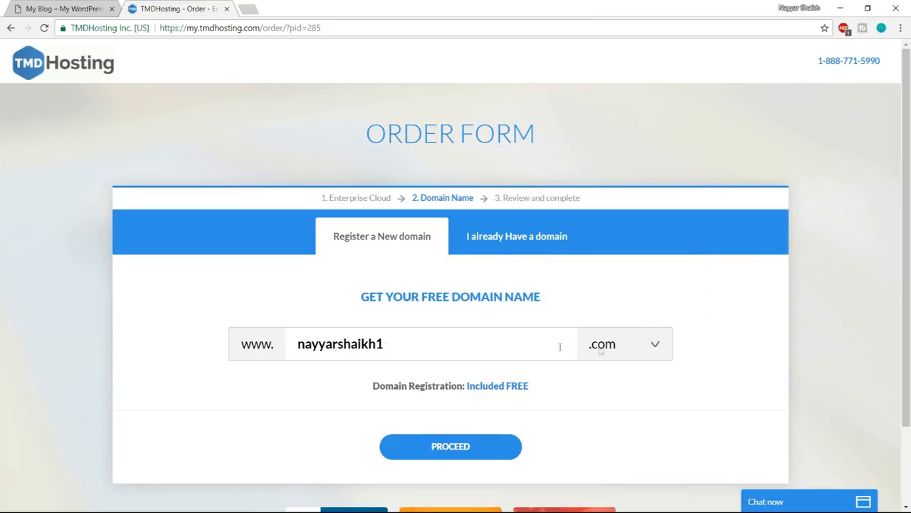
pyautogui.click(466, 447)
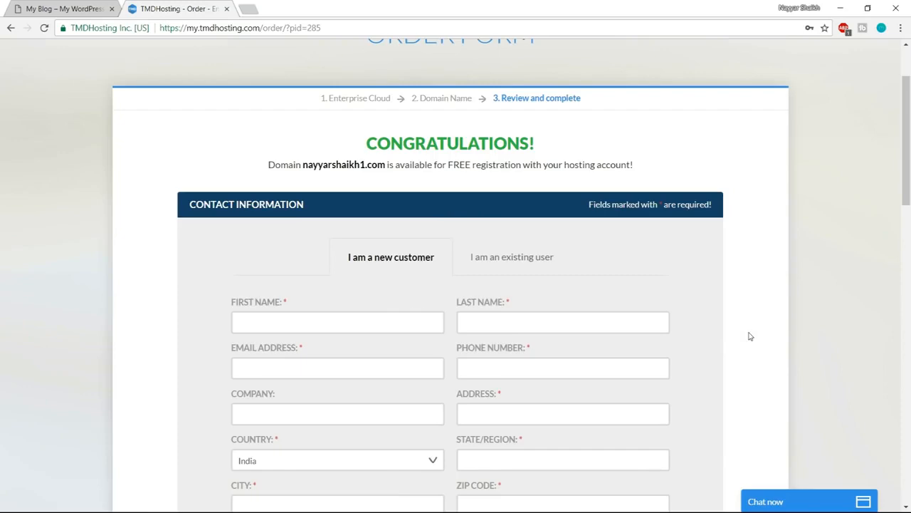
# - Review the order form's contact fields and accepted credit card types, and select PayPal as the payment method
pyautogui.scroll(-2, 749, 336)
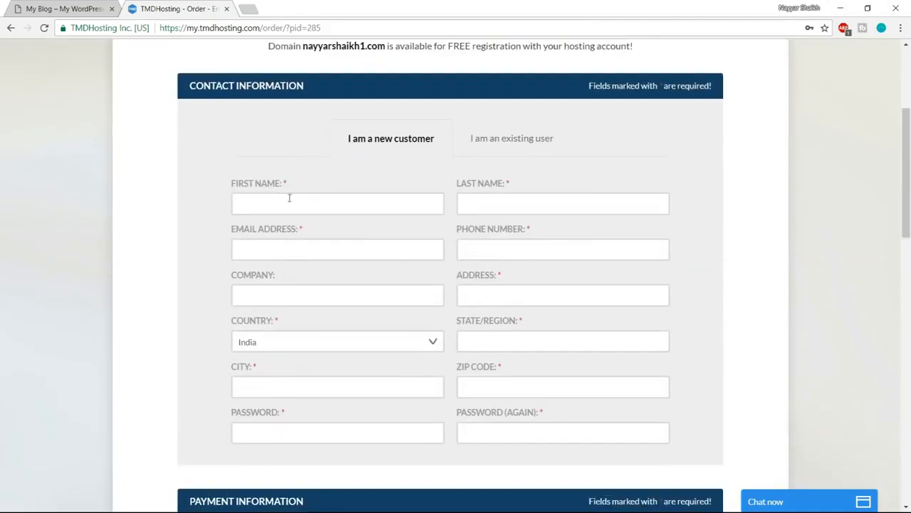
pyautogui.click(509, 247)
pyautogui.scroll(-4, 659, 352)
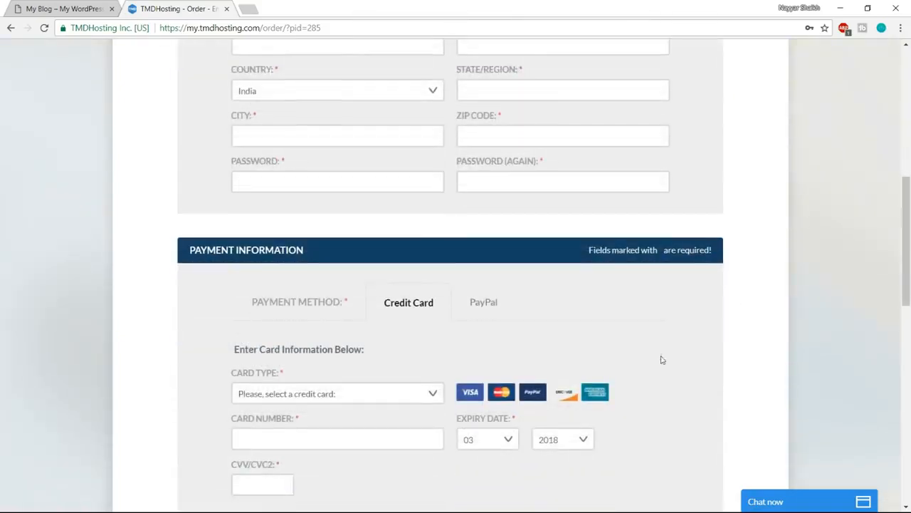
pyautogui.scroll(-2, 660, 360)
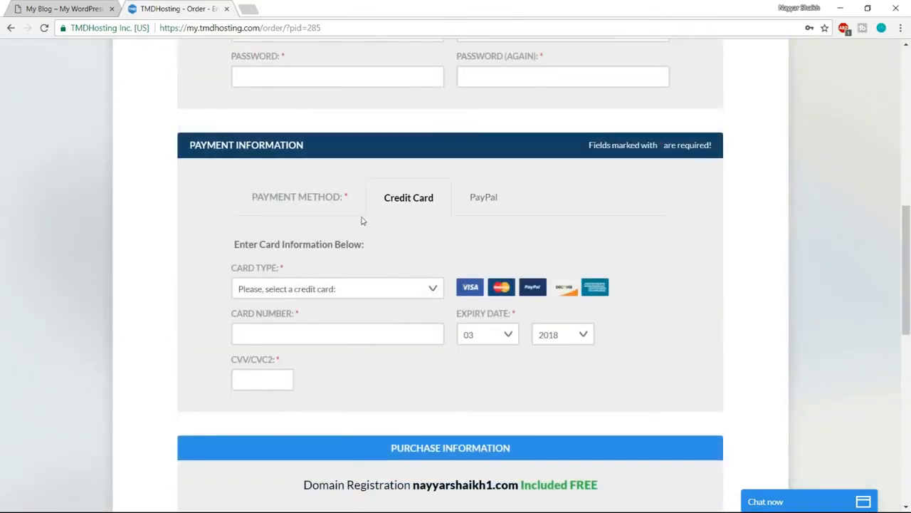
pyautogui.click(393, 293)
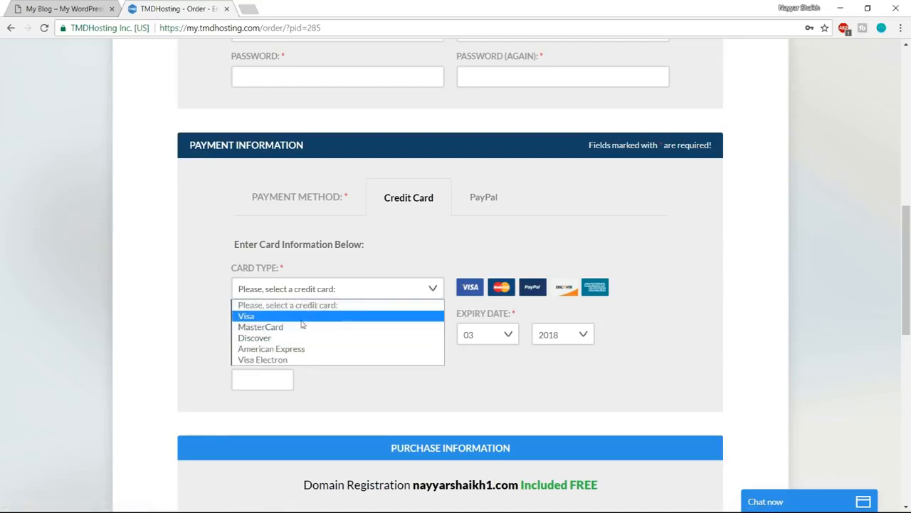
pyautogui.click(421, 259)
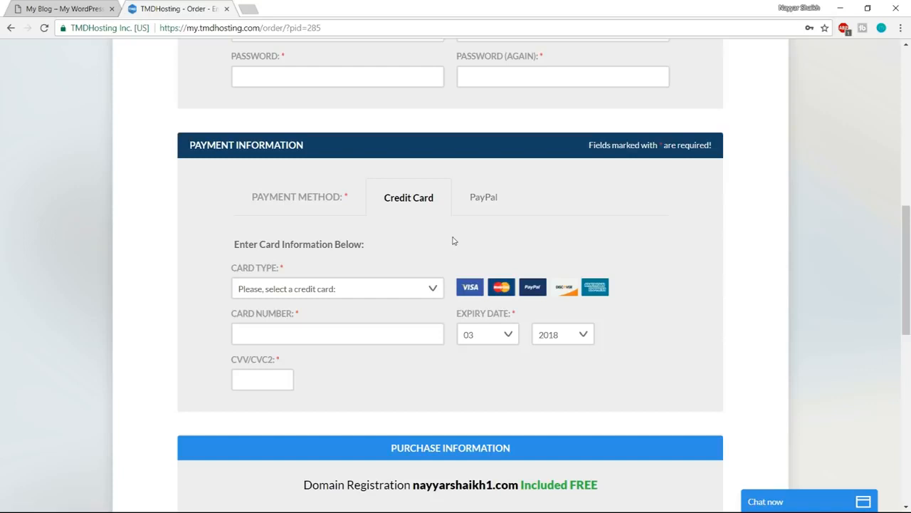
pyautogui.click(427, 284)
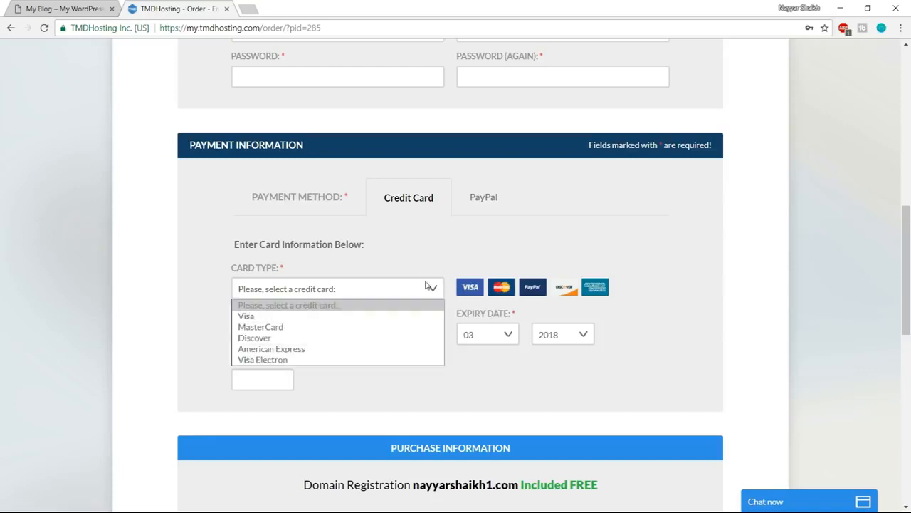
pyautogui.click(440, 247)
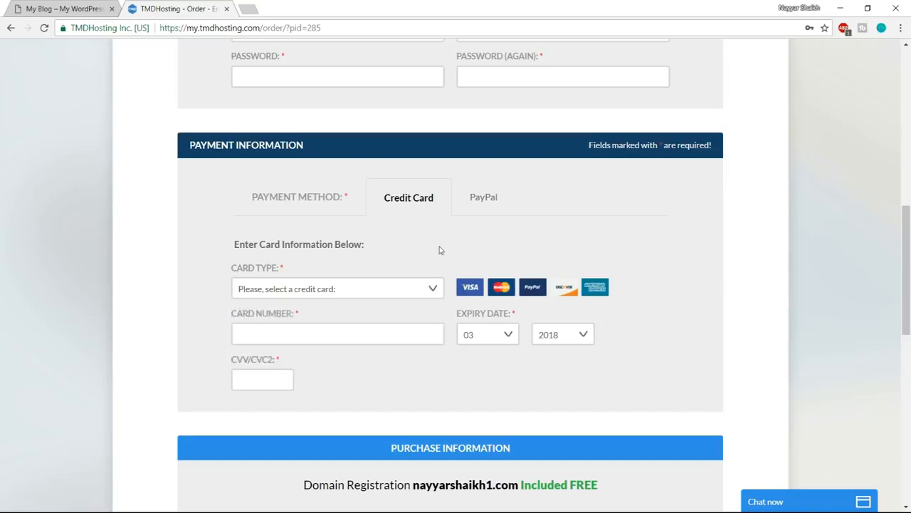
pyautogui.click(380, 287)
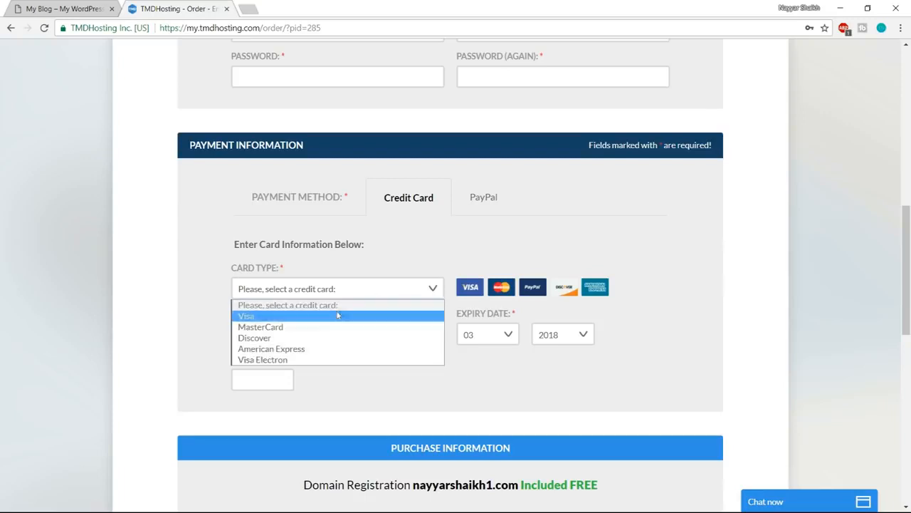
pyautogui.click(369, 274)
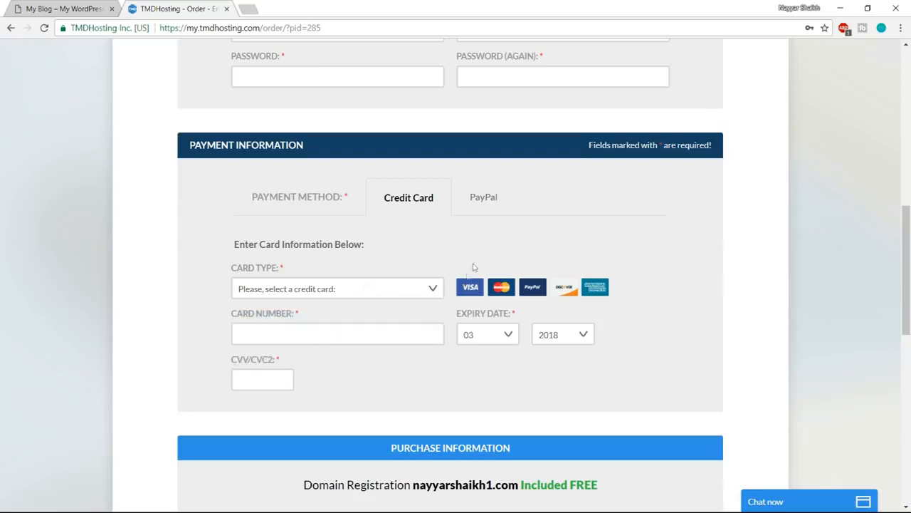
pyautogui.click(484, 202)
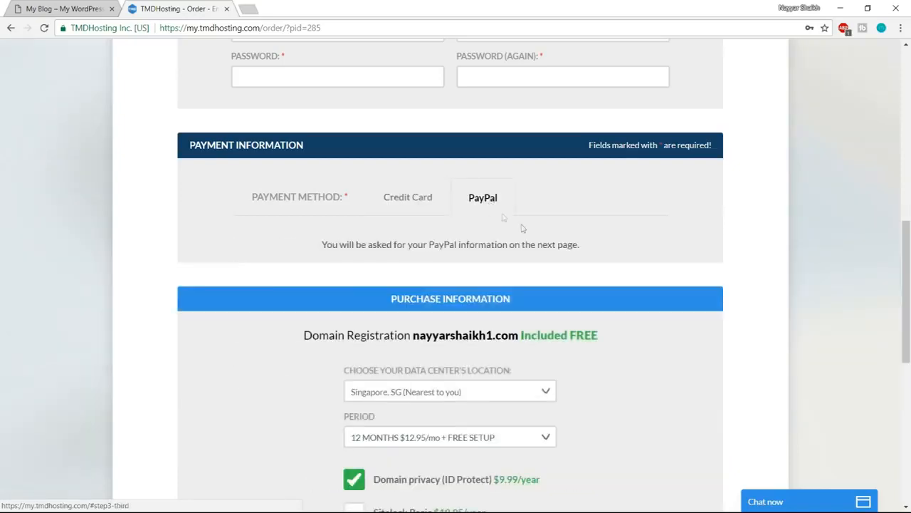
# - Choose Singapore as the data center location and the 12-month period at $12.95/mo with free setup
pyautogui.scroll(-3, 819, 276)
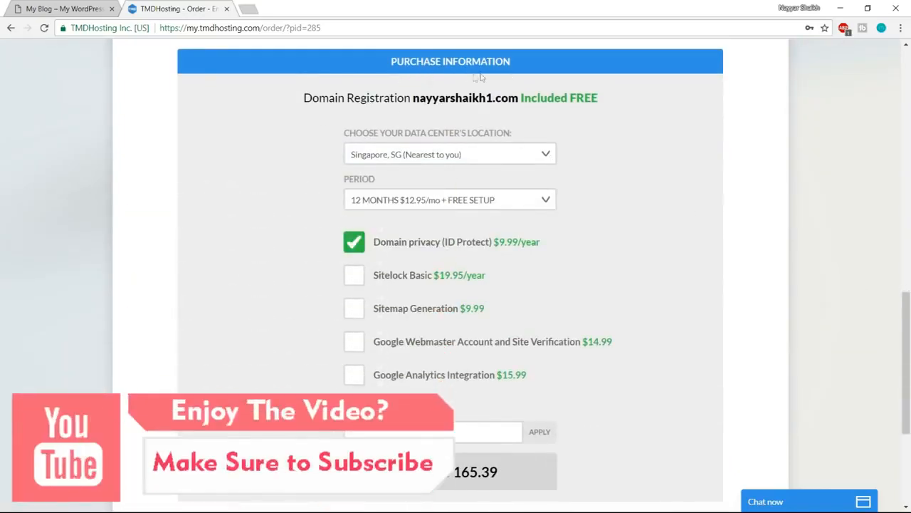
pyautogui.click(499, 158)
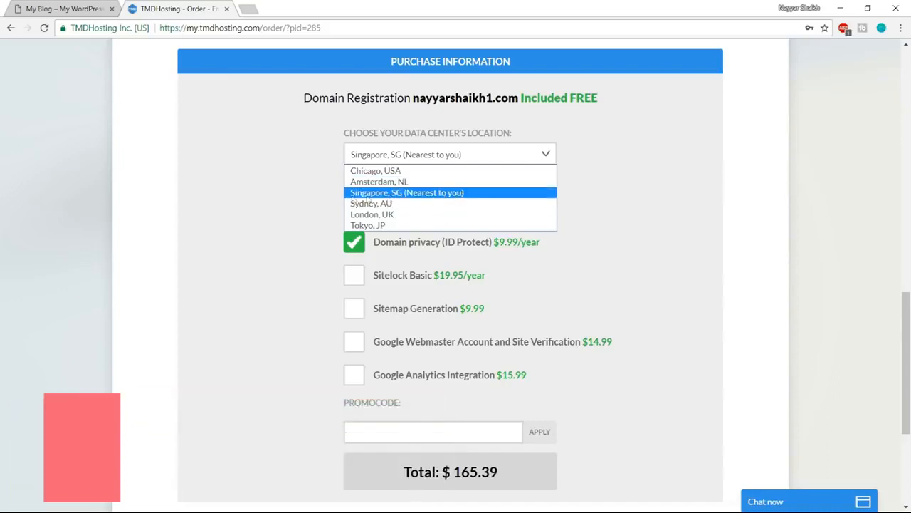
pyautogui.click(392, 198)
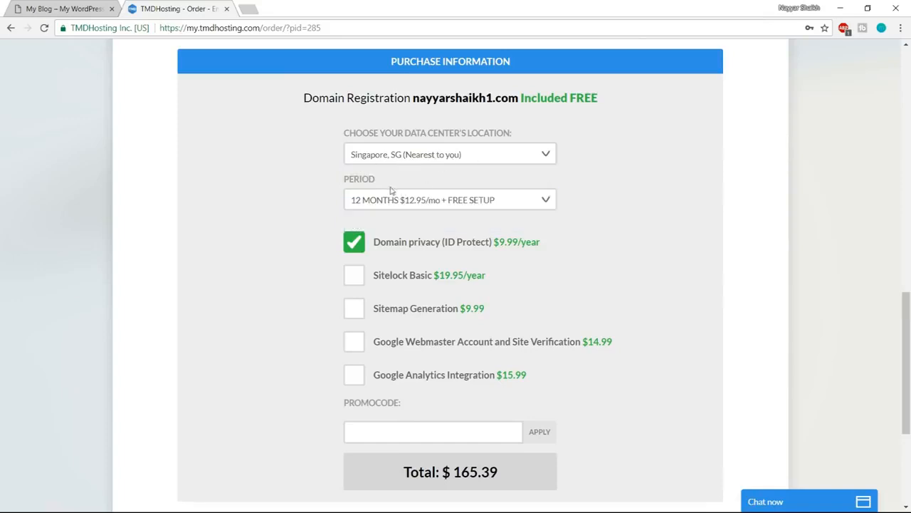
pyautogui.click(423, 204)
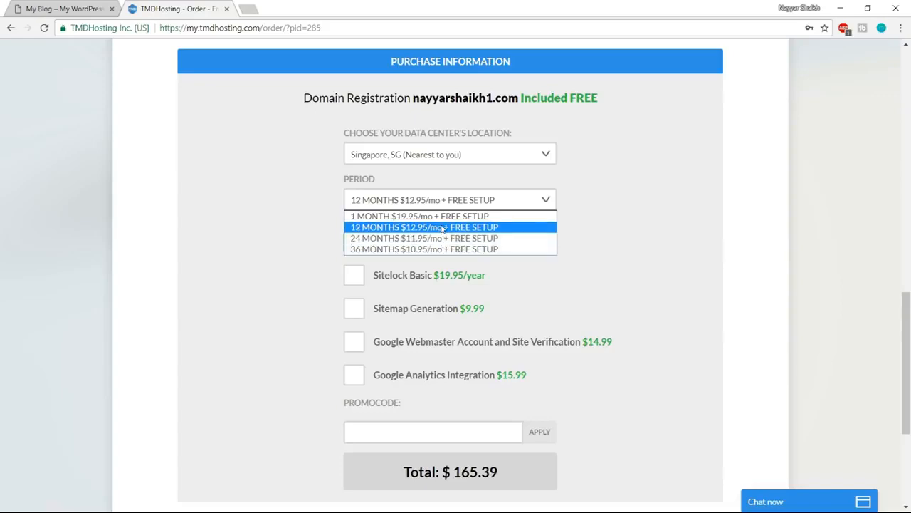
pyautogui.click(443, 227)
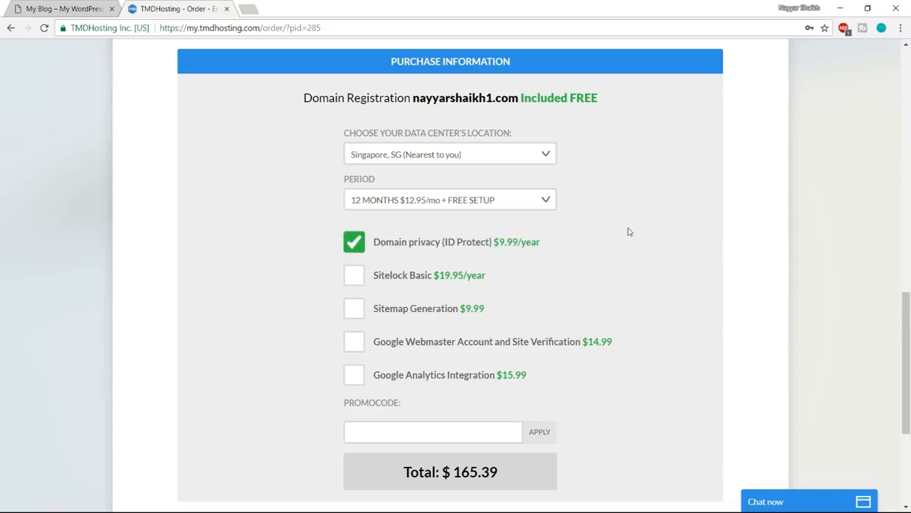
# - Apply the video author's promo code to the hosting order and agree to the TMDHosting Terms of Service
pyautogui.scroll(-1, 628, 231)
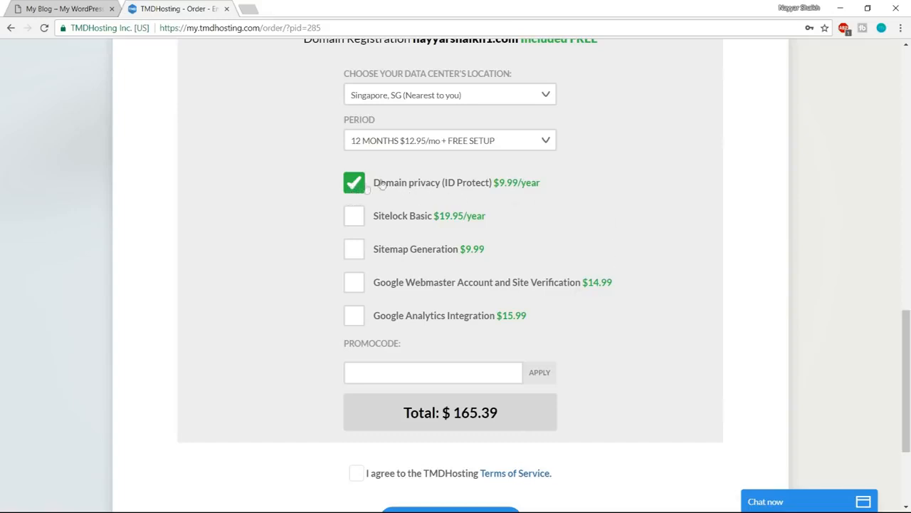
pyautogui.scroll(1, 648, 246)
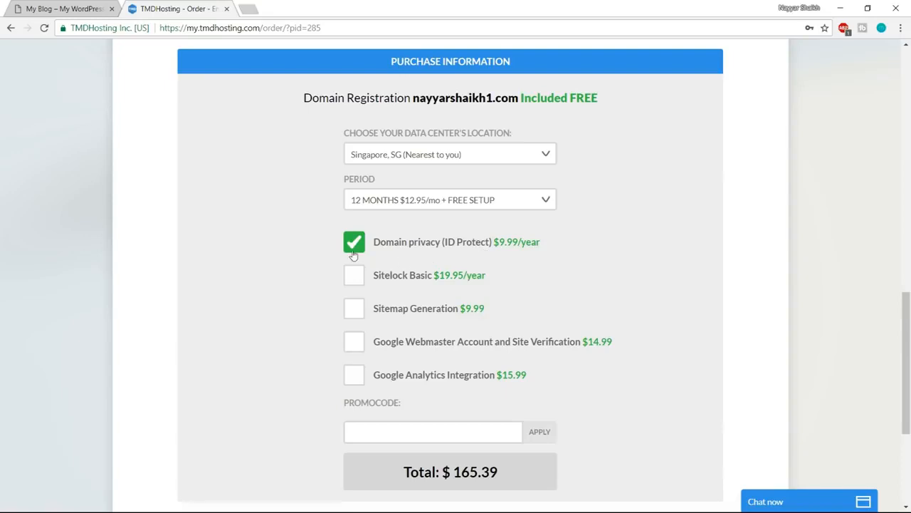
pyautogui.scroll(-3, 747, 249)
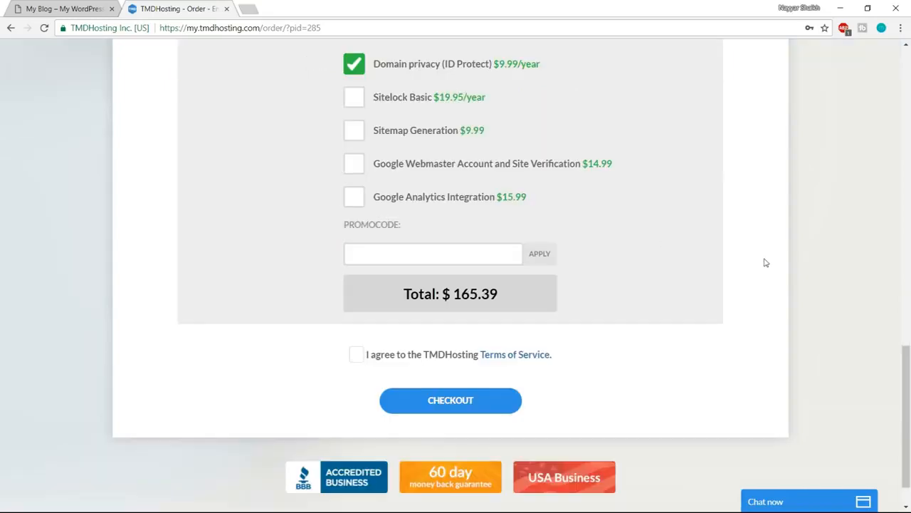
pyautogui.click(410, 253)
pyautogui.scroll(-1, 689, 228)
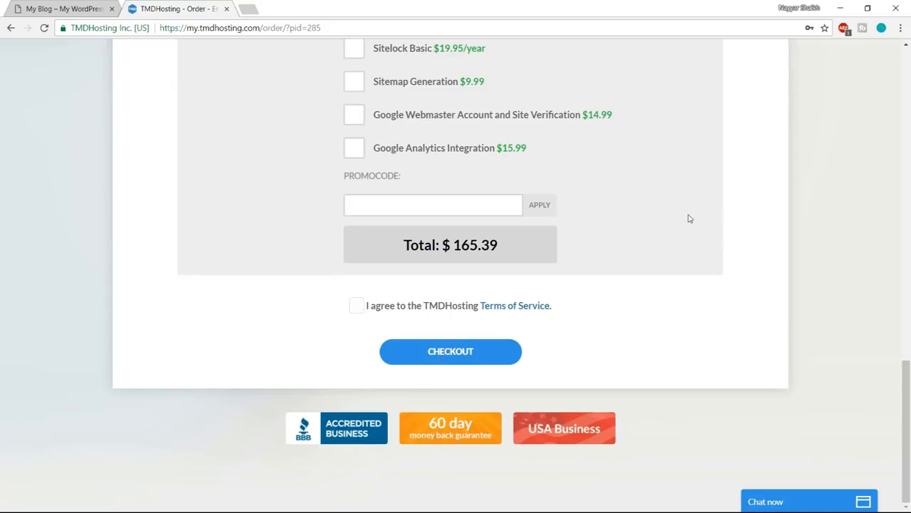
pyautogui.write('NAYYAR7')
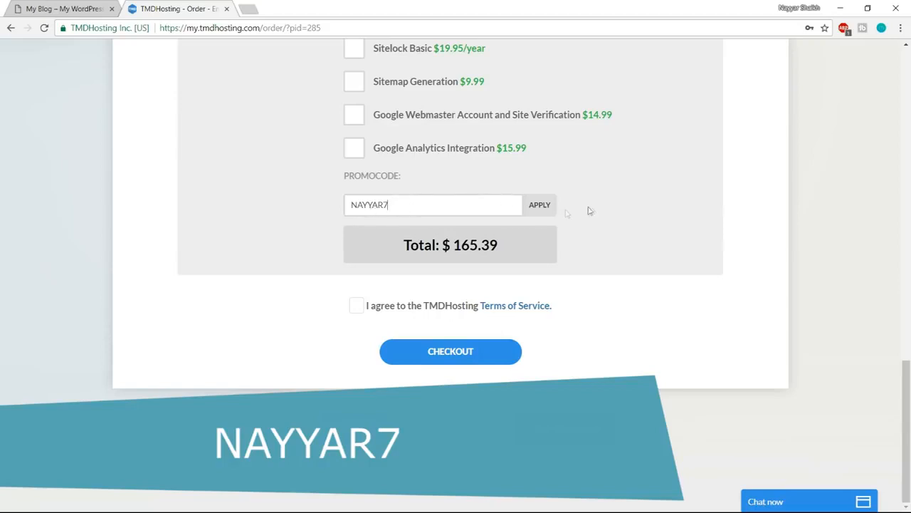
pyautogui.click(552, 214)
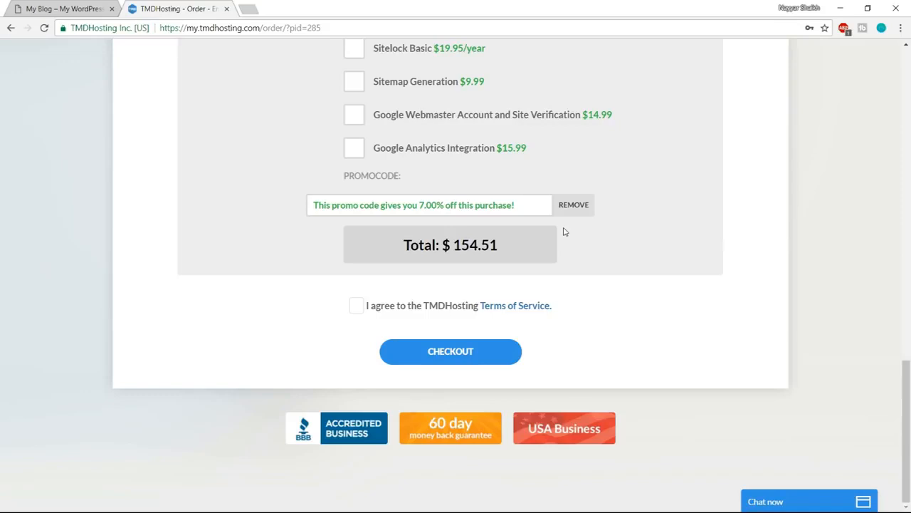
pyautogui.click(357, 307)
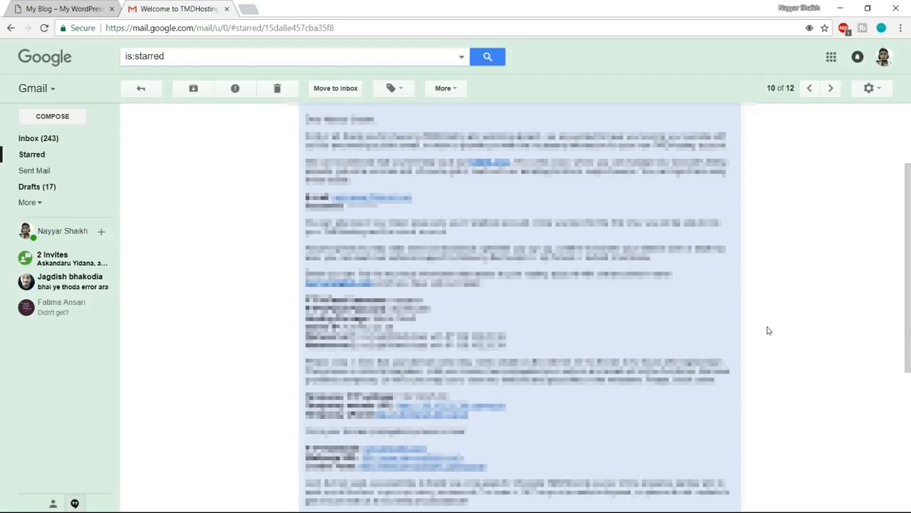
# - Open the cPanel link from the TMDHosting welcome email and log in with the saved account credentials
pyautogui.rightClick(442, 467)
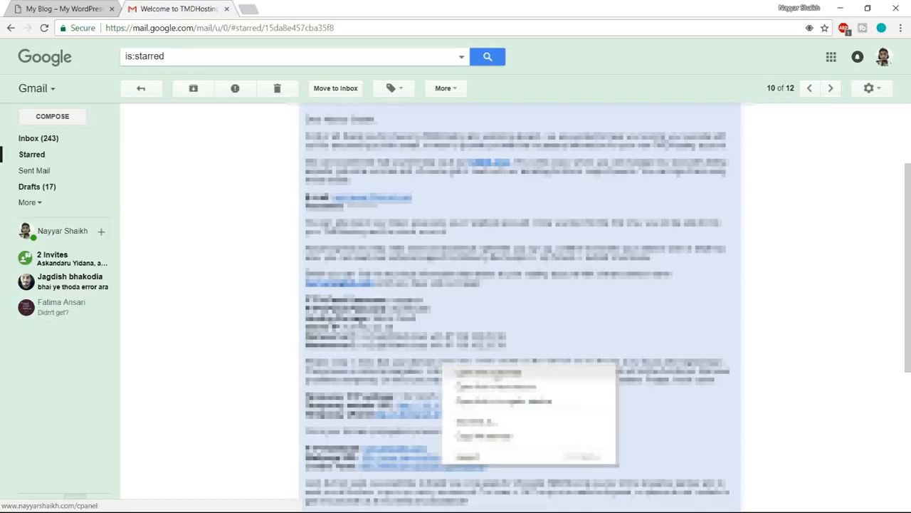
pyautogui.click(489, 373)
pyautogui.click(252, 10)
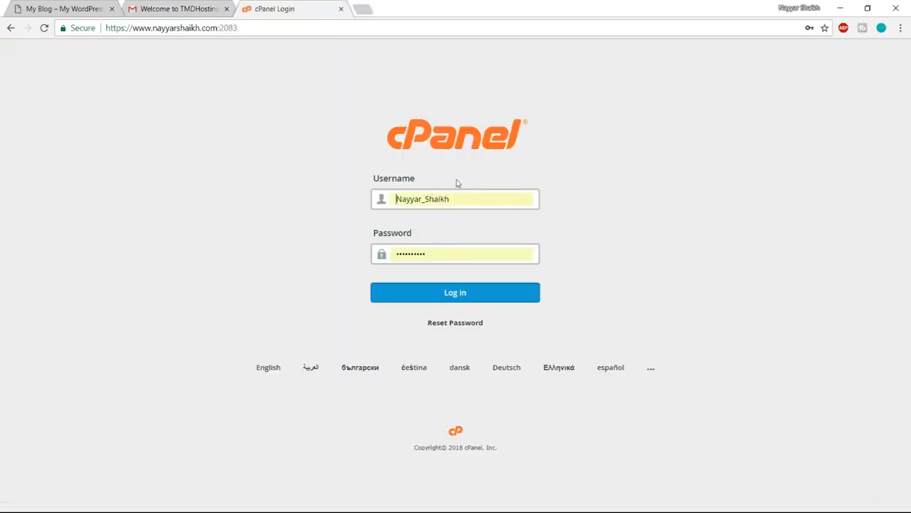
pyautogui.click(470, 293)
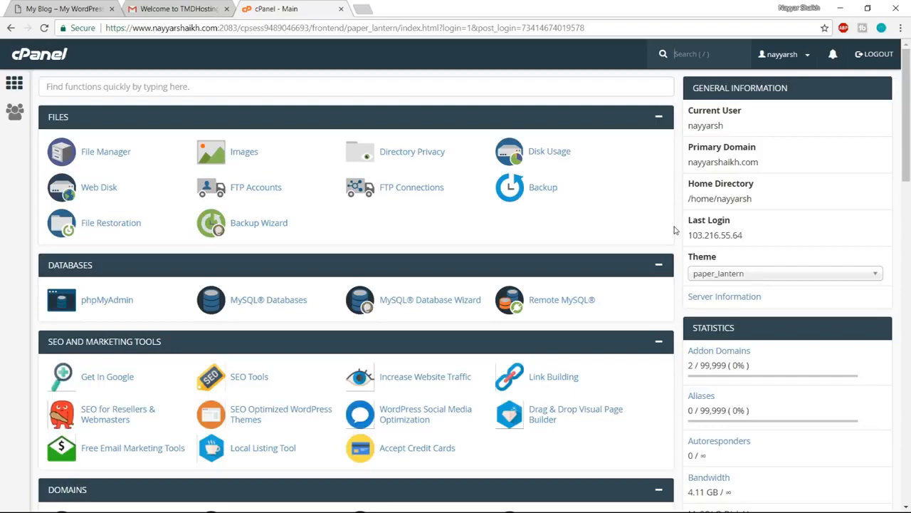
# - Open the WordPress installation form from the Softaculous Apps Installer scripts in cPanel
pyautogui.scroll(-15, 676, 230)
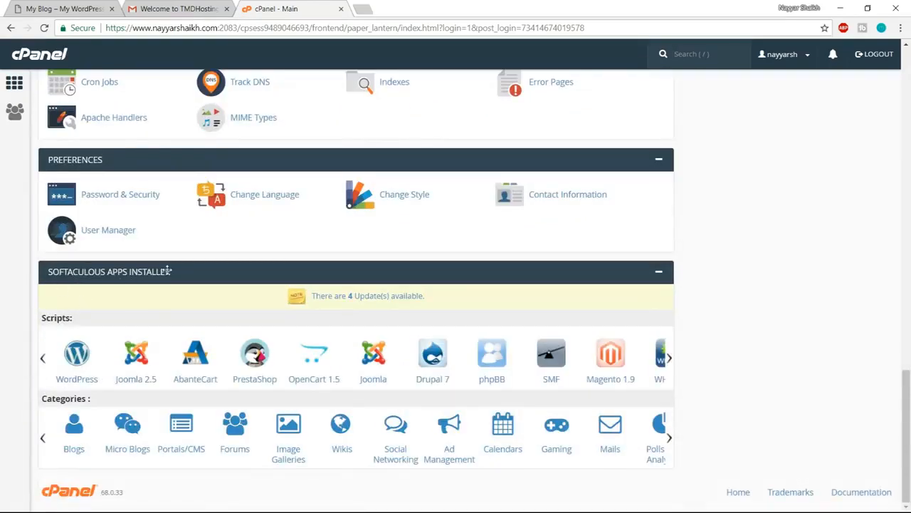
pyautogui.click(78, 355)
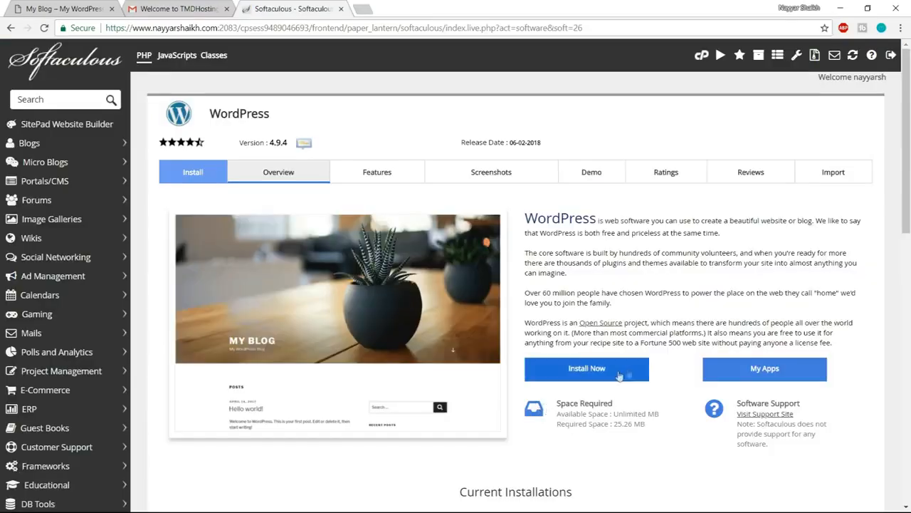
pyautogui.click(618, 373)
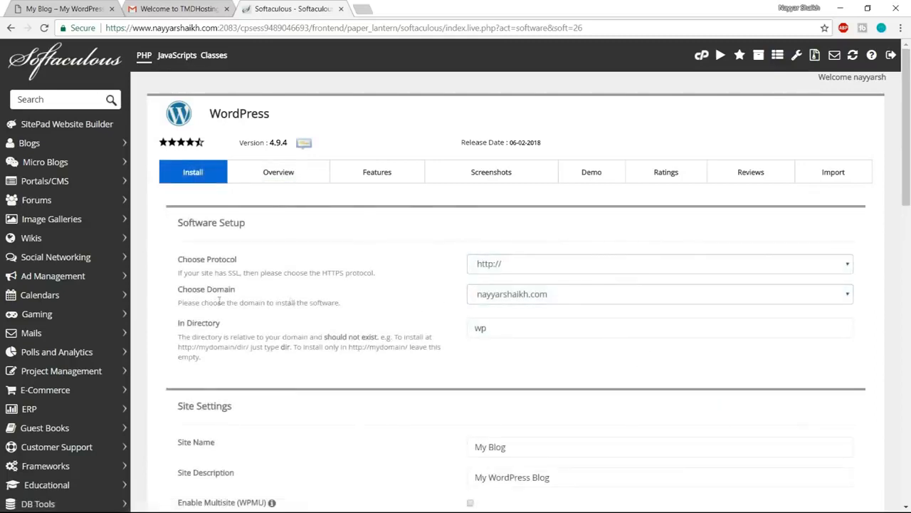
pyautogui.click(500, 299)
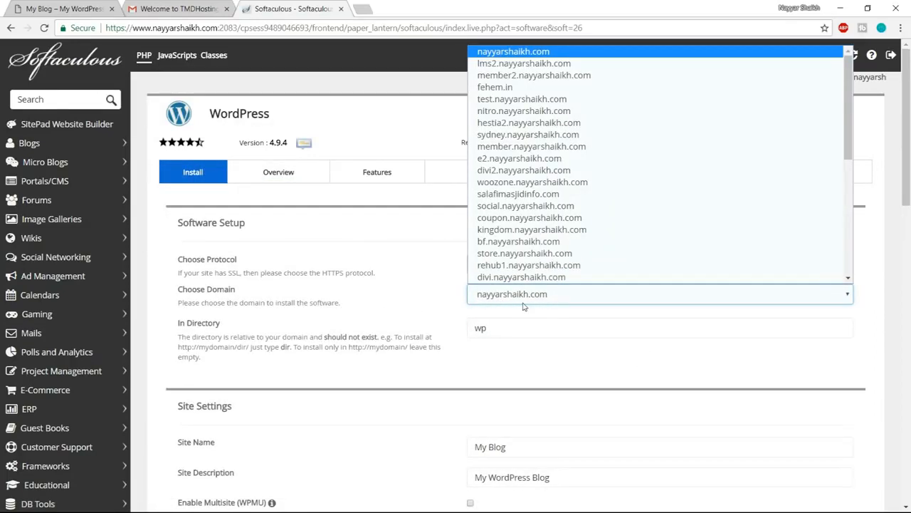
pyautogui.press('e')
pyautogui.press('Return')
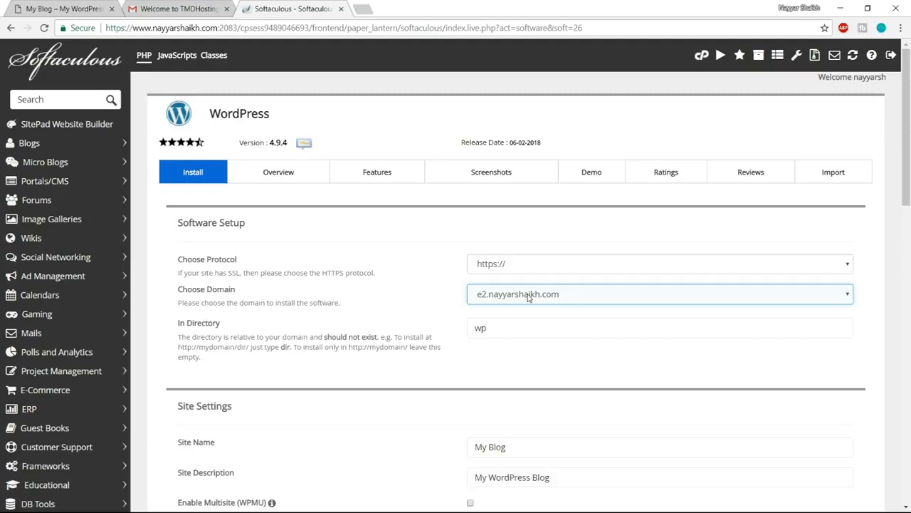
pyautogui.click(519, 265)
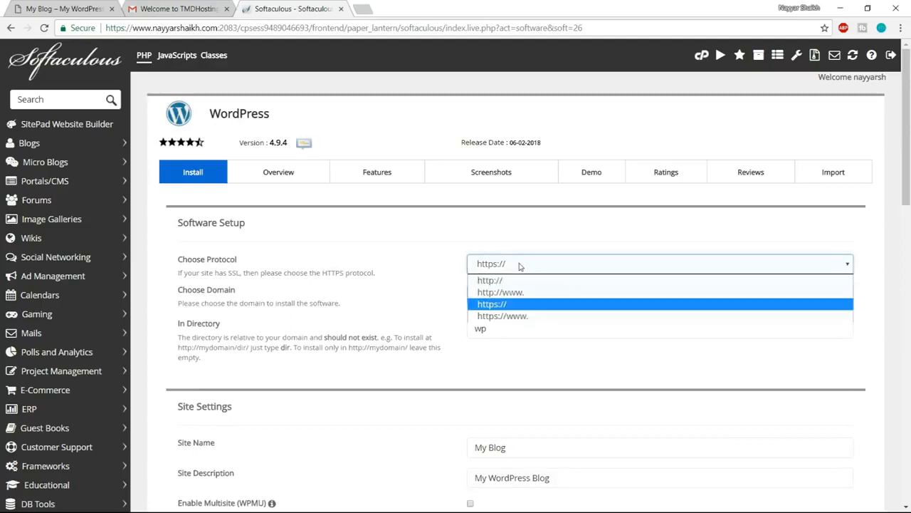
pyautogui.click(510, 317)
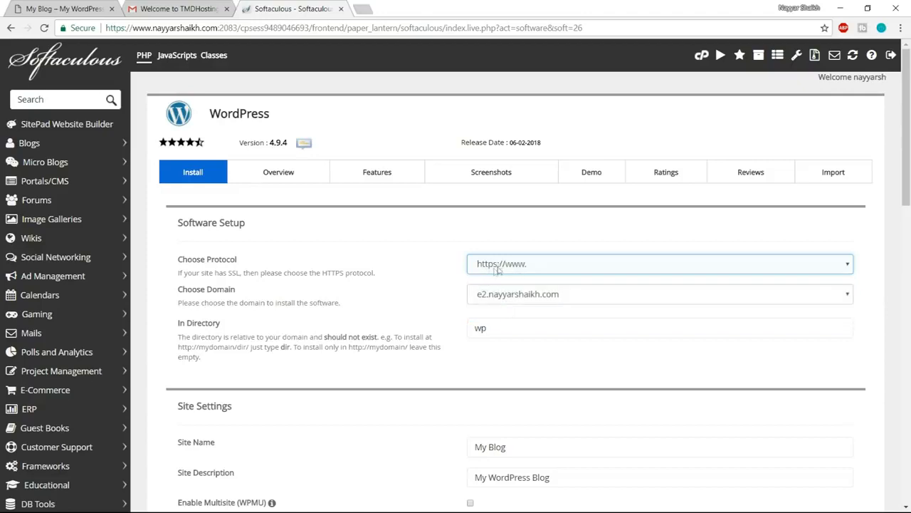
# - Clear the installation directory so that WordPress installs directly at the root of the chosen domain
pyautogui.click(521, 328)
pyautogui.doubleClick(506, 330)
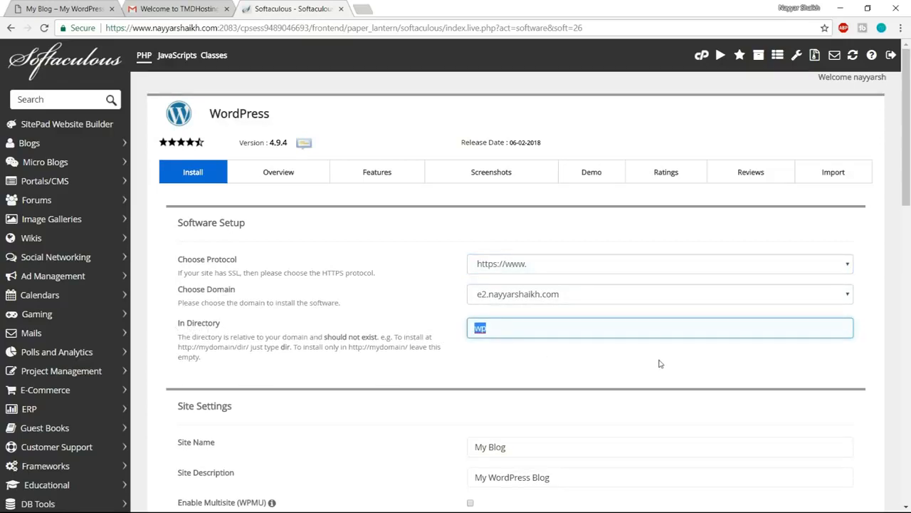
pyautogui.press('BackSpace')
# - Review the Site Name and Site Description fields in the WordPress installation form's site settings
pyautogui.scroll(-3, 718, 361)
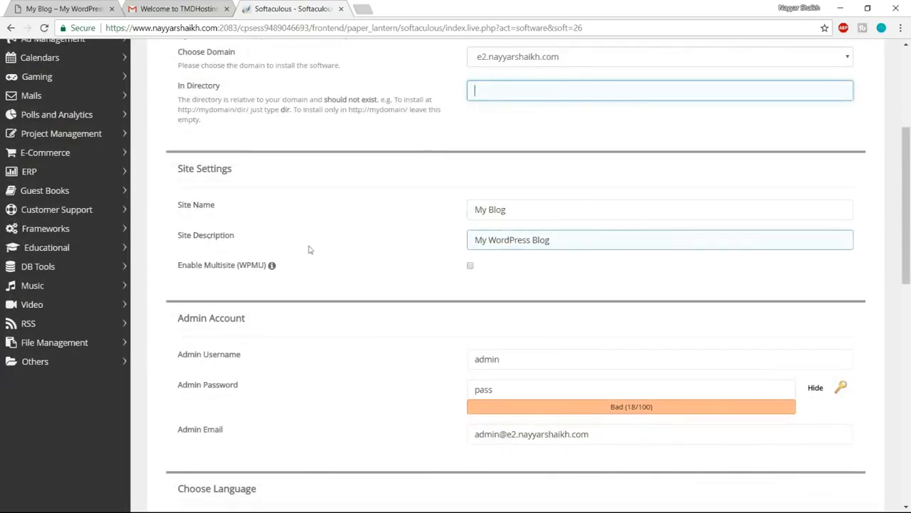
pyautogui.moveTo(533, 206); pyautogui.dragTo(432, 208)
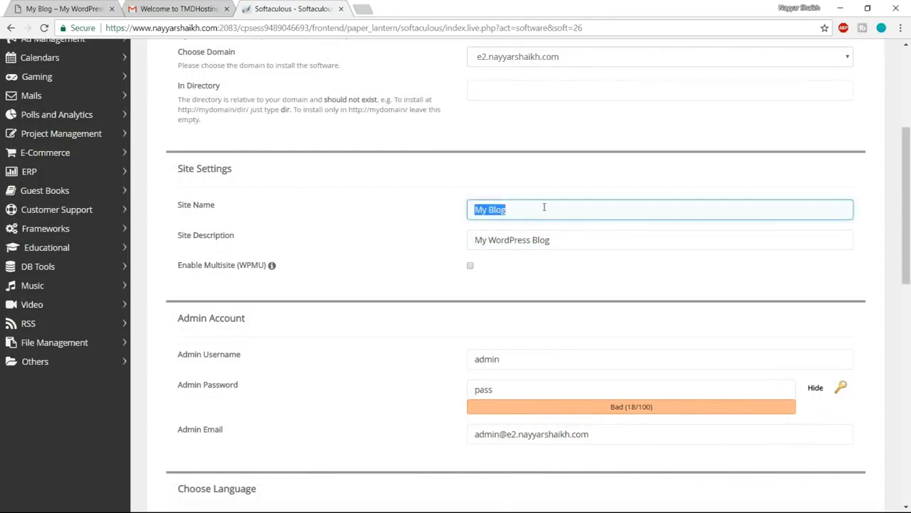
pyautogui.moveTo(560, 235); pyautogui.dragTo(427, 244)
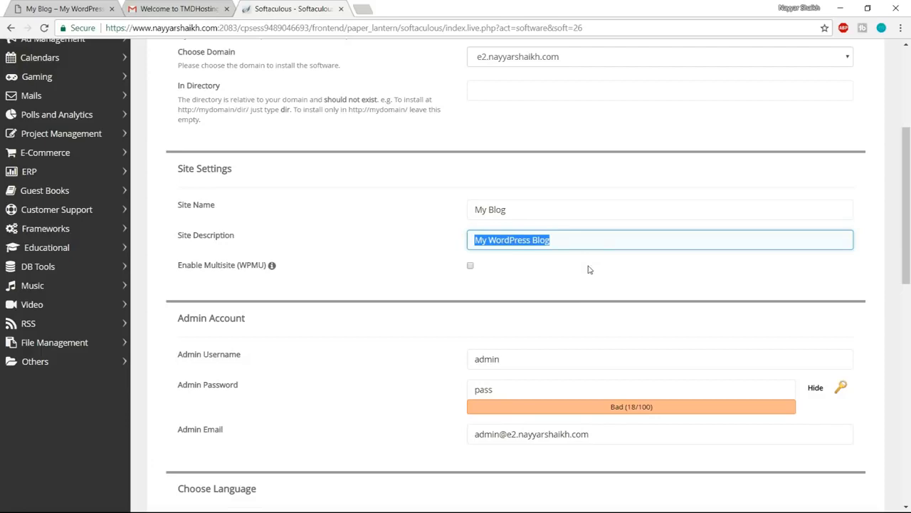
# - Fill in the admin username and hidden admin password for the WordPress admin account
pyautogui.scroll(-3, 650, 268)
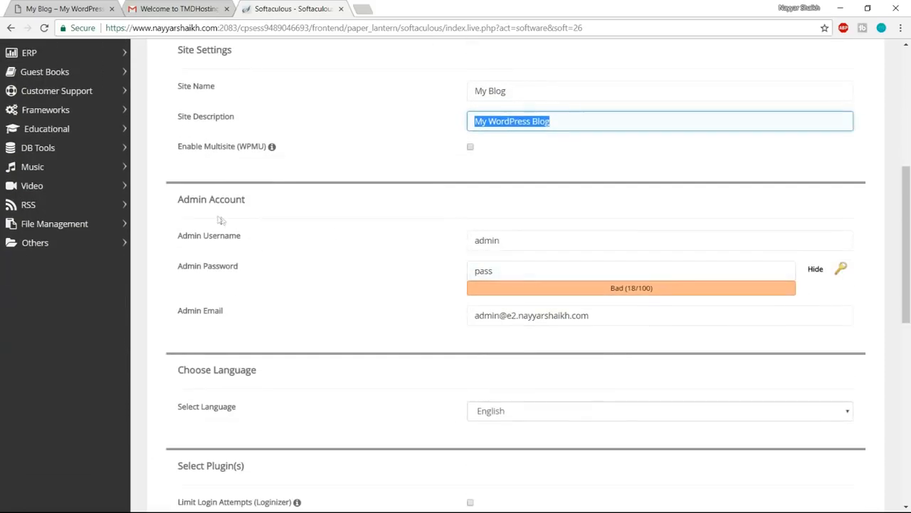
pyautogui.moveTo(524, 240); pyautogui.dragTo(433, 246)
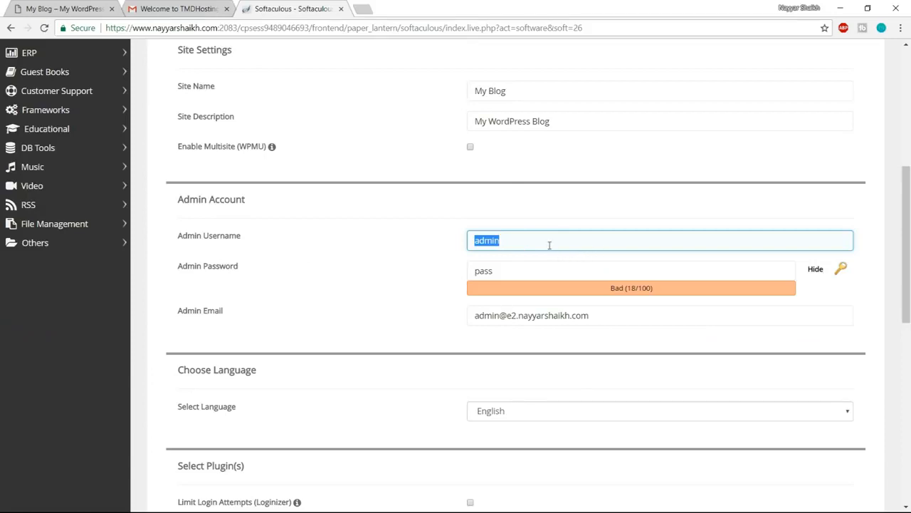
pyautogui.write('Nayyar_Shaikh')
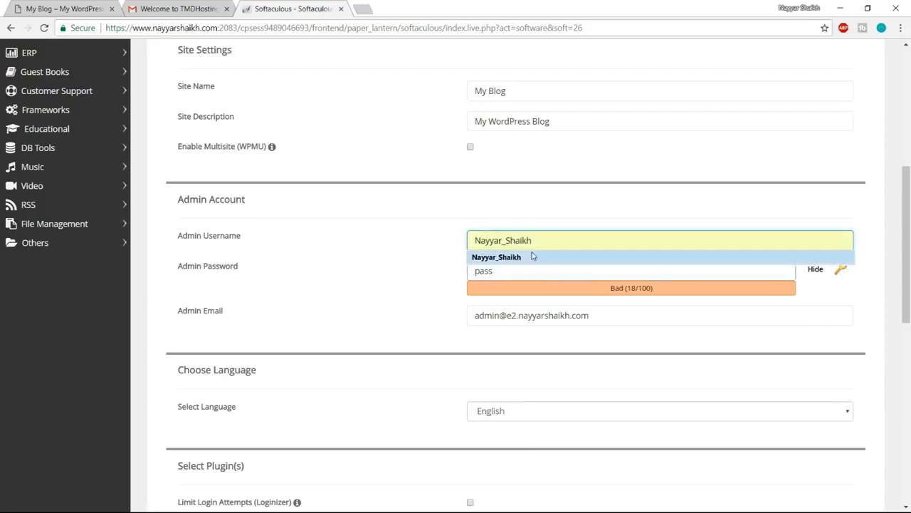
pyautogui.click(533, 256)
pyautogui.doubleClick(516, 273)
pyautogui.click(815, 269)
pyautogui.write('******')
# - Enter the administrator's e-mail address and install WordPress without selecting a theme
pyautogui.moveTo(630, 317); pyautogui.dragTo(459, 318)
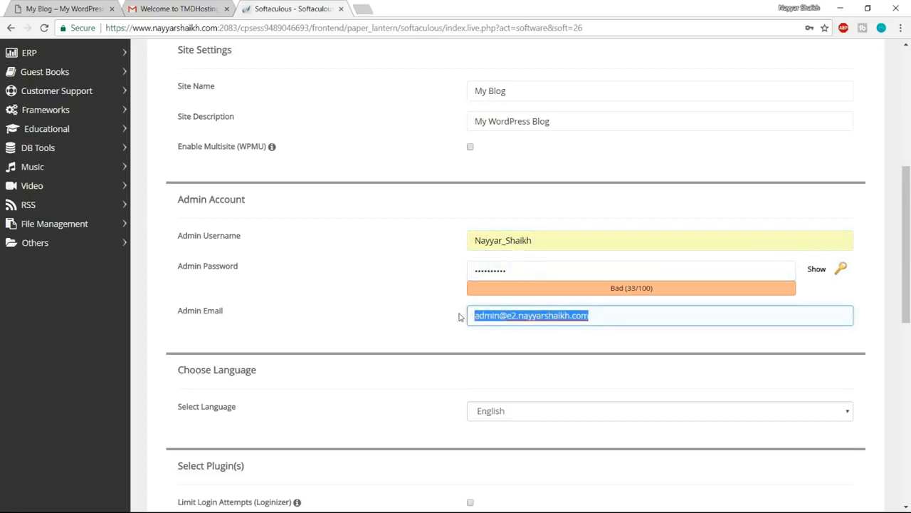
pyautogui.click(521, 329)
pyautogui.scroll(-8, 651, 370)
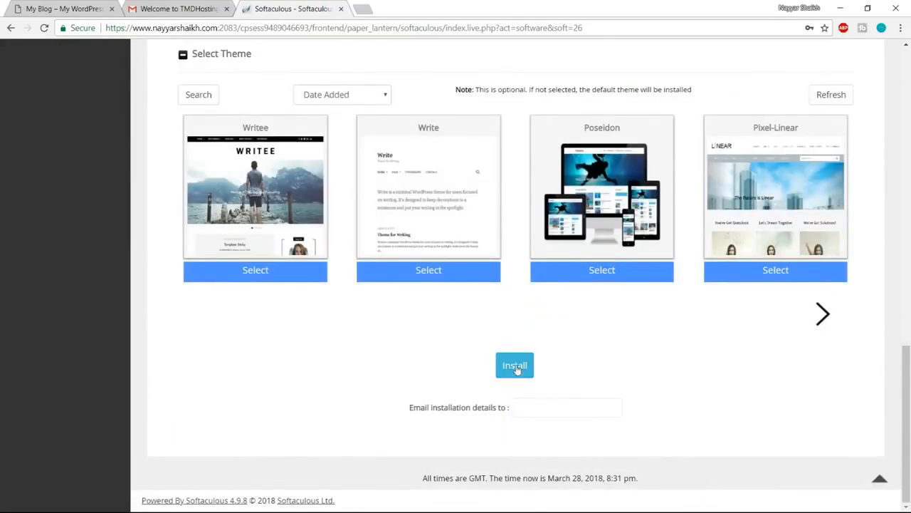
pyautogui.click(514, 366)
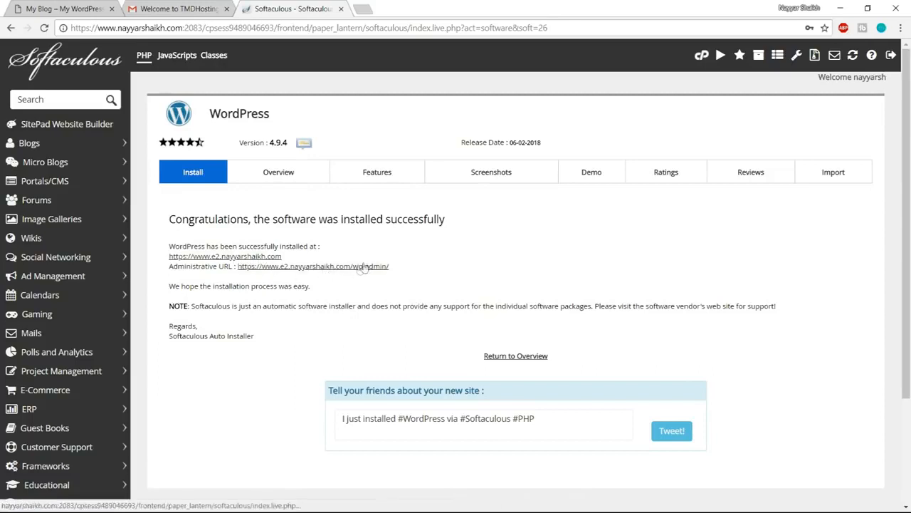
# - Open the new site's administrative URL and close the welcome e-mail and Softaculous pages
pyautogui.click(325, 269)
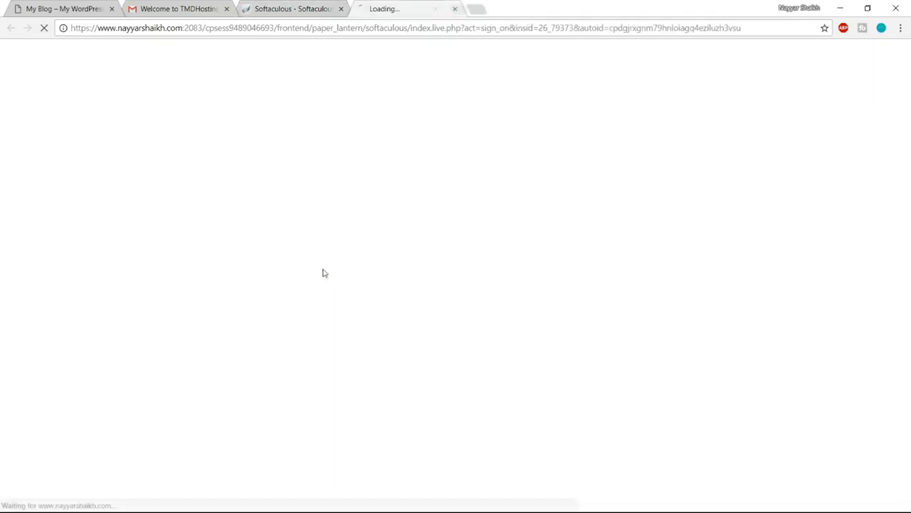
pyautogui.click(227, 8)
pyautogui.click(226, 9)
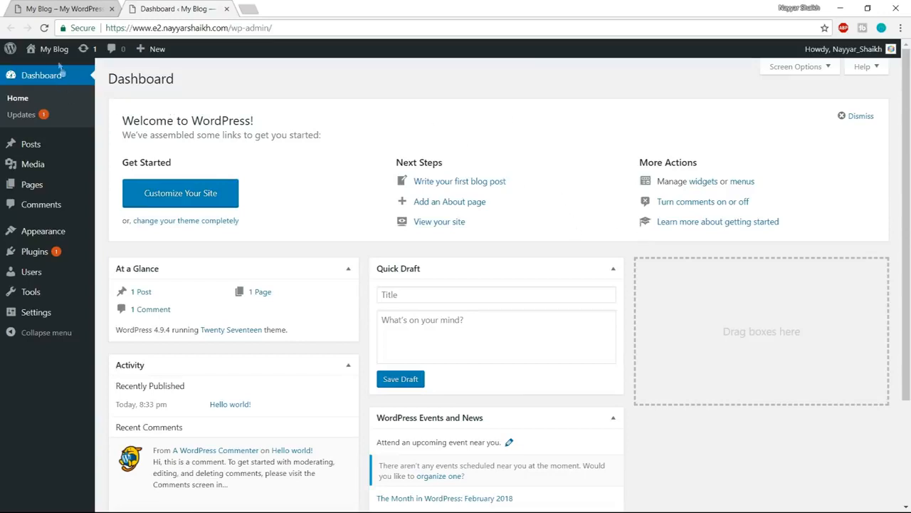
# - Open the new site's front page separately from the dashboard and look through its default layout
pyautogui.moveTo(47, 50)
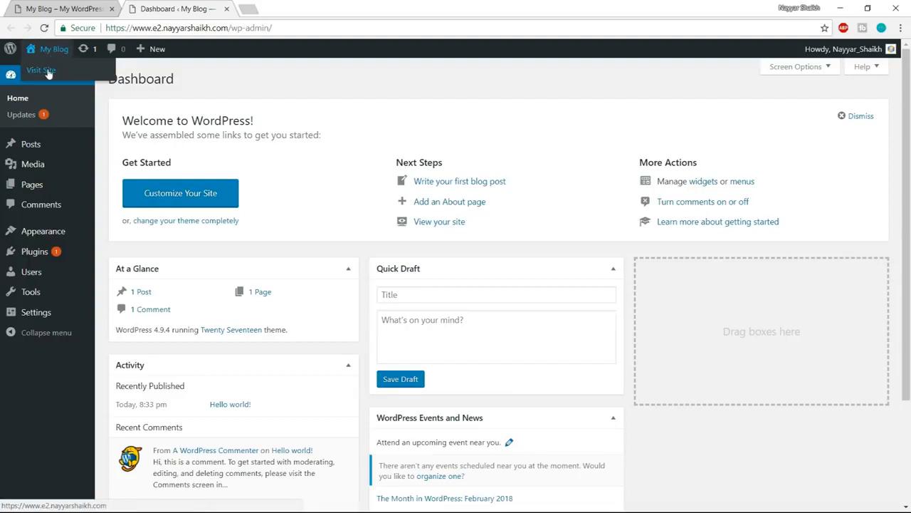
pyautogui.rightClick(48, 74)
pyautogui.click(71, 76)
pyautogui.click(311, 8)
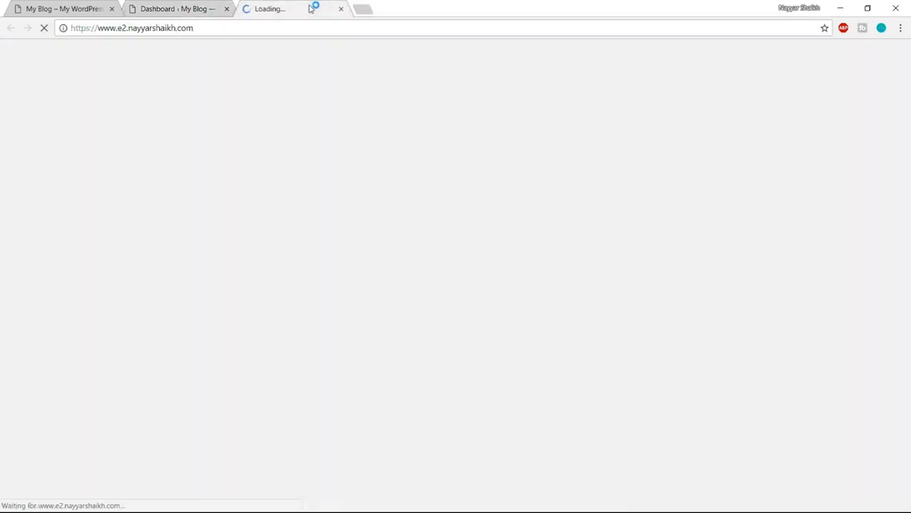
pyautogui.scroll(-10, 340, 366)
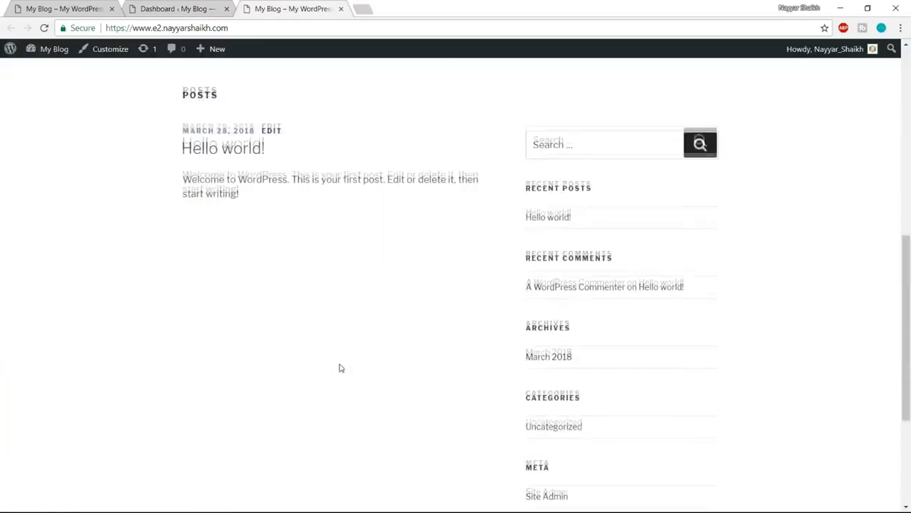
pyautogui.scroll(10, 340, 380)
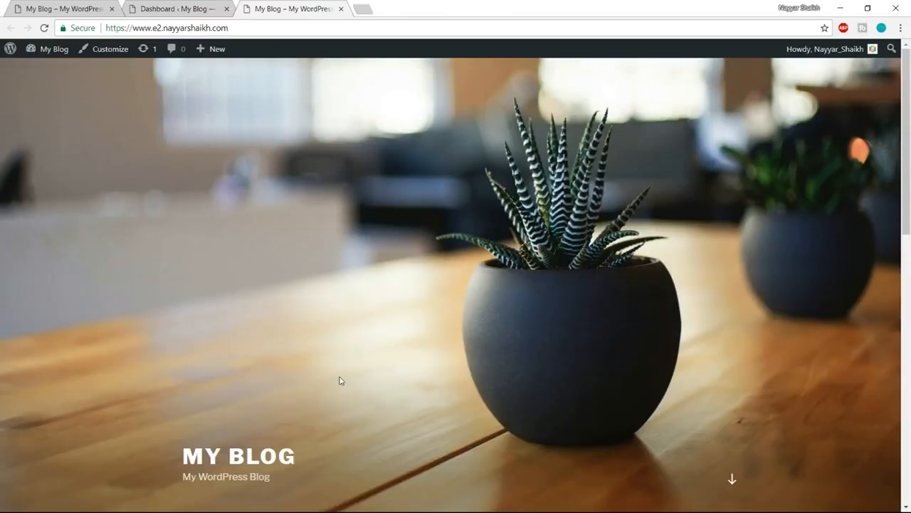
pyautogui.scroll(-10, 340, 380)
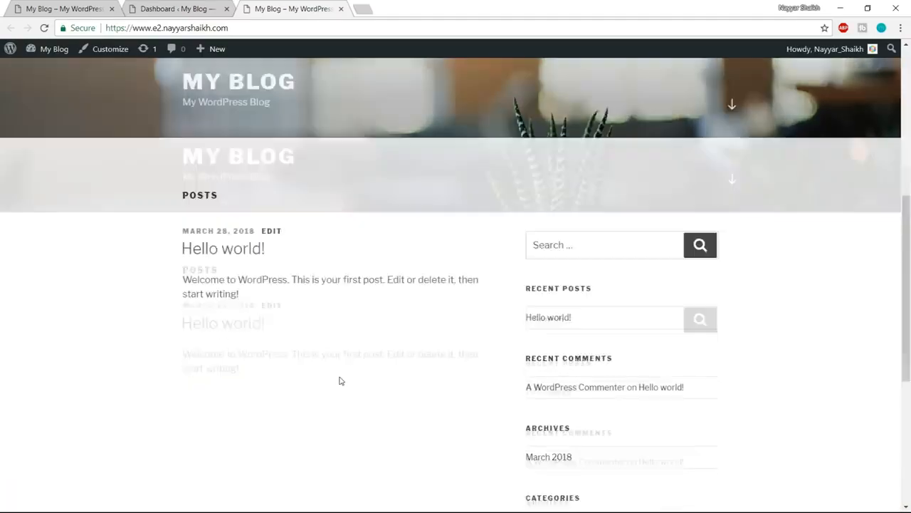
pyautogui.scroll(10, 340, 380)
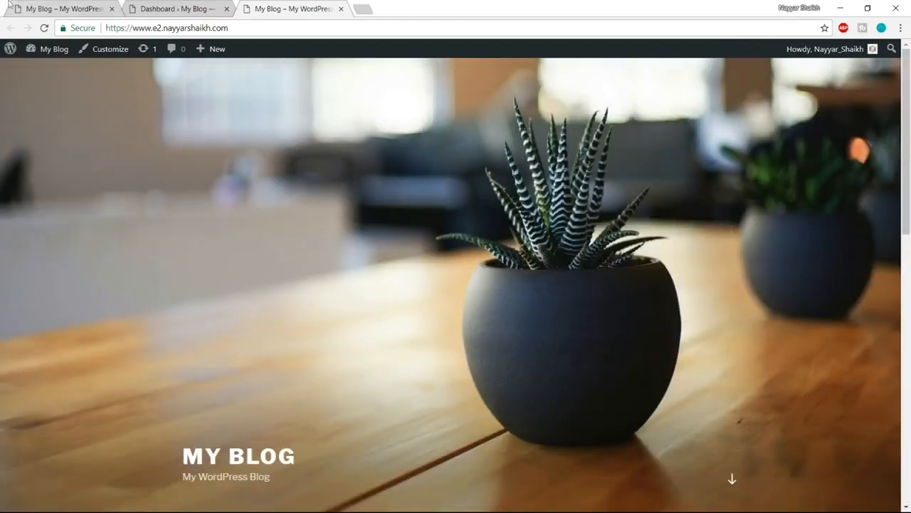
# - Compare the finished Elementor demo homepage with the front page of the new WordPress site
pyautogui.click(50, 5)
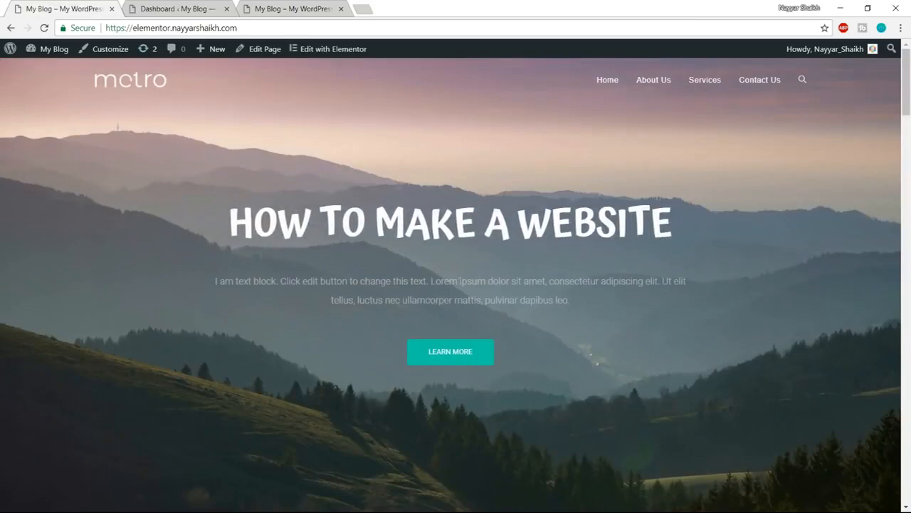
pyautogui.scroll(-7, 439, 316)
pyautogui.scroll(4, 439, 316)
pyautogui.scroll(4, 439, 314)
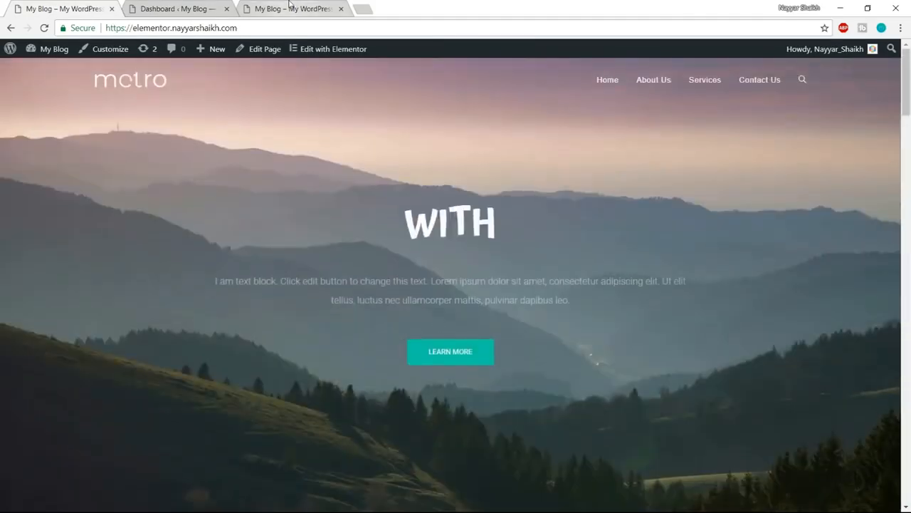
pyautogui.click(292, 8)
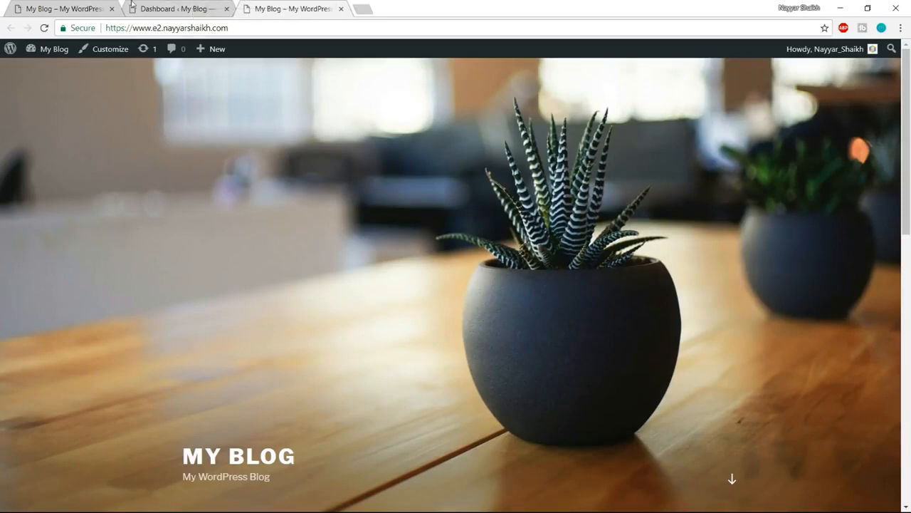
pyautogui.click(71, 8)
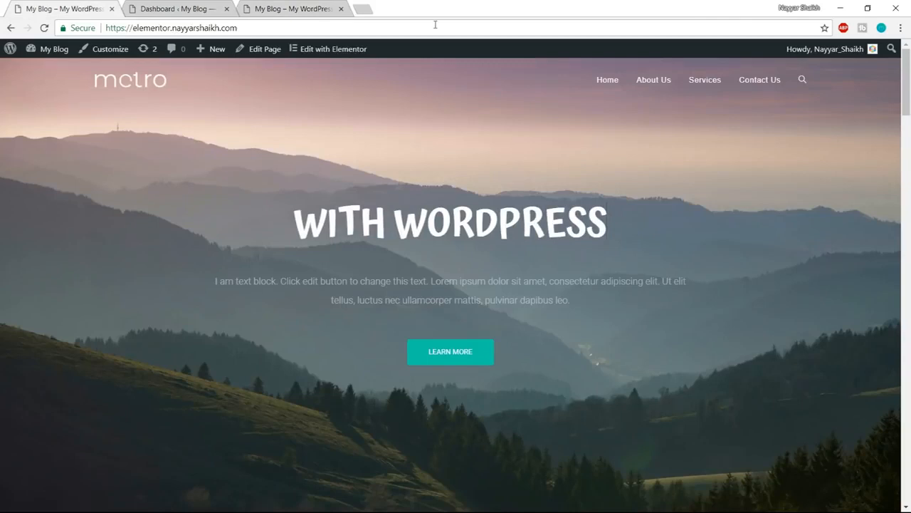
# - Examine the new site's header image, posts and sidebar widgets, and compare them with the Elementor demo site
pyautogui.click(317, 8)
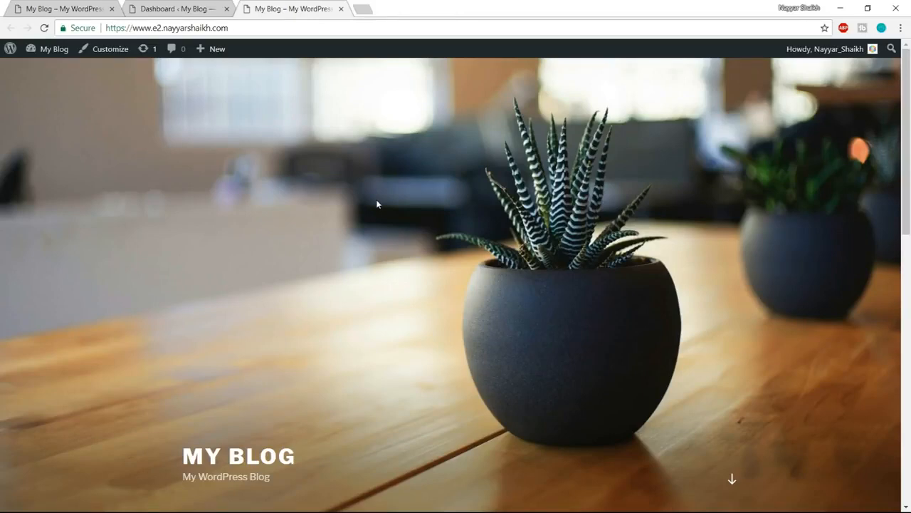
pyautogui.scroll(-4, 679, 396)
pyautogui.scroll(4, 581, 421)
pyautogui.scroll(-3, 580, 427)
pyautogui.scroll(3, 580, 427)
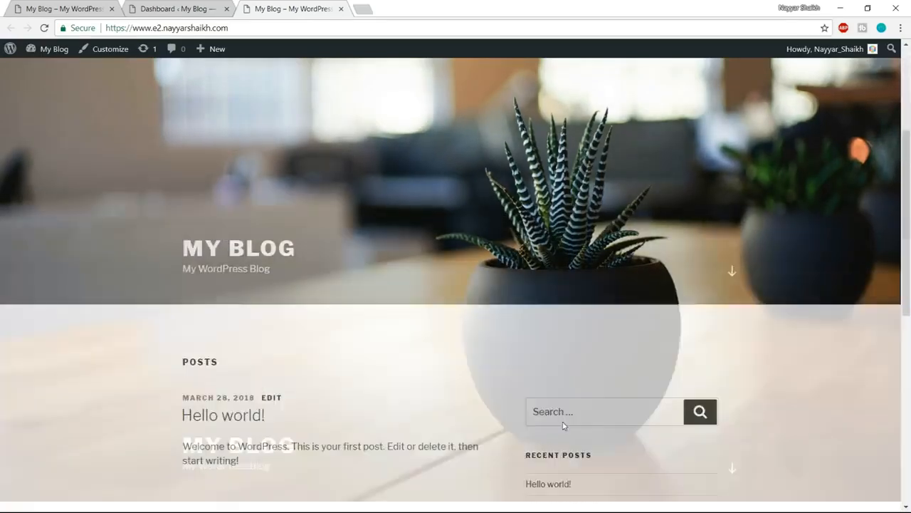
pyautogui.scroll(-6, 508, 327)
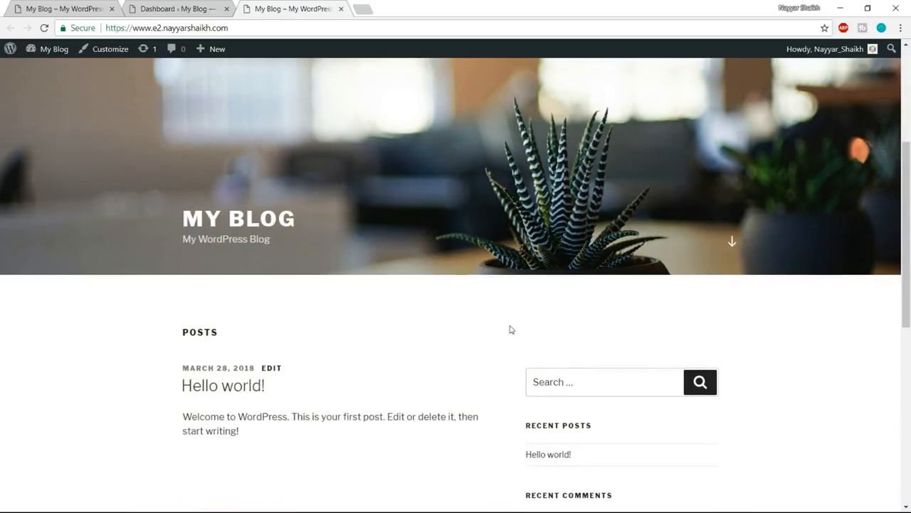
pyautogui.scroll(-2, 767, 405)
pyautogui.scroll(4, 766, 405)
pyautogui.scroll(5, 768, 405)
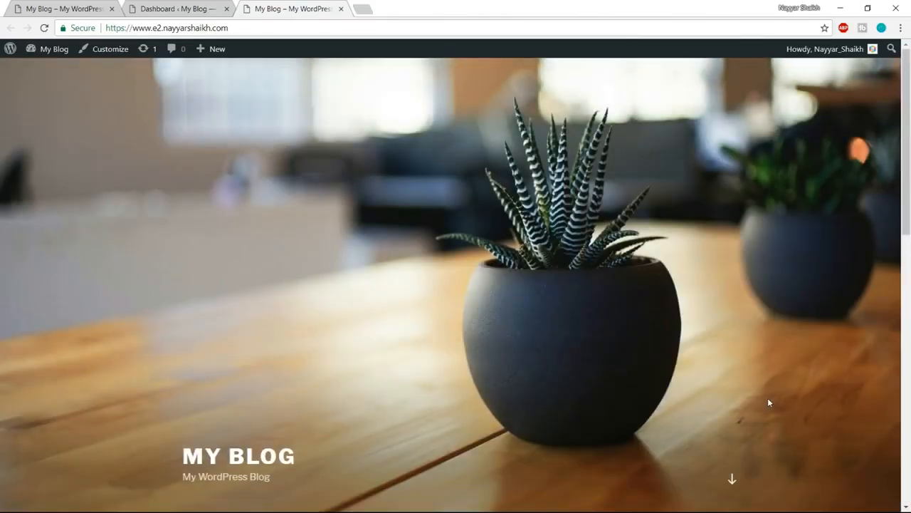
pyautogui.scroll(-5, 768, 400)
pyautogui.scroll(5, 769, 400)
pyautogui.click(84, 17)
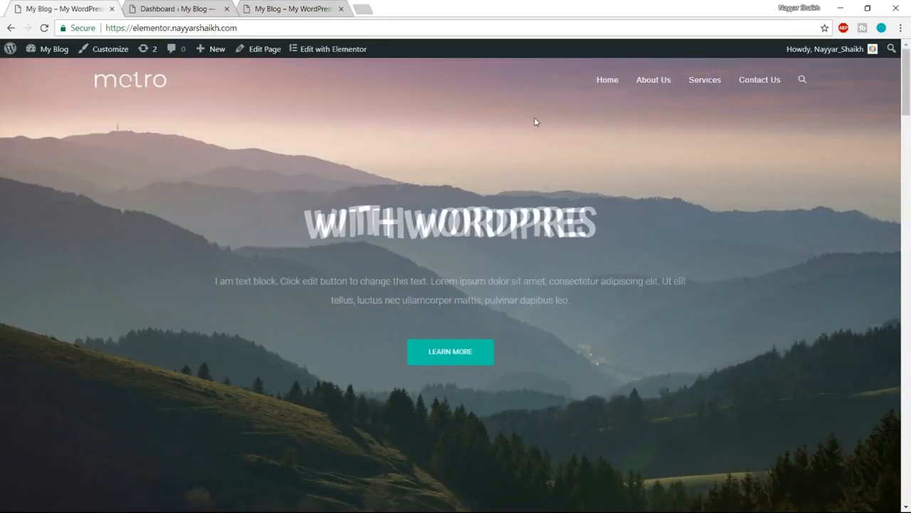
# - Return to the new site's dashboard and check the wp-admin part of its web address
pyautogui.click(183, 7)
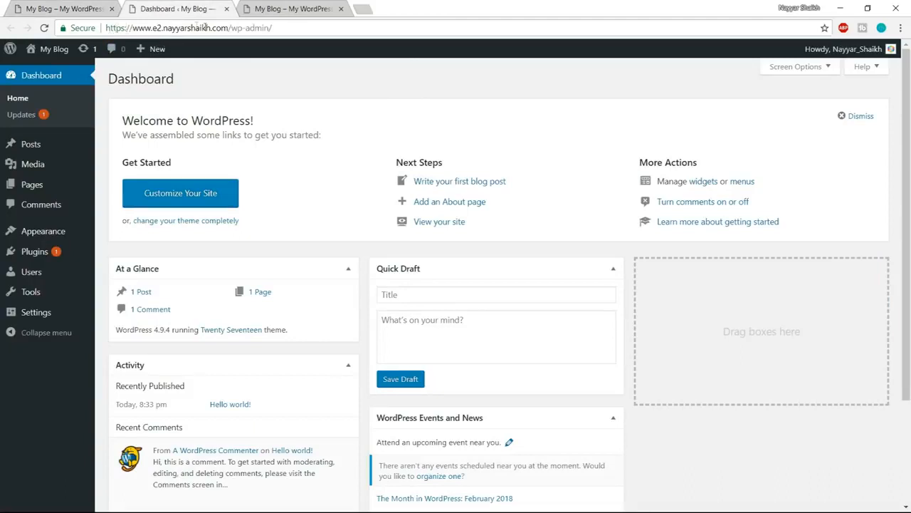
pyautogui.moveTo(228, 27); pyautogui.dragTo(251, 27)
pyautogui.click(617, 248)
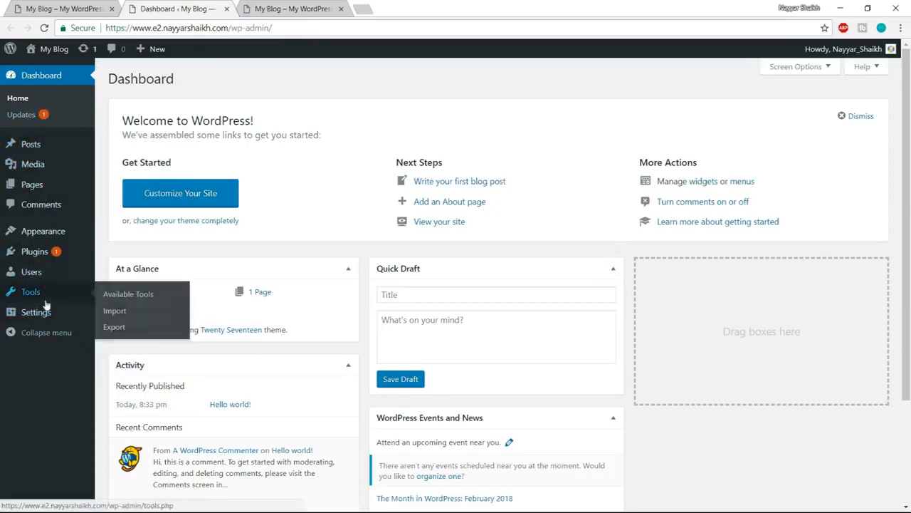
# - Open the installed themes of the new site and delete the Twenty Fifteen theme
pyautogui.moveTo(40, 233)
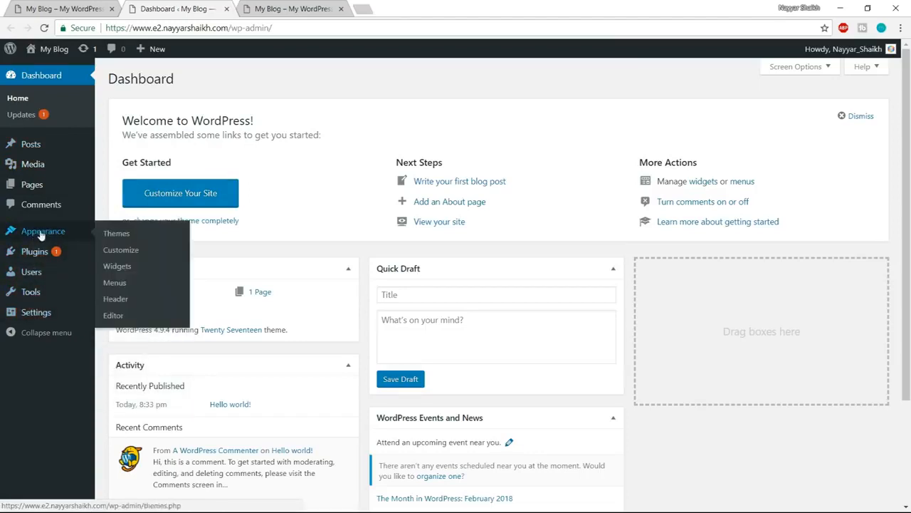
pyautogui.click(43, 233)
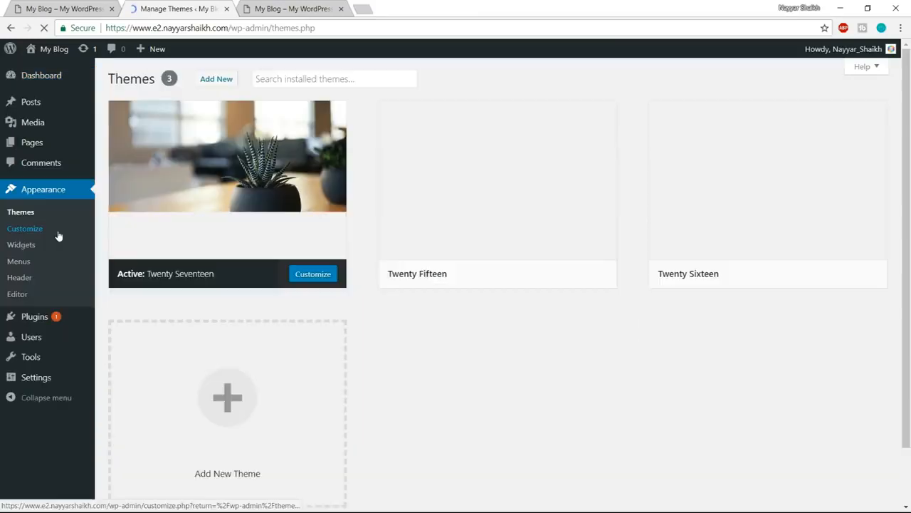
pyautogui.moveTo(334, 183)
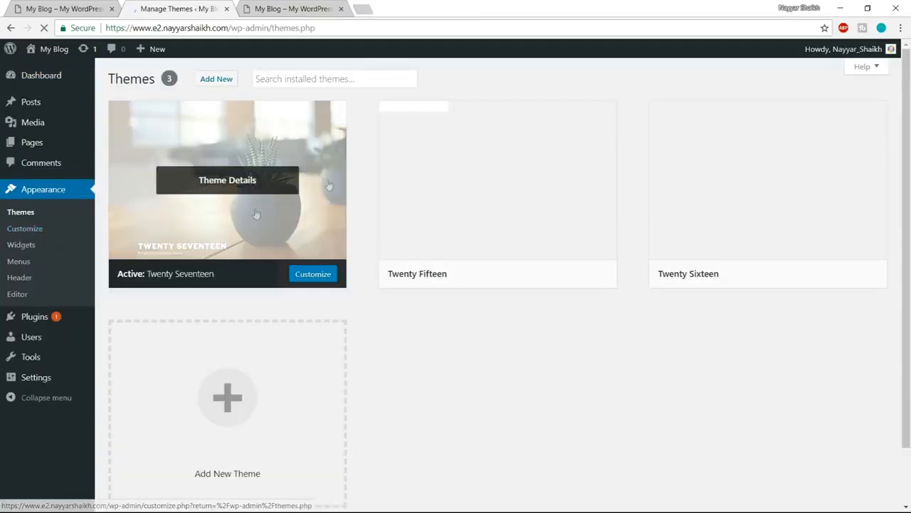
pyautogui.moveTo(432, 146)
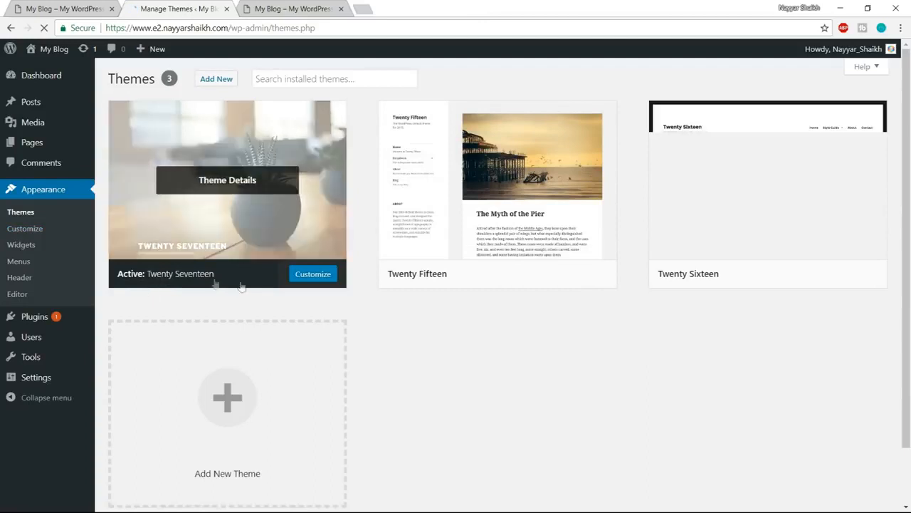
pyautogui.moveTo(419, 194)
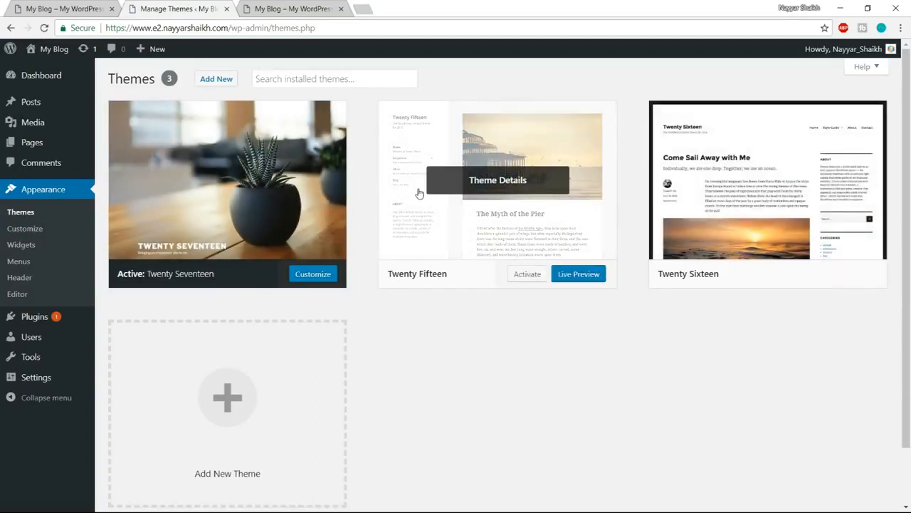
pyautogui.click(510, 193)
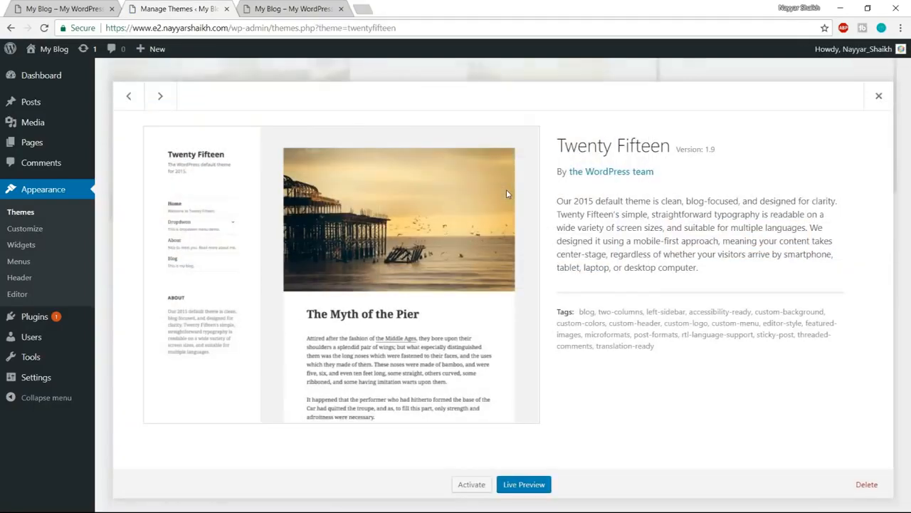
pyautogui.click(866, 485)
pyautogui.click(509, 115)
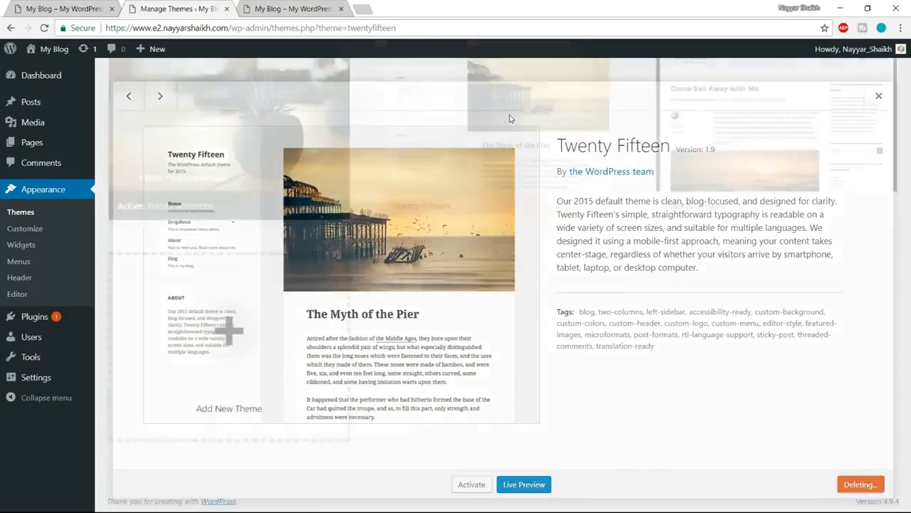
# - Delete the remaining inactive theme, keeping only the active Twenty Seventeen theme installed
pyautogui.click(494, 157)
pyautogui.click(871, 484)
pyautogui.click(489, 111)
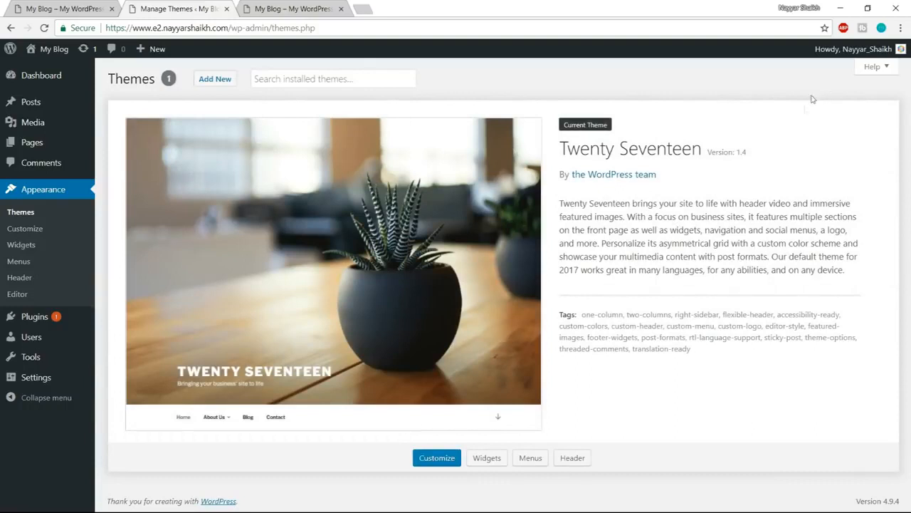
# - Start adding a new theme and search the WordPress theme directory for "oceanwp"
pyautogui.click(221, 88)
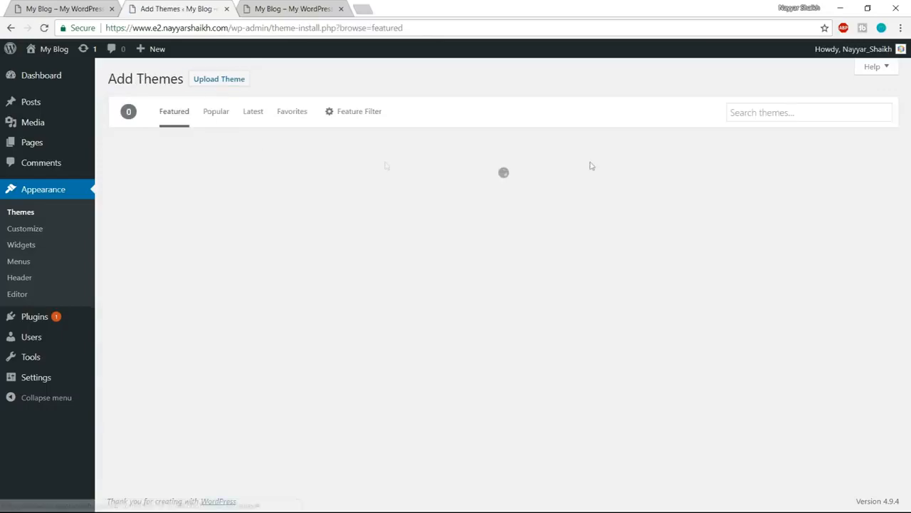
pyautogui.click(766, 114)
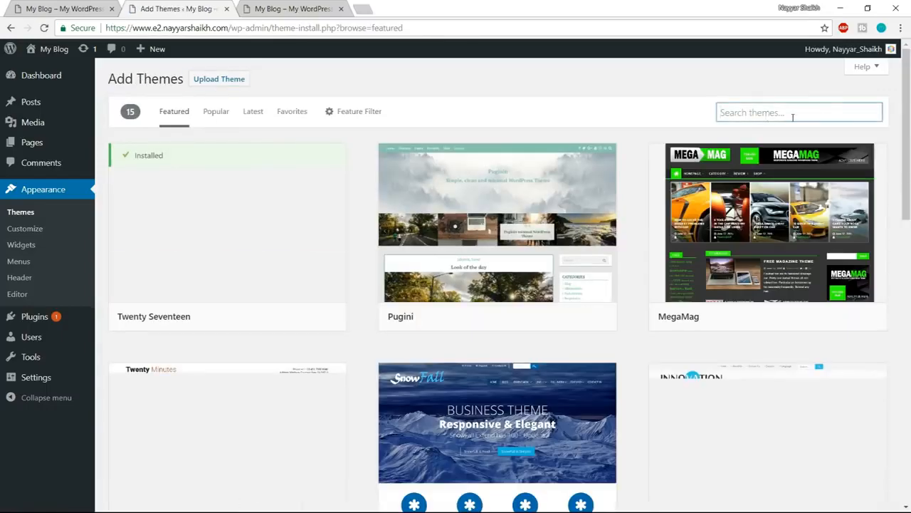
pyautogui.write('oce')
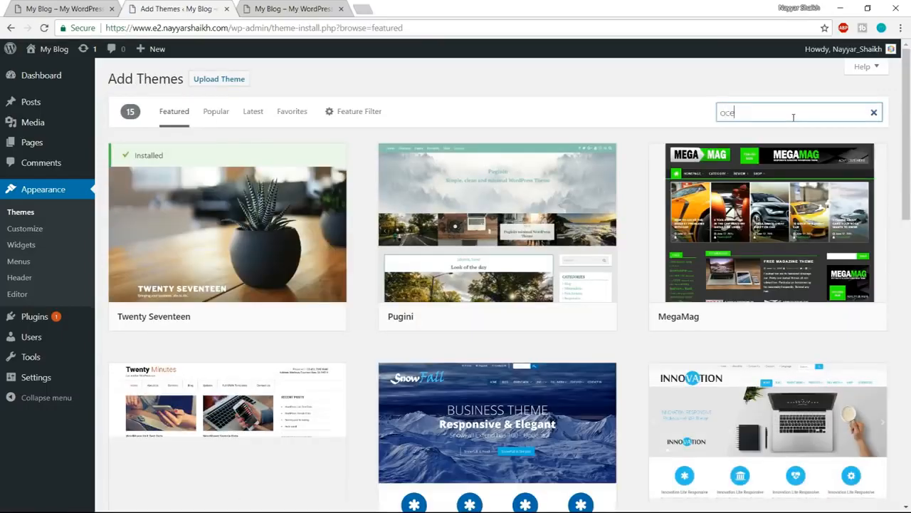
pyautogui.write('anwp')
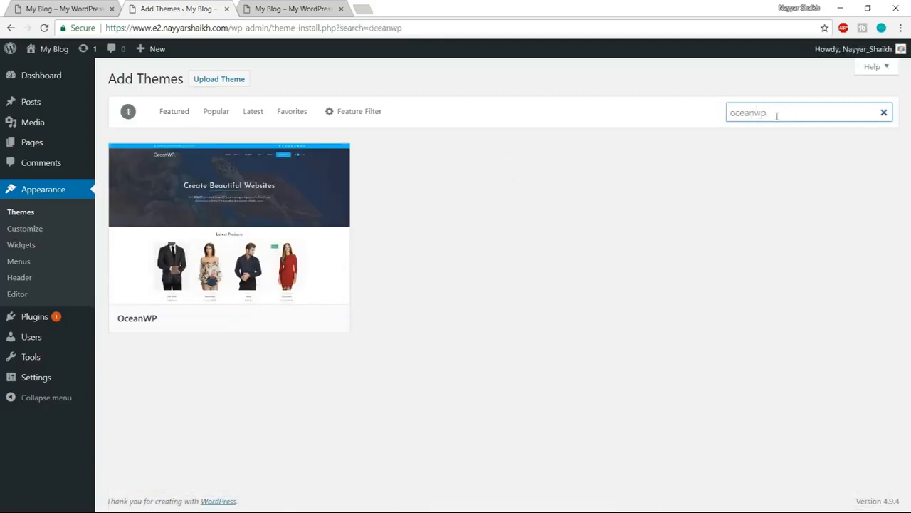
pyautogui.moveTo(269, 249)
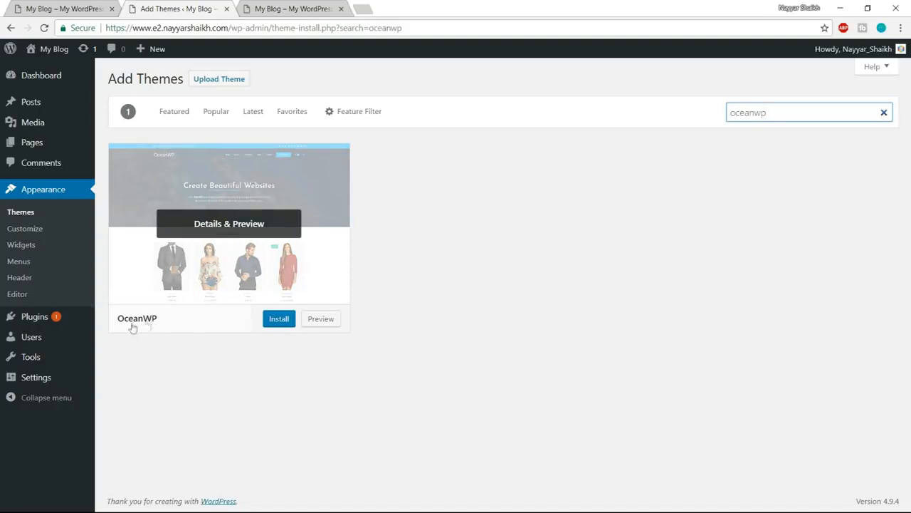
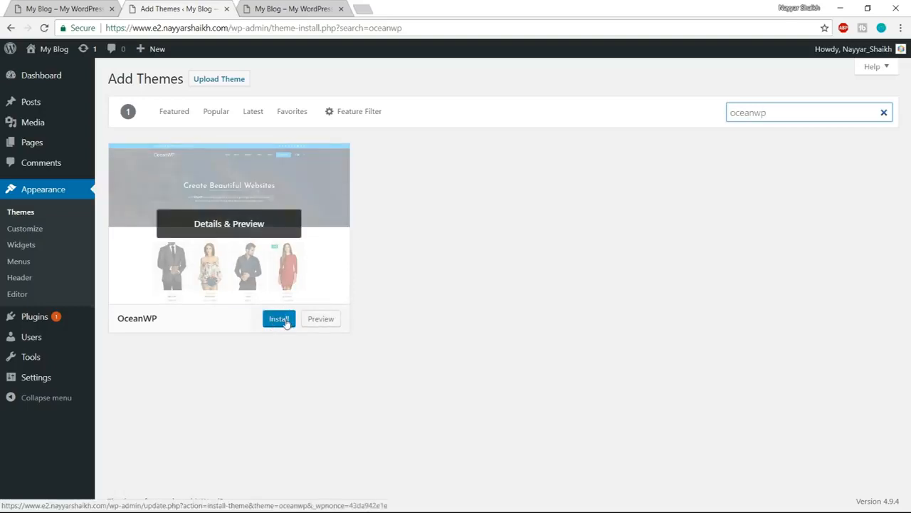
# - Install and activate the OceanWP theme, and read the notice about its recommended plugins
pyautogui.click(279, 318)
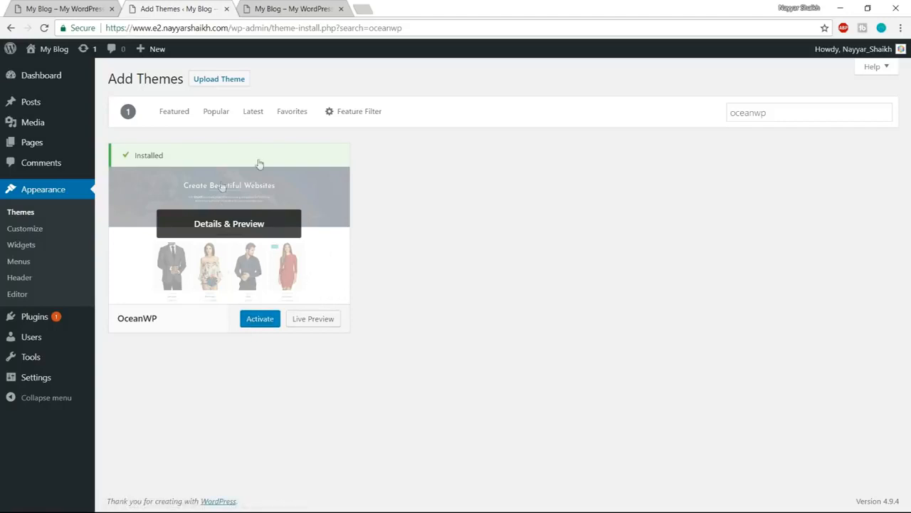
pyautogui.click(261, 321)
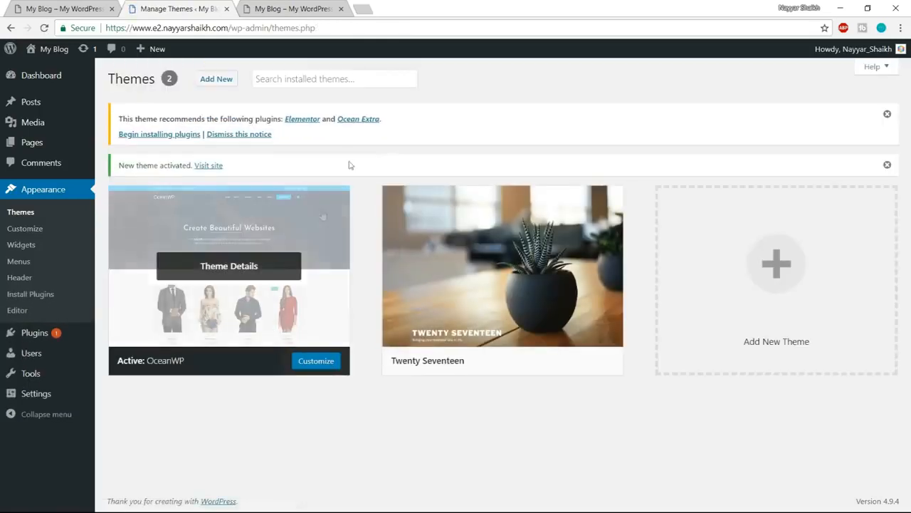
pyautogui.moveTo(121, 121); pyautogui.dragTo(278, 119)
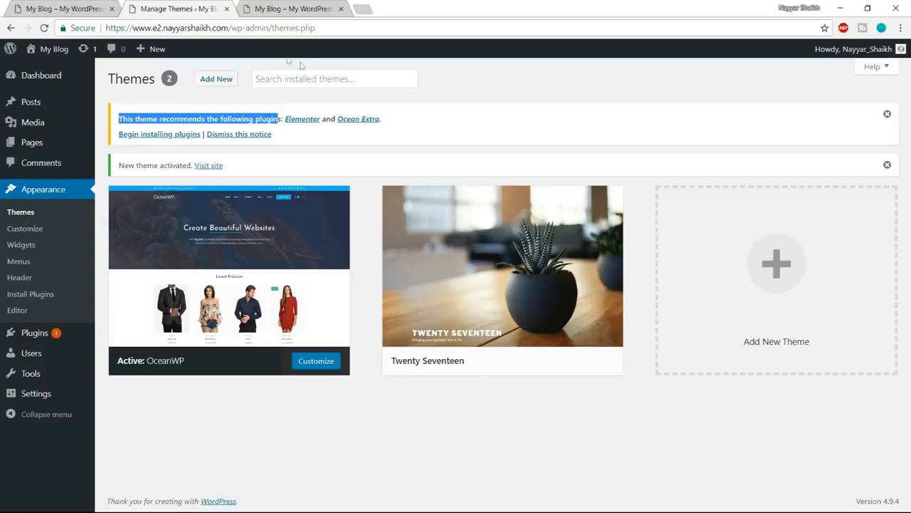
pyautogui.click(413, 119)
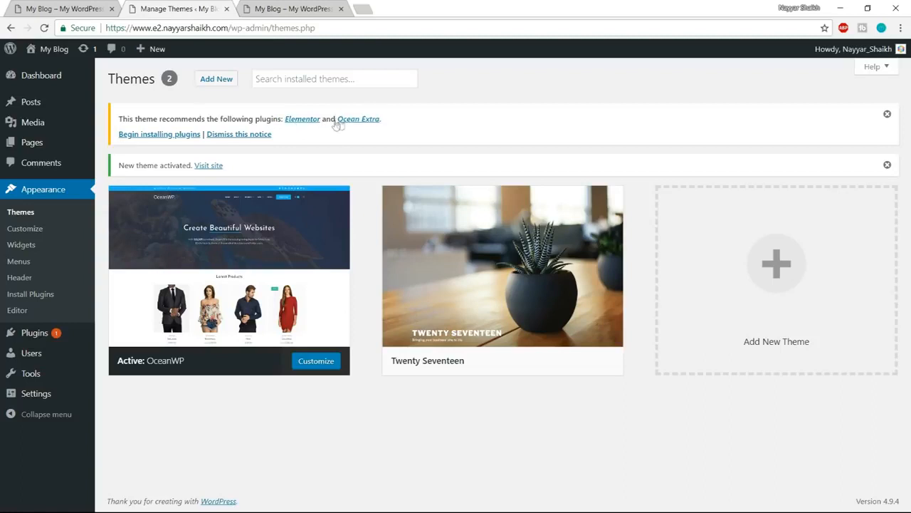
# - Install both plugins recommended by the theme, Elementor and Ocean Extra, in one bulk action
pyautogui.click(153, 141)
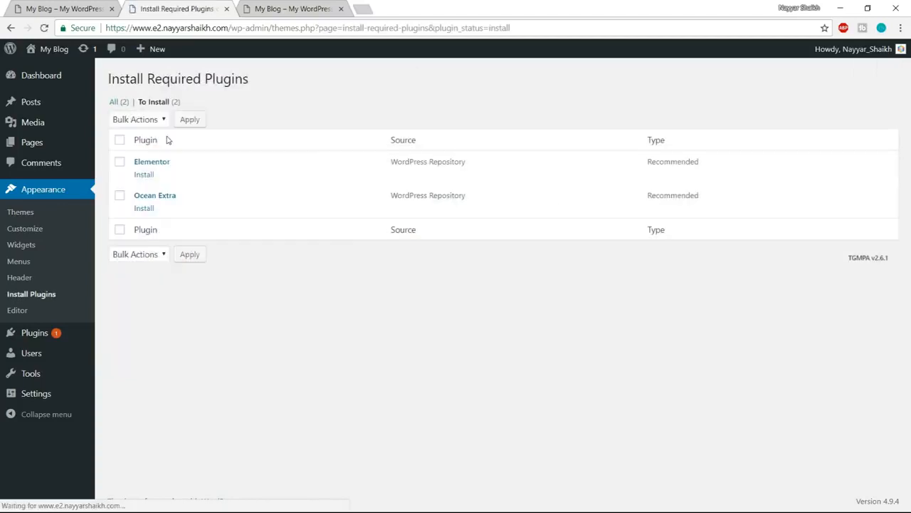
pyautogui.click(120, 141)
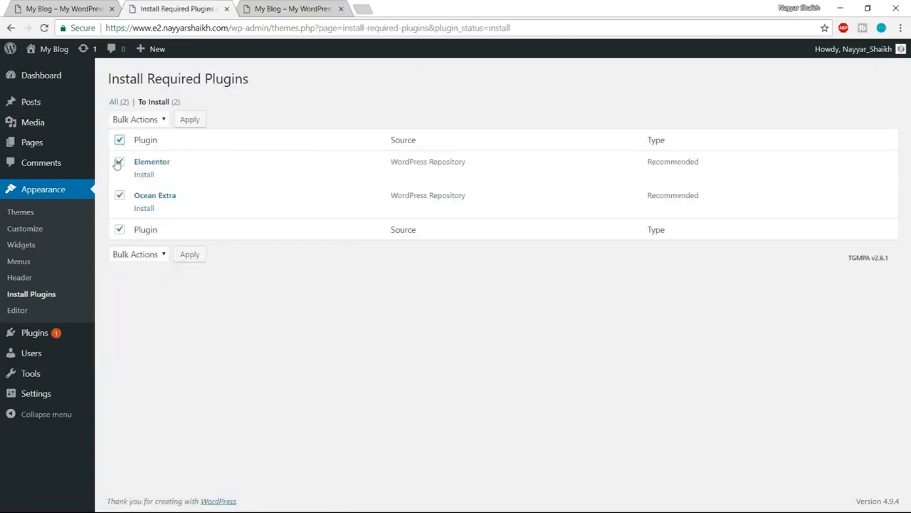
pyautogui.click(151, 119)
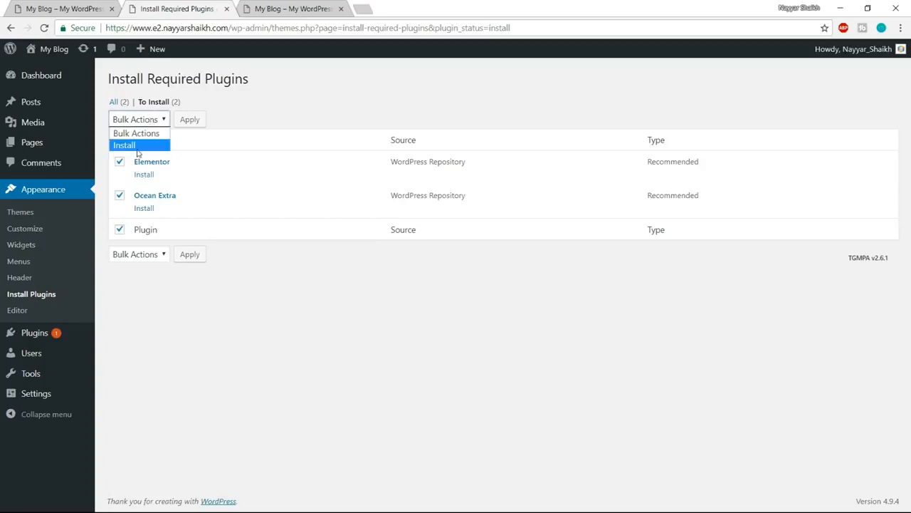
pyautogui.click(138, 146)
pyautogui.click(191, 121)
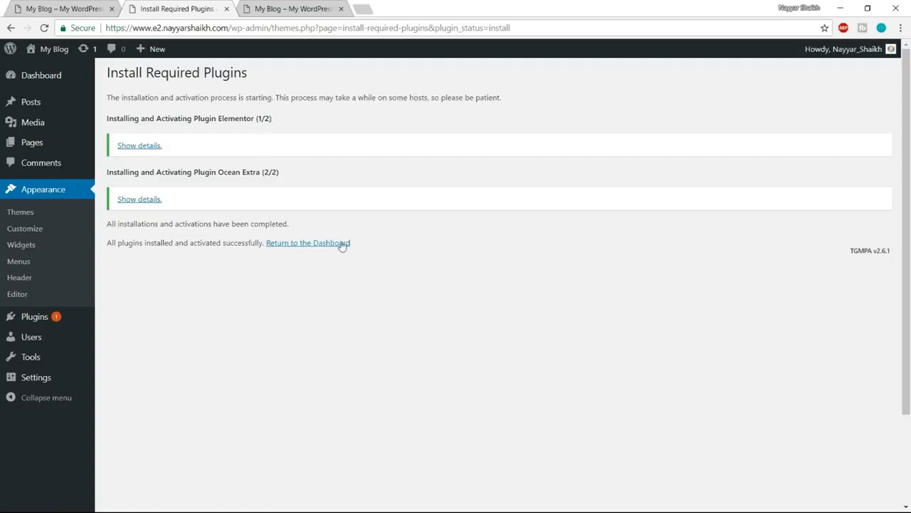
# - Return to the dashboard, open the installed plugins, and bulk delete Akismet Anti-Spam and Hello Dolly
pyautogui.click(310, 245)
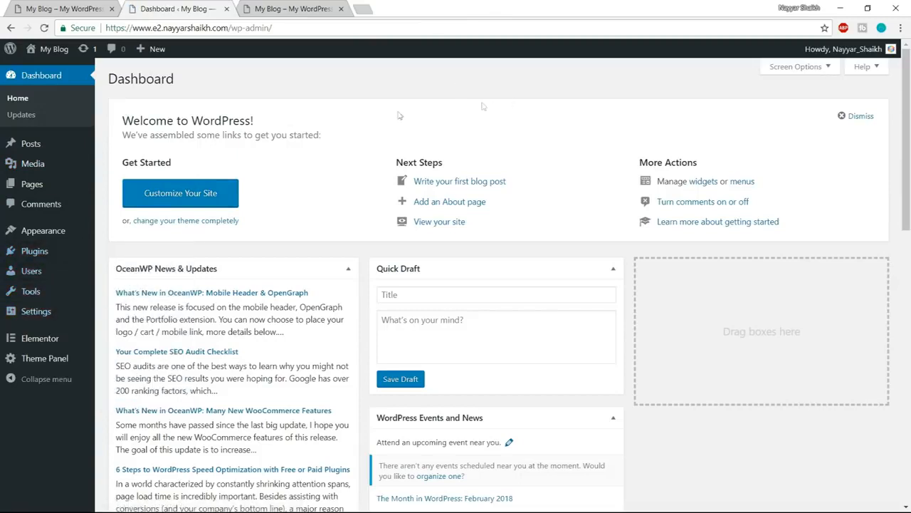
pyautogui.click(36, 254)
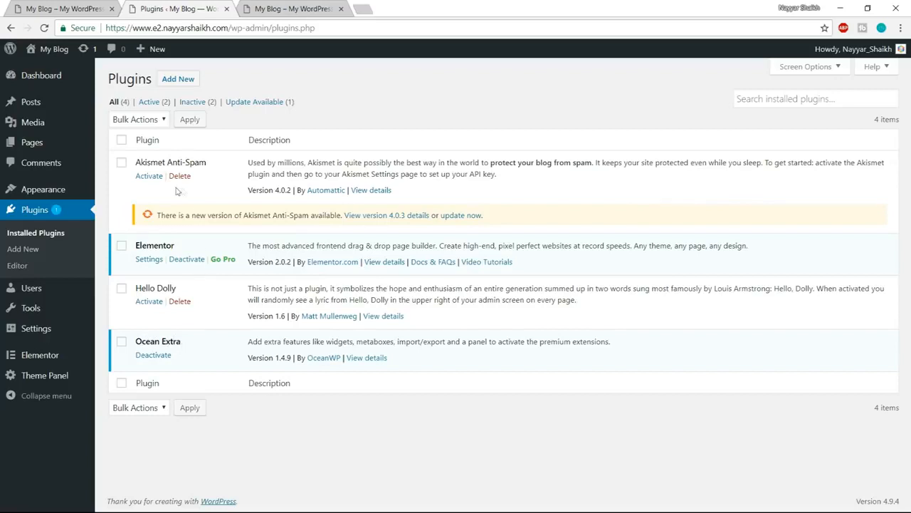
pyautogui.click(122, 164)
pyautogui.click(122, 292)
pyautogui.click(142, 120)
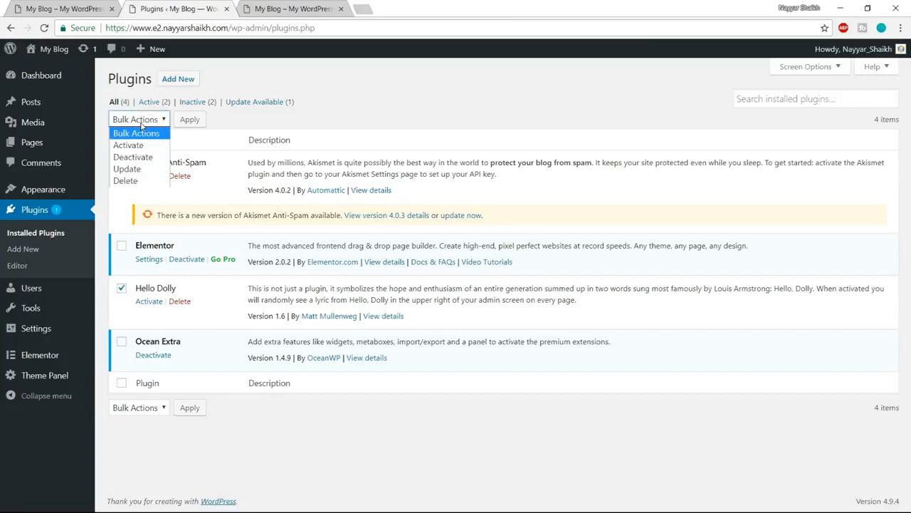
pyautogui.click(147, 181)
pyautogui.click(193, 121)
pyautogui.click(494, 93)
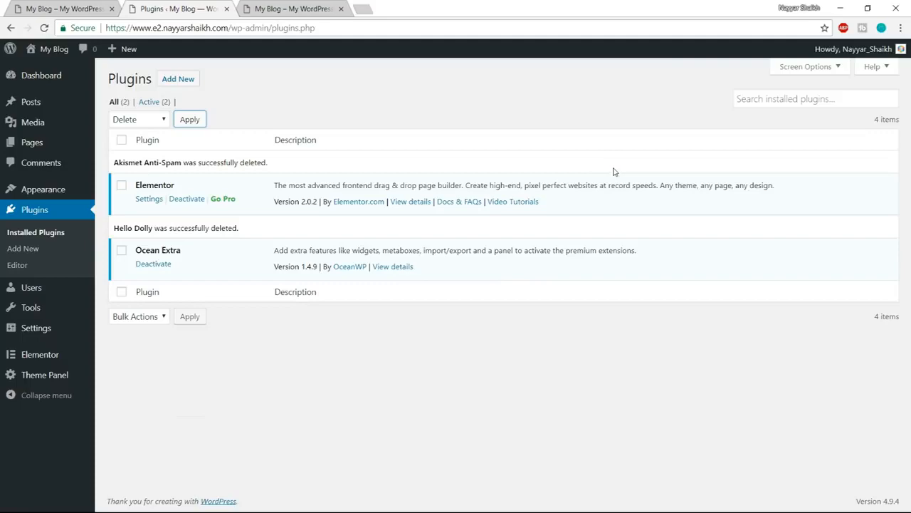
# - Reload the new site's front page and look over its layout with the OceanWP theme from header to footer
pyautogui.click(306, 9)
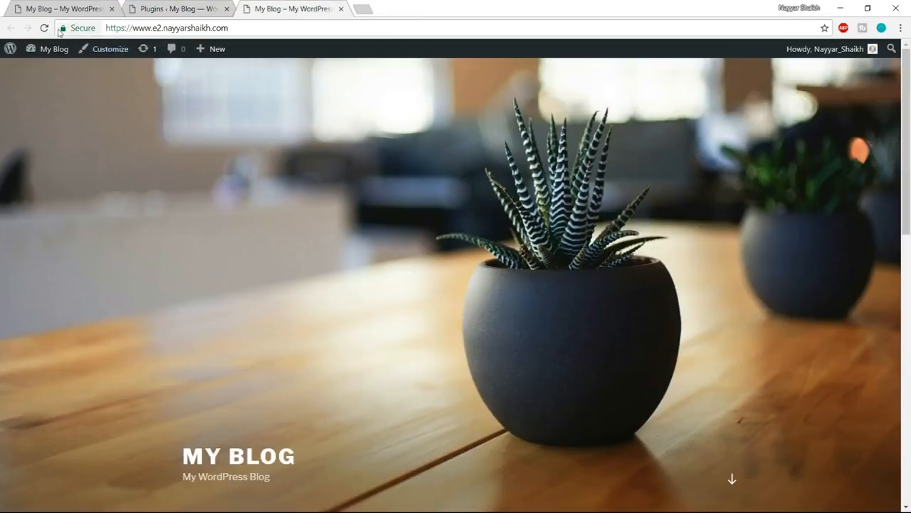
pyautogui.click(43, 28)
pyautogui.scroll(-3, 505, 348)
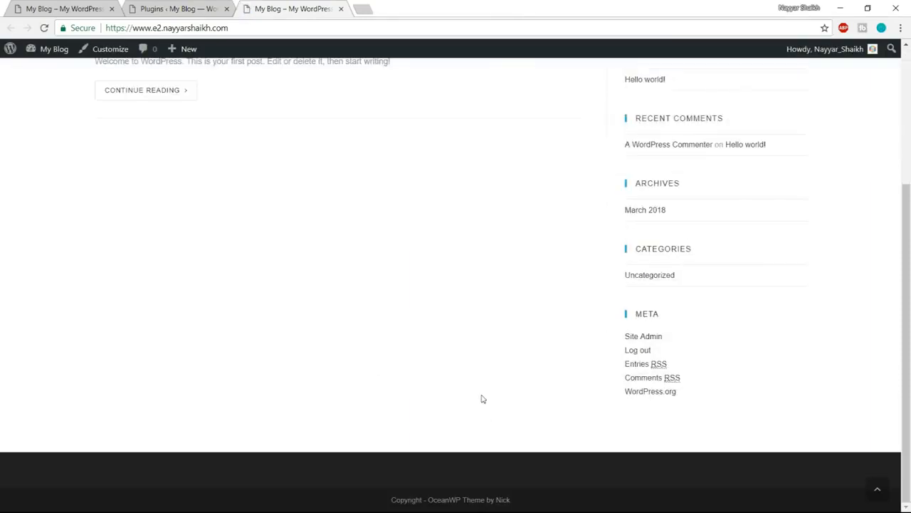
pyautogui.scroll(3, 481, 399)
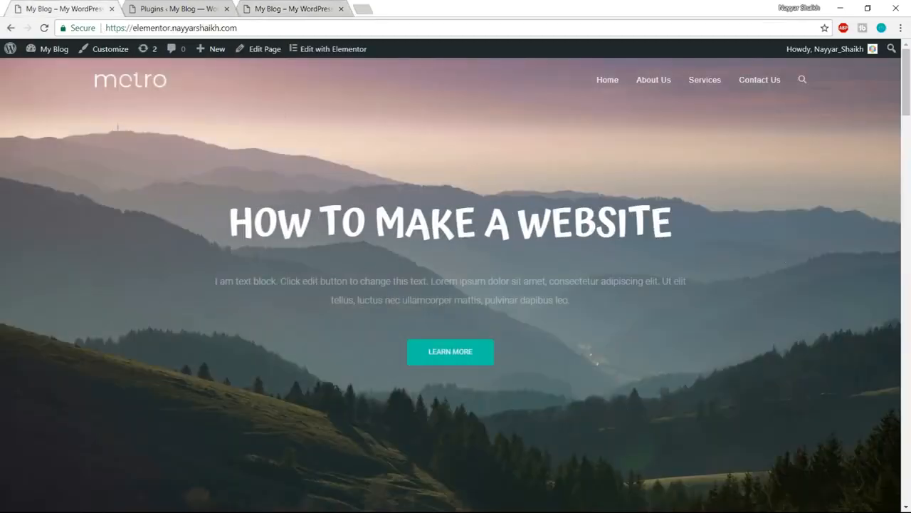
# - Return to the installed plugins and check the version of the Elementor plugin
pyautogui.click(178, 8)
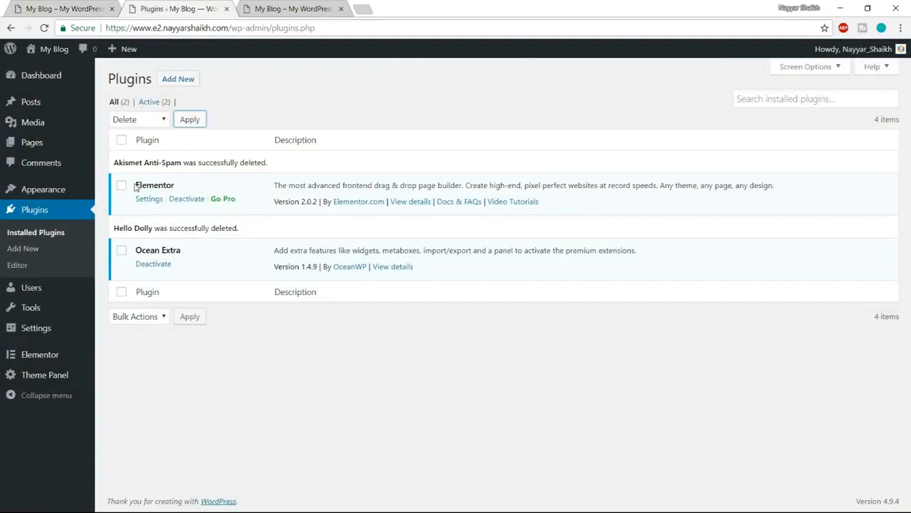
pyautogui.moveTo(136, 185); pyautogui.dragTo(179, 187)
pyautogui.click(183, 186)
pyautogui.click(295, 8)
pyautogui.moveTo(274, 201); pyautogui.dragTo(320, 201)
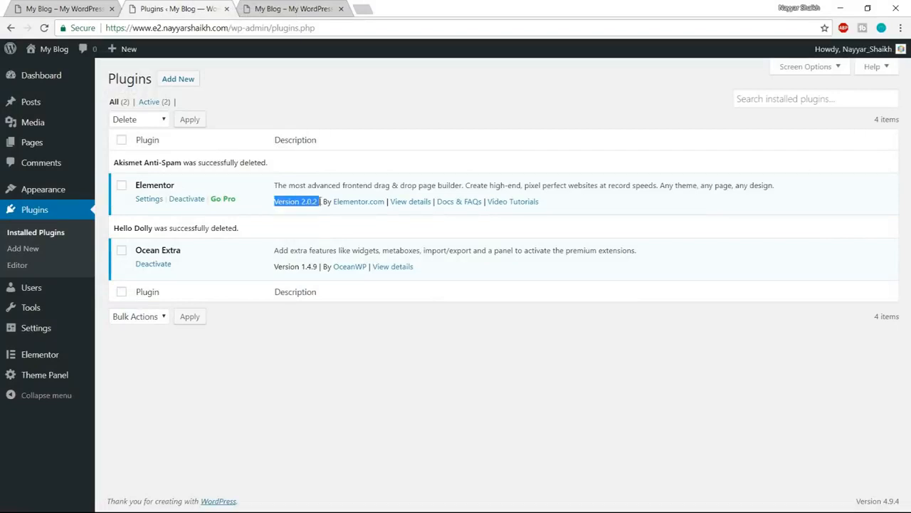
pyautogui.click(323, 226)
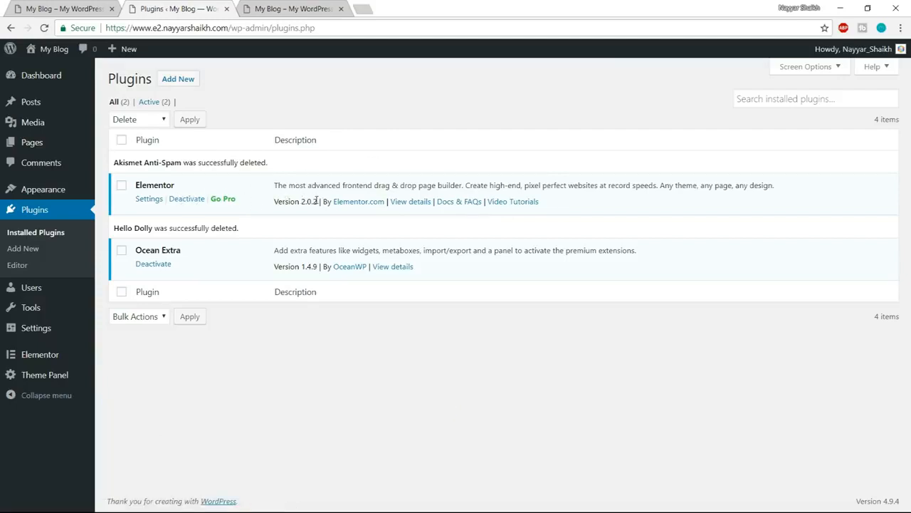
# - Open the Elementor Pro page in a new tab through the bloggdude.com/elementor link and look over its widgets
pyautogui.click(364, 9)
pyautogui.write('bloggdude.com/elem')
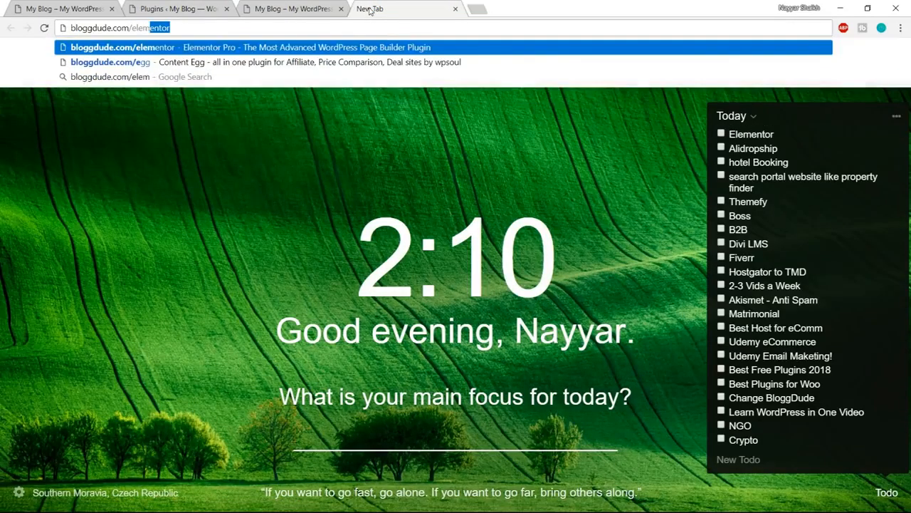
pyautogui.press('Return')
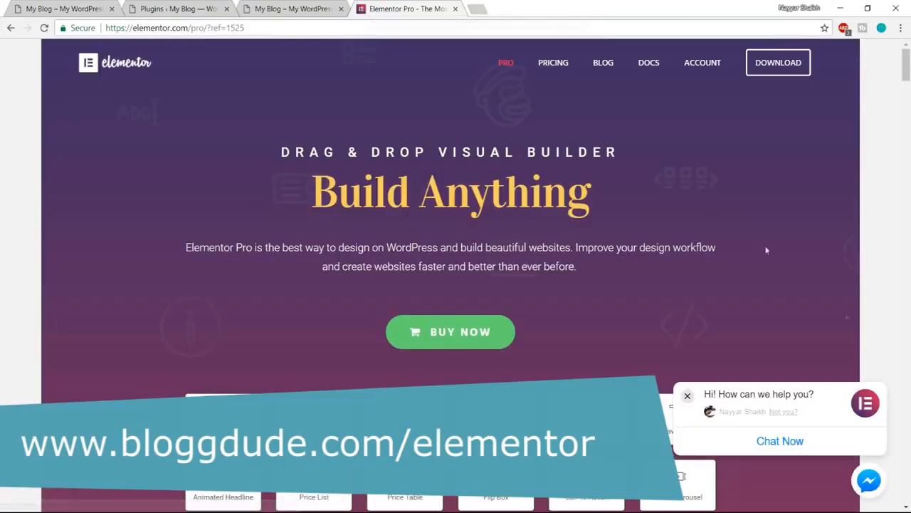
pyautogui.scroll(-4, 854, 327)
pyautogui.scroll(1, 855, 327)
pyautogui.scroll(-1, 541, 199)
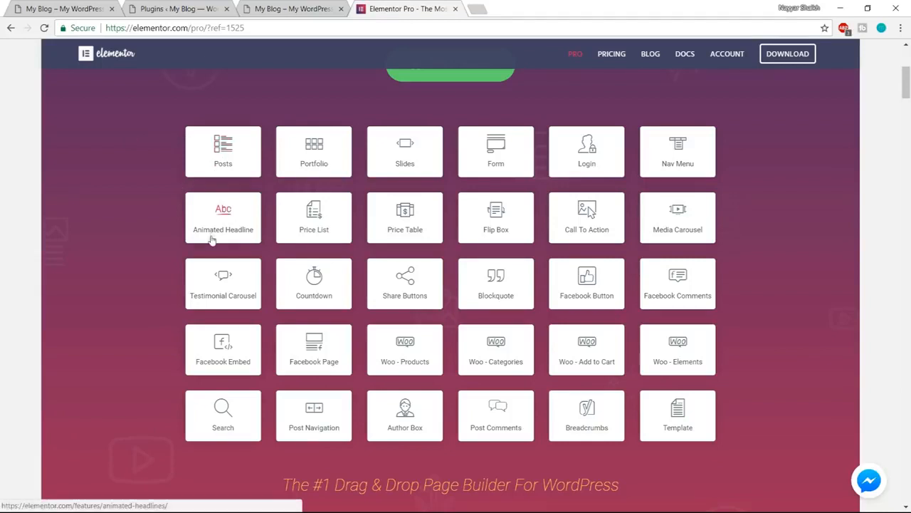
# - View the demo site's animated headline, and browse the Elementor Pro page from its widgets through its features to the pricing plans
pyautogui.click(70, 10)
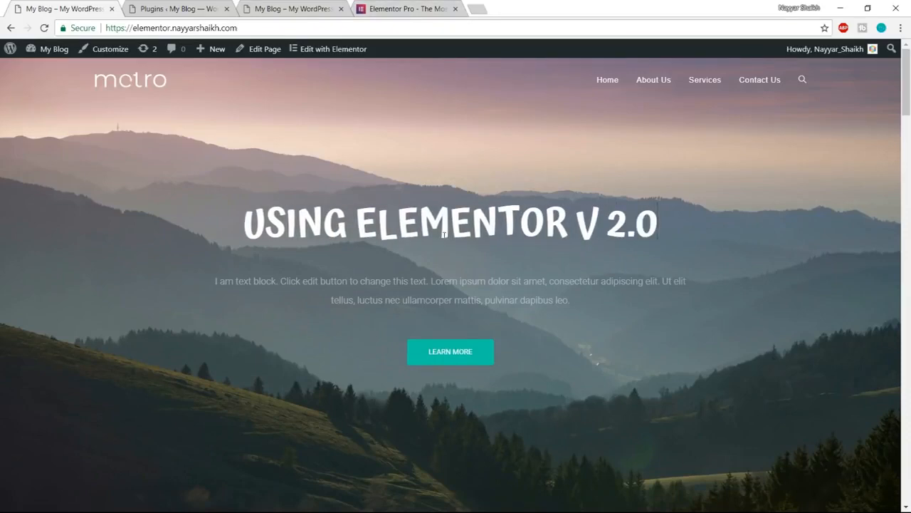
pyautogui.click(393, 10)
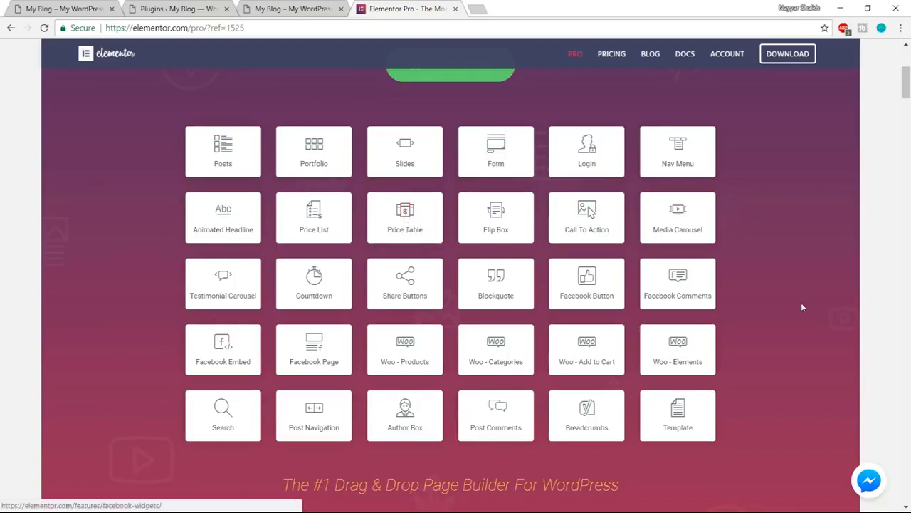
pyautogui.scroll(-5, 878, 345)
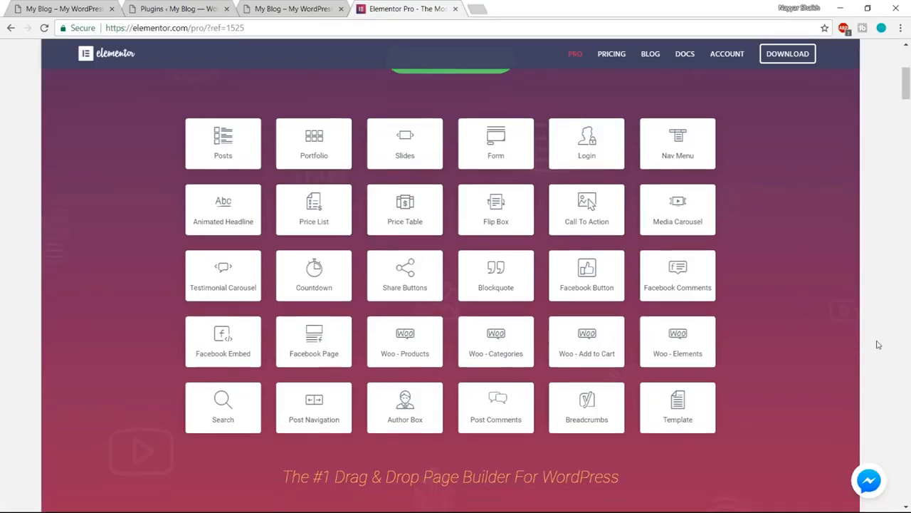
pyautogui.scroll(-15, 878, 344)
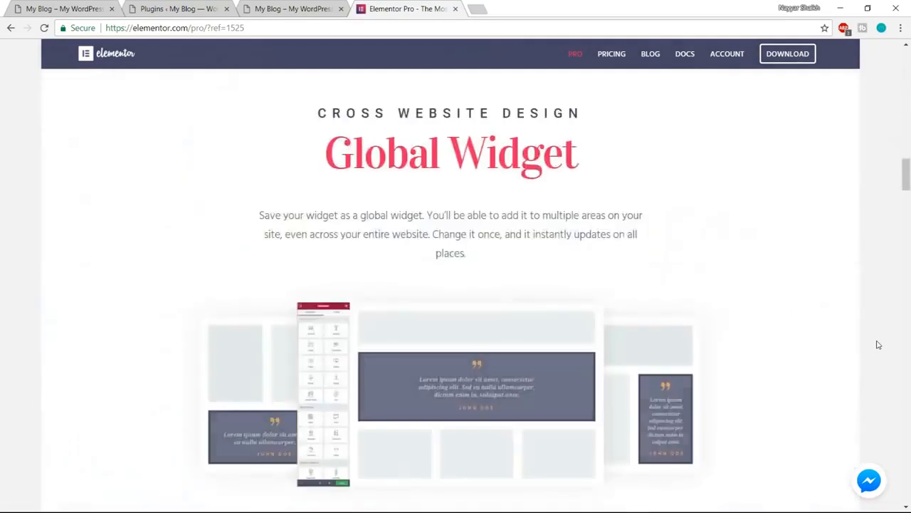
pyautogui.scroll(-15, 878, 344)
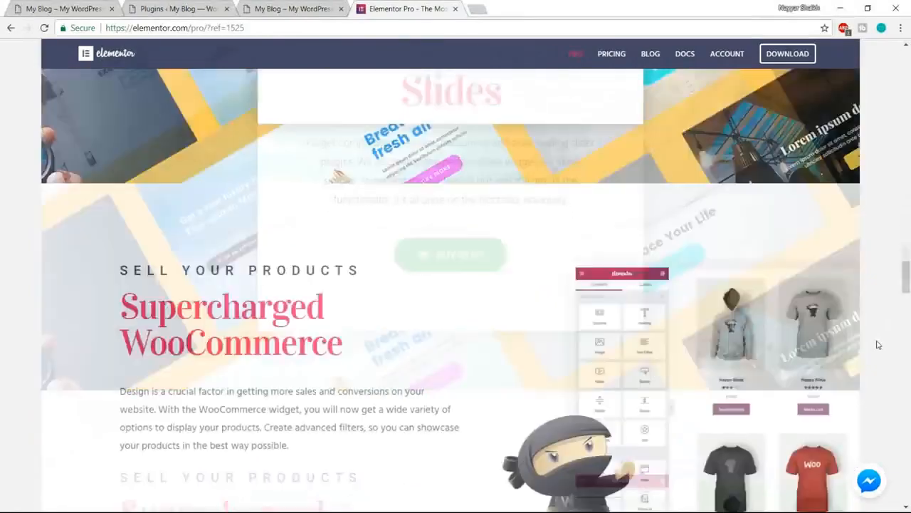
pyautogui.scroll(-15, 878, 345)
pyautogui.scroll(2, 878, 344)
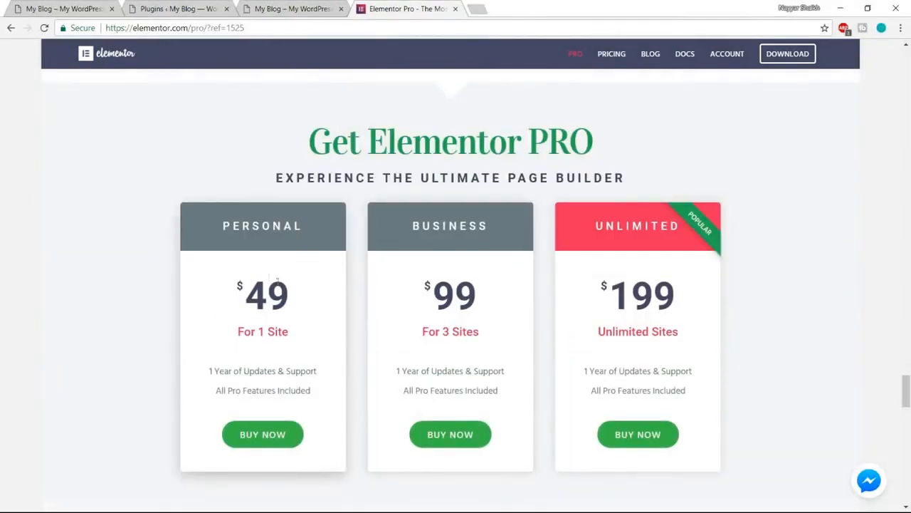
# - Examine the prices and site limits of the Personal and Unlimited Elementor Pro plans
pyautogui.moveTo(240, 293); pyautogui.dragTo(319, 293)
pyautogui.doubleClick(288, 292)
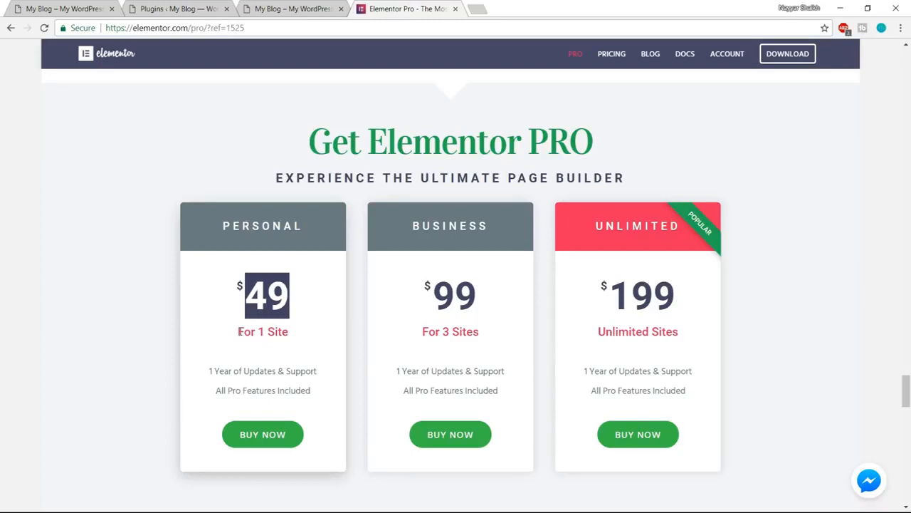
pyautogui.click(269, 286)
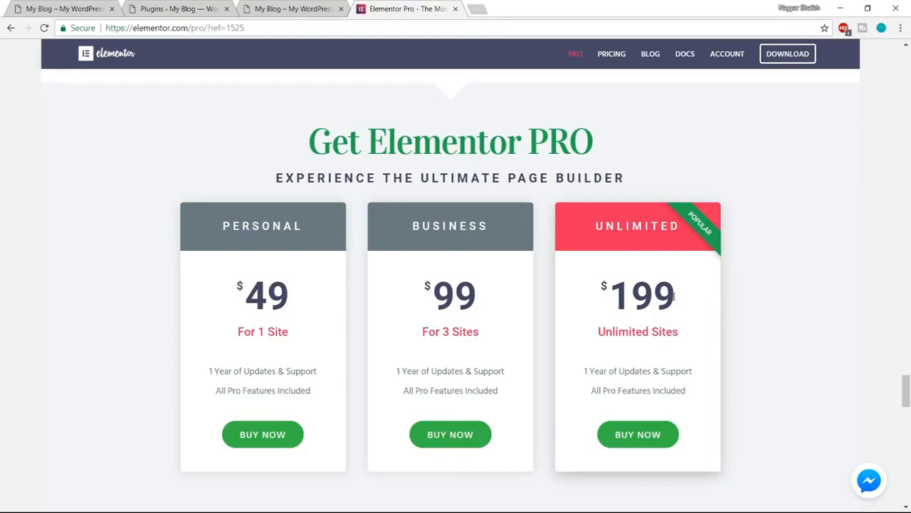
pyautogui.moveTo(676, 296); pyautogui.dragTo(604, 292)
pyautogui.click(623, 297)
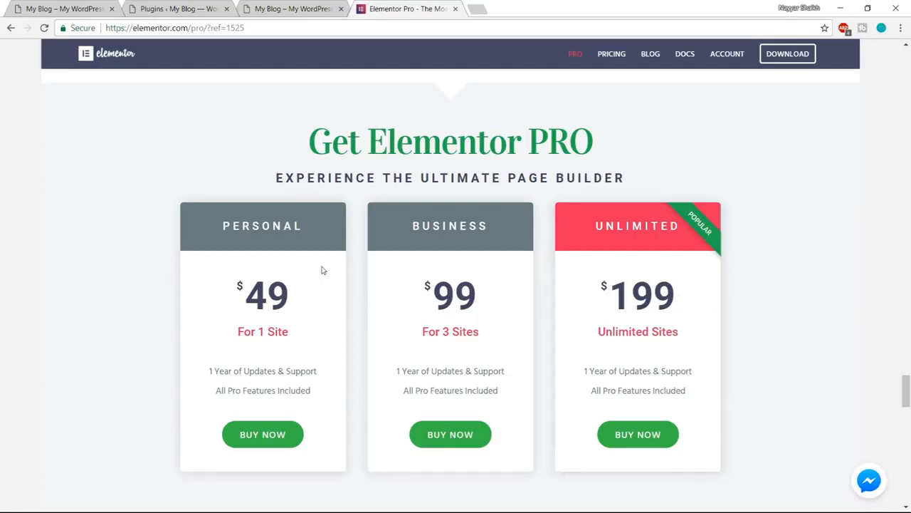
pyautogui.doubleClick(224, 226)
pyautogui.click(301, 274)
pyautogui.moveTo(301, 297)
pyautogui.mouseDown()
pyautogui.moveTo(242, 292)
pyautogui.moveTo(313, 285)
pyautogui.mouseUp()
pyautogui.click(229, 286)
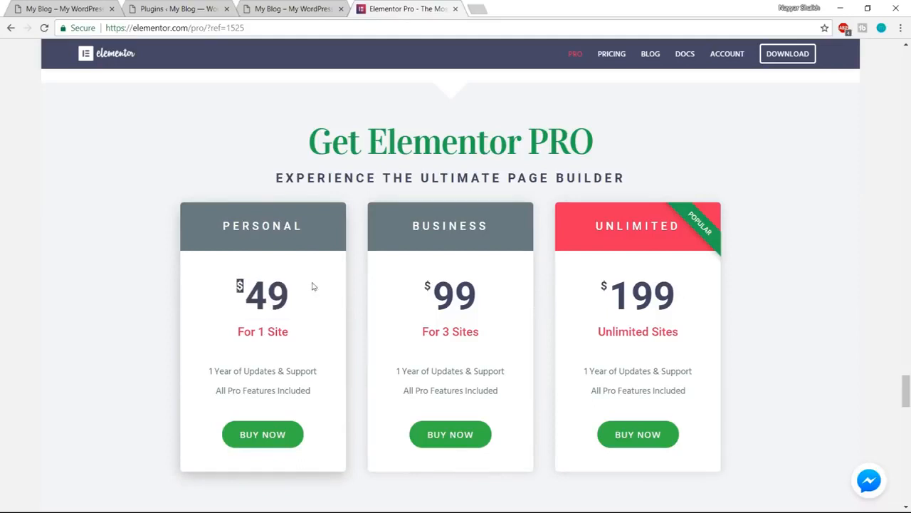
pyautogui.click(264, 287)
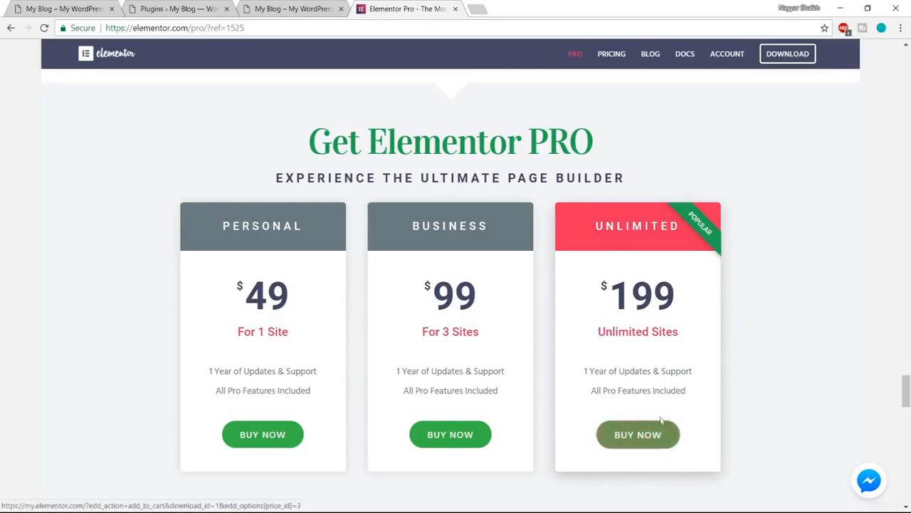
# - Finish viewing the pricing plans and open the account area of the Elementor website
pyautogui.scroll(-1, 660, 447)
pyautogui.scroll(1, 847, 372)
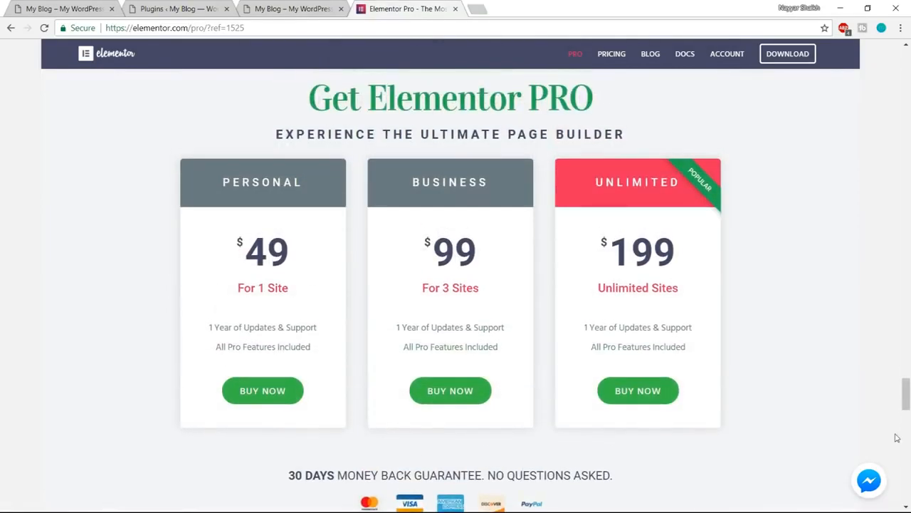
pyautogui.moveTo(909, 397); pyautogui.dragTo(908, 68)
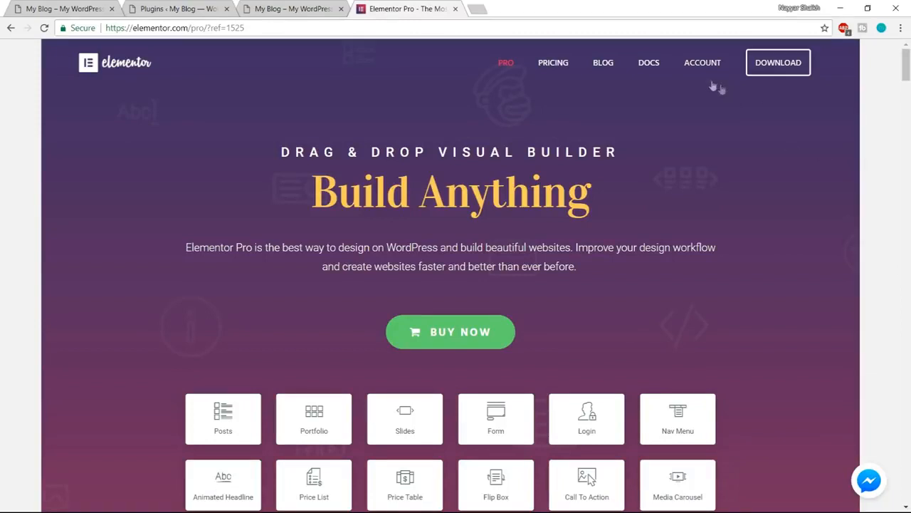
pyautogui.click(703, 68)
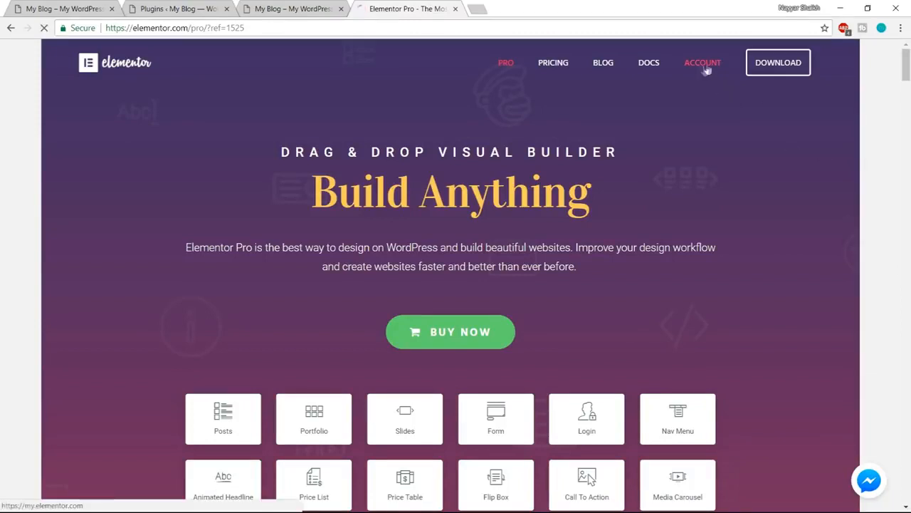
# - Review the license key, active installs and registered websites in the Elementor account, and return to the account overview
pyautogui.scroll(-3, 853, 269)
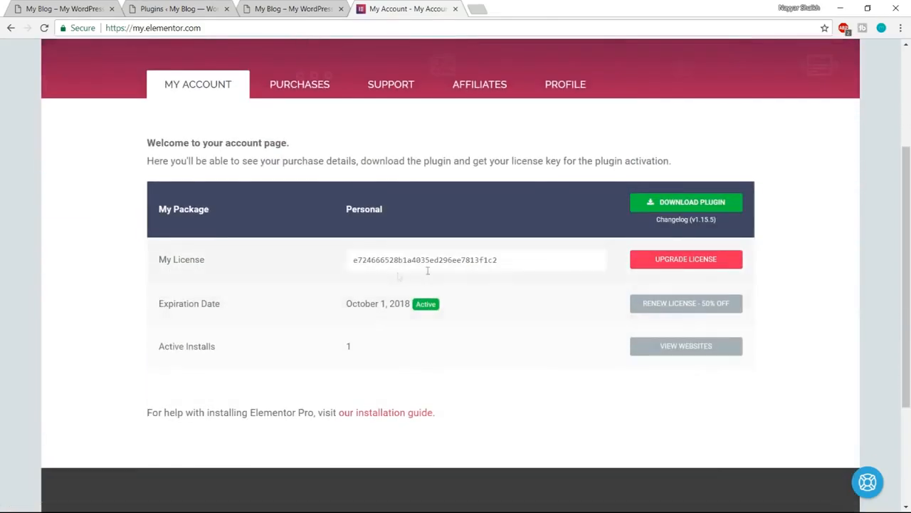
pyautogui.moveTo(353, 259); pyautogui.dragTo(517, 252)
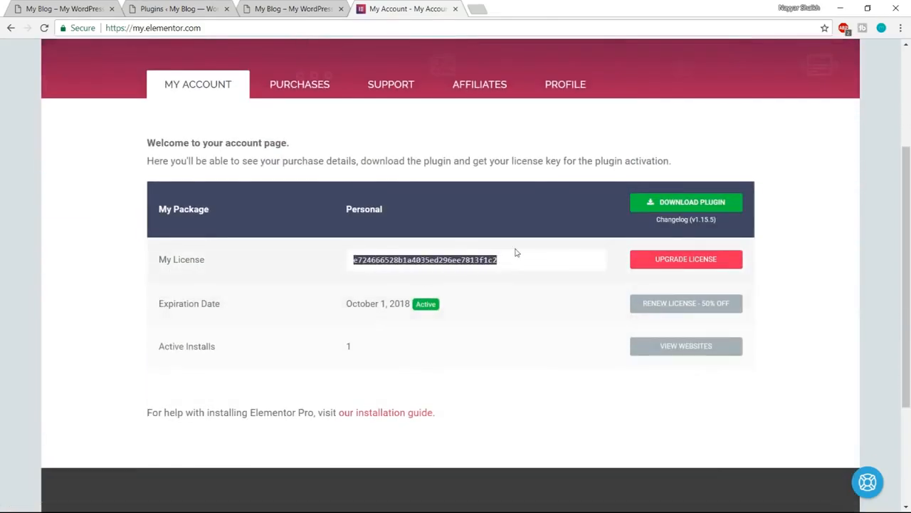
pyautogui.click(485, 284)
pyautogui.moveTo(160, 346); pyautogui.dragTo(238, 351)
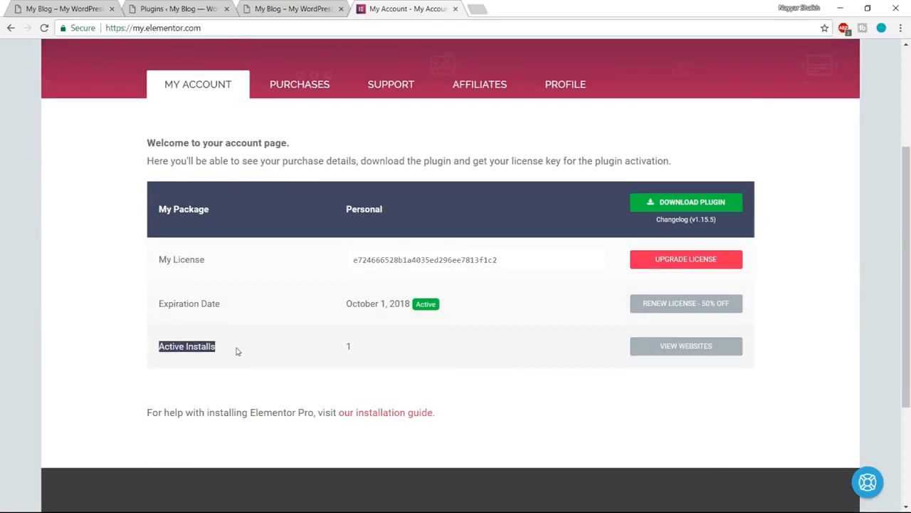
pyautogui.doubleClick(349, 347)
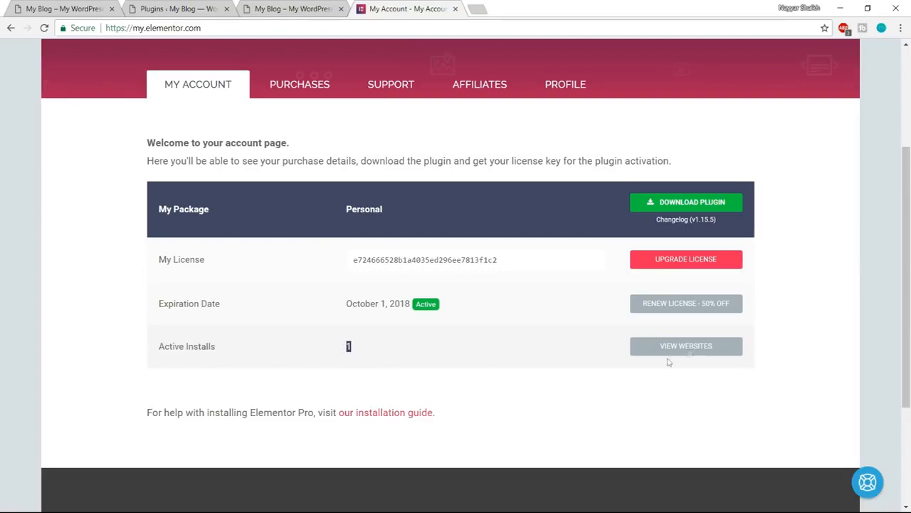
pyautogui.click(689, 349)
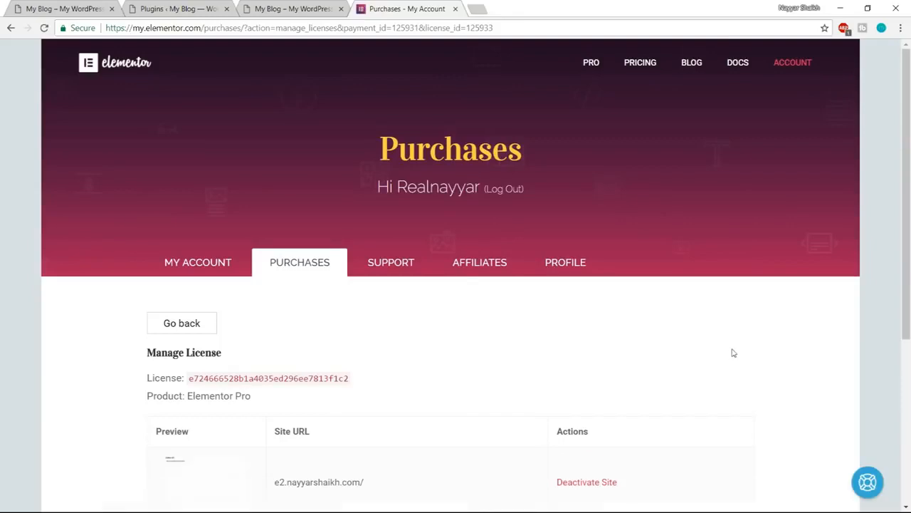
pyautogui.scroll(-2, 733, 352)
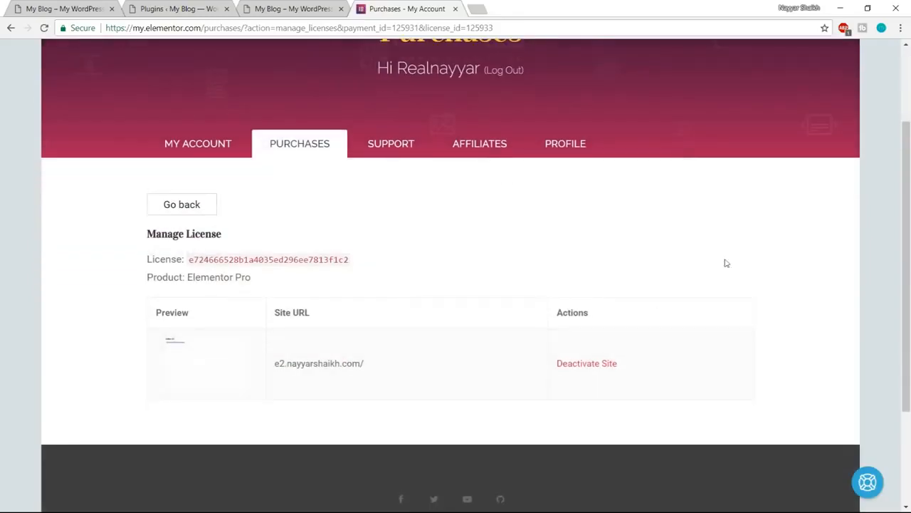
pyautogui.click(10, 28)
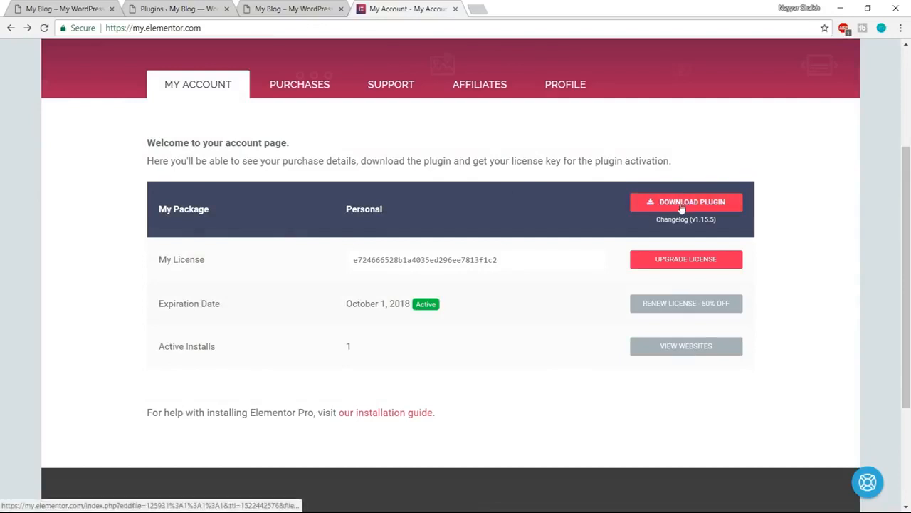
# - Download the Elementor Pro plugin zip from the account page
pyautogui.click(685, 206)
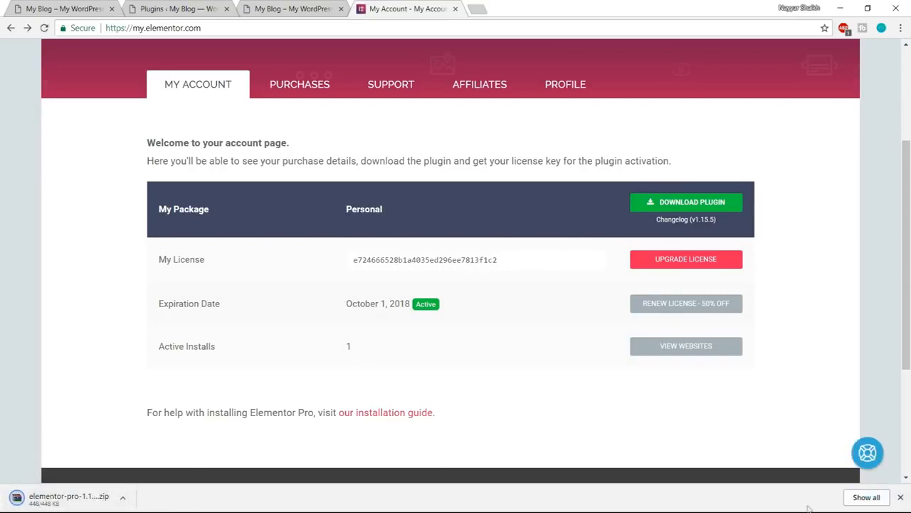
pyautogui.click(901, 498)
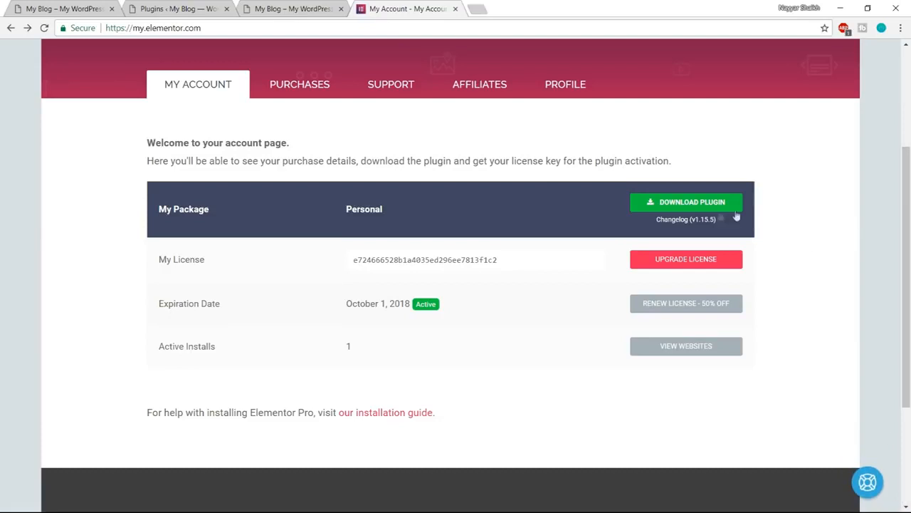
pyautogui.click(701, 204)
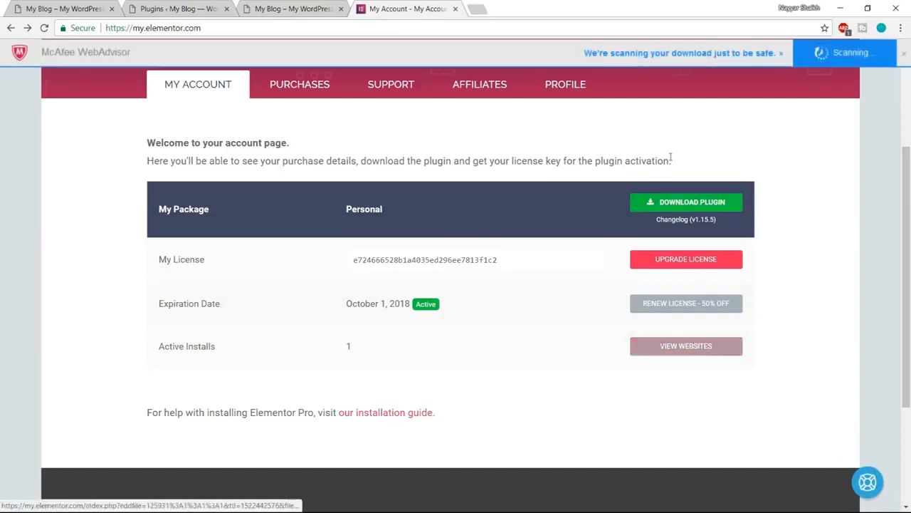
# - Open the list of websites registered to the license, check the site URL, and copy the Elementor Pro license key
pyautogui.click(687, 351)
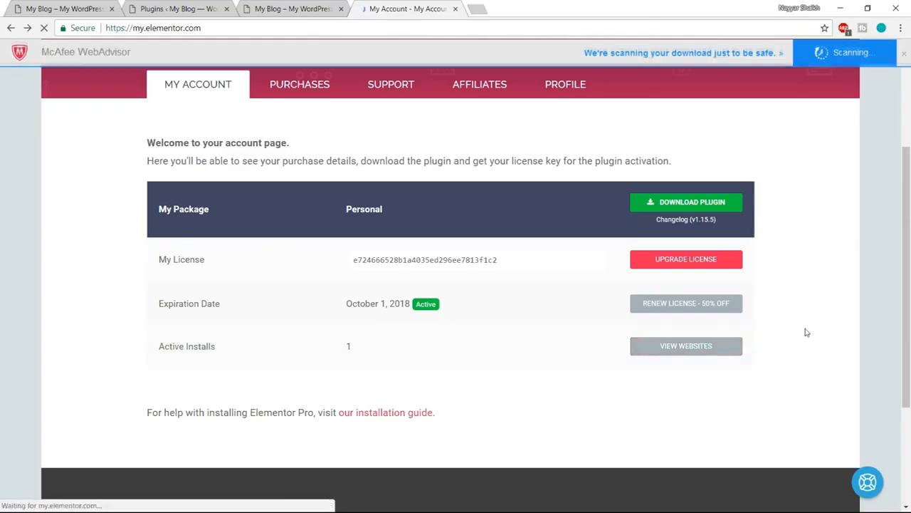
pyautogui.scroll(-3, 805, 331)
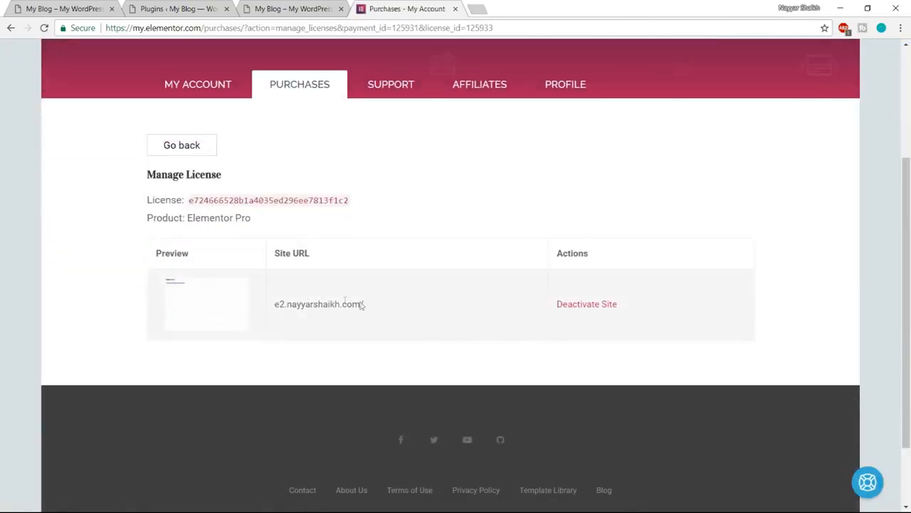
pyautogui.moveTo(374, 304); pyautogui.dragTo(265, 305)
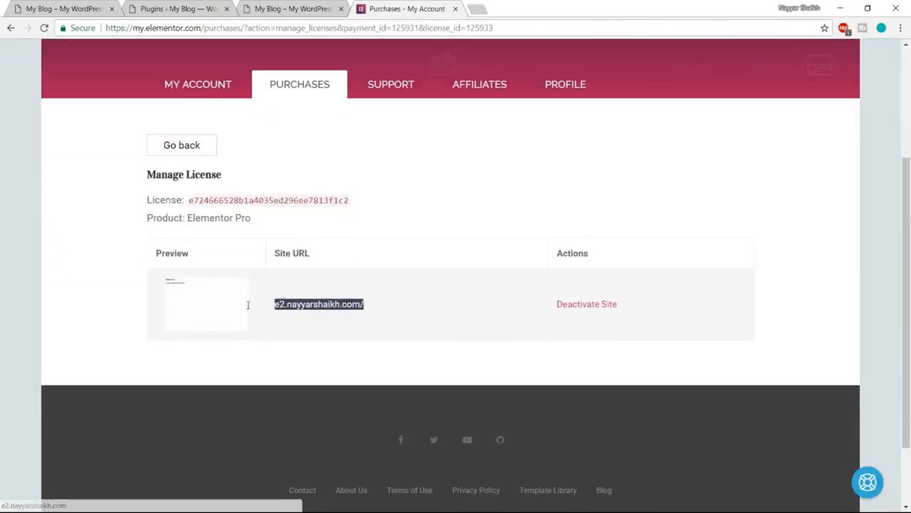
pyautogui.click(338, 304)
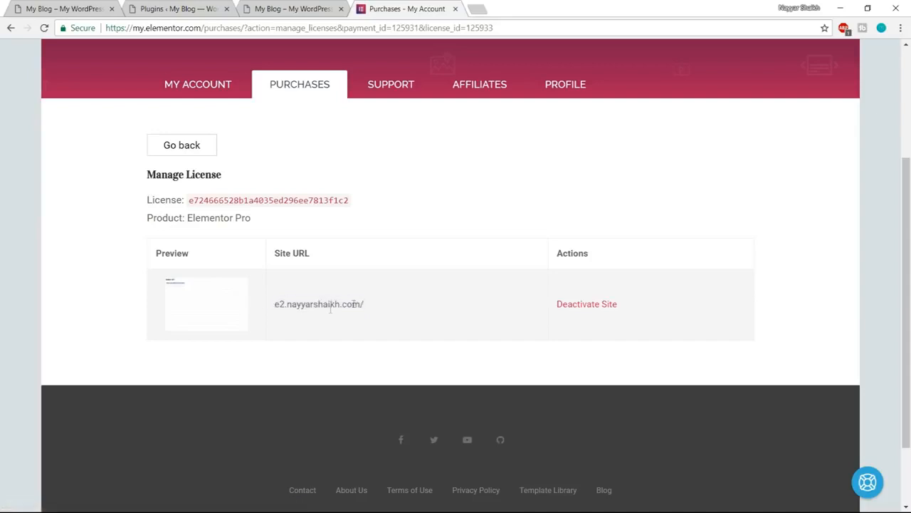
pyautogui.moveTo(276, 305); pyautogui.dragTo(372, 303)
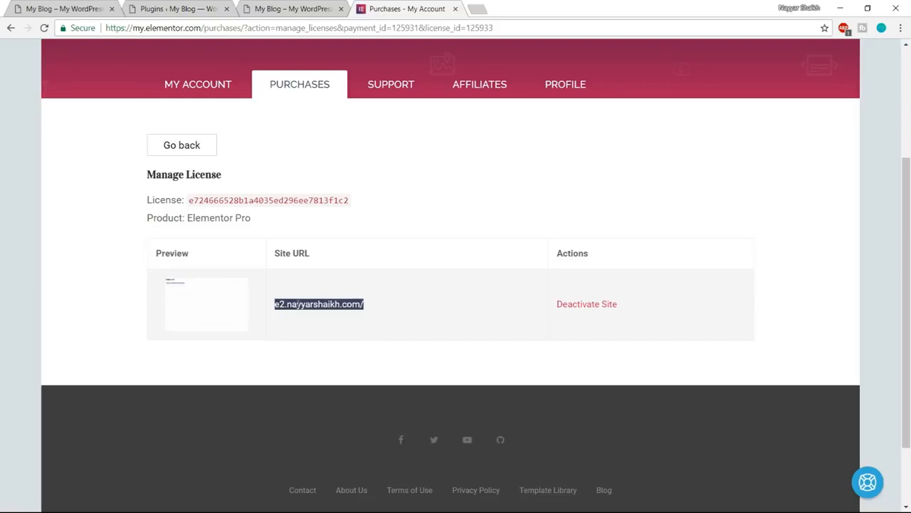
pyautogui.click(335, 304)
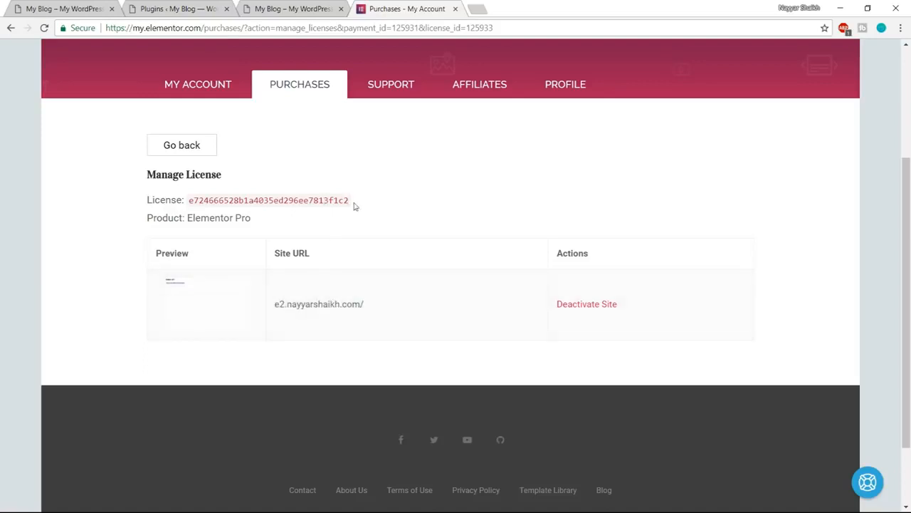
pyautogui.moveTo(356, 204); pyautogui.dragTo(184, 201)
pyautogui.hotkey('ctrl', 'c')
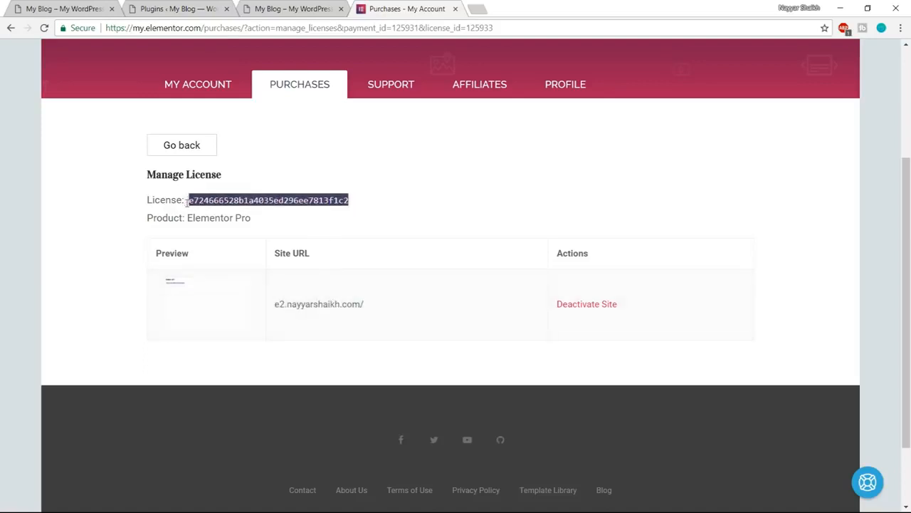
# - Upload elementor-pro-1.15.5.zip as a new plugin in the WordPress admin, install it and activate it
pyautogui.click(282, 7)
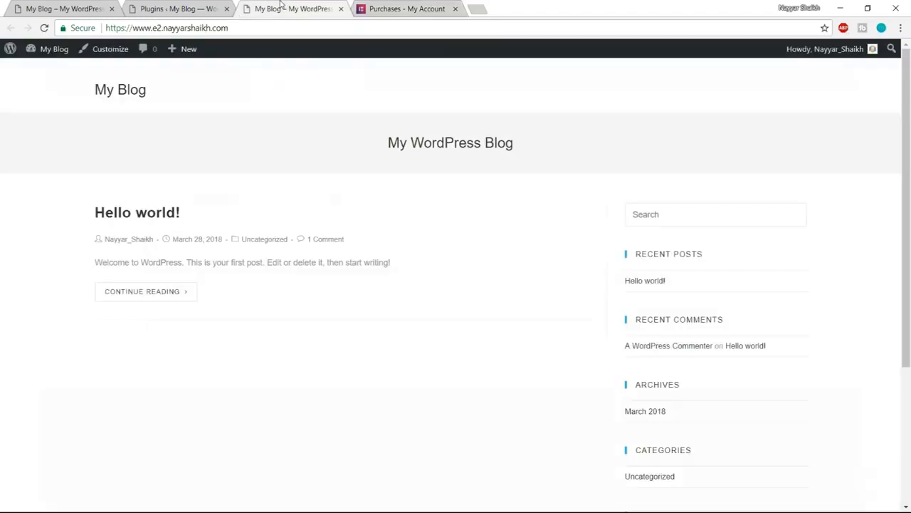
pyautogui.click(164, 5)
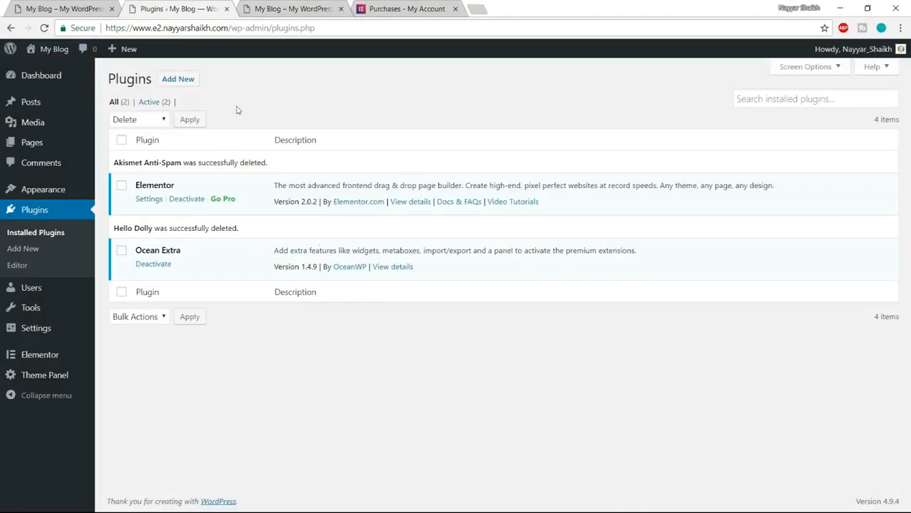
pyautogui.click(180, 82)
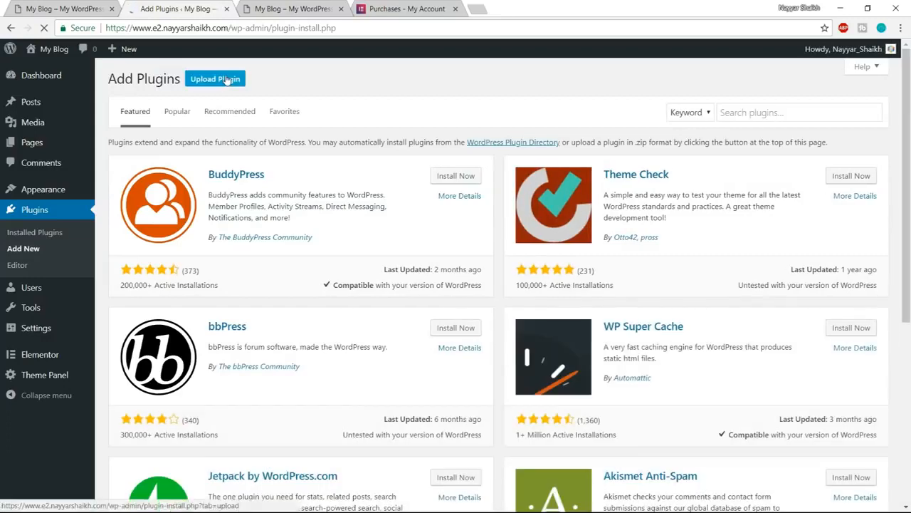
pyautogui.click(214, 79)
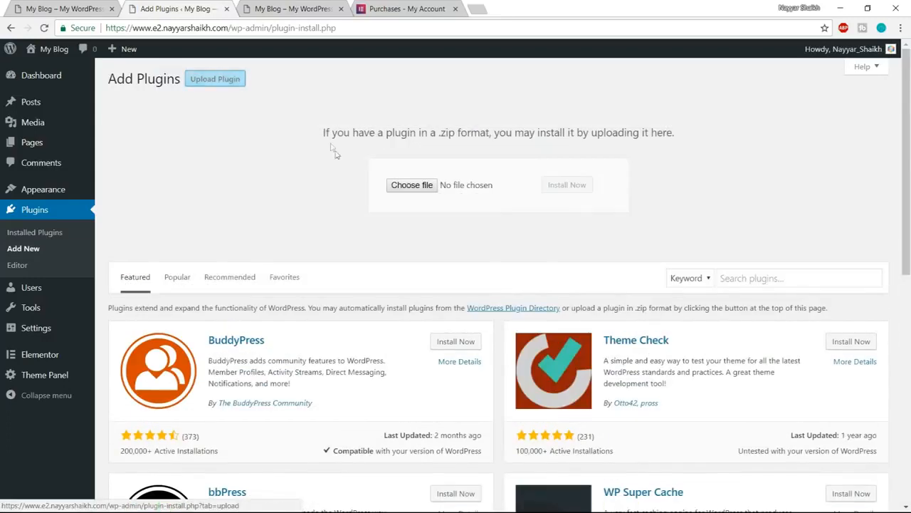
pyautogui.click(416, 184)
pyautogui.click(349, 191)
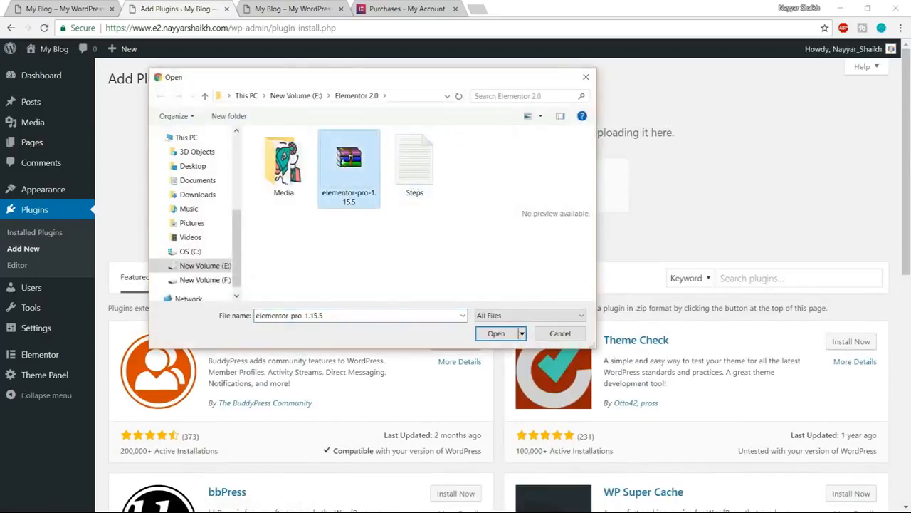
pyautogui.click(492, 333)
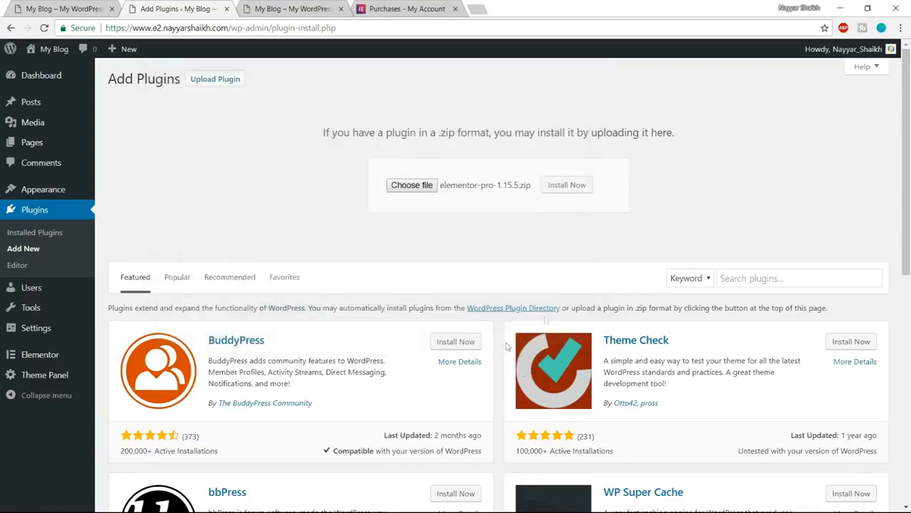
pyautogui.click(569, 185)
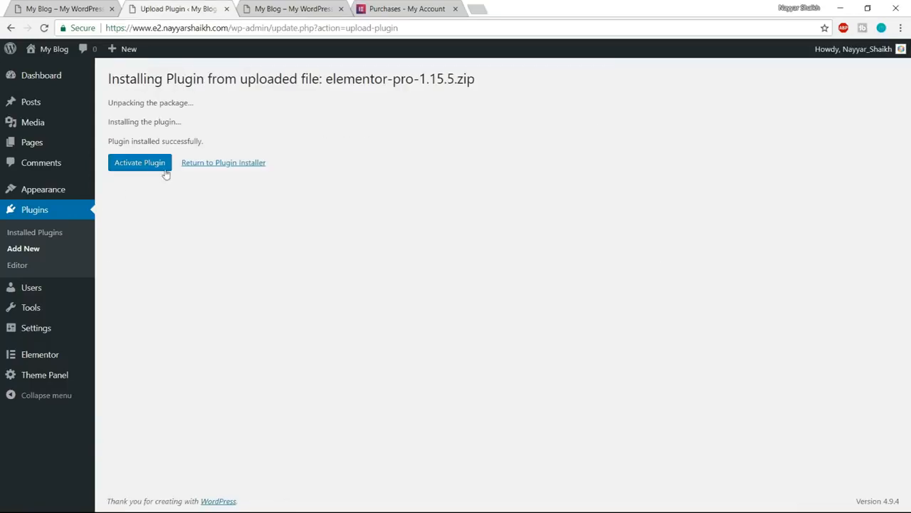
pyautogui.click(152, 168)
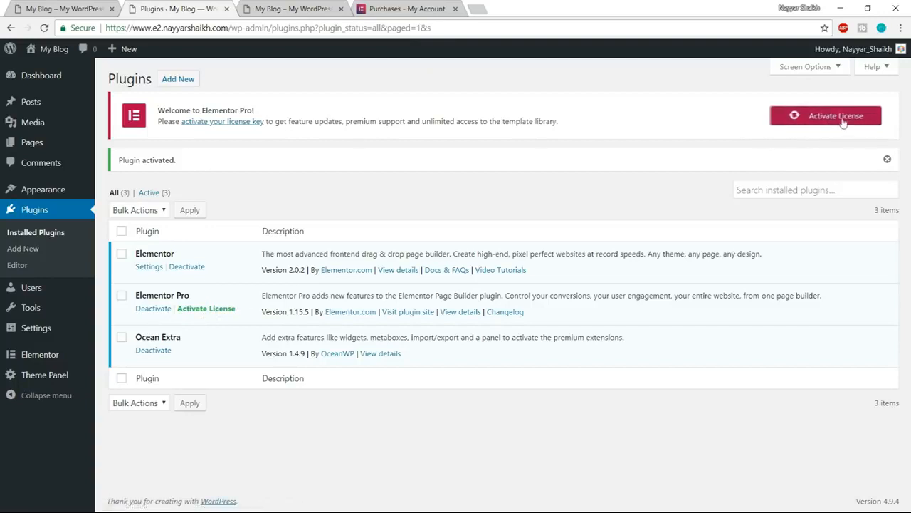
# - Paste the license key into the Elementor Pro license settings, activate it, and check the license status
pyautogui.click(815, 121)
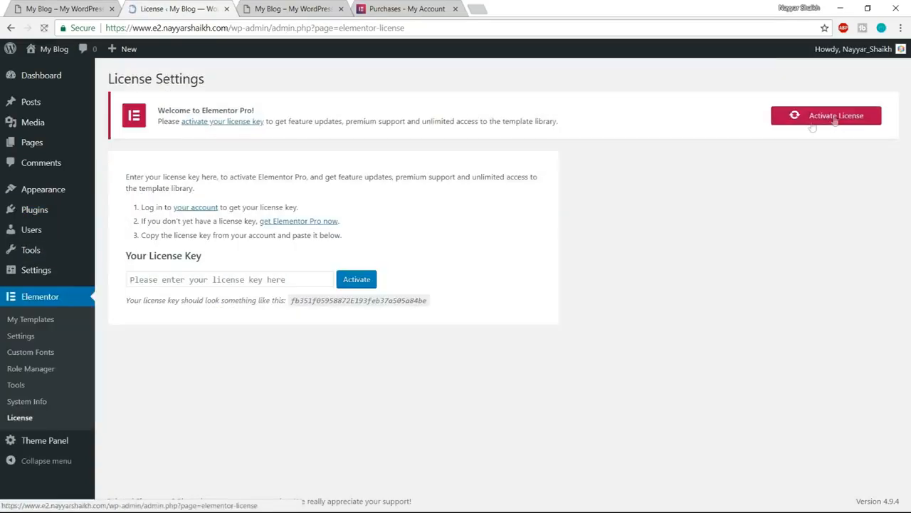
pyautogui.click(287, 284)
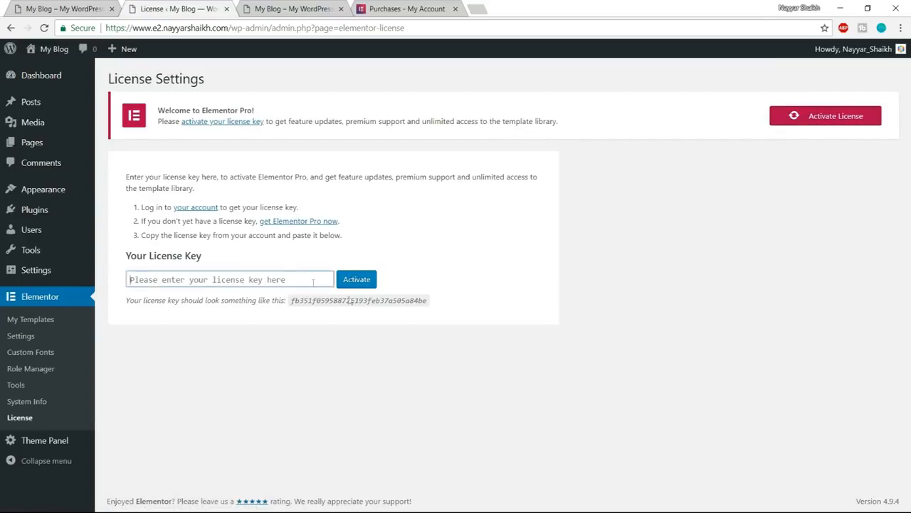
pyautogui.hotkey('ctrl', 'v')
pyautogui.click(362, 283)
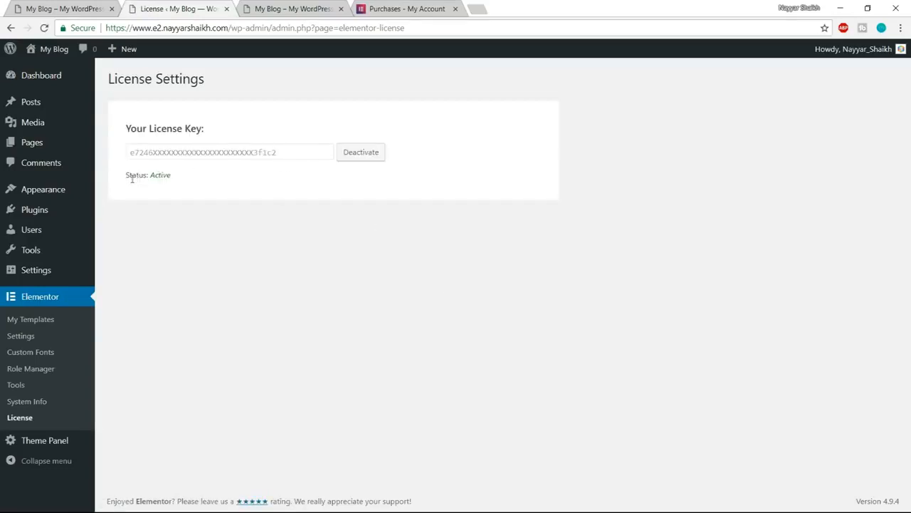
pyautogui.moveTo(128, 175); pyautogui.dragTo(161, 175)
pyautogui.click(181, 177)
pyautogui.click(167, 187)
# - Close the Elementor account page and view the top of the finished demo site
pyautogui.click(397, 10)
pyautogui.click(456, 9)
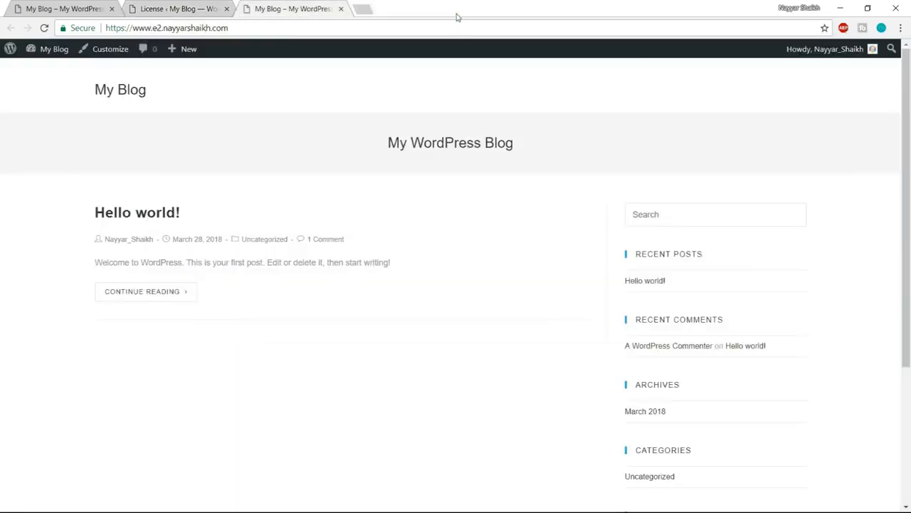
pyautogui.click(172, 7)
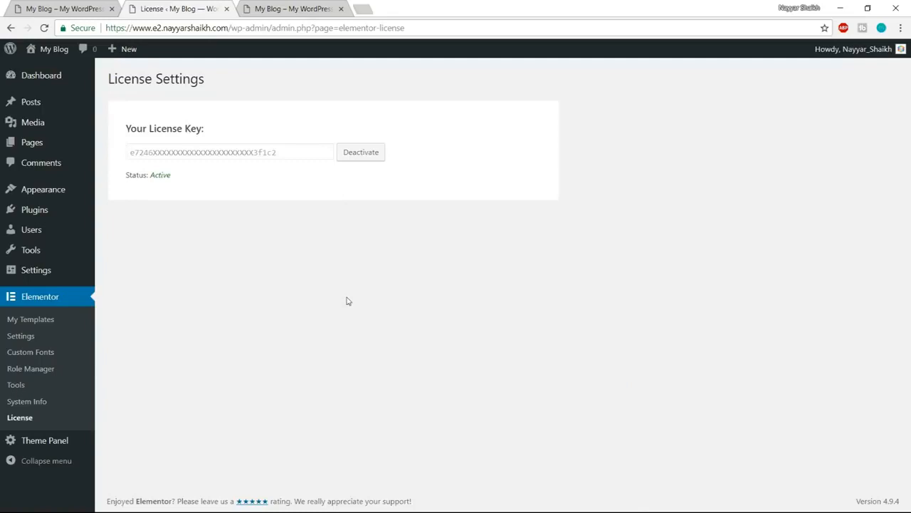
pyautogui.click(78, 8)
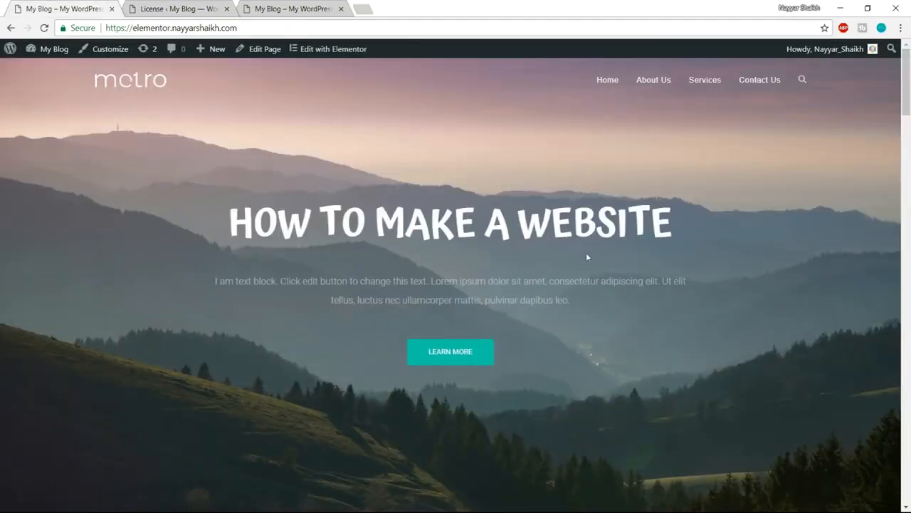
pyautogui.moveTo(910, 70)
pyautogui.mouseDown()
pyautogui.moveTo(910, 459)
pyautogui.moveTo(909, 64)
pyautogui.mouseUp()
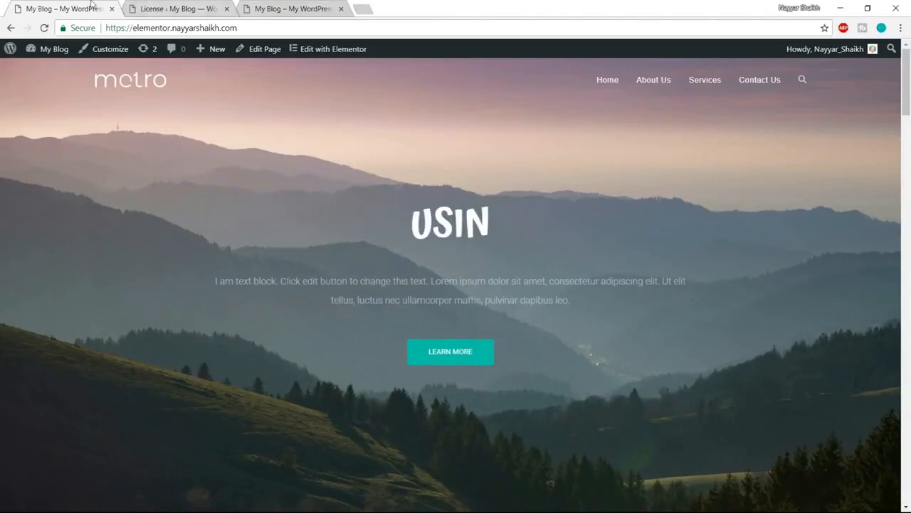
# - Add a new page in the WordPress admin and title it "Home Page"
pyautogui.click(168, 7)
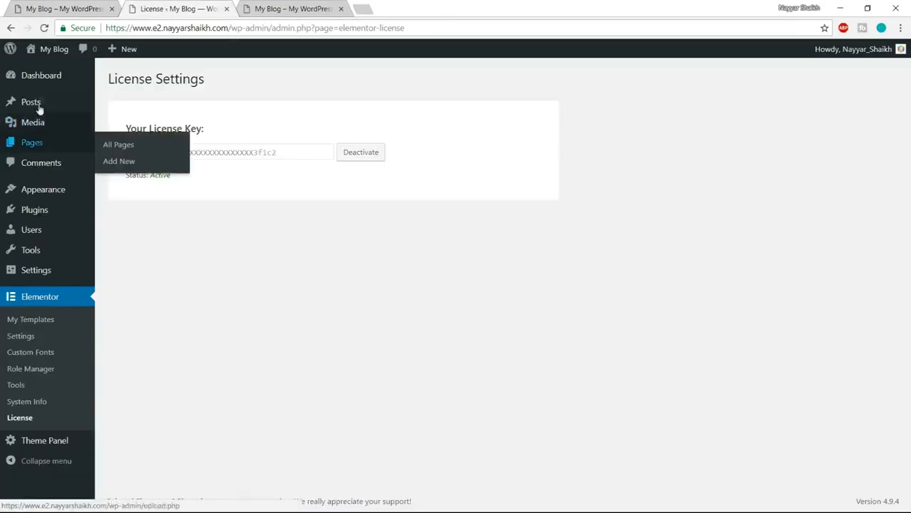
pyautogui.moveTo(56, 143)
pyautogui.click(133, 169)
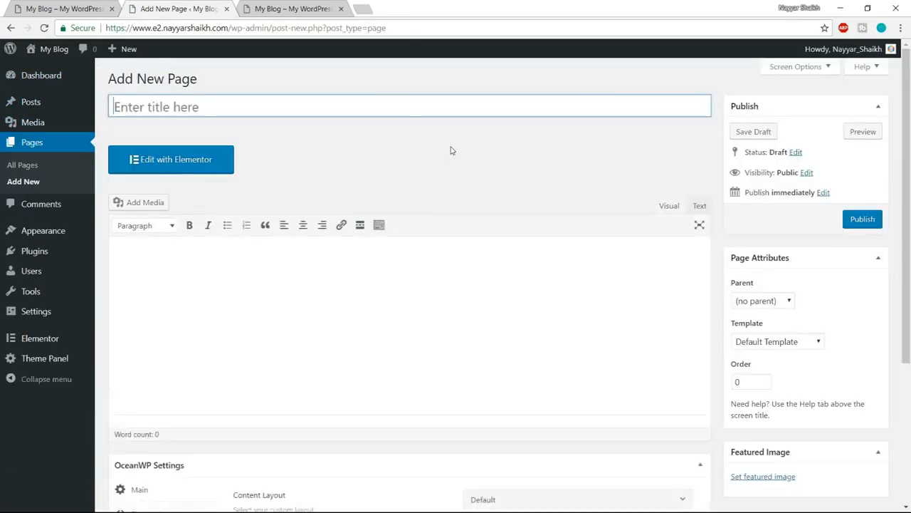
pyautogui.write('Home Page')
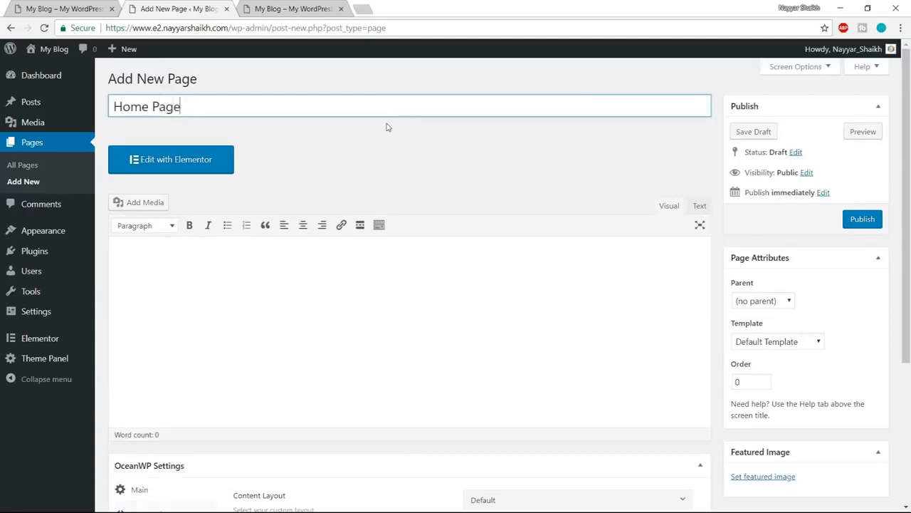
# - Publish the Home Page, open the published page in a new tab, and close the old blog tab
pyautogui.click(875, 222)
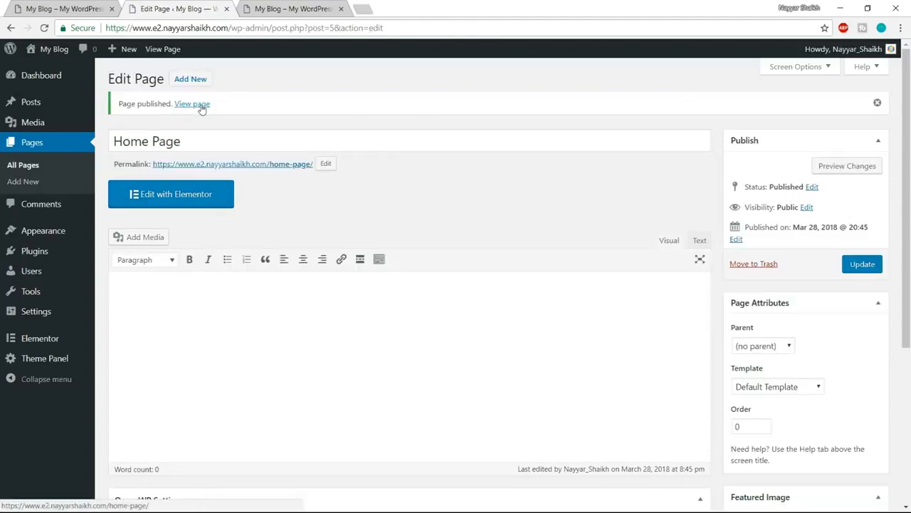
pyautogui.rightClick(202, 107)
pyautogui.click(235, 112)
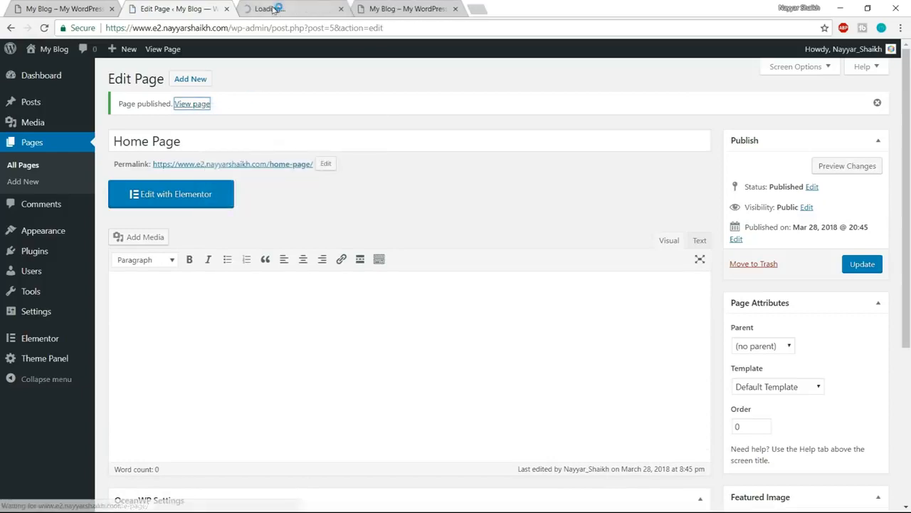
pyautogui.click(272, 10)
pyautogui.click(455, 9)
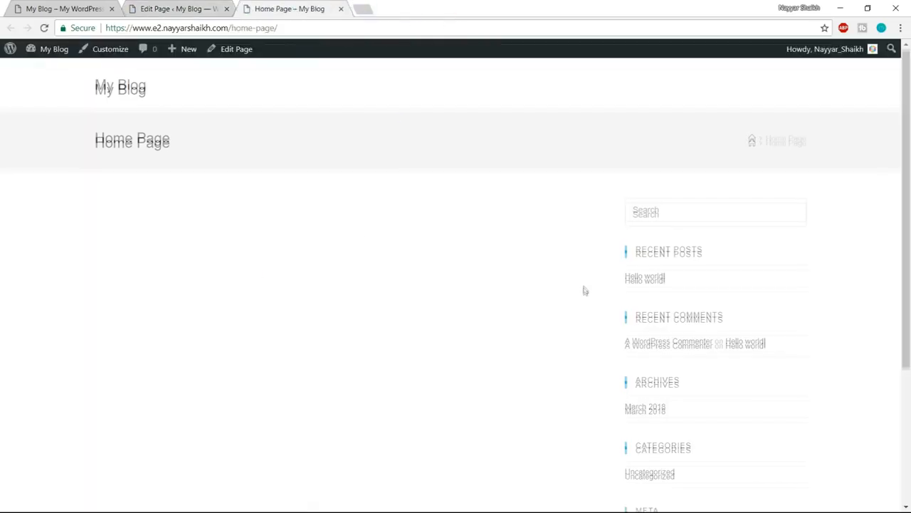
pyautogui.scroll(-3, 584, 289)
pyautogui.scroll(3, 565, 346)
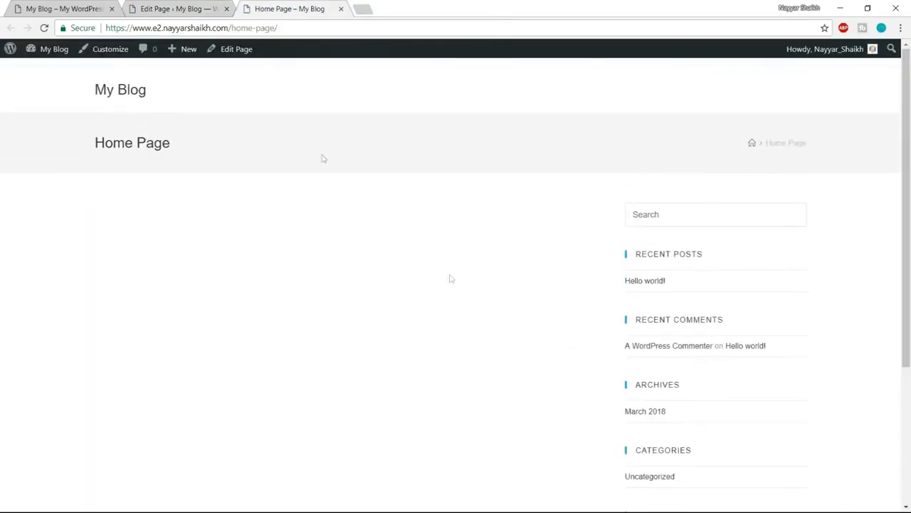
# - Compare the published Home Page's header, title area and sidebar with the top of the finished demo site
pyautogui.click(48, 10)
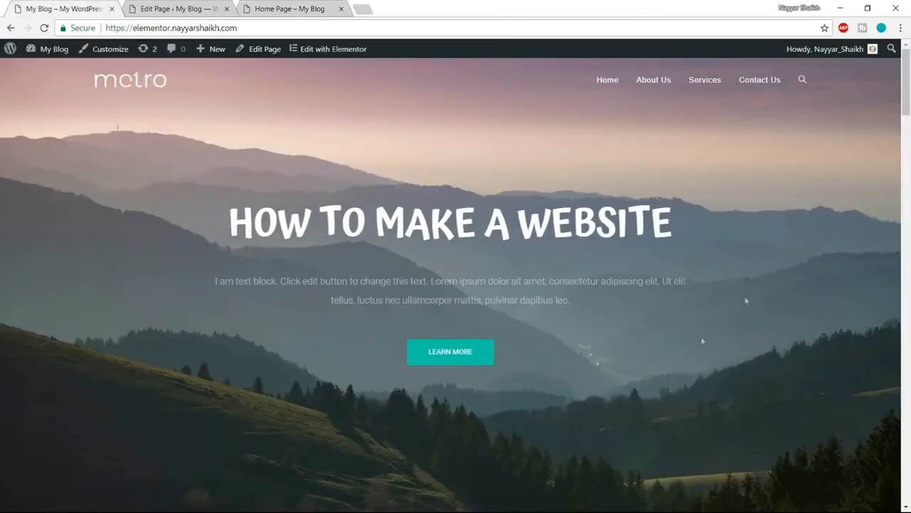
pyautogui.click(294, 5)
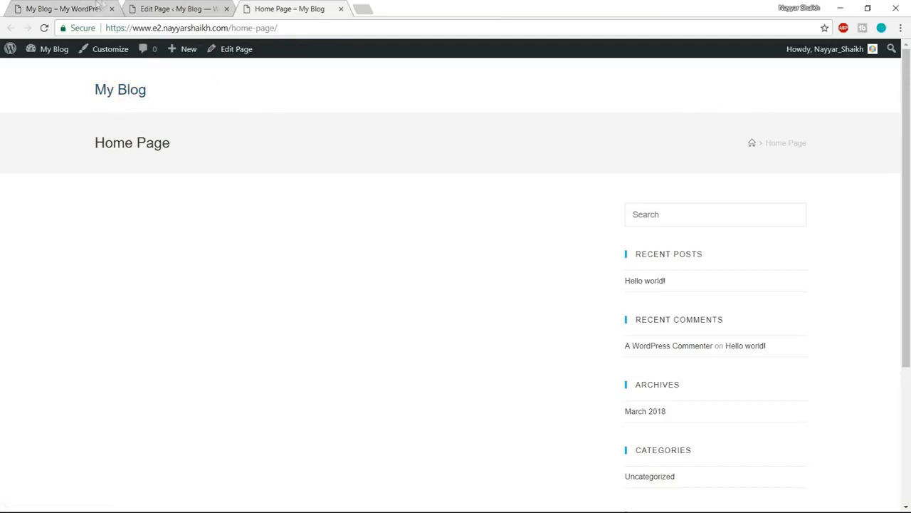
pyautogui.click(78, 8)
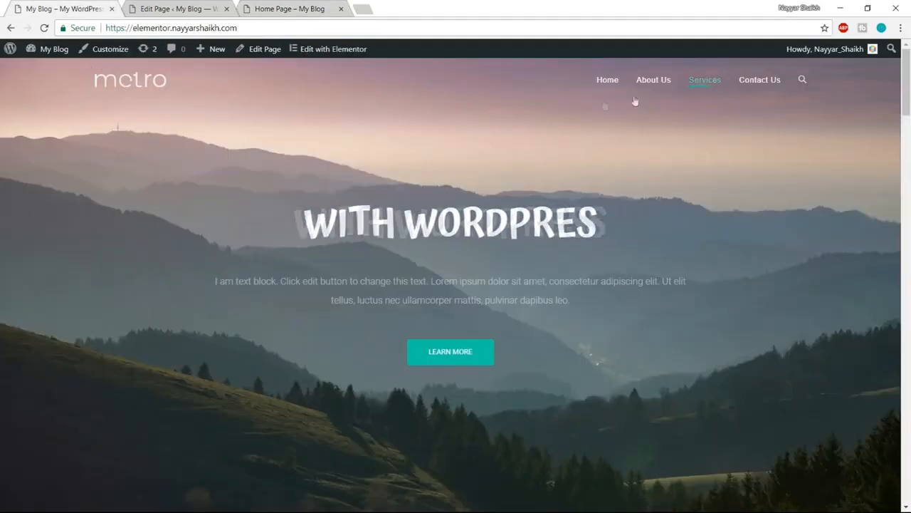
pyautogui.click(292, 6)
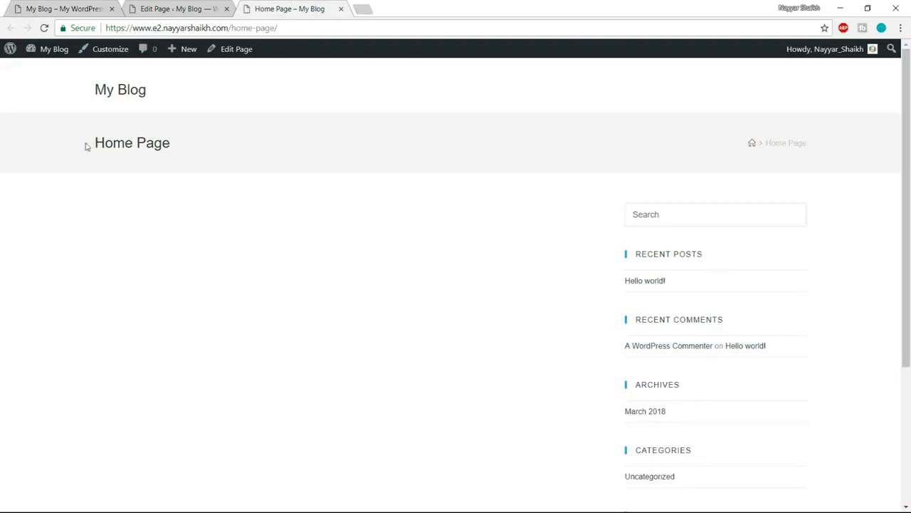
pyautogui.moveTo(86, 146); pyautogui.dragTo(180, 148)
pyautogui.click(281, 147)
pyautogui.click(200, 6)
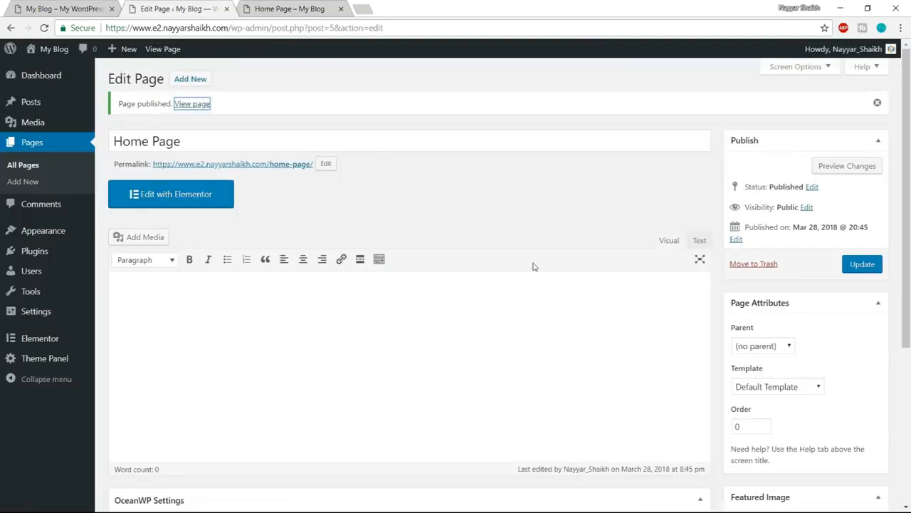
pyautogui.click(277, 7)
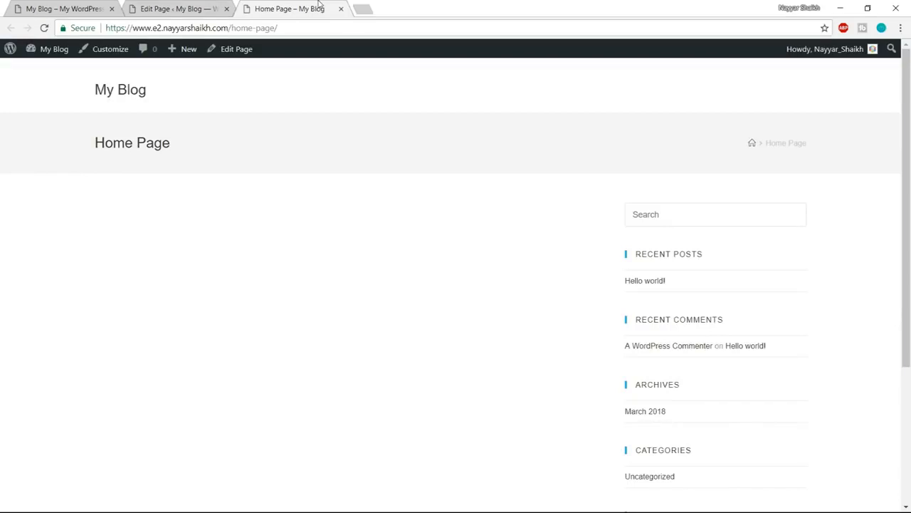
# - In the Home Page's OceanWP main settings, set the content layout to Full Width and disable the margins
pyautogui.click(180, 7)
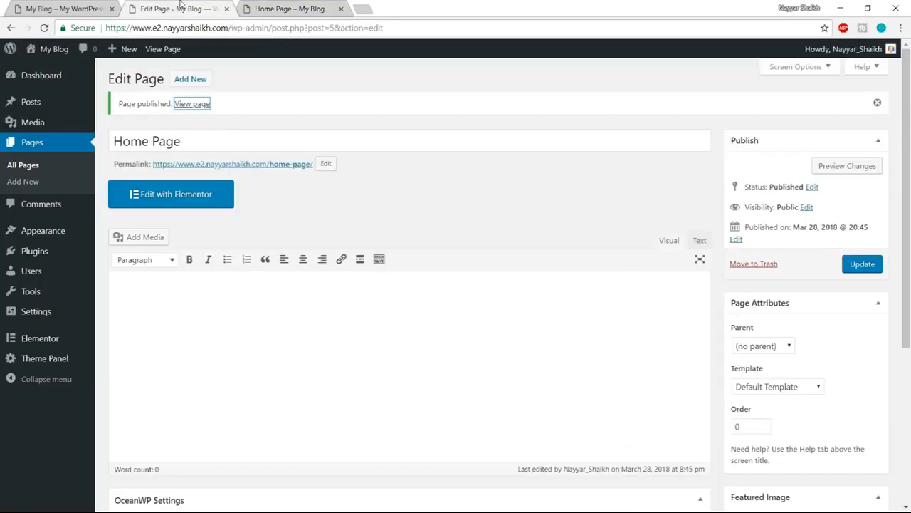
pyautogui.click(458, 146)
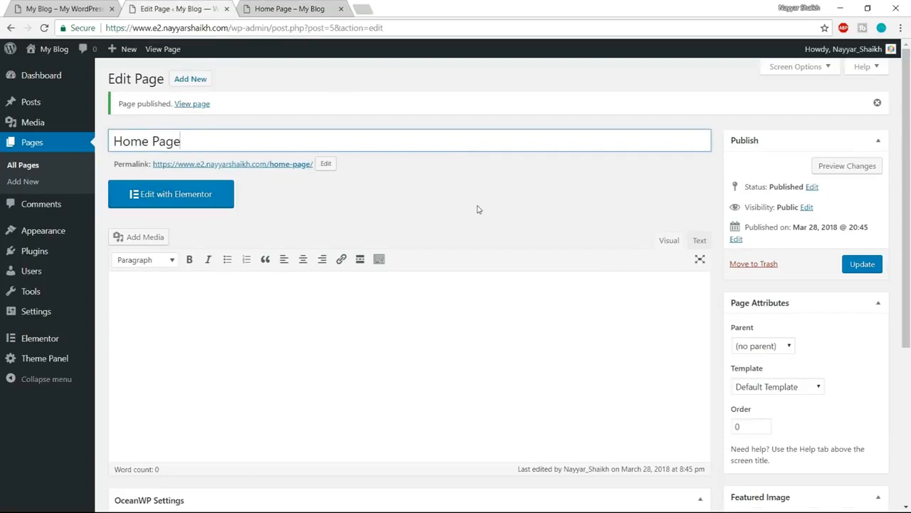
pyautogui.scroll(-4, 479, 209)
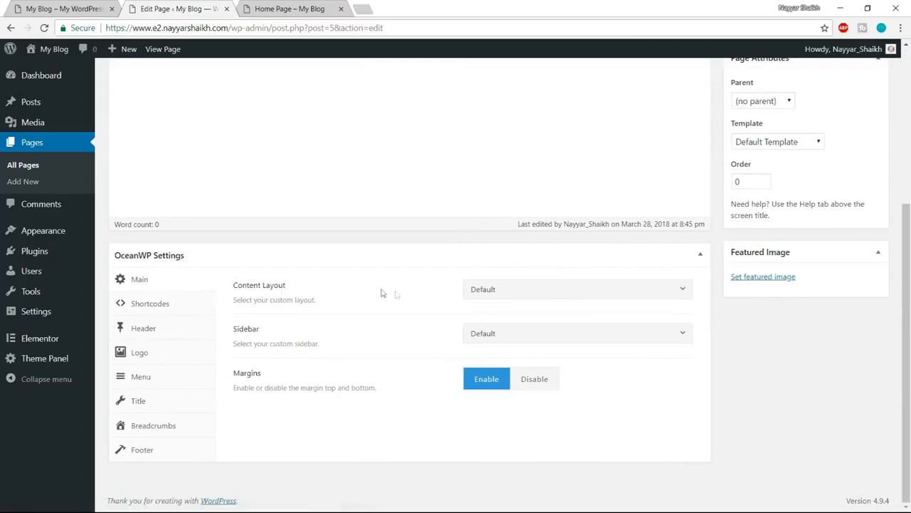
pyautogui.click(556, 291)
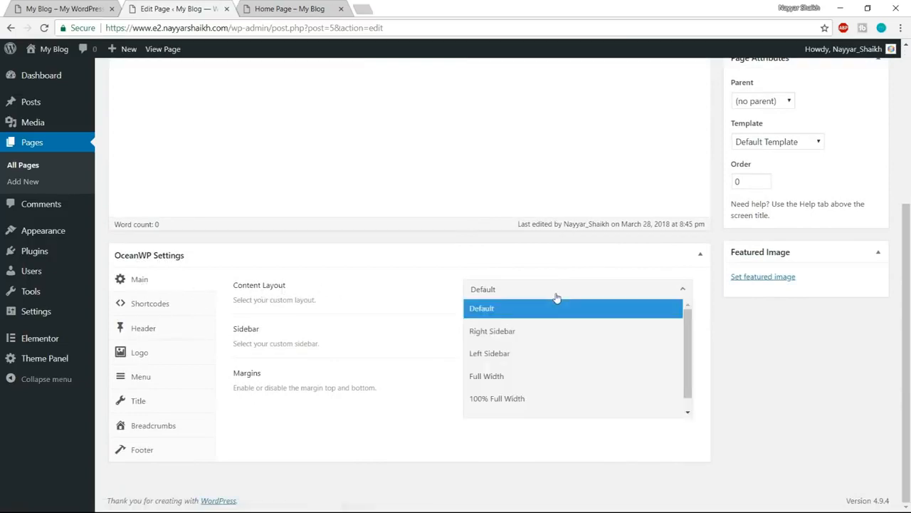
pyautogui.click(530, 376)
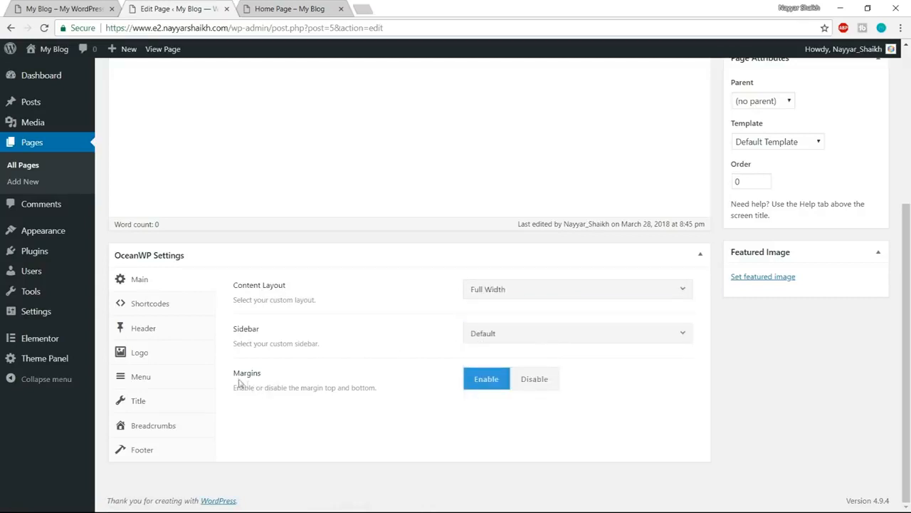
pyautogui.click(553, 388)
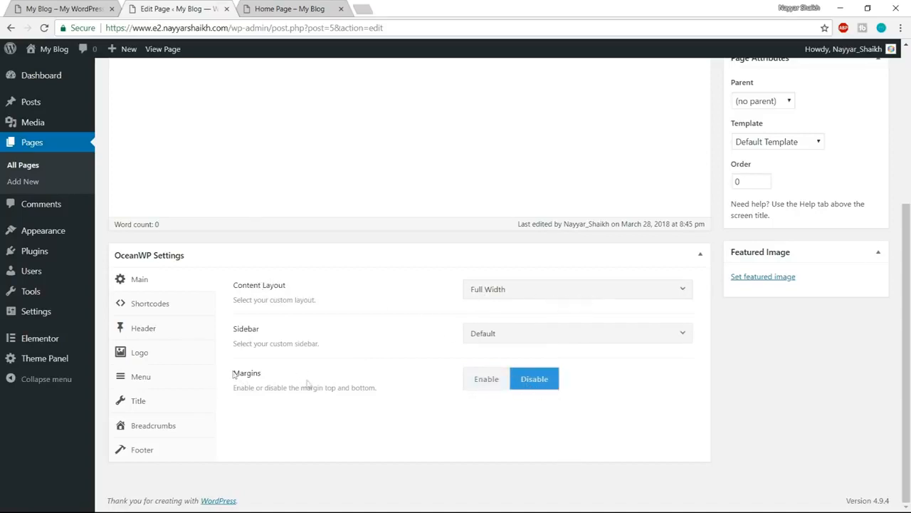
# - In the page's OceanWP header settings, disable the top bar and set the header style to Transparent
pyautogui.click(290, 5)
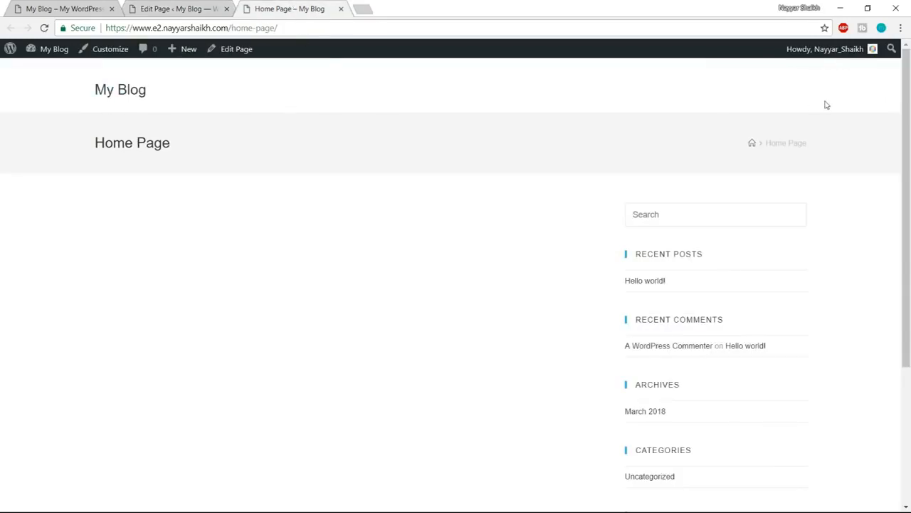
pyautogui.moveTo(84, 146); pyautogui.dragTo(147, 144)
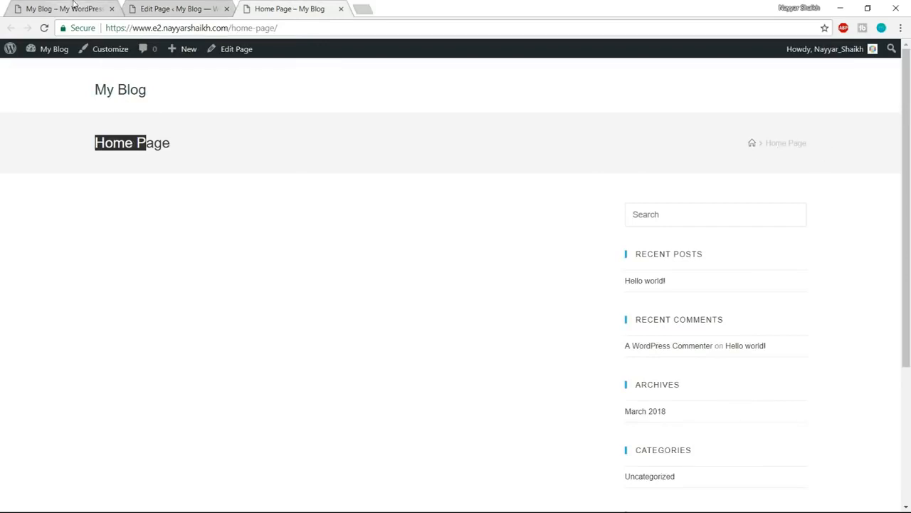
pyautogui.click(175, 8)
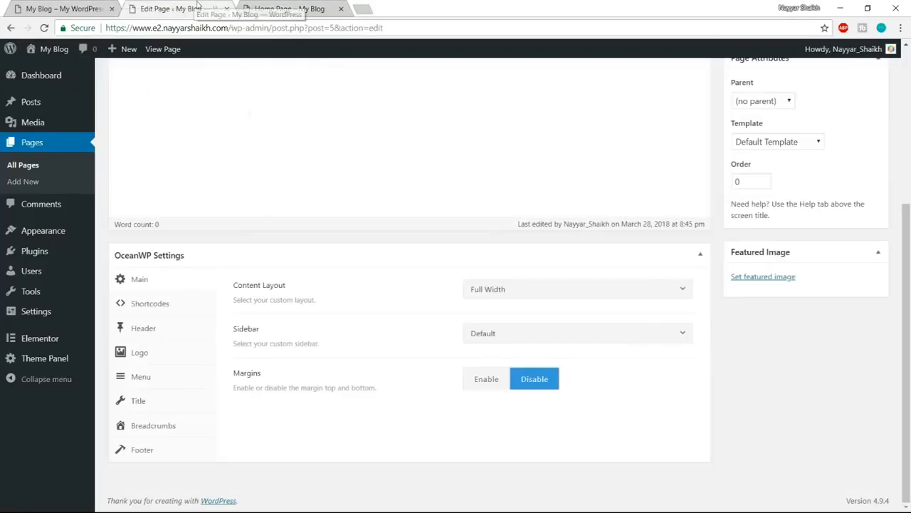
pyautogui.click(153, 335)
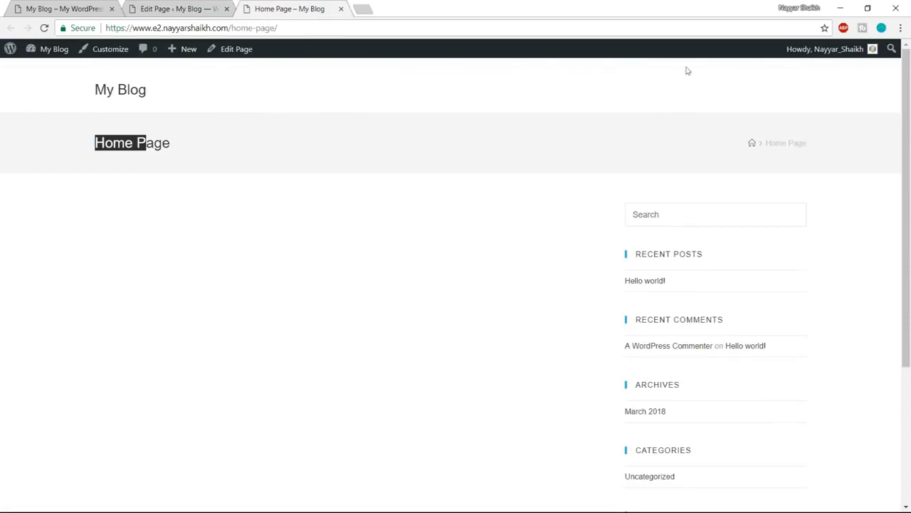
pyautogui.click(175, 9)
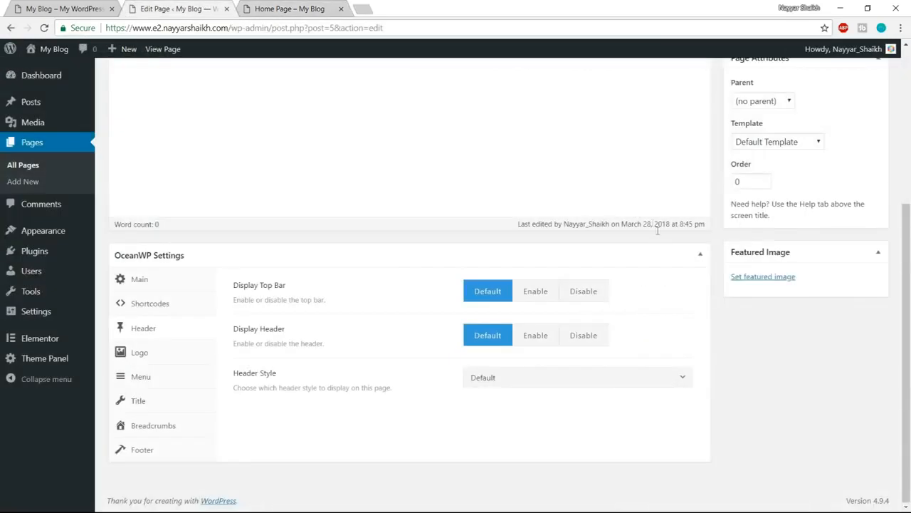
pyautogui.click(600, 292)
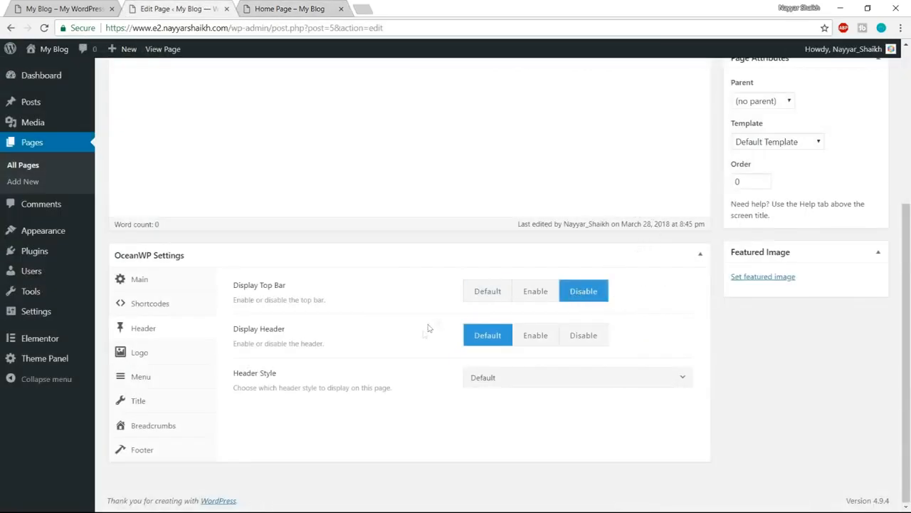
pyautogui.click(520, 378)
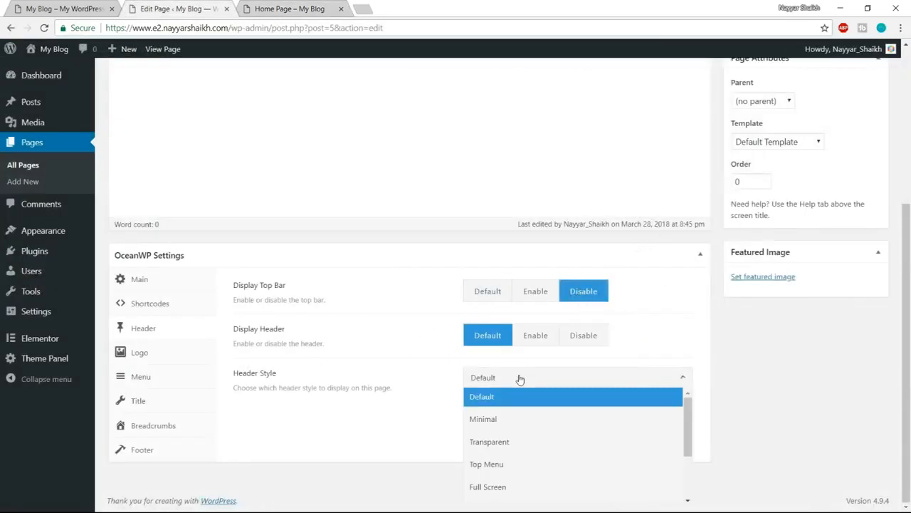
pyautogui.click(546, 442)
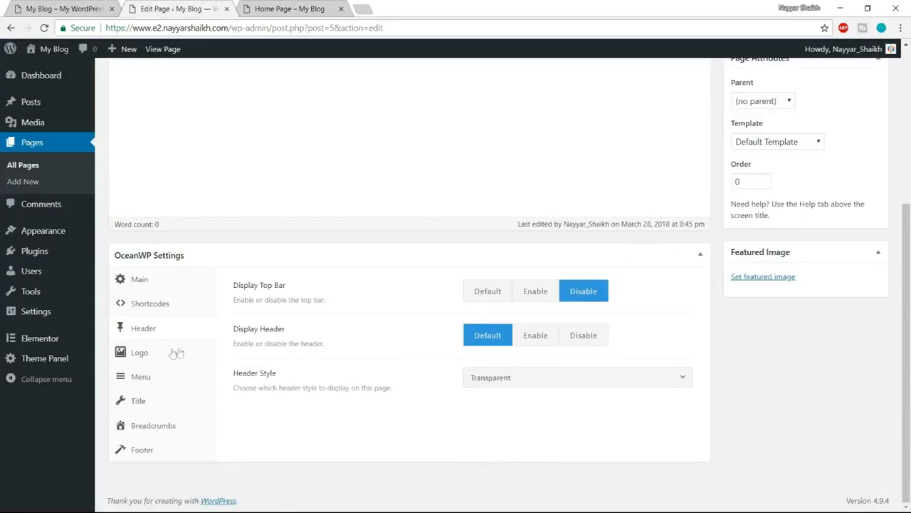
# - Disable the page title and the breadcrumbs in the OceanWP settings, checking where they appear on the published page
pyautogui.click(163, 404)
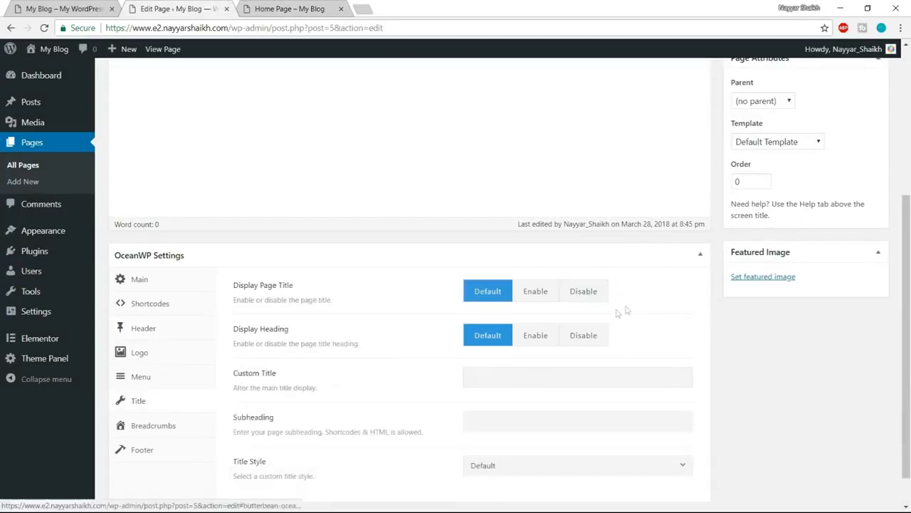
pyautogui.click(586, 292)
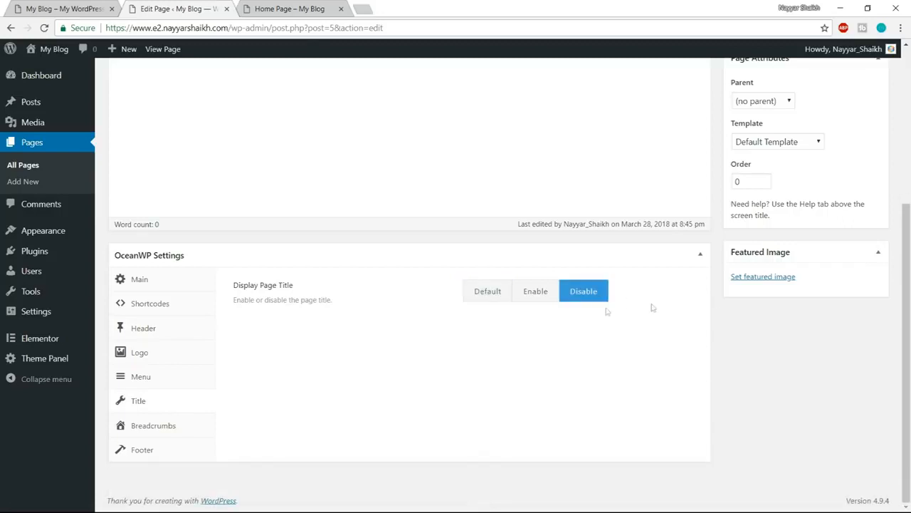
pyautogui.click(166, 424)
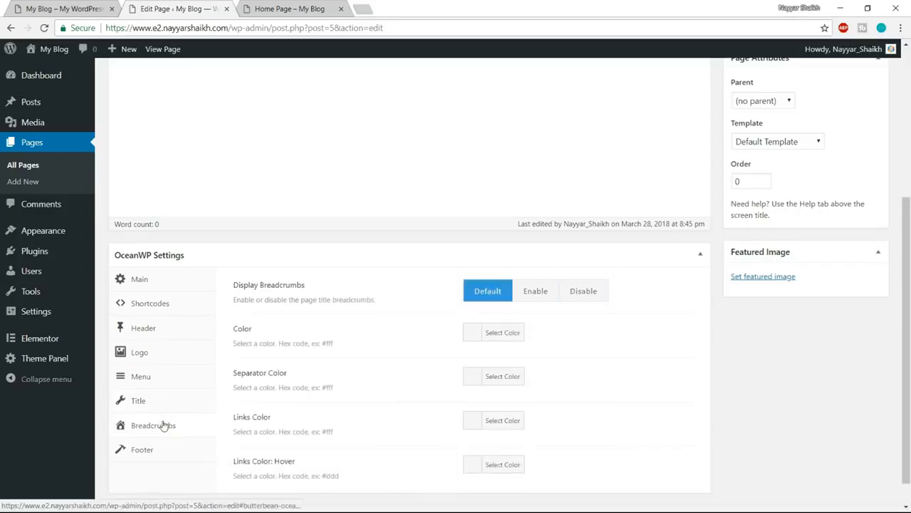
pyautogui.scroll(-1, 166, 422)
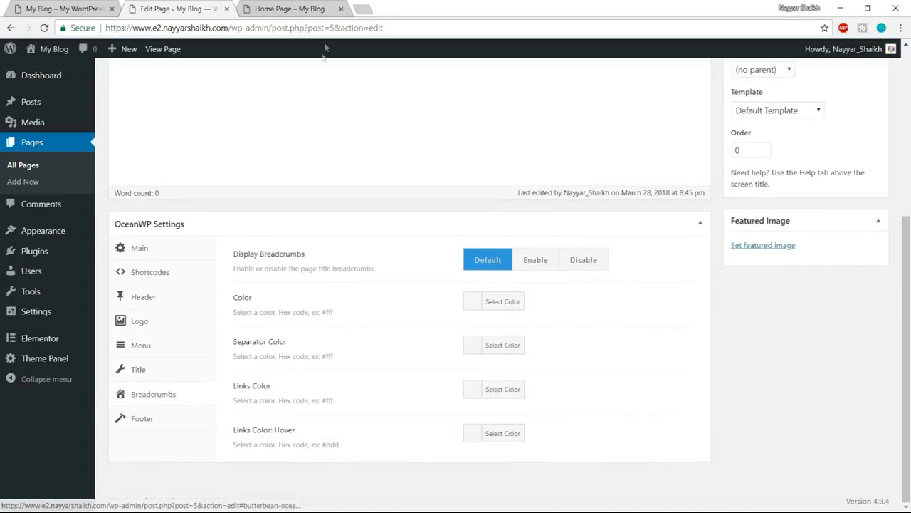
pyautogui.click(591, 263)
pyautogui.click(325, 8)
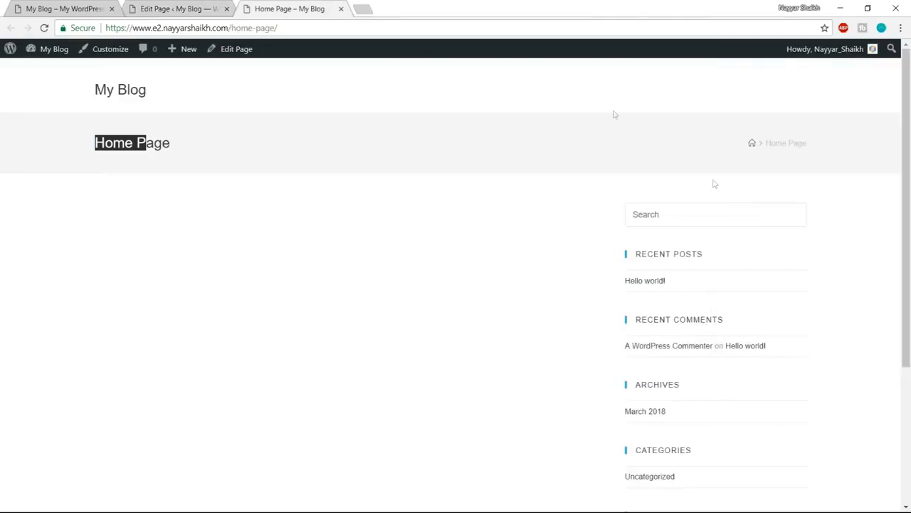
pyautogui.click(833, 143)
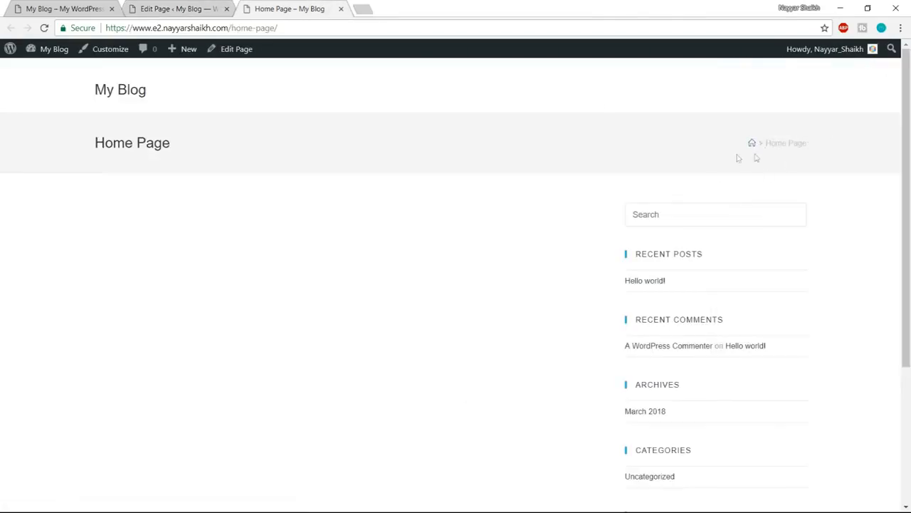
# - Update the Home Page, reload its published version, and compare it with the demo site
pyautogui.click(180, 8)
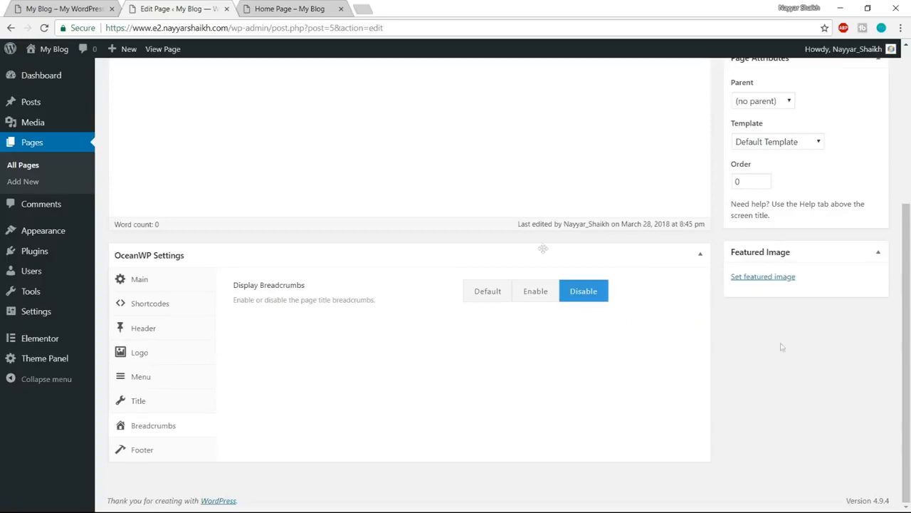
pyautogui.scroll(5, 517, 426)
pyautogui.click(861, 265)
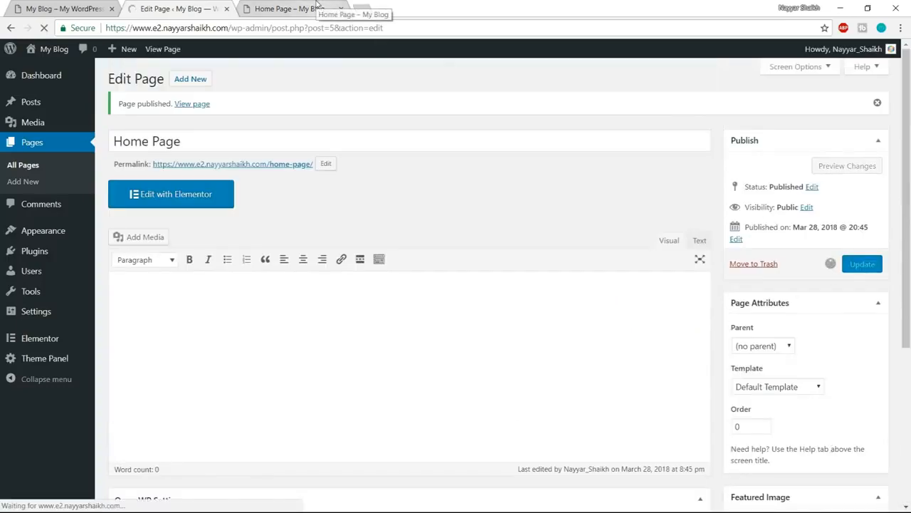
pyautogui.click(317, 7)
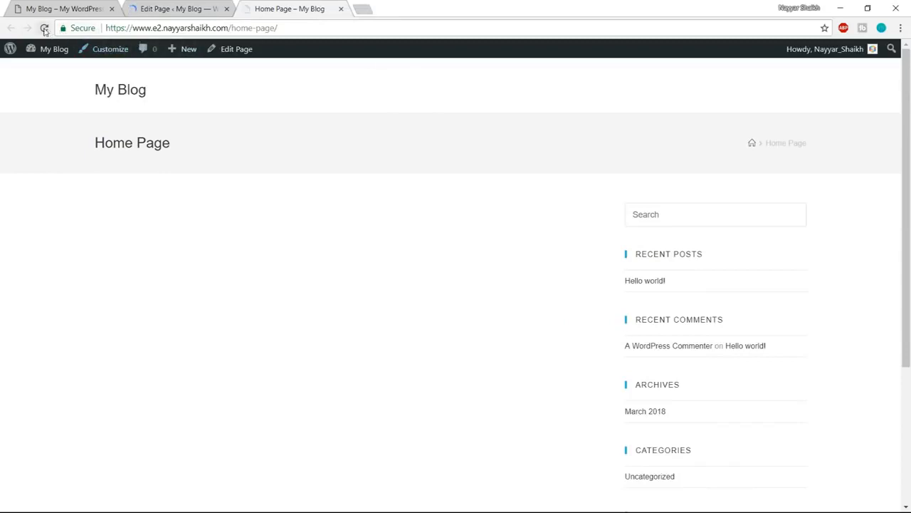
pyautogui.click(44, 28)
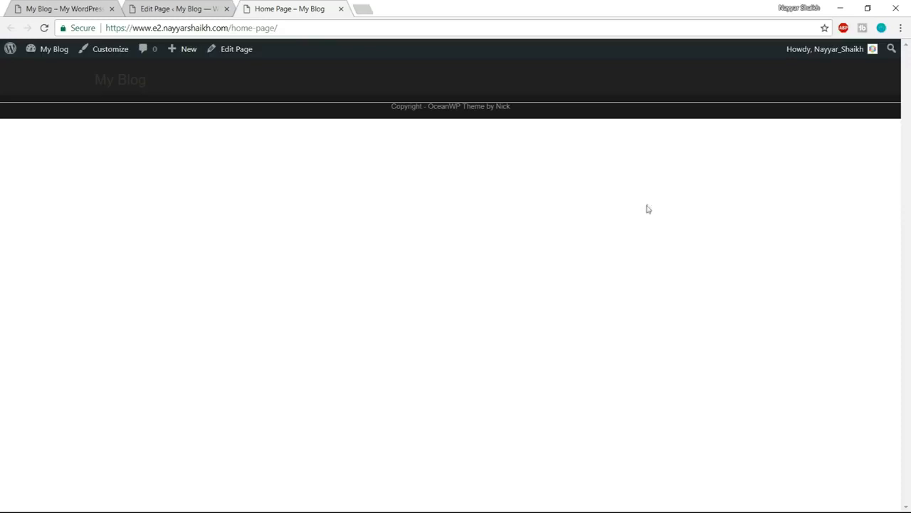
pyautogui.click(31, 9)
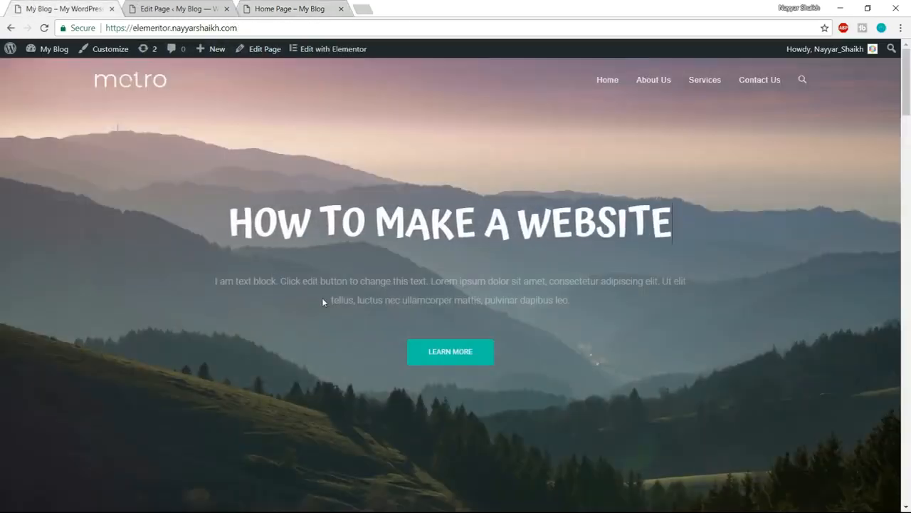
# - Open the Home Page for editing in Elementor and display the block templates in the template library
pyautogui.click(192, 10)
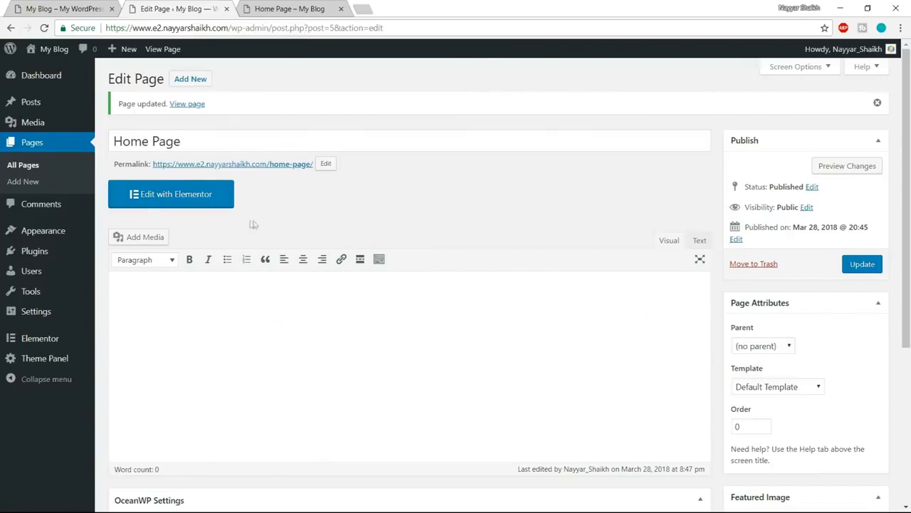
pyautogui.click(176, 205)
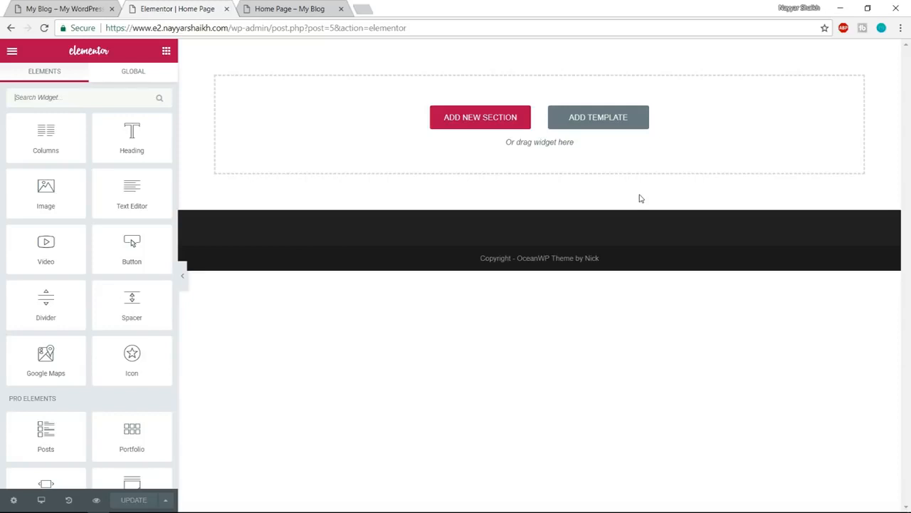
pyautogui.click(618, 122)
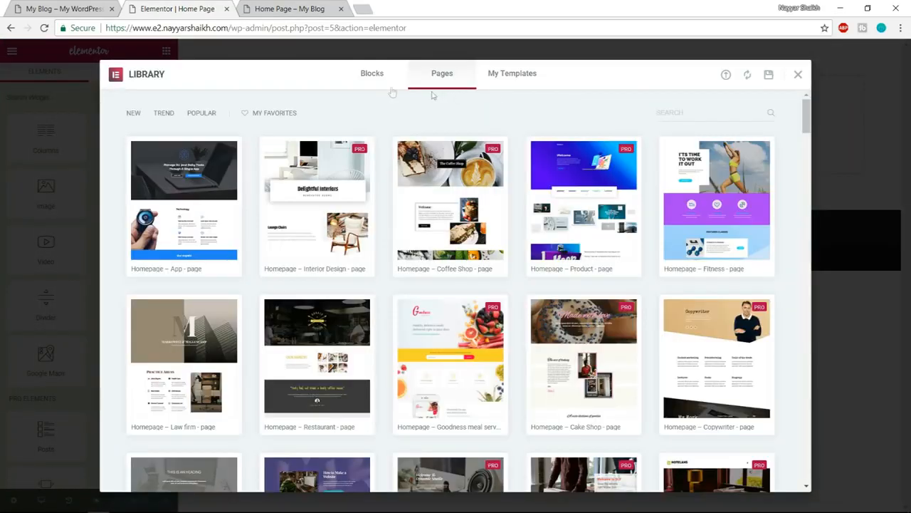
pyautogui.click(371, 75)
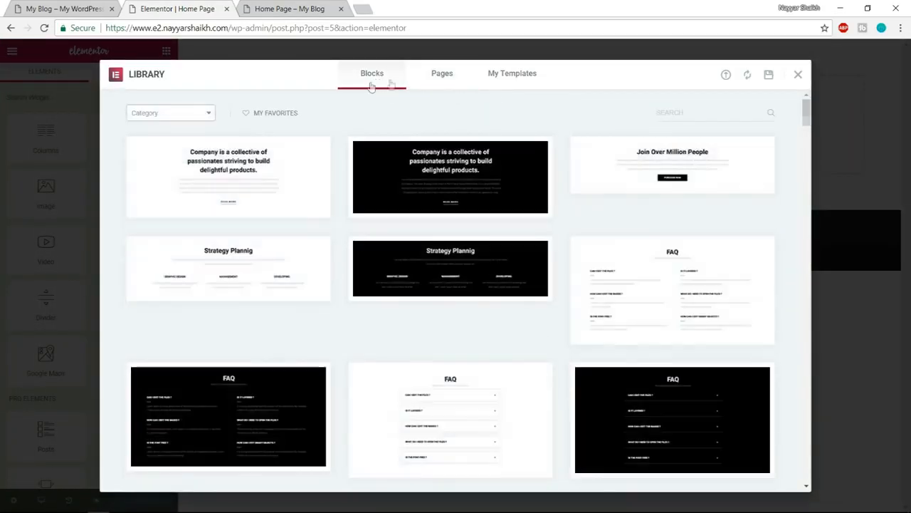
# - Browse the unfiltered block templates in the library and check the demo site's hero section for comparison
pyautogui.scroll(-6, 313, 312)
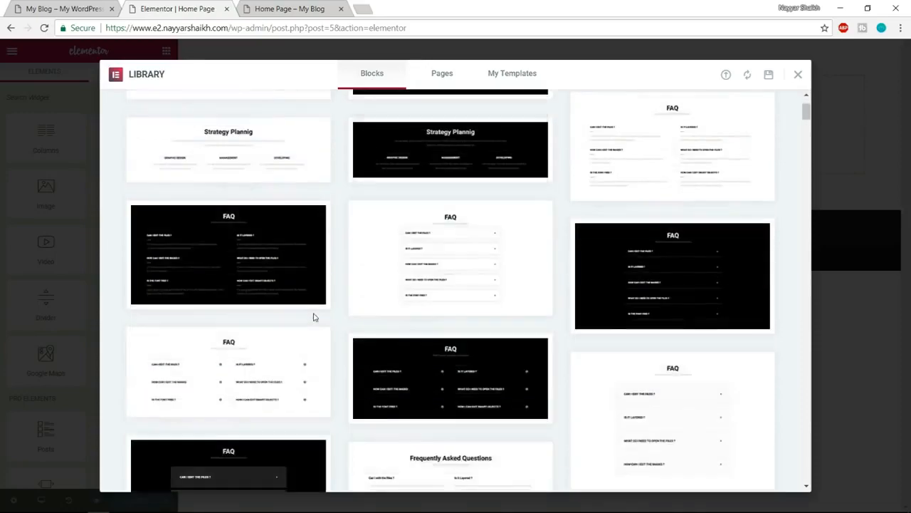
pyautogui.scroll(-1, 456, 335)
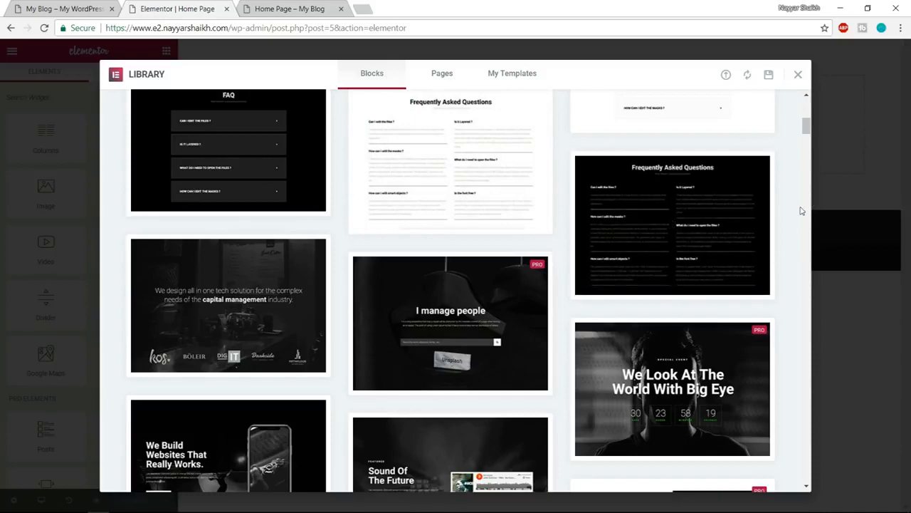
pyautogui.scroll(-1, 676, 213)
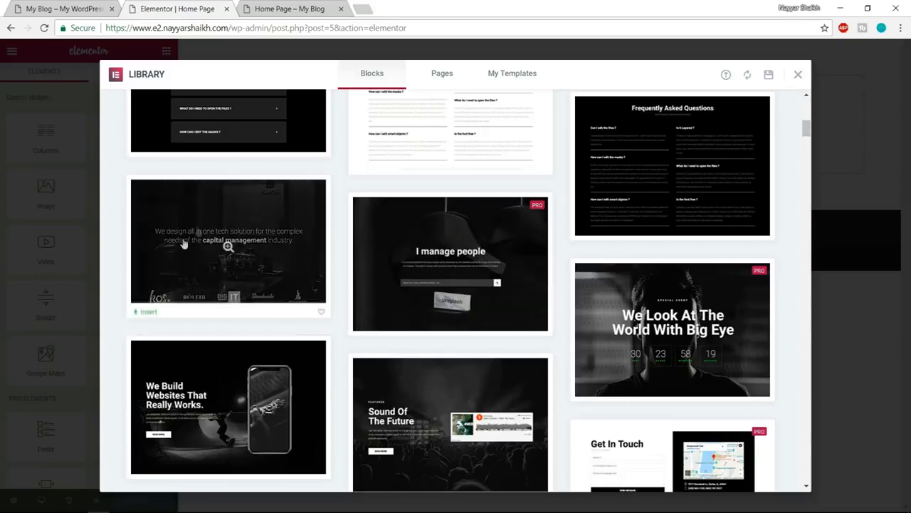
pyautogui.scroll(-1, 242, 307)
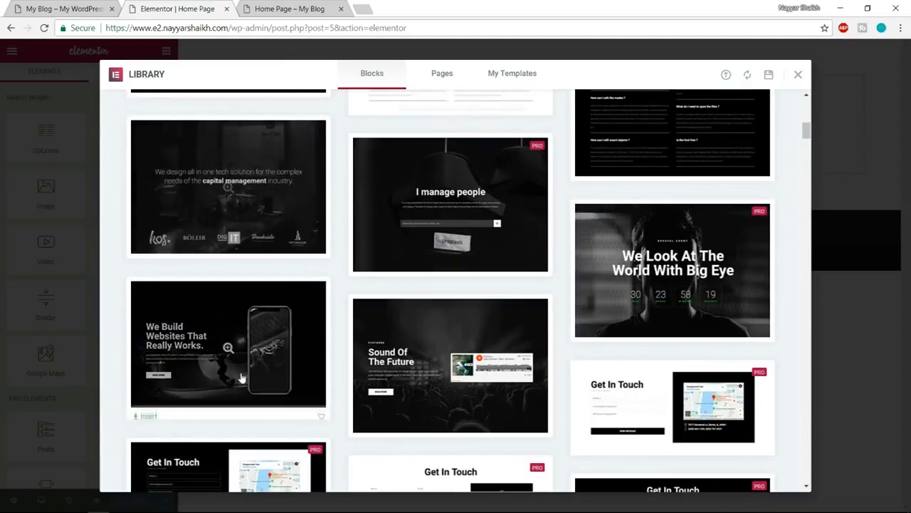
pyautogui.scroll(2, 445, 325)
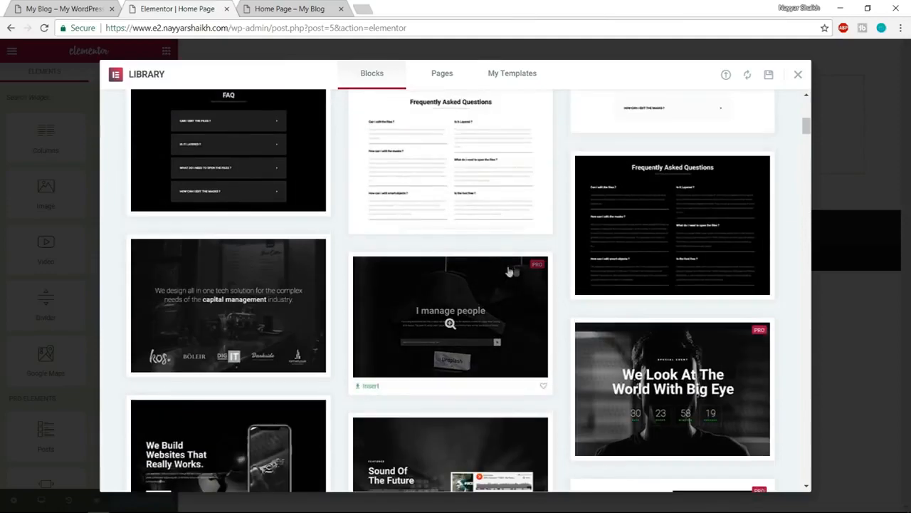
pyautogui.scroll(4, 795, 370)
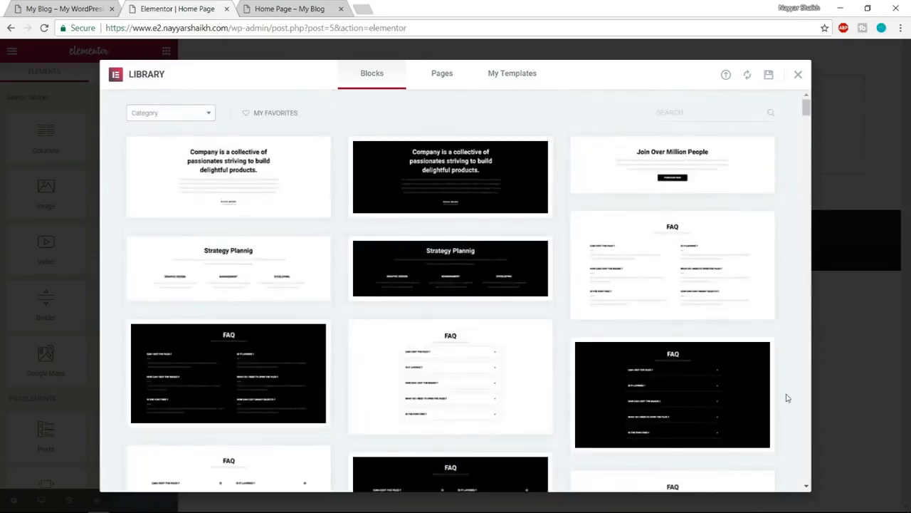
pyautogui.click(43, 8)
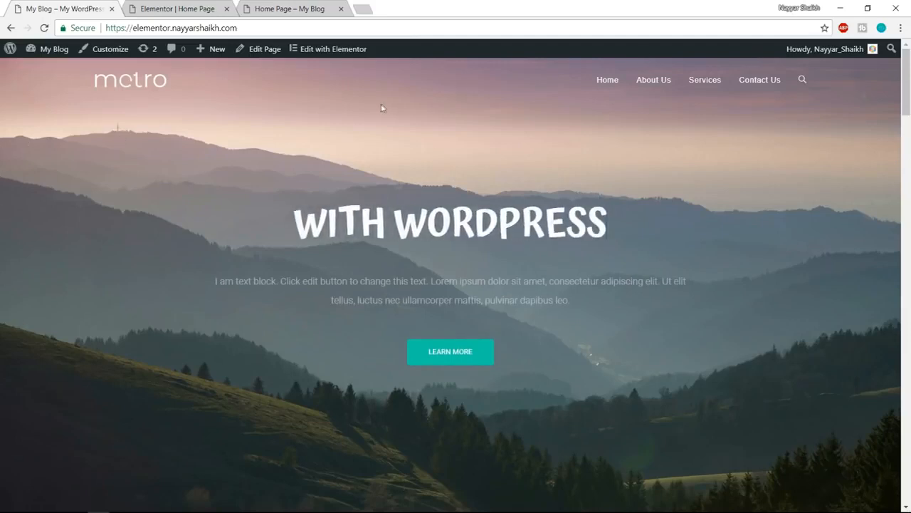
pyautogui.click(200, 8)
# - Filter the library's blocks by the Hero category and insert the Realism block into the Home Page
pyautogui.click(156, 114)
pyautogui.scroll(-2, 163, 239)
pyautogui.click(160, 218)
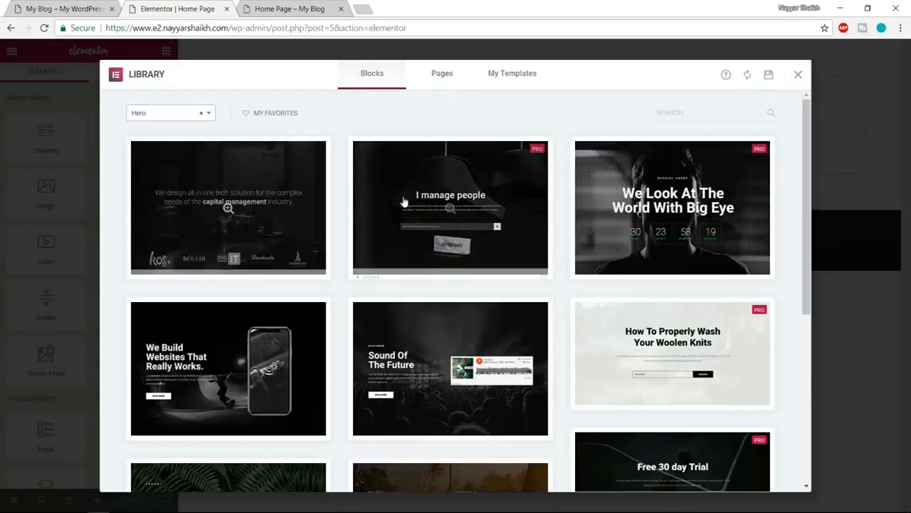
pyautogui.click(53, 9)
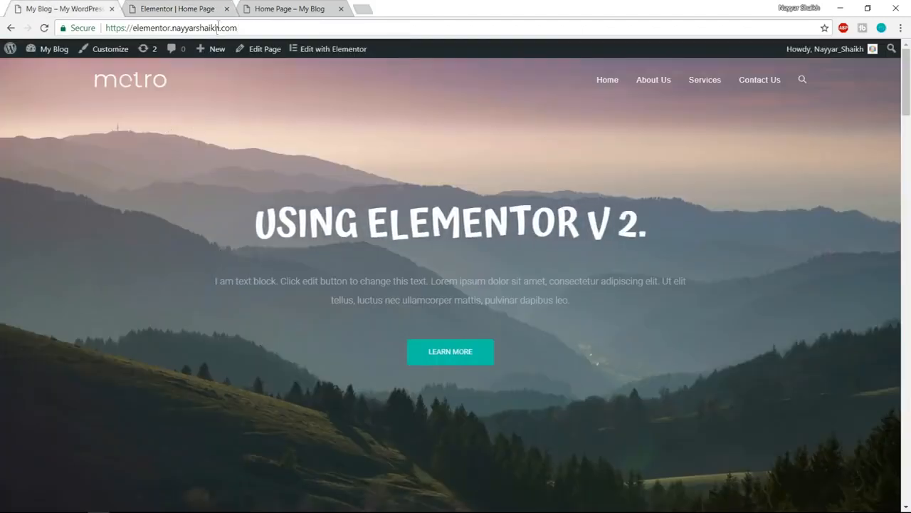
pyautogui.click(178, 9)
pyautogui.scroll(-5, 510, 256)
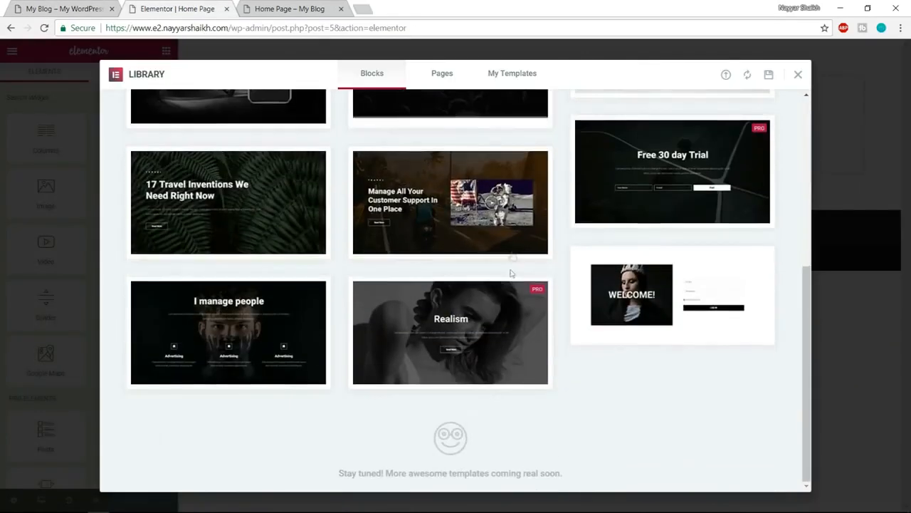
pyautogui.moveTo(512, 315)
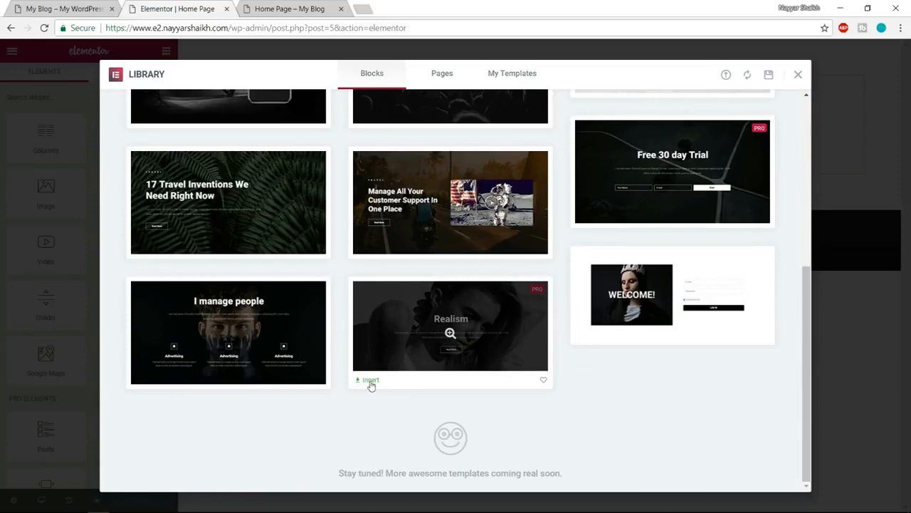
pyautogui.moveTo(431, 331)
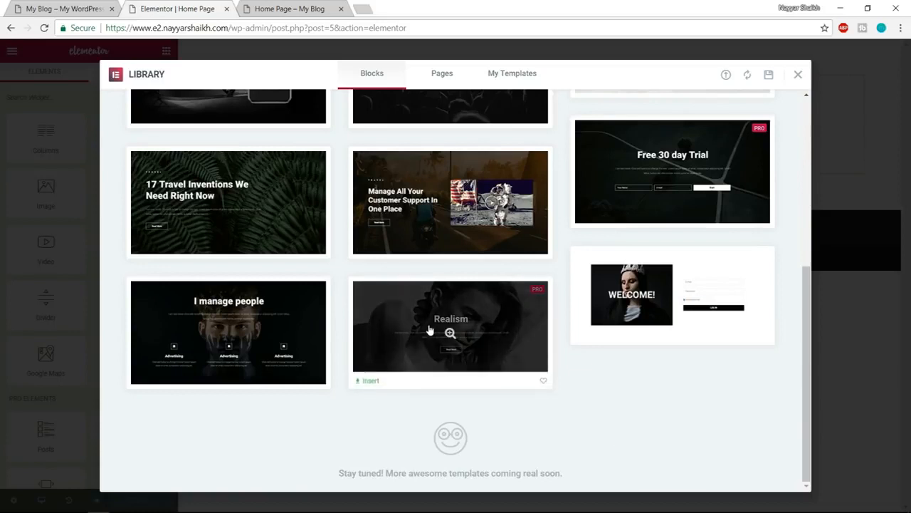
pyautogui.click(369, 382)
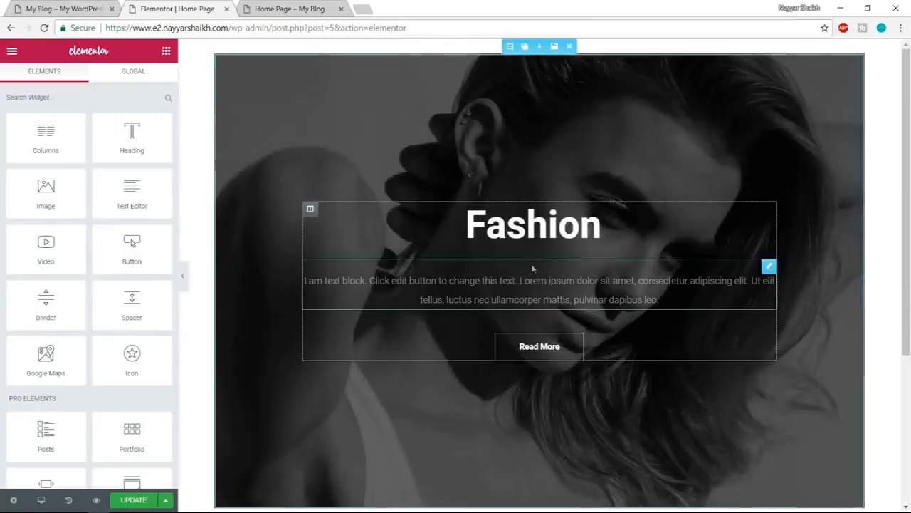
# - Compare the inserted hero section's animated heading, text, button and width with the demo site, previewing it with the editing panel hidden
pyautogui.click(61, 8)
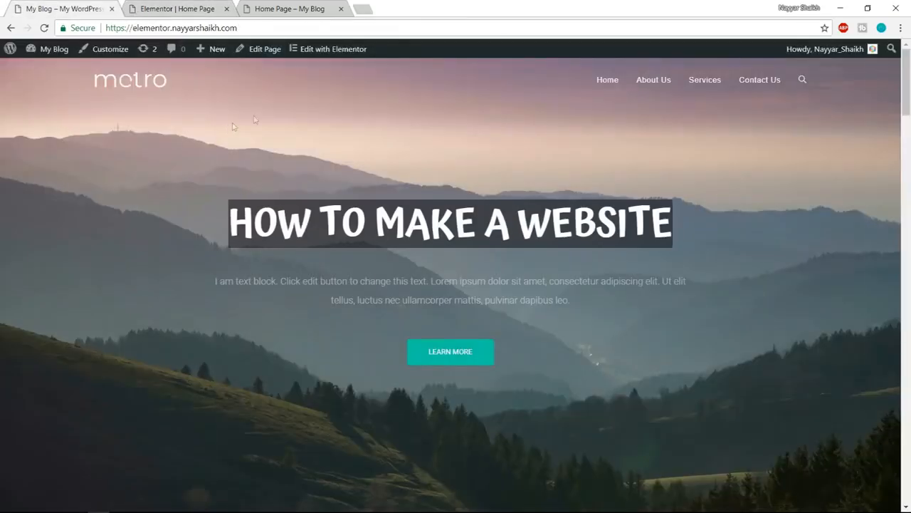
pyautogui.click(178, 9)
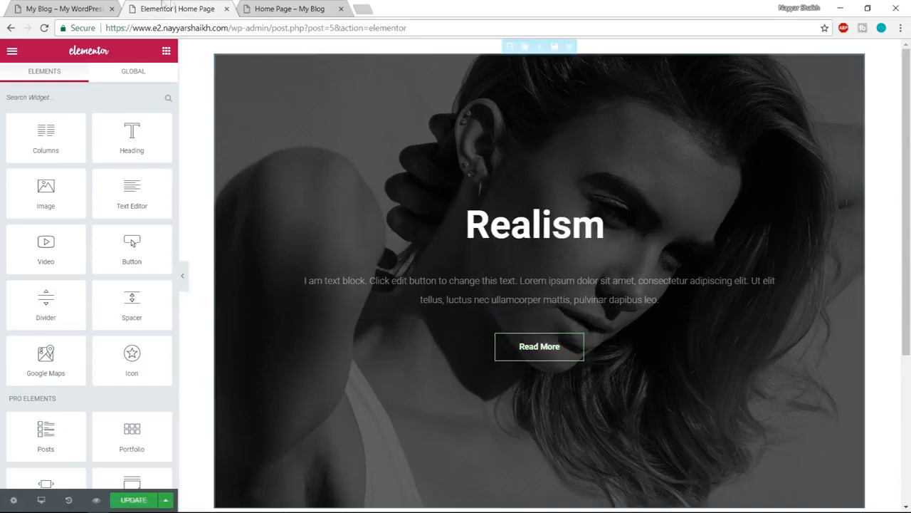
pyautogui.click(71, 8)
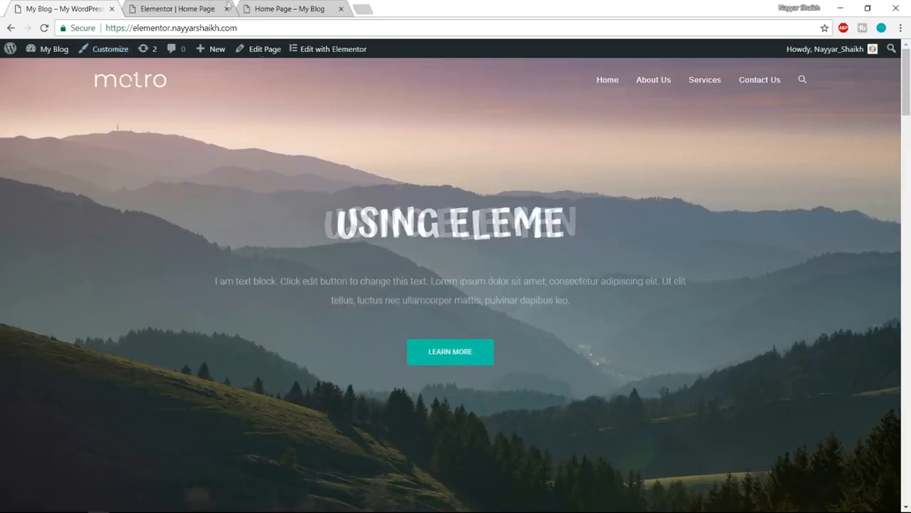
pyautogui.click(194, 6)
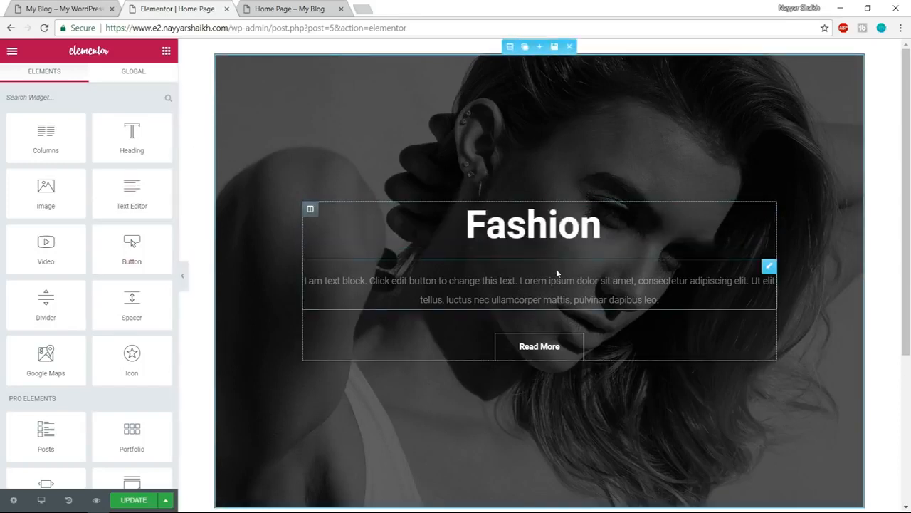
pyautogui.click(183, 282)
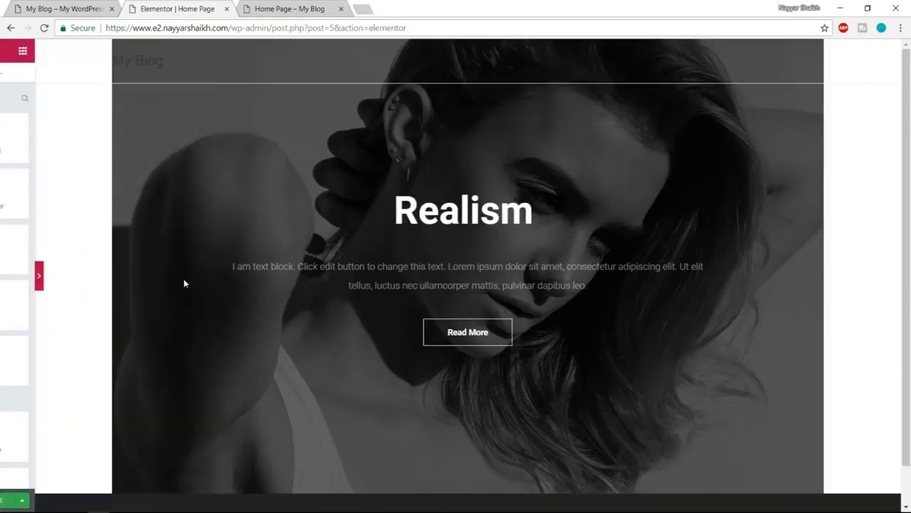
pyautogui.scroll(-1, 869, 437)
pyautogui.scroll(1, 873, 394)
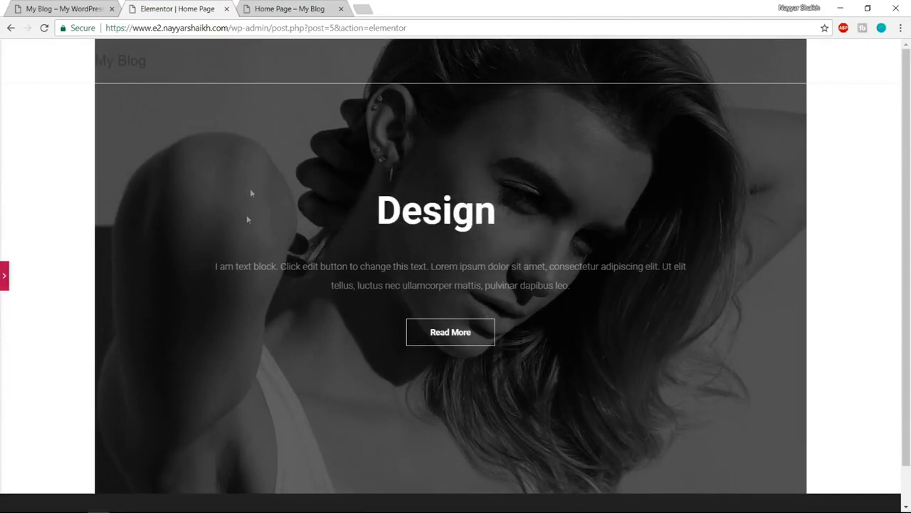
pyautogui.click(86, 7)
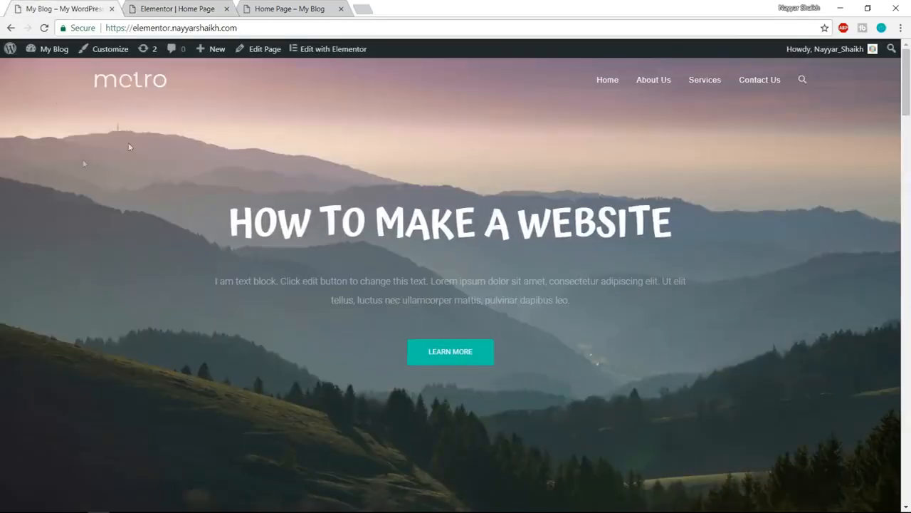
pyautogui.click(194, 7)
pyautogui.click(4, 278)
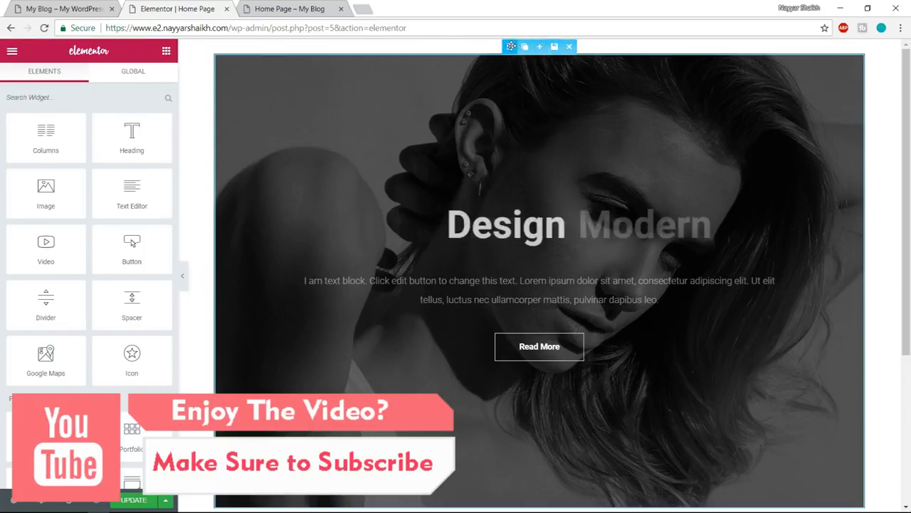
# - Enable Stretch Section for the hero section and preview it at full page width
pyautogui.click(511, 47)
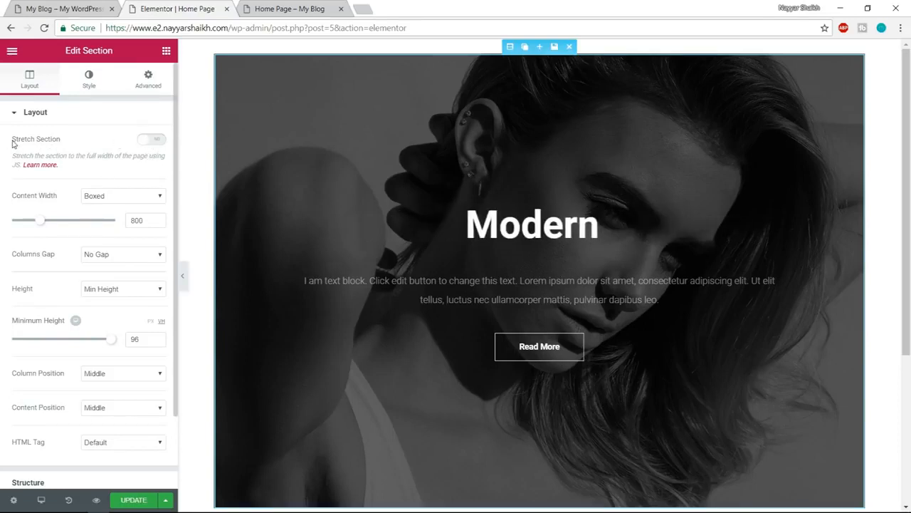
pyautogui.click(158, 139)
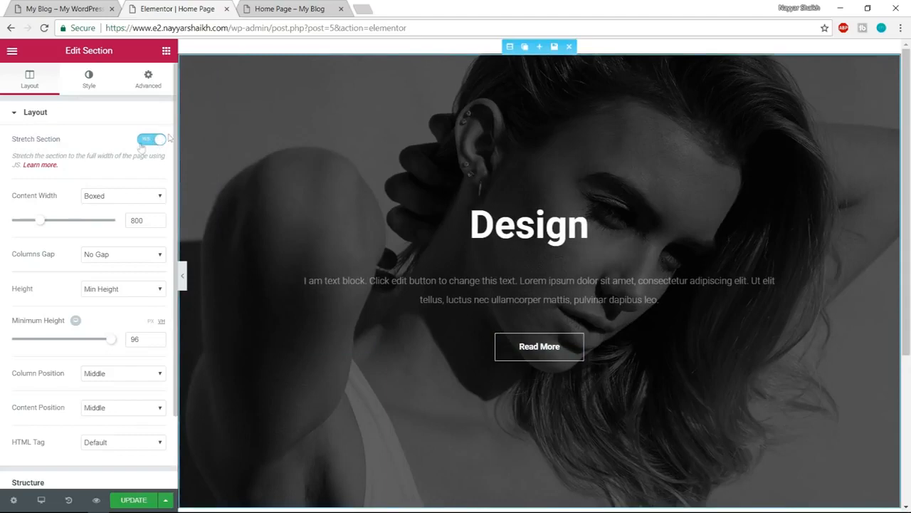
pyautogui.click(183, 276)
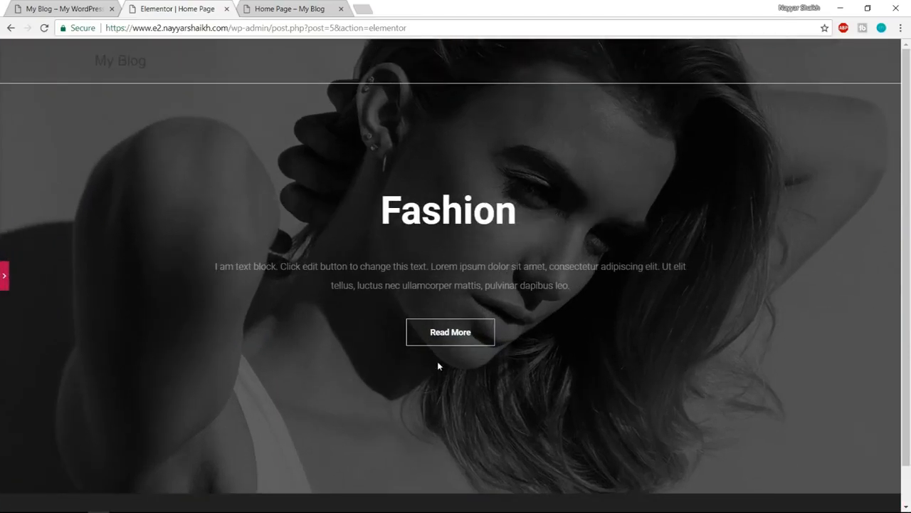
pyautogui.click(6, 284)
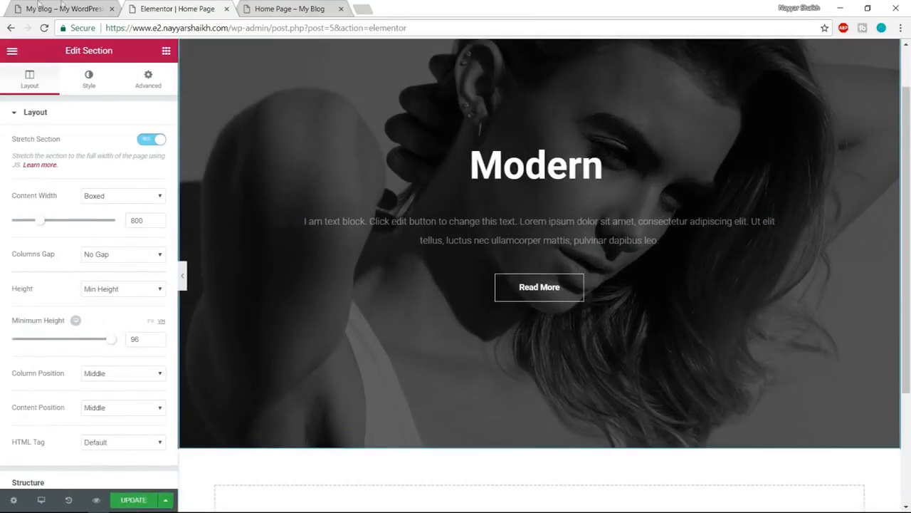
# - Check the demo site's services section and filter the template library's blocks by the Services category
pyautogui.click(39, 8)
pyautogui.scroll(-6, 588, 340)
pyautogui.scroll(-1, 588, 340)
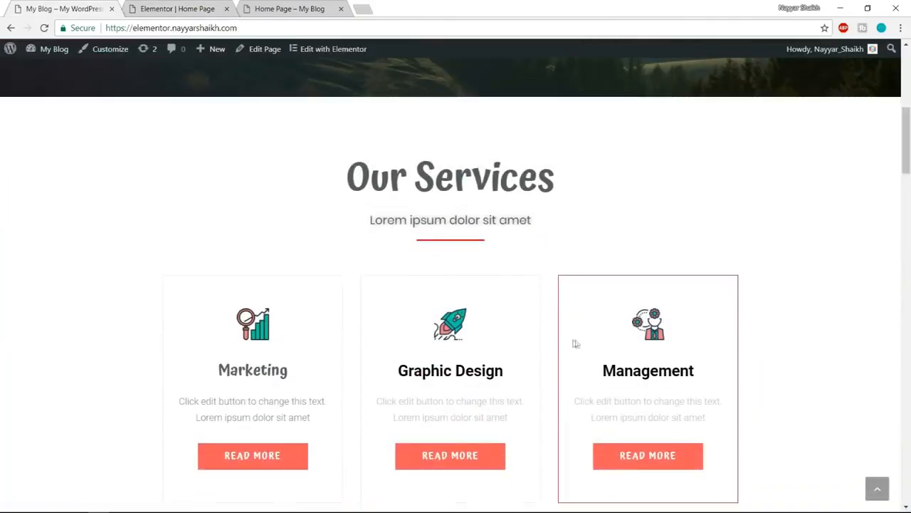
pyautogui.click(177, 8)
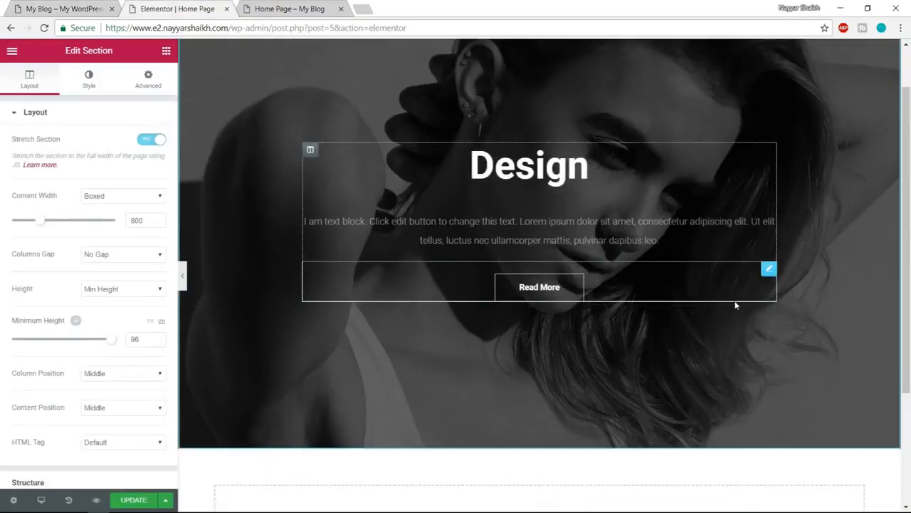
pyautogui.scroll(-3, 636, 449)
pyautogui.click(598, 360)
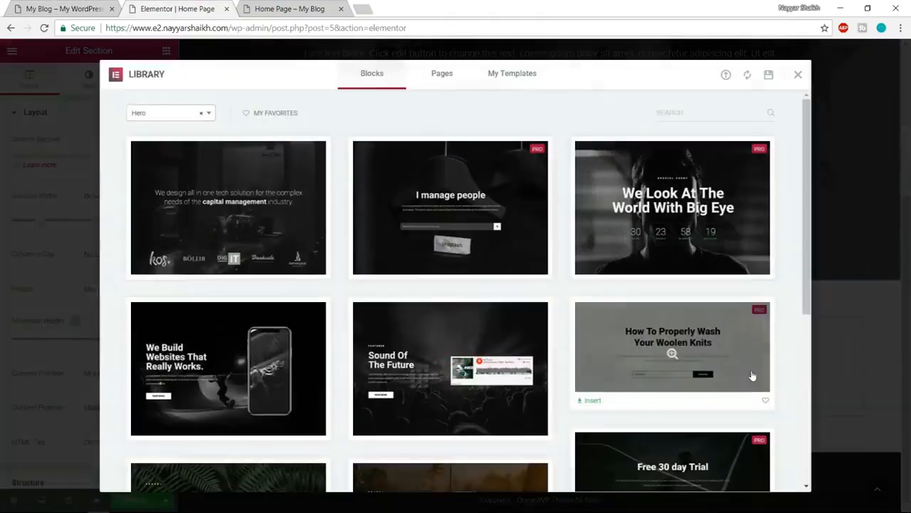
pyautogui.click(143, 115)
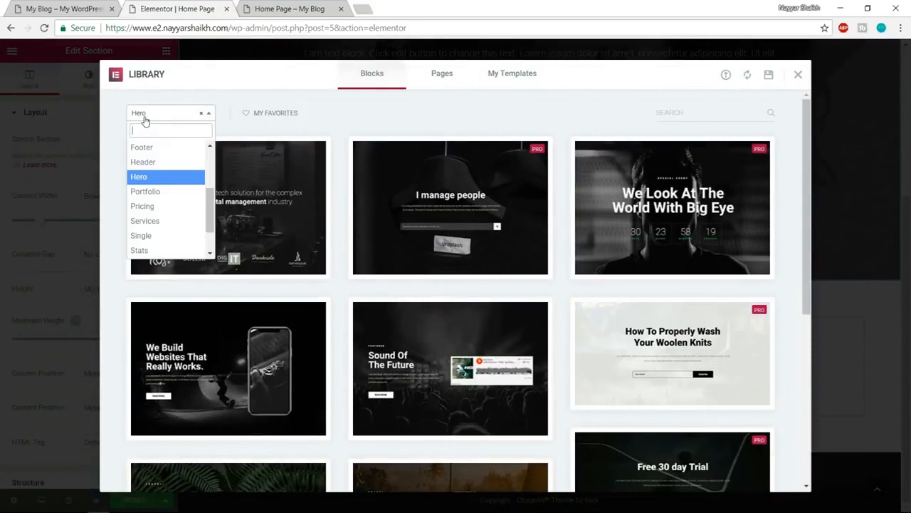
pyautogui.click(159, 223)
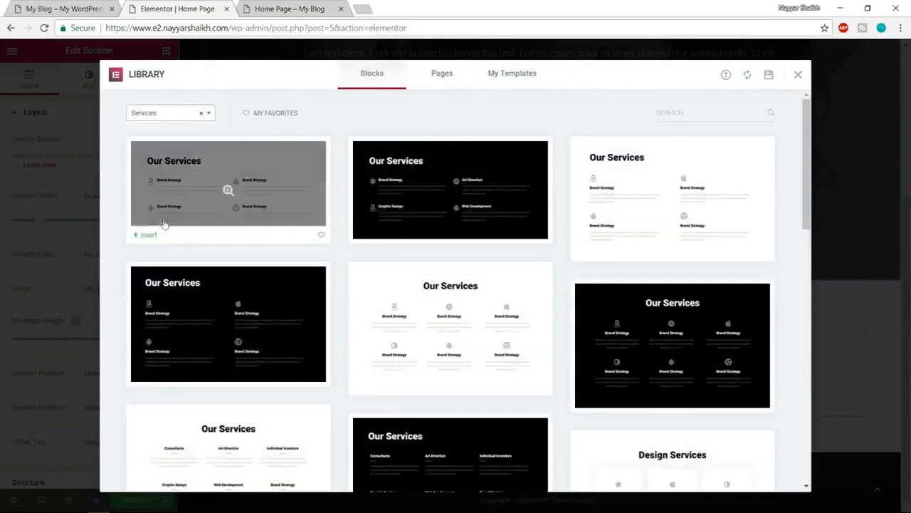
# - Compare the service blocks with the demo site and insert the three-column Image Services block with Marketing, Graphic Design and Management
pyautogui.scroll(-3, 722, 224)
pyautogui.scroll(-10, 724, 233)
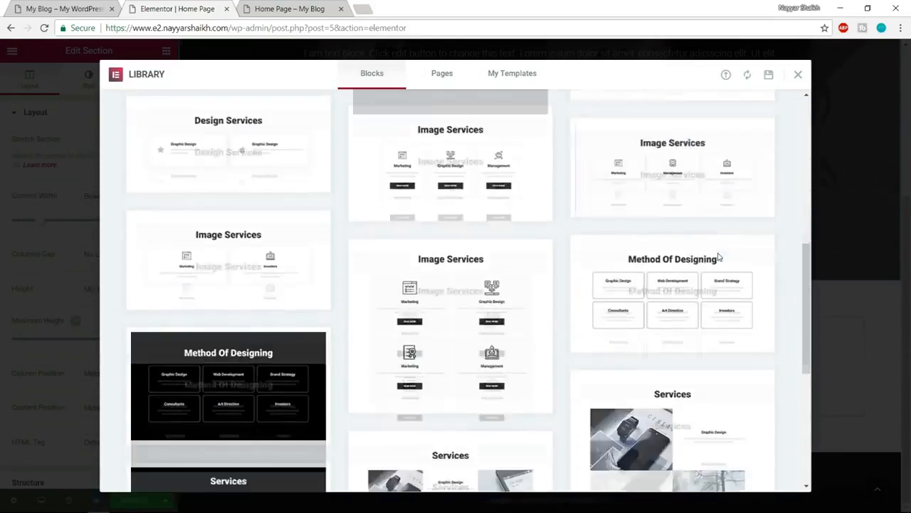
pyautogui.scroll(8, 651, 324)
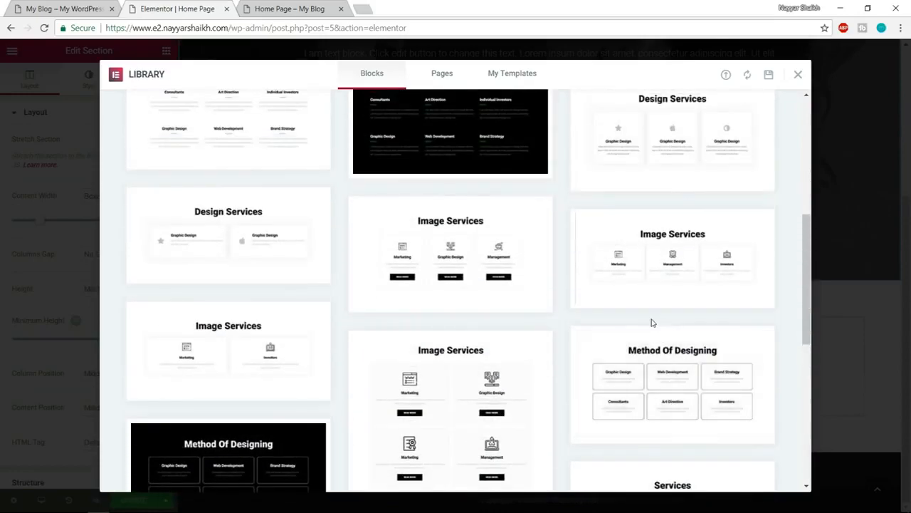
pyautogui.moveTo(477, 245)
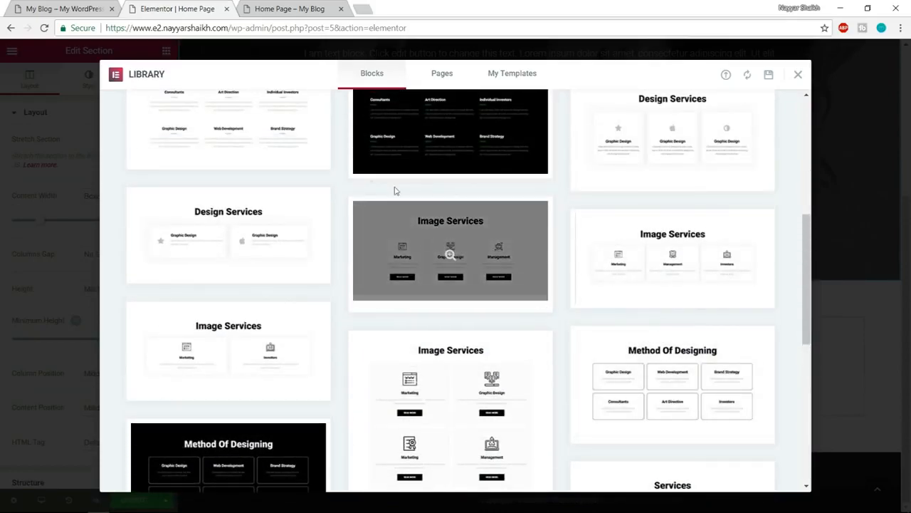
pyautogui.click(54, 8)
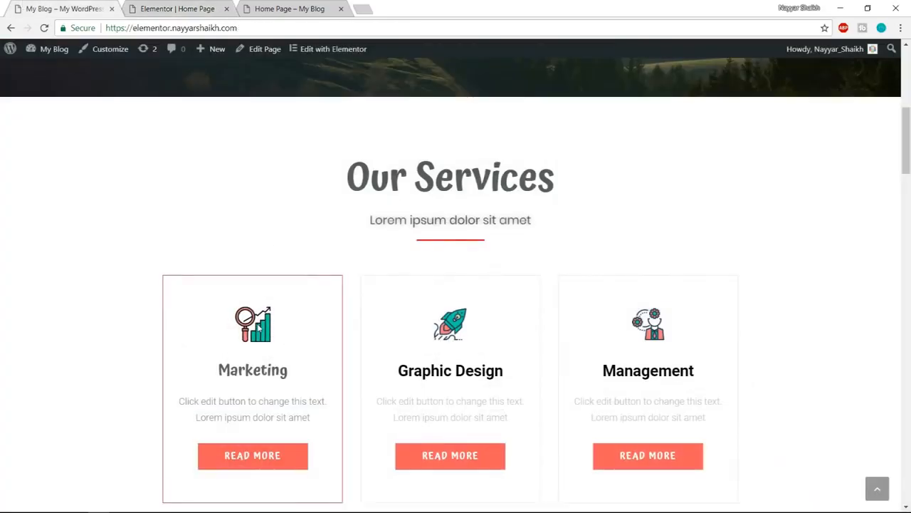
pyautogui.click(186, 7)
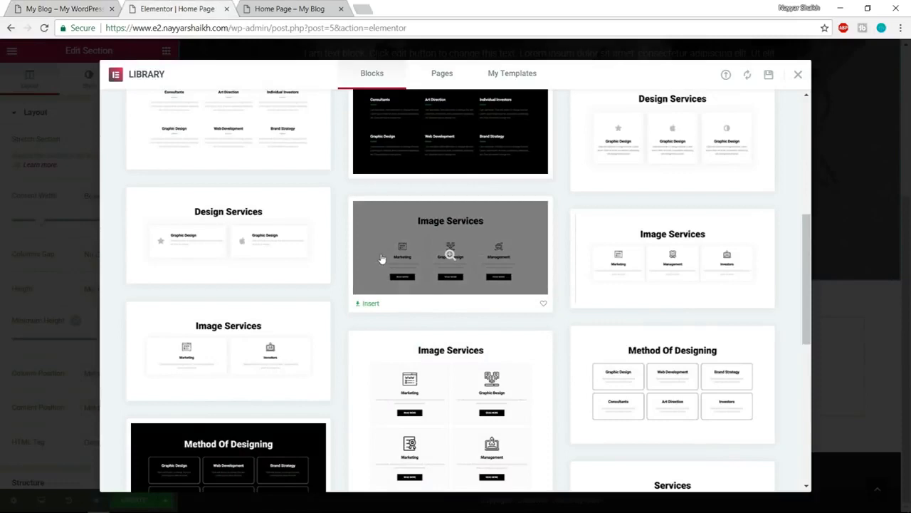
pyautogui.click(370, 304)
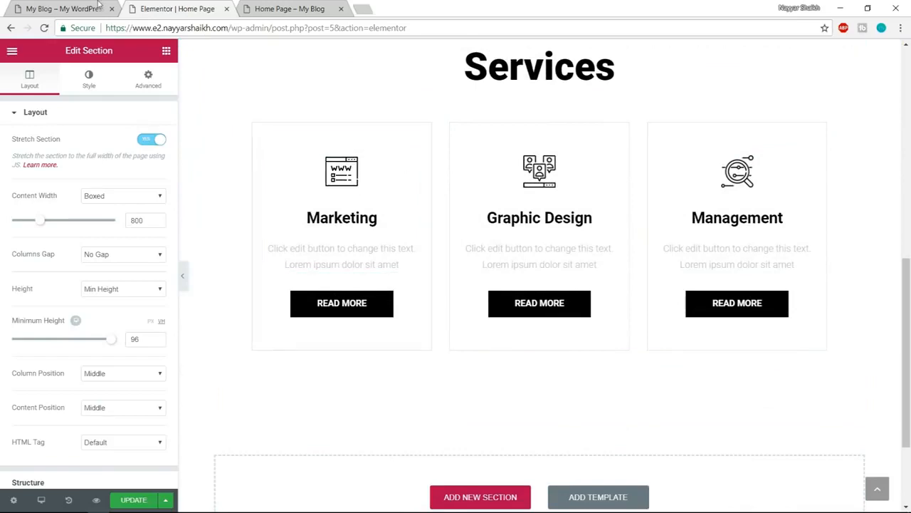
# - Compare the inserted services section with the demo site and enable Stretch Section for it
pyautogui.click(59, 6)
pyautogui.scroll(-2, 306, 294)
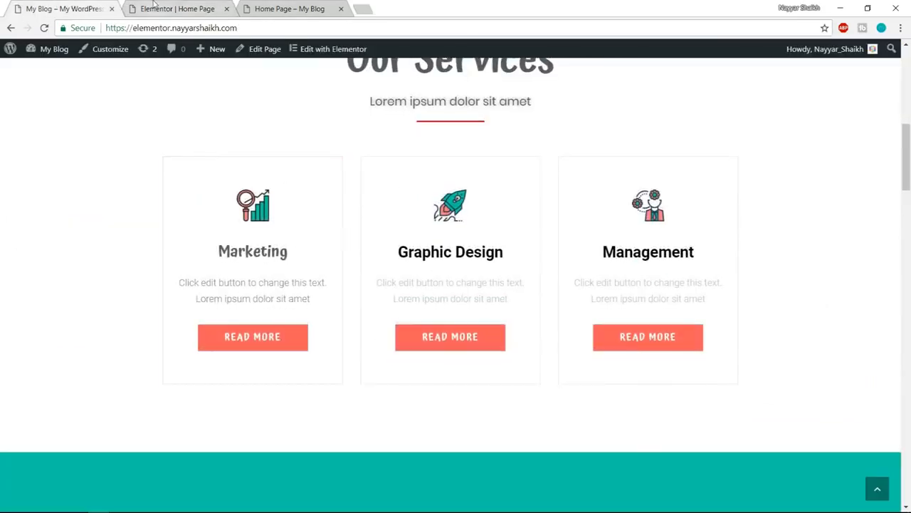
pyautogui.click(153, 5)
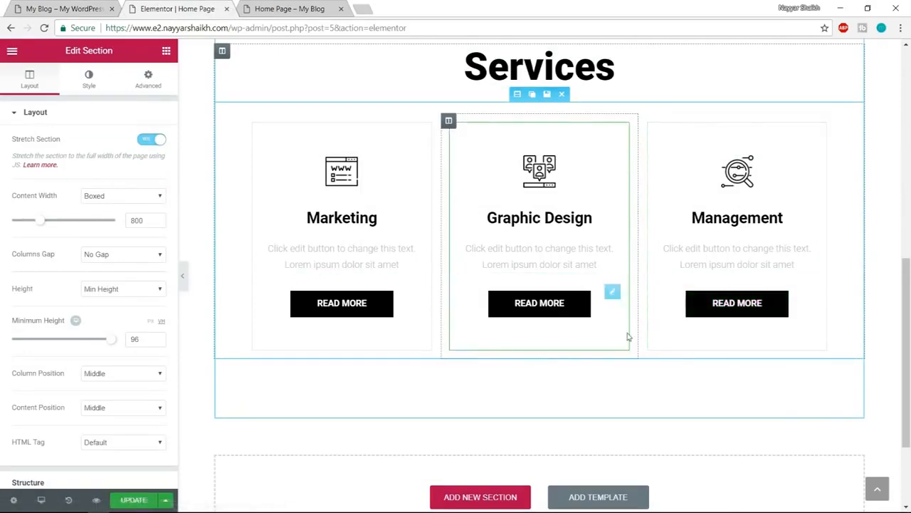
pyautogui.scroll(1, 629, 336)
pyautogui.scroll(1, 629, 336)
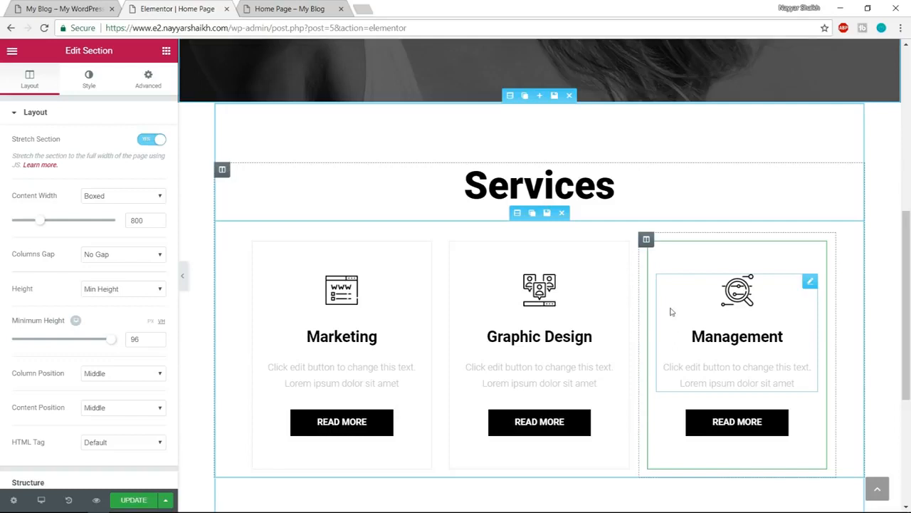
pyautogui.click(510, 95)
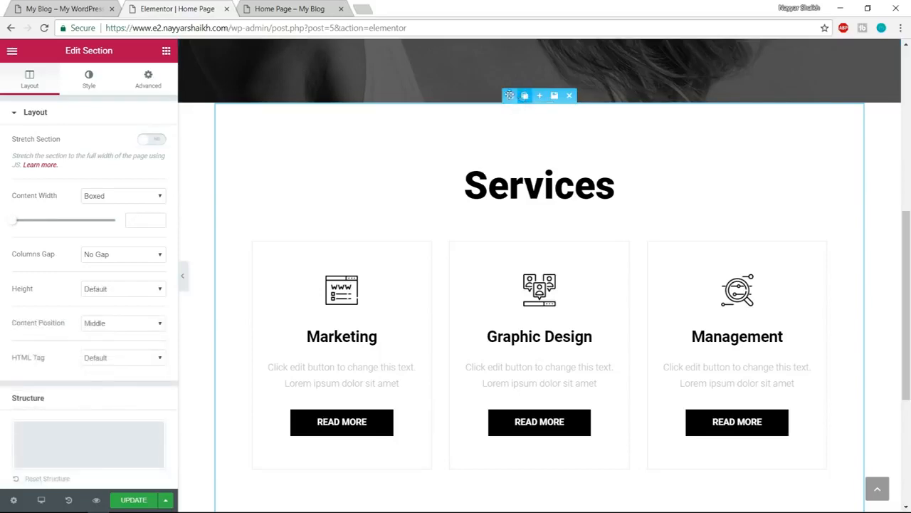
pyautogui.click(153, 139)
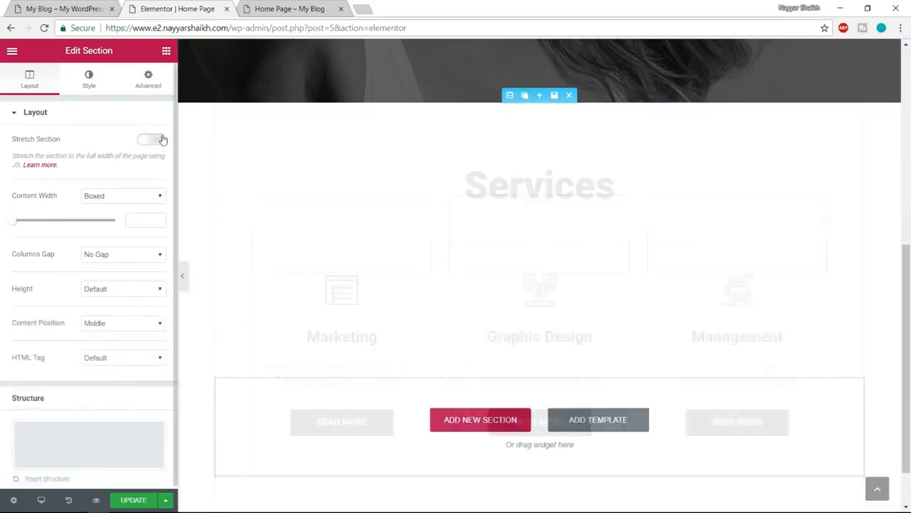
# - Check the demo site's statistics section, filter the library's blocks by Stats and insert the Alternate Numbers block below the services section
pyautogui.click(55, 8)
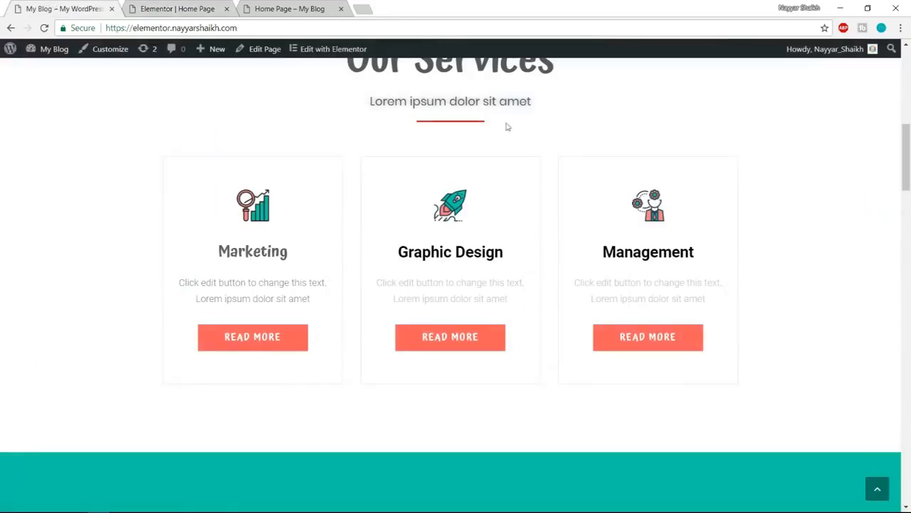
pyautogui.scroll(-5, 605, 232)
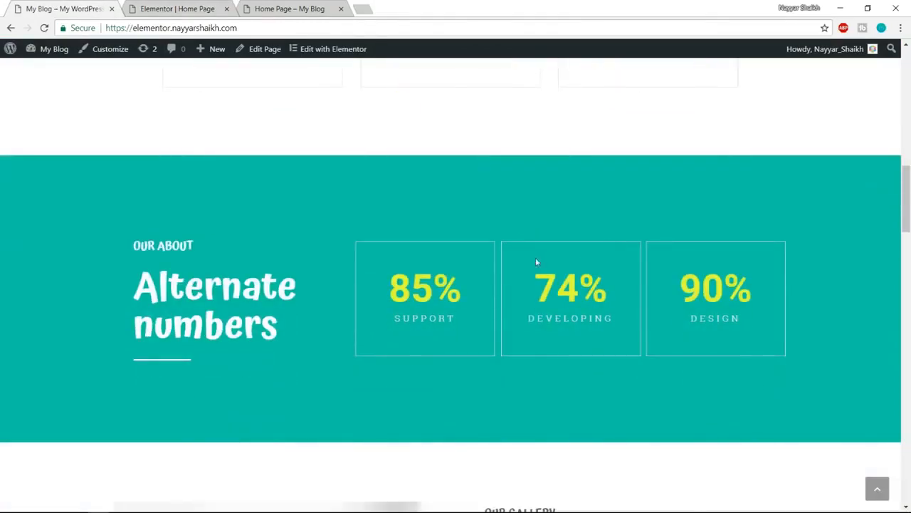
pyautogui.click(171, 9)
pyautogui.scroll(-3, 570, 245)
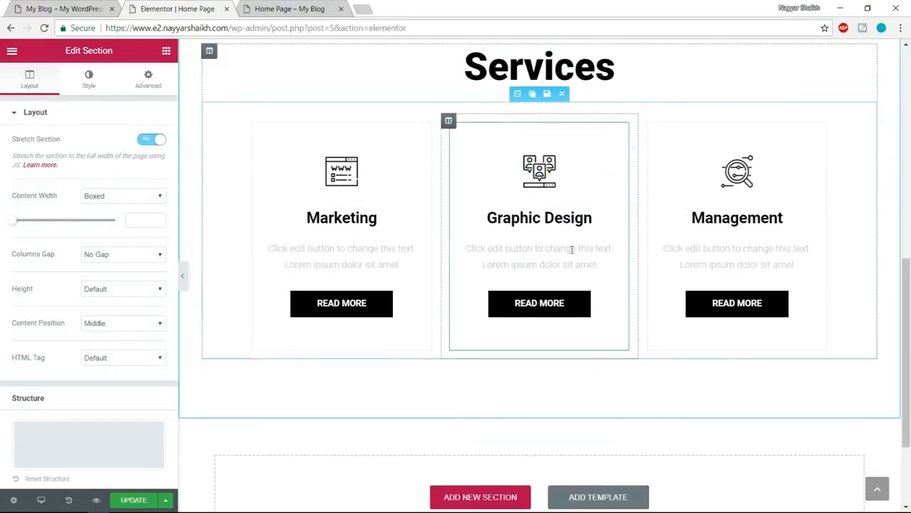
pyautogui.click(598, 378)
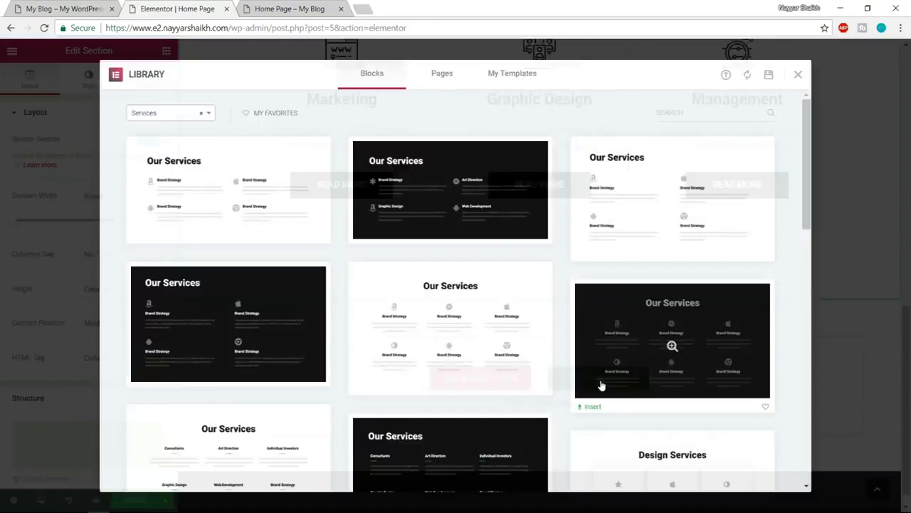
pyautogui.click(156, 116)
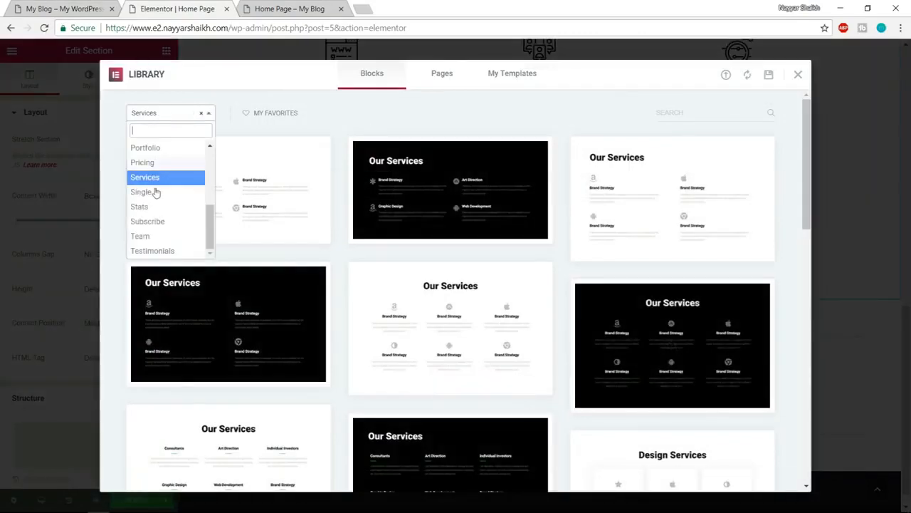
pyautogui.click(171, 206)
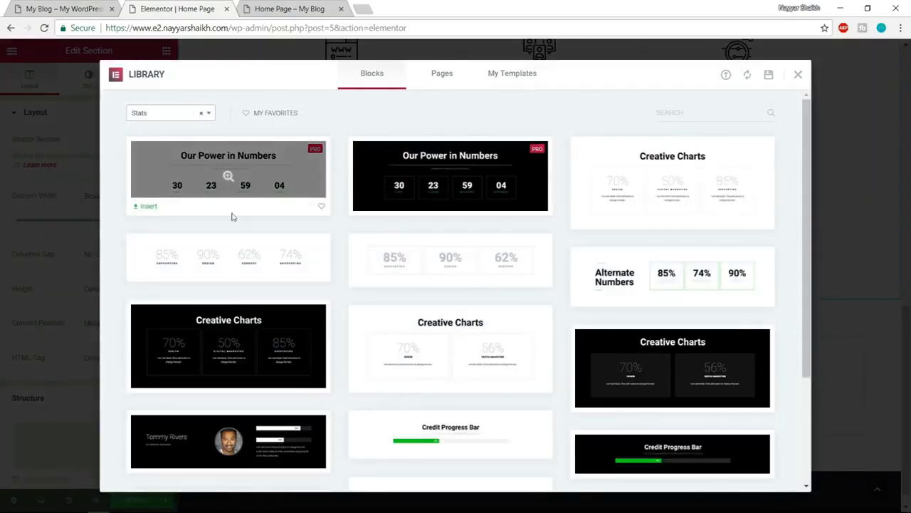
pyautogui.scroll(-1, 729, 214)
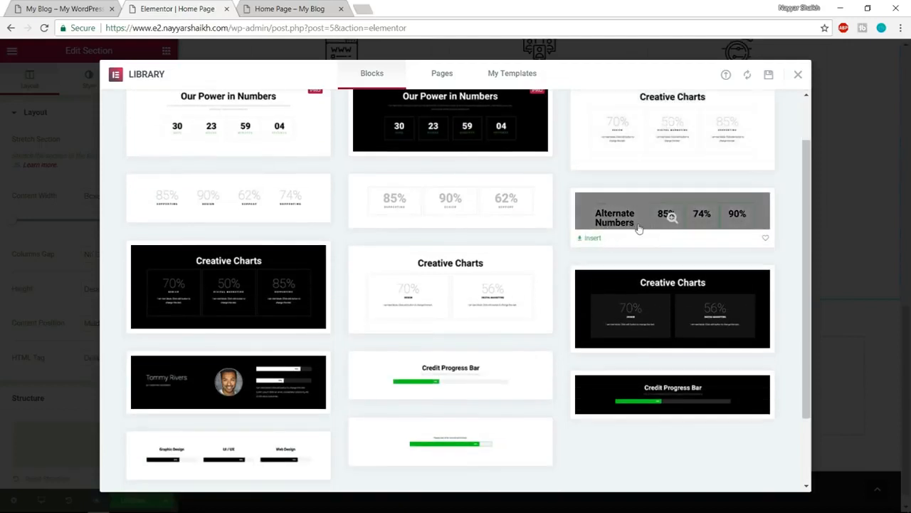
pyautogui.click(594, 239)
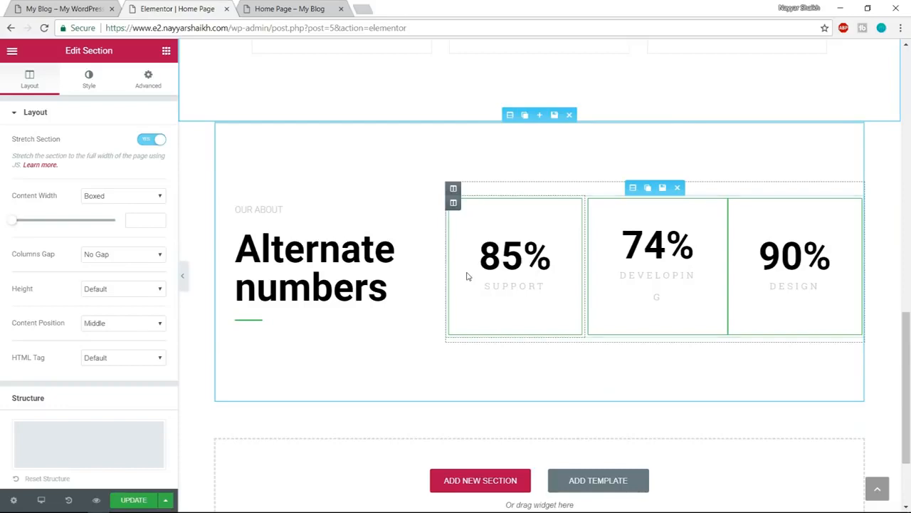
# - Enable Stretch Section for the Alternate numbers section and check the section that follows it on the demo site
pyautogui.click(510, 116)
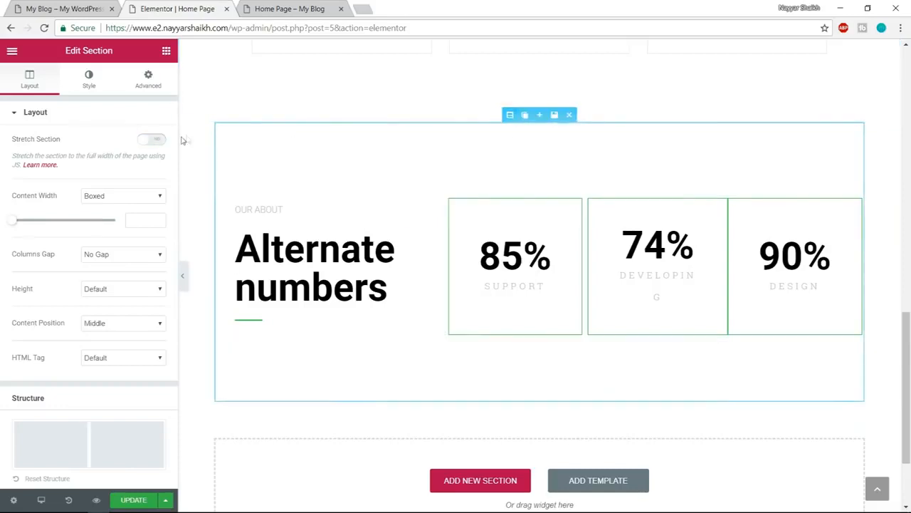
pyautogui.click(156, 142)
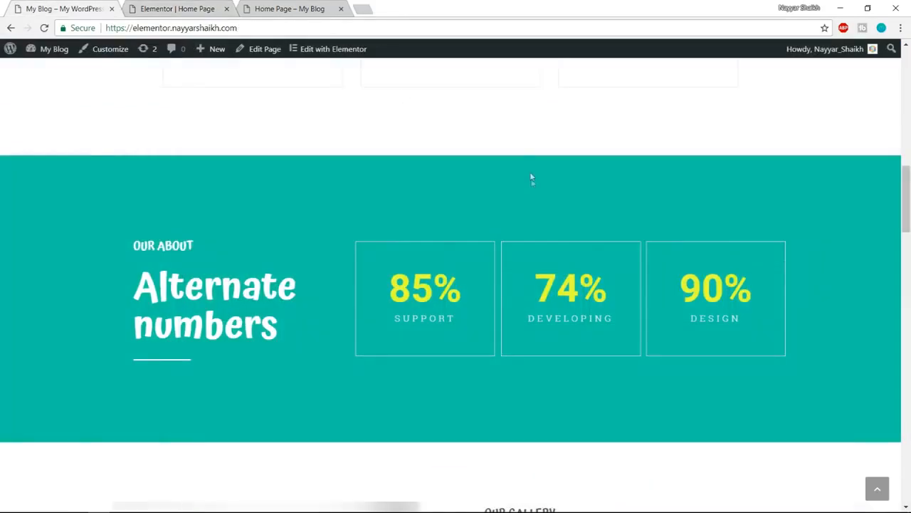
pyautogui.scroll(-3, 536, 204)
pyautogui.scroll(-2, 535, 204)
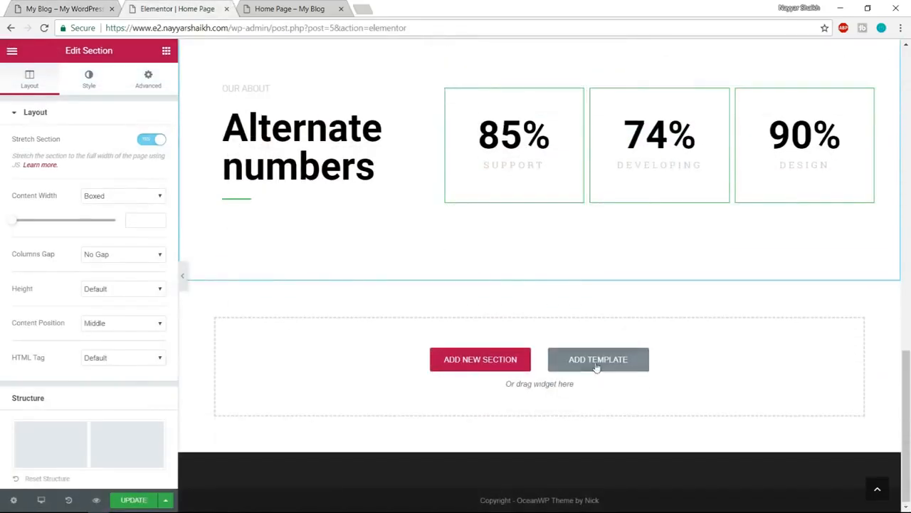
# - Filter the library's blocks by the Features category and insert the Features to start block below the Alternate numbers section
pyautogui.click(596, 359)
pyautogui.click(161, 117)
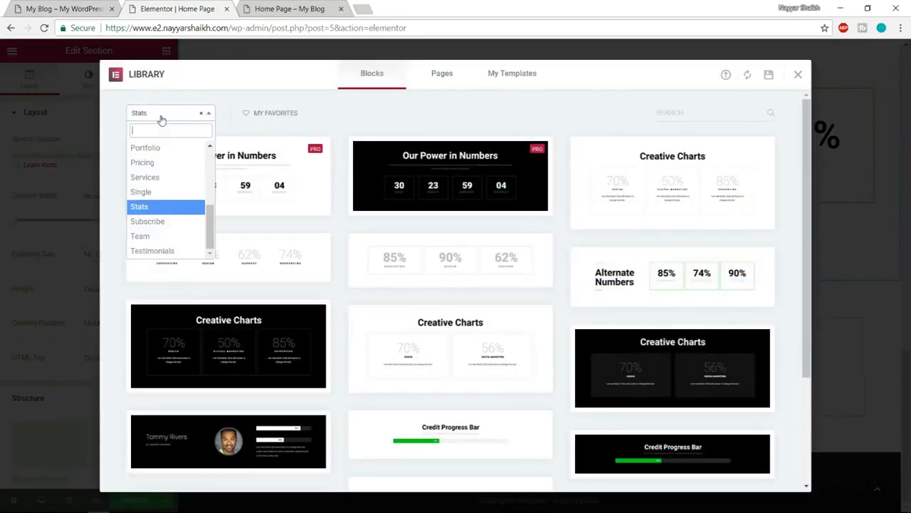
pyautogui.scroll(5, 165, 230)
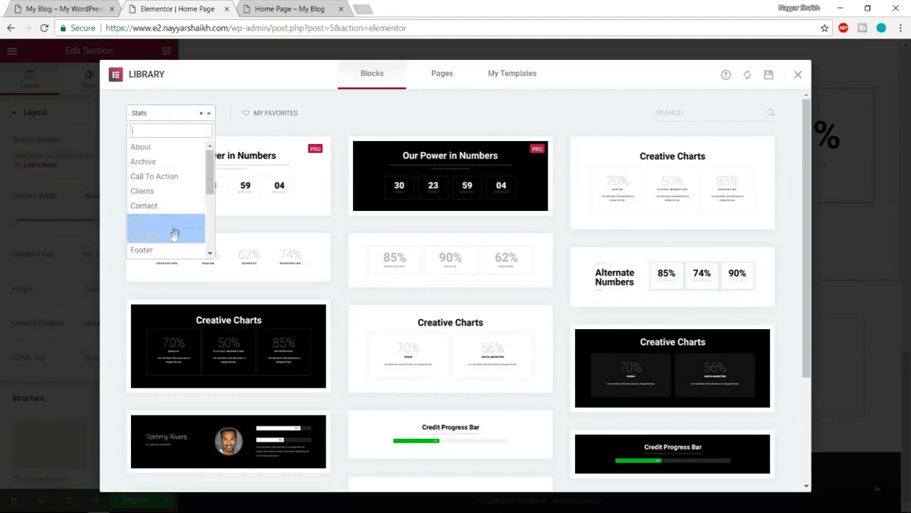
pyautogui.click(165, 236)
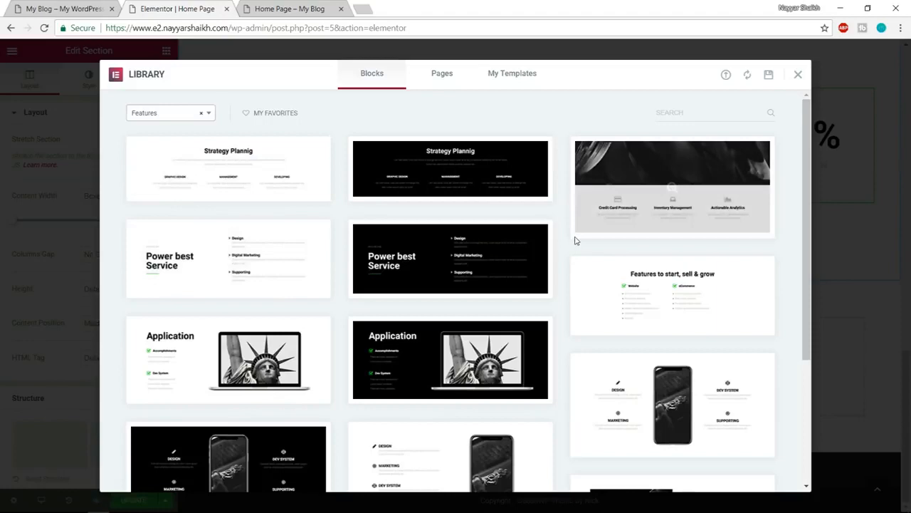
pyautogui.scroll(-4, 576, 240)
pyautogui.scroll(1, 215, 239)
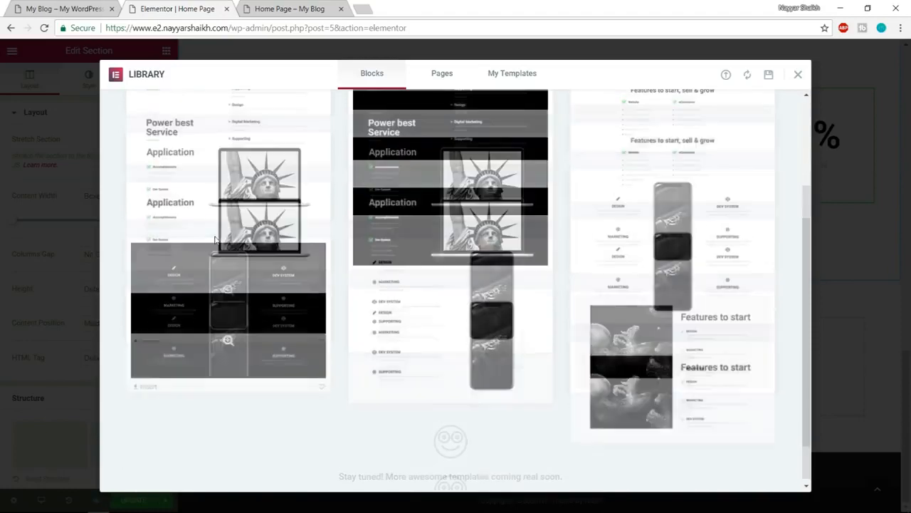
pyautogui.scroll(3, 216, 239)
pyautogui.scroll(-4, 209, 236)
pyautogui.moveTo(581, 301)
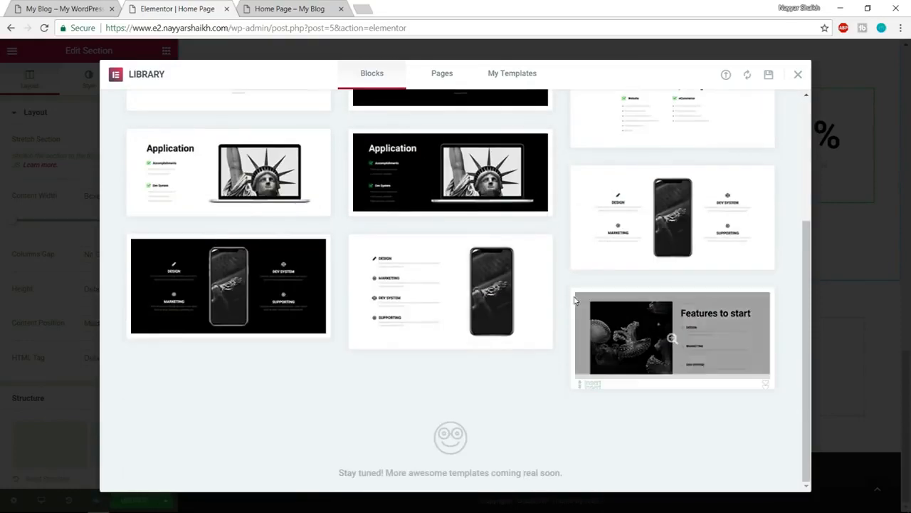
pyautogui.click(591, 379)
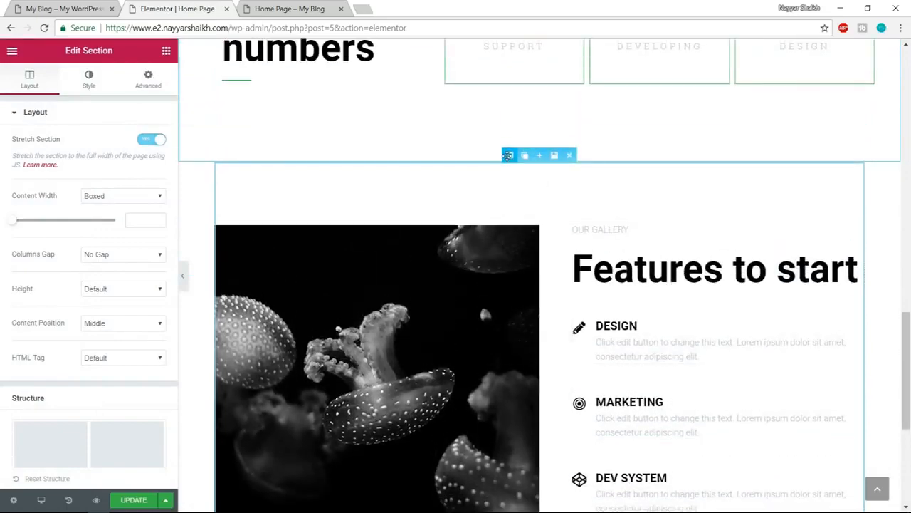
# - Enable Stretch Section for the Features to start section and look over the stacked sections of the page
pyautogui.click(152, 139)
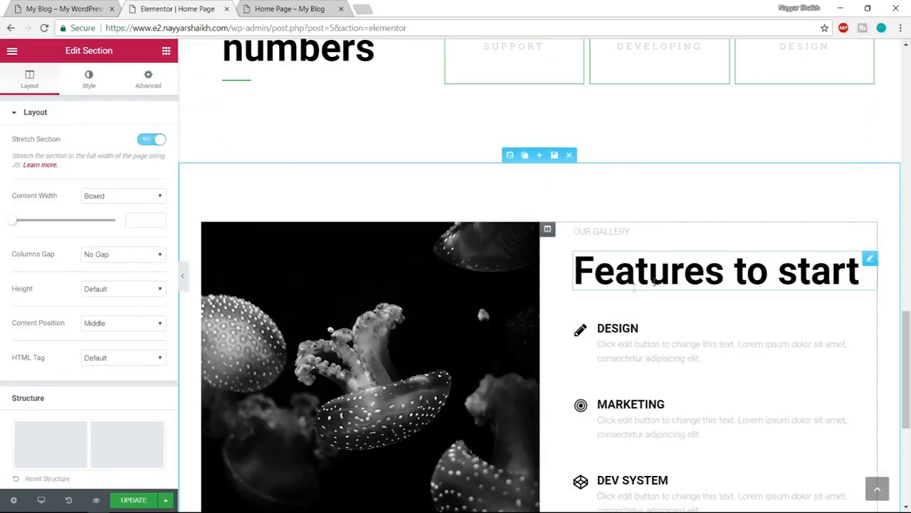
pyautogui.scroll(-2, 753, 294)
pyautogui.scroll(8, 753, 301)
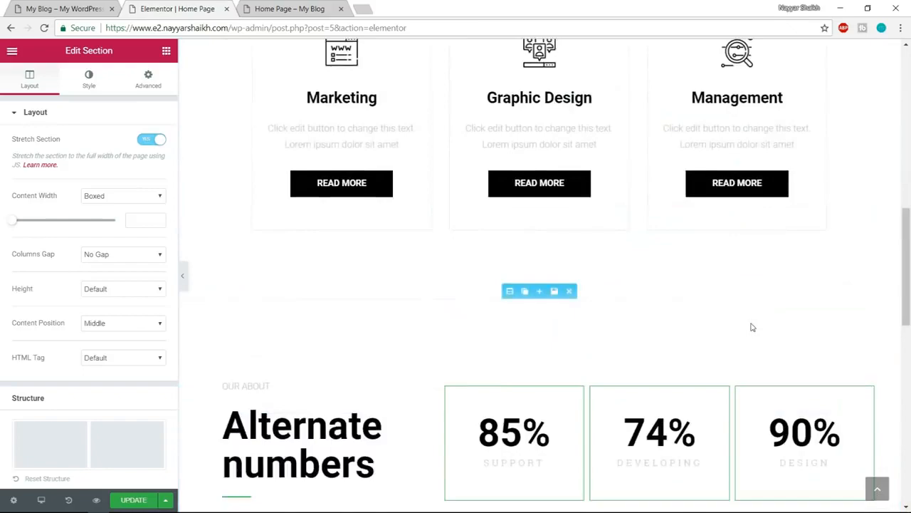
# - Look over the sections built so far and check the section that follows the features section on the demo site
pyautogui.scroll(4, 751, 324)
pyautogui.scroll(-5, 751, 324)
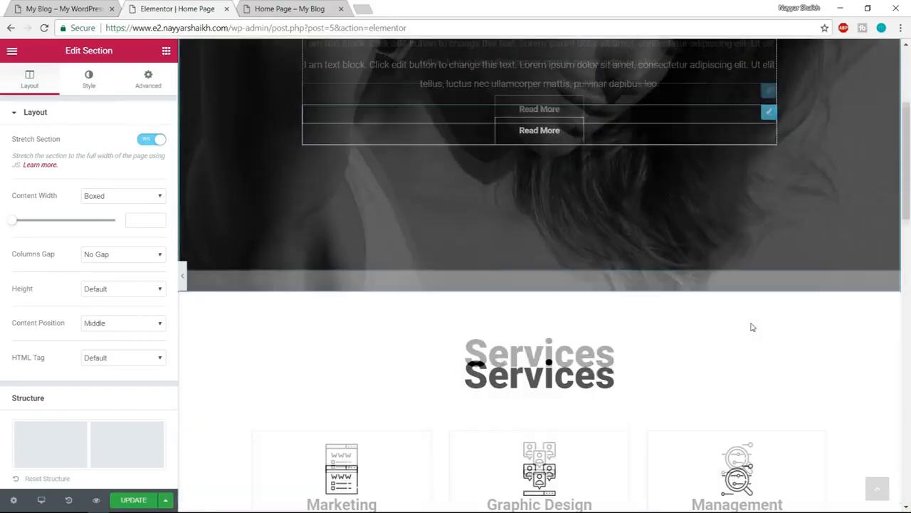
pyautogui.scroll(-10, 751, 326)
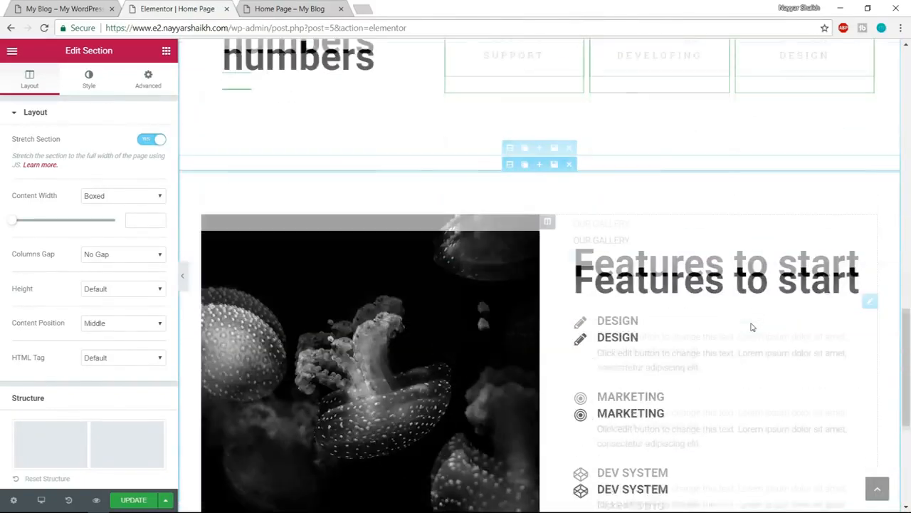
pyautogui.scroll(-5, 753, 326)
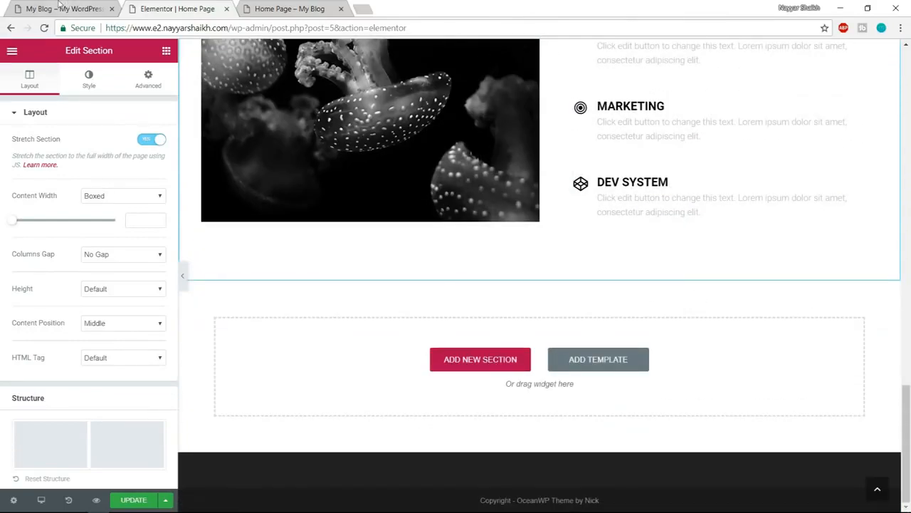
pyautogui.click(60, 8)
pyautogui.scroll(-7, 583, 249)
pyautogui.scroll(2, 581, 287)
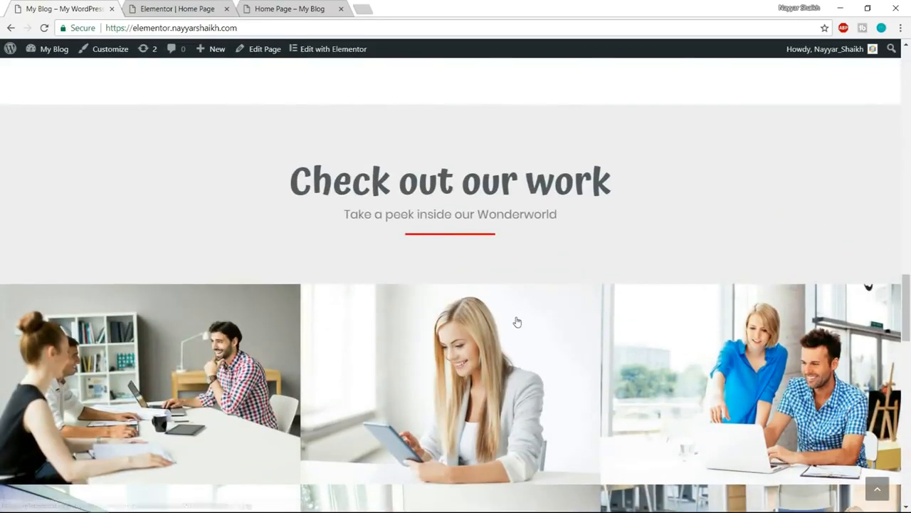
pyautogui.click(179, 4)
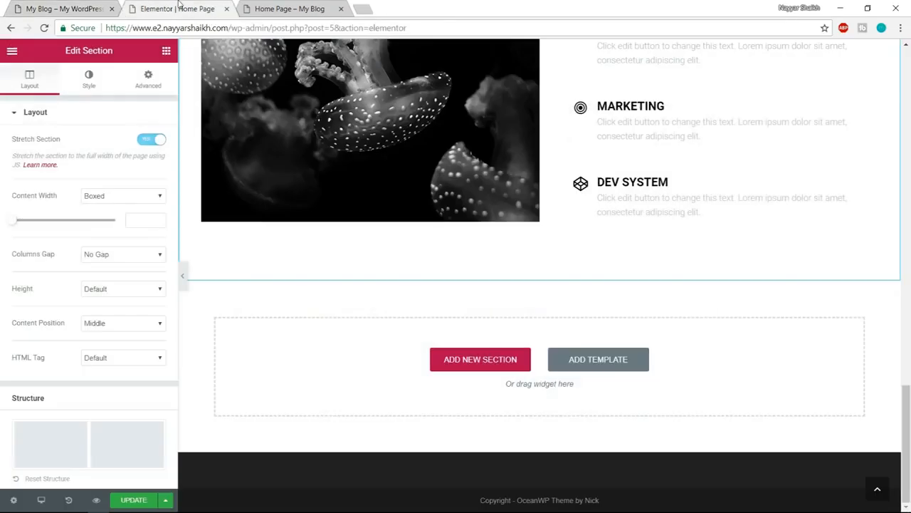
# - Filter the library's blocks by Portfolio and insert the light Check Out Our Work block with six images below the features section
pyautogui.click(597, 359)
pyautogui.click(174, 112)
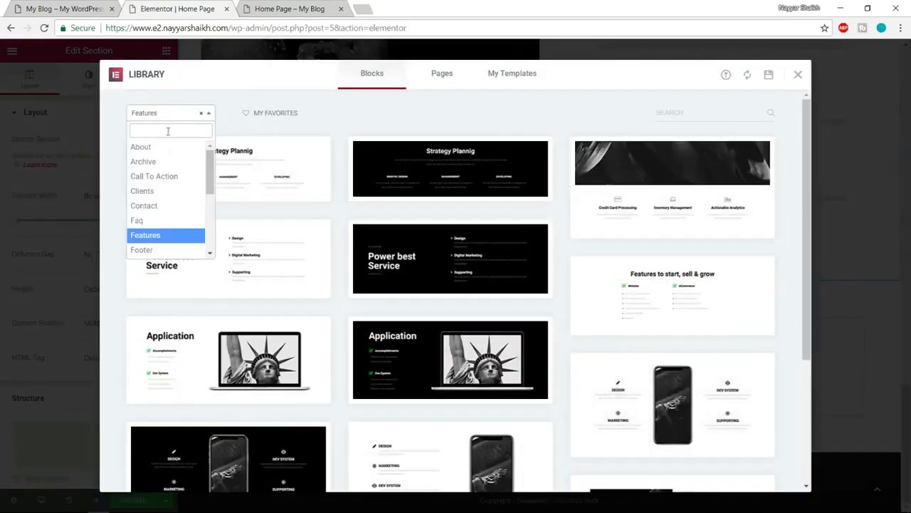
pyautogui.scroll(-3, 176, 205)
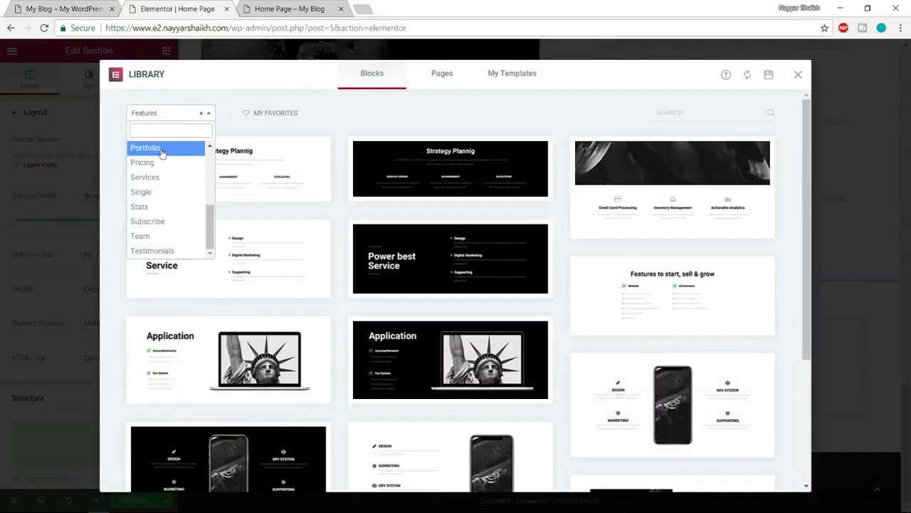
pyautogui.click(162, 153)
pyautogui.scroll(-4, 659, 196)
pyautogui.scroll(-3, 659, 196)
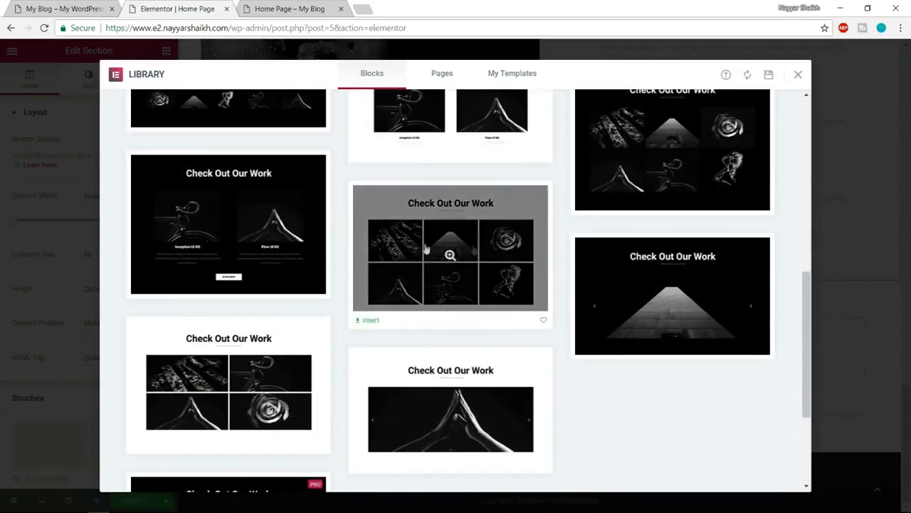
pyautogui.click(371, 322)
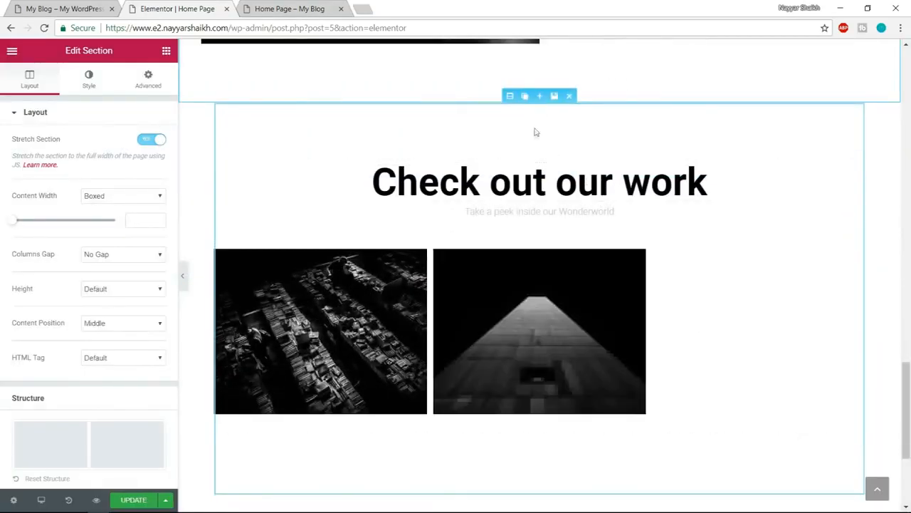
# - Enable Stretch Section for the Check out our work section and compare its image grid with the demo site's gallery
pyautogui.click(510, 95)
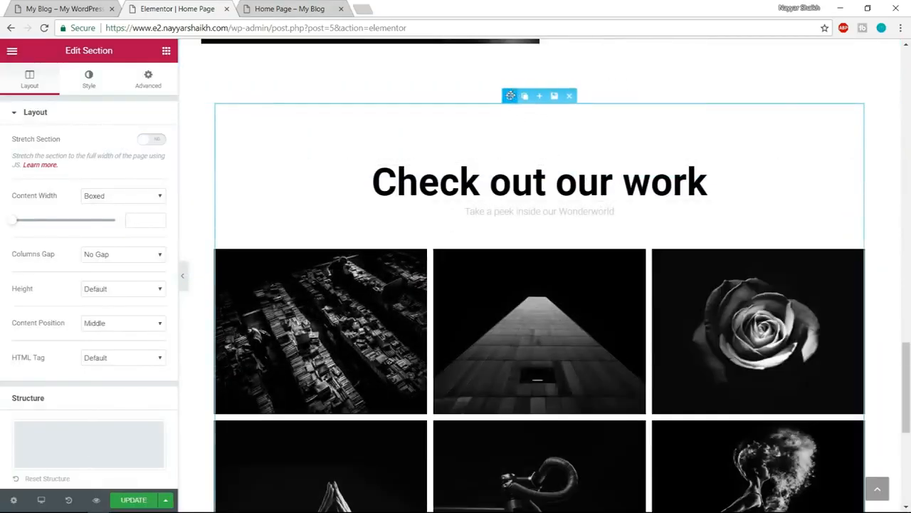
pyautogui.click(158, 139)
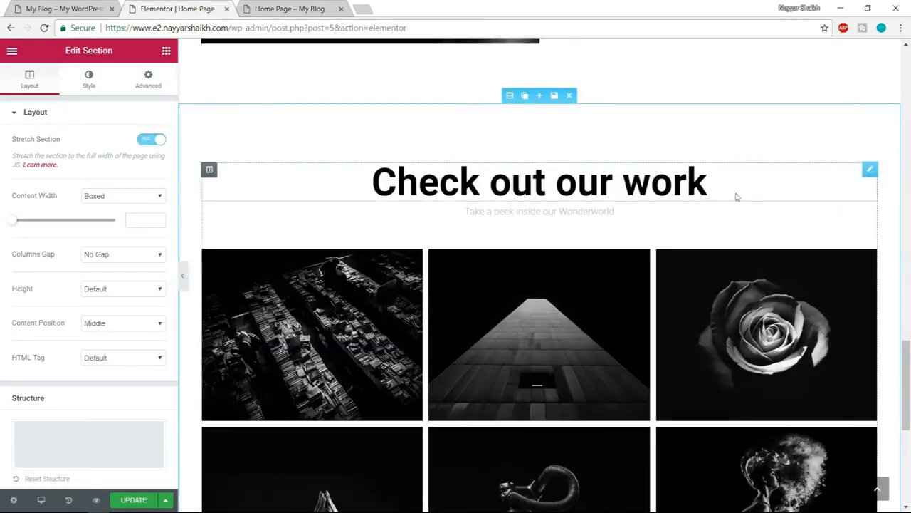
pyautogui.scroll(-2, 758, 233)
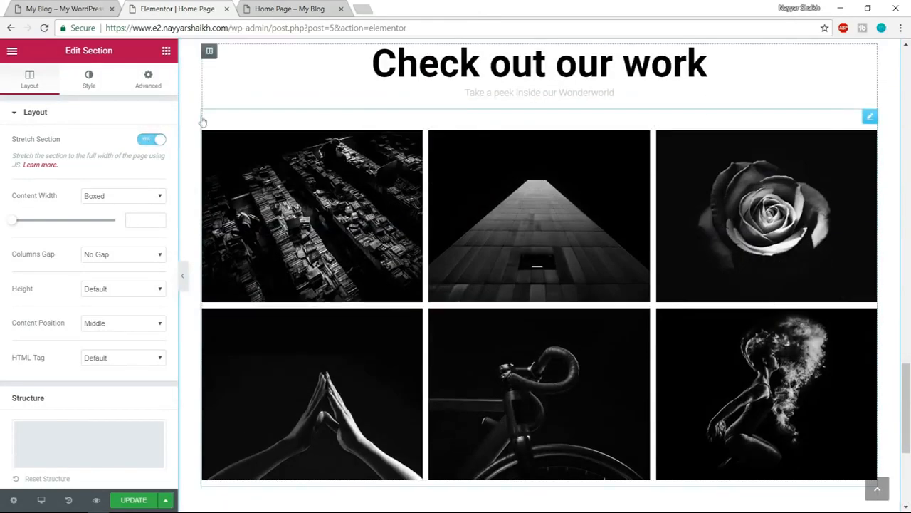
pyautogui.click(60, 7)
pyautogui.scroll(-4, 424, 382)
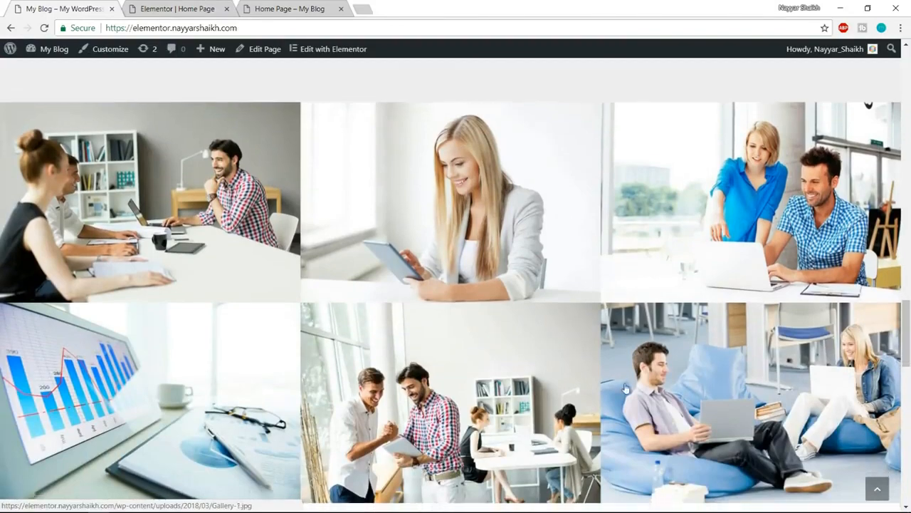
pyautogui.scroll(-1, 137, 269)
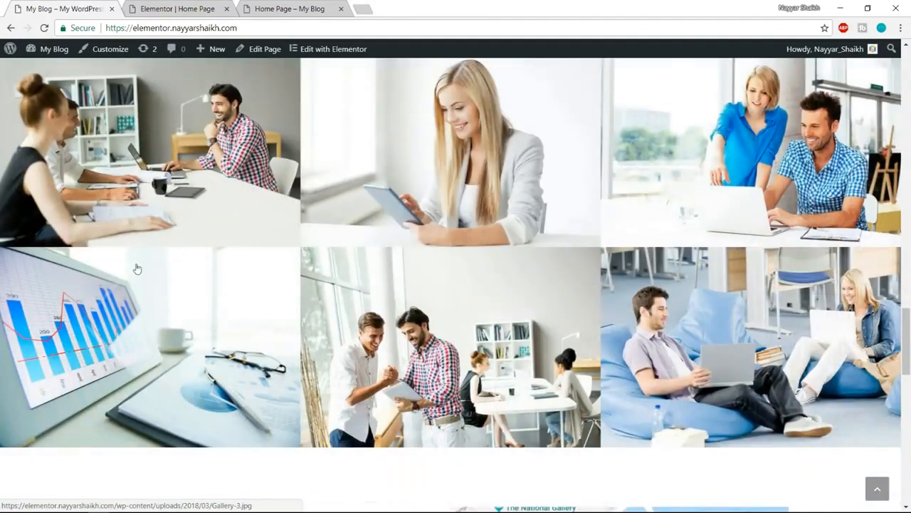
pyautogui.click(196, 6)
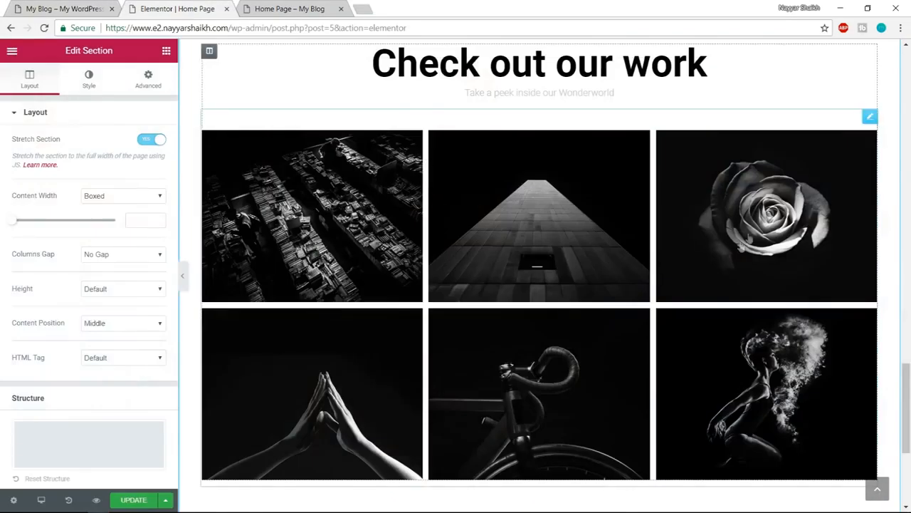
pyautogui.scroll(2, 739, 305)
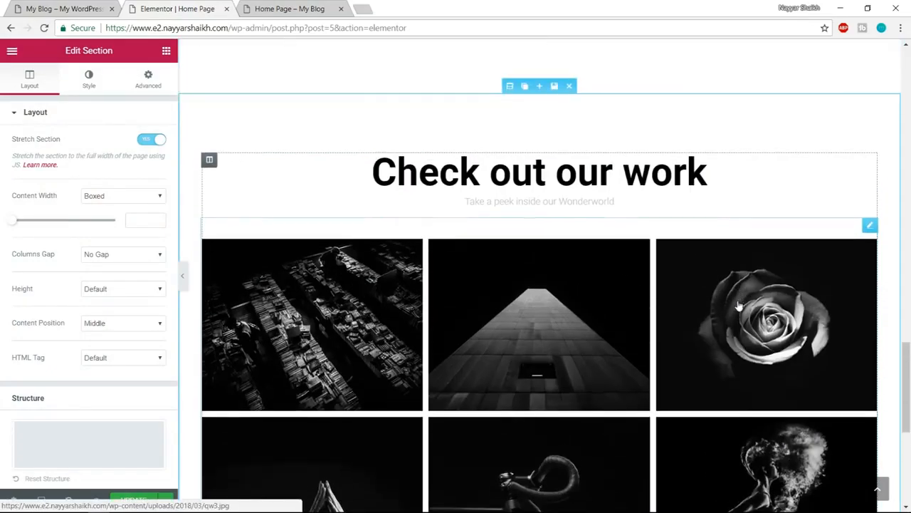
pyautogui.scroll(-2, 739, 306)
# - Check the section that follows the gallery on the demo site
pyautogui.click(57, 8)
pyautogui.scroll(-1, 629, 232)
pyautogui.scroll(-4, 629, 231)
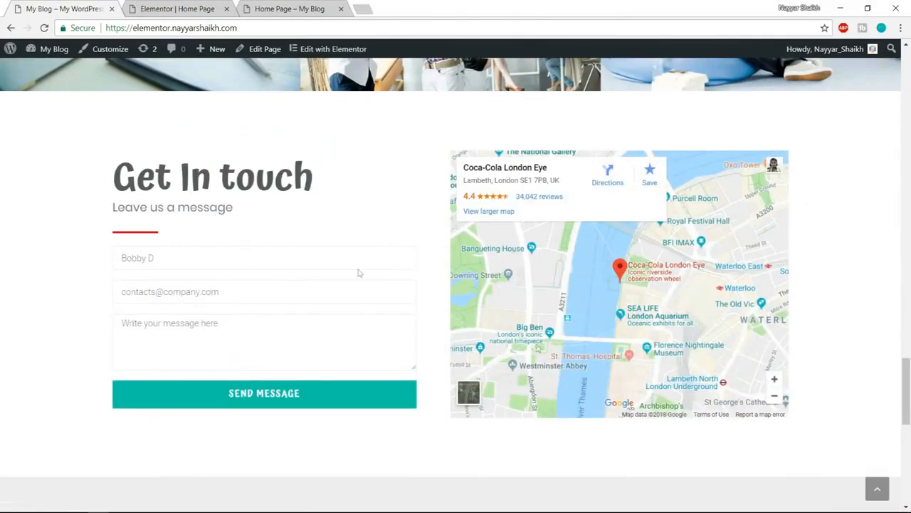
pyautogui.click(201, 5)
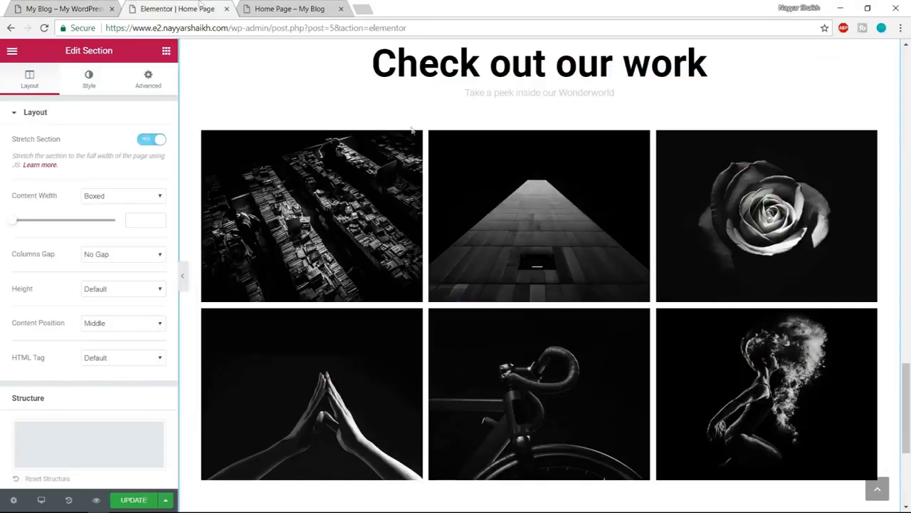
# - Filter the library's blocks by Contact, compare with the demo site, and insert the light Get In Touch block with form and map below the gallery
pyautogui.scroll(-5, 612, 370)
pyautogui.click(627, 371)
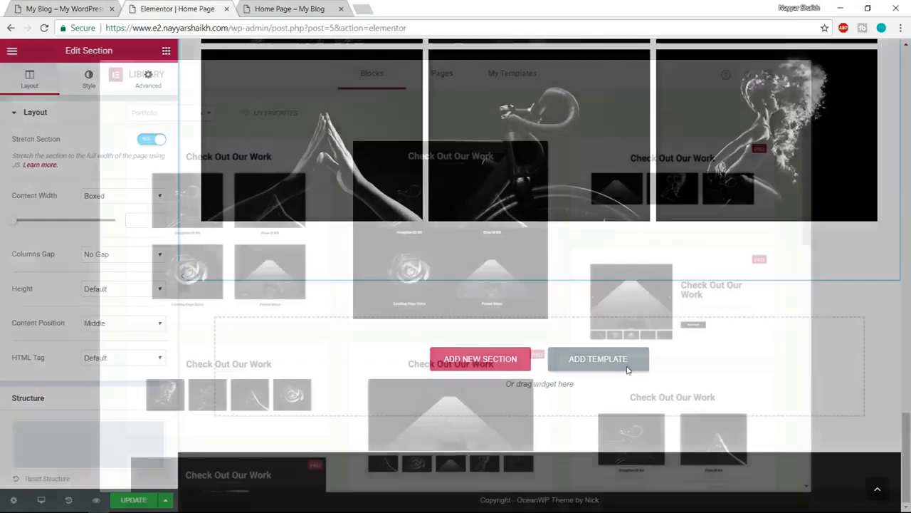
pyautogui.click(162, 114)
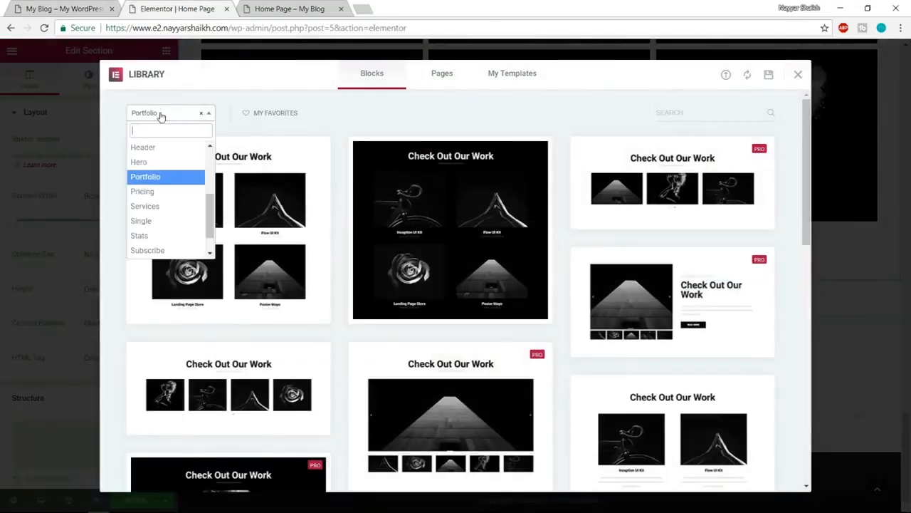
pyautogui.scroll(3, 174, 206)
pyautogui.click(172, 205)
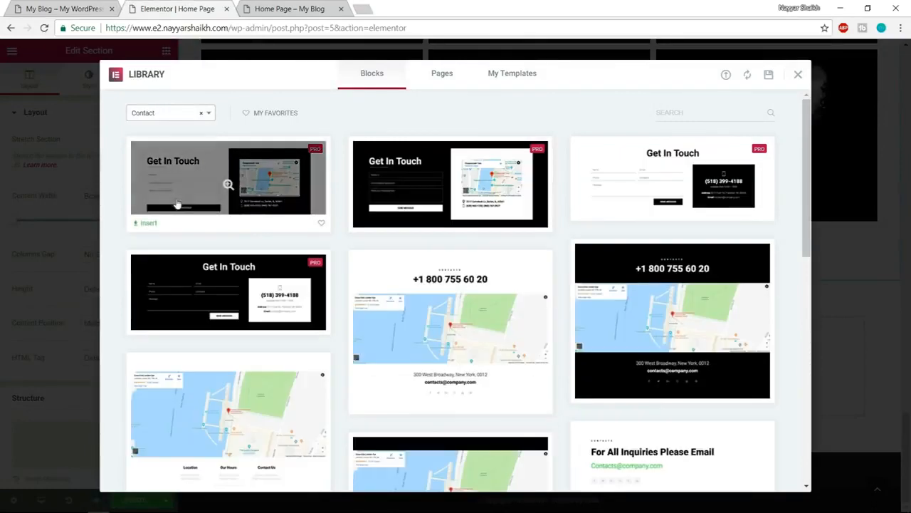
pyautogui.click(40, 5)
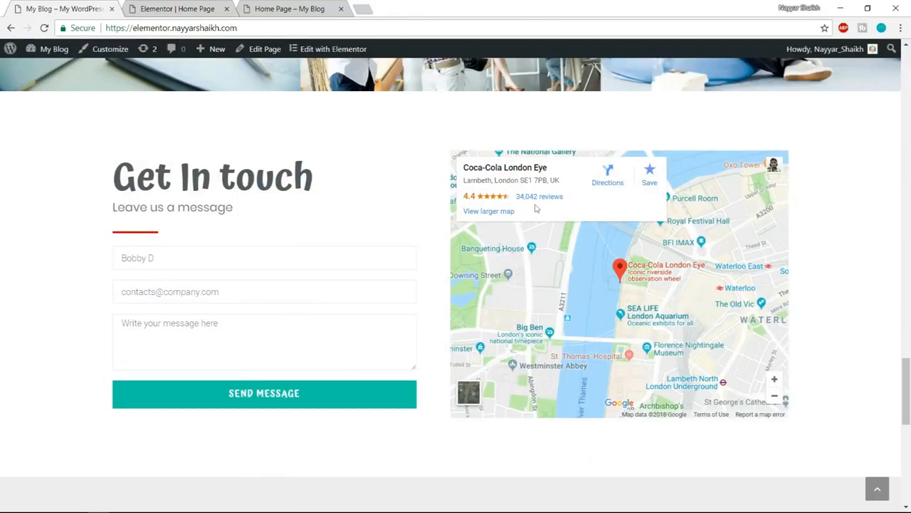
pyautogui.click(171, 7)
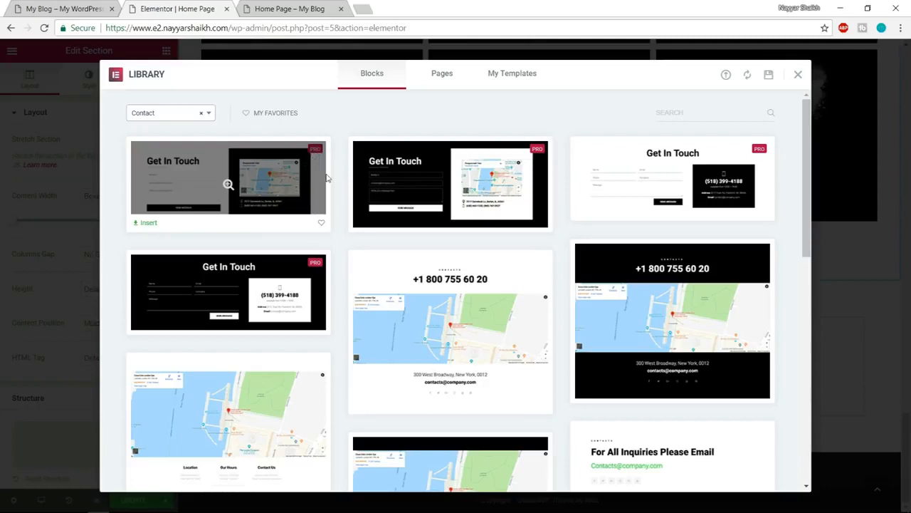
pyautogui.click(146, 223)
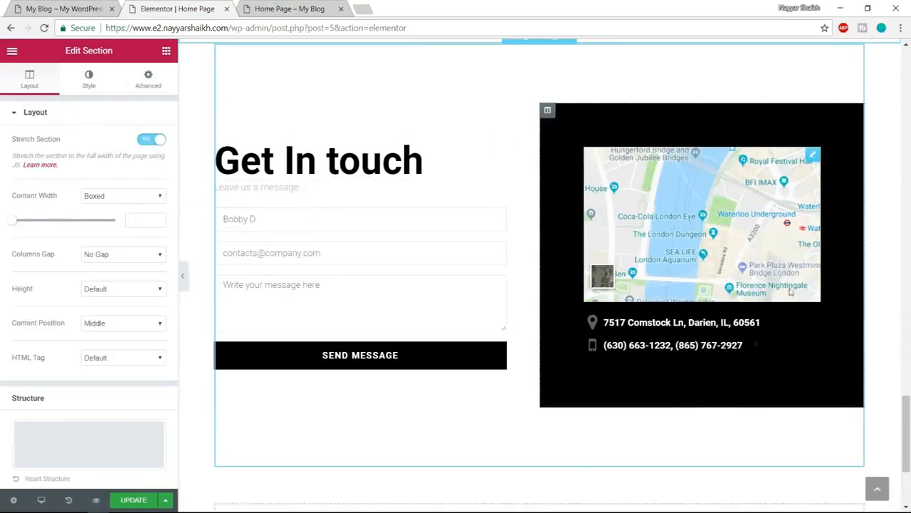
# - Enable Stretch Section for the Get In touch section and check the section that follows it on the demo site
pyautogui.scroll(2, 641, 271)
pyautogui.click(509, 155)
pyautogui.click(145, 138)
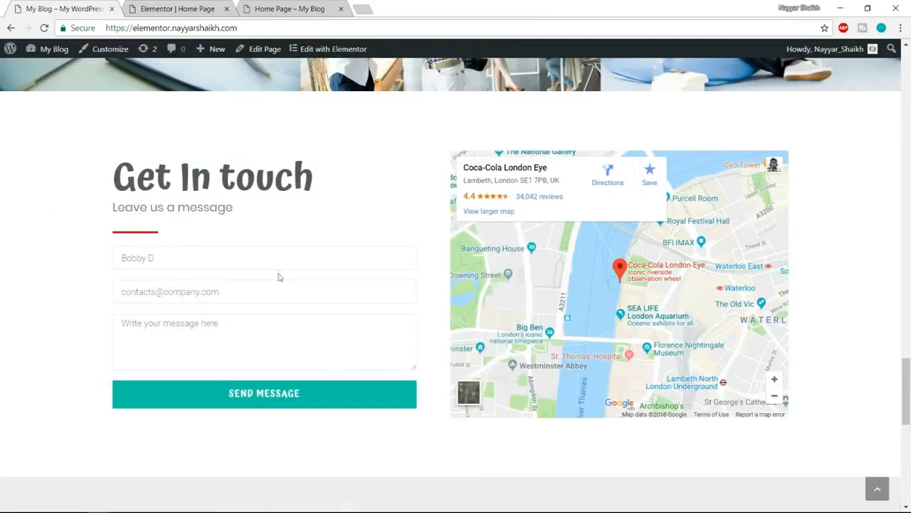
pyautogui.scroll(-5, 285, 292)
pyautogui.scroll(2, 244, 106)
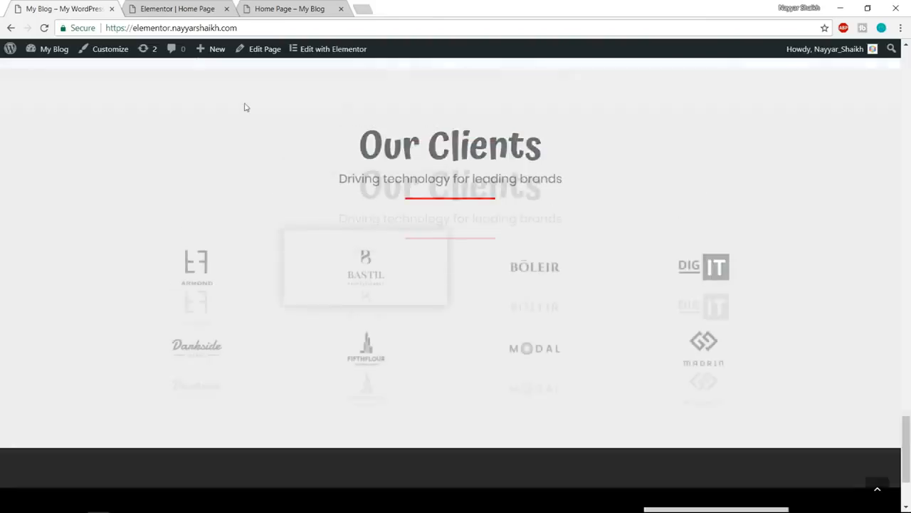
pyautogui.click(175, 9)
# - Filter the library's blocks by Clients and insert the light Our Clients block with two rows of four logos below the contact section
pyautogui.scroll(-3, 523, 252)
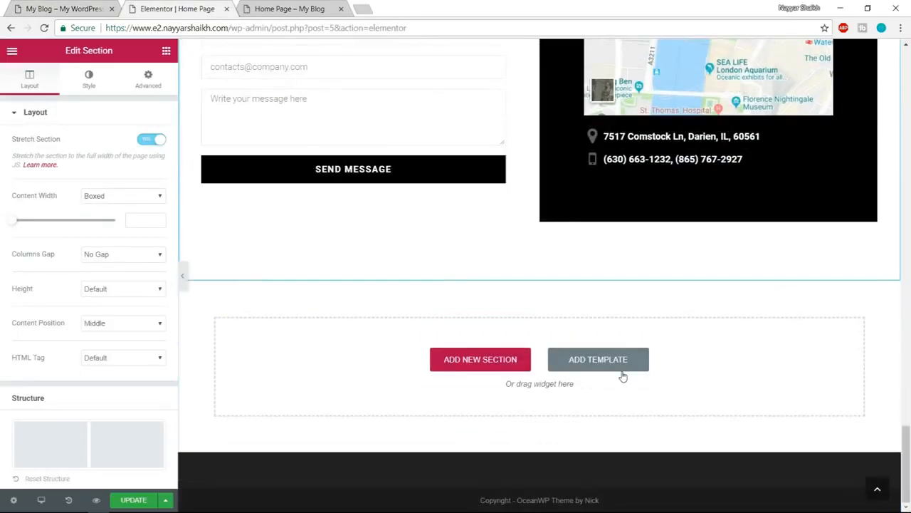
pyautogui.click(618, 366)
pyautogui.click(178, 118)
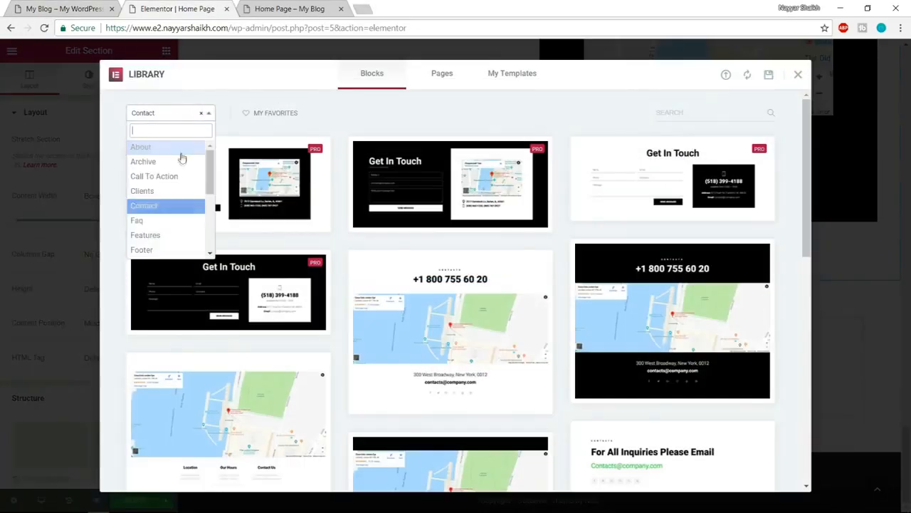
pyautogui.click(169, 188)
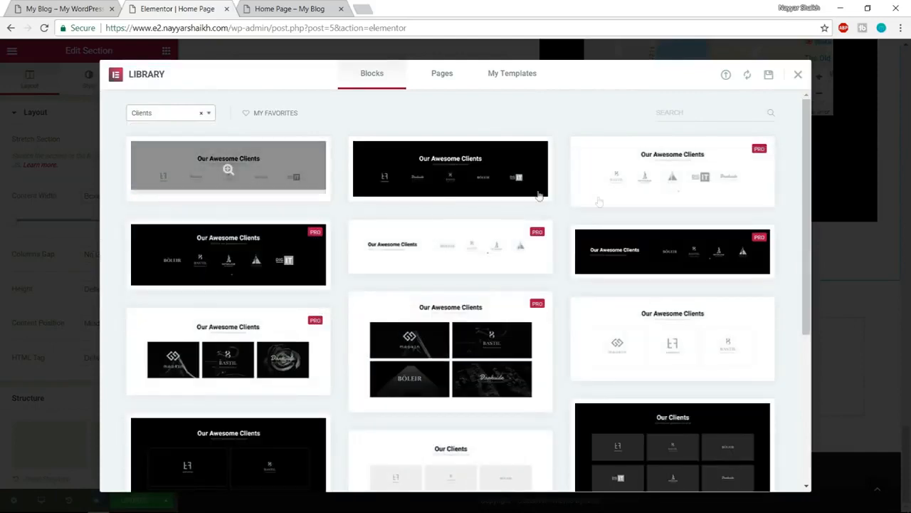
pyautogui.scroll(-4, 672, 199)
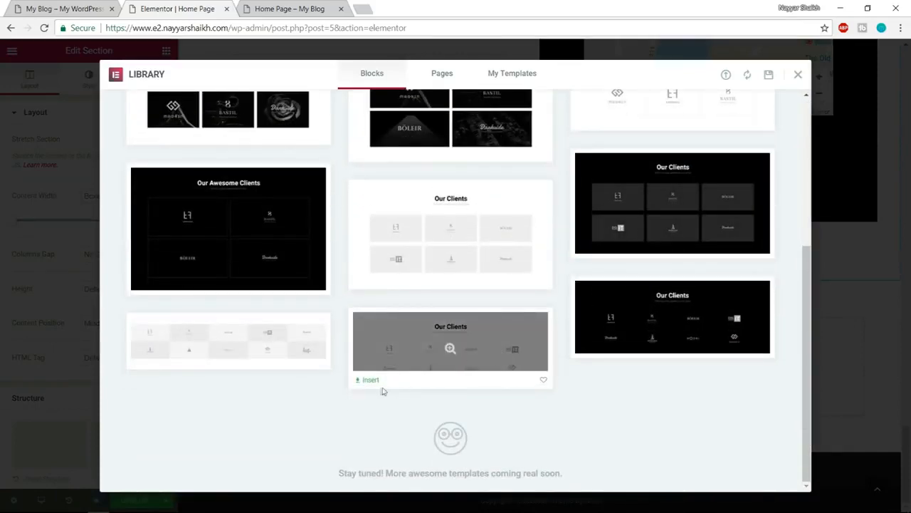
pyautogui.click(368, 379)
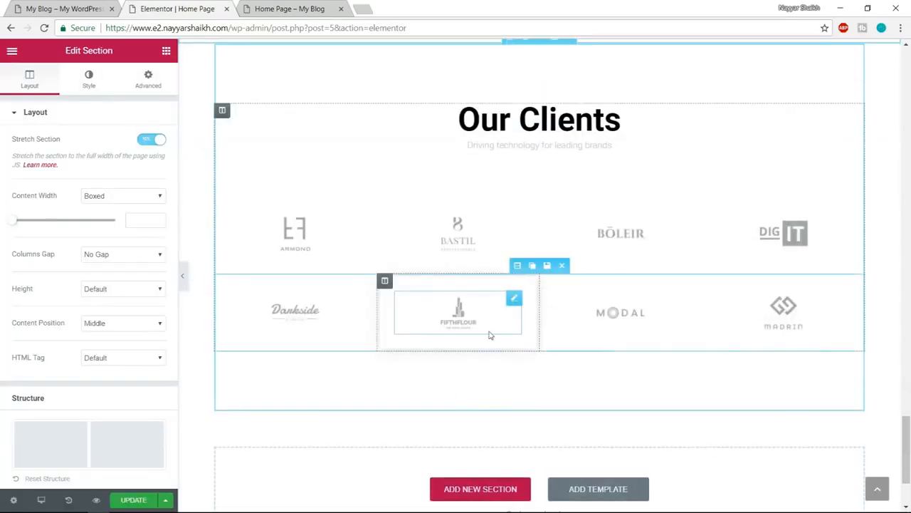
# - Enable Stretch Section for the Our Clients section and check the section that follows it on the demo site
pyautogui.click(156, 142)
pyautogui.click(45, 6)
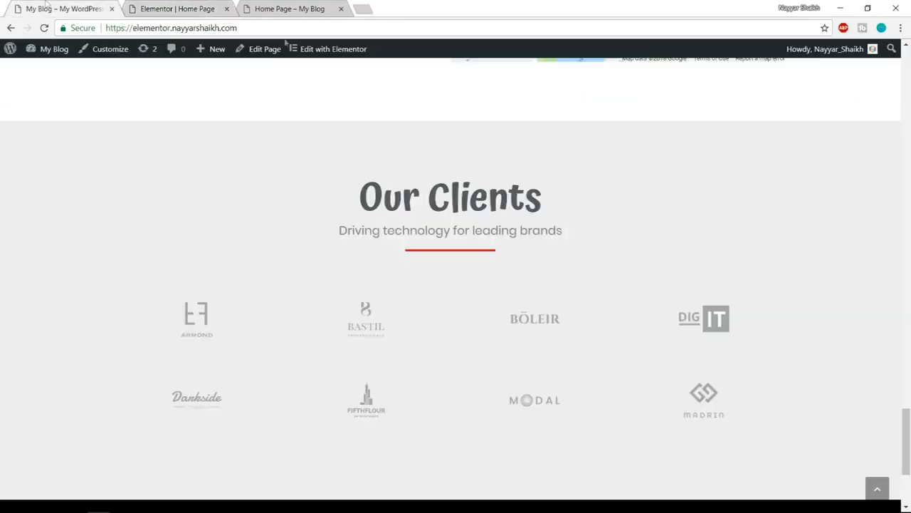
pyautogui.scroll(-3, 483, 314)
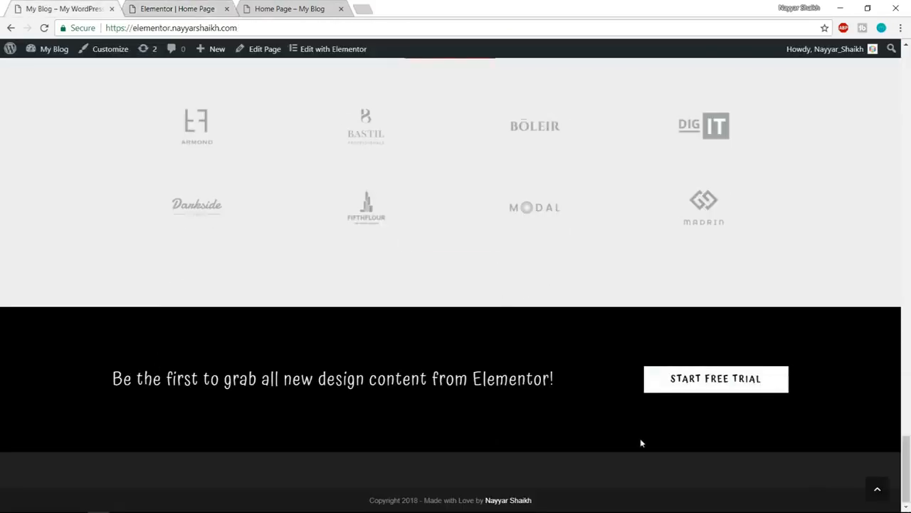
pyautogui.click(212, 6)
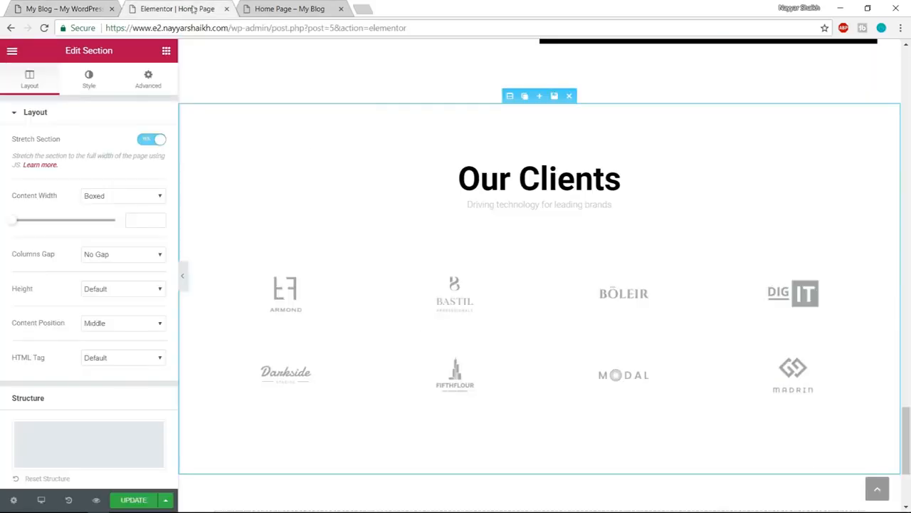
# - Filter the library's blocks by Call To Action, insert the dark "Here anyone can read, write & share short stories." block below Our Clients, and stretch its section
pyautogui.scroll(-3, 494, 436)
pyautogui.click(622, 373)
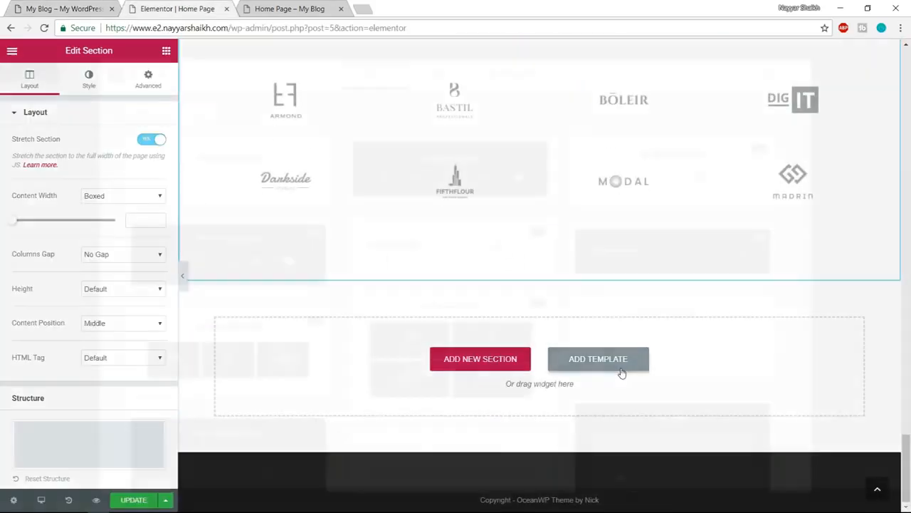
pyautogui.click(172, 113)
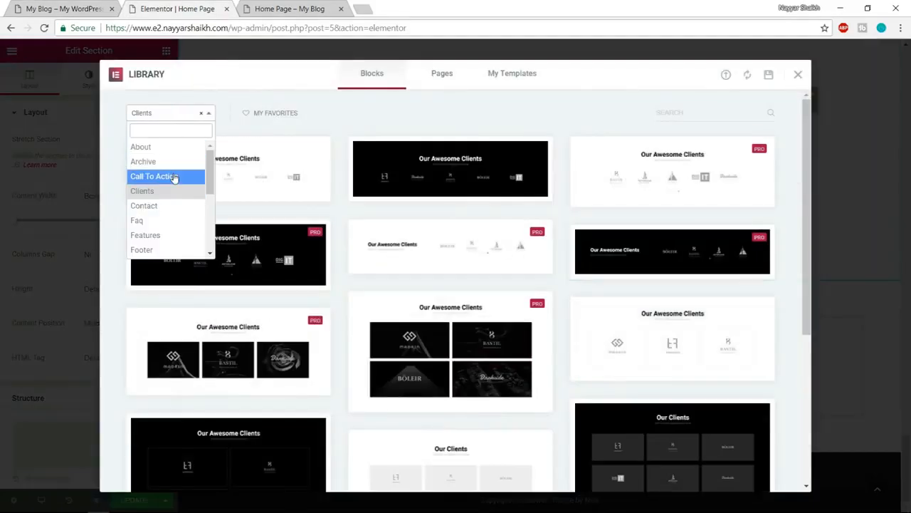
pyautogui.click(175, 177)
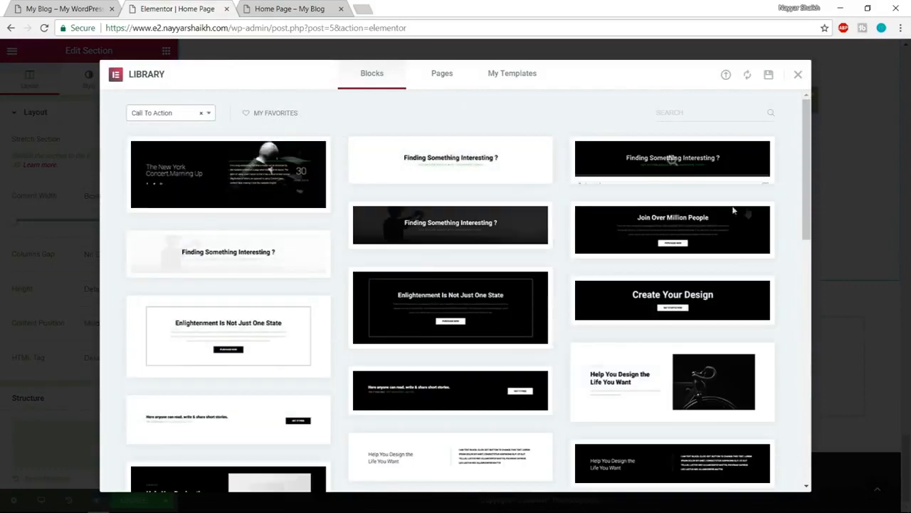
pyautogui.scroll(-3, 747, 210)
pyautogui.scroll(-2, 747, 212)
pyautogui.scroll(3, 747, 210)
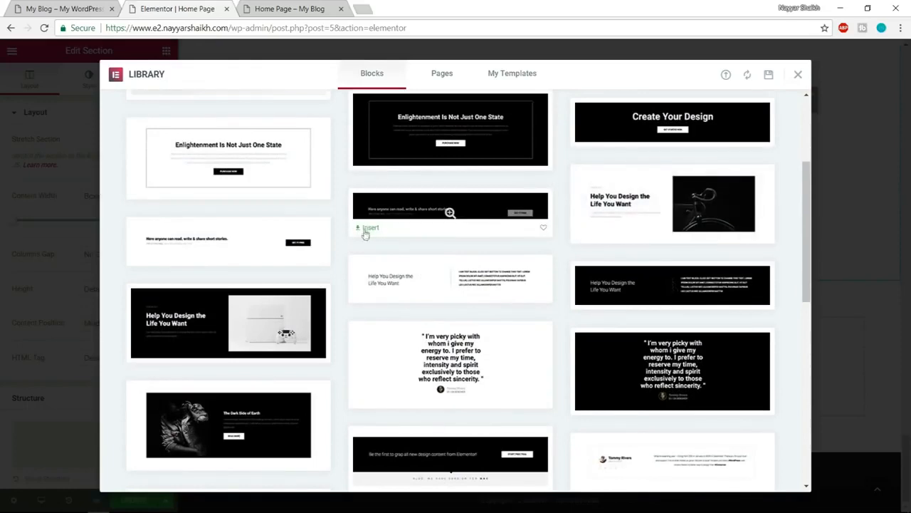
pyautogui.click(367, 229)
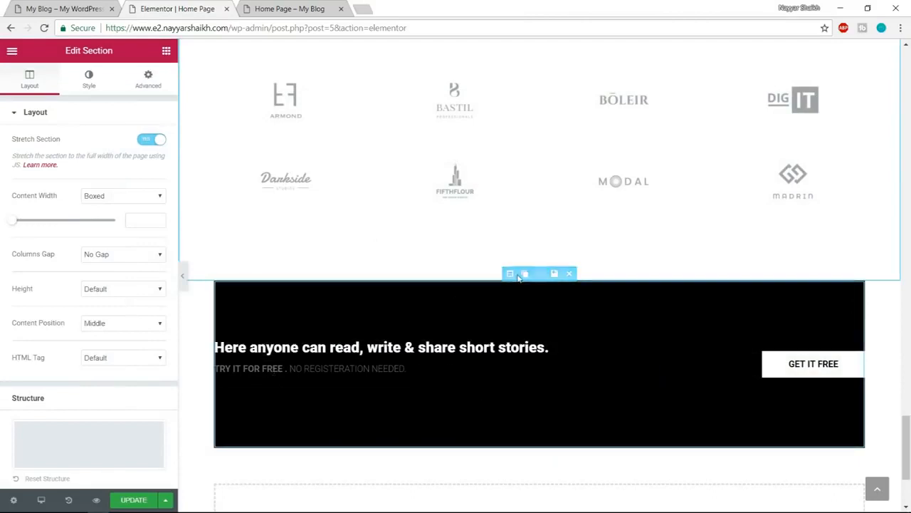
pyautogui.click(510, 273)
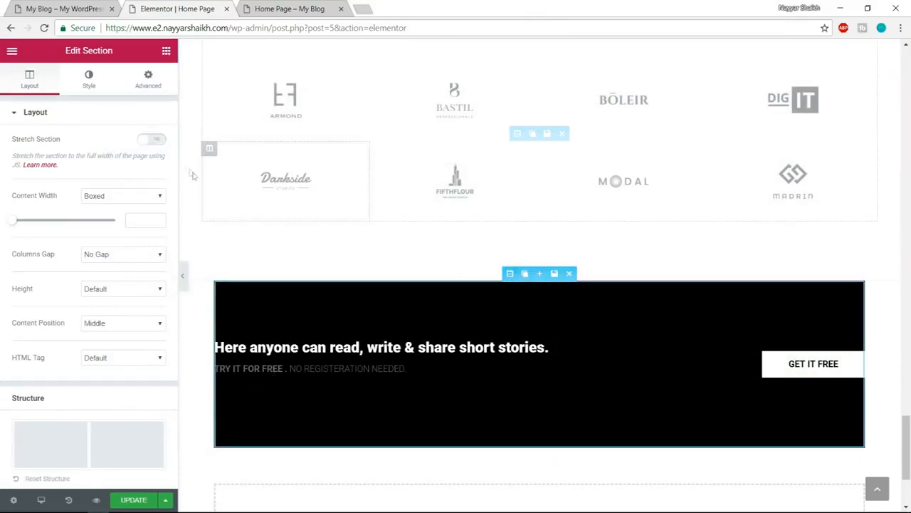
pyautogui.click(154, 139)
# - Review the assembled home page in the editor, from the hero through services, numbers, features, gallery, contact and clients to the call to action
pyautogui.scroll(20, 507, 282)
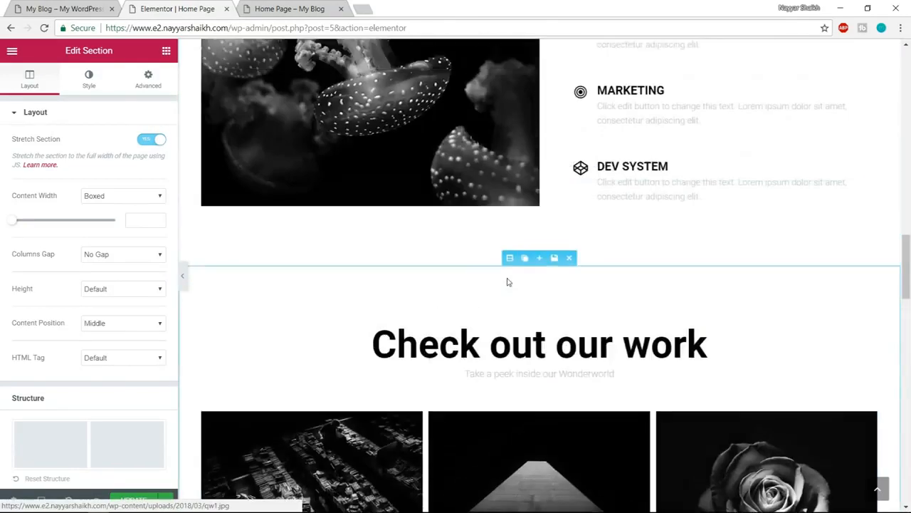
pyautogui.scroll(15, 508, 282)
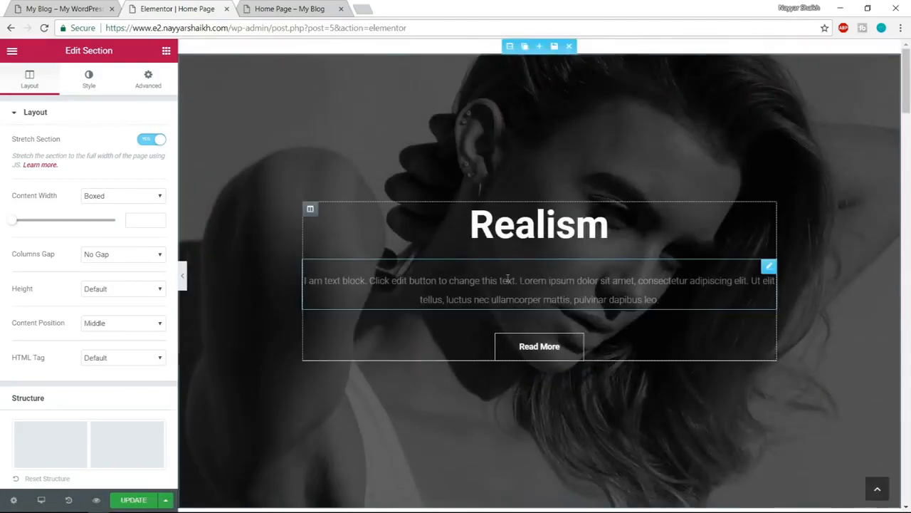
pyautogui.scroll(-1, 909, 131)
pyautogui.moveTo(909, 131); pyautogui.dragTo(909, 71)
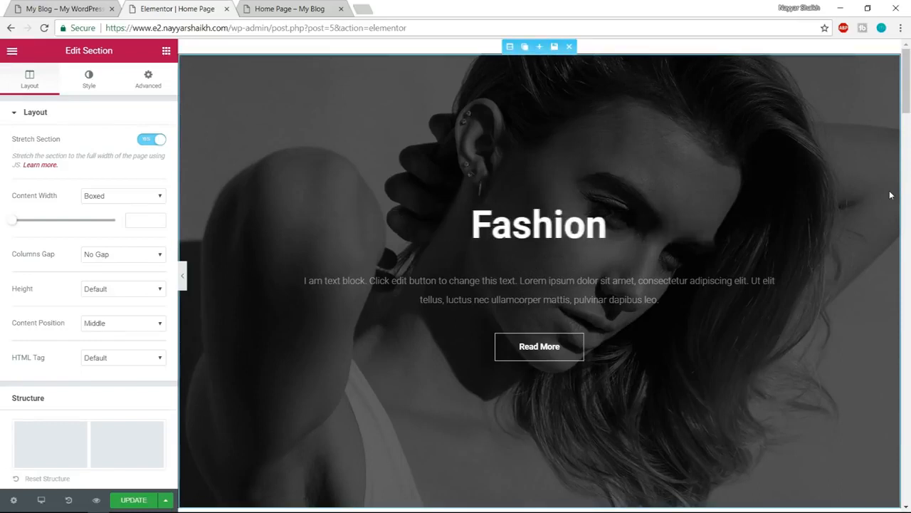
pyautogui.scroll(-10, 890, 194)
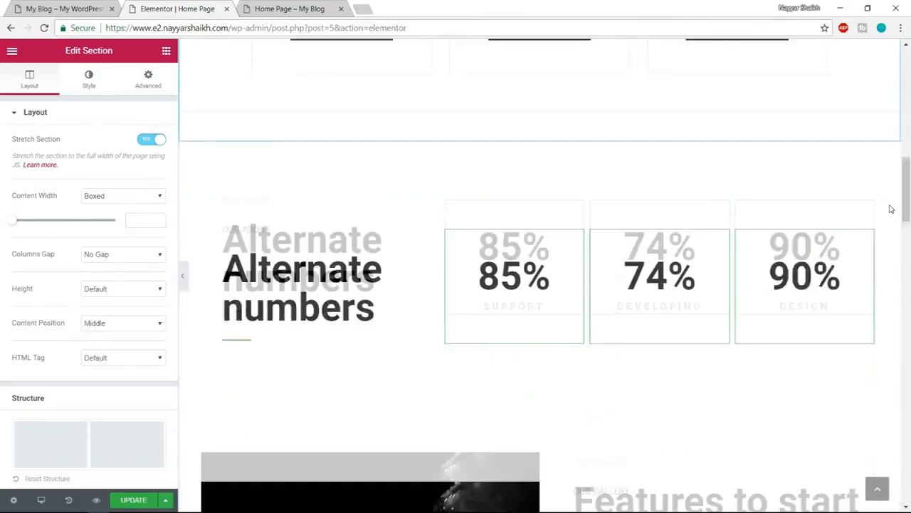
pyautogui.scroll(5, 863, 238)
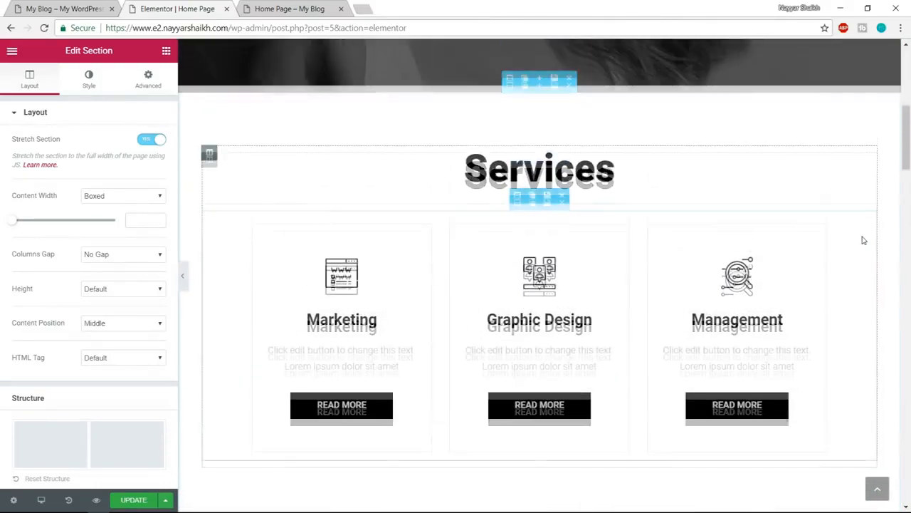
pyautogui.scroll(4, 863, 240)
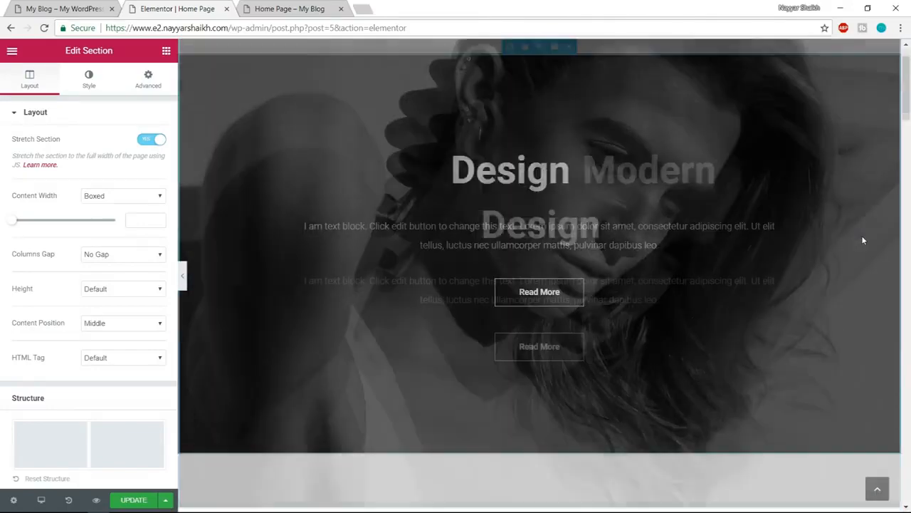
pyautogui.scroll(-5, 863, 239)
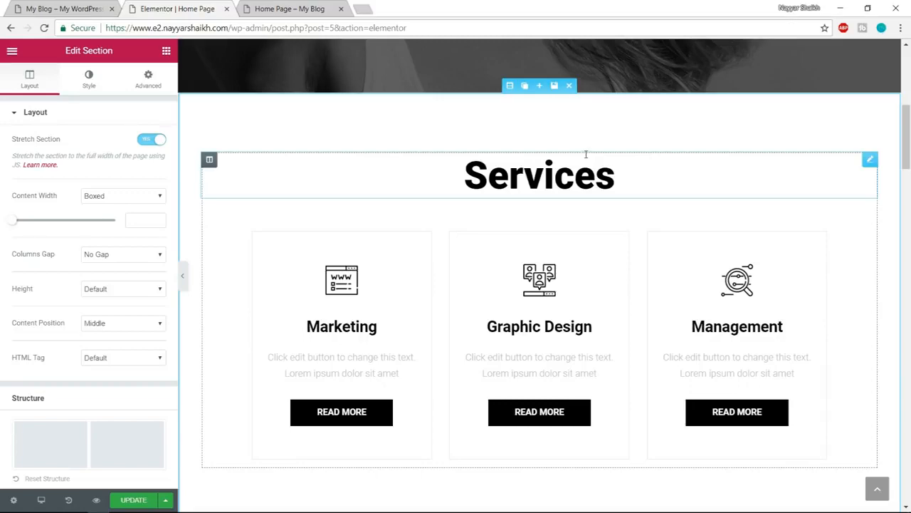
pyautogui.scroll(-3, 641, 203)
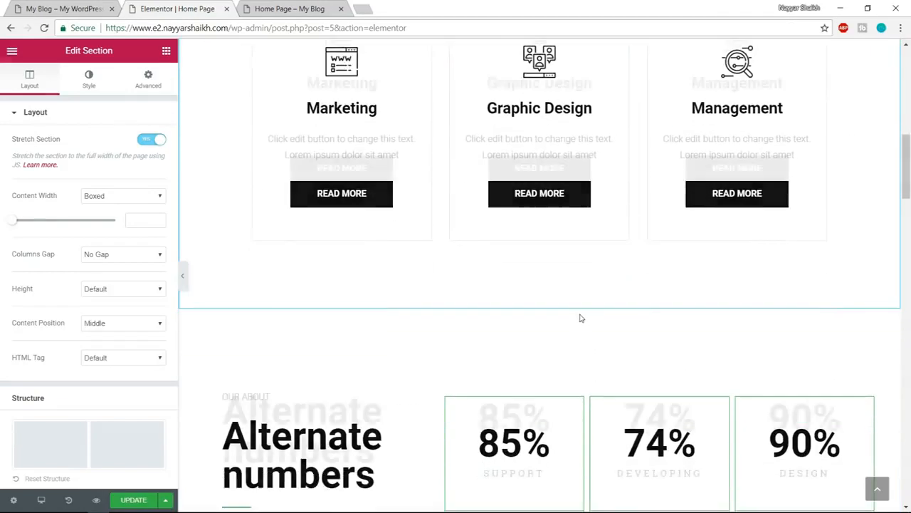
pyautogui.scroll(-1, 580, 319)
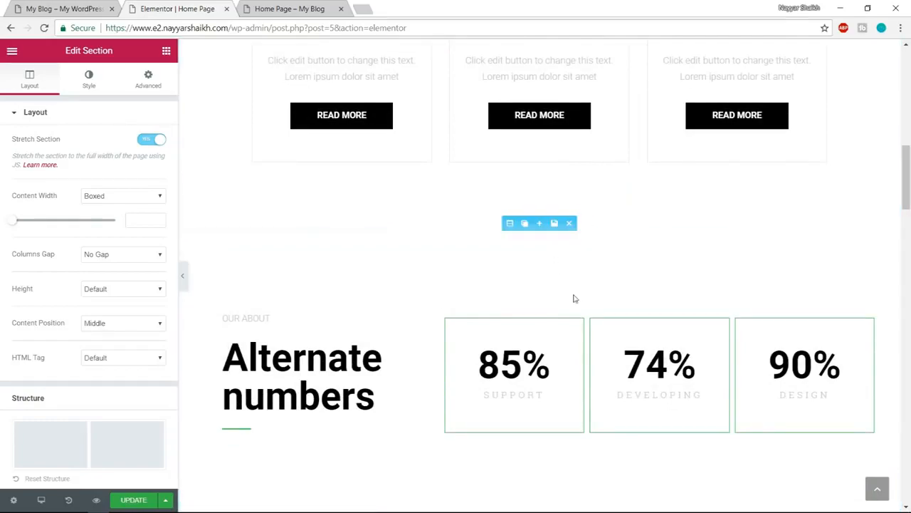
pyautogui.scroll(-2, 669, 264)
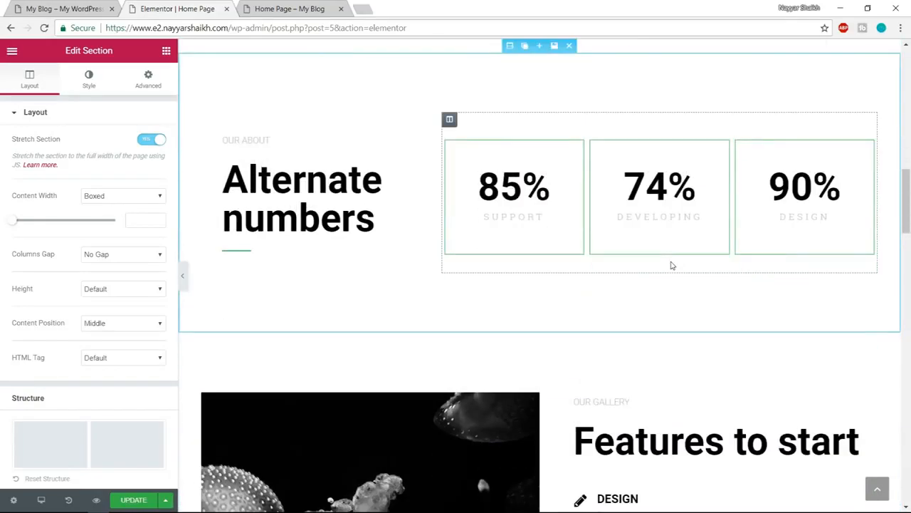
pyautogui.scroll(-3, 671, 265)
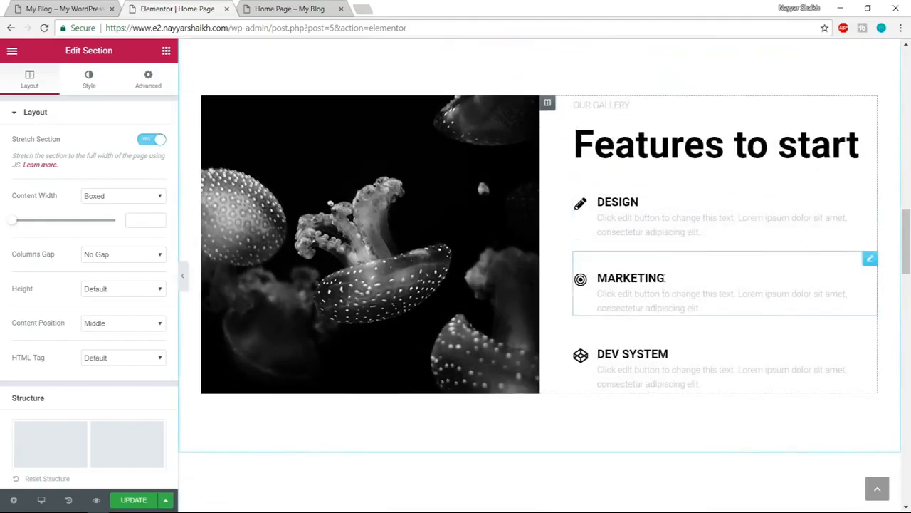
pyautogui.scroll(-2, 663, 284)
pyautogui.scroll(-8, 662, 293)
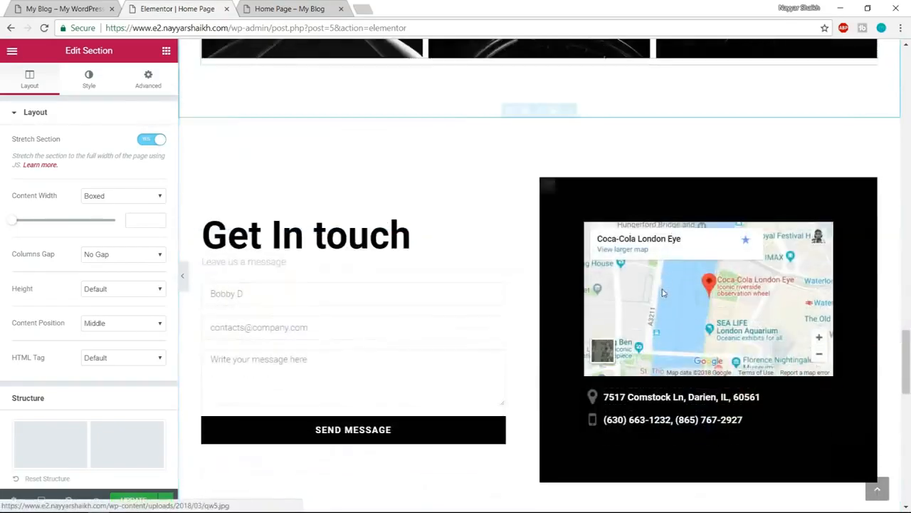
pyautogui.scroll(-8, 662, 292)
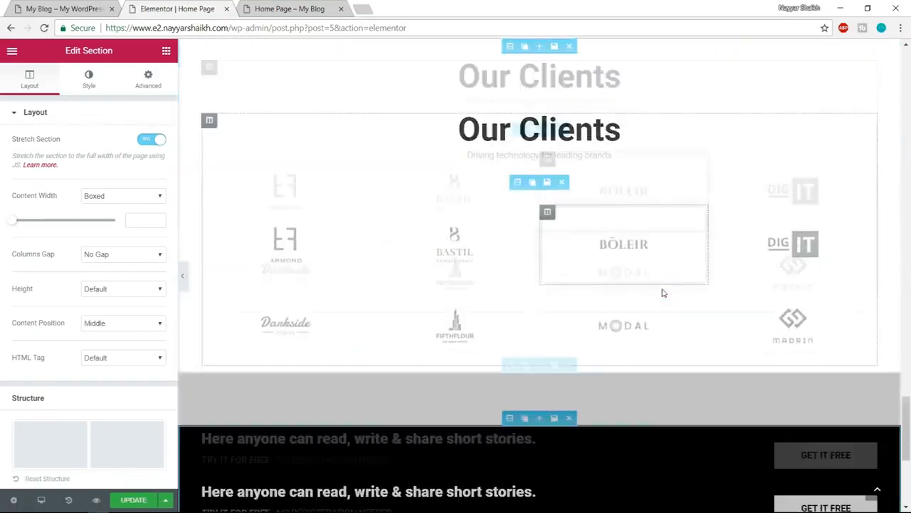
pyautogui.scroll(-2, 663, 292)
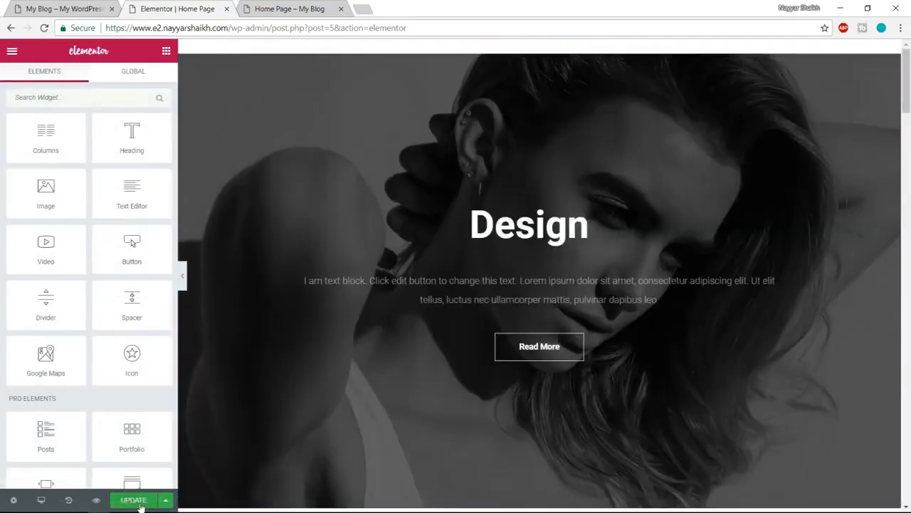
# - Update the home page and check its preview from hero to call to action, keeping only the new preview tab open
pyautogui.click(142, 504)
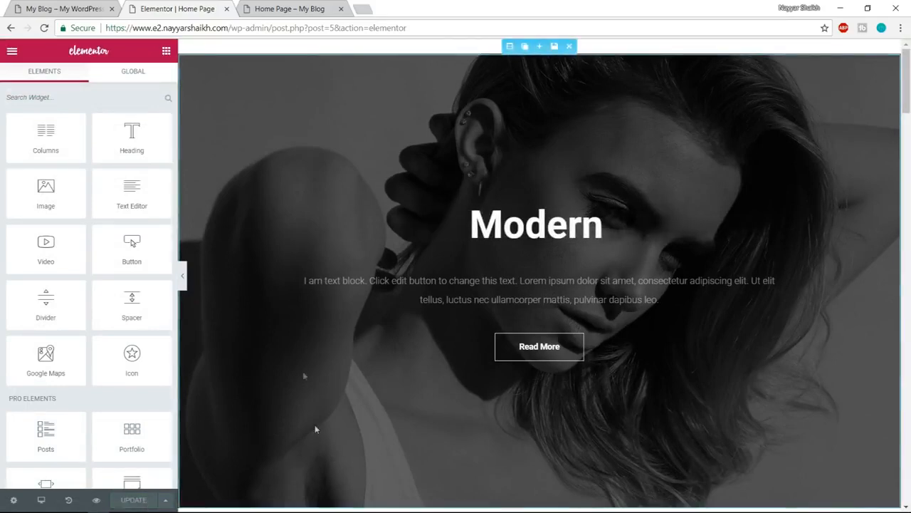
pyautogui.click(96, 501)
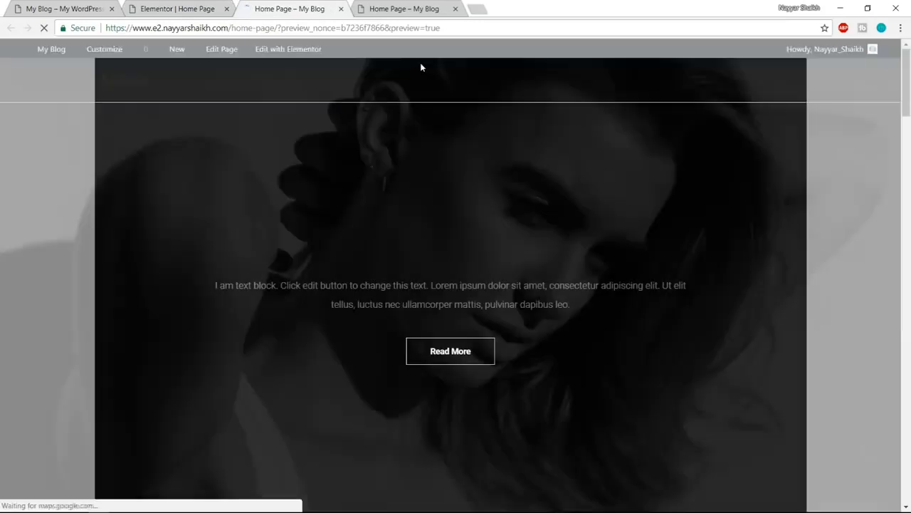
pyautogui.scroll(-5, 461, 230)
pyautogui.scroll(-10, 460, 230)
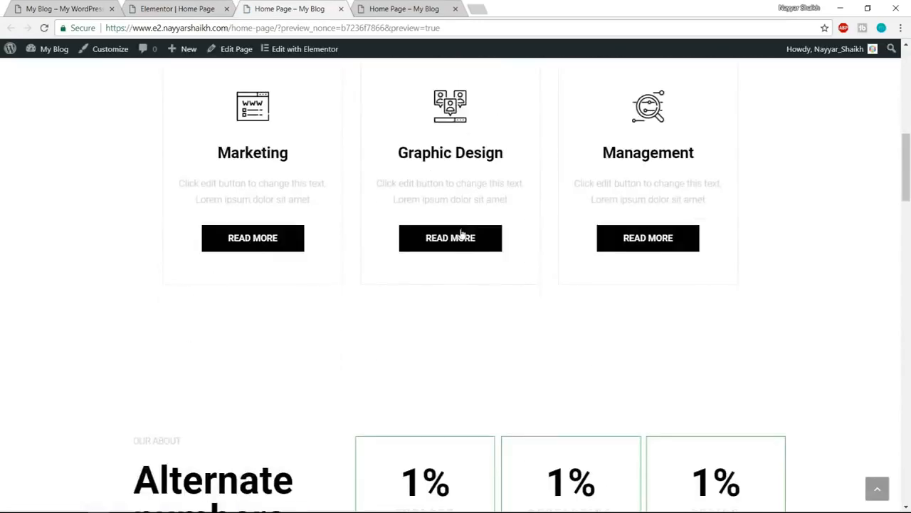
pyautogui.scroll(-10, 460, 229)
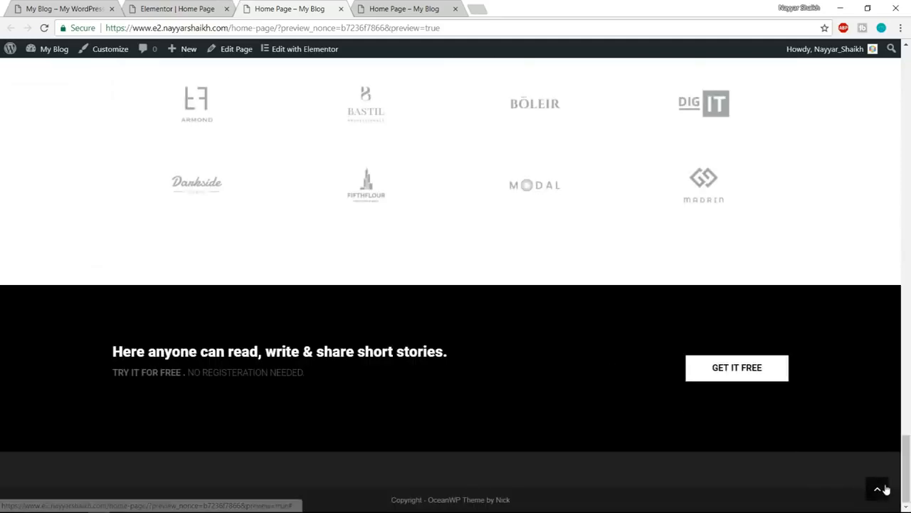
pyautogui.click(885, 487)
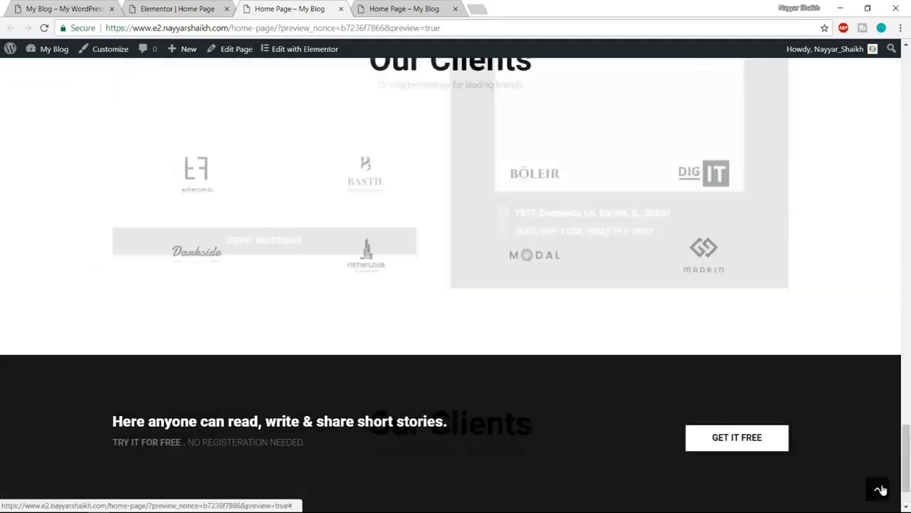
pyautogui.click(456, 10)
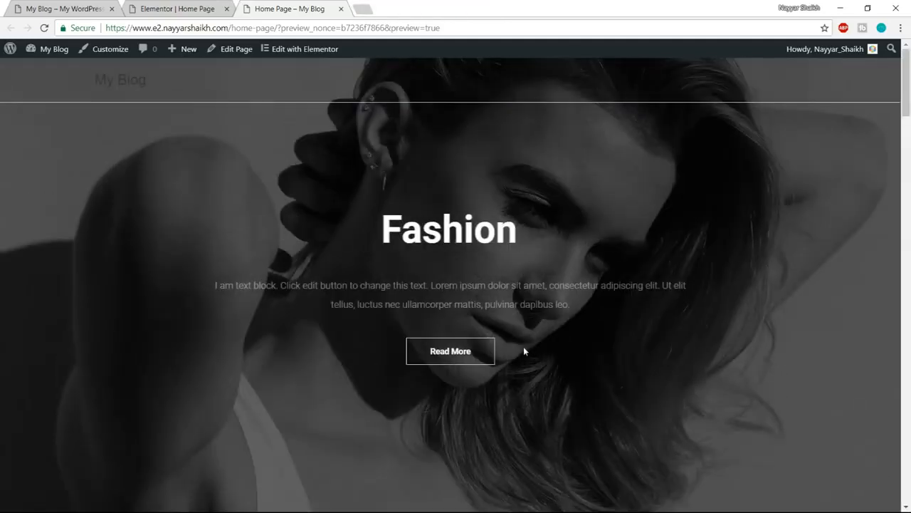
# - Return to the Elementor editor and examine the hero section's layout settings and its background style options, including the colour picker
pyautogui.click(167, 8)
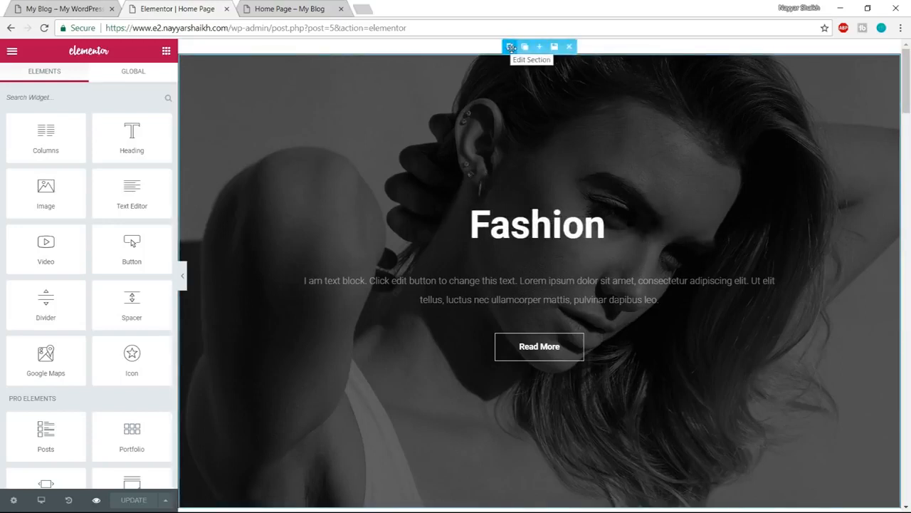
pyautogui.click(509, 47)
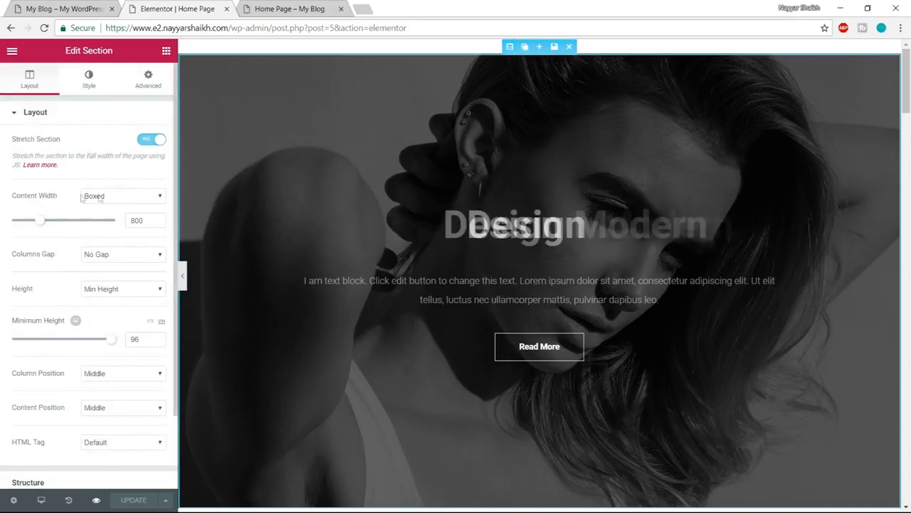
pyautogui.click(114, 208)
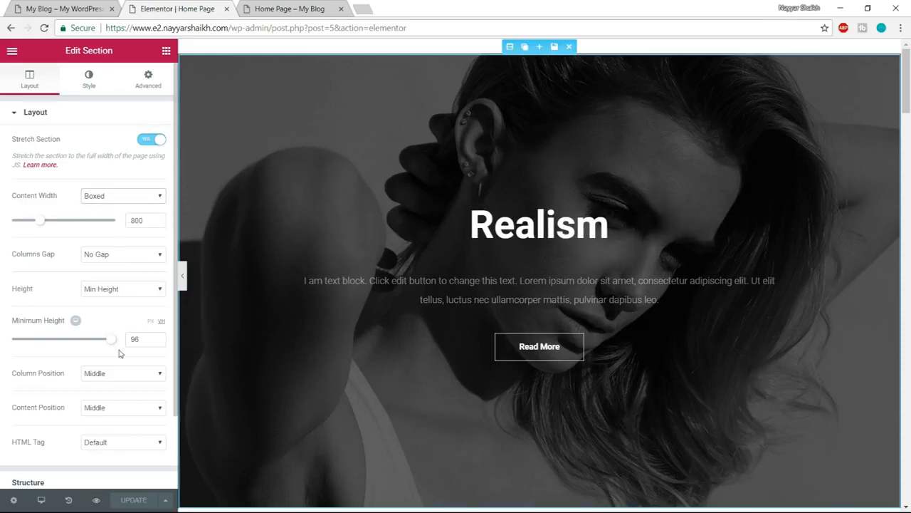
pyautogui.scroll(-2, 118, 391)
pyautogui.scroll(3, 99, 431)
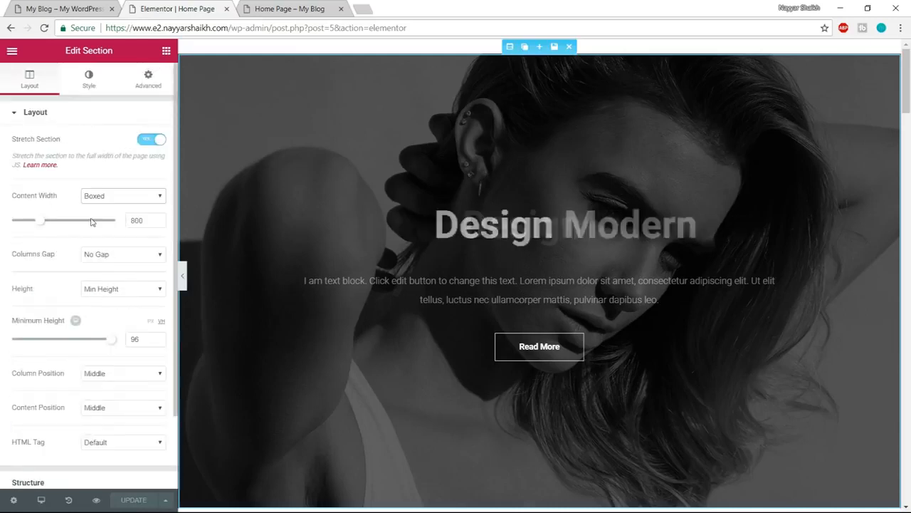
pyautogui.click(89, 84)
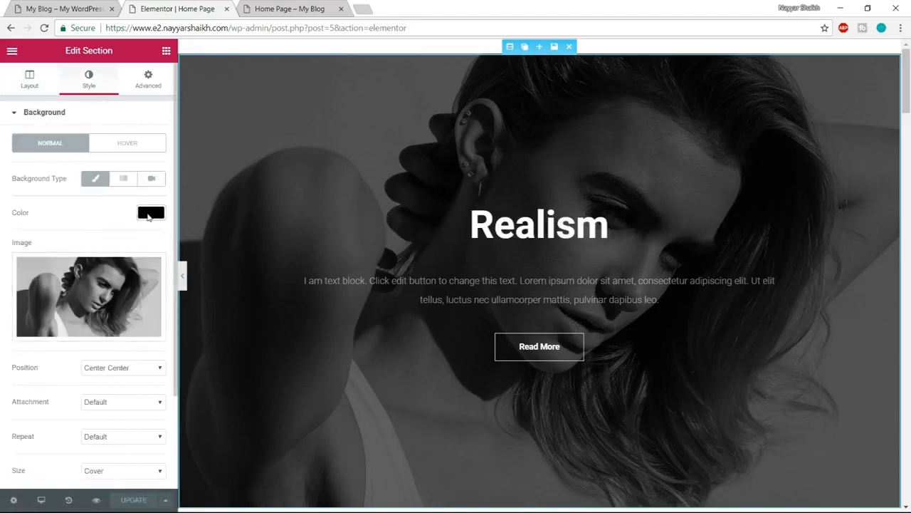
pyautogui.click(148, 213)
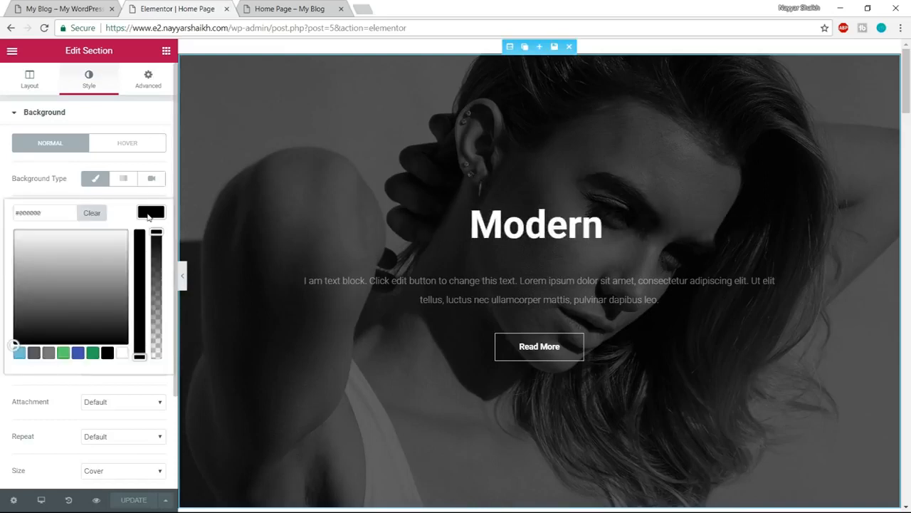
pyautogui.click(98, 215)
pyautogui.click(151, 213)
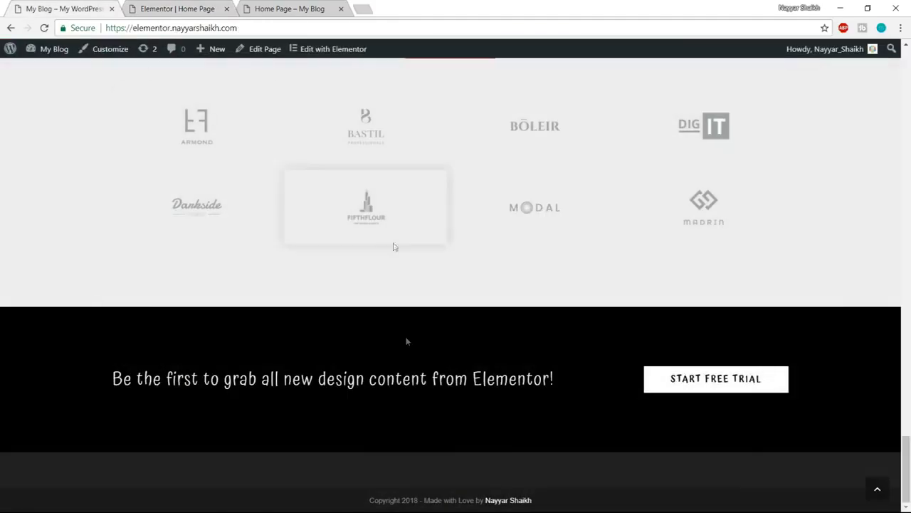
# - Examine the demo site's hero and Our Services sections as styling references for the home page
pyautogui.moveTo(909, 451); pyautogui.dragTo(910, 425)
pyautogui.click(879, 487)
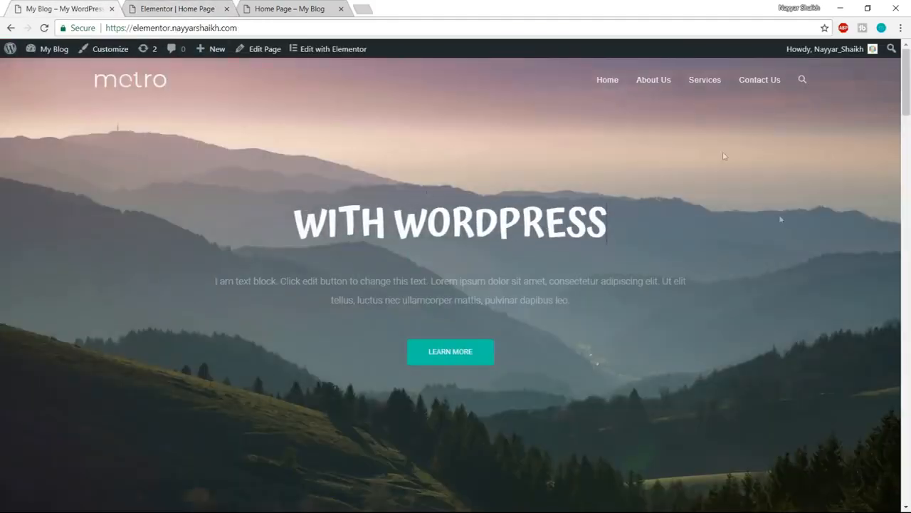
pyautogui.scroll(-7, 414, 413)
pyautogui.scroll(5, 414, 412)
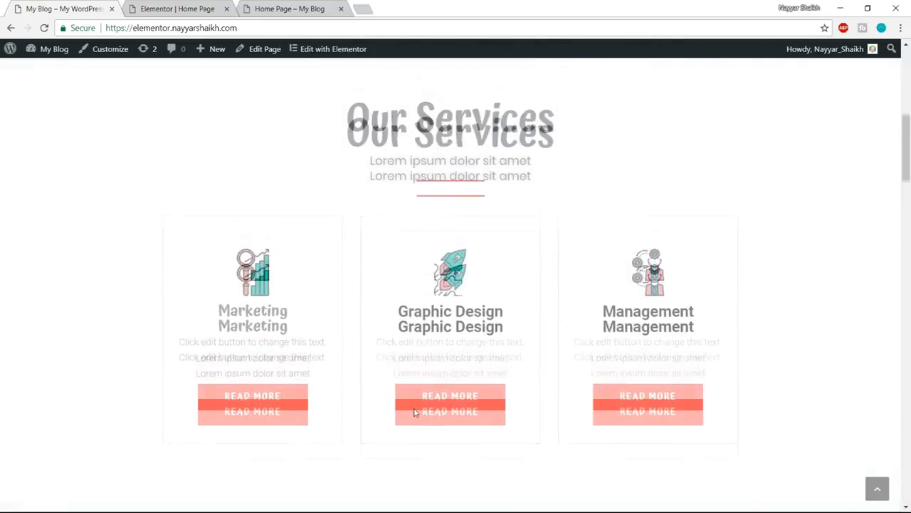
# - Return to the Elementor editor and delete the hero section's current background image
pyautogui.scroll(2, 413, 408)
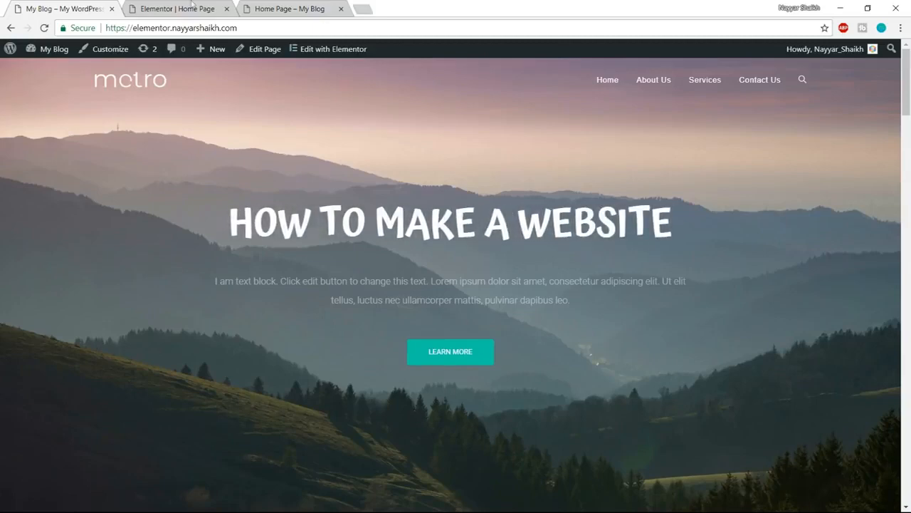
pyautogui.click(192, 4)
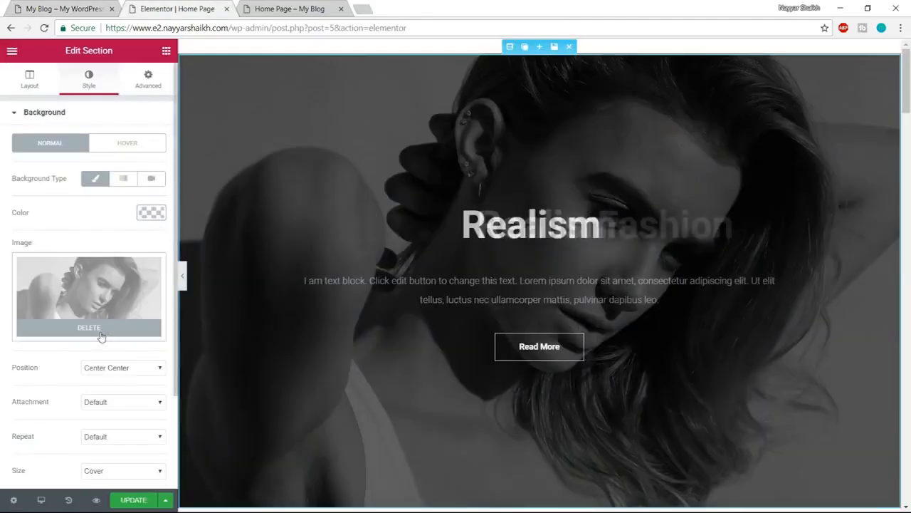
pyautogui.click(100, 331)
# - Upload pexels-photo-45987 from the Elementor 2.0 Media folder and insert it as the hero section's background image
pyautogui.click(96, 300)
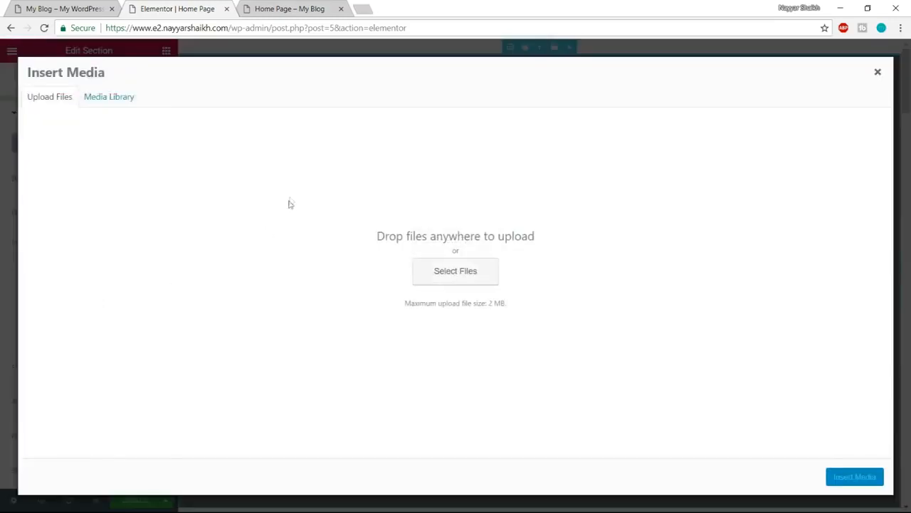
pyautogui.click(473, 277)
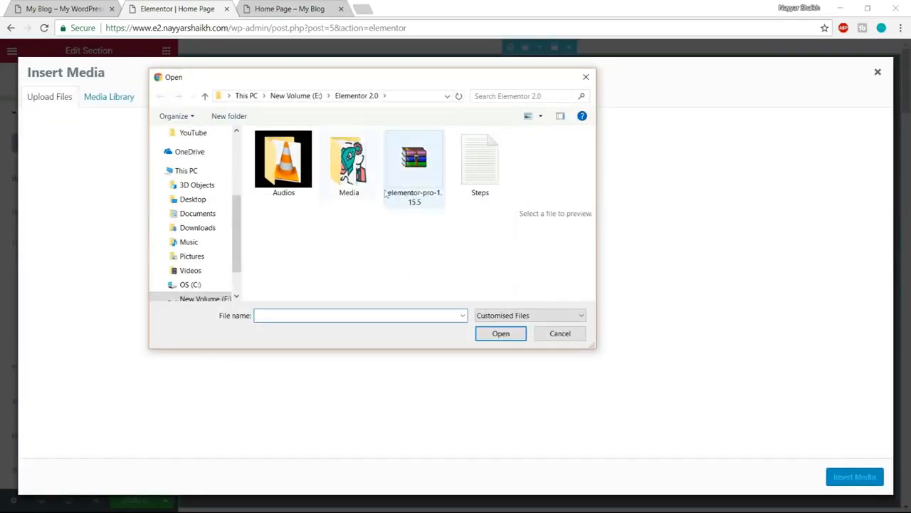
pyautogui.doubleClick(349, 162)
pyautogui.scroll(-3, 384, 270)
pyautogui.scroll(3, 385, 271)
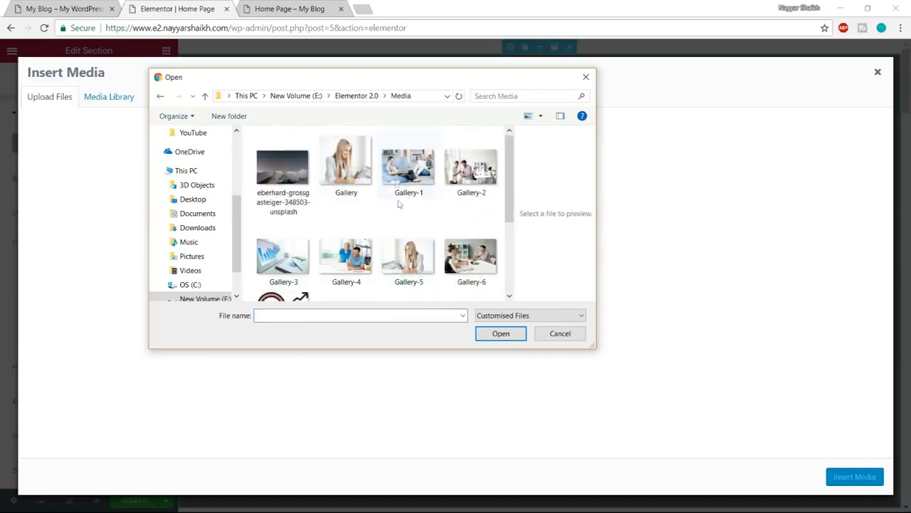
pyautogui.scroll(-2, 458, 254)
pyautogui.scroll(2, 457, 254)
pyautogui.scroll(-2, 458, 254)
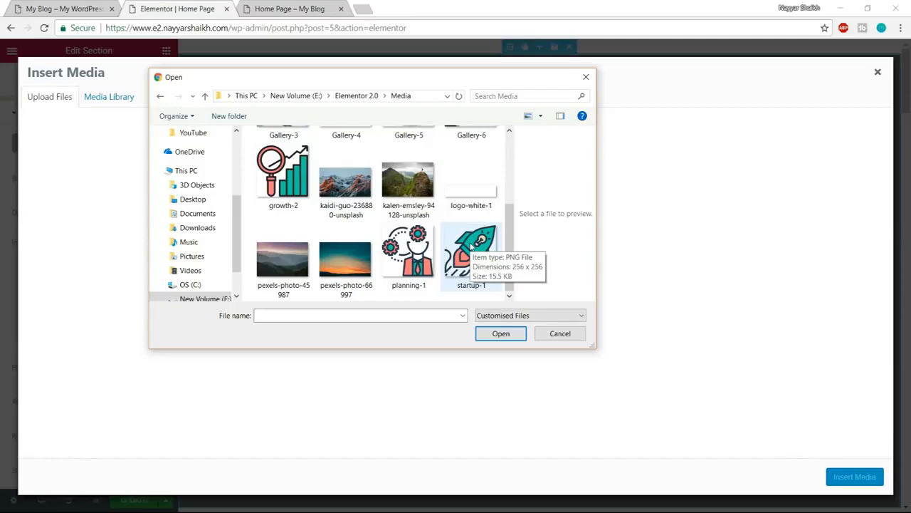
pyautogui.scroll(3, 470, 245)
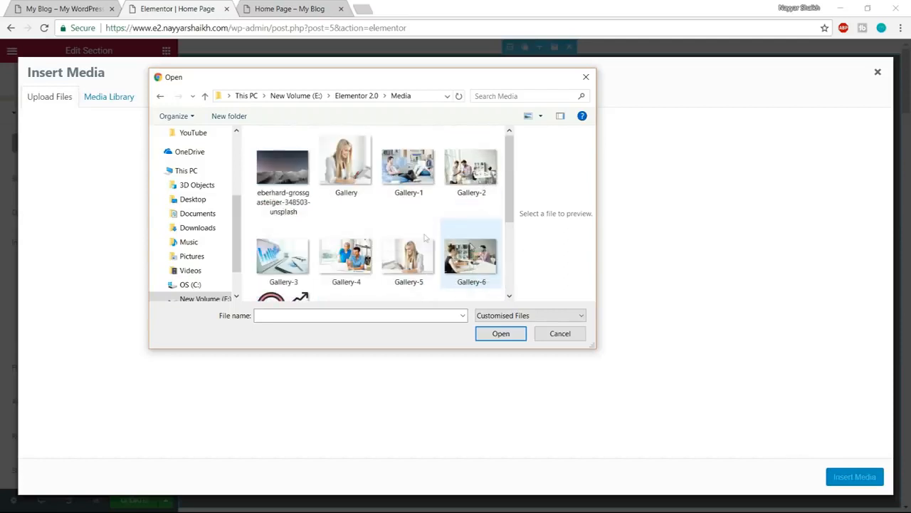
pyautogui.scroll(-3, 397, 216)
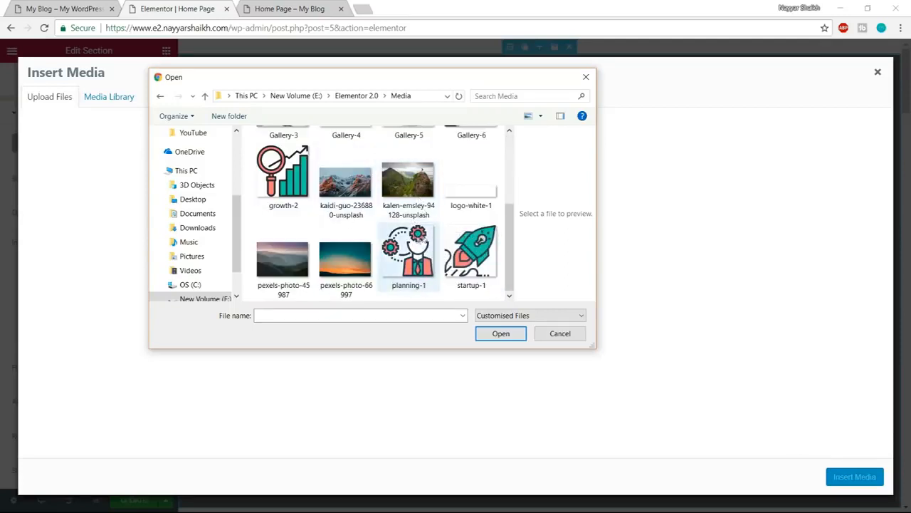
pyautogui.click(289, 268)
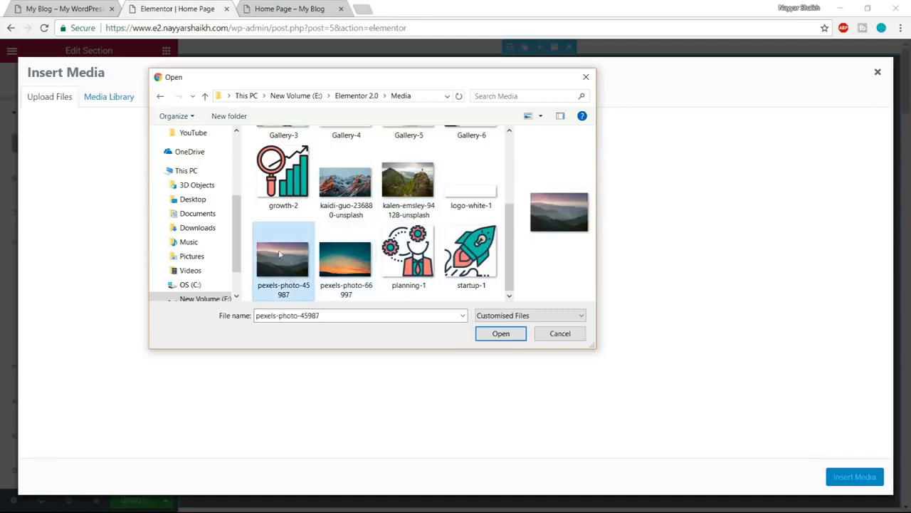
pyautogui.click(500, 333)
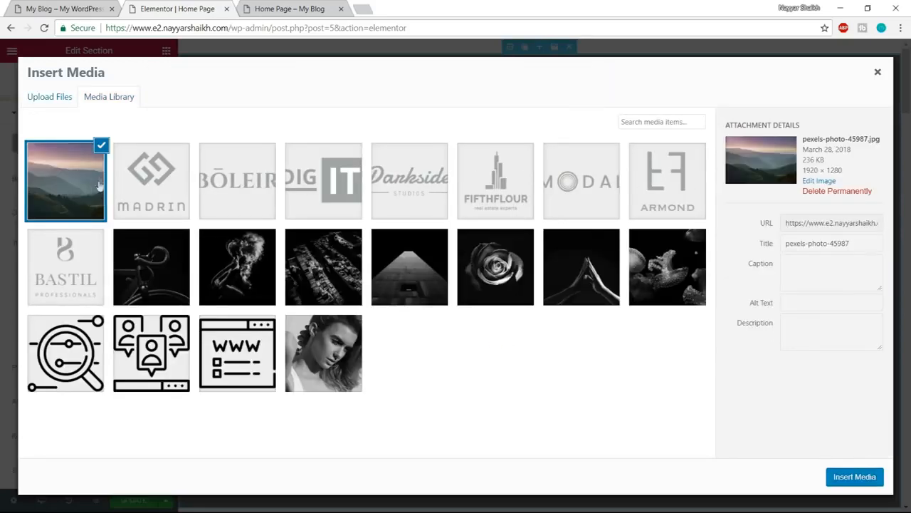
pyautogui.click(850, 476)
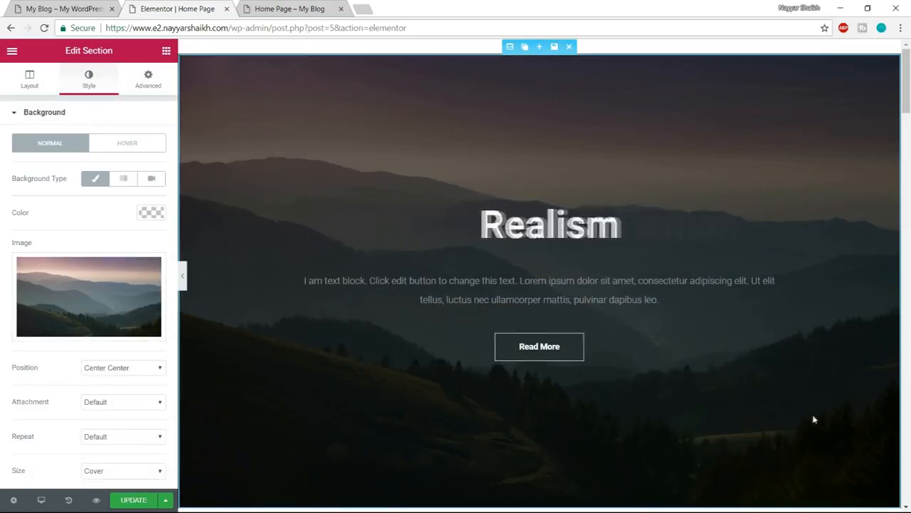
# - Compare the hero with the demo site and examine the background image's position, attachment, repeat and size options
pyautogui.click(53, 6)
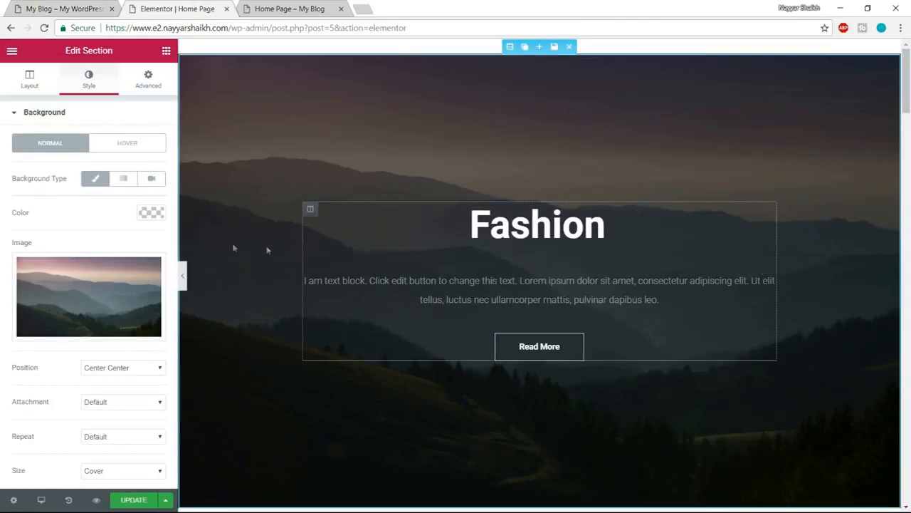
pyautogui.scroll(-1, 161, 277)
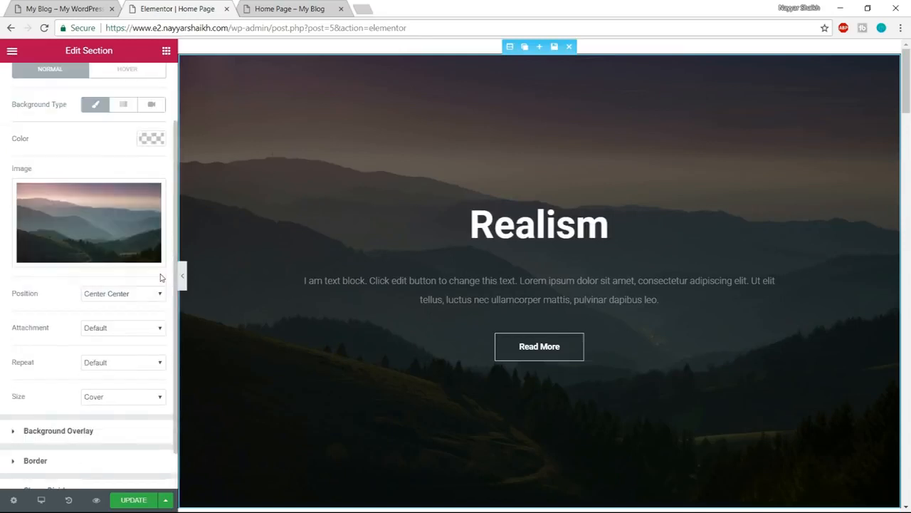
pyautogui.click(123, 294)
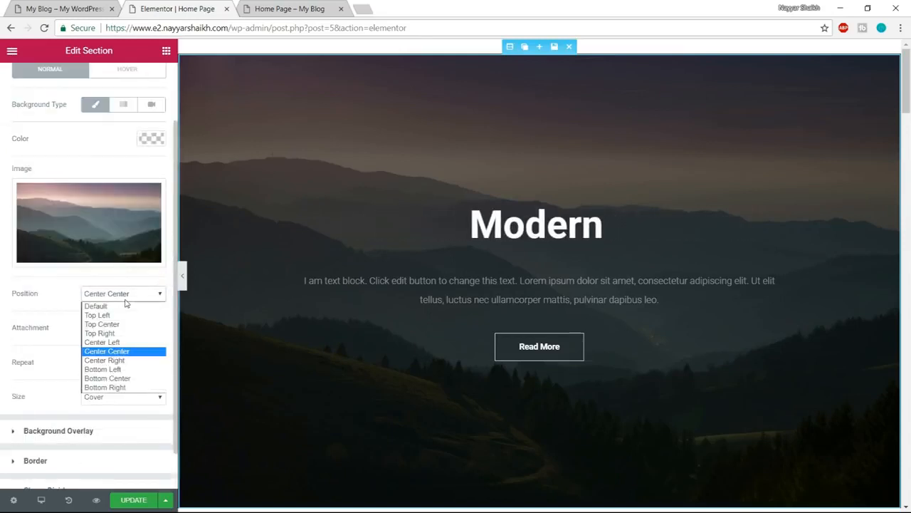
pyautogui.click(125, 299)
pyautogui.click(84, 329)
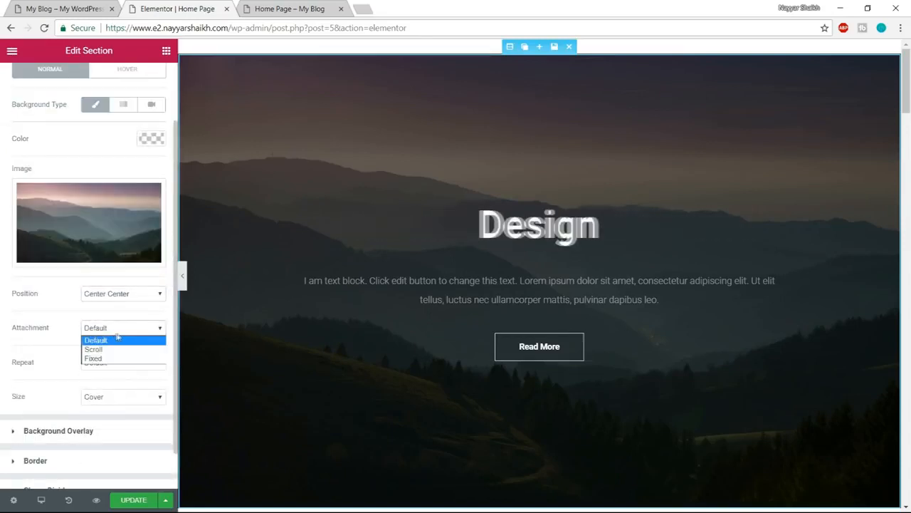
pyautogui.click(114, 341)
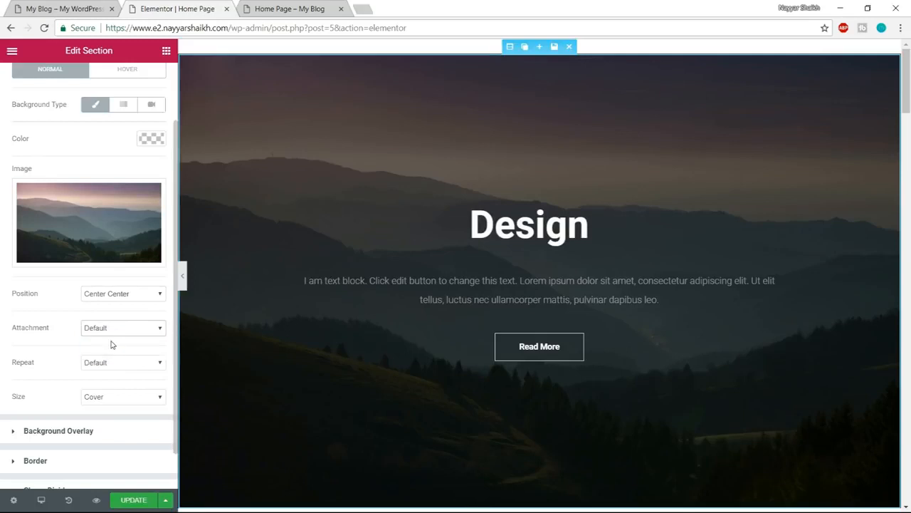
pyautogui.click(130, 364)
pyautogui.click(132, 374)
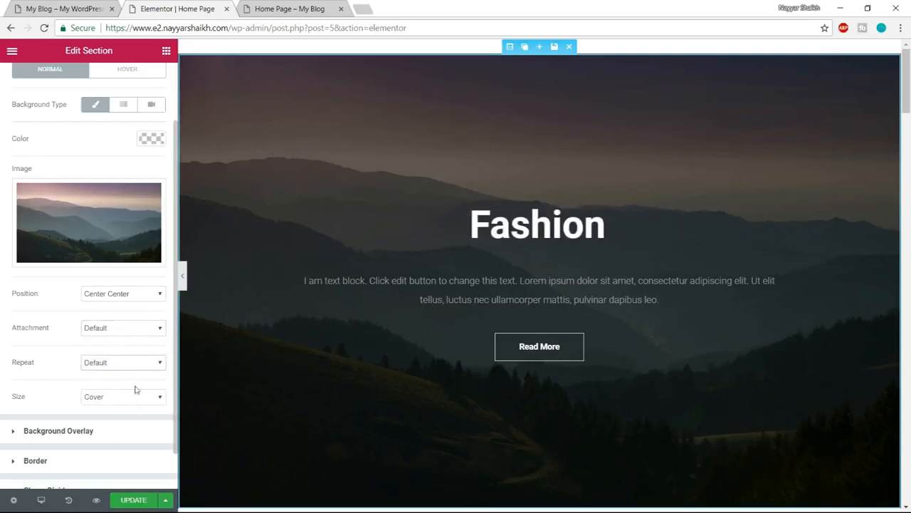
pyautogui.click(106, 400)
pyautogui.click(110, 401)
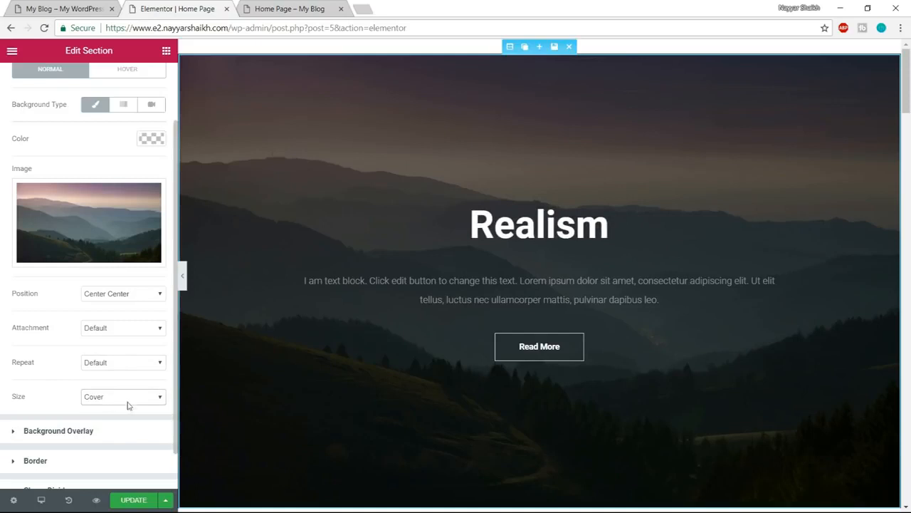
# - Open the hero section's background overlay settings and its colour picker
pyautogui.scroll(-1, 127, 410)
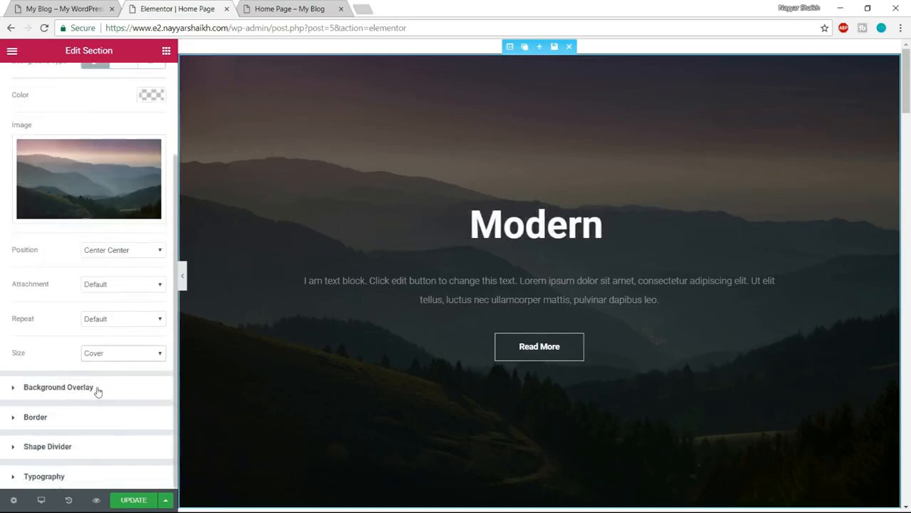
pyautogui.click(97, 390)
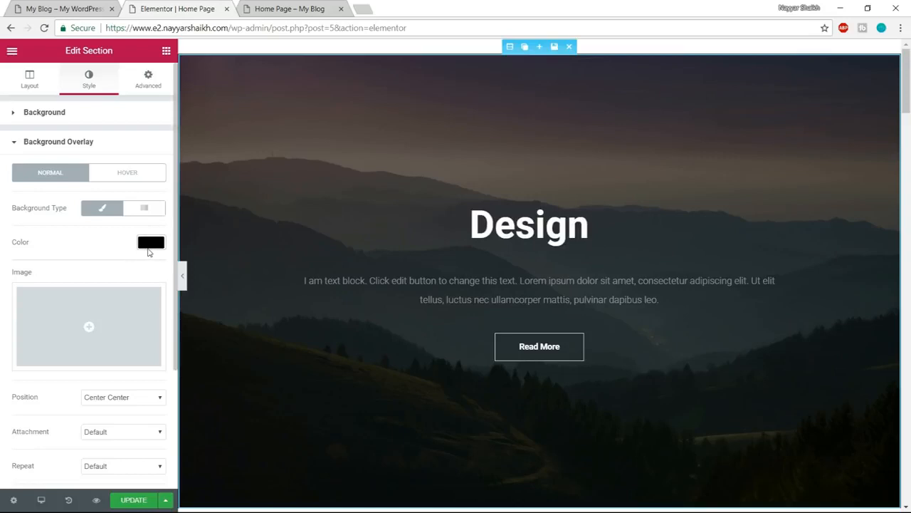
pyautogui.click(149, 246)
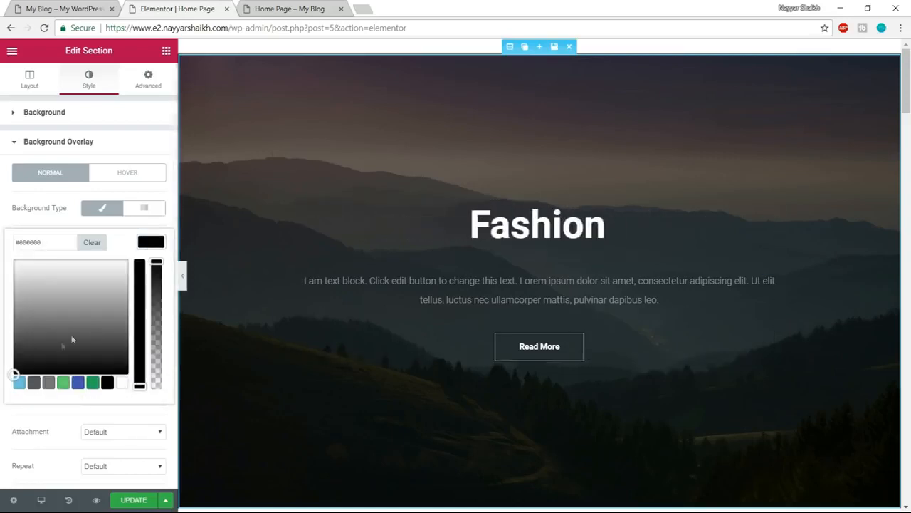
# - Try translucent light blue and green tints as the hero section's background overlay colour
pyautogui.click(18, 382)
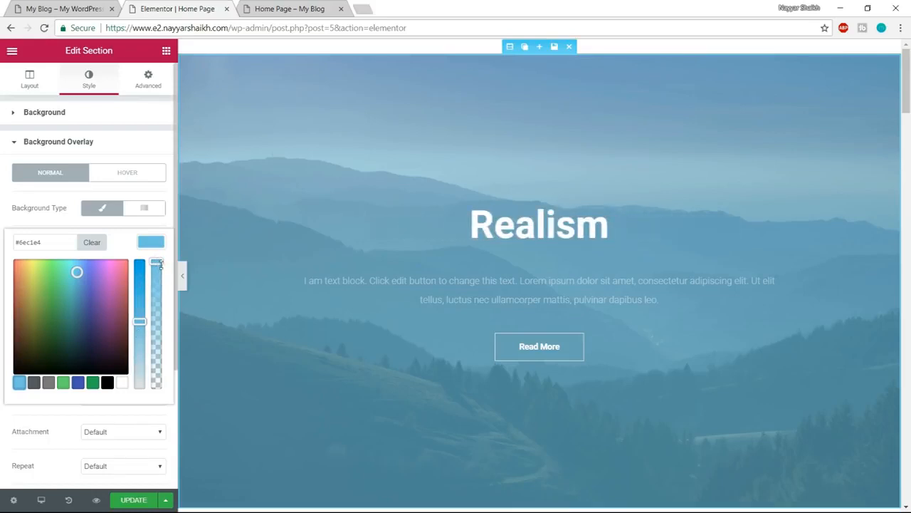
pyautogui.moveTo(158, 263); pyautogui.dragTo(150, 361)
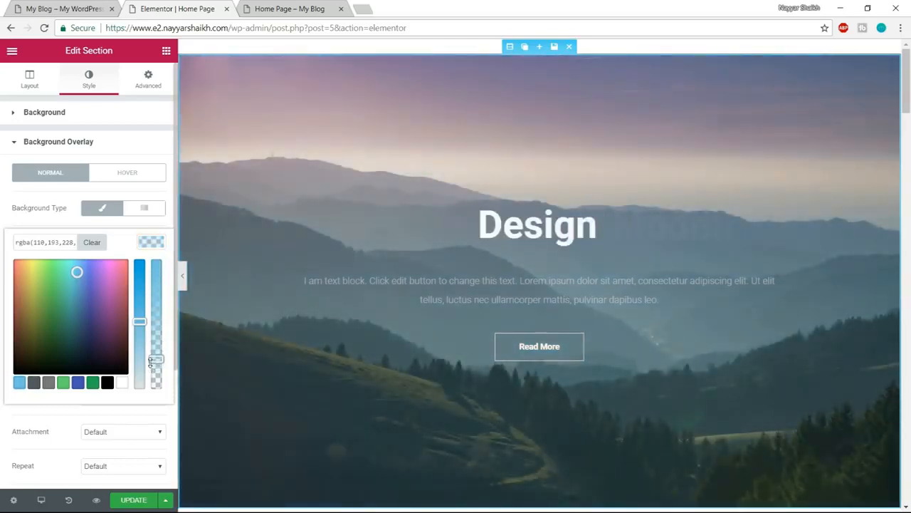
pyautogui.moveTo(101, 316); pyautogui.dragTo(56, 257)
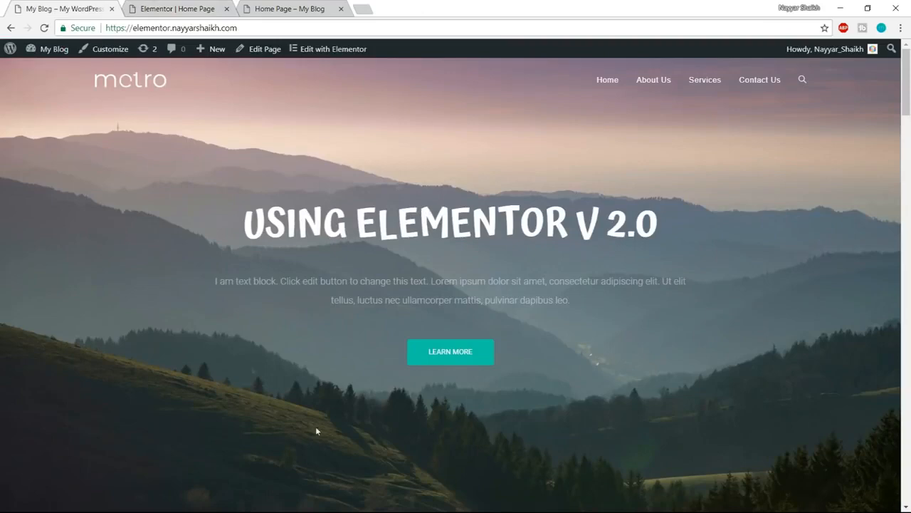
# - Check the hero in the page preview, return to the Elementor editor and clear the hero section's overlay colour
pyautogui.click(295, 7)
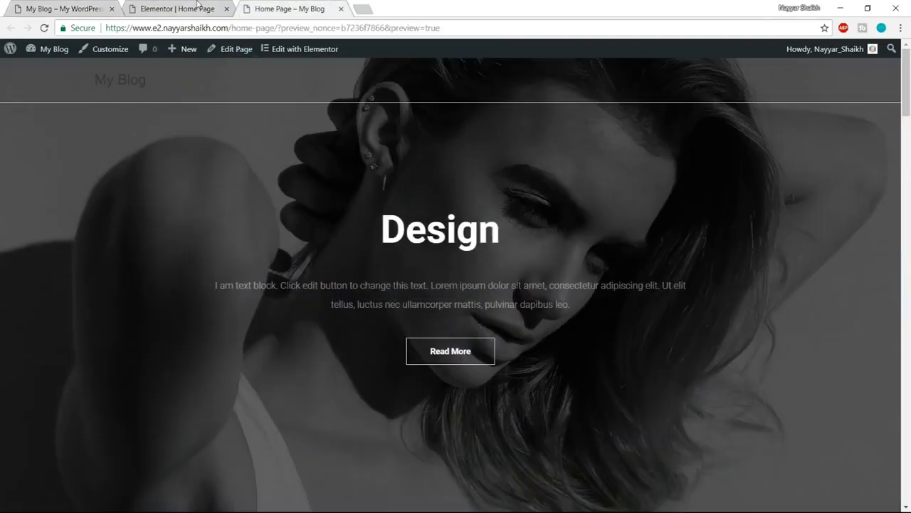
pyautogui.click(198, 7)
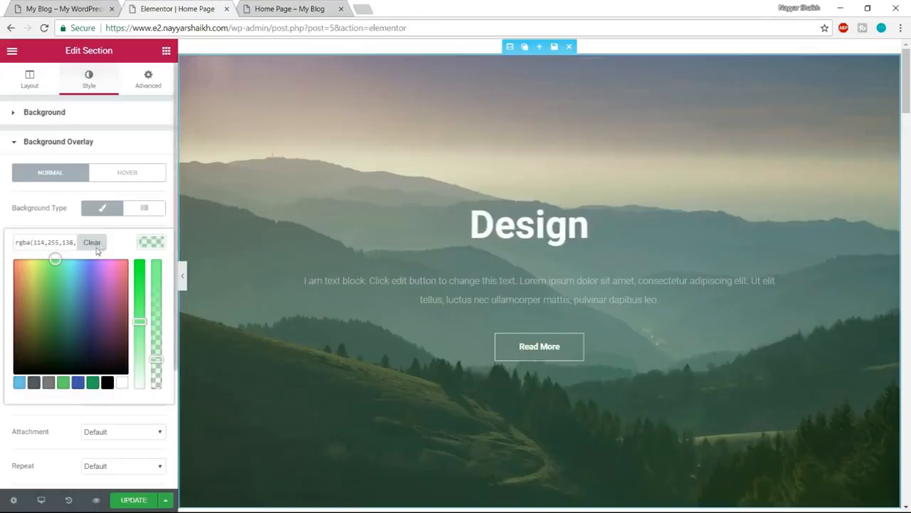
pyautogui.click(99, 244)
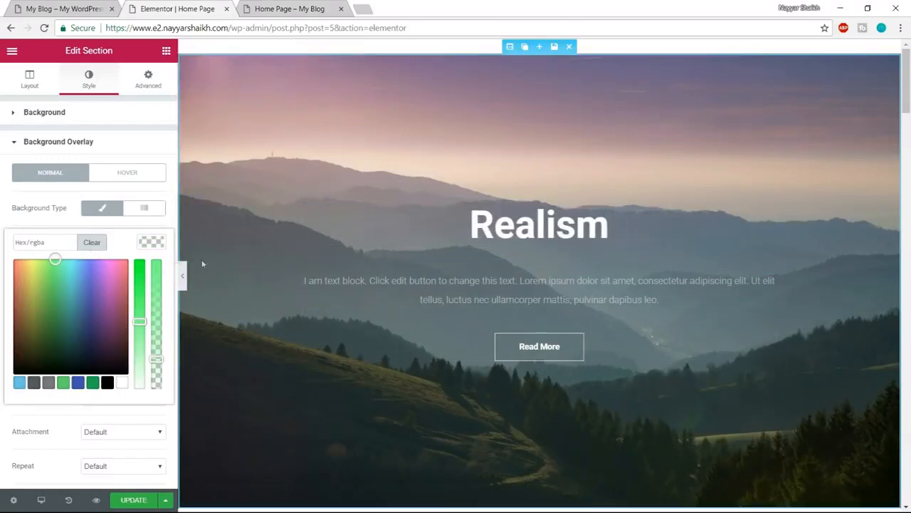
pyautogui.click(154, 243)
pyautogui.scroll(-2, 163, 316)
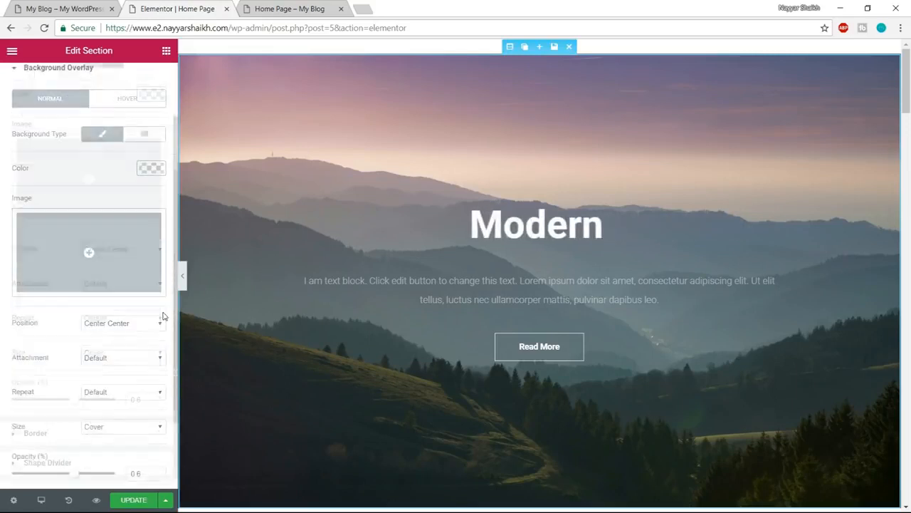
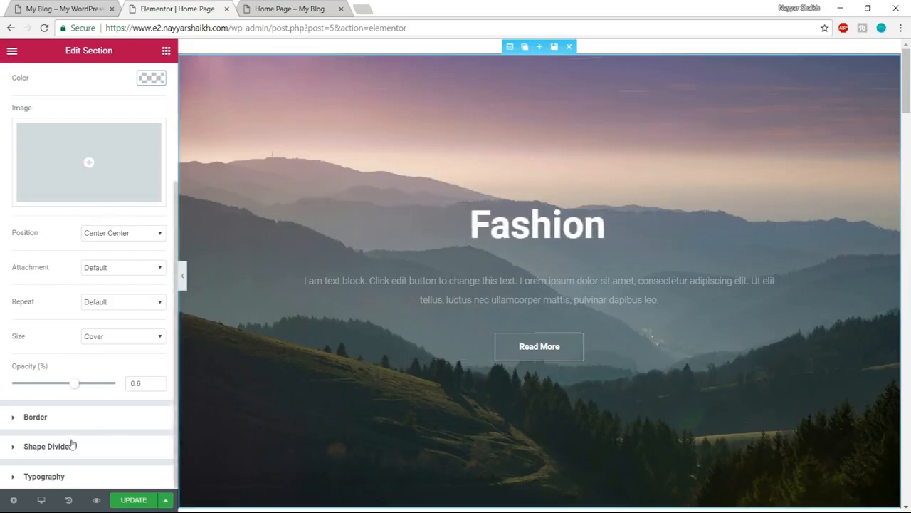
# - Open the hero's animated headline for editing and compare it with the headline on the demo site
pyautogui.scroll(3, 71, 445)
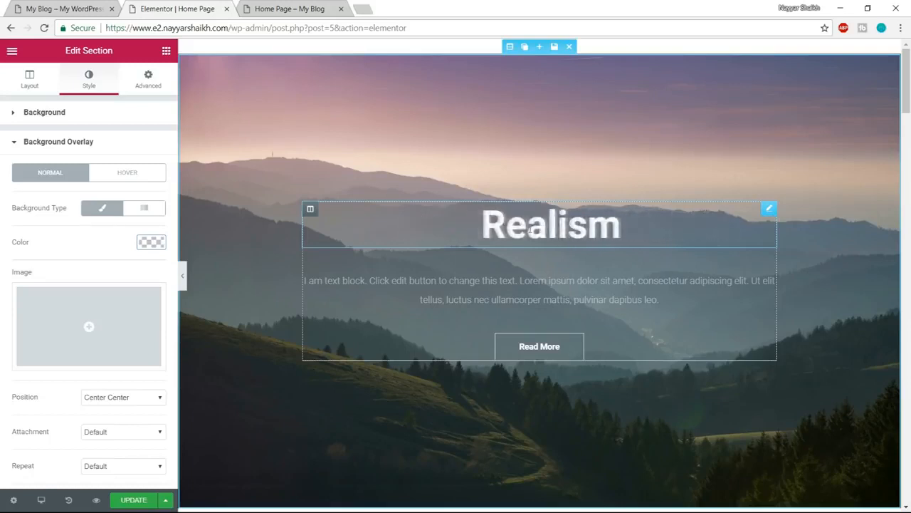
pyautogui.click(520, 229)
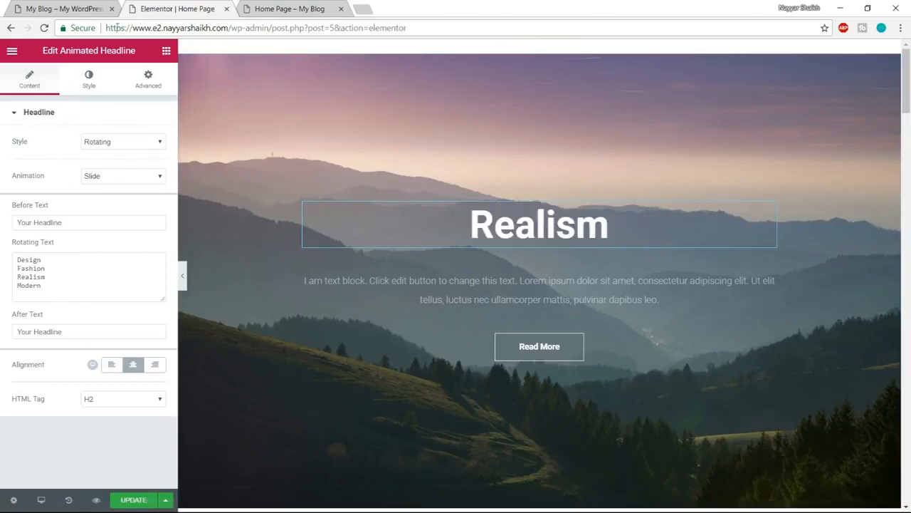
pyautogui.click(67, 7)
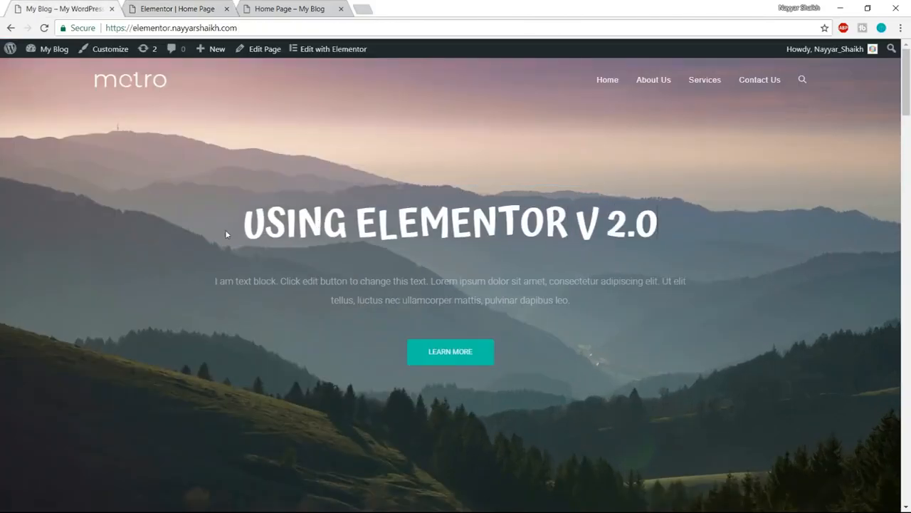
pyautogui.click(327, 7)
pyautogui.click(176, 9)
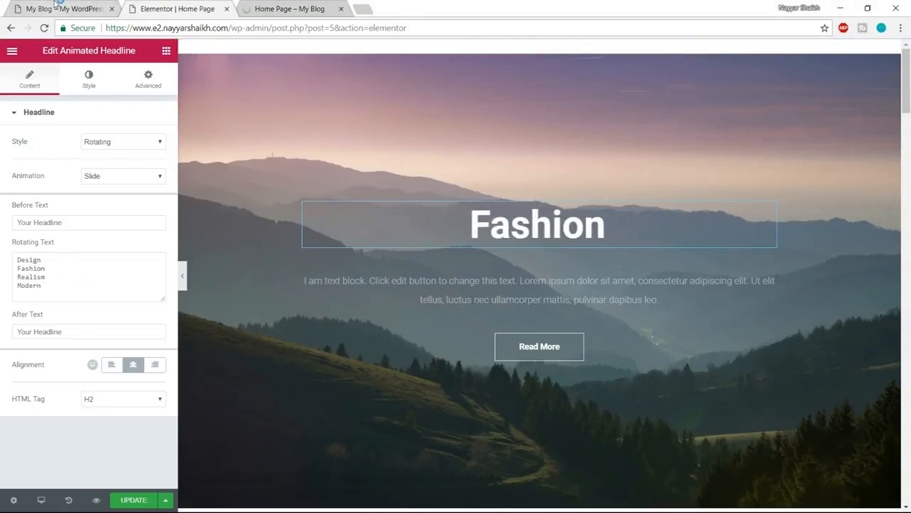
pyautogui.click(57, 5)
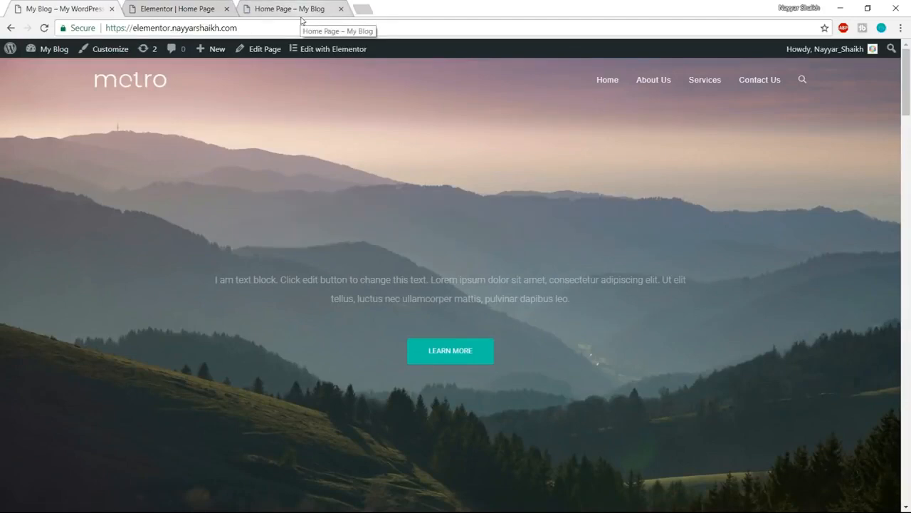
pyautogui.click(178, 8)
# - Replace the headline's rotating text with the lines "How to Make a Website", "Using WordPress" and "With ELemntor V 2.0"
pyautogui.moveTo(57, 285); pyautogui.dragTo(2, 257)
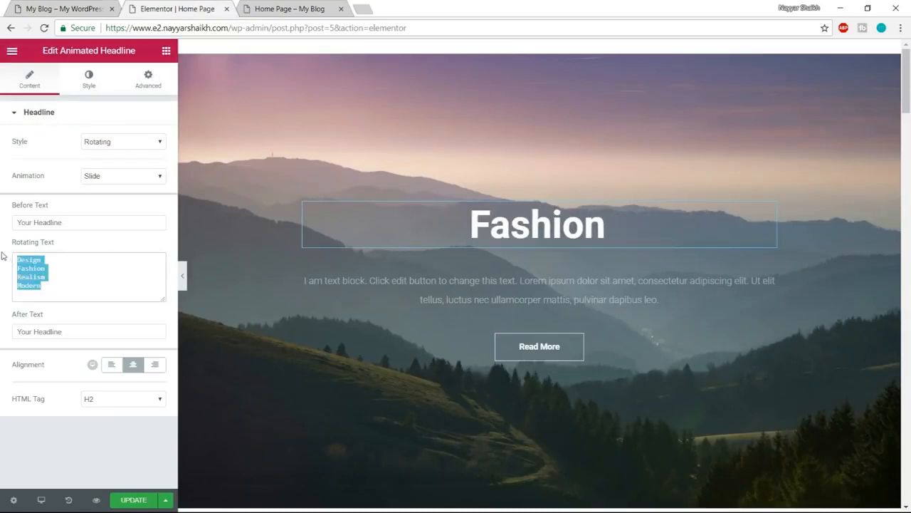
pyautogui.press('BackSpace')
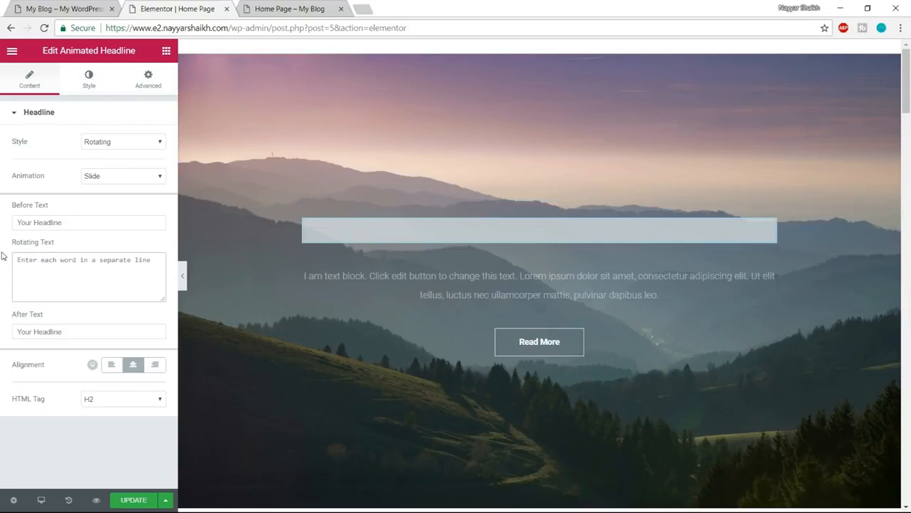
pyautogui.write('How t')
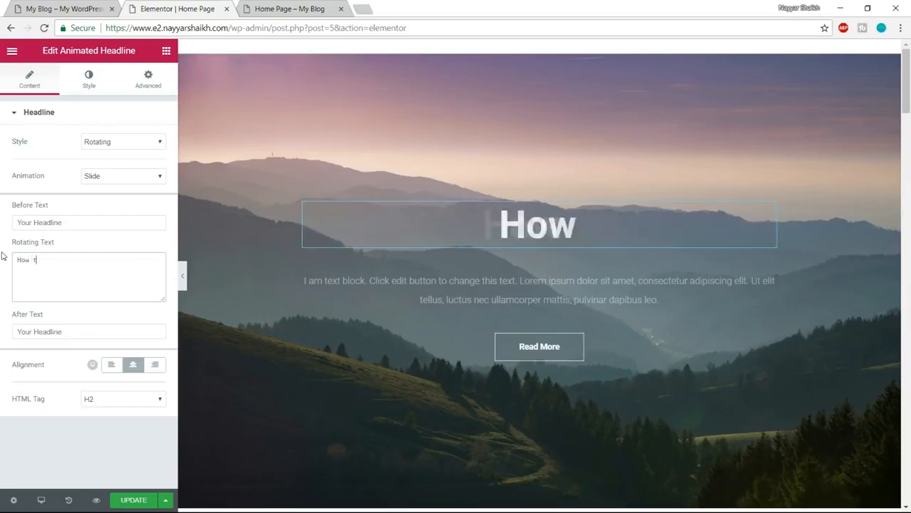
pyautogui.write('o Make a Website')
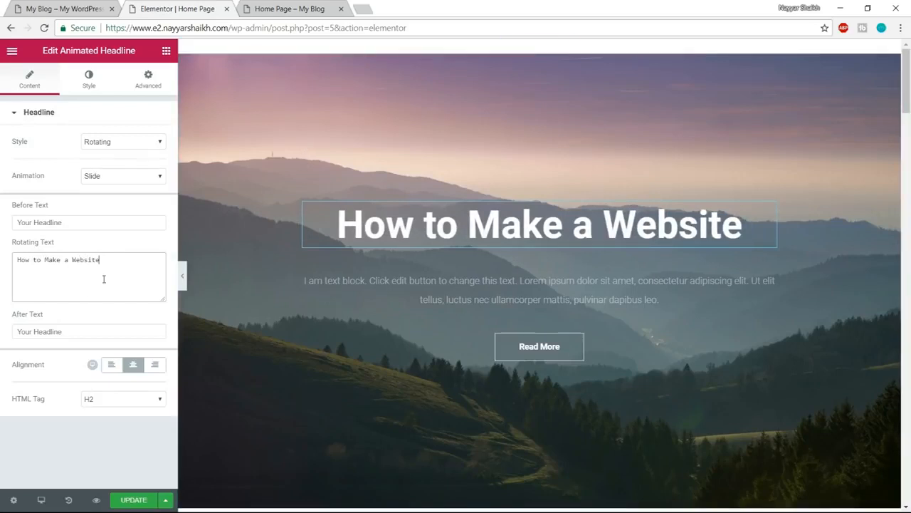
pyautogui.press('Return')
pyautogui.write('Using WordPress')
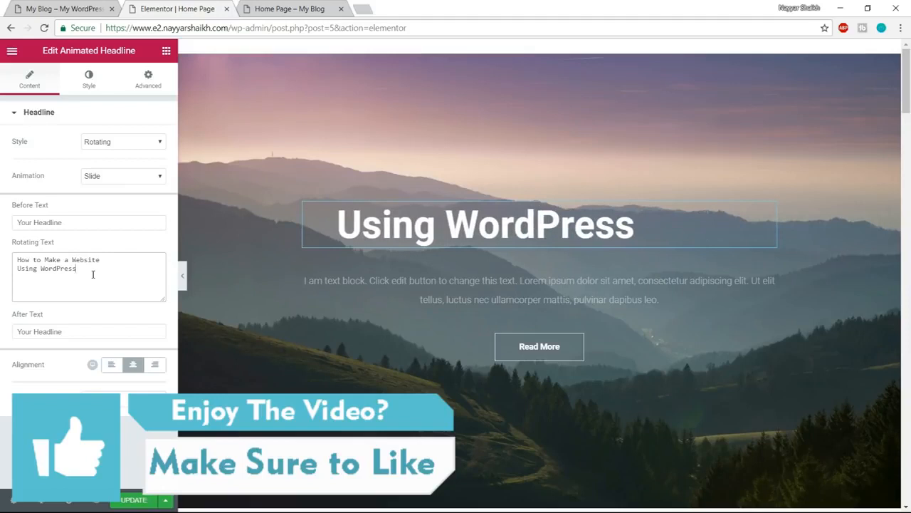
pyautogui.press('Return')
pyautogui.write('U')
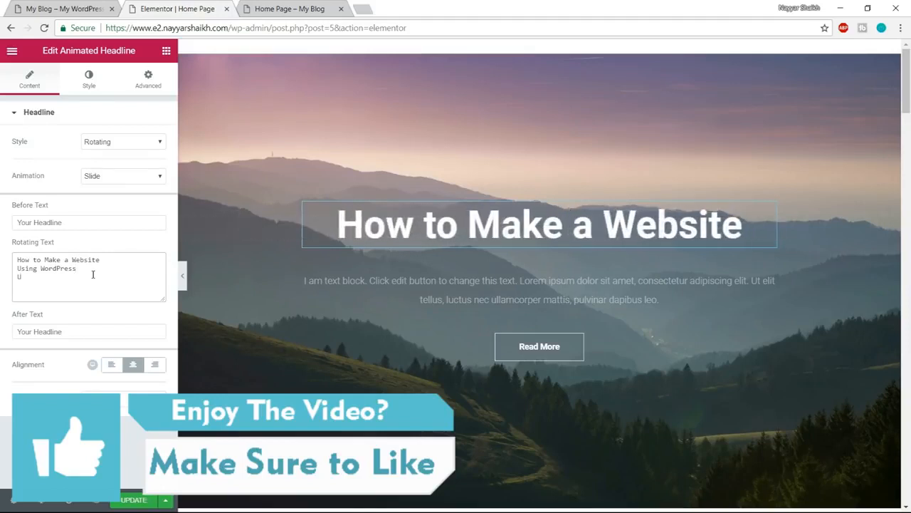
pyautogui.write('sing WordPress With El')
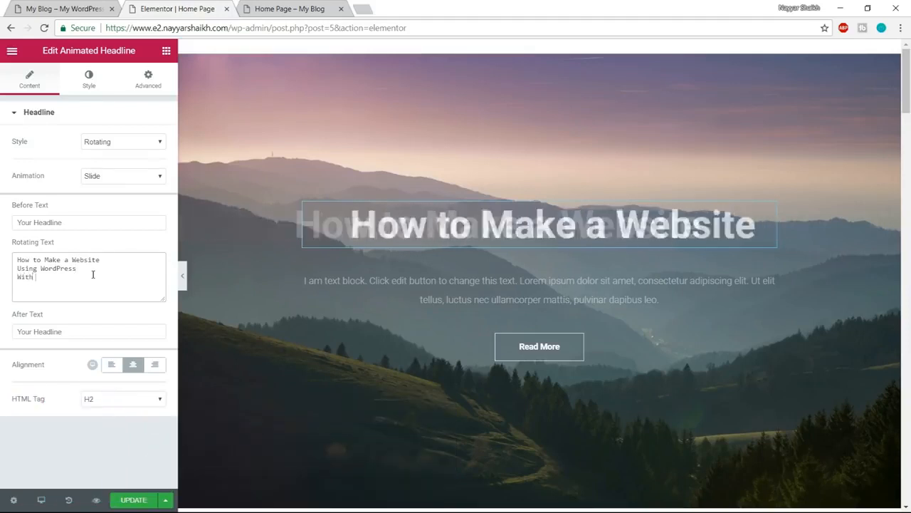
pyautogui.write('emntor V')
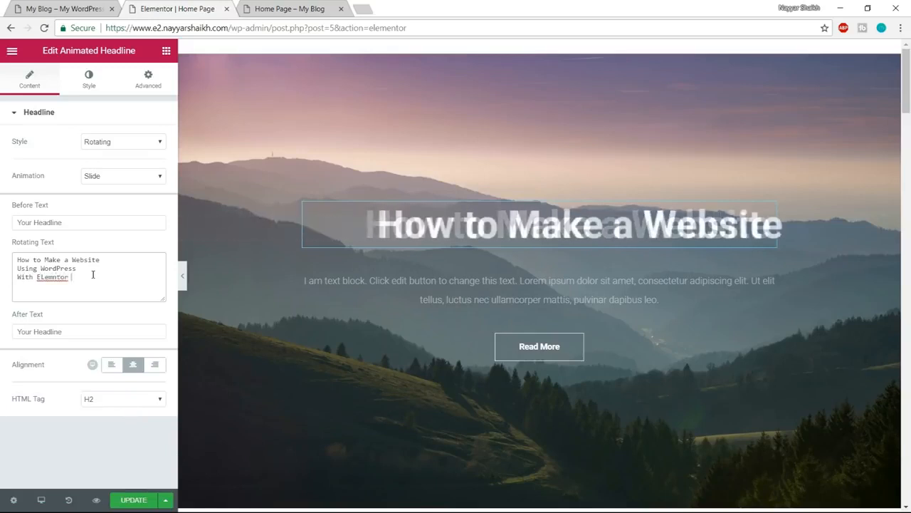
pyautogui.write(' 2.0')
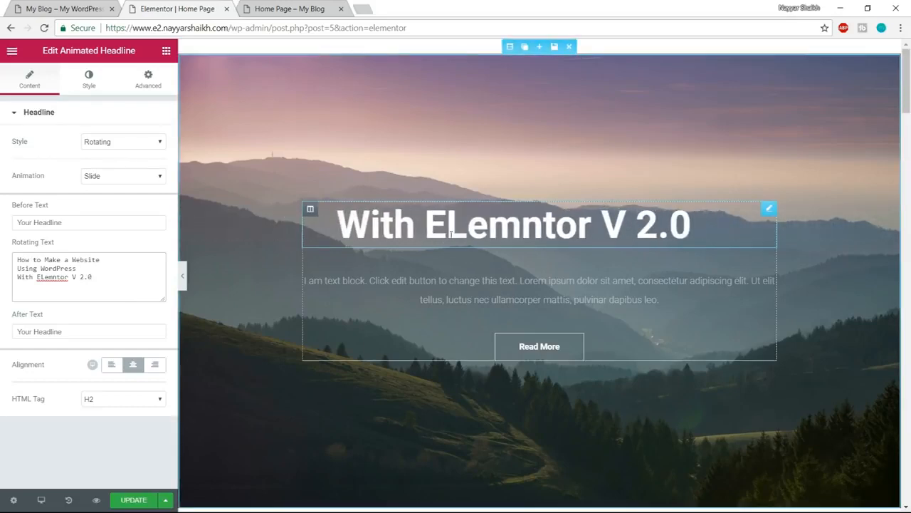
# - Check the headline's animation on the demo site and set the edited headline's animation to Typing
pyautogui.click(66, 9)
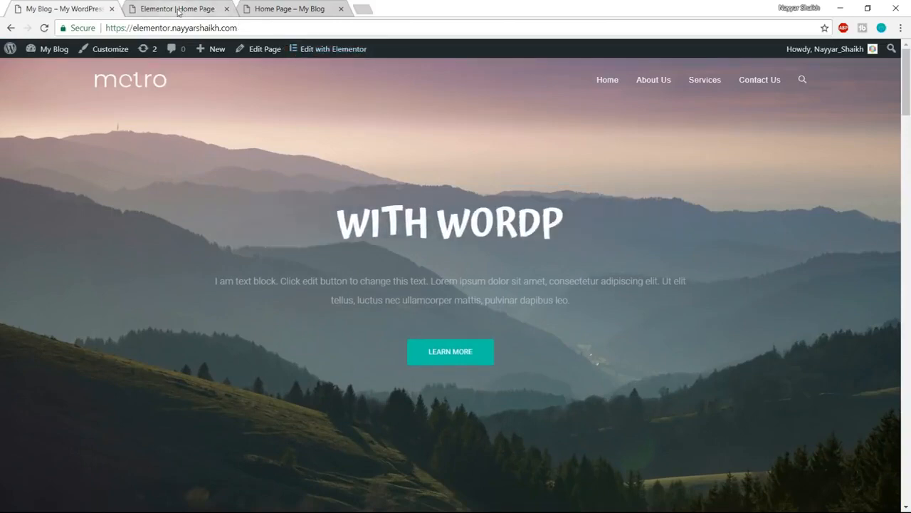
pyautogui.click(178, 9)
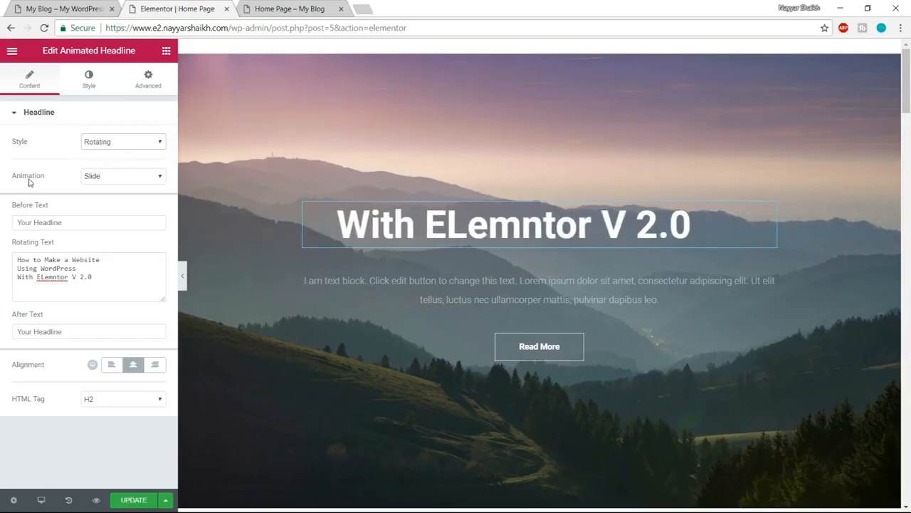
pyautogui.click(107, 176)
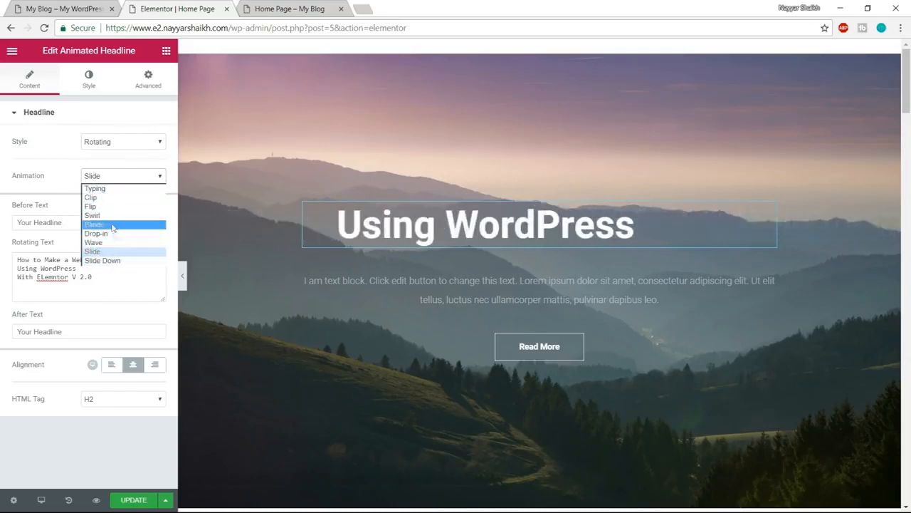
pyautogui.click(105, 191)
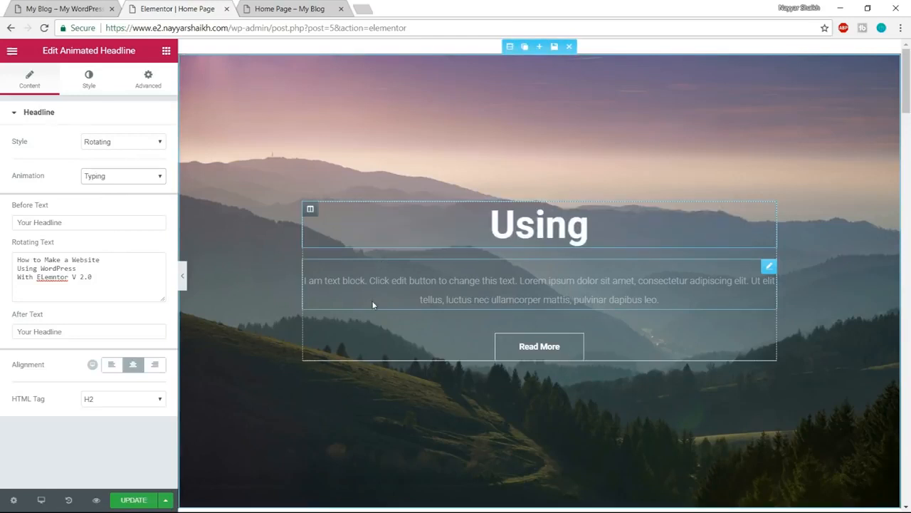
# - Try the Blinds and Wave animations on the rotating headline and return it to Typing
pyautogui.click(118, 177)
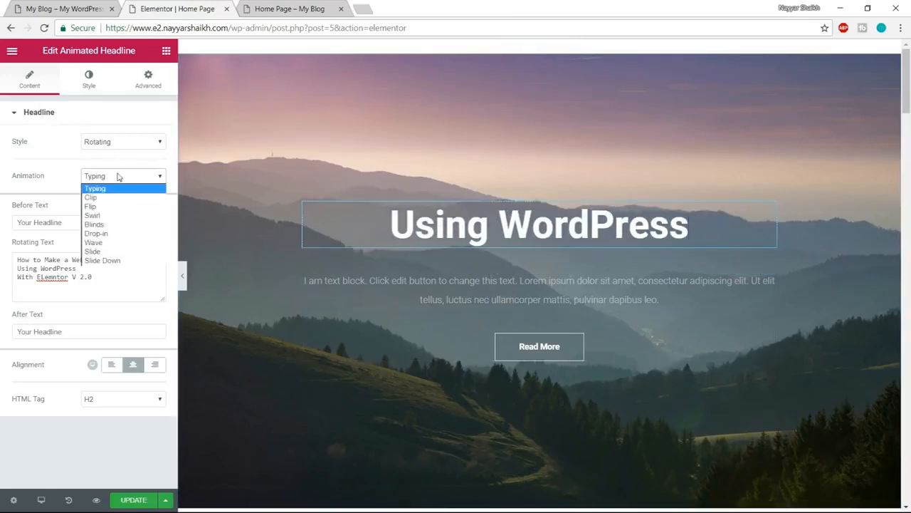
pyautogui.click(123, 224)
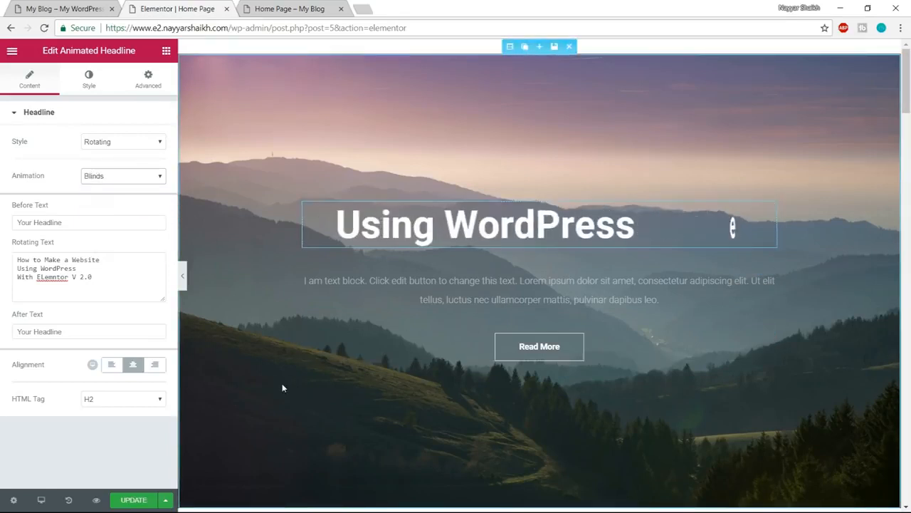
pyautogui.click(124, 177)
pyautogui.click(112, 243)
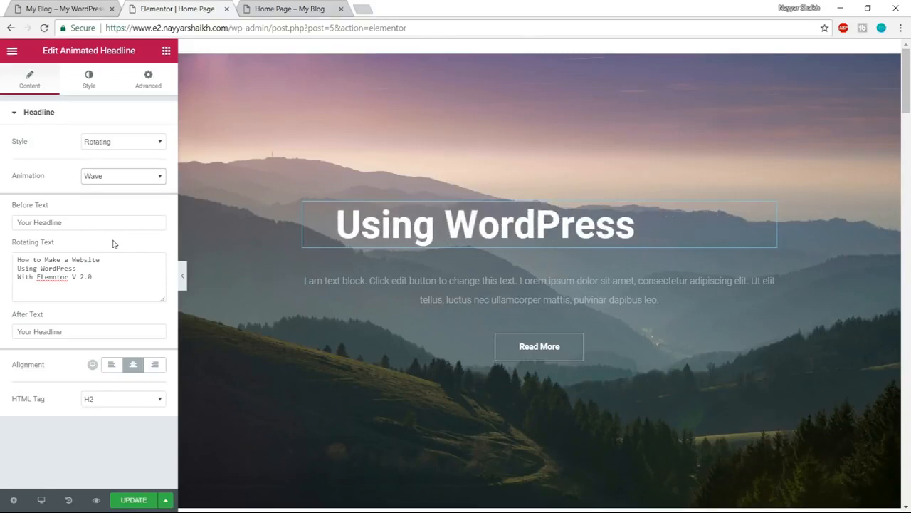
pyautogui.click(96, 177)
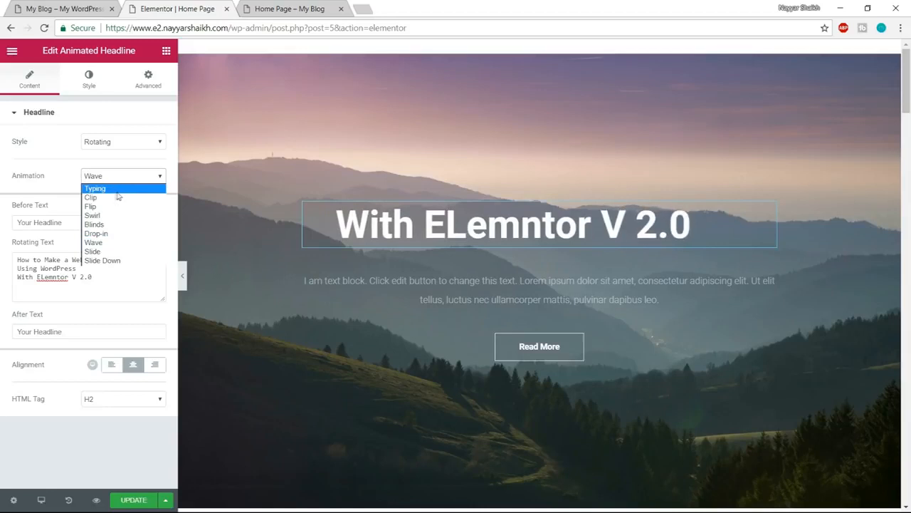
pyautogui.click(123, 188)
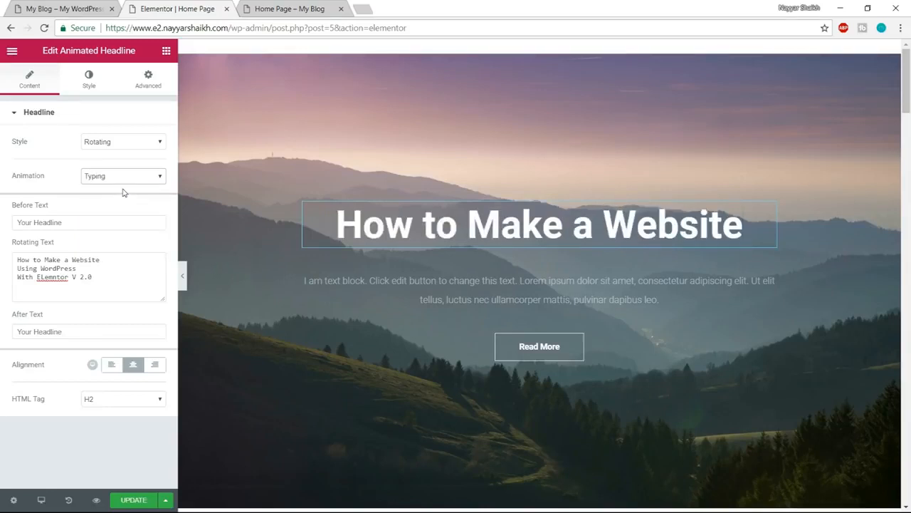
# - Check the headline's lettering on the demo site and set the edited headline's font family to Atma
pyautogui.click(90, 80)
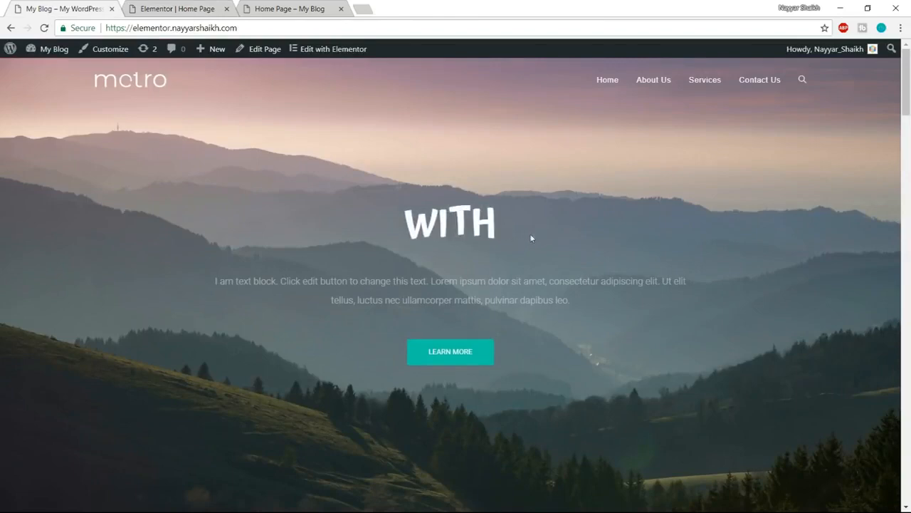
pyautogui.click(201, 9)
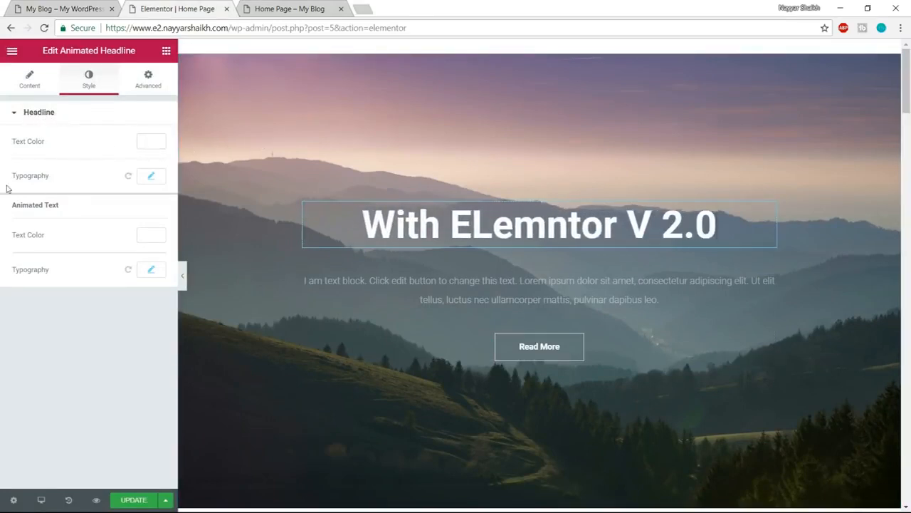
pyautogui.click(153, 177)
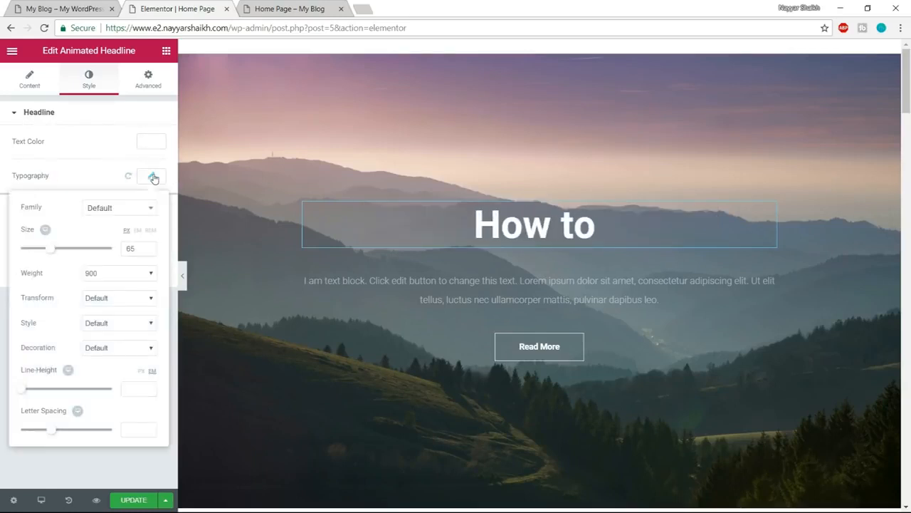
pyautogui.click(115, 208)
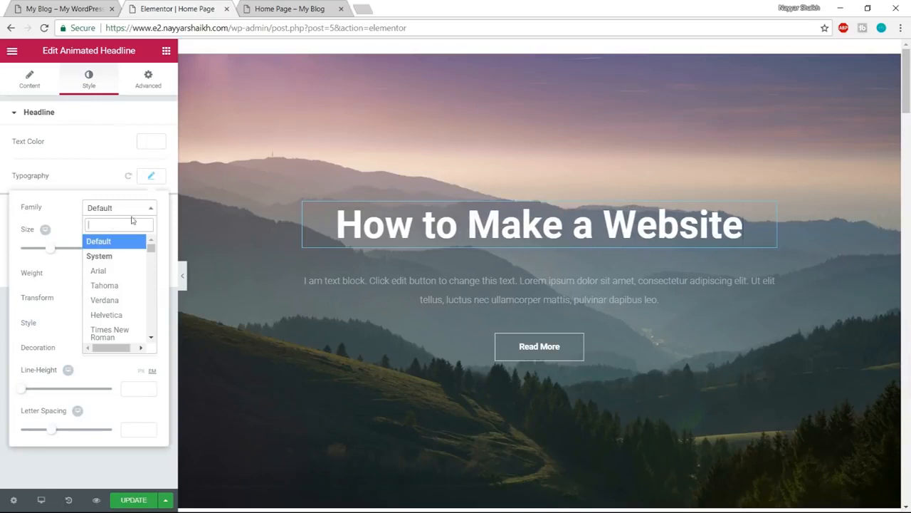
pyautogui.write('a')
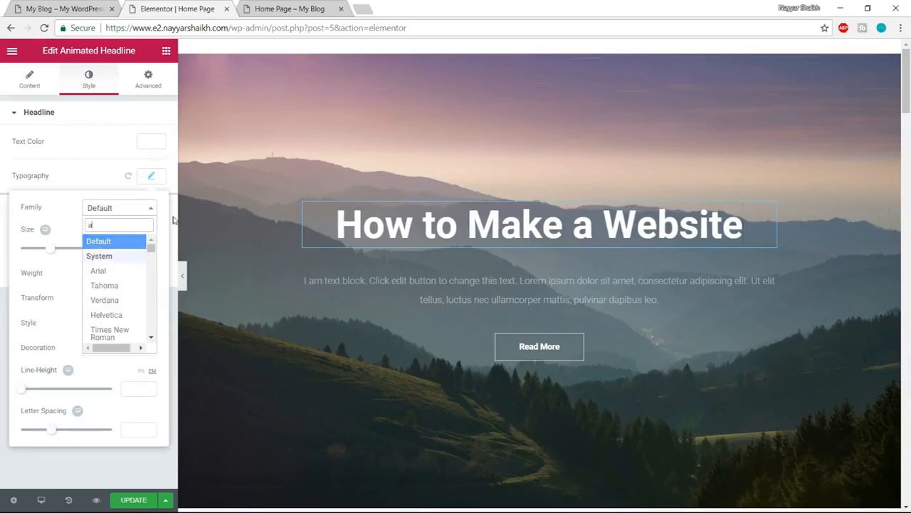
pyautogui.write('rma')
pyautogui.press('BackSpace')
pyautogui.press('BackSpace')
pyautogui.press('BackSpace')
pyautogui.press('BackSpace')
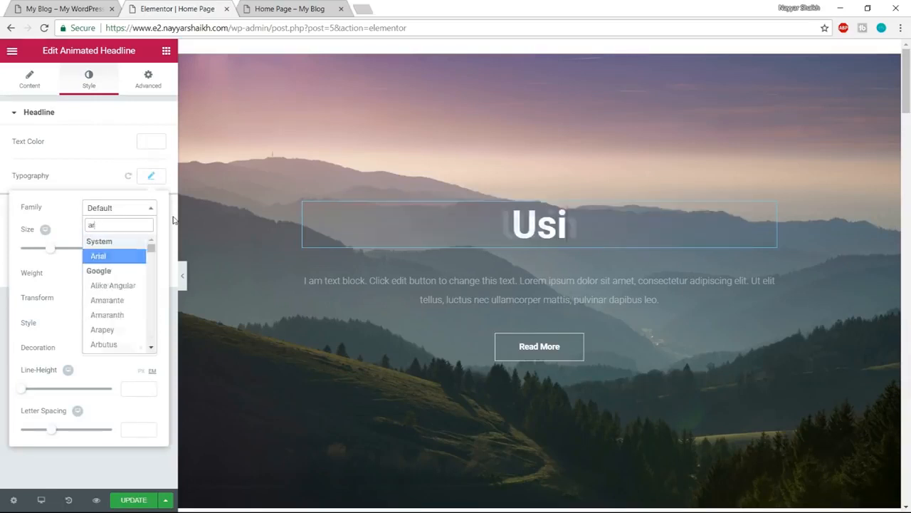
pyautogui.write('atma')
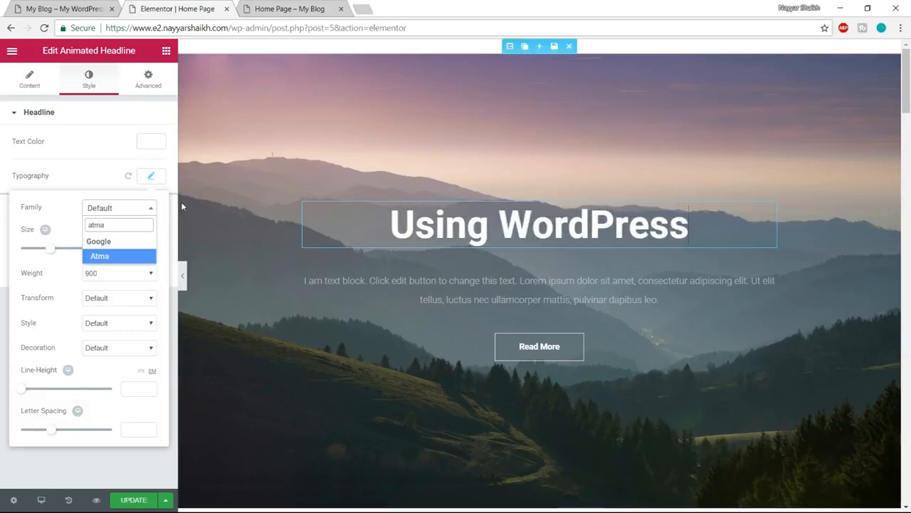
pyautogui.click(118, 264)
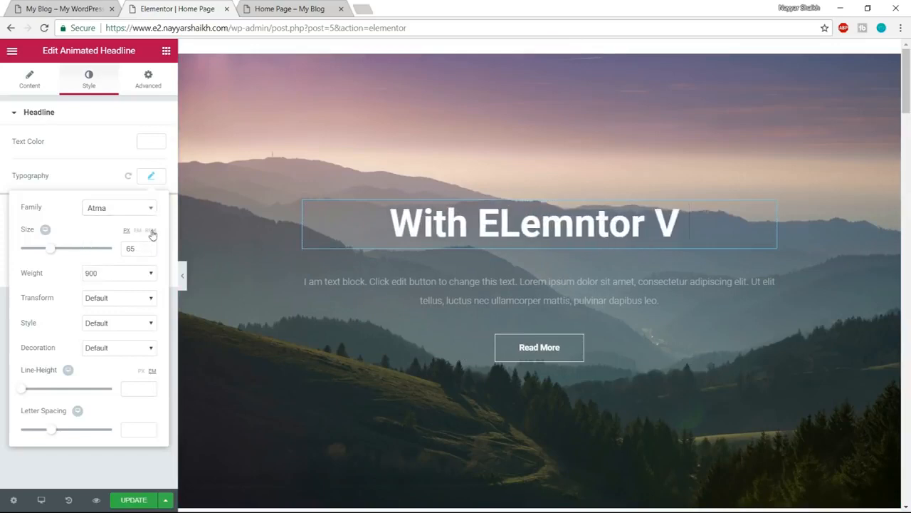
# - Set the headline's font size to 68 px in its typography settings
pyautogui.click(151, 178)
pyautogui.click(151, 178)
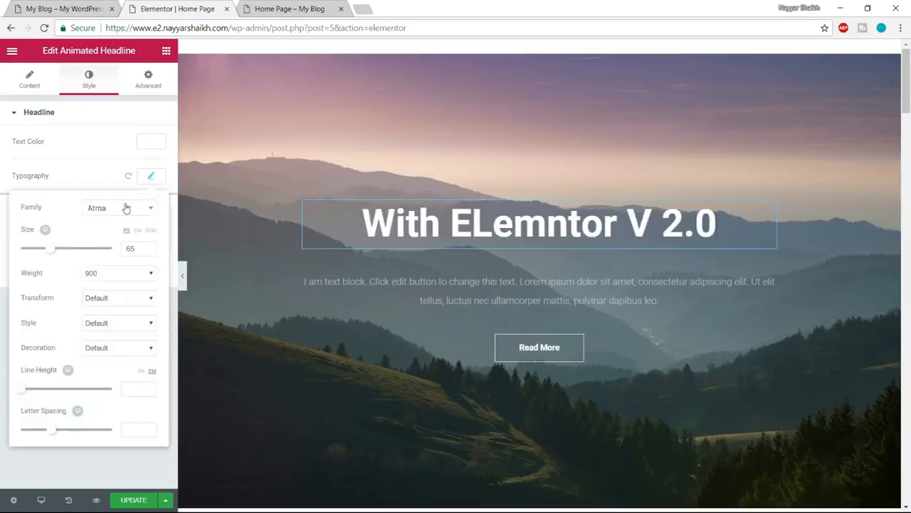
pyautogui.click(143, 191)
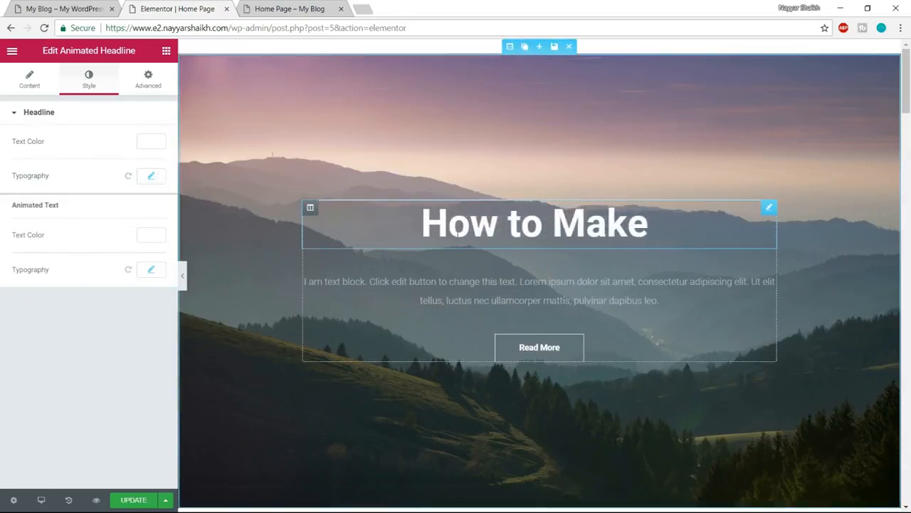
pyautogui.click(151, 177)
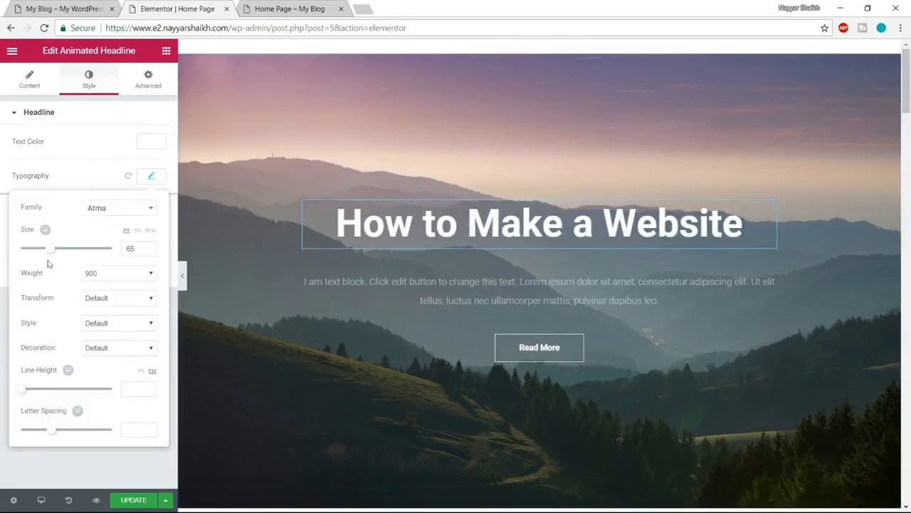
pyautogui.moveTo(52, 254); pyautogui.dragTo(55, 254)
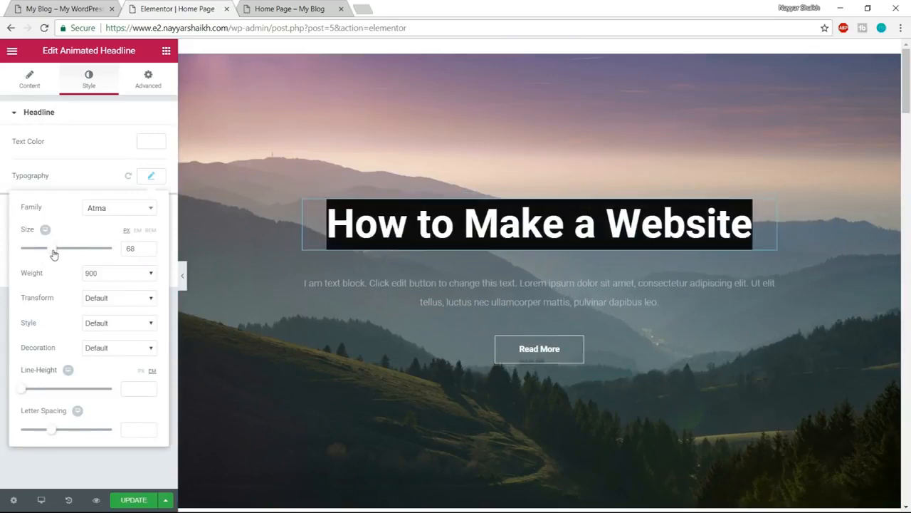
# - Enlarge the animated headline's font to 75 px and try the Baloo font family on it
pyautogui.moveTo(54, 255); pyautogui.dragTo(59, 254)
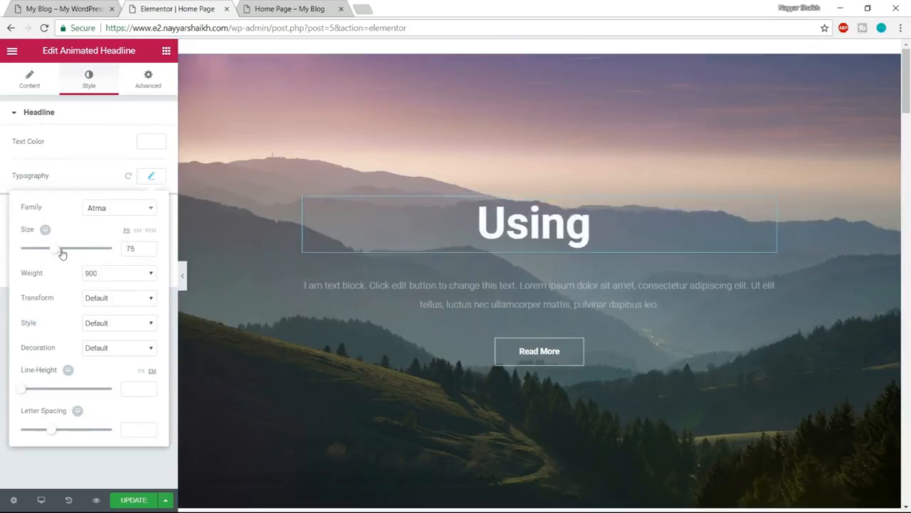
pyautogui.click(111, 207)
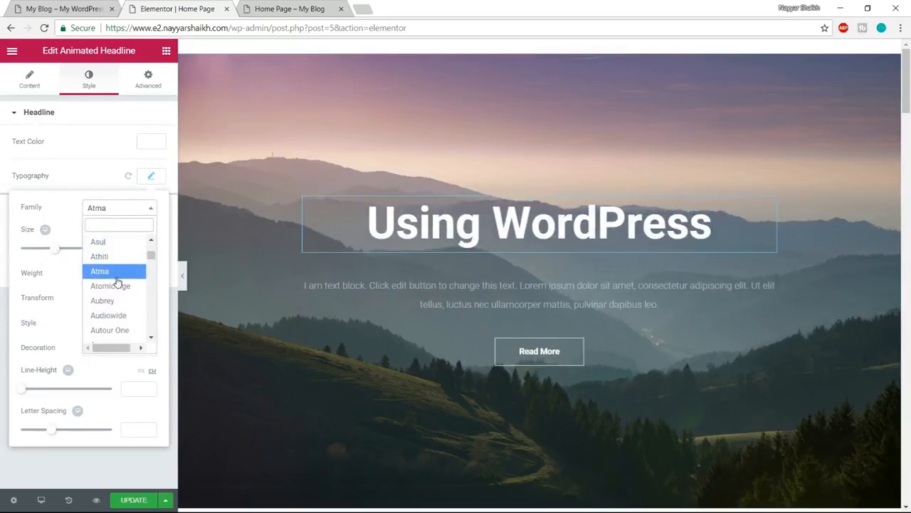
pyautogui.click(117, 278)
pyautogui.click(128, 208)
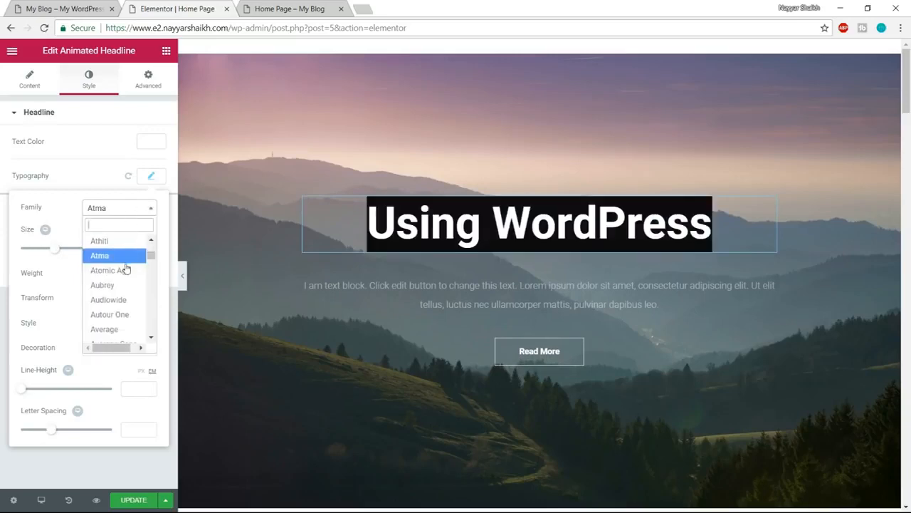
pyautogui.scroll(-2, 125, 283)
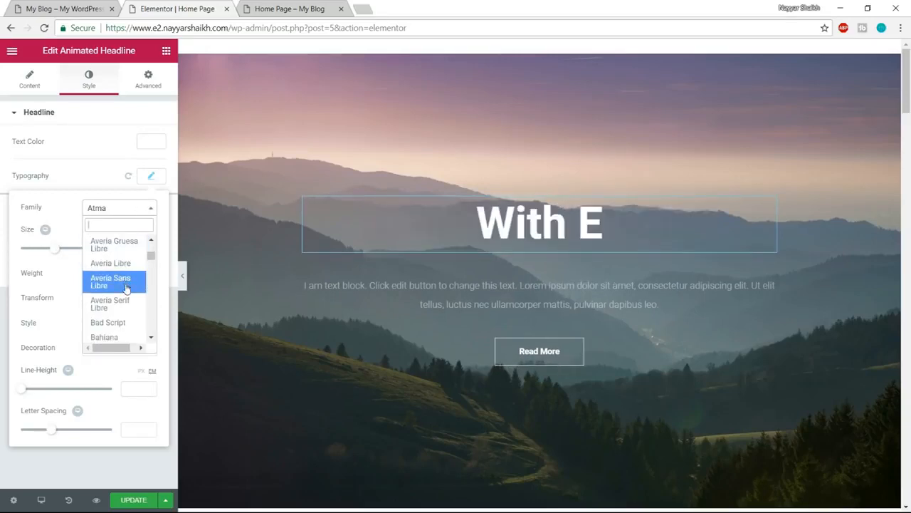
pyautogui.scroll(-1, 125, 287)
pyautogui.click(122, 293)
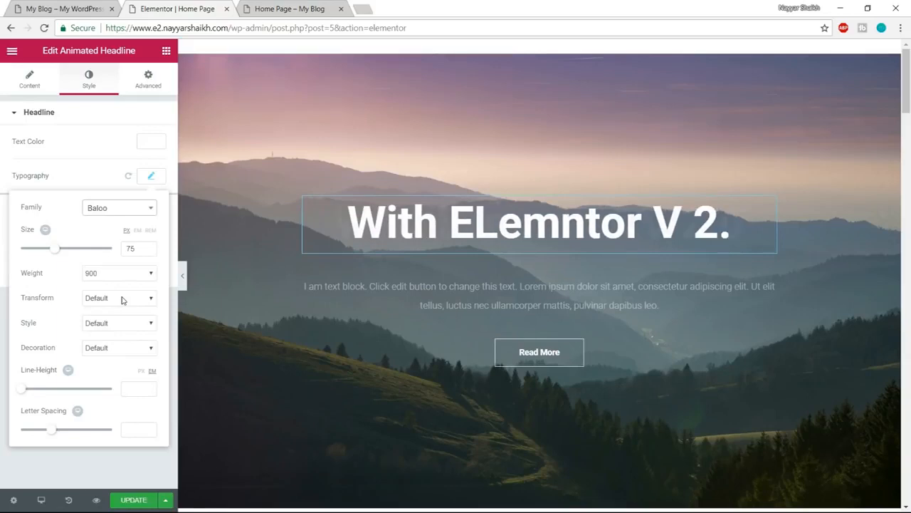
# - Search the font families for Atma and set it again on the animated headline
pyautogui.click(117, 208)
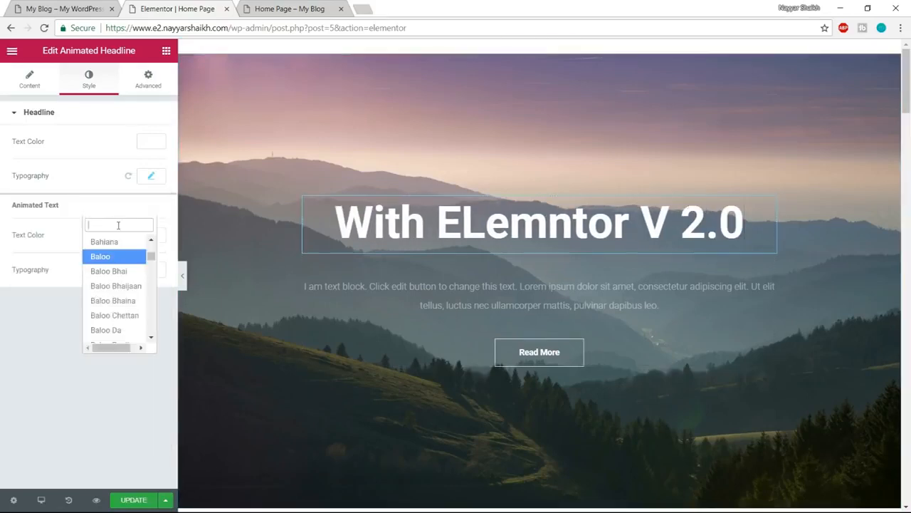
pyautogui.click(150, 176)
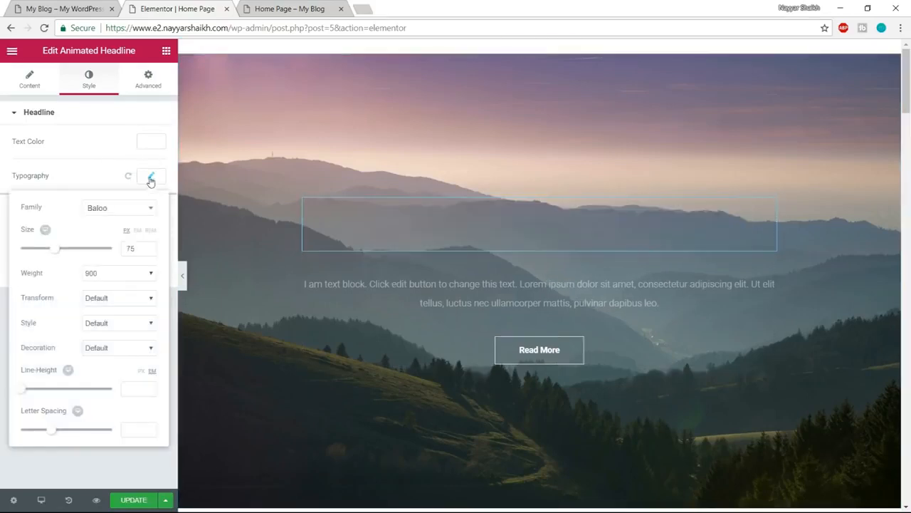
pyautogui.click(127, 208)
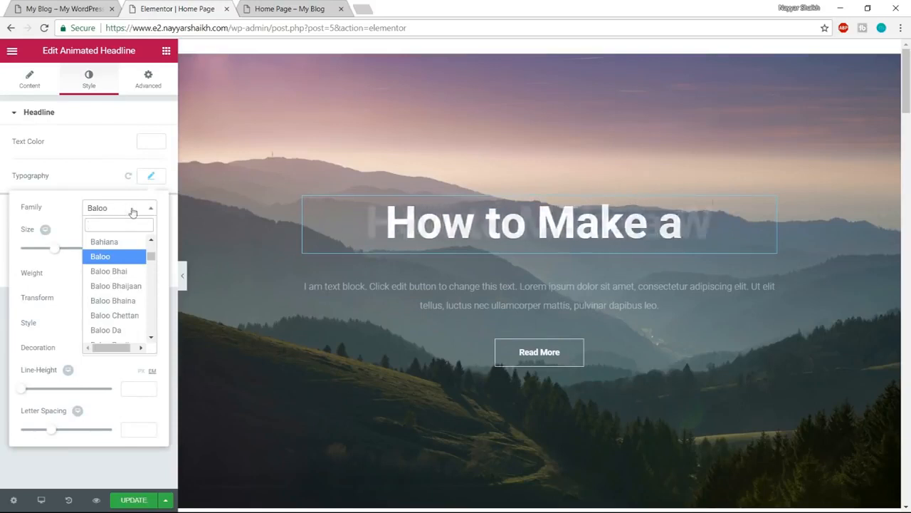
pyautogui.write('atma')
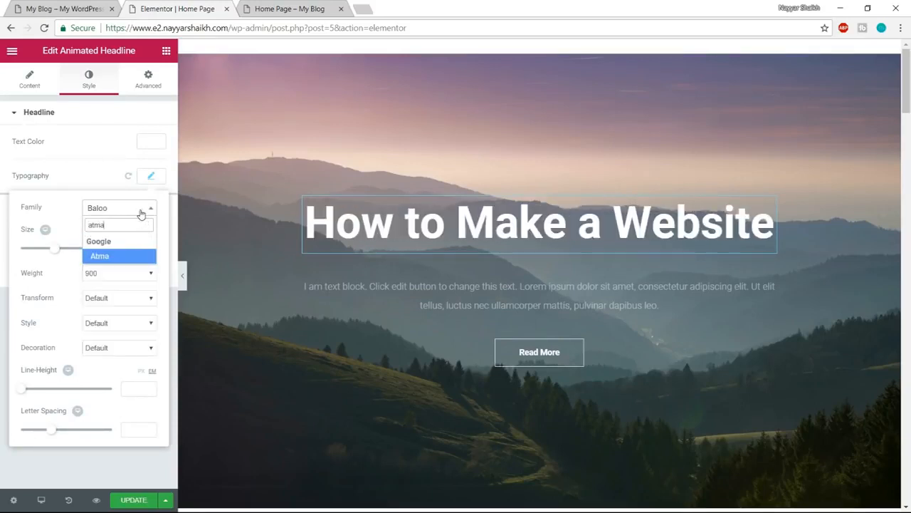
pyautogui.click(122, 256)
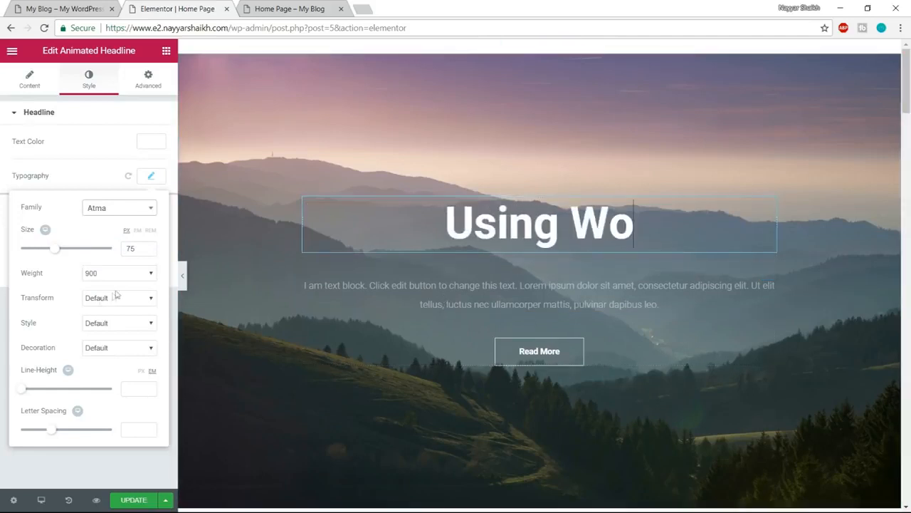
pyautogui.click(109, 212)
pyautogui.scroll(-5, 122, 328)
pyautogui.click(124, 326)
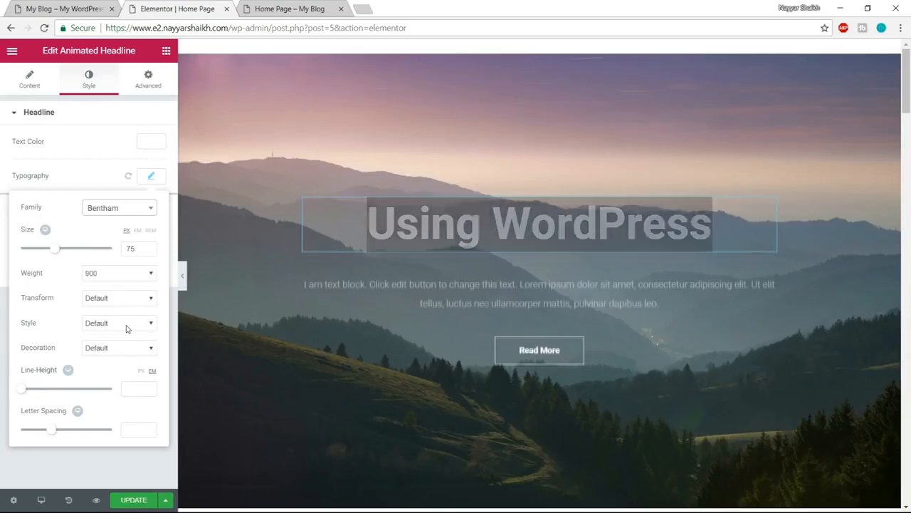
# - Try the Aubrey, Belleza, Bowlby One SC and Cagliostro font families on the animated headline
pyautogui.click(152, 179)
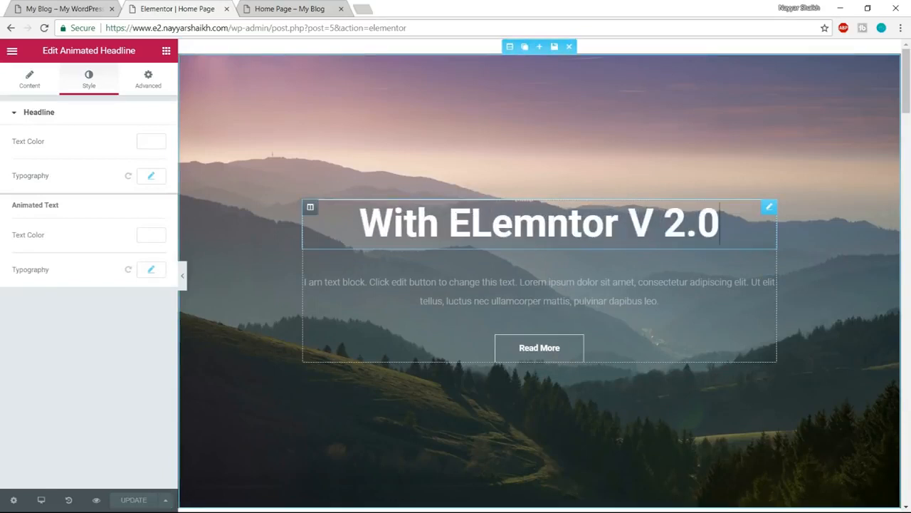
pyautogui.click(152, 177)
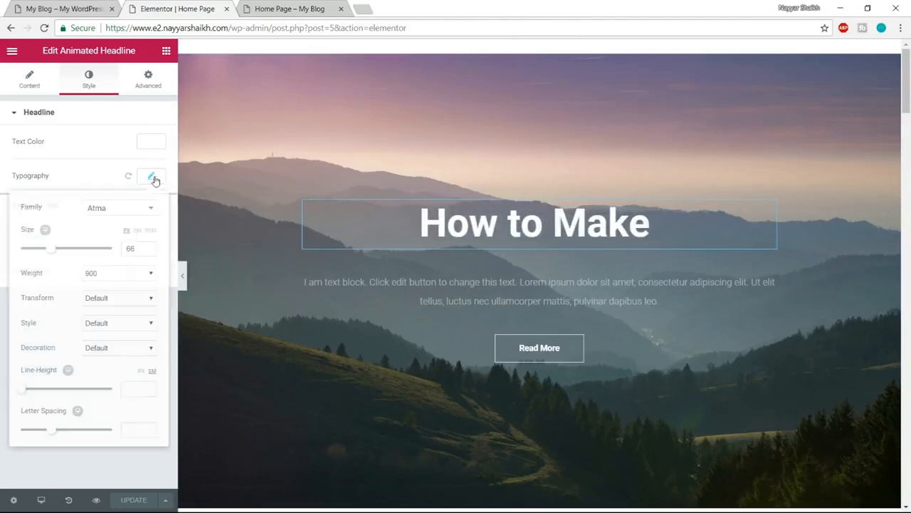
pyautogui.click(119, 207)
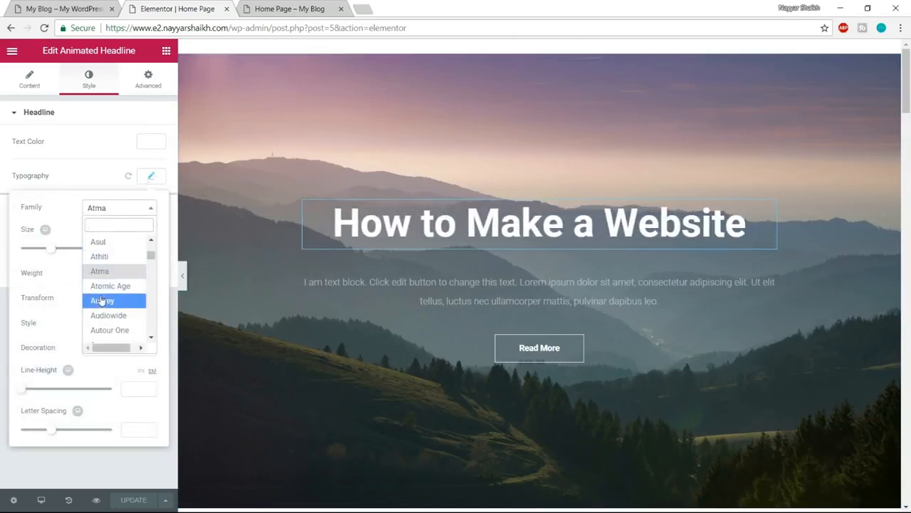
pyautogui.click(102, 300)
pyautogui.click(143, 209)
pyautogui.scroll(-5, 118, 299)
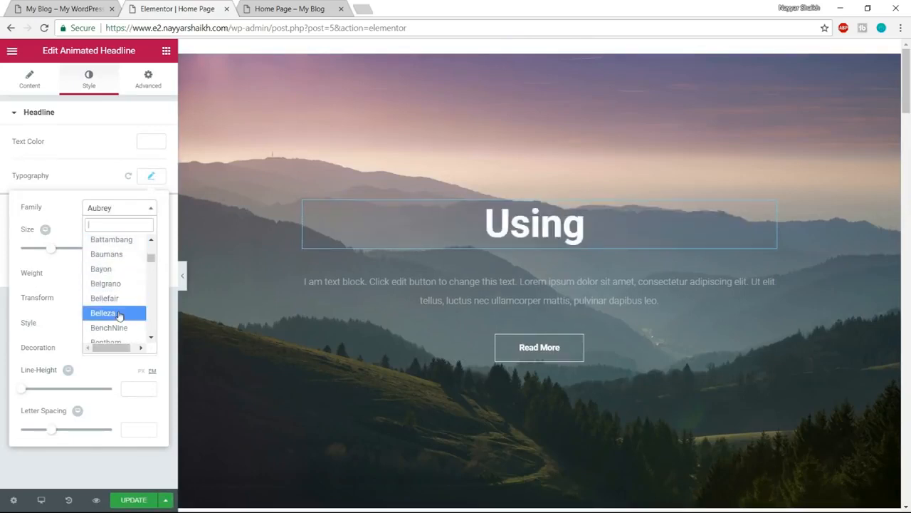
pyautogui.click(118, 314)
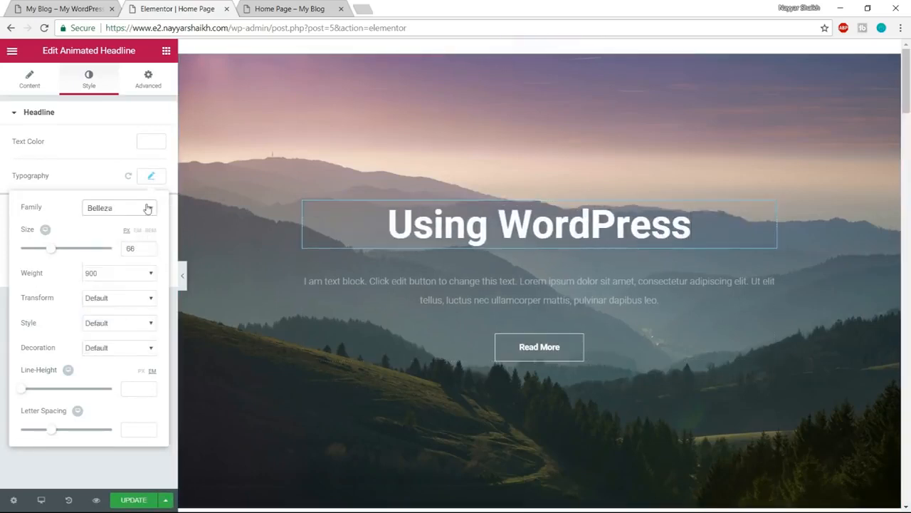
pyautogui.click(147, 207)
pyautogui.scroll(-5, 122, 303)
pyautogui.click(121, 305)
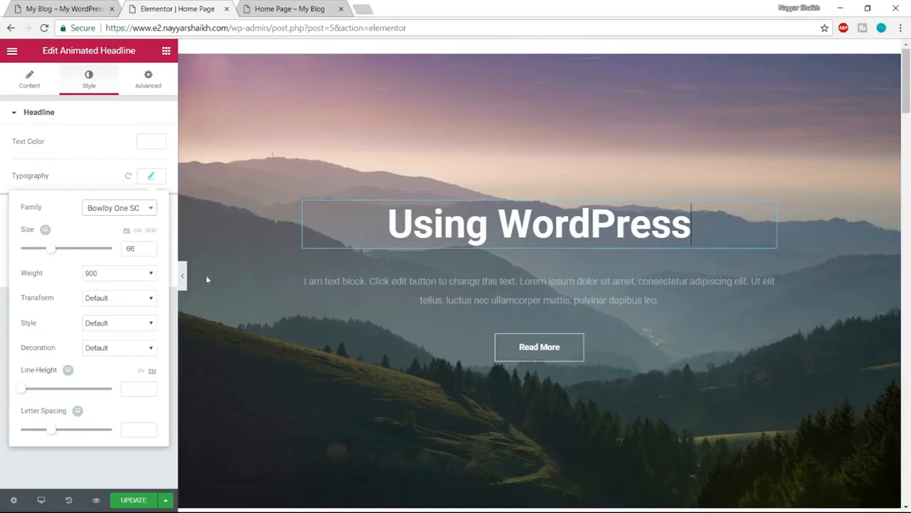
pyautogui.click(121, 208)
pyautogui.scroll(-4, 118, 299)
pyautogui.click(116, 311)
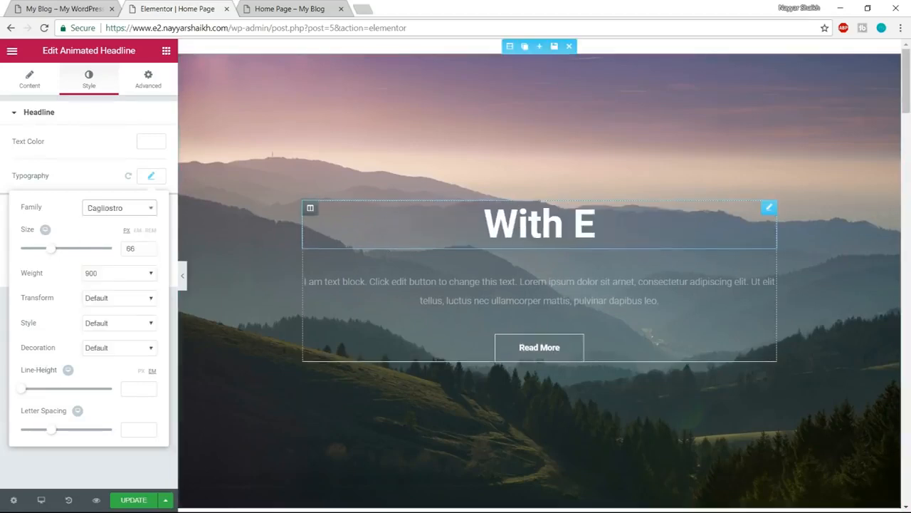
# - Return the animated headline's font family to Atma and close its typography settings
pyautogui.click(121, 208)
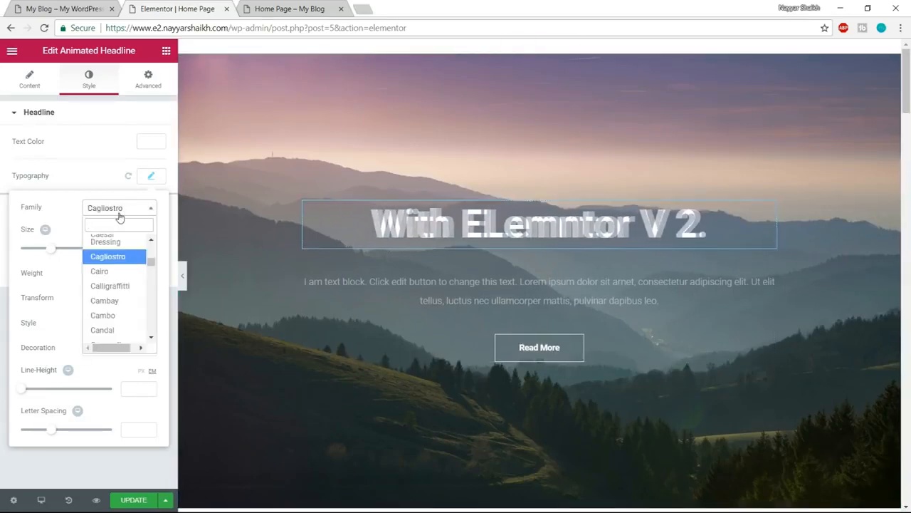
pyautogui.write('atma')
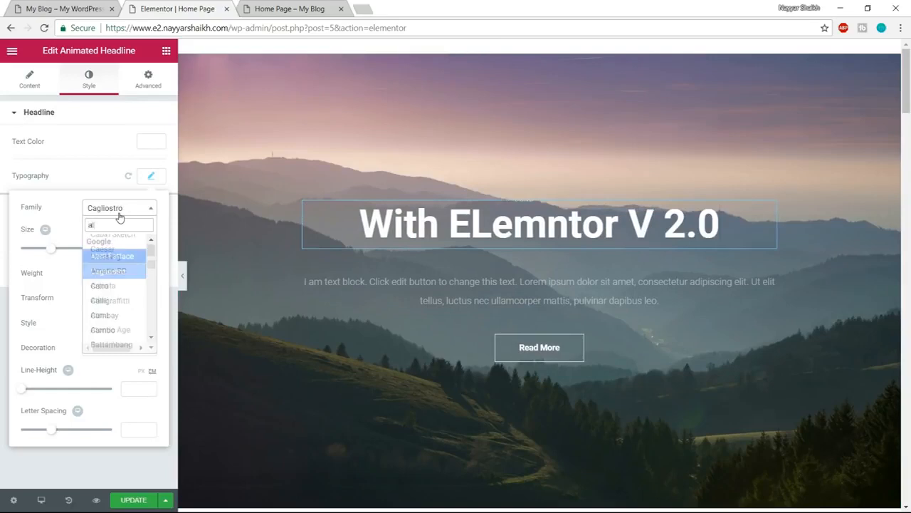
pyautogui.press('Return')
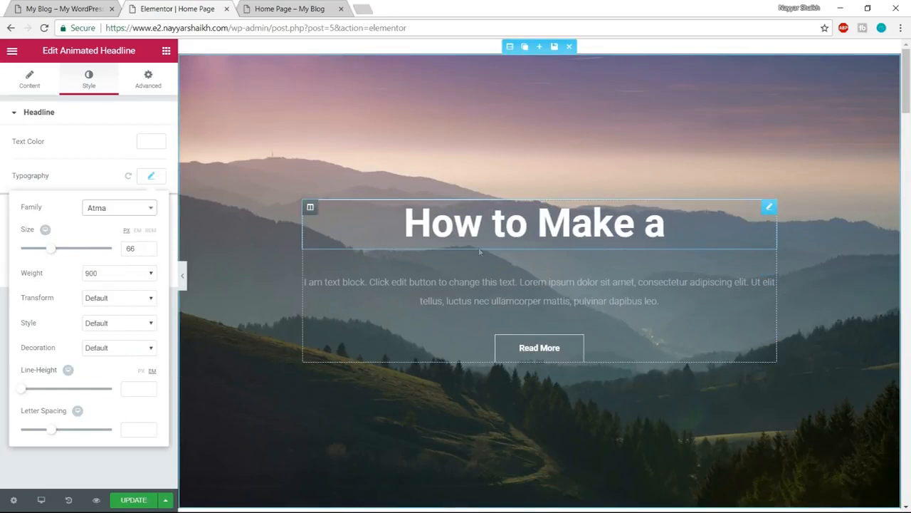
pyautogui.click(154, 178)
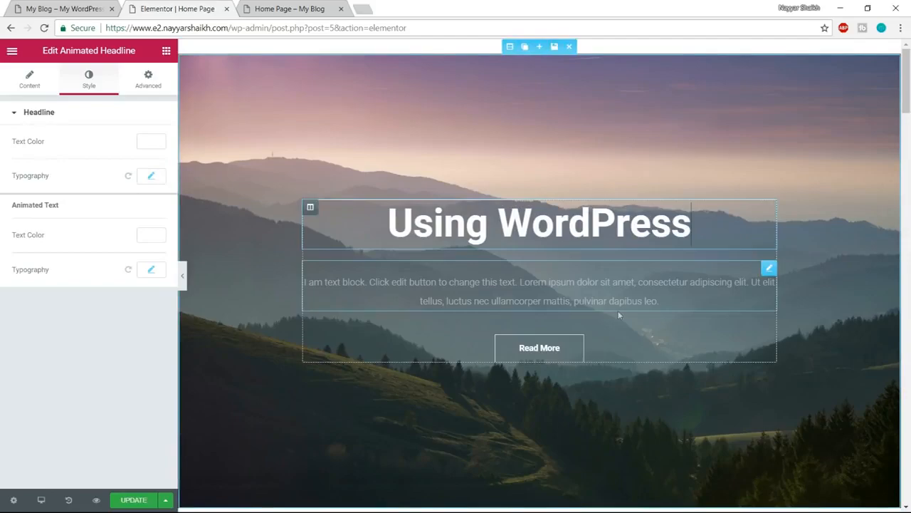
# - Set the Primary Headline family to Atma in Elementor's default fonts
pyautogui.scroll(-10, 622, 330)
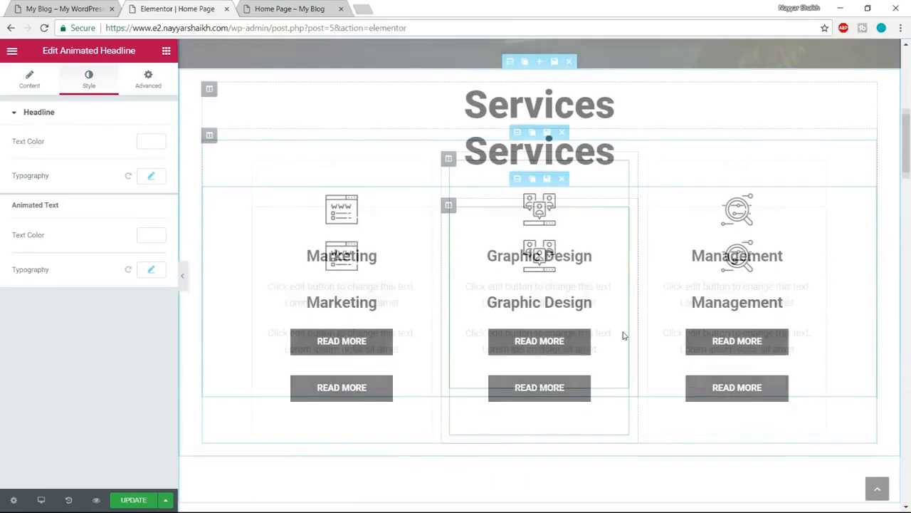
pyautogui.scroll(-5, 623, 336)
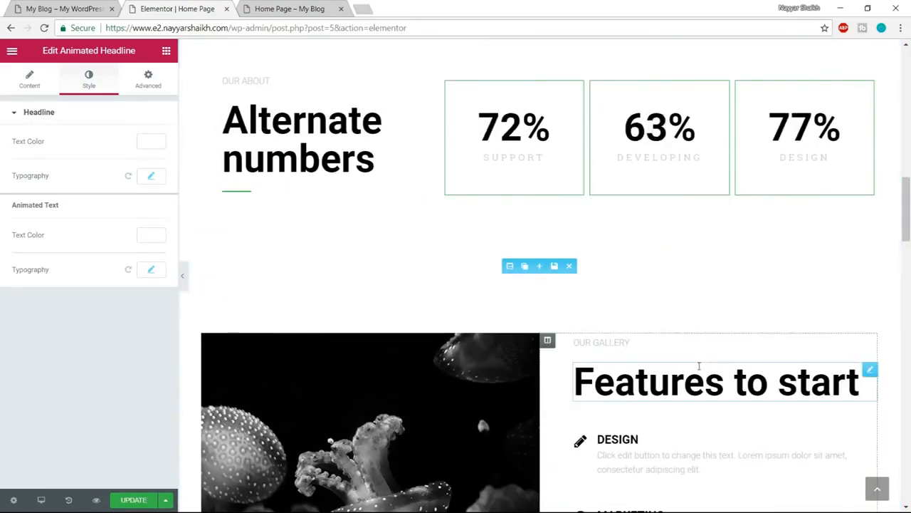
pyautogui.scroll(-3, 705, 360)
pyautogui.scroll(15, 716, 354)
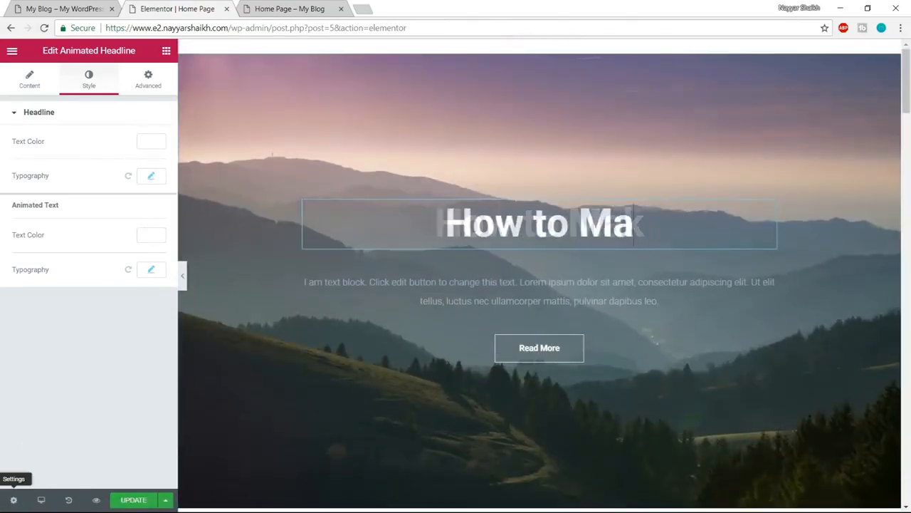
pyautogui.click(14, 54)
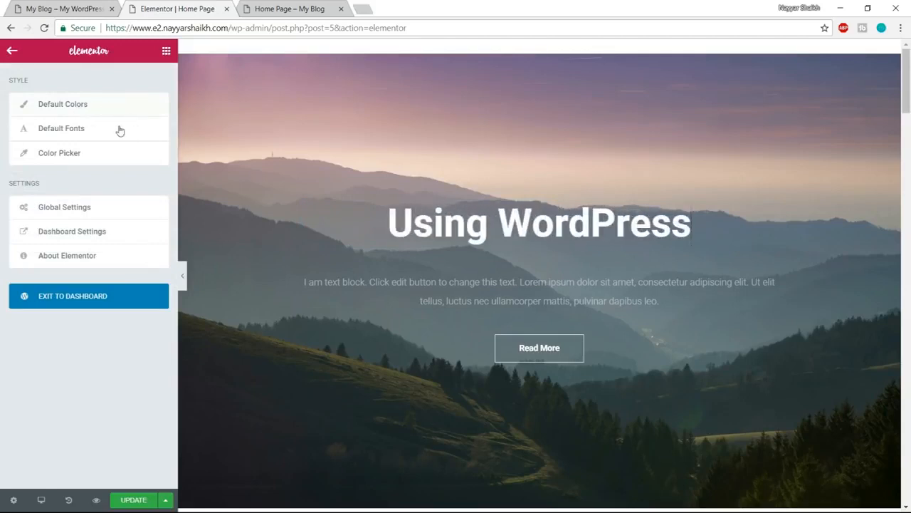
pyautogui.click(87, 128)
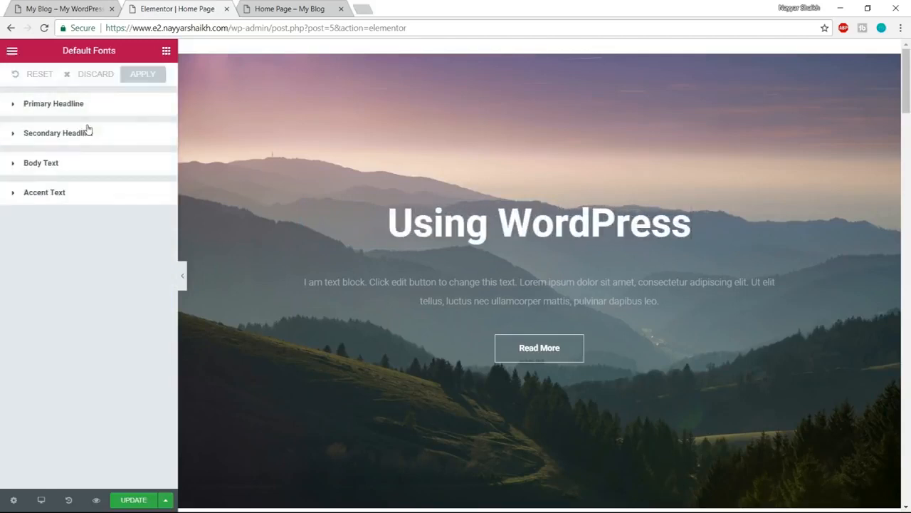
pyautogui.click(67, 106)
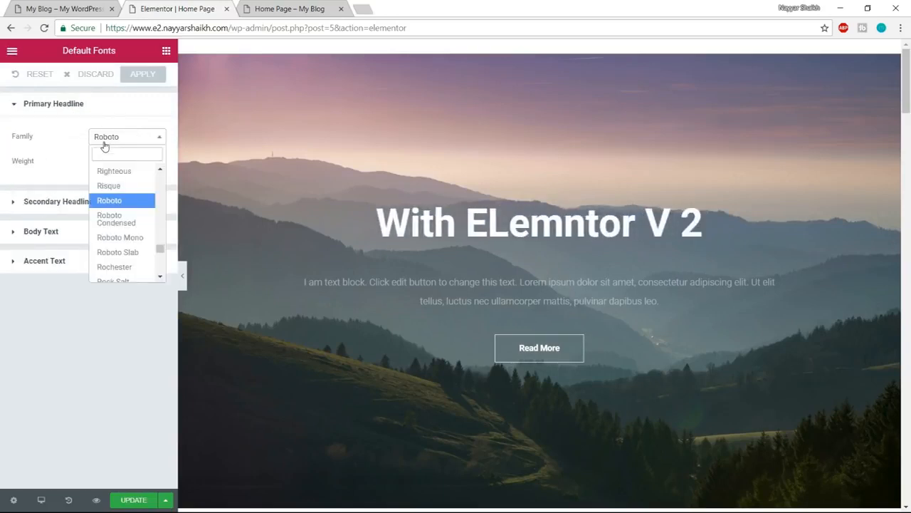
pyautogui.write('atm')
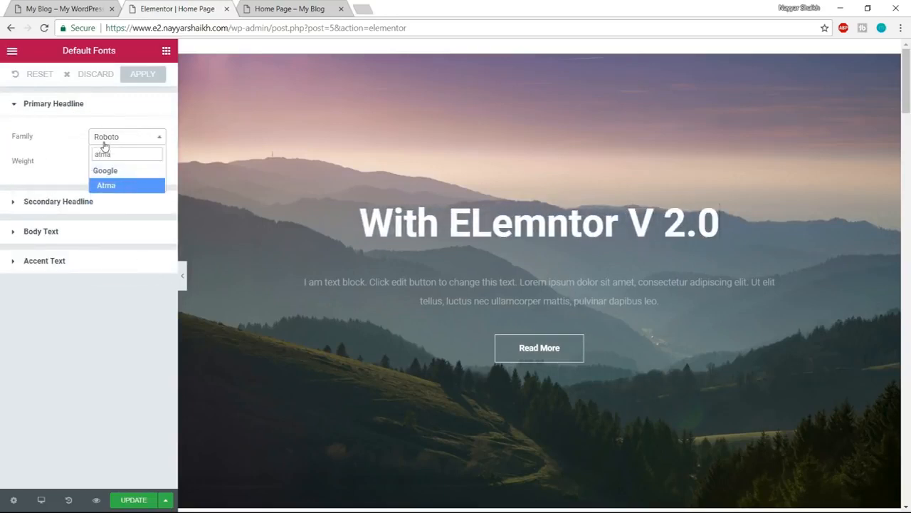
pyautogui.write('a')
pyautogui.press('Return')
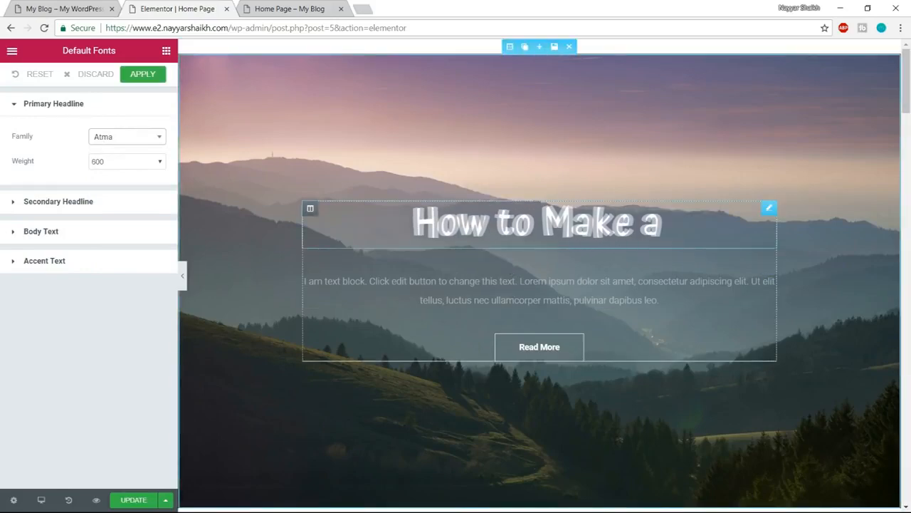
# - Review the headings in all page sections and apply the default fonts change
pyautogui.scroll(-6, 677, 302)
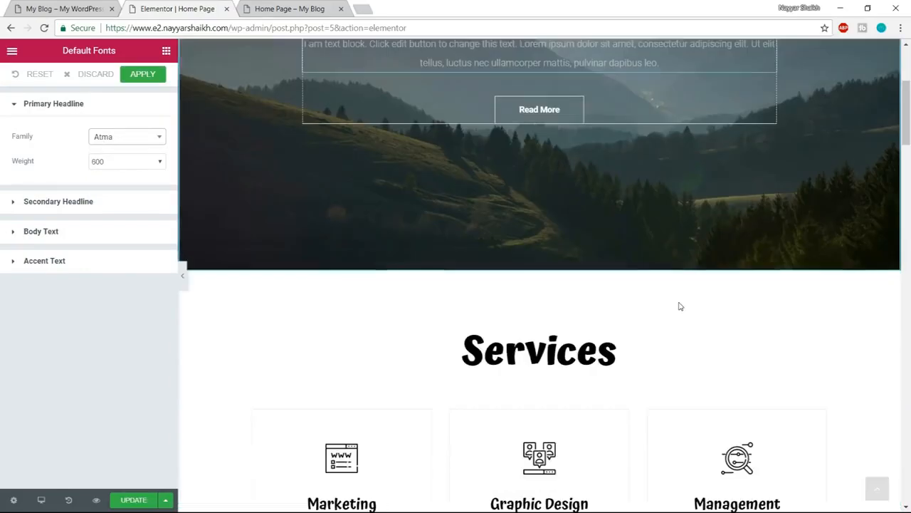
pyautogui.scroll(-5, 504, 183)
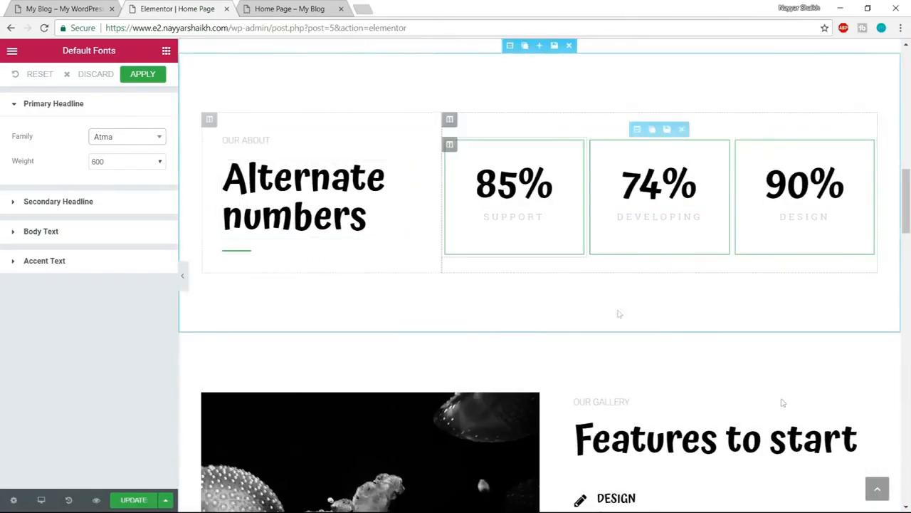
pyautogui.scroll(-10, 618, 314)
pyautogui.scroll(-15, 743, 383)
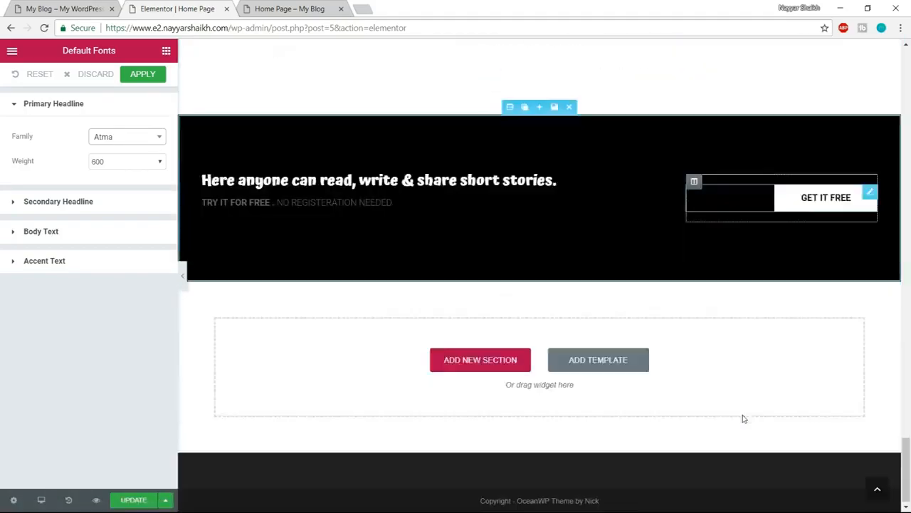
pyautogui.scroll(20, 742, 419)
pyautogui.scroll(10, 742, 418)
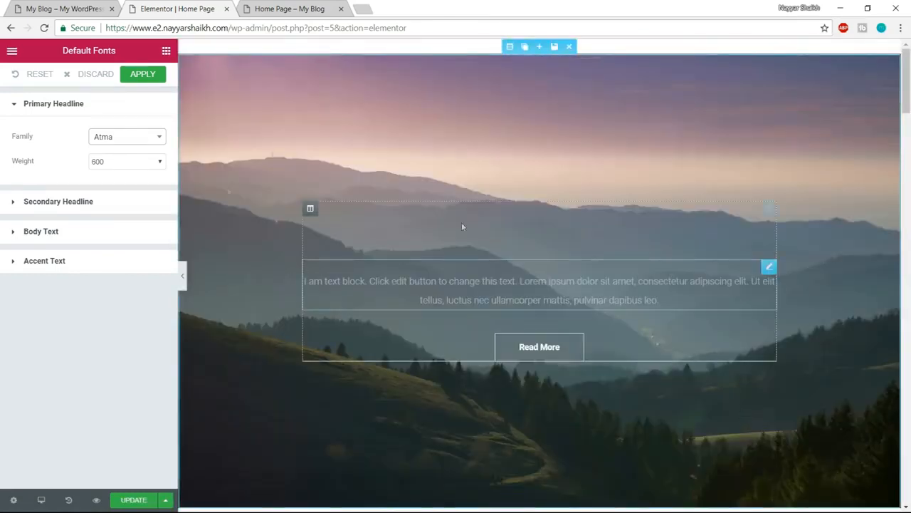
pyautogui.click(142, 75)
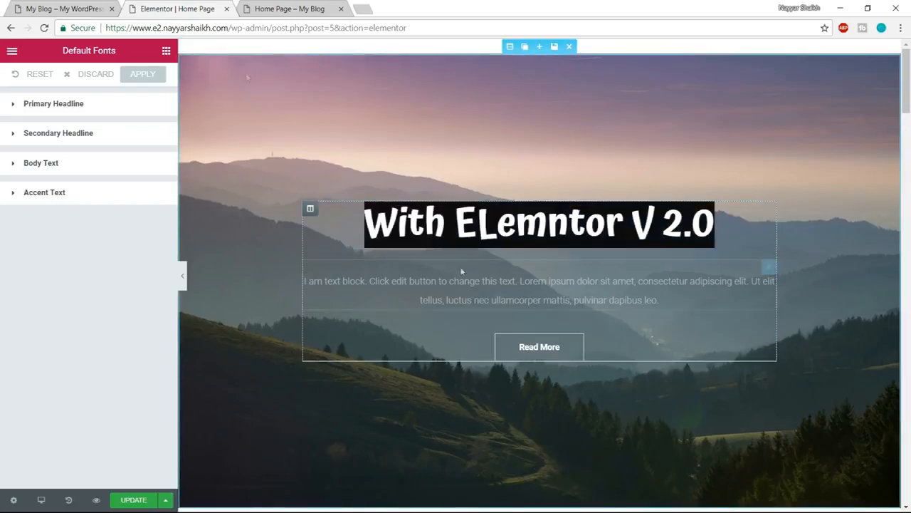
# - Compare the hero button with the demo site's and change its text to Learn More
pyautogui.hotkey('ctrl', '1')
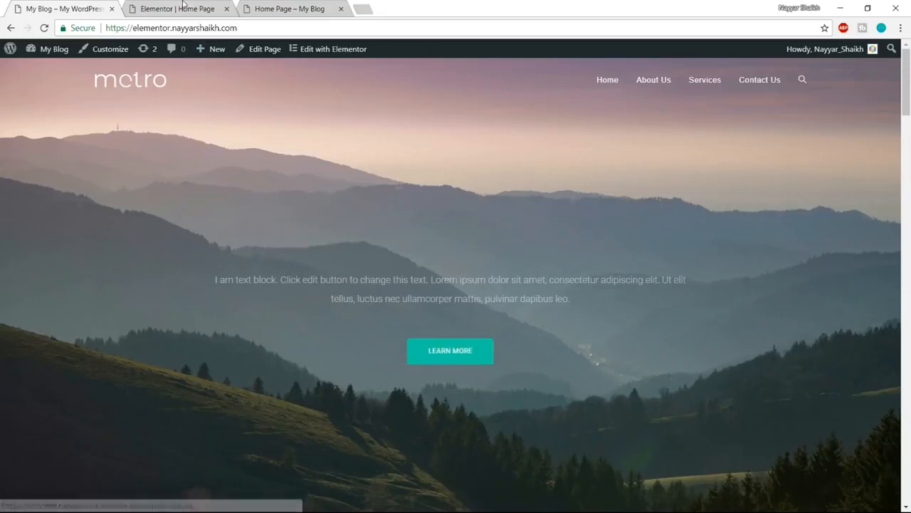
pyautogui.hotkey('ctrl', '2')
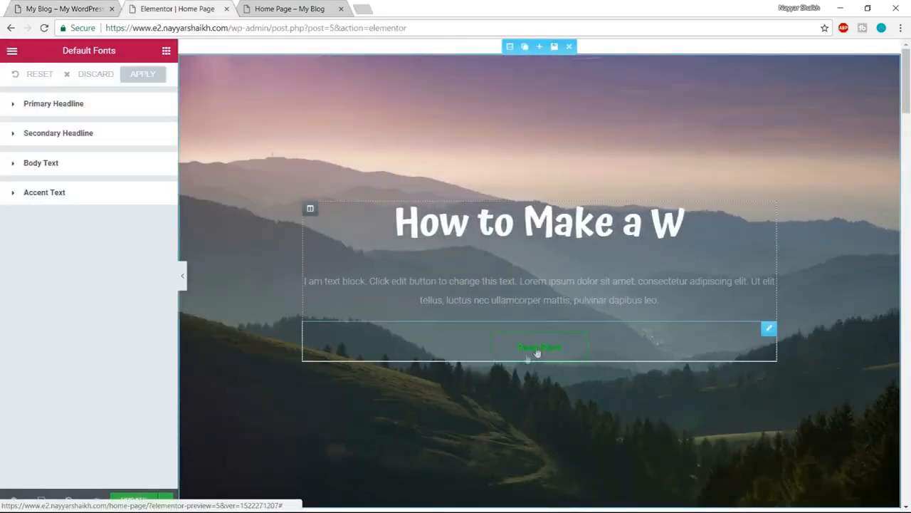
pyautogui.hotkey('ctrl', '1')
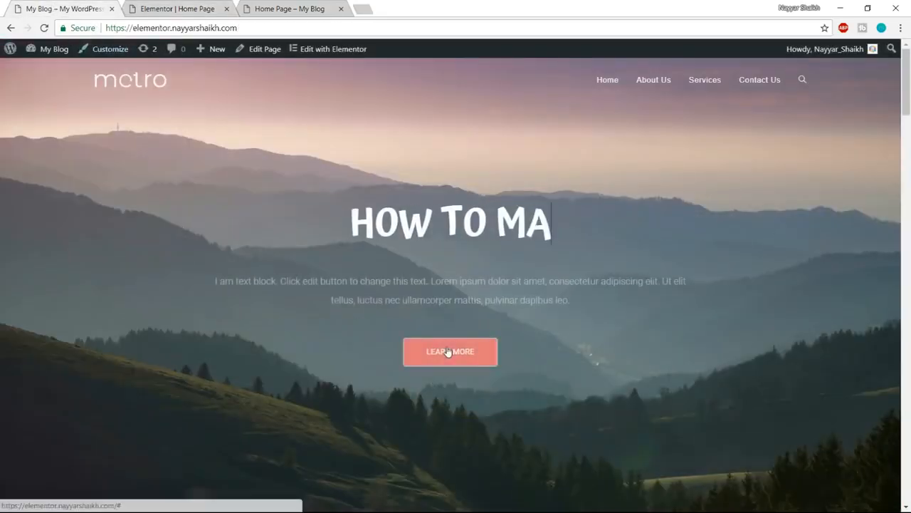
pyautogui.click(142, 8)
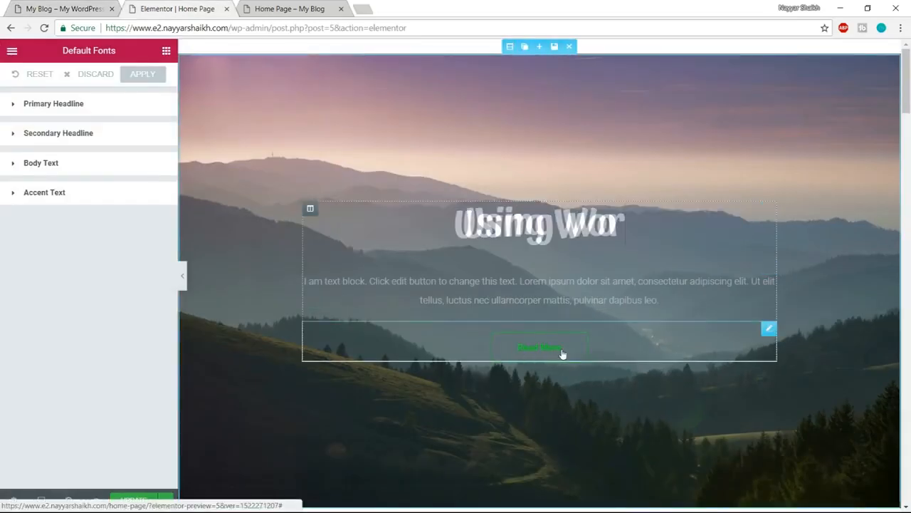
pyautogui.click(535, 351)
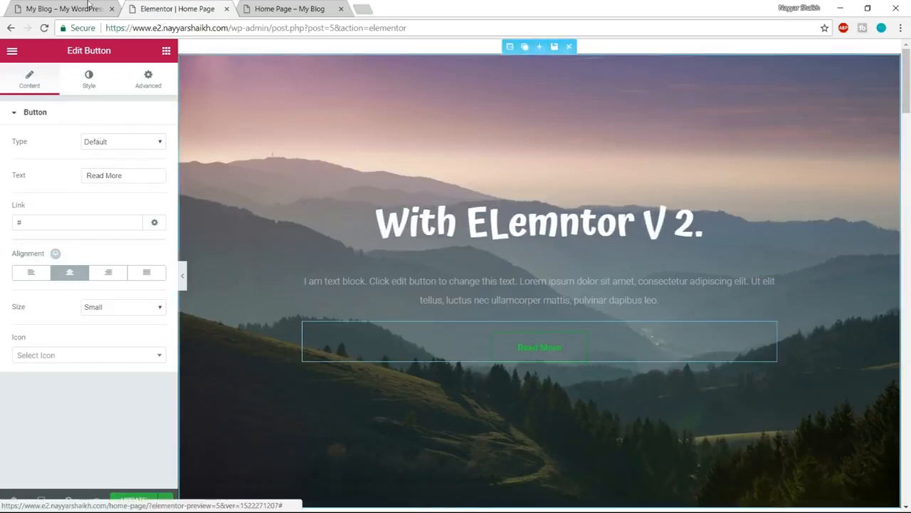
pyautogui.click(72, 7)
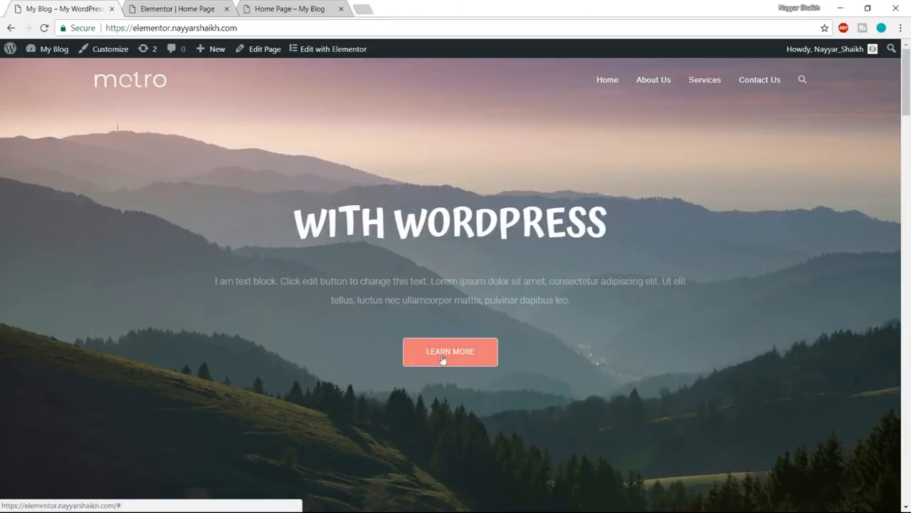
pyautogui.click(181, 9)
pyautogui.moveTo(135, 177); pyautogui.dragTo(73, 180)
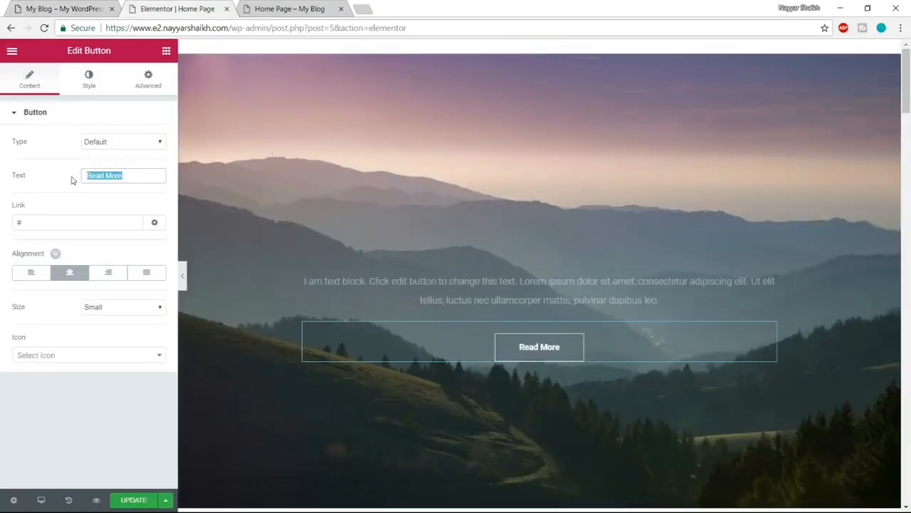
pyautogui.write('Learn More')
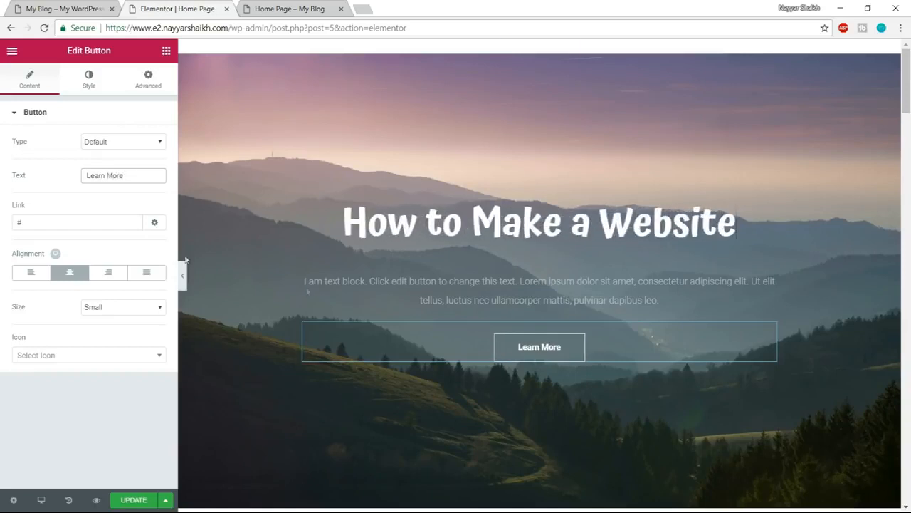
# - Try the Atma font on the hero button, then set its font family to Poppins with an Uppercase transform
pyautogui.click(89, 77)
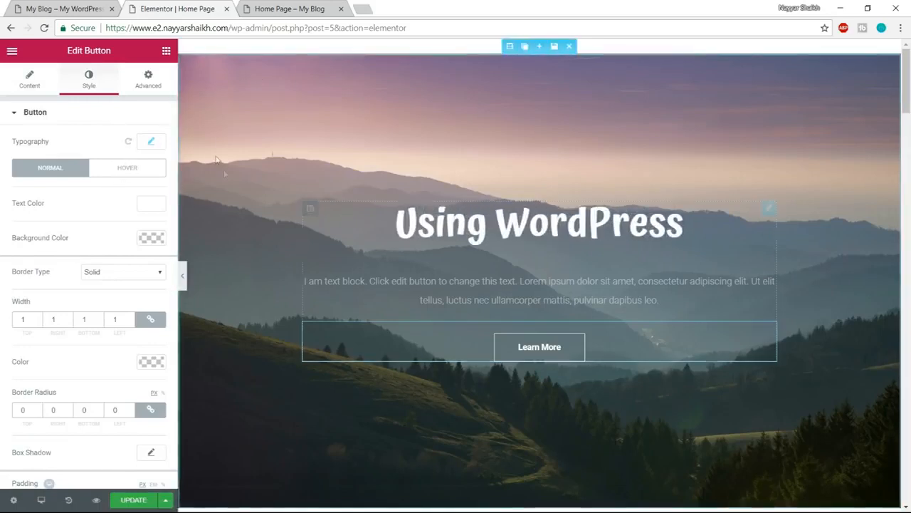
pyautogui.click(154, 142)
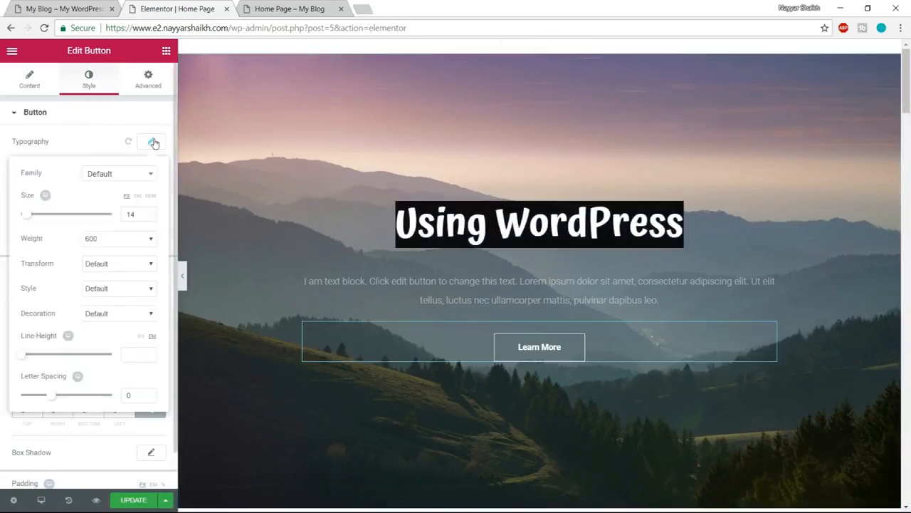
pyautogui.click(118, 175)
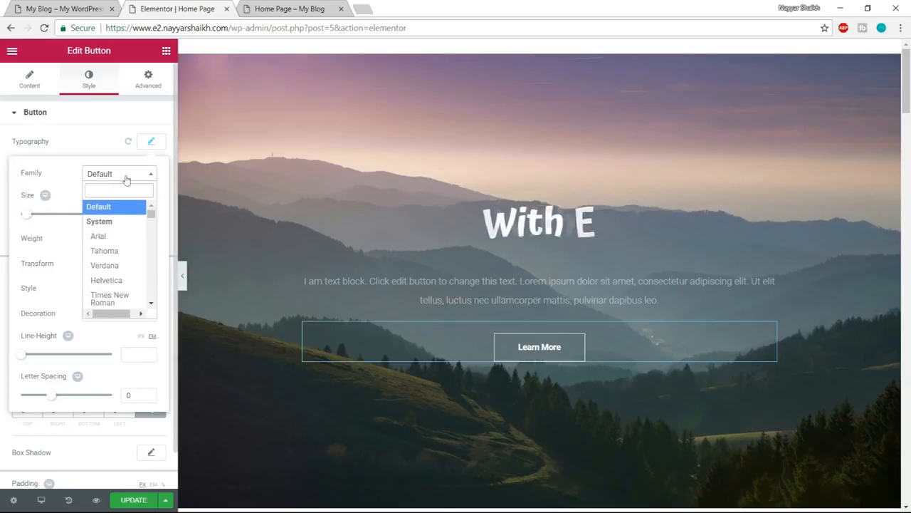
pyautogui.write('a')
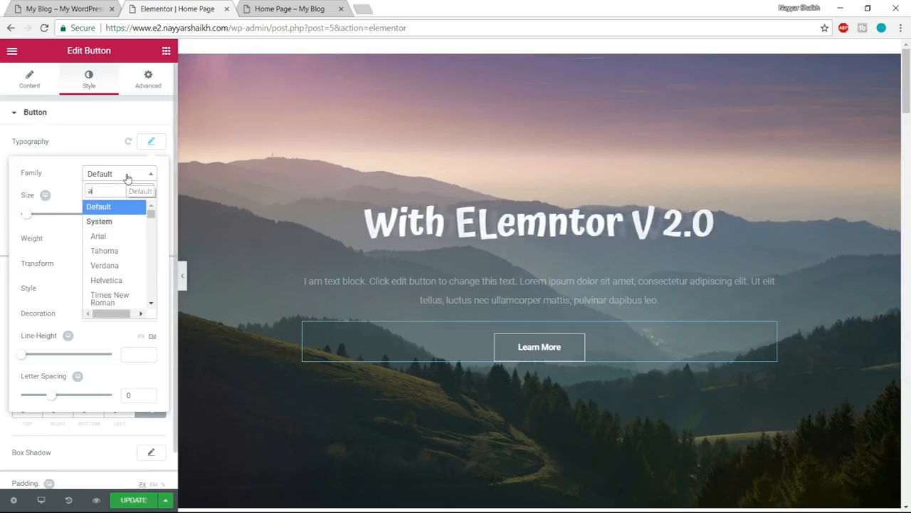
pyautogui.write('tm')
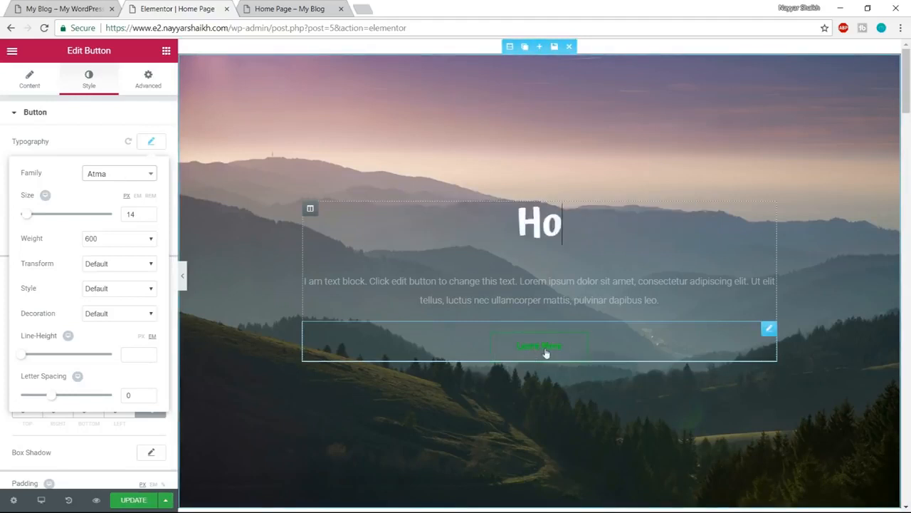
pyautogui.click(122, 178)
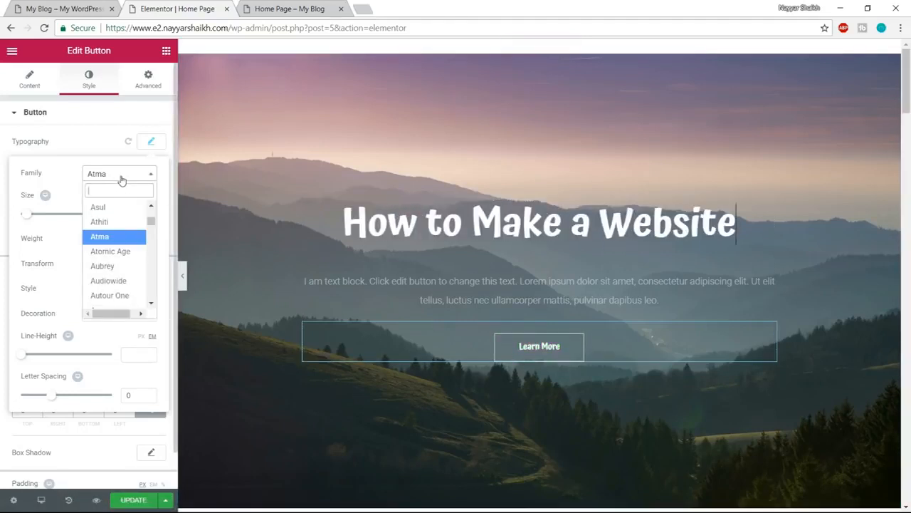
pyautogui.write('p')
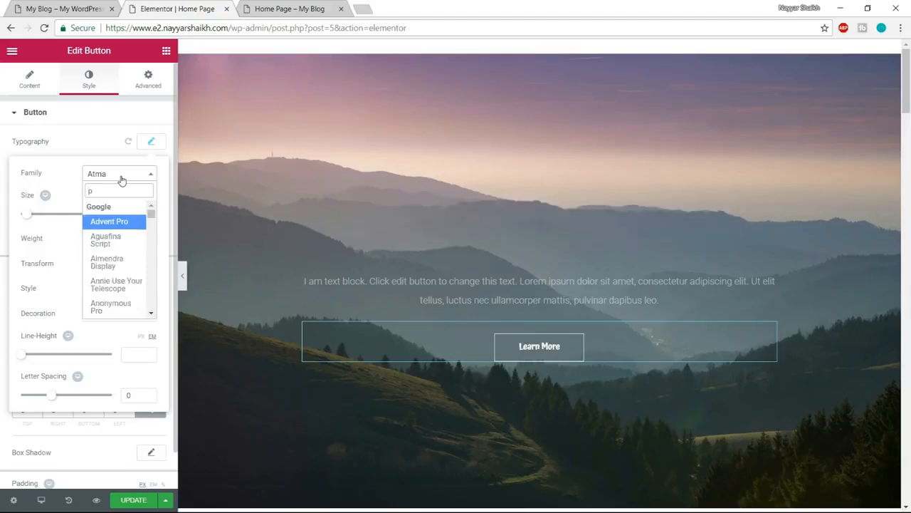
pyautogui.write('op')
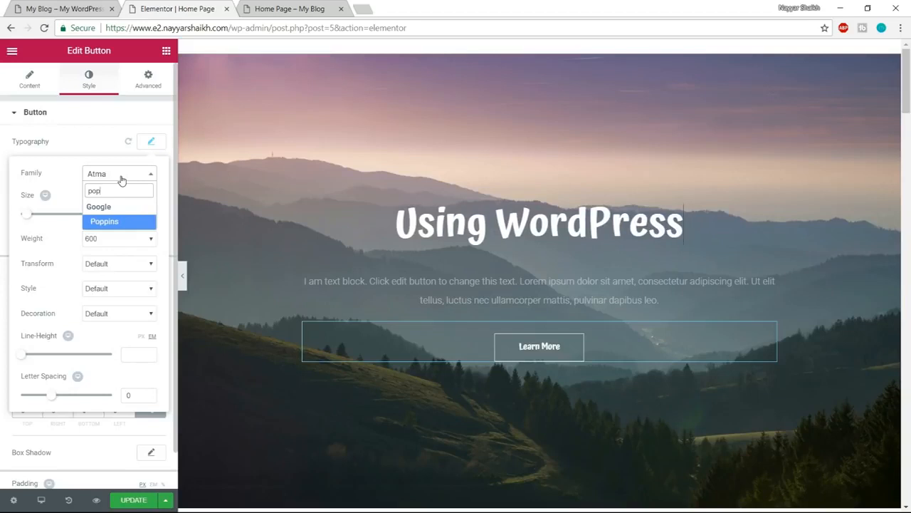
pyautogui.click(109, 225)
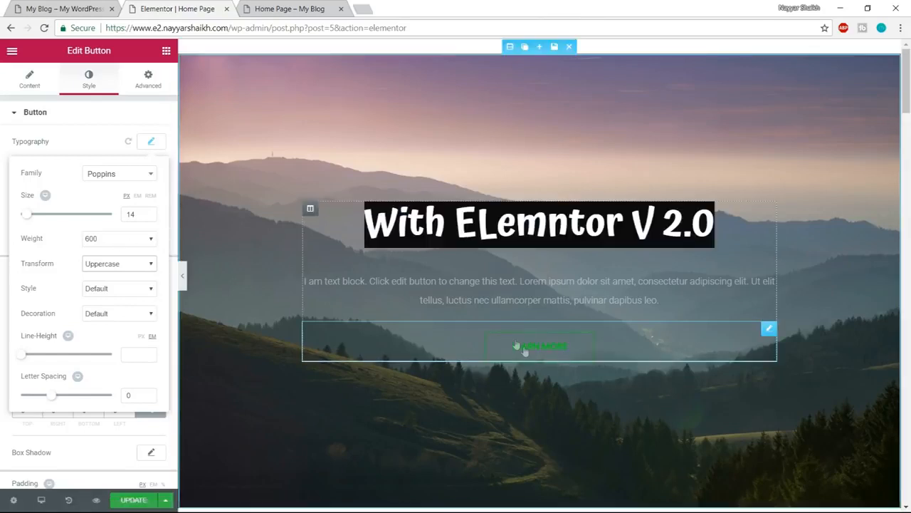
# - Set the hero button's font weight to 400 and letter spacing to 1.5, and close its typography settings
pyautogui.click(133, 238)
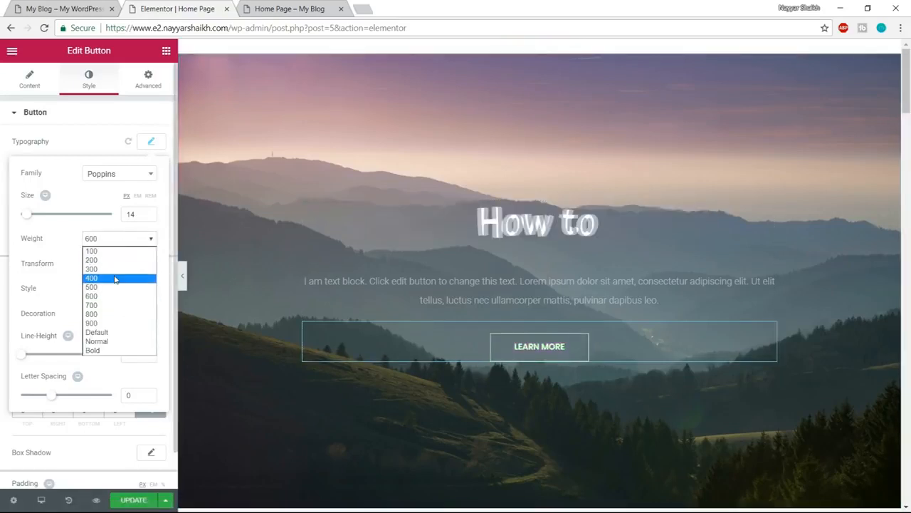
pyautogui.click(114, 279)
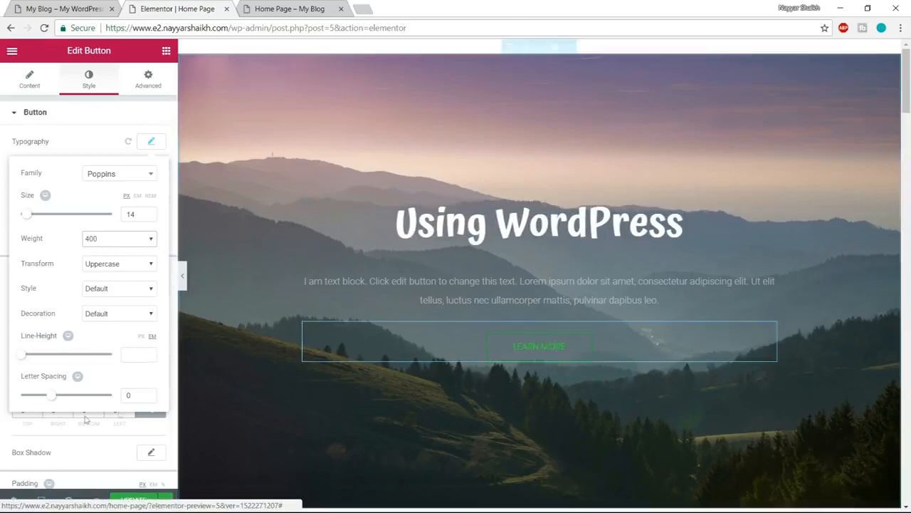
pyautogui.moveTo(50, 395); pyautogui.dragTo(52, 399)
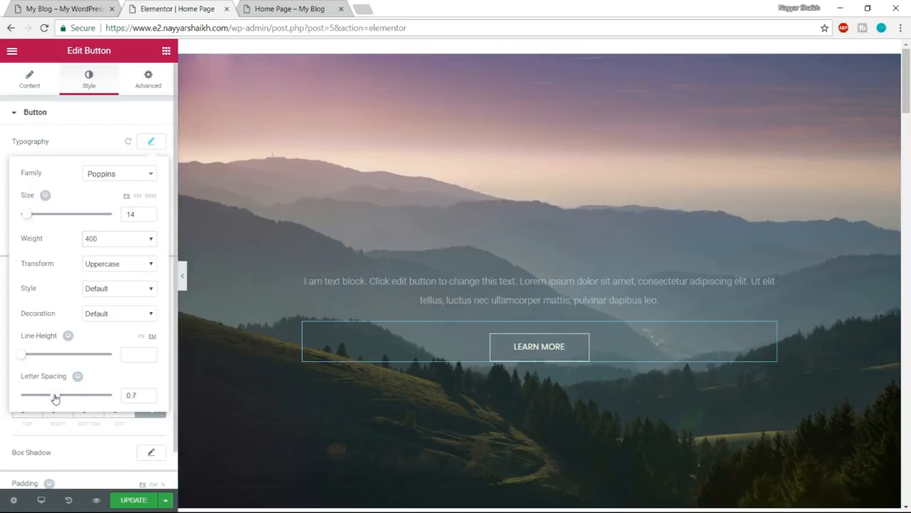
pyautogui.moveTo(121, 395); pyautogui.dragTo(98, 397)
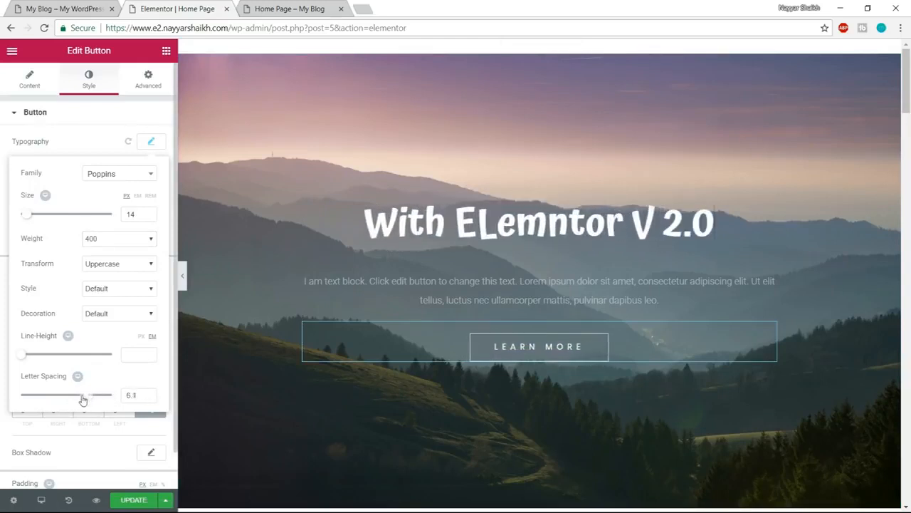
pyautogui.moveTo(70, 401); pyautogui.dragTo(60, 398)
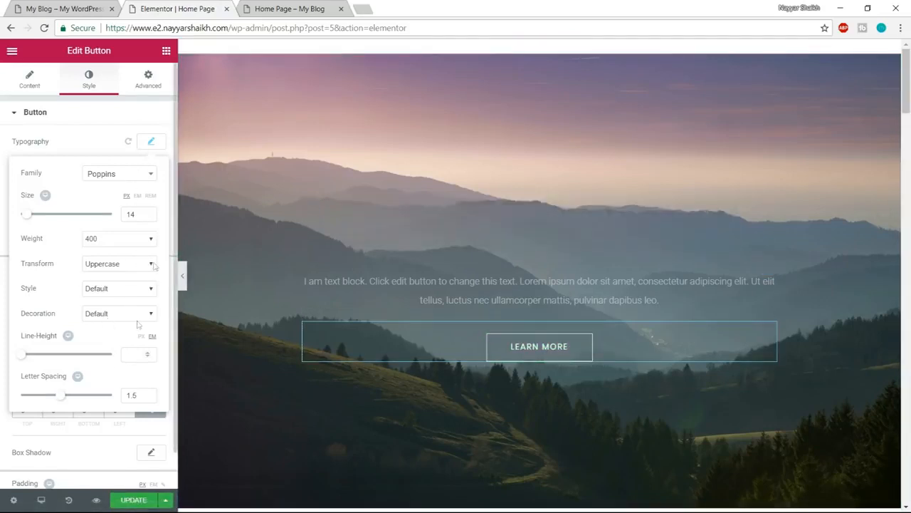
pyautogui.click(152, 144)
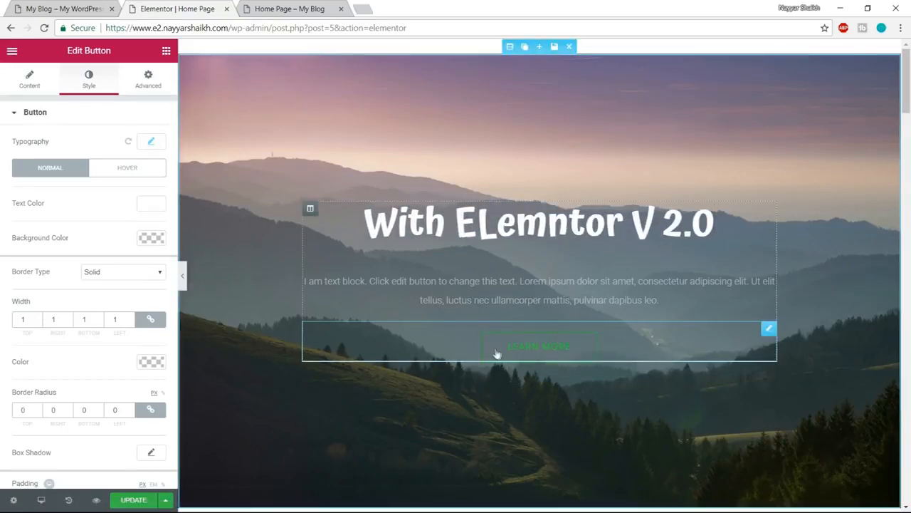
# - Inspect the Learn More button on the demo site and copy its background colour #10c5a7 from the CSS
pyautogui.click(80, 9)
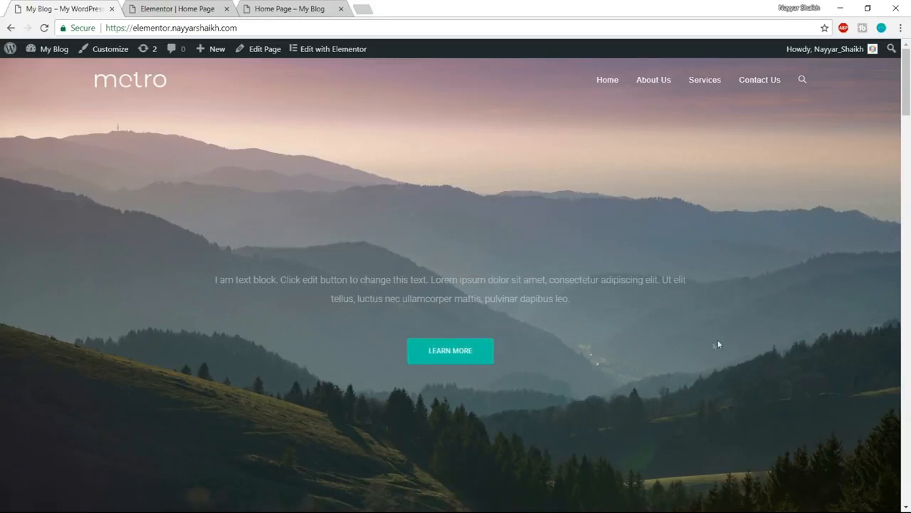
pyautogui.rightClick(482, 354)
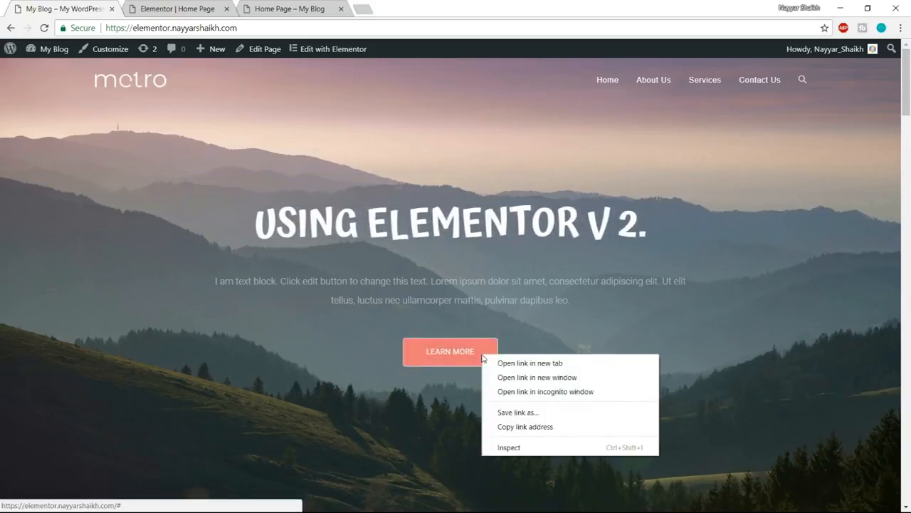
pyautogui.click(530, 447)
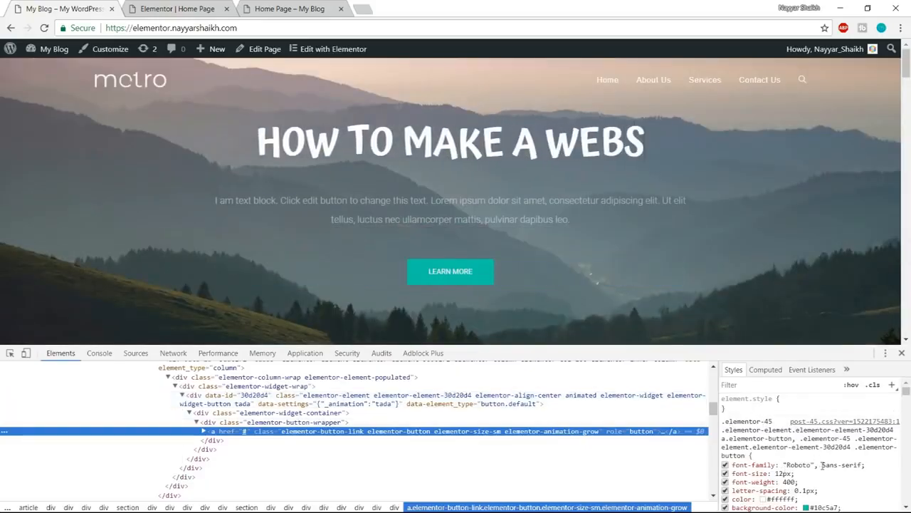
pyautogui.scroll(-2, 818, 470)
pyautogui.click(820, 448)
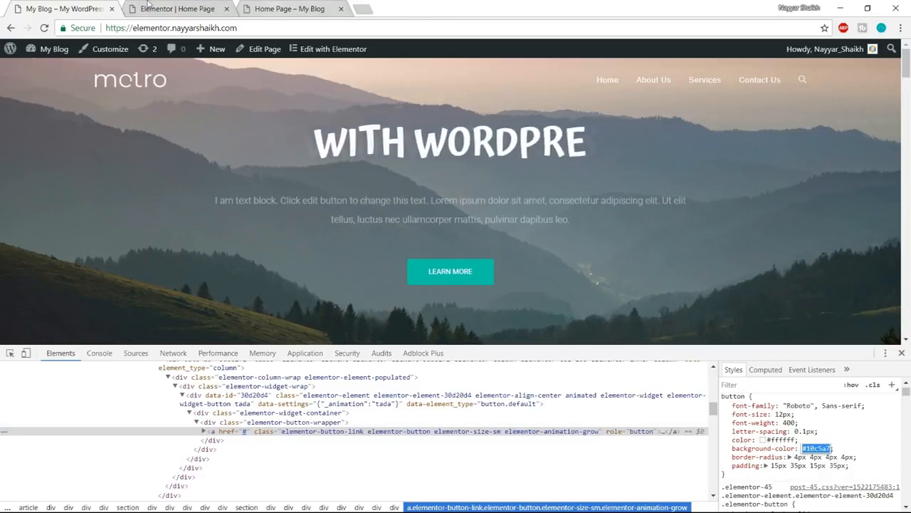
pyautogui.click(902, 353)
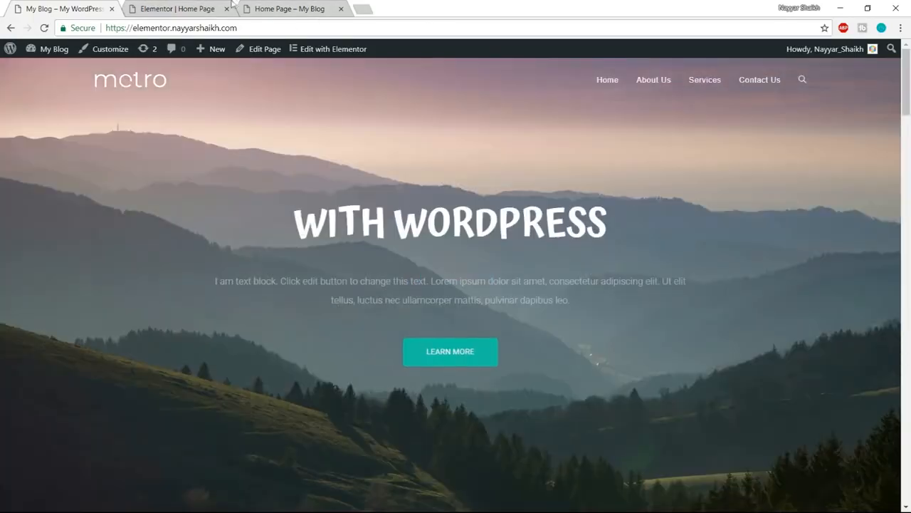
# - Set the normal background colour of the hero button in Elementor to #10c5a7
pyautogui.click(177, 9)
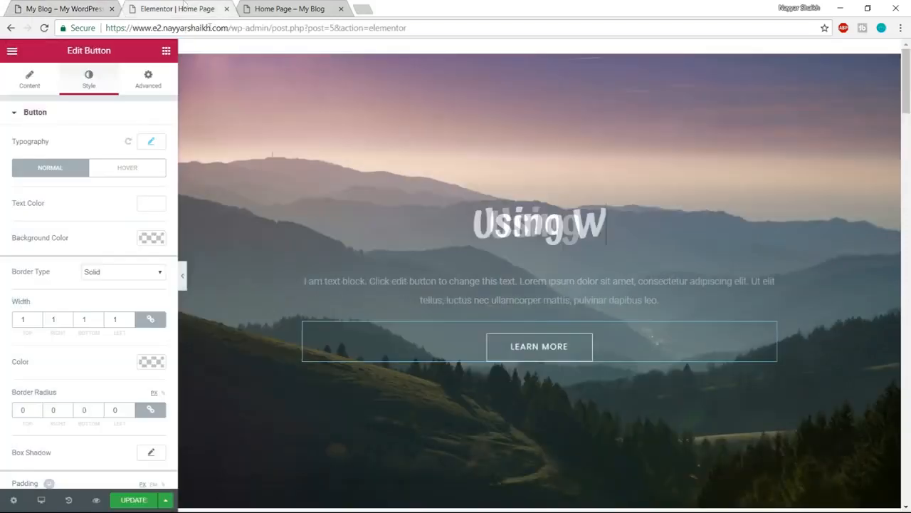
pyautogui.click(155, 239)
pyautogui.write('#10c5a7')
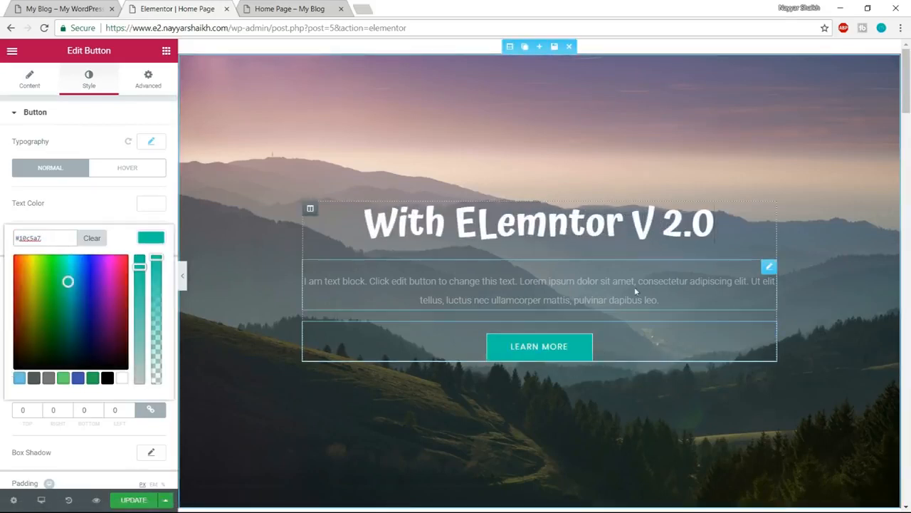
pyautogui.click(151, 238)
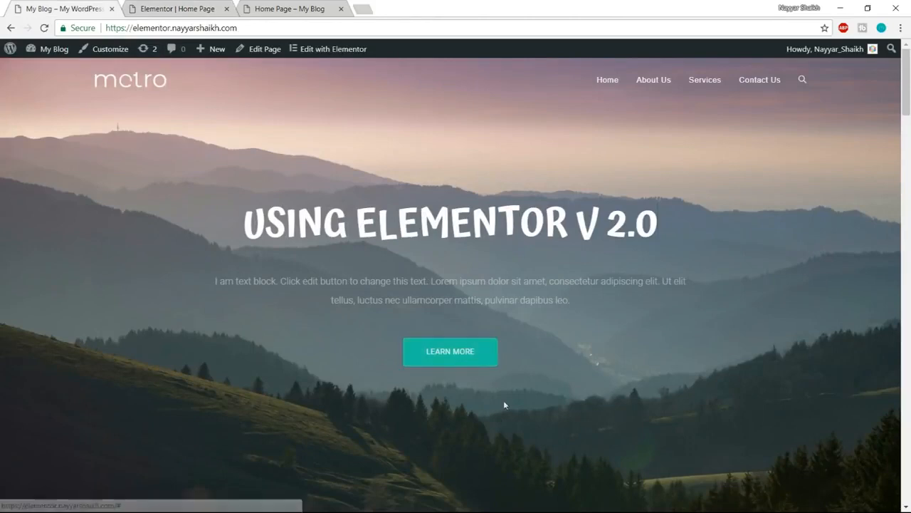
# - Inspect the demo site's Learn More button in its hover state and copy the hover background colour #ff7a7a
pyautogui.rightClick(487, 358)
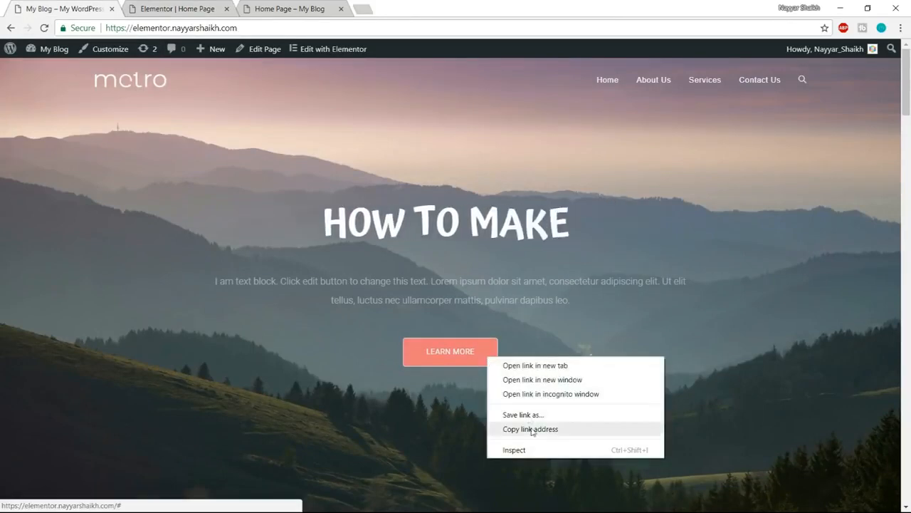
pyautogui.click(535, 450)
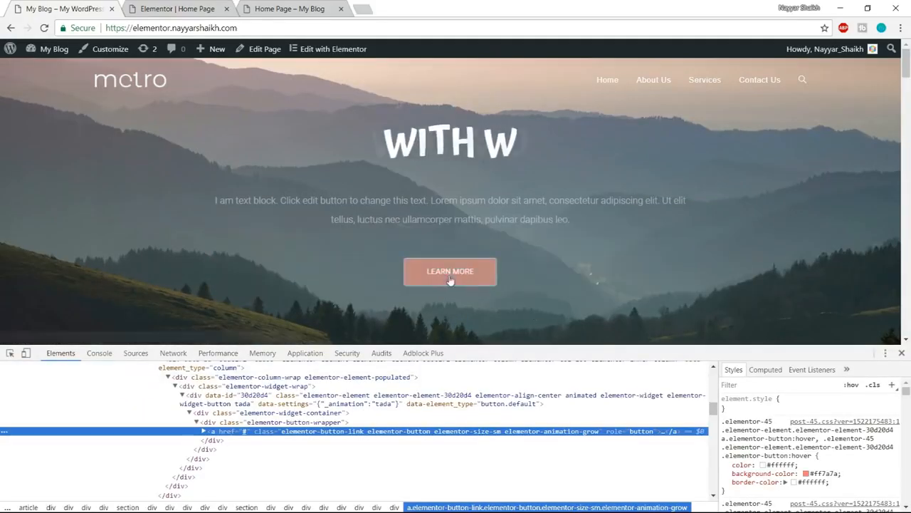
pyautogui.click(821, 473)
pyautogui.hotkey('ctrl', 'c')
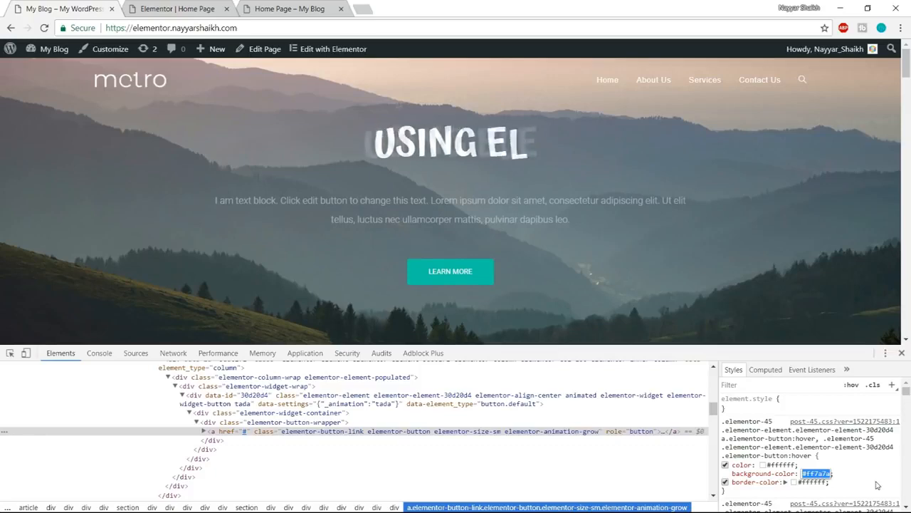
pyautogui.click(905, 355)
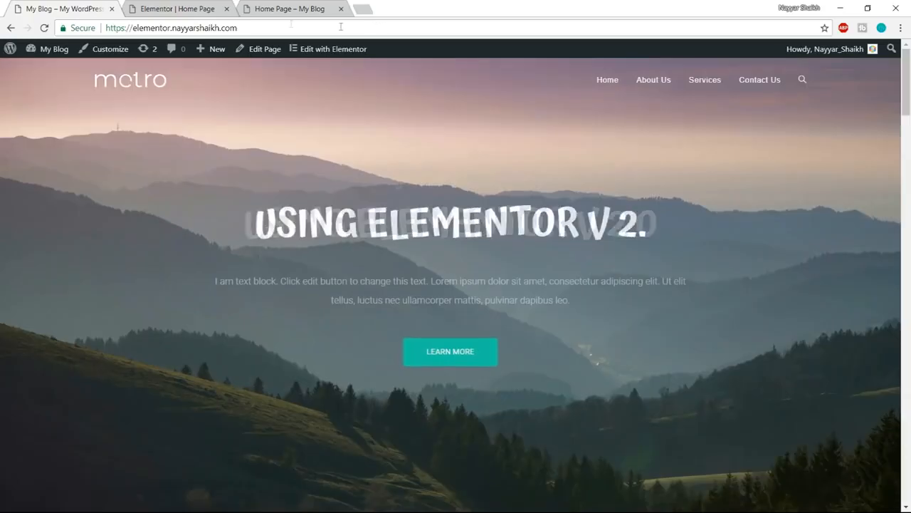
# - In the Elementor editor, set the hero button's hover text colour and hover border colour to white (#ffffff)
pyautogui.click(177, 9)
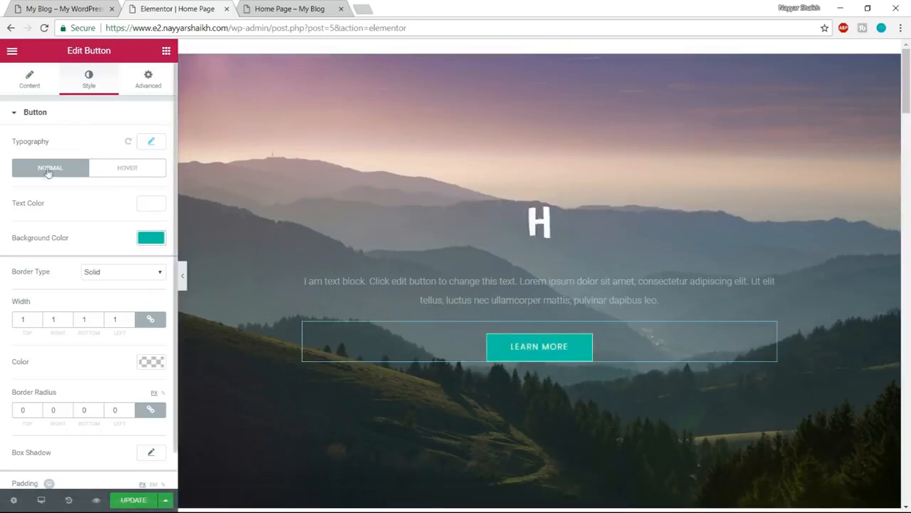
pyautogui.click(135, 171)
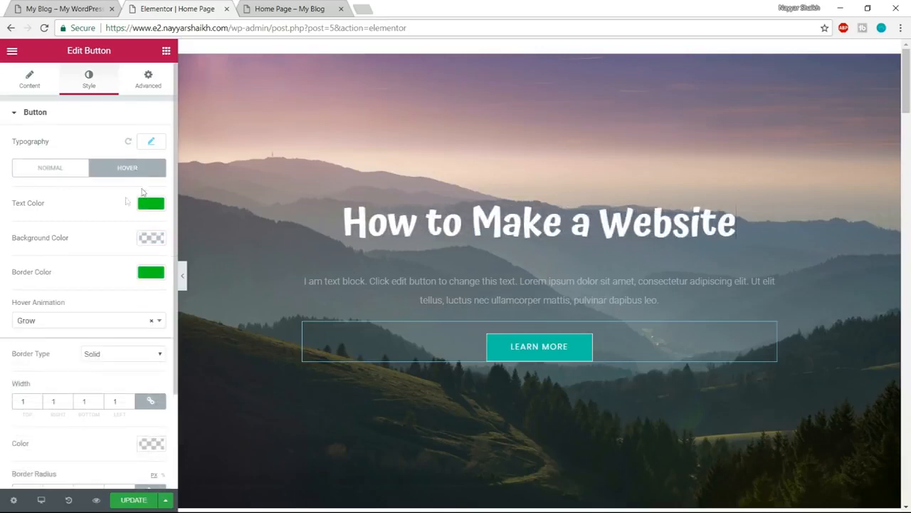
pyautogui.click(150, 204)
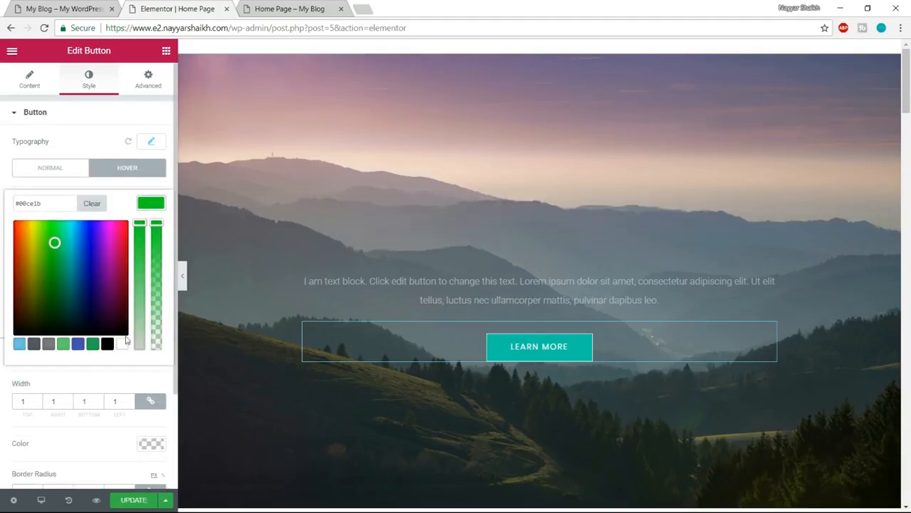
pyautogui.click(147, 204)
pyautogui.click(157, 277)
pyautogui.click(157, 277)
pyautogui.click(157, 277)
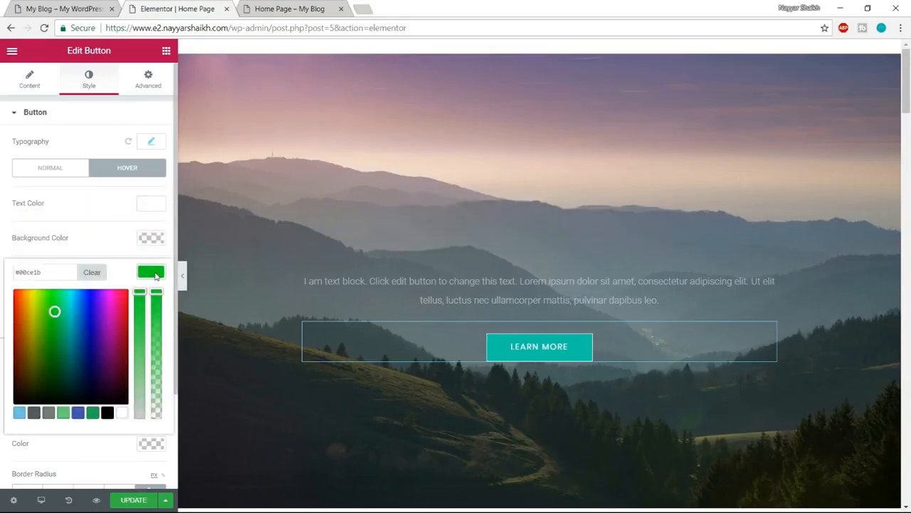
pyautogui.click(122, 412)
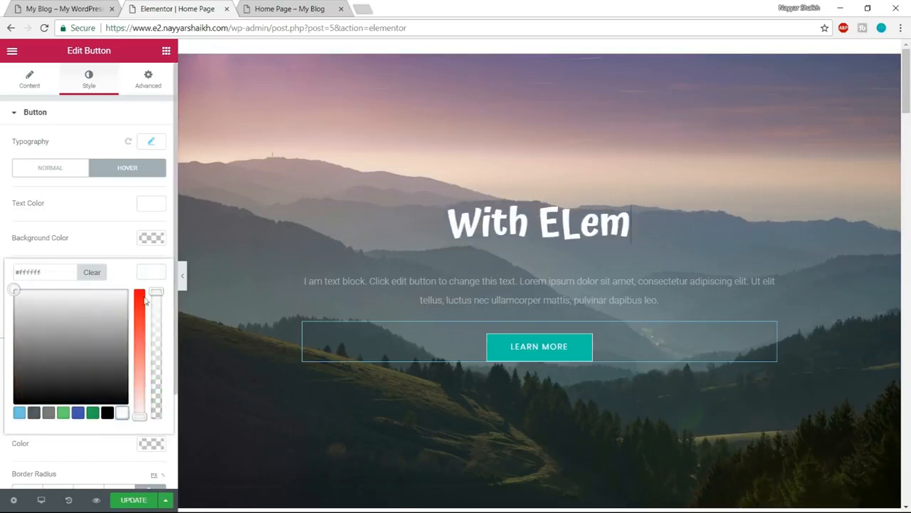
pyautogui.click(151, 272)
# - Set the hero button's hover background colour to the copied #ff7a7a and close the colour picker
pyautogui.click(151, 237)
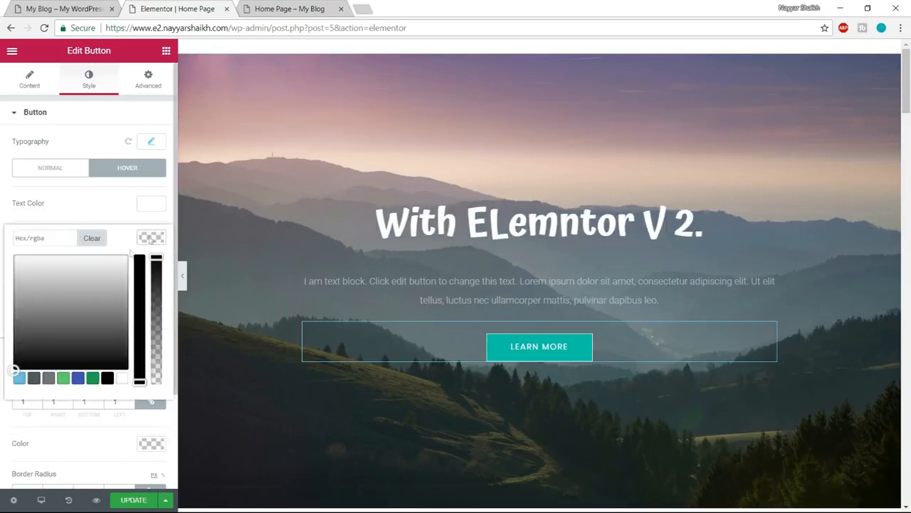
pyautogui.click(59, 238)
pyautogui.hotkey('ctrl', 'v')
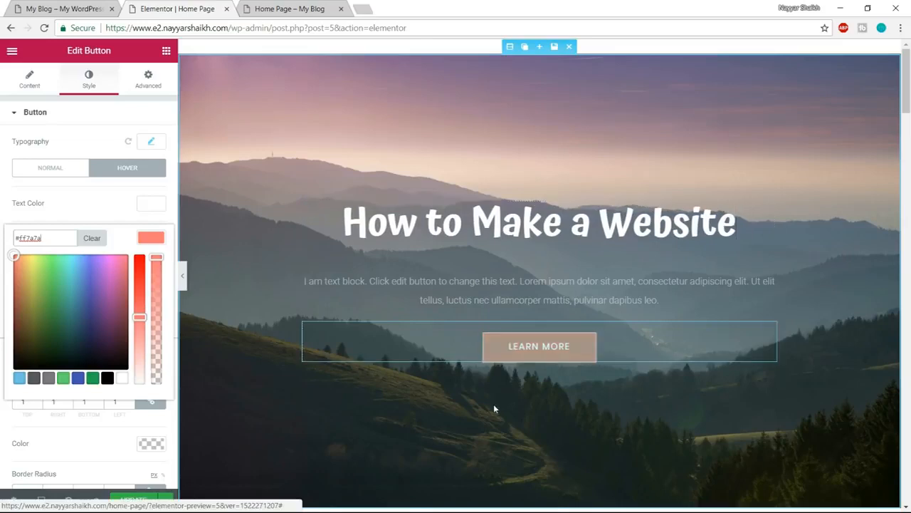
pyautogui.click(146, 237)
# - Compare the hero button with the demo site's and try border radii of 100 and 20 px on all its corners
pyautogui.click(64, 9)
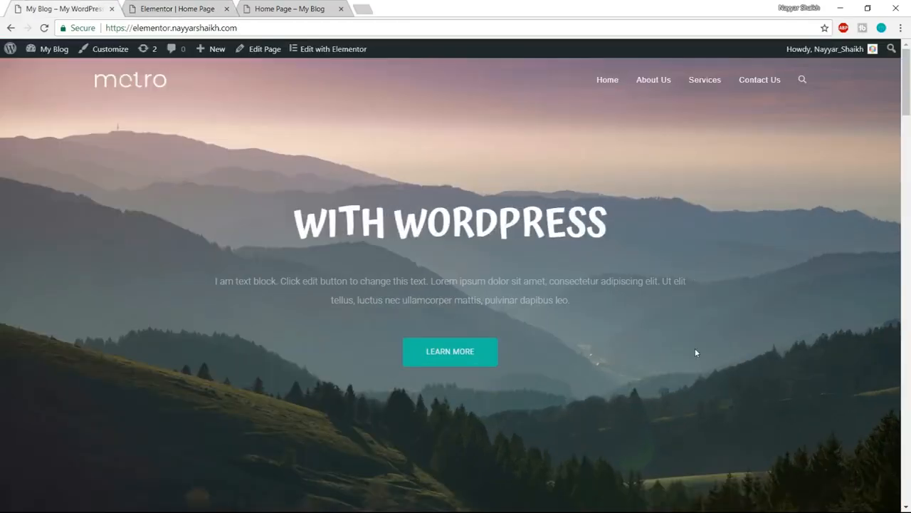
pyautogui.scroll(-2, 695, 349)
pyautogui.scroll(2, 689, 370)
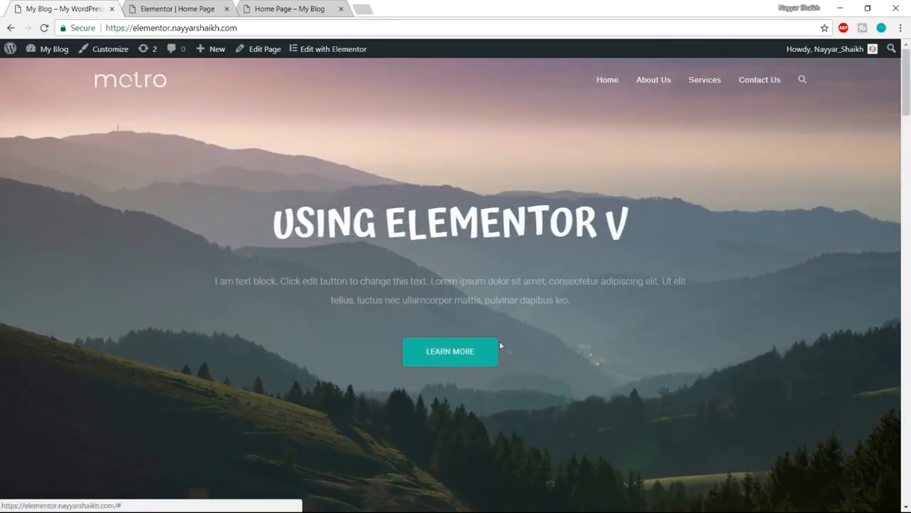
pyautogui.click(195, 10)
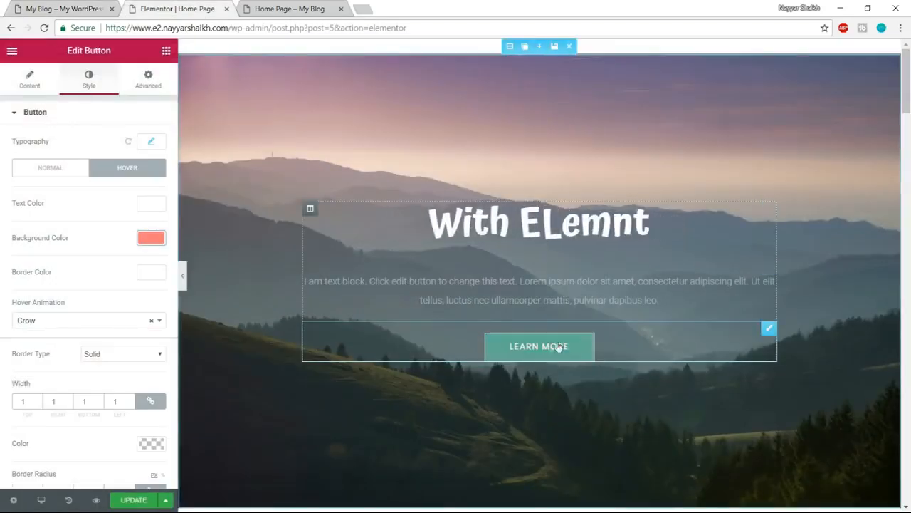
pyautogui.scroll(-2, 146, 361)
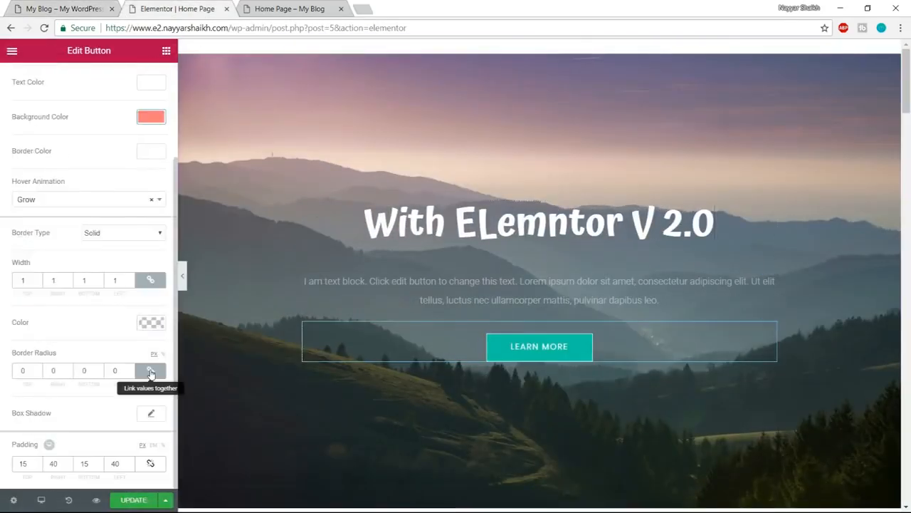
pyautogui.click(27, 370)
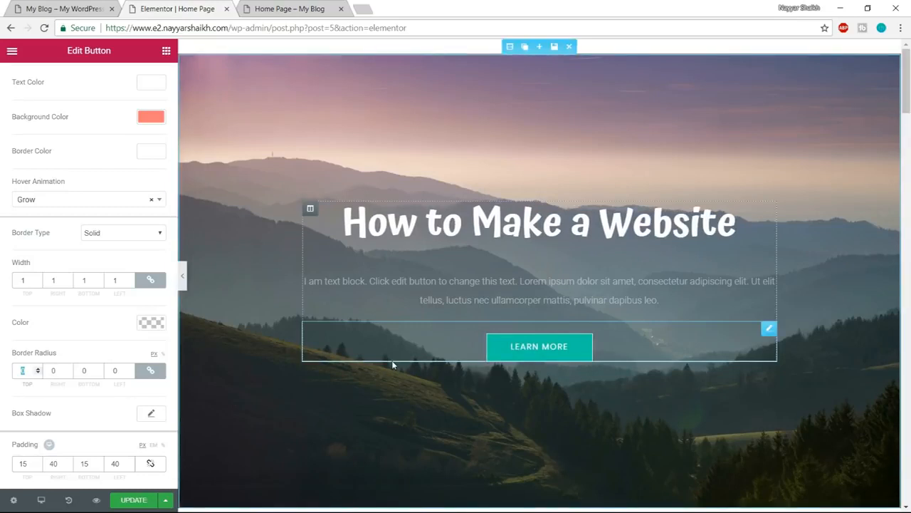
pyautogui.write('100')
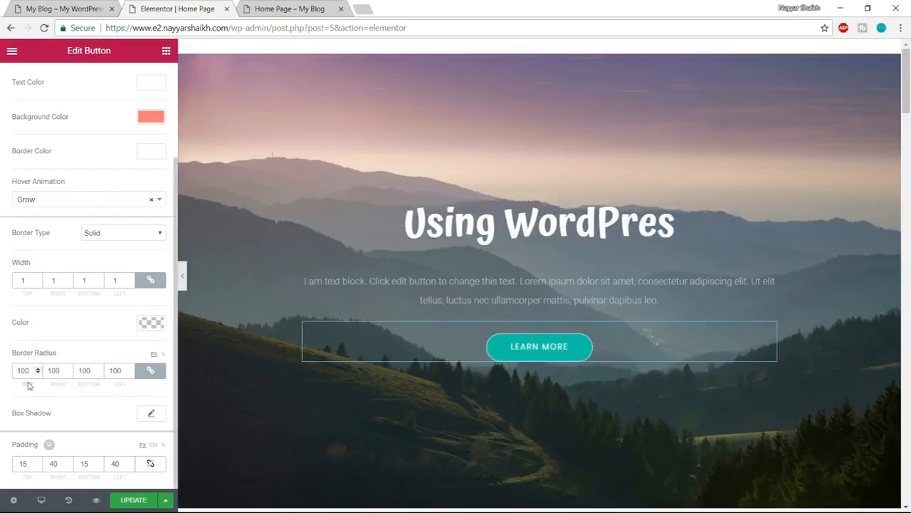
pyautogui.click(56, 10)
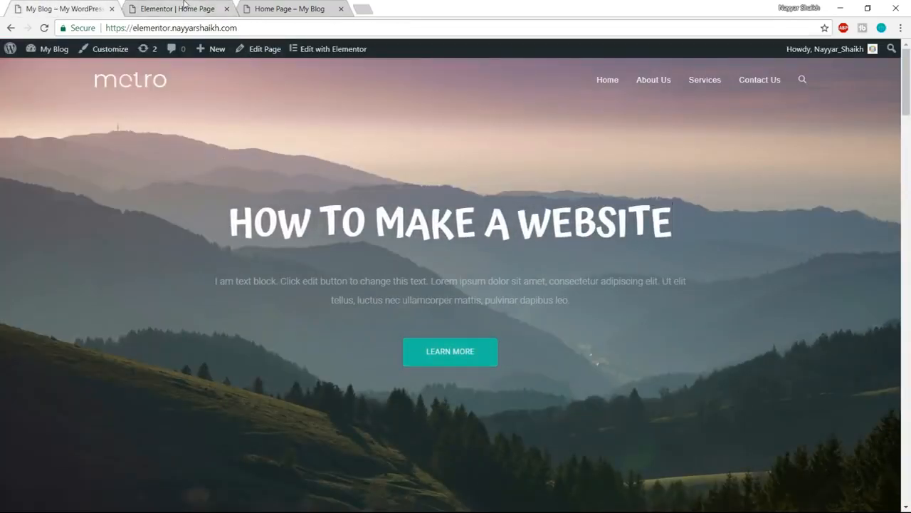
pyautogui.click(185, 6)
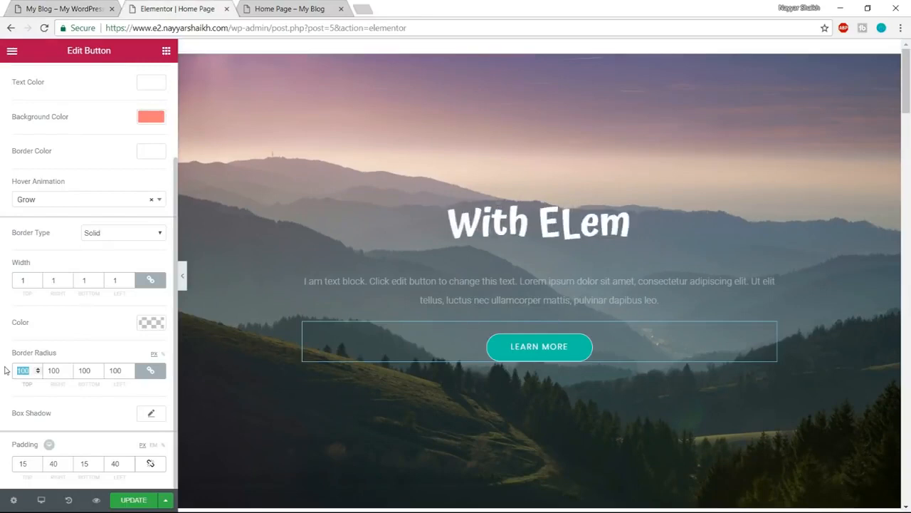
pyautogui.write('20')
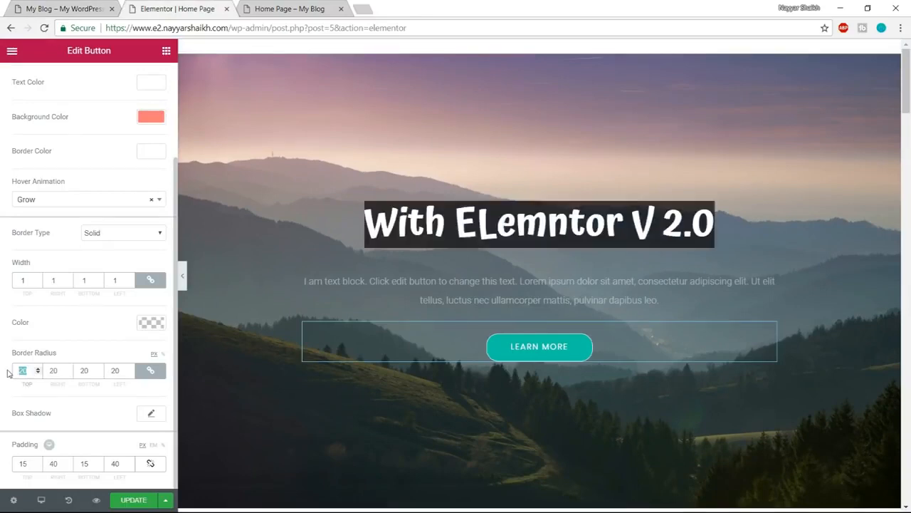
# - Set the hero button's border radius to 5 px on all corners and its left and right padding to 35 px
pyautogui.moveTo(27, 370); pyautogui.dragTo(11, 375)
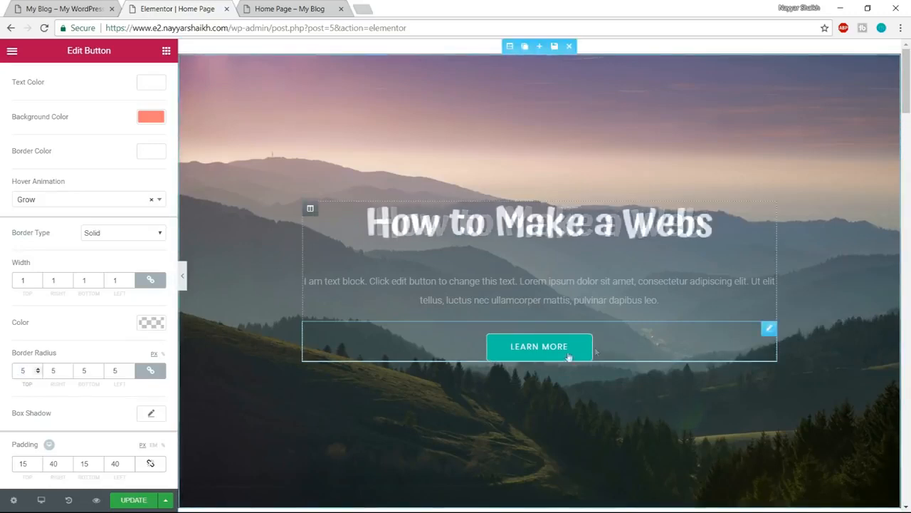
pyautogui.click(65, 9)
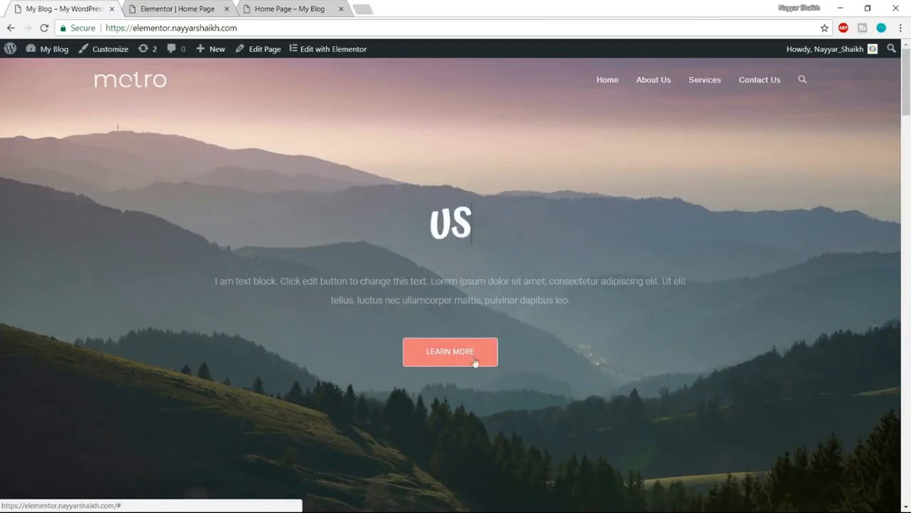
pyautogui.click(168, 10)
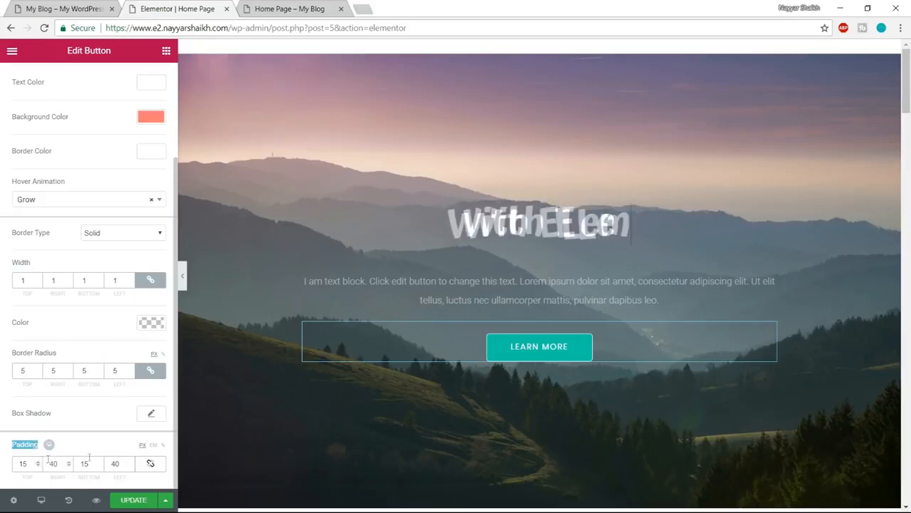
pyautogui.click(56, 464)
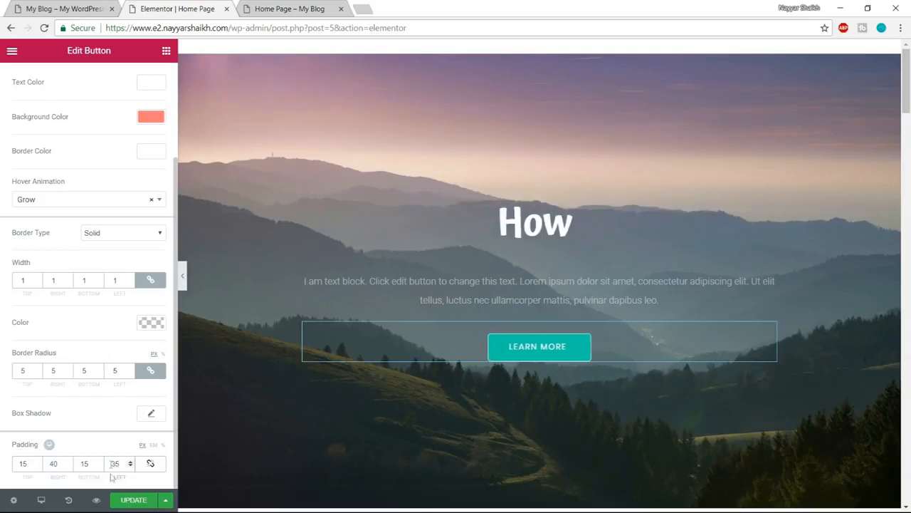
pyautogui.moveTo(60, 464); pyautogui.dragTo(35, 463)
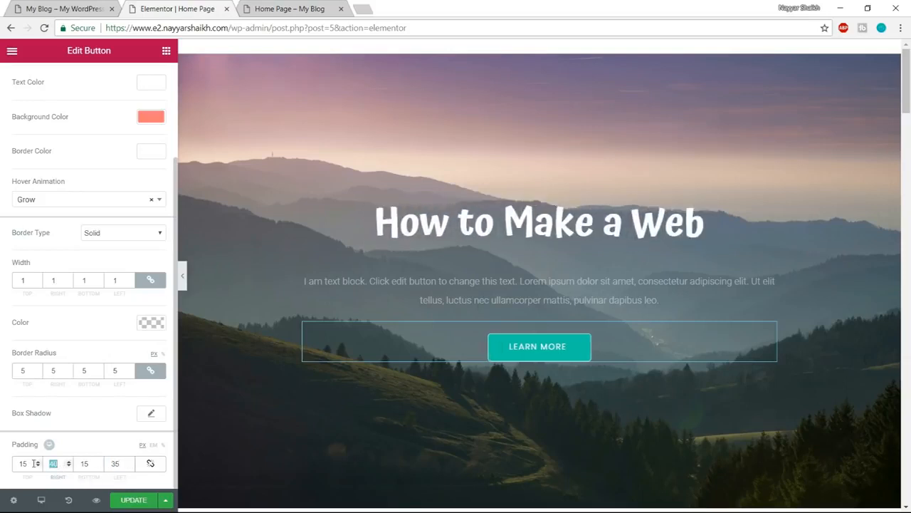
pyautogui.write('35')
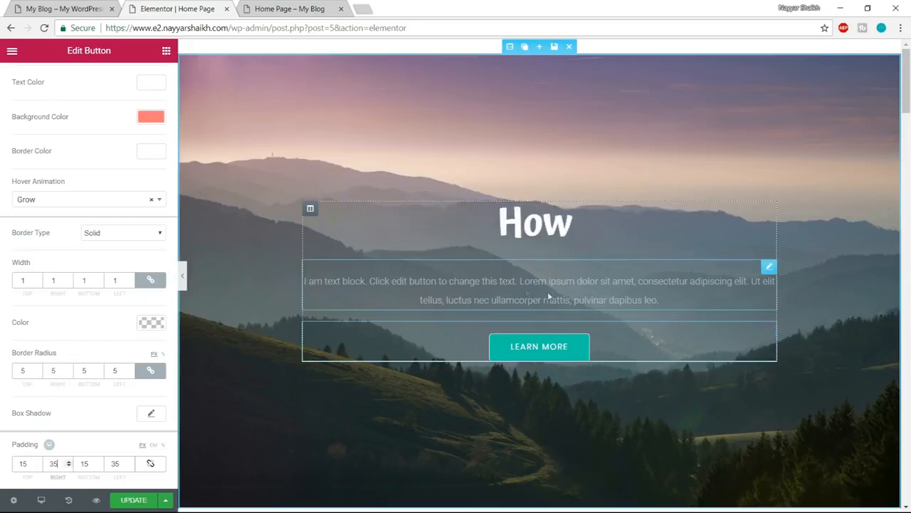
# - Select the hero paragraph's text, update the page, and check the hero and Services sections in the home page preview
pyautogui.click(526, 292)
pyautogui.moveTo(158, 303); pyautogui.dragTo(1, 193)
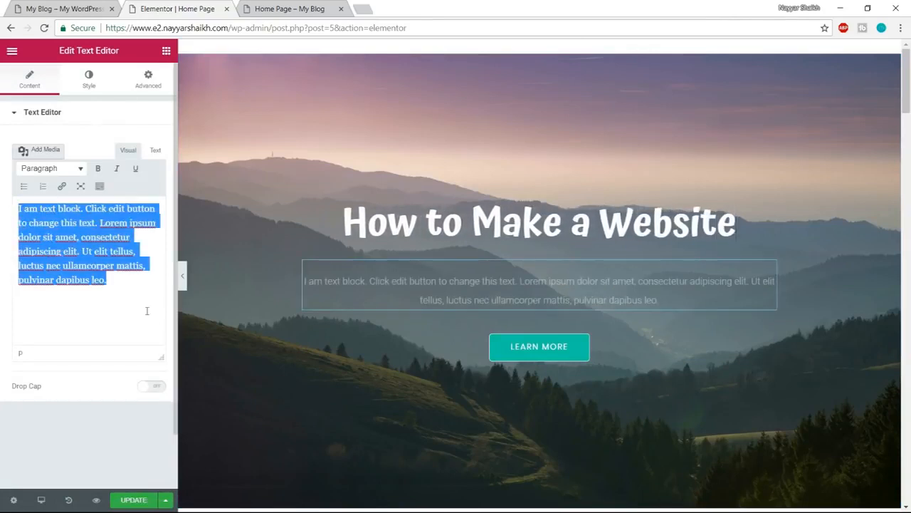
pyautogui.click(127, 500)
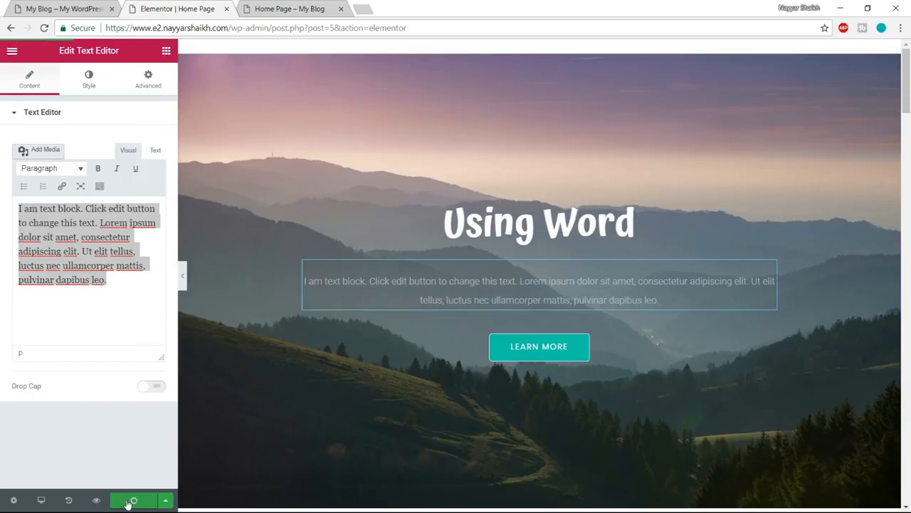
pyautogui.click(285, 9)
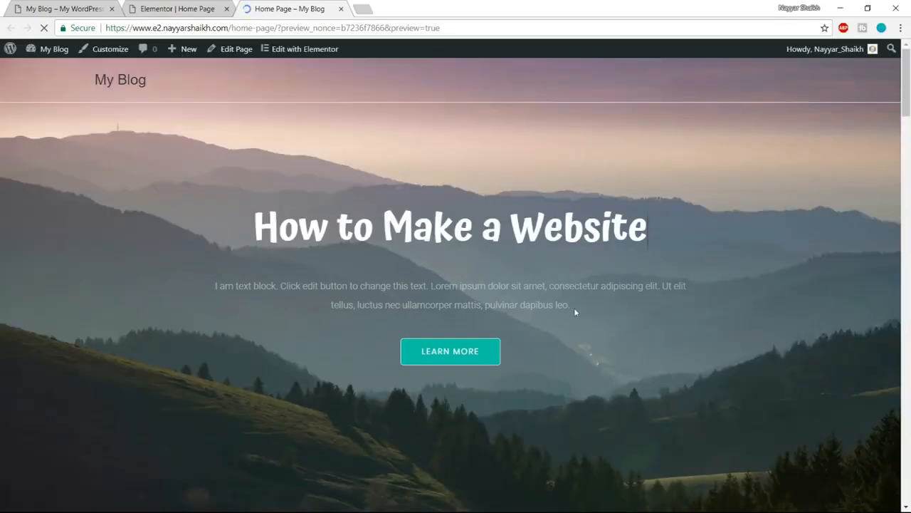
pyautogui.scroll(-5, 391, 302)
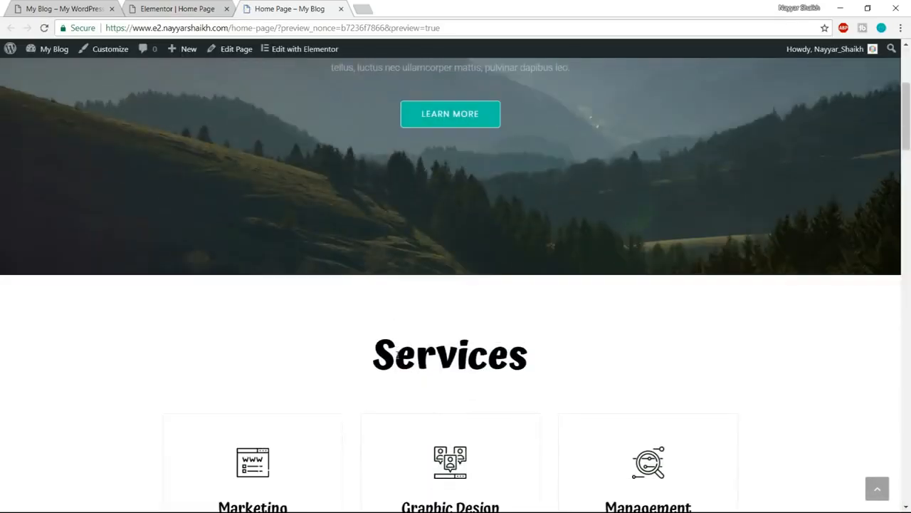
pyautogui.scroll(5, 397, 355)
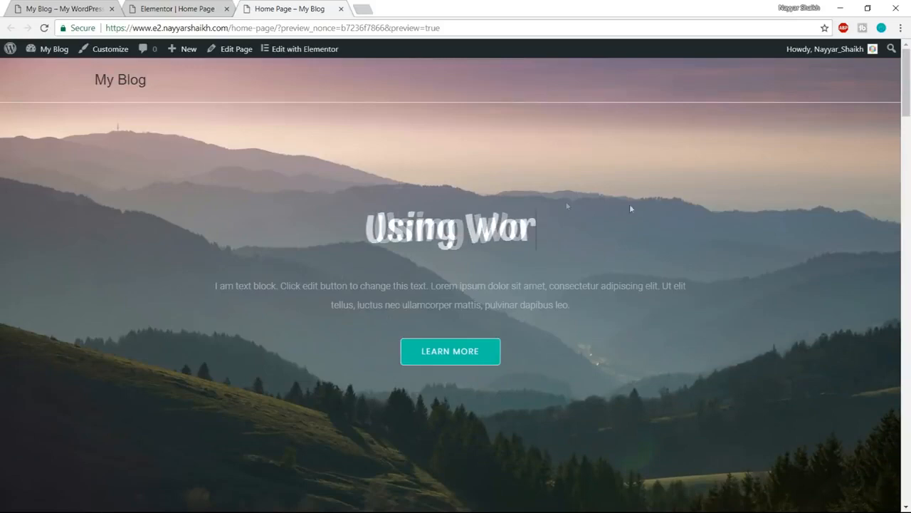
pyautogui.scroll(-5, 598, 320)
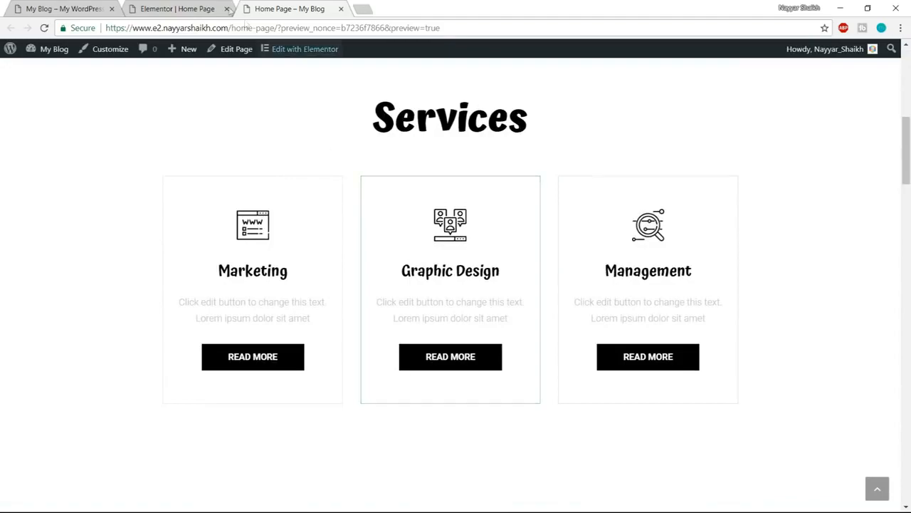
# - Compare the Services section in the Elementor editor with the one on the demo site
pyautogui.click(177, 8)
pyautogui.scroll(-2, 607, 277)
pyautogui.scroll(-3, 607, 277)
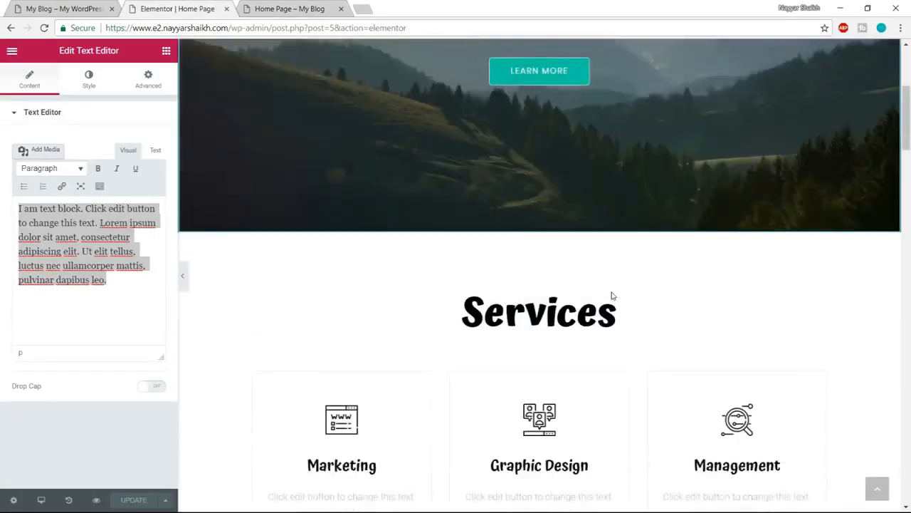
pyautogui.click(119, 6)
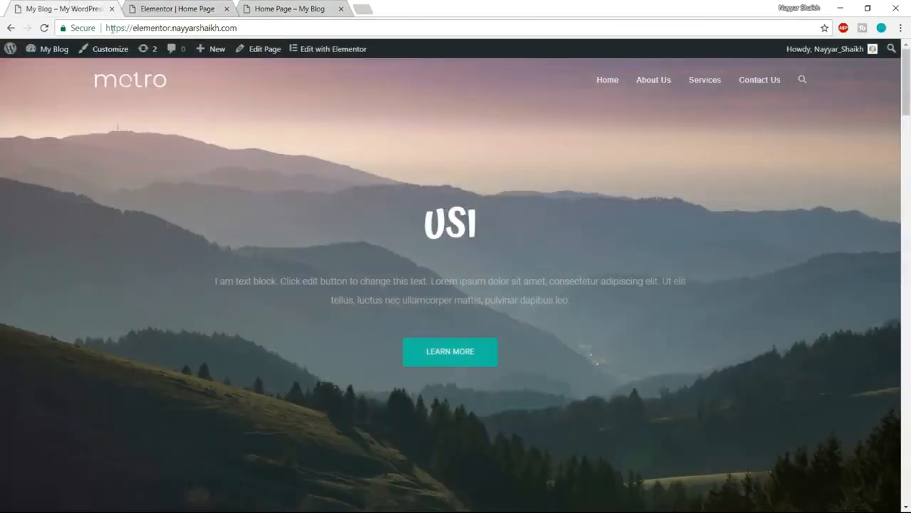
pyautogui.scroll(-5, 529, 294)
pyautogui.scroll(1, 529, 294)
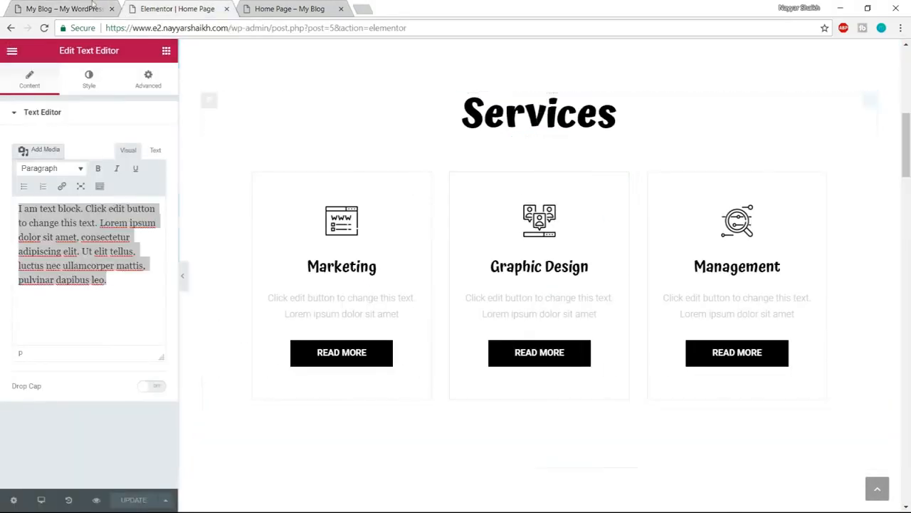
pyautogui.click(37, 6)
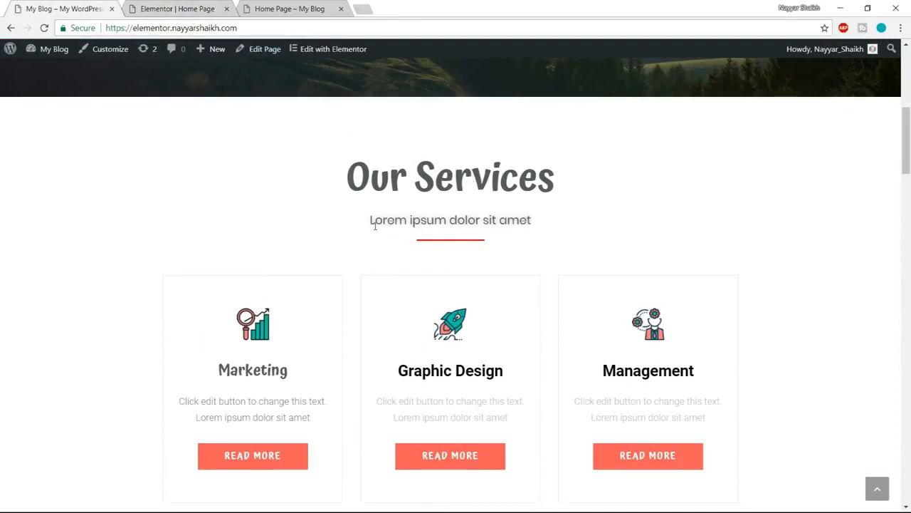
pyautogui.click(186, 9)
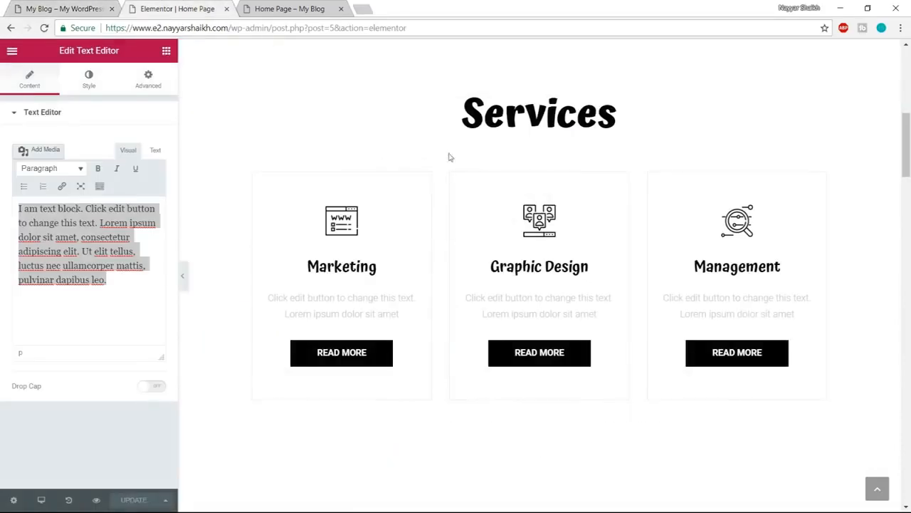
# - Change the Services section's heading text to "Our Services"
pyautogui.scroll(2, 569, 178)
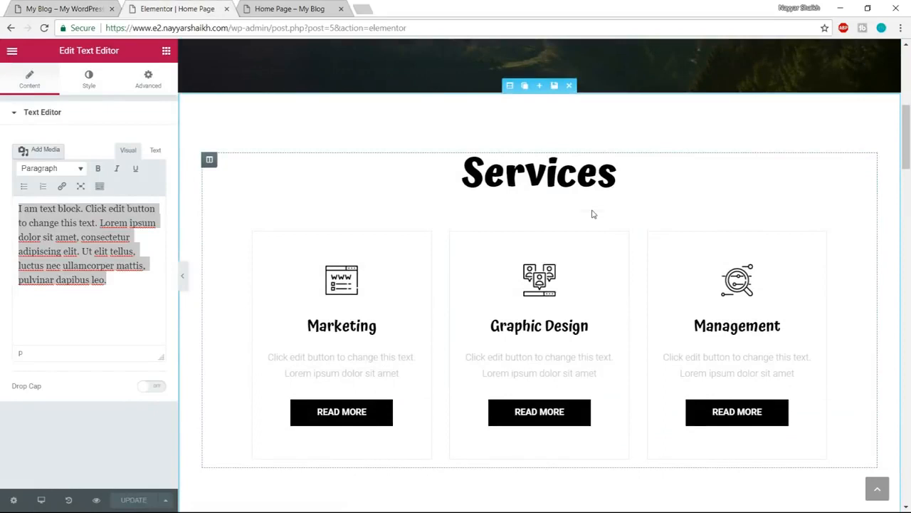
pyautogui.click(471, 170)
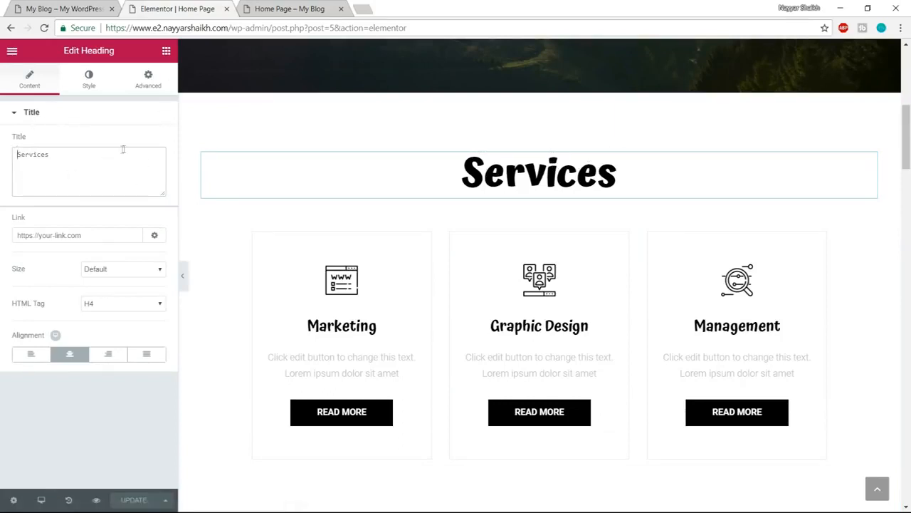
pyautogui.write('Our')
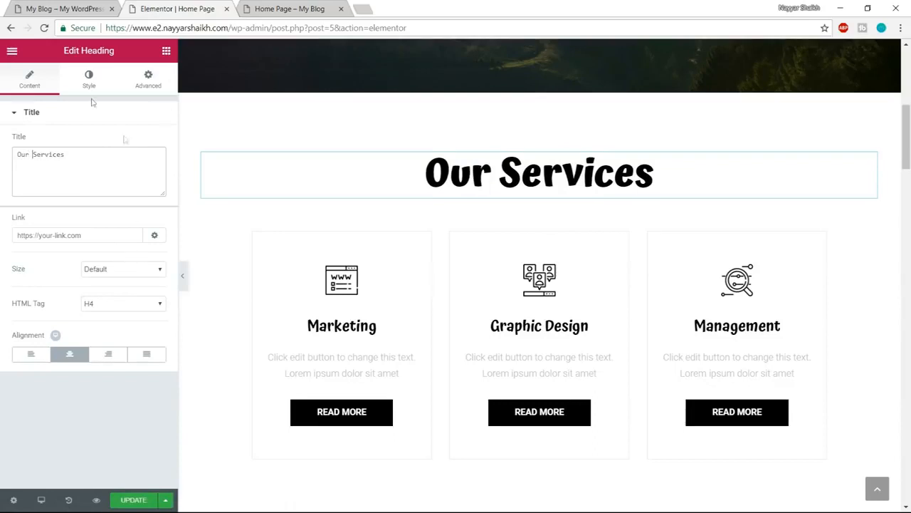
# - Set the "Our Services" heading's text colour to the dark grey preset #54595f and close the colour picker
pyautogui.click(89, 77)
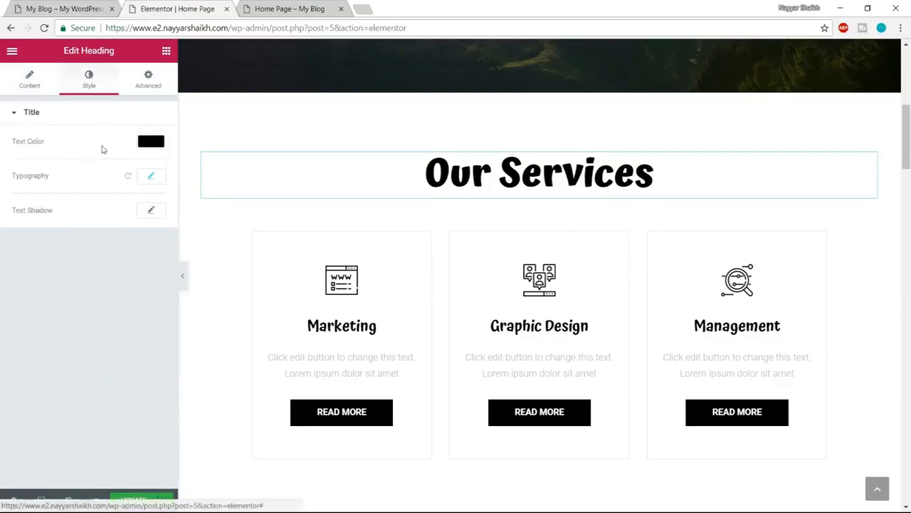
pyautogui.click(142, 143)
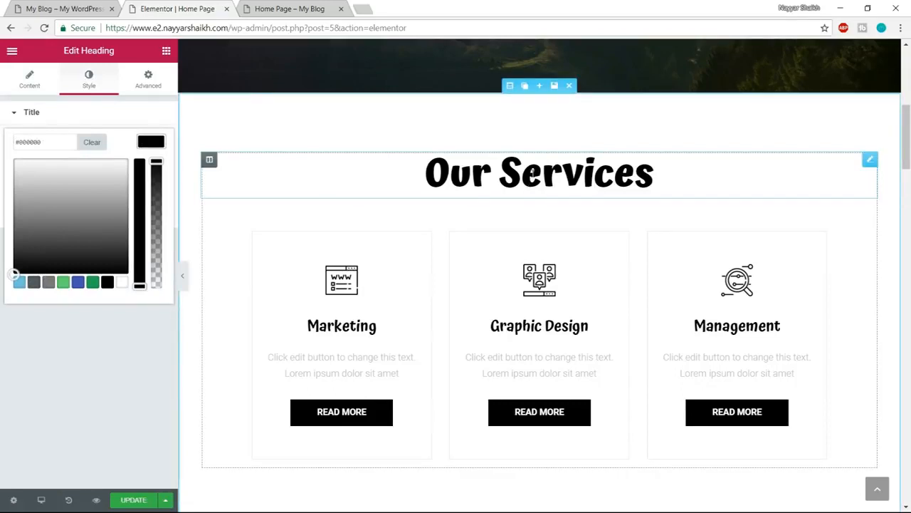
pyautogui.click(34, 283)
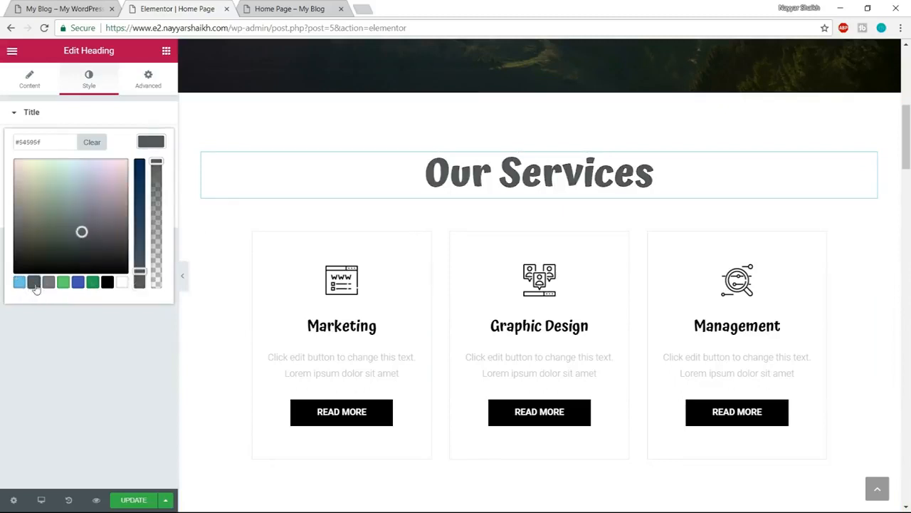
pyautogui.click(151, 141)
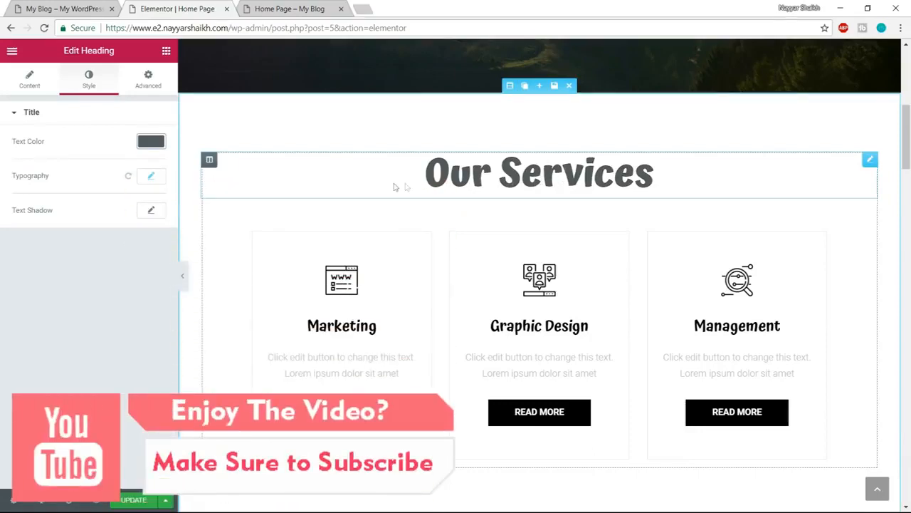
# - Check the demo site's "Our Services" heading and set the matching heading's font weight to 600
pyautogui.click(34, 9)
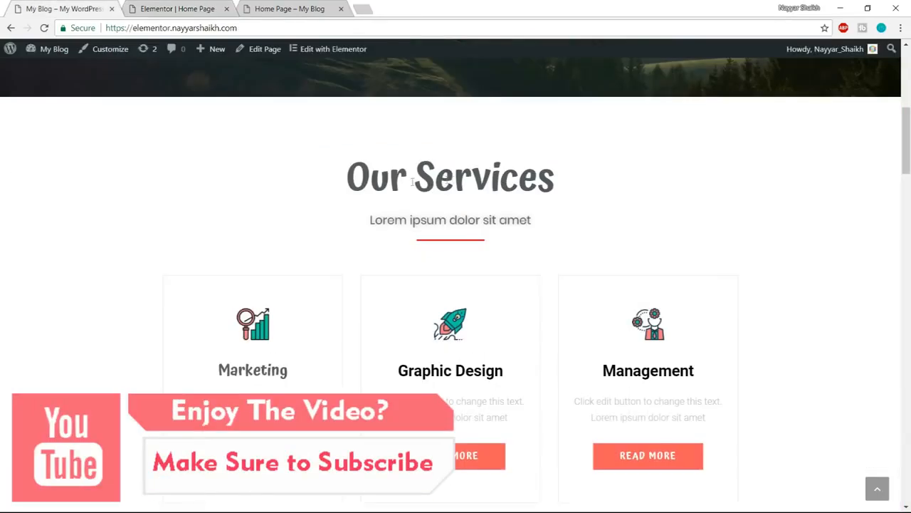
pyautogui.moveTo(347, 179); pyautogui.dragTo(523, 186)
pyautogui.click(163, 5)
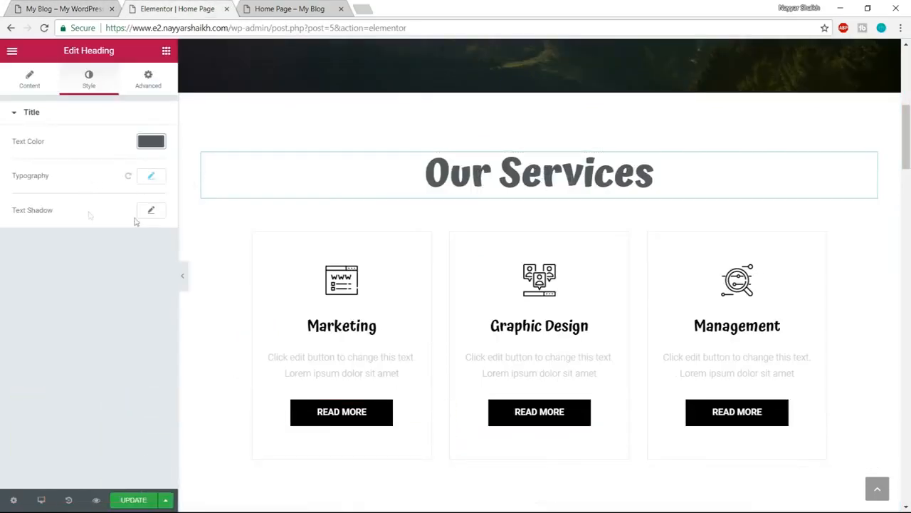
pyautogui.click(152, 178)
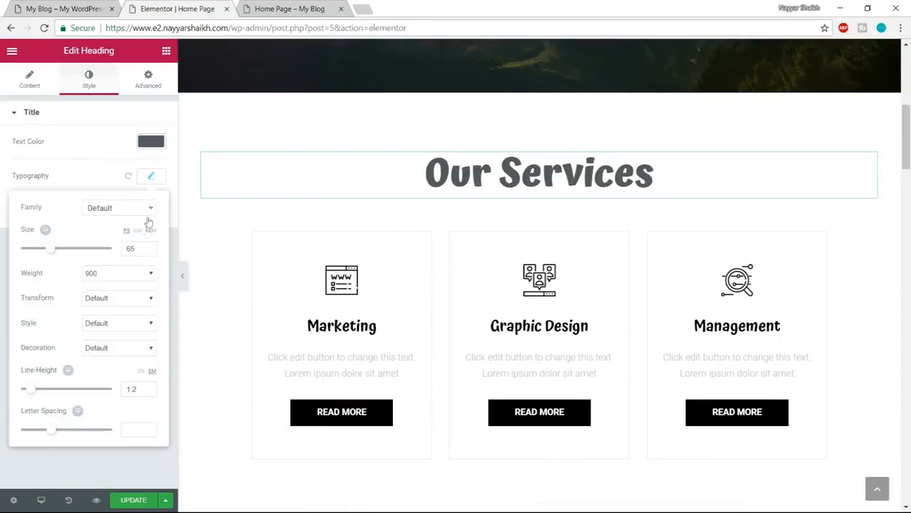
pyautogui.click(107, 280)
pyautogui.click(100, 333)
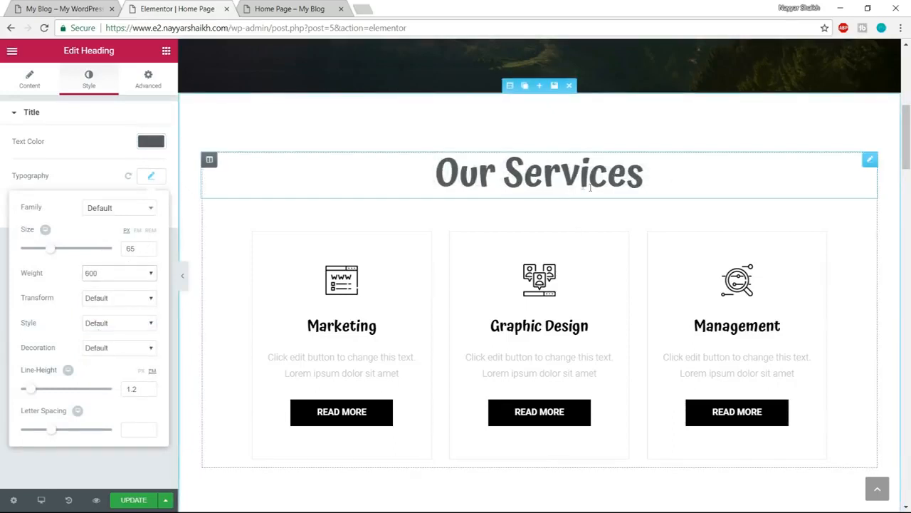
pyautogui.click(150, 178)
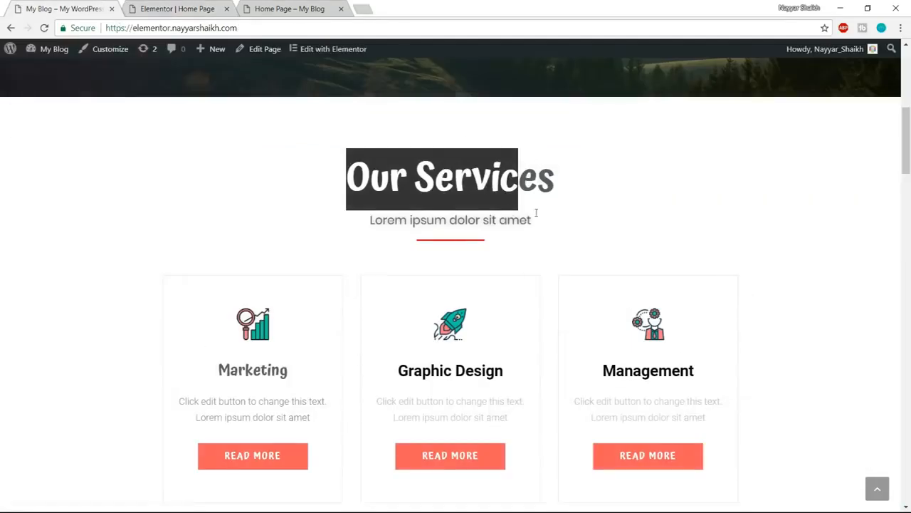
# - Add a Heading widget between the "Our Services" heading and the three service boxes
pyautogui.click(487, 228)
pyautogui.click(184, 8)
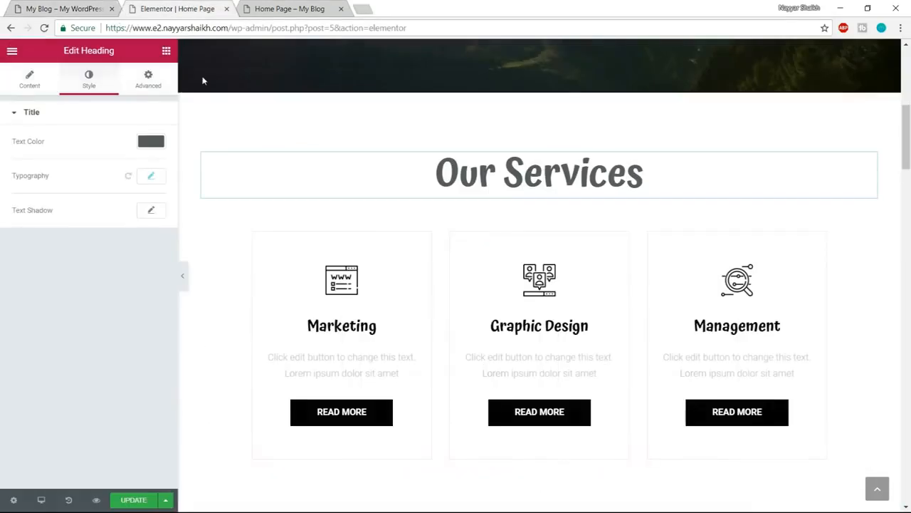
pyautogui.click(166, 51)
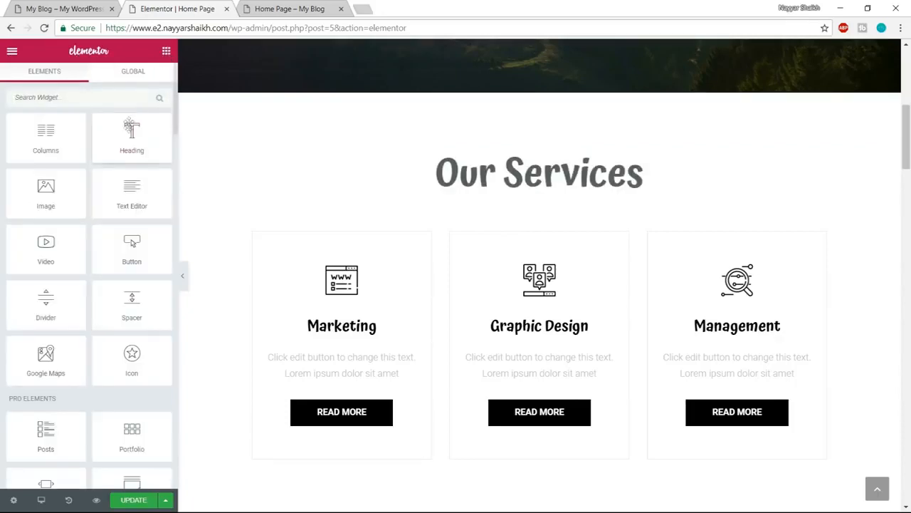
pyautogui.moveTo(121, 141); pyautogui.dragTo(525, 199)
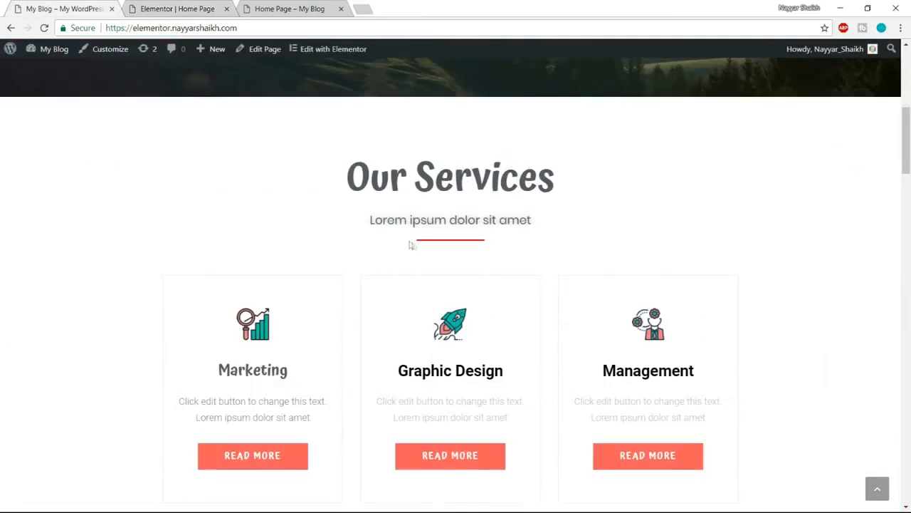
# - Copy the demo site's subheading "Lorem ipsum dolor sit amet" into the new heading's title and centre it
pyautogui.moveTo(369, 224); pyautogui.dragTo(543, 215)
pyautogui.hotkey('ctrl', 'c')
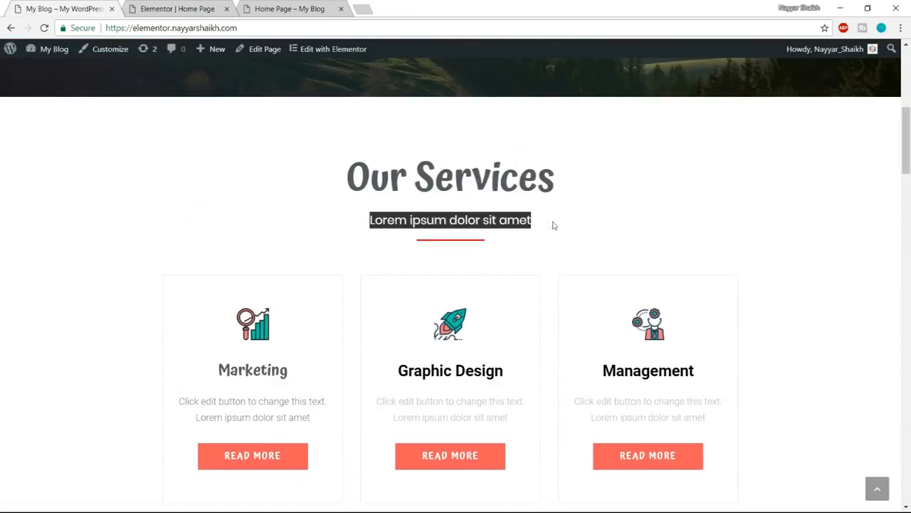
pyautogui.click(145, 5)
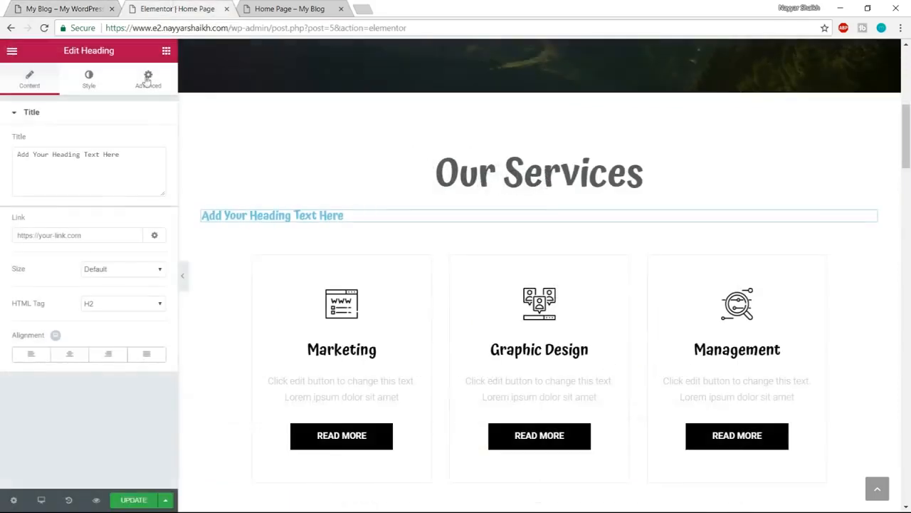
pyautogui.moveTo(132, 168); pyautogui.dragTo(1, 161)
pyautogui.hotkey('ctrl', 'v')
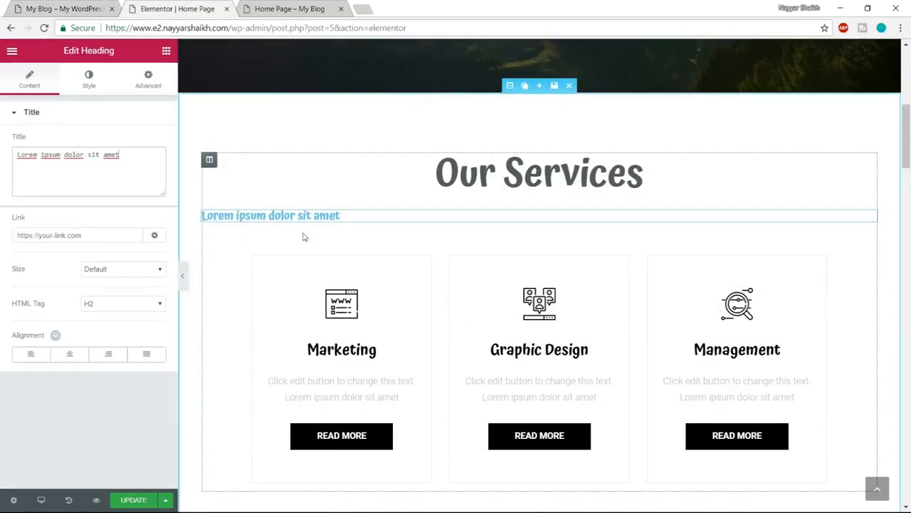
pyautogui.click(72, 356)
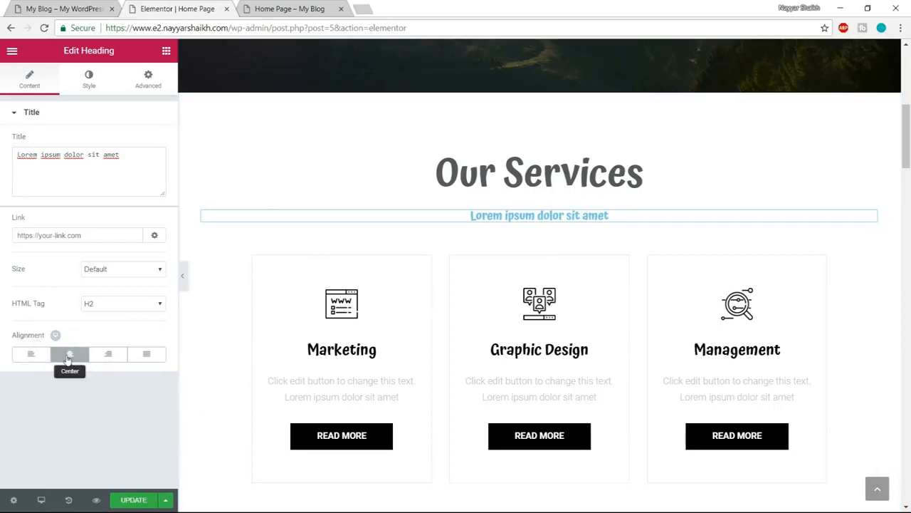
# - Set the subheading's text colour to the dark grey preset #54595f and close the colour picker
pyautogui.click(89, 80)
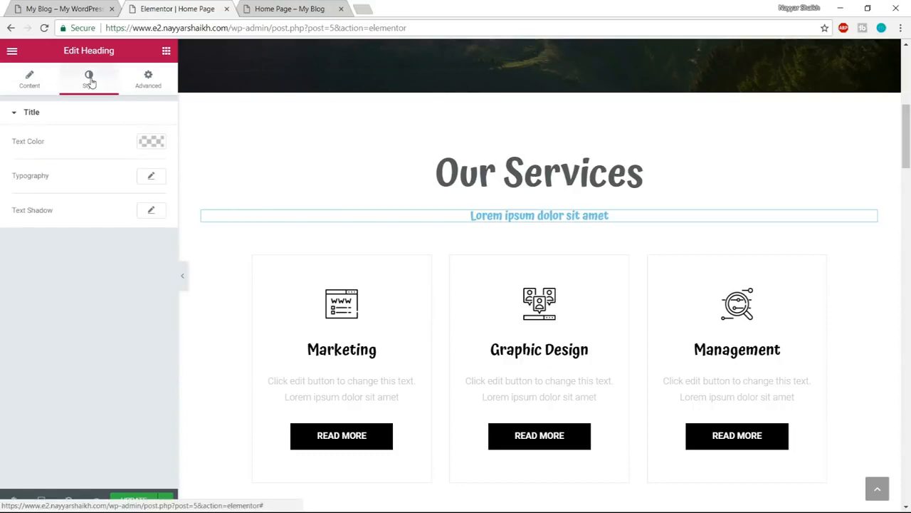
pyautogui.click(151, 142)
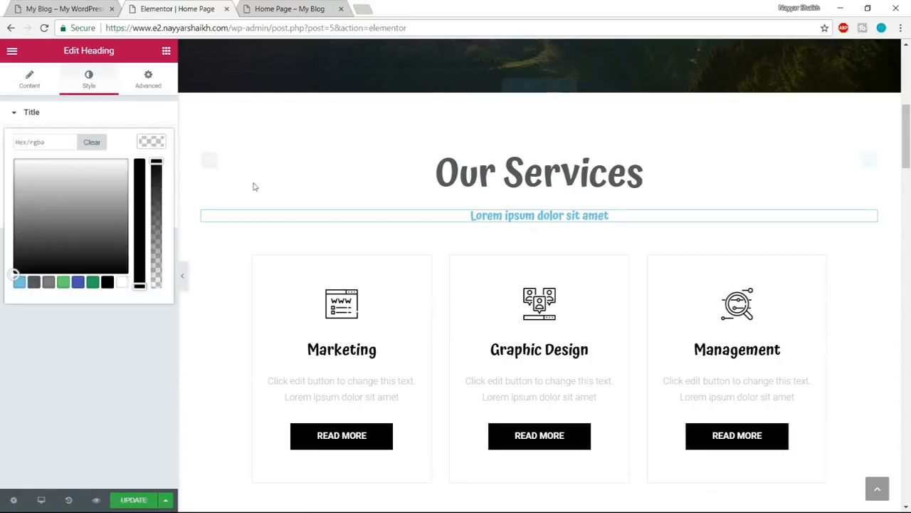
pyautogui.click(34, 283)
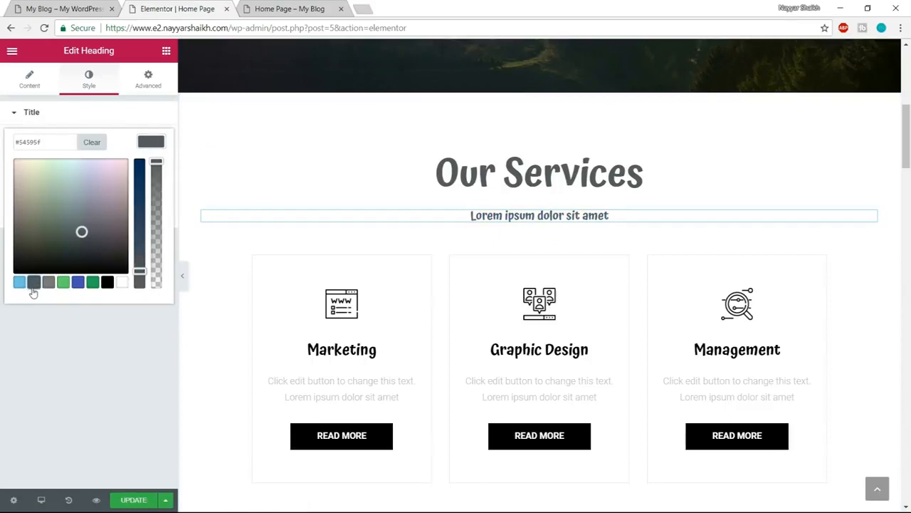
pyautogui.click(151, 147)
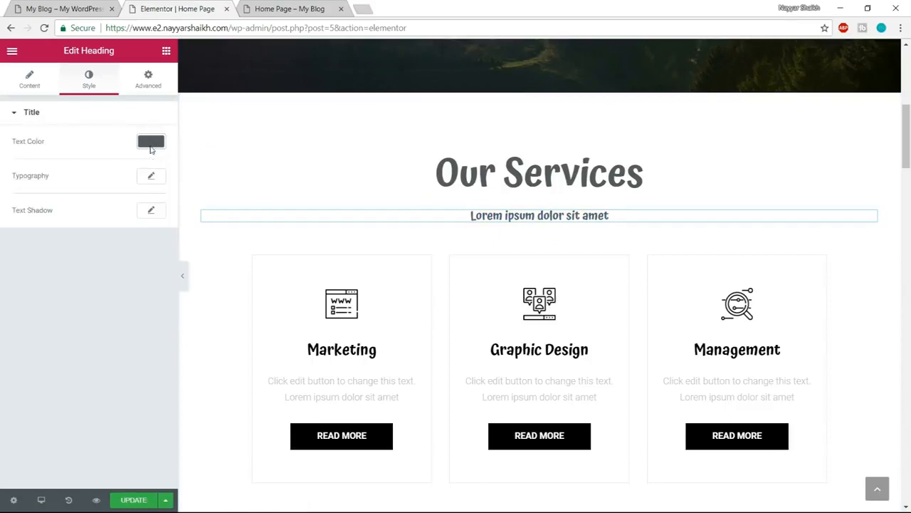
# - Check the subheading's font on the demo site and set the new subheading's font family to Poppins
pyautogui.click(71, 9)
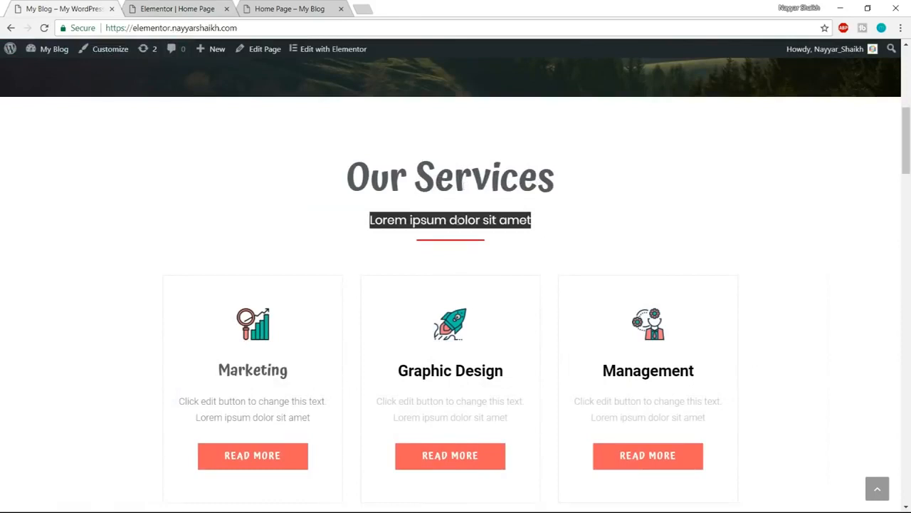
pyautogui.click(399, 220)
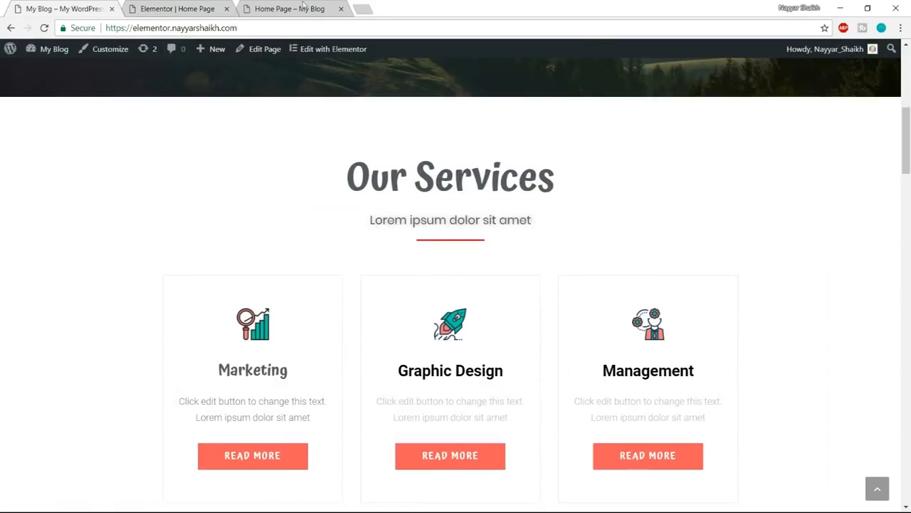
pyautogui.click(215, 5)
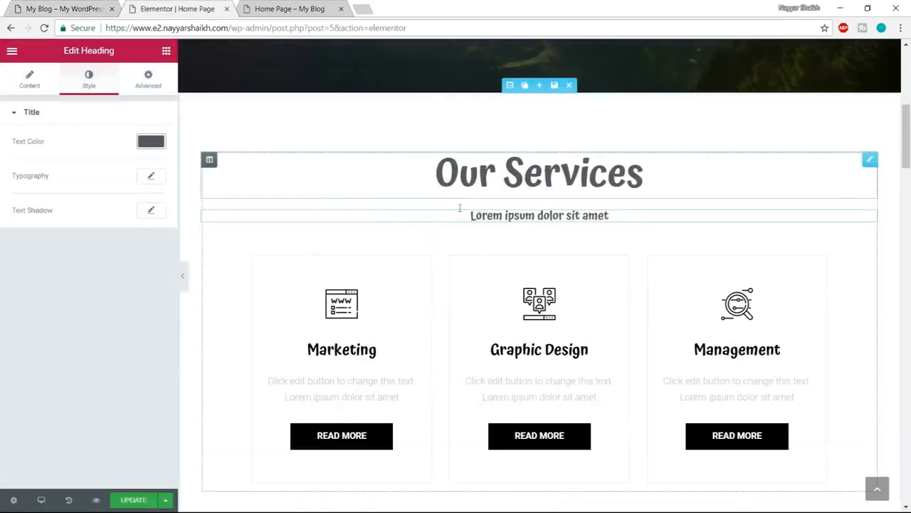
pyautogui.click(151, 177)
pyautogui.click(128, 208)
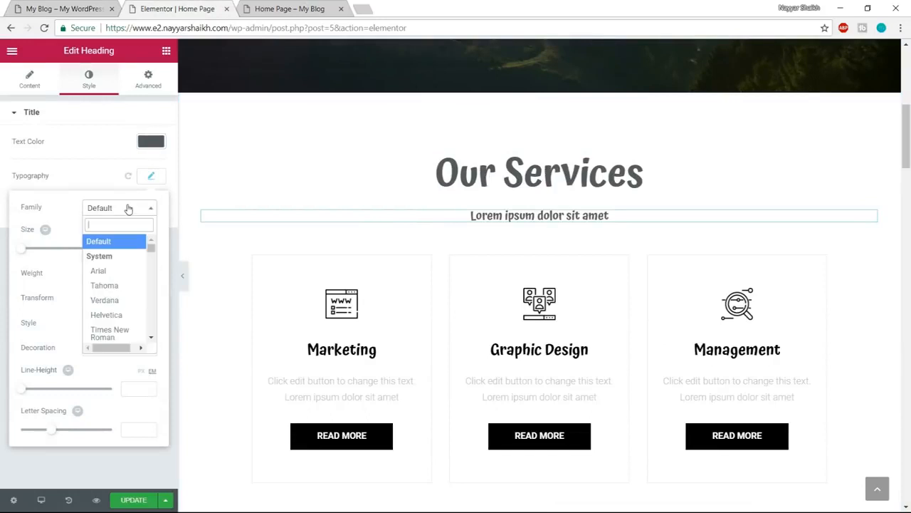
pyautogui.write('popp')
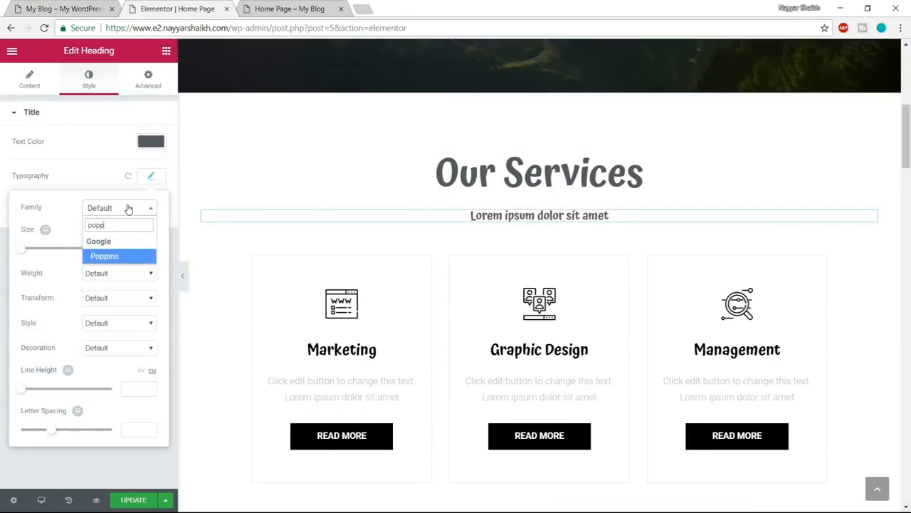
pyautogui.press('Return')
# - Try a font weight of 600 on the subheading, and set it to 400 instead
pyautogui.click(127, 275)
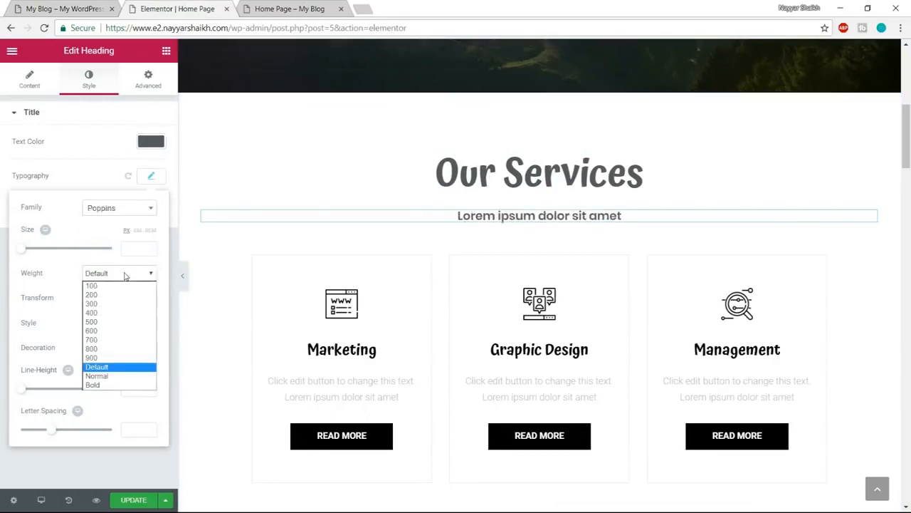
pyautogui.click(109, 331)
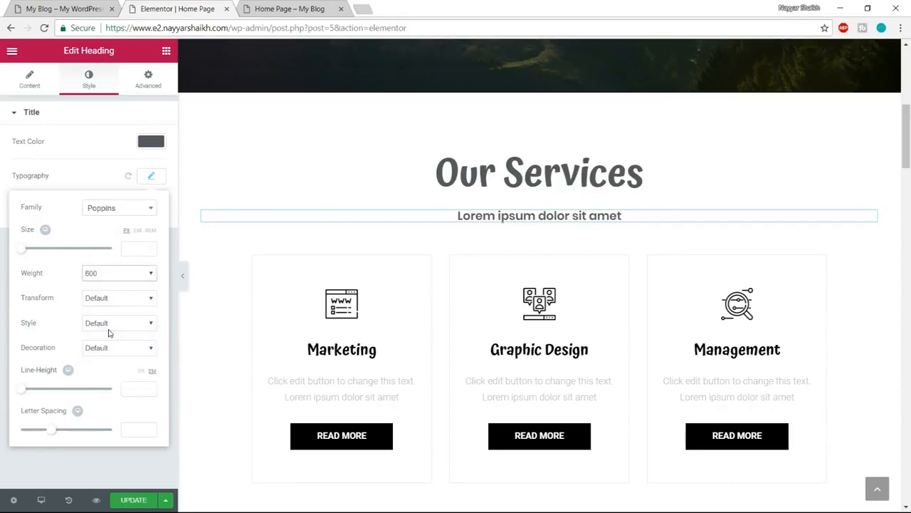
pyautogui.click(116, 277)
pyautogui.click(115, 314)
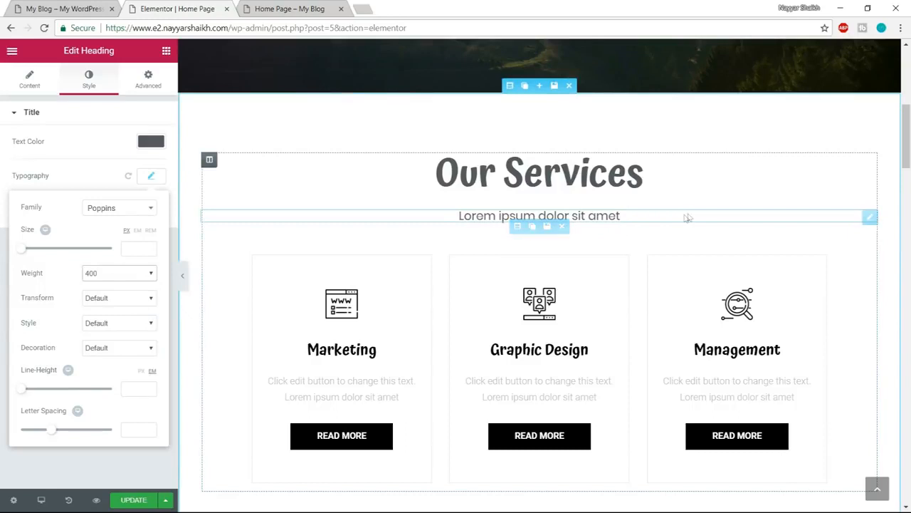
# - Close the subheading's typography settings and compare the Our Services header with the one on the demo site
pyautogui.click(151, 176)
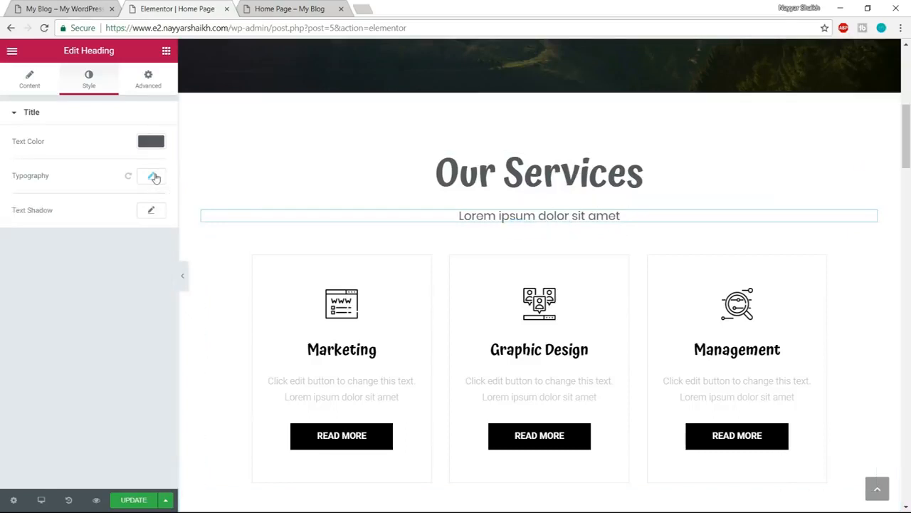
pyautogui.click(72, 8)
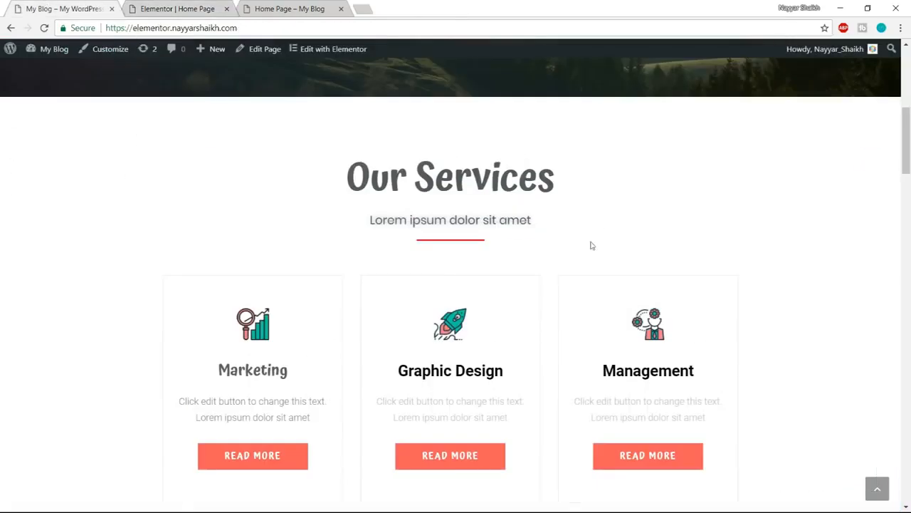
pyautogui.click(155, 7)
pyautogui.click(61, 9)
pyautogui.click(200, 8)
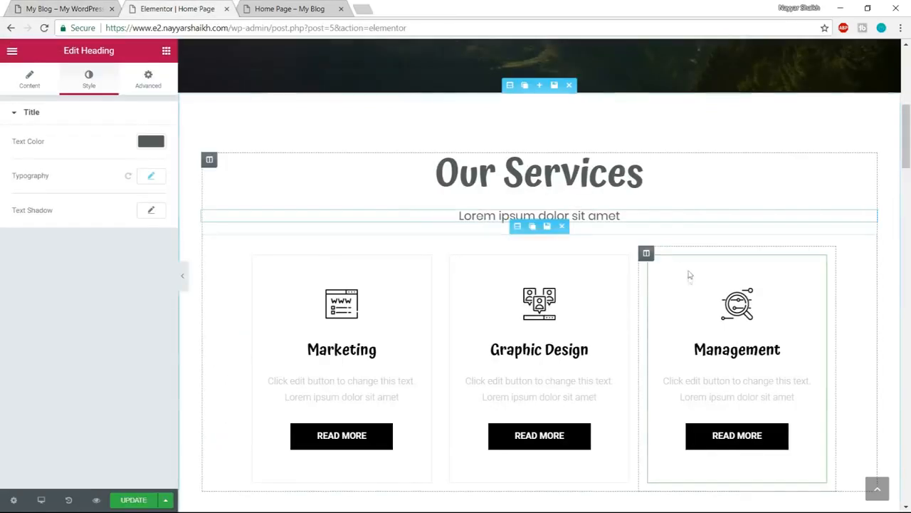
# - Add a Divider widget below the "Lorem ipsum dolor sit amet" subheading and set its weight to 3
pyautogui.click(166, 51)
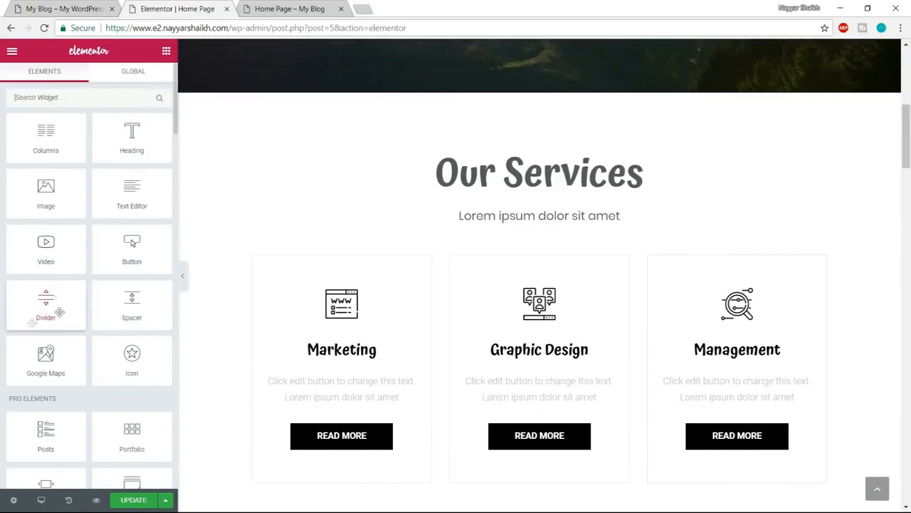
pyautogui.moveTo(49, 304); pyautogui.dragTo(535, 243)
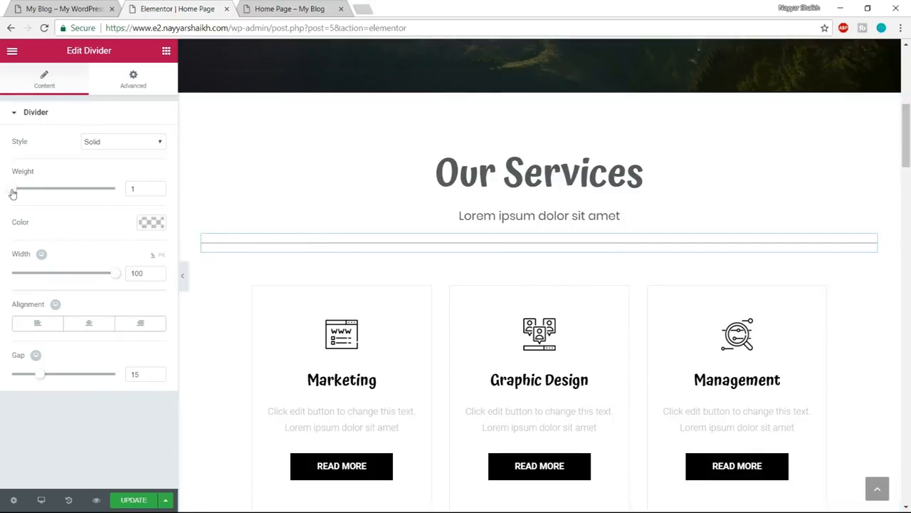
pyautogui.moveTo(14, 193); pyautogui.dragTo(41, 191)
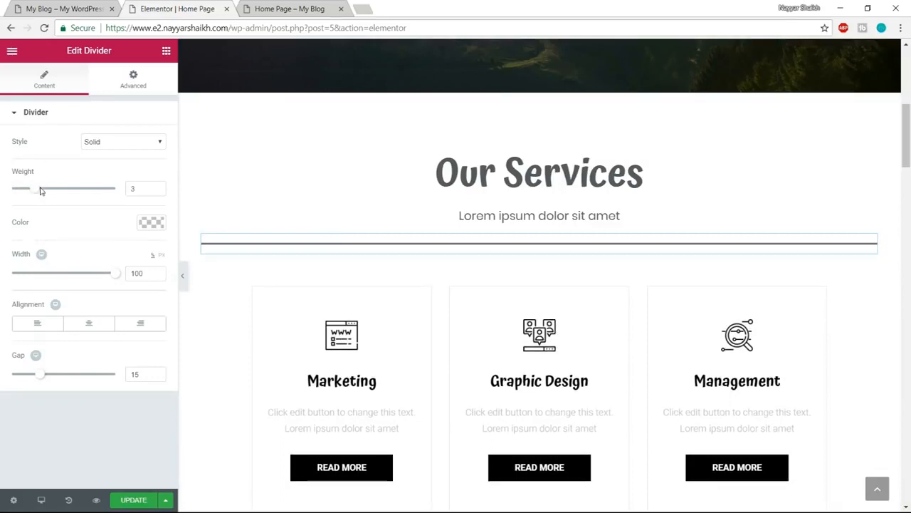
# - Set the divider's colour to the red #ff3535 and close the colour picker
pyautogui.click(158, 223)
pyautogui.click(71, 319)
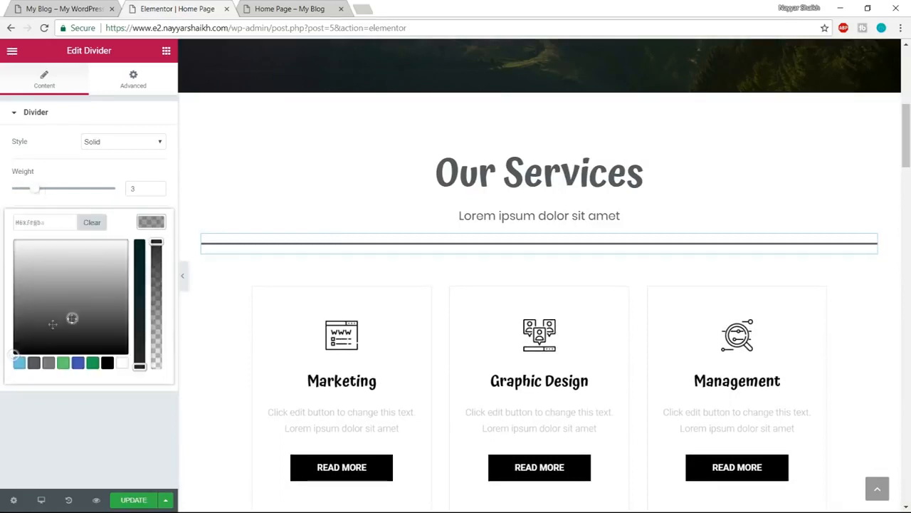
pyautogui.click(19, 370)
pyautogui.moveTo(47, 337); pyautogui.dragTo(2, 209)
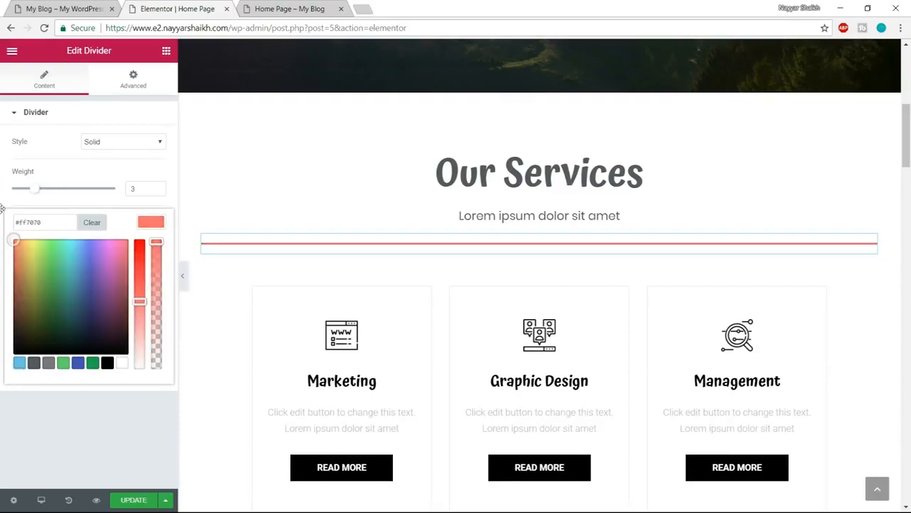
pyautogui.click(3, 209)
pyautogui.click(150, 222)
pyautogui.moveTo(139, 300); pyautogui.dragTo(137, 267)
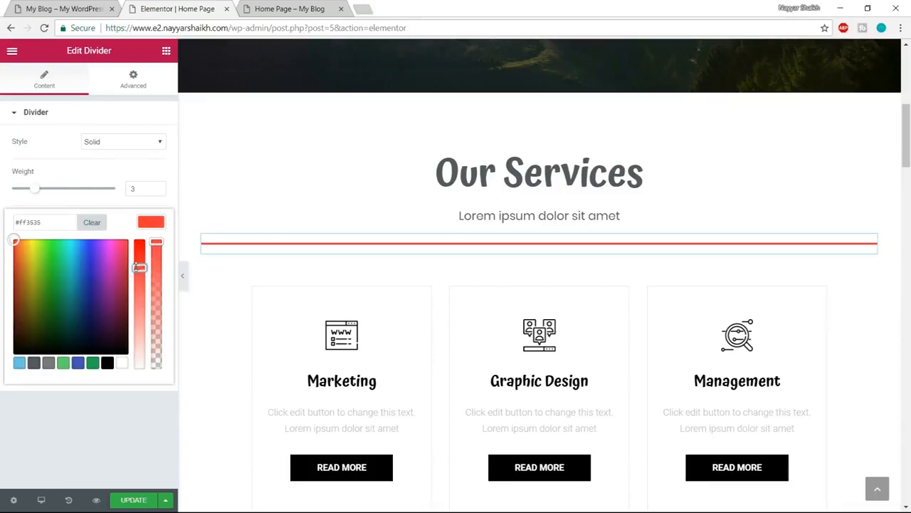
pyautogui.click(160, 222)
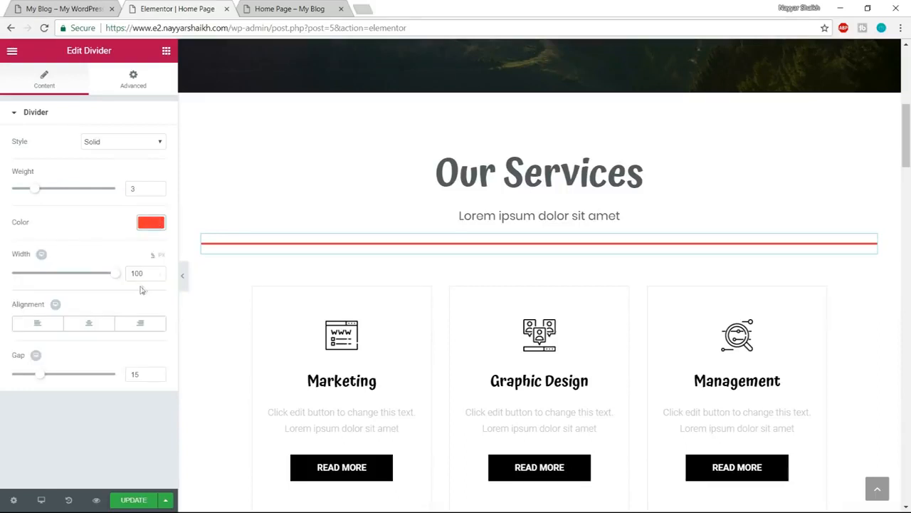
# - Set the divider's width to 15% and align it to the centre
pyautogui.moveTo(114, 280); pyautogui.dragTo(39, 281)
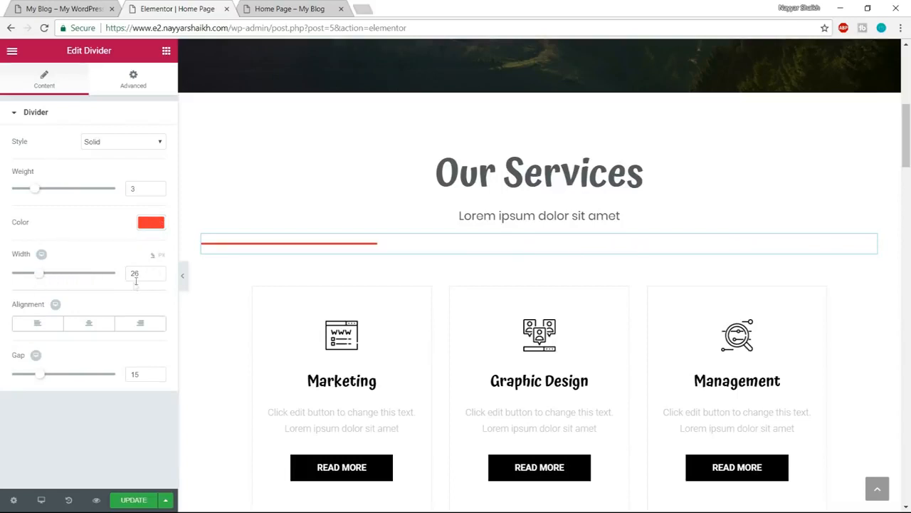
pyautogui.write('15')
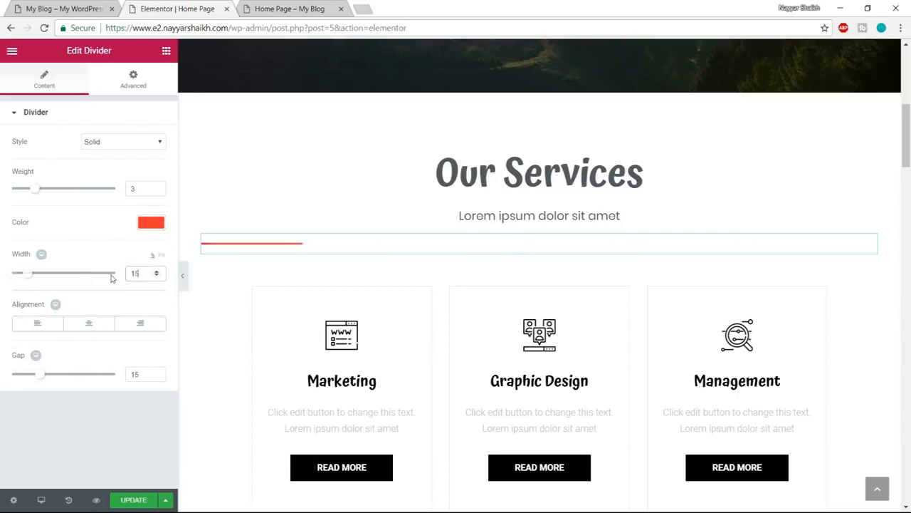
pyautogui.click(89, 325)
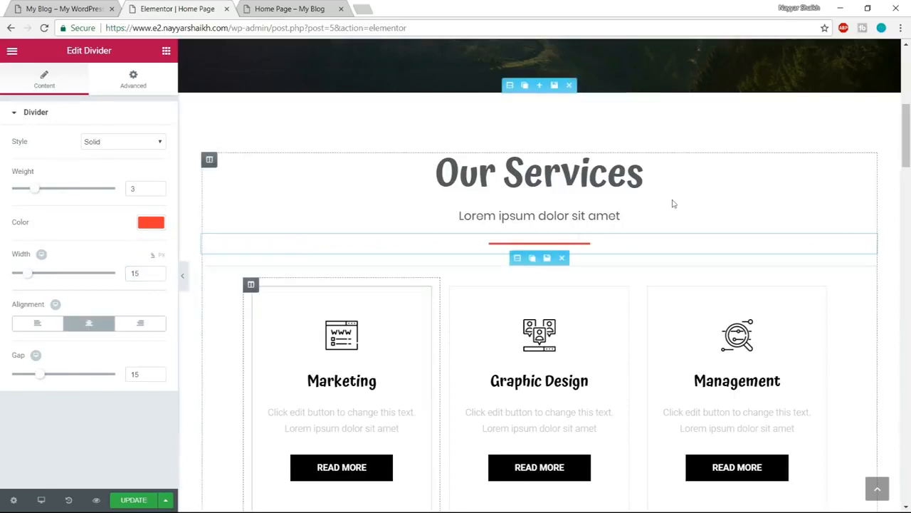
# - Update the page and view the three service box icons on the demo site
pyautogui.click(133, 499)
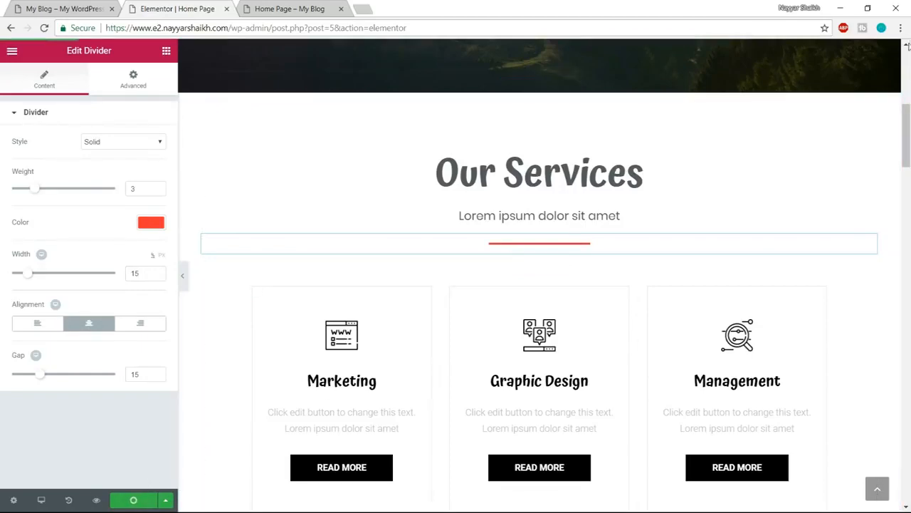
pyautogui.scroll(2, 835, 269)
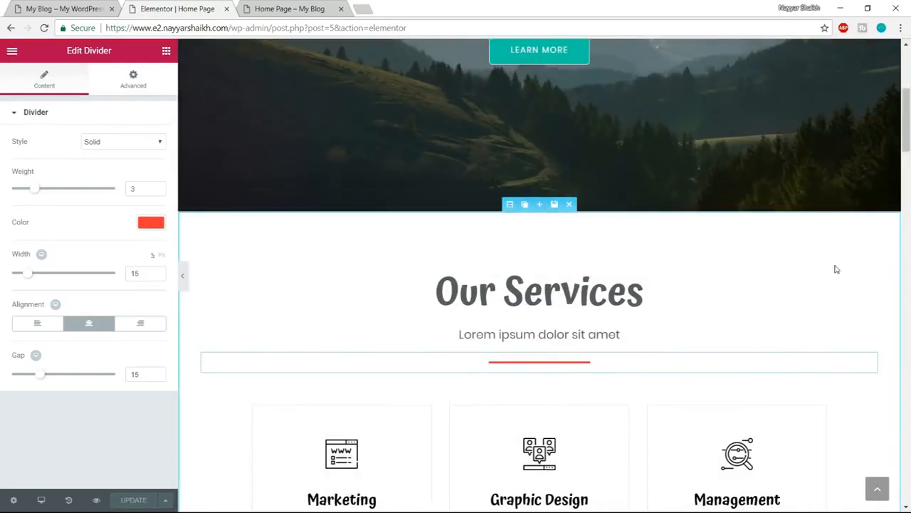
pyautogui.scroll(-5, 835, 264)
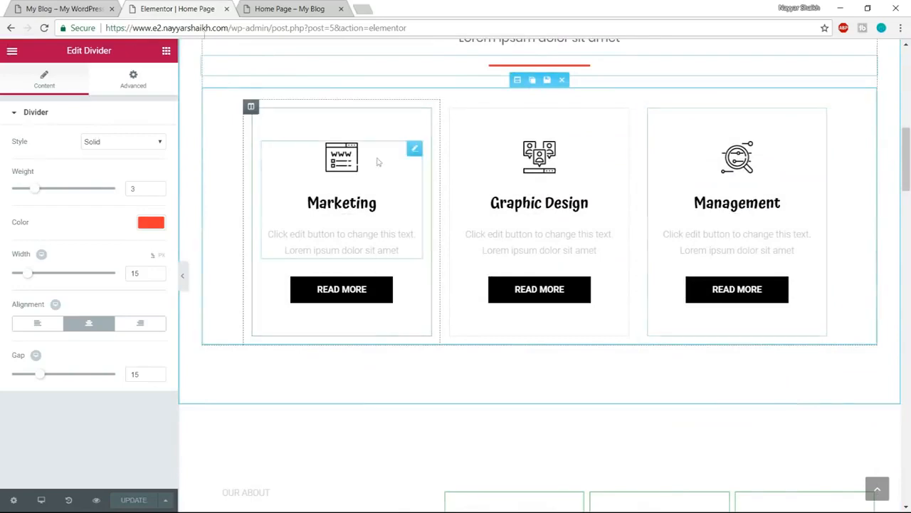
pyautogui.click(23, 6)
pyautogui.scroll(-2, 331, 285)
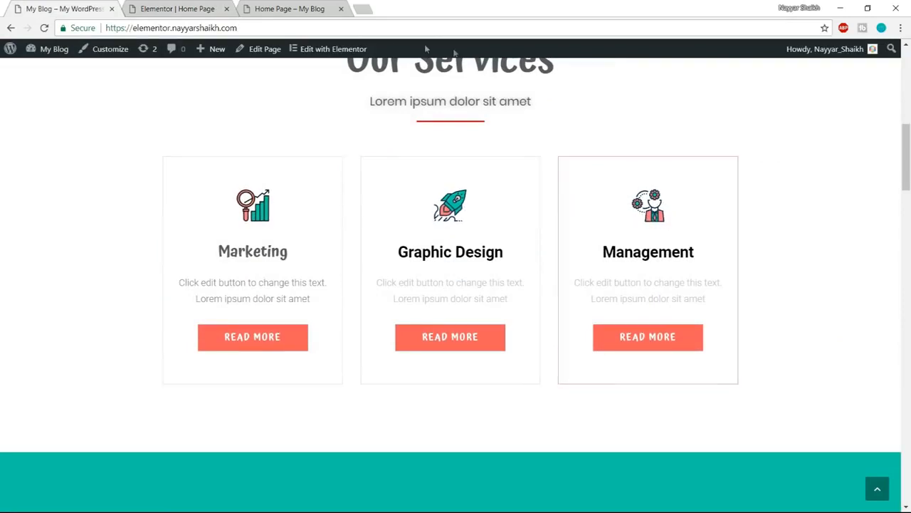
# - Open the Flaticon website (flaticon.com) in a new browser tab
pyautogui.click(363, 8)
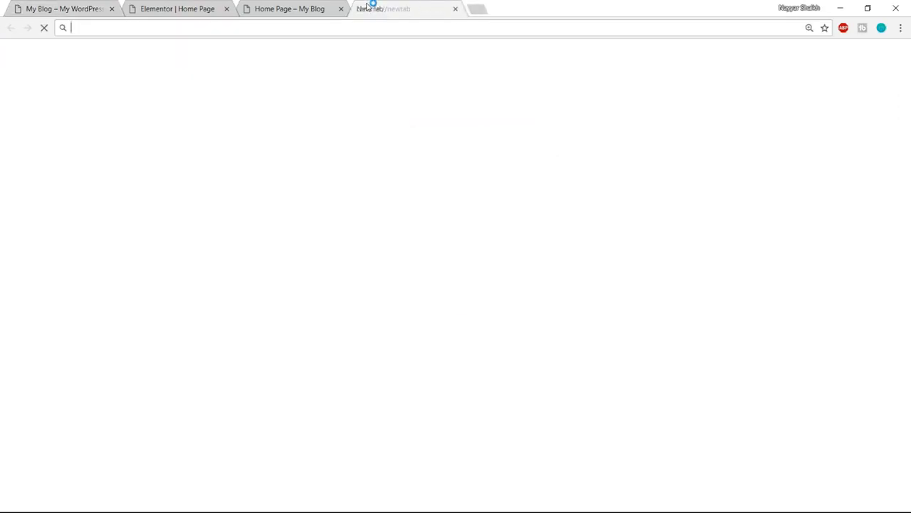
pyautogui.write('flat')
pyautogui.press('Return')
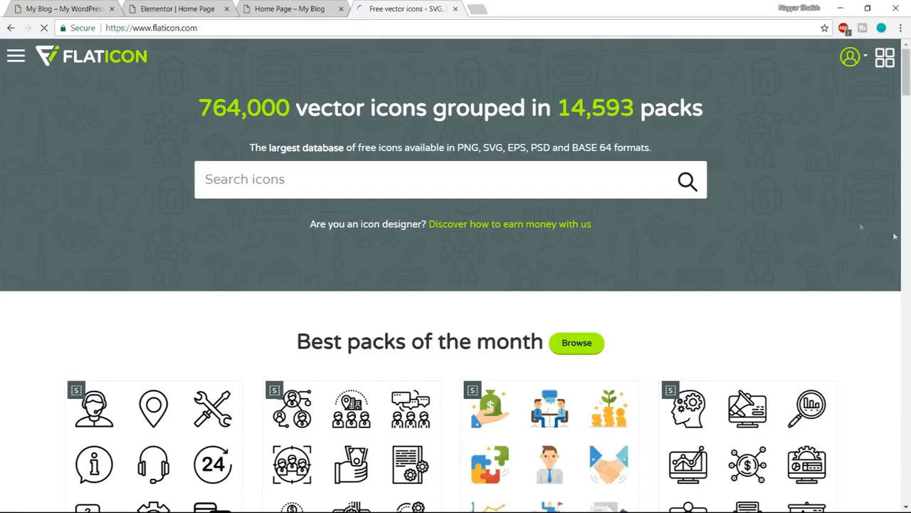
# - Browse Flaticon's best packs of the month and look through the icons of the black line-style Business pack
pyautogui.scroll(-7, 906, 241)
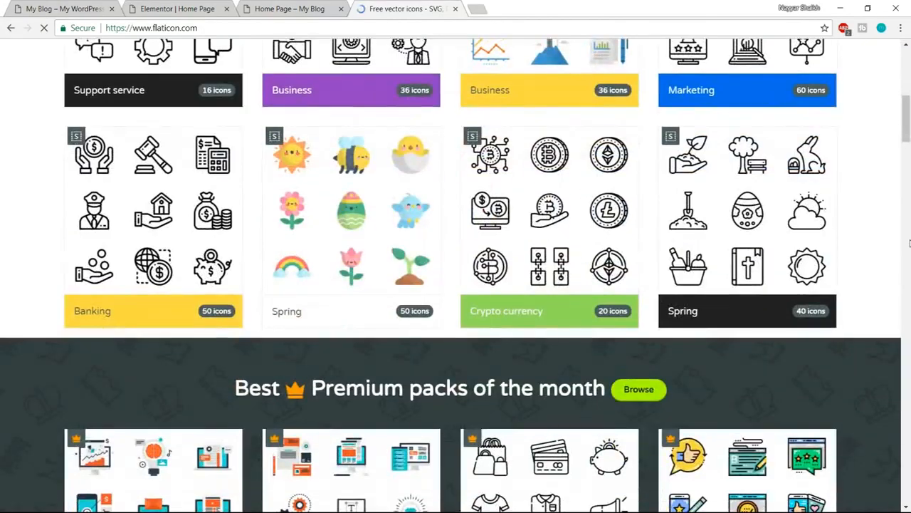
pyautogui.scroll(-3, 909, 243)
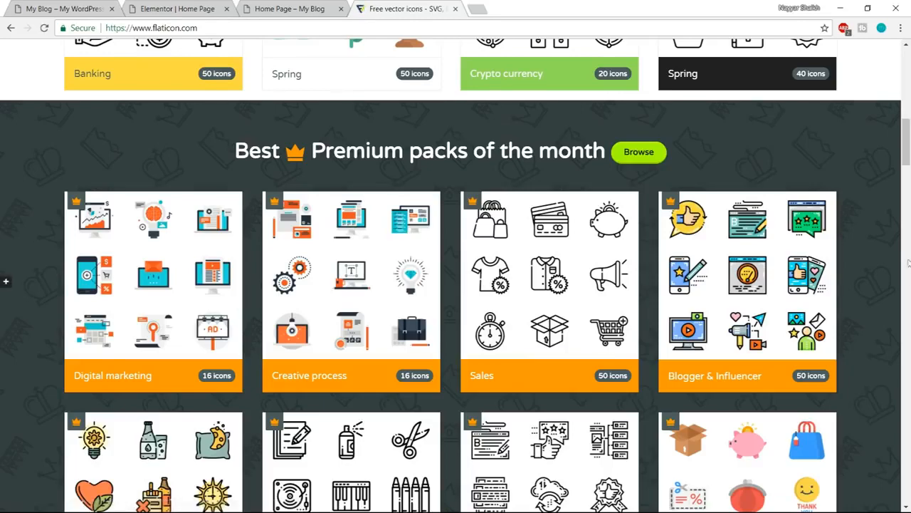
pyautogui.scroll(3, 910, 243)
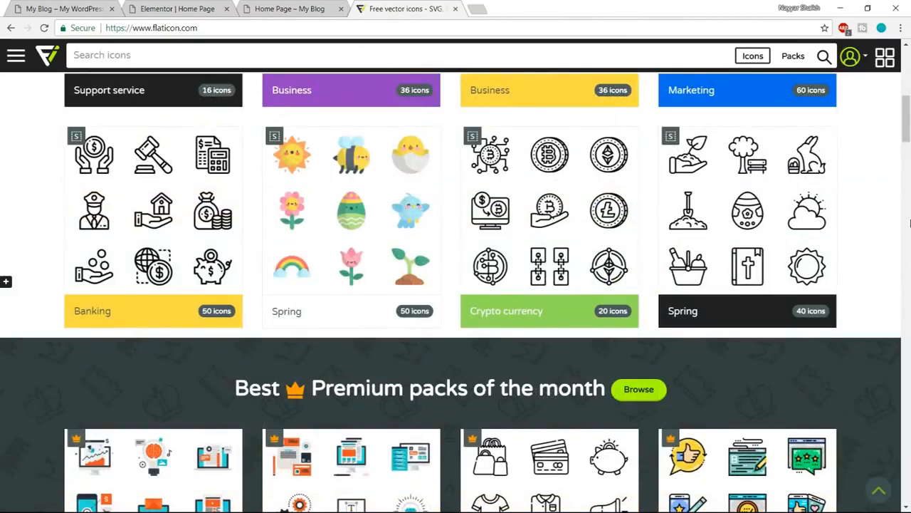
pyautogui.scroll(5, 909, 223)
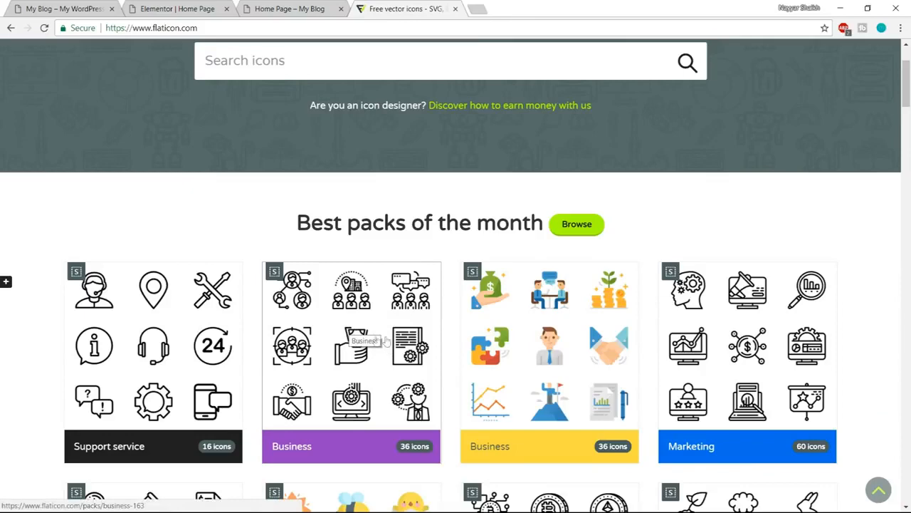
pyautogui.click(368, 338)
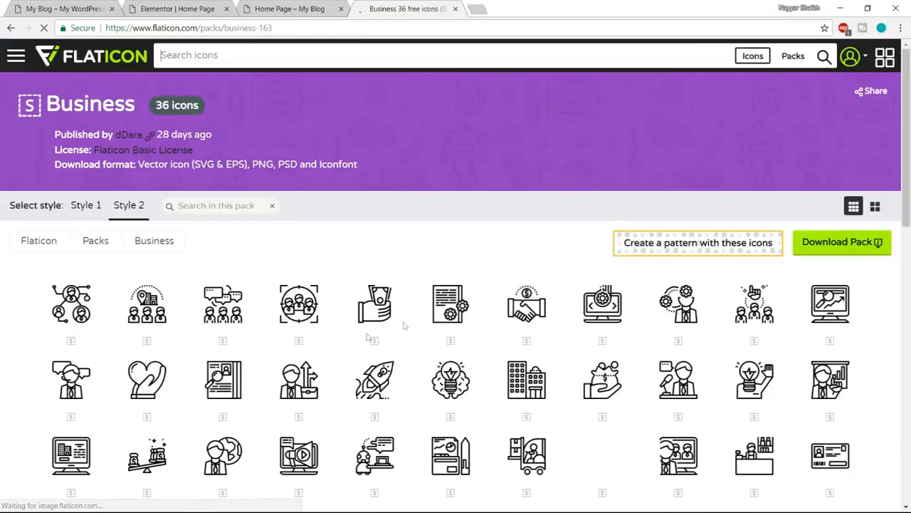
pyautogui.scroll(-3, 403, 206)
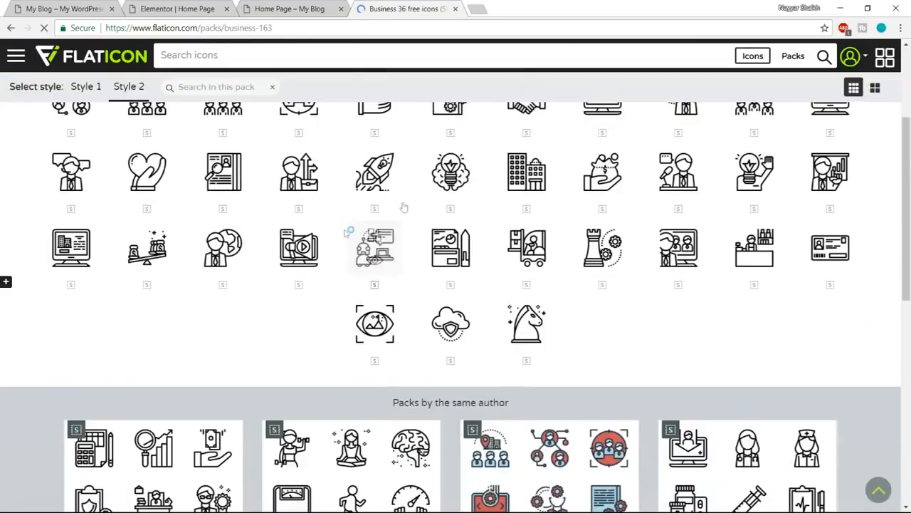
pyautogui.scroll(2, 425, 296)
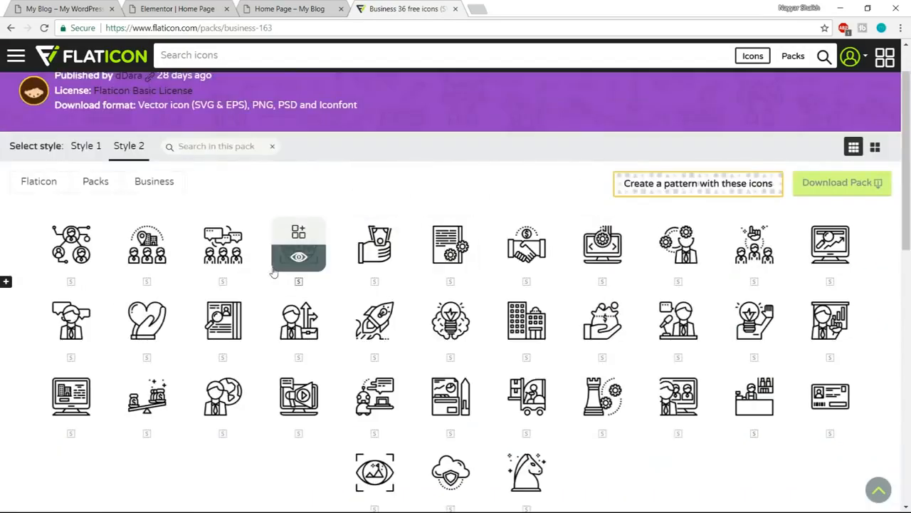
# - Check the demo site's service icons and open the orange-and-purple Business pack by the same author on Flaticon
pyautogui.click(184, 8)
pyautogui.click(306, 7)
pyautogui.click(48, 9)
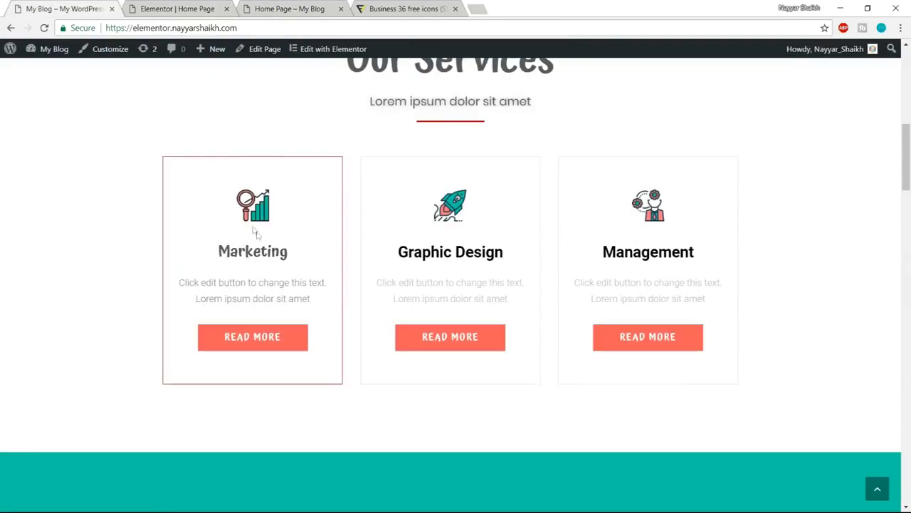
pyautogui.click(408, 9)
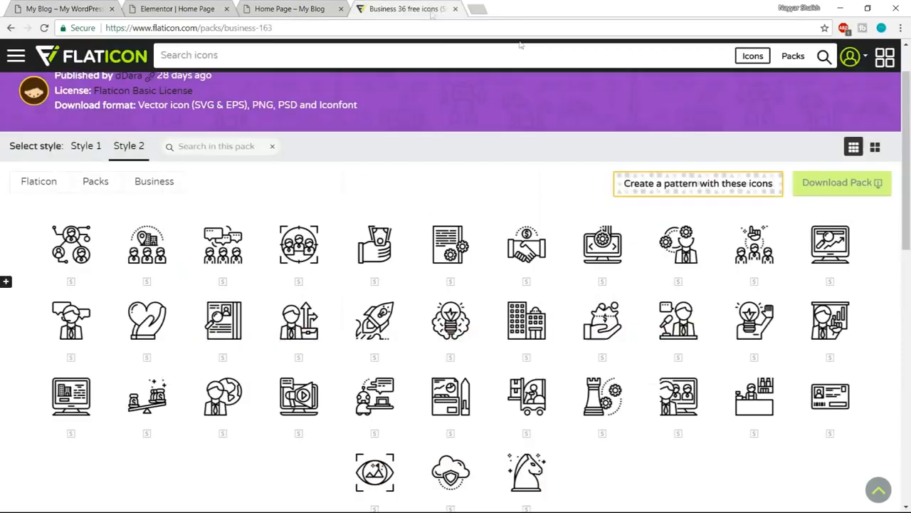
pyautogui.scroll(-4, 679, 288)
pyautogui.scroll(-2, 675, 327)
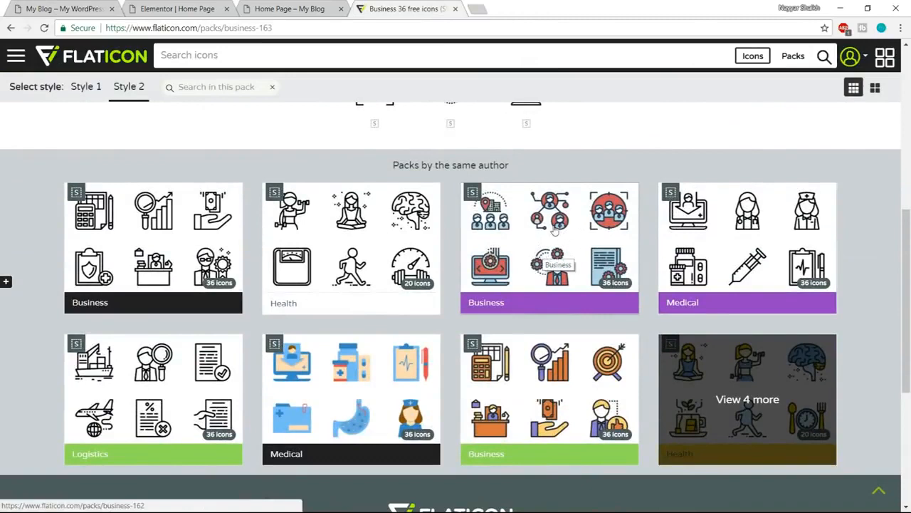
pyautogui.click(541, 377)
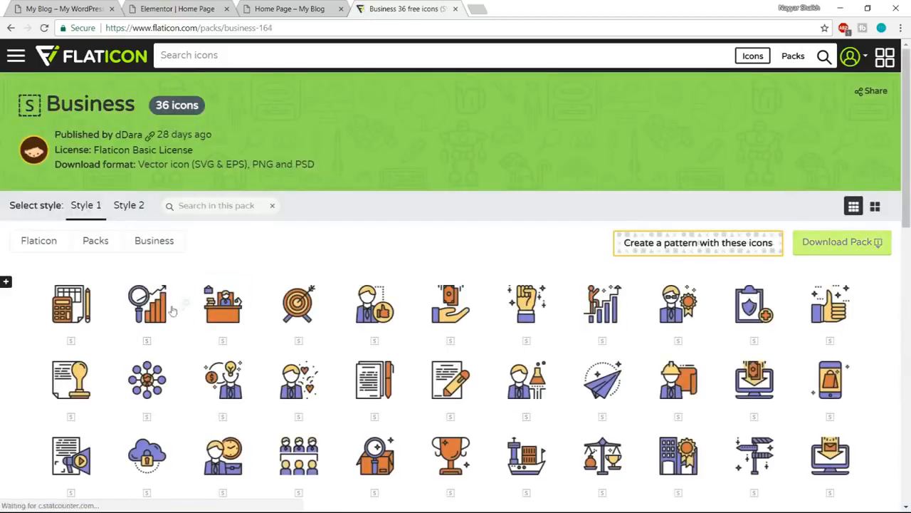
# - Open the Growth icon with the magnifier and bar chart from the pack and compare it with the demo site's Marketing icon
pyautogui.click(78, 8)
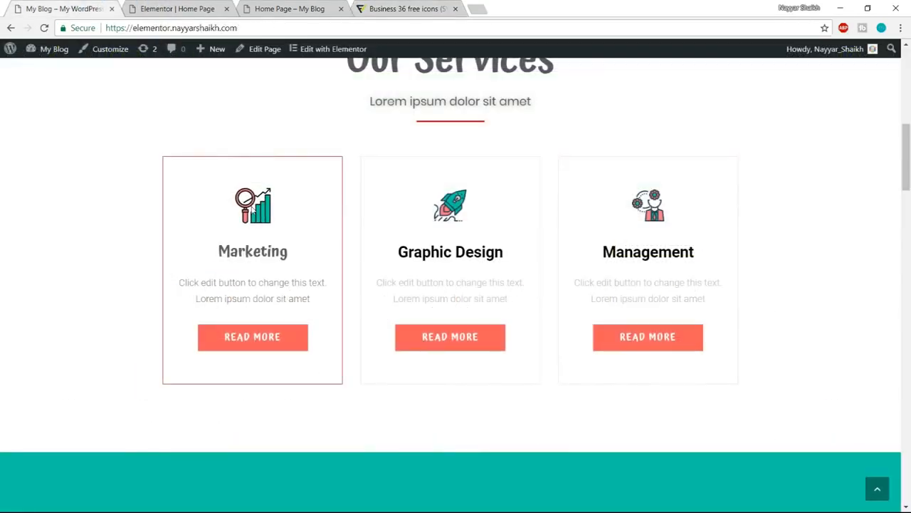
pyautogui.click(406, 6)
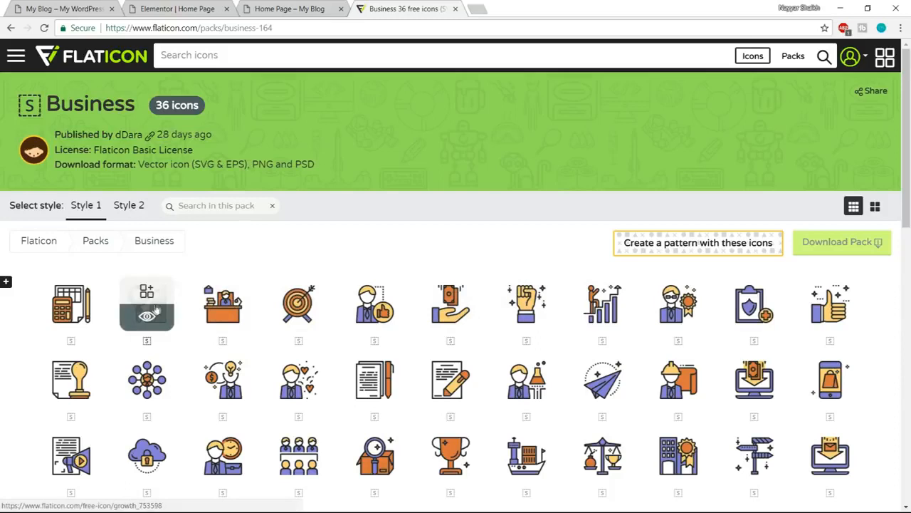
pyautogui.moveTo(145, 317)
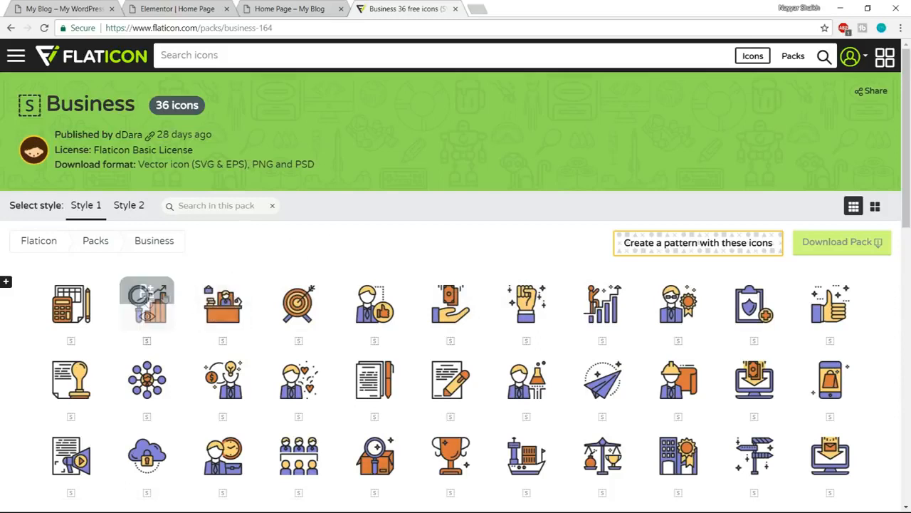
pyautogui.click(147, 318)
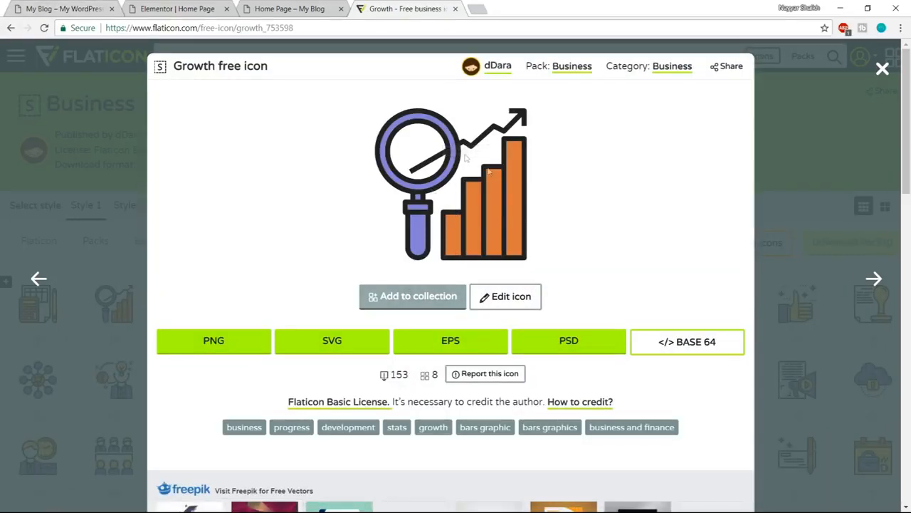
pyautogui.hotkey('ctrl', '1')
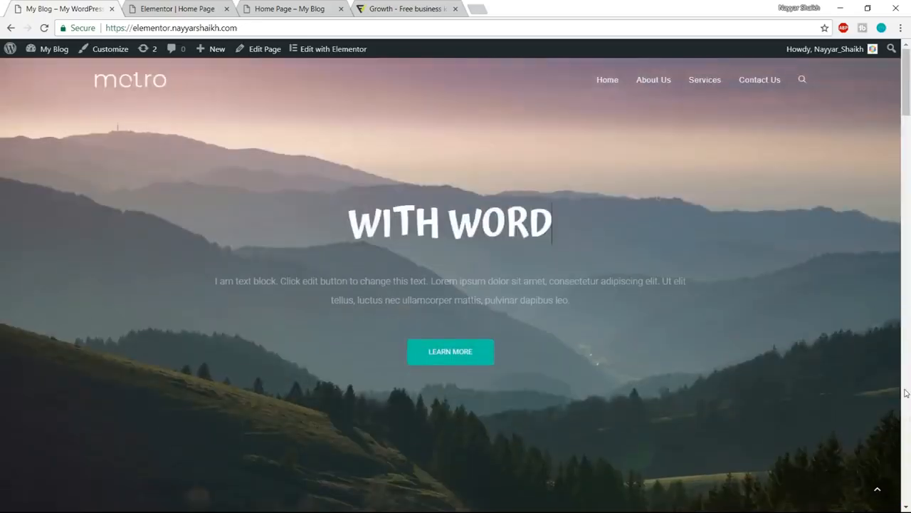
# - Sign in to Flaticon with the Google account and open the Growth icon in the icon editor
pyautogui.scroll(-6, 334, 481)
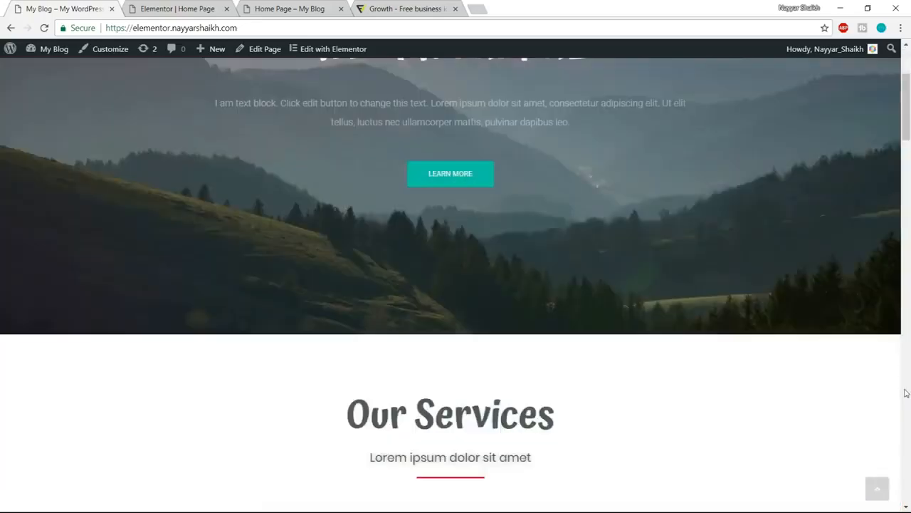
pyautogui.scroll(-2, 334, 481)
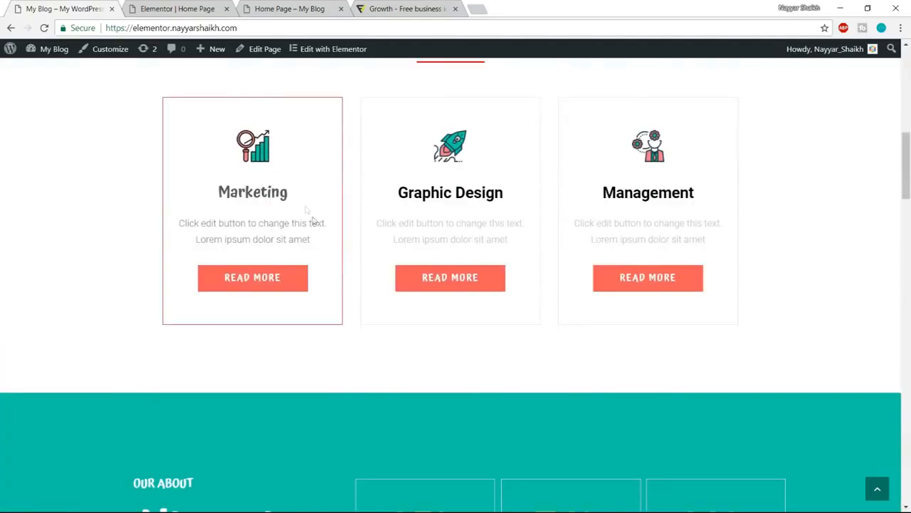
pyautogui.click(408, 9)
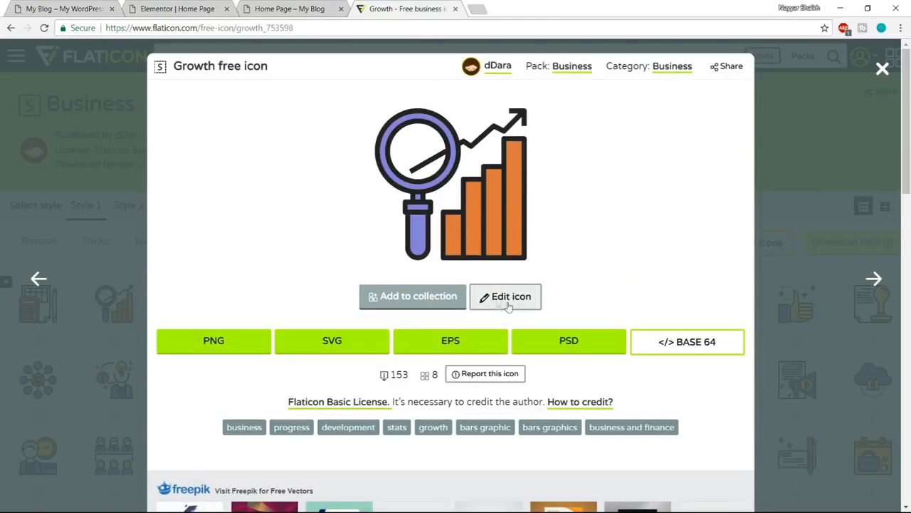
pyautogui.click(506, 297)
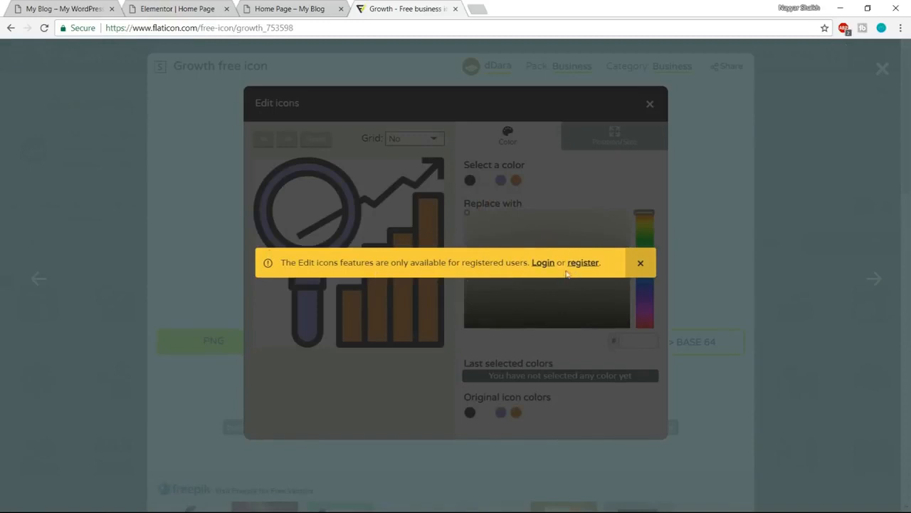
pyautogui.click(543, 263)
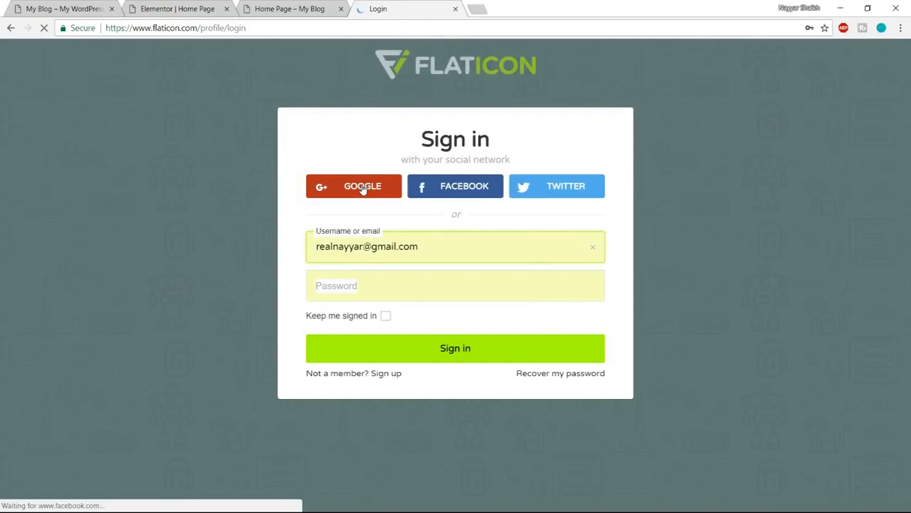
pyautogui.click(362, 187)
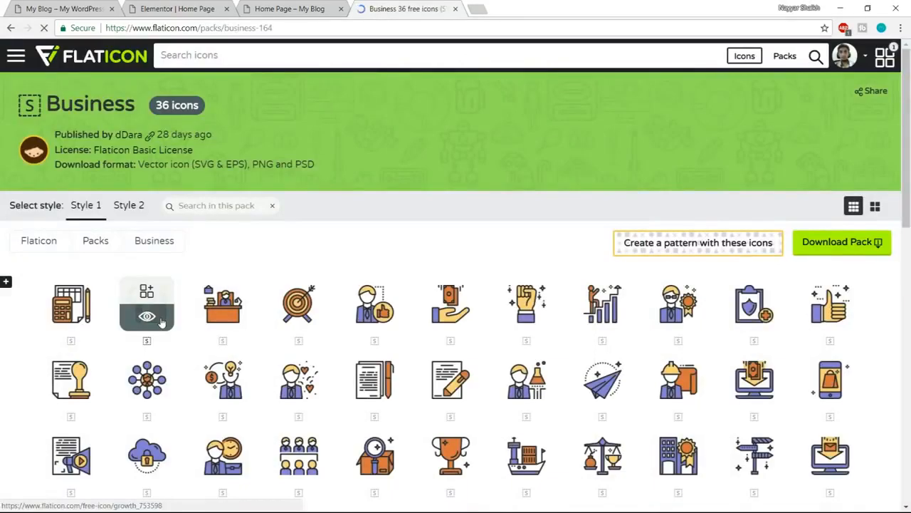
pyautogui.click(146, 306)
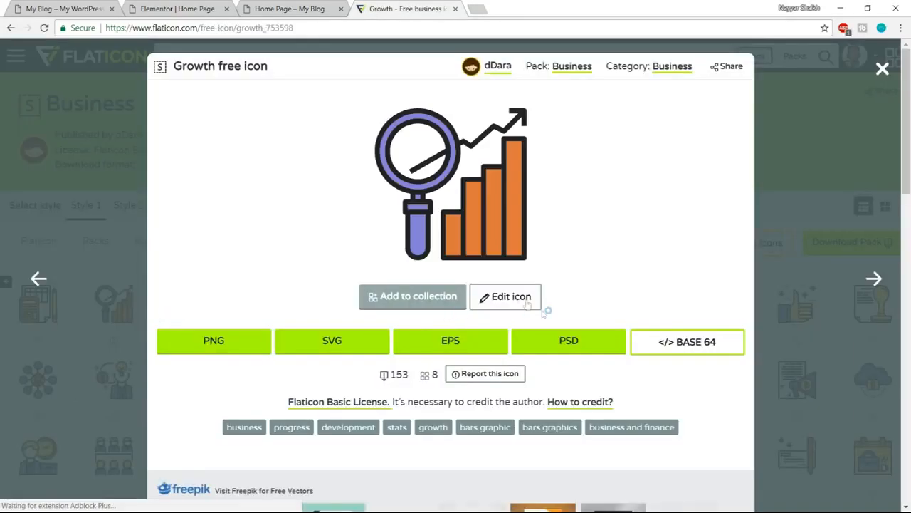
pyautogui.click(525, 303)
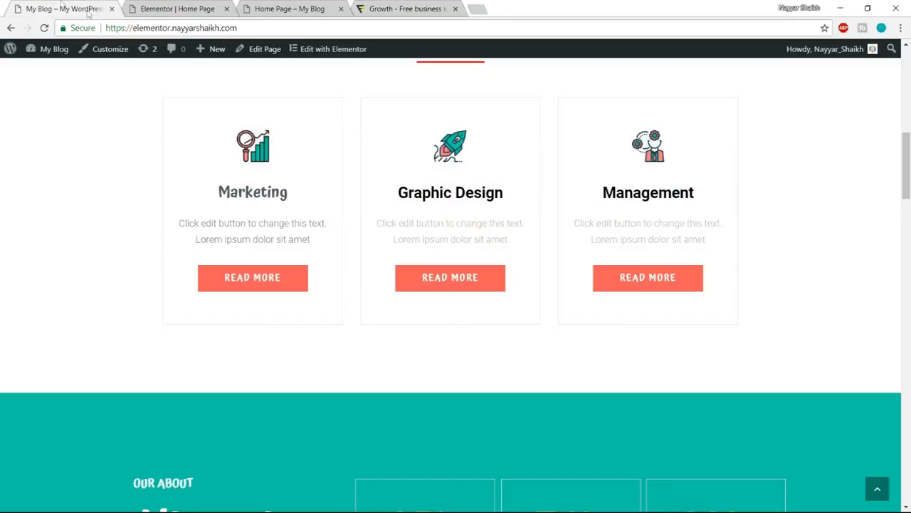
# - Inspect the demo site's Marketing Read More button, copy its background colour #f75b5b and look it up on Google in a new tab
pyautogui.rightClick(296, 285)
pyautogui.click(344, 376)
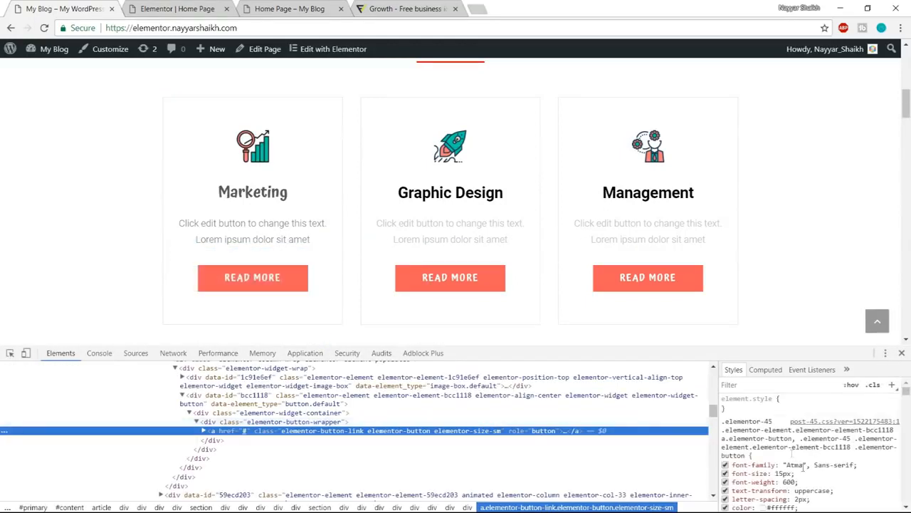
pyautogui.scroll(-2, 835, 475)
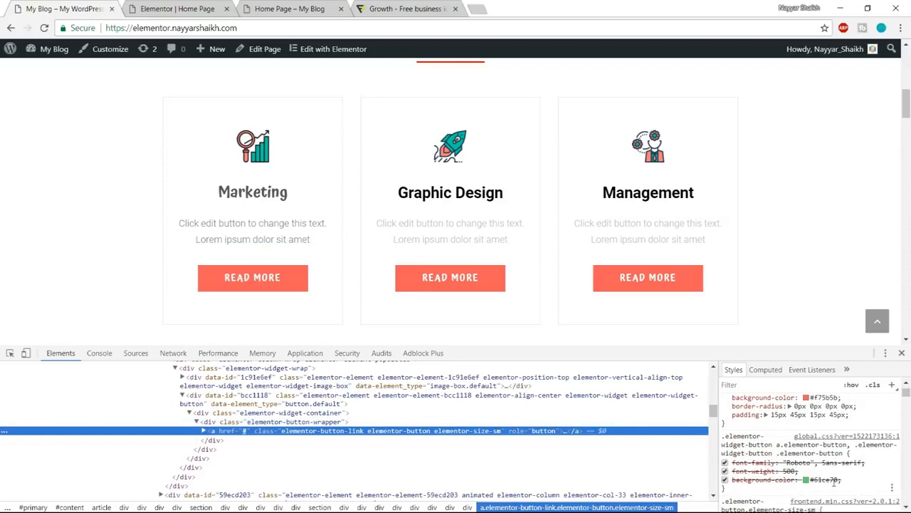
pyautogui.scroll(2, 847, 463)
pyautogui.moveTo(803, 456); pyautogui.dragTo(828, 456)
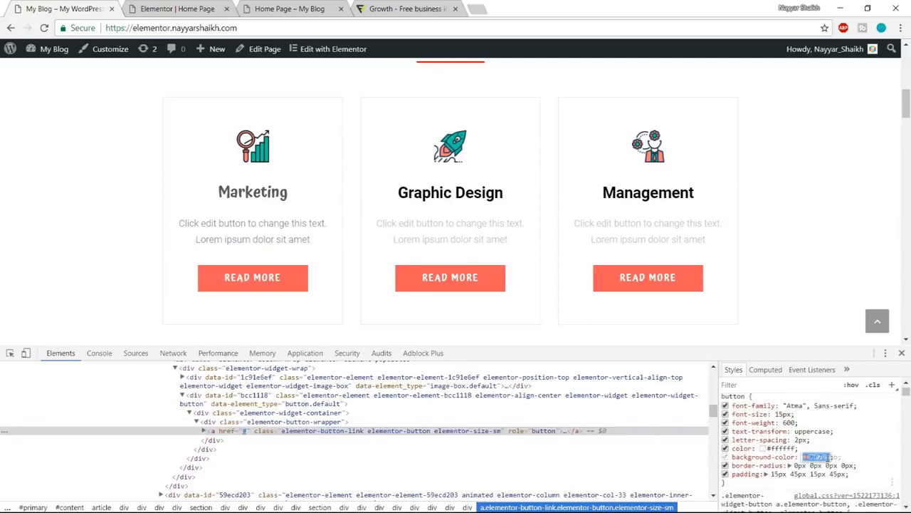
pyautogui.click(473, 7)
pyautogui.write('#f75b5b')
pyautogui.press('Return')
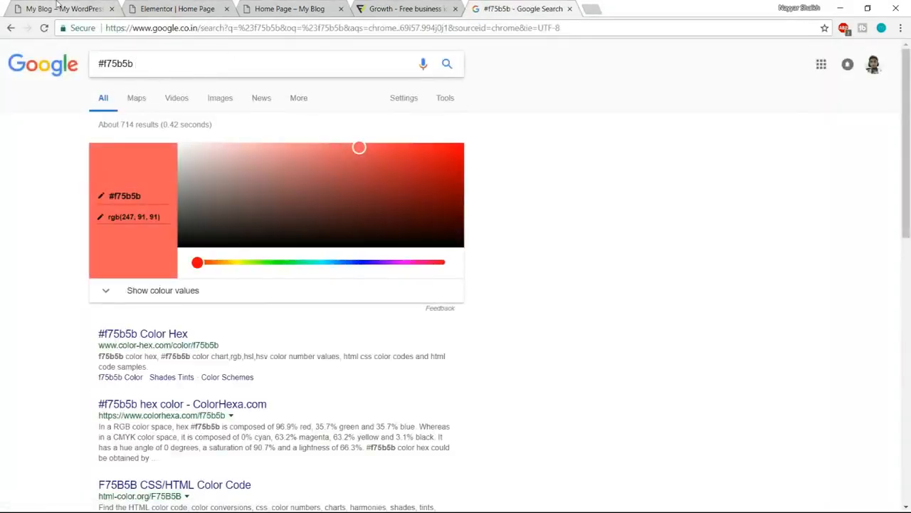
# - Inspect the demo site's hero Learn More button and copy its border colour #10c5a7
pyautogui.click(57, 5)
pyautogui.scroll(-5, 836, 461)
pyautogui.scroll(5, 837, 461)
pyautogui.scroll(10, 734, 285)
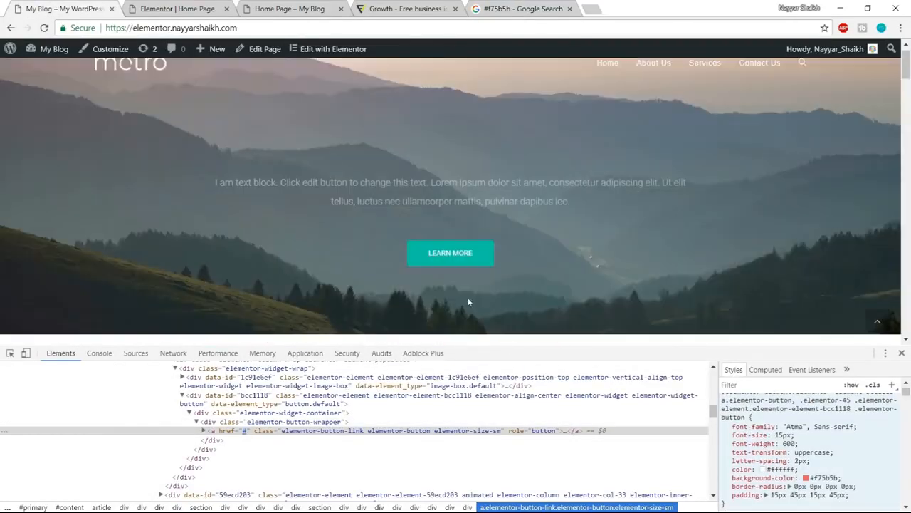
pyautogui.rightClick(490, 260)
pyautogui.click(536, 360)
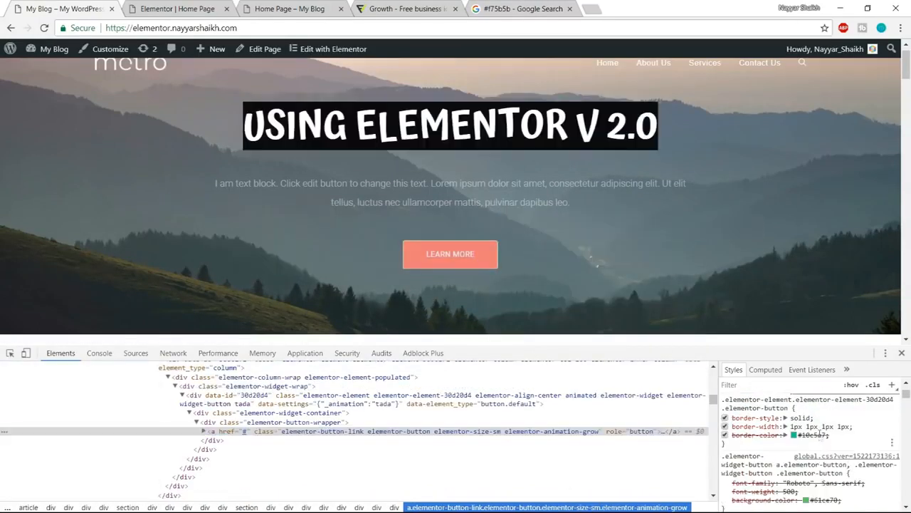
pyautogui.click(800, 434)
pyautogui.hotkey('ctrl', 'c')
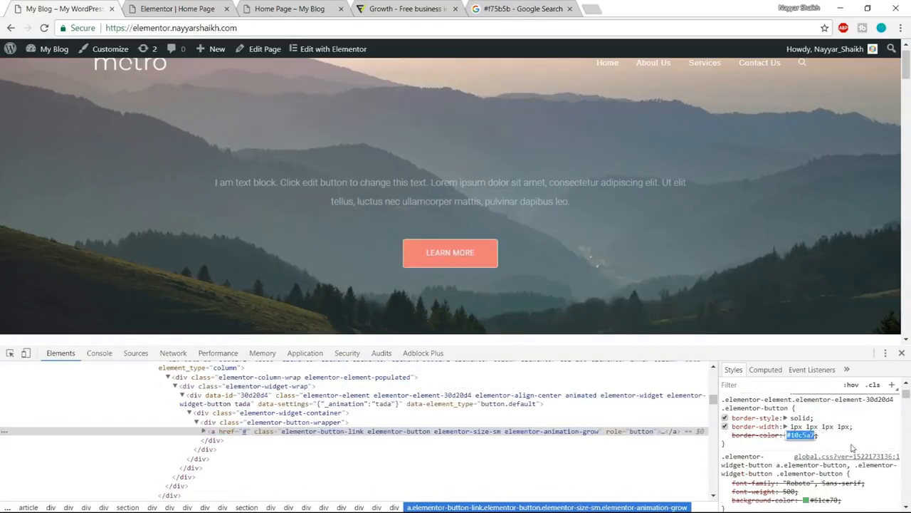
# - Paste #10c5a7 beside #f75b5b in the Google search field and close the demo site's element inspector
pyautogui.click(491, 9)
pyautogui.hotkey('ctrl', 'v')
pyautogui.moveTo(225, 65); pyautogui.dragTo(117, 64)
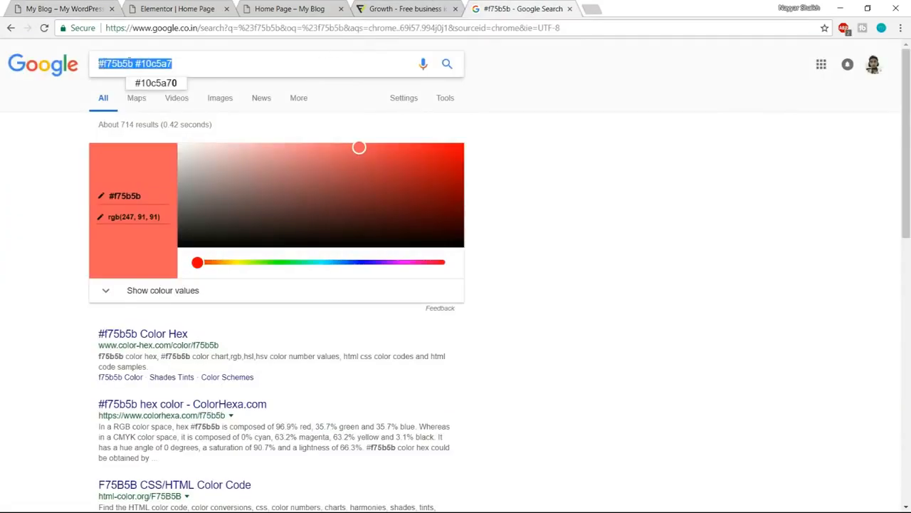
pyautogui.click(143, 64)
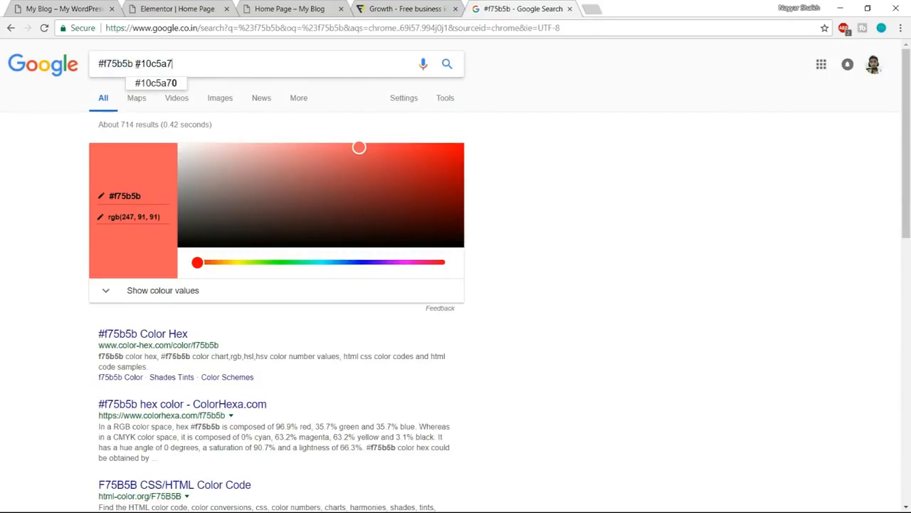
pyautogui.click(642, 139)
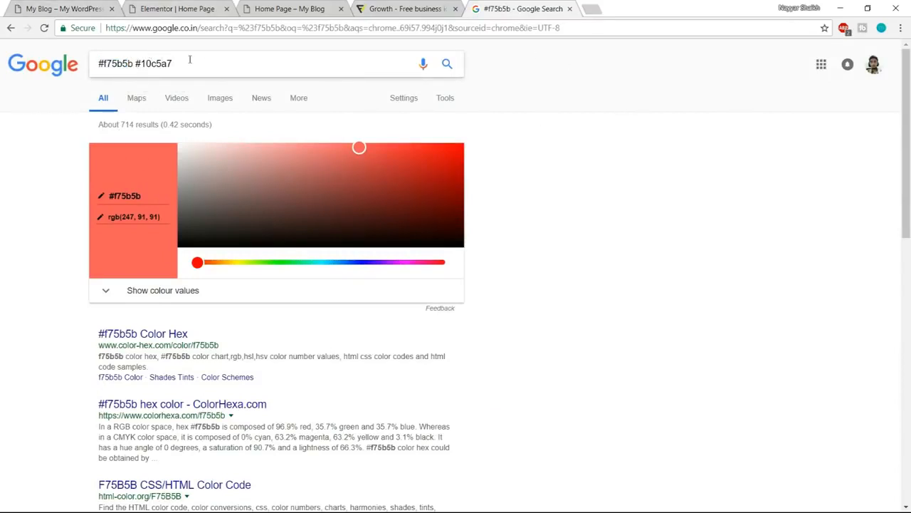
pyautogui.click(63, 5)
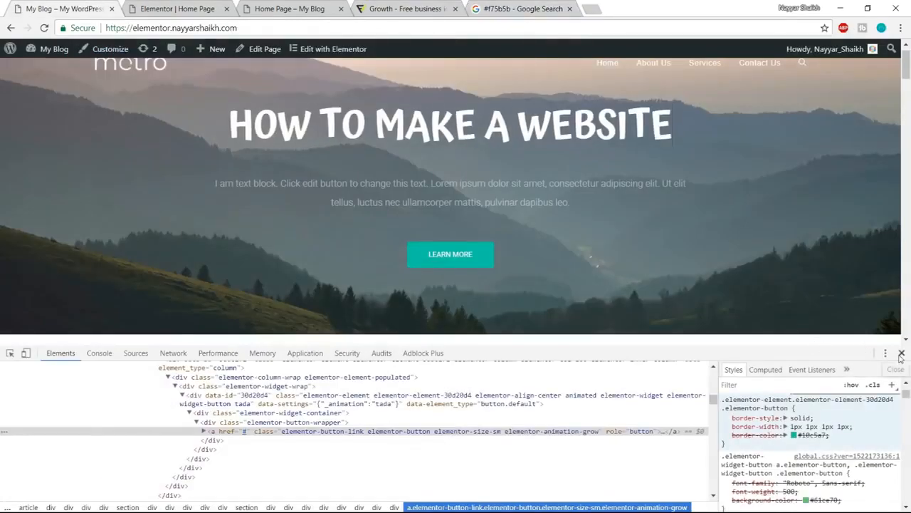
pyautogui.click(900, 353)
pyautogui.click(362, 27)
# - Replace the purple of the Growth icon's magnifier with the copied colour f75b5b in the Flaticon editor
pyautogui.click(403, 5)
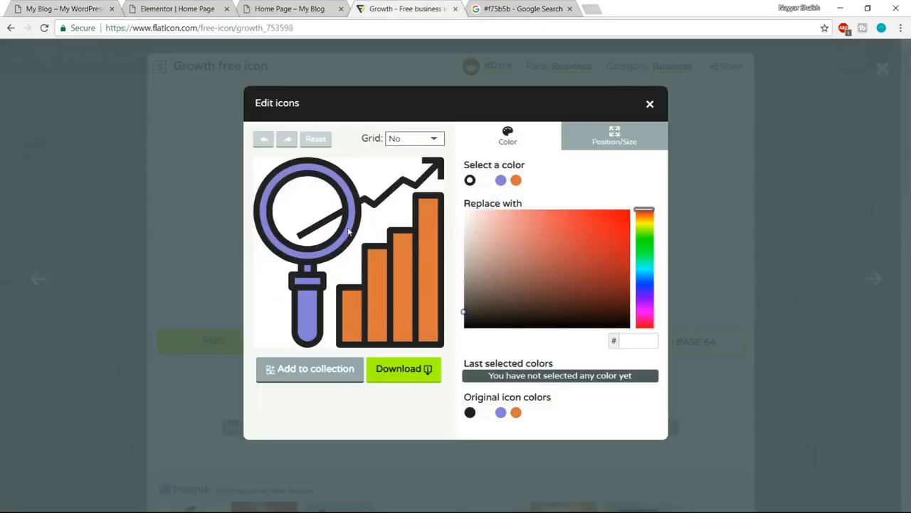
pyautogui.click(308, 314)
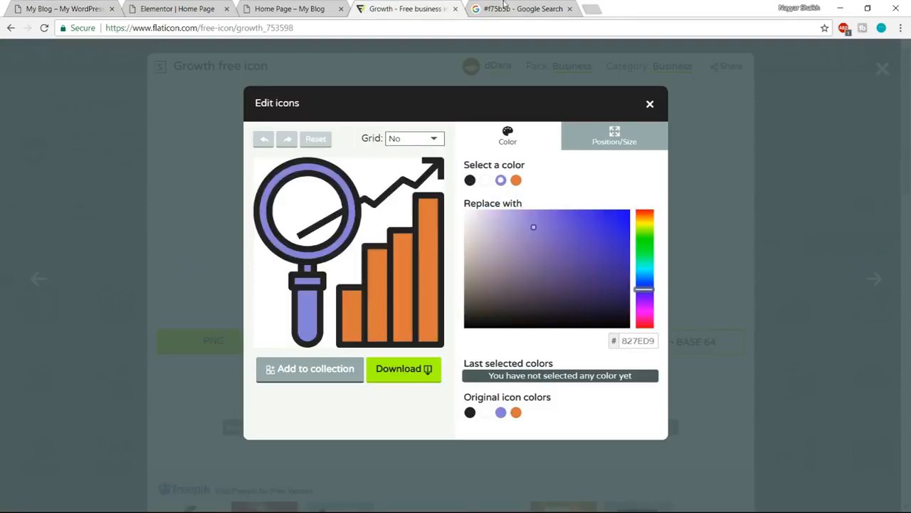
pyautogui.click(512, 9)
pyautogui.click(178, 9)
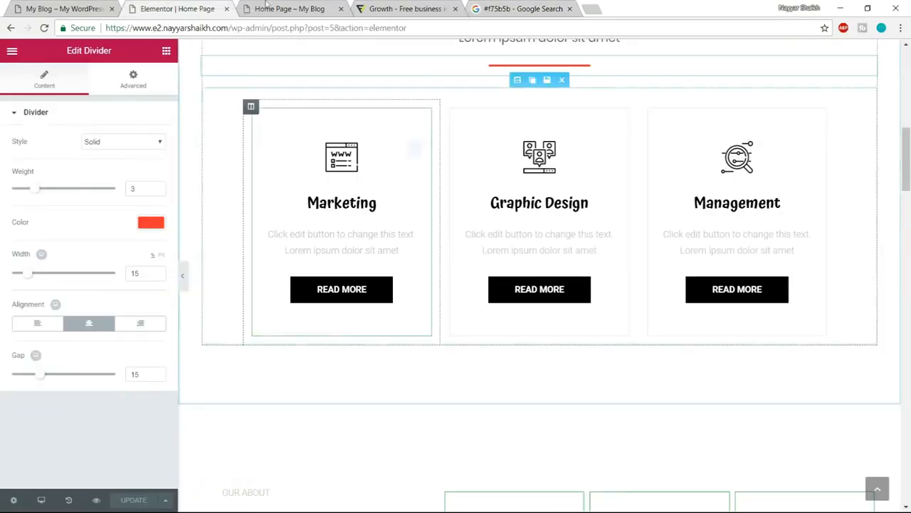
pyautogui.click(28, 7)
pyautogui.scroll(-5, 358, 306)
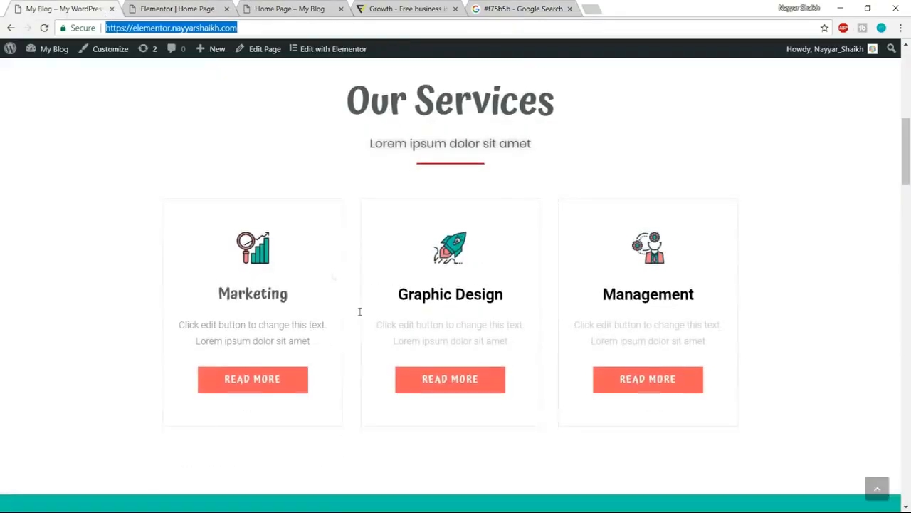
pyautogui.click(494, 10)
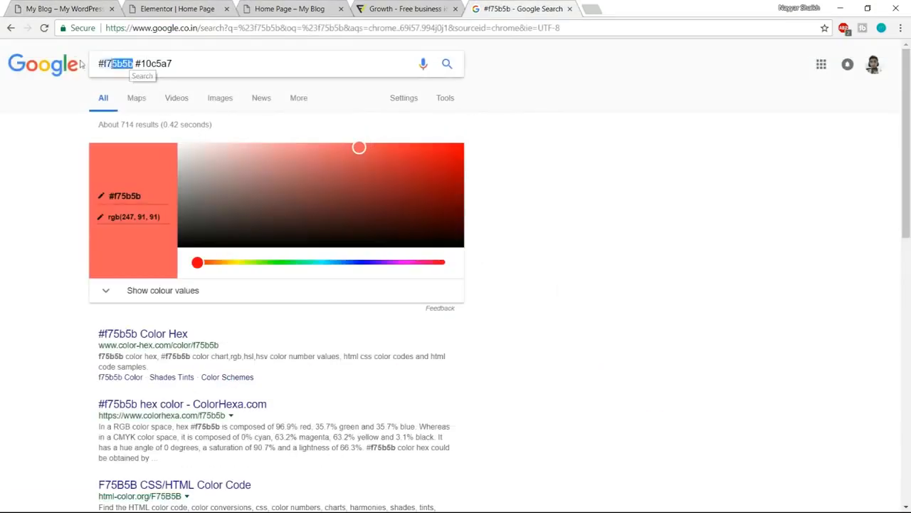
pyautogui.moveTo(81, 64); pyautogui.dragTo(74, 65)
pyautogui.hotkey('ctrl', 'c')
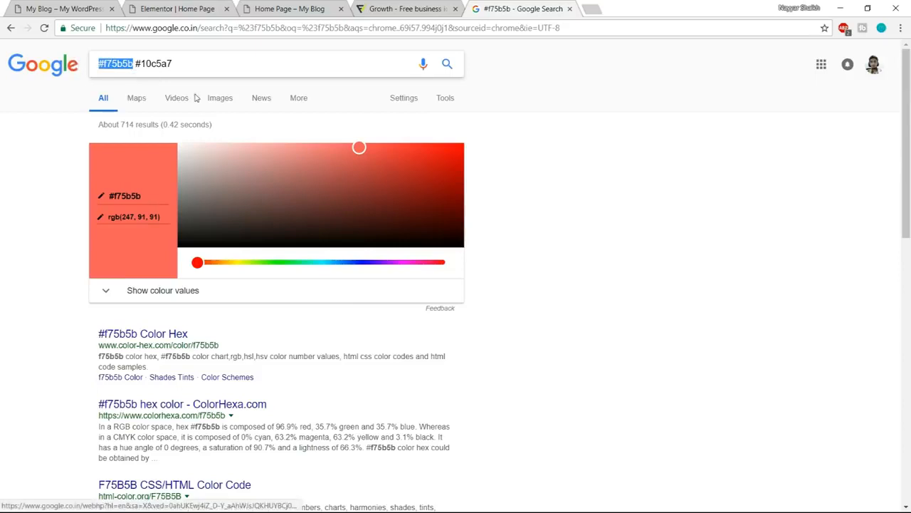
pyautogui.click(406, 9)
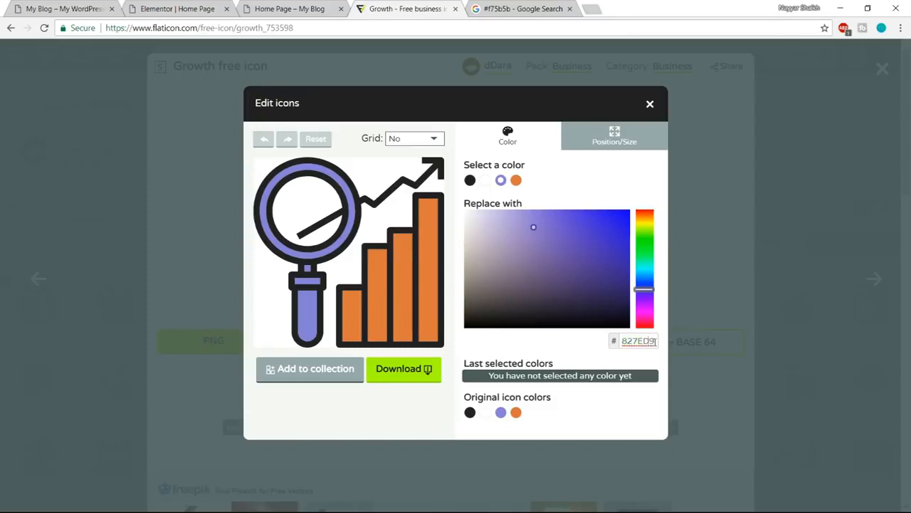
pyautogui.click(523, 9)
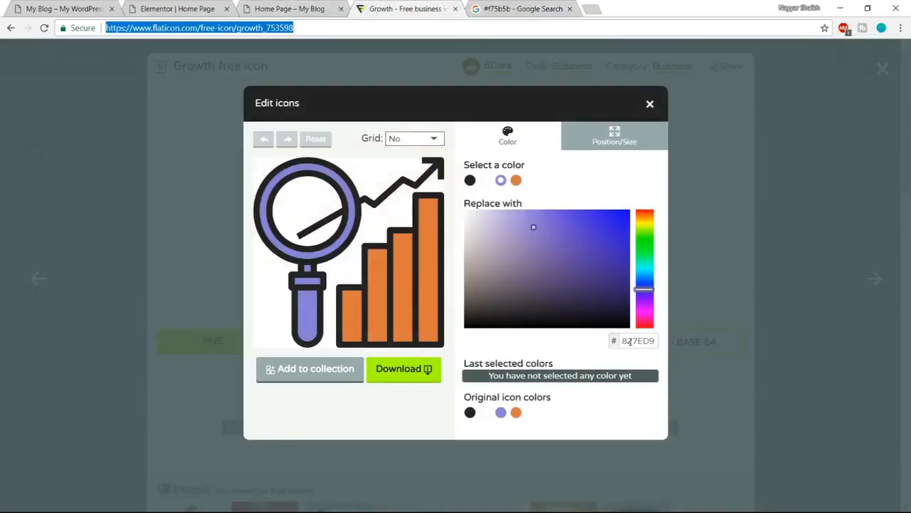
pyautogui.moveTo(621, 341); pyautogui.dragTo(658, 342)
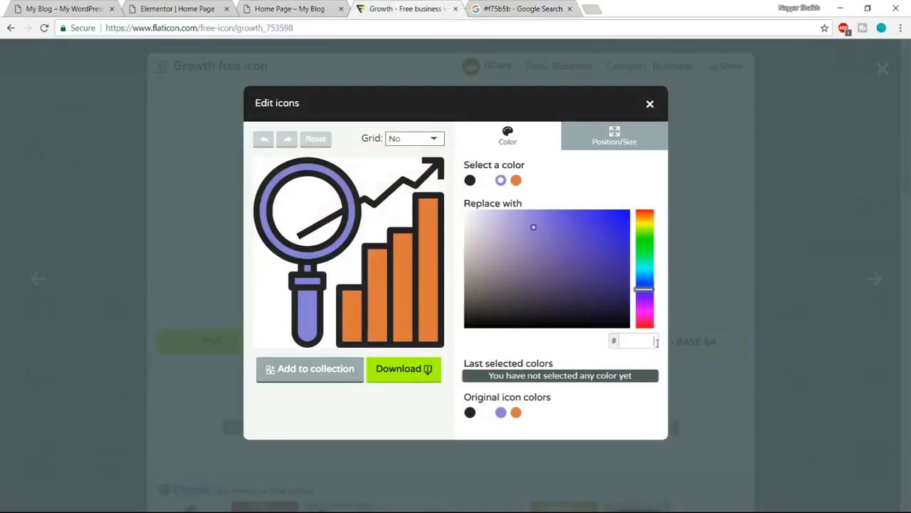
pyautogui.hotkey('ctrl', 'v')
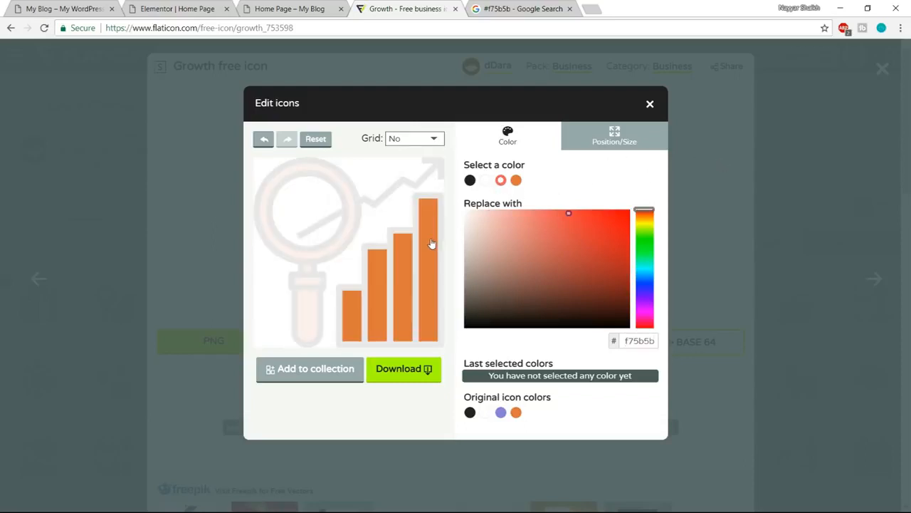
# - Replace the orange of the Growth icon's bars with 10c5a7 and compare the icon with the demo site's Marketing icon
pyautogui.hotkey('ctrl', 'Tab')
pyautogui.click(196, 62)
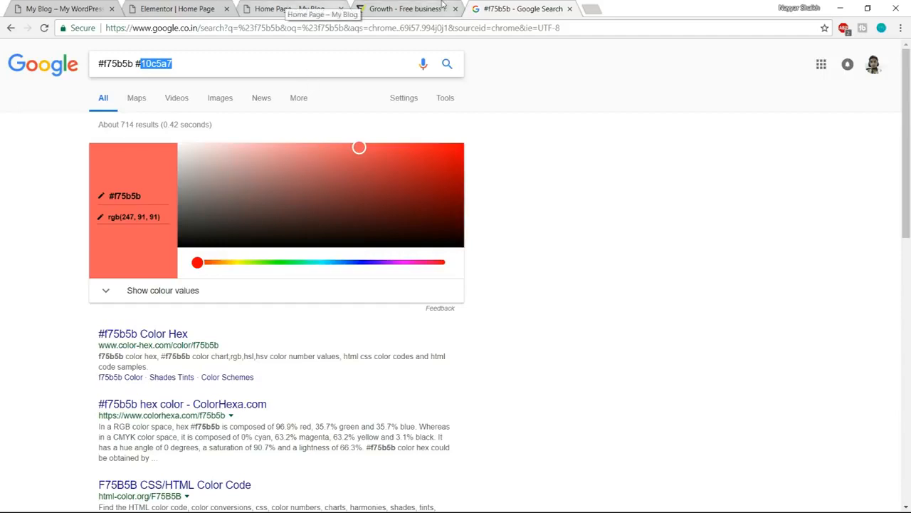
pyautogui.click(404, 9)
pyautogui.write('10c5a7')
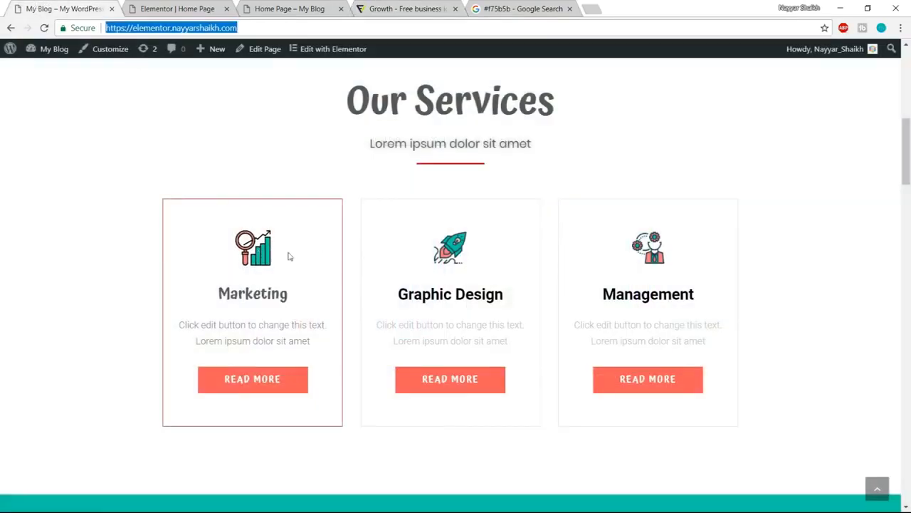
pyautogui.click(431, 6)
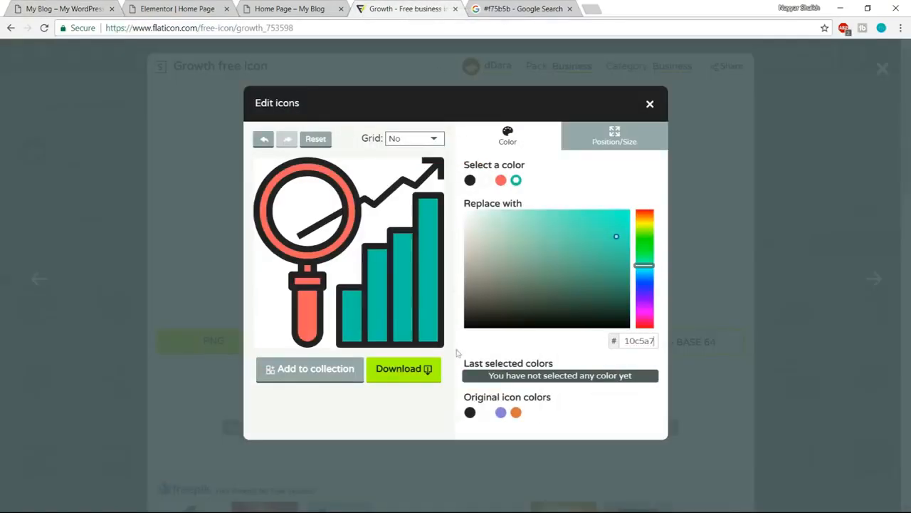
# - Download the recoloured Growth icon as a PNG at 256 pixels
pyautogui.click(407, 378)
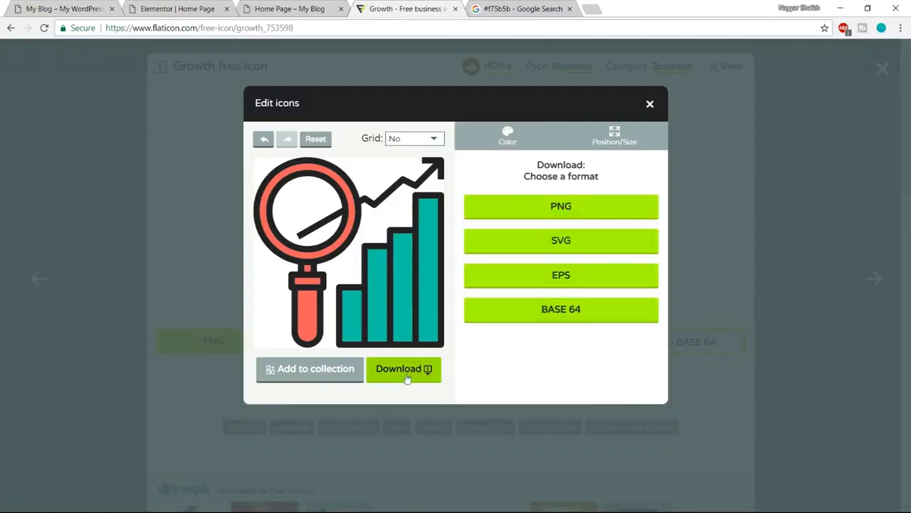
pyautogui.click(583, 214)
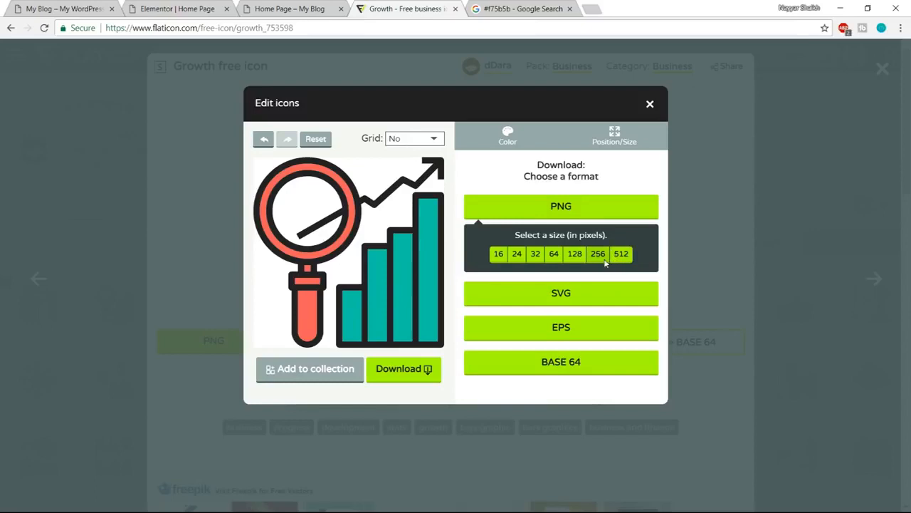
pyautogui.click(604, 261)
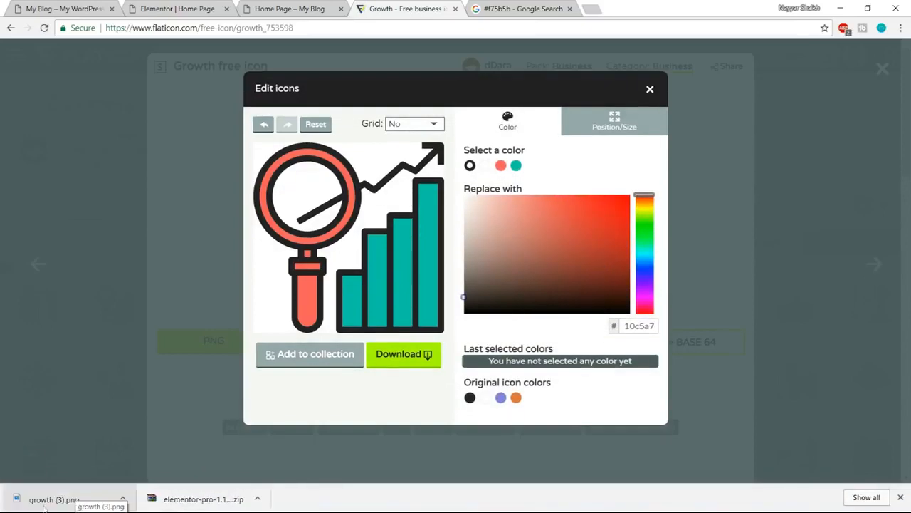
# - Dismiss the downloads bar, close the Flaticon page and return to the Elementor editor of the home page
pyautogui.click(901, 498)
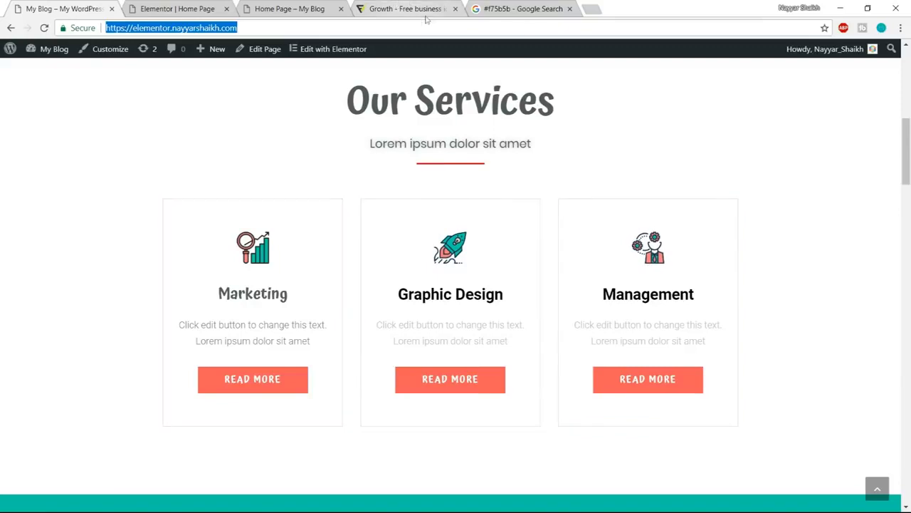
pyautogui.click(450, 12)
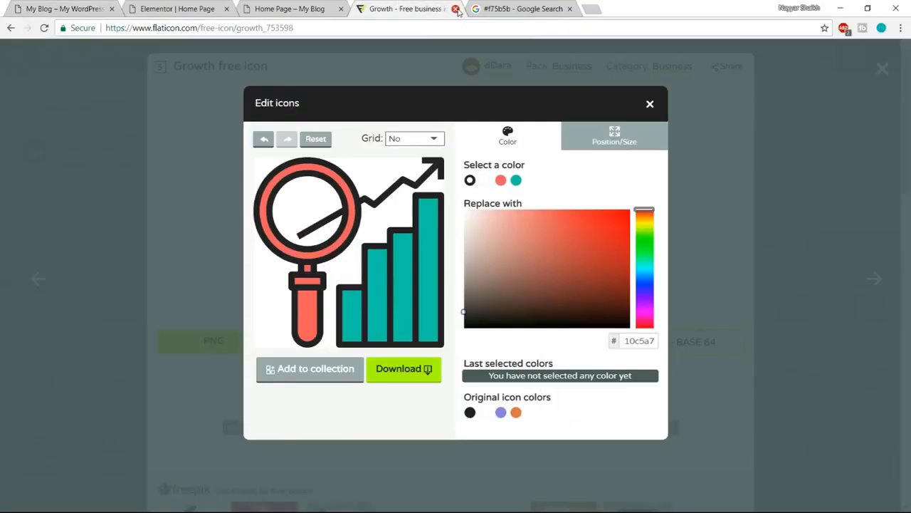
pyautogui.click(455, 9)
pyautogui.click(182, 8)
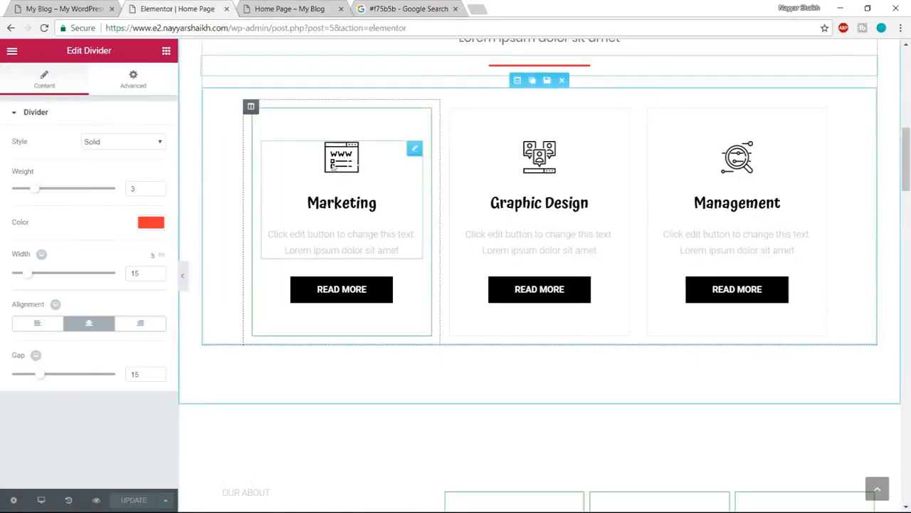
# - Remove the www icon from the Marketing image box and open the media picker for its replacement
pyautogui.click(346, 163)
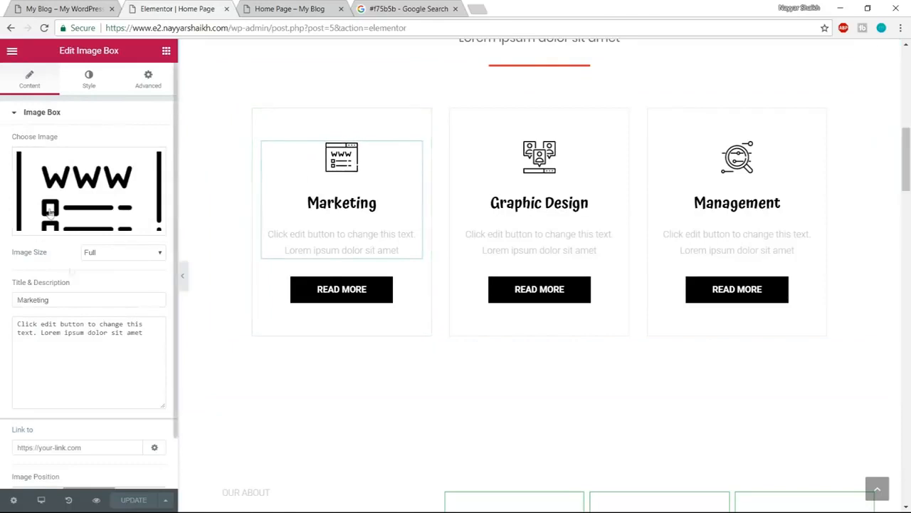
pyautogui.click(89, 221)
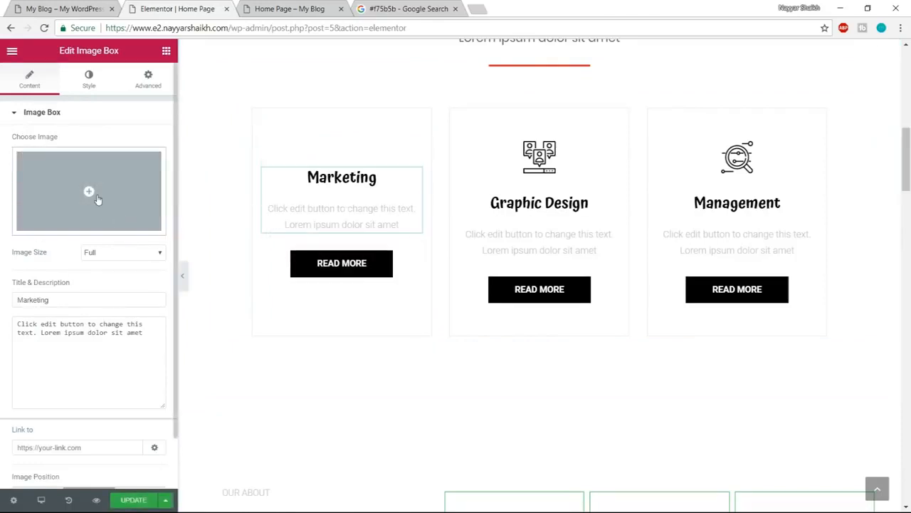
pyautogui.click(97, 200)
# - Upload growth-2, planning-1 and startup-1 from the Media folder and insert growth-2 as the Marketing box's image
pyautogui.click(44, 102)
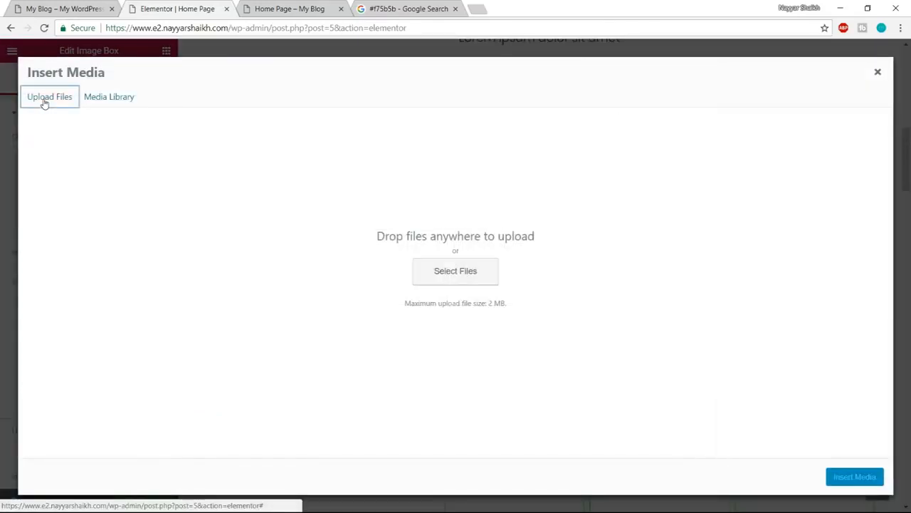
pyautogui.click(419, 273)
pyautogui.scroll(-2, 333, 245)
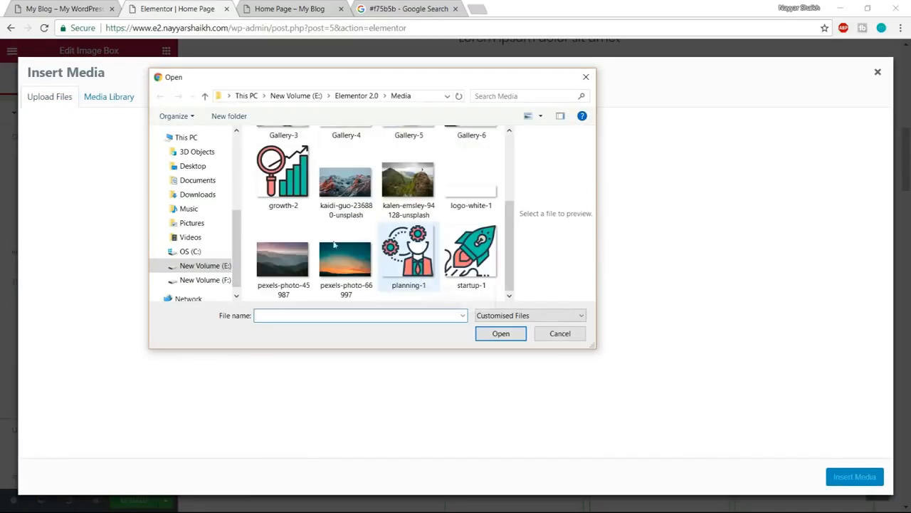
pyautogui.click(283, 175)
pyautogui.keyDown('ctrl'); pyautogui.click(408, 253); pyautogui.keyUp('ctrl')
pyautogui.keyDown('ctrl'); pyautogui.click(470, 253); pyautogui.keyUp('ctrl')
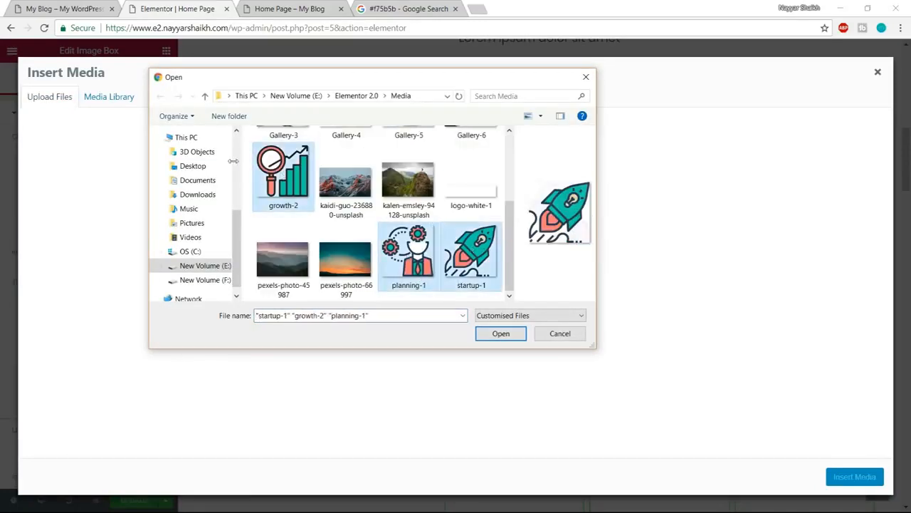
pyautogui.click(517, 337)
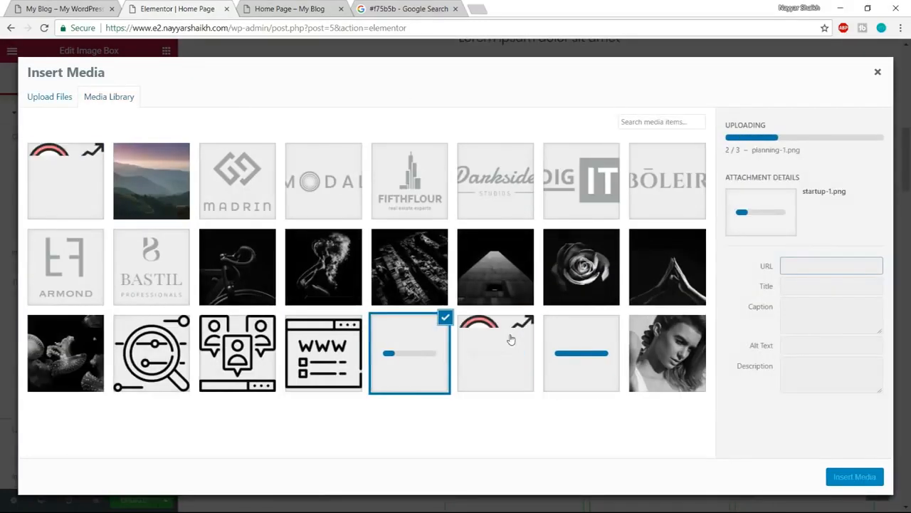
pyautogui.click(242, 185)
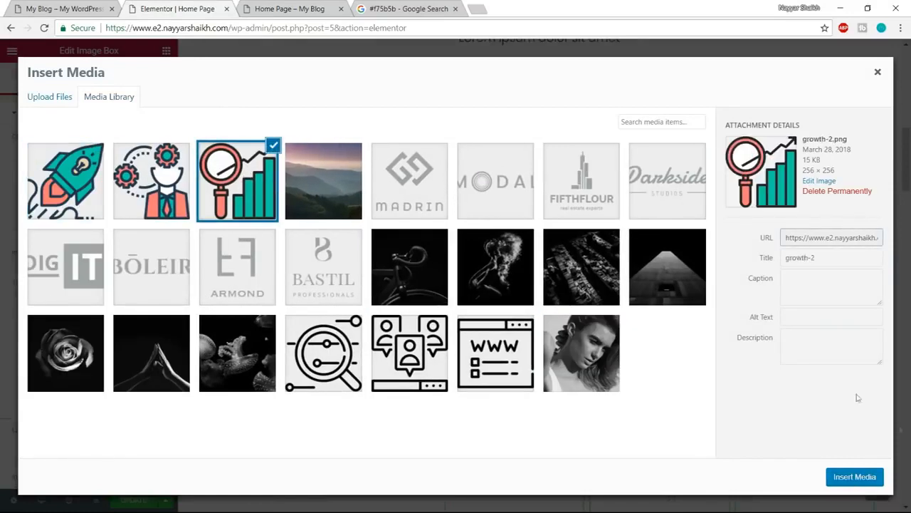
pyautogui.click(869, 483)
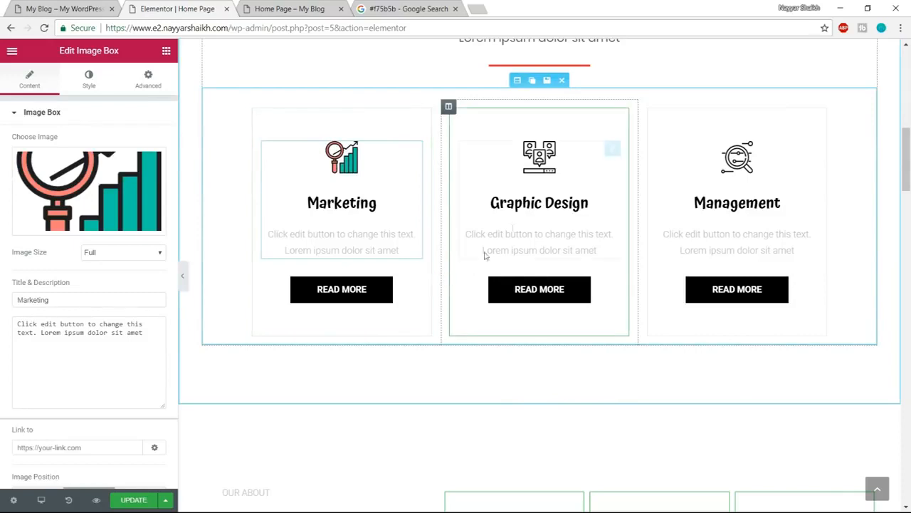
# - Replace the Graphic Design image box's icon with startup-1 from the media library
pyautogui.click(550, 167)
pyautogui.click(105, 226)
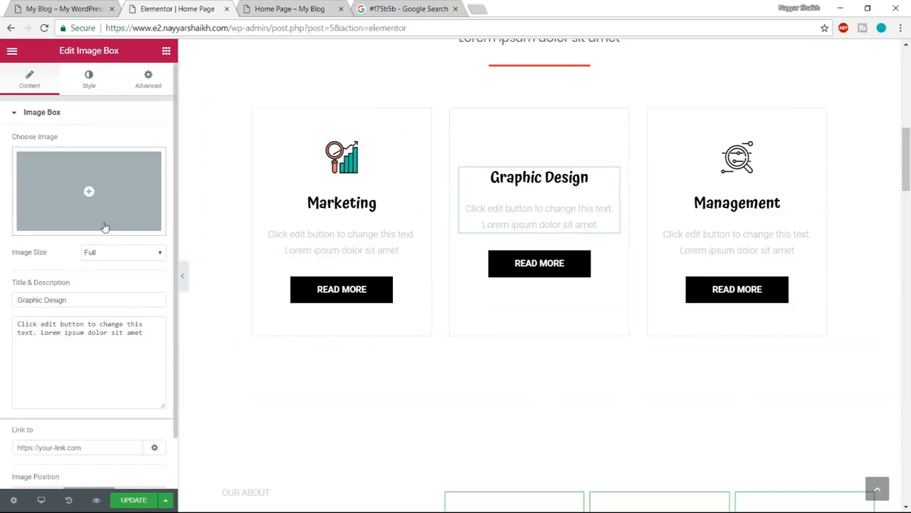
pyautogui.click(77, 187)
pyautogui.click(67, 183)
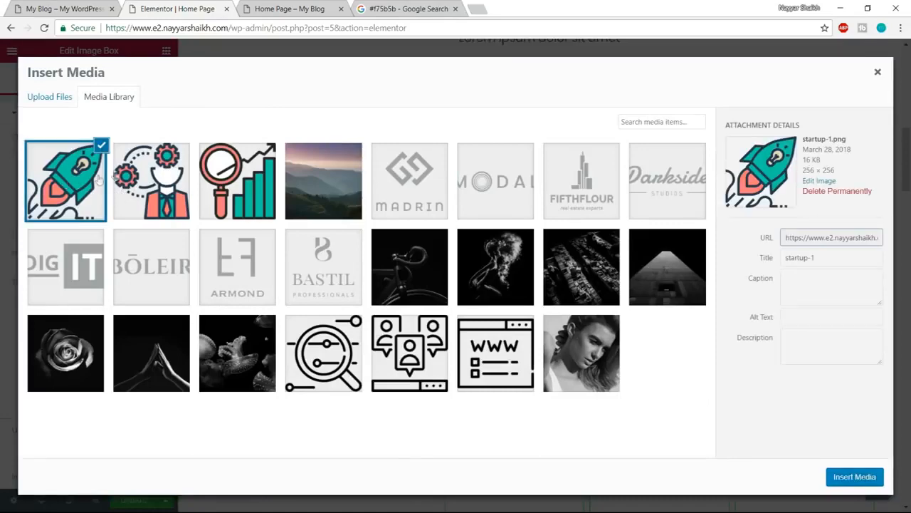
pyautogui.click(854, 483)
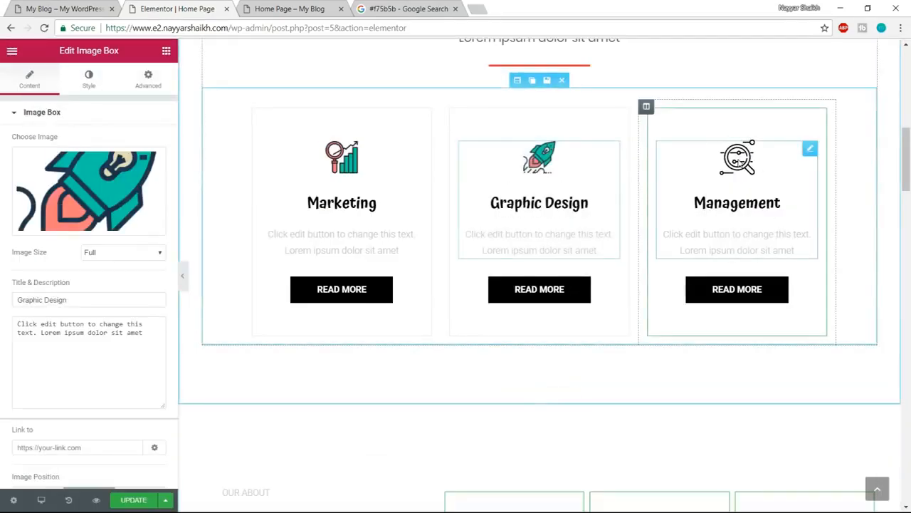
# - Replace the Management image box's icon with planning-1 from the media library
pyautogui.click(740, 161)
pyautogui.click(119, 219)
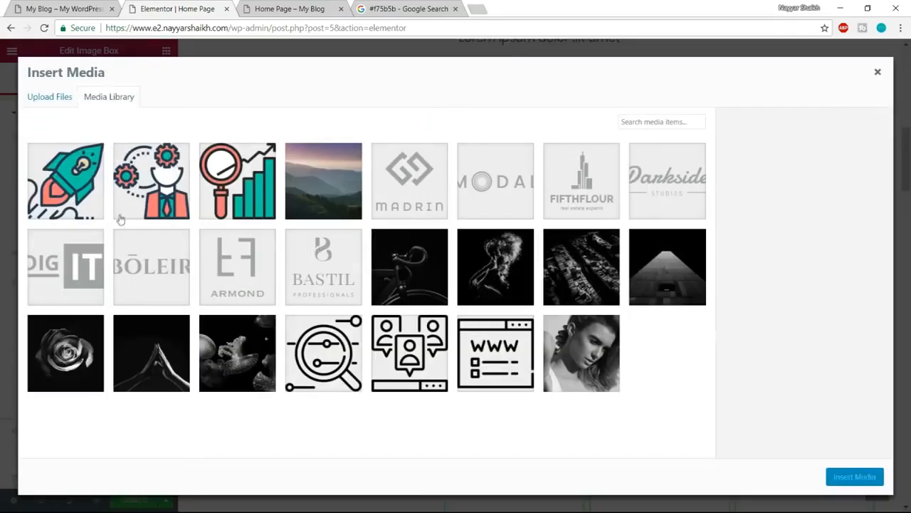
pyautogui.click(179, 181)
pyautogui.click(855, 482)
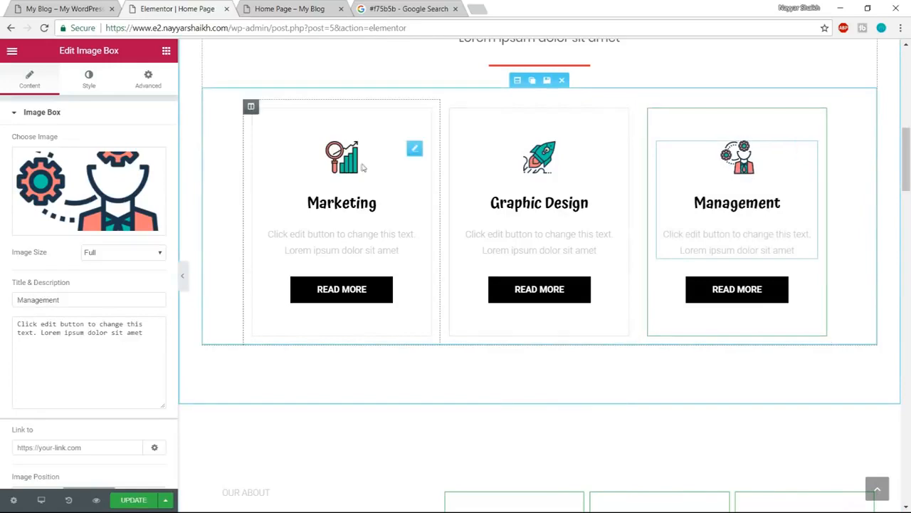
# - Compare the new service icons with the demo site's Our Services section and return to the editor
pyautogui.click(251, 7)
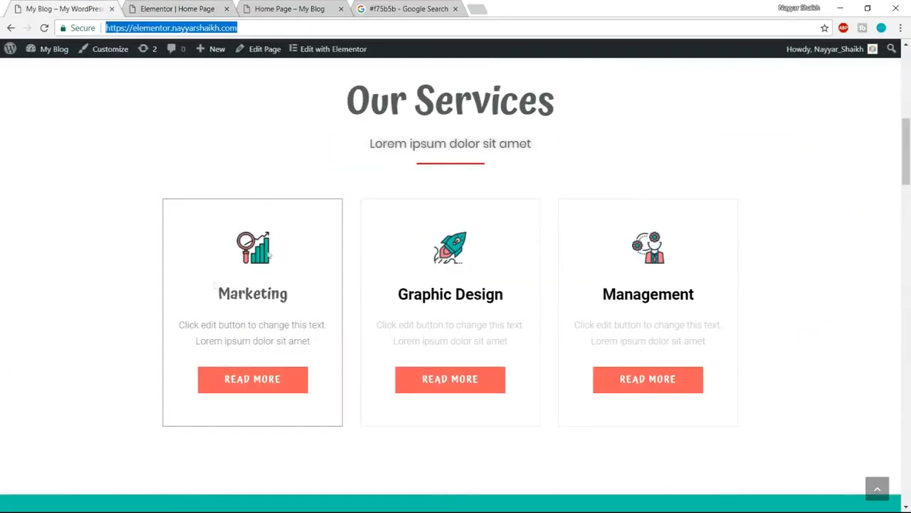
pyautogui.click(285, 8)
pyautogui.click(178, 9)
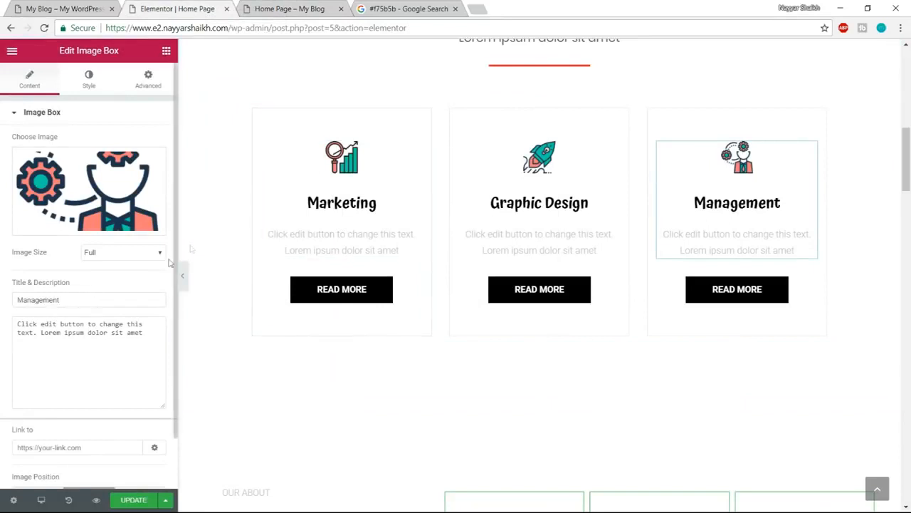
# - Change the title of the Marketing image box to "Technology"
pyautogui.click(368, 168)
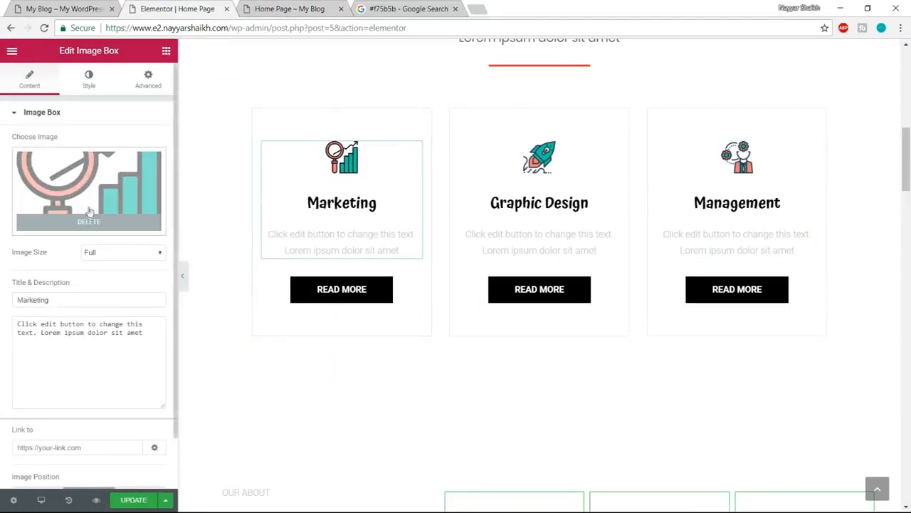
pyautogui.scroll(-1, 96, 308)
pyautogui.moveTo(67, 247); pyautogui.dragTo(16, 243)
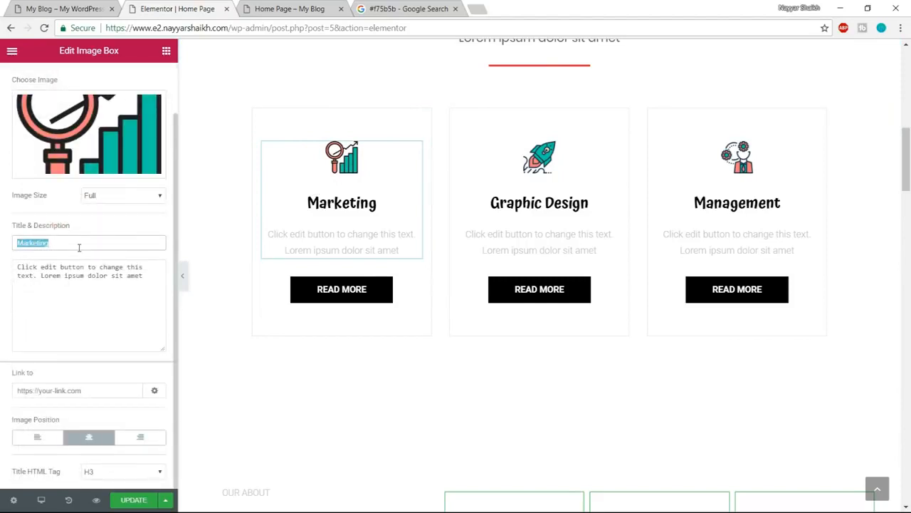
pyautogui.hotkey('ctrl', 'z')
pyautogui.hotkey('ctrl', 'z')
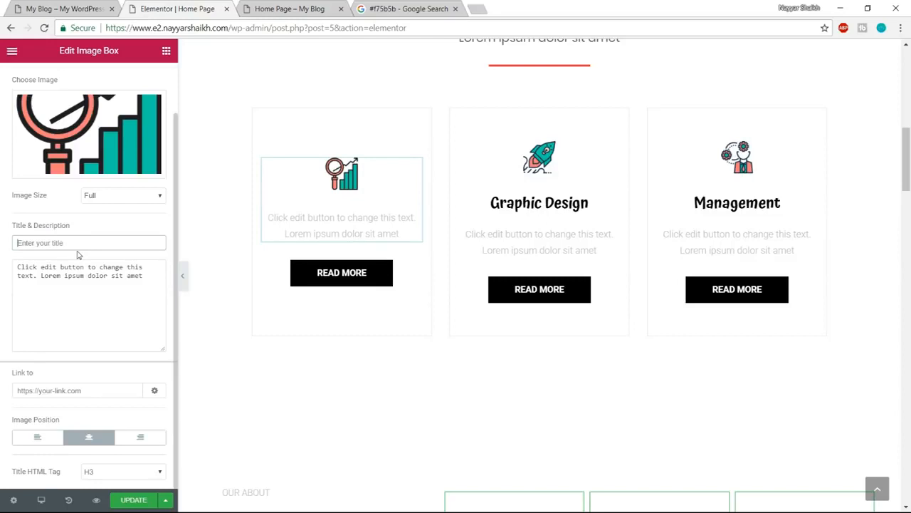
pyautogui.write('Technology')
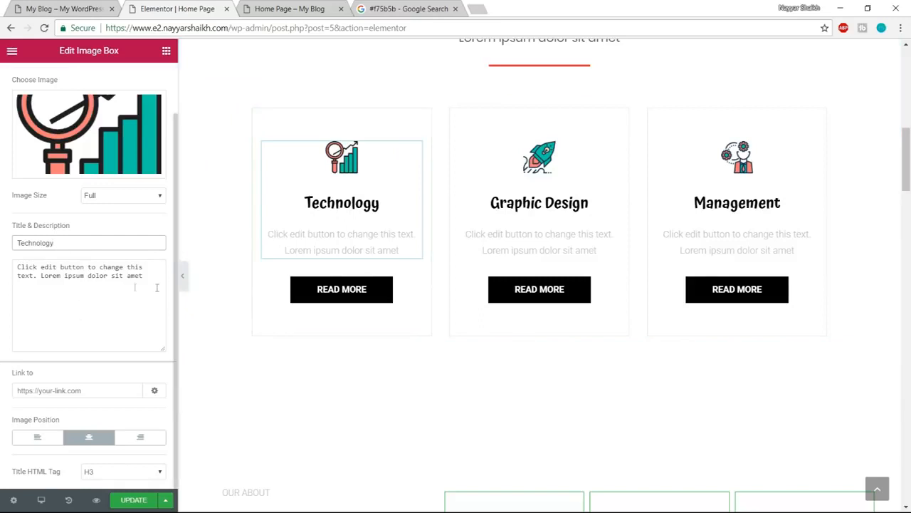
# - Change the Technology box's description to "Lorem ipsum dolor sit amet, Lorem ipsum dolor sit amet"
pyautogui.moveTo(150, 287); pyautogui.dragTo(2, 265)
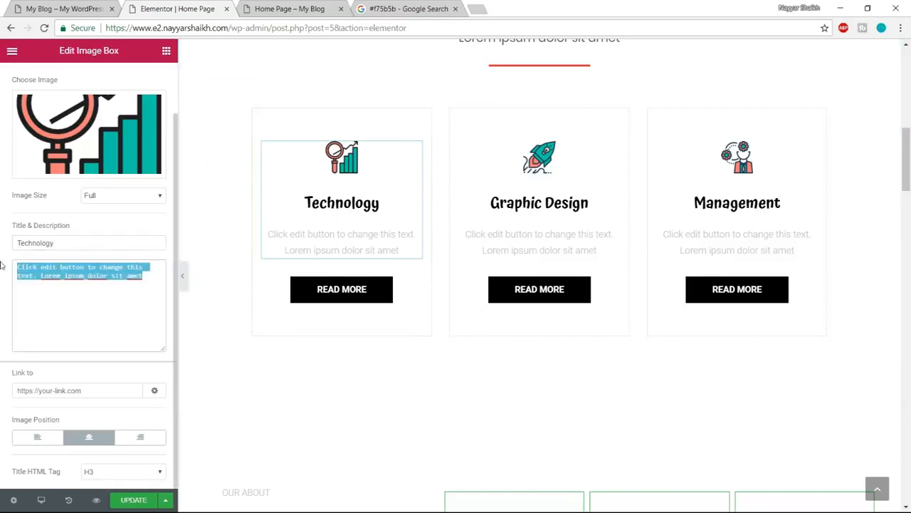
pyautogui.click(36, 277)
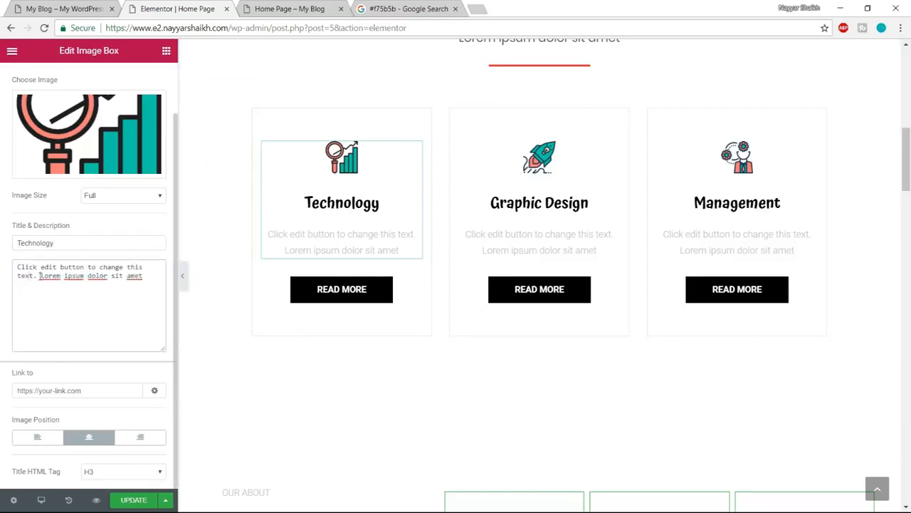
pyautogui.moveTo(39, 275); pyautogui.dragTo(2, 265)
pyautogui.press('BackSpace')
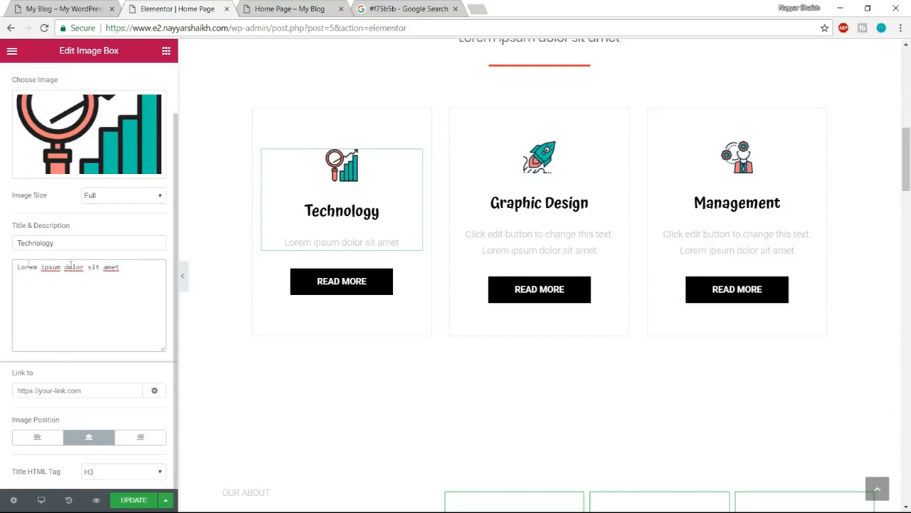
pyautogui.moveTo(123, 267); pyautogui.dragTo(2, 267)
pyautogui.hotkey('ctrl', 'c')
pyautogui.click(128, 270)
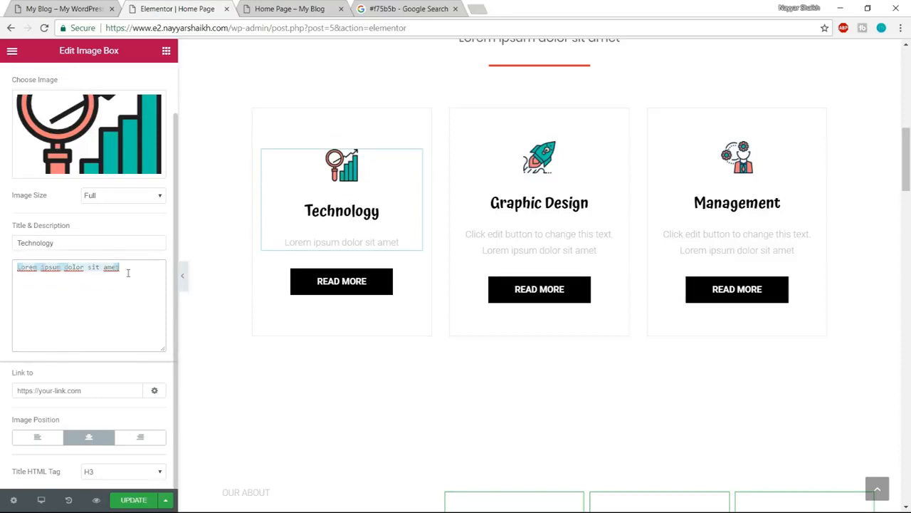
pyautogui.write(',')
pyautogui.hotkey('ctrl', 'v')
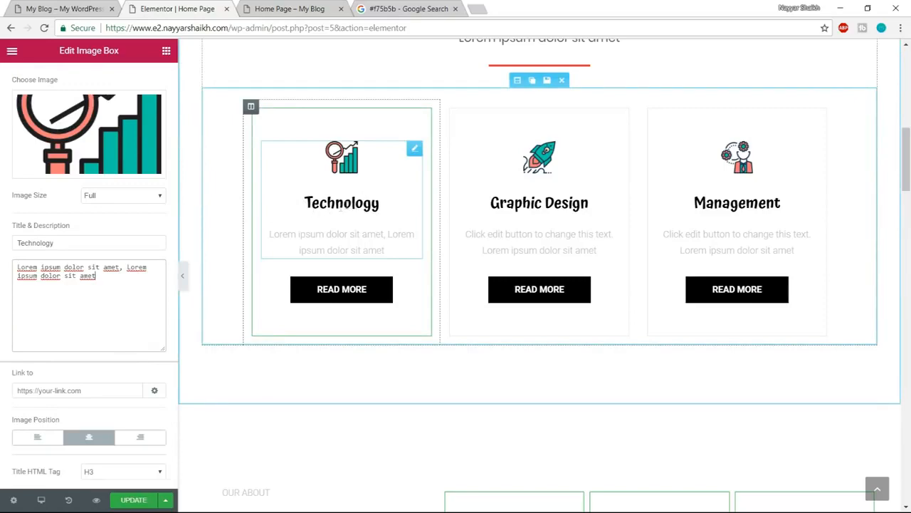
# - Check the demo site's Marketing box against the Technology box in the editor
pyautogui.click(46, 8)
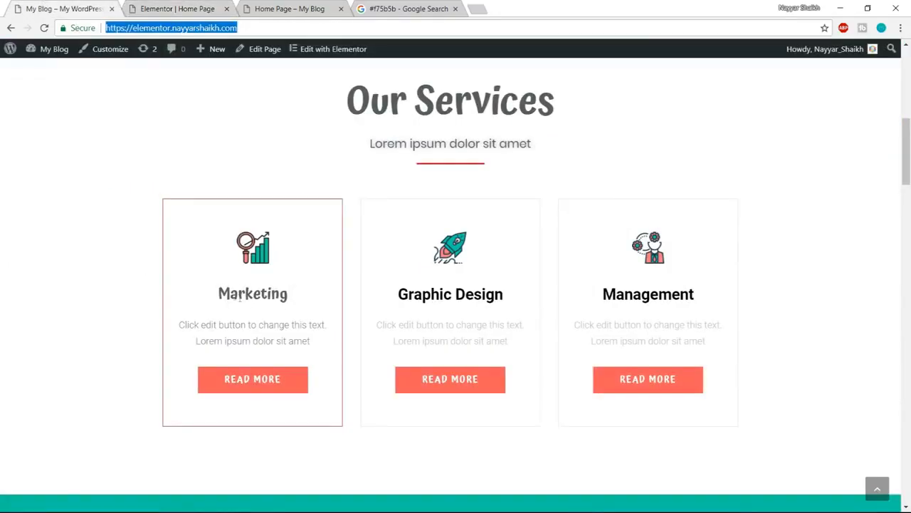
pyautogui.hotkey('ctrl', 'Tab')
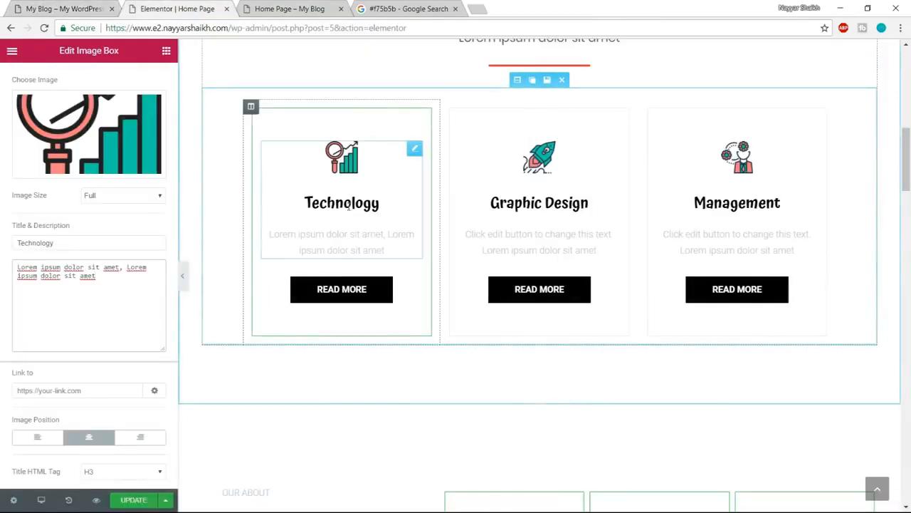
pyautogui.scroll(2, 207, 234)
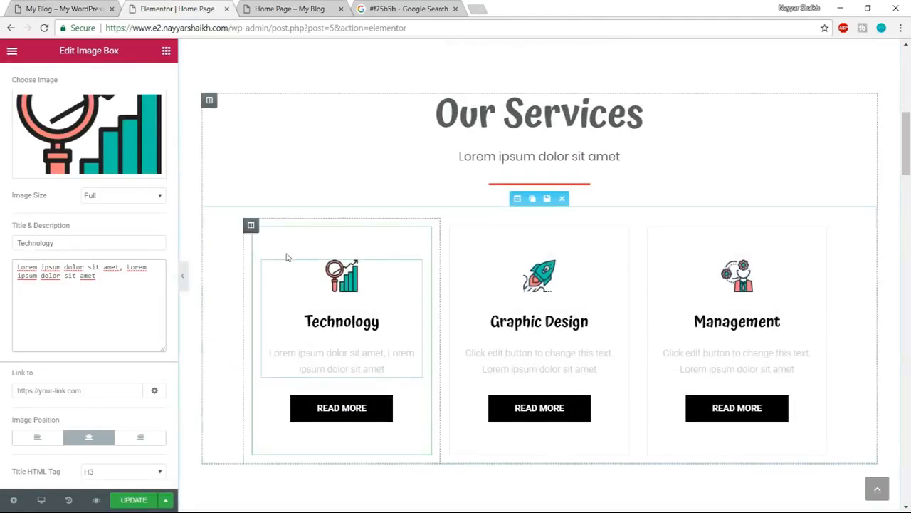
# - Try an image size of 70 for the Technology box's icon and reset the size to 20
pyautogui.scroll(1, 100, 256)
pyautogui.click(88, 79)
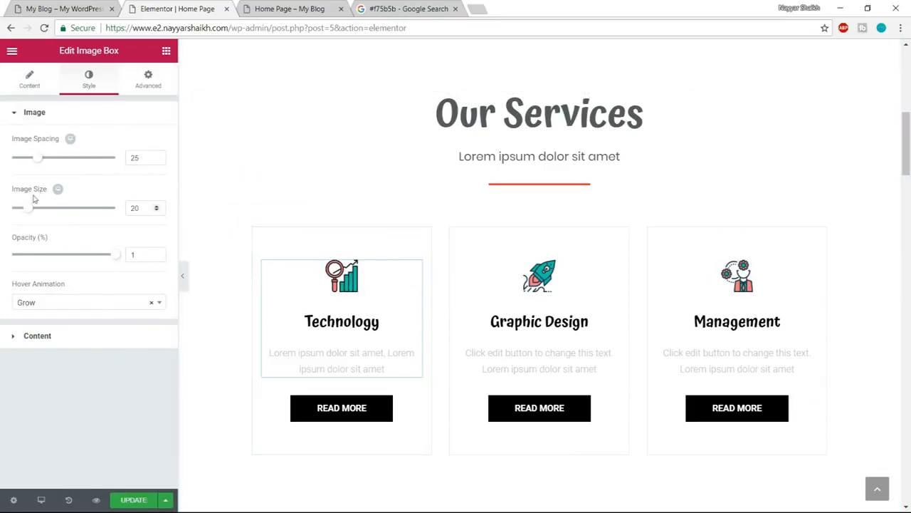
pyautogui.moveTo(30, 209); pyautogui.dragTo(84, 212)
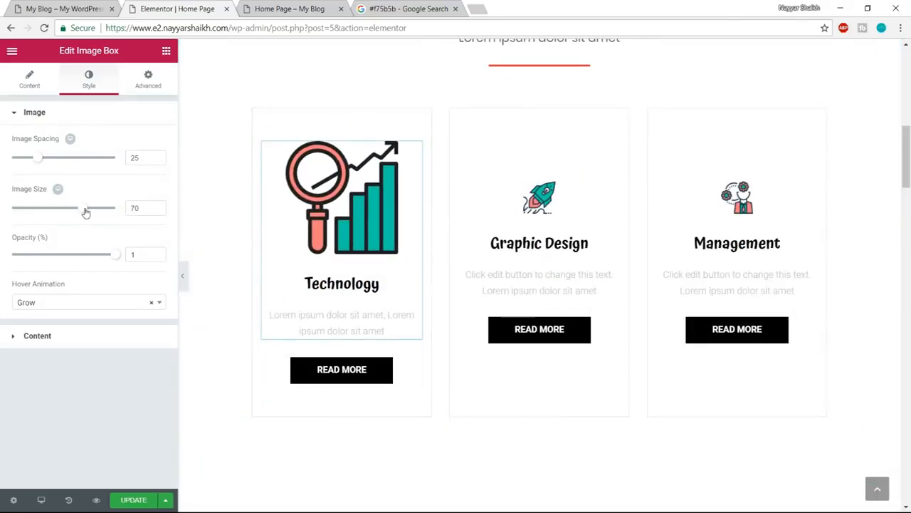
pyautogui.moveTo(50, 211); pyautogui.dragTo(18, 211)
pyautogui.click(144, 209)
pyautogui.press('BackSpace')
pyautogui.write('20')
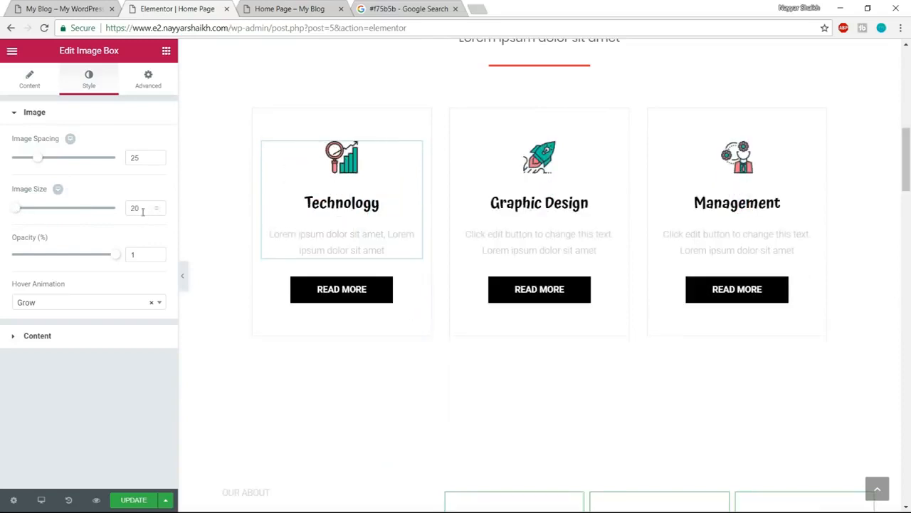
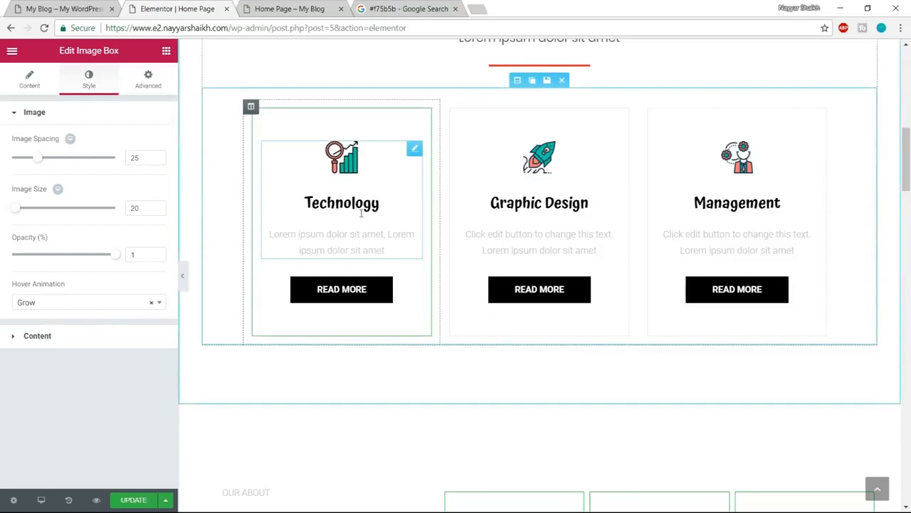
# - Try the Pop, Float and Buzz hover animations on the Technology box's icon and set it back to Grow
pyautogui.click(79, 306)
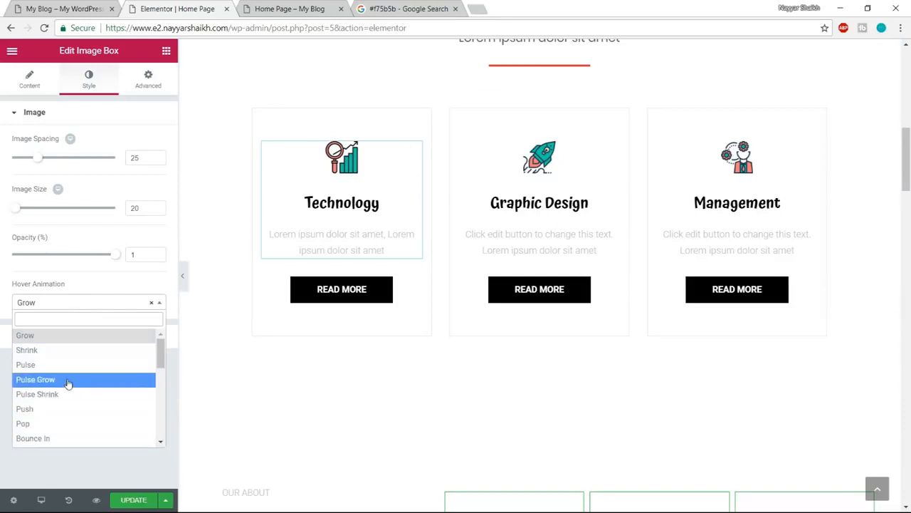
pyautogui.click(51, 424)
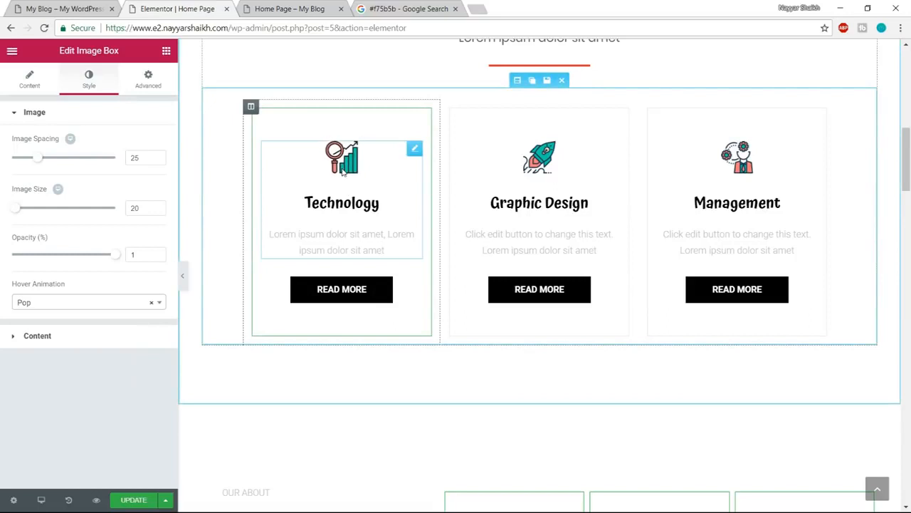
pyautogui.click(66, 306)
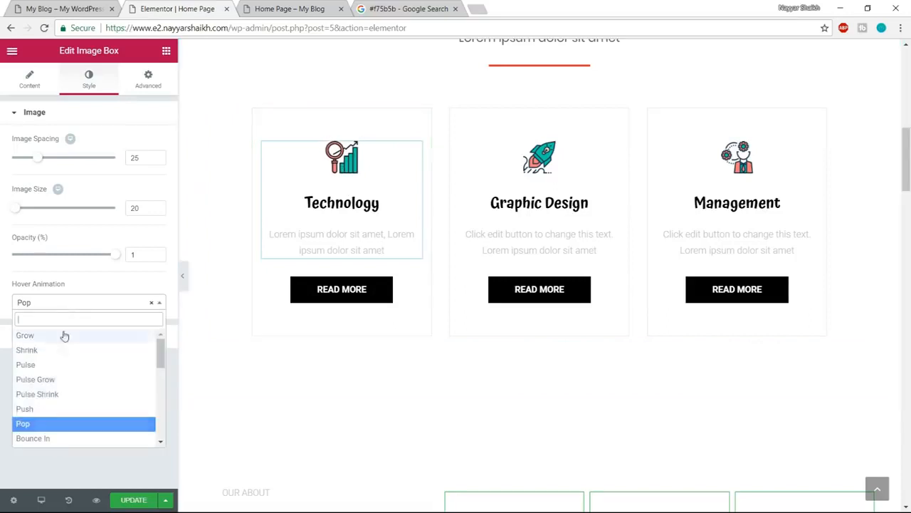
pyautogui.scroll(-3, 73, 420)
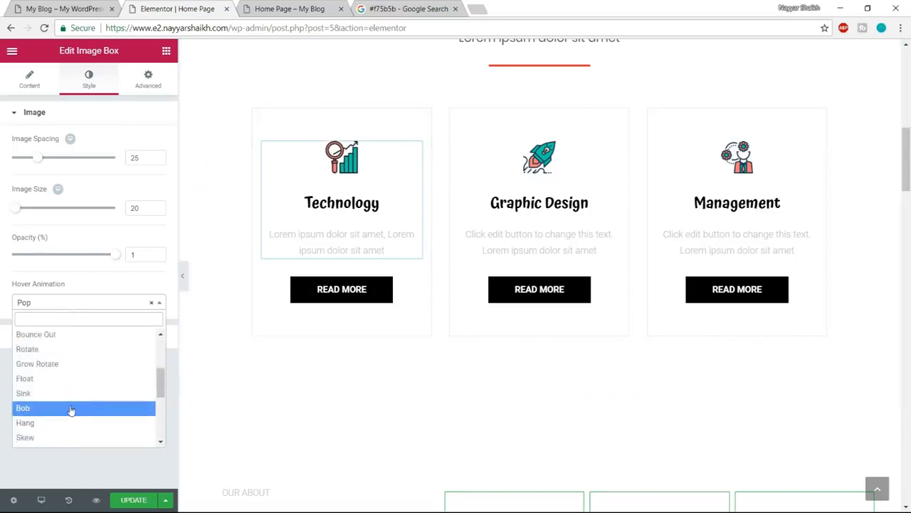
pyautogui.click(61, 379)
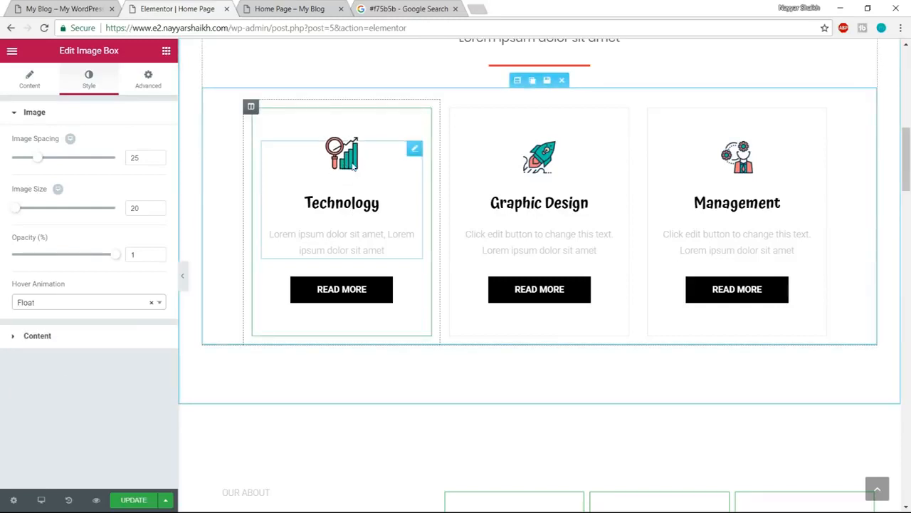
pyautogui.click(79, 304)
pyautogui.scroll(-3, 71, 412)
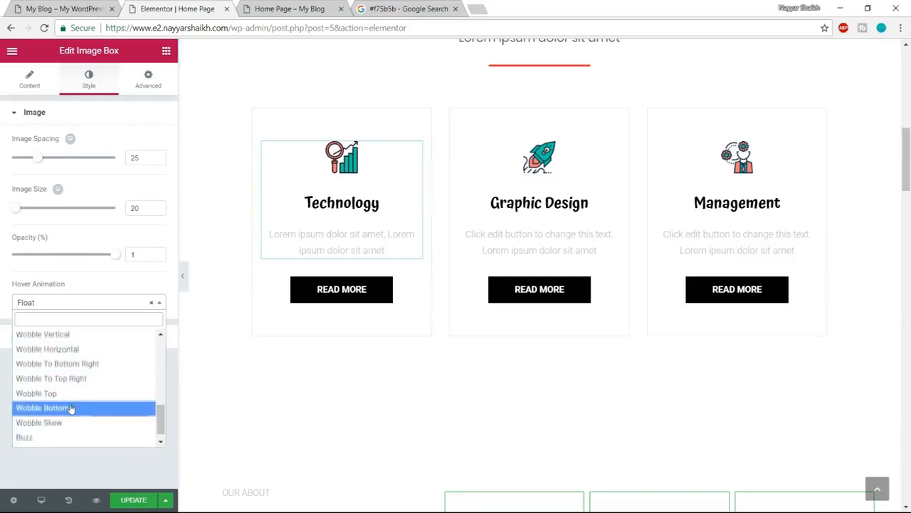
pyautogui.scroll(-1, 71, 413)
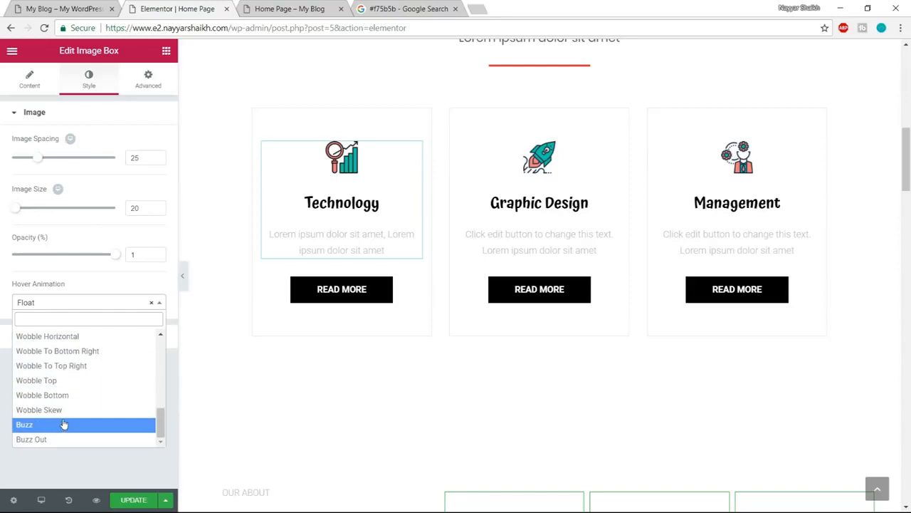
pyautogui.click(63, 425)
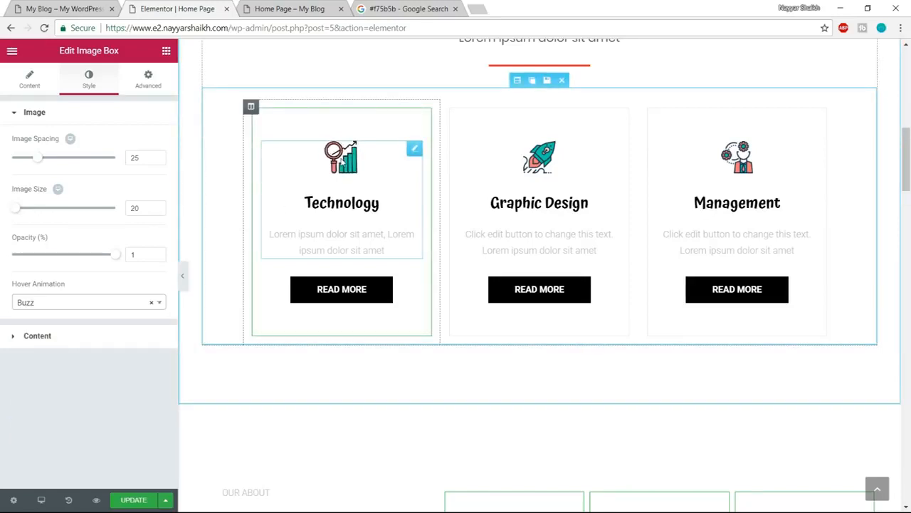
pyautogui.click(62, 303)
pyautogui.scroll(3, 68, 377)
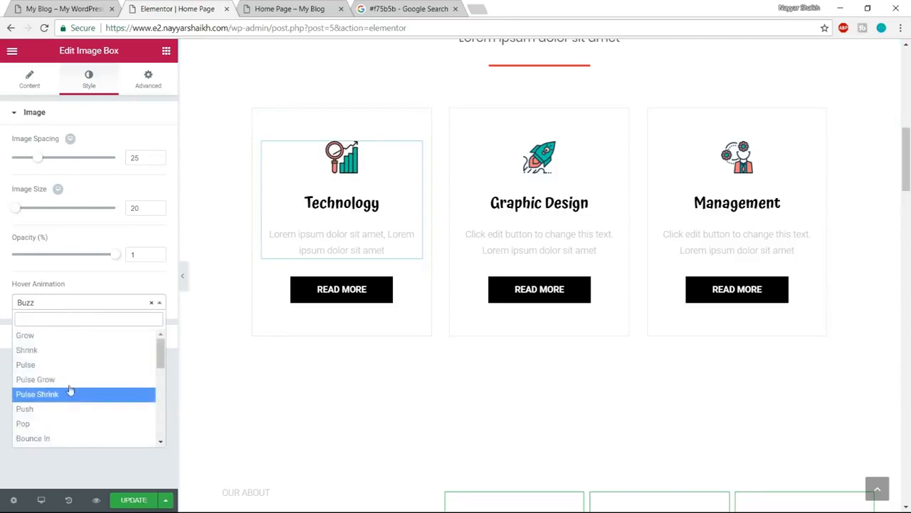
pyautogui.click(64, 336)
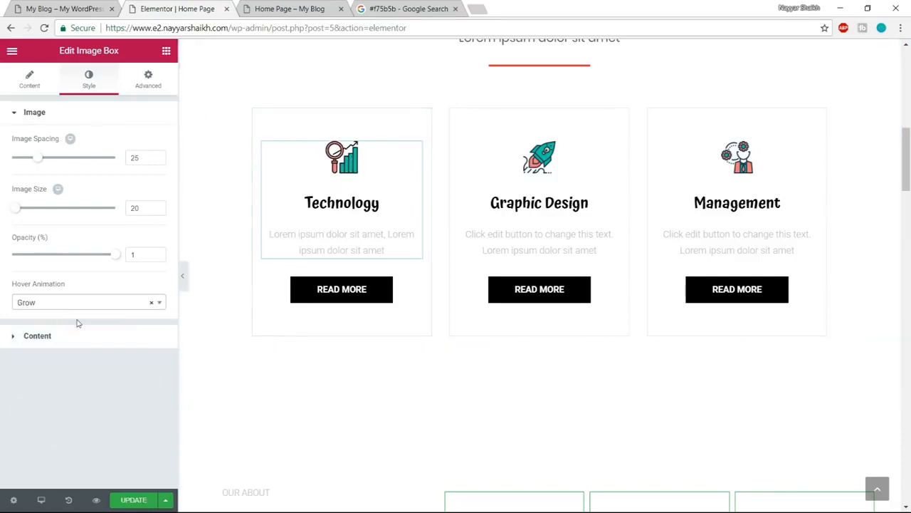
# - Set the Technology box's title color to the dark grey #54595f
pyautogui.click(76, 344)
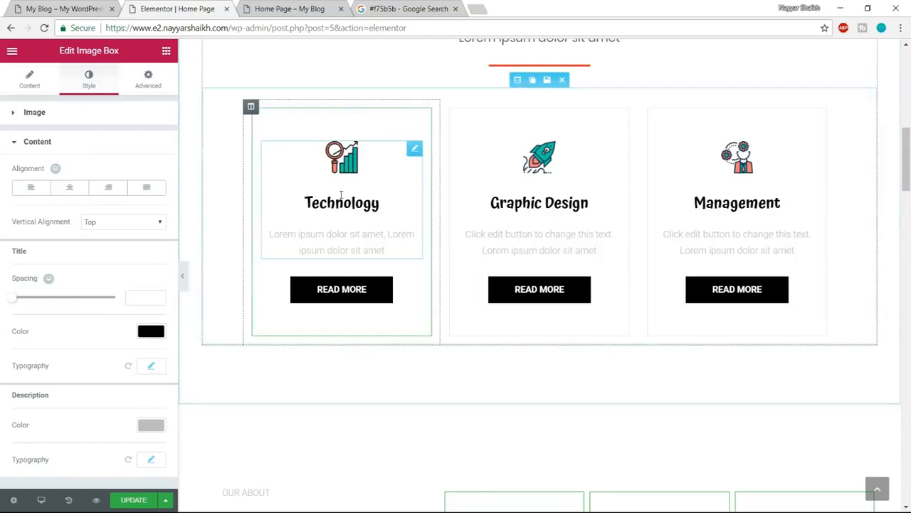
pyautogui.click(152, 330)
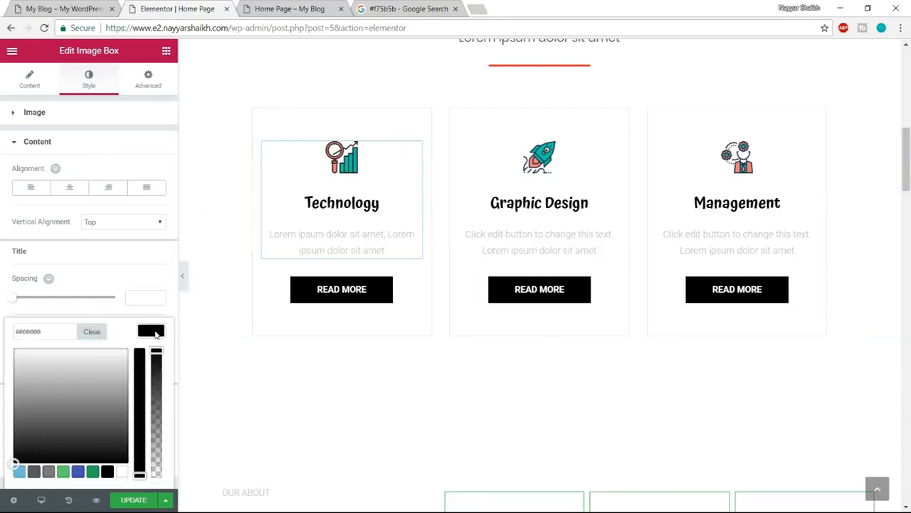
pyautogui.click(33, 467)
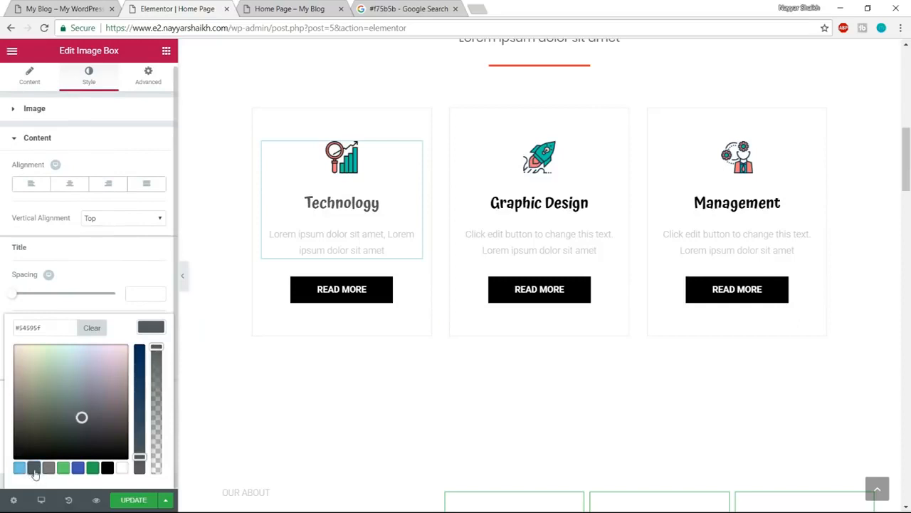
pyautogui.click(152, 328)
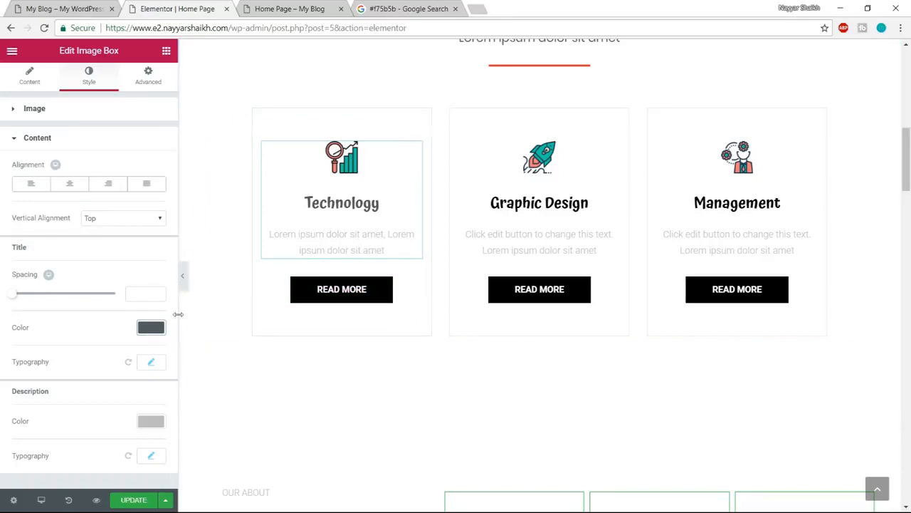
# - Set the Technology box's description color to the dark grey #54595f
pyautogui.click(147, 422)
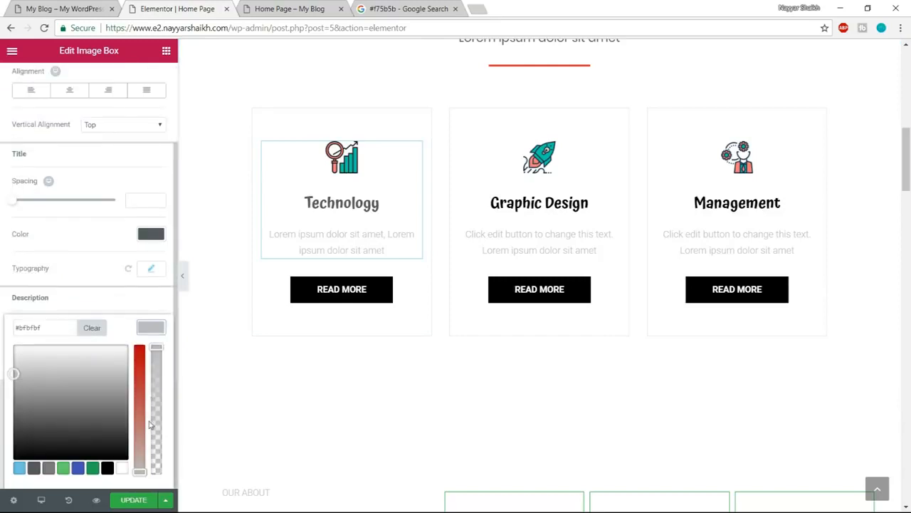
pyautogui.click(33, 468)
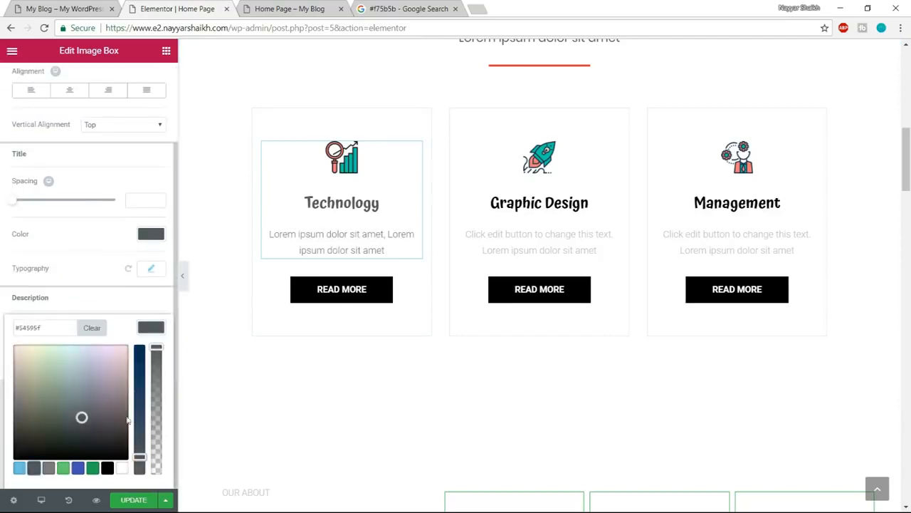
pyautogui.click(158, 325)
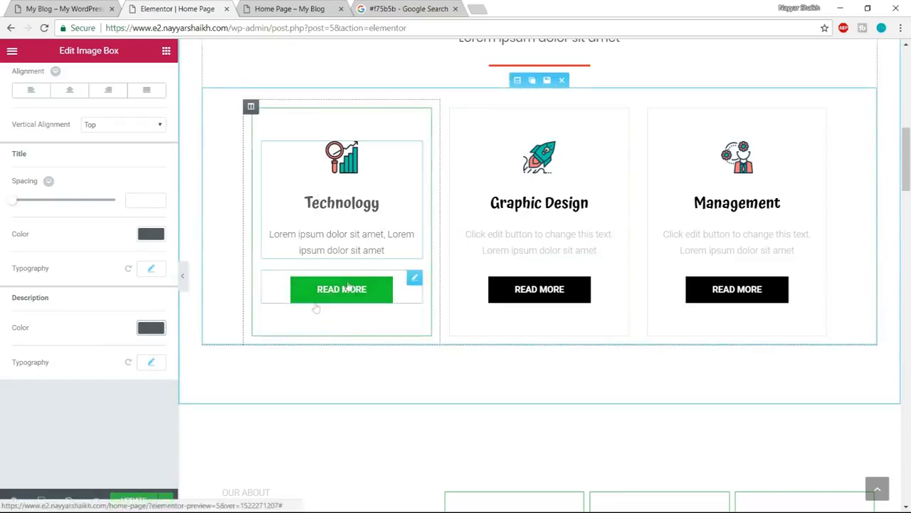
# - Select the Technology box's Read More button for editing and compare it with the Marketing button on the demo site
pyautogui.click(65, 9)
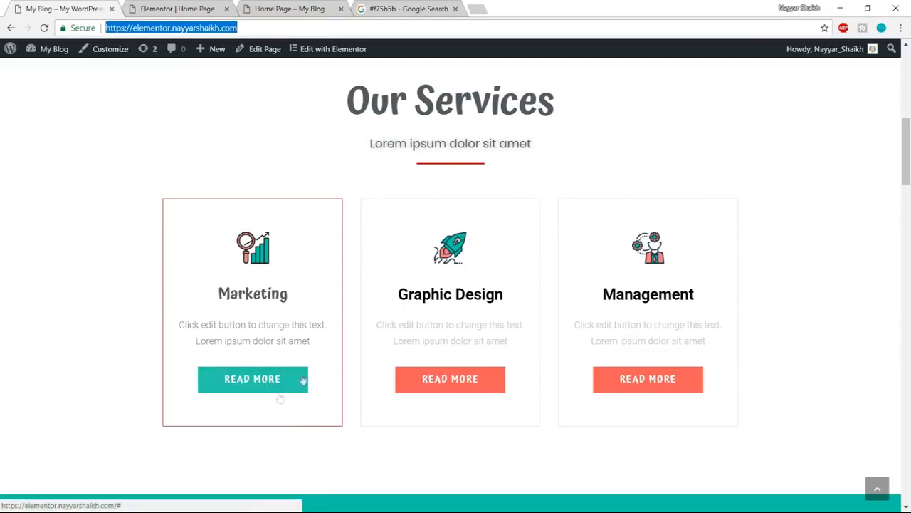
pyautogui.click(171, 8)
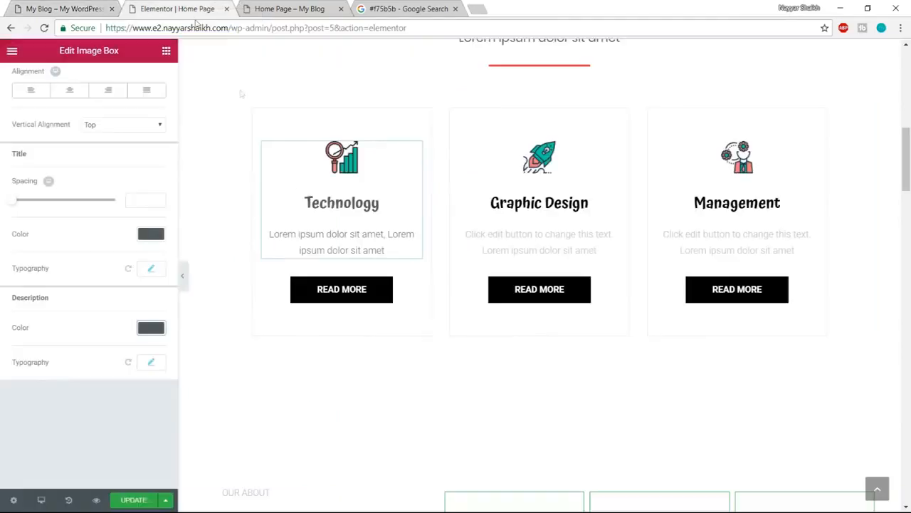
pyautogui.click(355, 302)
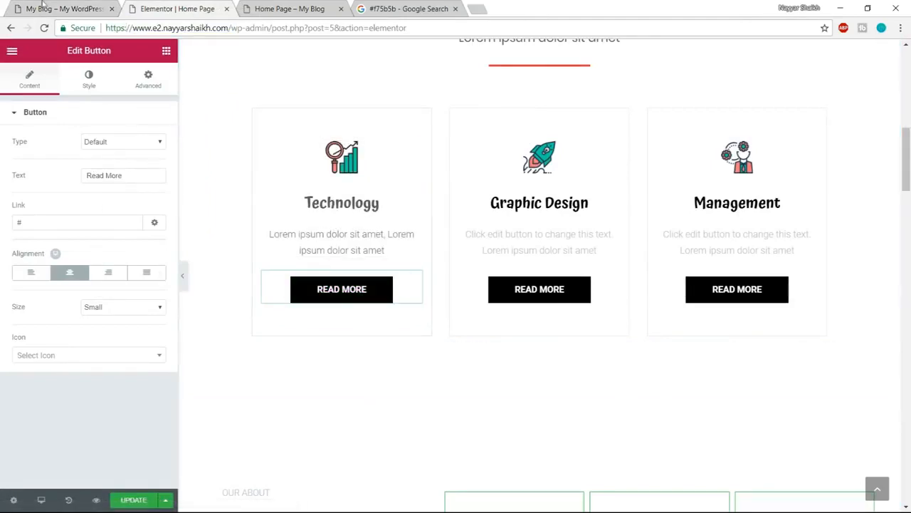
pyautogui.hotkey('ctrl', '1')
pyautogui.hotkey('ctrl', '2')
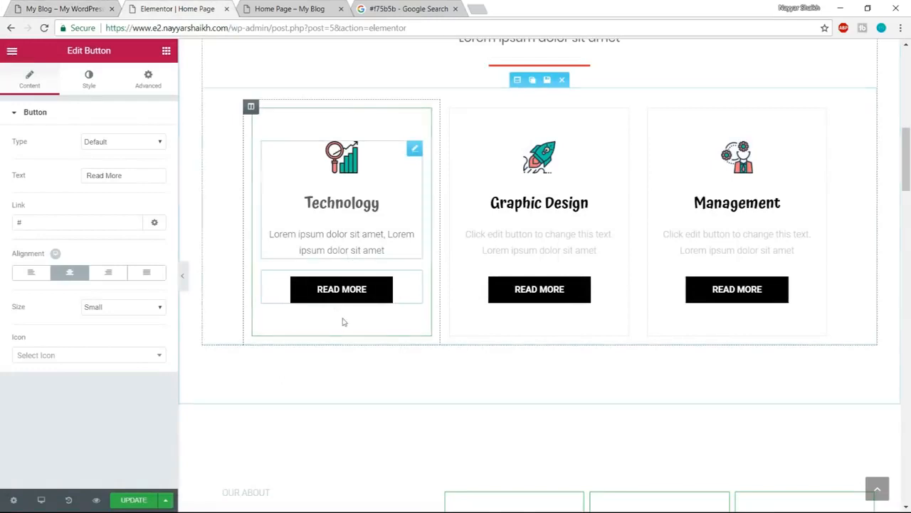
# - Copy the code #f75b5b from the Google search page and apply it as the Read More button's normal background color
pyautogui.click(89, 80)
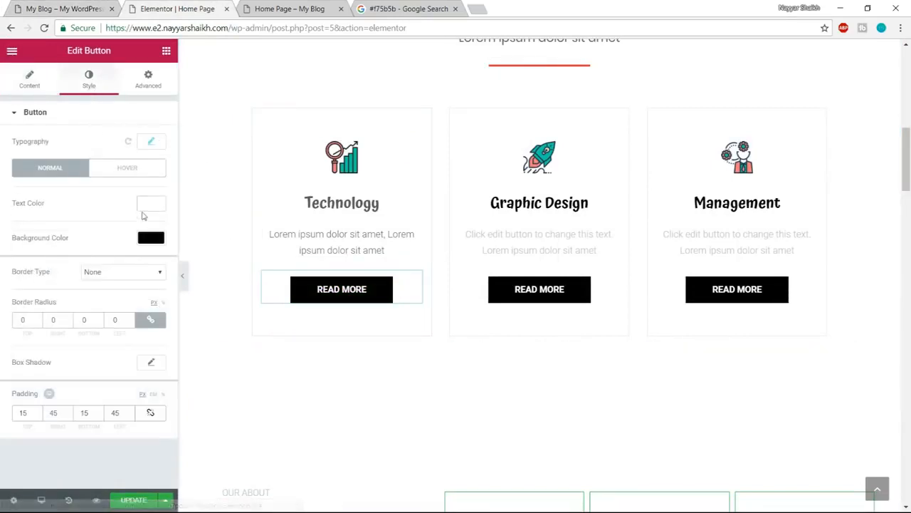
pyautogui.click(151, 238)
pyautogui.click(390, 7)
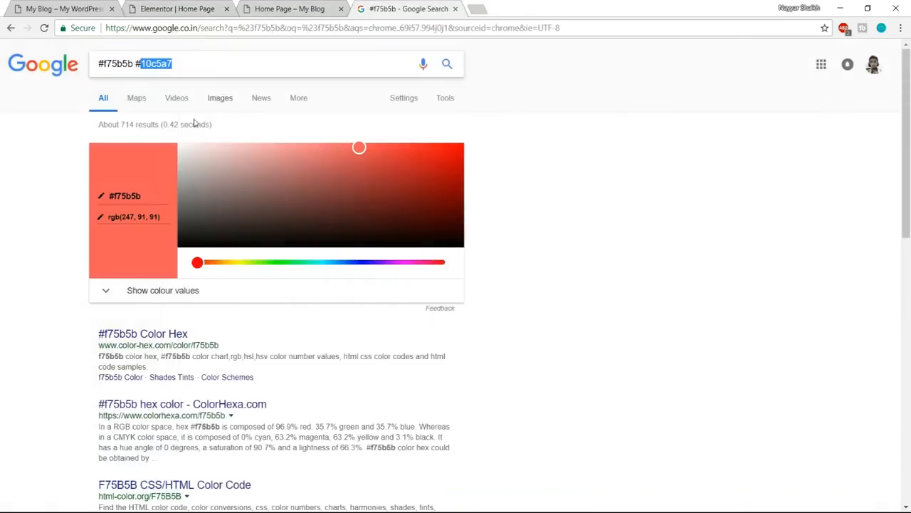
pyautogui.moveTo(130, 65); pyautogui.dragTo(52, 68)
pyautogui.click(146, 64)
pyautogui.moveTo(134, 64); pyautogui.dragTo(46, 64)
pyautogui.hotkey('ctrl', 'c')
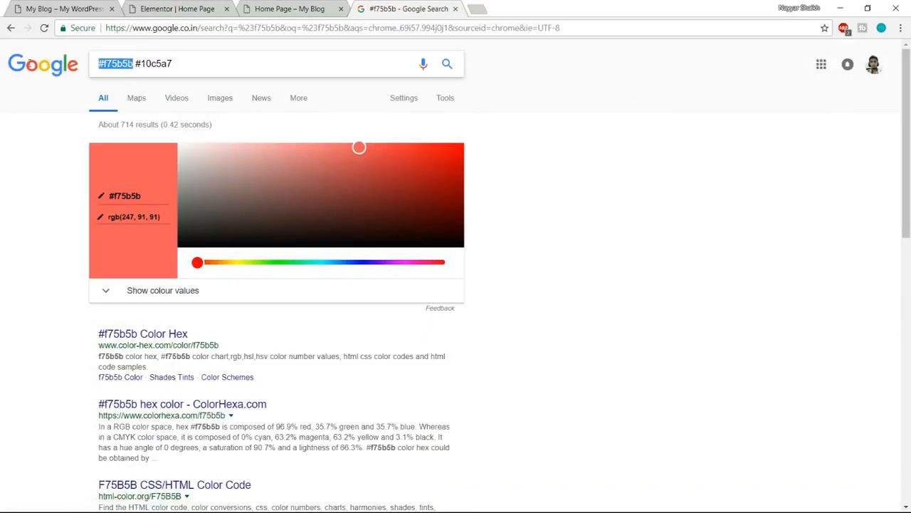
pyautogui.click(170, 9)
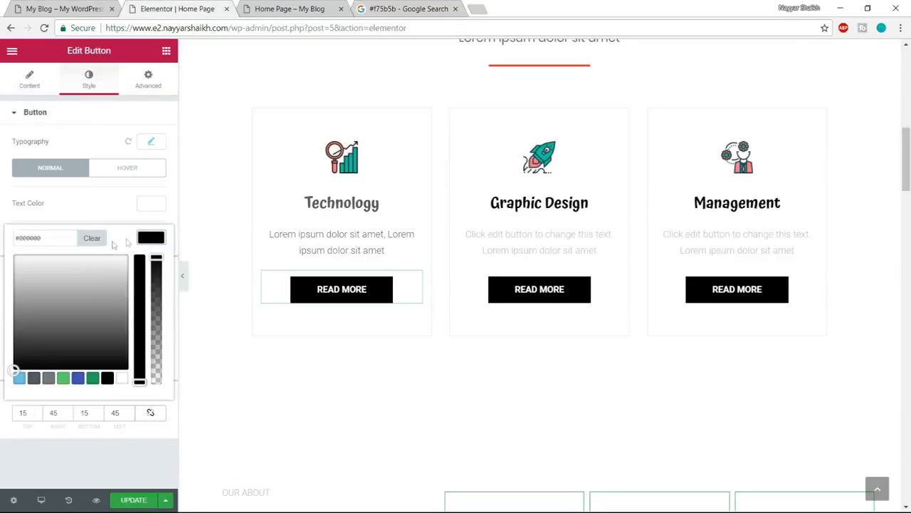
pyautogui.click(63, 238)
pyautogui.hotkey('ctrl', 'v')
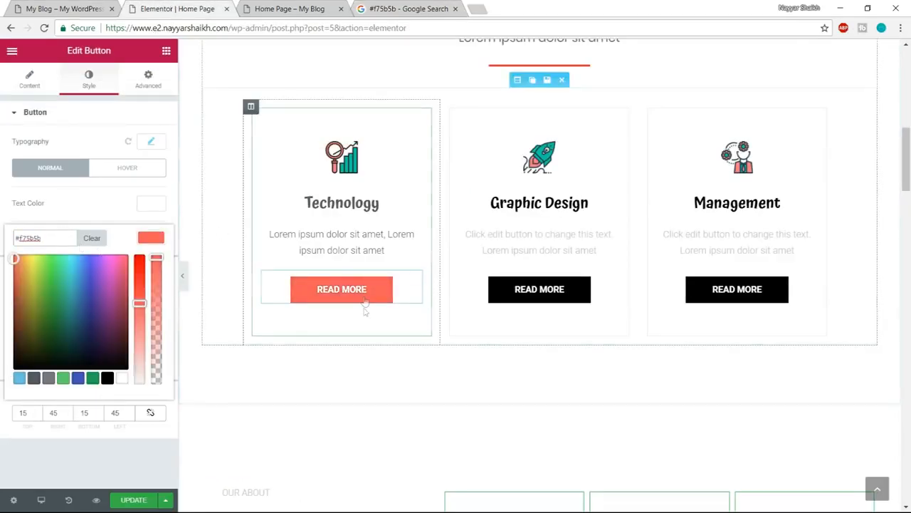
pyautogui.click(121, 179)
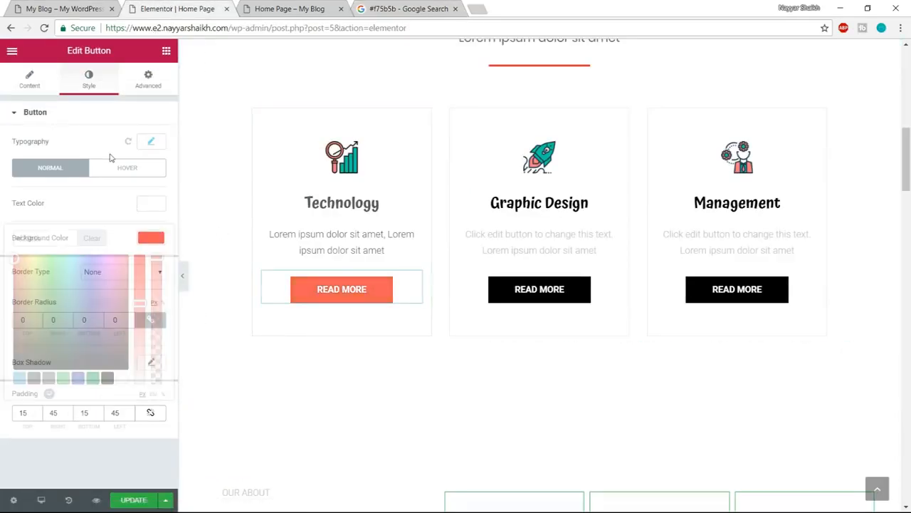
# - Copy the code #10c5a7 from the Google search page and apply it as the Read More button's hover background color
pyautogui.click(128, 169)
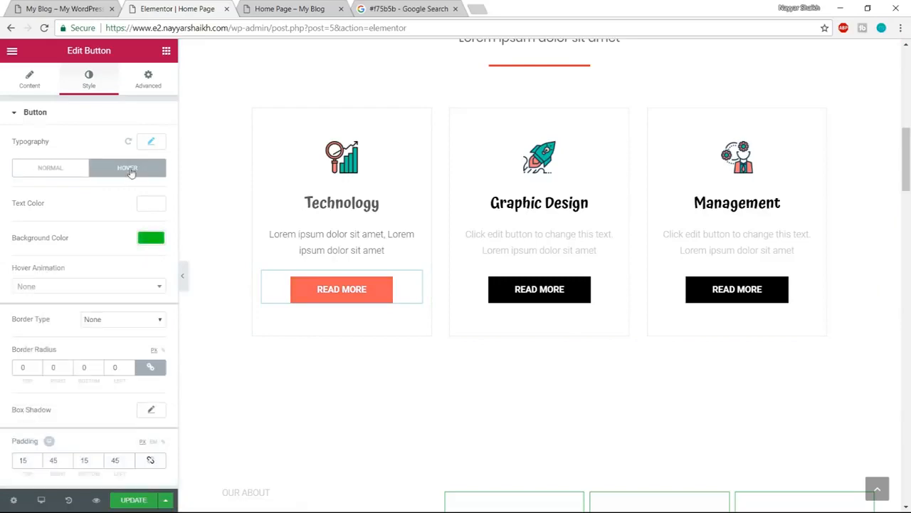
pyautogui.click(430, 7)
pyautogui.moveTo(205, 62); pyautogui.dragTo(136, 64)
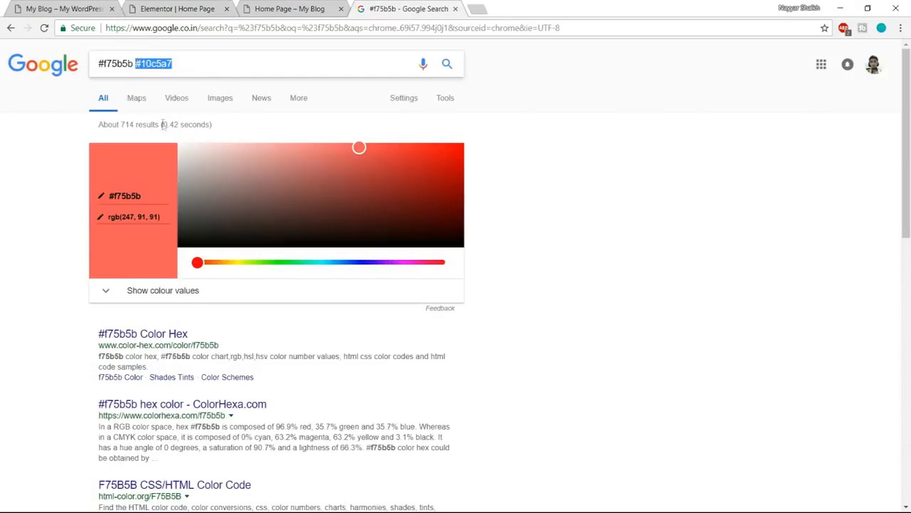
pyautogui.click(157, 7)
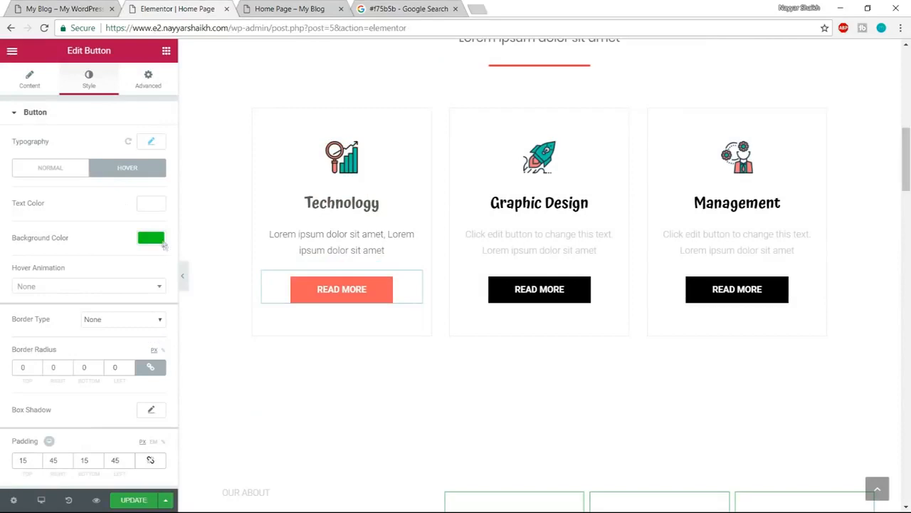
pyautogui.click(151, 238)
pyautogui.moveTo(53, 240); pyautogui.dragTo(2, 244)
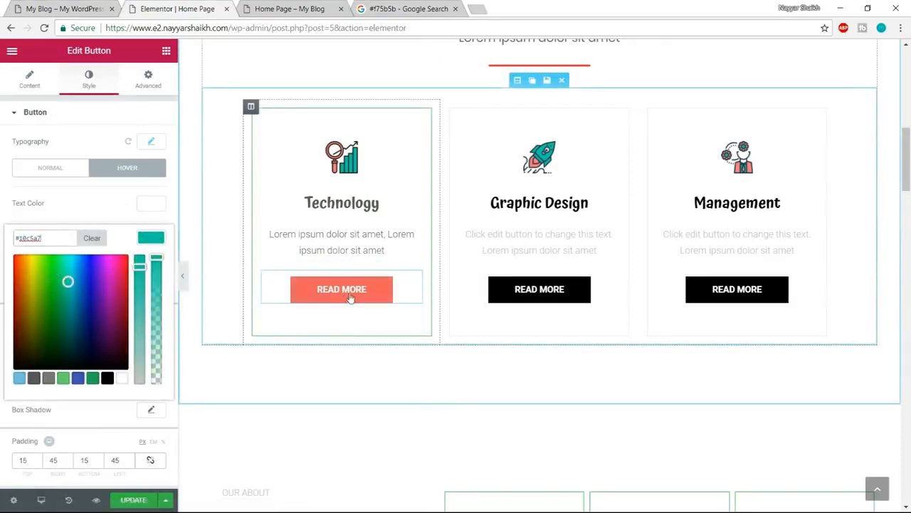
# - Check the Read More button's typography settings and the demo's Services section, and update the page
pyautogui.click(156, 143)
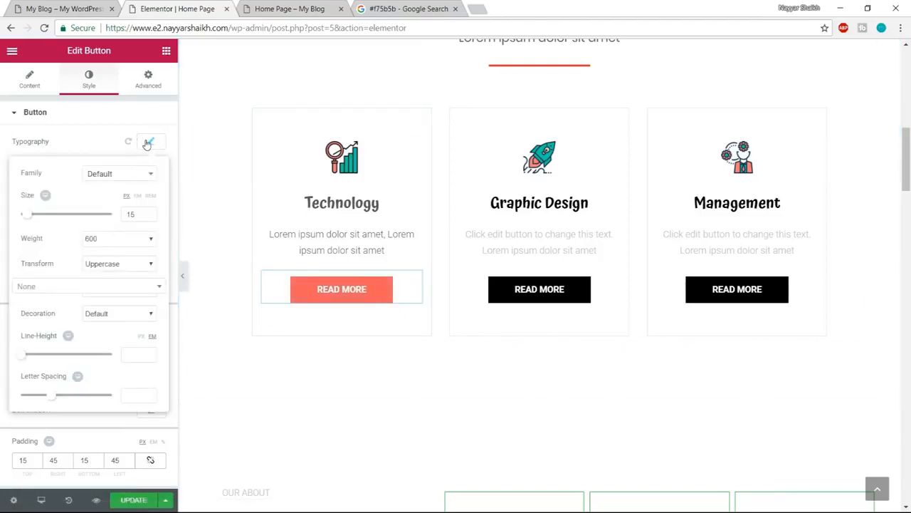
pyautogui.click(147, 144)
pyautogui.scroll(2, 338, 301)
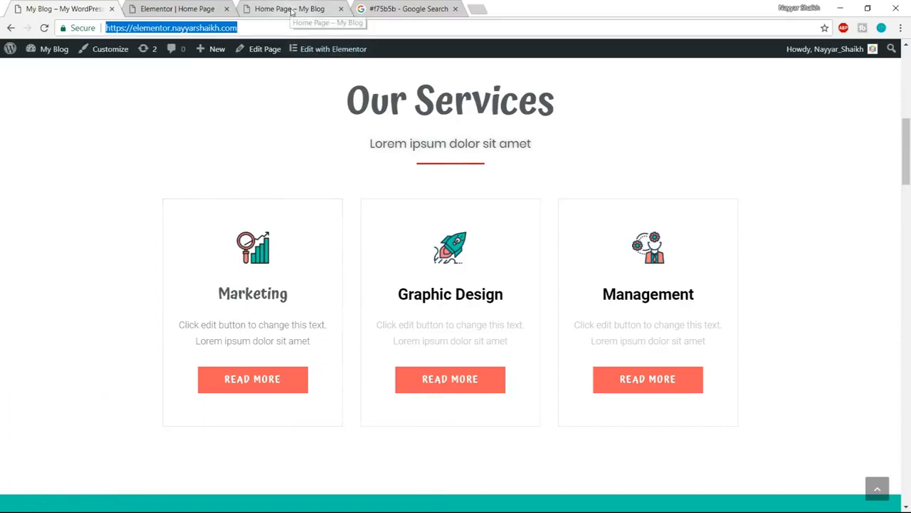
pyautogui.click(207, 9)
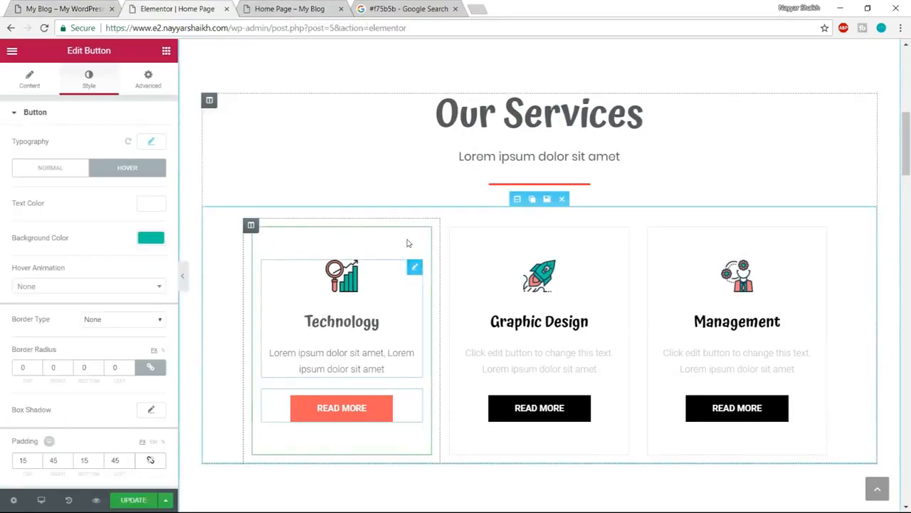
pyautogui.click(136, 501)
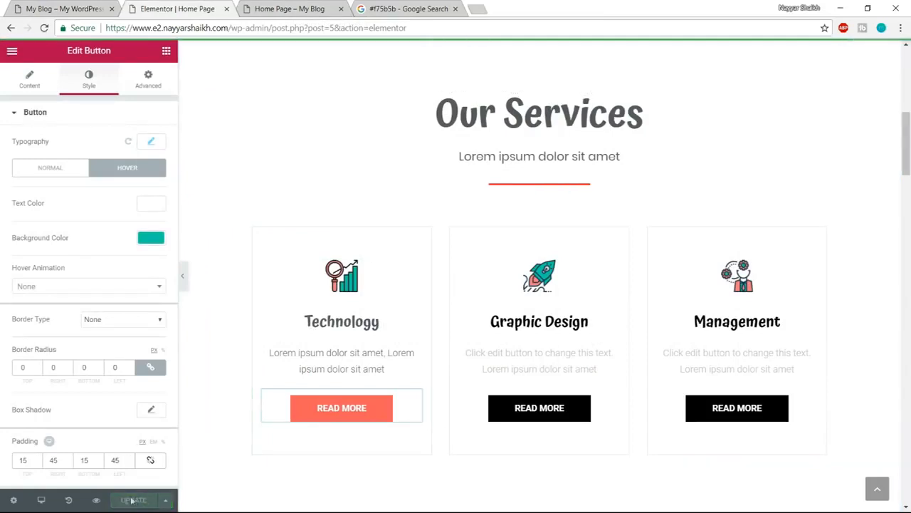
# - Preview the home page and check the Technology box's hover border in the Services section against the editor
pyautogui.click(97, 500)
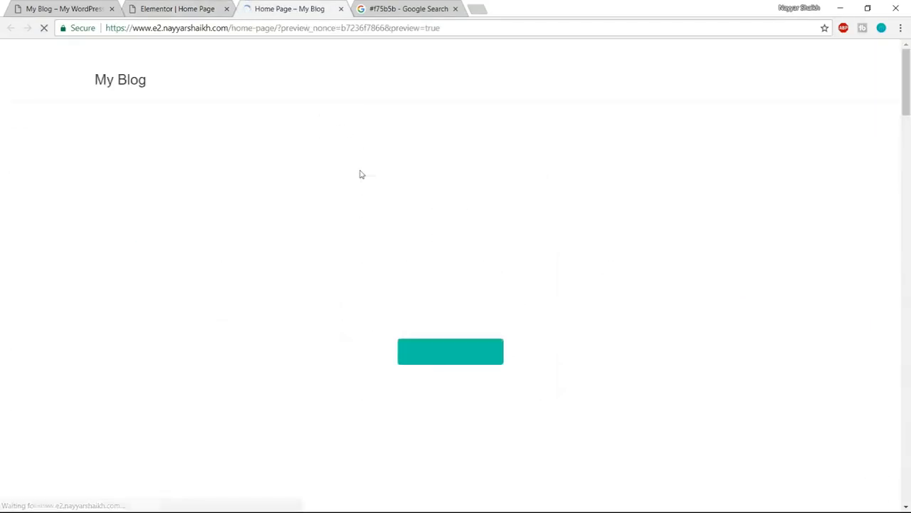
pyautogui.scroll(-6, 612, 335)
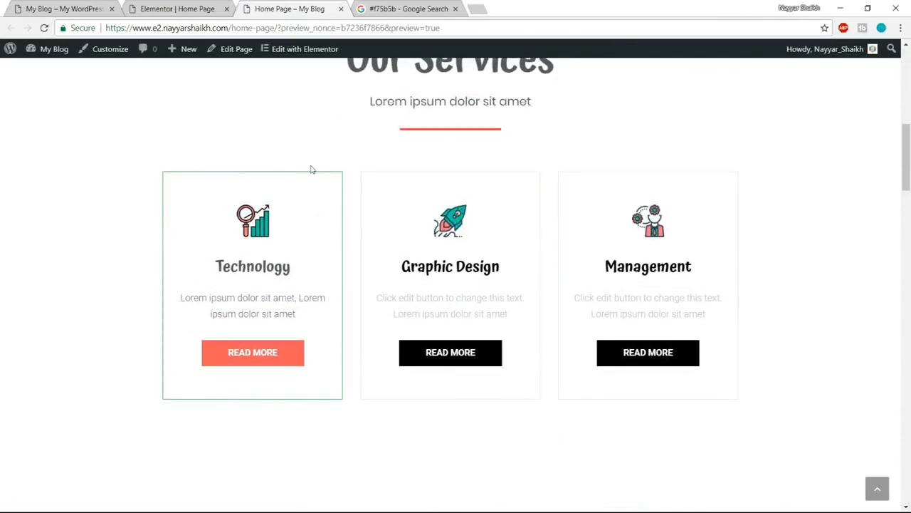
pyautogui.click(178, 9)
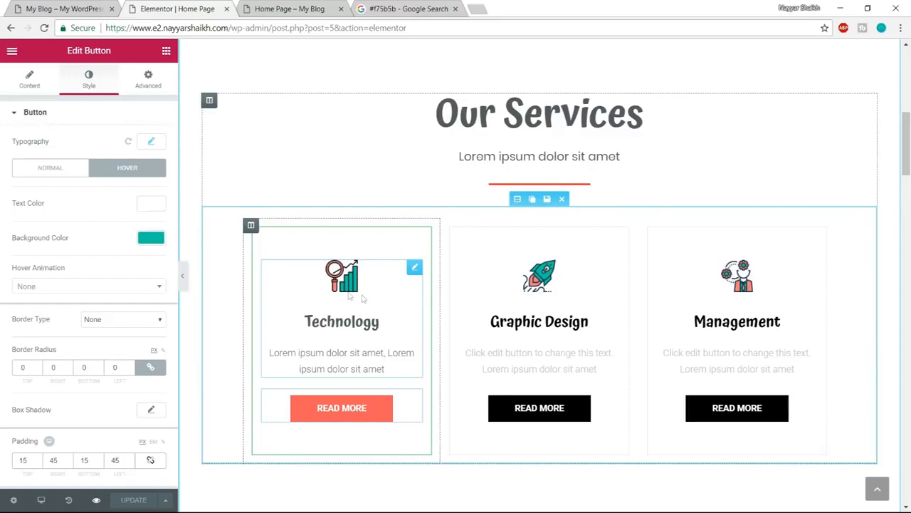
pyautogui.click(289, 8)
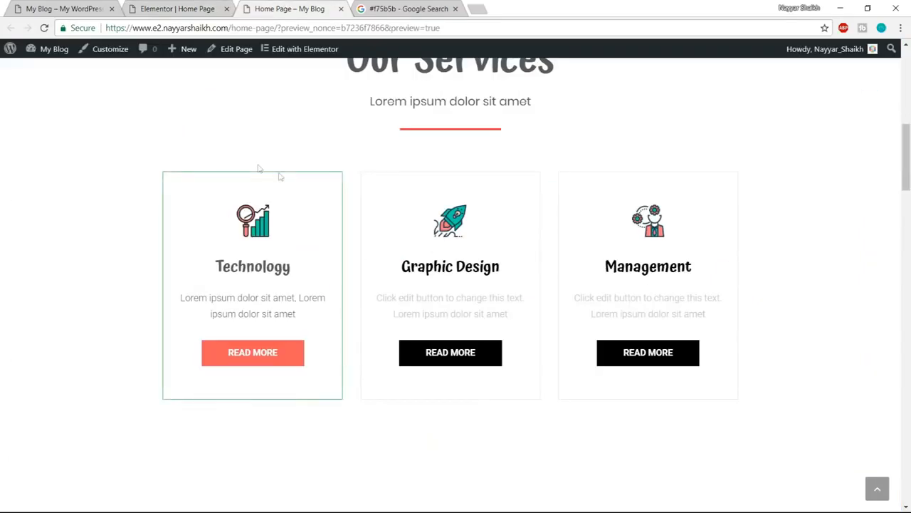
pyautogui.click(214, 8)
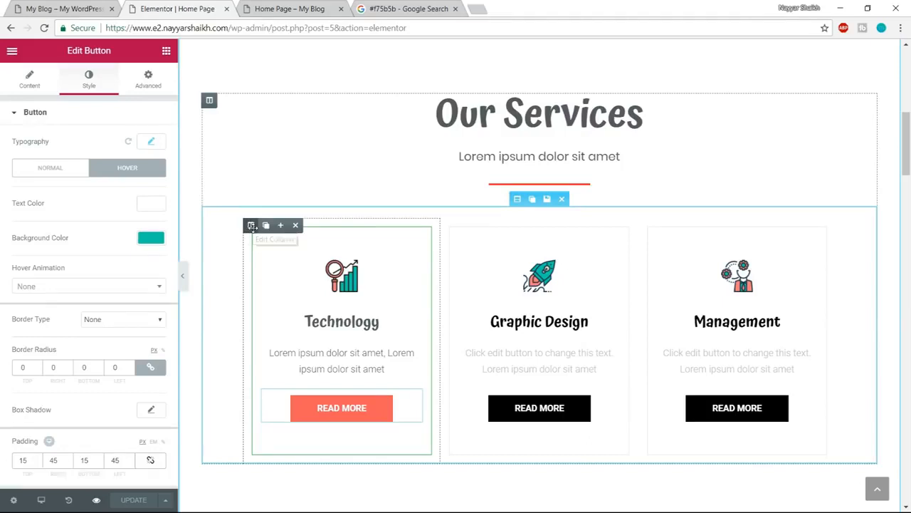
# - Open the hover border settings of the Technology box's column and compare them with the previewed page
pyautogui.click(252, 225)
pyautogui.click(91, 83)
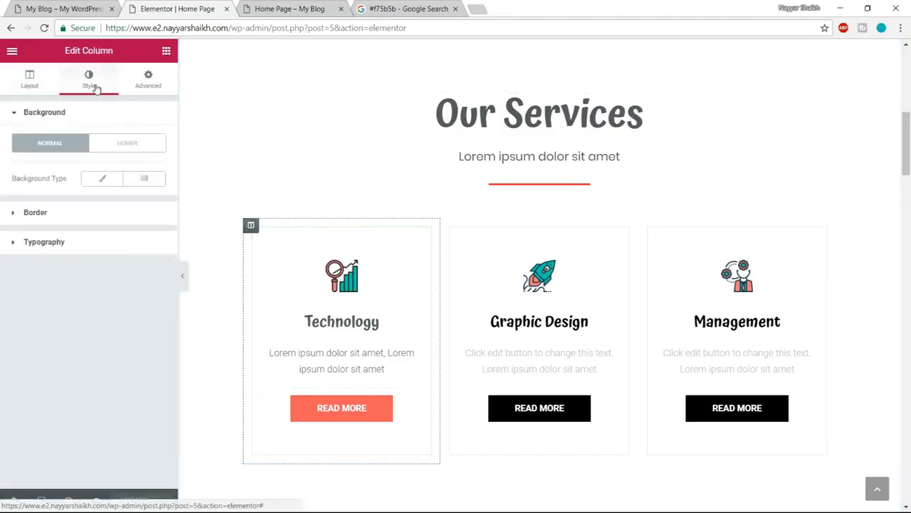
pyautogui.click(85, 215)
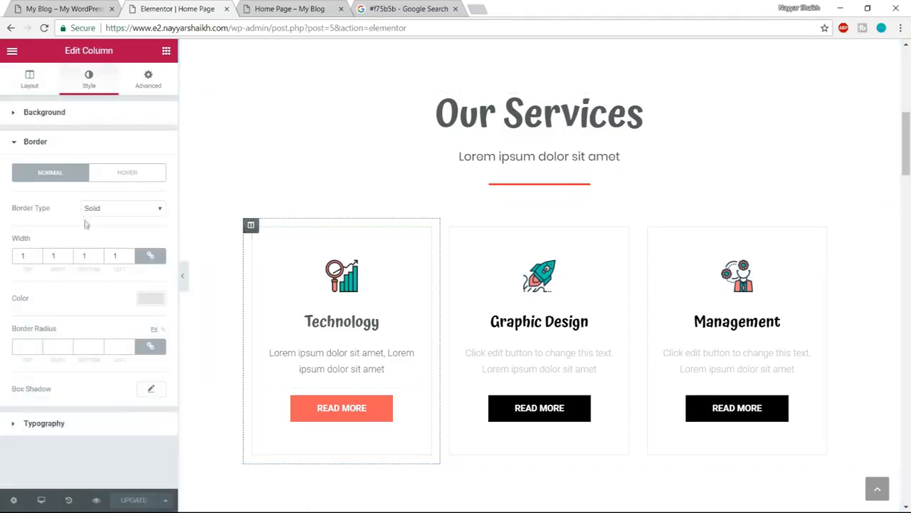
pyautogui.click(129, 178)
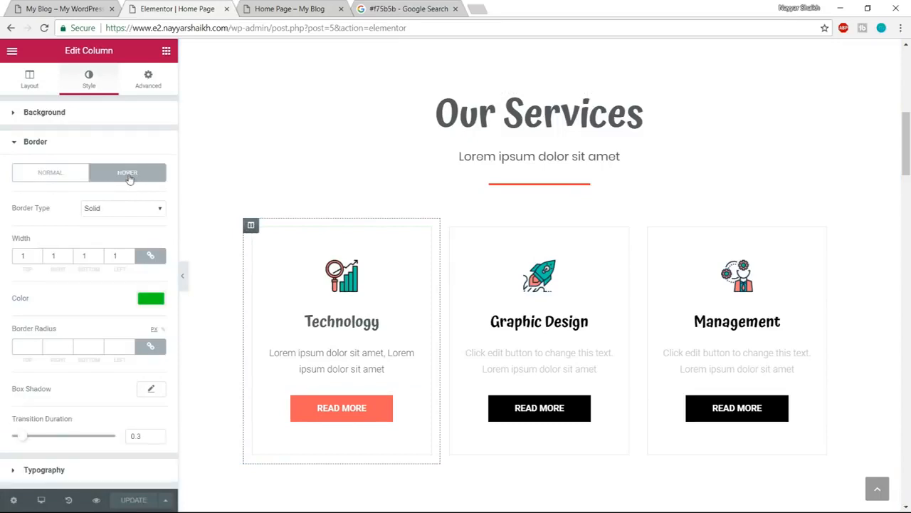
pyautogui.click(245, 6)
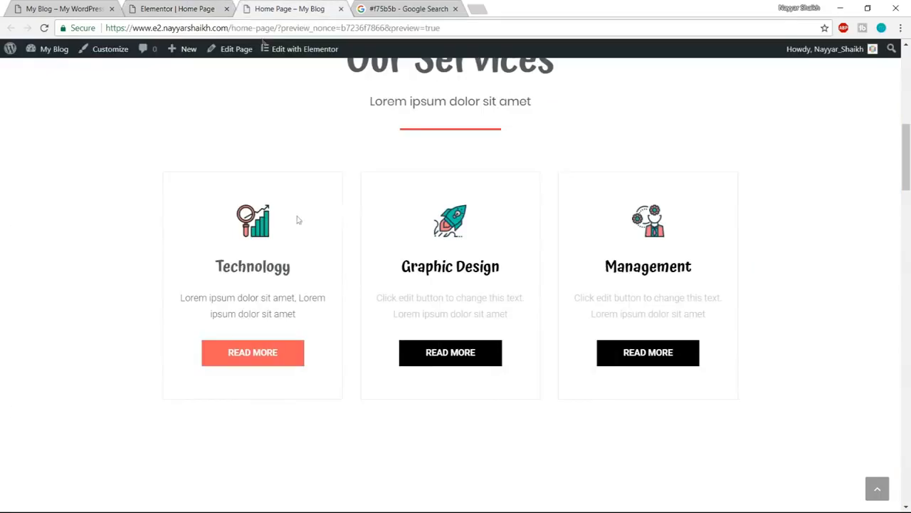
pyautogui.click(129, 8)
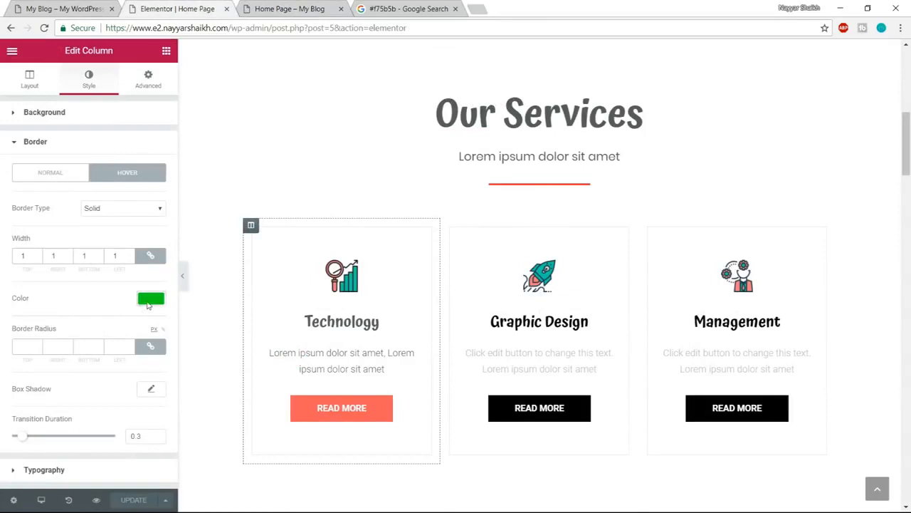
# - Copy the code #f75b5b from the Google search page and apply it as the Technology column's hover border color
pyautogui.click(148, 299)
pyautogui.click(403, 9)
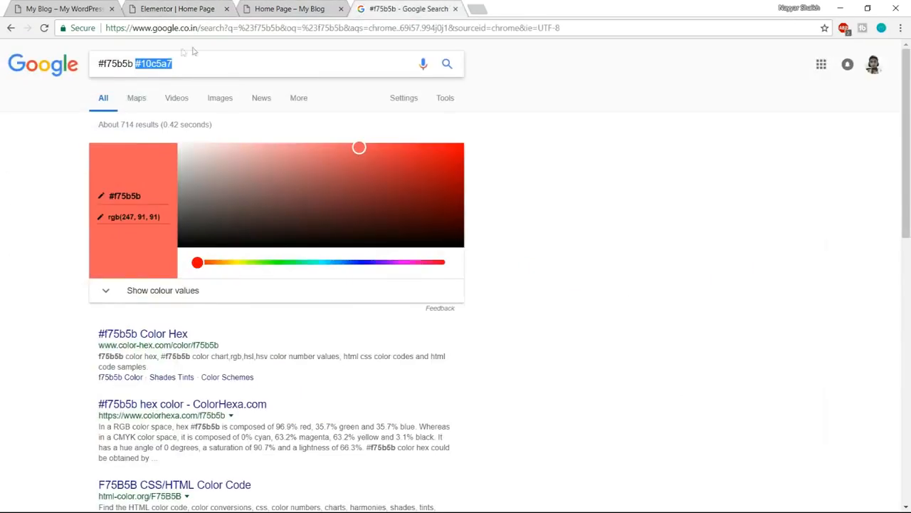
pyautogui.click(133, 64)
pyautogui.moveTo(133, 64); pyautogui.dragTo(66, 71)
pyautogui.hotkey('ctrl', 'c')
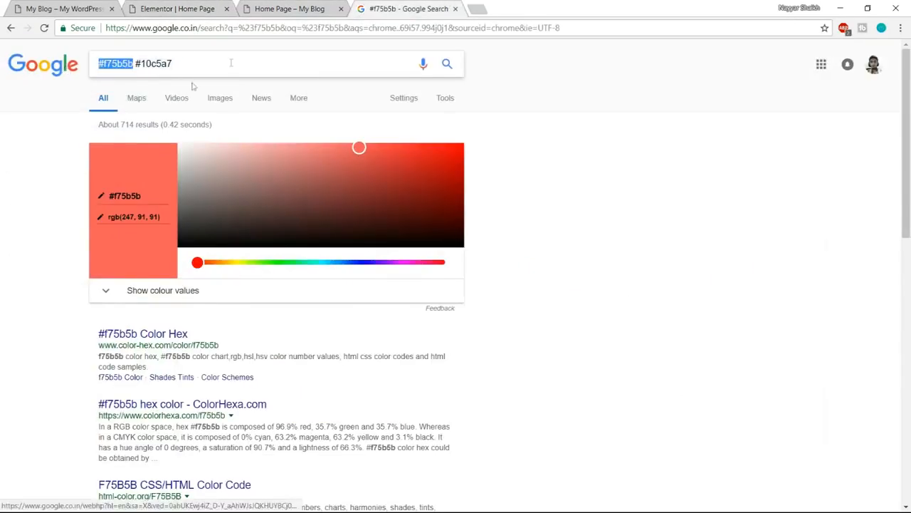
pyautogui.click(178, 8)
pyautogui.moveTo(58, 298); pyautogui.dragTo(2, 301)
pyautogui.hotkey('ctrl', 'v')
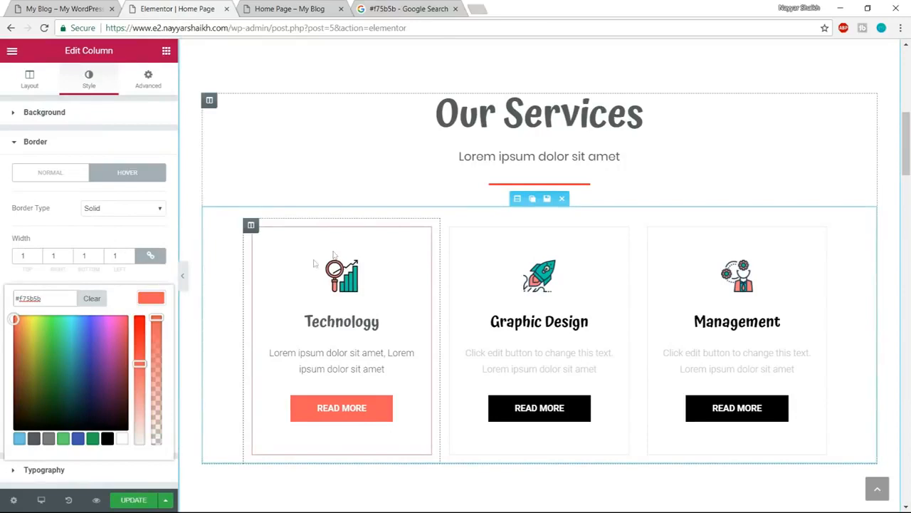
# - Update the page and check the Services boxes in the preview
pyautogui.click(134, 504)
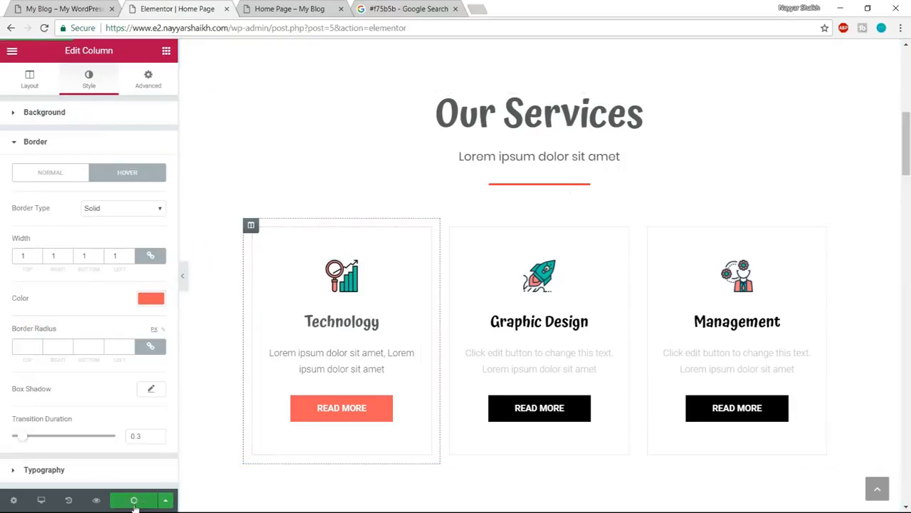
pyautogui.click(326, 6)
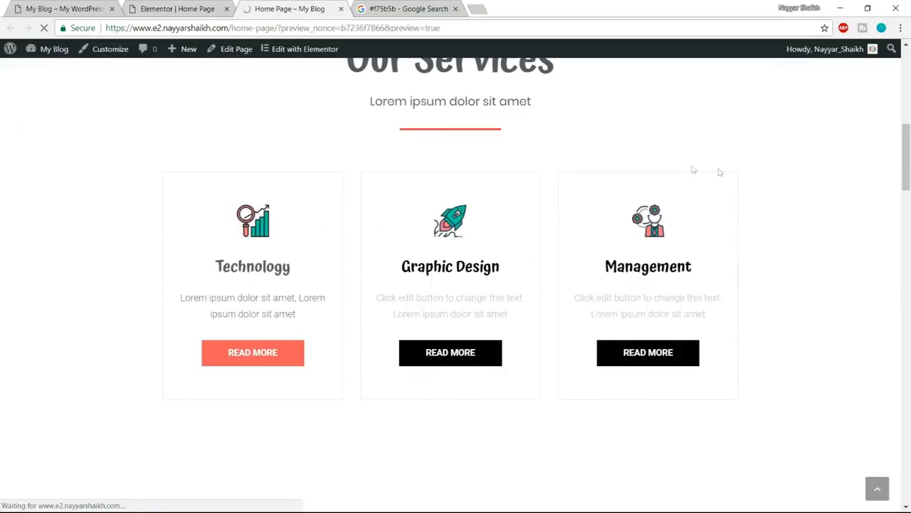
pyautogui.scroll(-4, 825, 254)
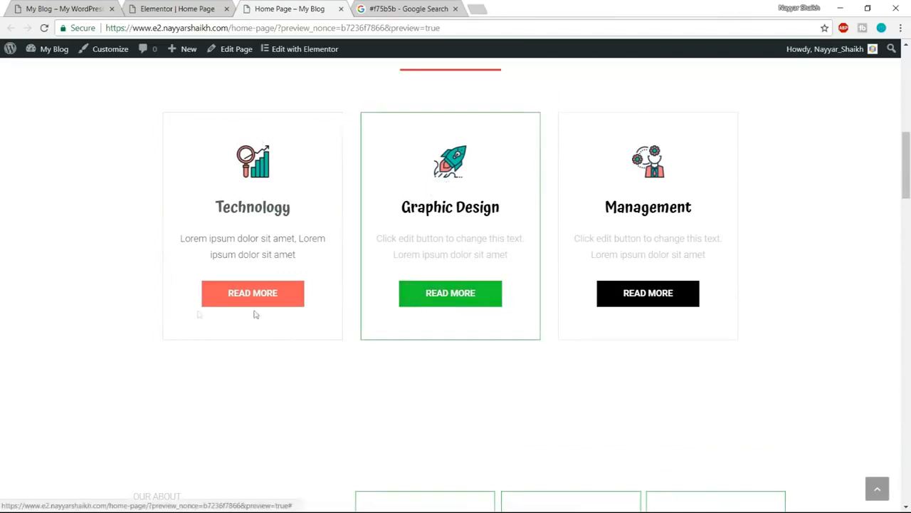
# - Remove the black Read More buttons from the Graphic Design and Management boxes in the editor
pyautogui.click(177, 8)
pyautogui.scroll(-1, 399, 202)
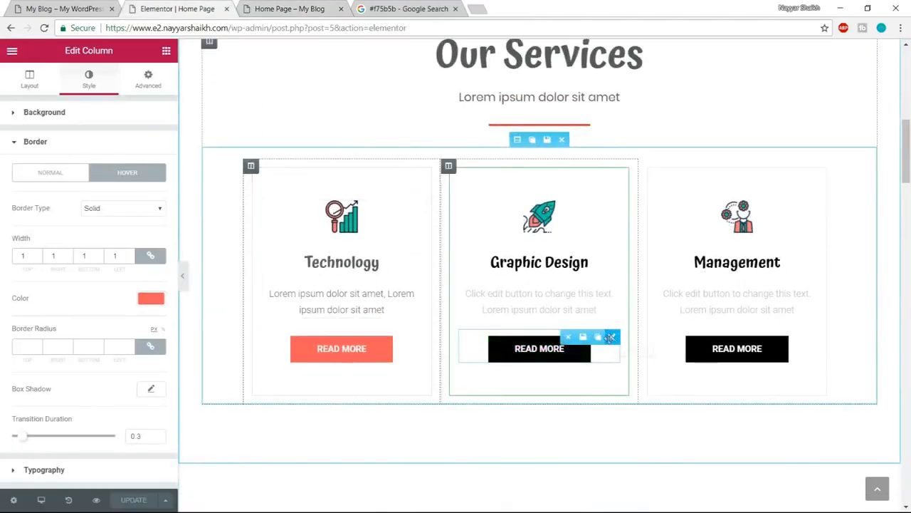
pyautogui.click(567, 337)
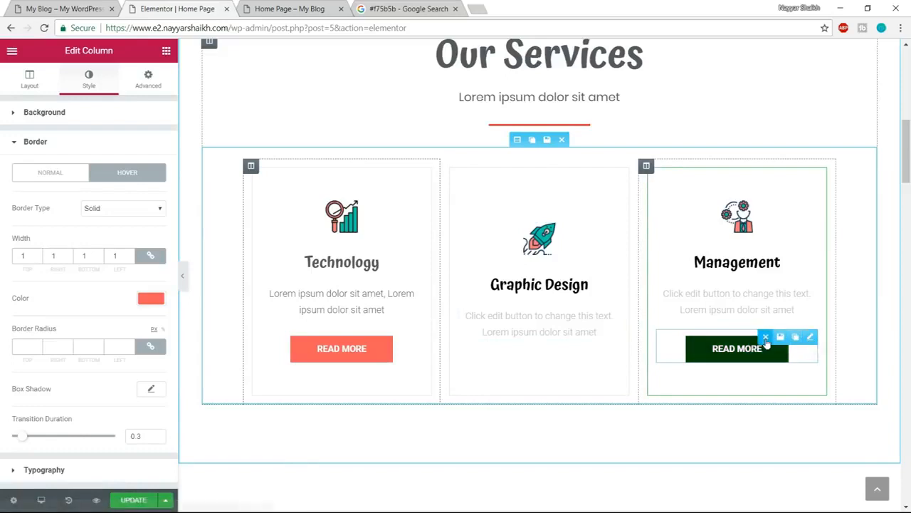
pyautogui.click(810, 333)
# - Duplicate the Technology box's Read More button twice and move the copies below the Graphic Design and Management texts
pyautogui.moveTo(415, 337)
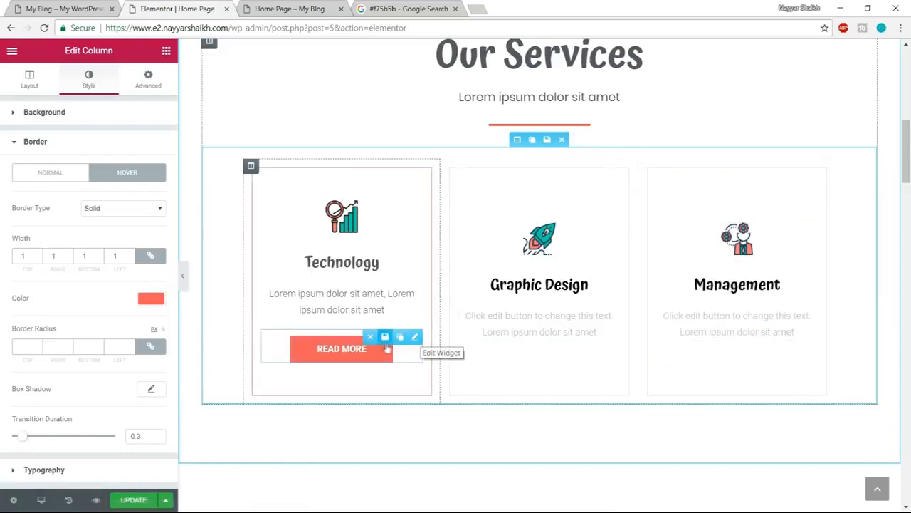
pyautogui.click(399, 338)
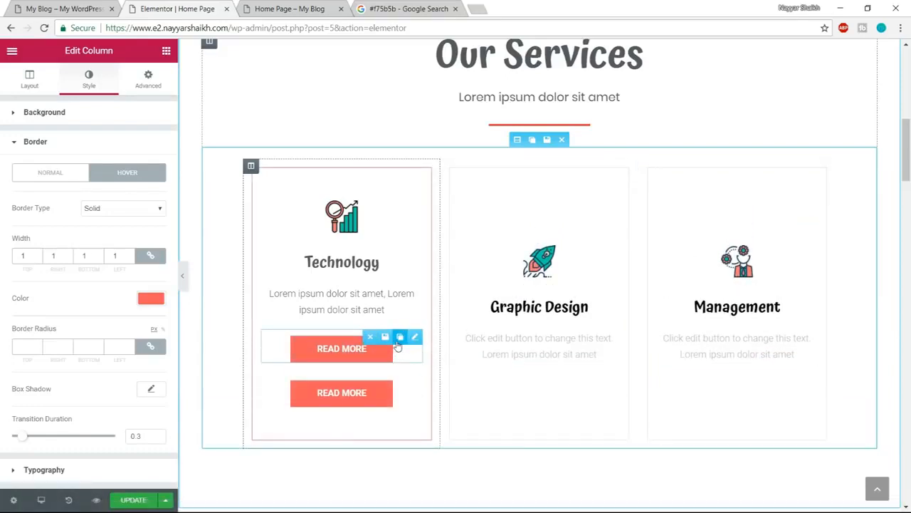
pyautogui.click(399, 338)
pyautogui.moveTo(403, 338); pyautogui.dragTo(525, 356)
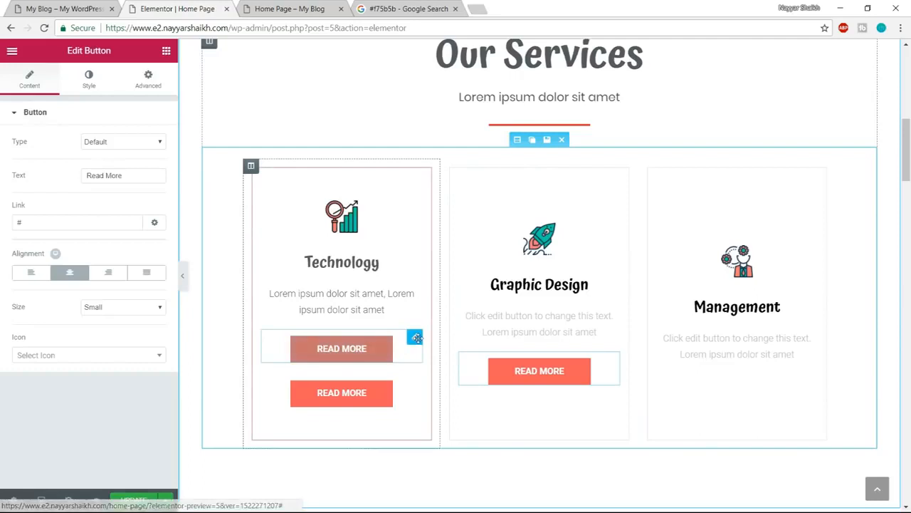
pyautogui.moveTo(367, 337); pyautogui.dragTo(704, 336)
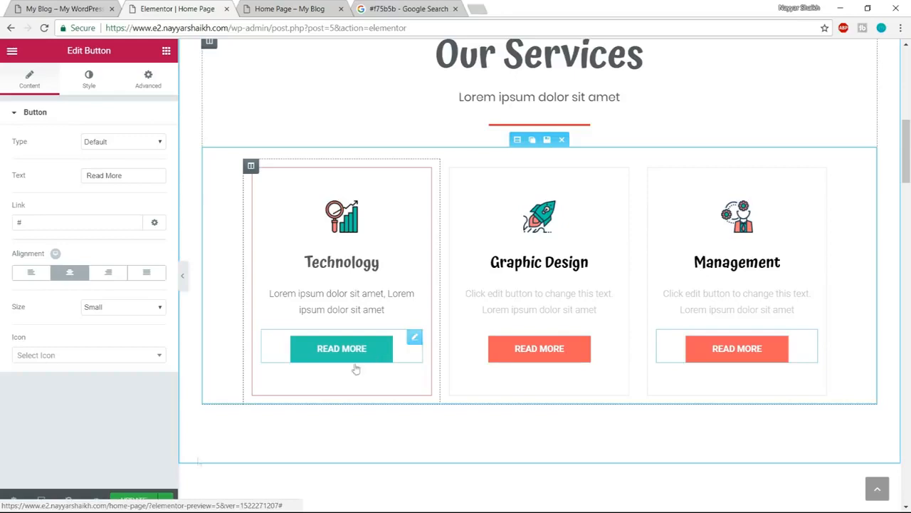
# - Compare the Alternate numbers section on the demo site with the same section in the editor
pyautogui.click(63, 8)
pyautogui.scroll(-5, 797, 276)
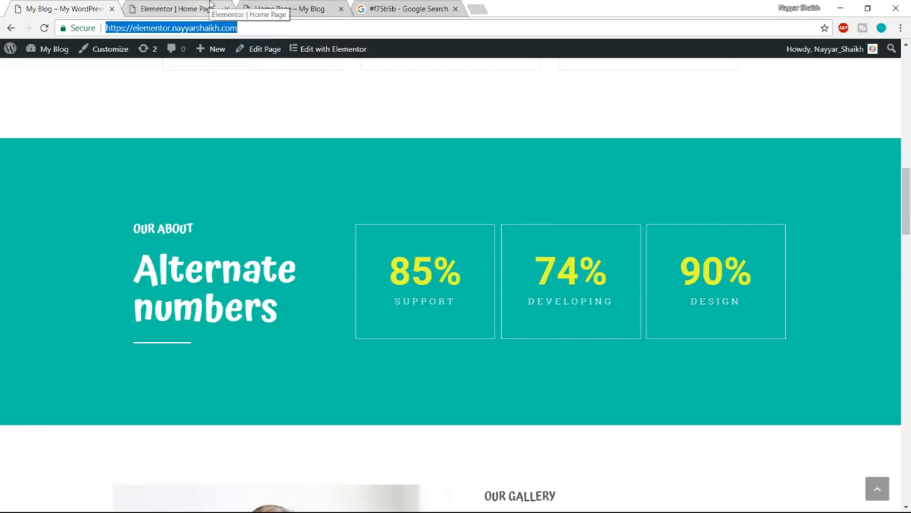
pyautogui.click(188, 4)
pyautogui.scroll(-5, 753, 268)
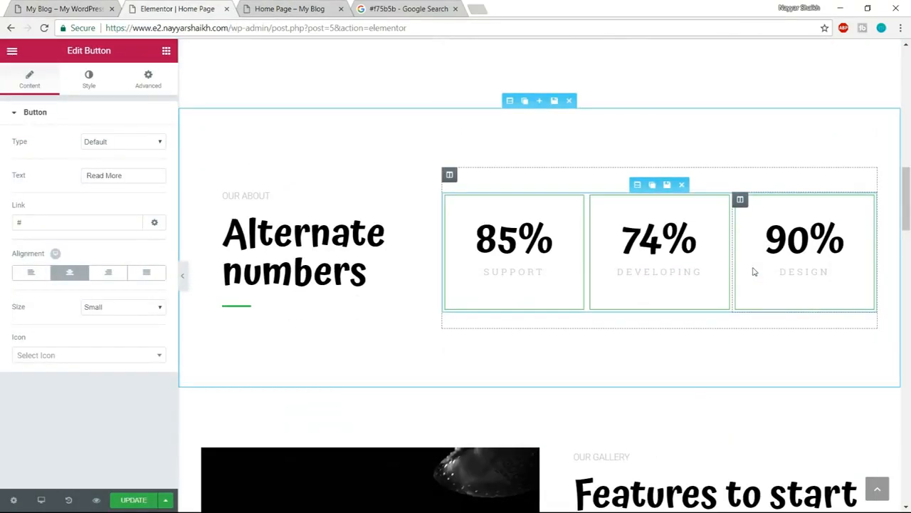
pyautogui.click(84, 5)
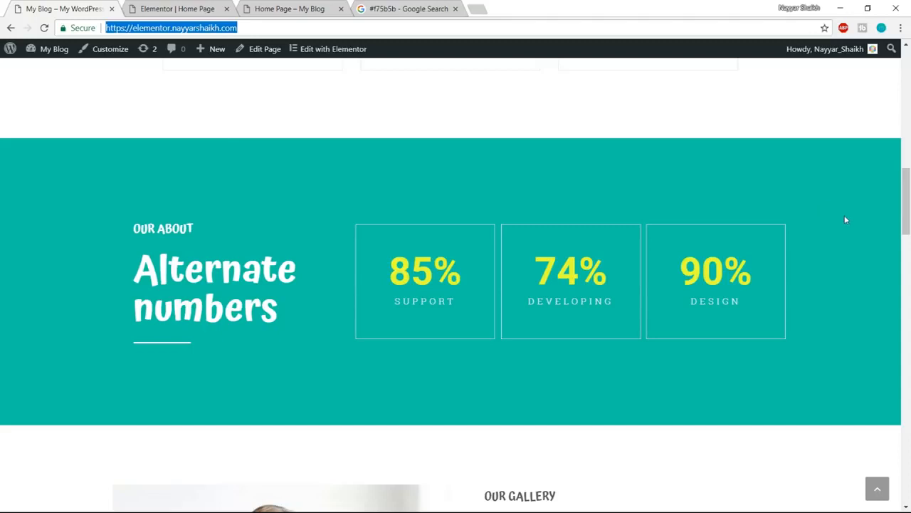
pyautogui.click(202, 5)
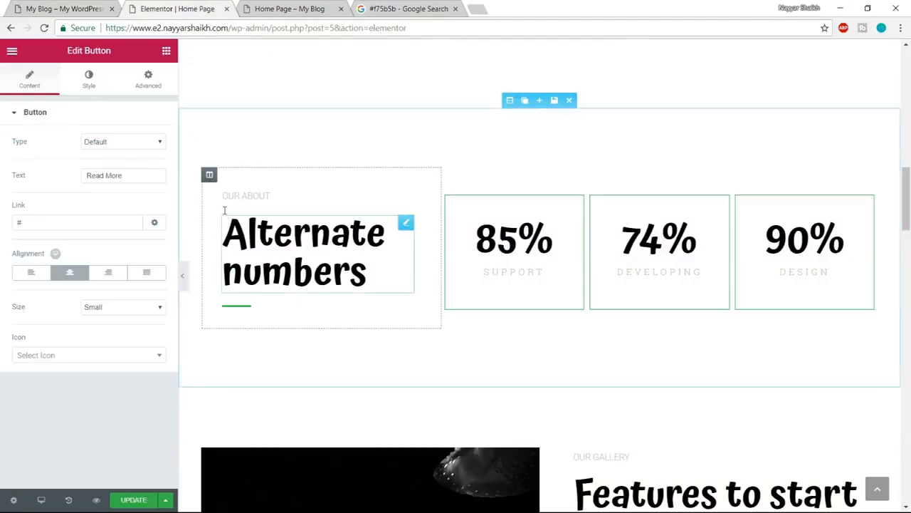
# - Give the Alternate numbers section a classic background in #10c5a7, copied from the Google search page
pyautogui.click(509, 102)
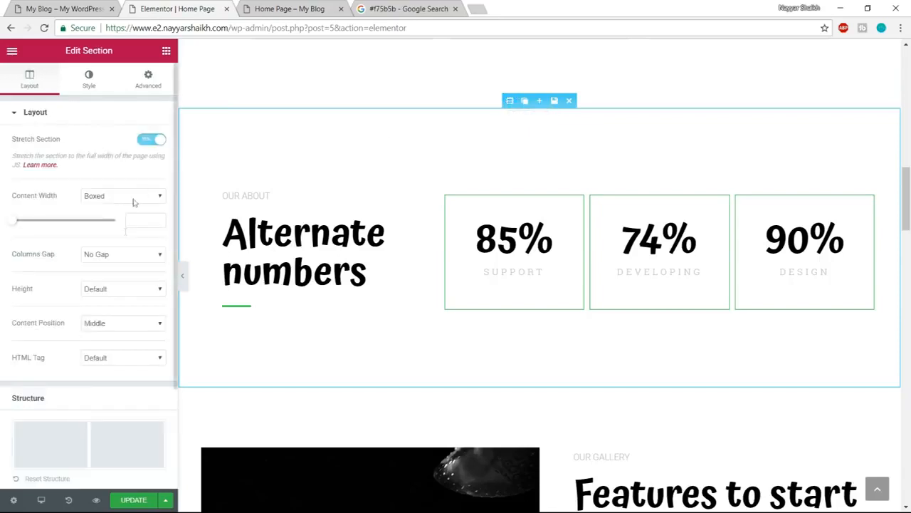
pyautogui.click(90, 81)
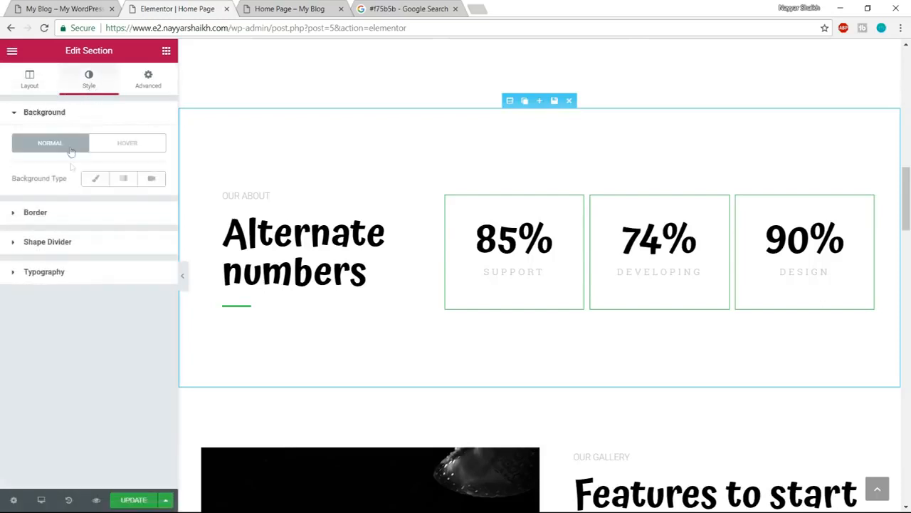
pyautogui.click(96, 178)
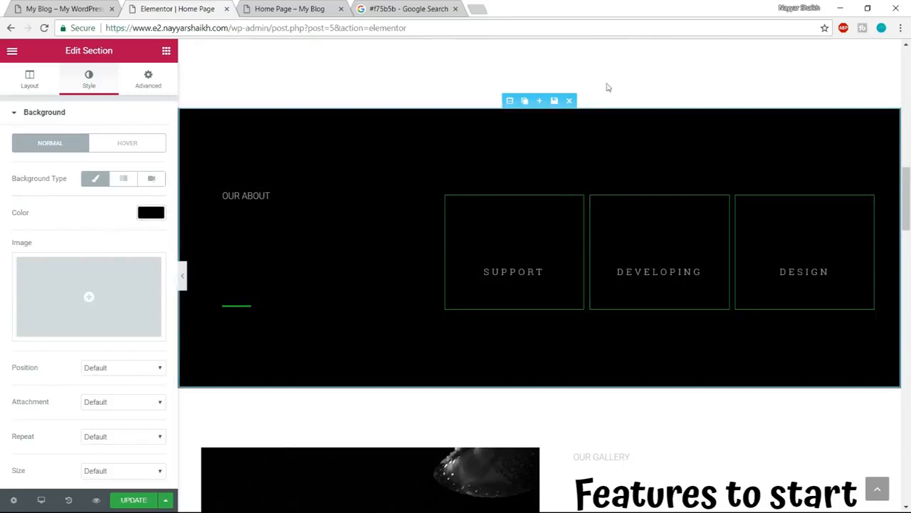
pyautogui.click(413, 6)
pyautogui.moveTo(172, 63); pyautogui.dragTo(130, 64)
pyautogui.hotkey('ctrl', 'c')
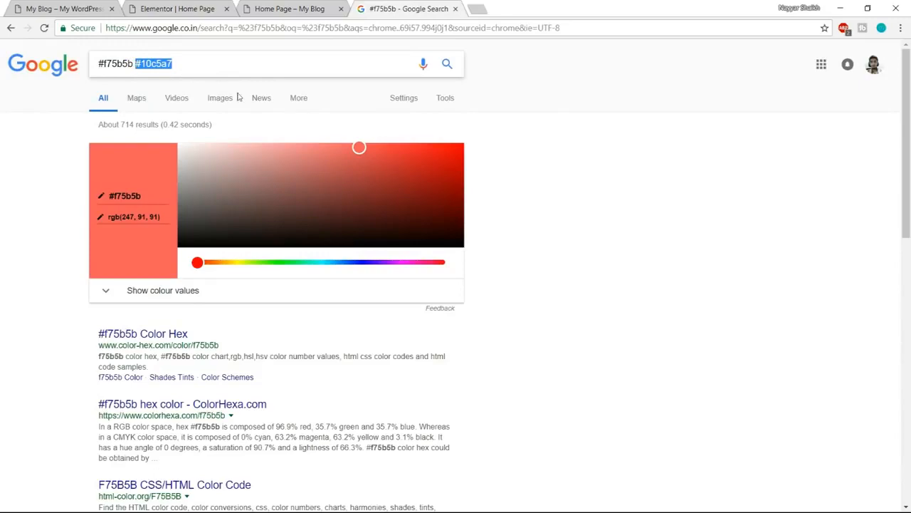
pyautogui.click(185, 7)
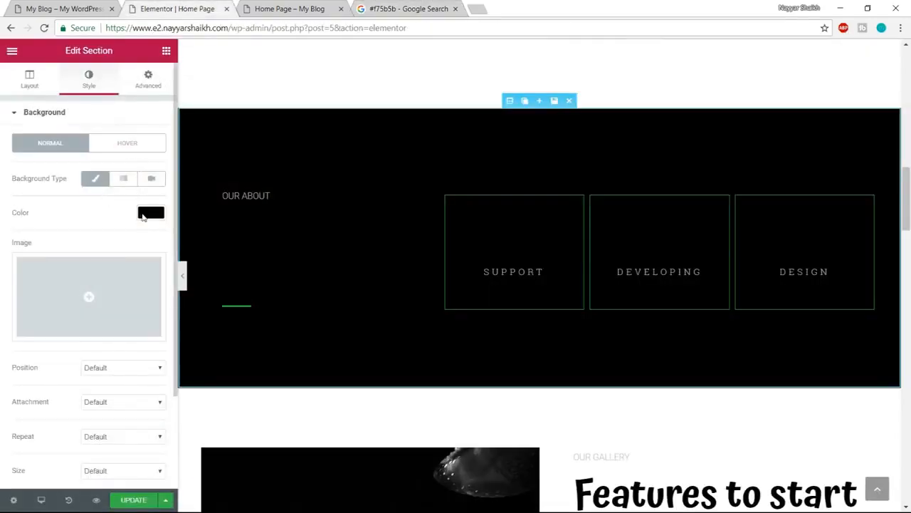
pyautogui.click(149, 212)
pyautogui.hotkey('ctrl', 'v')
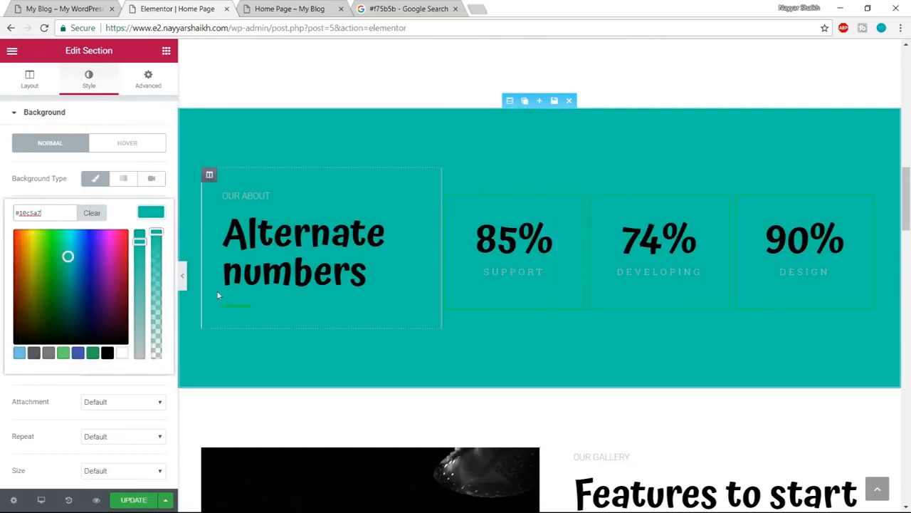
# - Replace the Alternate numbers heading text with the site owner's first and last name on two lines
pyautogui.click(28, 12)
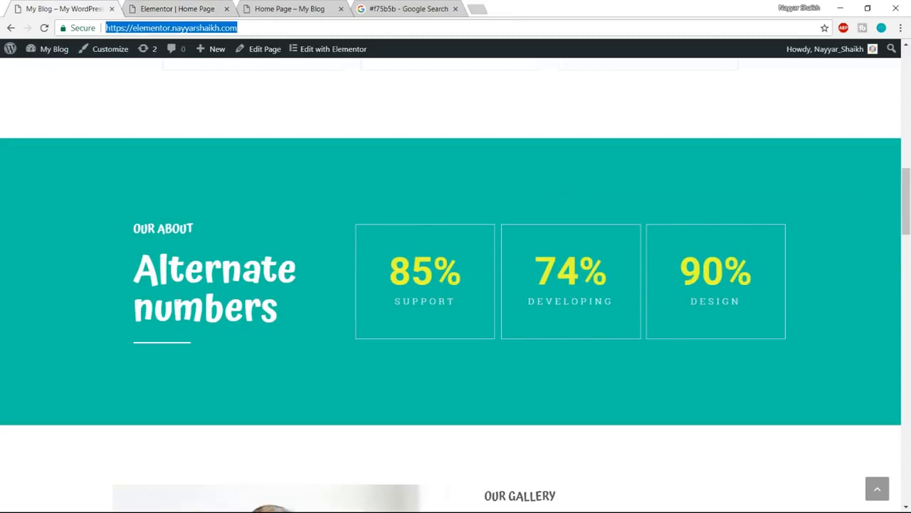
pyautogui.click(311, 7)
pyautogui.click(187, 7)
pyautogui.click(367, 285)
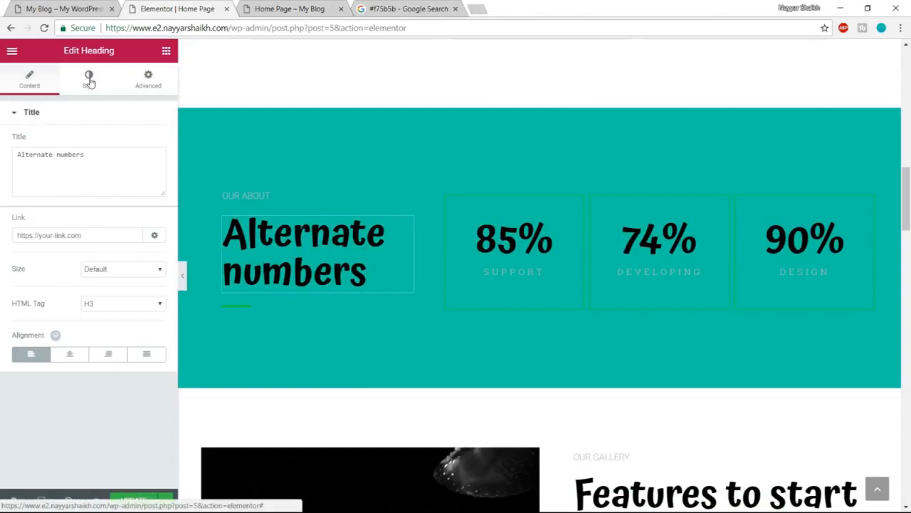
pyautogui.moveTo(91, 156); pyautogui.dragTo(8, 154)
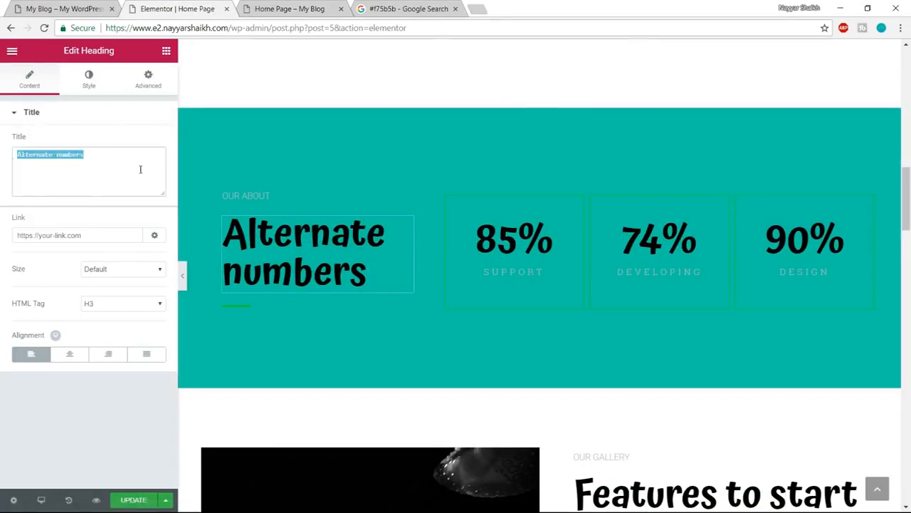
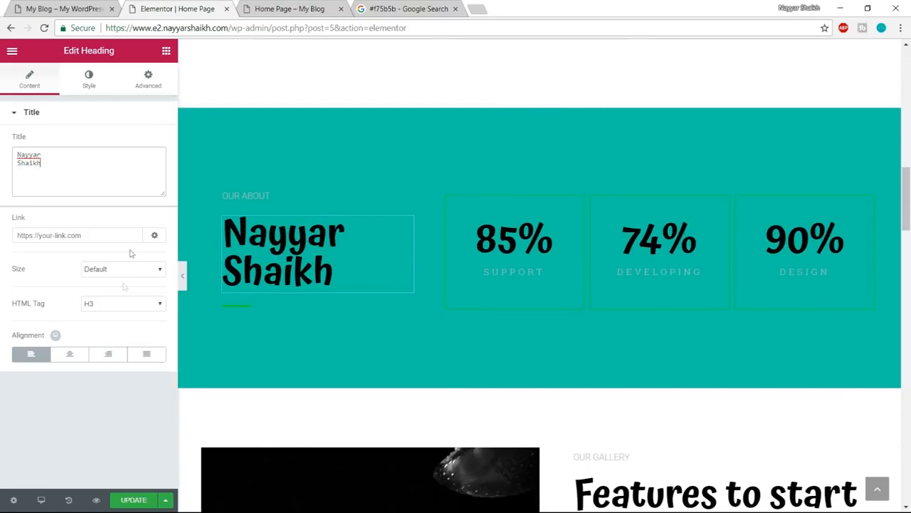
# - Set the text color of the two-line name heading in the teal section to white, #ffffff
pyautogui.click(88, 79)
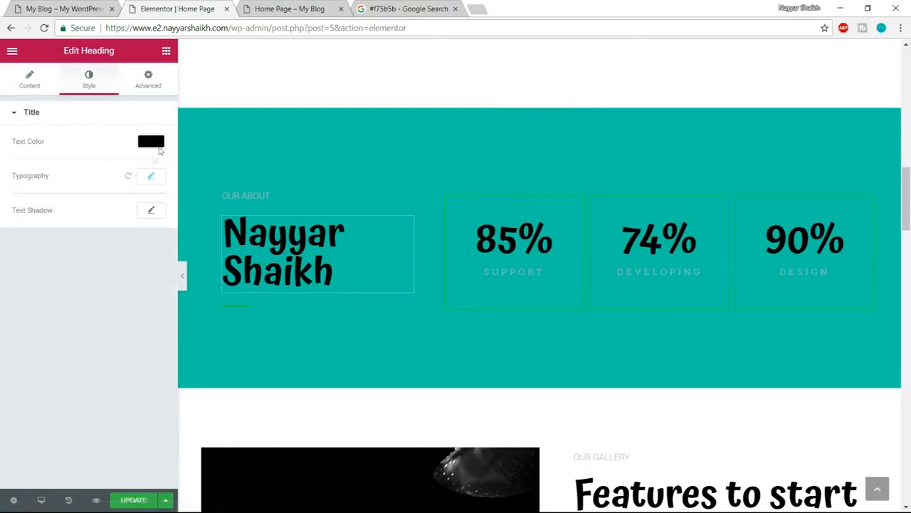
pyautogui.click(158, 144)
pyautogui.click(122, 282)
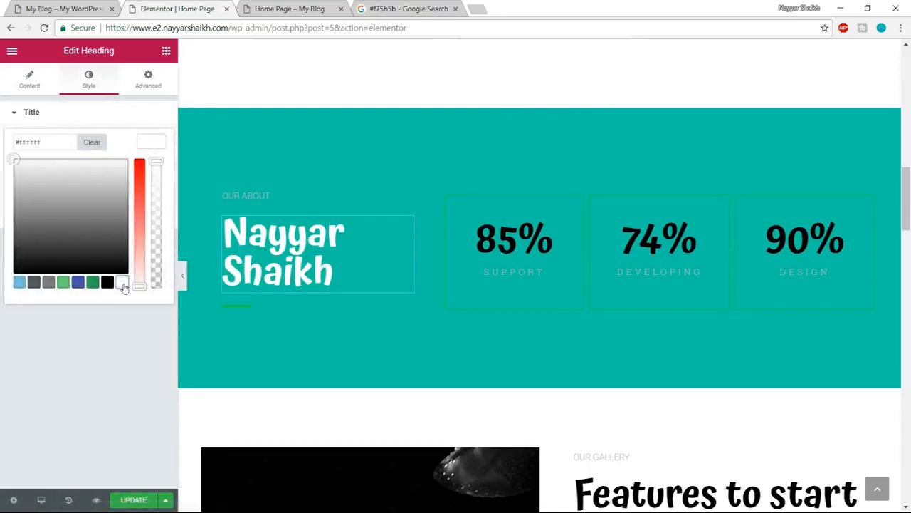
pyautogui.click(150, 143)
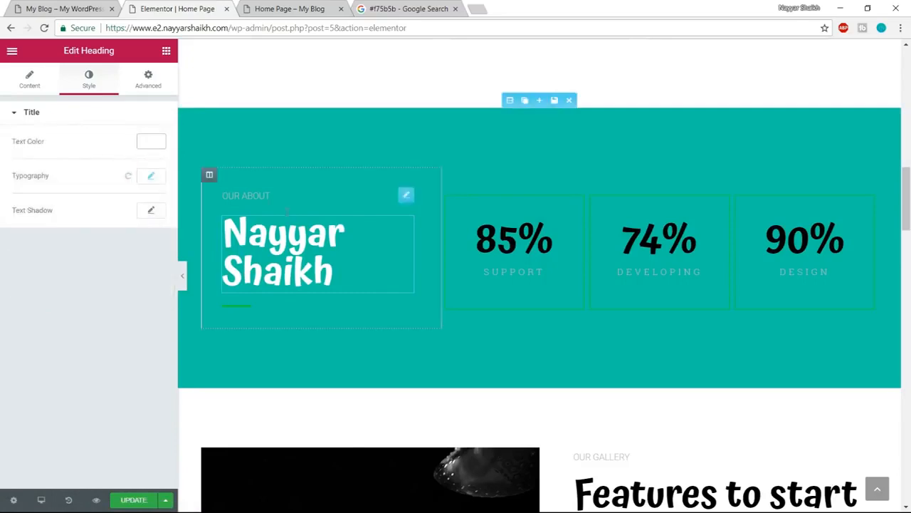
# - Set the Our about text above the name heading to white, matching the demo site
pyautogui.hotkey('ctrl', 'shift', 'Tab')
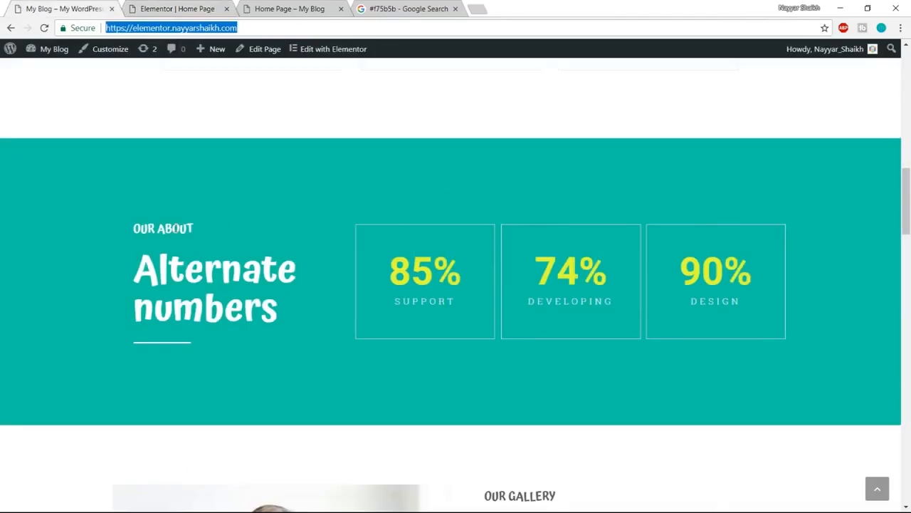
pyautogui.moveTo(132, 228); pyautogui.dragTo(205, 230)
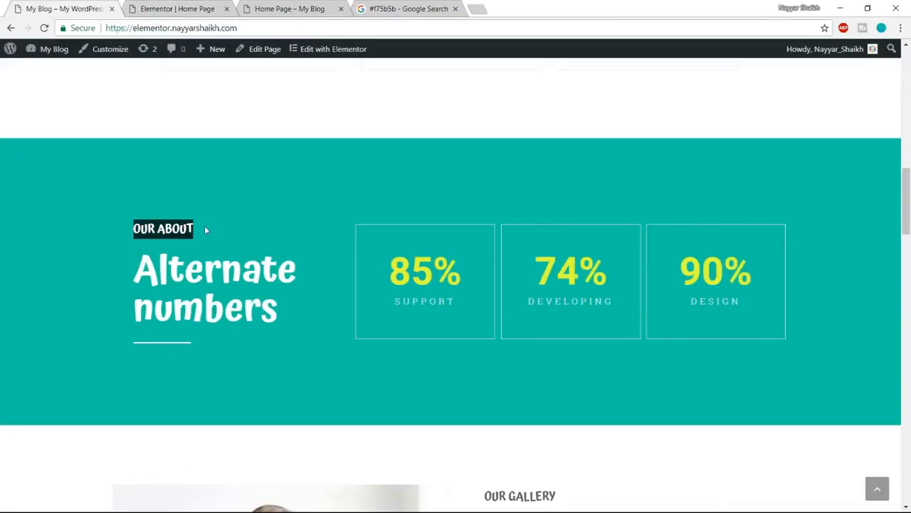
pyautogui.click(181, 9)
pyautogui.click(265, 198)
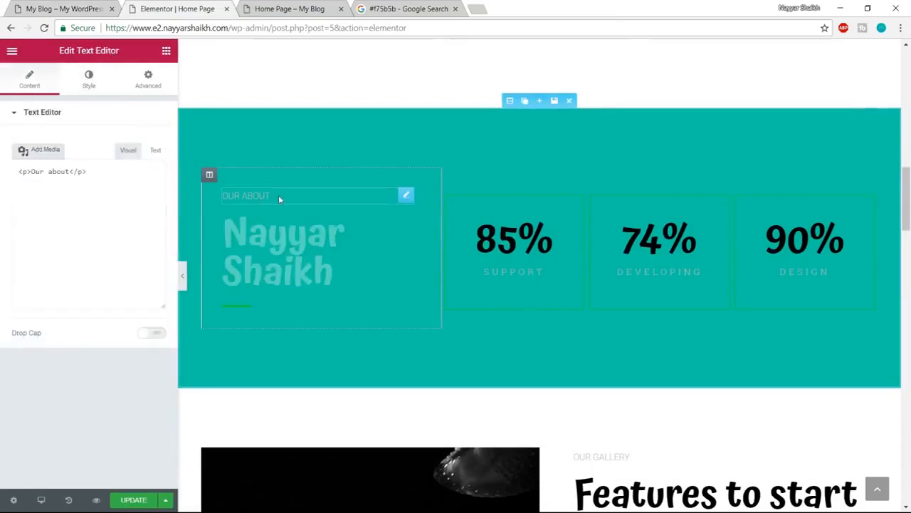
pyautogui.click(86, 77)
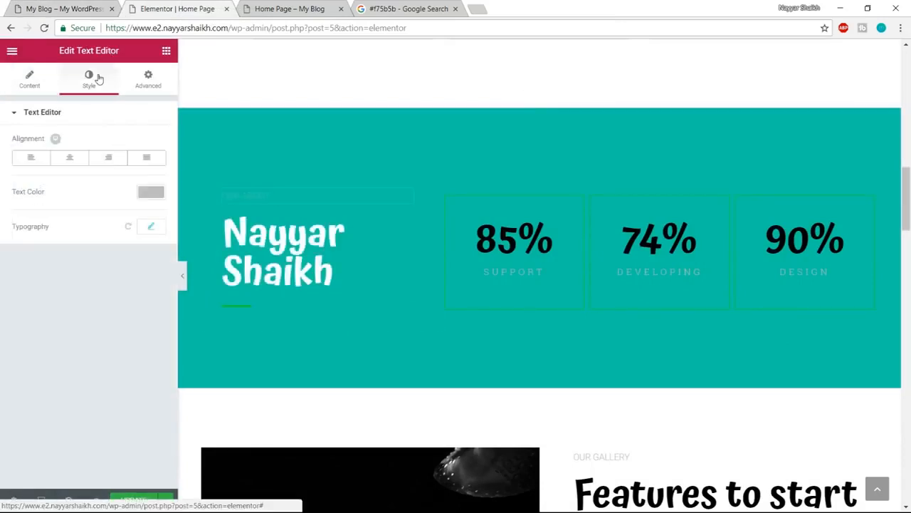
pyautogui.click(151, 192)
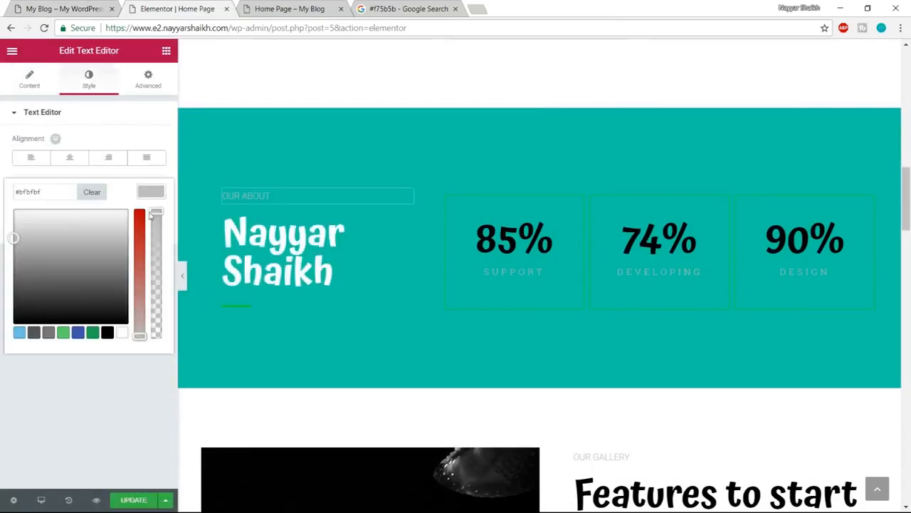
pyautogui.click(122, 333)
pyautogui.click(147, 198)
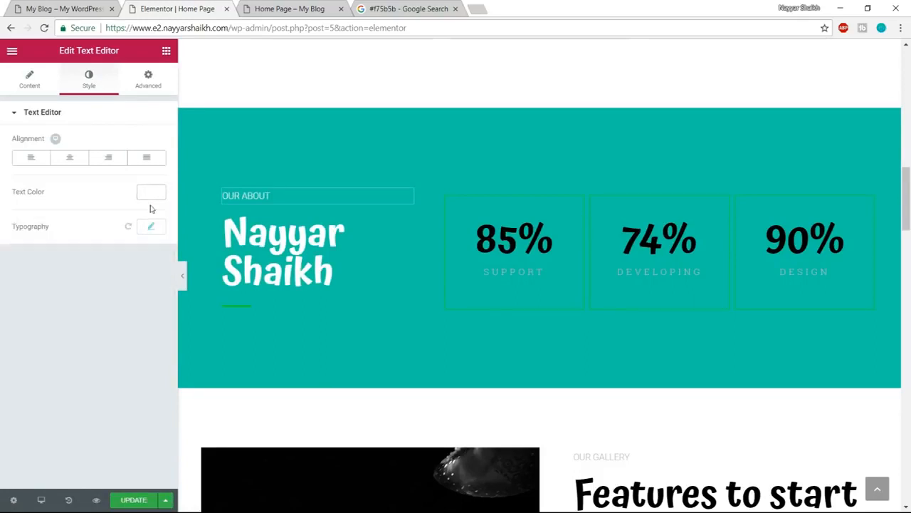
# - Set the Our about text's typography to the Atma family, size 20 px and weight 600
pyautogui.click(151, 227)
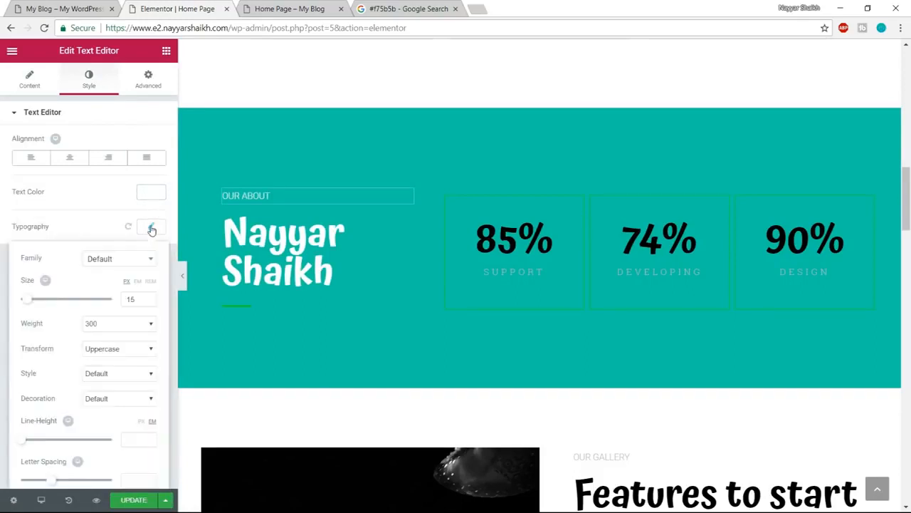
pyautogui.click(133, 264)
pyautogui.write('atm')
pyautogui.press('Return')
pyautogui.moveTo(28, 304); pyautogui.dragTo(34, 305)
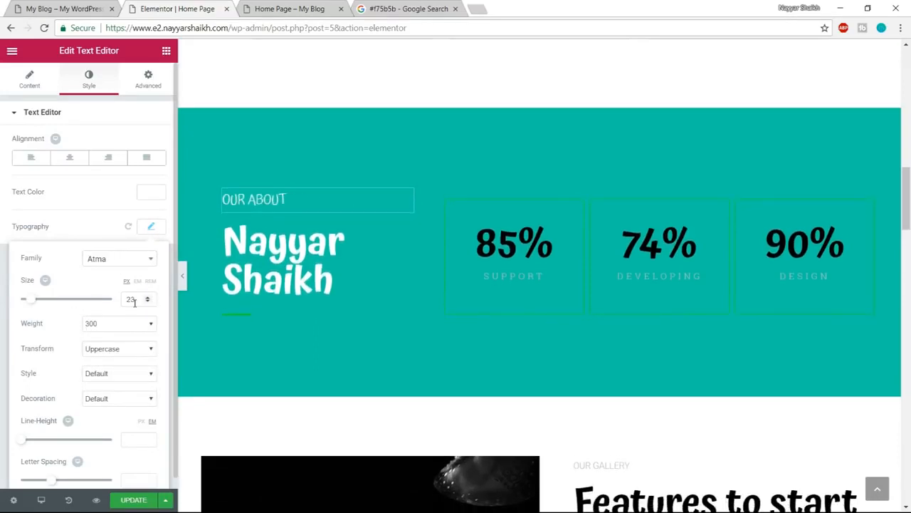
pyautogui.write('20')
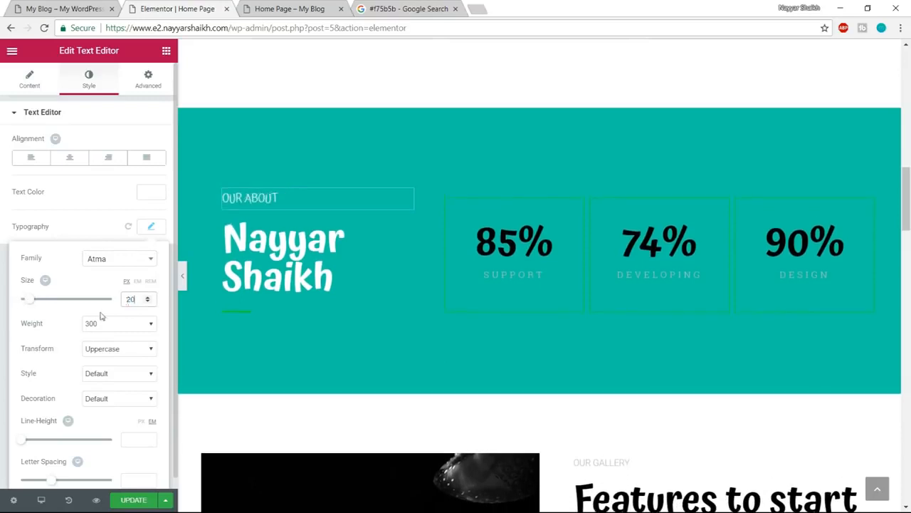
pyautogui.click(121, 322)
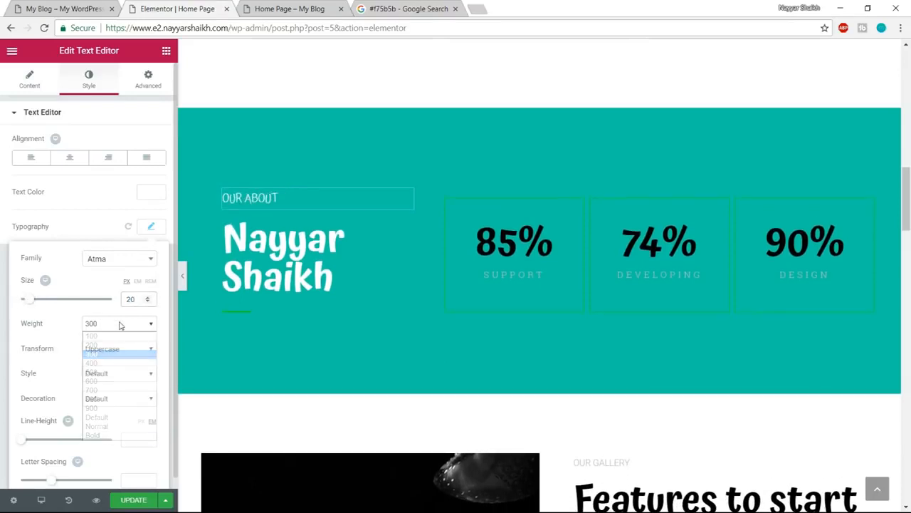
pyautogui.click(114, 378)
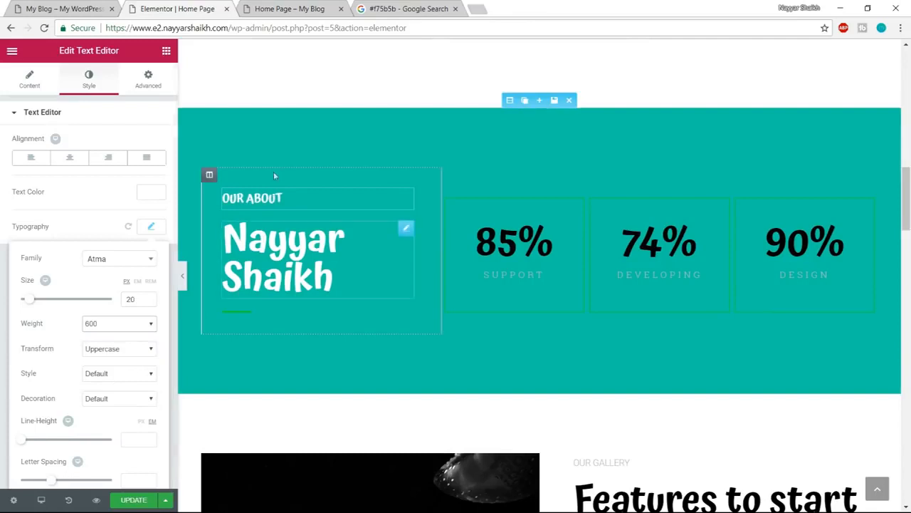
# - Color the divider below the name heading white, #ffffff, as on the demo site
pyautogui.click(57, 9)
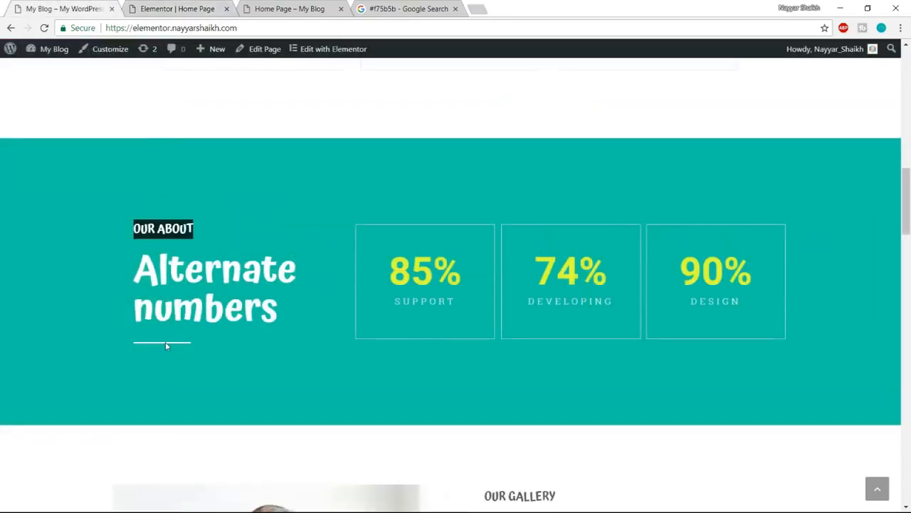
pyautogui.click(178, 9)
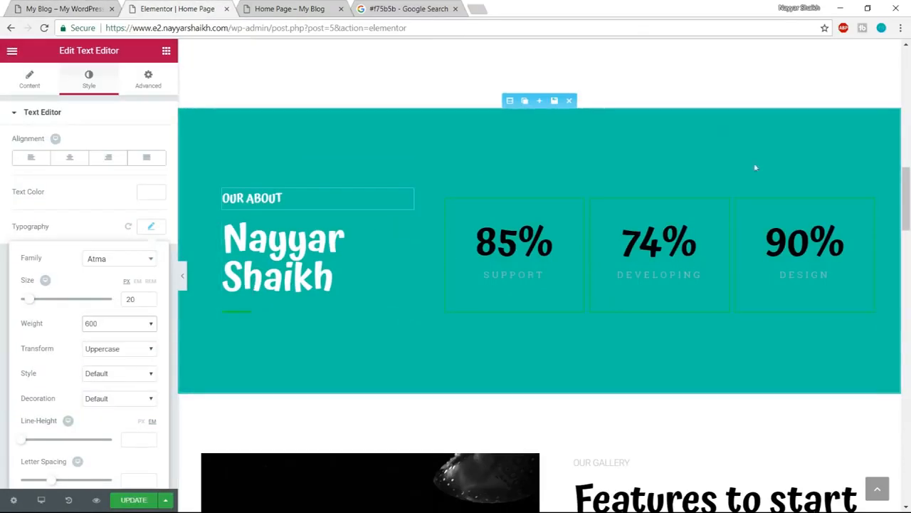
pyautogui.click(245, 317)
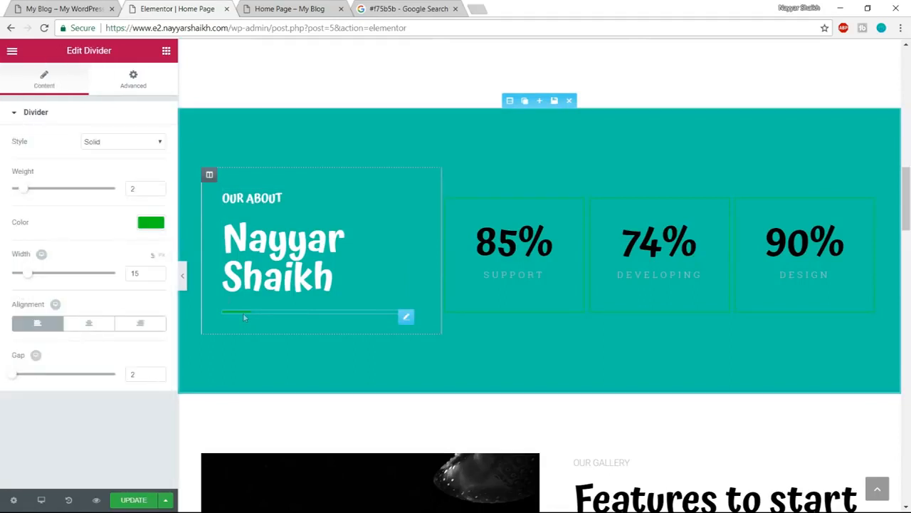
pyautogui.click(151, 223)
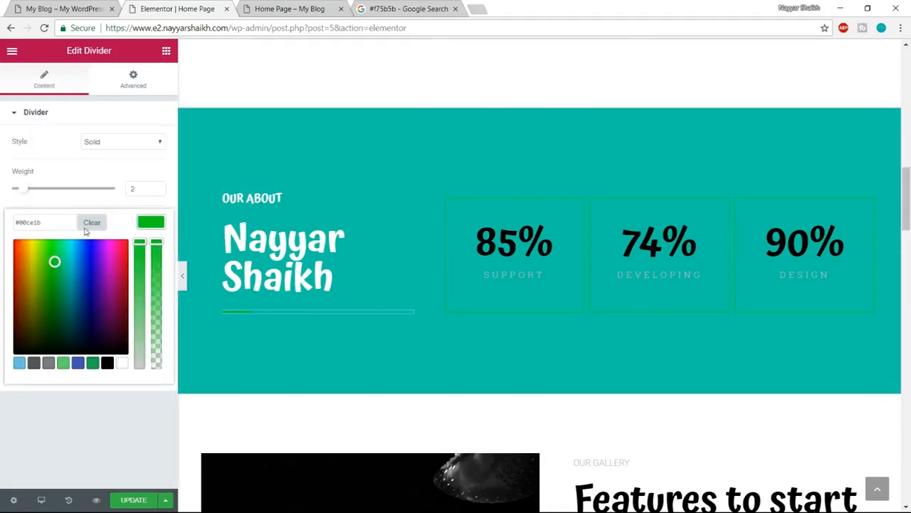
pyautogui.click(122, 364)
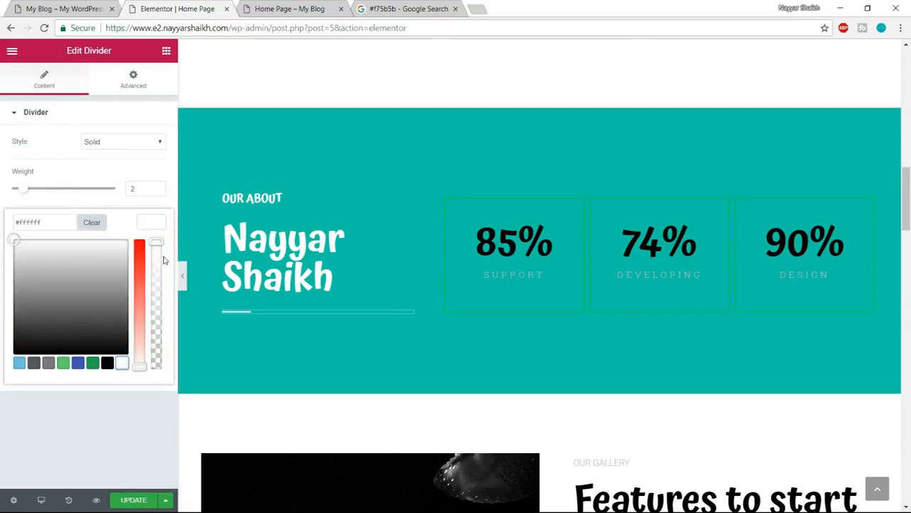
pyautogui.click(154, 222)
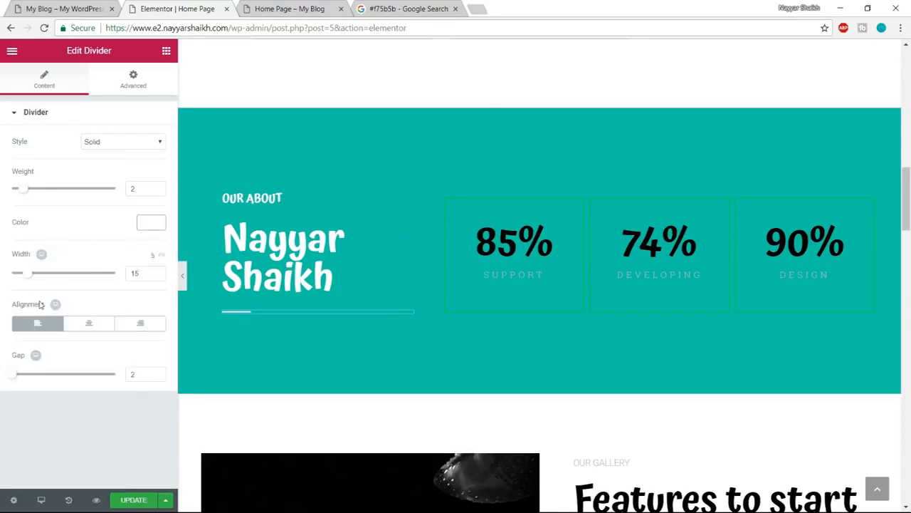
# - Set the divider's width to 30 and its weight to 3
pyautogui.moveTo(141, 274); pyautogui.dragTo(116, 277)
pyautogui.write('30')
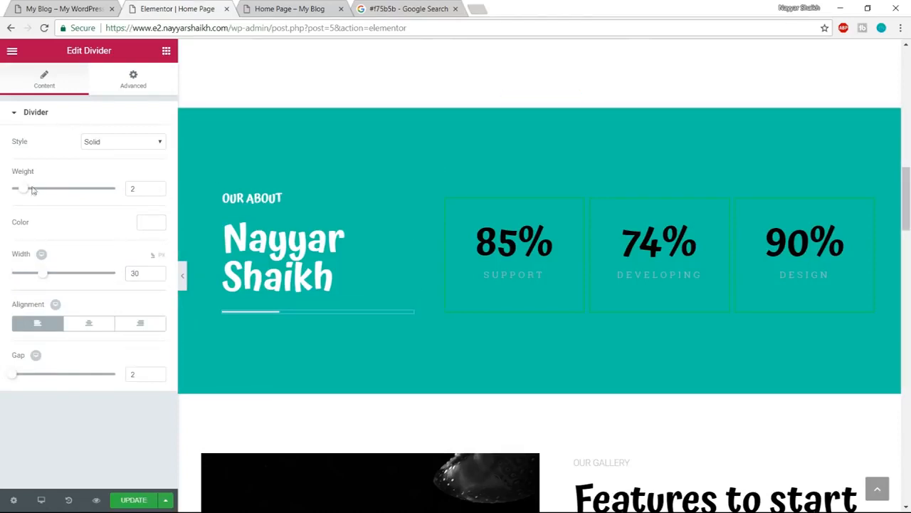
pyautogui.moveTo(30, 189); pyautogui.dragTo(33, 190)
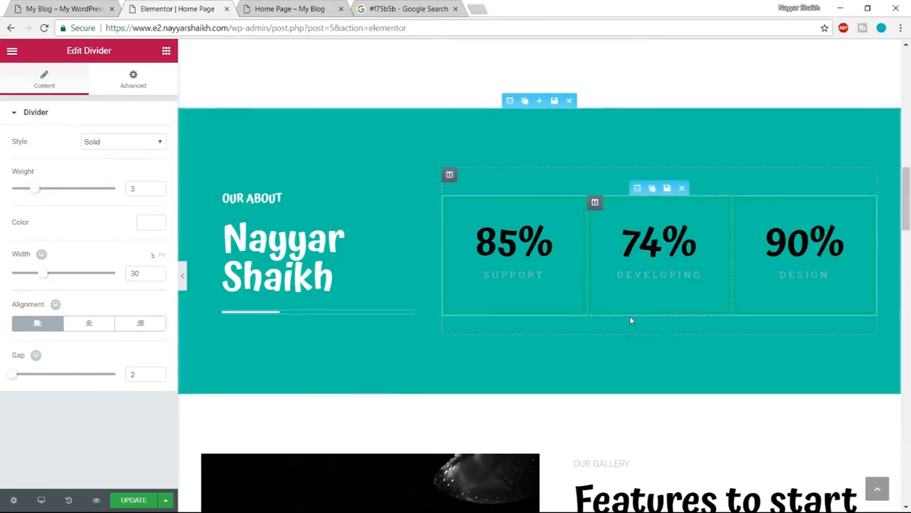
# - Examine the numbers and the Support label in the counter boxes on the demo site
pyautogui.scroll(1, 629, 319)
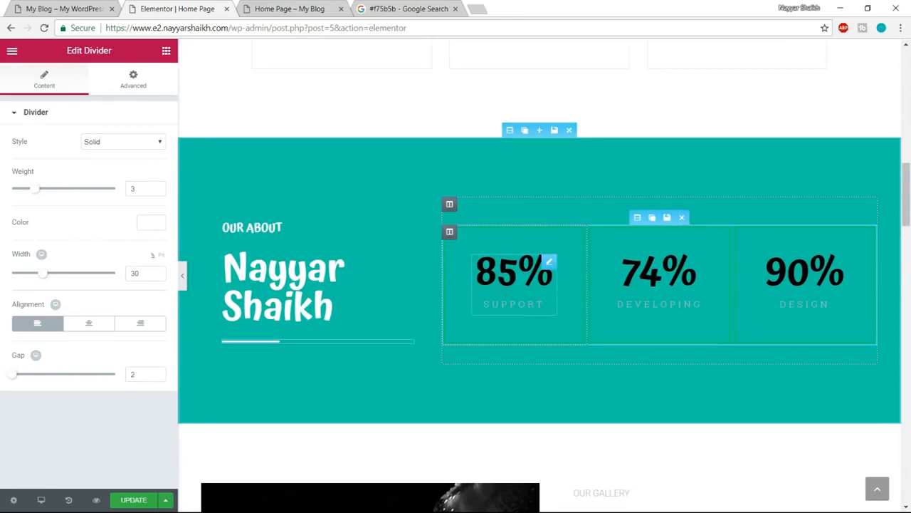
pyautogui.click(62, 8)
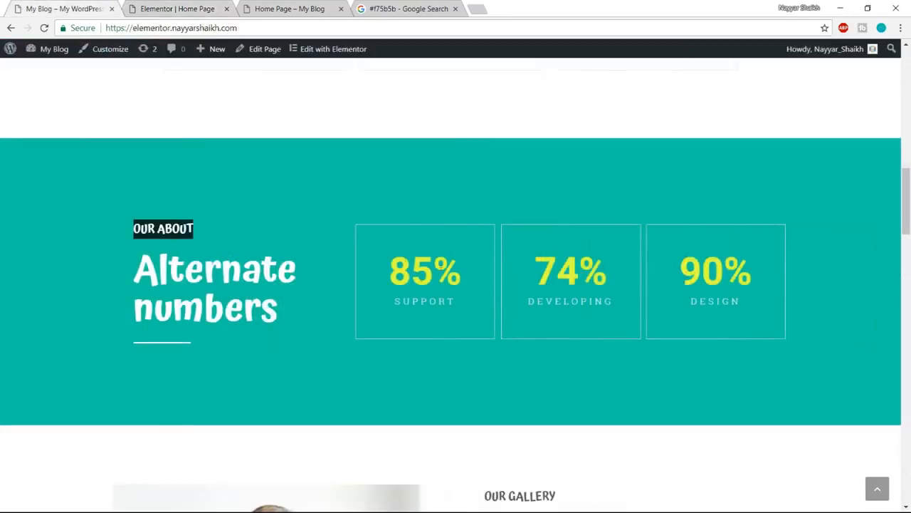
pyautogui.moveTo(393, 308); pyautogui.dragTo(457, 304)
pyautogui.click(457, 304)
pyautogui.moveTo(393, 307); pyautogui.dragTo(432, 303)
pyautogui.click(441, 301)
pyautogui.click(177, 8)
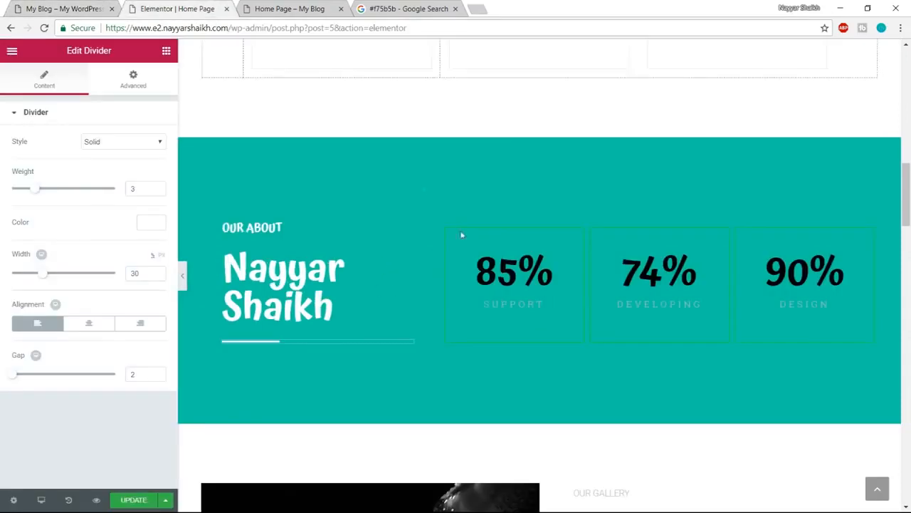
# - Set the Support counter's ending number to 73 and its title to Design
pyautogui.click(503, 264)
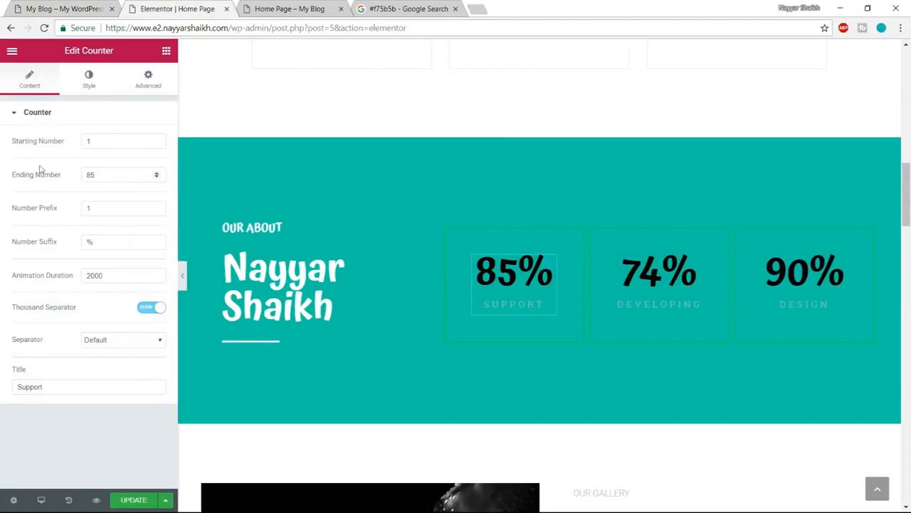
pyautogui.moveTo(102, 144); pyautogui.dragTo(78, 146)
pyautogui.click(108, 174)
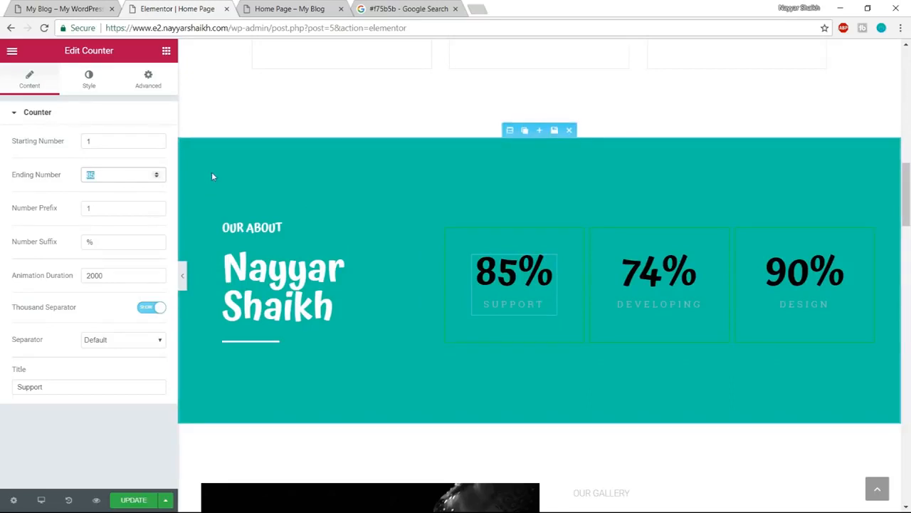
pyautogui.write('73')
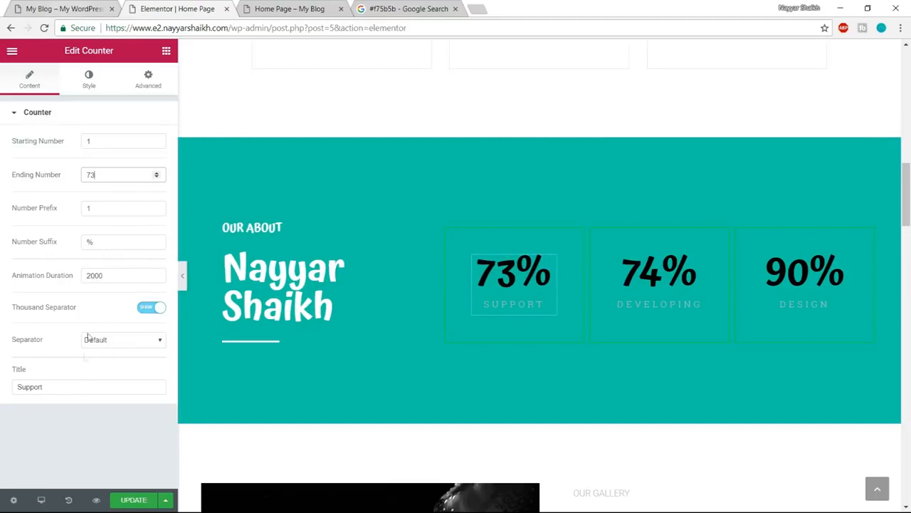
pyautogui.moveTo(81, 386); pyautogui.dragTo(2, 396)
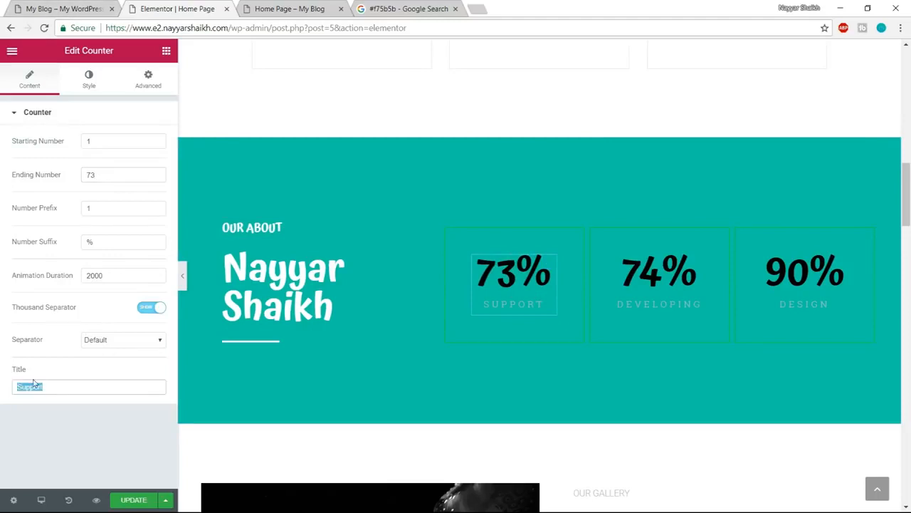
pyautogui.write('Design')
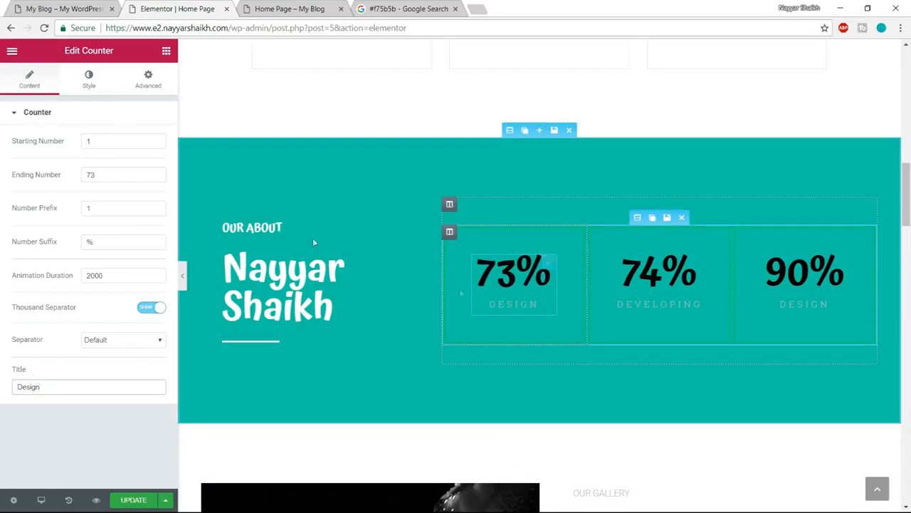
# - Color both the number and the title of the 73% Design counter white, #ffffff
pyautogui.click(92, 85)
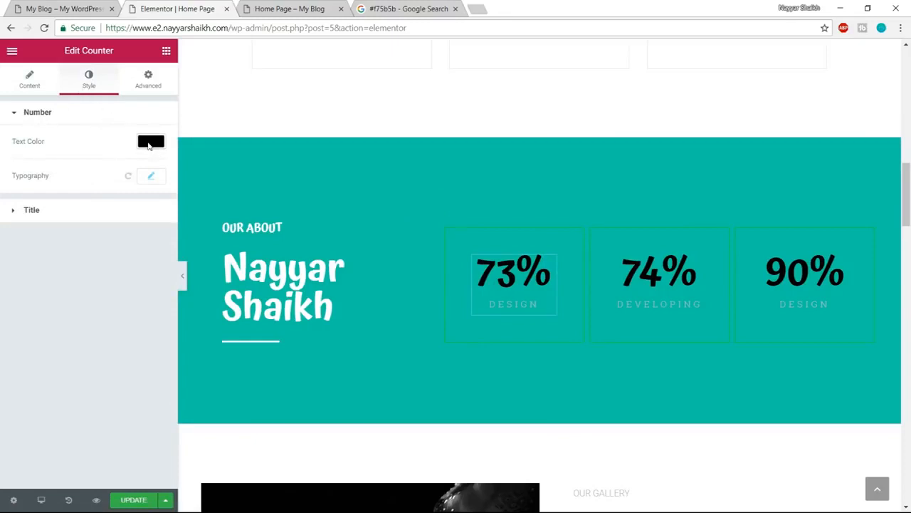
pyautogui.click(150, 143)
pyautogui.click(122, 282)
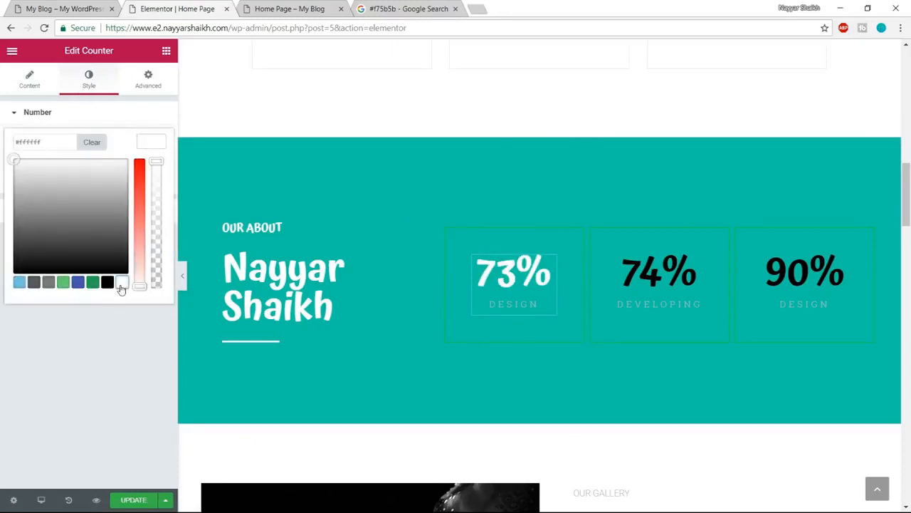
pyautogui.click(154, 143)
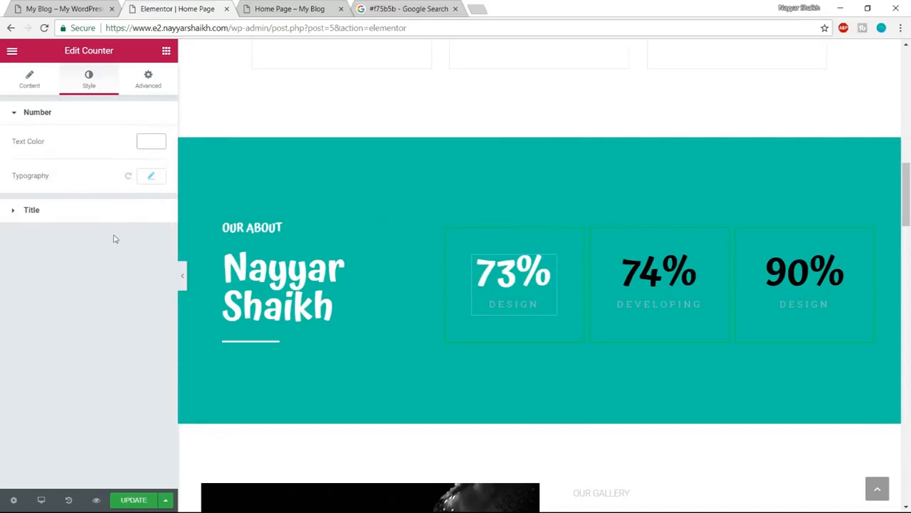
pyautogui.click(93, 211)
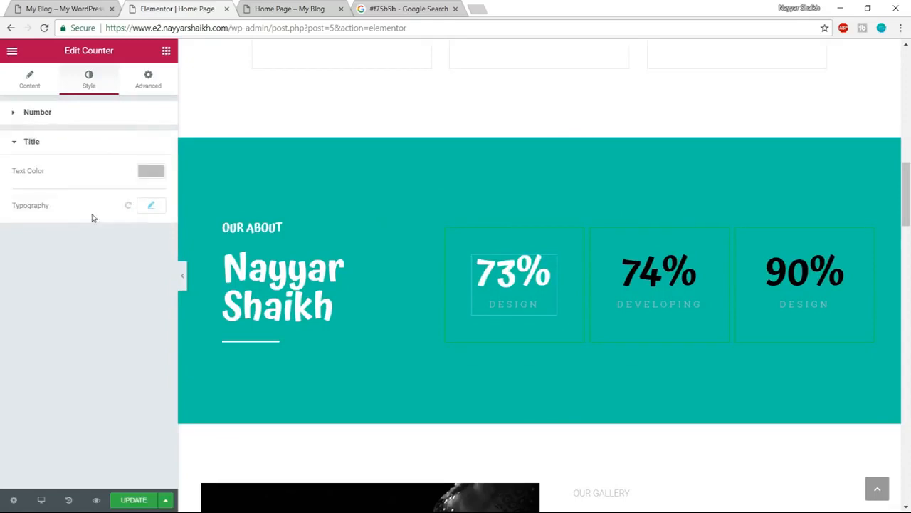
pyautogui.click(149, 173)
pyautogui.click(121, 311)
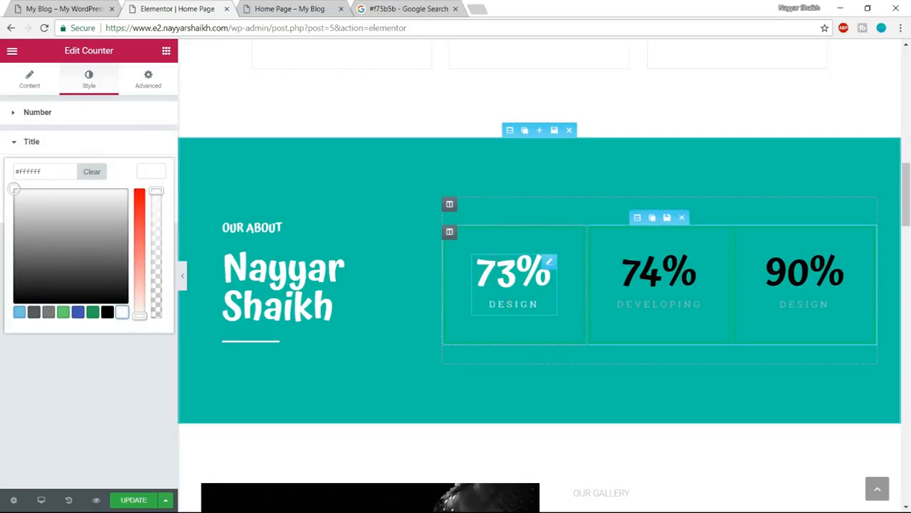
pyautogui.click(156, 170)
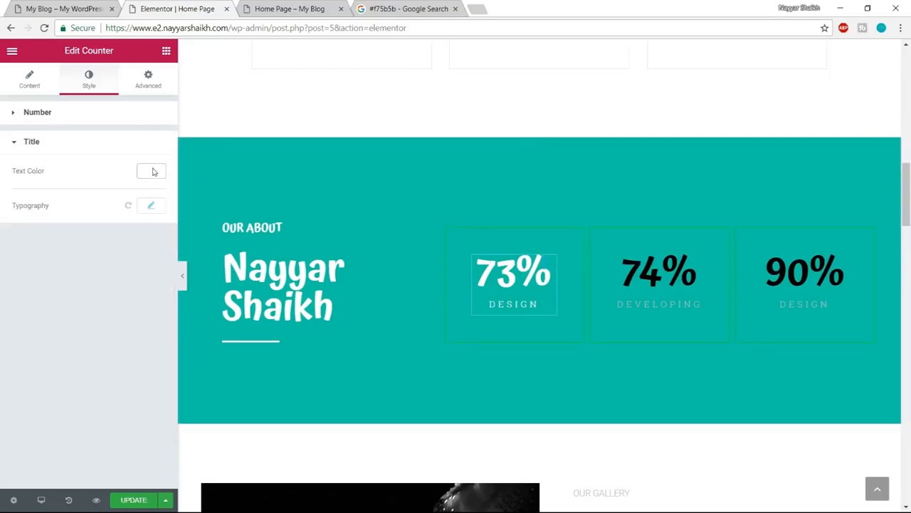
# - Set the ending number of the Developing counter to 85
pyautogui.click(649, 274)
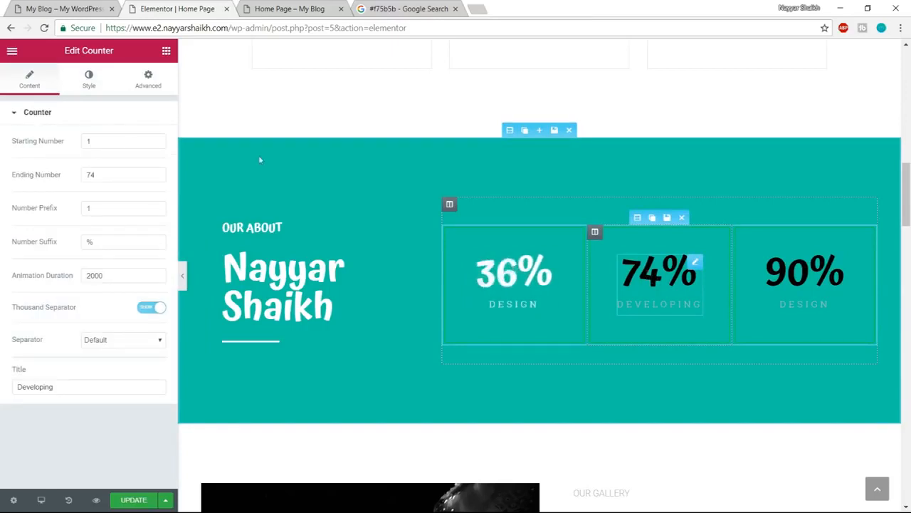
pyautogui.moveTo(115, 171); pyautogui.dragTo(76, 174)
pyautogui.write('85')
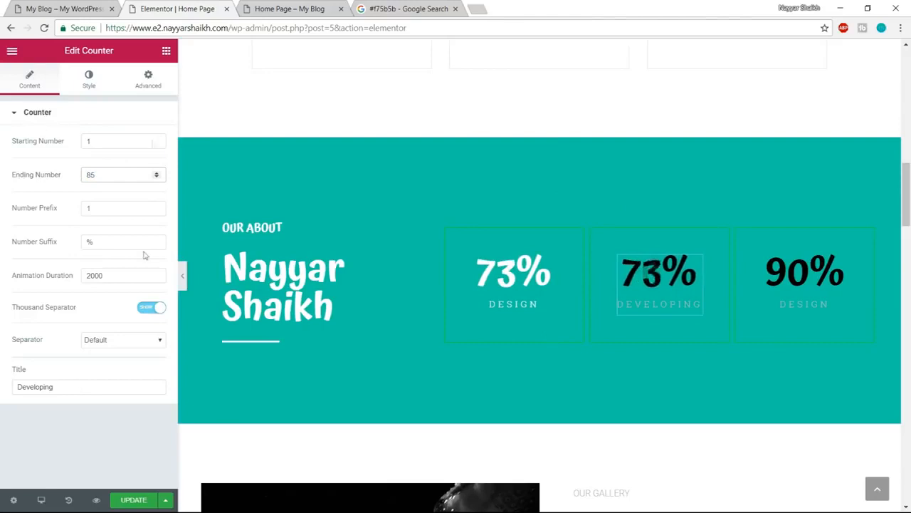
# - Color the number and the title of the Developing counter white
pyautogui.click(88, 80)
pyautogui.click(148, 140)
pyautogui.click(122, 283)
pyautogui.click(153, 146)
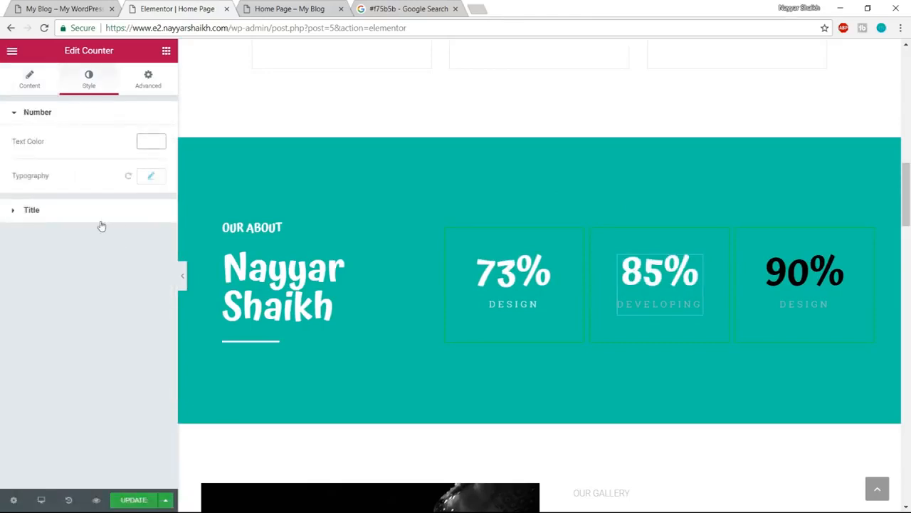
pyautogui.click(102, 218)
pyautogui.click(149, 179)
pyautogui.click(121, 311)
# - Color the number and the title of the 90% Design counter white, #ffffff
pyautogui.click(811, 289)
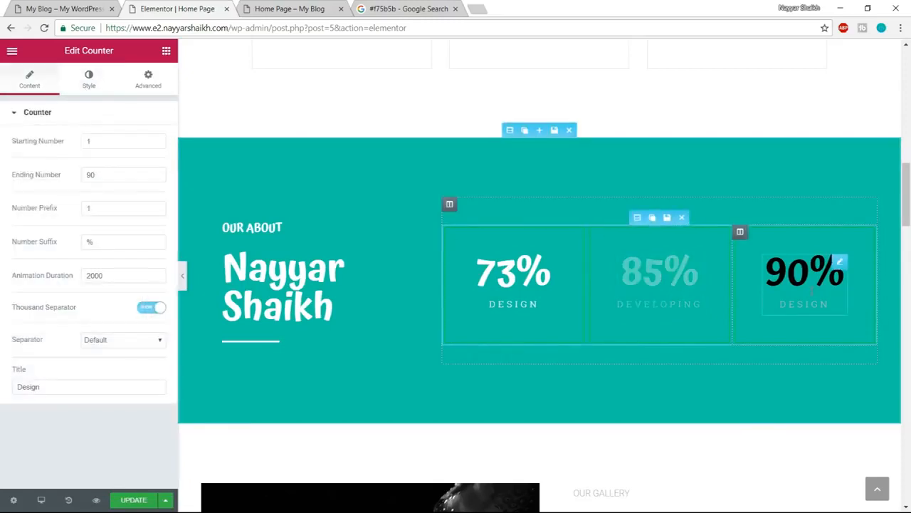
pyautogui.click(90, 84)
pyautogui.click(150, 142)
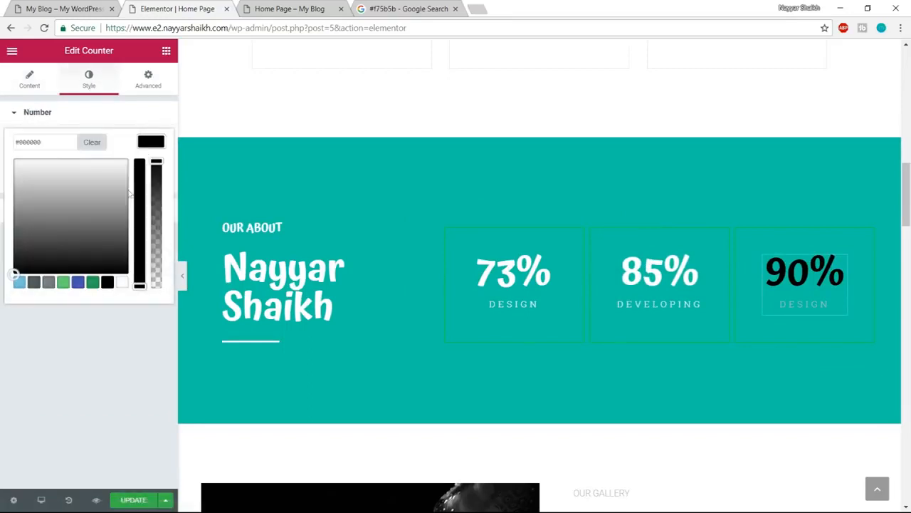
pyautogui.click(122, 283)
pyautogui.click(130, 319)
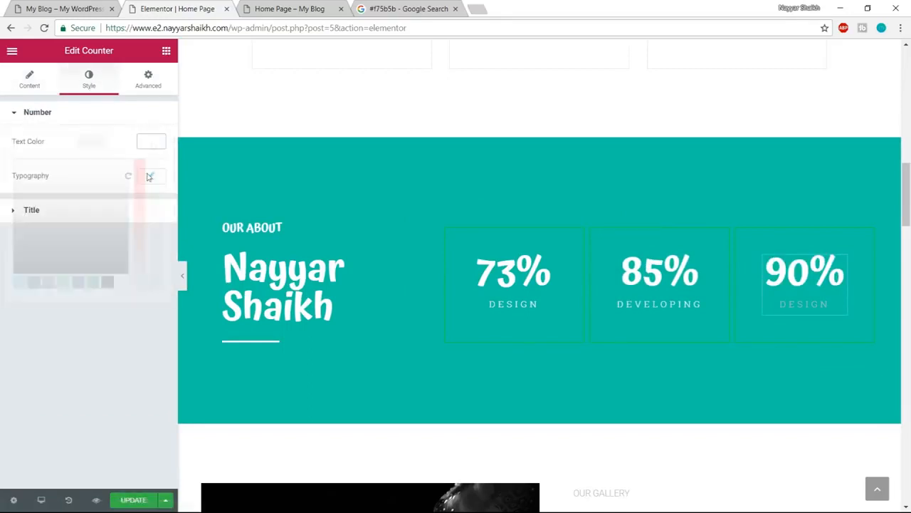
pyautogui.click(107, 210)
pyautogui.click(158, 206)
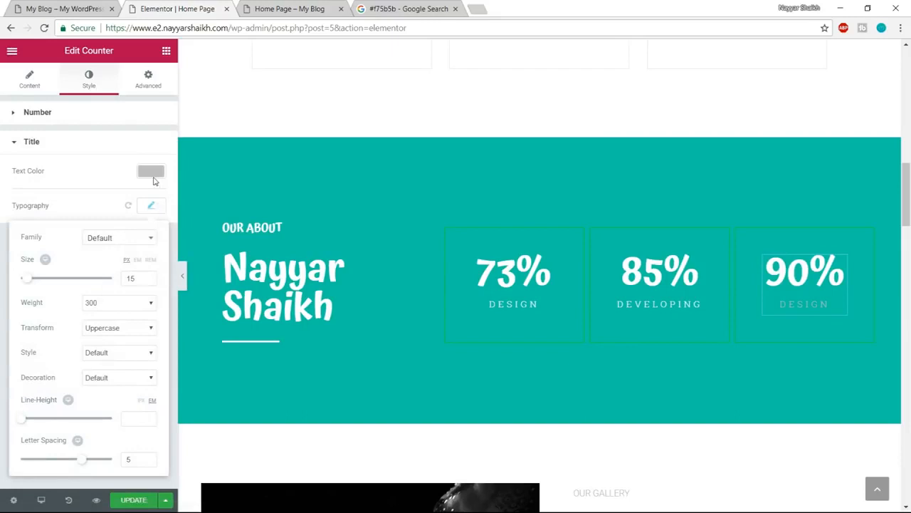
pyautogui.click(150, 171)
pyautogui.click(123, 311)
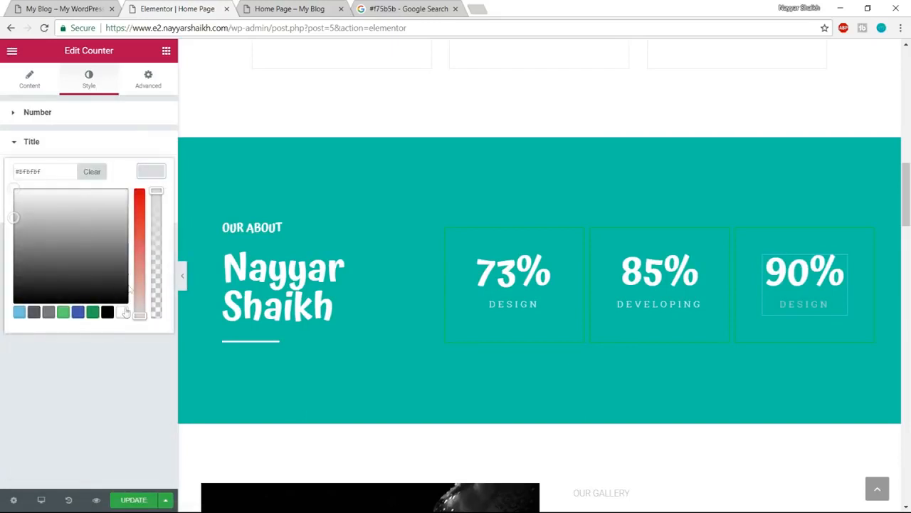
pyautogui.click(151, 171)
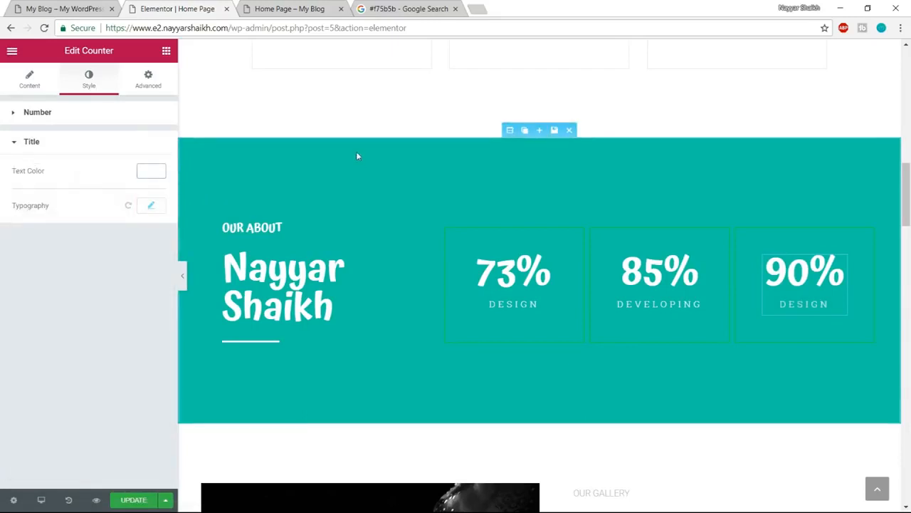
# - Check the counter boxes on the demo site and color the border of the first counter's column white, #ffffff
pyautogui.click(20, 6)
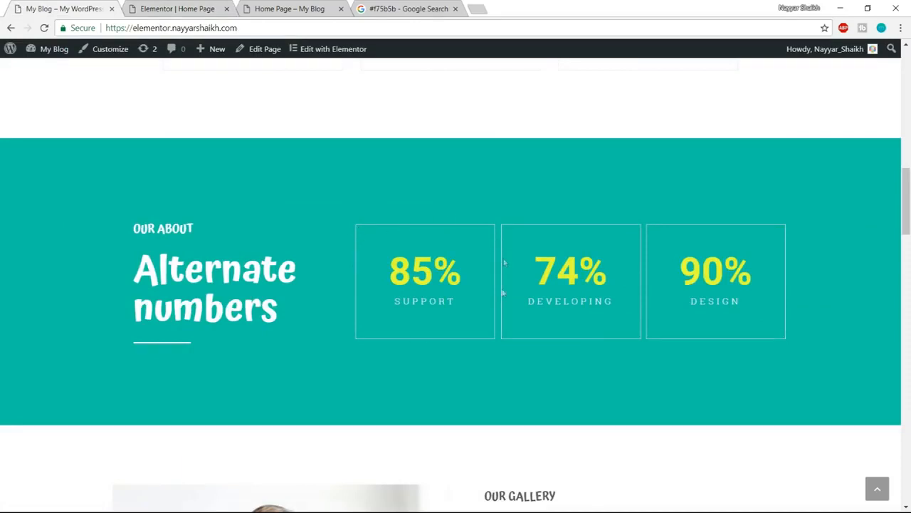
pyautogui.click(186, 7)
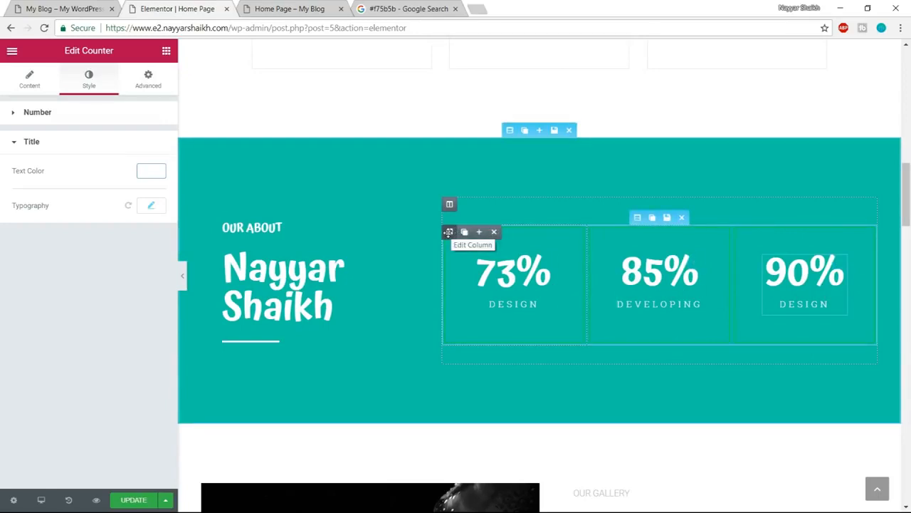
pyautogui.click(449, 232)
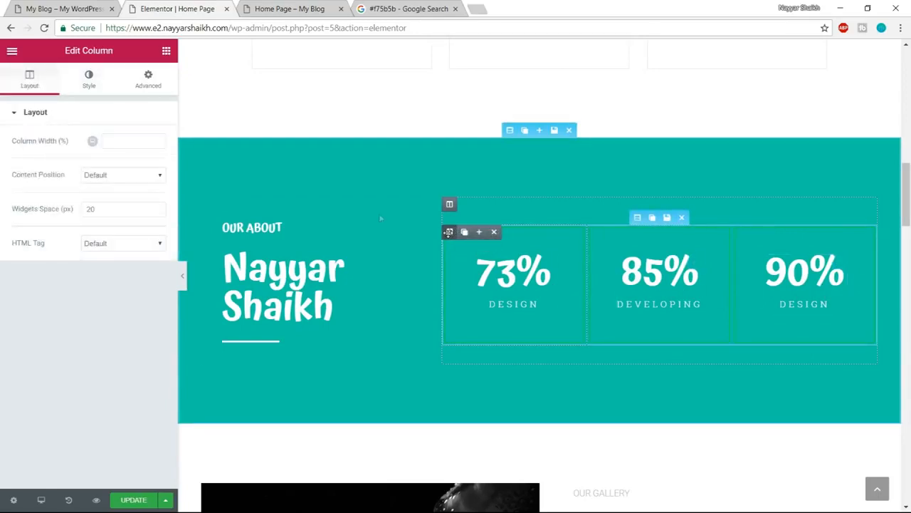
pyautogui.click(91, 74)
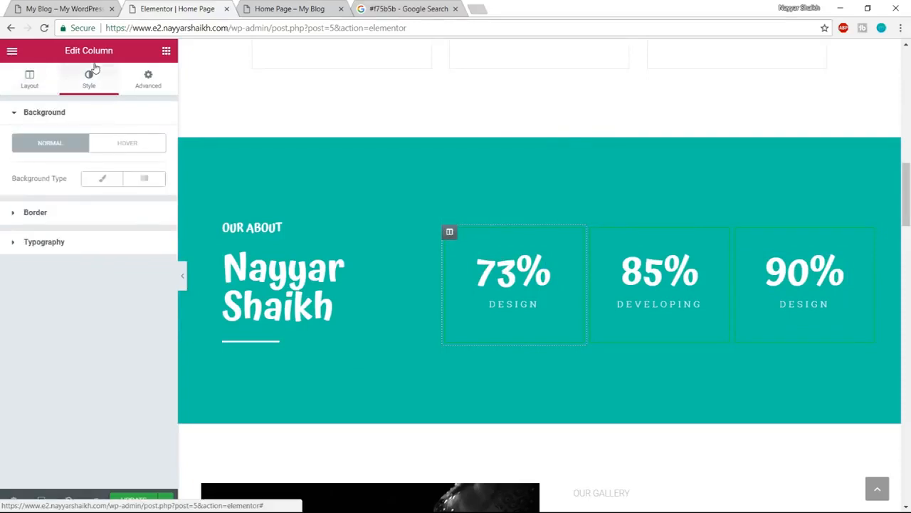
pyautogui.click(77, 220)
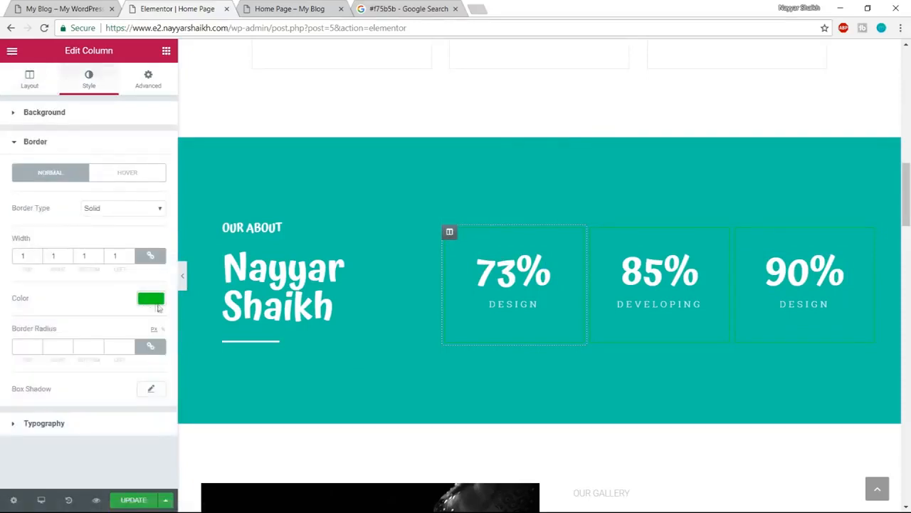
pyautogui.click(151, 299)
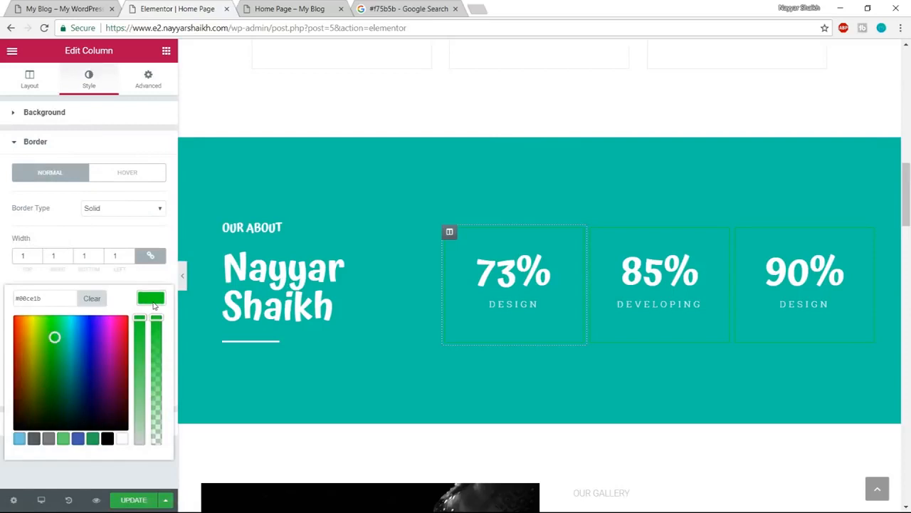
pyautogui.click(121, 438)
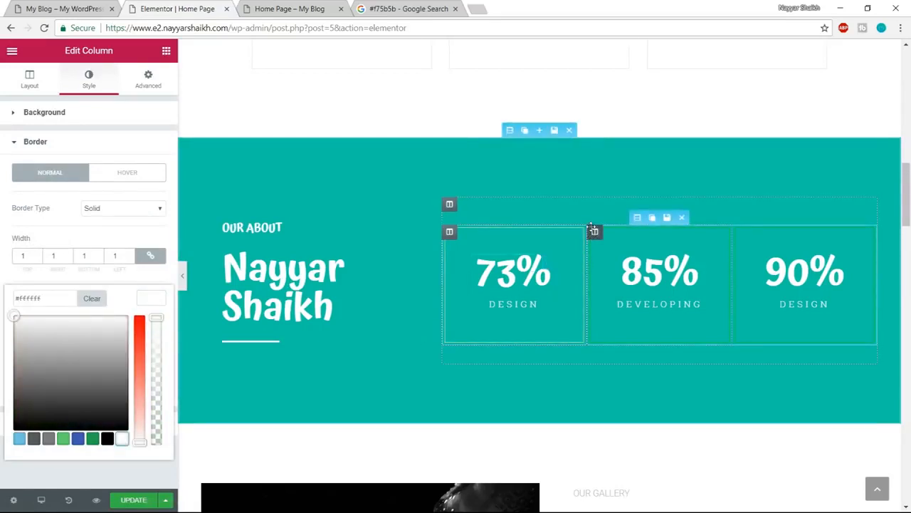
# - Color the border of the Developing counter's column white, #ffffff
pyautogui.click(594, 232)
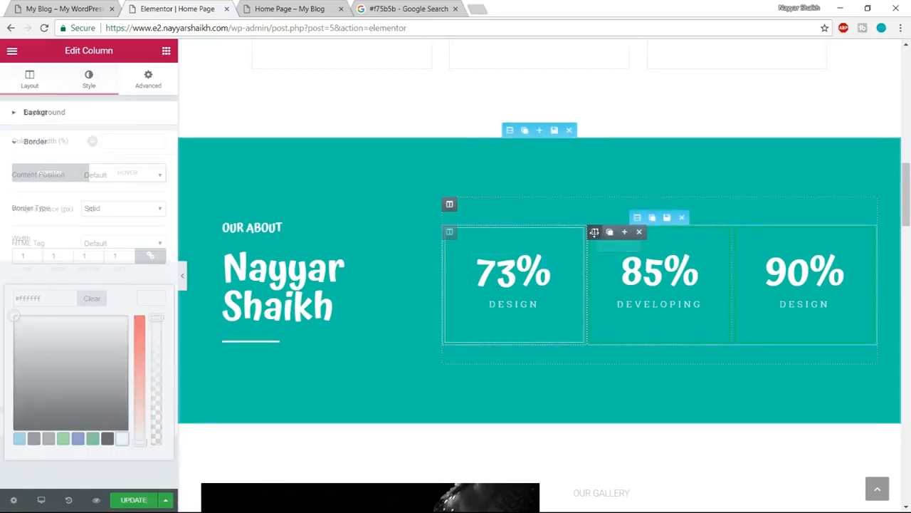
pyautogui.click(100, 82)
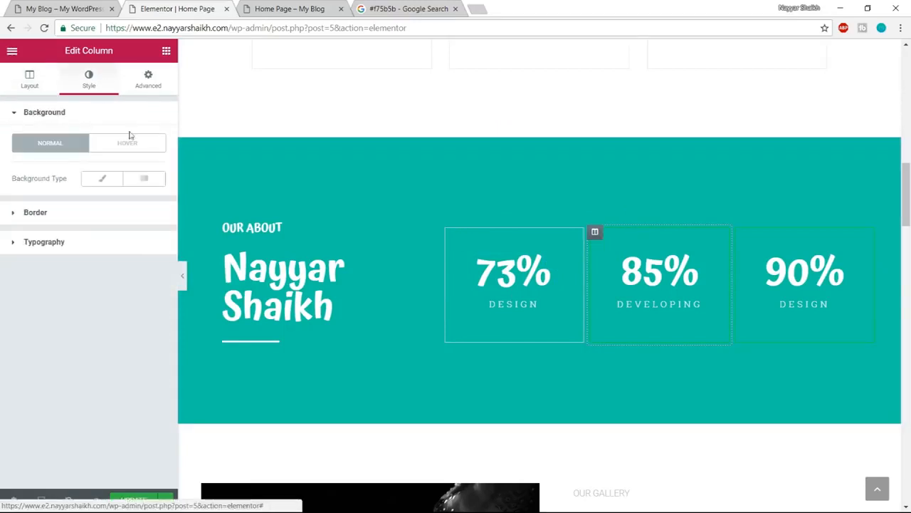
pyautogui.click(94, 217)
pyautogui.click(144, 300)
pyautogui.click(122, 438)
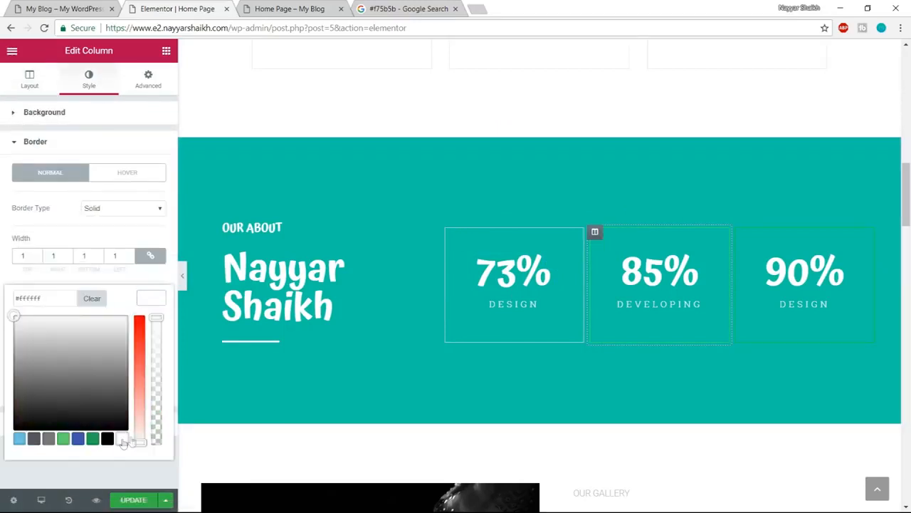
# - Color the border of the 90% Design counter's column white, #ffffff, and update the page
pyautogui.click(741, 231)
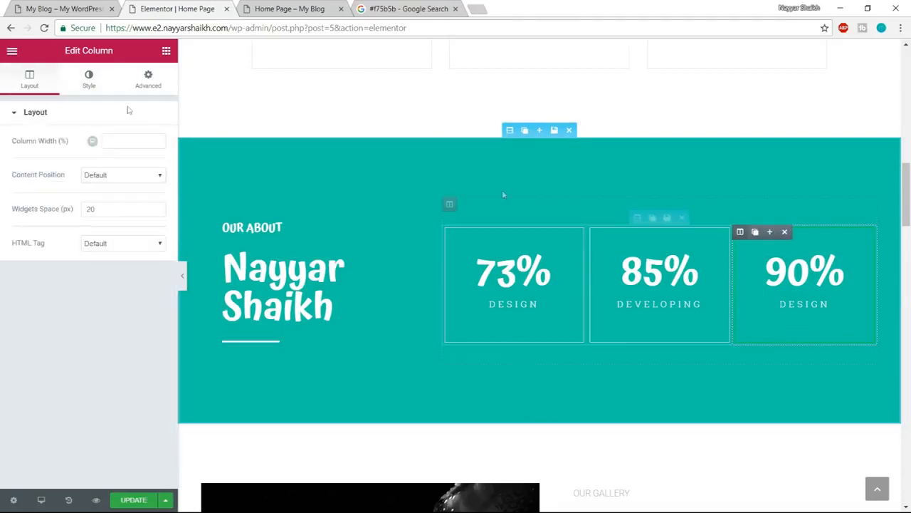
pyautogui.click(84, 94)
pyautogui.click(107, 210)
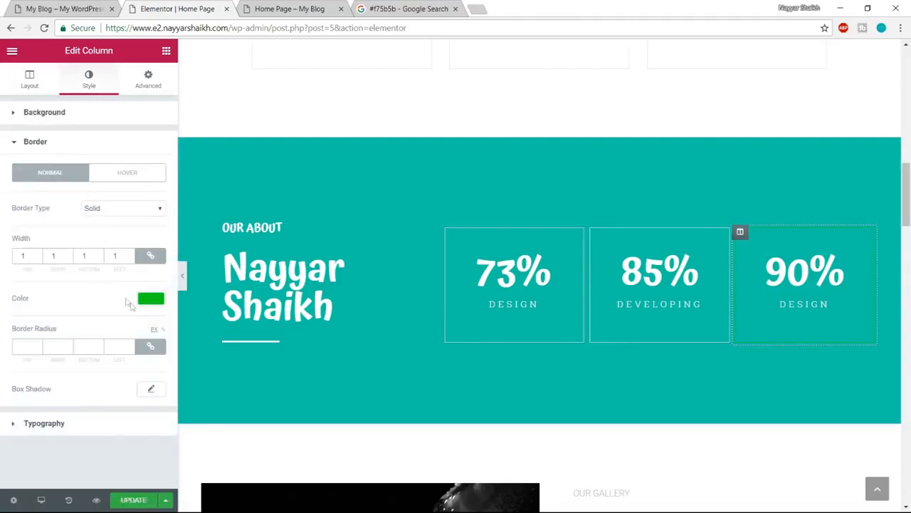
pyautogui.click(151, 300)
pyautogui.click(121, 438)
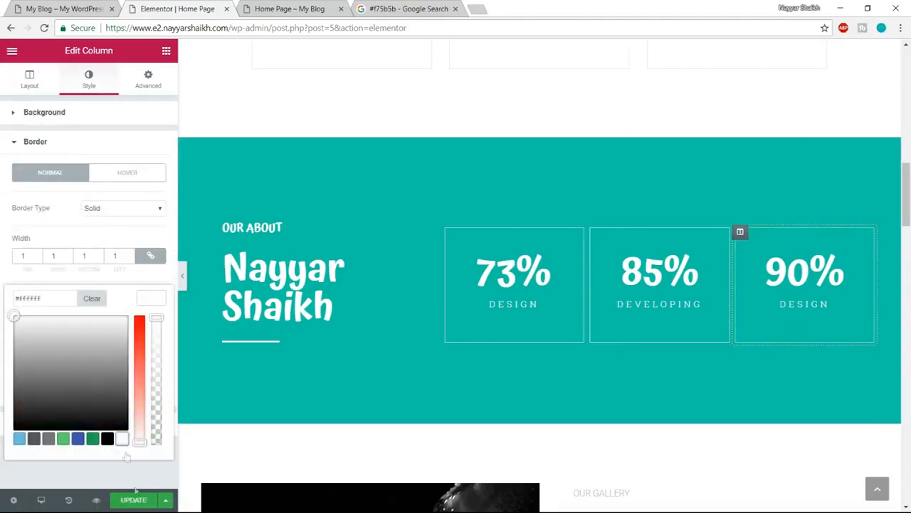
pyautogui.click(134, 505)
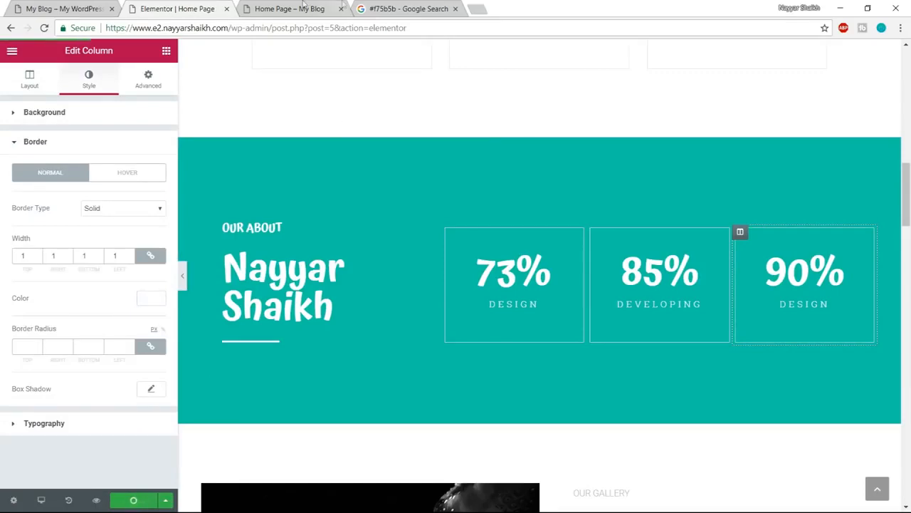
# - Compare the counter section and the Features to start section in the page preview with those on the demo site
pyautogui.click(342, 5)
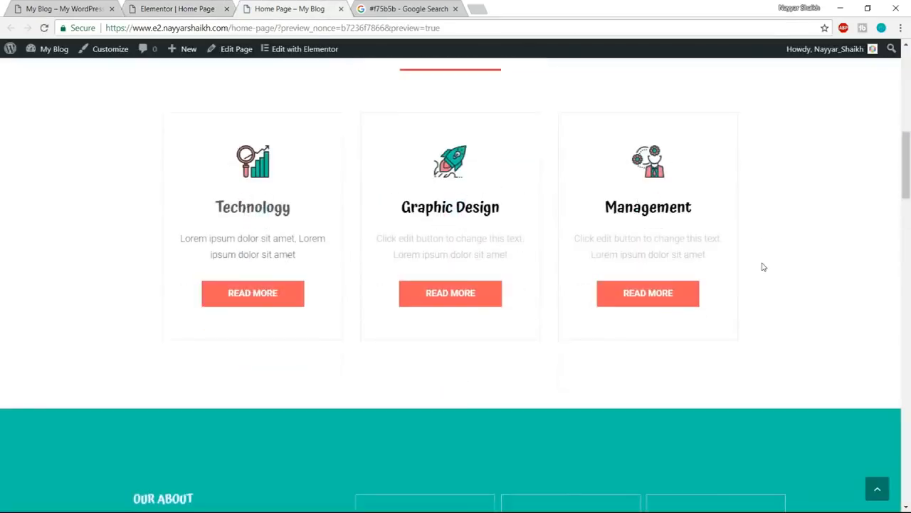
pyautogui.scroll(-5, 764, 267)
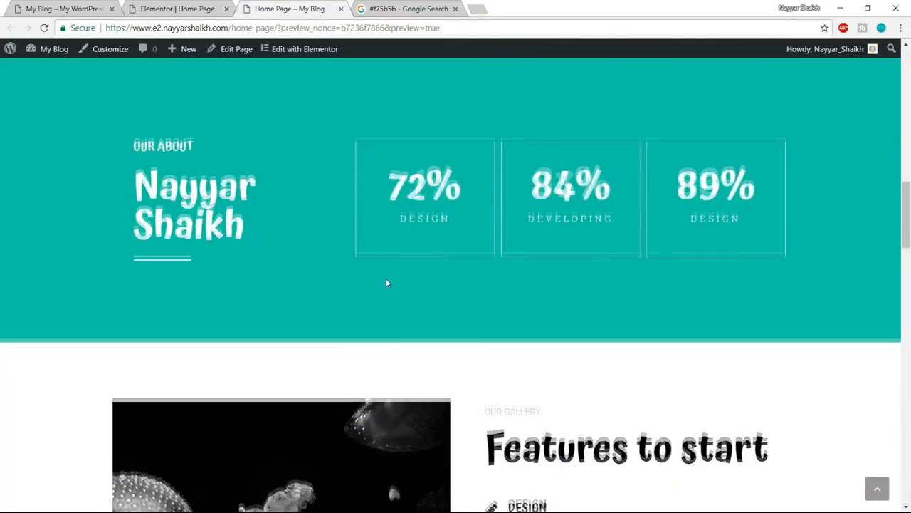
pyautogui.scroll(1, 386, 283)
pyautogui.scroll(-5, 582, 274)
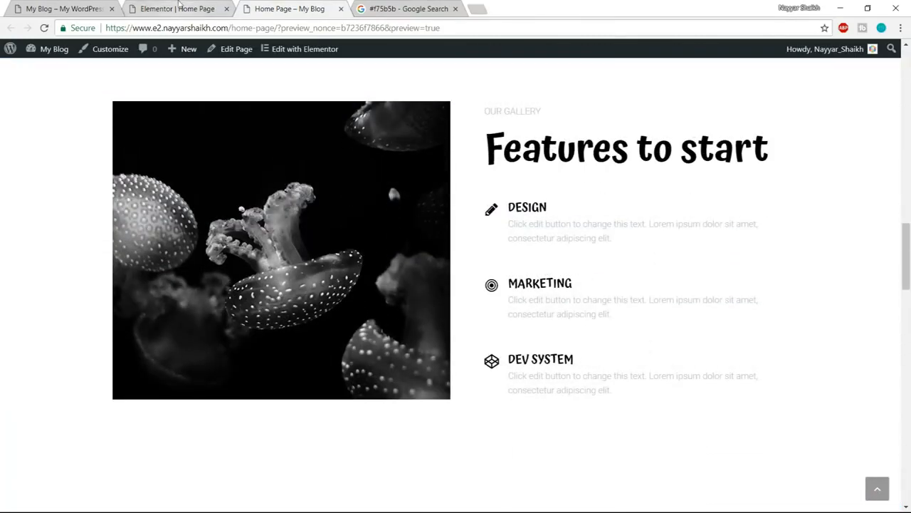
pyautogui.click(61, 8)
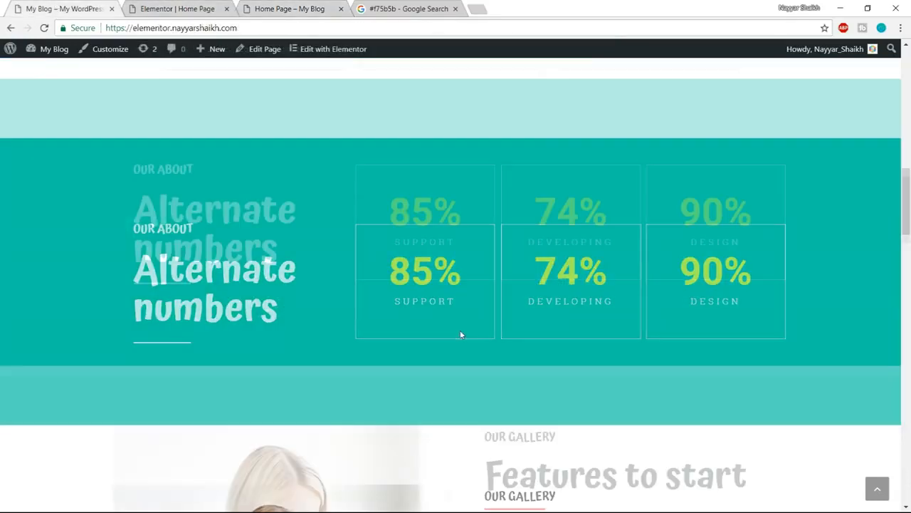
pyautogui.scroll(-4, 460, 334)
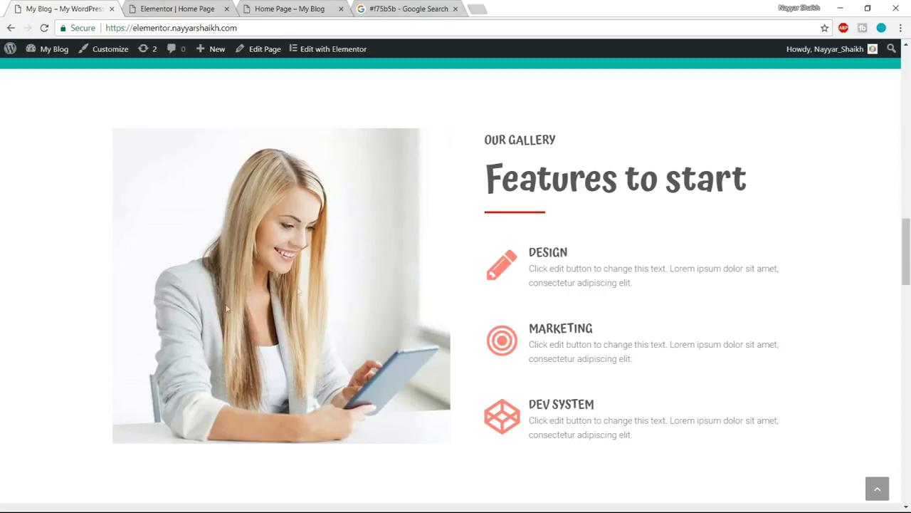
pyautogui.click(178, 8)
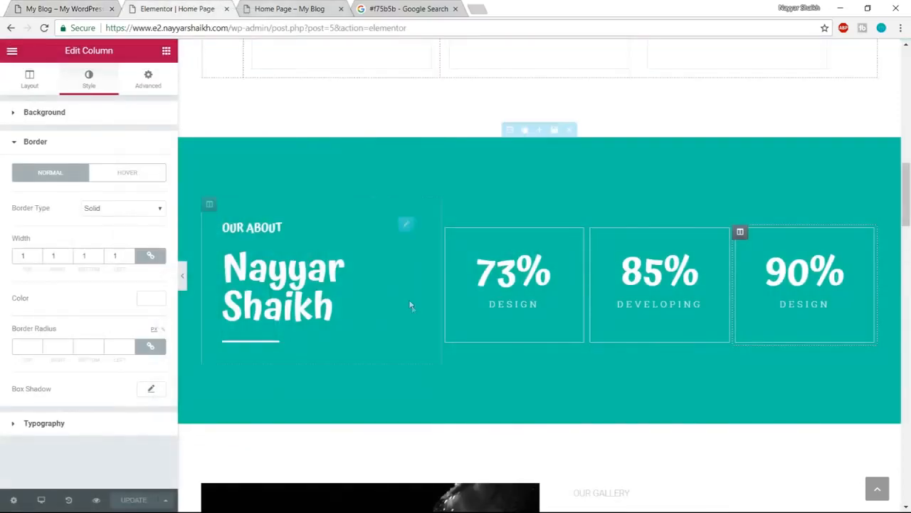
# - Replace the jellyfish image in the Features to start section with the uploaded Gallery image from the Media folder
pyautogui.scroll(-5, 410, 305)
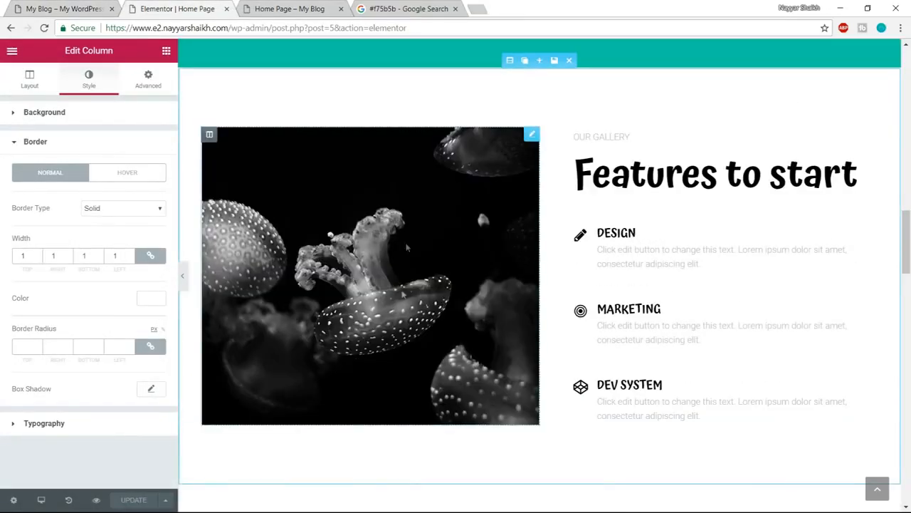
pyautogui.click(458, 278)
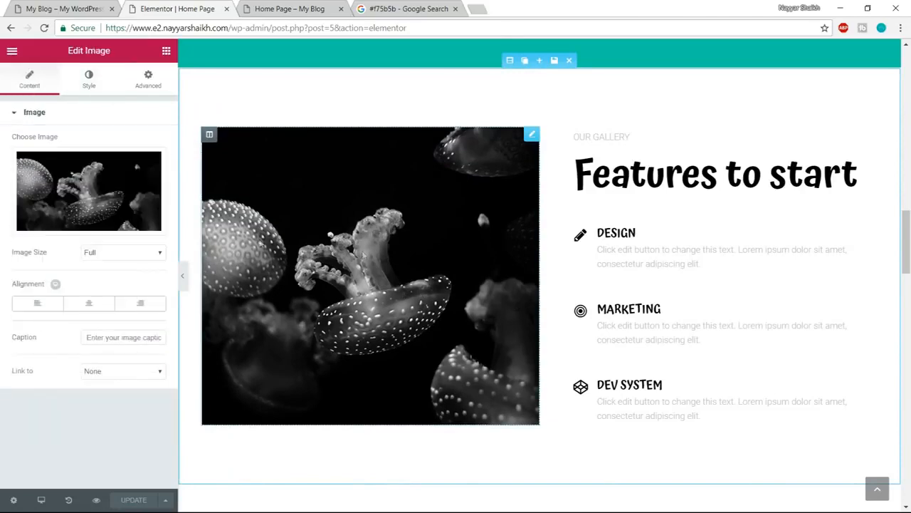
pyautogui.click(90, 225)
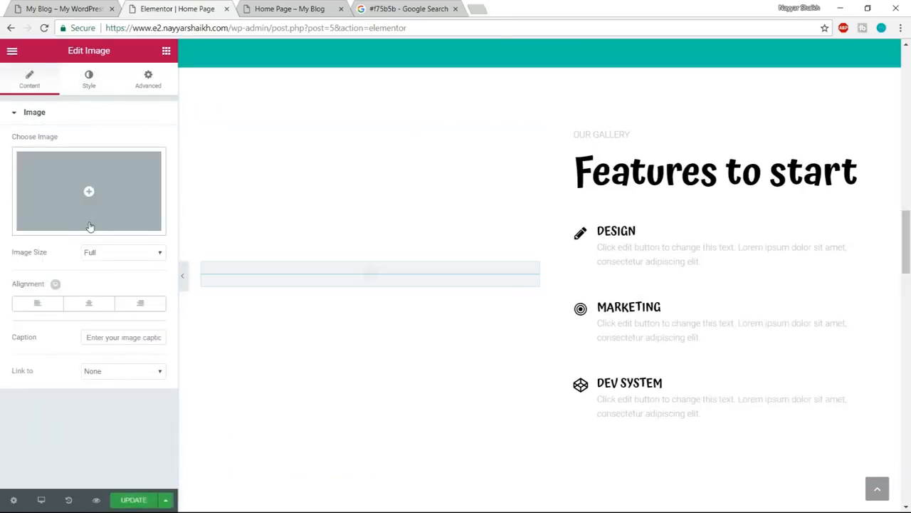
pyautogui.click(88, 191)
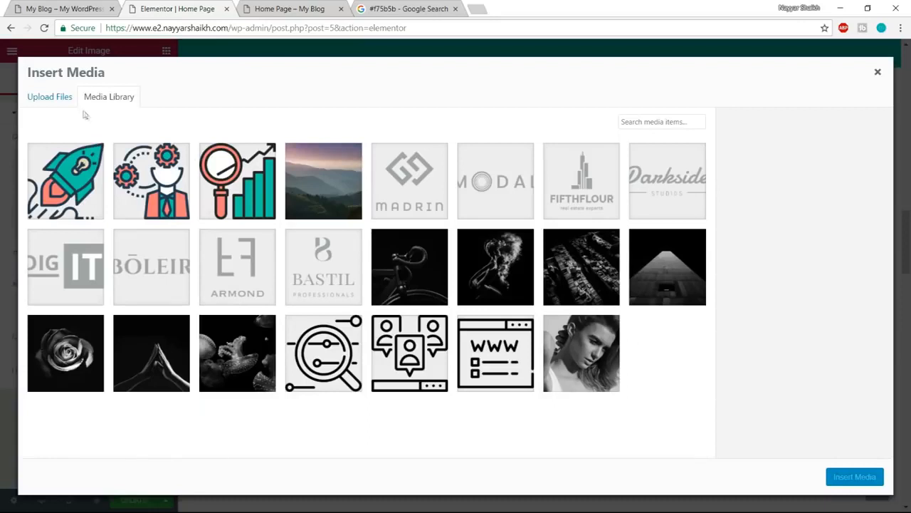
pyautogui.click(61, 104)
pyautogui.click(478, 274)
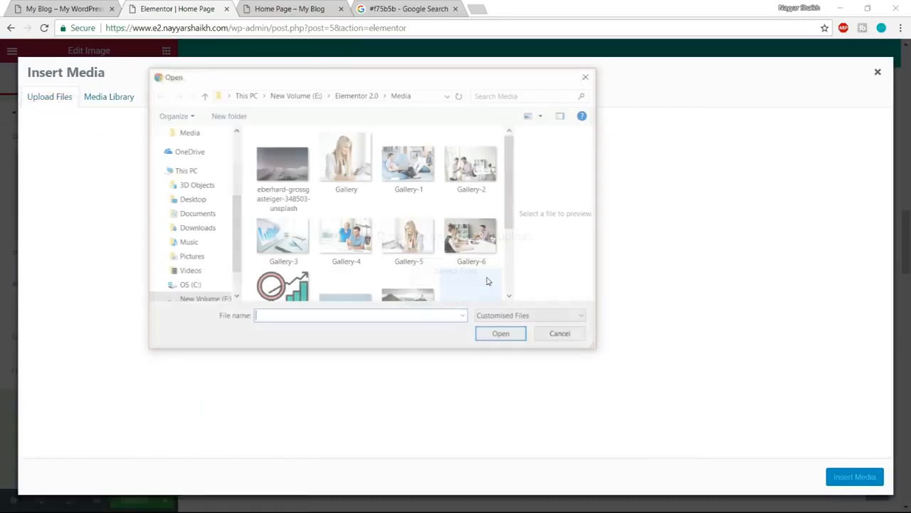
pyautogui.click(347, 162)
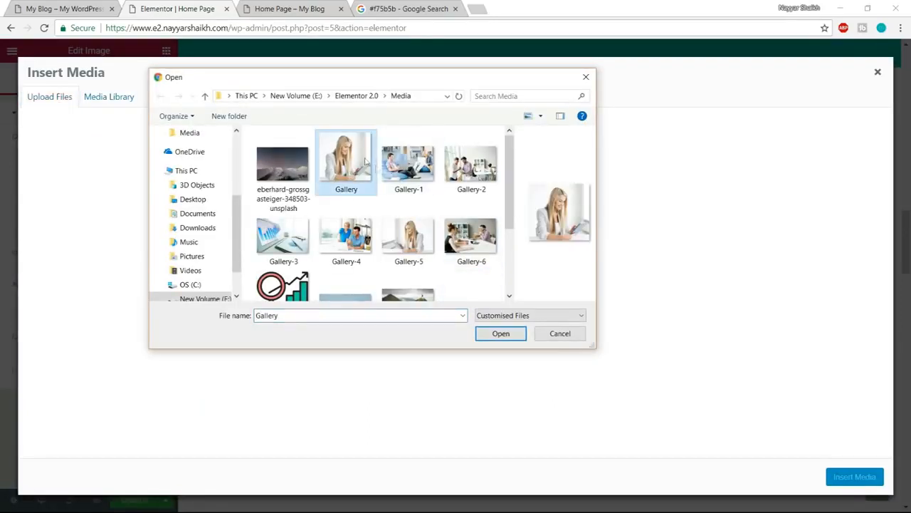
pyautogui.click(501, 334)
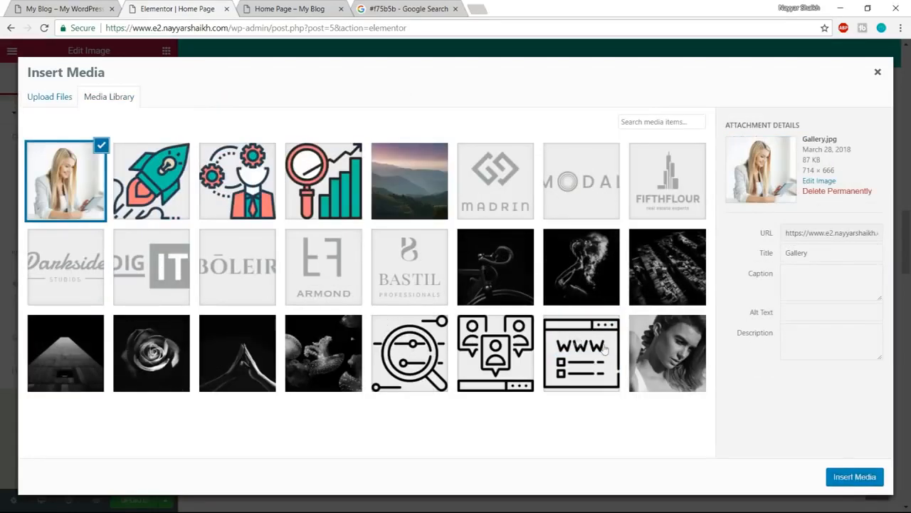
pyautogui.click(830, 479)
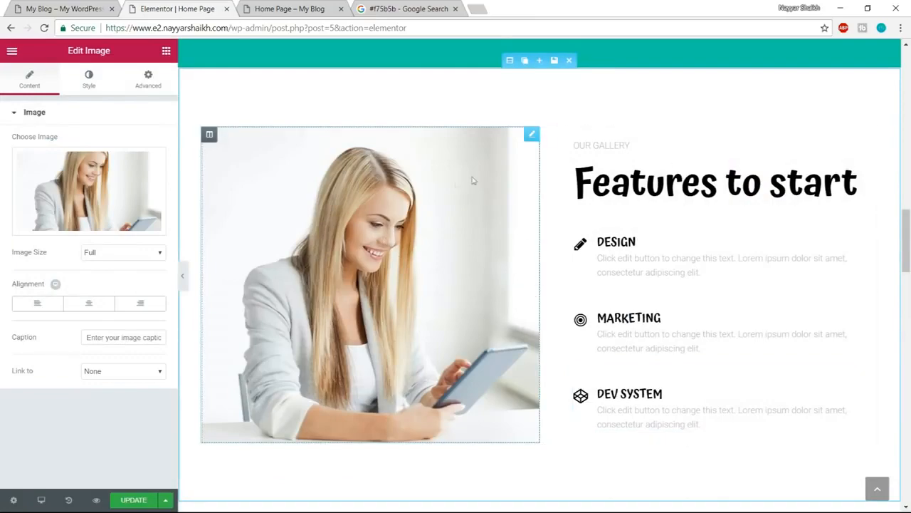
# - Compare the Our Gallery and Features to start headings with those on the demo site
pyautogui.scroll(8, 698, 341)
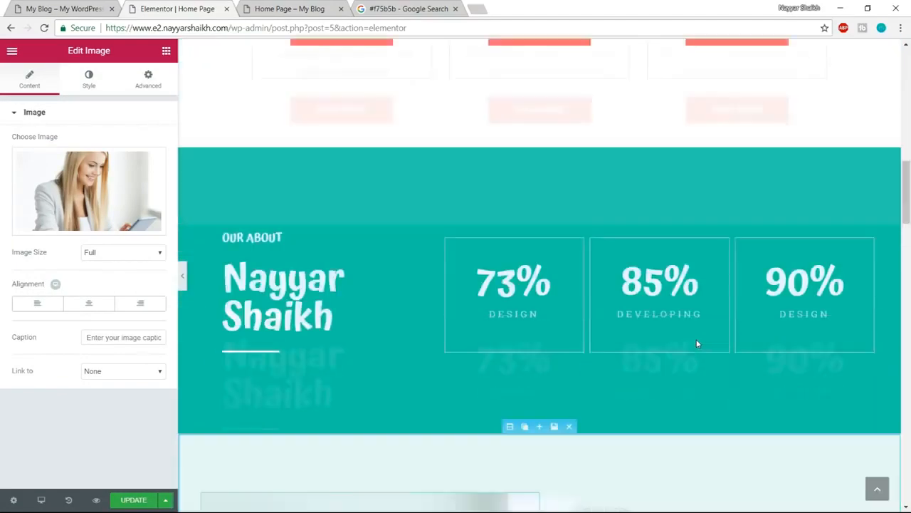
pyautogui.scroll(-5, 696, 342)
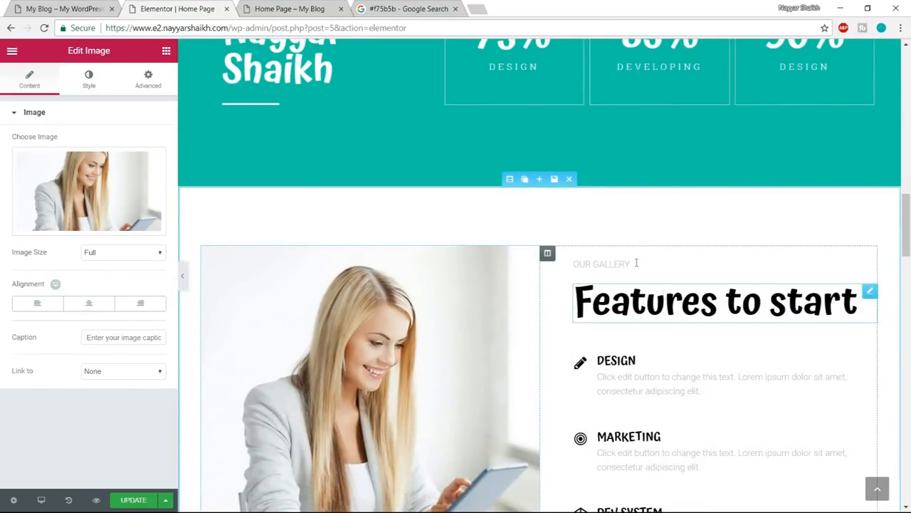
pyautogui.click(48, 9)
pyautogui.moveTo(484, 178); pyautogui.dragTo(734, 179)
pyautogui.click(763, 180)
pyautogui.moveTo(480, 139); pyautogui.dragTo(559, 141)
pyautogui.click(178, 7)
# - Try replacing the Features to start heading text with a person's name, and undo the replacement
pyautogui.scroll(-1, 646, 301)
pyautogui.click(676, 255)
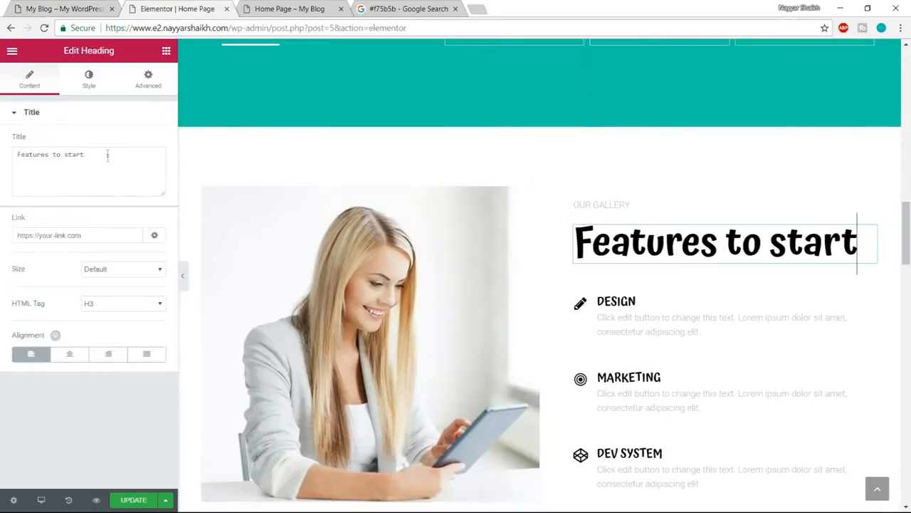
pyautogui.moveTo(108, 154); pyautogui.dragTo(2, 157)
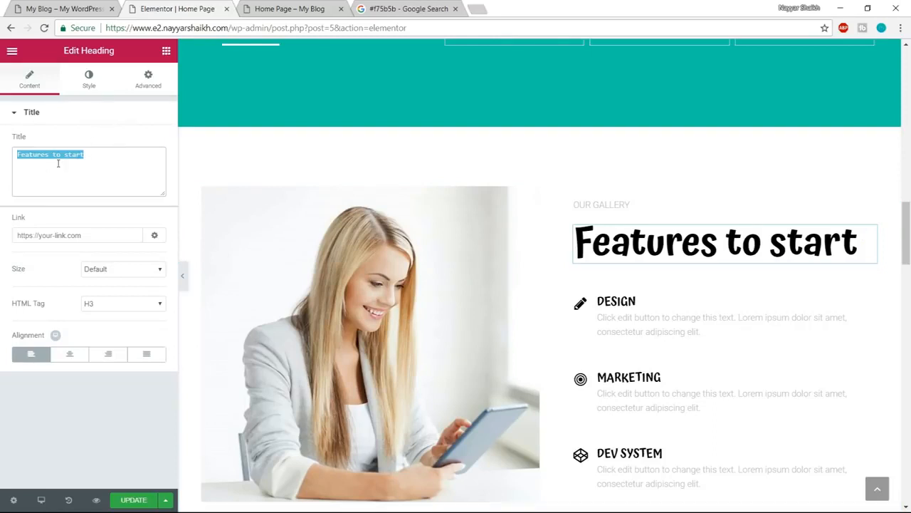
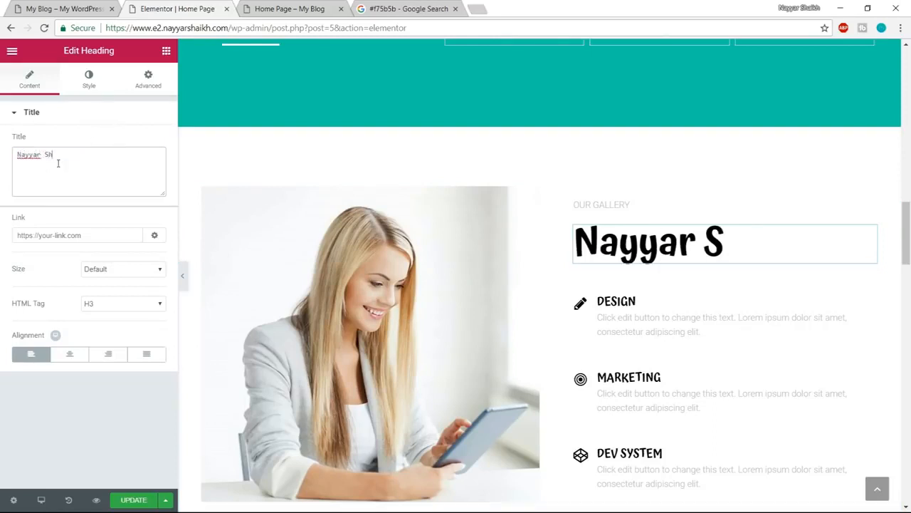
pyautogui.hotkey('ctrl', 'z')
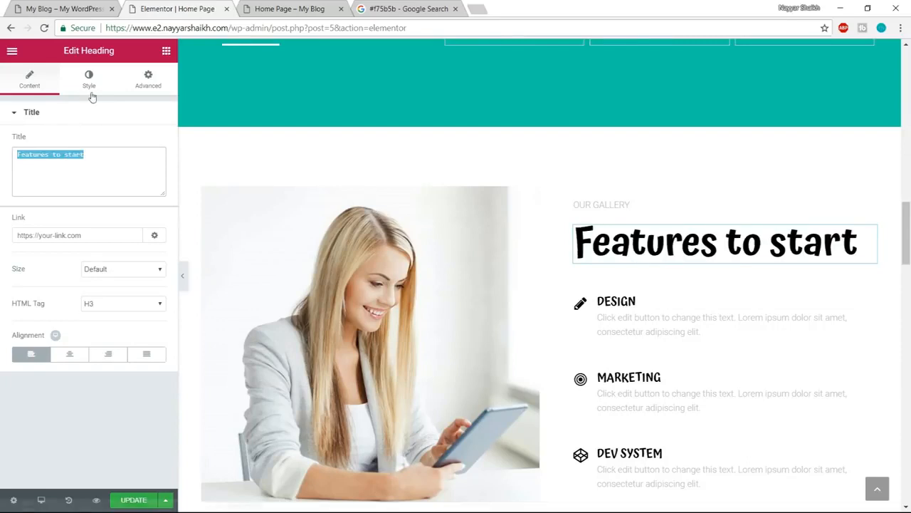
# - Color the Features to start heading dark gray, #54595f
pyautogui.click(89, 86)
pyautogui.click(155, 142)
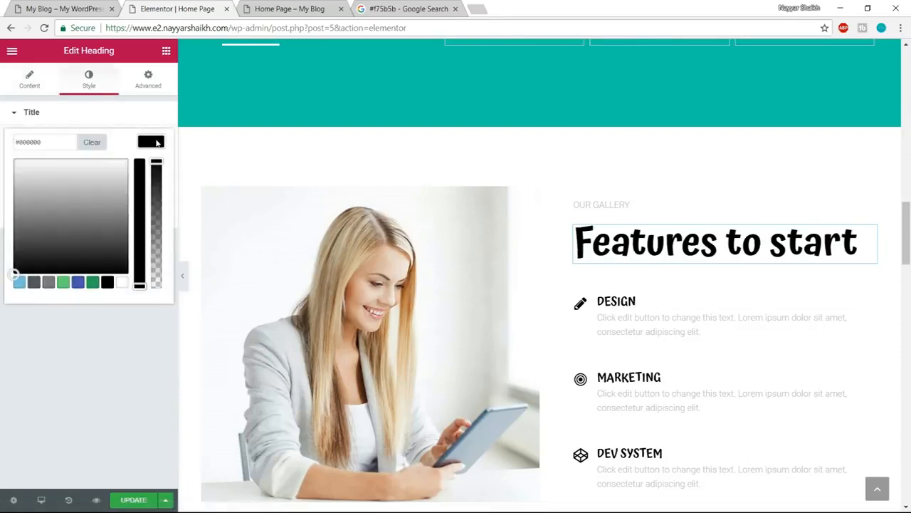
pyautogui.click(33, 282)
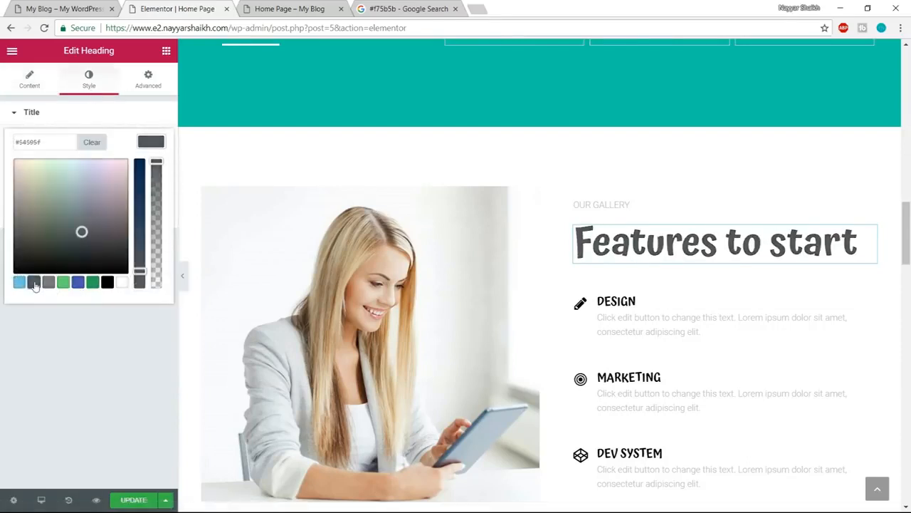
pyautogui.click(145, 147)
# - Color the Our Gallery text above the heading with the same dark gray preset
pyautogui.click(598, 204)
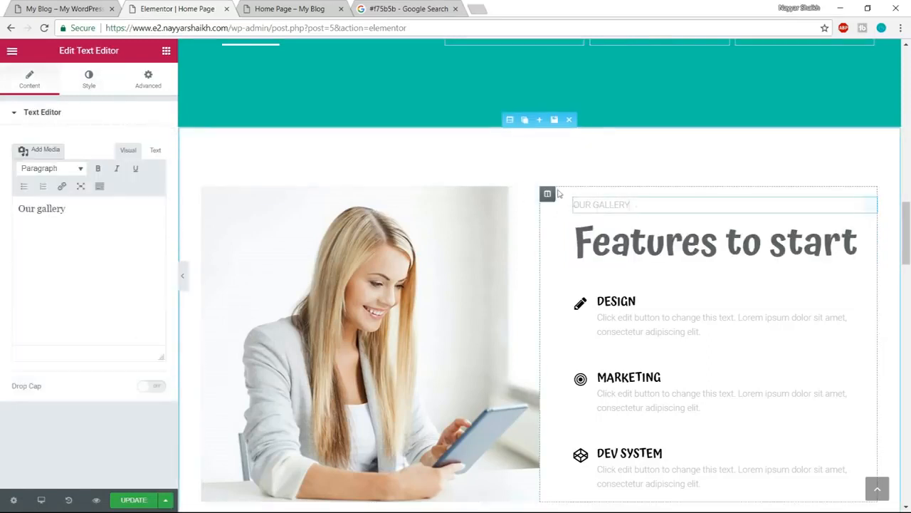
pyautogui.click(90, 82)
pyautogui.click(150, 192)
pyautogui.click(33, 332)
pyautogui.click(167, 234)
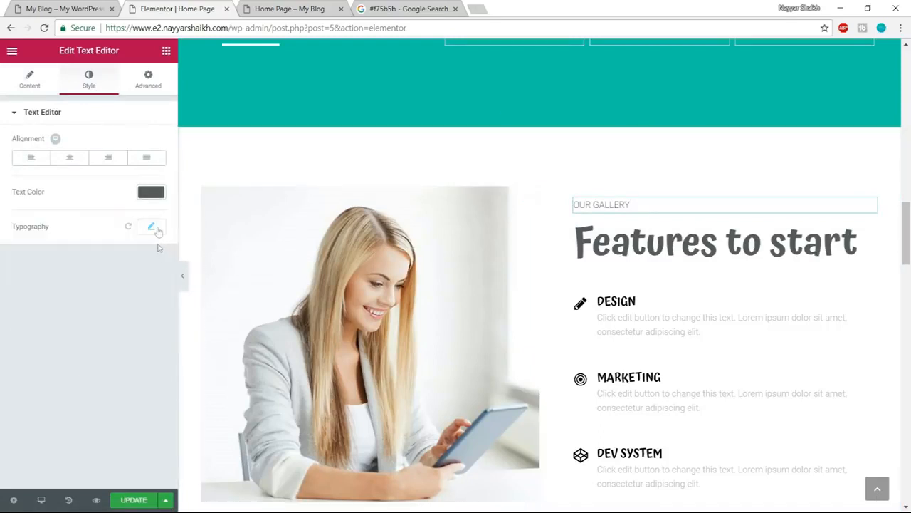
# - Set the Our Gallery text's typography to the Atma font, size 20 px and weight 600
pyautogui.click(151, 226)
pyautogui.click(118, 259)
pyautogui.write('atma')
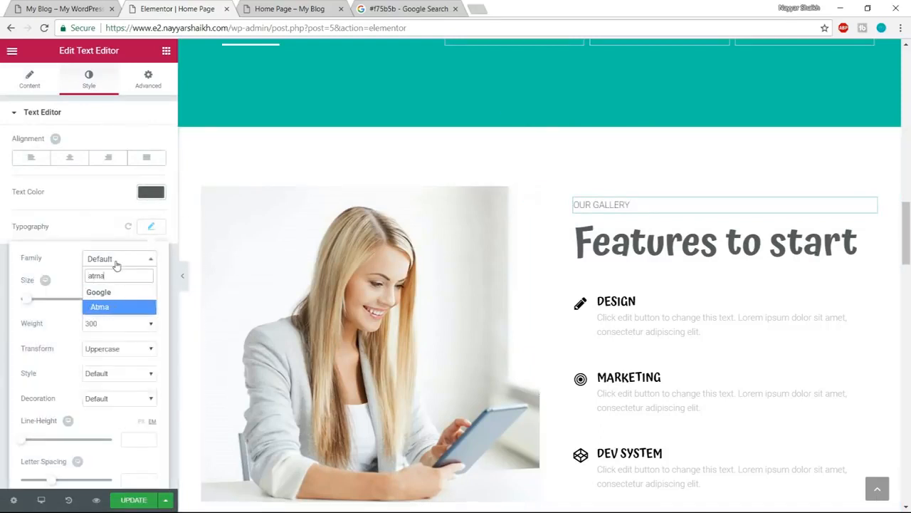
pyautogui.press('Return')
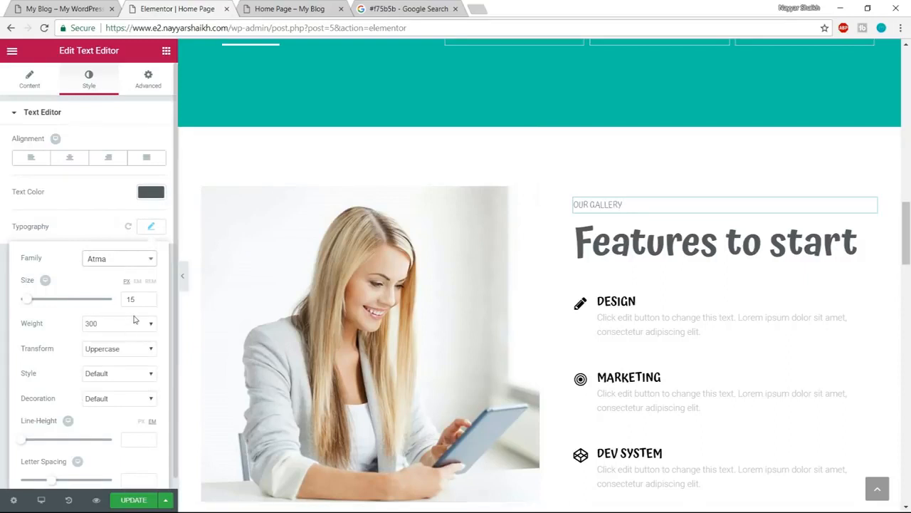
pyautogui.moveTo(133, 300); pyautogui.dragTo(114, 302)
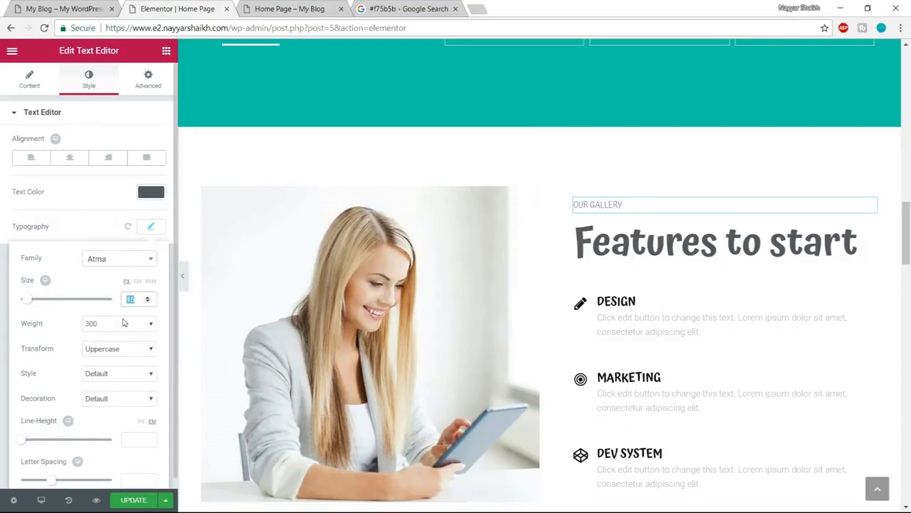
pyautogui.write('20')
pyautogui.click(119, 325)
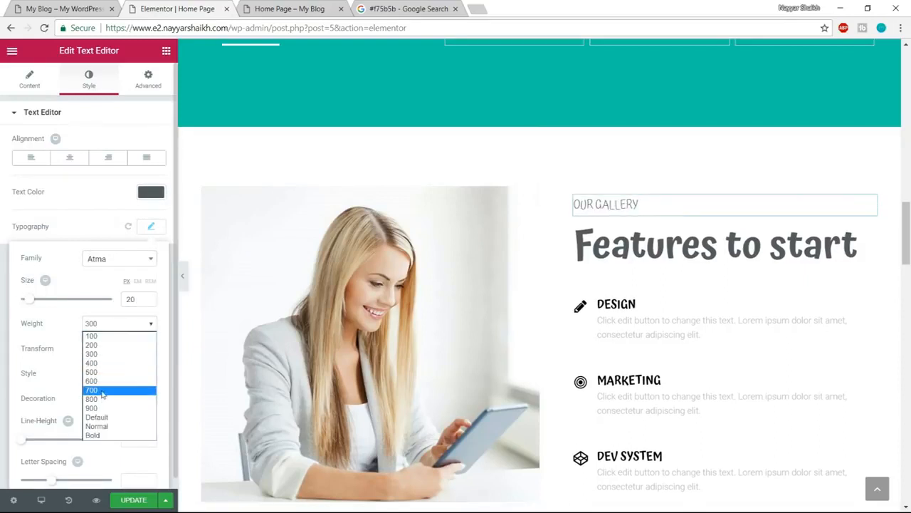
pyautogui.click(114, 378)
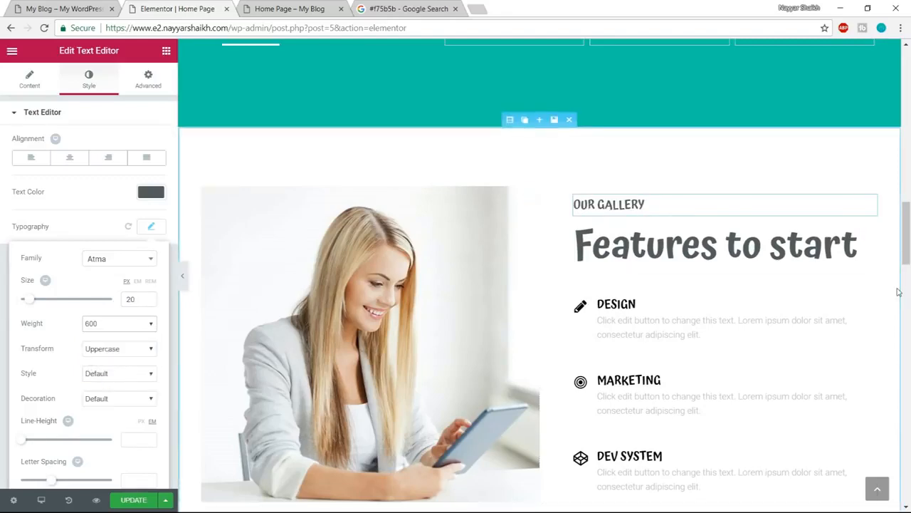
# - Open the Design icon box for editing, then copy the color code #f75b5b from the Google search page
pyautogui.scroll(-1, 756, 266)
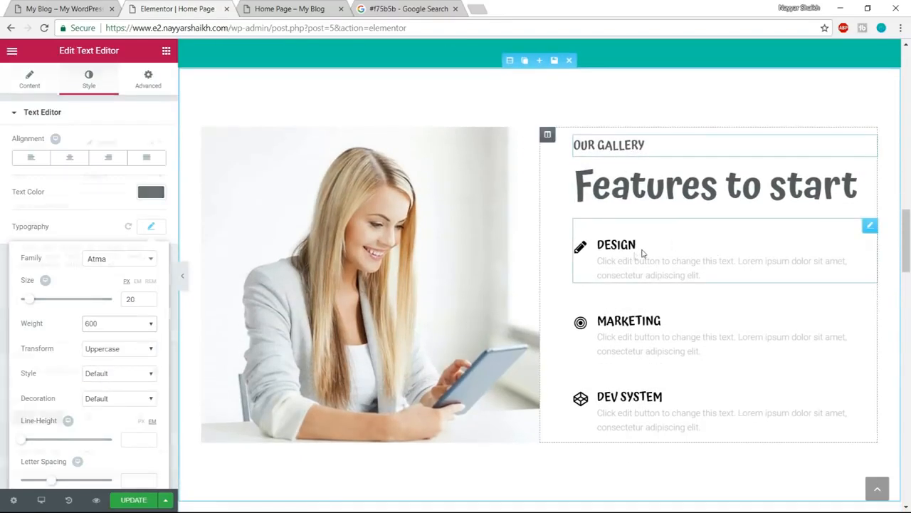
pyautogui.click(645, 254)
pyautogui.click(70, 5)
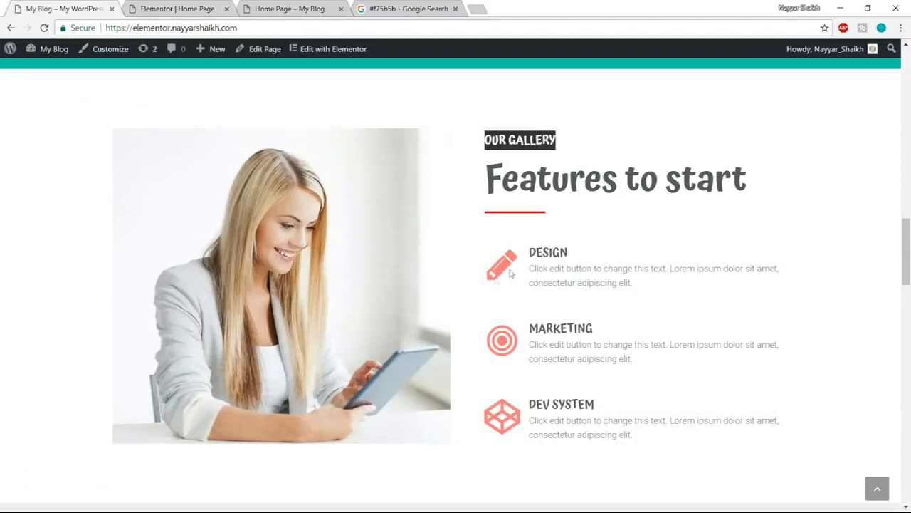
pyautogui.click(402, 8)
pyautogui.moveTo(134, 64); pyautogui.dragTo(89, 57)
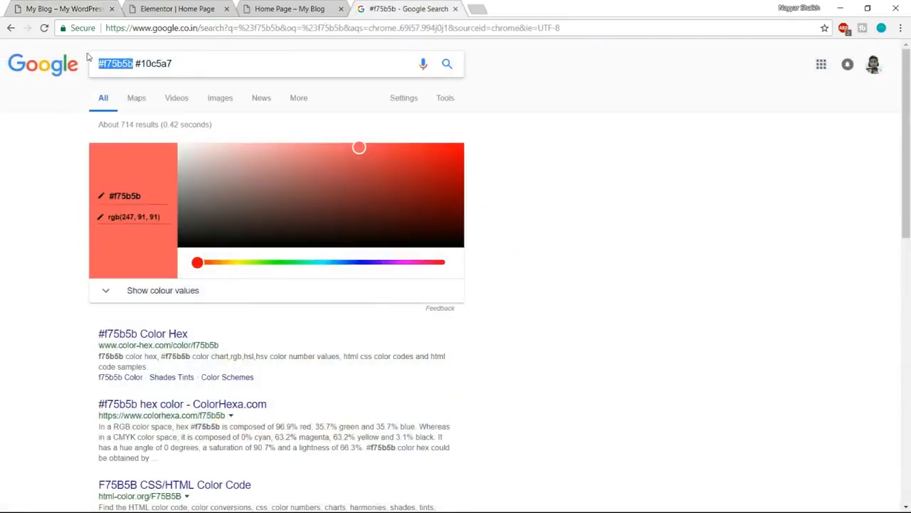
pyautogui.click(174, 10)
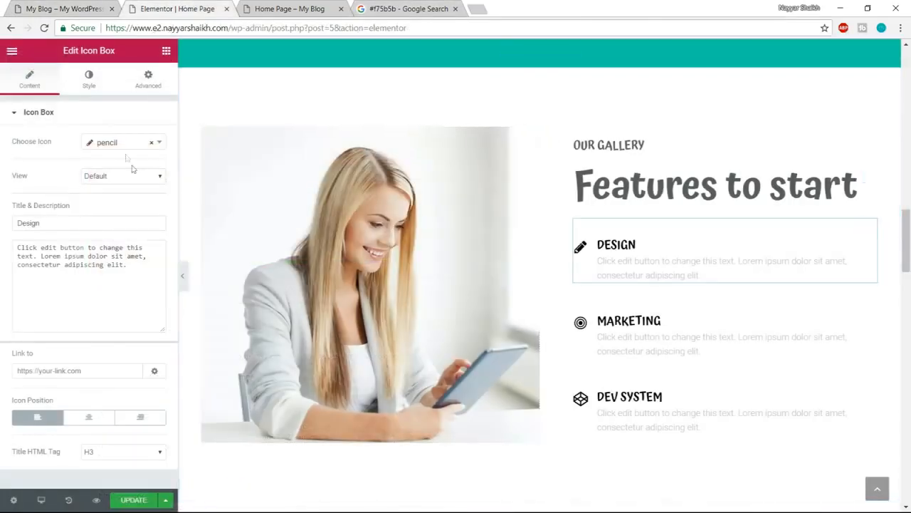
# - Search the icon list and change the Design box's icon to trophy
pyautogui.click(112, 146)
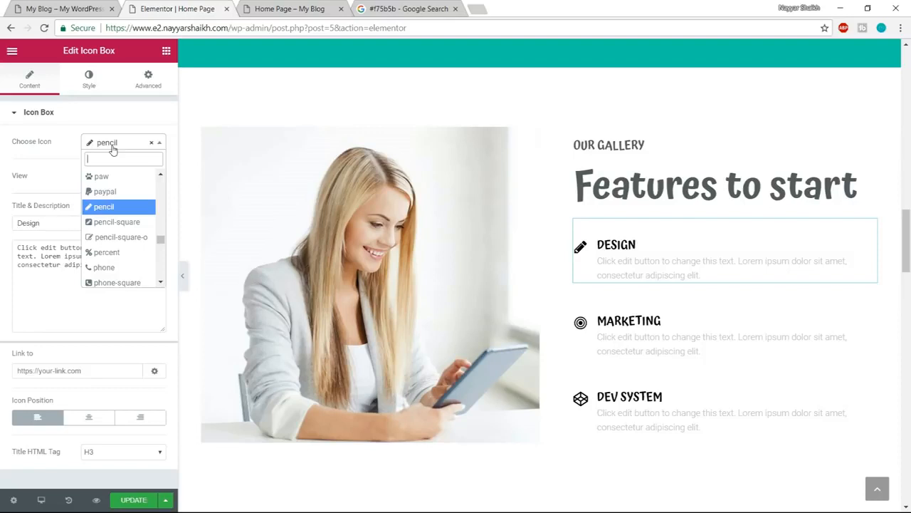
pyautogui.write('des')
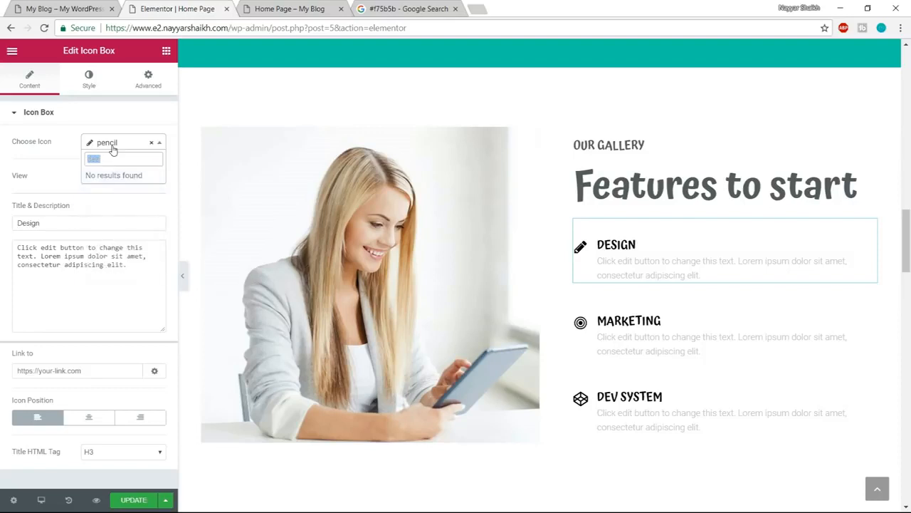
pyautogui.press('BackSpace')
pyautogui.press('BackSpace')
pyautogui.press('BackSpace')
pyautogui.press('BackSpace')
pyautogui.write('cat')
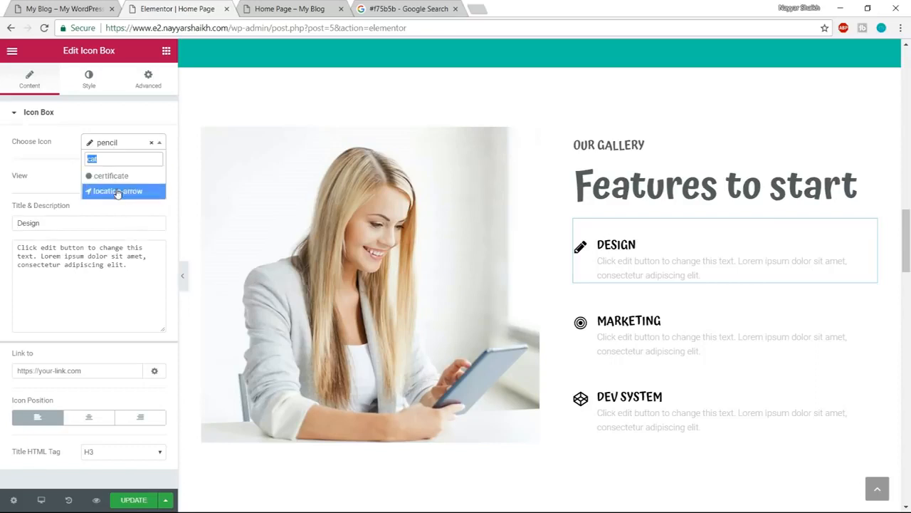
pyautogui.write('trop')
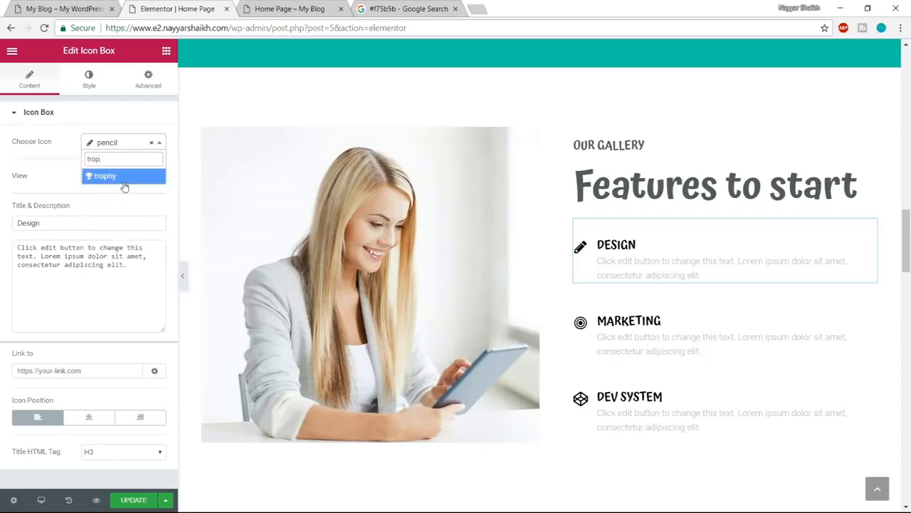
pyautogui.click(125, 178)
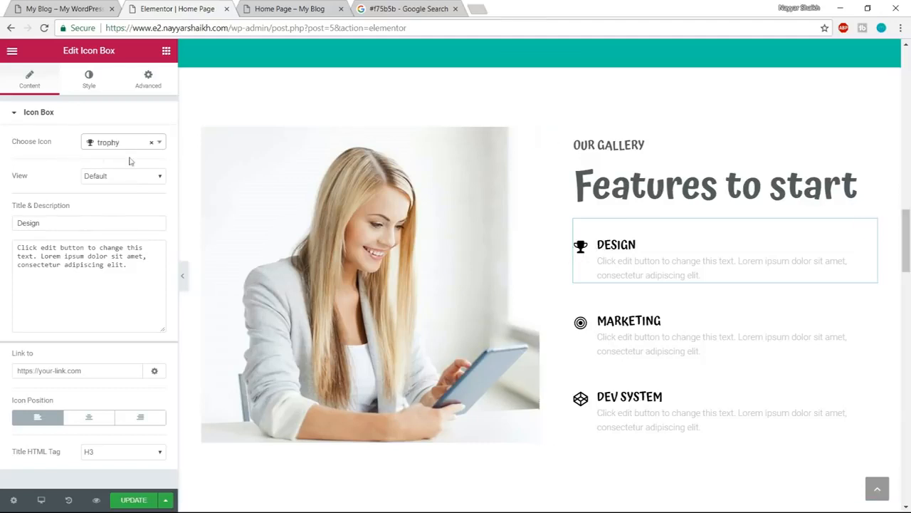
# - Change the Design icon box's icon to pencil, matching the demo site, and rename its title to SEO
pyautogui.click(106, 149)
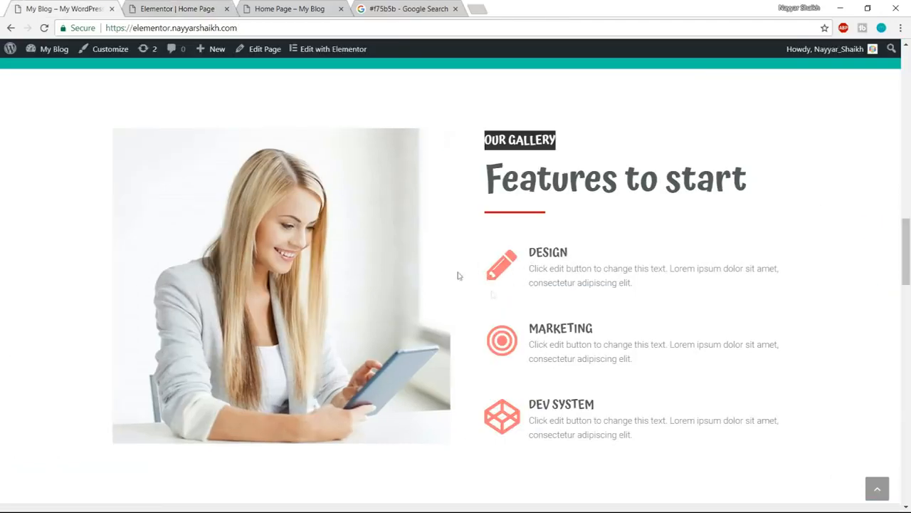
pyautogui.click(169, 7)
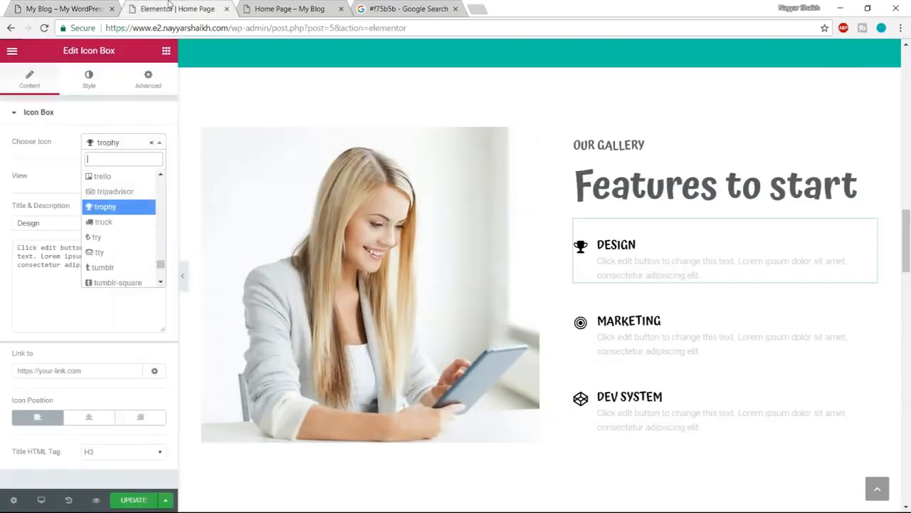
pyautogui.write('ped')
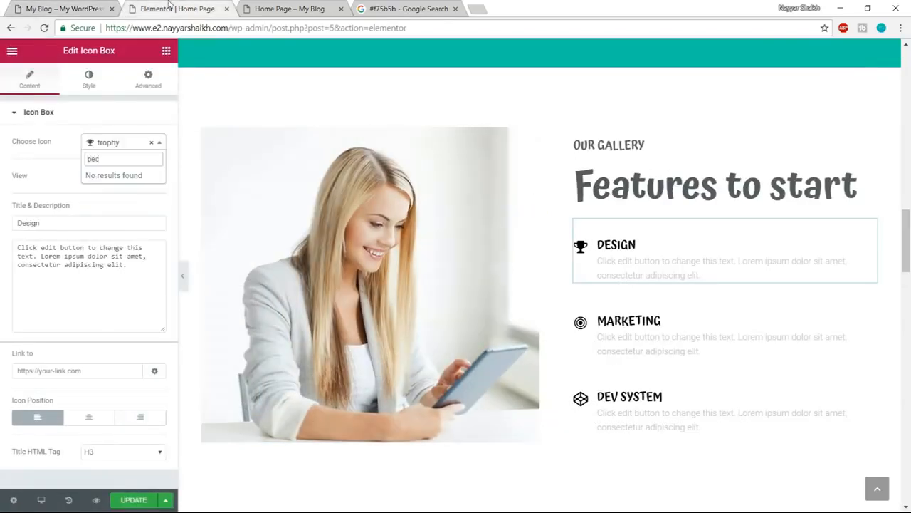
pyautogui.press('BackSpace')
pyautogui.write('nc')
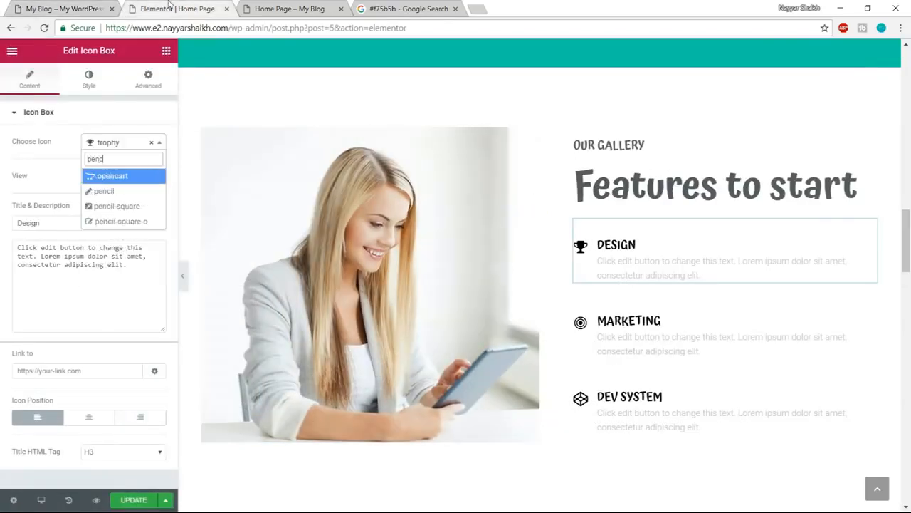
pyautogui.press('Down')
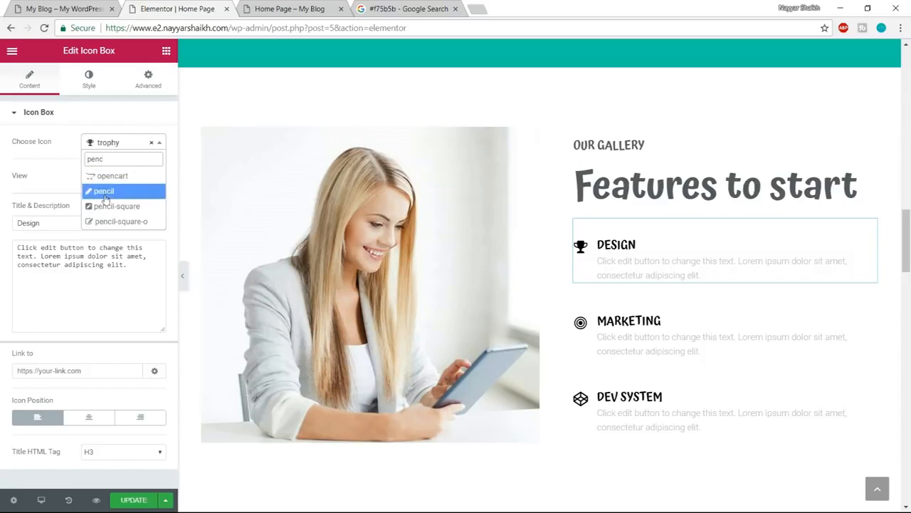
pyautogui.press('Return')
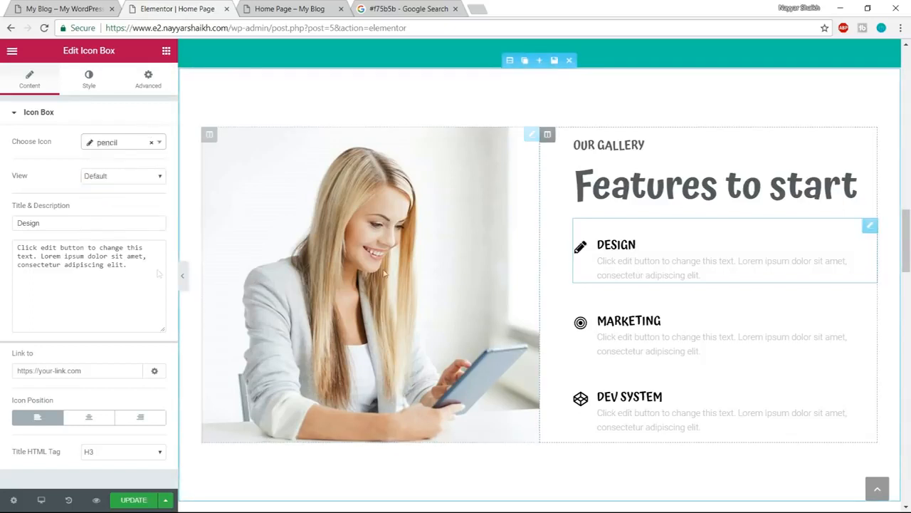
pyautogui.doubleClick(69, 226)
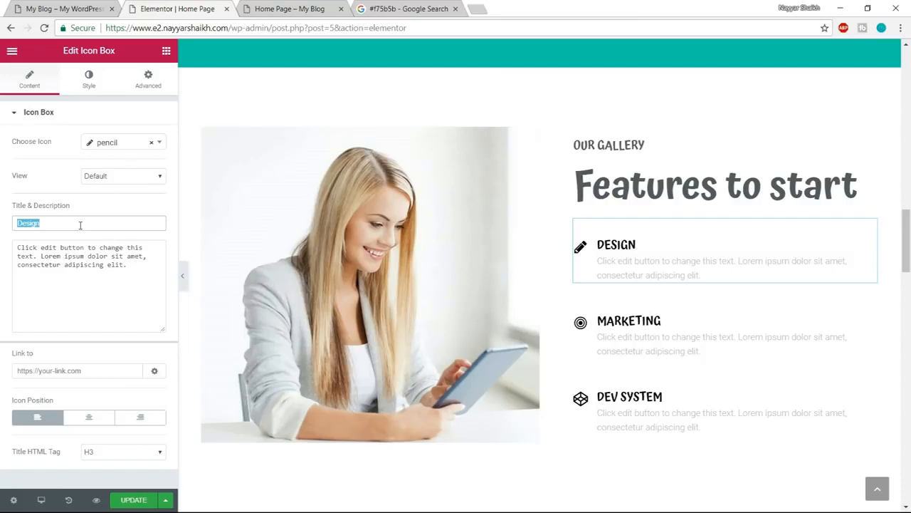
pyautogui.write('SEO')
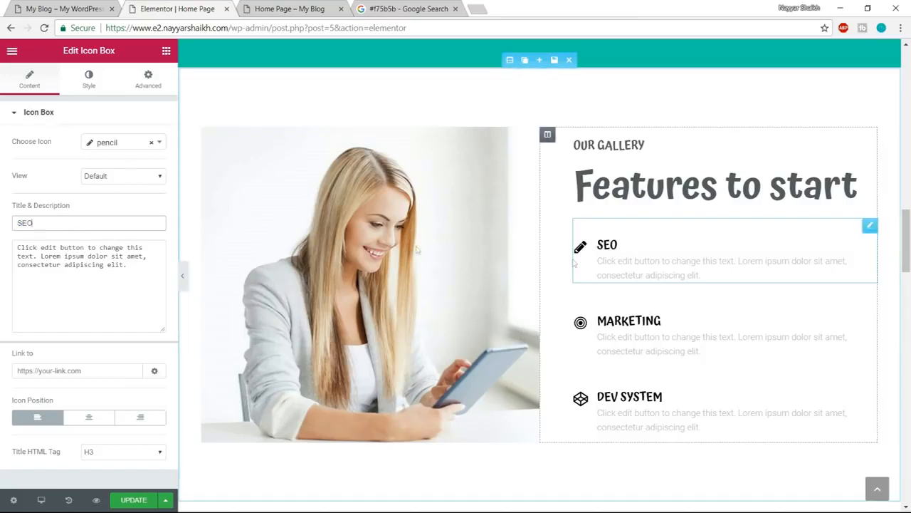
# - Set the SEO box icon's primary color to #f75b5b
pyautogui.click(98, 80)
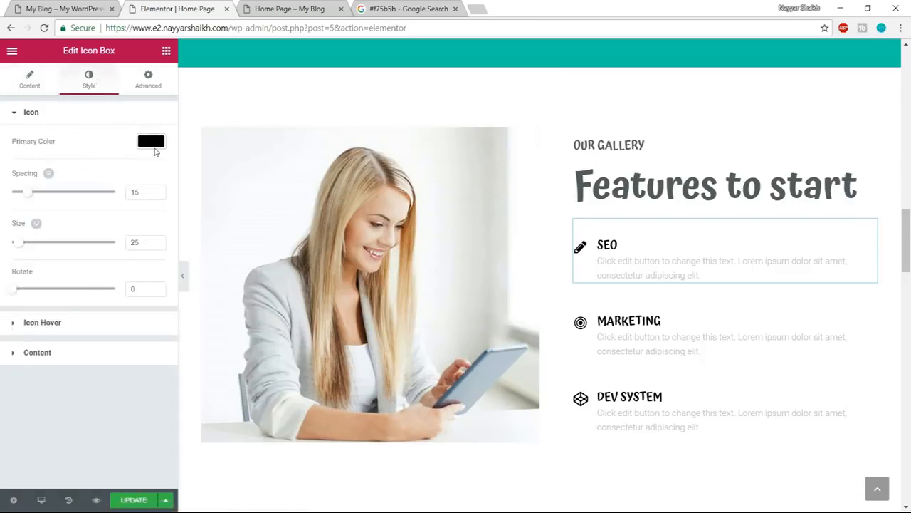
pyautogui.click(151, 142)
pyautogui.doubleClick(53, 140)
pyautogui.write('#F75b5b')
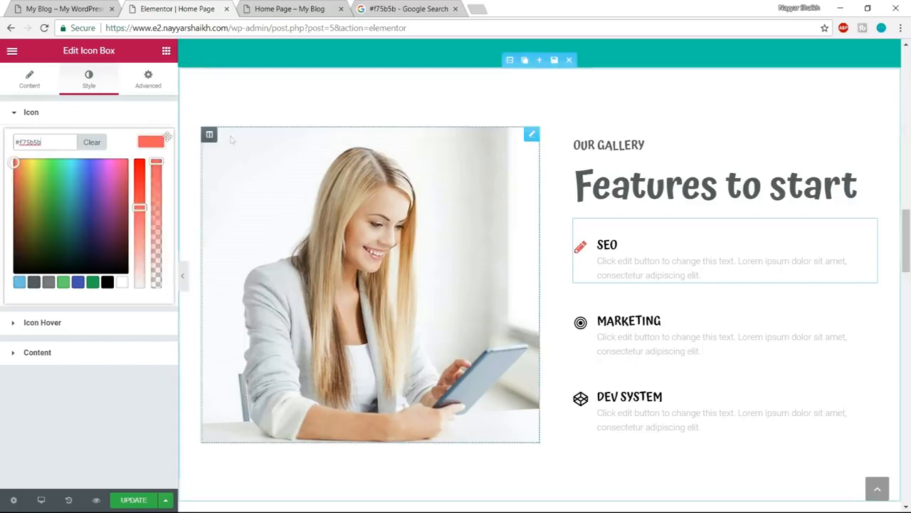
pyautogui.click(151, 144)
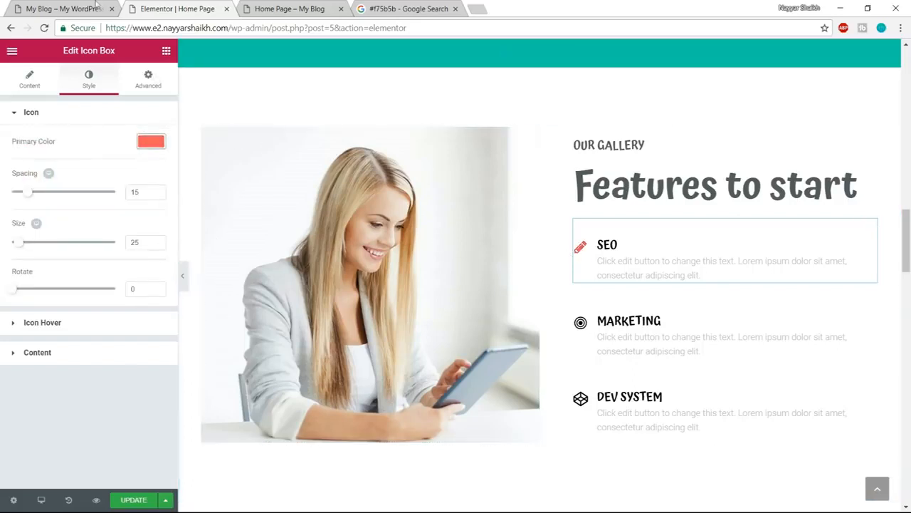
# - Compare the pencil icon with the demo site and increase the SEO box's icon size to 60
pyautogui.click(96, 7)
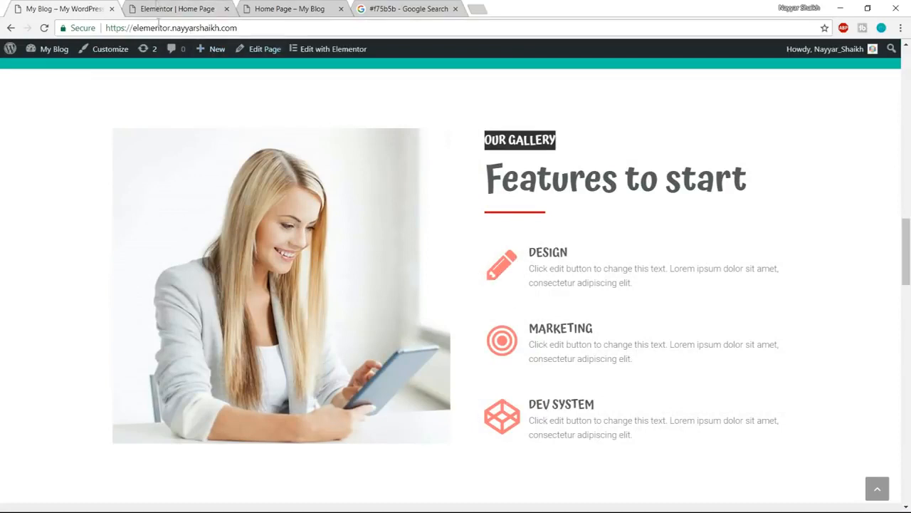
pyautogui.click(157, 6)
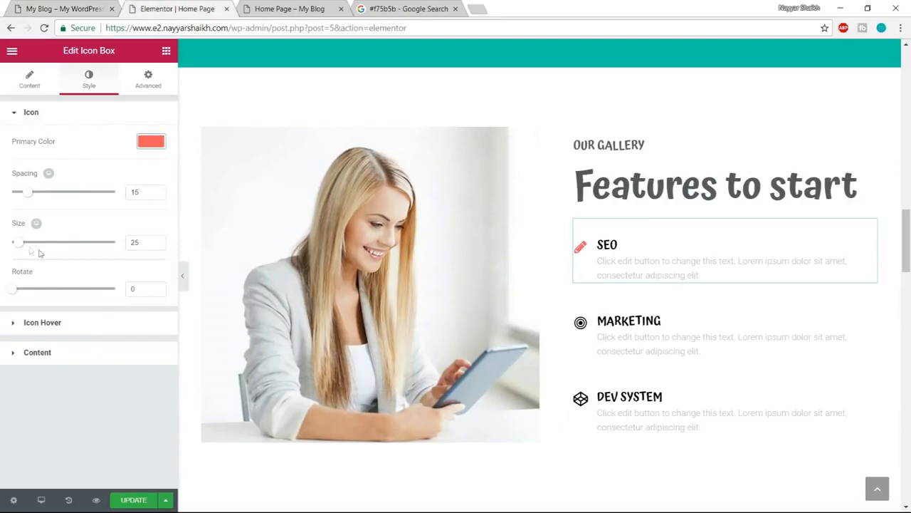
pyautogui.moveTo(20, 245)
pyautogui.mouseDown()
pyautogui.moveTo(51, 250)
pyautogui.moveTo(31, 250)
pyautogui.mouseUp()
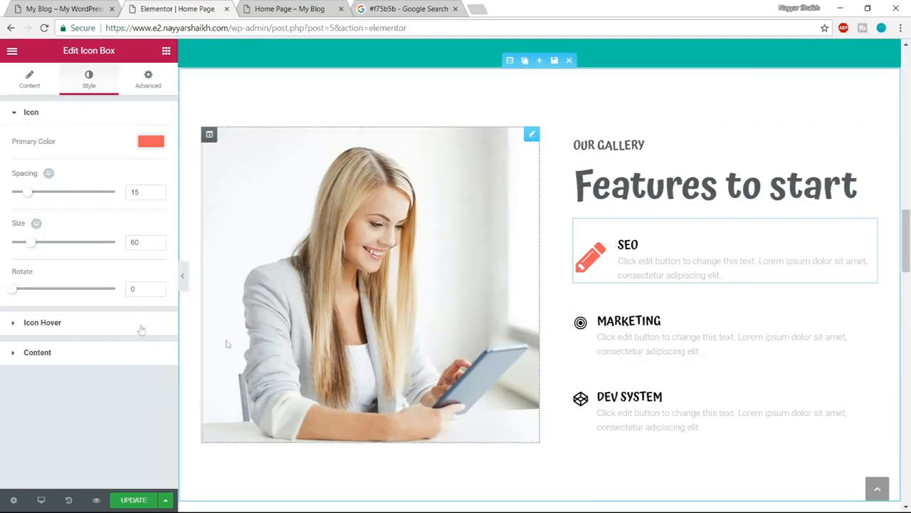
# - Apply the Grow hover animation to the SEO box's icon and compare it with the demo site
pyautogui.click(80, 329)
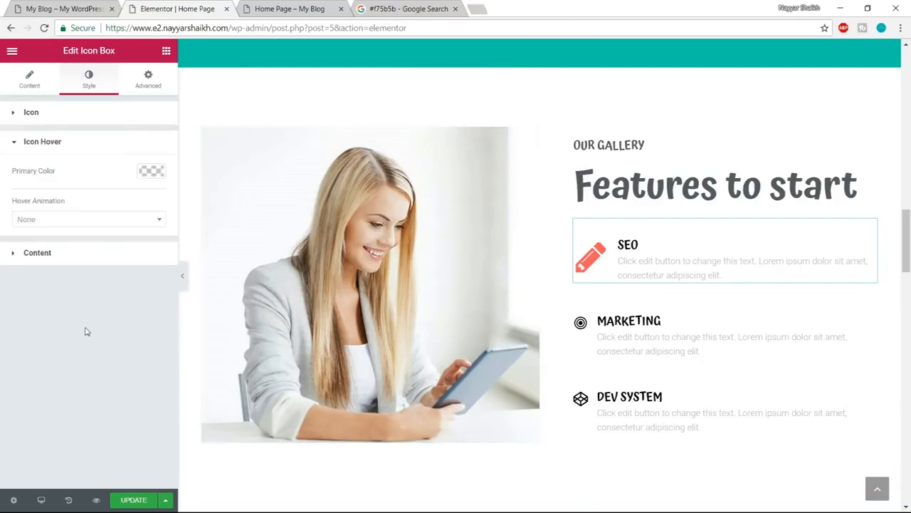
pyautogui.click(91, 221)
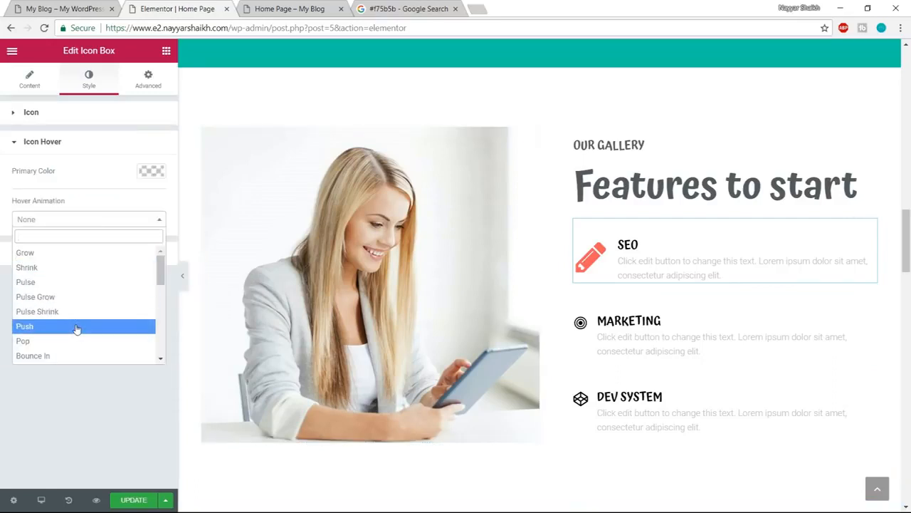
pyautogui.click(76, 256)
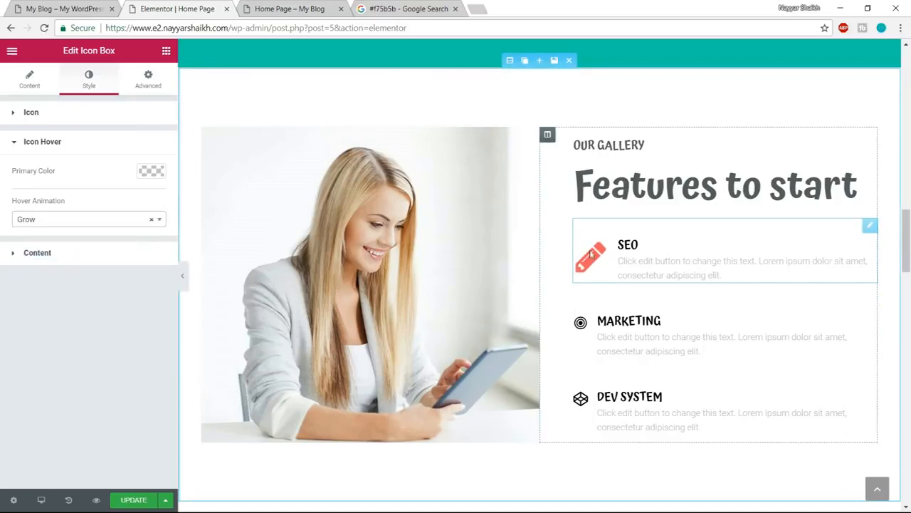
pyautogui.click(63, 9)
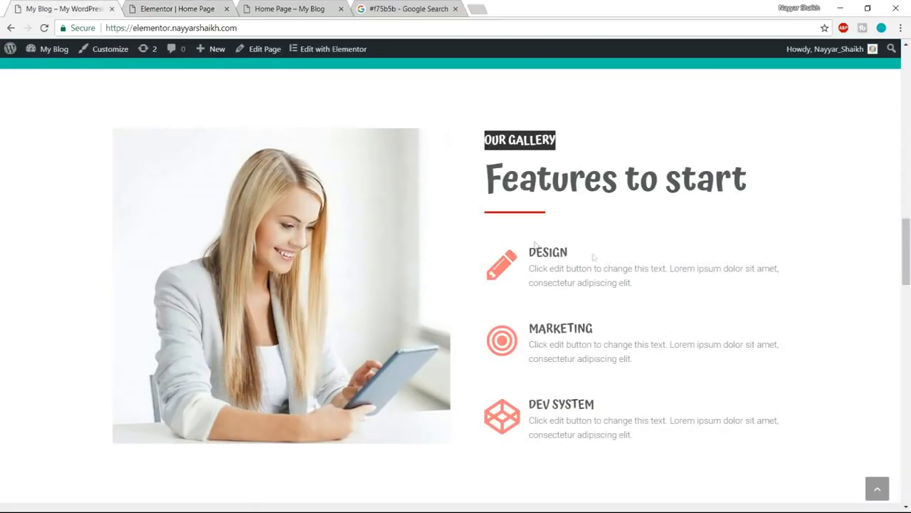
pyautogui.click(196, 7)
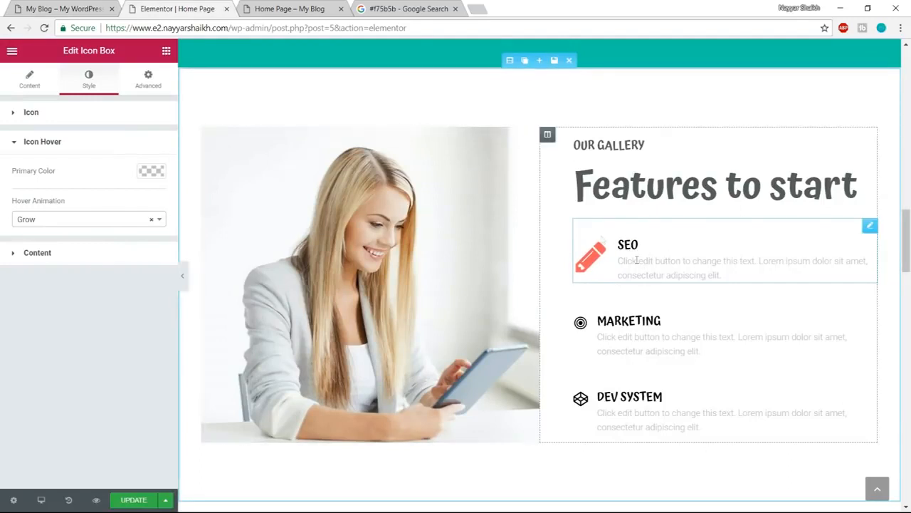
pyautogui.click(83, 8)
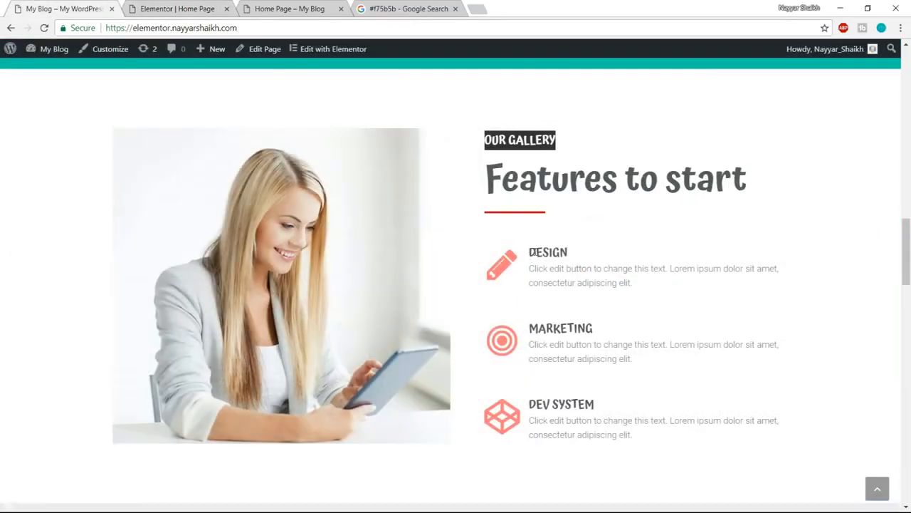
pyautogui.click(192, 6)
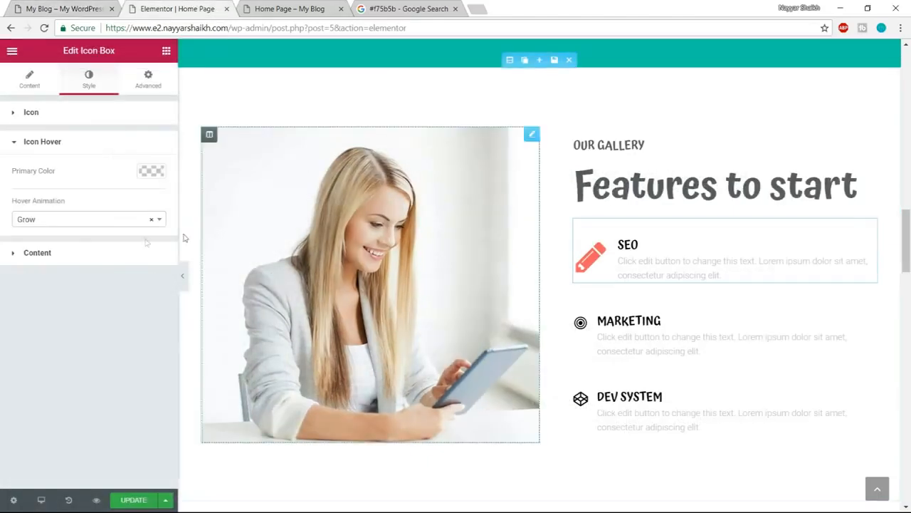
# - Color the SEO box's title with the dark gray preset
pyautogui.click(105, 257)
pyautogui.scroll(-1, 151, 377)
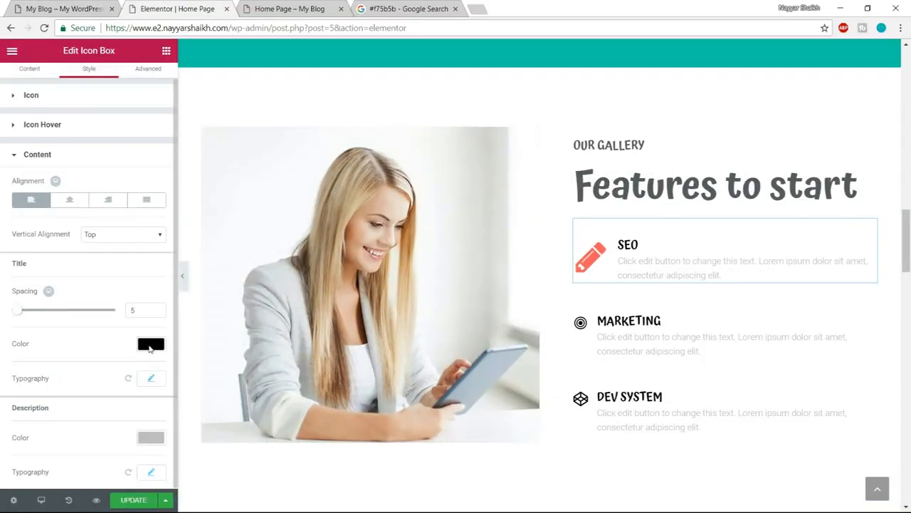
pyautogui.click(149, 345)
pyautogui.scroll(-1, 99, 426)
pyautogui.click(35, 468)
pyautogui.doubleClick(154, 328)
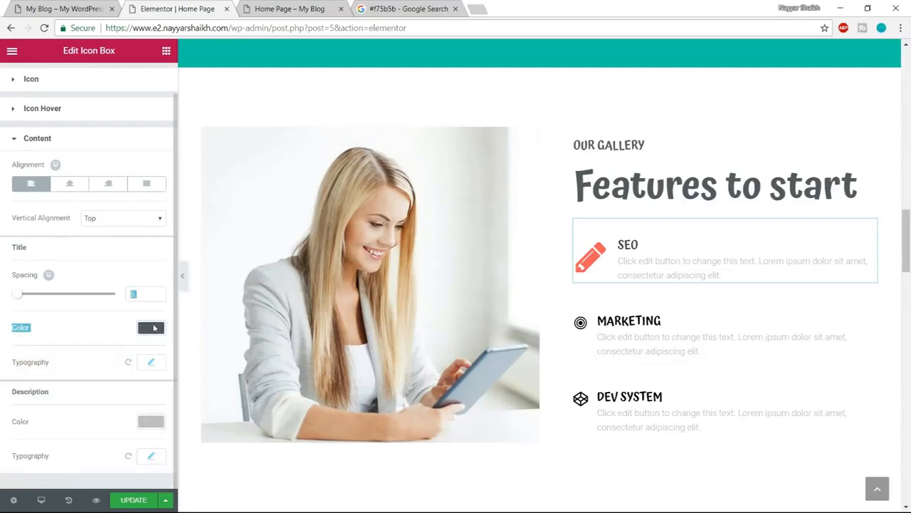
pyautogui.click(168, 328)
# - Color the SEO box's description with the dark gray preset #54595f
pyautogui.click(151, 421)
pyautogui.scroll(-2, 146, 436)
pyautogui.click(34, 468)
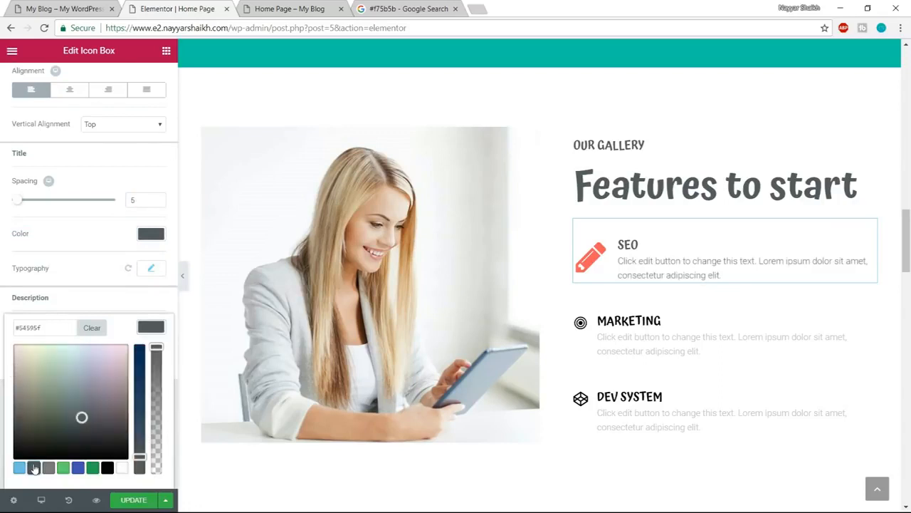
pyautogui.click(661, 254)
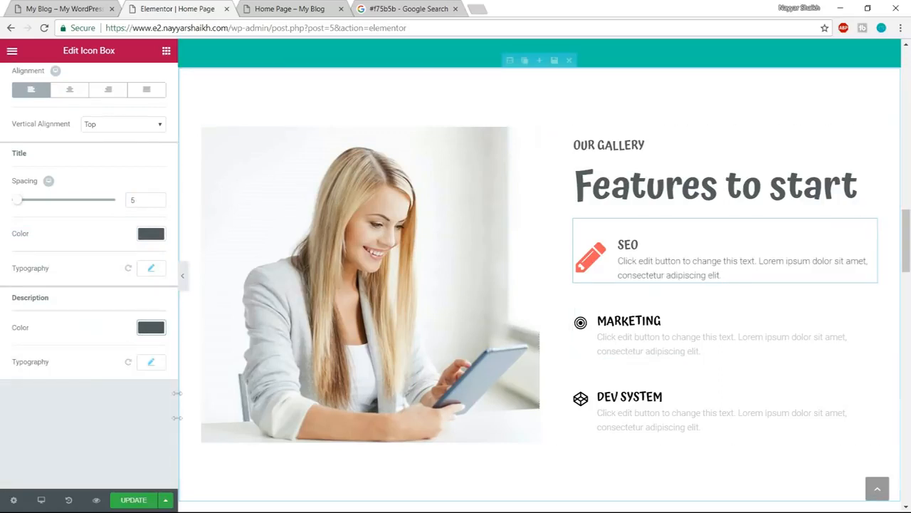
# - Check the demo's divider, then save the red divider below the Our Services heading as a global widget named Divider
pyautogui.click(68, 9)
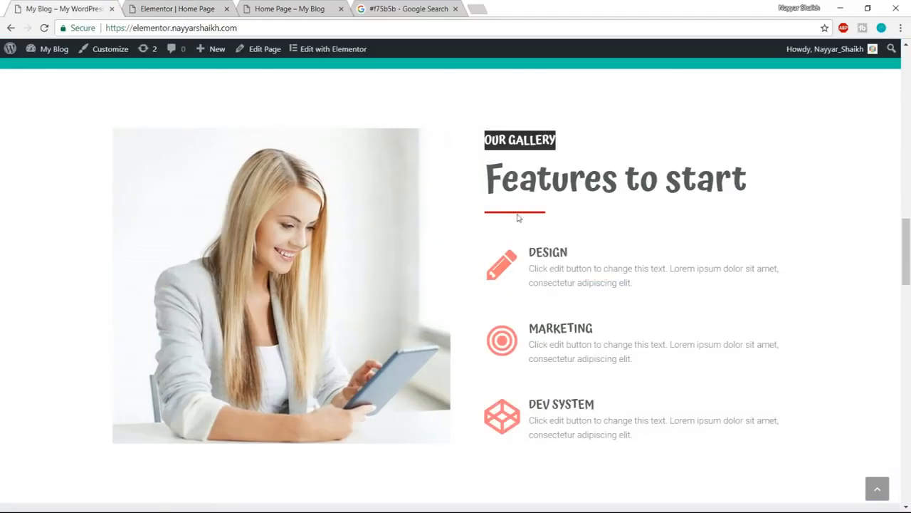
pyautogui.click(189, 5)
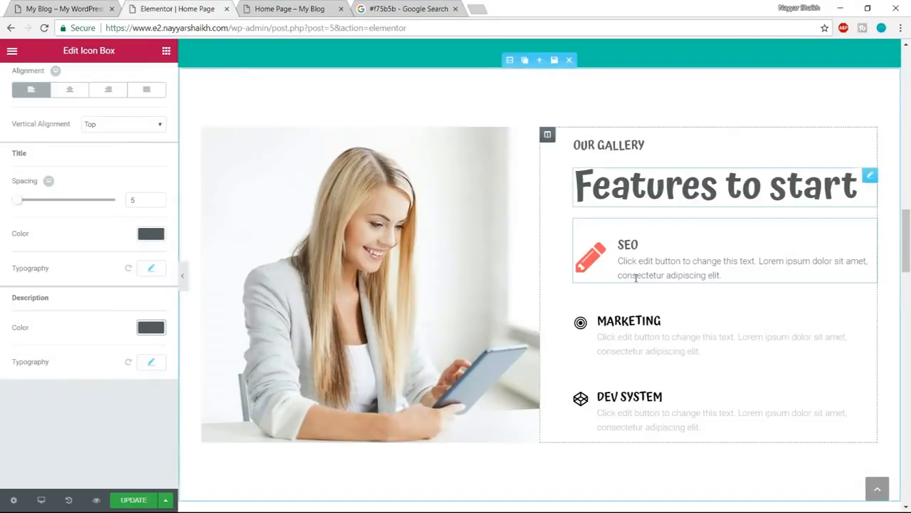
pyautogui.scroll(3, 637, 313)
pyautogui.scroll(5, 639, 310)
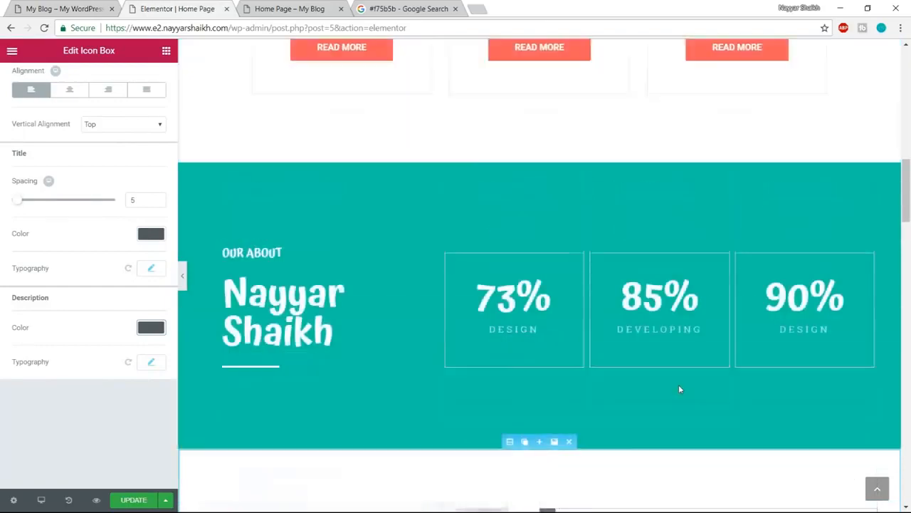
pyautogui.scroll(8, 678, 388)
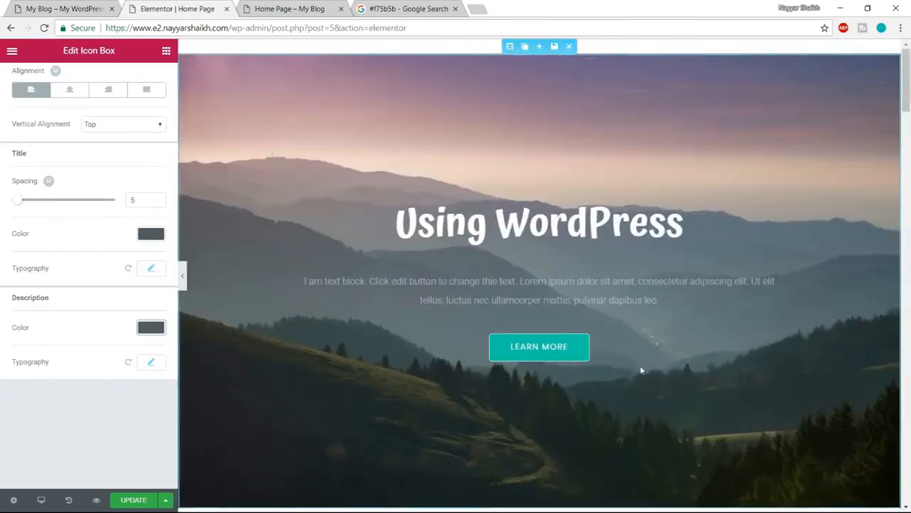
pyautogui.scroll(-3, 641, 368)
pyautogui.scroll(-3, 650, 370)
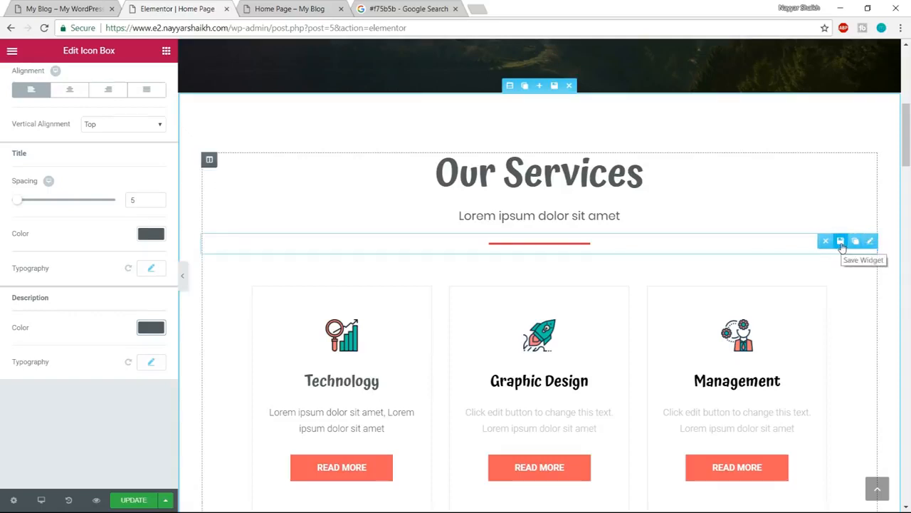
pyautogui.click(840, 242)
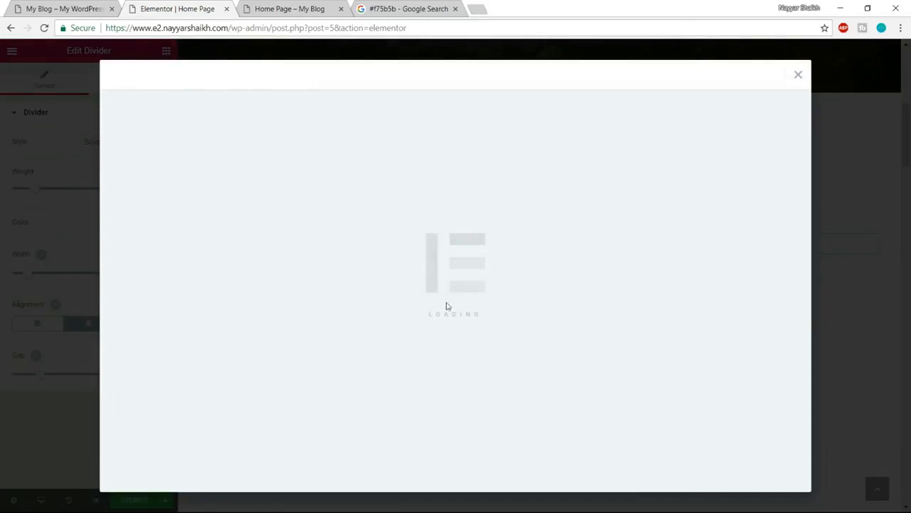
pyautogui.write('Divider')
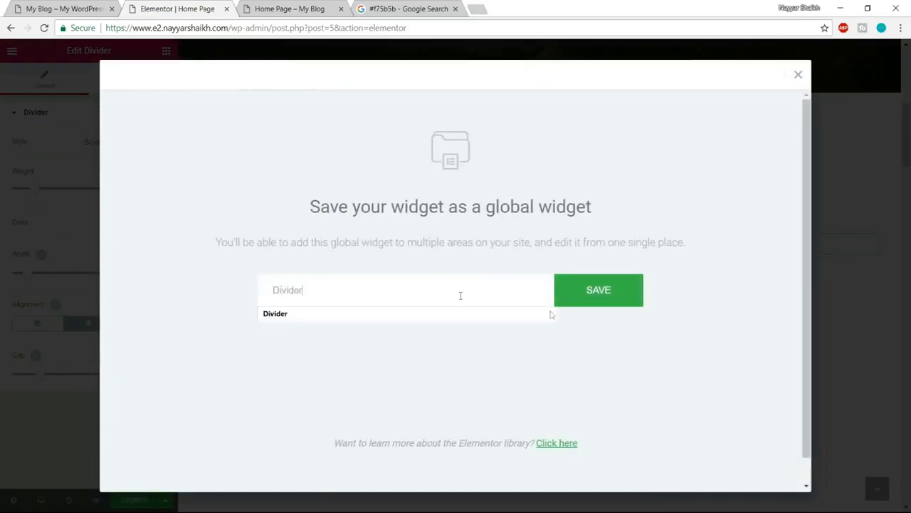
pyautogui.click(605, 300)
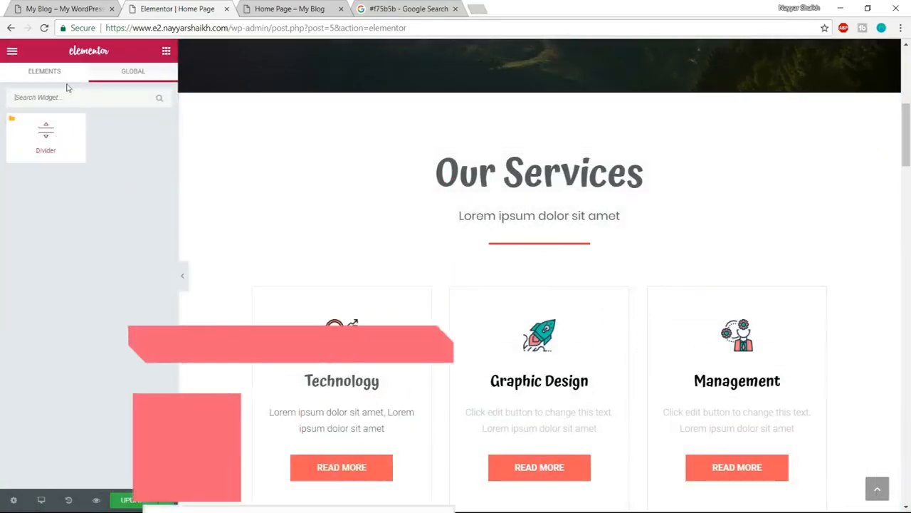
# - Insert the global Divider widget between the Features to start heading and the SEO icon box
pyautogui.click(50, 72)
pyautogui.scroll(-8, 572, 368)
pyautogui.scroll(-4, 572, 368)
pyautogui.scroll(3, 613, 326)
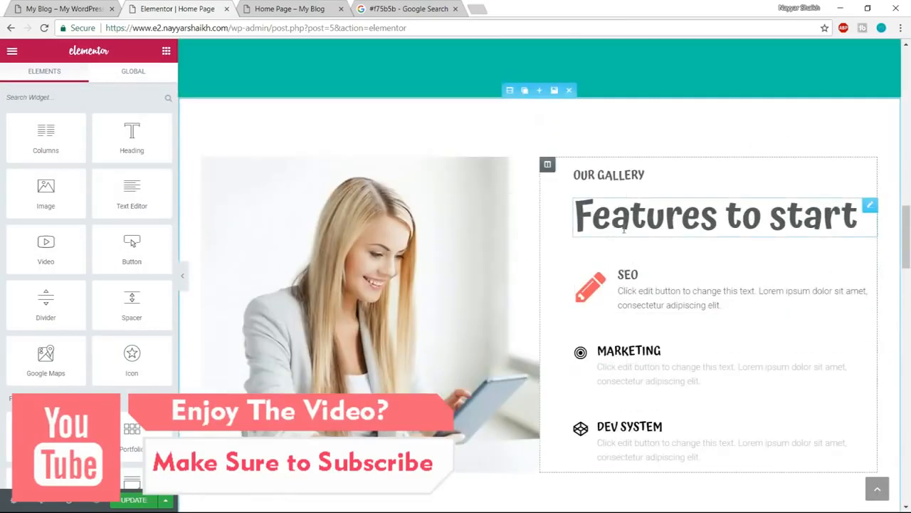
pyautogui.click(150, 72)
pyautogui.moveTo(47, 135); pyautogui.dragTo(655, 252)
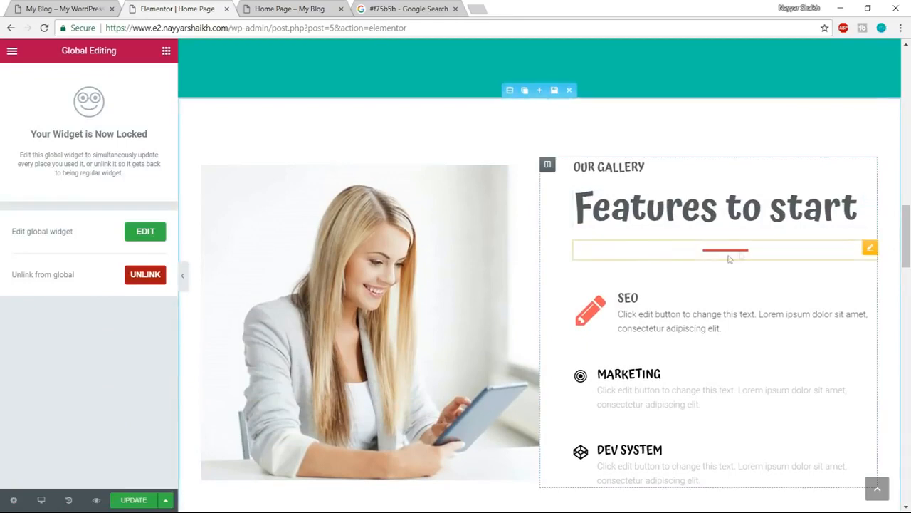
# - Unlink the divider below the Features to start heading from its global widget, and left-align it with a width of 30%
pyautogui.click(153, 279)
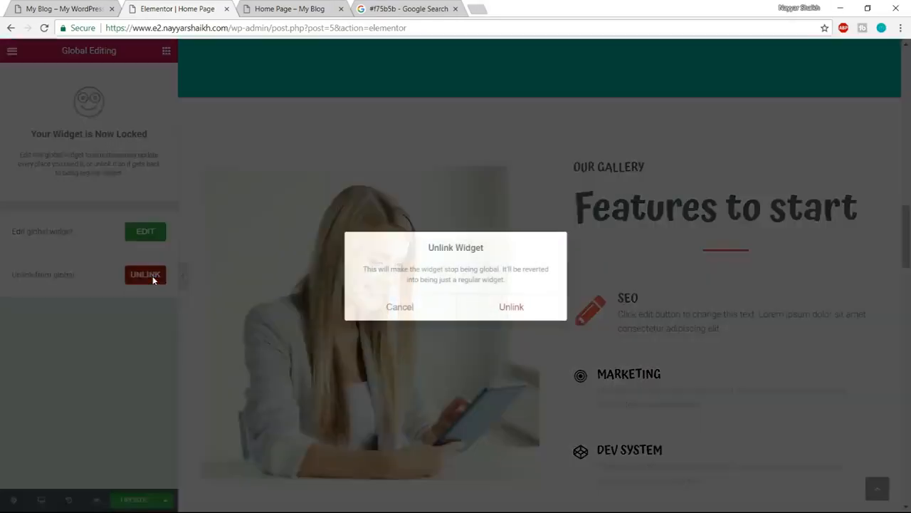
pyautogui.click(515, 306)
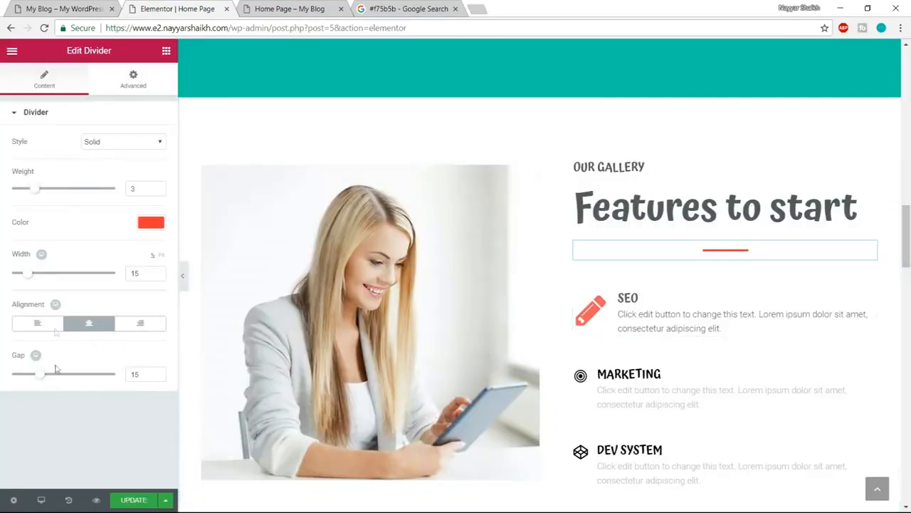
pyautogui.write('330')
pyautogui.write('30')
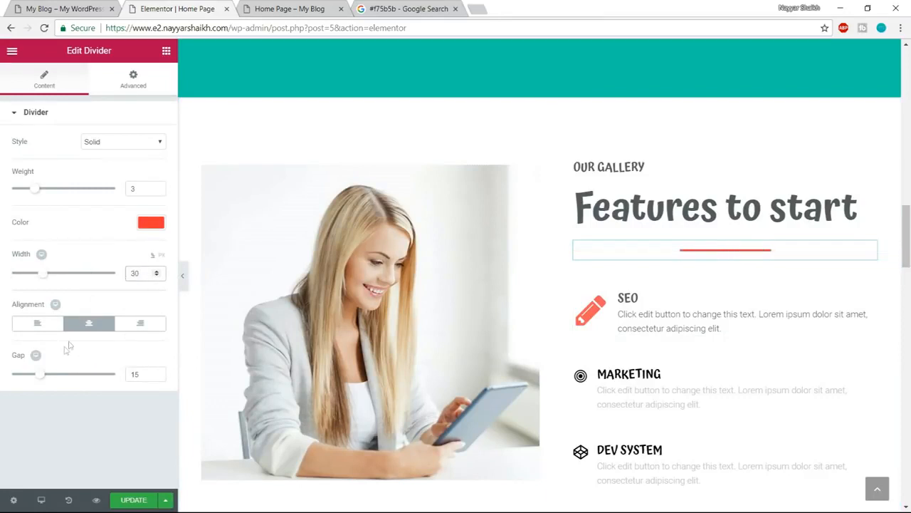
pyautogui.click(39, 323)
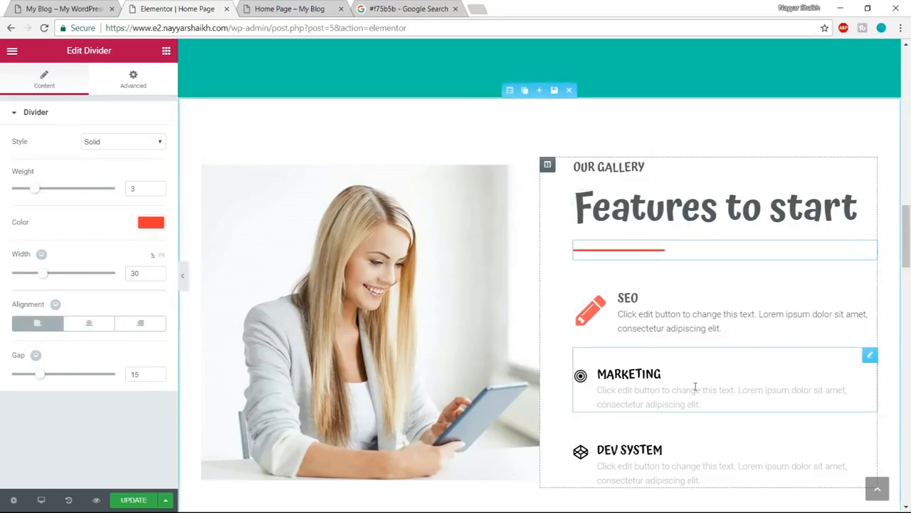
# - Examine the demo site's Check out our work section for its background, heading, subtitle and divider styling
pyautogui.scroll(-1, 695, 386)
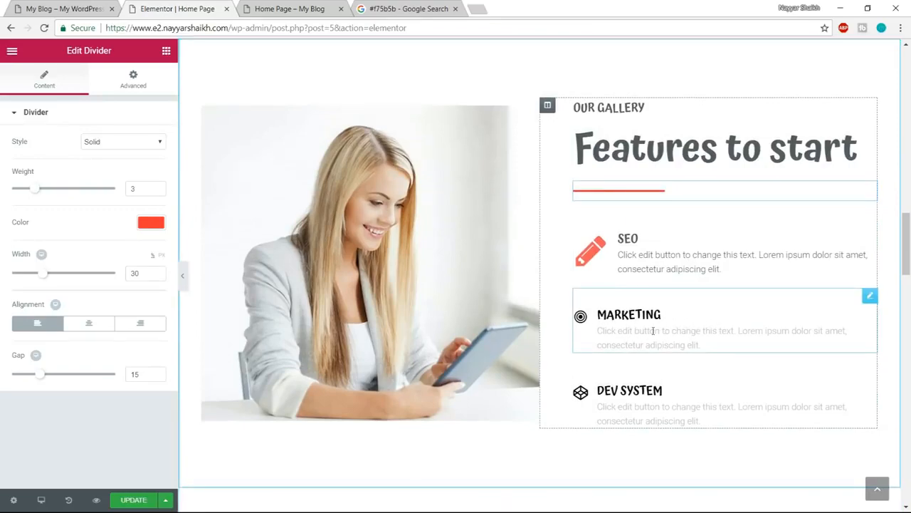
pyautogui.scroll(-6, 722, 368)
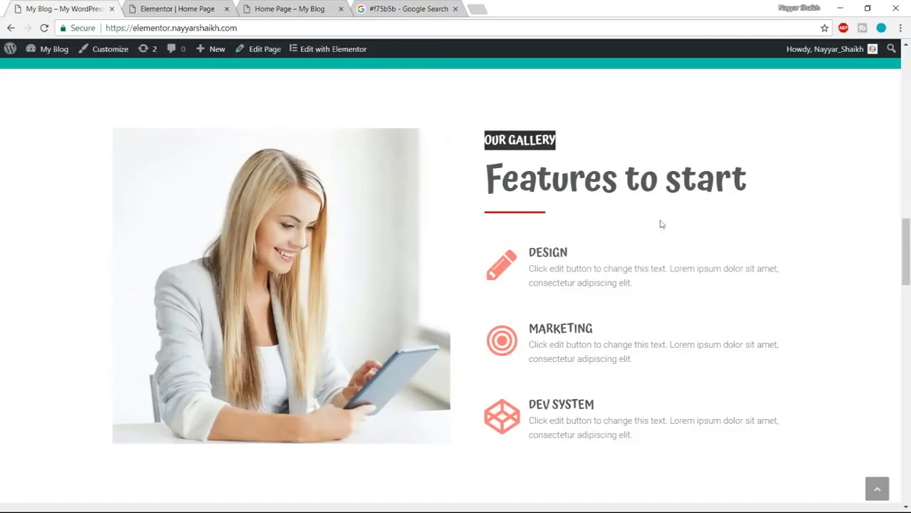
pyautogui.scroll(-6, 659, 228)
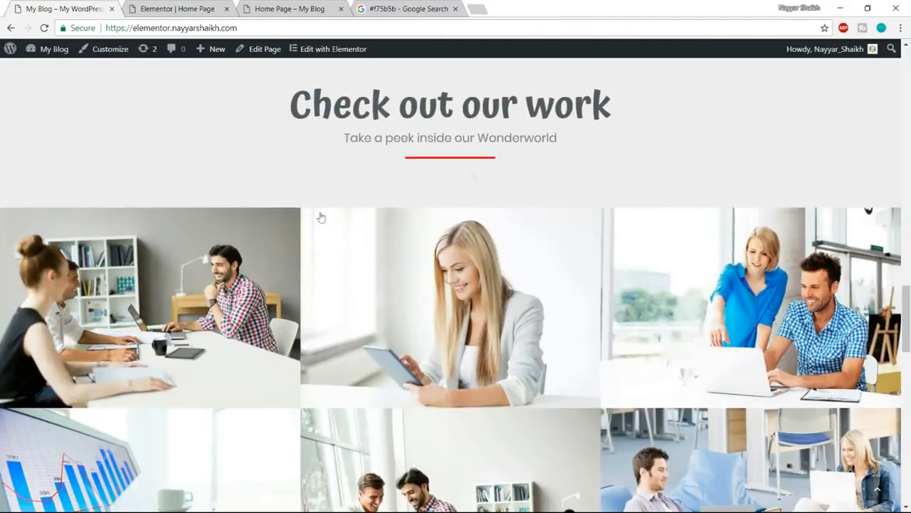
pyautogui.scroll(-3, 773, 421)
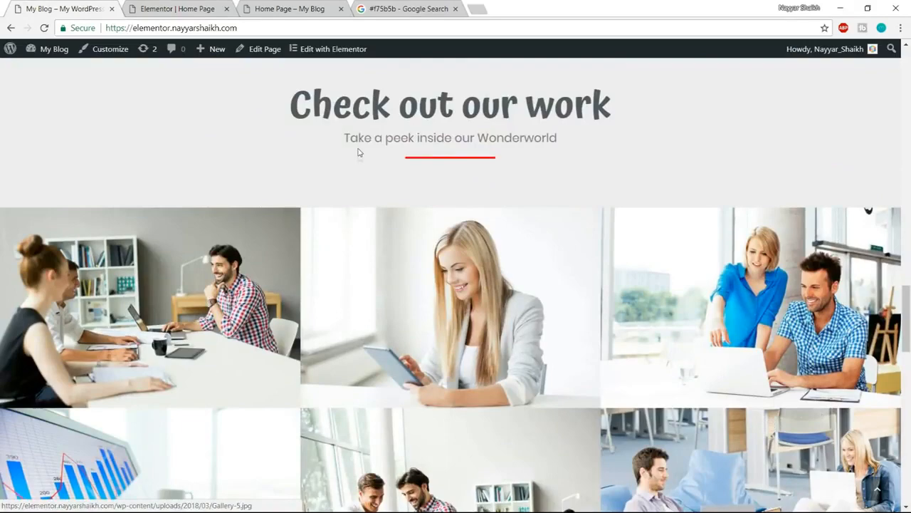
pyautogui.scroll(2, 565, 211)
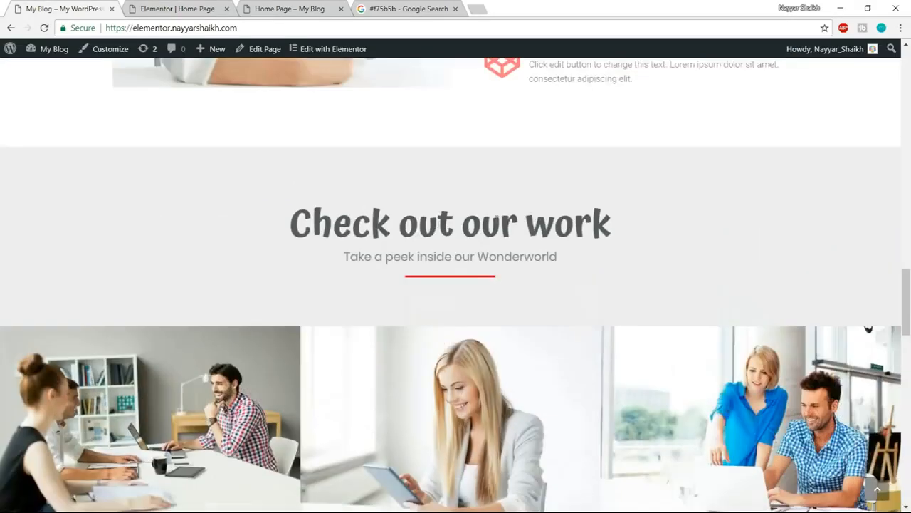
pyautogui.scroll(2, 300, 163)
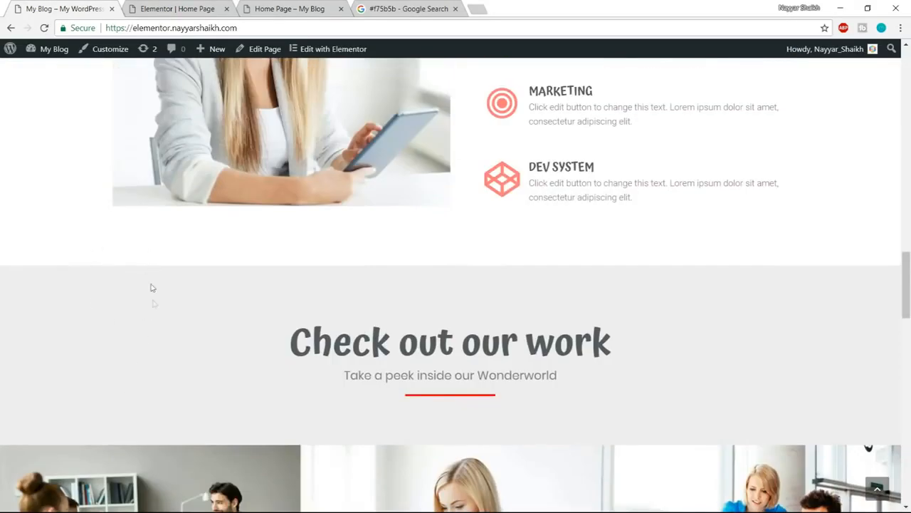
pyautogui.scroll(2, 169, 338)
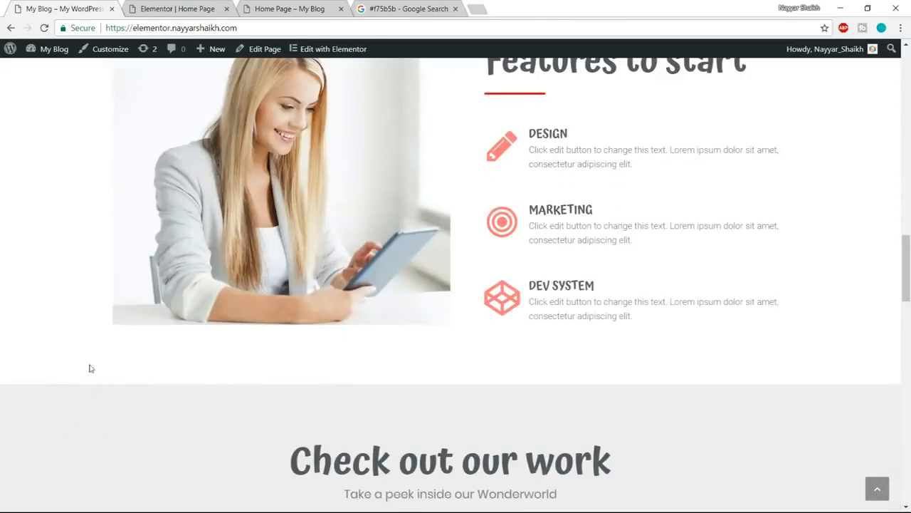
pyautogui.click(219, 4)
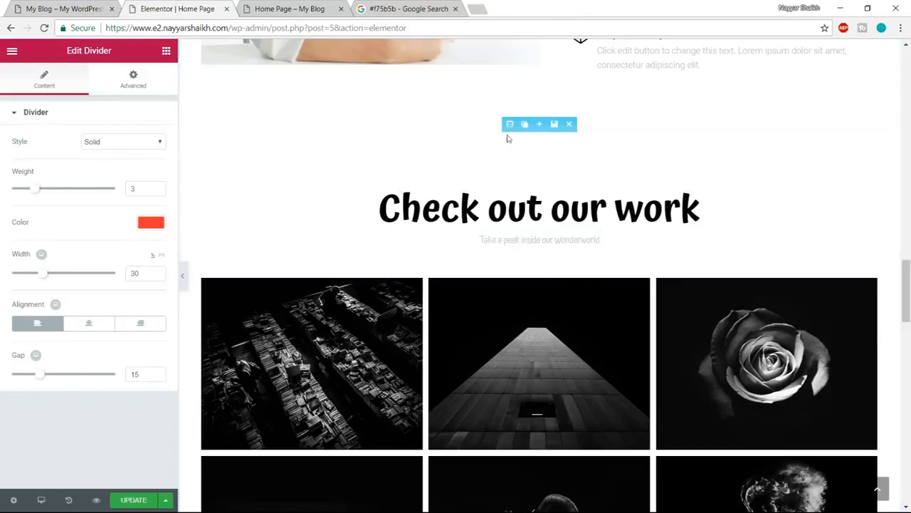
# - Give the Check out our work section a classic light gray background color of #ededed
pyautogui.click(509, 125)
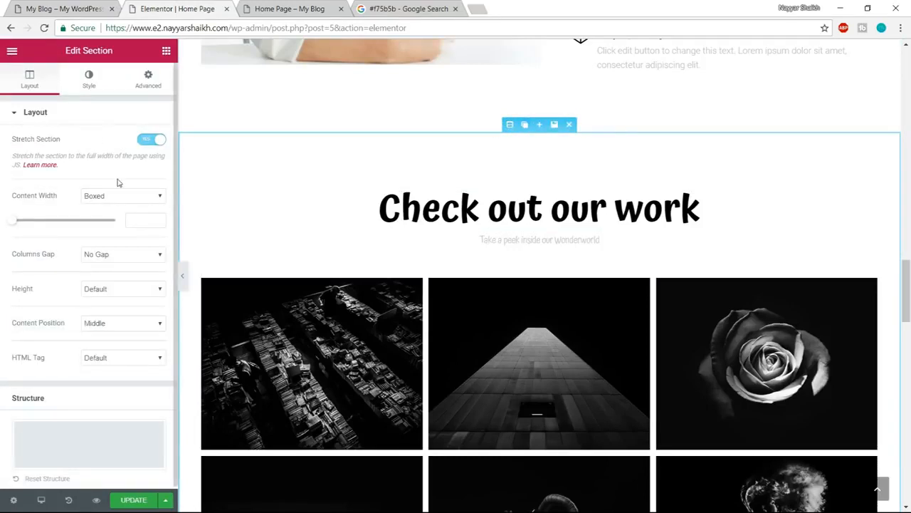
pyautogui.click(88, 78)
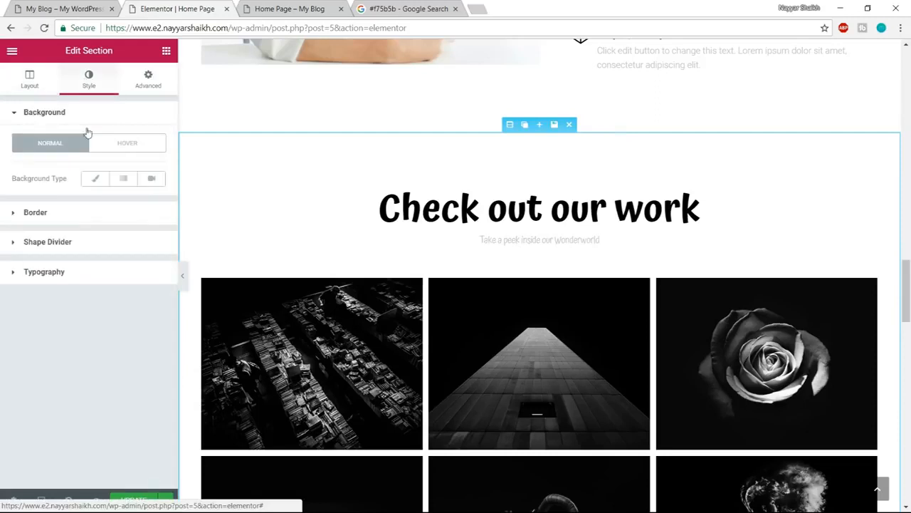
pyautogui.click(94, 178)
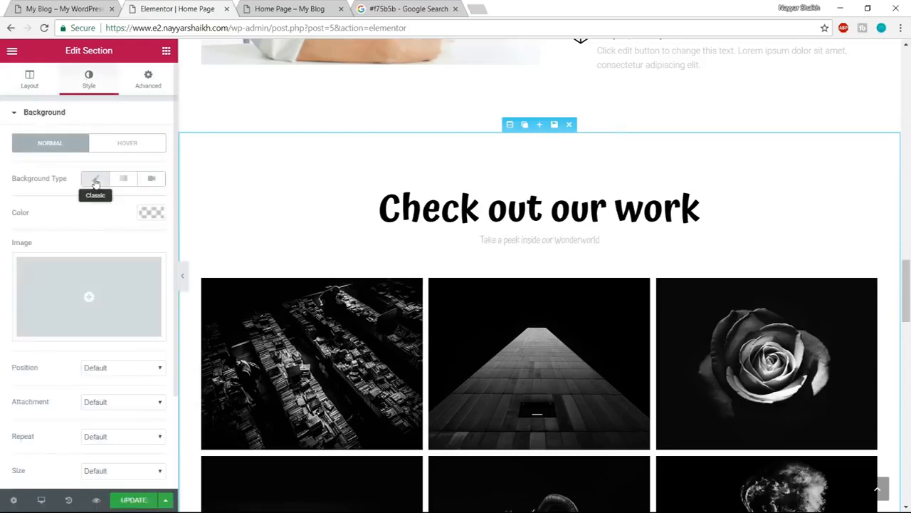
pyautogui.click(143, 215)
pyautogui.moveTo(28, 279); pyautogui.dragTo(10, 235)
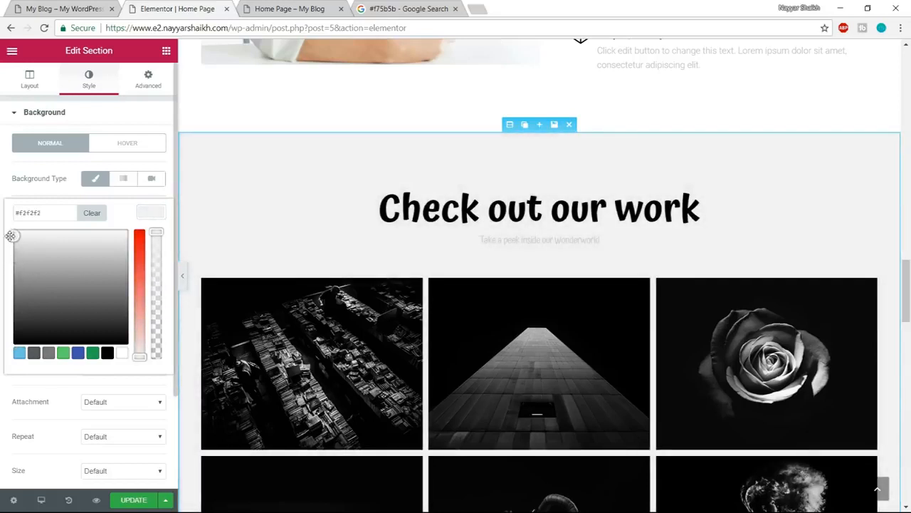
pyautogui.click(3, 242)
pyautogui.click(158, 212)
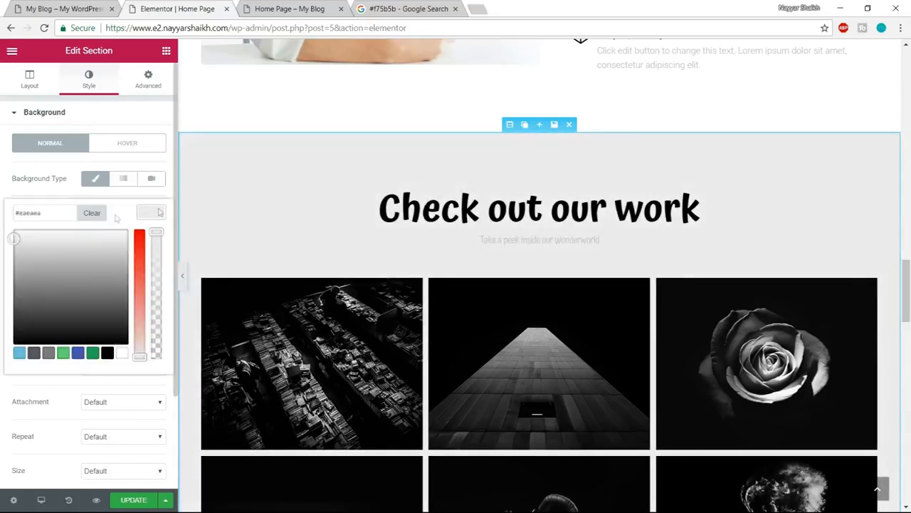
pyautogui.moveTo(58, 212); pyautogui.dragTo(12, 212)
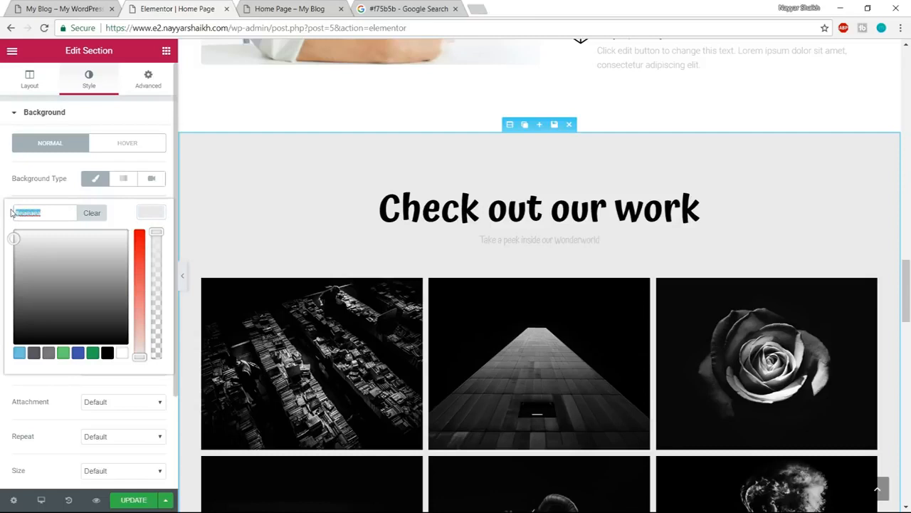
pyautogui.write('#f7f7f7')
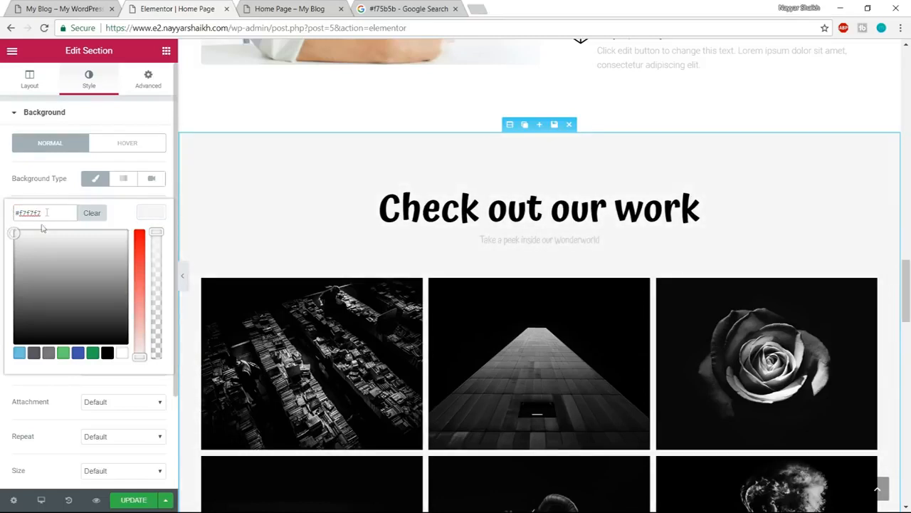
pyautogui.moveTo(17, 237)
pyautogui.mouseDown()
pyautogui.moveTo(12, 247)
pyautogui.moveTo(9, 238)
pyautogui.mouseUp()
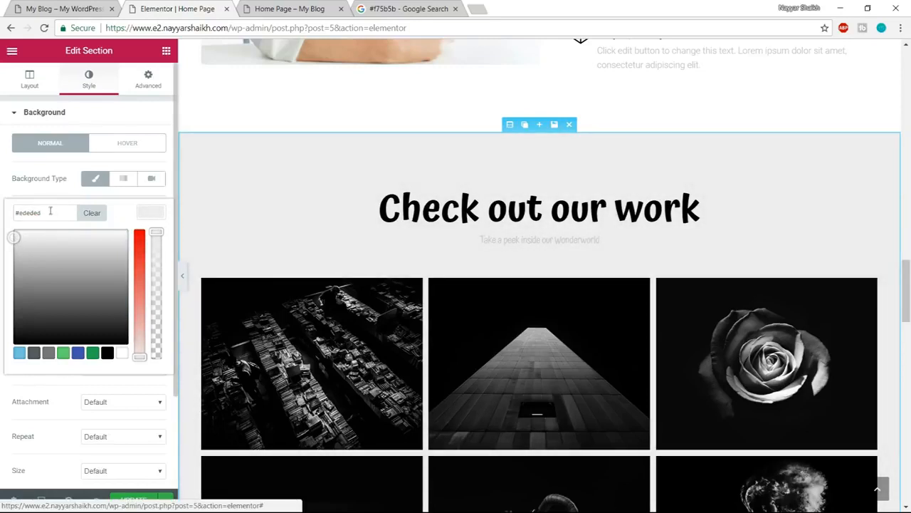
pyautogui.moveTo(49, 213); pyautogui.dragTo(15, 216)
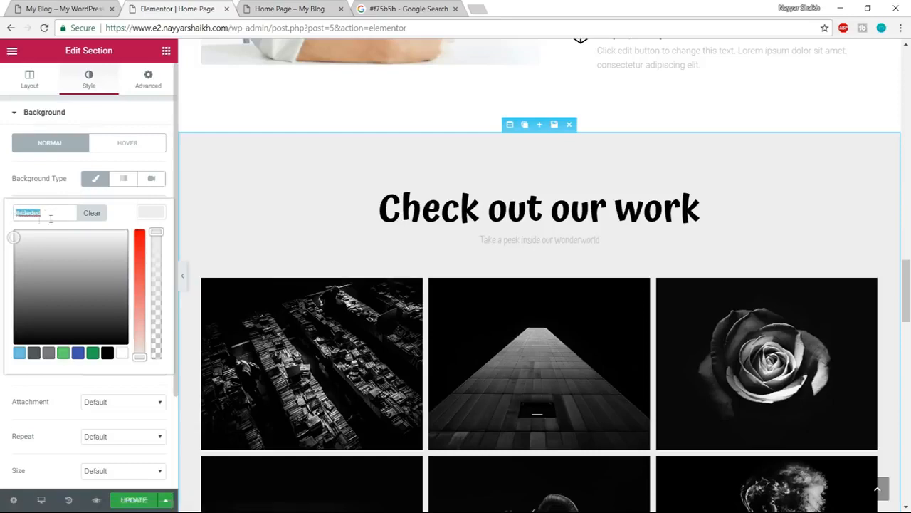
pyautogui.click(151, 218)
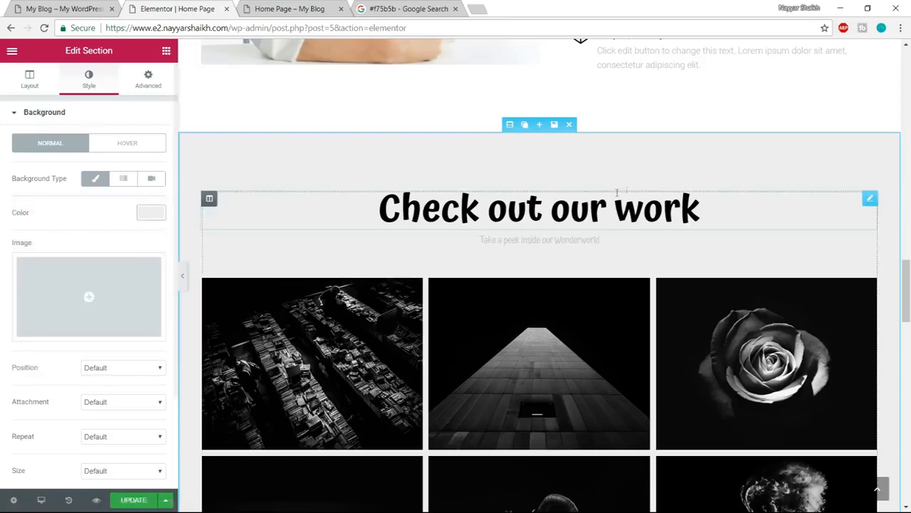
# - Change the gallery section's heading text to "Check out our Portfolio"
pyautogui.scroll(3, 847, 333)
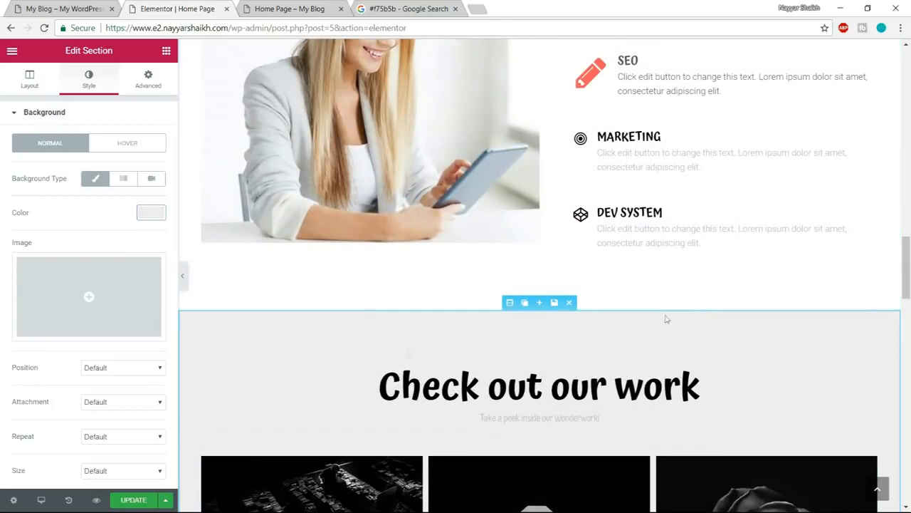
pyautogui.scroll(-3, 640, 224)
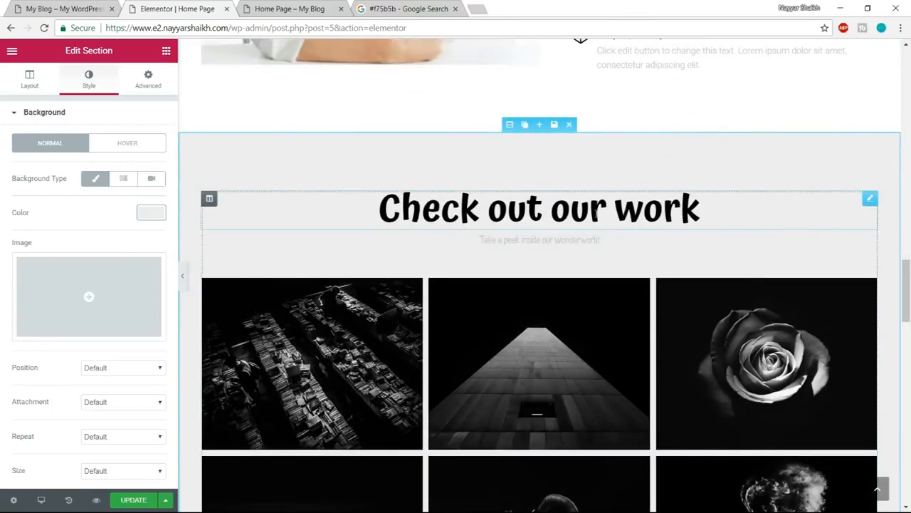
pyautogui.click(549, 218)
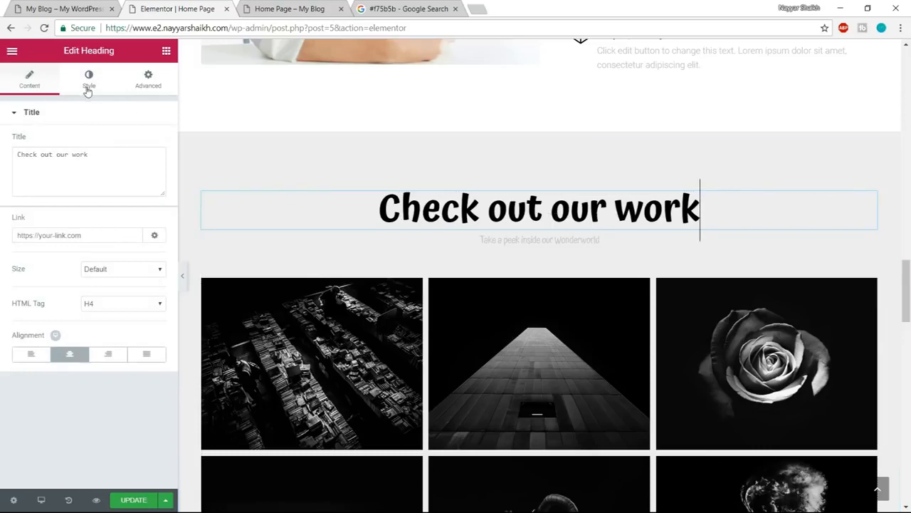
pyautogui.click(104, 156)
pyautogui.hotkey('ctrl', 'a')
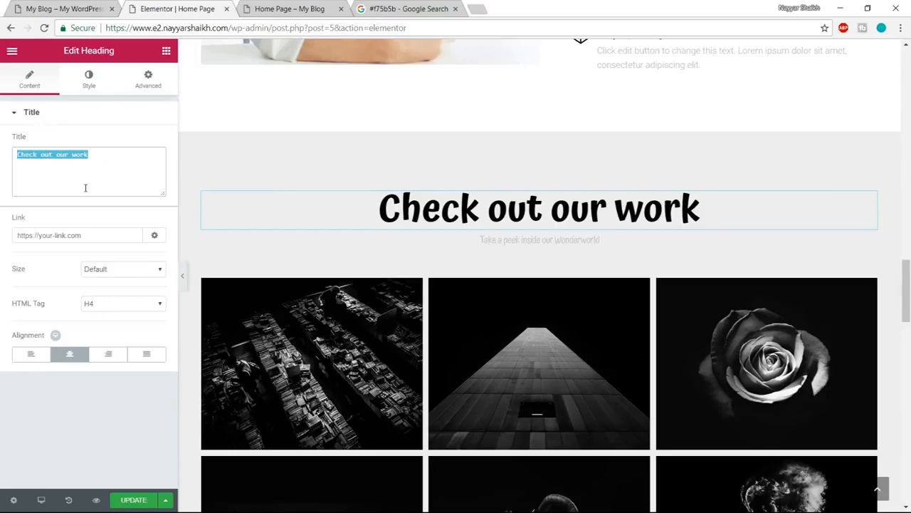
pyautogui.click(85, 188)
pyautogui.press('BackSpace')
pyautogui.press('BackSpace')
pyautogui.press('BackSpace')
pyautogui.press('BackSpace')
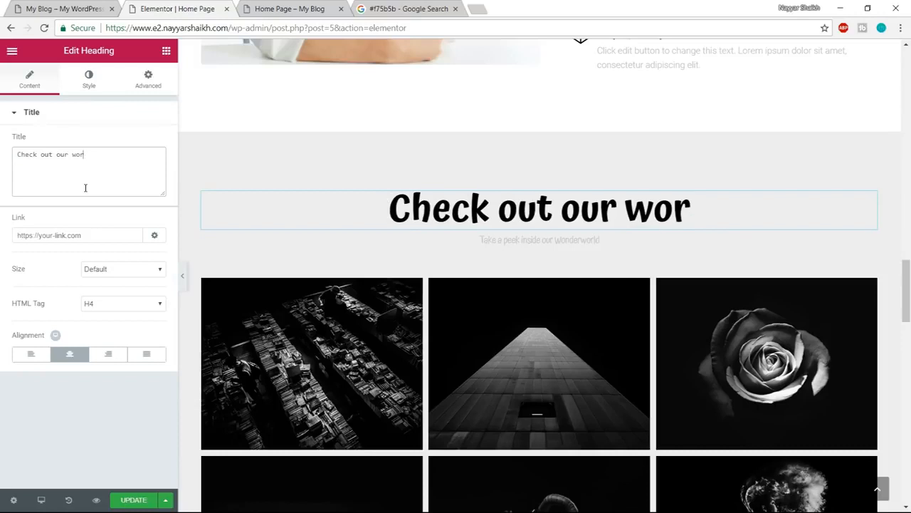
pyautogui.write('Portfolio')
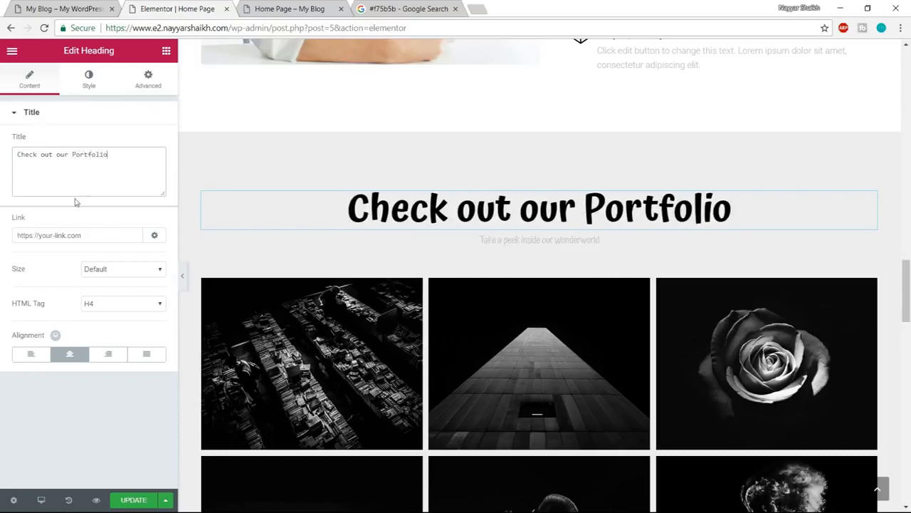
# - Color the Check out our Portfolio heading with the dark gray preset
pyautogui.click(98, 85)
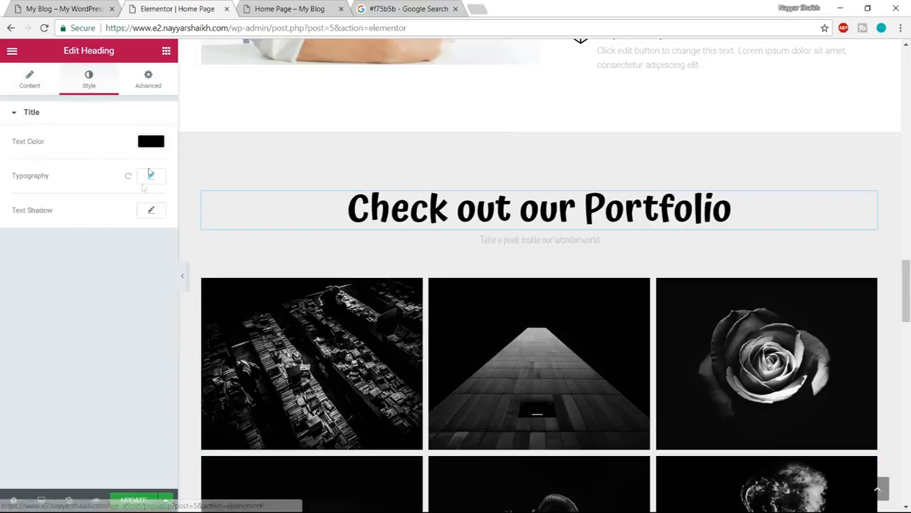
pyautogui.click(152, 140)
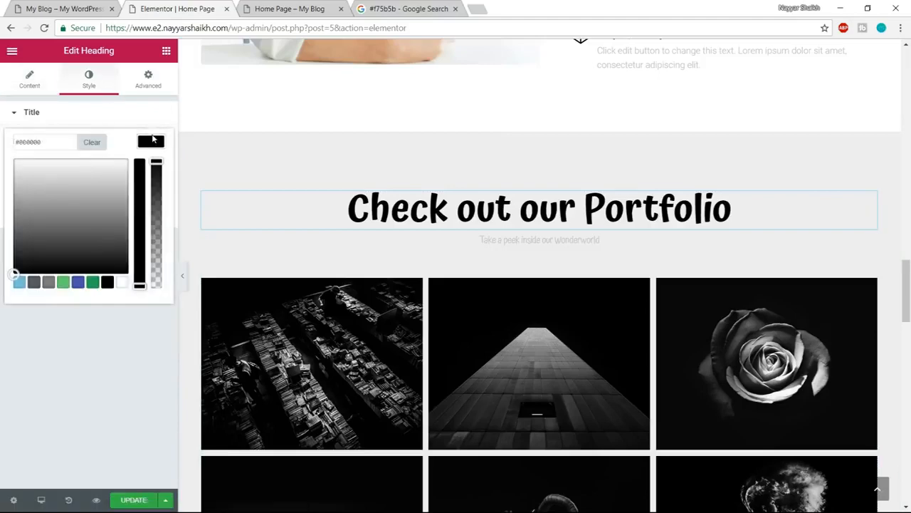
pyautogui.click(33, 284)
pyautogui.click(149, 143)
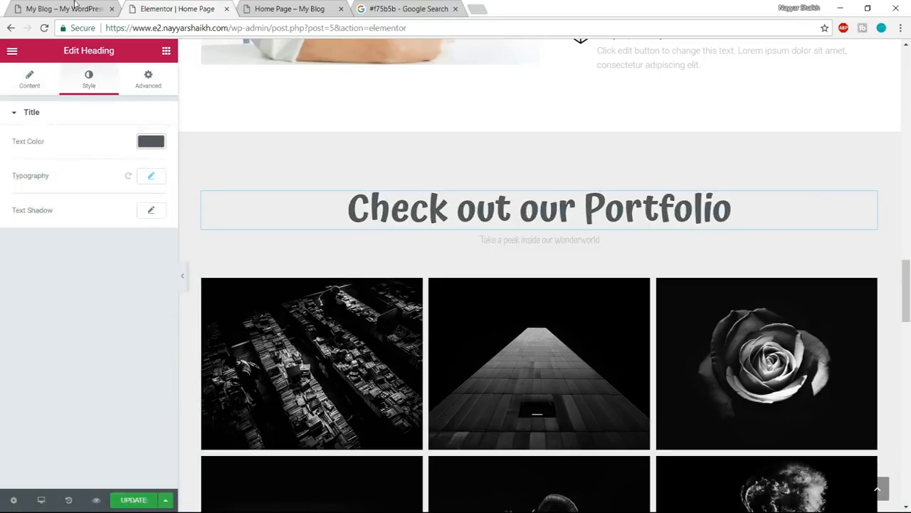
# - Check the demo's gallery subtitle, and color the "Take a peek inside our Wonderworld" subtitle with the dark gray preset
pyautogui.click(75, 6)
pyautogui.scroll(-3, 528, 412)
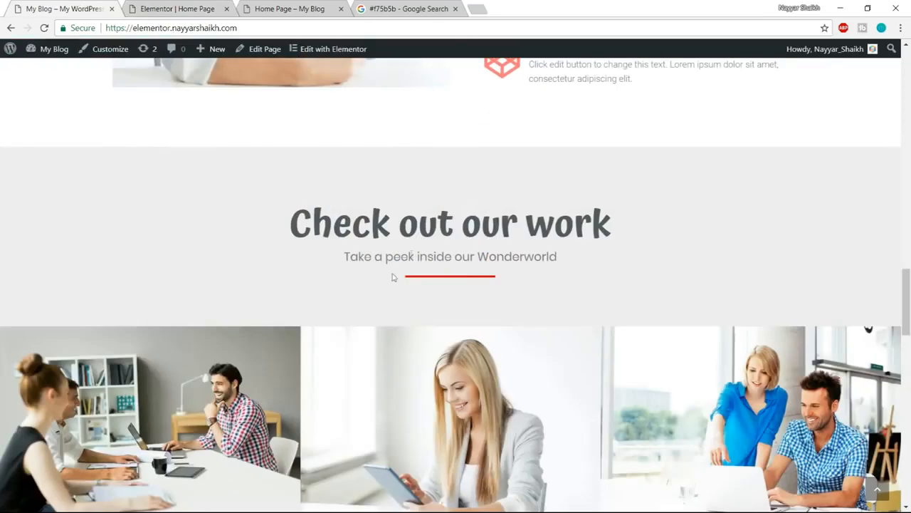
pyautogui.click(174, 6)
pyautogui.click(526, 240)
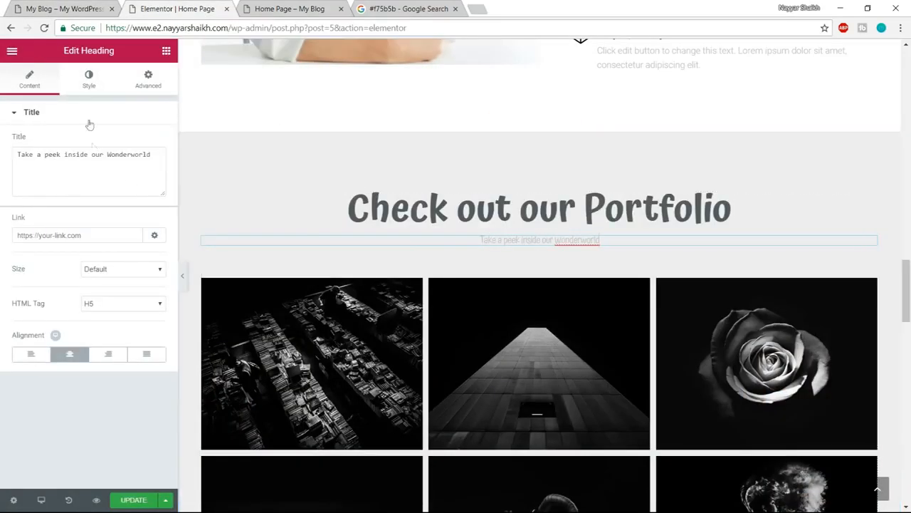
pyautogui.click(88, 78)
pyautogui.click(153, 143)
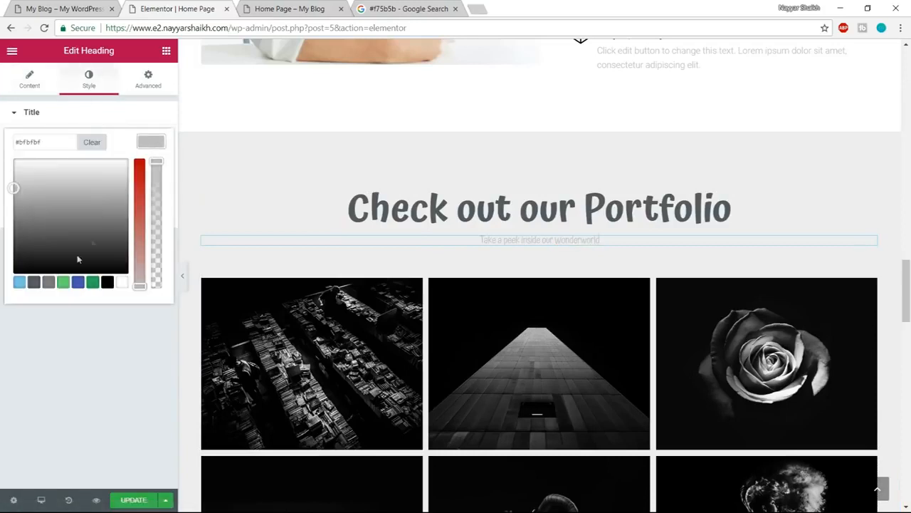
pyautogui.click(30, 283)
pyautogui.click(163, 141)
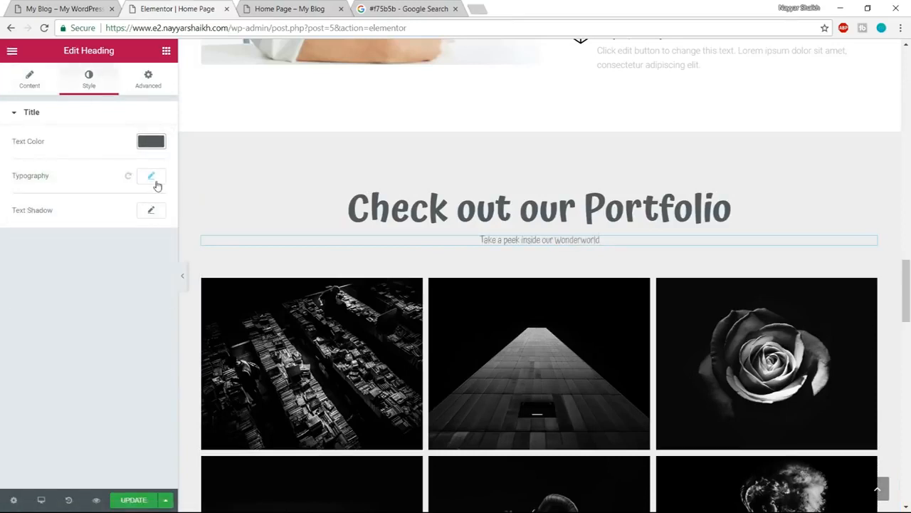
# - Set the "Take a peek inside our Wonderworld" subtitle's typography to Poppins, size 20 px, weight 400
pyautogui.click(151, 176)
pyautogui.click(118, 208)
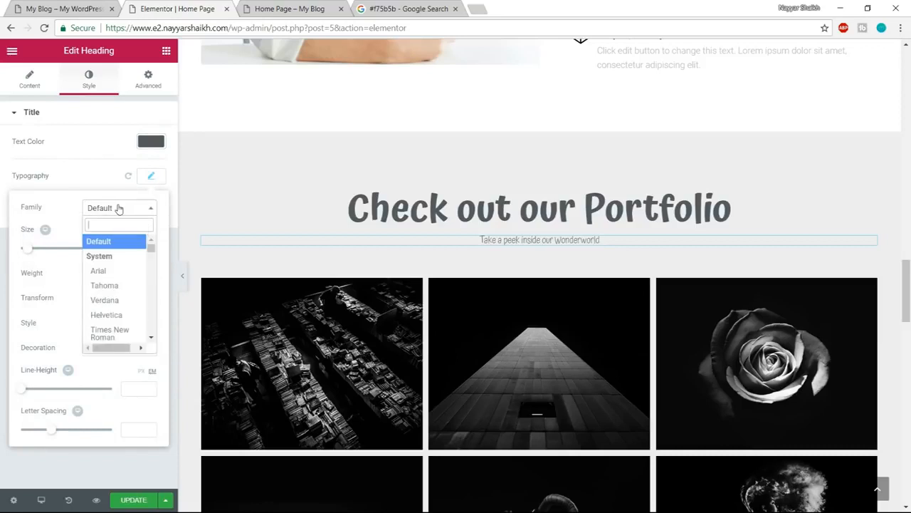
pyautogui.write('popp')
pyautogui.press('Return')
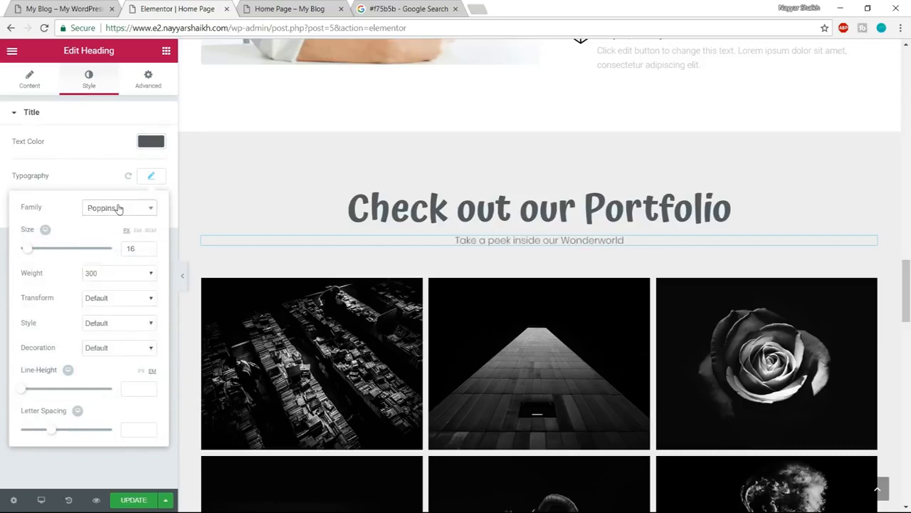
pyautogui.moveTo(138, 247); pyautogui.dragTo(110, 249)
pyautogui.write('20')
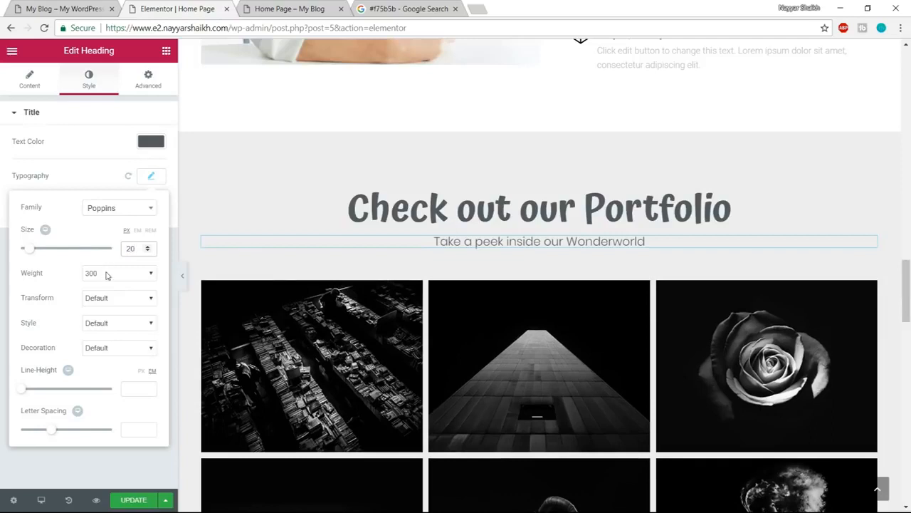
pyautogui.click(107, 274)
pyautogui.click(100, 316)
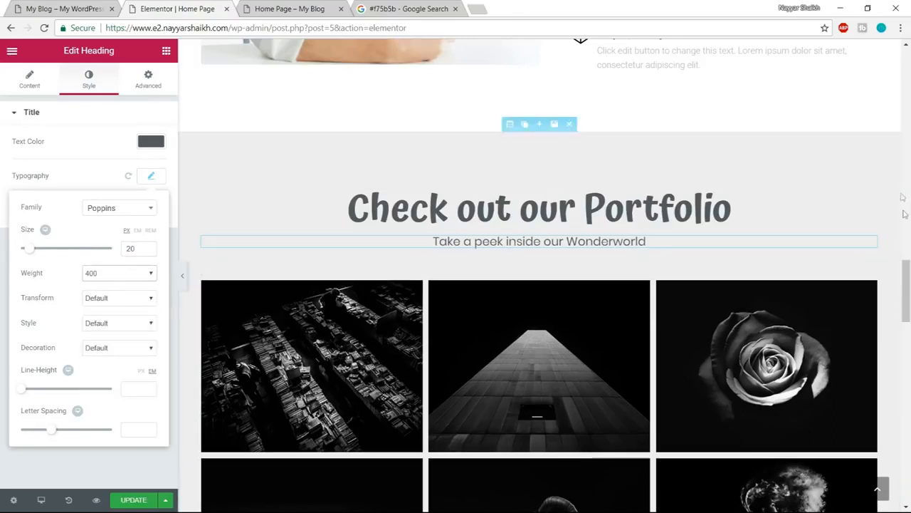
# - Check the demo's gallery heading, and place the global Divider widget below the "Take a peek inside our Wonderworld" subtitle
pyautogui.click(71, 10)
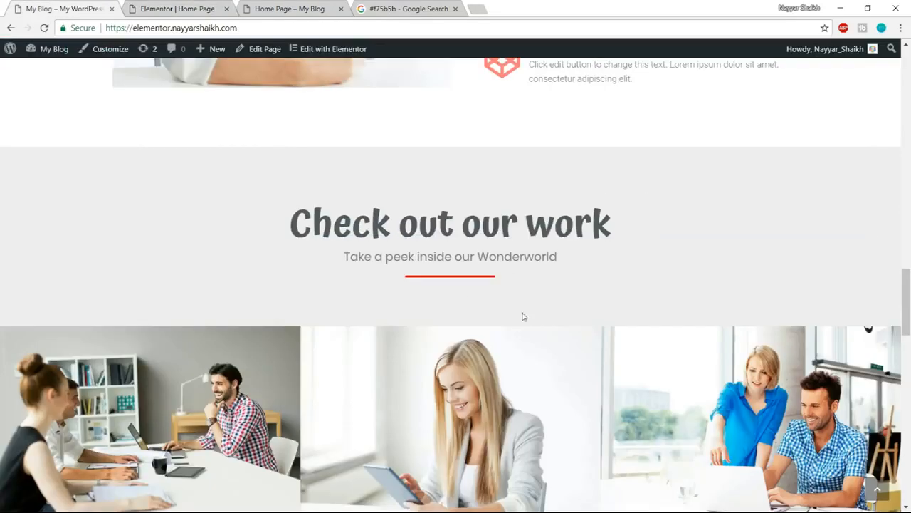
pyautogui.click(166, 7)
pyautogui.click(165, 52)
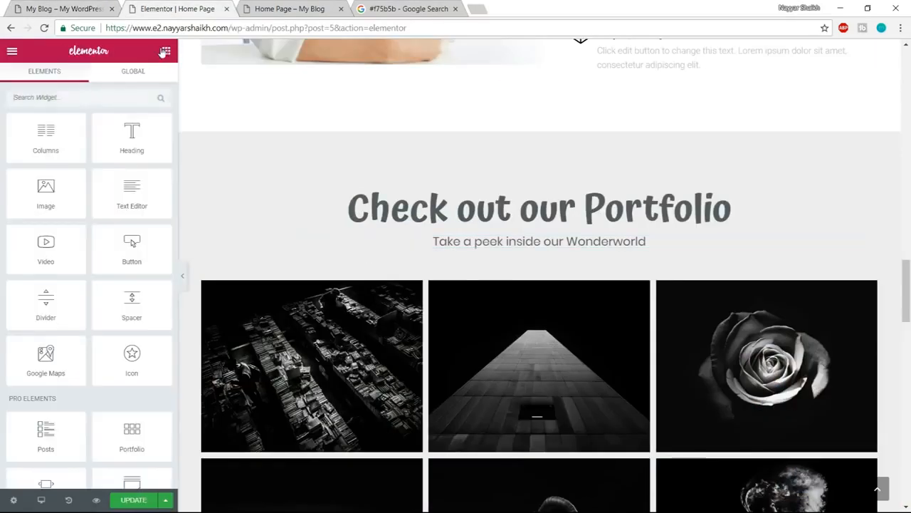
pyautogui.click(126, 74)
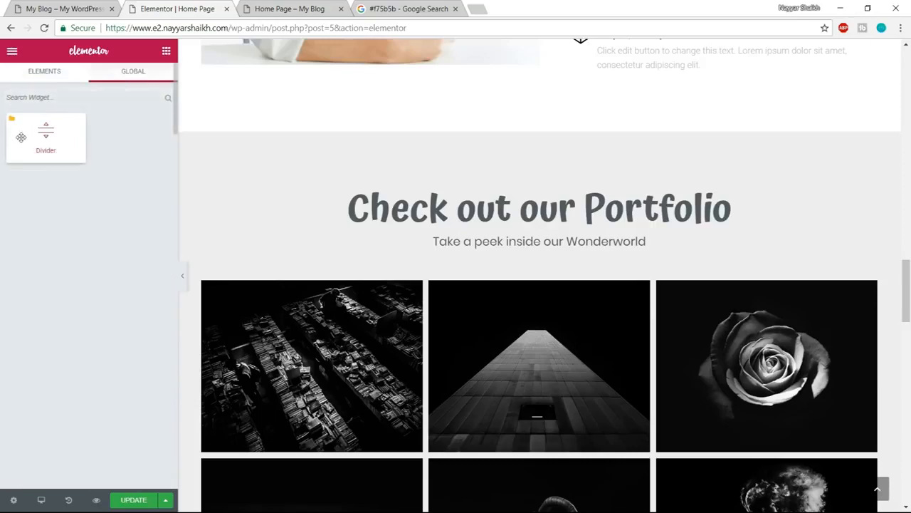
pyautogui.moveTo(21, 137); pyautogui.dragTo(518, 264)
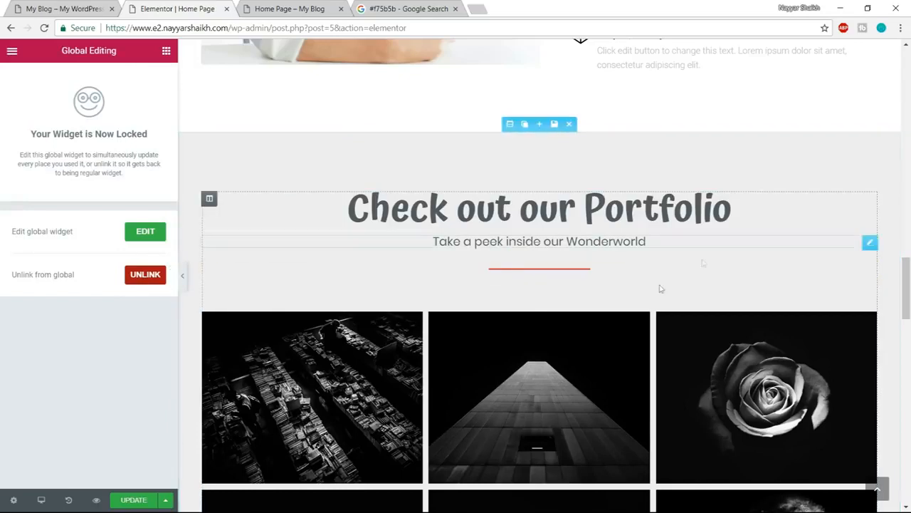
# - Clear all existing images from the image gallery in the Check out our Portfolio section
pyautogui.scroll(-2, 638, 315)
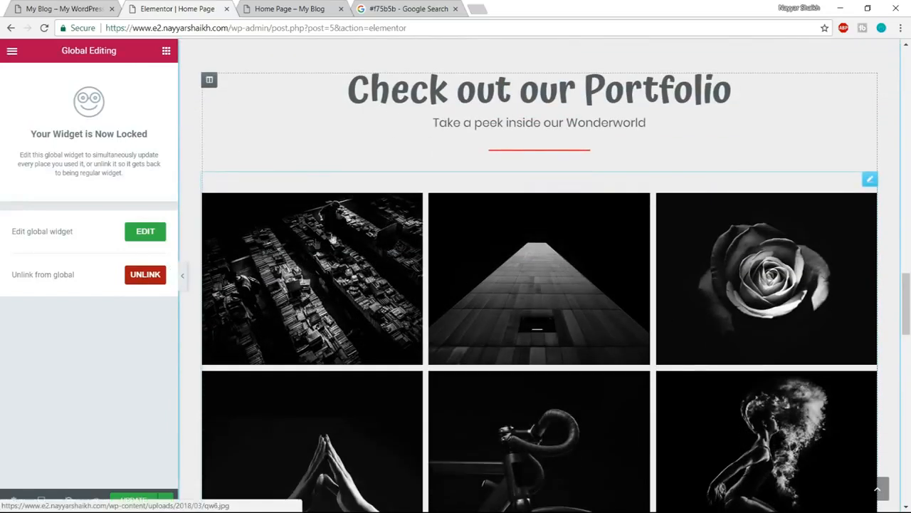
pyautogui.click(308, 257)
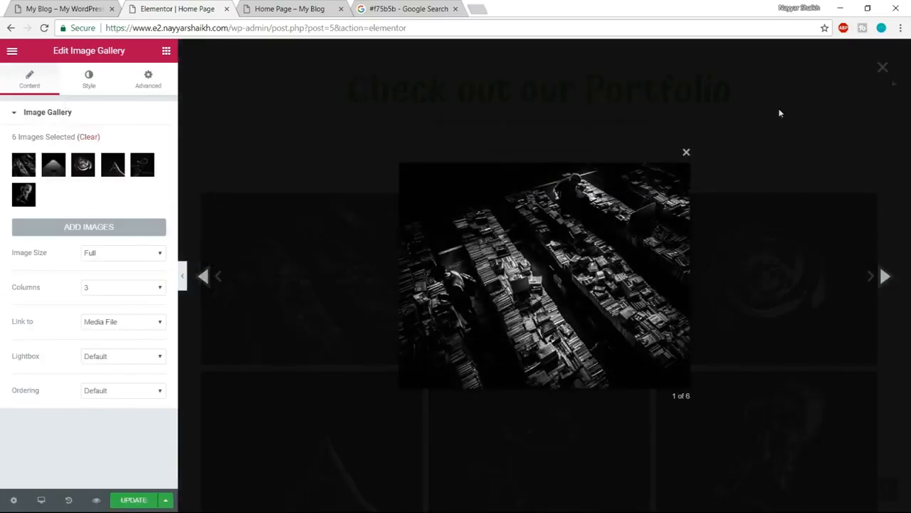
pyautogui.click(686, 151)
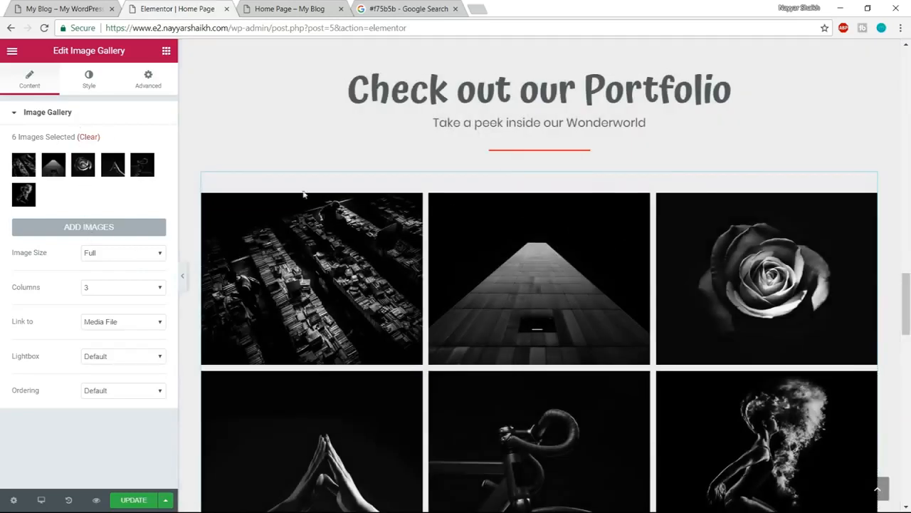
pyautogui.click(89, 138)
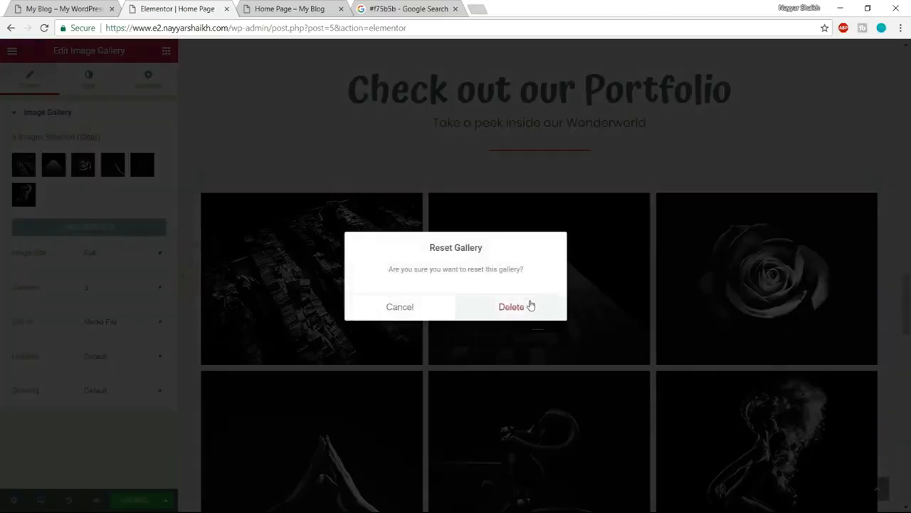
pyautogui.click(530, 306)
# - Upload the images Gallery-1 through Gallery-6 from the Media folder and insert them as the portfolio section's new gallery
pyautogui.click(115, 157)
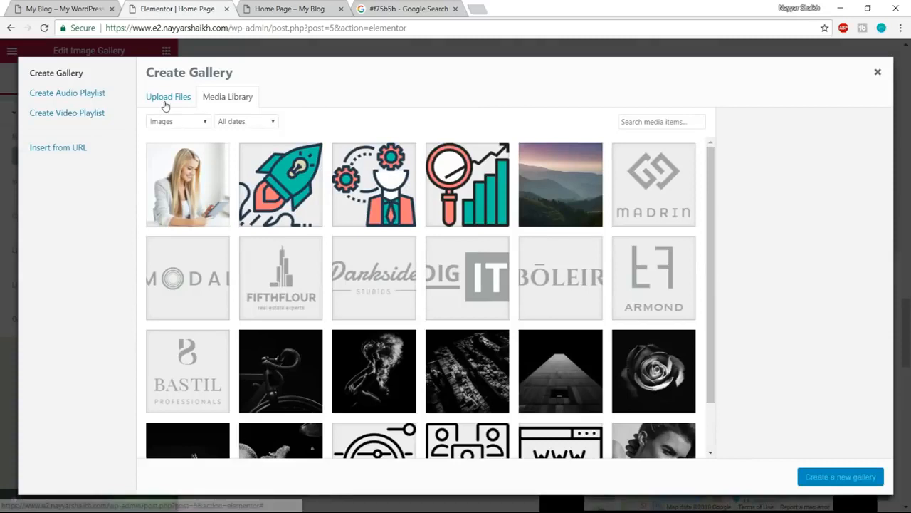
pyautogui.click(165, 101)
pyautogui.click(518, 269)
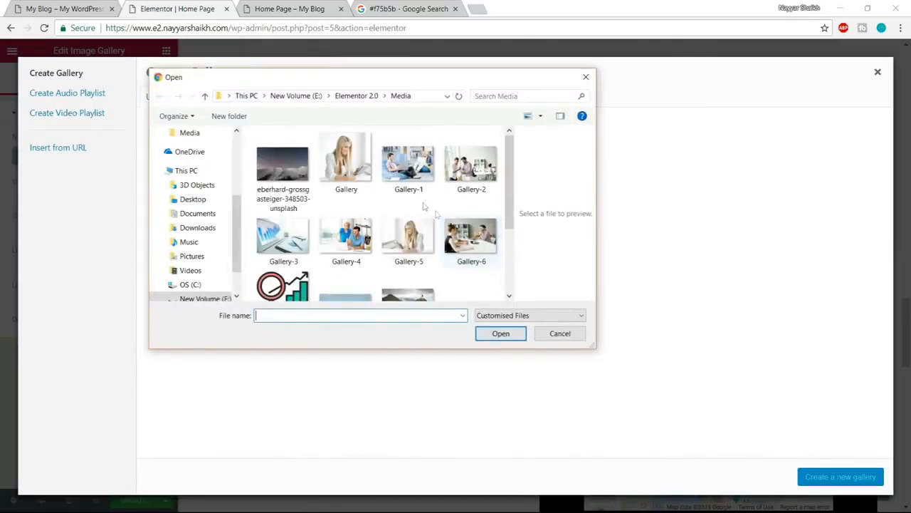
pyautogui.click(407, 165)
pyautogui.keyDown('ctrl'); pyautogui.click(470, 165); pyautogui.keyUp('ctrl')
pyautogui.keyDown('ctrl'); pyautogui.click(471, 239); pyautogui.keyUp('ctrl')
pyautogui.keyDown('ctrl'); pyautogui.click(409, 239); pyautogui.keyUp('ctrl')
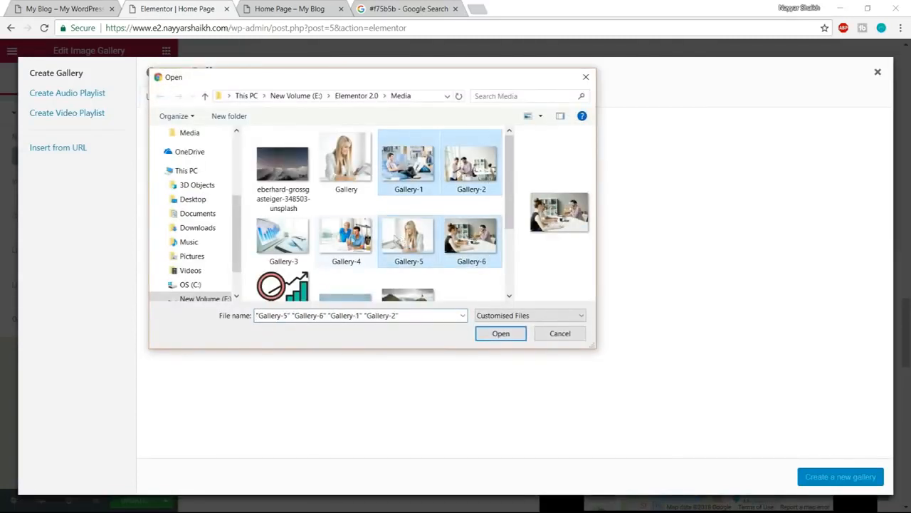
pyautogui.keyDown('ctrl'); pyautogui.click(346, 239); pyautogui.keyUp('ctrl')
pyautogui.keyDown('ctrl'); pyautogui.click(283, 239); pyautogui.keyUp('ctrl')
pyautogui.scroll(-1, 495, 246)
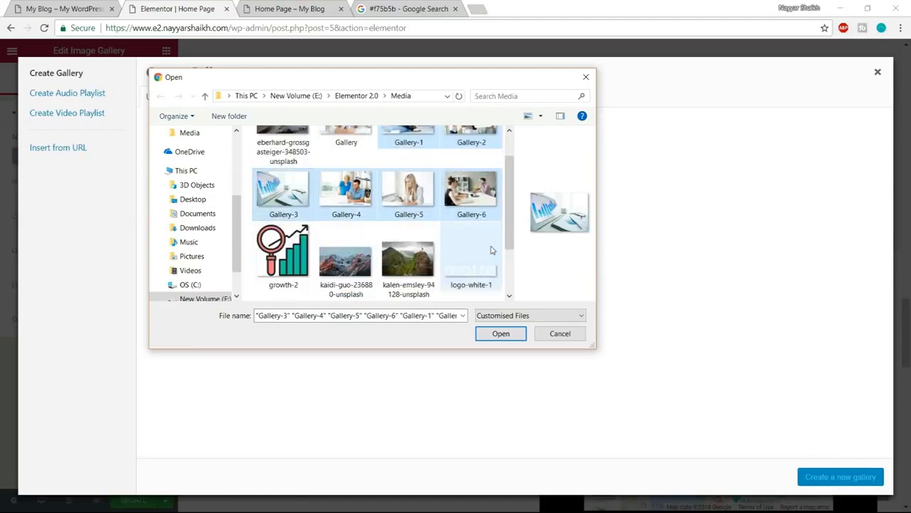
pyautogui.scroll(1, 488, 260)
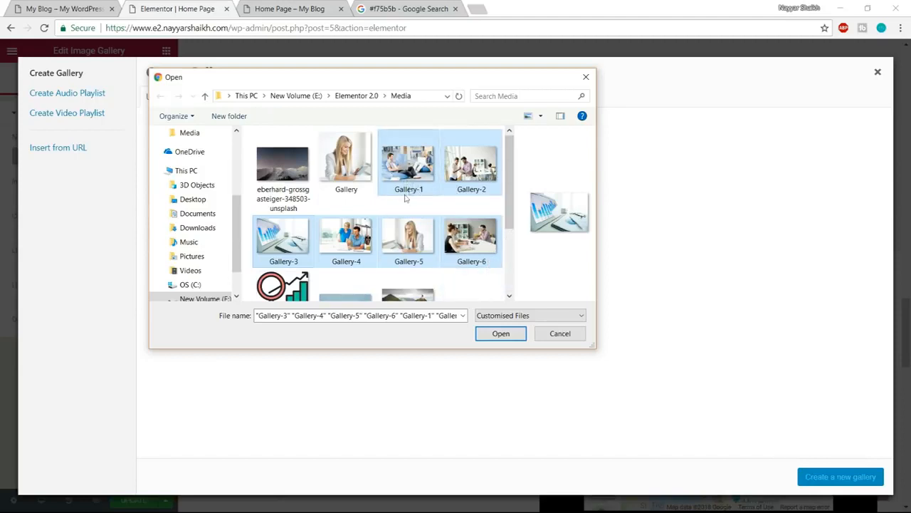
pyautogui.click(500, 333)
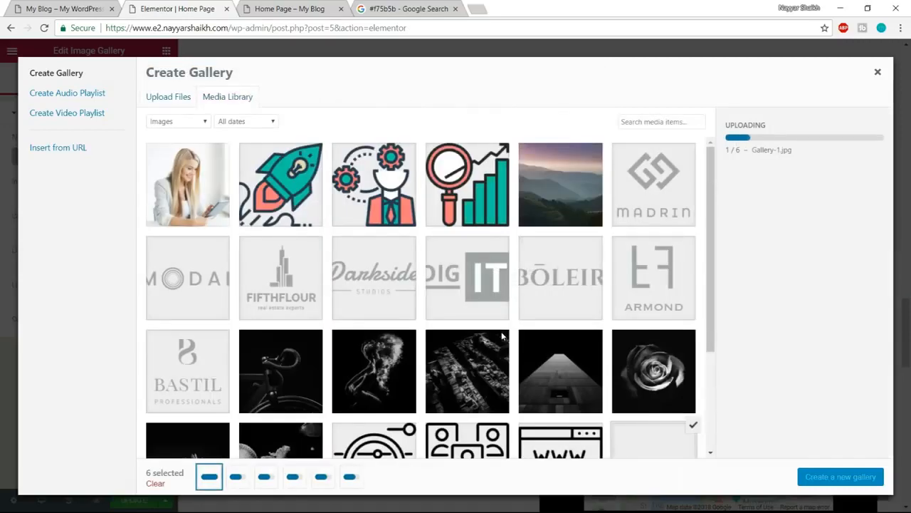
pyautogui.click(841, 477)
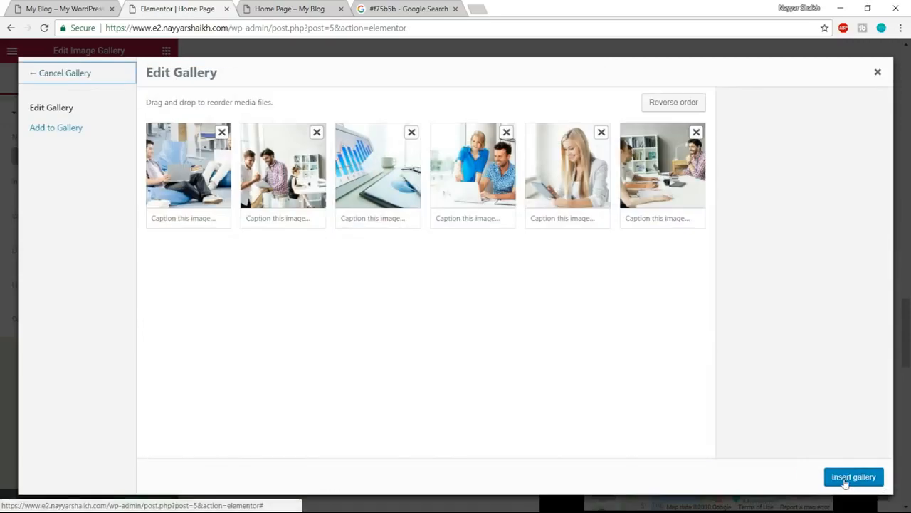
pyautogui.click(854, 477)
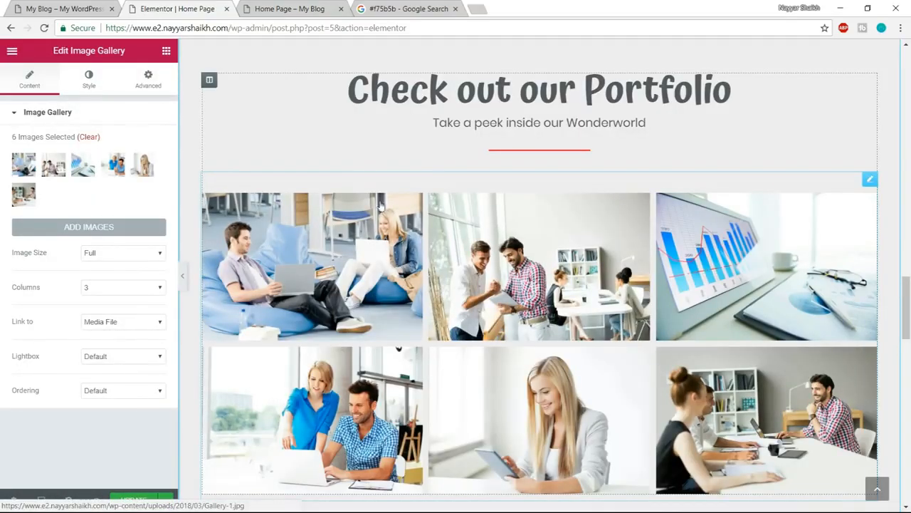
# - Check the demo's gallery layout, and set the Check out our Portfolio section's content width to Full Width
pyautogui.click(59, 8)
pyautogui.scroll(-3, 409, 366)
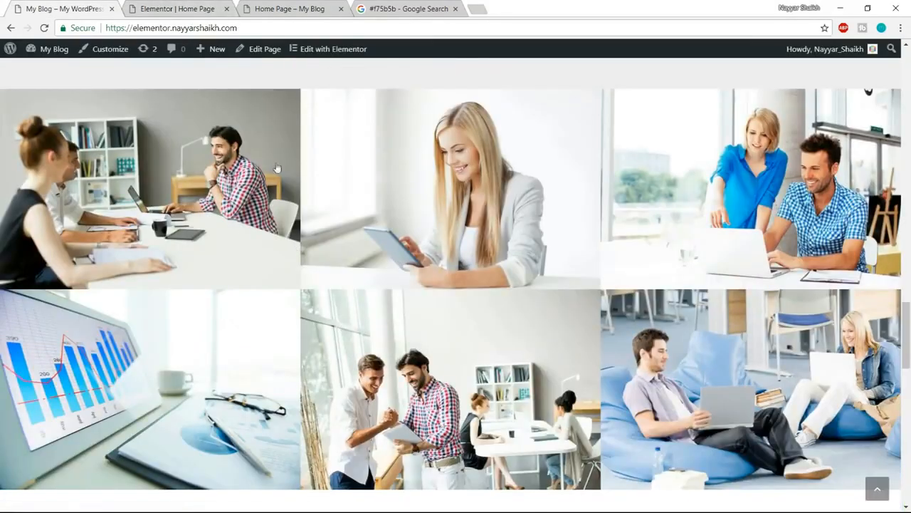
pyautogui.scroll(1, 784, 356)
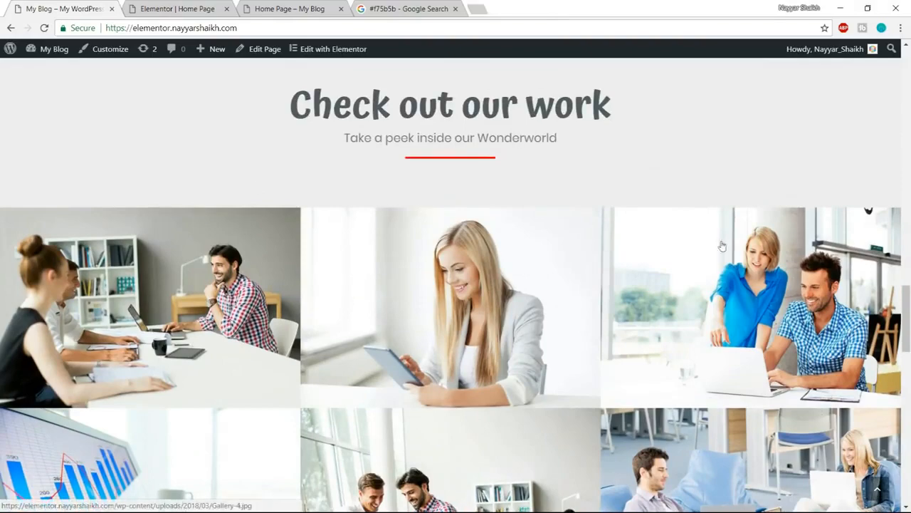
pyautogui.click(178, 9)
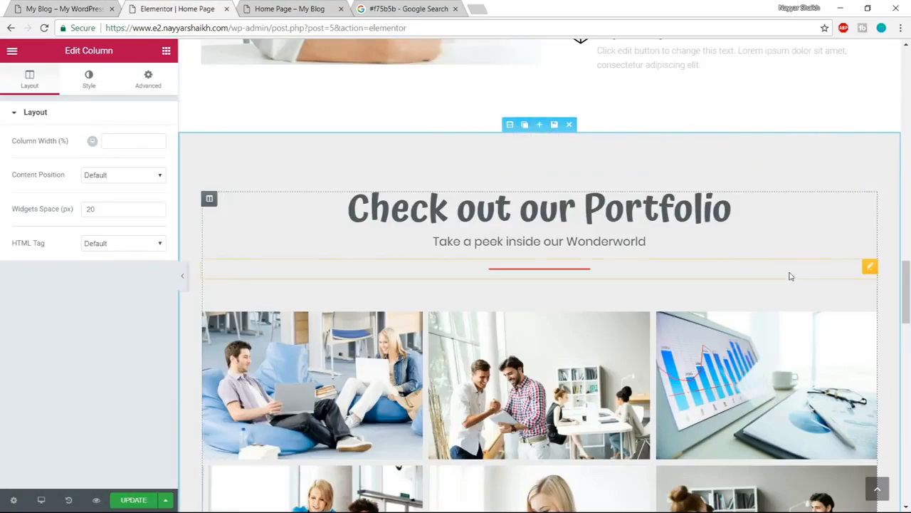
pyautogui.scroll(-1, 789, 275)
pyautogui.scroll(1, 790, 275)
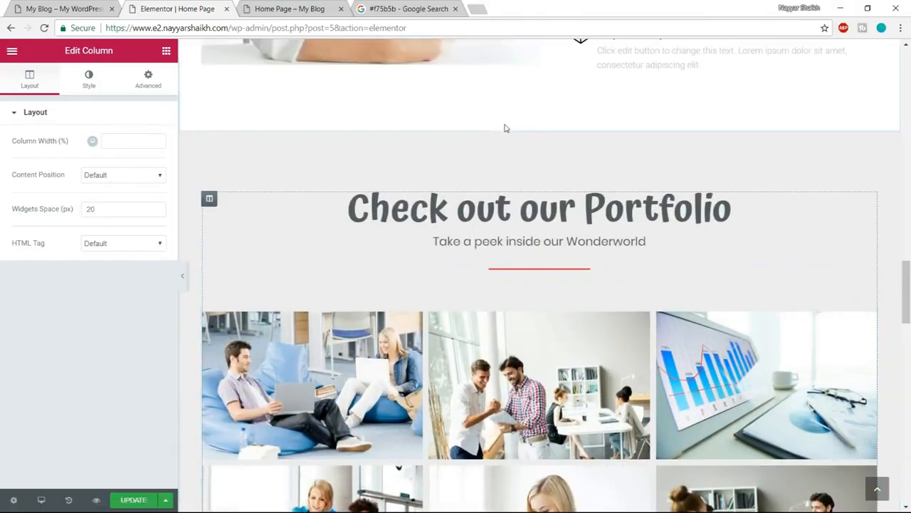
pyautogui.click(508, 125)
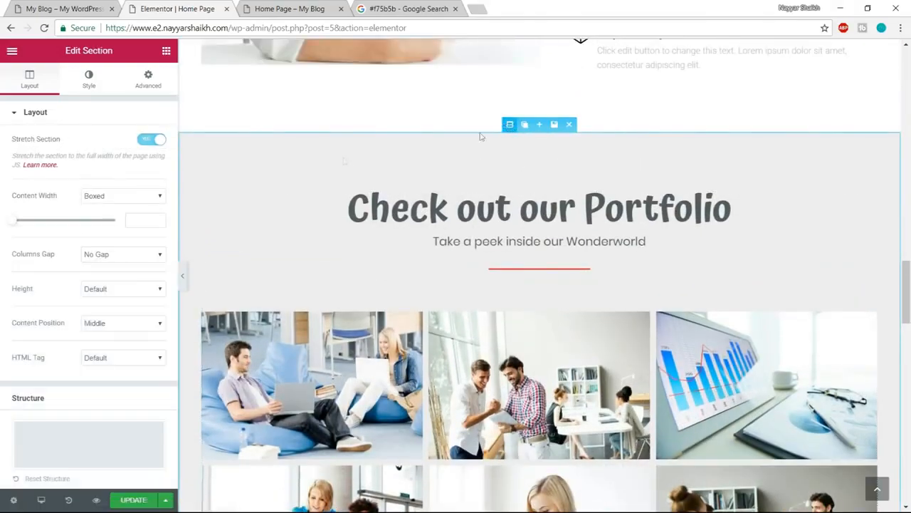
pyautogui.click(120, 198)
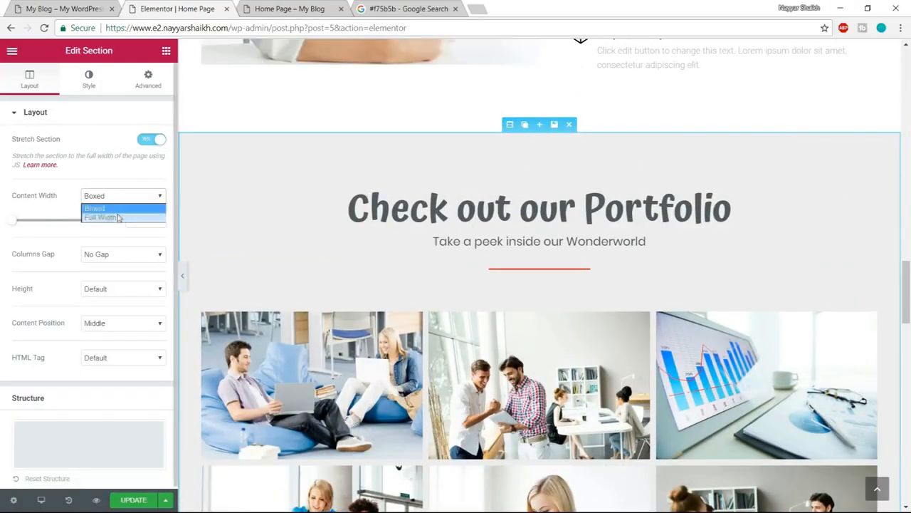
pyautogui.click(118, 217)
pyautogui.scroll(-3, 517, 354)
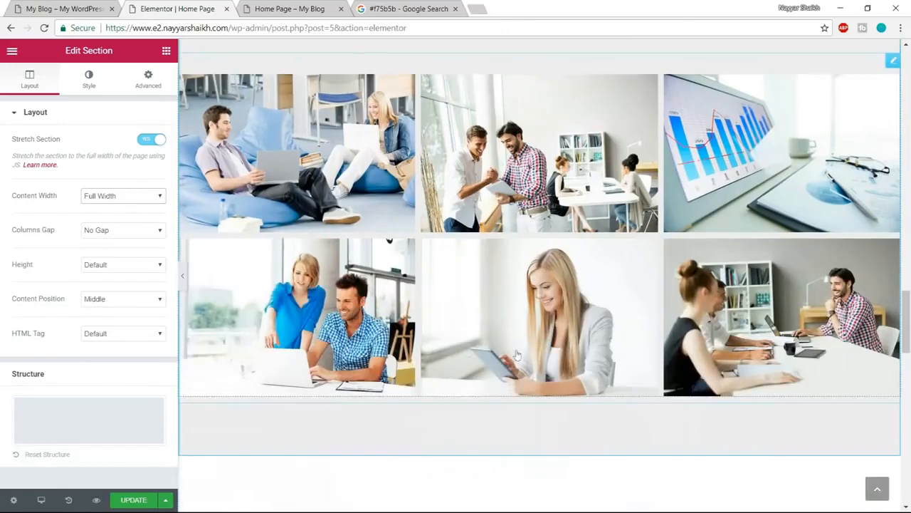
pyautogui.scroll(1, 487, 345)
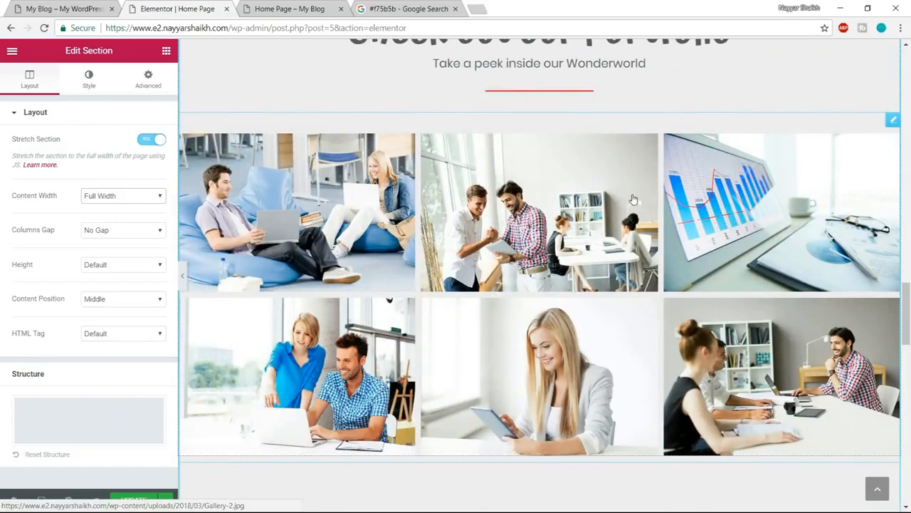
pyautogui.click(112, 232)
pyautogui.click(115, 229)
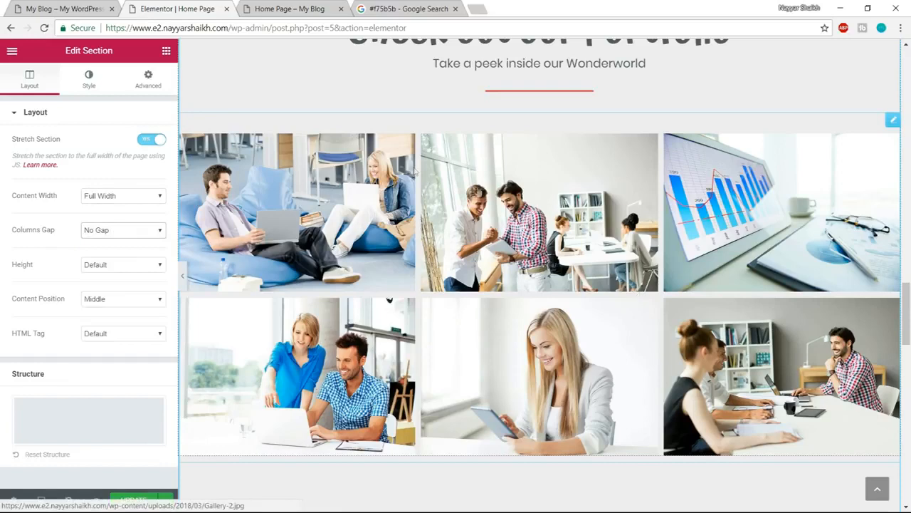
# - Reduce the portfolio gallery's custom image spacing to 0 and update the page
pyautogui.scroll(2, 528, 235)
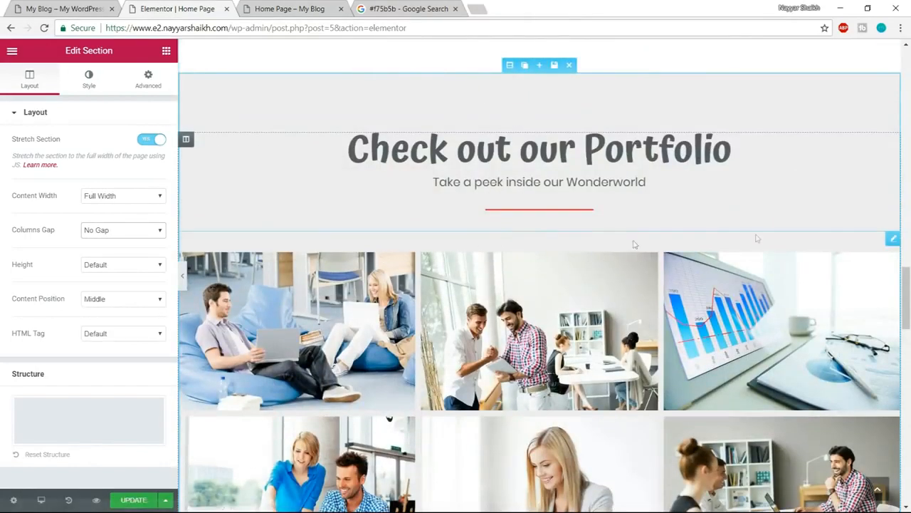
pyautogui.click(792, 232)
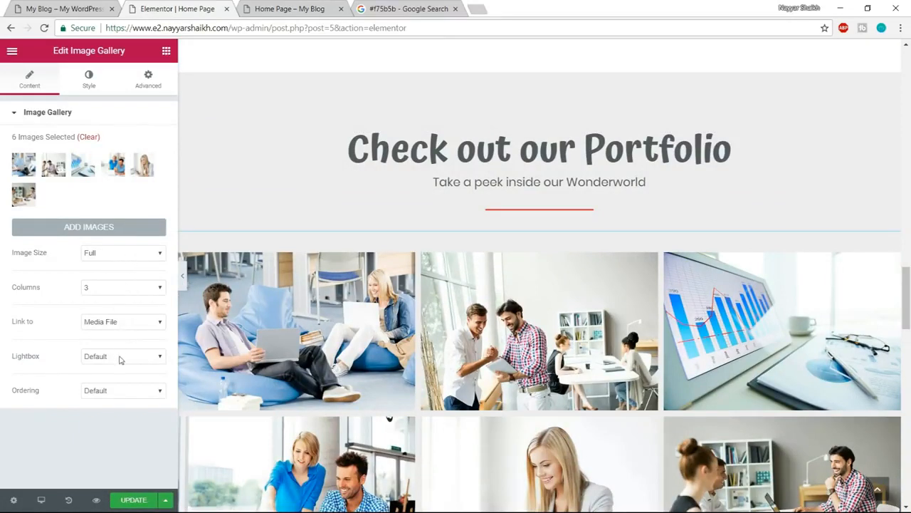
pyautogui.click(90, 86)
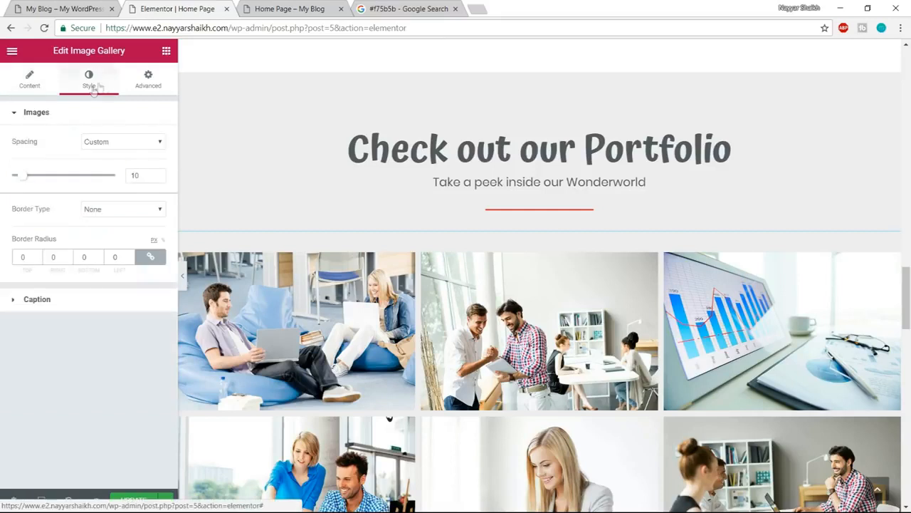
pyautogui.click(112, 144)
pyautogui.click(112, 147)
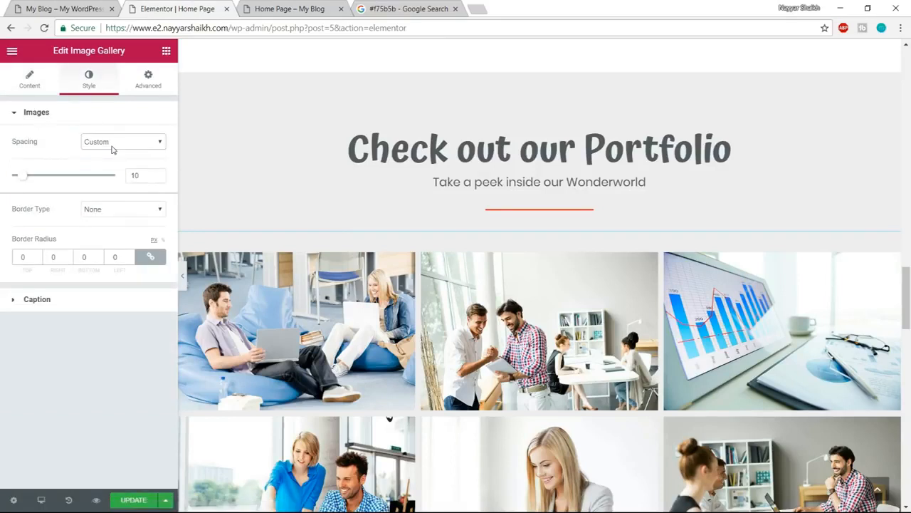
pyautogui.moveTo(23, 180); pyautogui.dragTo(1, 176)
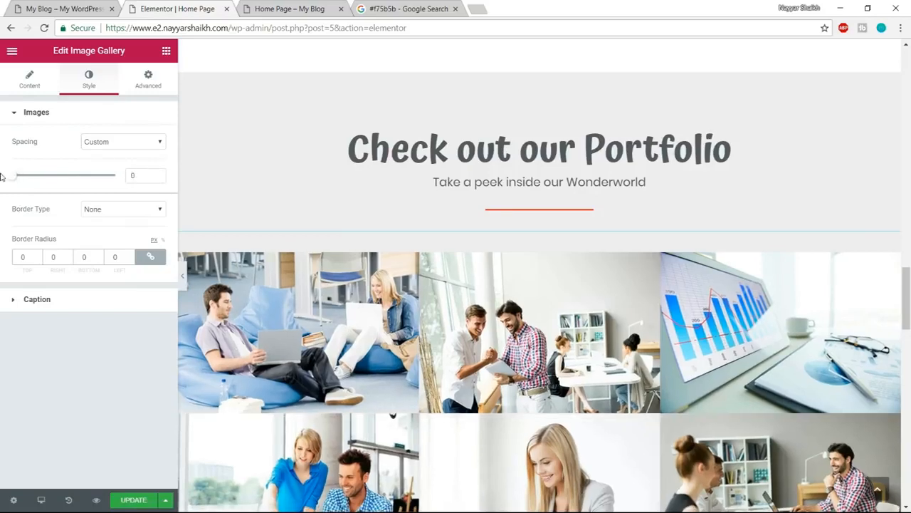
pyautogui.scroll(-2, 435, 325)
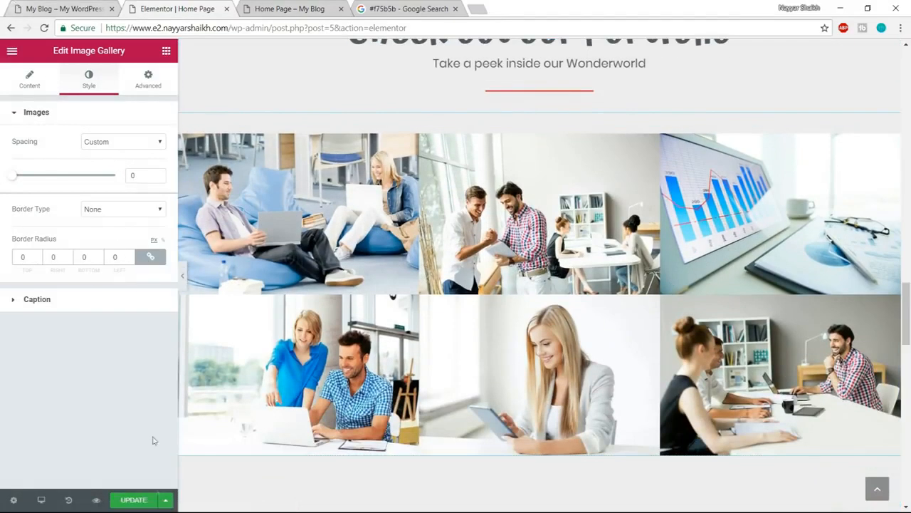
pyautogui.click(130, 496)
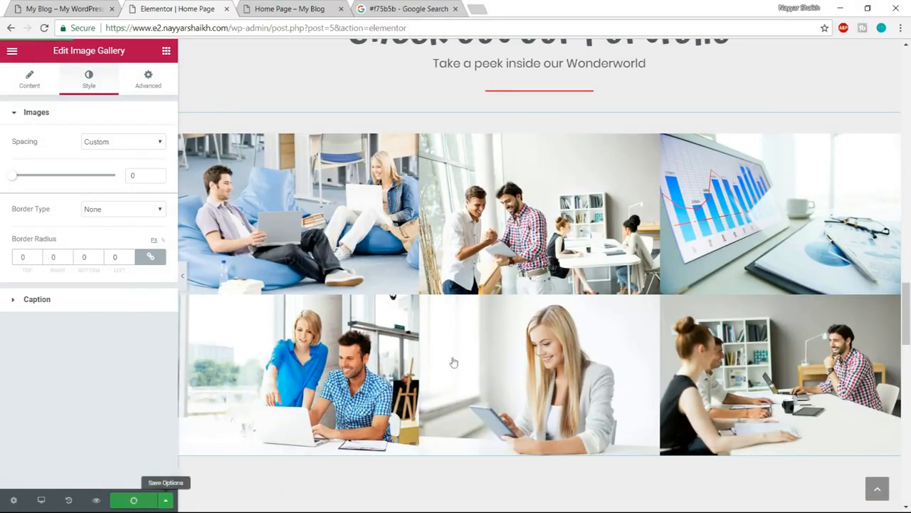
# - Review the Check out our Portfolio gallery and the space beneath it on the Home Page preview
pyautogui.click(303, 9)
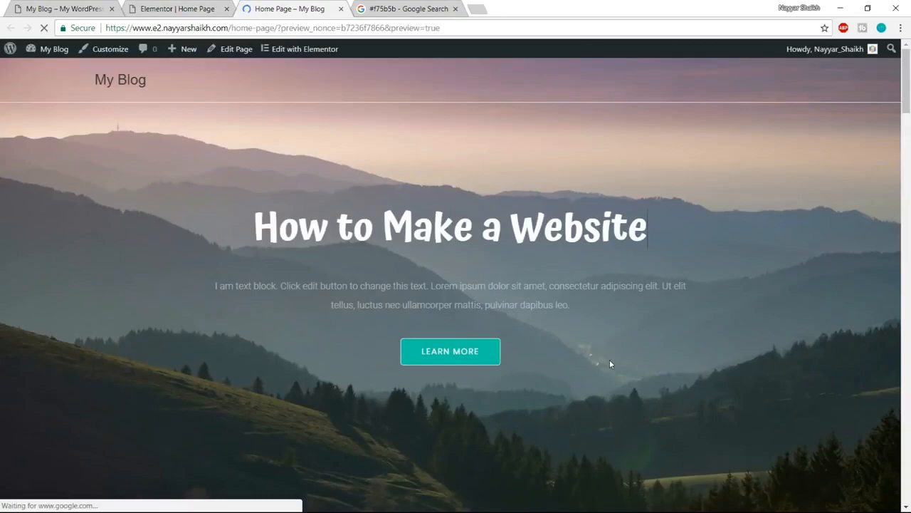
pyautogui.scroll(-4, 609, 363)
pyautogui.scroll(-10, 609, 364)
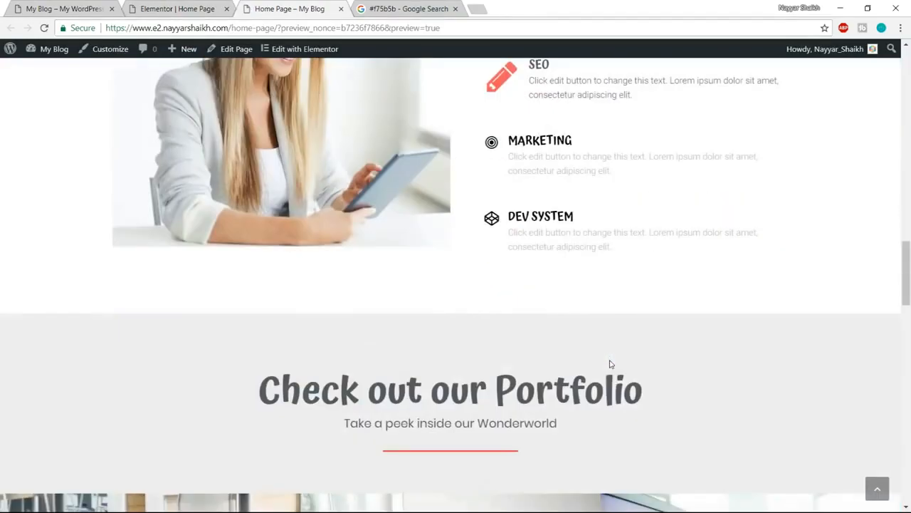
pyautogui.scroll(-4, 609, 363)
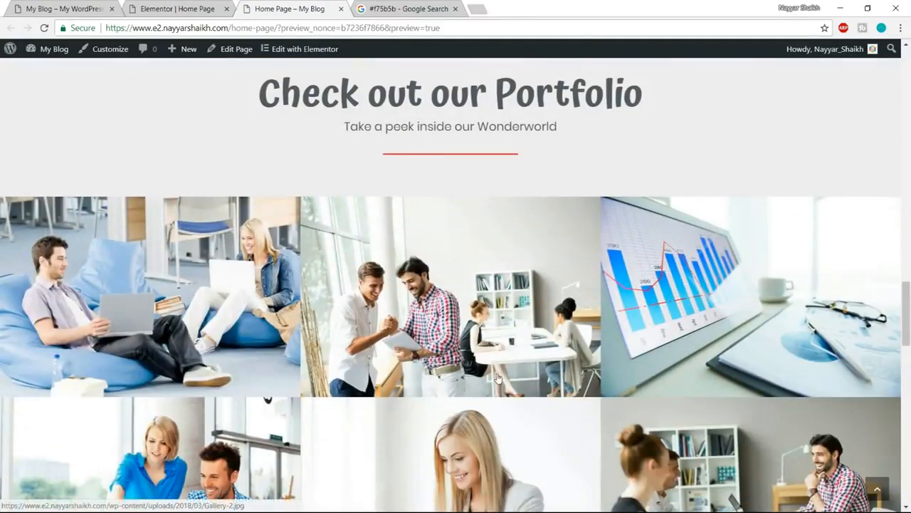
pyautogui.scroll(-3, 495, 382)
pyautogui.scroll(3, 496, 385)
pyautogui.scroll(-4, 494, 382)
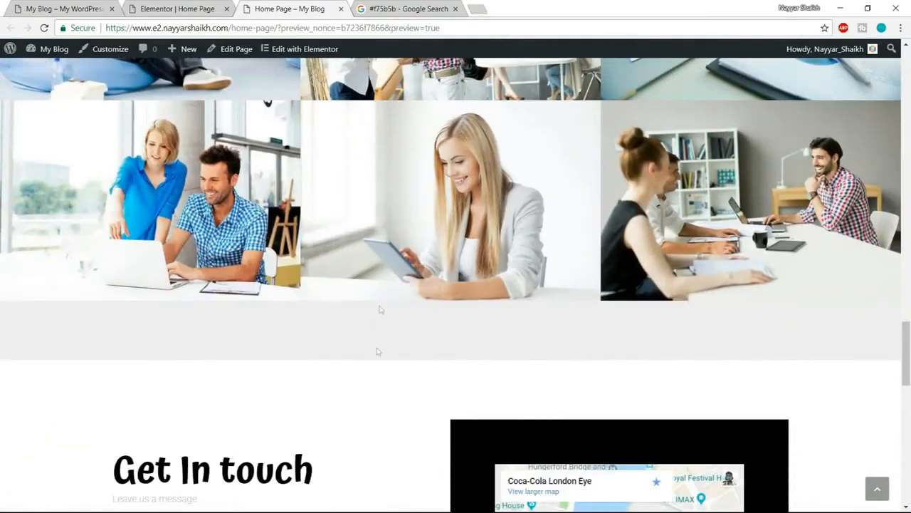
# - Set the bottom padding of the Check out our Portfolio section to 0 in the Elementor editor
pyautogui.click(169, 8)
pyautogui.scroll(-3, 451, 358)
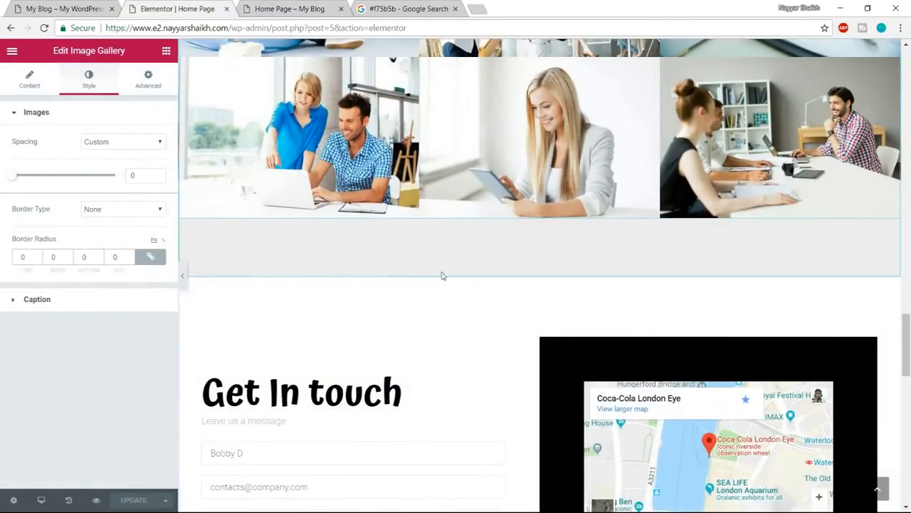
pyautogui.scroll(5, 436, 298)
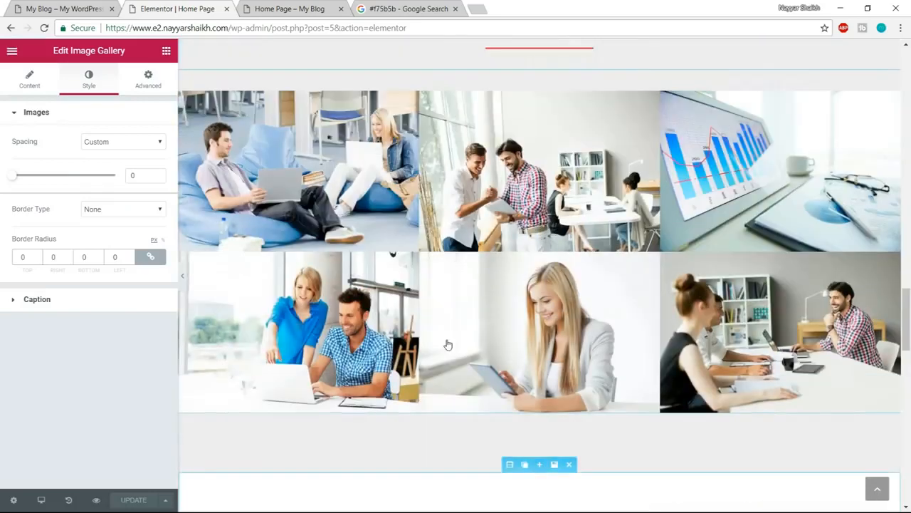
pyautogui.click(510, 126)
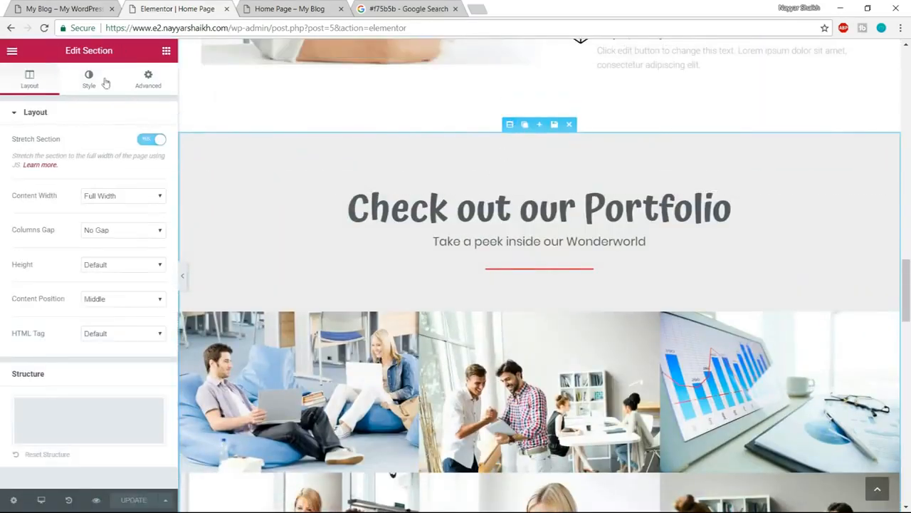
pyautogui.click(147, 81)
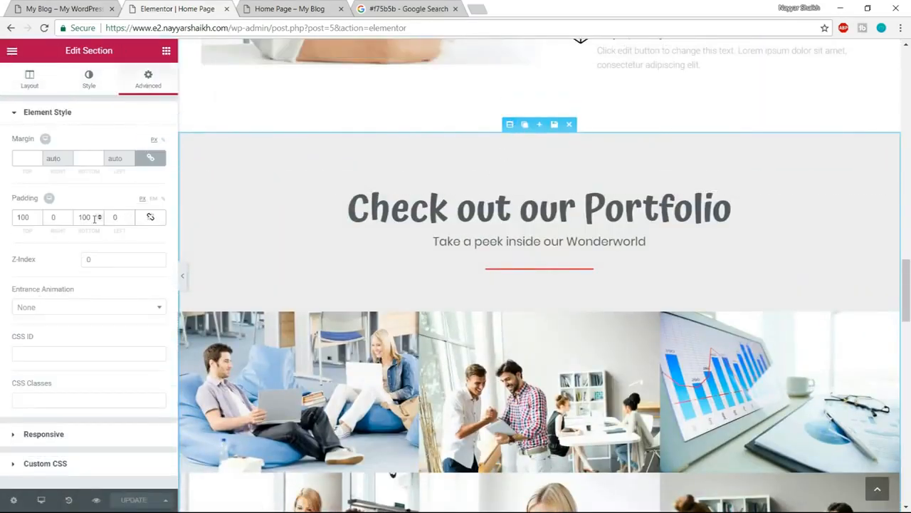
pyautogui.moveTo(90, 217); pyautogui.dragTo(77, 212)
pyautogui.write('0')
pyautogui.scroll(-4, 646, 320)
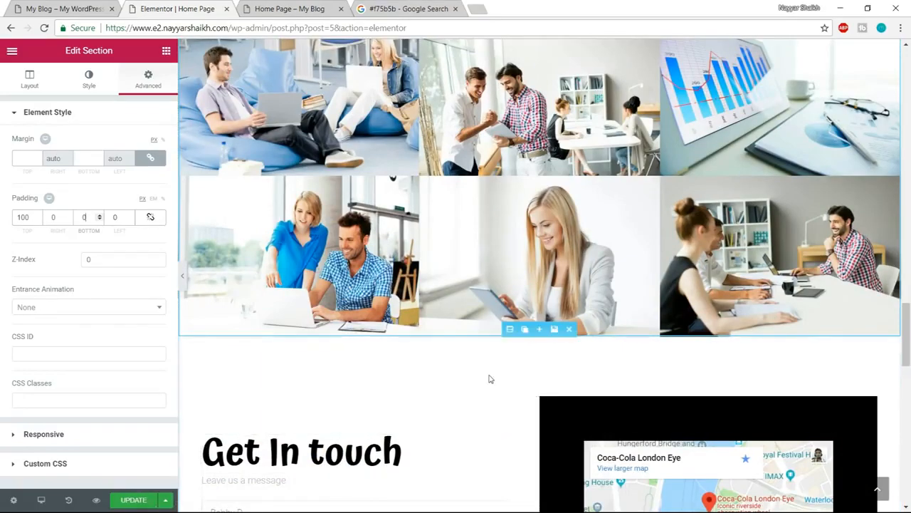
# - Examine the Get In touch section's heading, contact form and map on the demo site
pyautogui.scroll(-3, 489, 377)
pyautogui.click(57, 7)
pyautogui.scroll(-3, 440, 263)
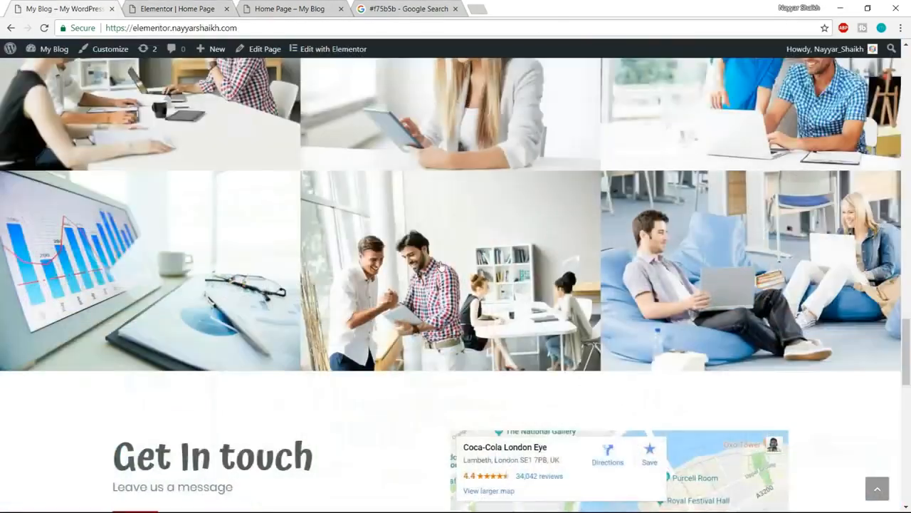
pyautogui.scroll(-3, 440, 265)
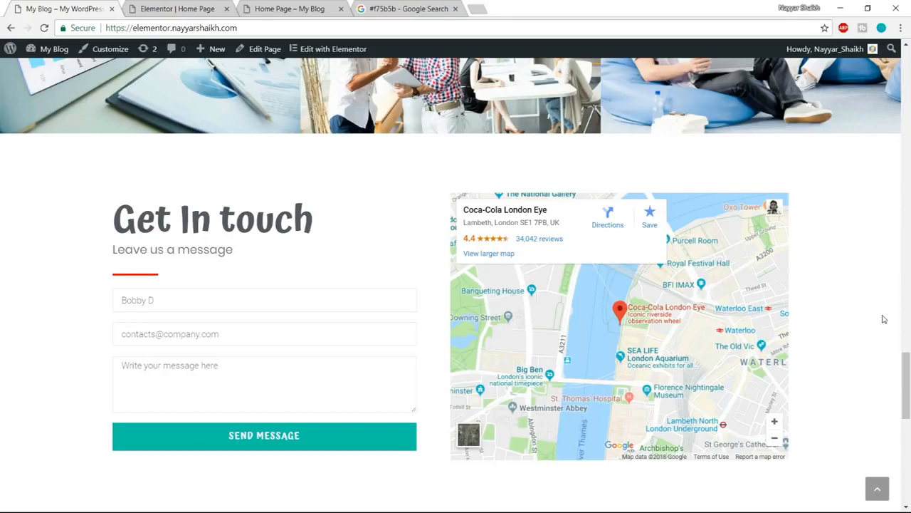
# - Switch to the Elementor page editor and set the "Get In touch" heading's text color to #54595f
pyautogui.click(207, 7)
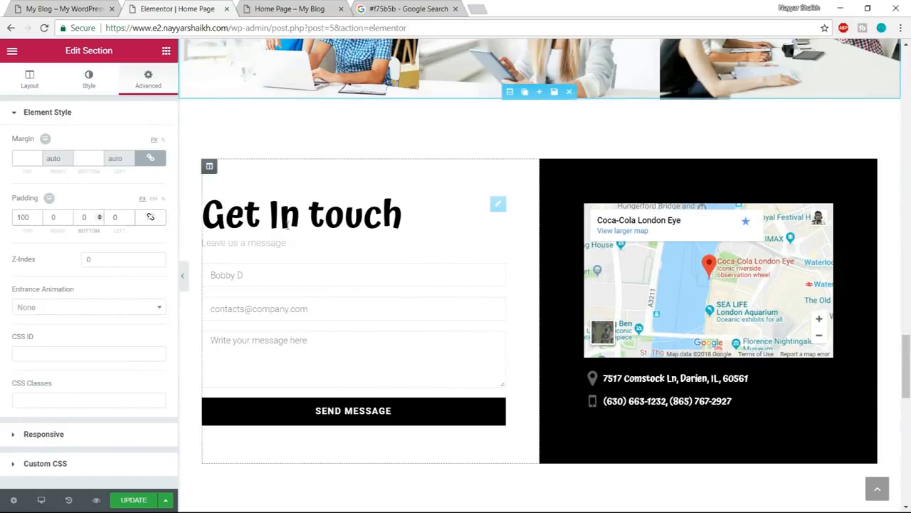
pyautogui.click(371, 213)
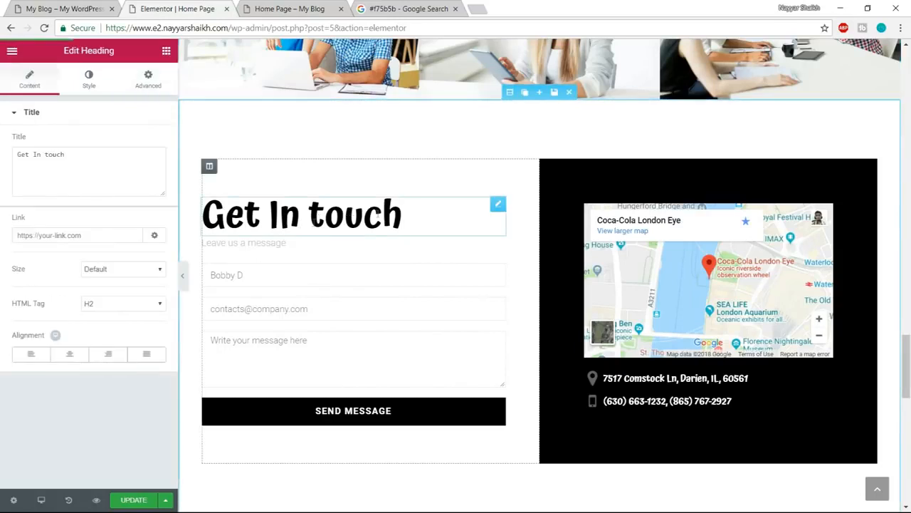
pyautogui.click(89, 79)
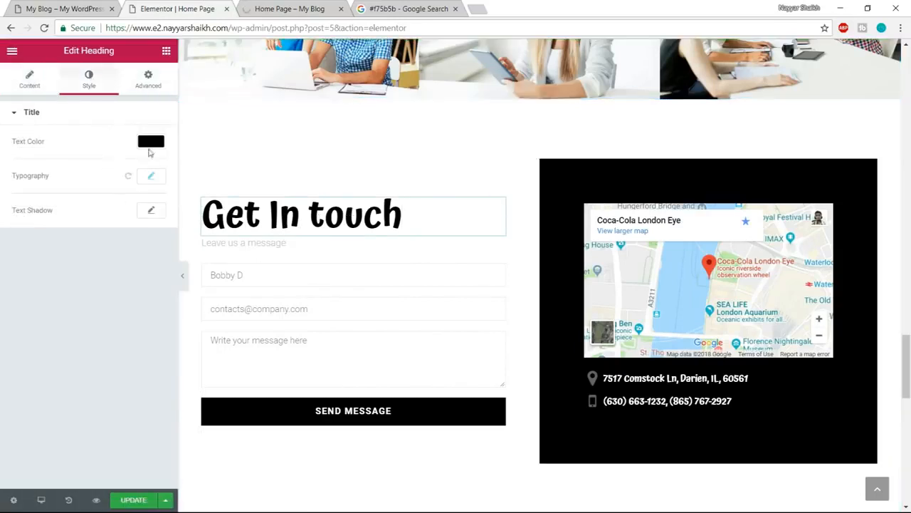
pyautogui.click(149, 146)
pyautogui.click(33, 282)
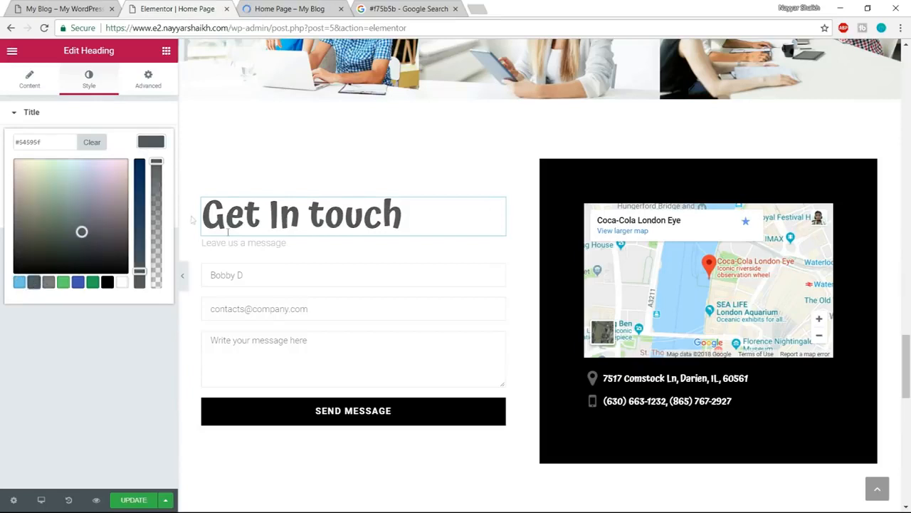
# - Set the text color of the "Leave us a message" line to the same dark grey as the heading
pyautogui.click(238, 242)
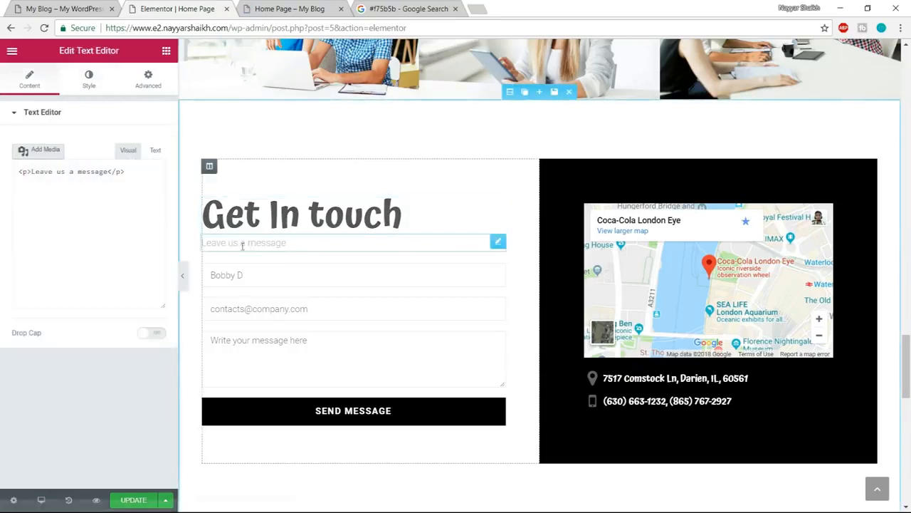
pyautogui.click(89, 78)
pyautogui.click(150, 190)
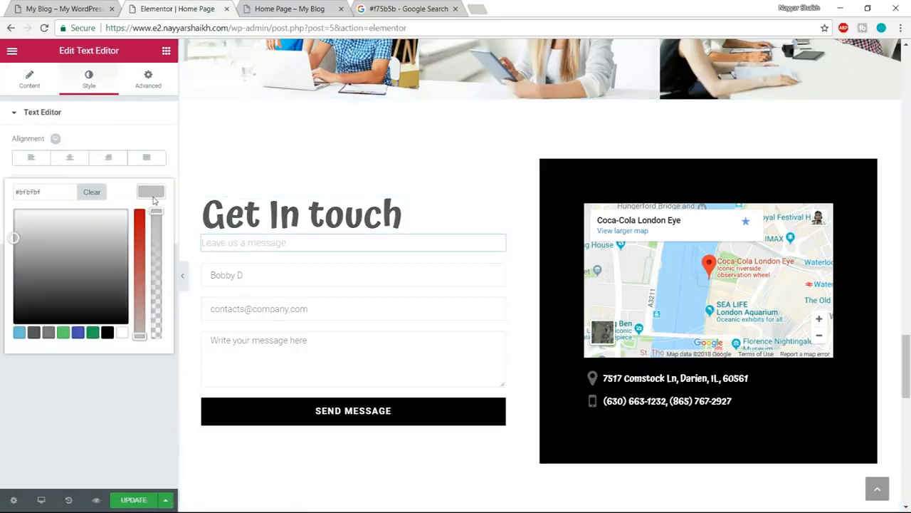
pyautogui.click(34, 332)
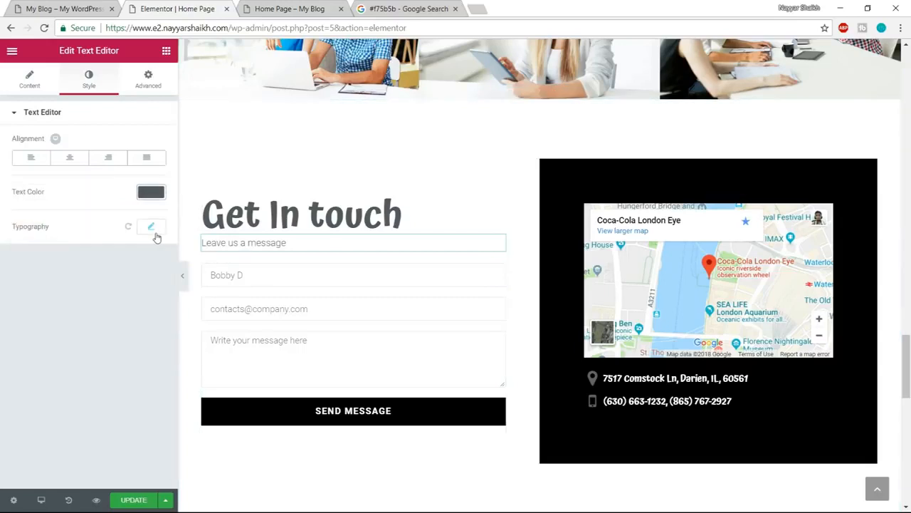
# - Set the typography of the "Leave us a message" line to Poppins, size 20 px, weight 400
pyautogui.click(156, 232)
pyautogui.click(114, 262)
pyautogui.write('popp')
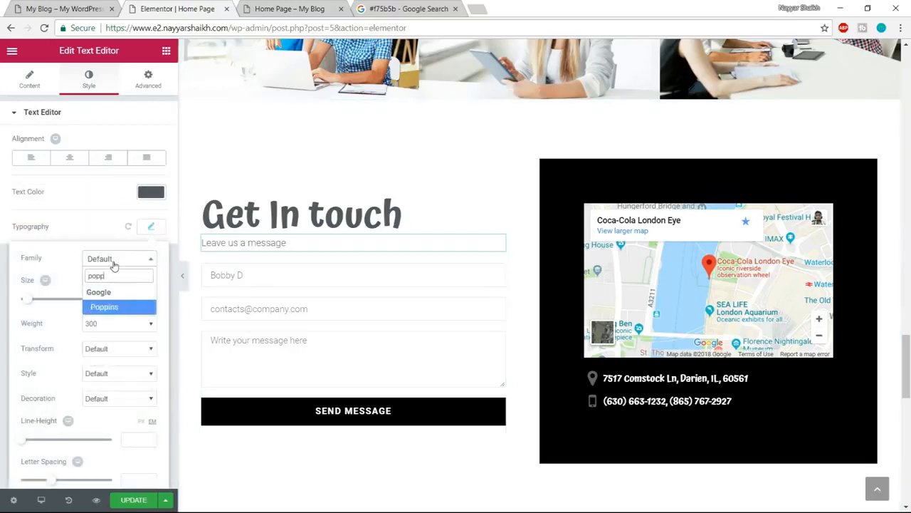
pyautogui.press('Return')
pyautogui.moveTo(142, 300); pyautogui.dragTo(118, 305)
pyautogui.write('20')
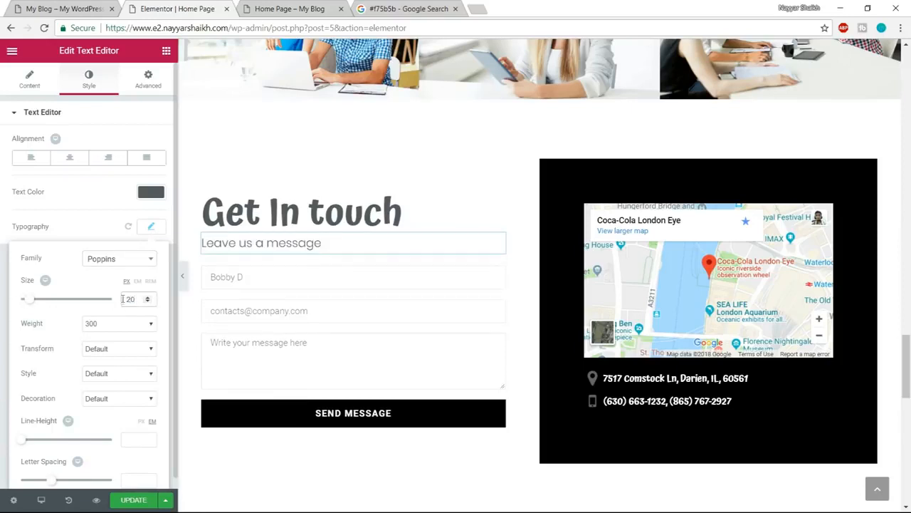
pyautogui.click(121, 324)
pyautogui.click(104, 361)
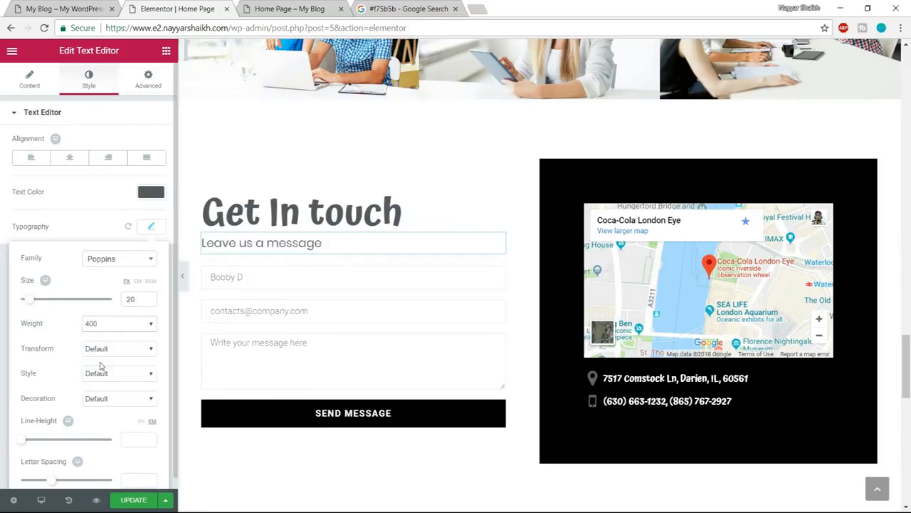
pyautogui.click(151, 226)
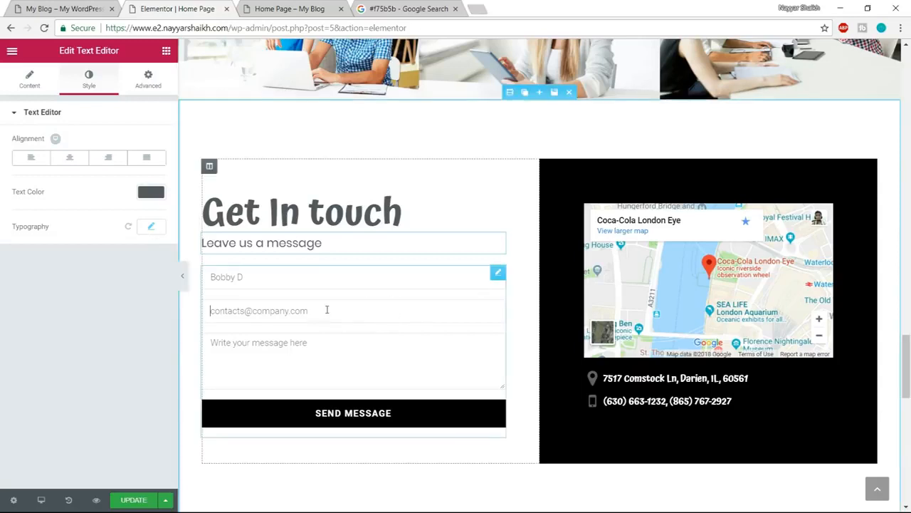
# - Select the contact form, try removing its Name field, and undo the removal
pyautogui.click(417, 311)
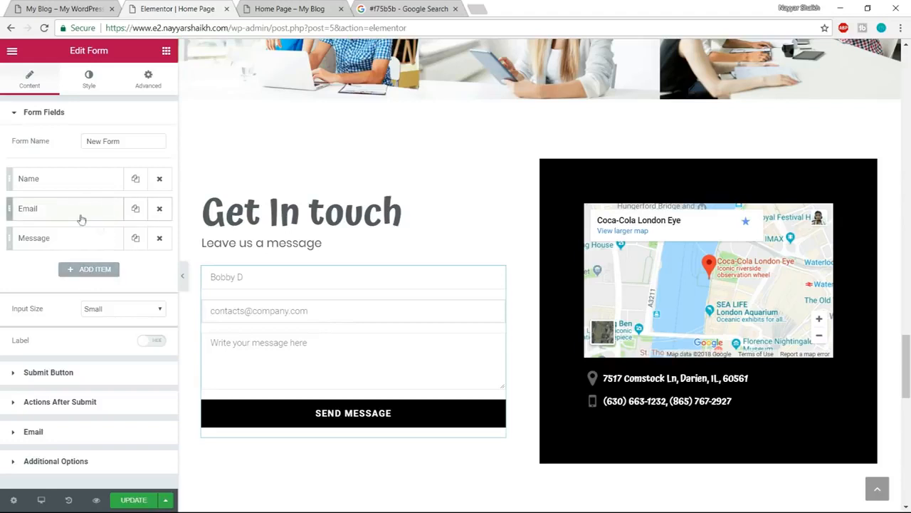
pyautogui.click(160, 179)
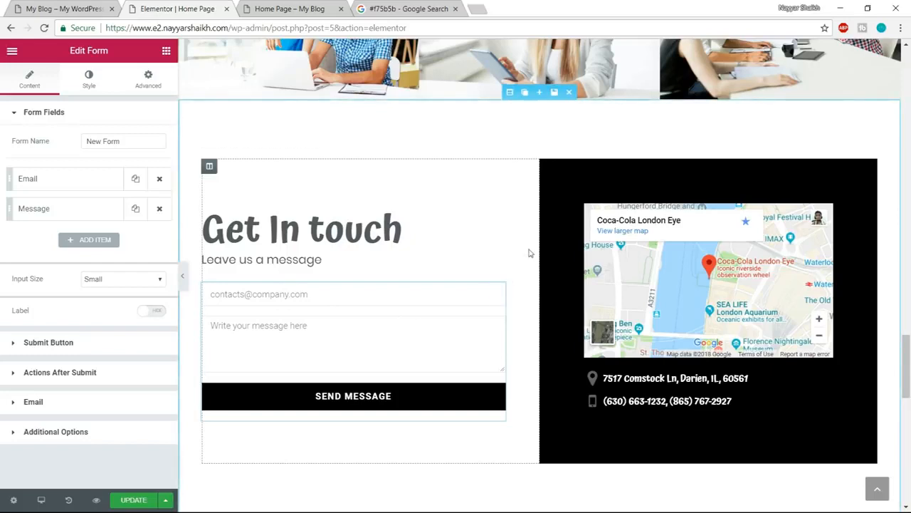
pyautogui.hotkey('ctrl', 'z')
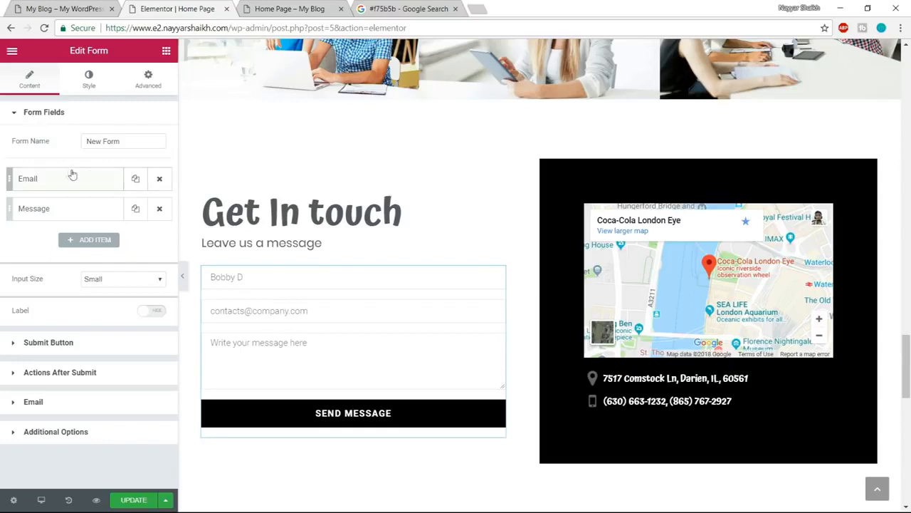
pyautogui.click(86, 87)
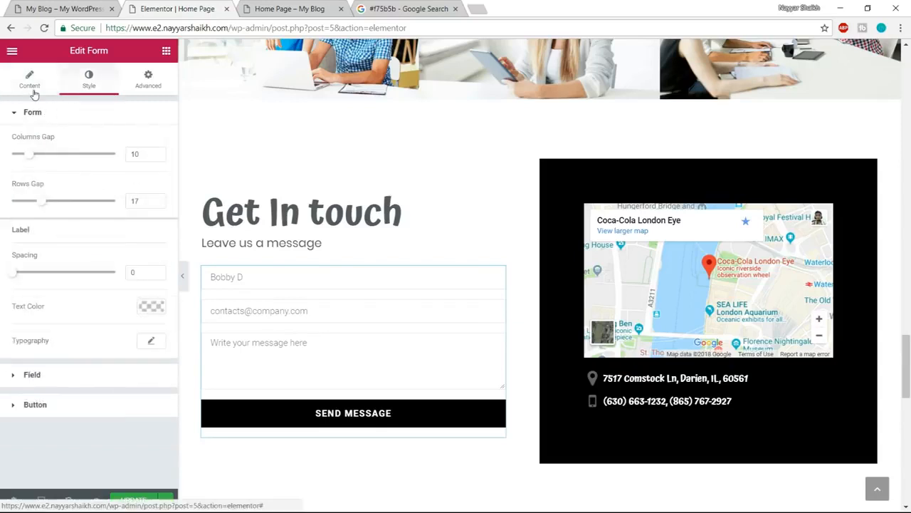
pyautogui.click(31, 87)
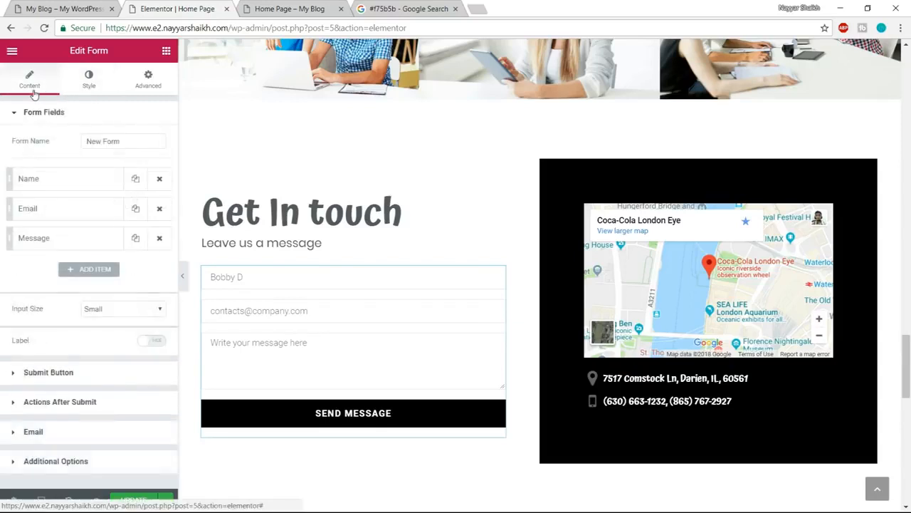
# - Compare the Name field with the reference page's form and set its placeholder to "Enter Your Name Here"
pyautogui.click(69, 185)
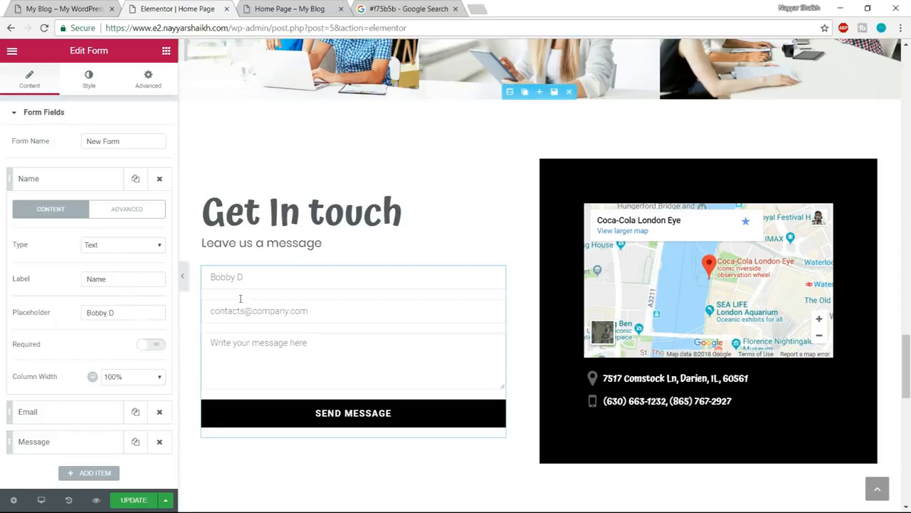
pyautogui.click(74, 7)
pyautogui.click(151, 301)
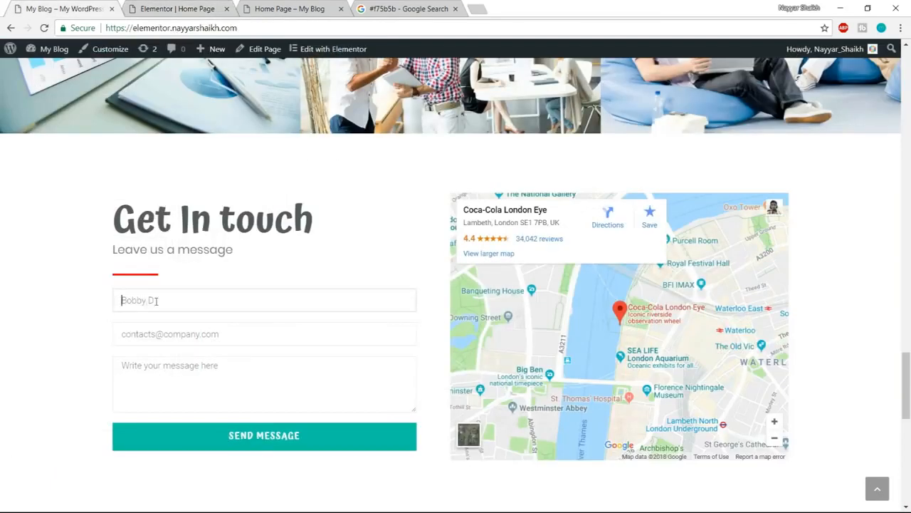
pyautogui.click(178, 10)
pyautogui.moveTo(125, 312); pyautogui.dragTo(59, 317)
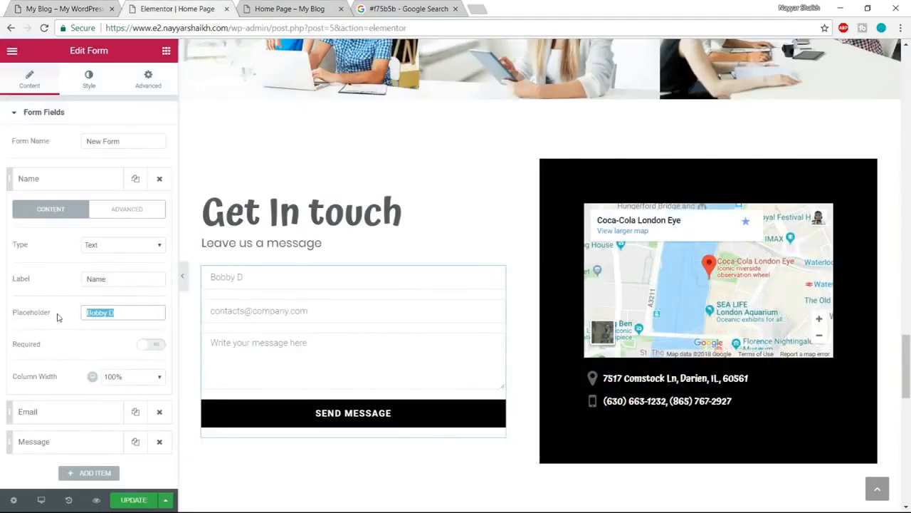
pyautogui.write('En')
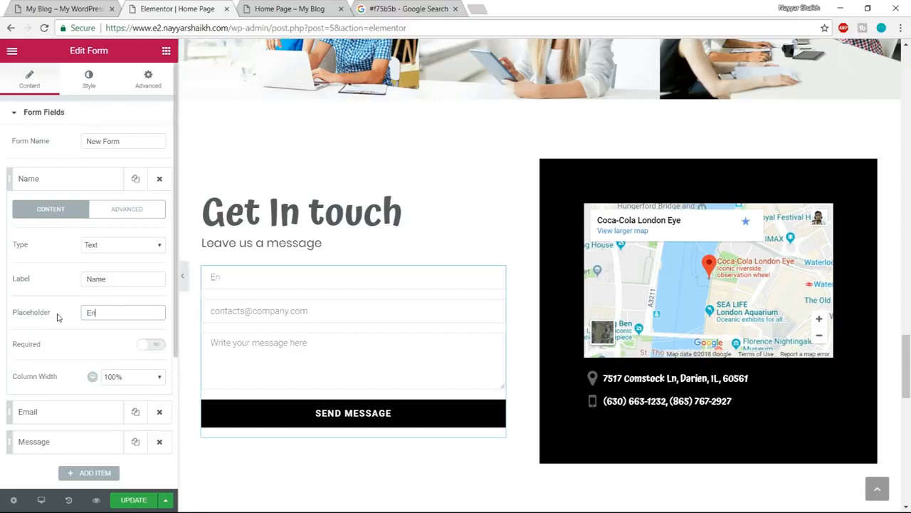
pyautogui.write('ter Your Name Here')
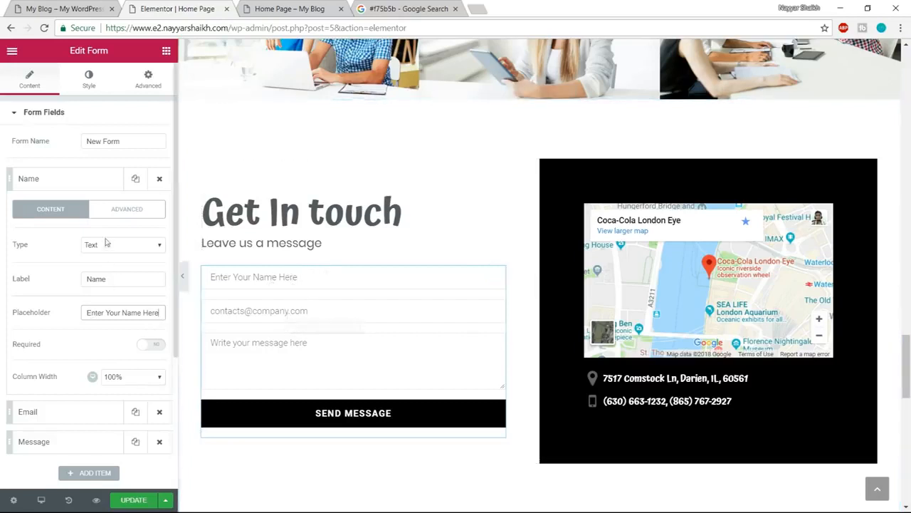
# - Try making the Name field required and 40% wide, and restore it to optional and 100% width
pyautogui.scroll(-1, 131, 387)
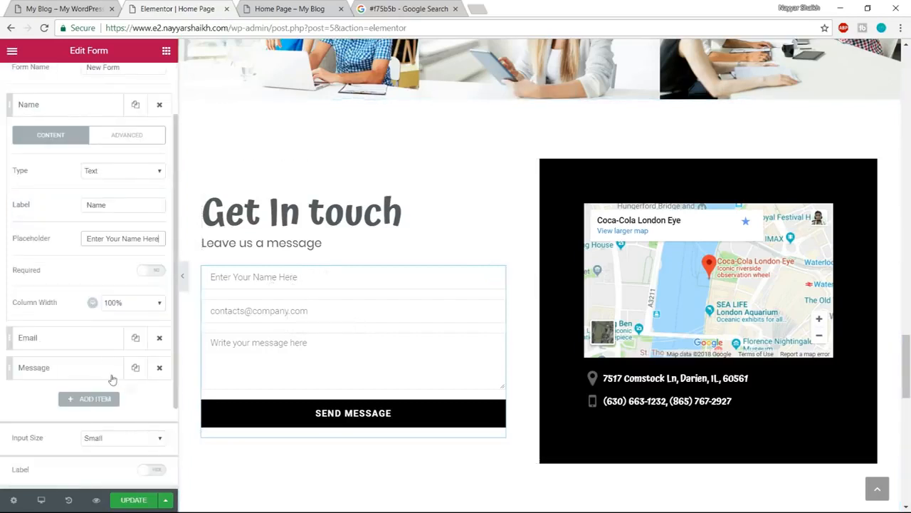
pyautogui.click(155, 272)
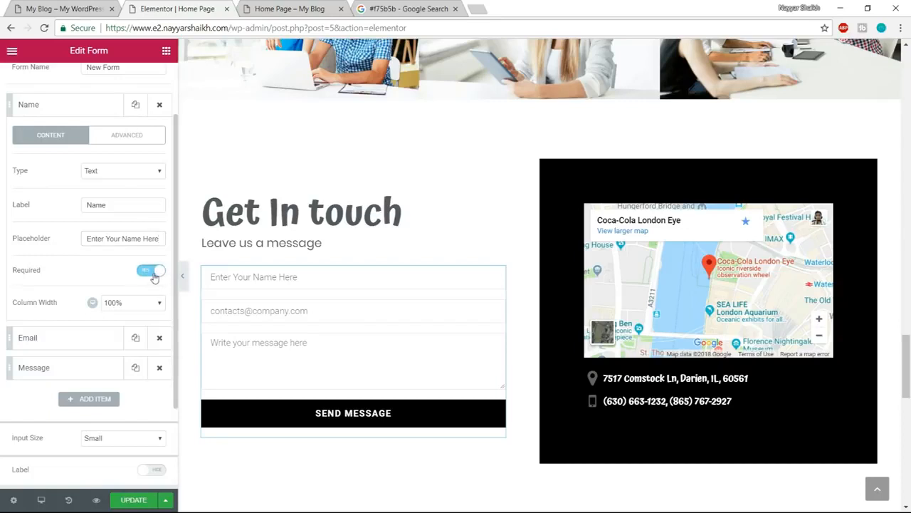
pyautogui.click(155, 274)
pyautogui.click(132, 304)
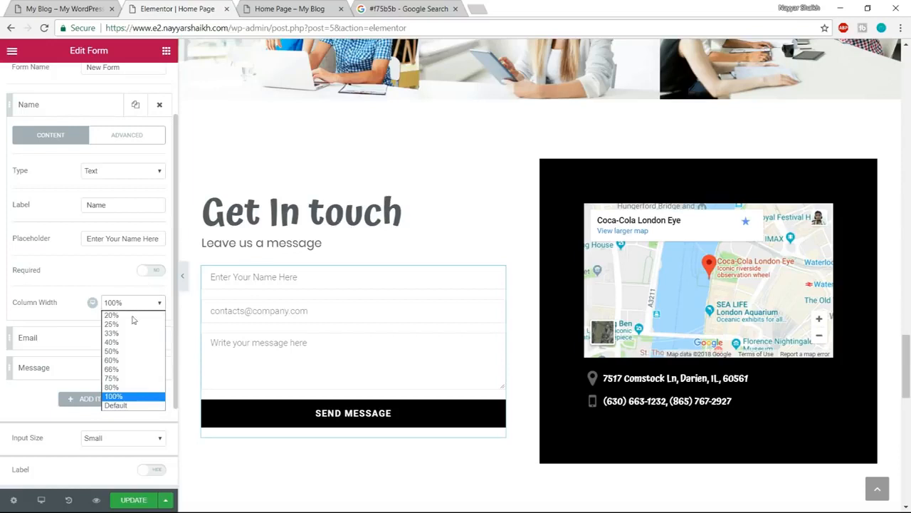
pyautogui.click(125, 342)
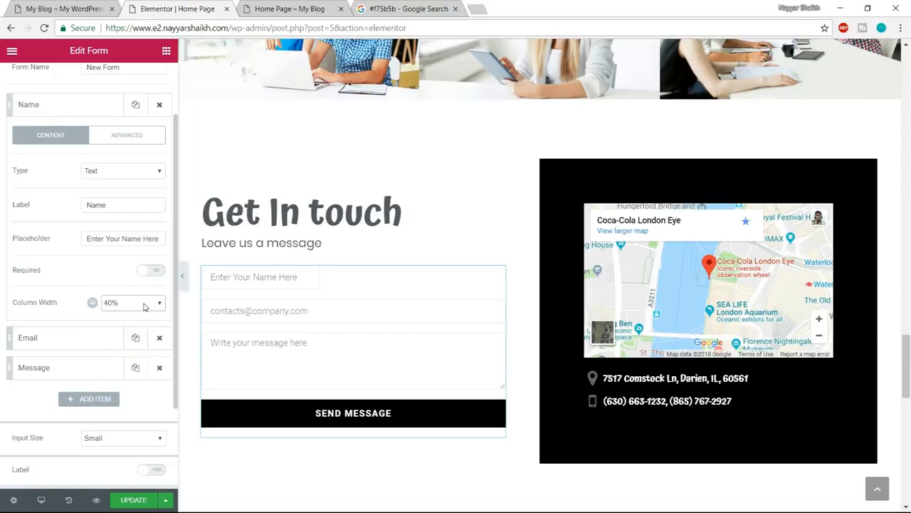
pyautogui.click(123, 302)
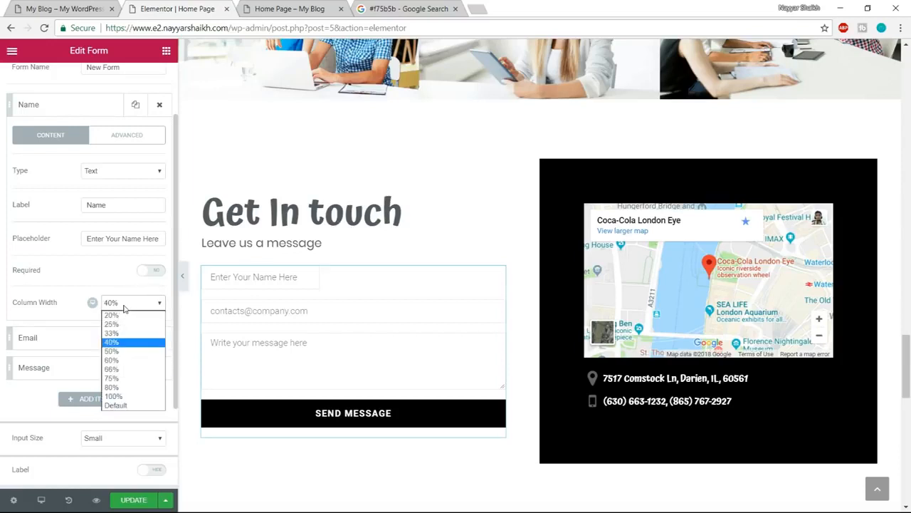
pyautogui.click(124, 398)
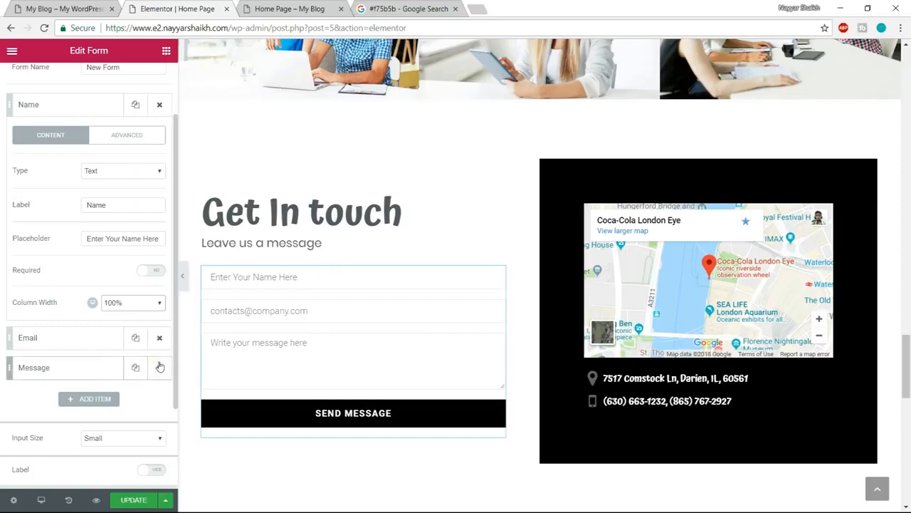
# - Set the Email field's placeholder to "Enter Your Email Here" and keep its type as Email
pyautogui.scroll(1, 160, 367)
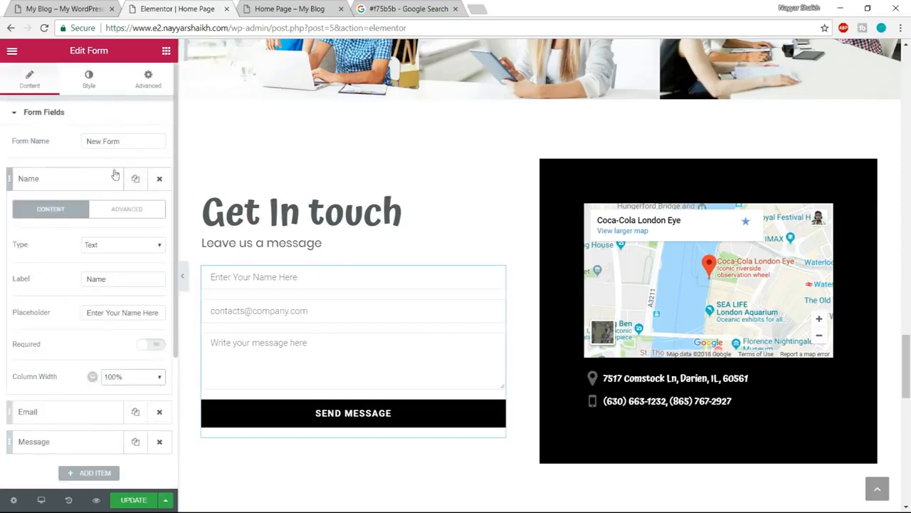
pyautogui.click(78, 118)
pyautogui.click(77, 119)
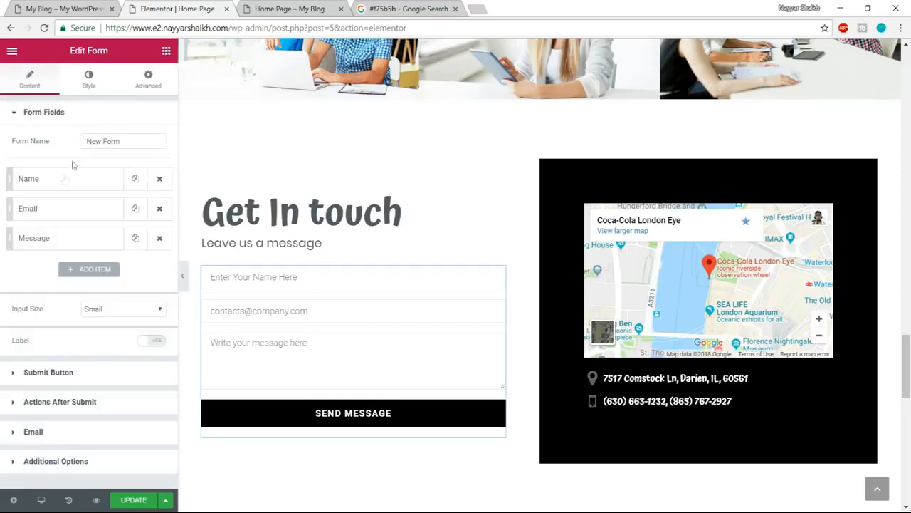
pyautogui.click(66, 209)
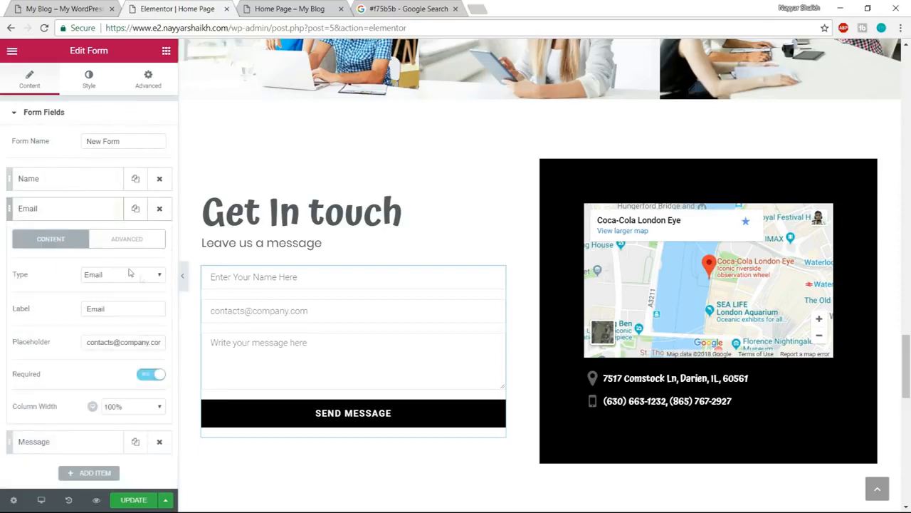
pyautogui.tripleClick(115, 342)
pyautogui.write('E')
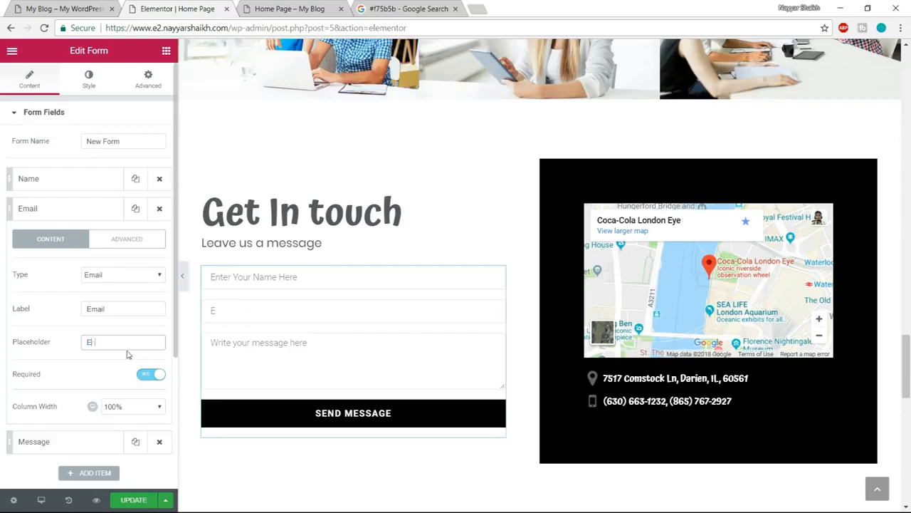
pyautogui.write('nter Your Email Here')
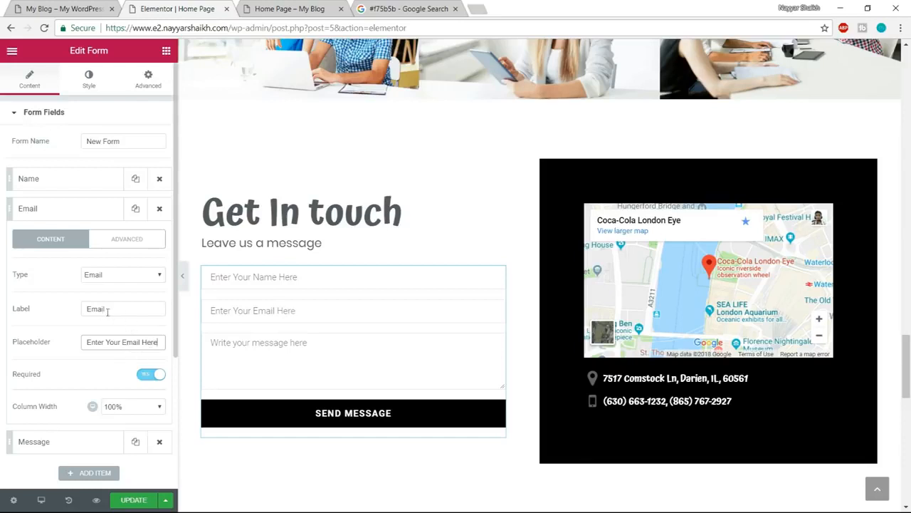
pyautogui.click(112, 279)
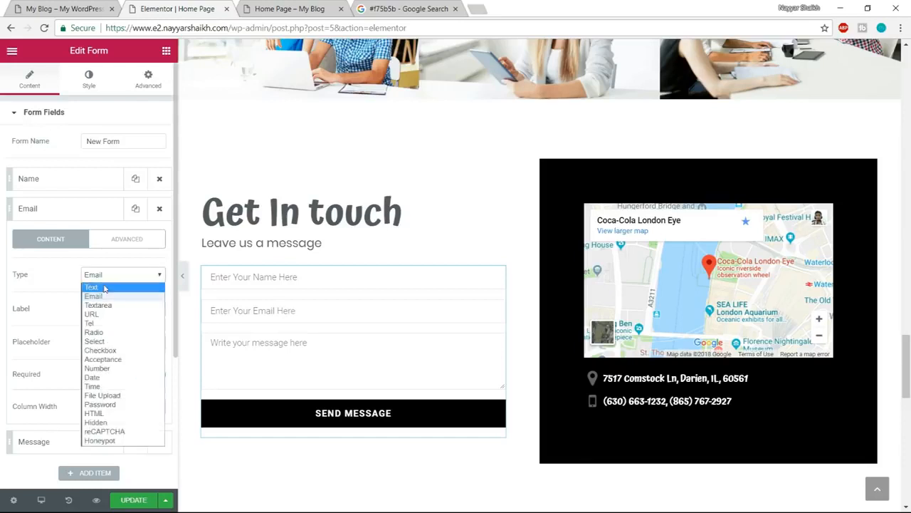
pyautogui.click(93, 295)
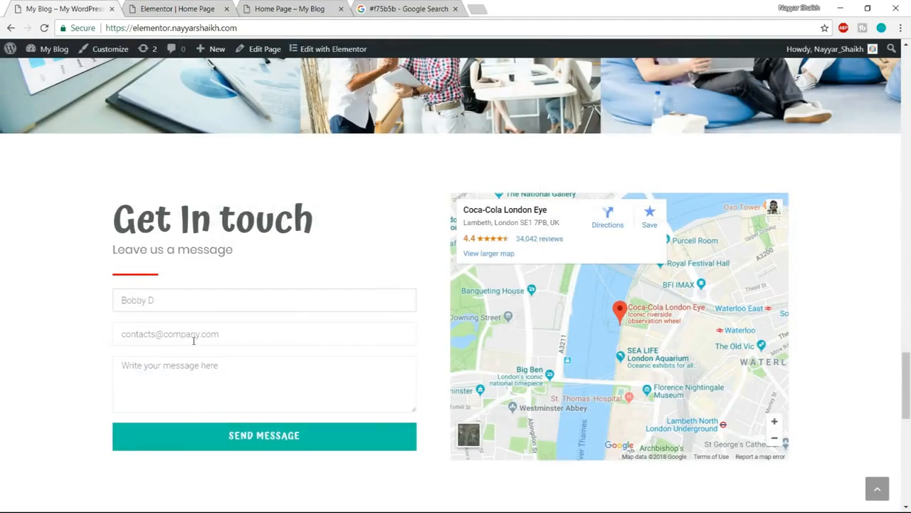
# - Test the reference form's email validation by submitting 41556 in its email field, and clear the entry
pyautogui.click(252, 339)
pyautogui.write('41556')
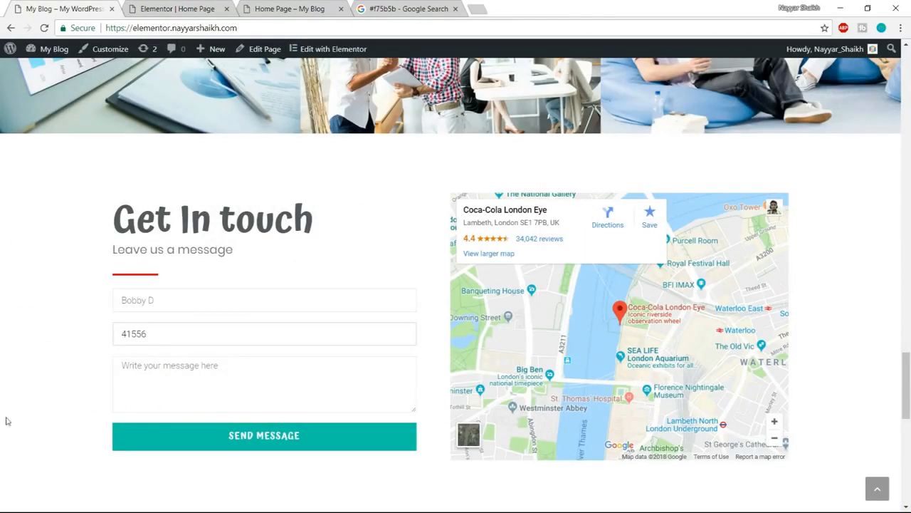
pyautogui.click(81, 382)
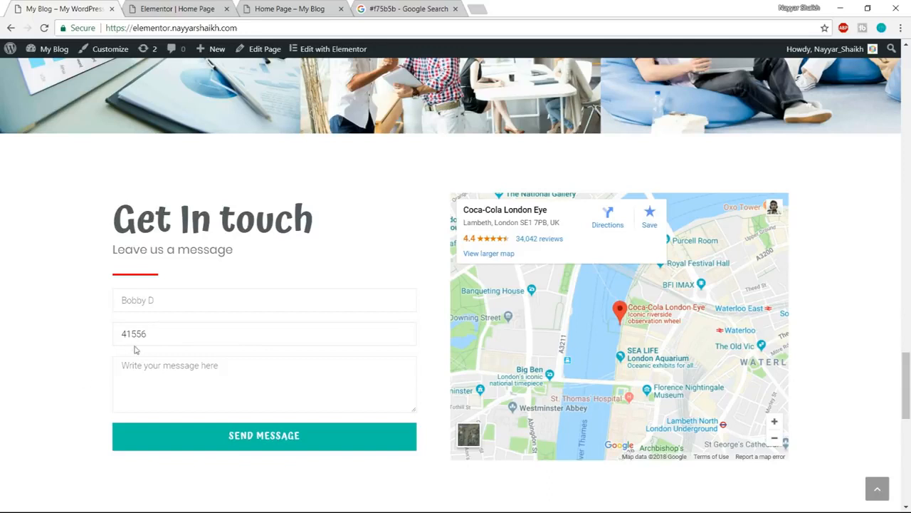
pyautogui.doubleClick(166, 334)
pyautogui.click(203, 434)
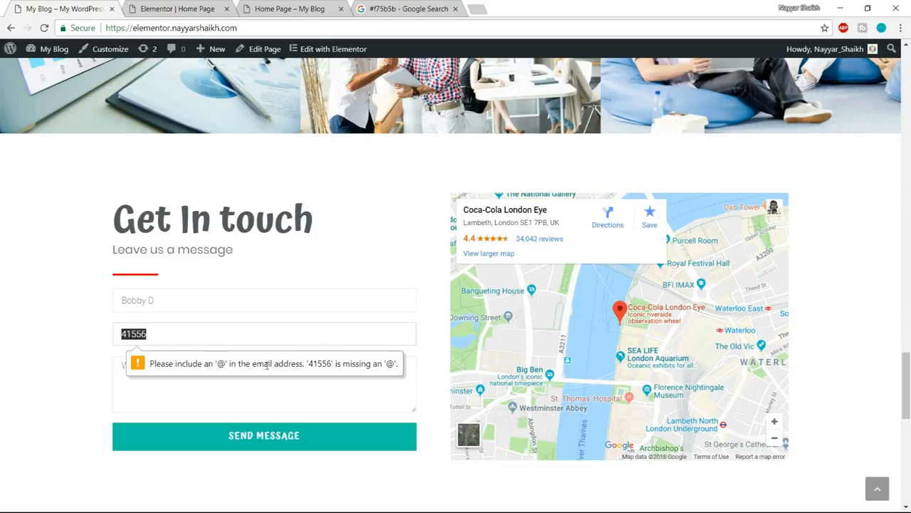
pyautogui.press('BackSpace')
pyautogui.press('Return')
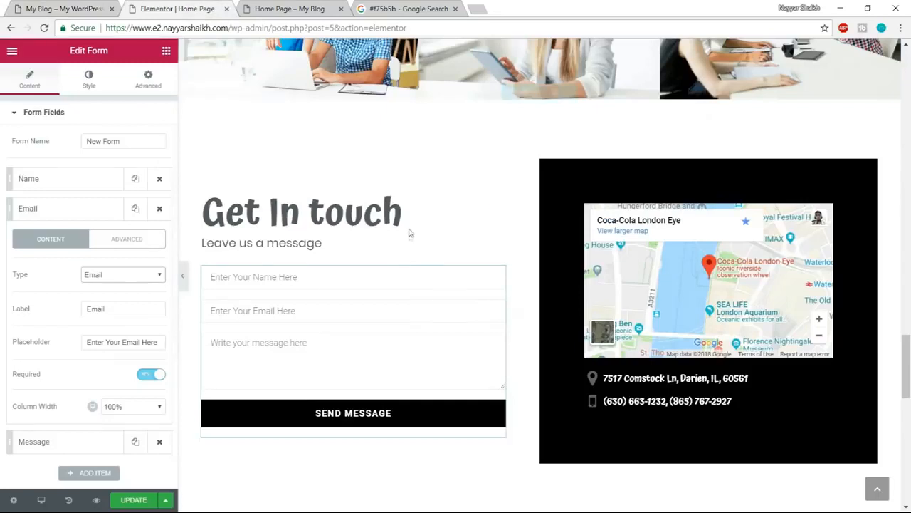
# - Open the contact form's Submit Button settings and compare its Send Message button with the one on the reference page
pyautogui.click(204, 12)
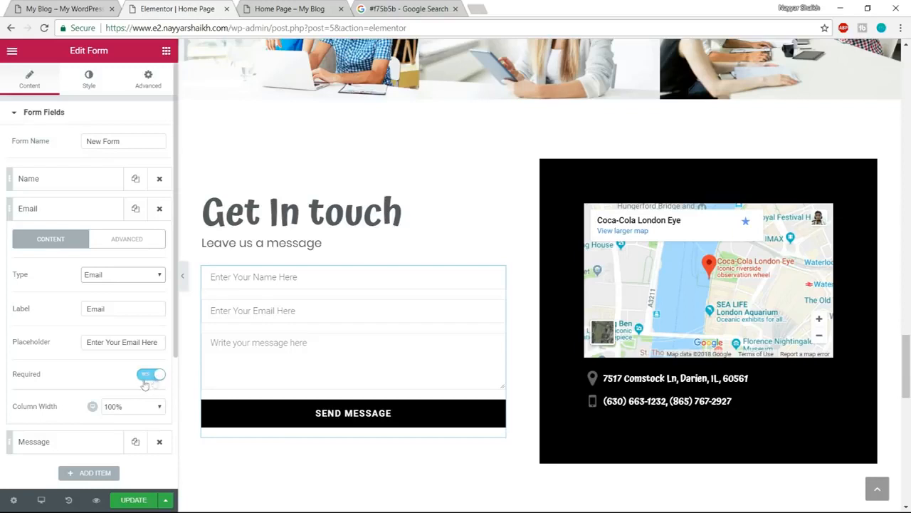
pyautogui.click(77, 210)
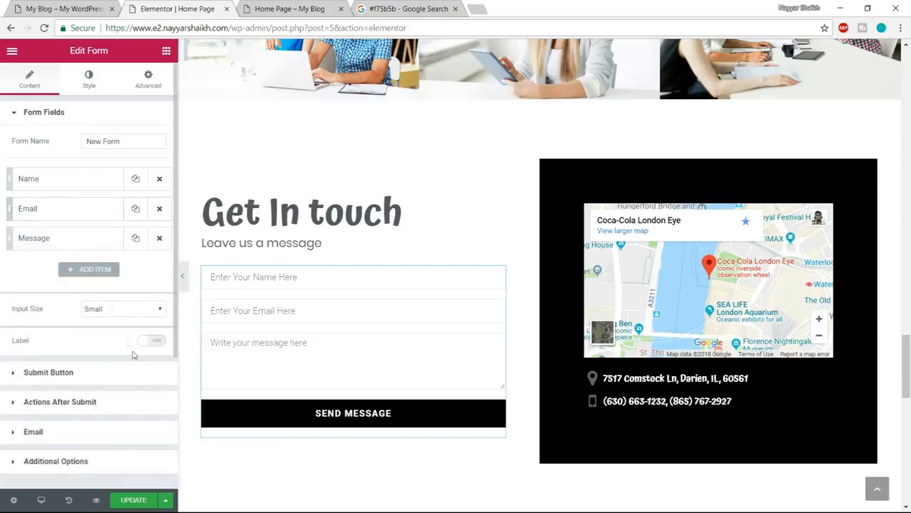
pyautogui.click(91, 378)
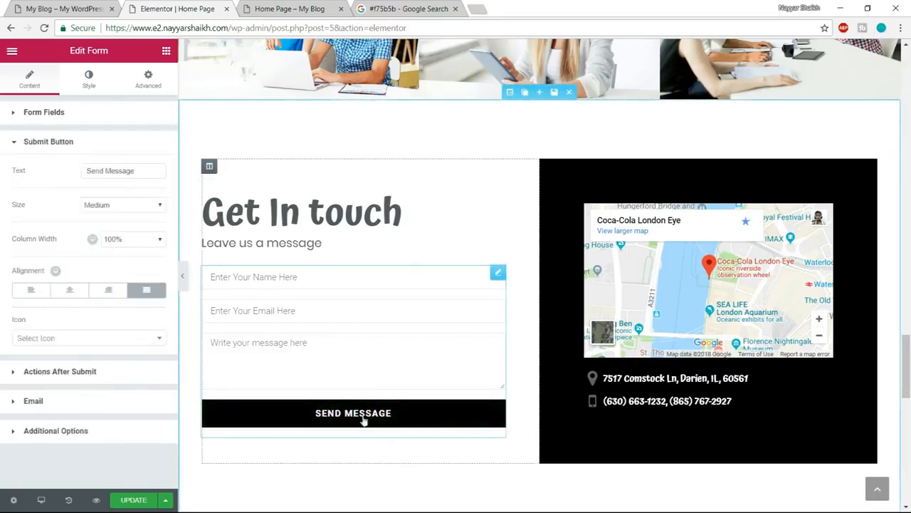
pyautogui.click(64, 9)
pyautogui.scroll(-2, 552, 320)
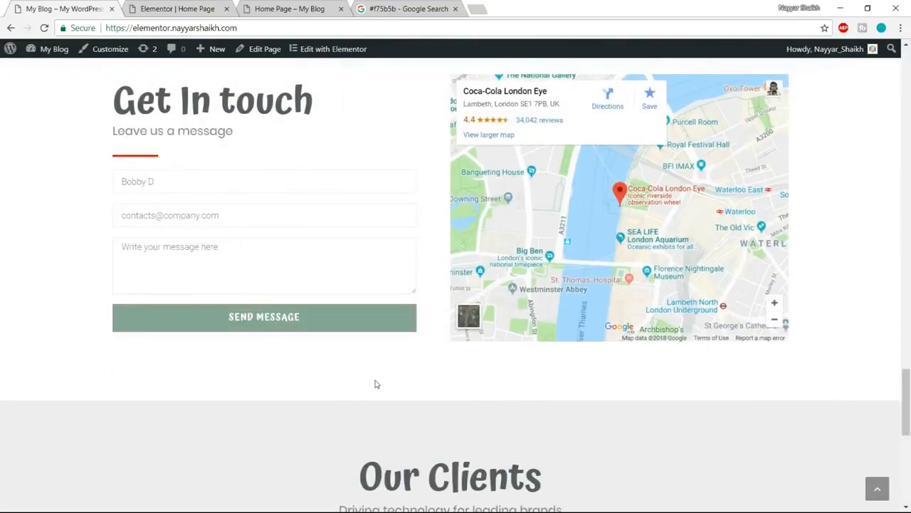
pyautogui.click(161, 6)
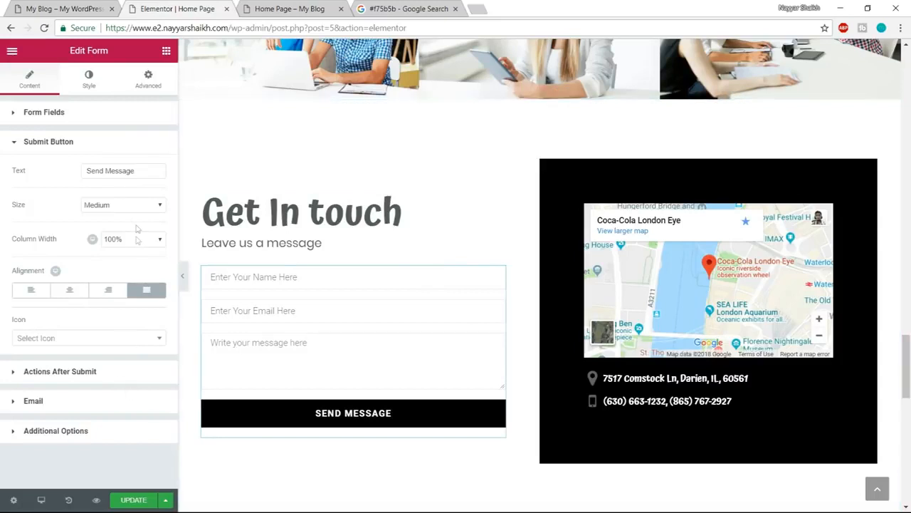
pyautogui.moveTo(143, 173); pyautogui.dragTo(68, 179)
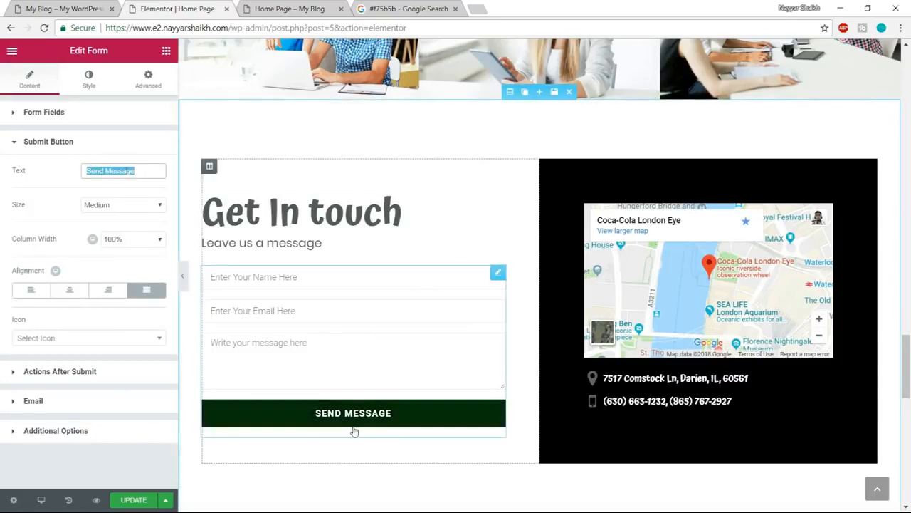
# - Check the form's actions after submission and set the email notification's To field to the site owner's email address
pyautogui.click(81, 373)
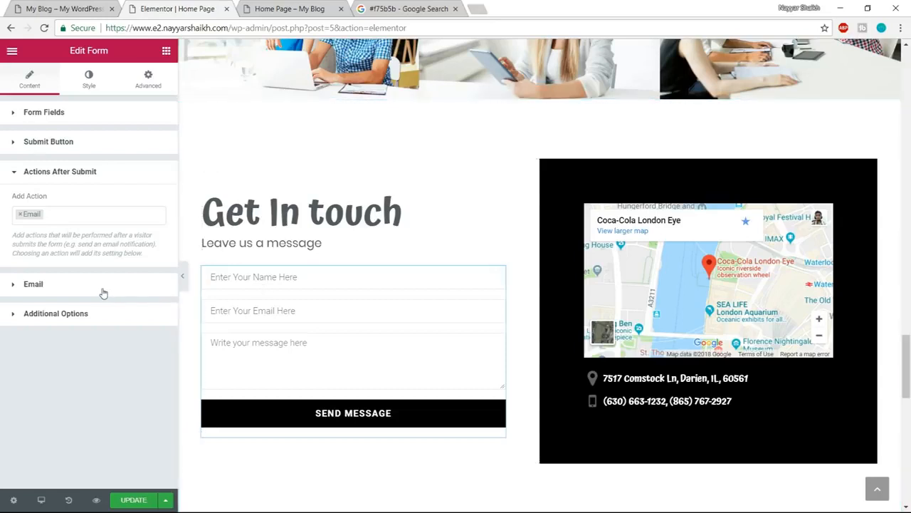
pyautogui.click(49, 287)
pyautogui.tripleClick(101, 243)
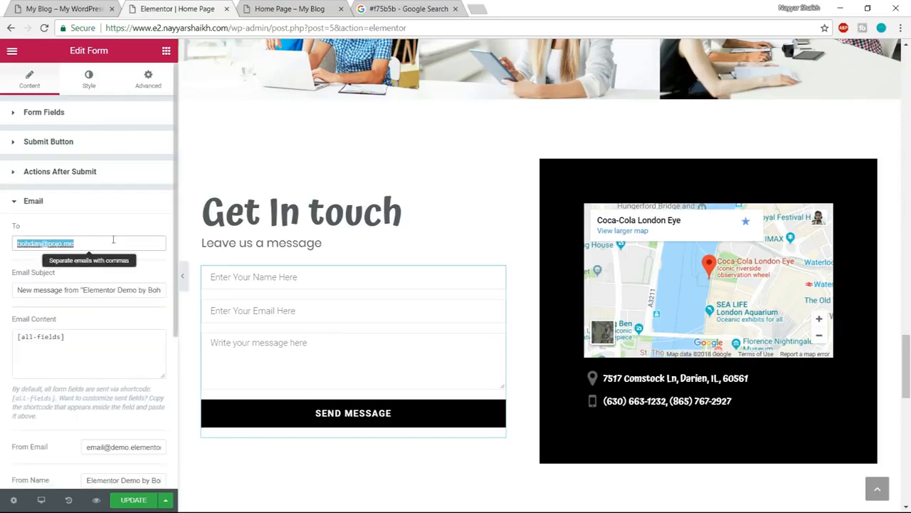
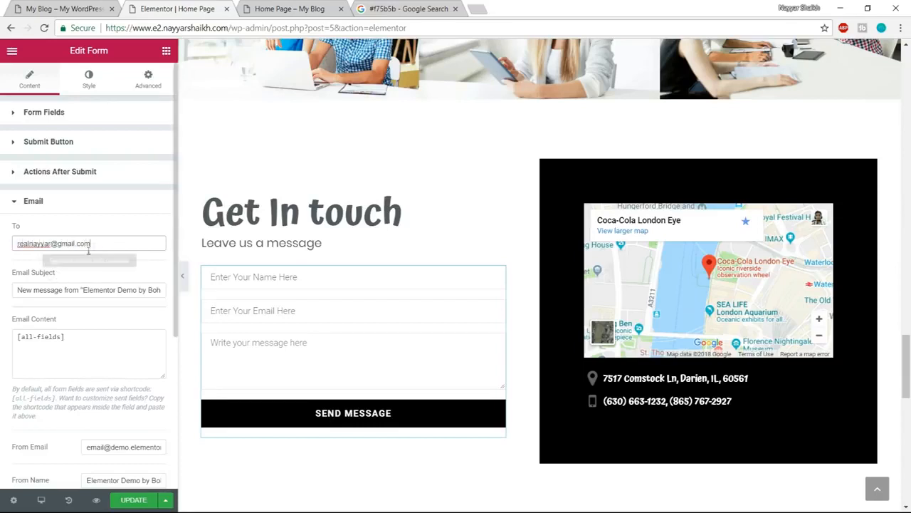
pyautogui.moveTo(93, 243); pyautogui.dragTo(4, 243)
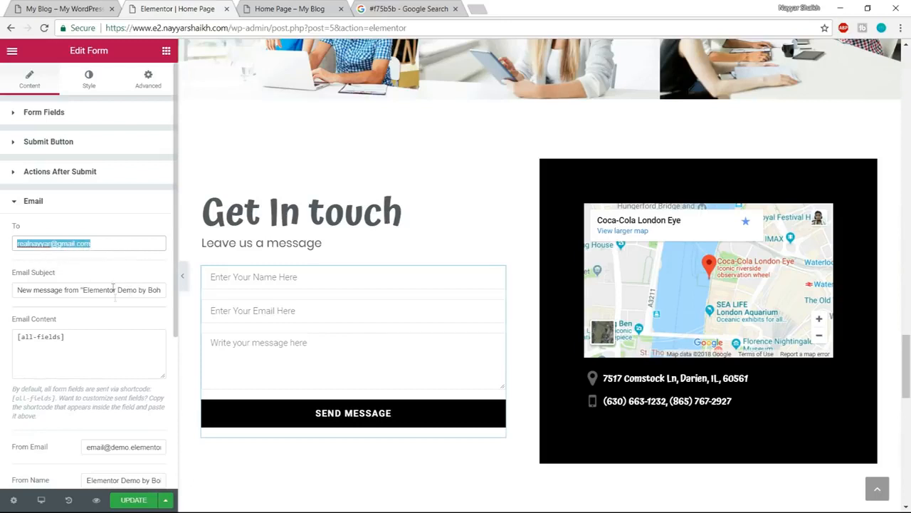
# - Review the remaining email notification settings, including sender, reply-to and metadata, and update the page
pyautogui.scroll(-1, 120, 333)
pyautogui.scroll(-2, 119, 333)
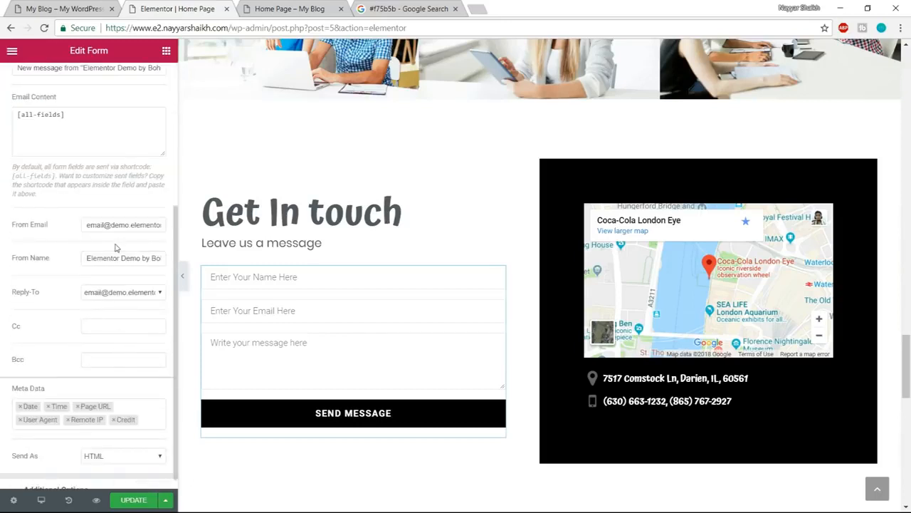
pyautogui.scroll(1, 115, 256)
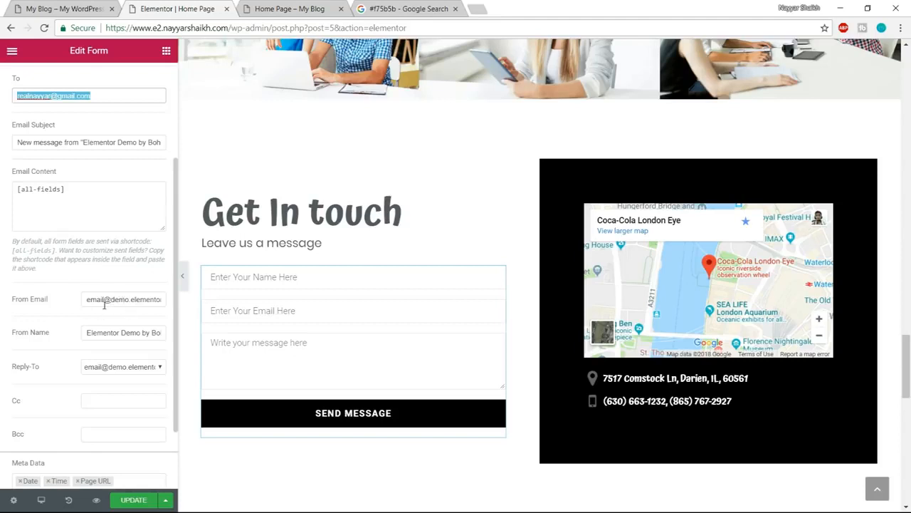
pyautogui.scroll(-1, 124, 388)
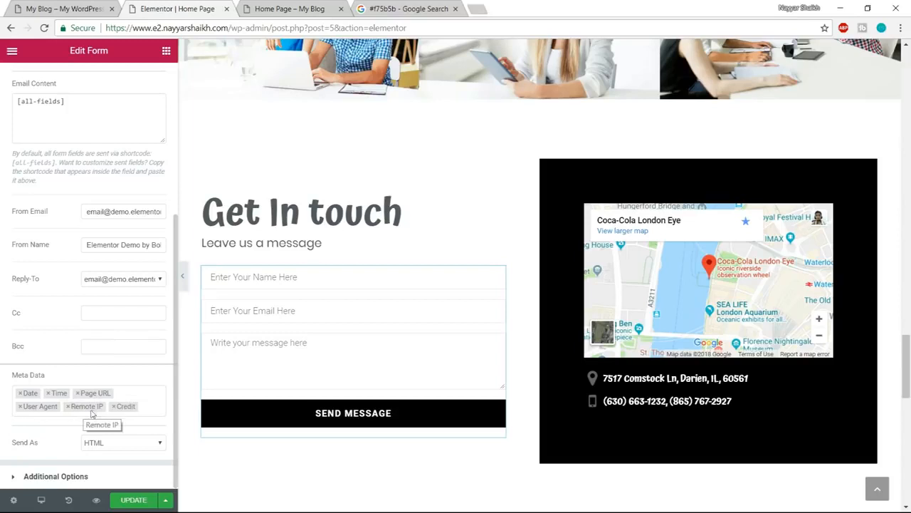
pyautogui.click(136, 500)
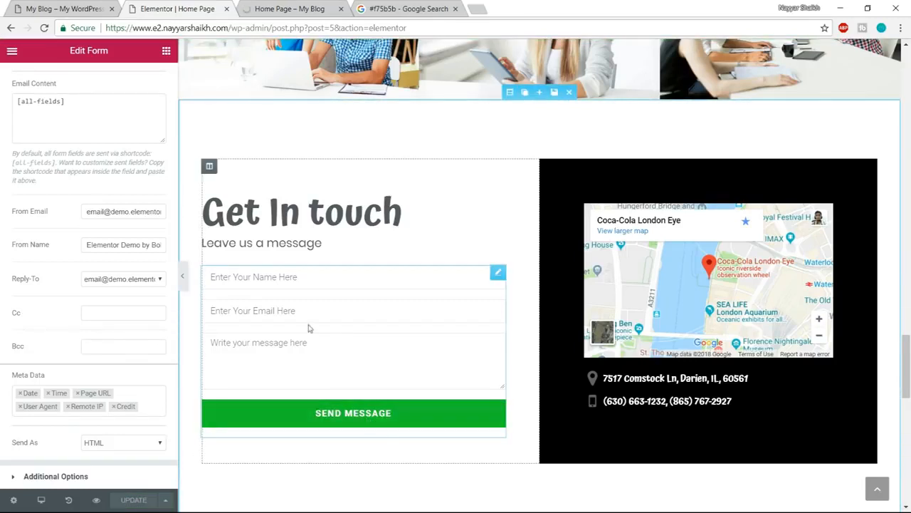
# - Set the Send Message button's normal background color to #10c5a7, copied from the Google search tab
pyautogui.scroll(4, 137, 242)
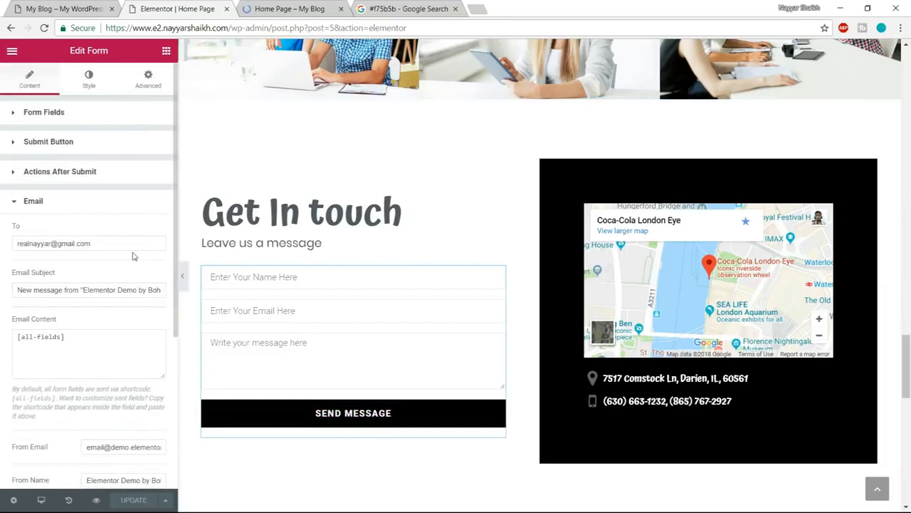
pyautogui.click(88, 78)
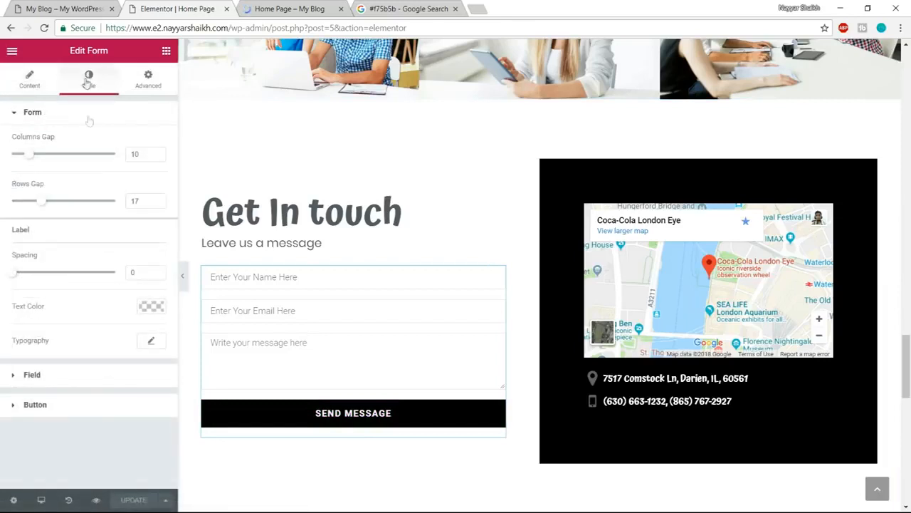
pyautogui.click(81, 413)
pyautogui.click(151, 238)
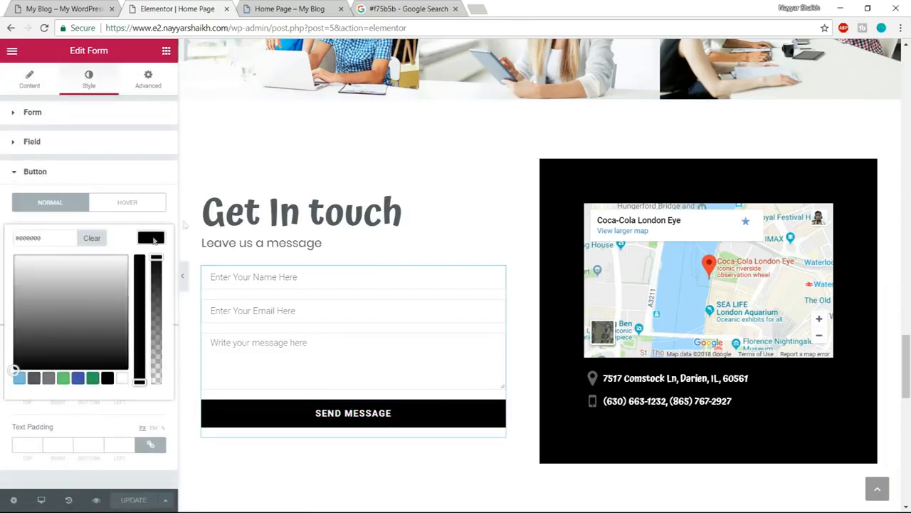
pyautogui.click(406, 8)
pyautogui.click(213, 66)
pyautogui.moveTo(213, 66); pyautogui.dragTo(135, 65)
pyautogui.hotkey('ctrl', 'c')
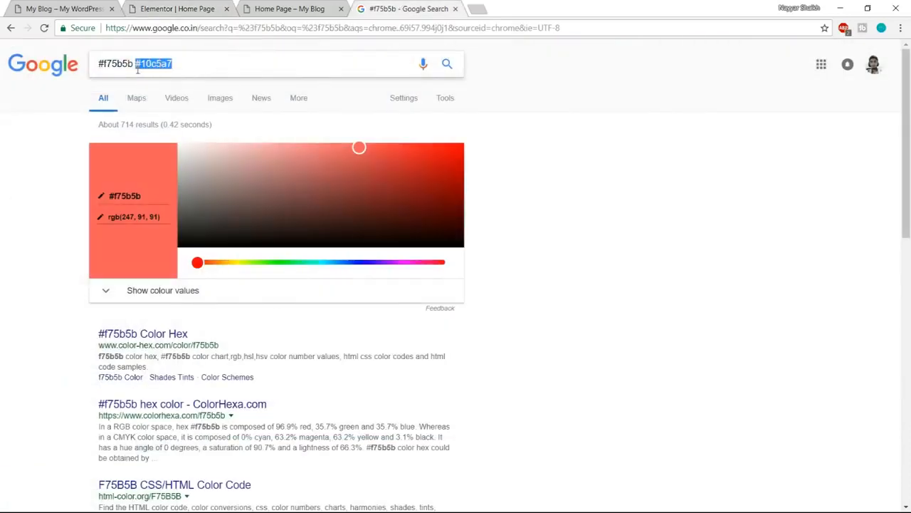
pyautogui.click(177, 9)
pyautogui.moveTo(57, 238); pyautogui.dragTo(2, 243)
pyautogui.hotkey('ctrl', 'v')
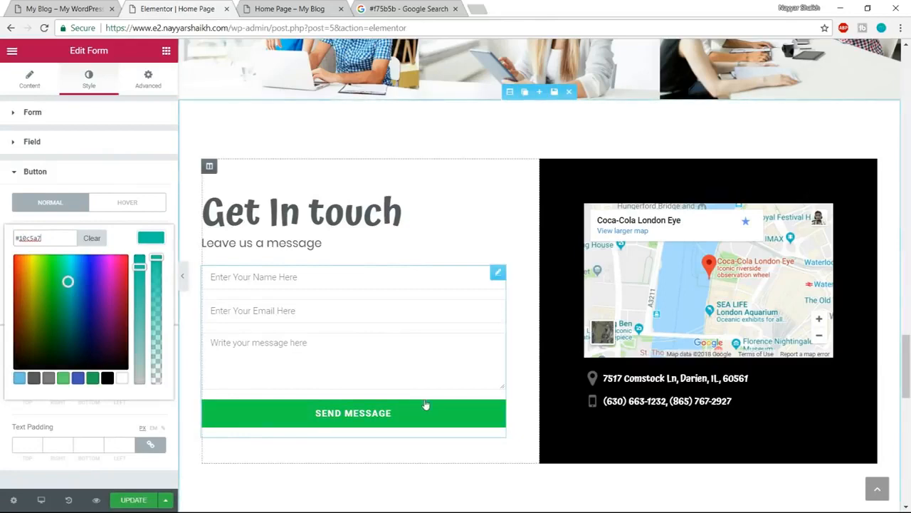
# - Set the Send Message button's hover background color to #f75b5b, copied from the Google search tab
pyautogui.click(126, 205)
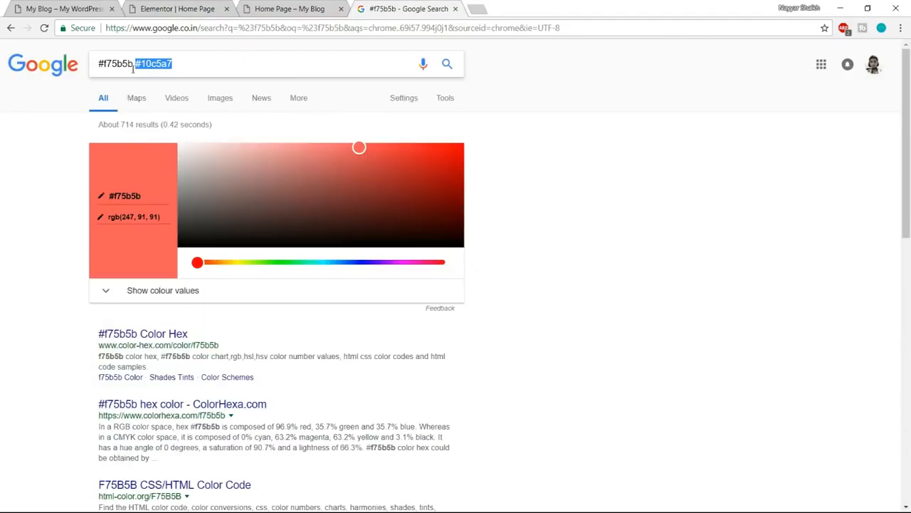
pyautogui.moveTo(133, 66); pyautogui.dragTo(26, 56)
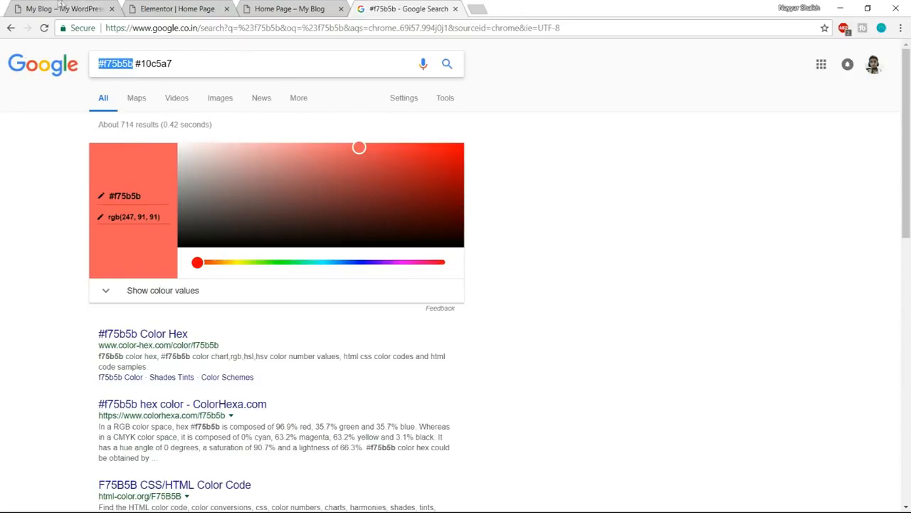
pyautogui.click(171, 9)
pyautogui.click(156, 240)
pyautogui.moveTo(53, 242); pyautogui.dragTo(2, 252)
pyautogui.write('#f75b5b')
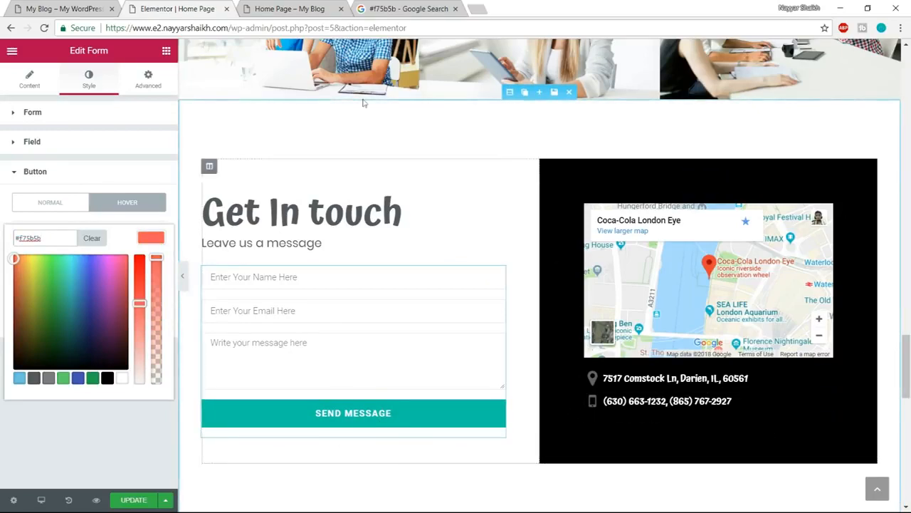
# - Compare the section with the reference page and delete the address and phone number items below the map
pyautogui.click(84, 13)
pyautogui.scroll(1, 759, 360)
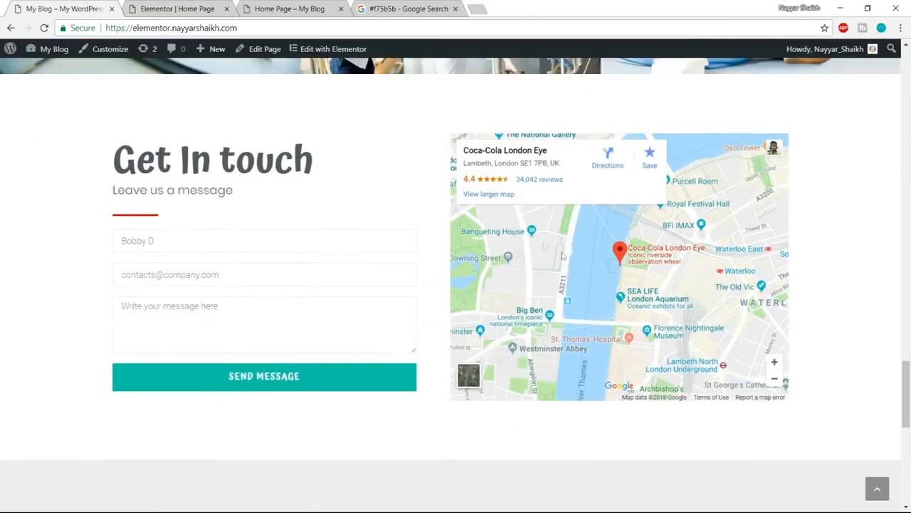
pyautogui.click(184, 8)
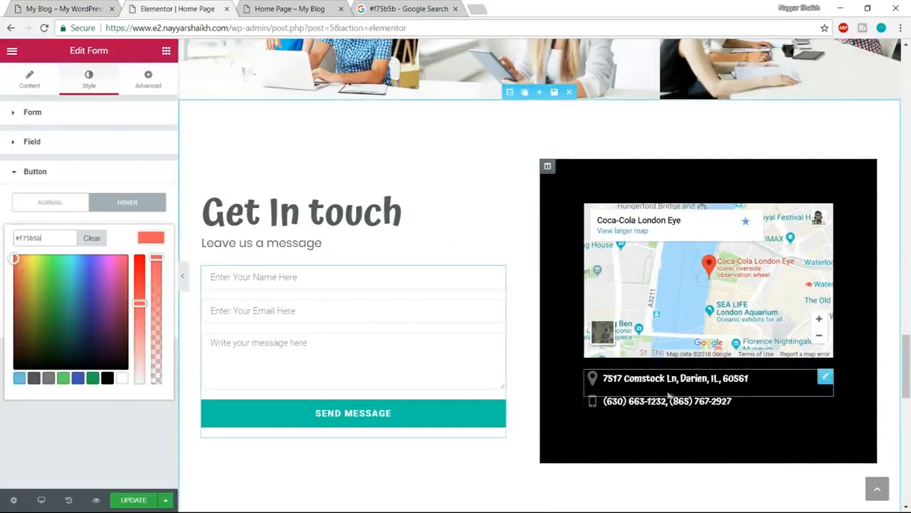
pyautogui.moveTo(825, 377)
pyautogui.click(782, 379)
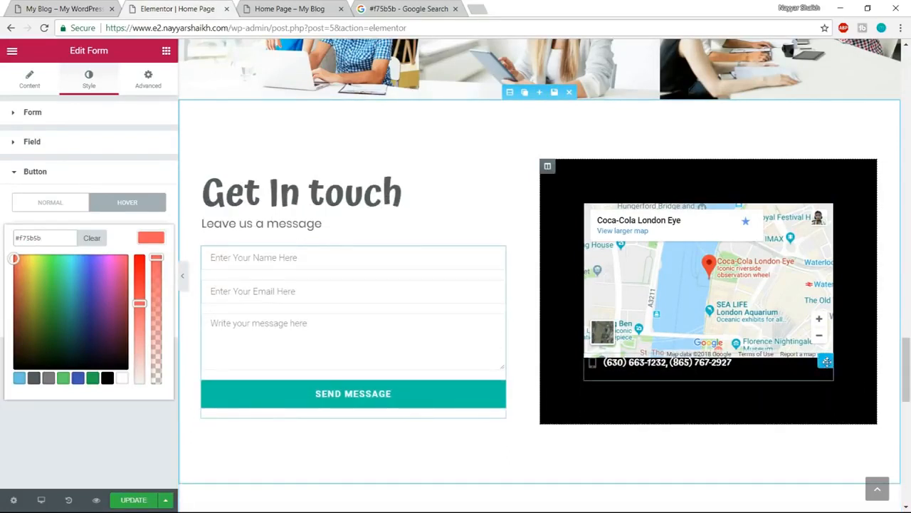
pyautogui.click(783, 366)
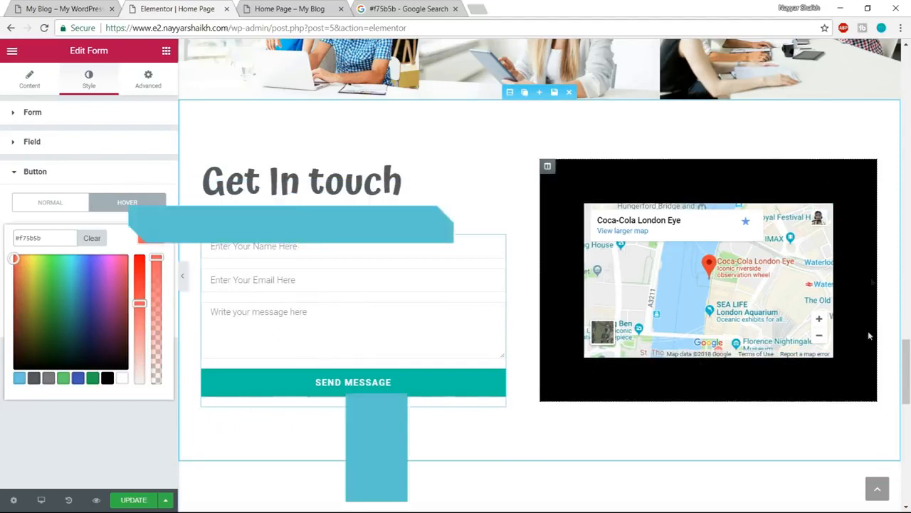
# - Clear the black background color of the column containing the map
pyautogui.moveTo(548, 165)
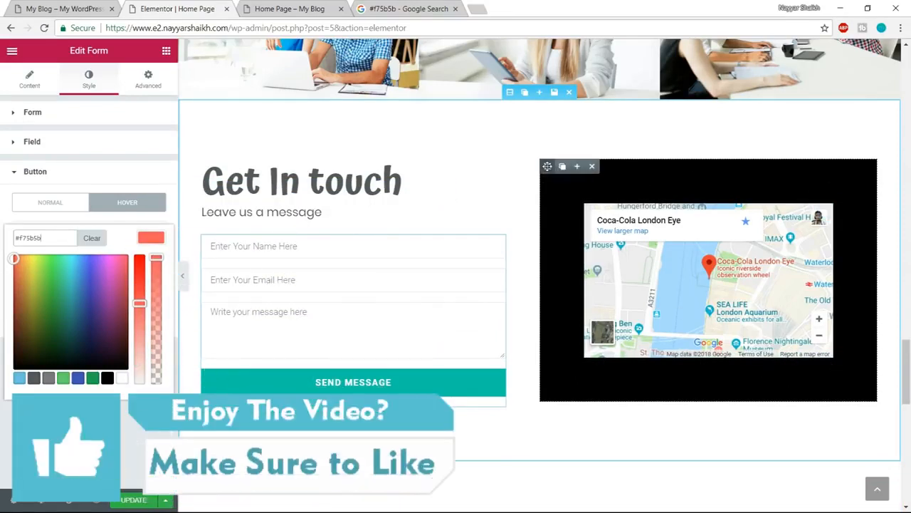
pyautogui.click(548, 166)
pyautogui.click(88, 79)
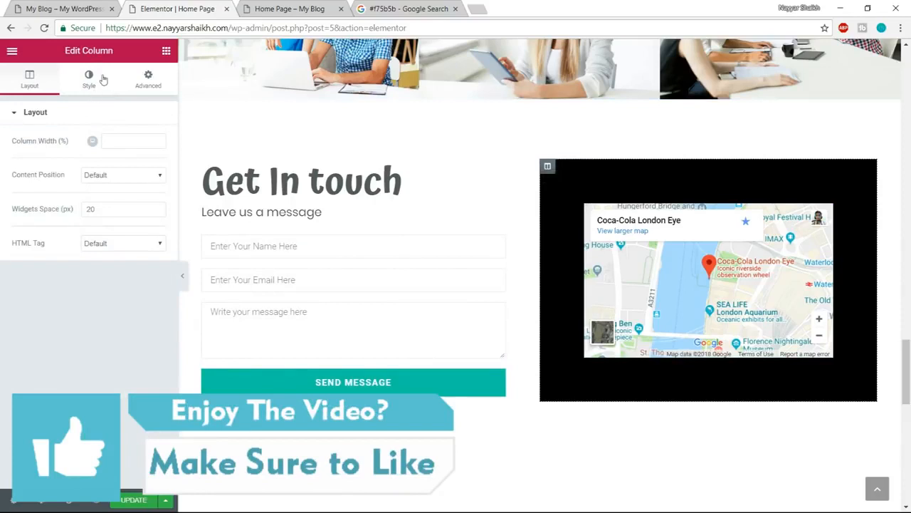
pyautogui.click(151, 213)
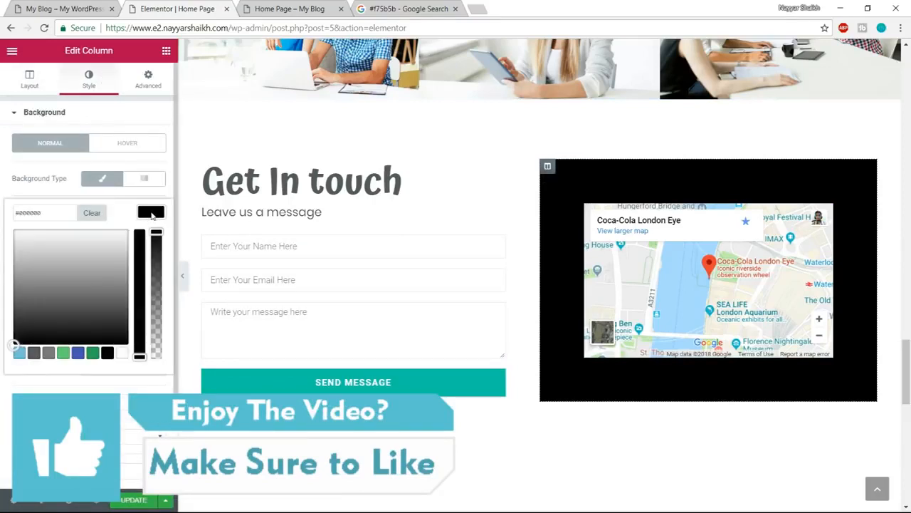
pyautogui.click(97, 215)
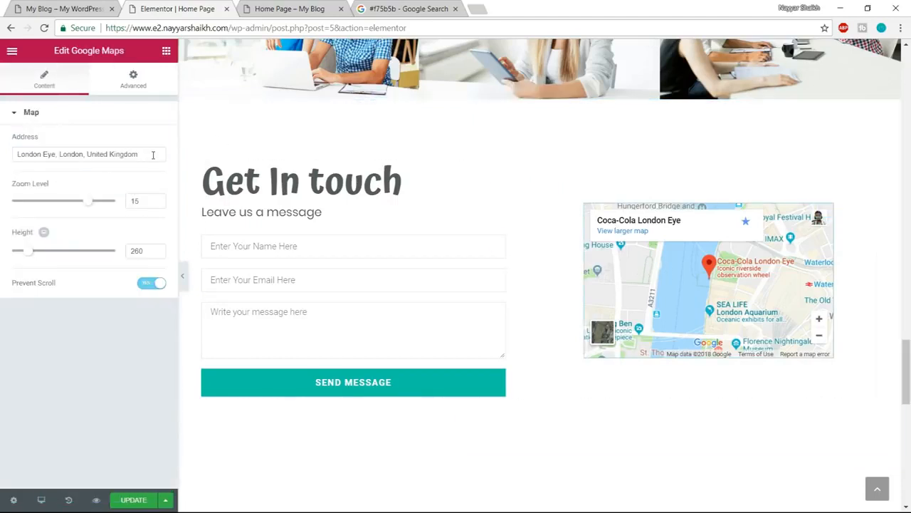
# - Set the Google Maps widget's address to Mumbai
pyautogui.moveTo(142, 154); pyautogui.dragTo(26, 154)
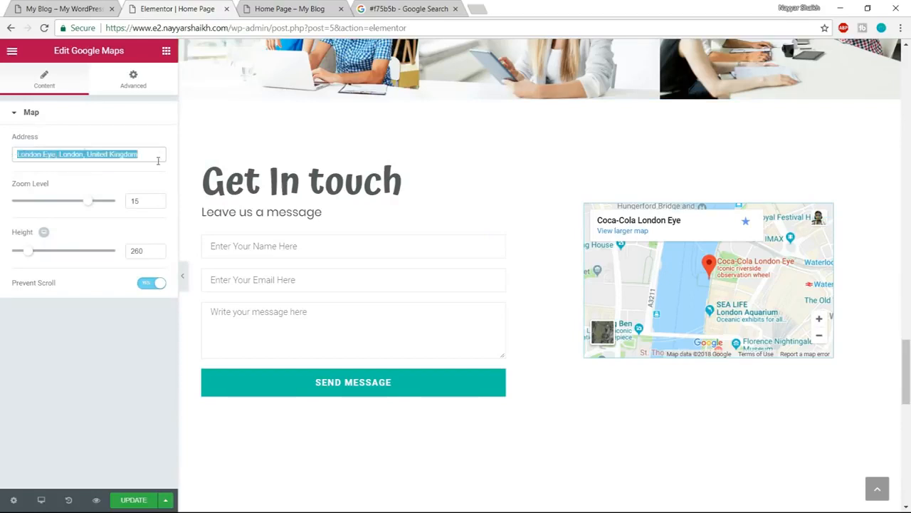
pyautogui.write('Mumbai')
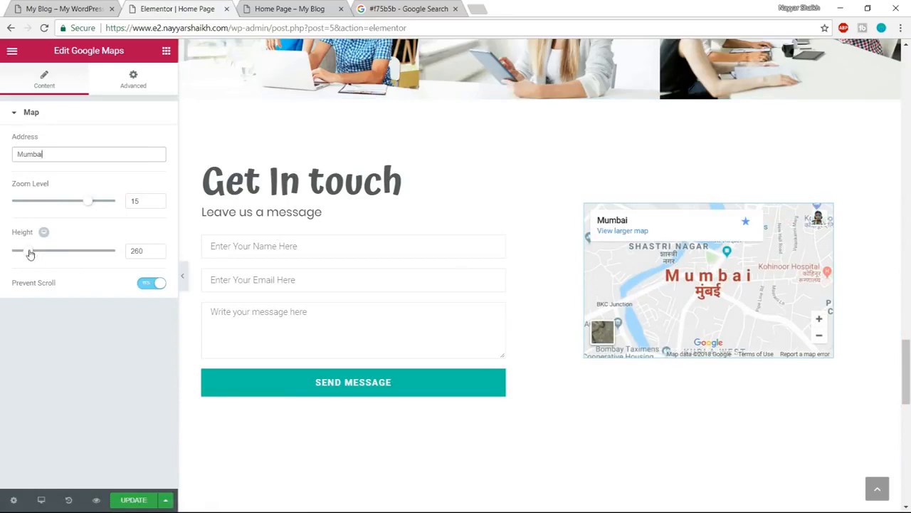
# - Set the height of the Google Maps widget to 450
pyautogui.moveTo(30, 254); pyautogui.dragTo(45, 255)
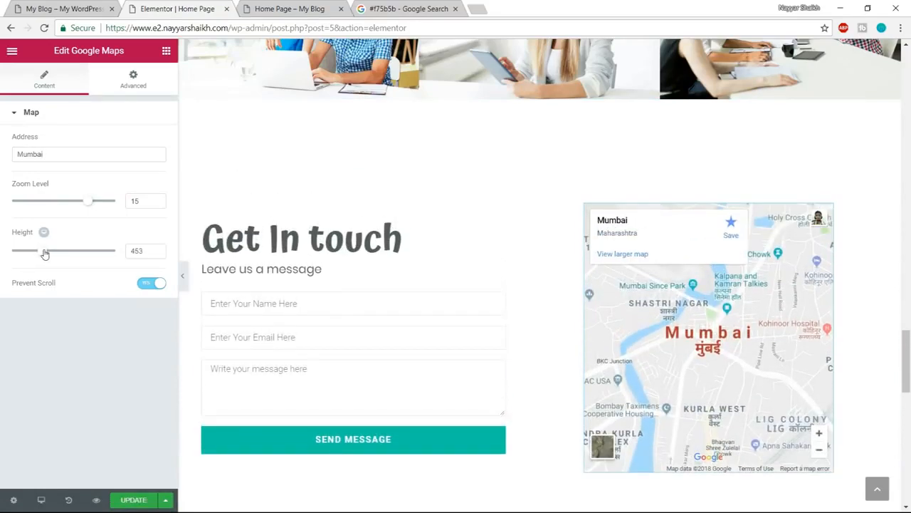
pyautogui.write('450')
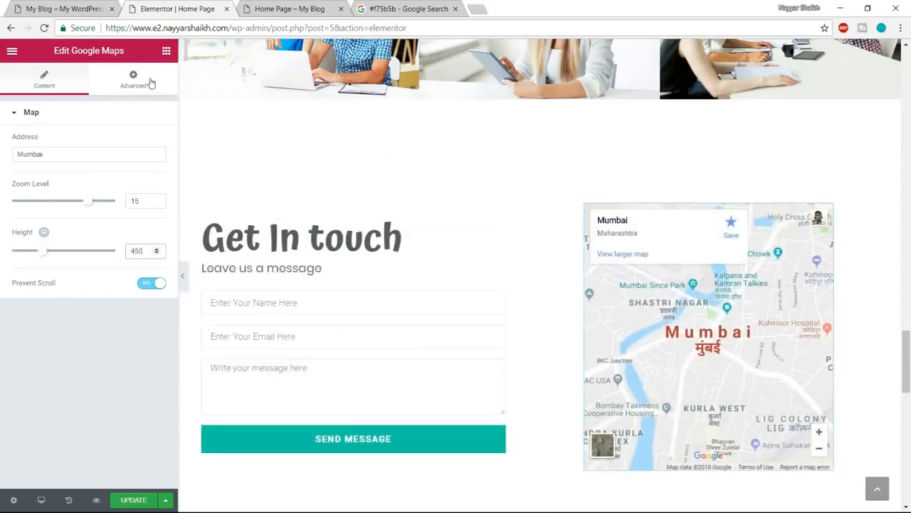
pyautogui.click(134, 80)
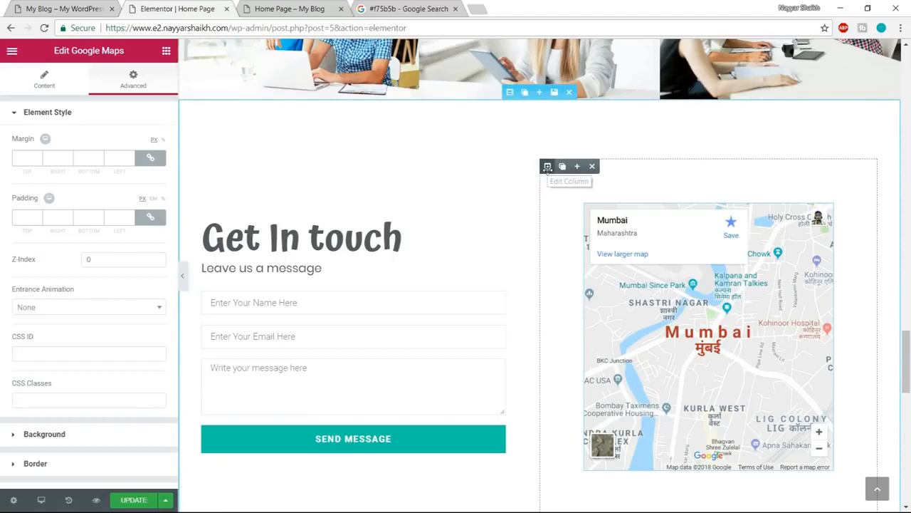
# - Compare the map column with the reference page and set its linked padding to 0 on all four sides
pyautogui.click(547, 166)
pyautogui.click(148, 80)
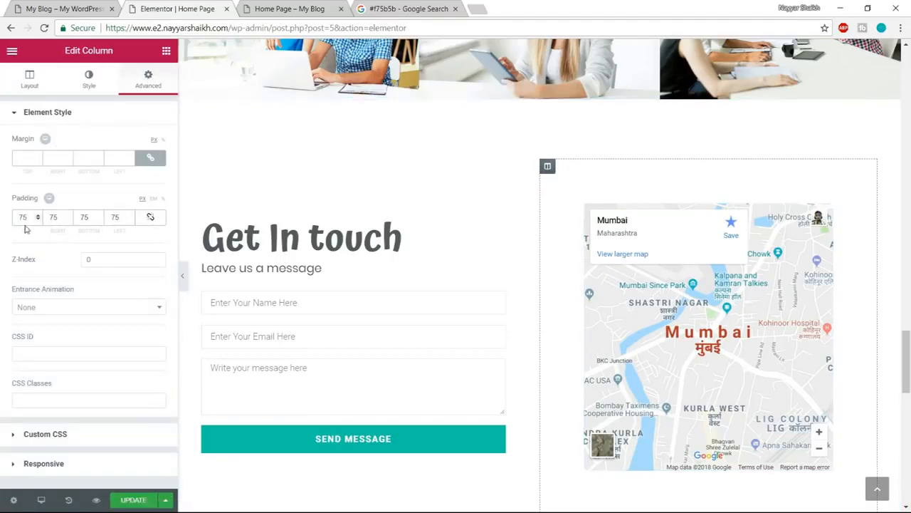
pyautogui.scroll(-1, 534, 292)
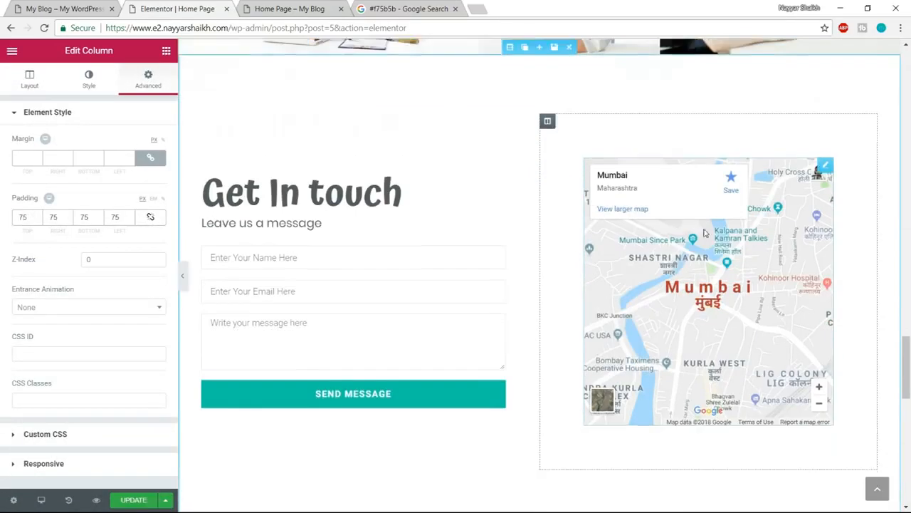
pyautogui.scroll(1, 611, 382)
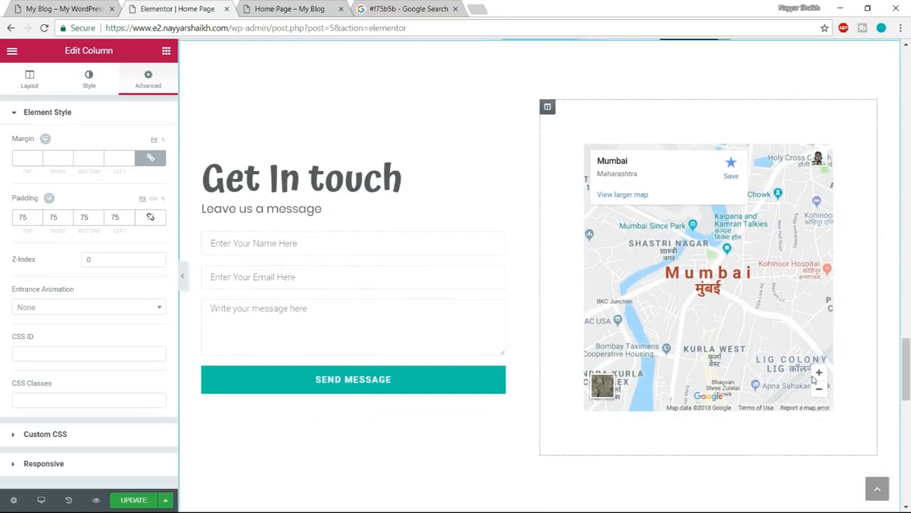
pyautogui.click(81, 6)
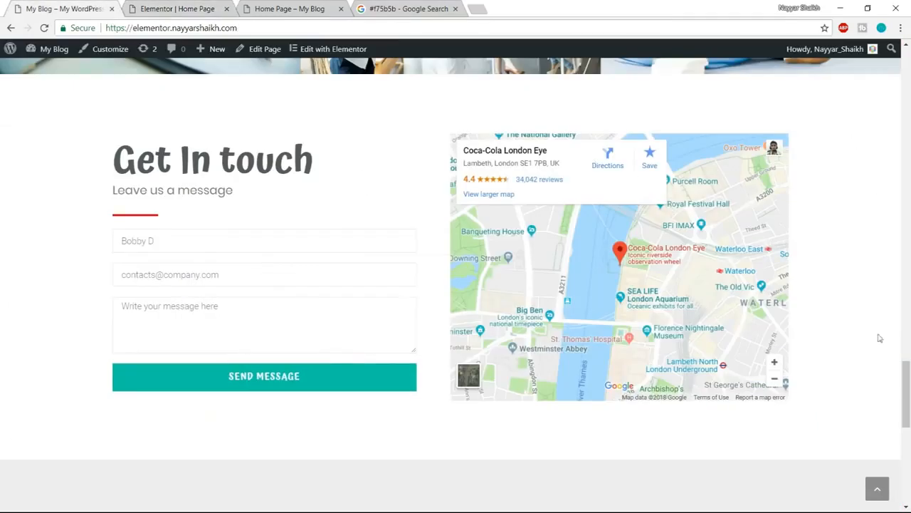
pyautogui.click(204, 6)
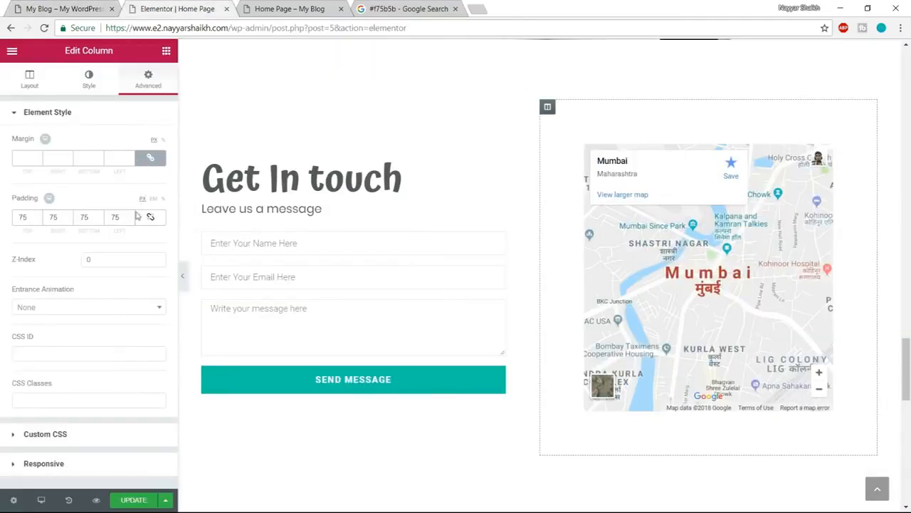
pyautogui.click(151, 218)
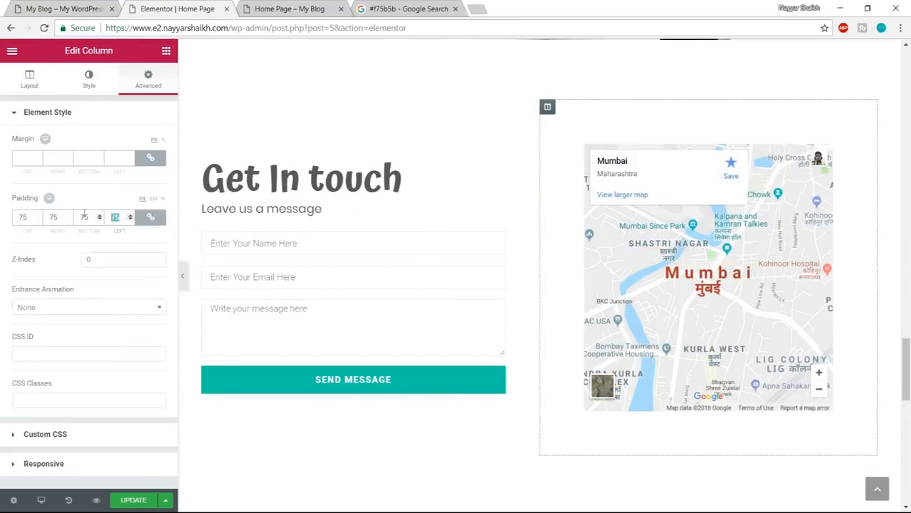
pyautogui.write('0')
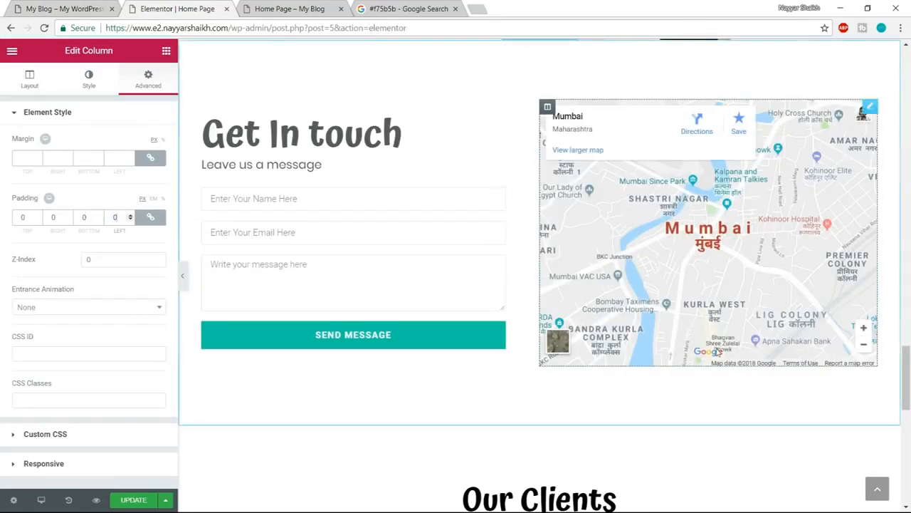
# - Review the home page preview against the reference page, from the gallery and Get In touch down to the Our Clients section
pyautogui.scroll(2, 618, 262)
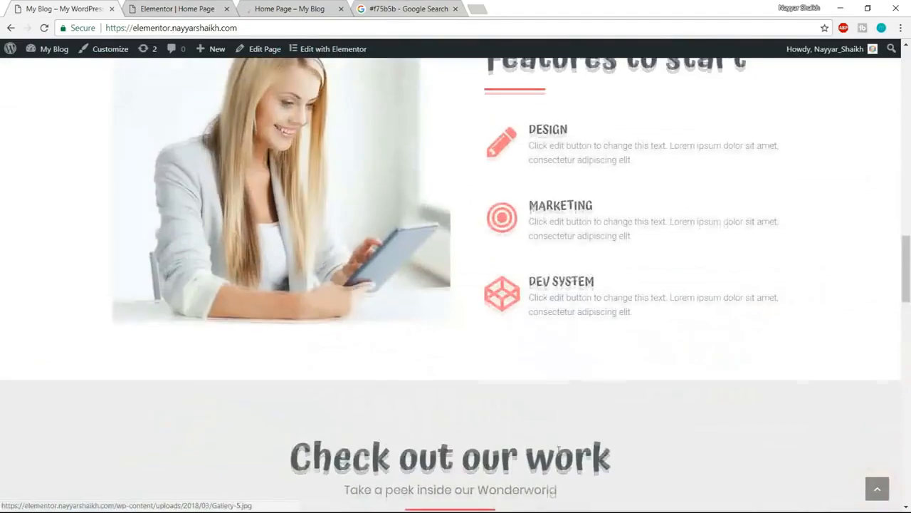
pyautogui.scroll(-10, 559, 450)
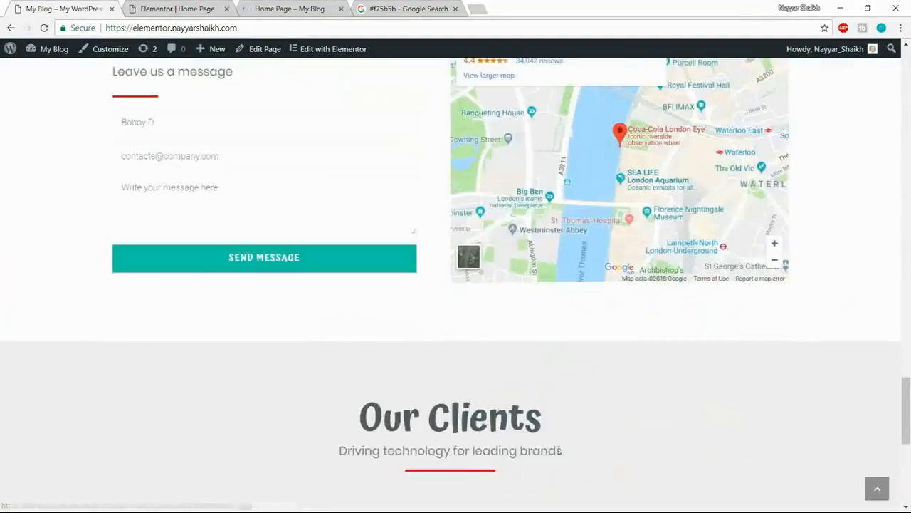
pyautogui.scroll(-3, 559, 450)
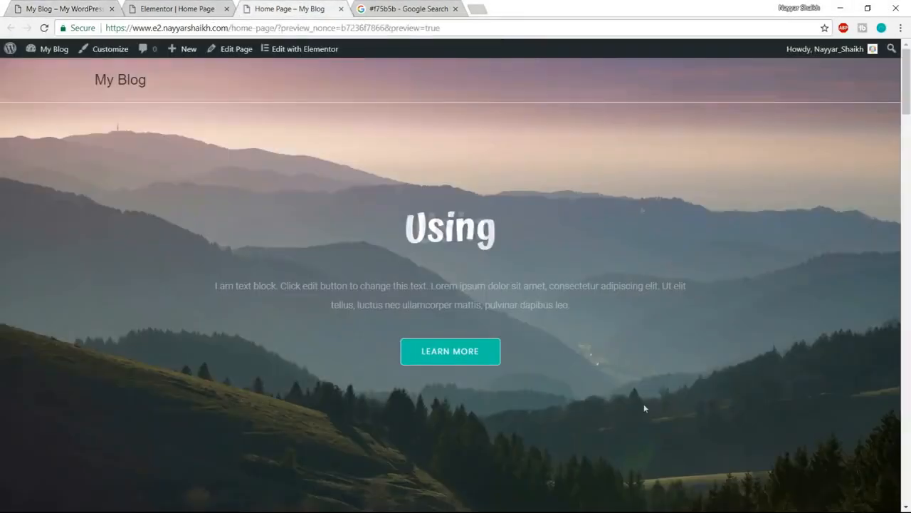
pyautogui.scroll(-4, 647, 410)
pyautogui.scroll(-12, 646, 413)
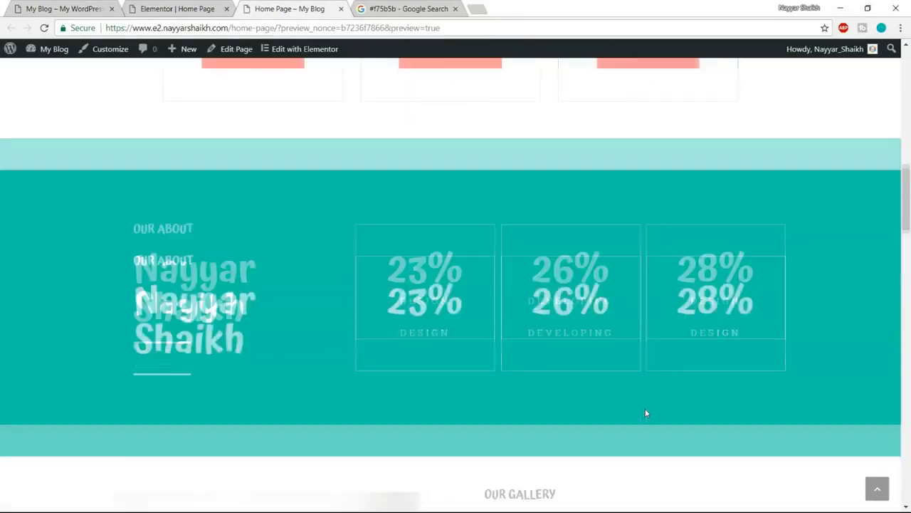
pyautogui.scroll(-15, 647, 411)
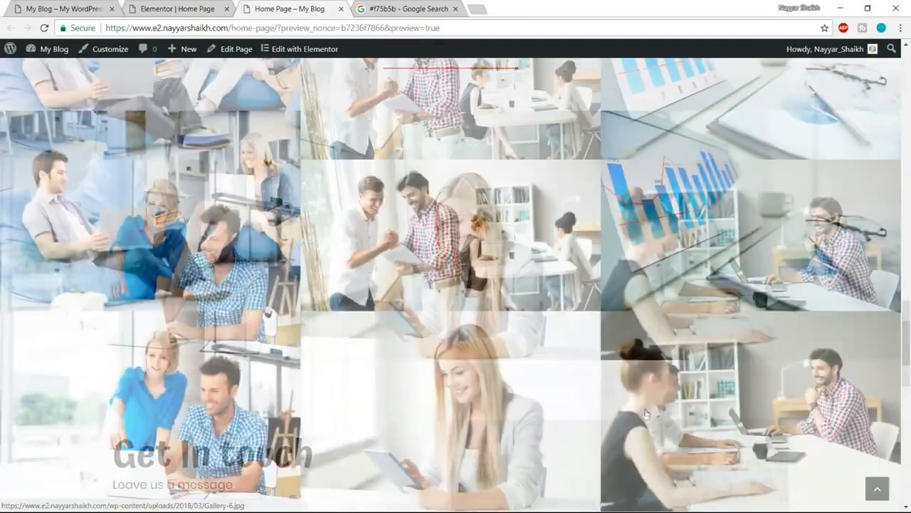
pyautogui.scroll(-6, 421, 345)
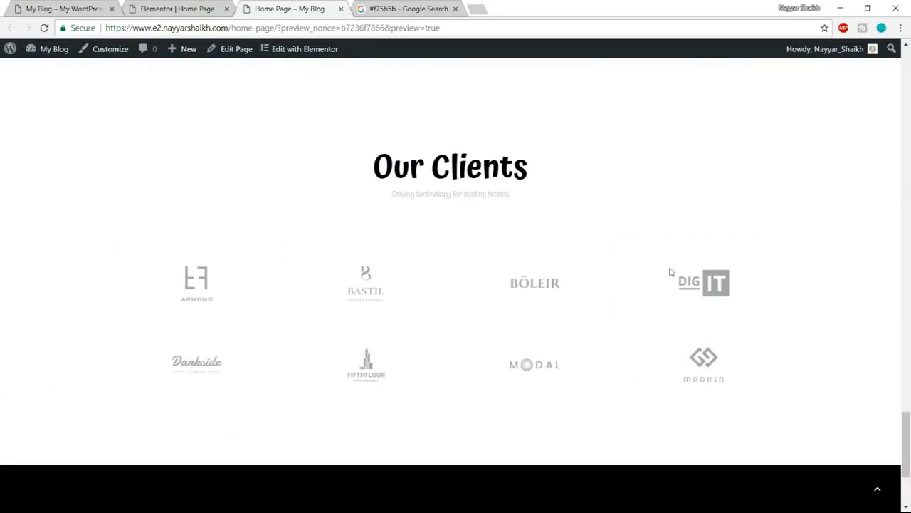
pyautogui.click(186, 9)
pyautogui.scroll(-5, 704, 317)
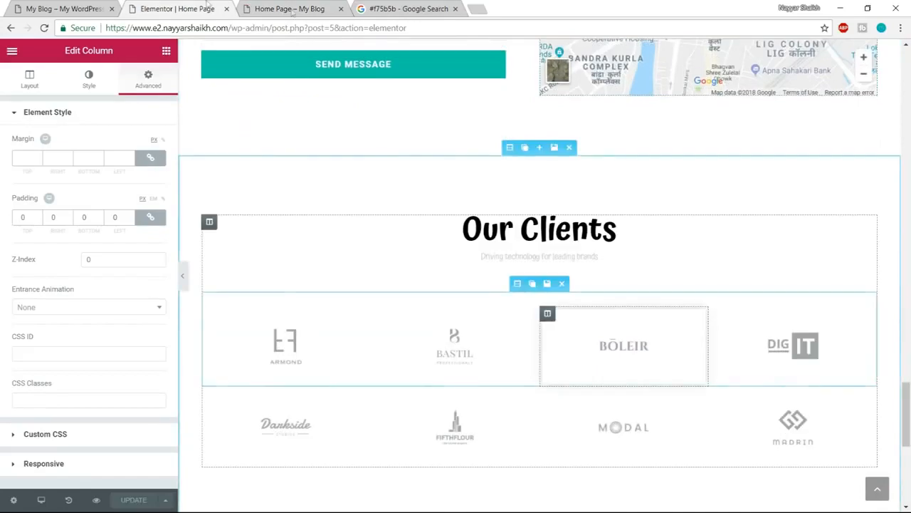
pyautogui.click(68, 9)
pyautogui.scroll(-5, 484, 339)
pyautogui.scroll(-3, 483, 340)
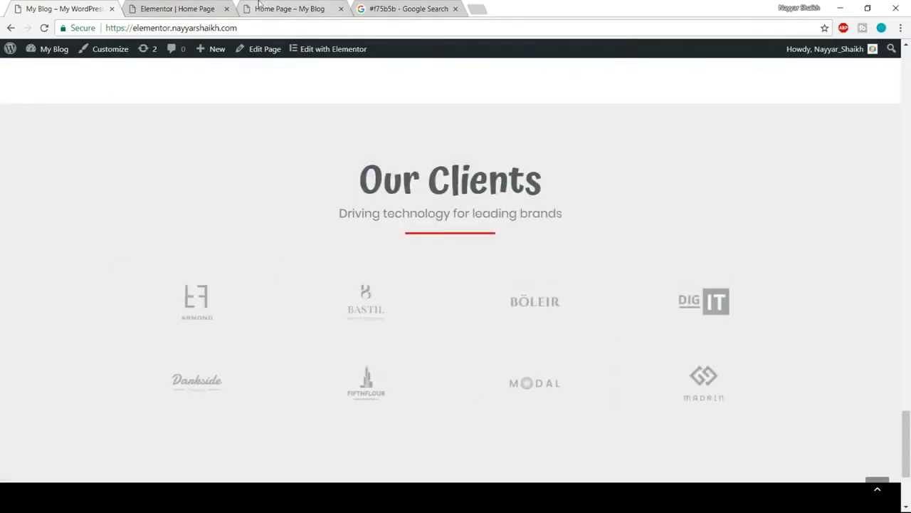
# - Give the Our Clients section a classic background with the color #ededed
pyautogui.click(191, 9)
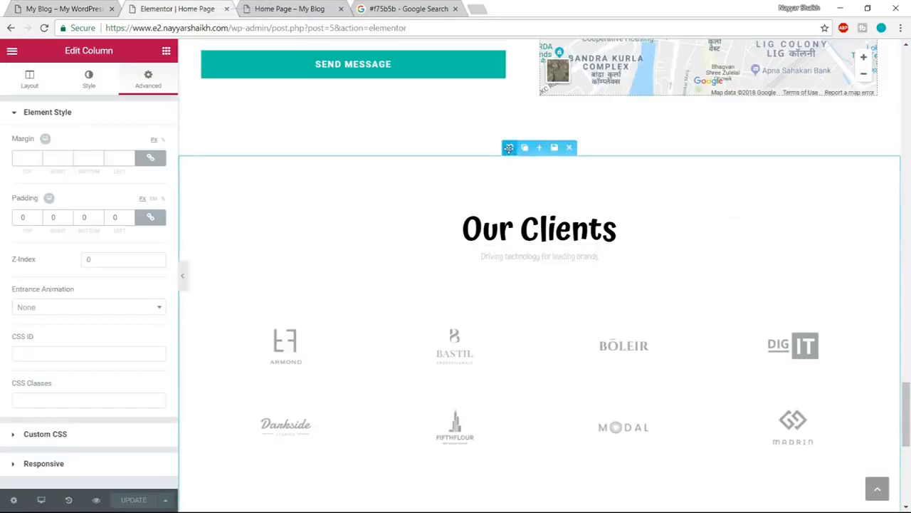
pyautogui.click(509, 148)
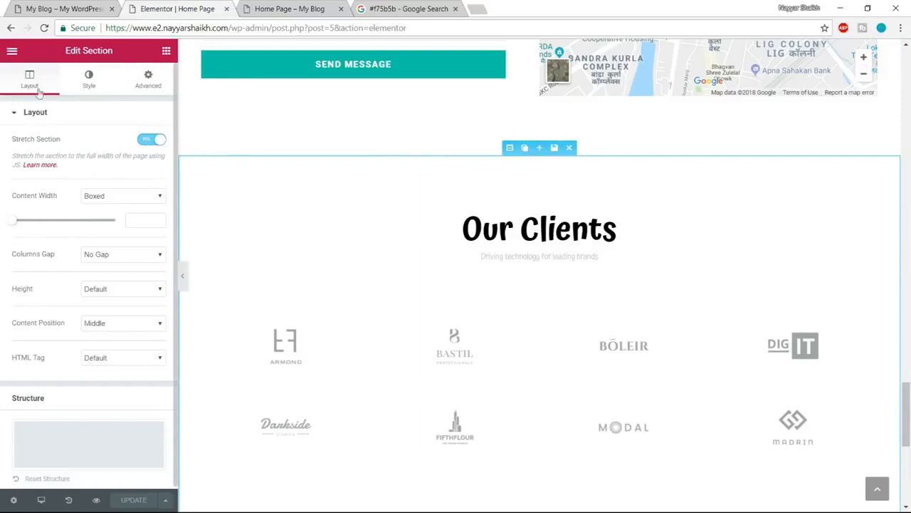
pyautogui.click(88, 79)
pyautogui.click(96, 179)
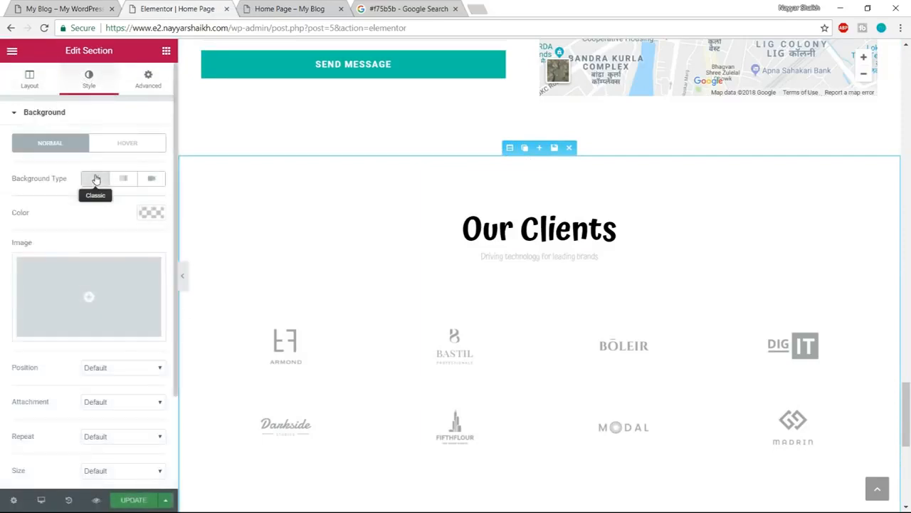
pyautogui.click(151, 212)
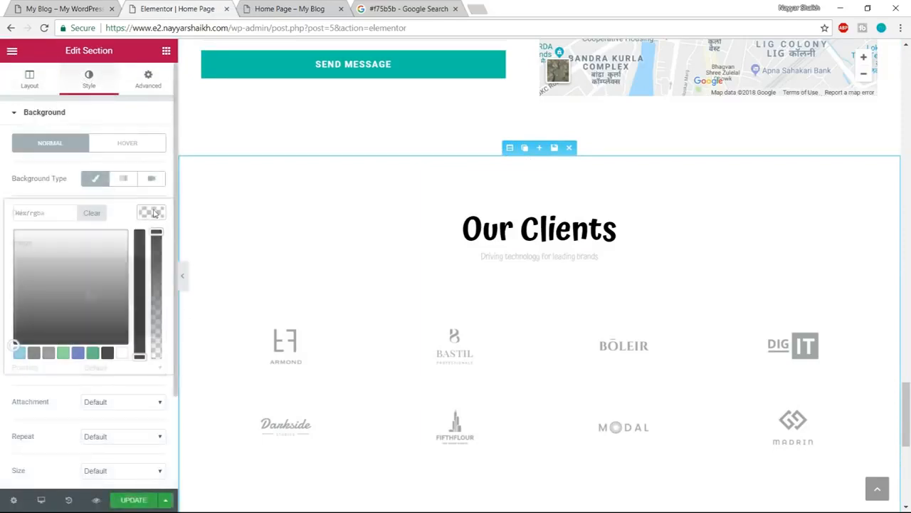
pyautogui.click(42, 211)
pyautogui.write('#ededed')
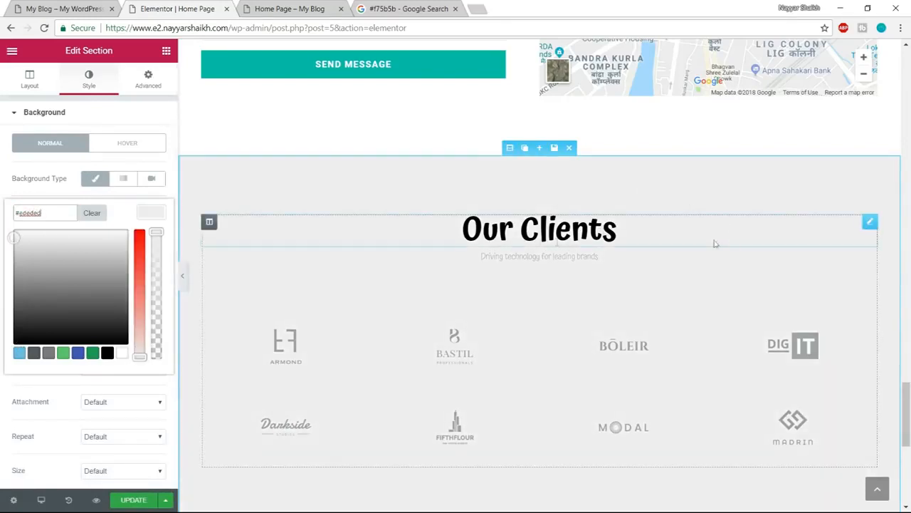
# - Change the text color of the Our Clients heading to the dark grey preset #54595f
pyautogui.click(575, 231)
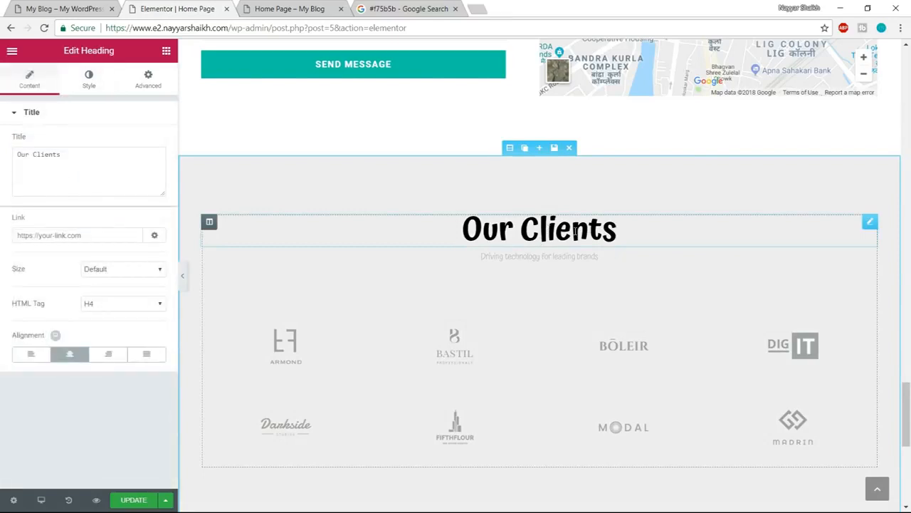
pyautogui.click(89, 84)
pyautogui.click(151, 141)
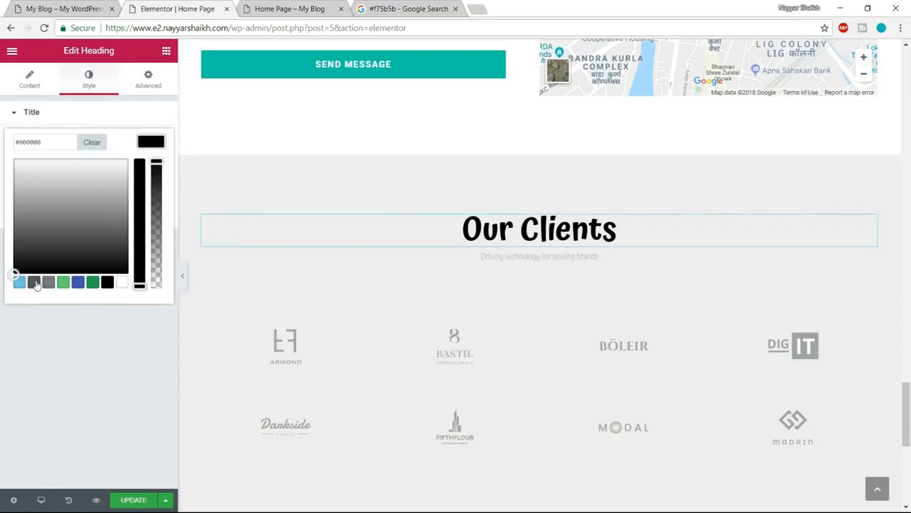
pyautogui.click(33, 282)
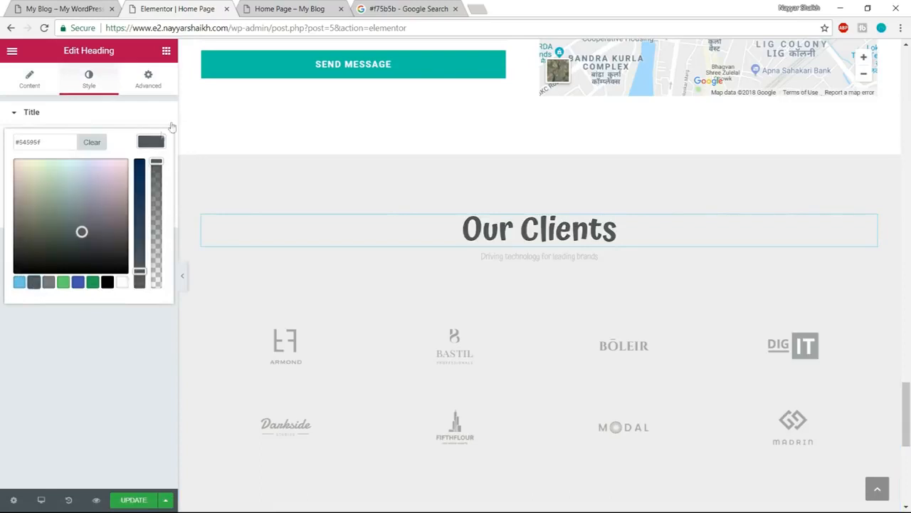
# - Change the text color of the "Driving technology for leading brands" subheading to the dark grey preset #54595f
pyautogui.click(517, 255)
pyautogui.click(89, 80)
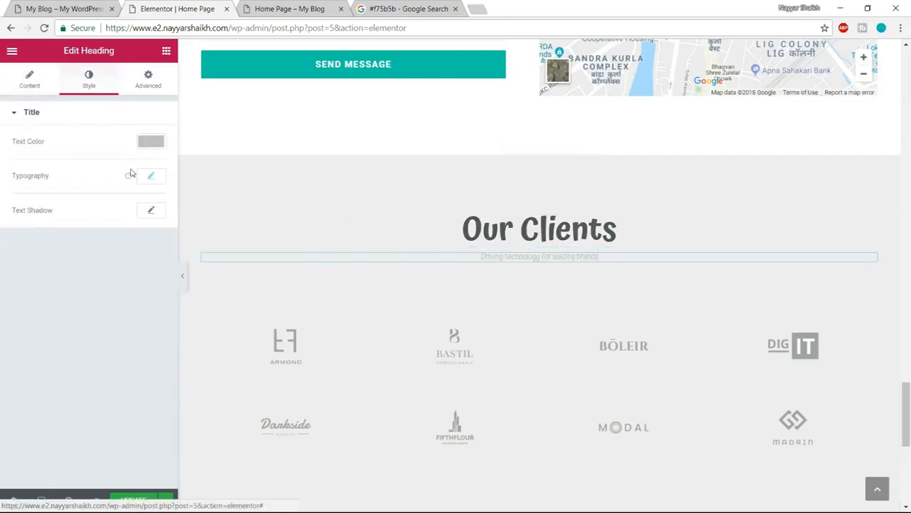
pyautogui.click(151, 142)
pyautogui.click(33, 282)
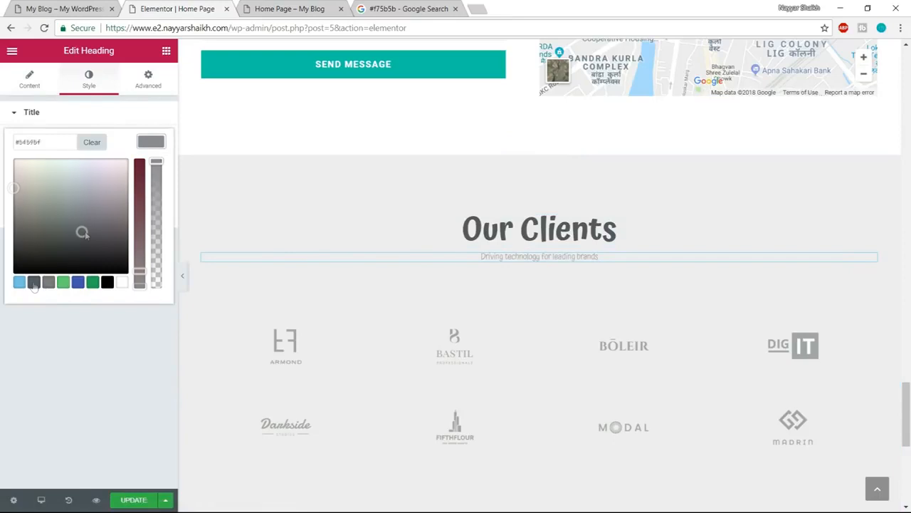
pyautogui.click(151, 141)
# - Set the subheading's typography to the Poppins family, size 20 px and weight 400
pyautogui.click(155, 182)
pyautogui.click(130, 210)
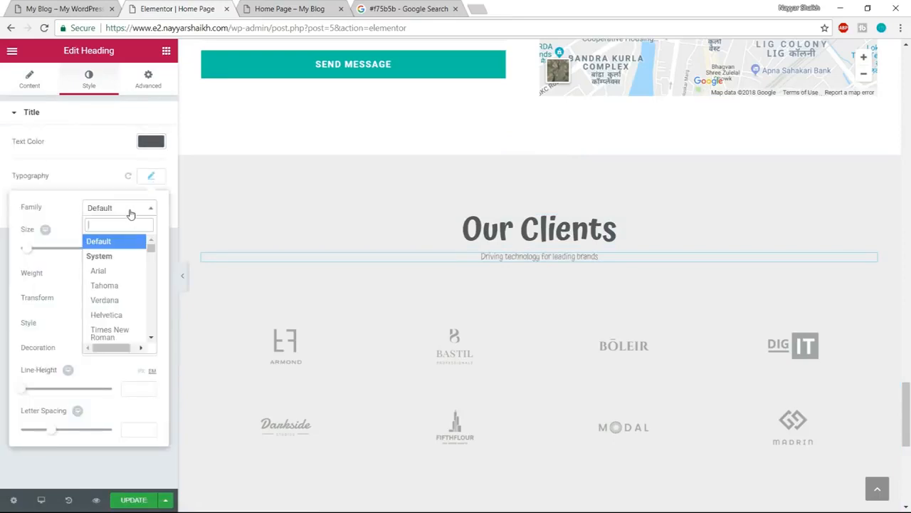
pyautogui.write('poppins')
pyautogui.press('Return')
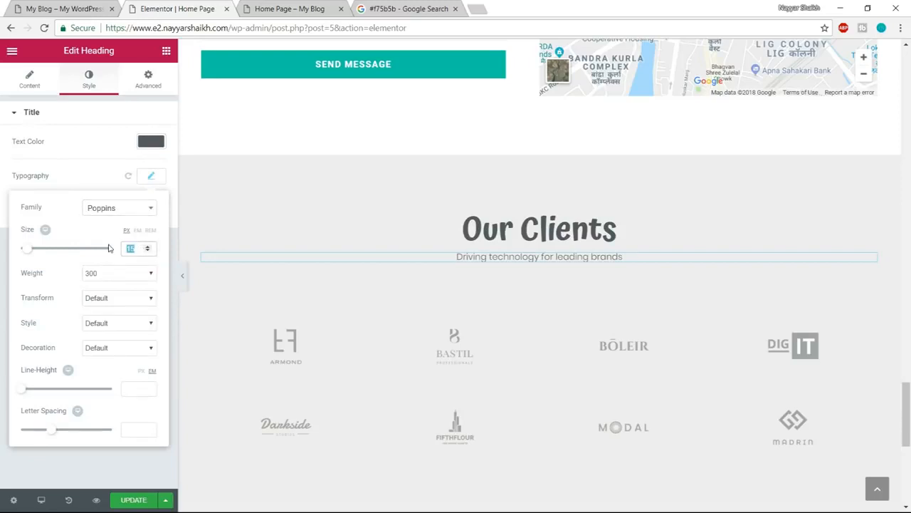
pyautogui.write('20')
pyautogui.click(118, 273)
pyautogui.click(96, 310)
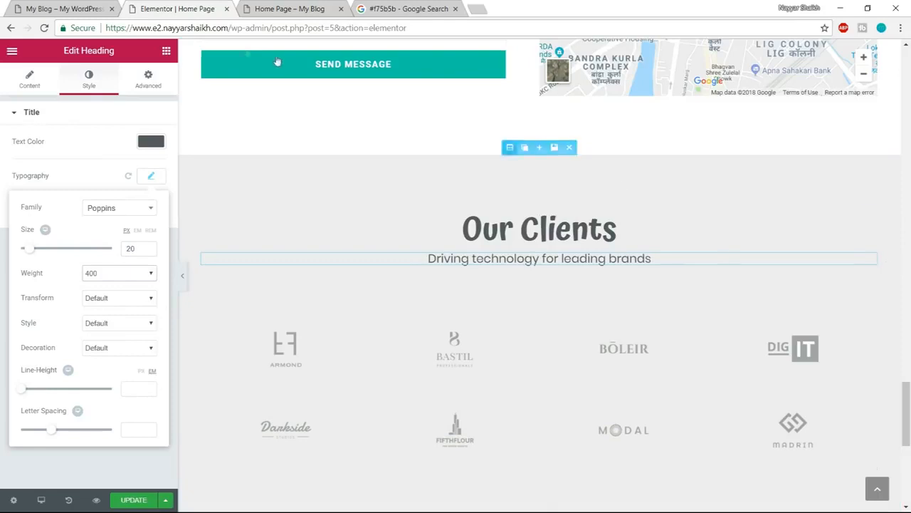
# - Place the global Divider widget between the Our Clients subheading and the client logos, and compare it with the reference page
pyautogui.click(65, 5)
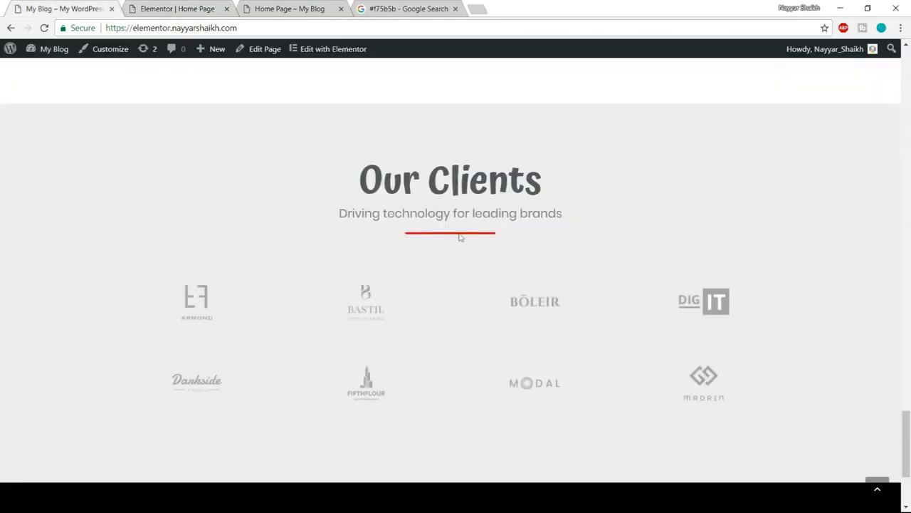
pyautogui.click(178, 7)
pyautogui.click(165, 52)
pyautogui.click(139, 76)
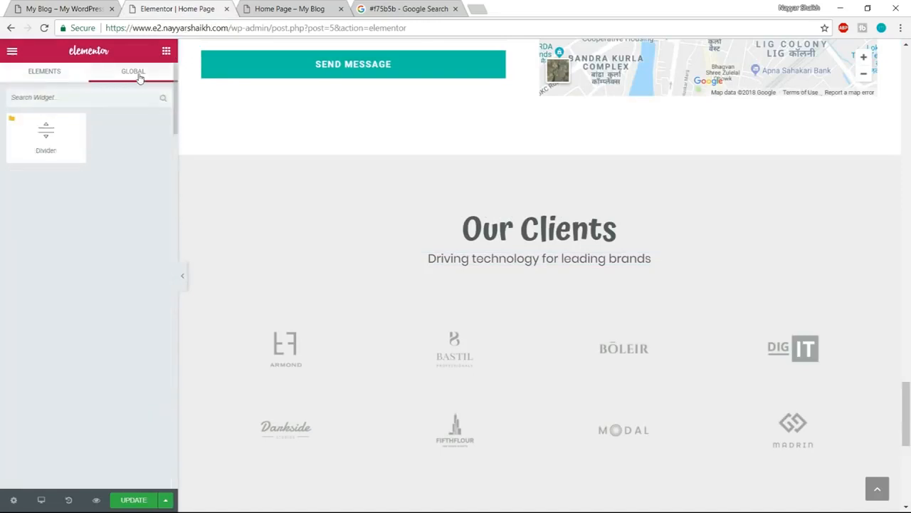
pyautogui.moveTo(67, 129); pyautogui.dragTo(517, 293)
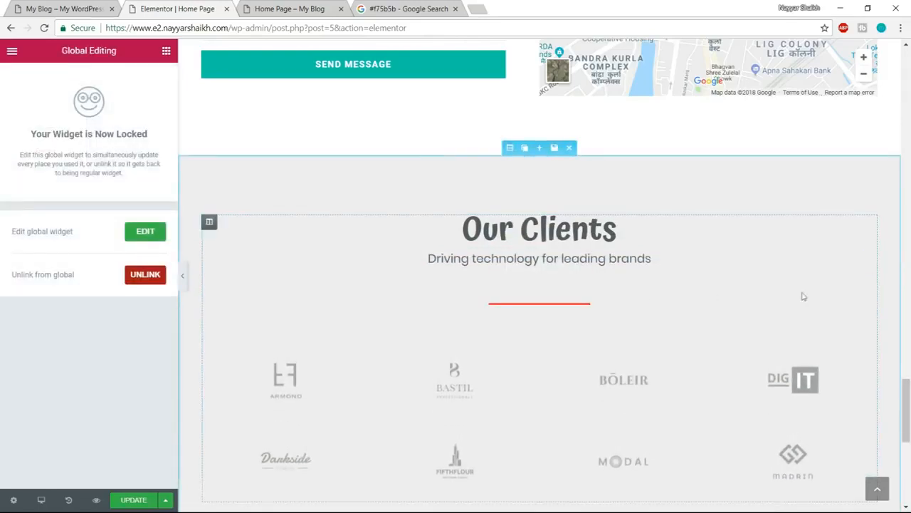
pyautogui.click(112, 4)
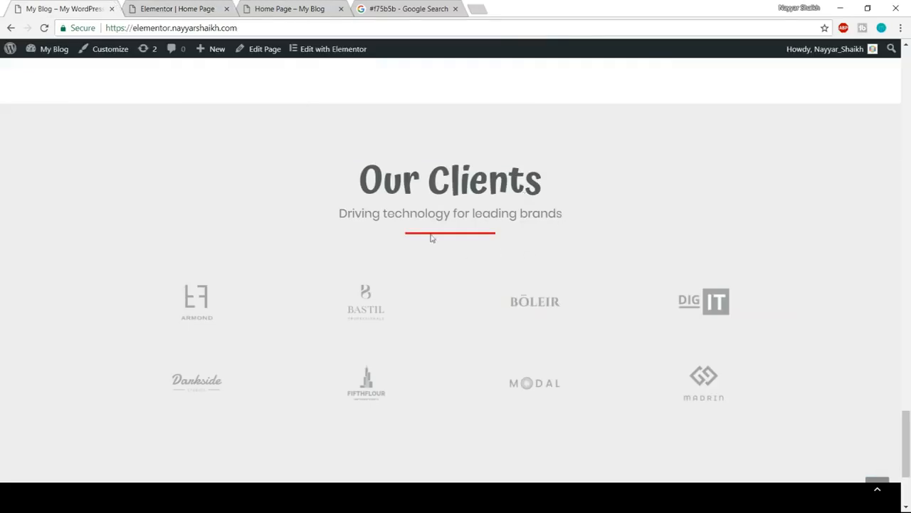
# - Set the bottom margin of the "Driving technology for leading brands" subheading to 0 px, update the page and compare it with the reference site
pyautogui.click(187, 7)
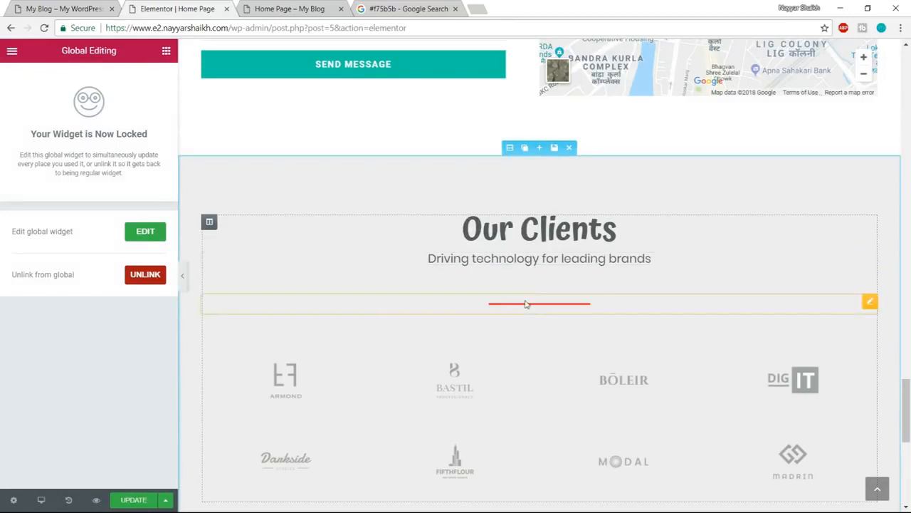
pyautogui.click(522, 259)
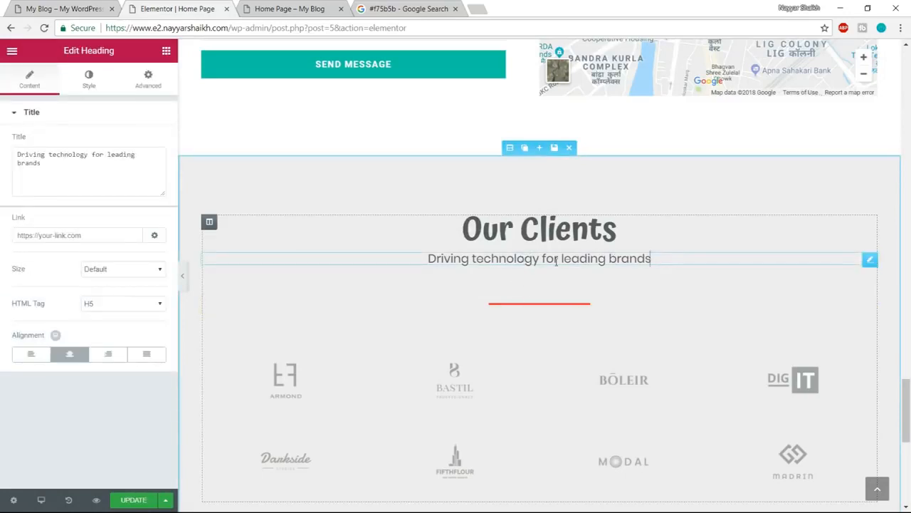
pyautogui.click(148, 78)
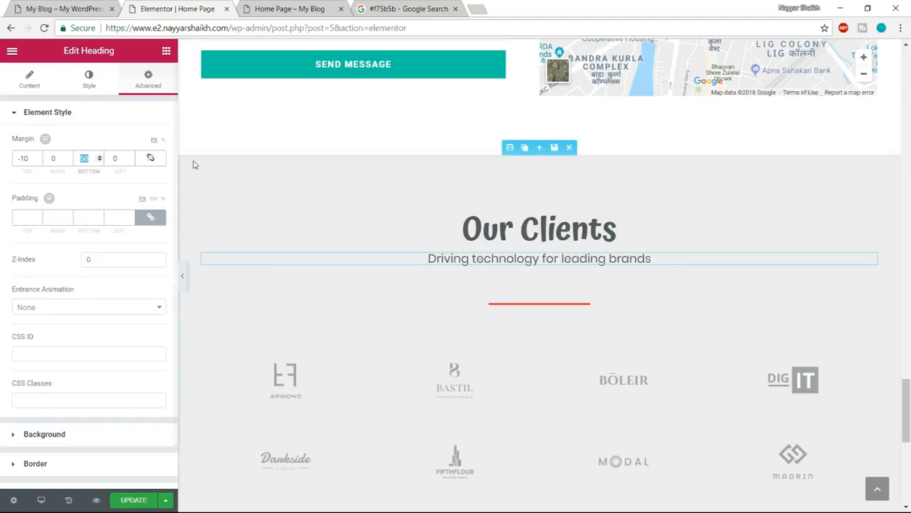
pyautogui.write('10')
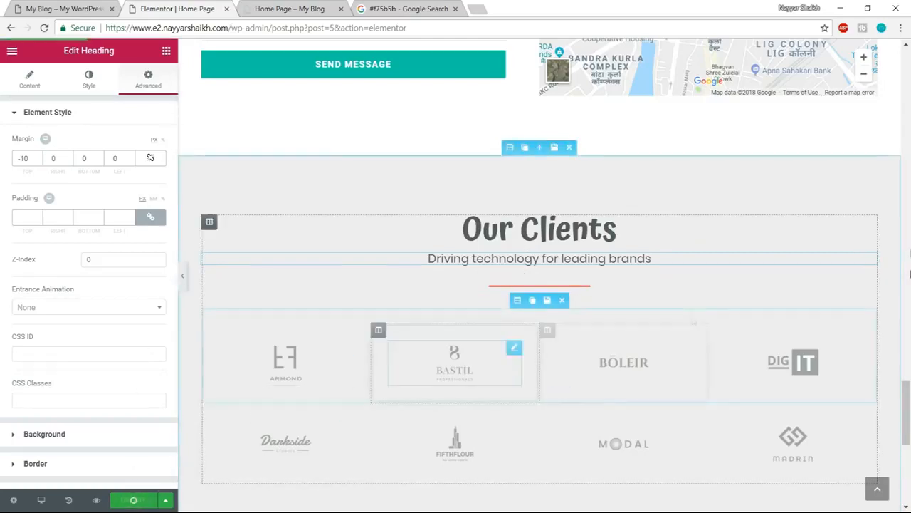
pyautogui.scroll(-1, 683, 314)
pyautogui.click(43, 8)
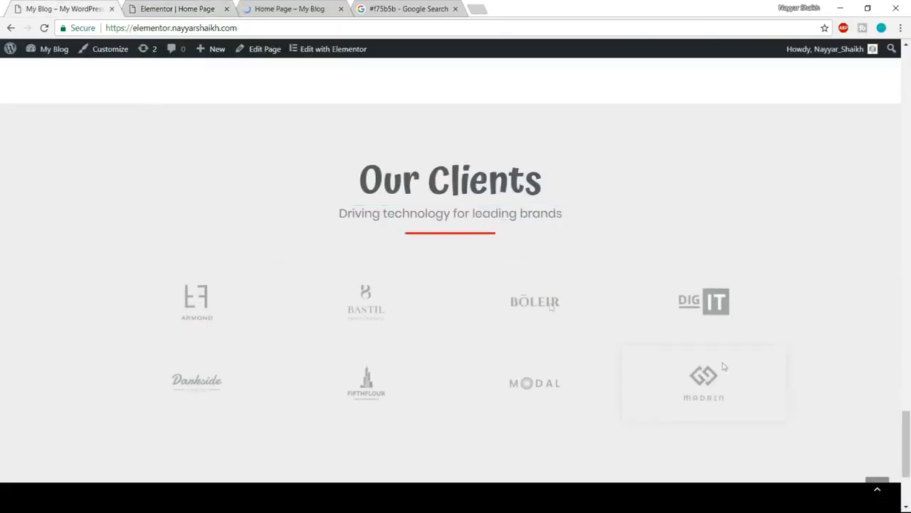
# - Replace the Armond logo in the first row of client logos with darkside.png from the media library
pyautogui.click(155, 4)
pyautogui.click(284, 302)
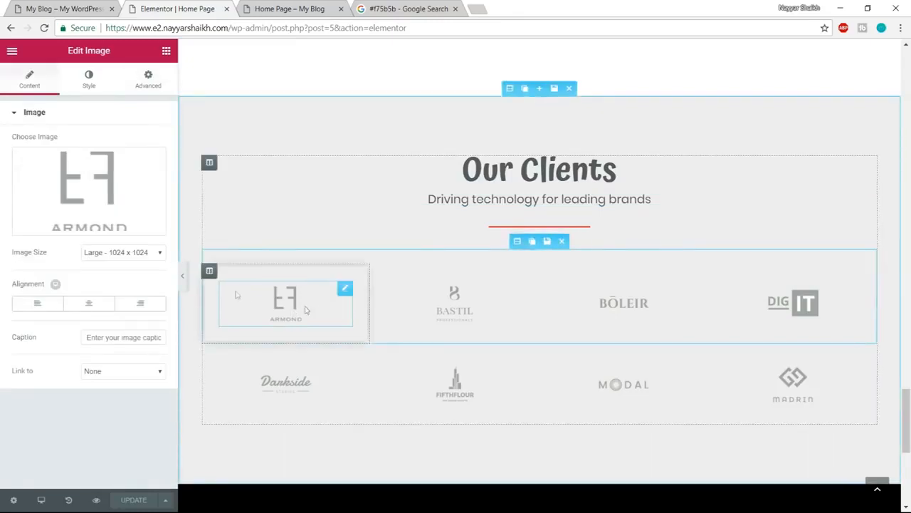
pyautogui.moveTo(84, 185)
pyautogui.click(81, 222)
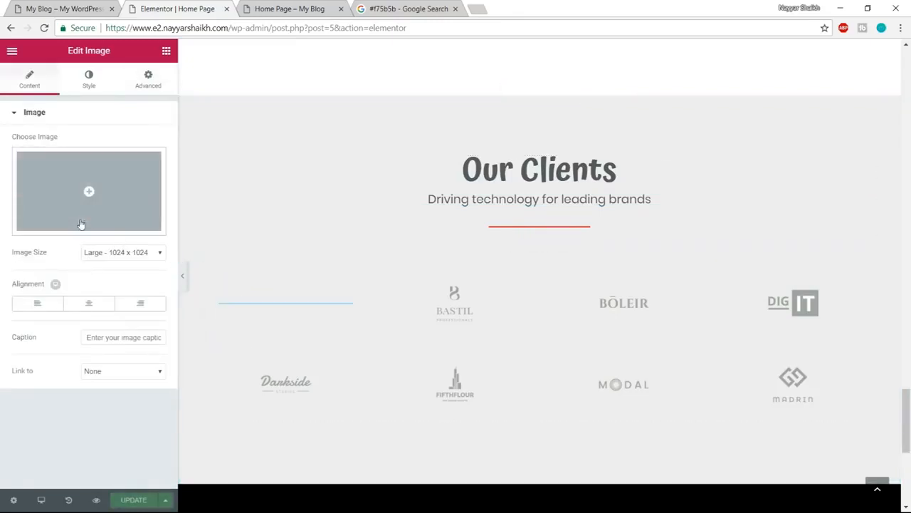
pyautogui.click(97, 188)
pyautogui.scroll(-1, 447, 326)
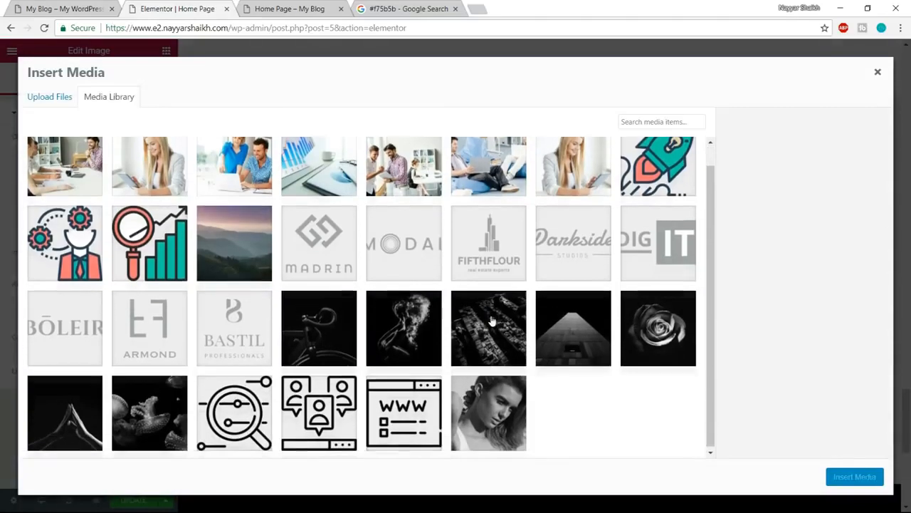
pyautogui.click(582, 253)
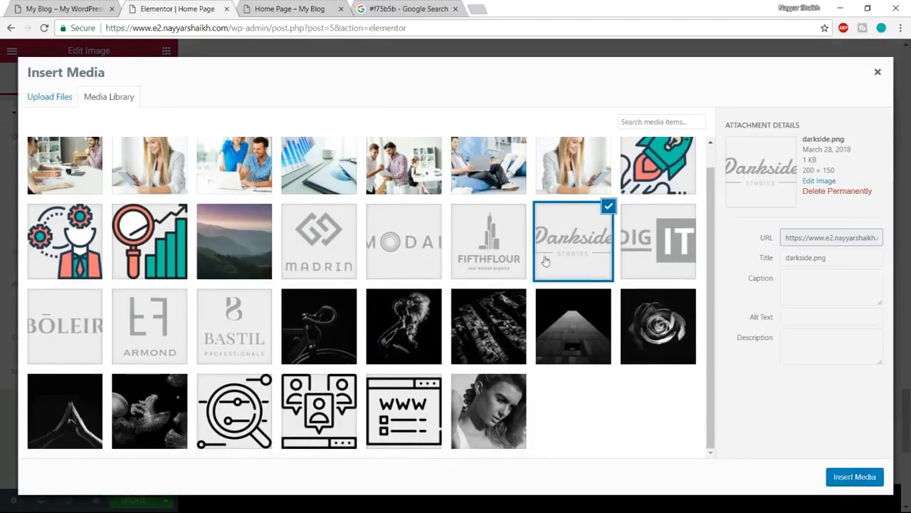
pyautogui.click(854, 476)
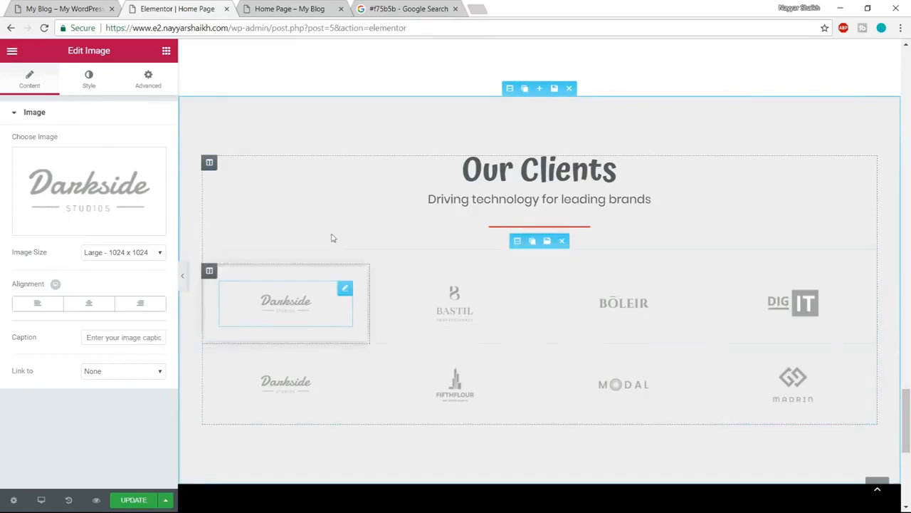
# - Delete the "TRY IT FOR FREE . NO REGISTERATION NEEDED." line from the black call-to-action section below the client logos
pyautogui.scroll(-5, 726, 349)
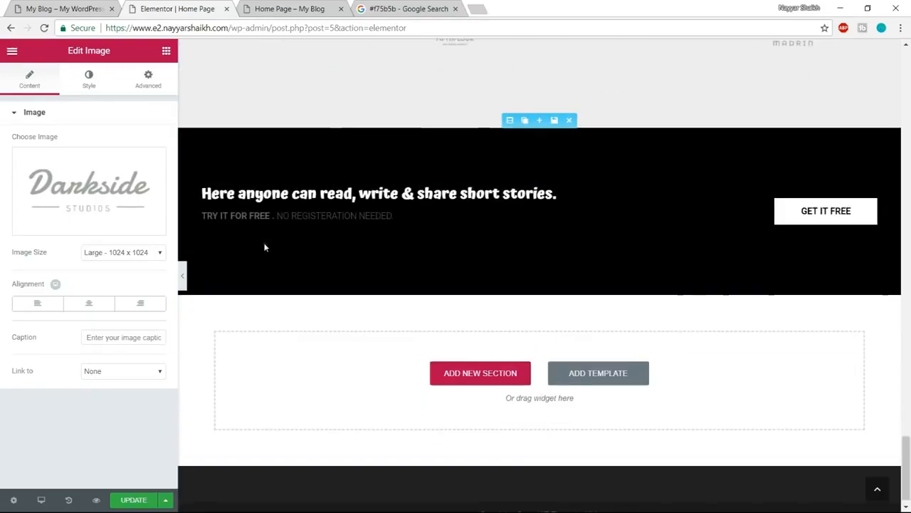
pyautogui.scroll(1, 291, 241)
pyautogui.click(67, 9)
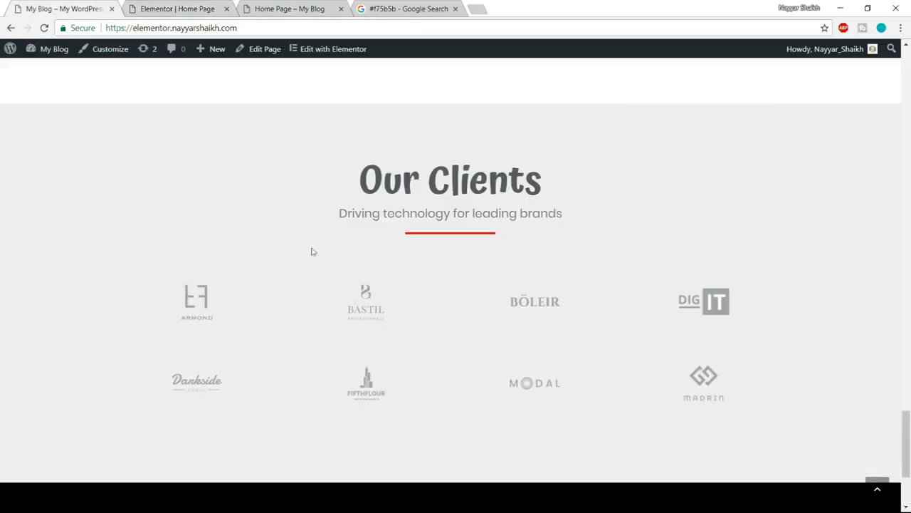
pyautogui.scroll(-3, 313, 254)
pyautogui.click(178, 9)
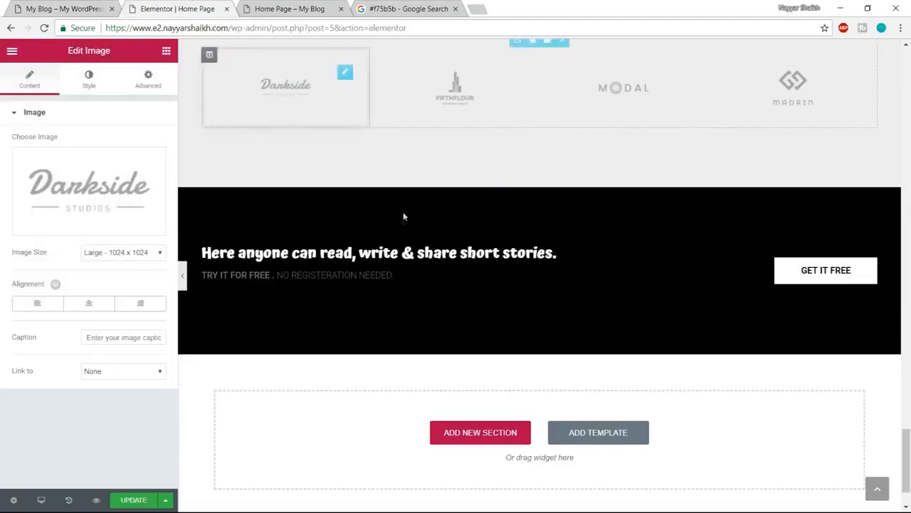
pyautogui.click(351, 256)
pyautogui.scroll(1, 401, 270)
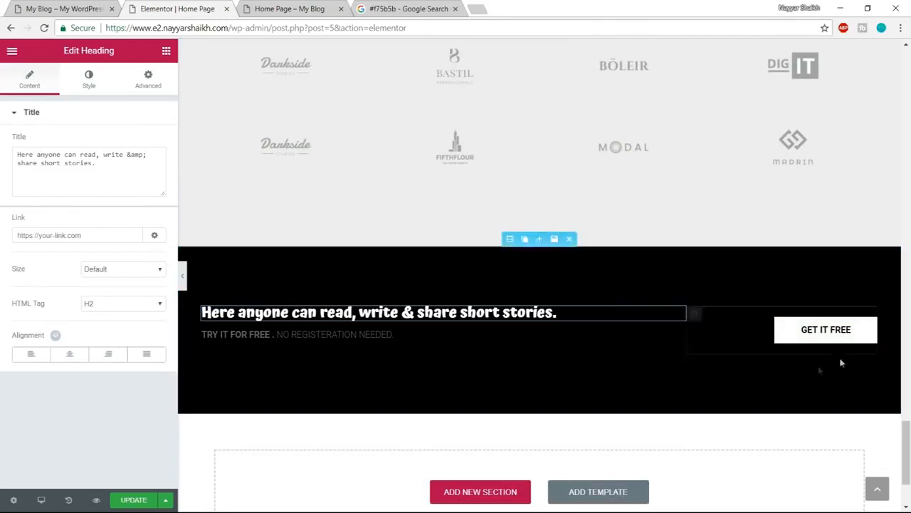
pyautogui.click(277, 336)
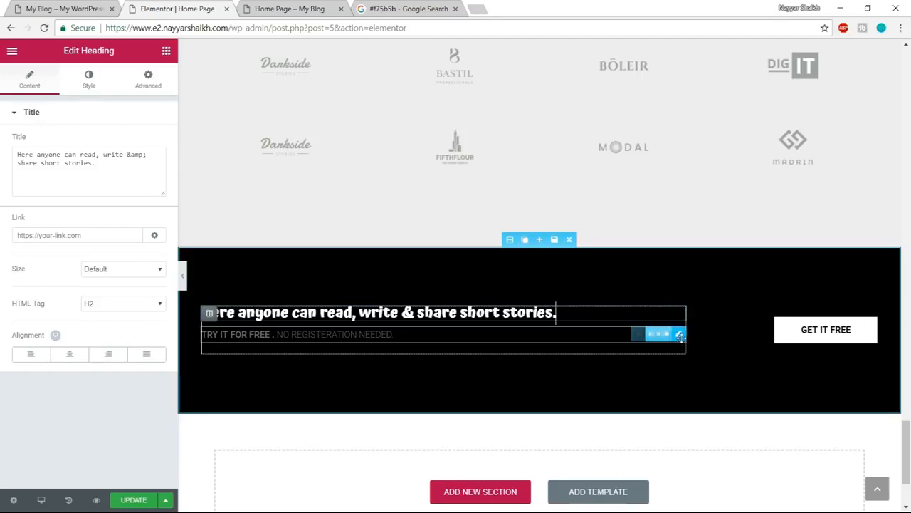
pyautogui.click(653, 335)
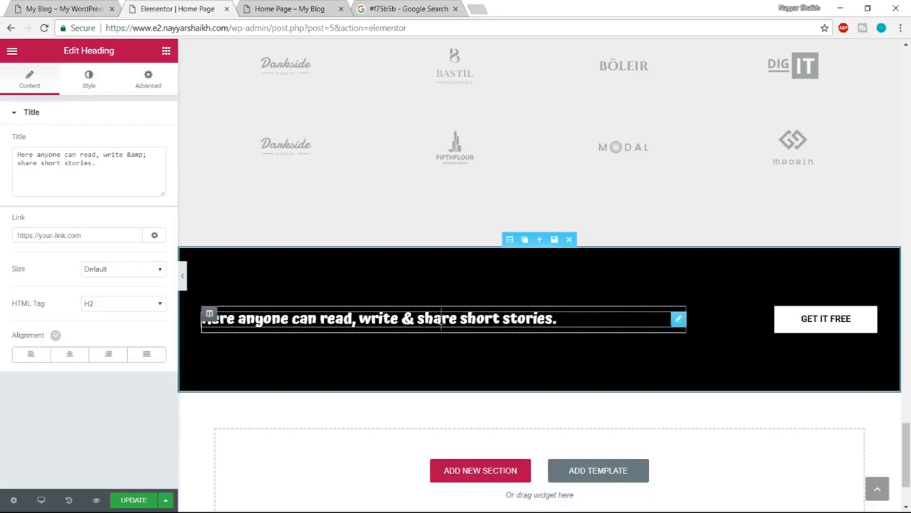
# - Set the typography of the "Here anyone can read, write & share short stories." heading to the Poppins family with weight 600
pyautogui.click(77, 83)
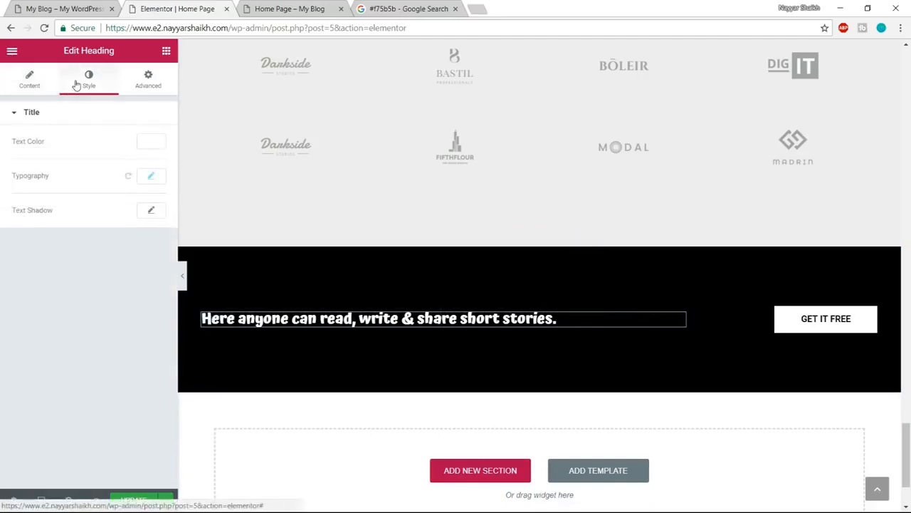
pyautogui.click(152, 177)
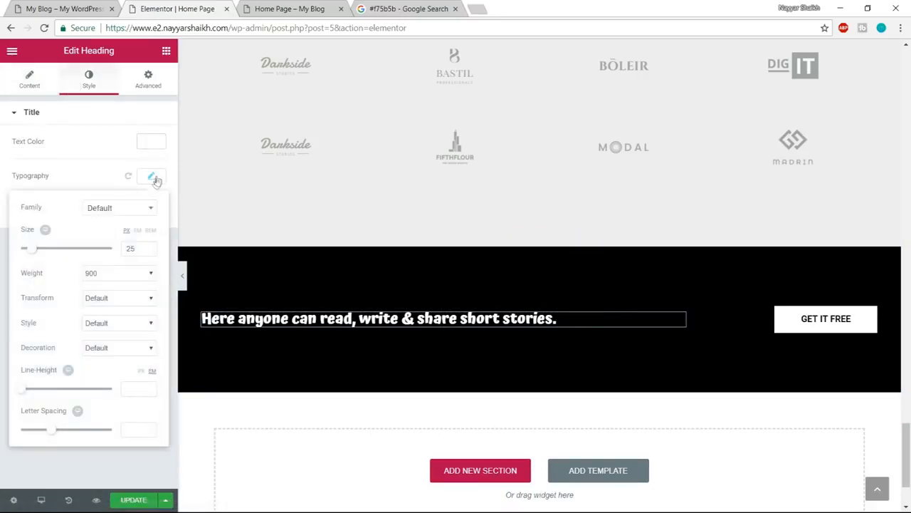
pyautogui.click(128, 210)
pyautogui.write('pop')
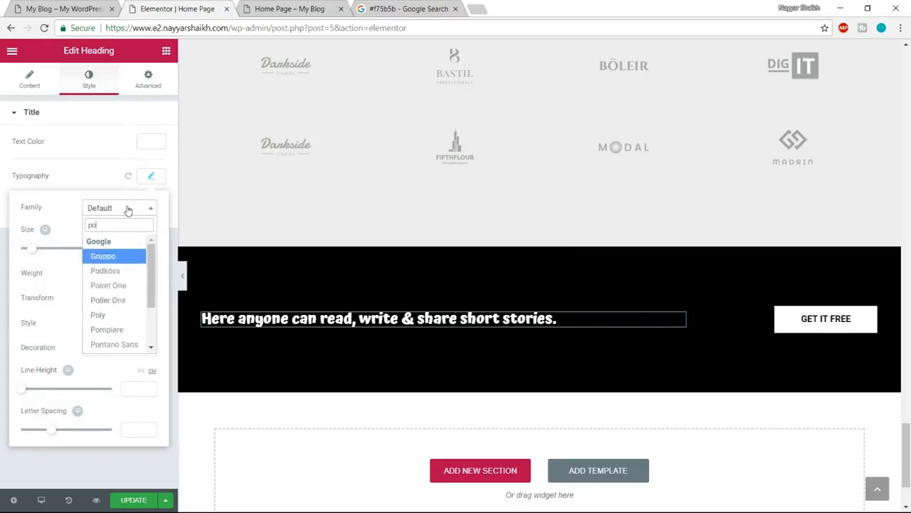
pyautogui.press('Return')
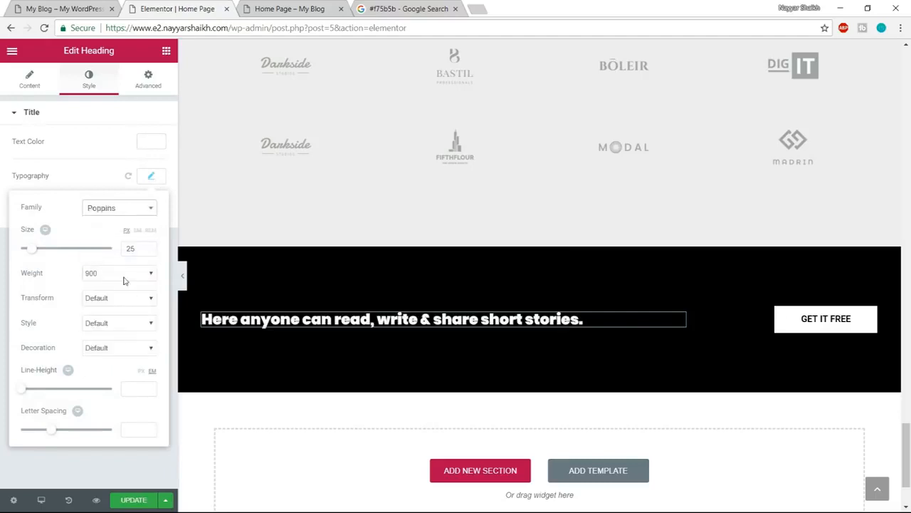
pyautogui.click(124, 278)
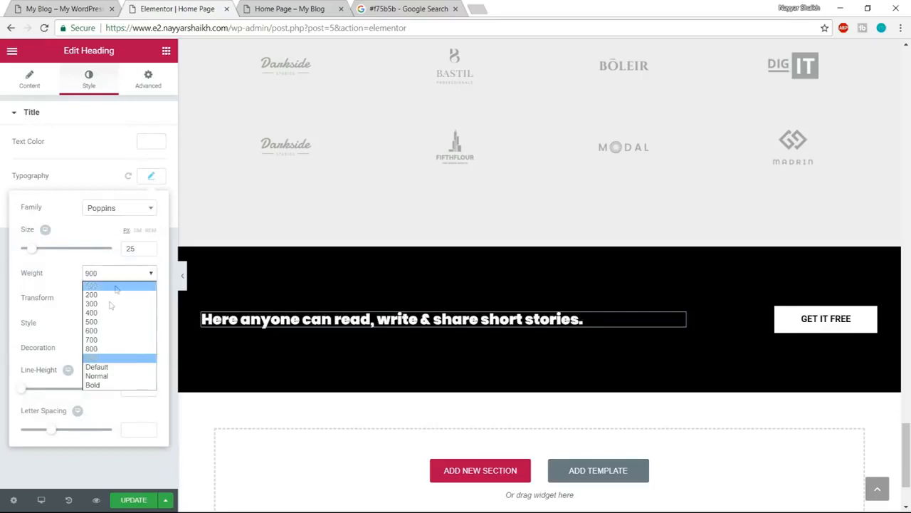
pyautogui.click(101, 330)
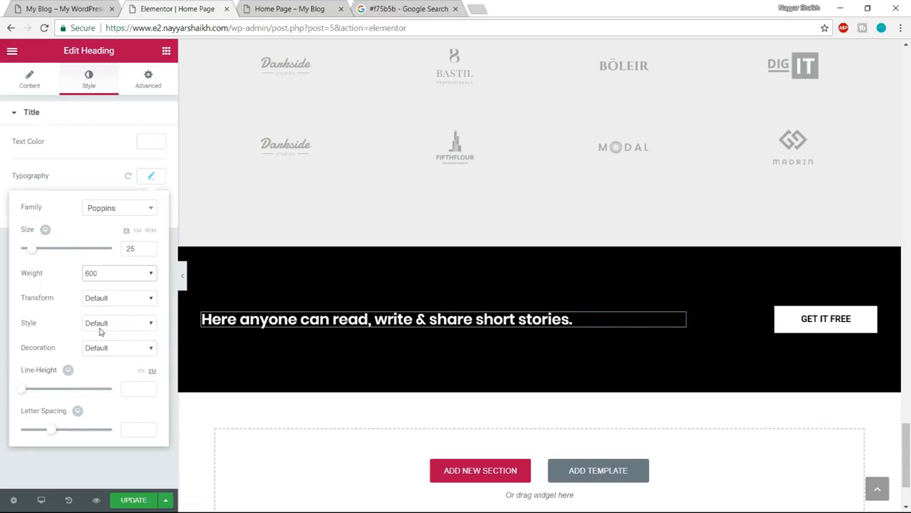
pyautogui.click(109, 278)
pyautogui.click(108, 278)
pyautogui.click(847, 344)
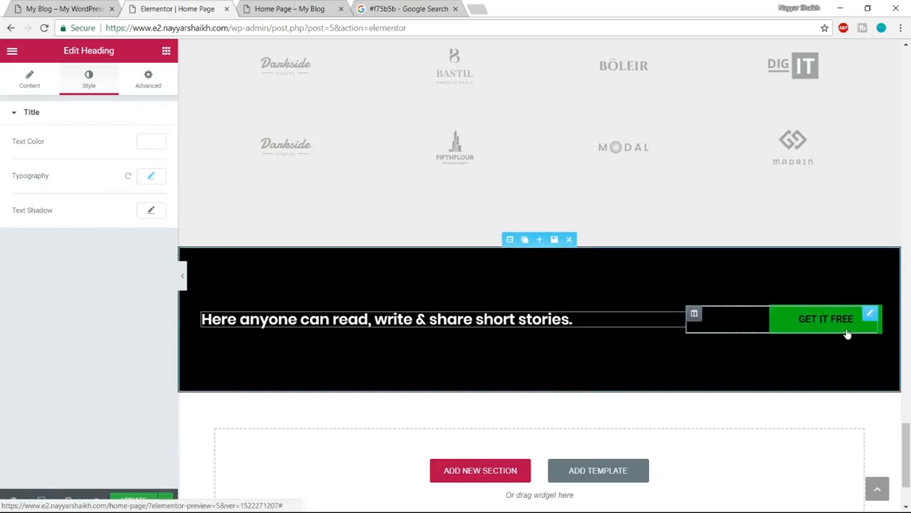
# - Save the Read More button of the Technology box as a global widget named "Button"
pyautogui.click(848, 334)
pyautogui.scroll(15, 816, 432)
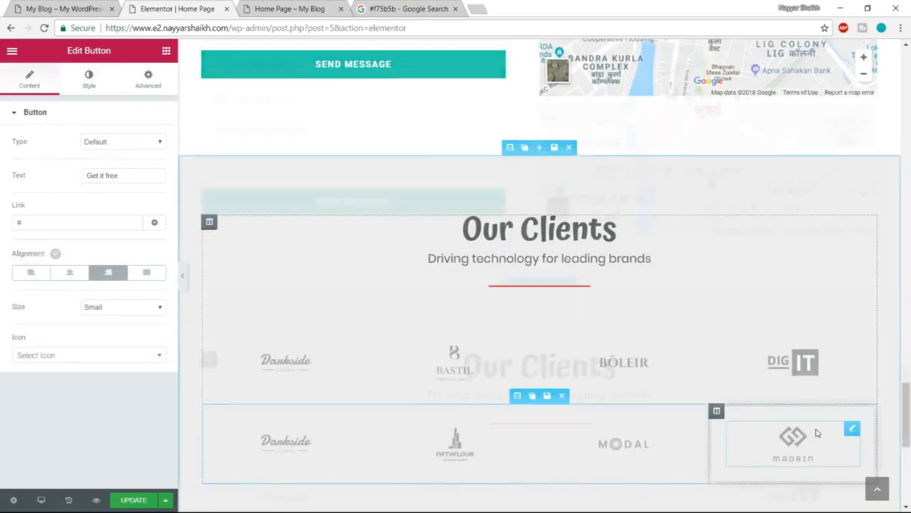
pyautogui.scroll(15, 817, 432)
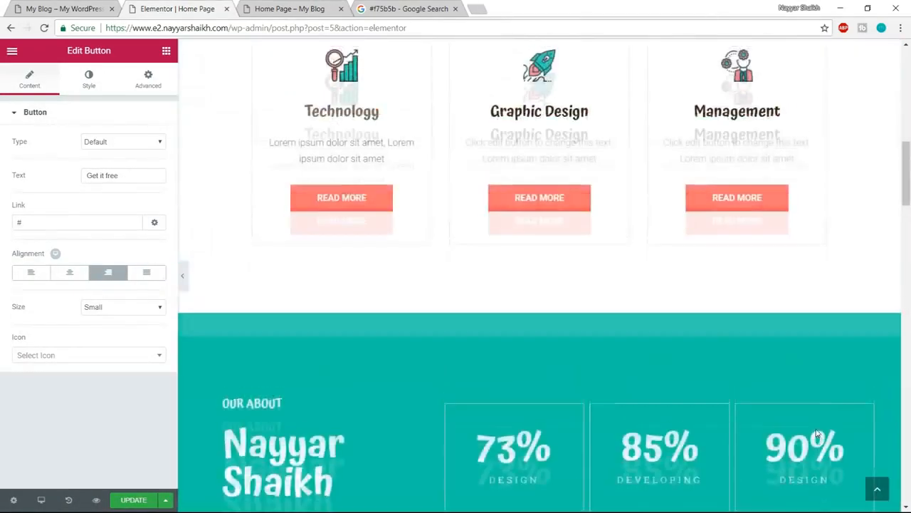
pyautogui.scroll(-2, 805, 437)
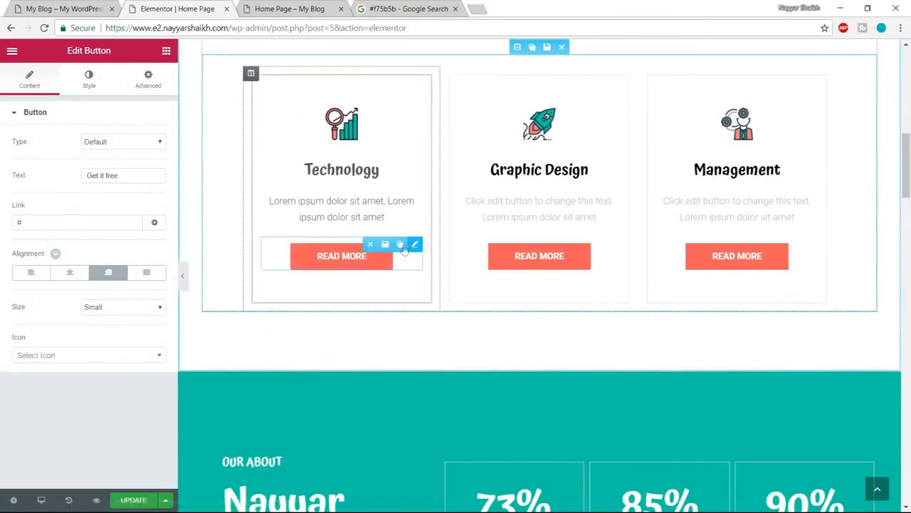
pyautogui.click(385, 245)
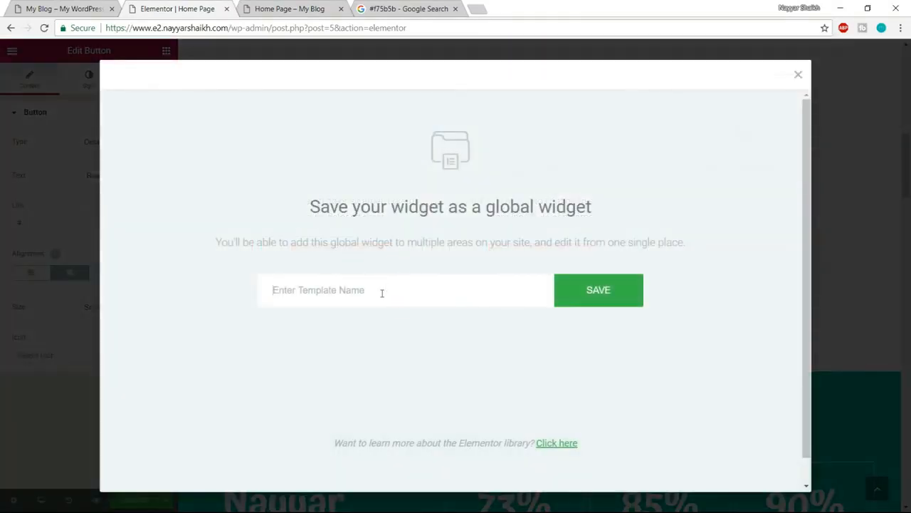
pyautogui.write('Butt')
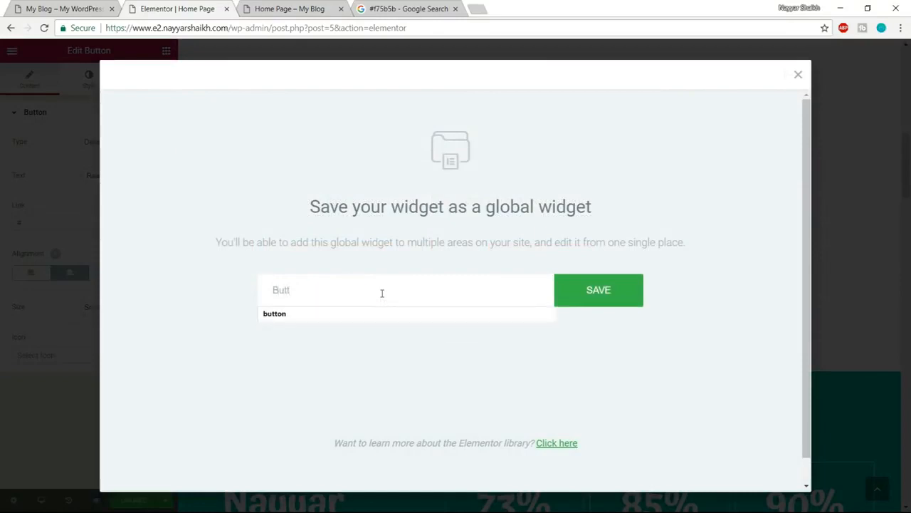
pyautogui.write('on')
pyautogui.click(578, 292)
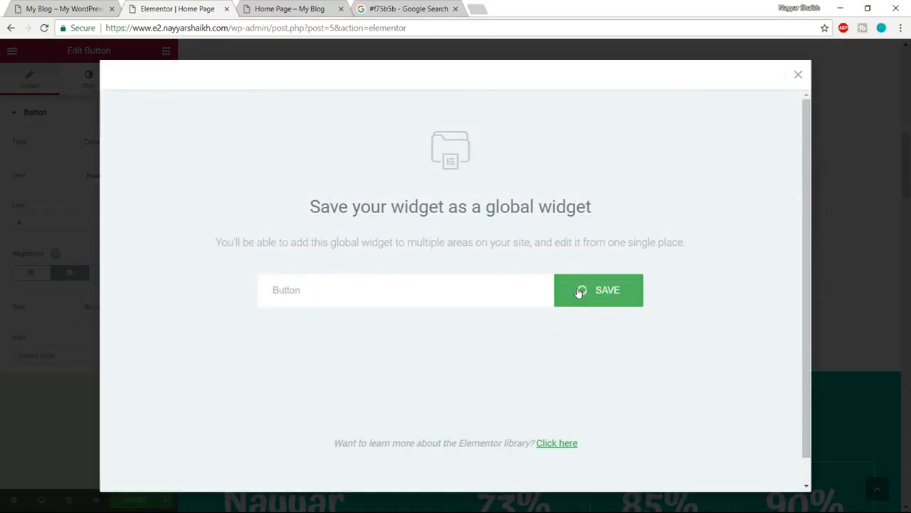
# - Replace the Get it free button in the black call-to-action section with the global Button widget and unlink it from global
pyautogui.scroll(-10, 741, 376)
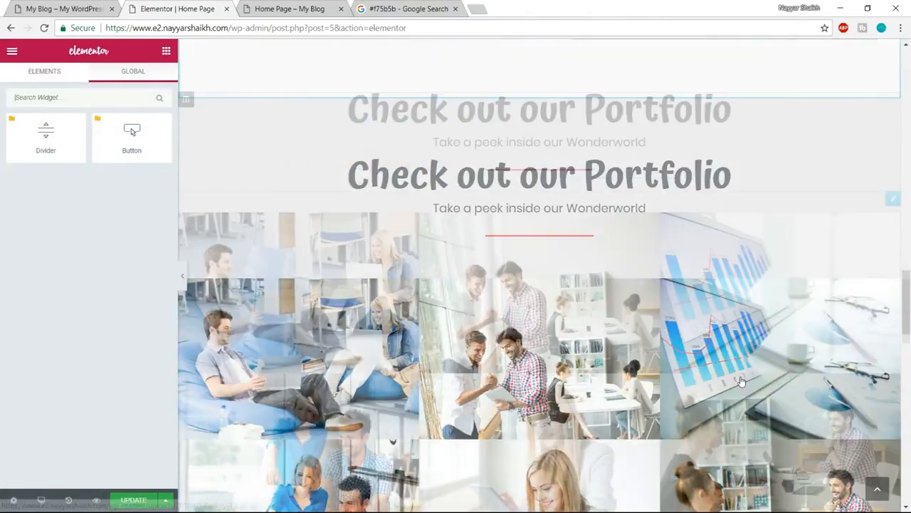
pyautogui.scroll(-15, 740, 382)
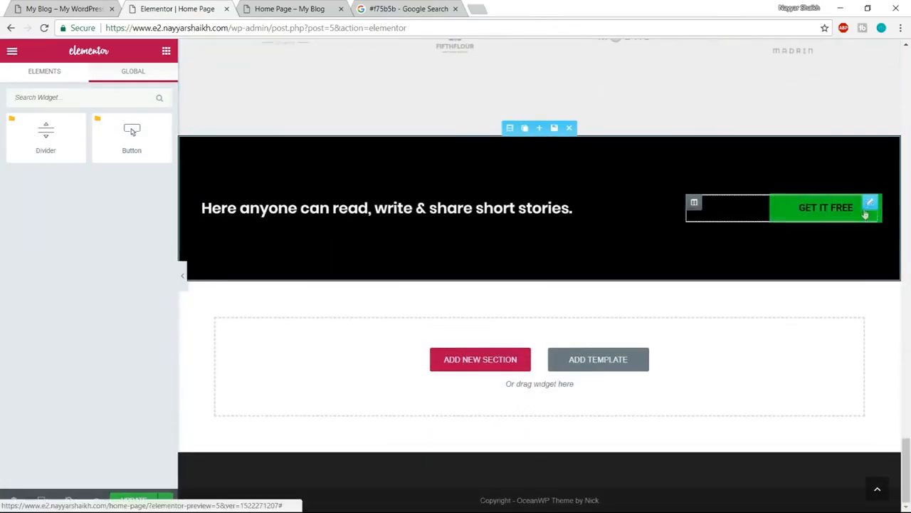
pyautogui.click(825, 202)
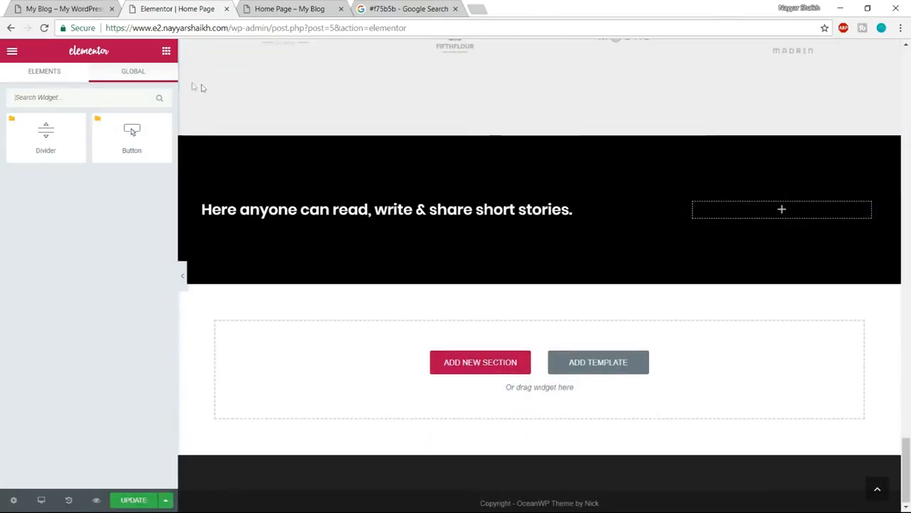
pyautogui.moveTo(132, 131); pyautogui.dragTo(782, 209)
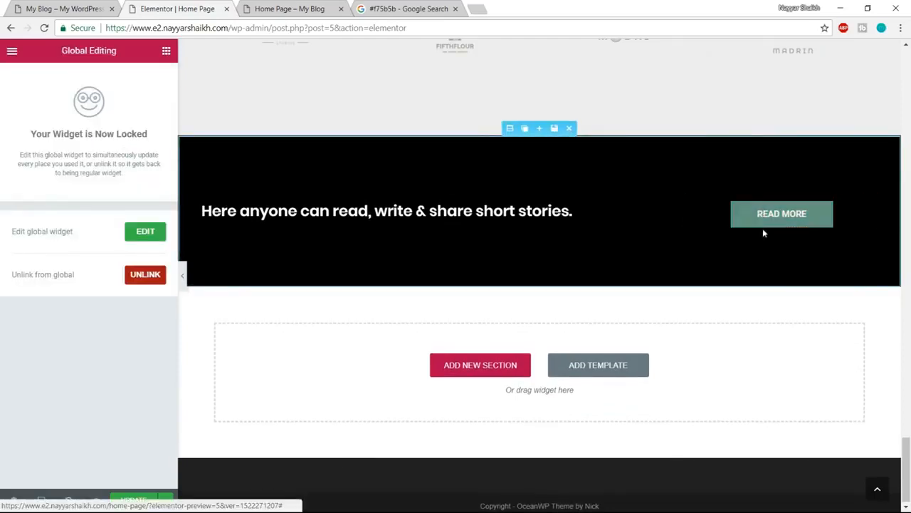
pyautogui.click(135, 277)
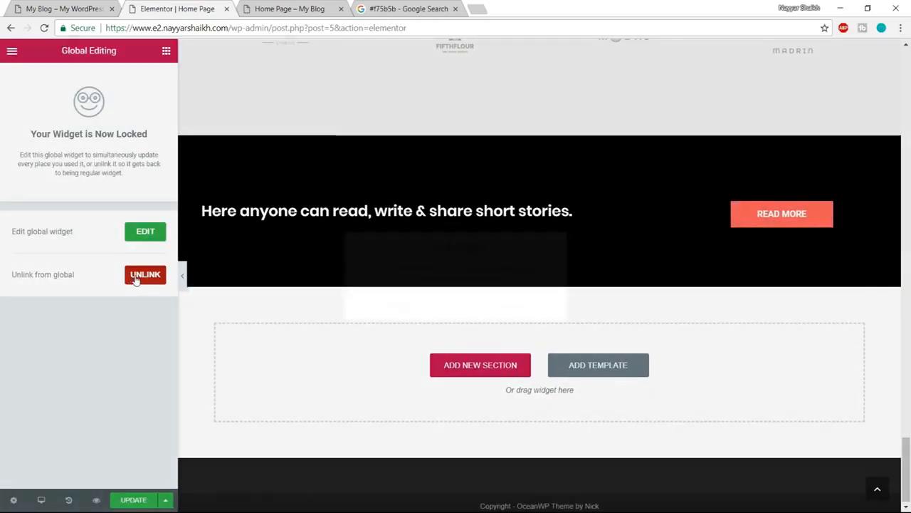
pyautogui.click(489, 310)
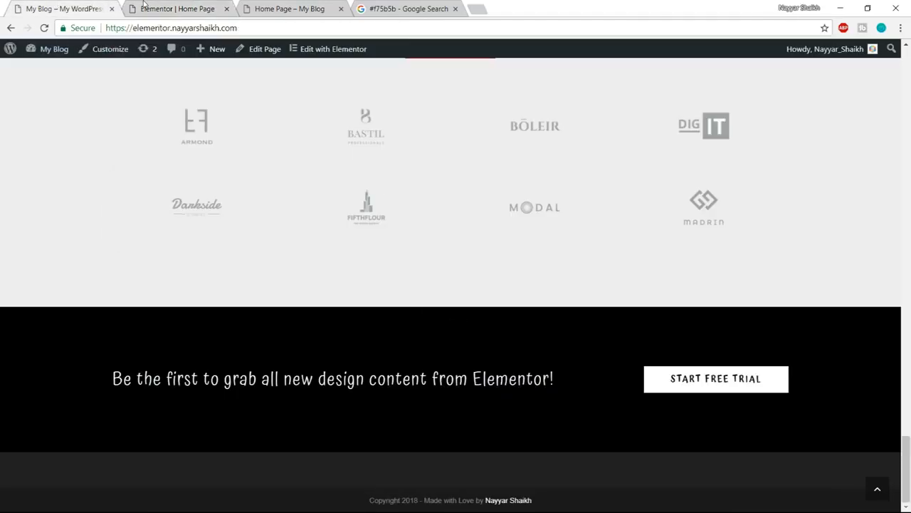
# - Set the call-to-action button's text to "Start free trial" and review the whole home page in the preview
pyautogui.click(143, 6)
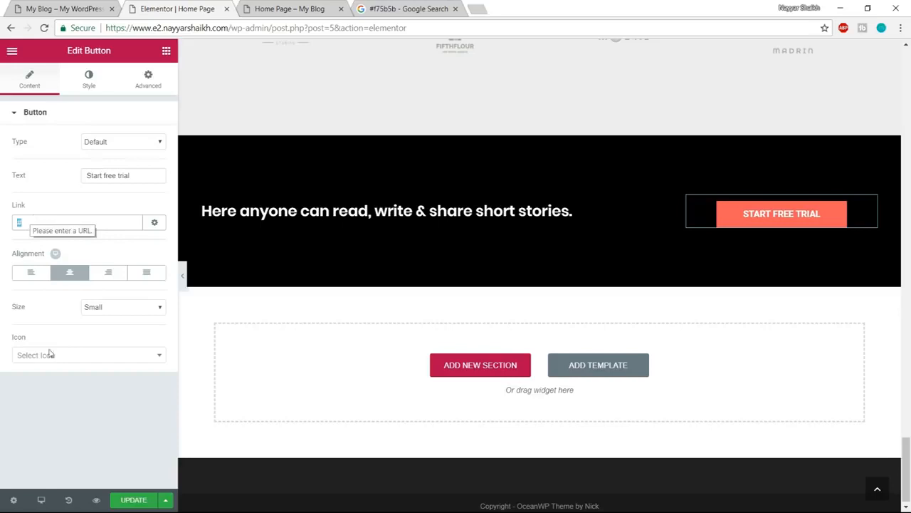
pyautogui.click(265, 6)
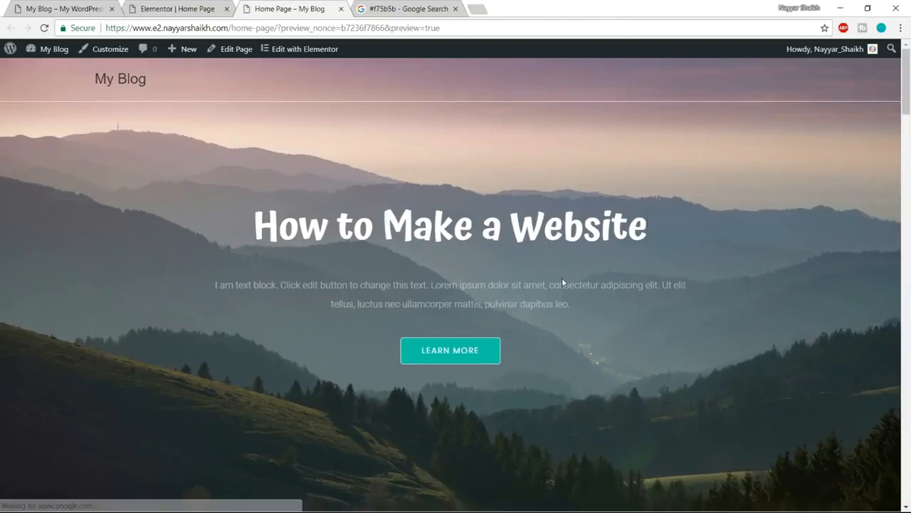
pyautogui.scroll(-5, 562, 278)
pyautogui.scroll(-10, 562, 283)
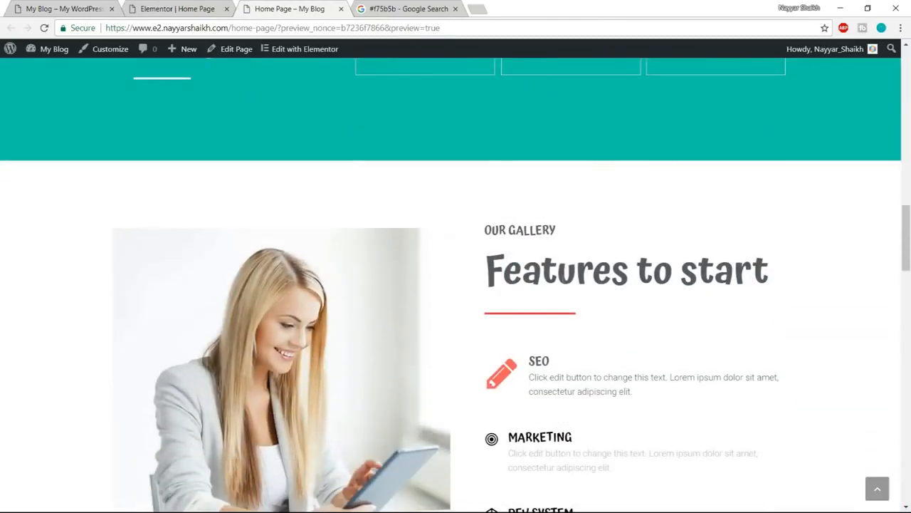
pyautogui.scroll(-15, 588, 348)
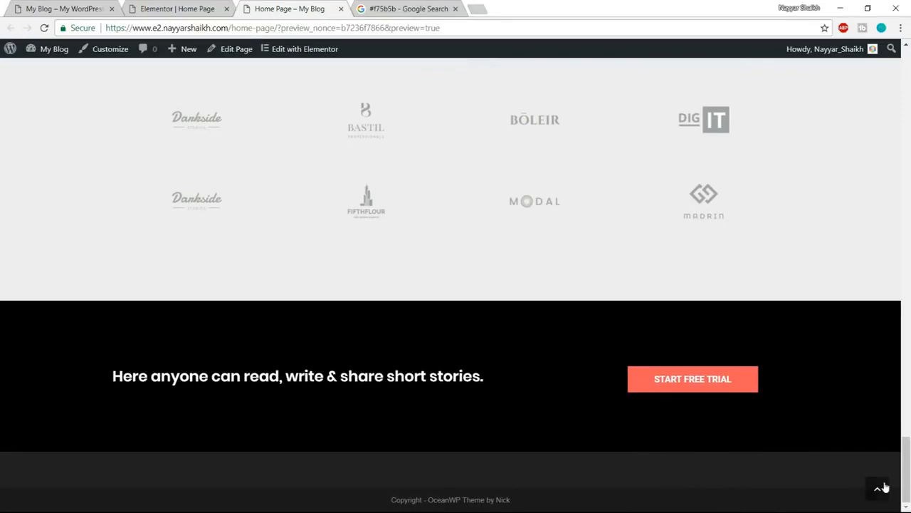
pyautogui.click(885, 487)
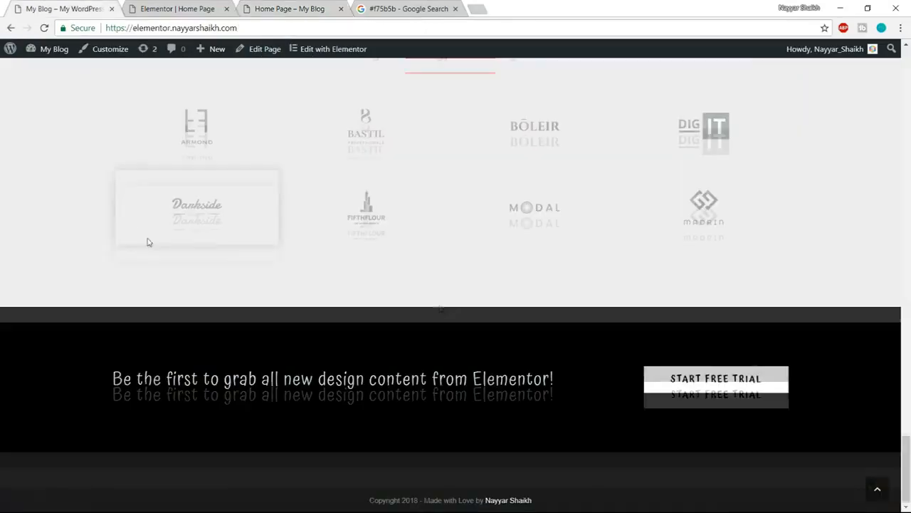
# - Reload the reference site and examine how its sections animate in from the hero down to the call-to-action
pyautogui.scroll(3, 147, 300)
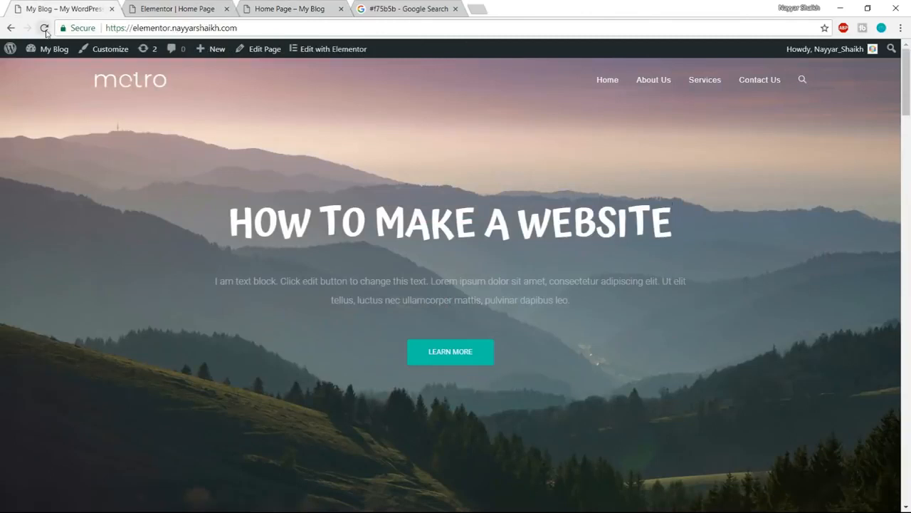
pyautogui.click(44, 28)
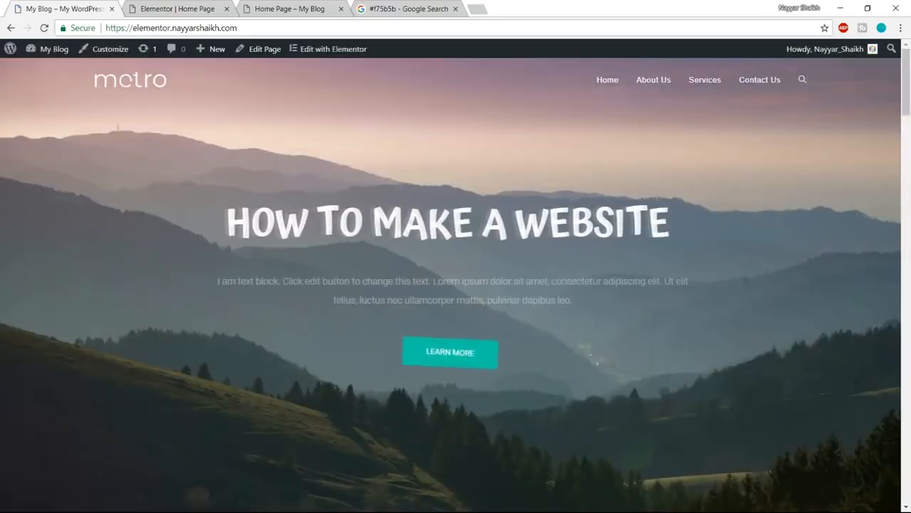
pyautogui.scroll(-5, 496, 308)
pyautogui.scroll(-10, 496, 308)
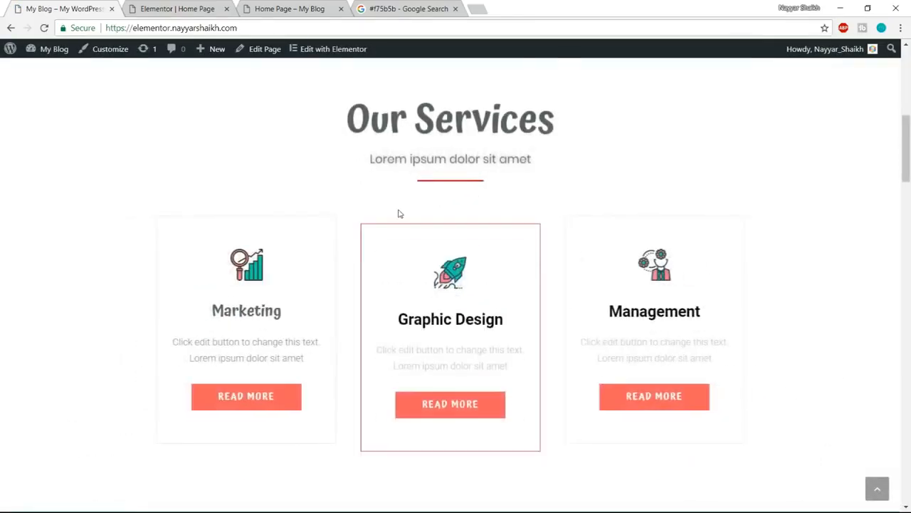
pyautogui.scroll(-10, 588, 296)
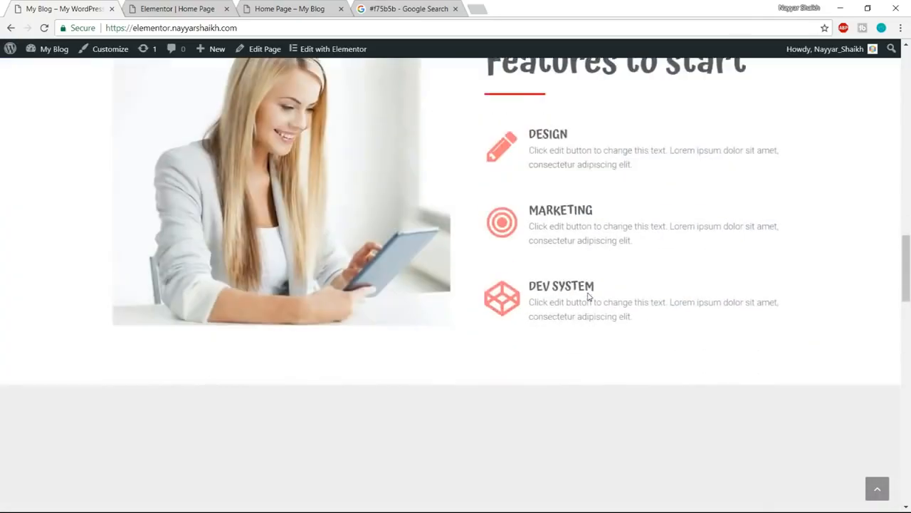
pyautogui.scroll(-10, 588, 296)
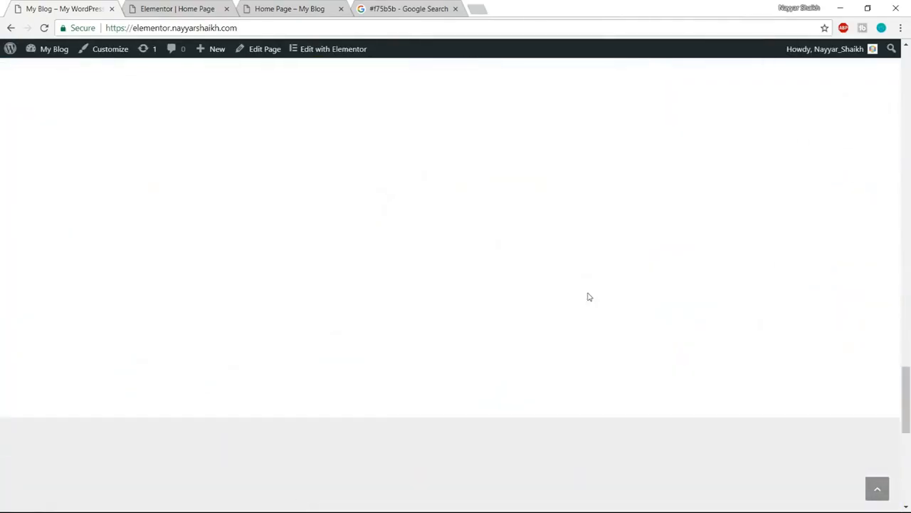
pyautogui.scroll(-5, 588, 297)
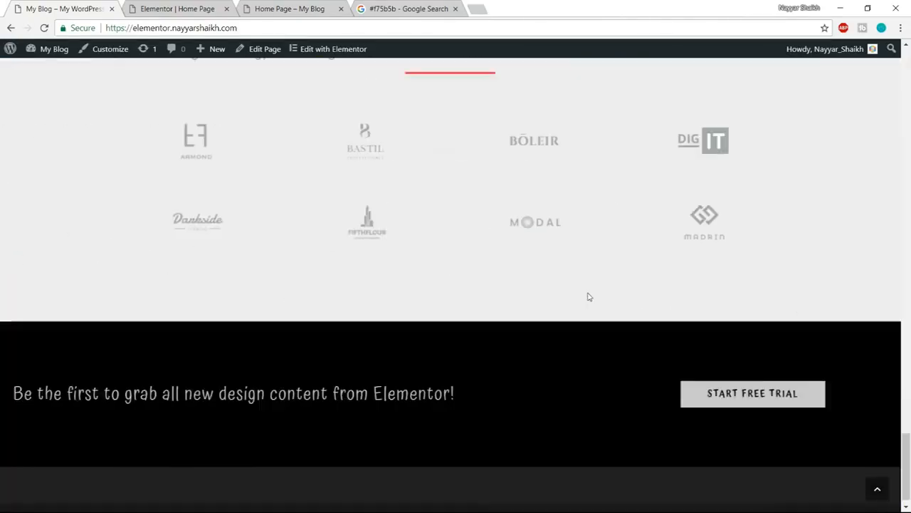
# - Return to the Elementor editor and give the hero's animated headline the Slide In Left entrance animation
pyautogui.hotkey('ctrl', 'Tab')
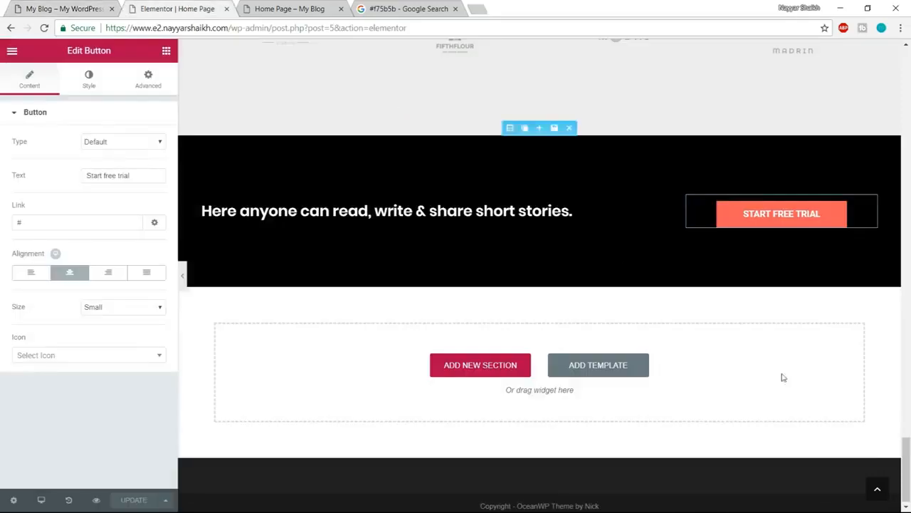
pyautogui.click(880, 489)
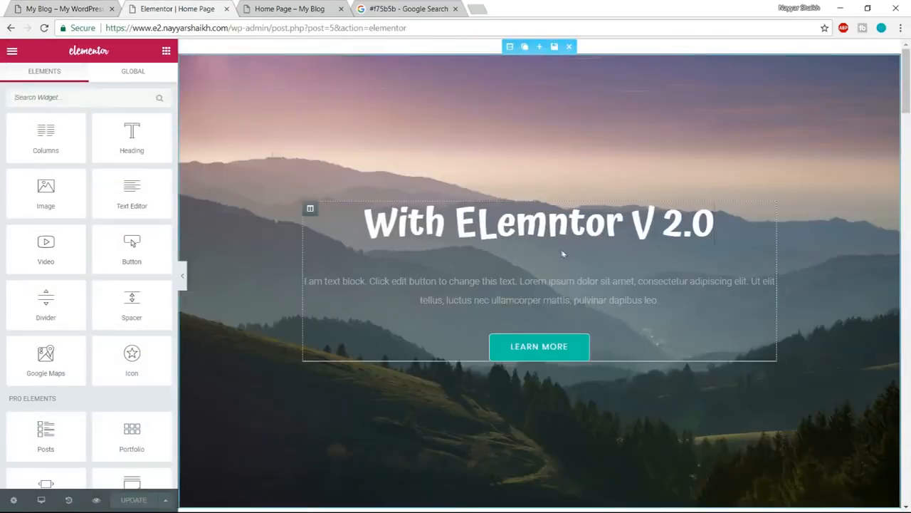
pyautogui.click(562, 220)
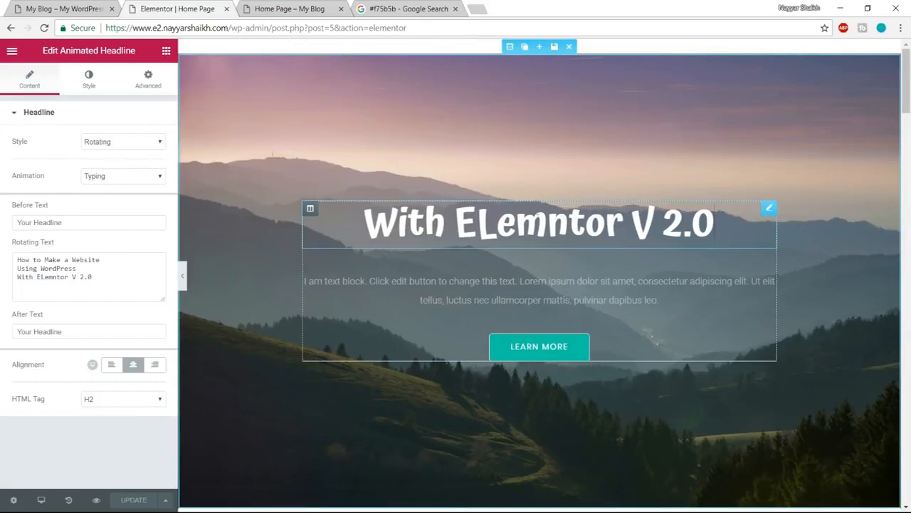
pyautogui.click(149, 80)
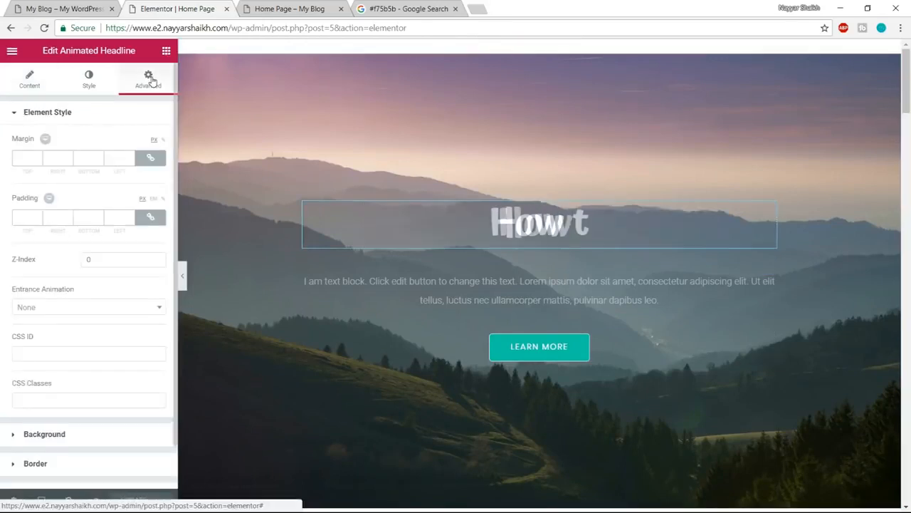
pyautogui.click(81, 307)
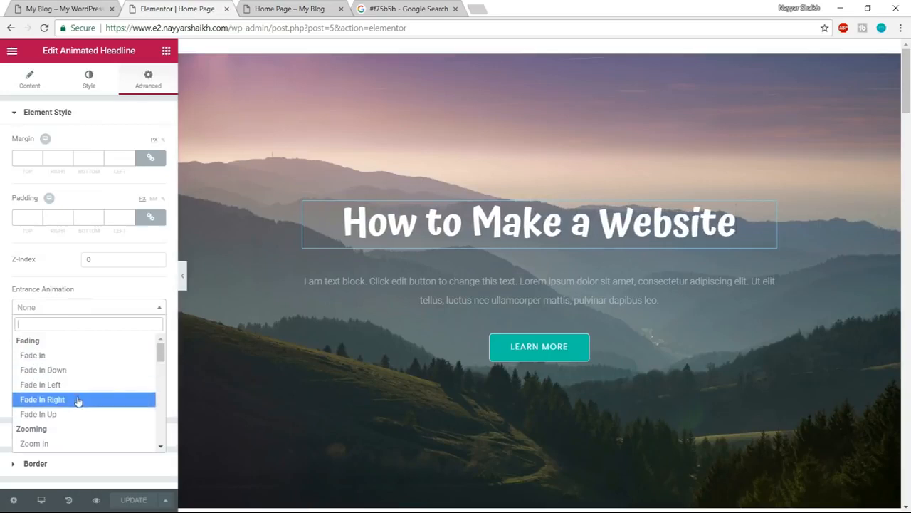
pyautogui.scroll(-3, 77, 403)
pyautogui.scroll(-3, 83, 405)
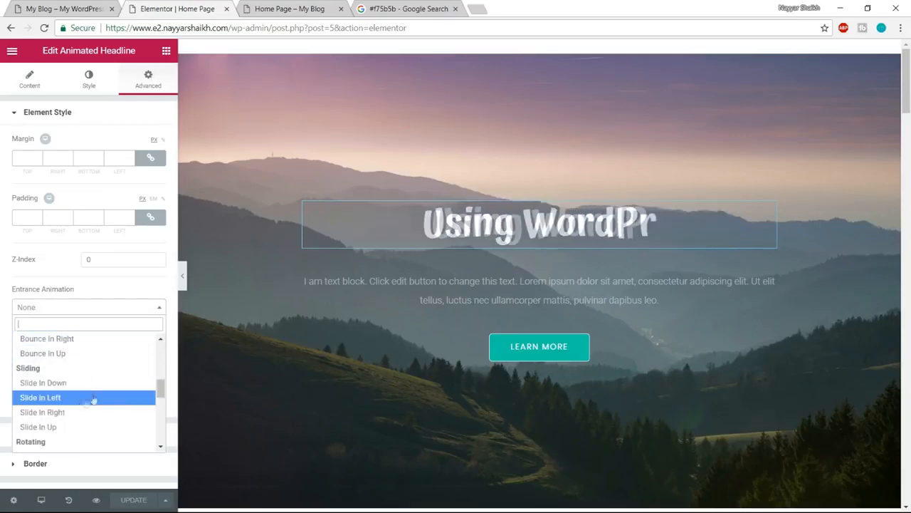
pyautogui.click(66, 403)
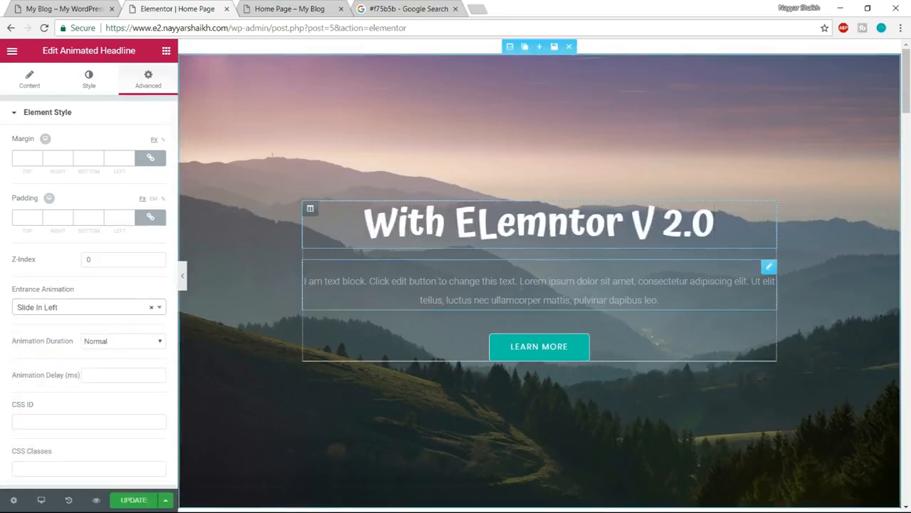
# - Give the text block below the hero headline the Slide In Right entrance animation
pyautogui.click(769, 266)
pyautogui.click(153, 78)
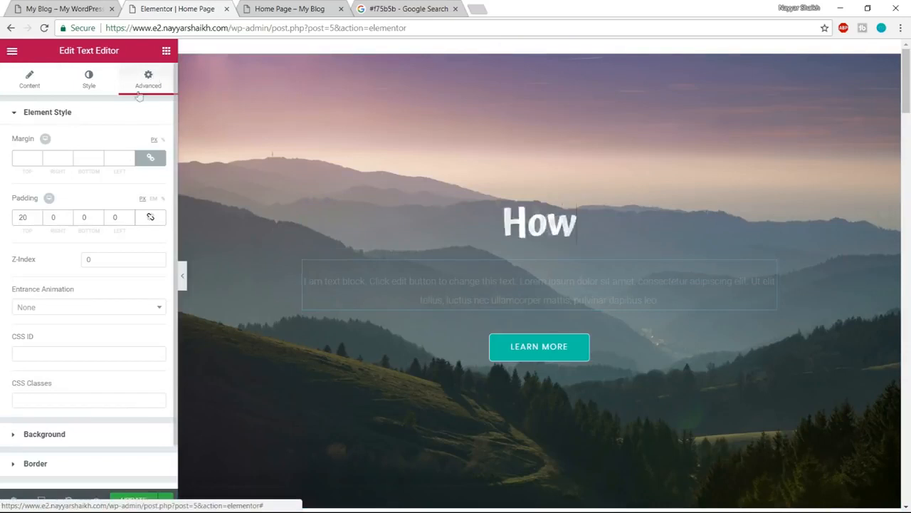
pyautogui.click(81, 308)
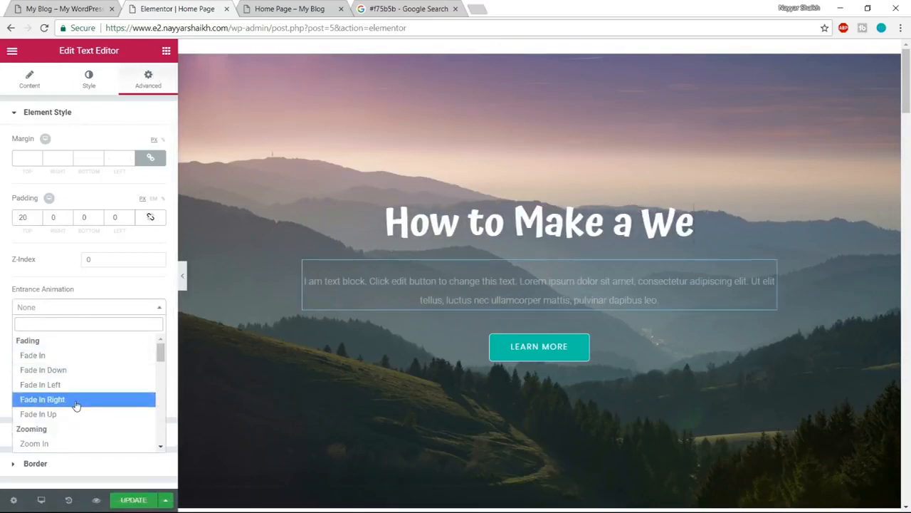
pyautogui.scroll(-3, 77, 403)
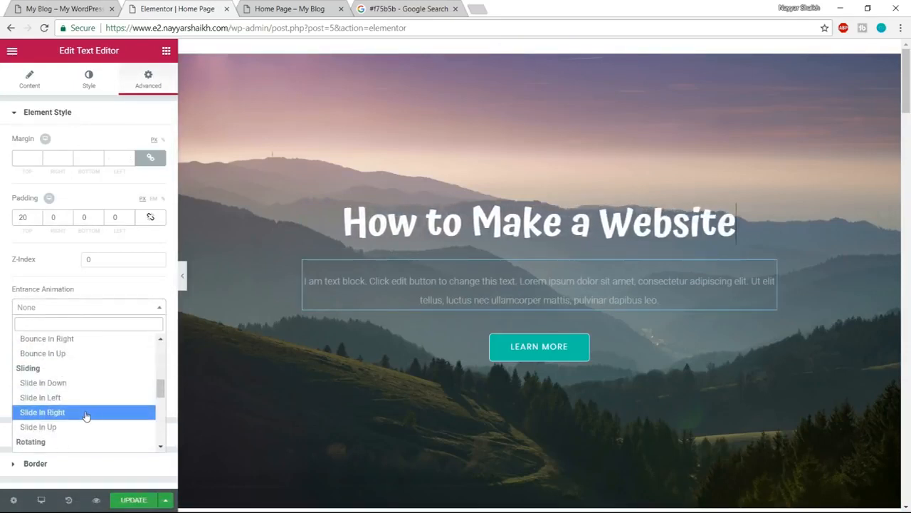
pyautogui.click(85, 415)
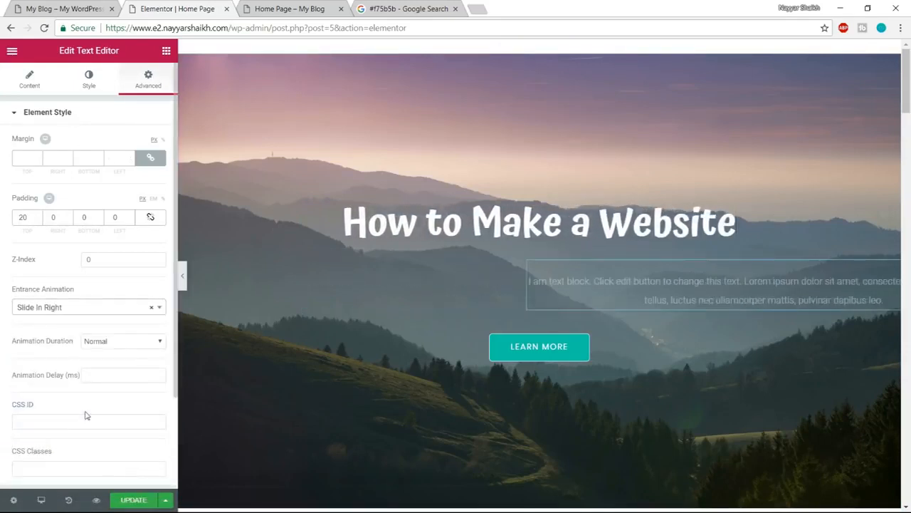
# - Give the hero's Learn More button the Zoom In Up entrance animation and check the hero in the page preview
pyautogui.click(561, 352)
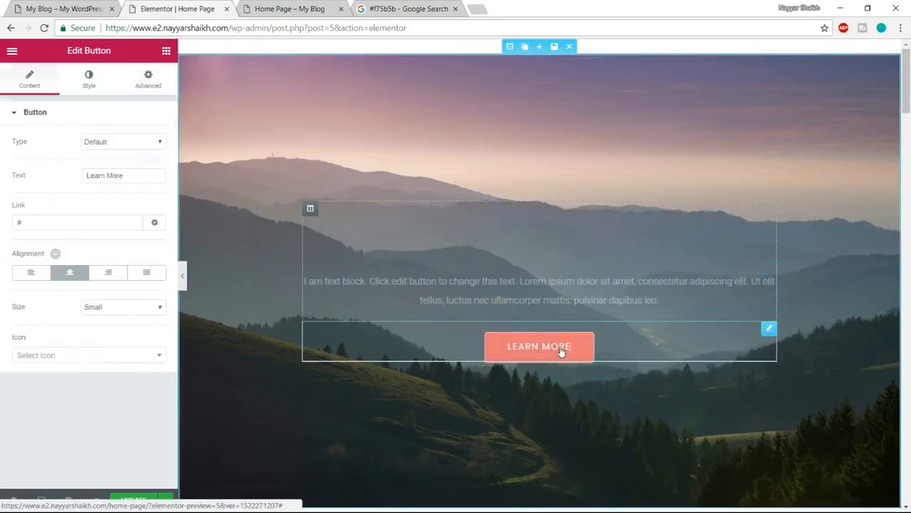
pyautogui.click(138, 81)
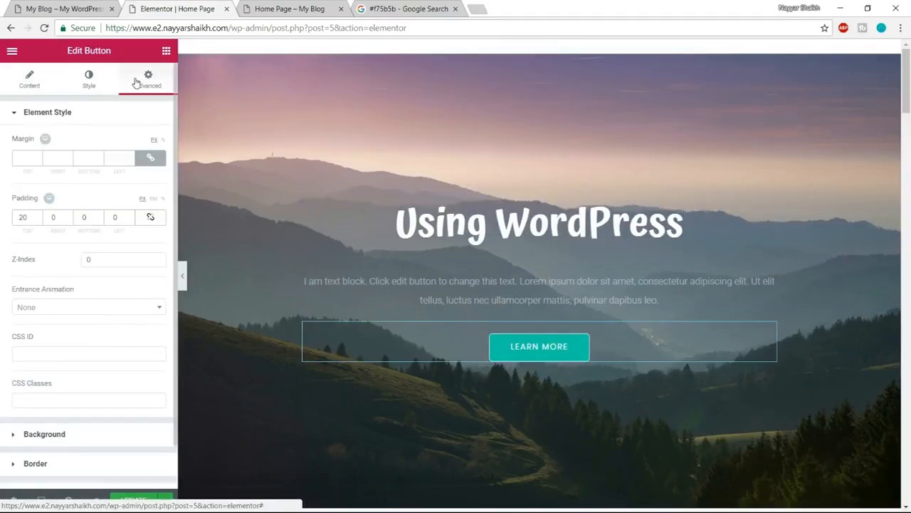
pyautogui.click(97, 309)
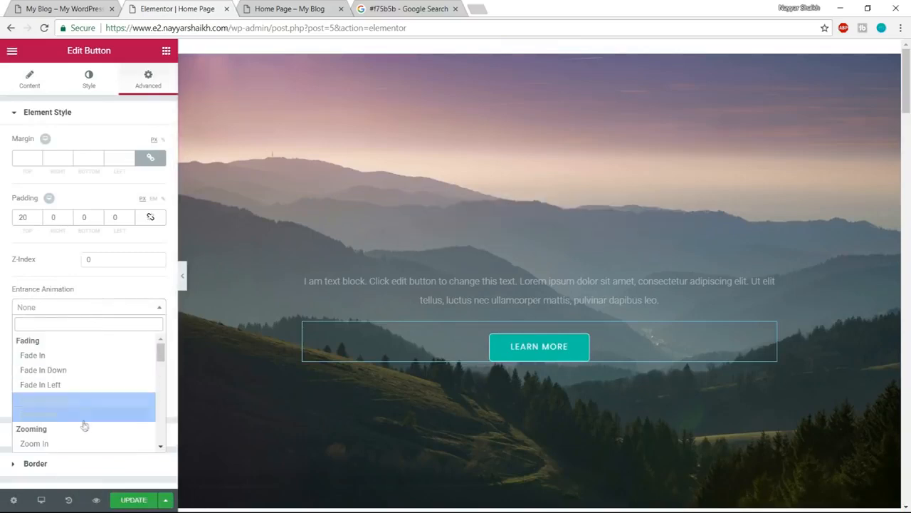
pyautogui.scroll(-2, 84, 427)
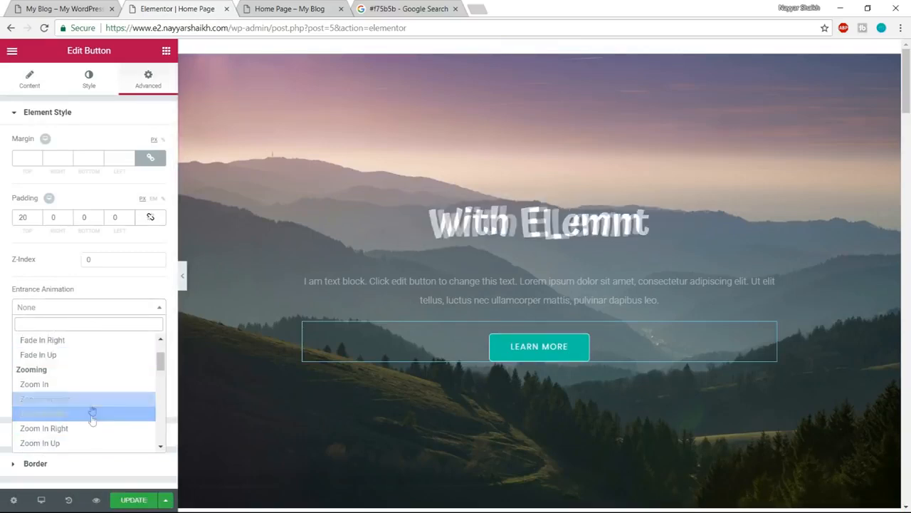
pyautogui.click(87, 443)
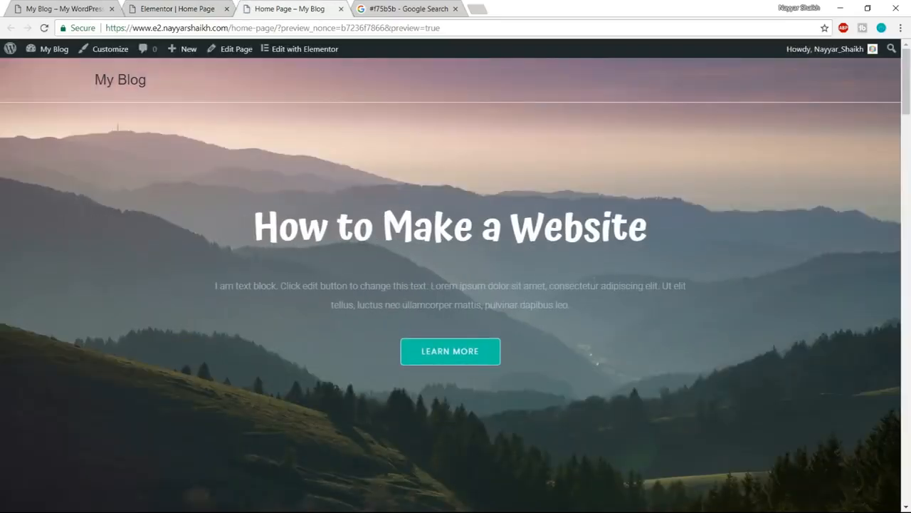
pyautogui.scroll(-5, 595, 284)
pyautogui.click(198, 5)
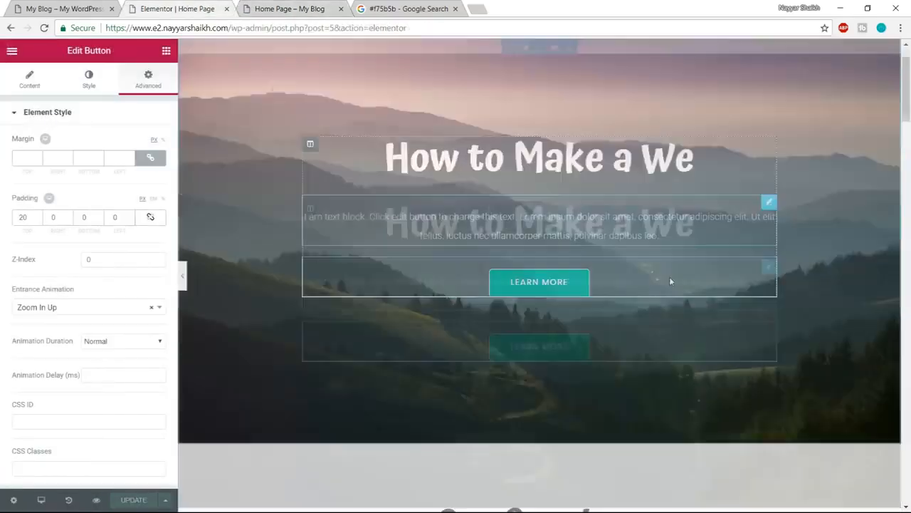
# - Give the Technology column in the Our Services section the Fade In Left entrance animation
pyautogui.scroll(-7, 669, 276)
pyautogui.scroll(-2, 662, 327)
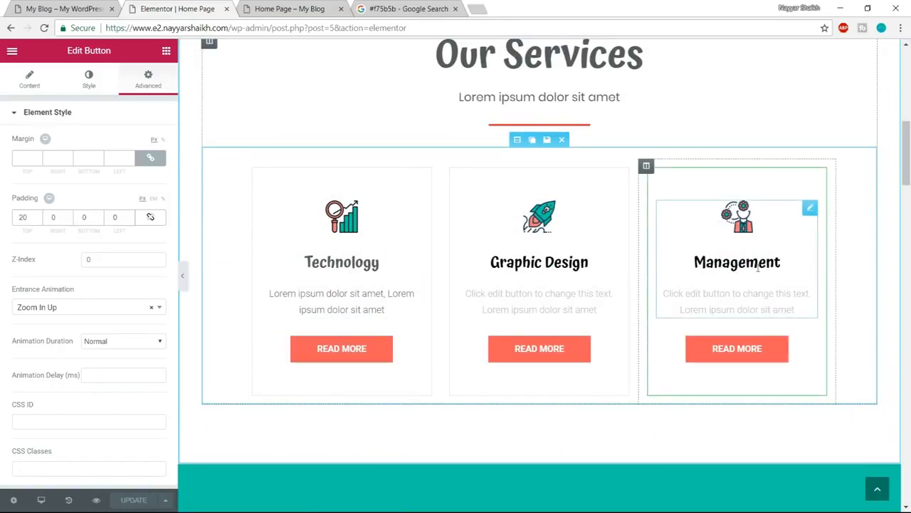
pyautogui.scroll(1, 758, 270)
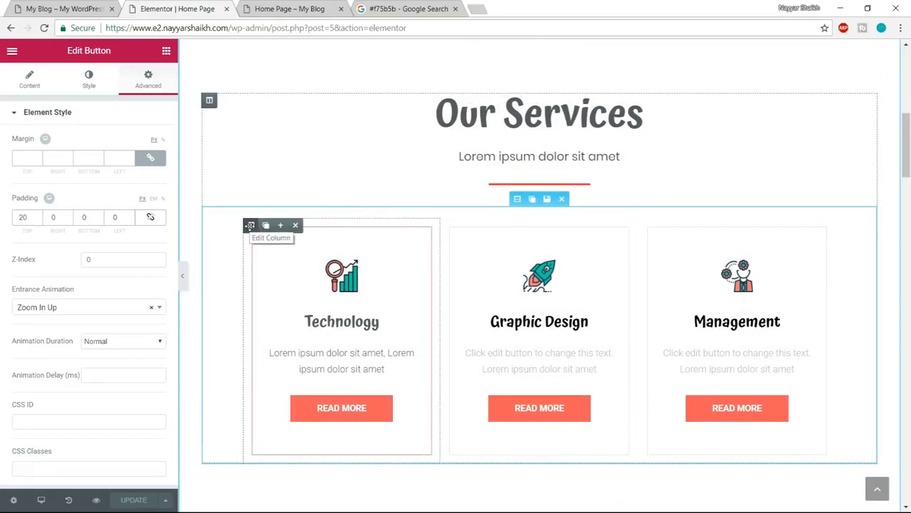
pyautogui.click(250, 225)
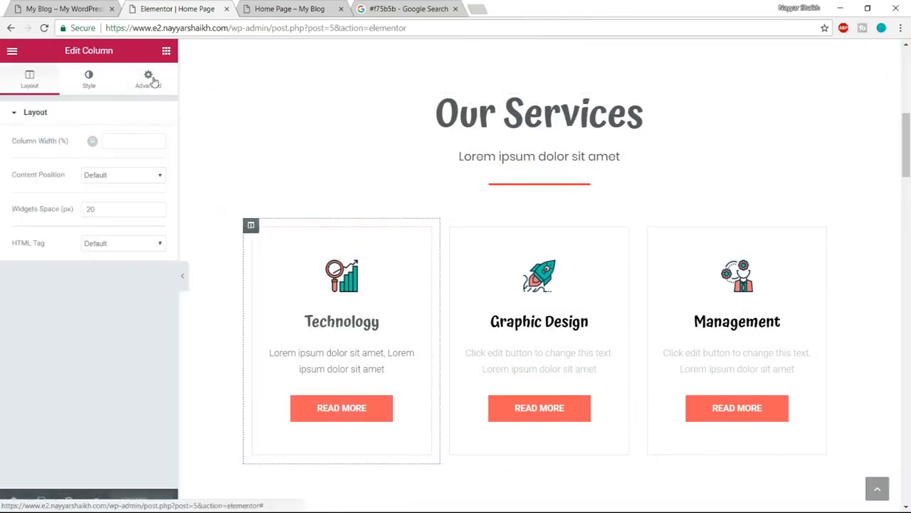
pyautogui.click(151, 79)
pyautogui.click(97, 312)
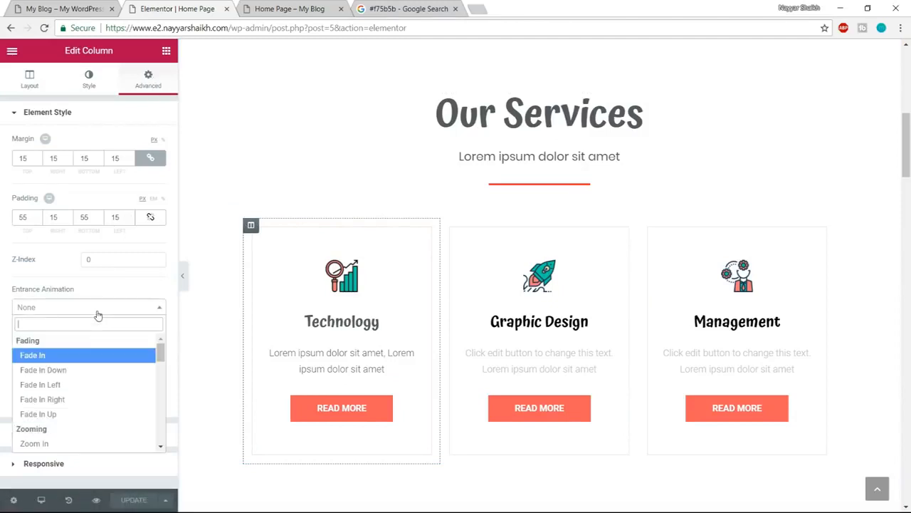
pyautogui.click(83, 388)
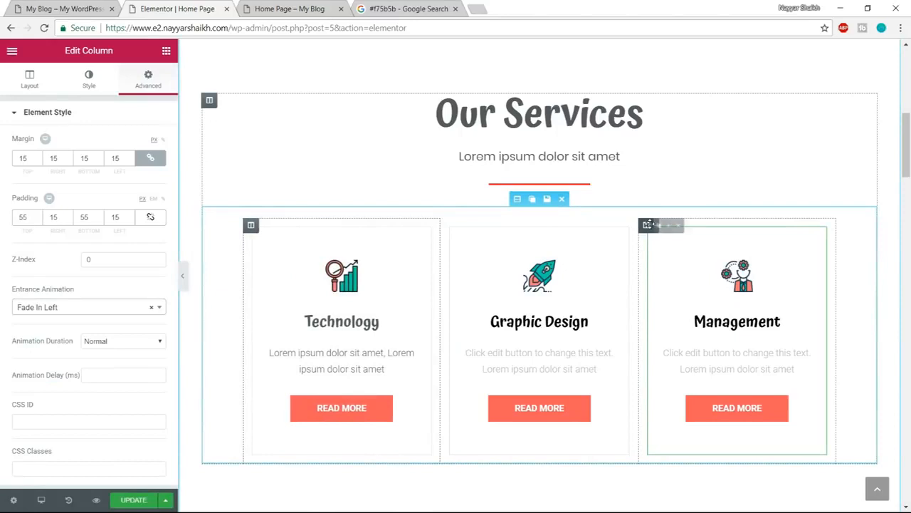
# - Give the Management column in the Our Services section the Fade In Right entrance animation
pyautogui.click(647, 225)
pyautogui.click(148, 79)
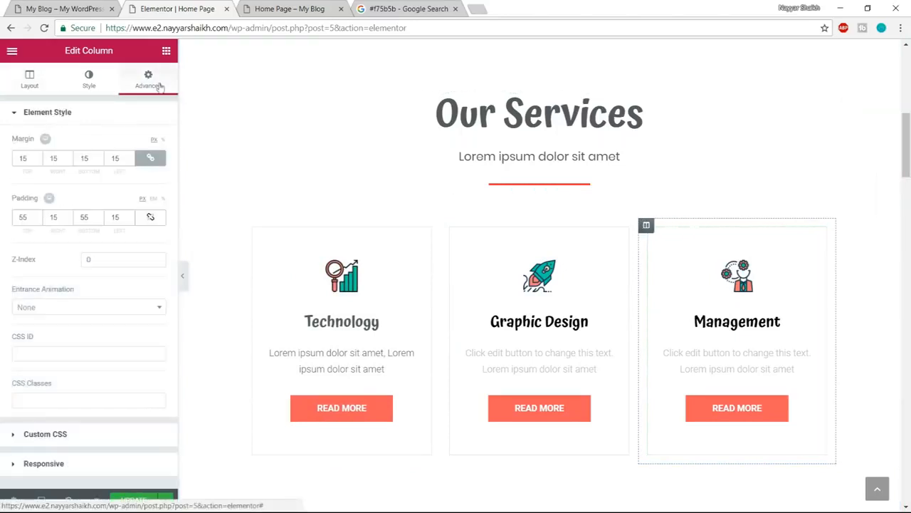
pyautogui.click(87, 307)
pyautogui.click(83, 400)
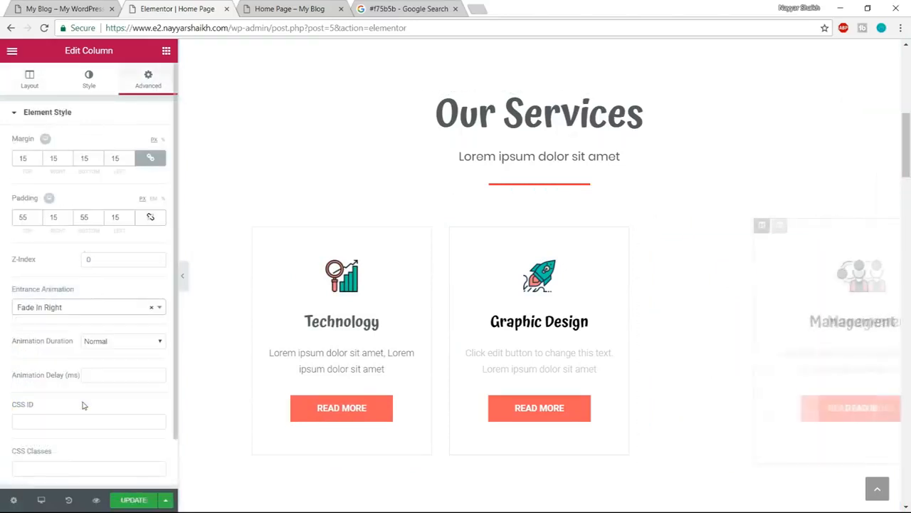
# - Give the Graphic Design column in the Our Services section the Fade In Up entrance animation
pyautogui.click(449, 225)
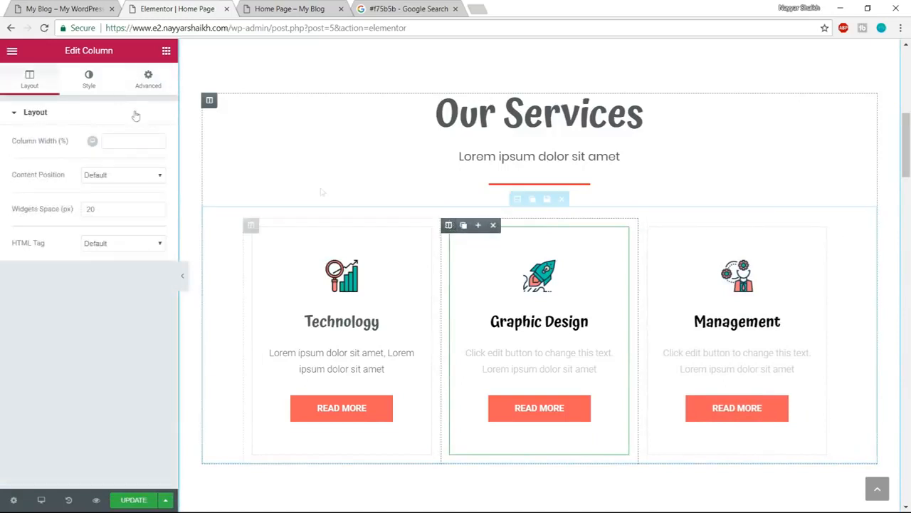
pyautogui.click(148, 78)
pyautogui.click(74, 308)
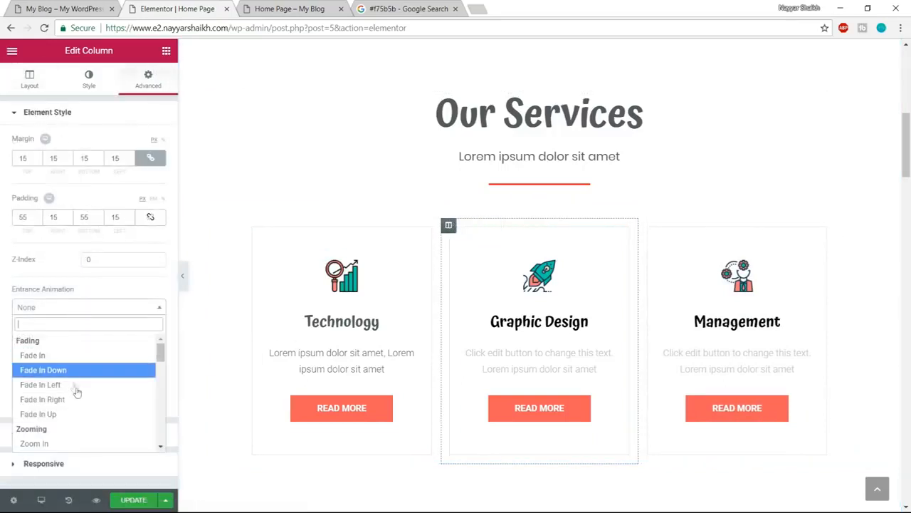
pyautogui.click(50, 415)
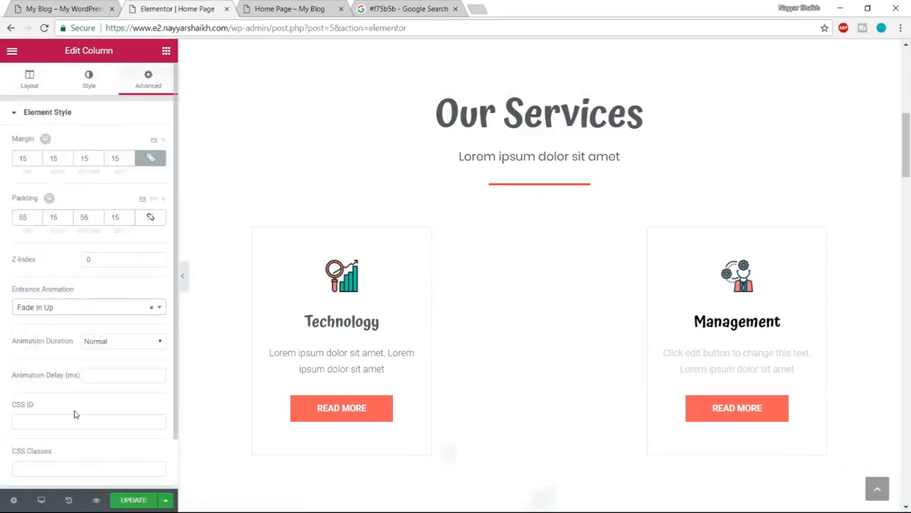
# - Give the "Our Services" heading the Slide In Up entrance animation
pyautogui.scroll(1, 712, 215)
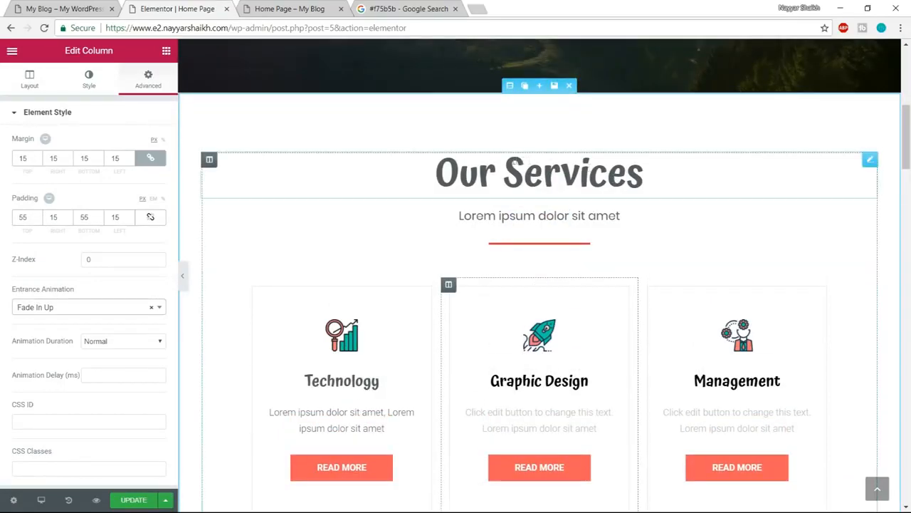
pyautogui.click(643, 174)
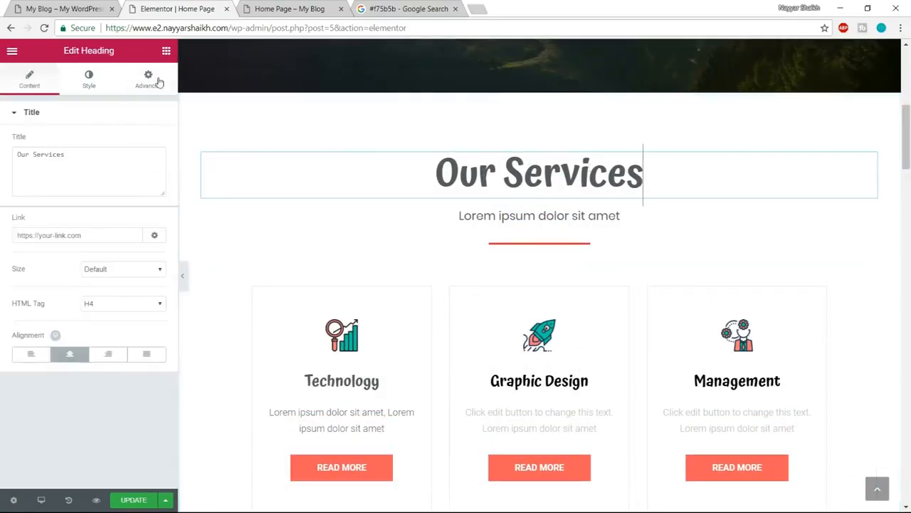
pyautogui.click(148, 79)
pyautogui.click(76, 308)
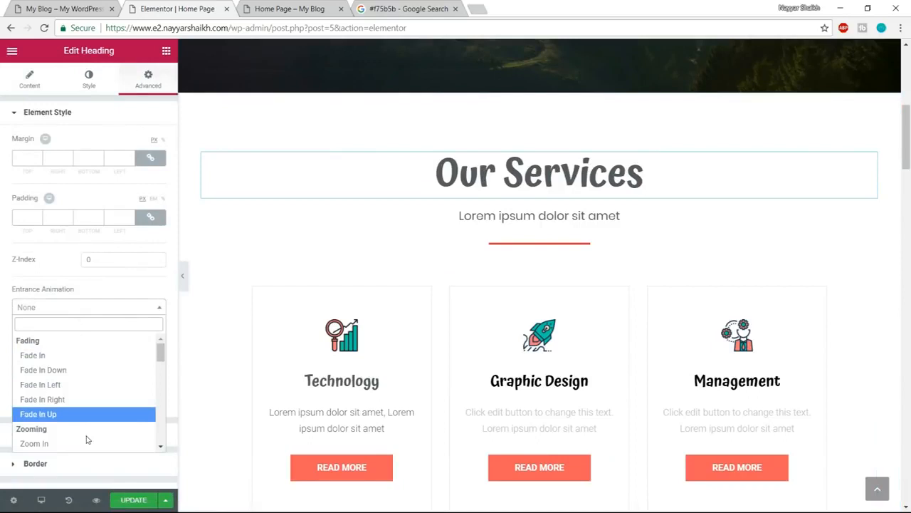
pyautogui.scroll(-5, 86, 430)
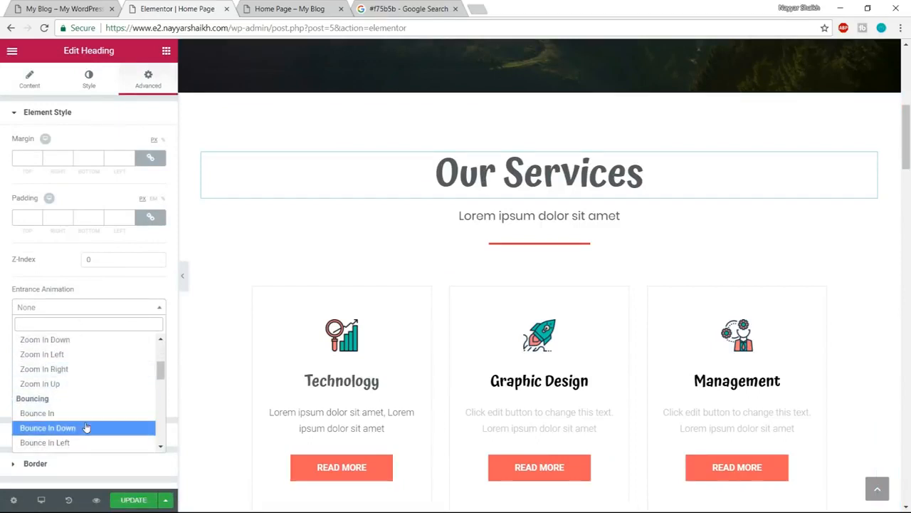
pyautogui.scroll(-2, 86, 426)
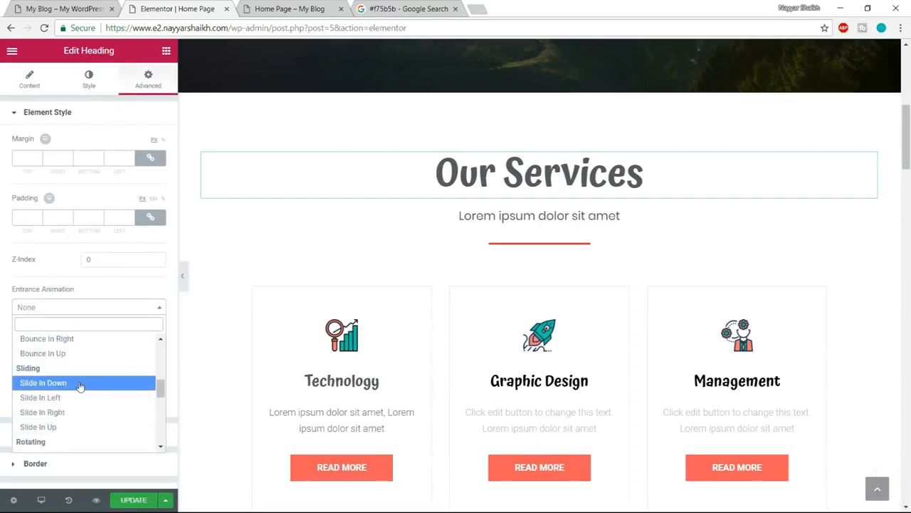
pyautogui.click(69, 427)
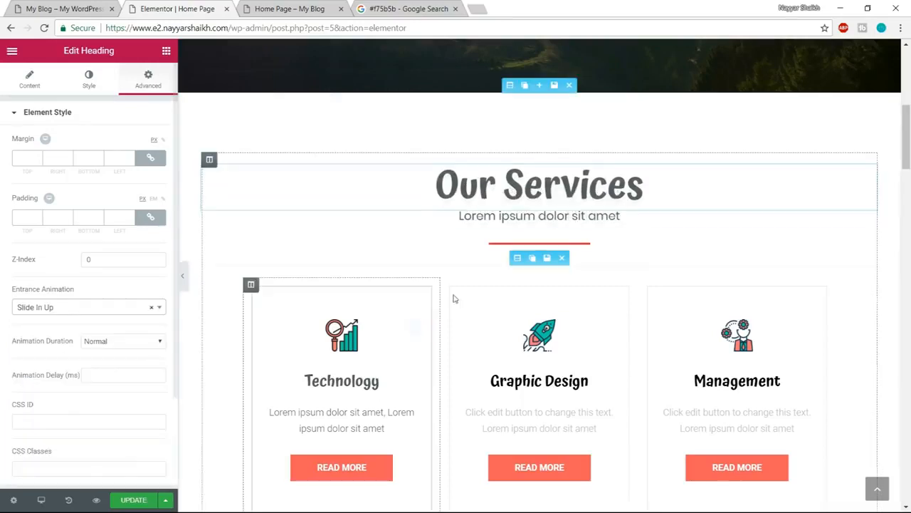
# - Give the "Lorem ipsum dolor sit amet" subheading below Our Services the Slide In Down entrance animation
pyautogui.click(502, 215)
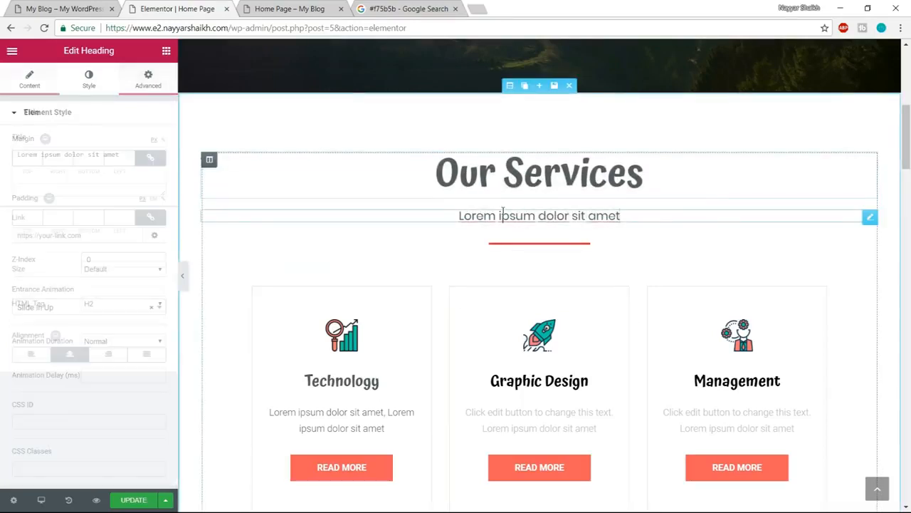
pyautogui.click(150, 80)
pyautogui.click(104, 307)
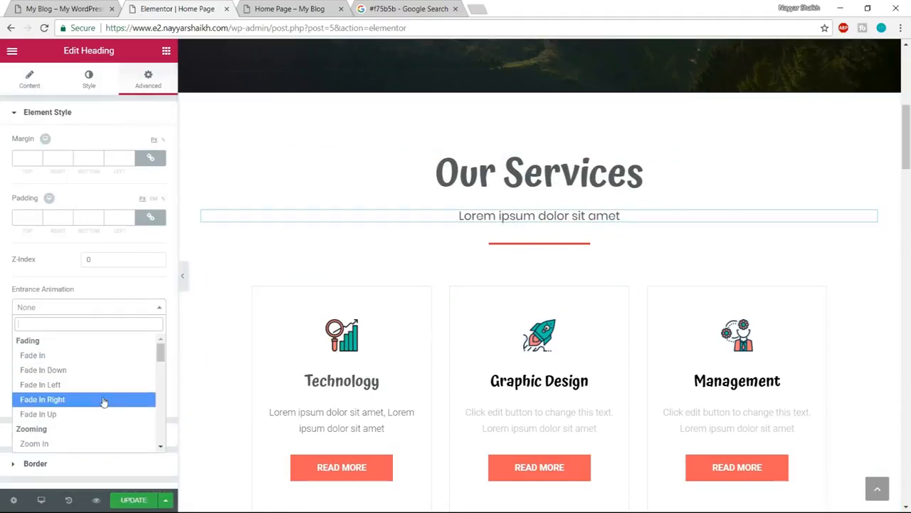
pyautogui.scroll(-3, 103, 402)
pyautogui.scroll(-3, 86, 384)
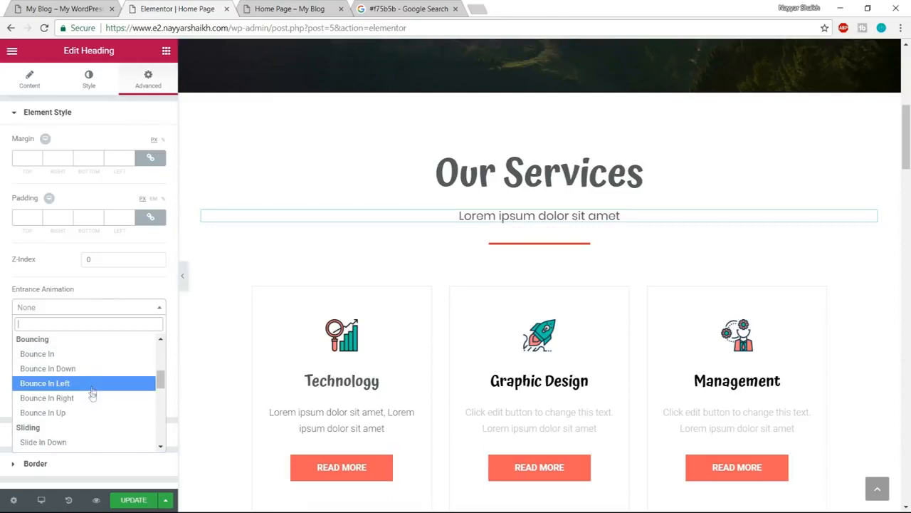
pyautogui.click(83, 385)
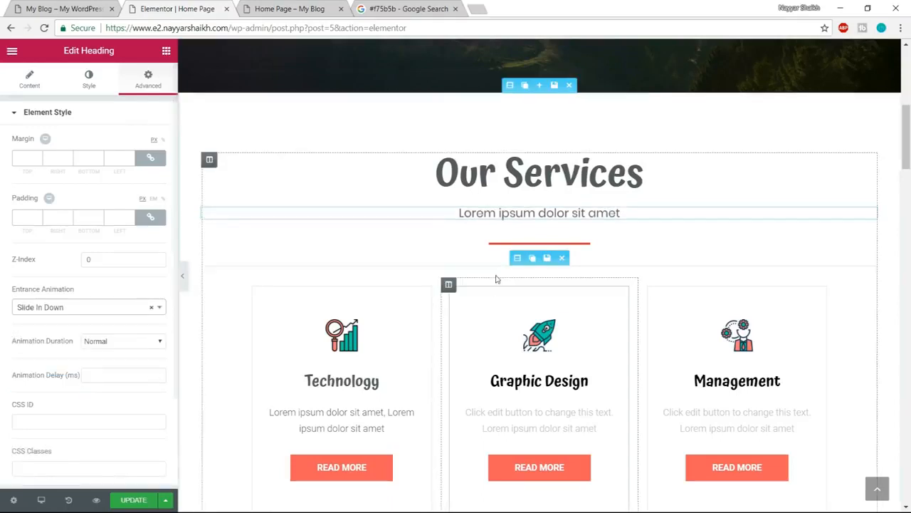
# - Unlink the red divider under the Our Services subheading from its global widget and give it the Bounce In Up entrance animation
pyautogui.click(516, 244)
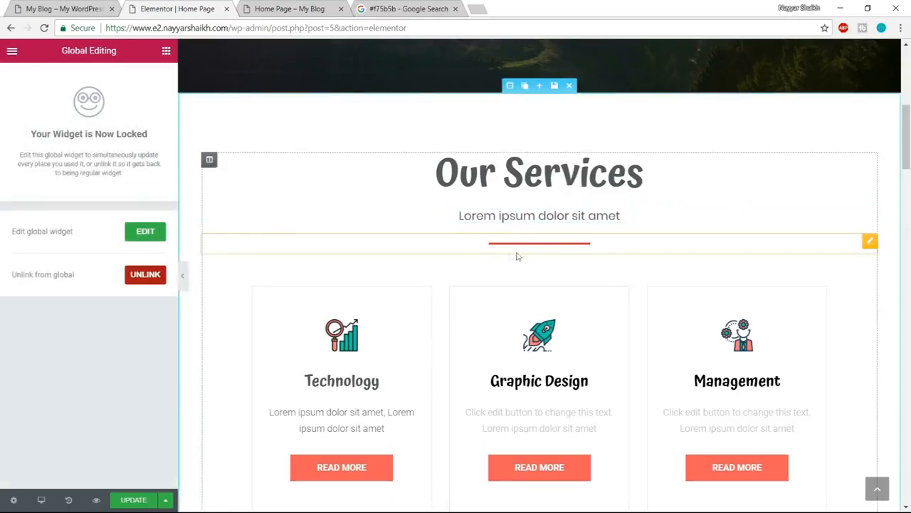
pyautogui.click(140, 278)
pyautogui.click(534, 309)
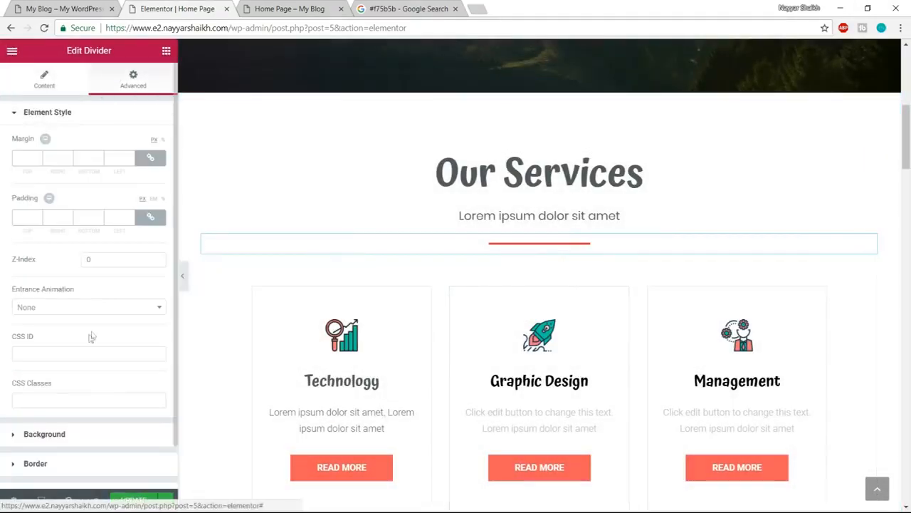
pyautogui.click(88, 307)
pyautogui.scroll(-3, 84, 390)
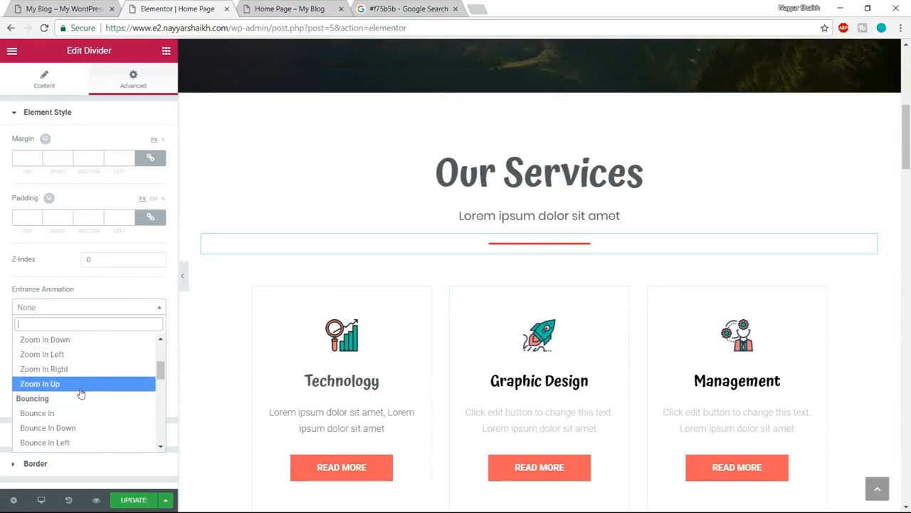
pyautogui.scroll(-2, 80, 393)
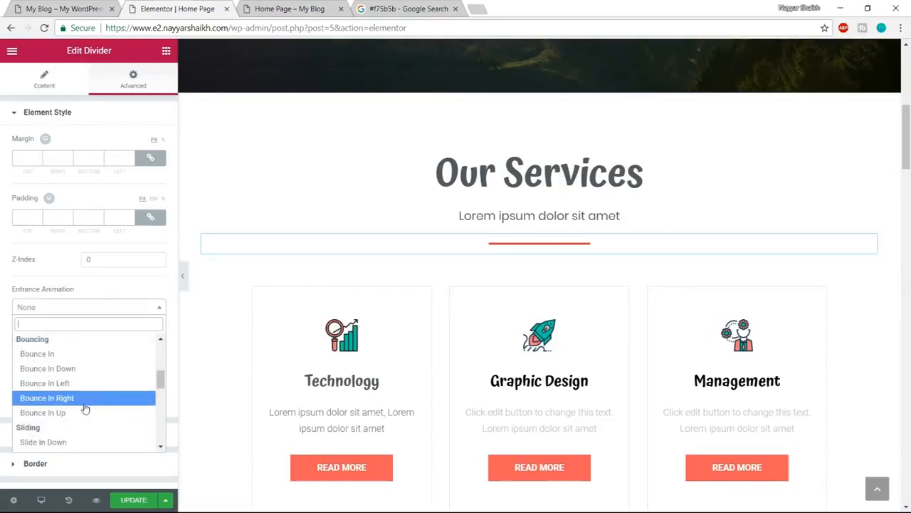
pyautogui.click(82, 412)
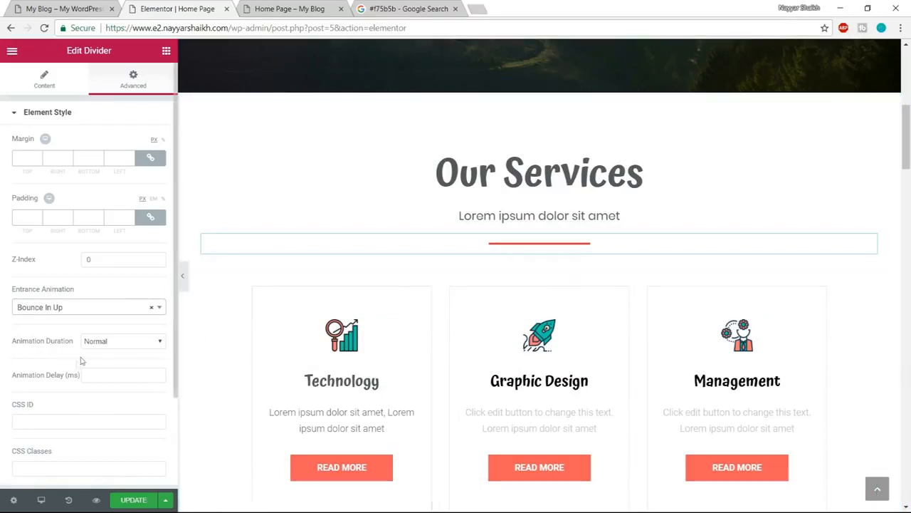
# - Try the Fast and Slow animation durations on the Our Services divider and settle on Fast
pyautogui.click(117, 341)
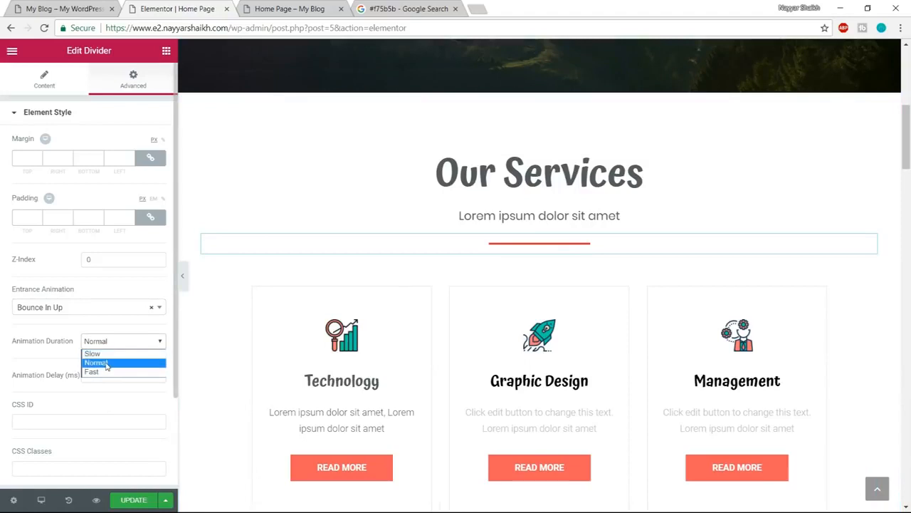
pyautogui.click(105, 370)
pyautogui.click(111, 344)
pyautogui.click(108, 354)
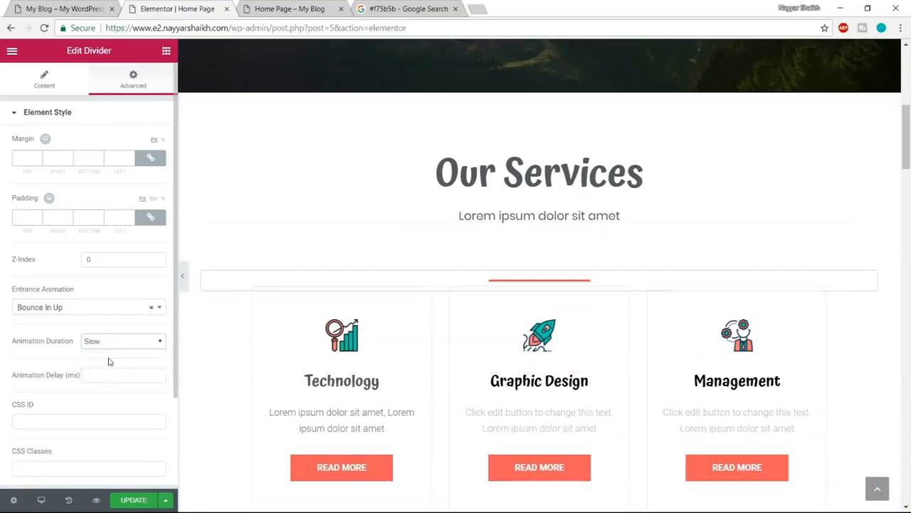
pyautogui.click(115, 343)
pyautogui.click(116, 372)
# - Update the home page and check the Our Services animations in the page preview
pyautogui.click(134, 500)
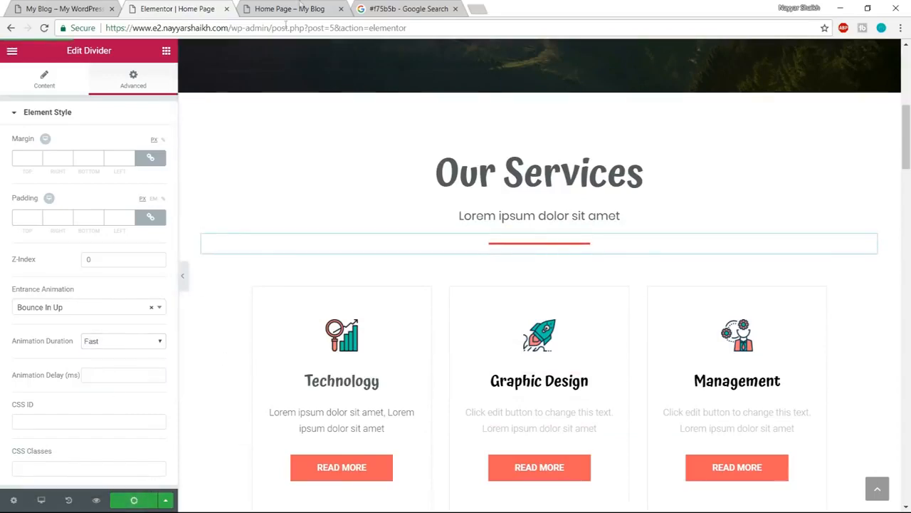
pyautogui.click(300, 6)
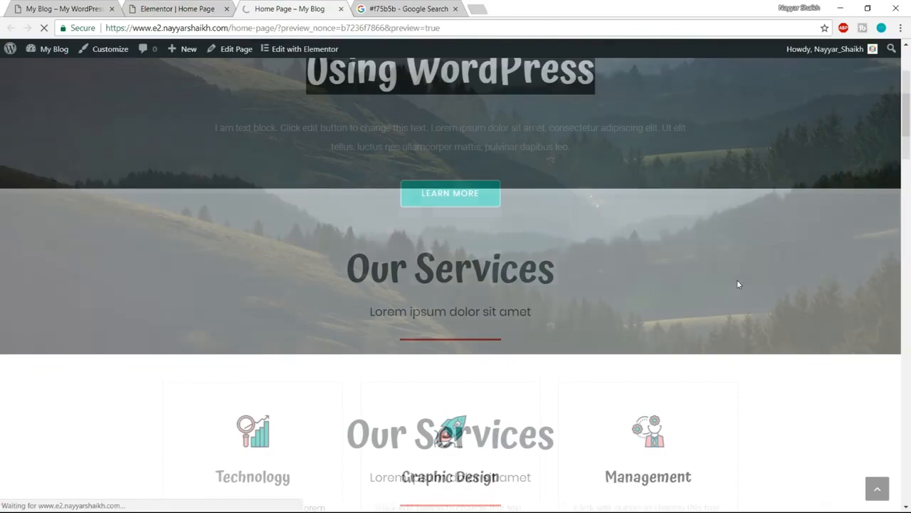
pyautogui.scroll(-8, 738, 284)
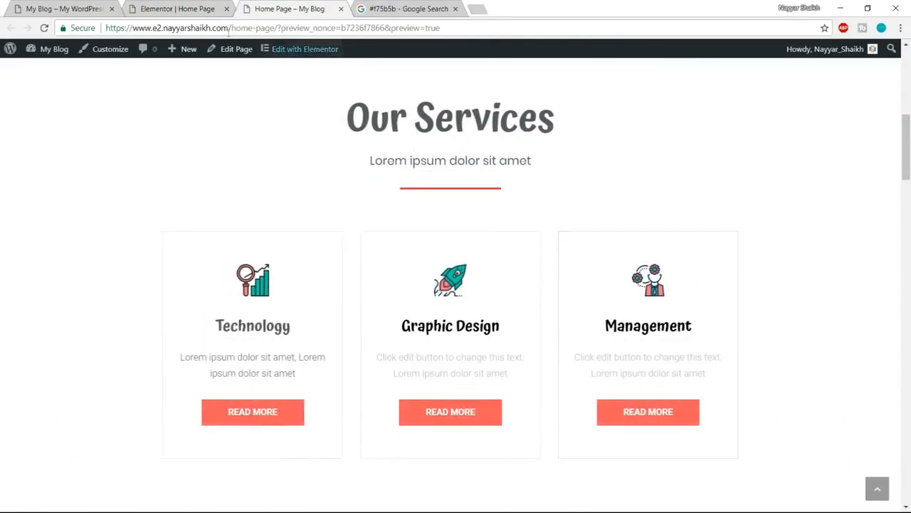
# - Return to the Elementor editor and look through the remaining sections down to the footer, finishing back at the hero
pyautogui.click(179, 8)
pyautogui.scroll(-12, 638, 326)
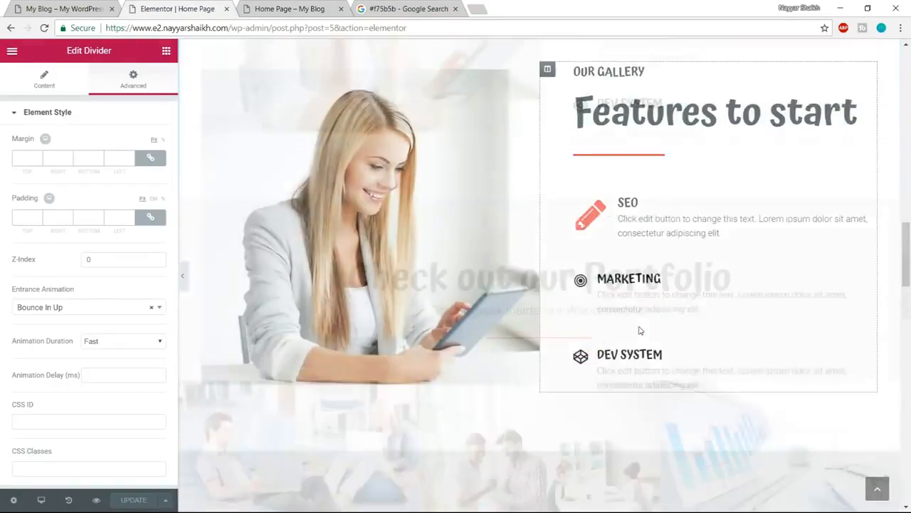
pyautogui.scroll(-20, 638, 330)
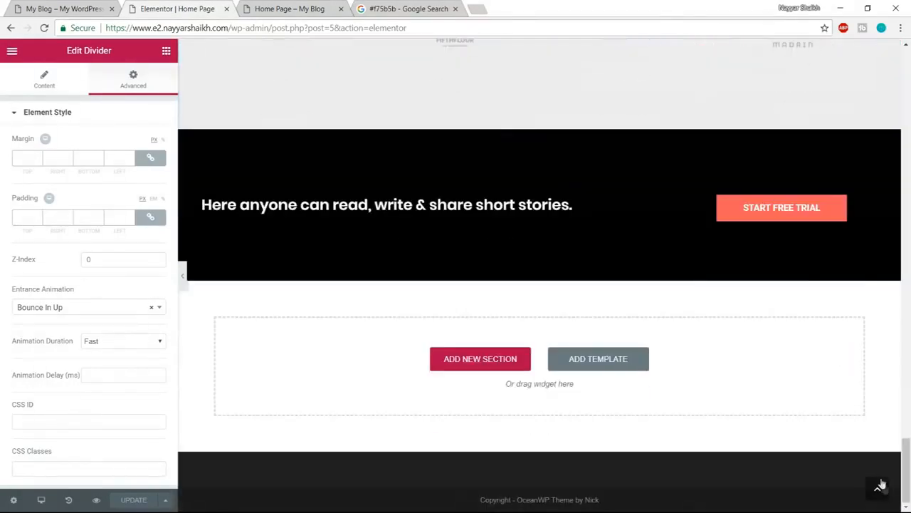
pyautogui.click(881, 484)
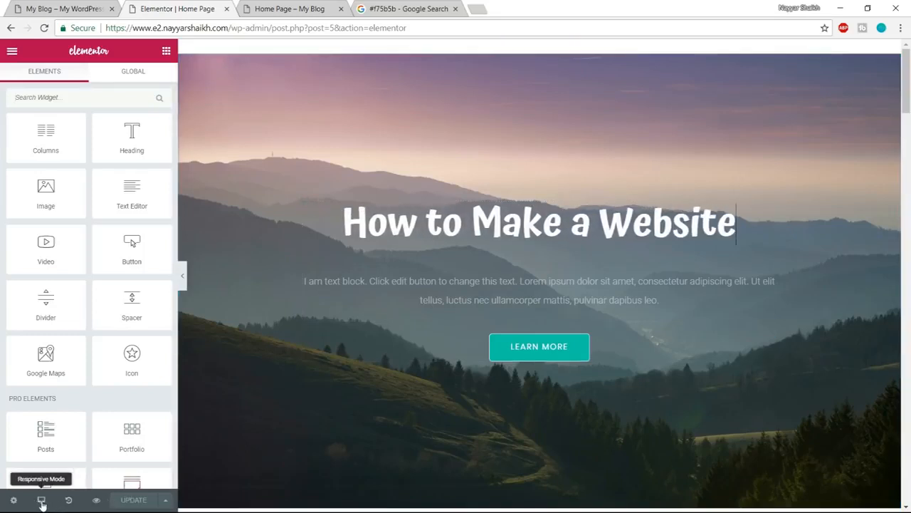
# - Switch to the Mobile responsive view, review the sections, and center the "Here anyone can read, write & share short stories." heading
pyautogui.click(41, 501)
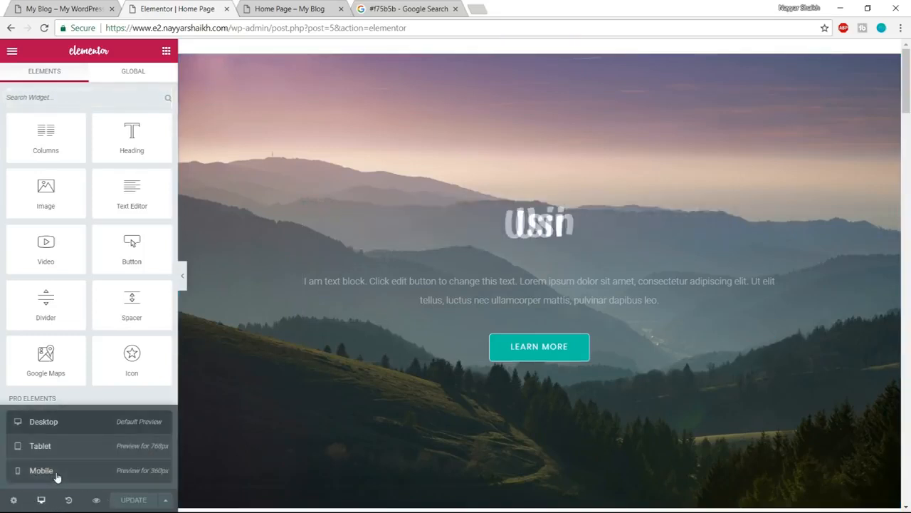
pyautogui.click(41, 470)
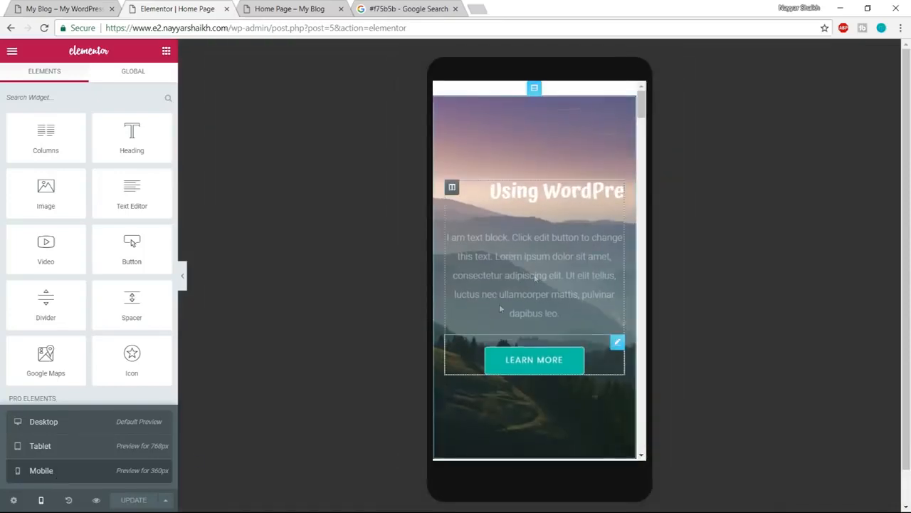
pyautogui.scroll(-10, 571, 278)
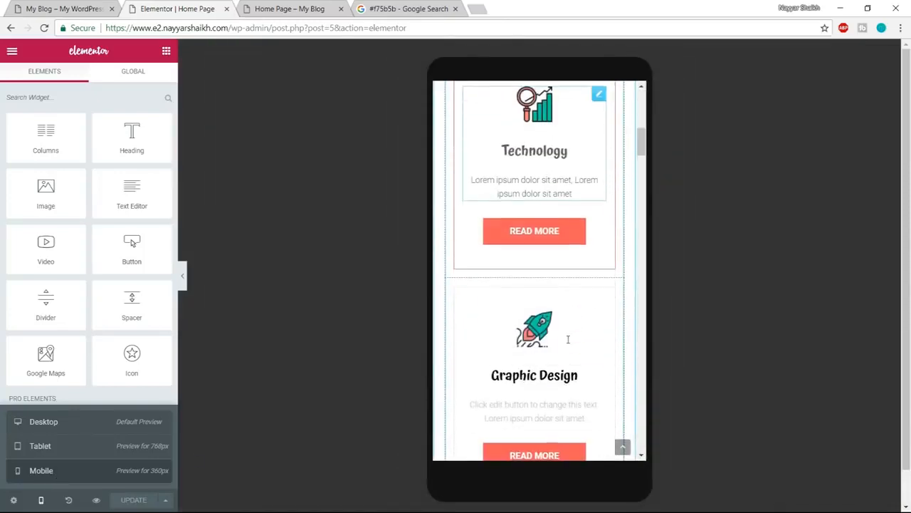
pyautogui.scroll(-10, 568, 344)
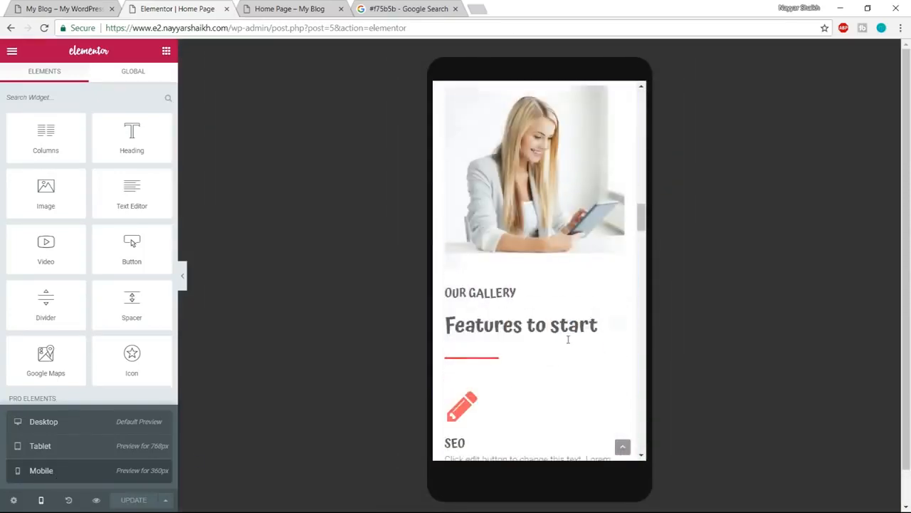
pyautogui.scroll(-10, 587, 321)
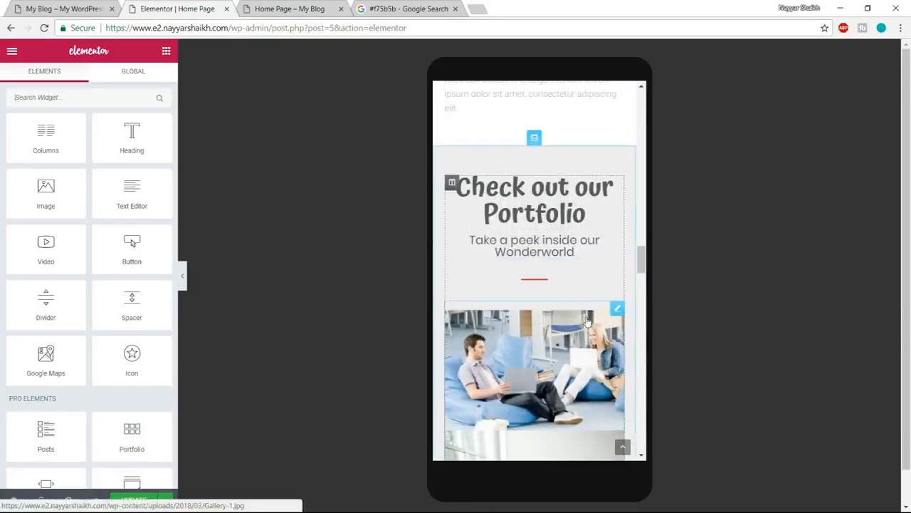
pyautogui.scroll(-10, 587, 321)
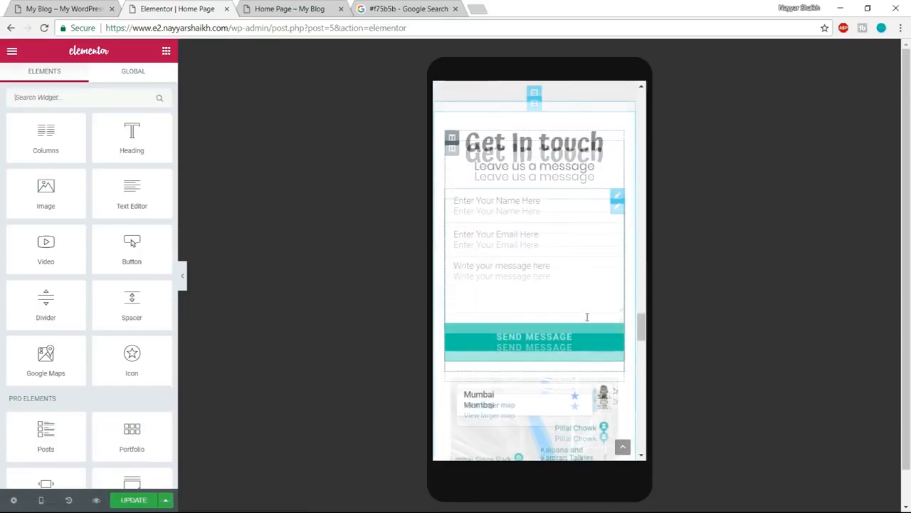
pyautogui.scroll(-10, 587, 321)
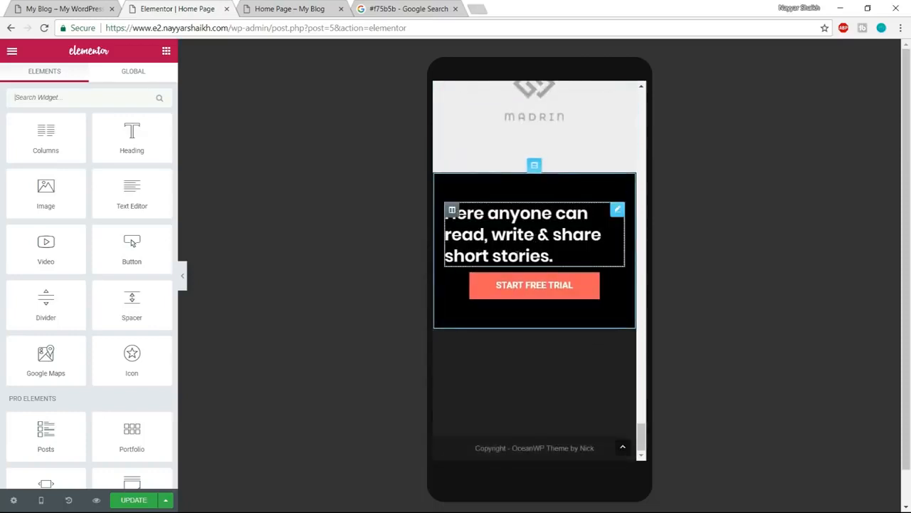
pyautogui.click(521, 234)
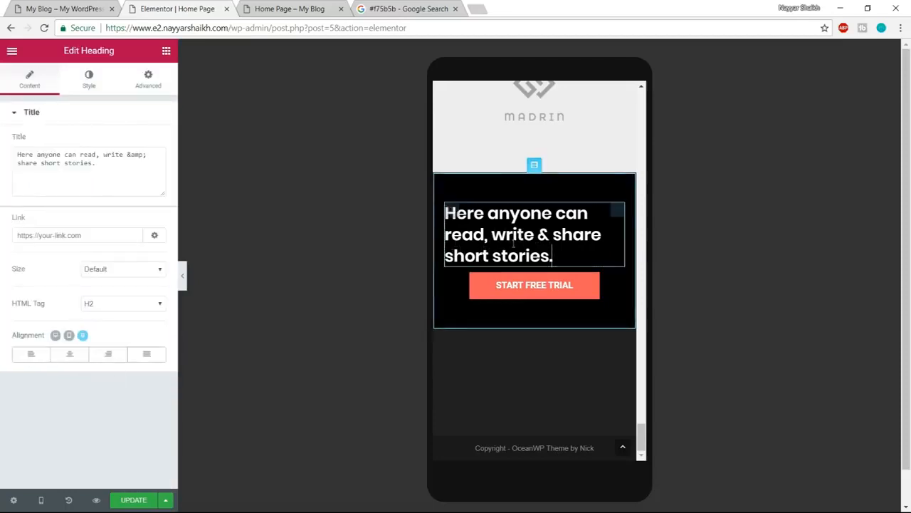
pyautogui.click(70, 356)
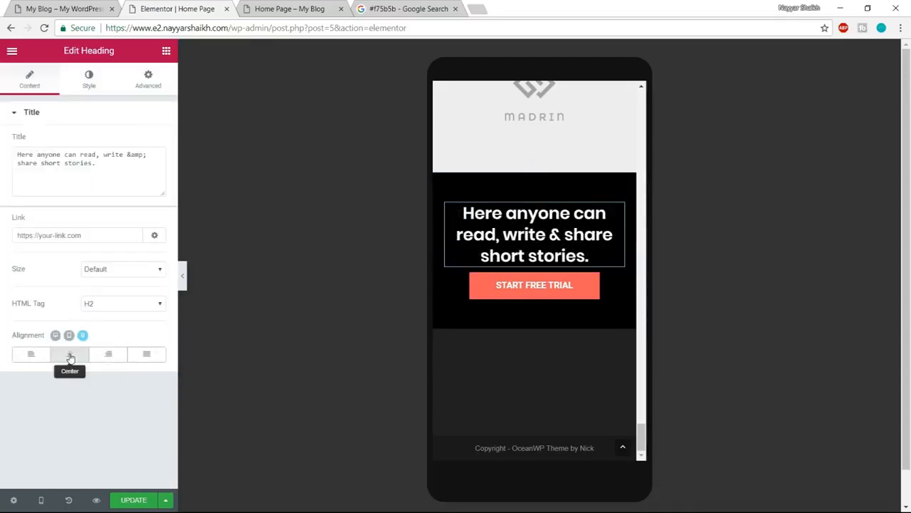
# - Set the mobile font size of the "Here anyone can read, write & share short stories." heading to 20 px
pyautogui.click(91, 79)
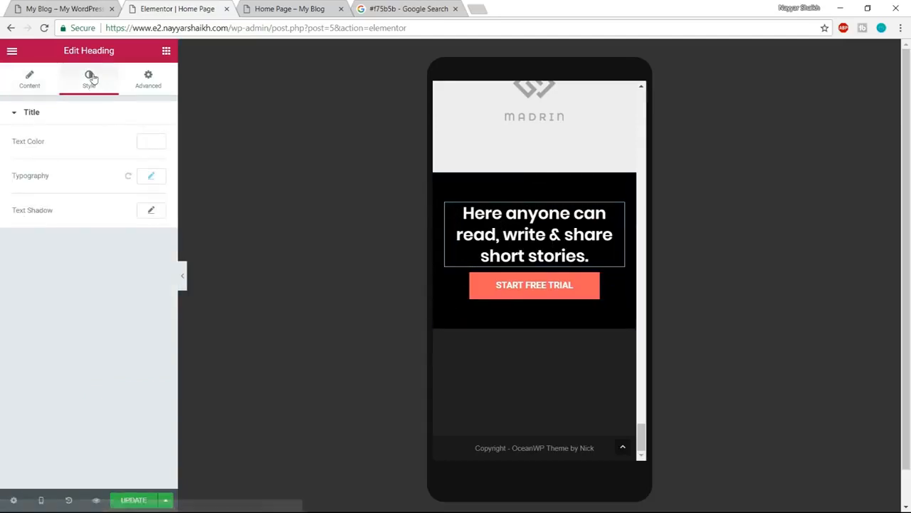
pyautogui.click(148, 178)
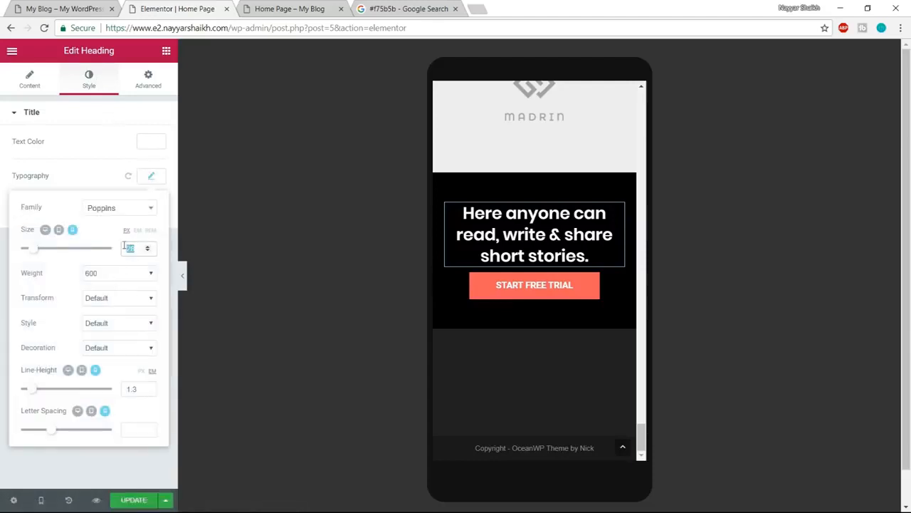
pyautogui.write('20')
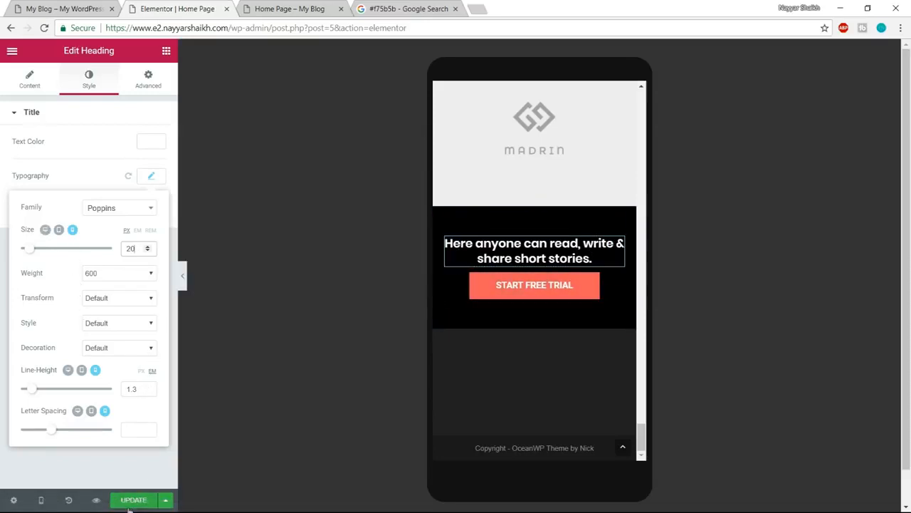
pyautogui.scroll(10, 619, 459)
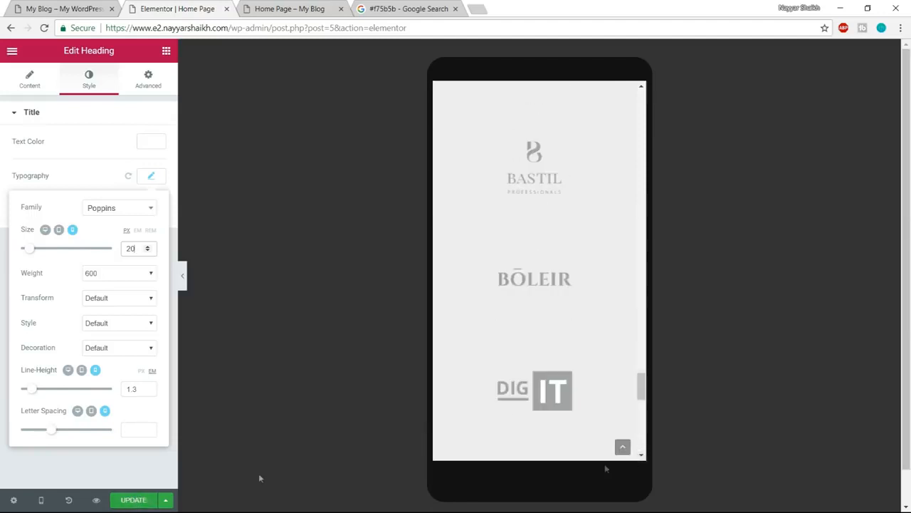
# - Update the home page and switch the responsive view back to Desktop
pyautogui.click(126, 509)
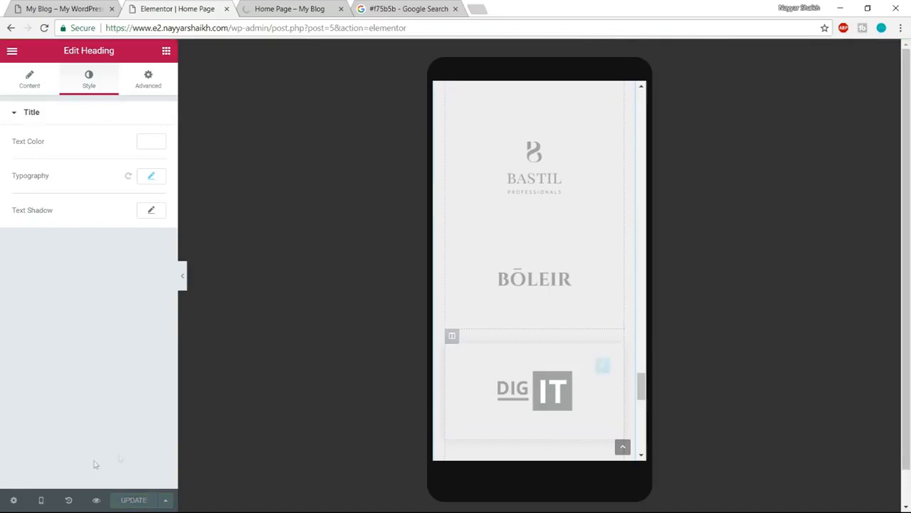
pyautogui.moveTo(40, 500)
pyautogui.click(43, 421)
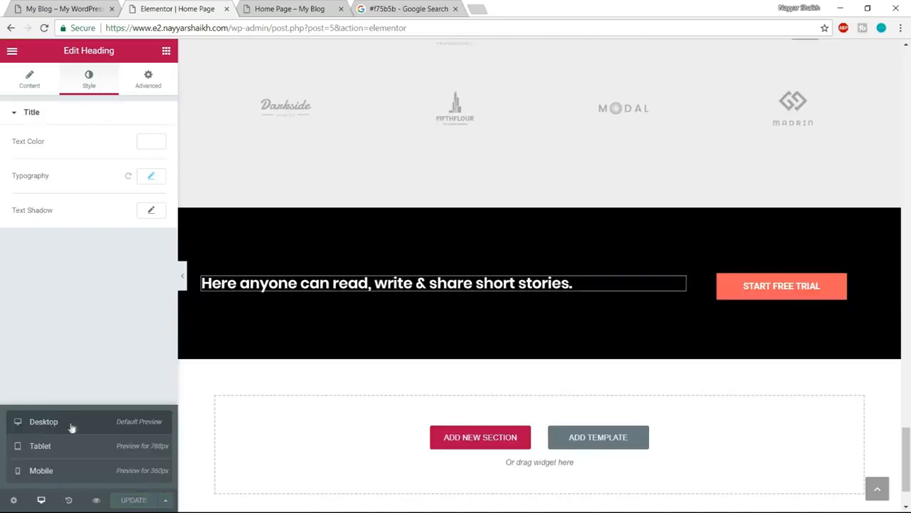
pyautogui.scroll(5, 909, 491)
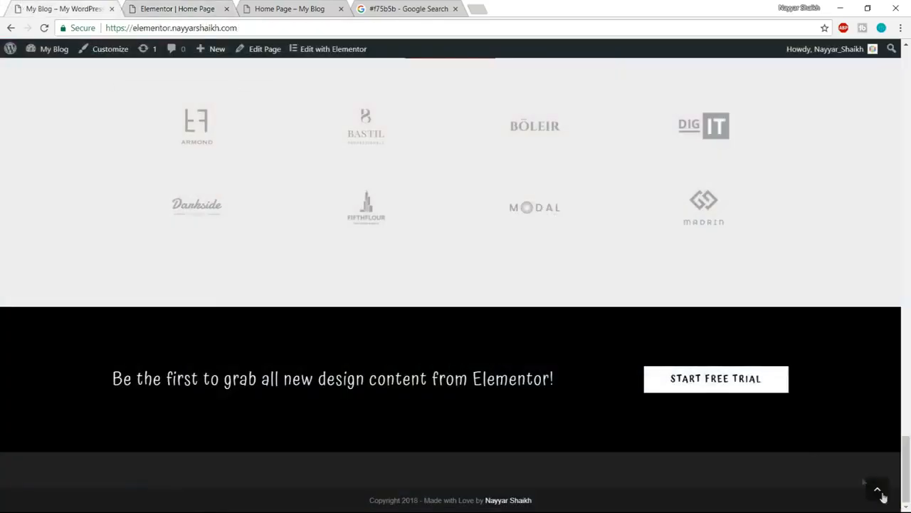
# - Open the About Us page of the finished example site and examine its Our Clients and free-trial sections
pyautogui.click(880, 493)
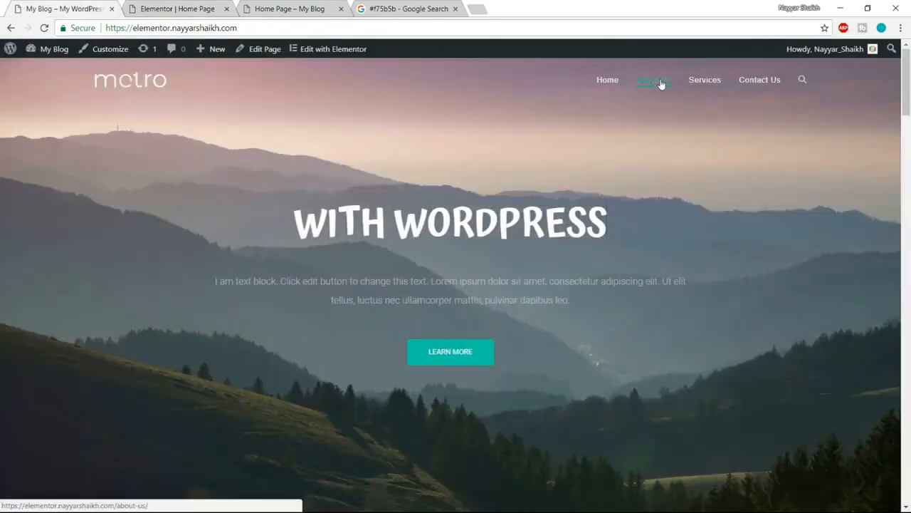
pyautogui.click(649, 84)
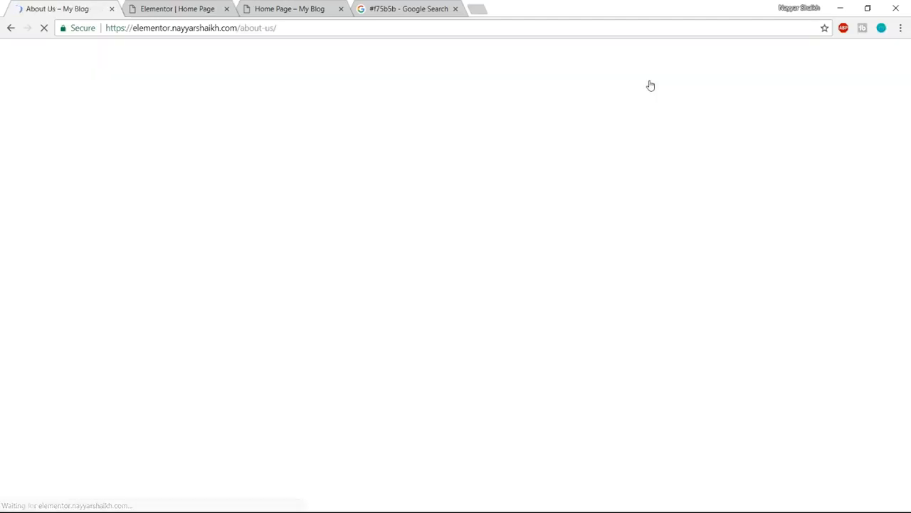
pyautogui.scroll(-20, 752, 308)
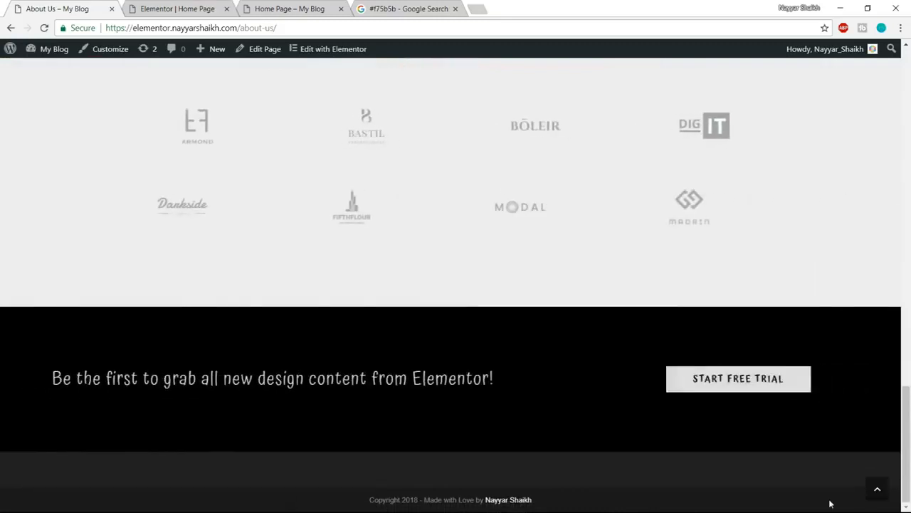
pyautogui.scroll(3, 768, 361)
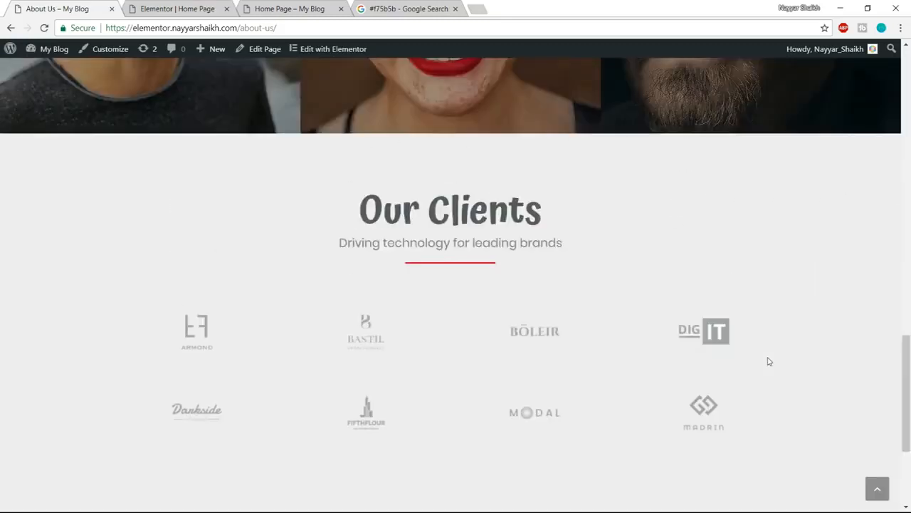
pyautogui.tripleClick(362, 244)
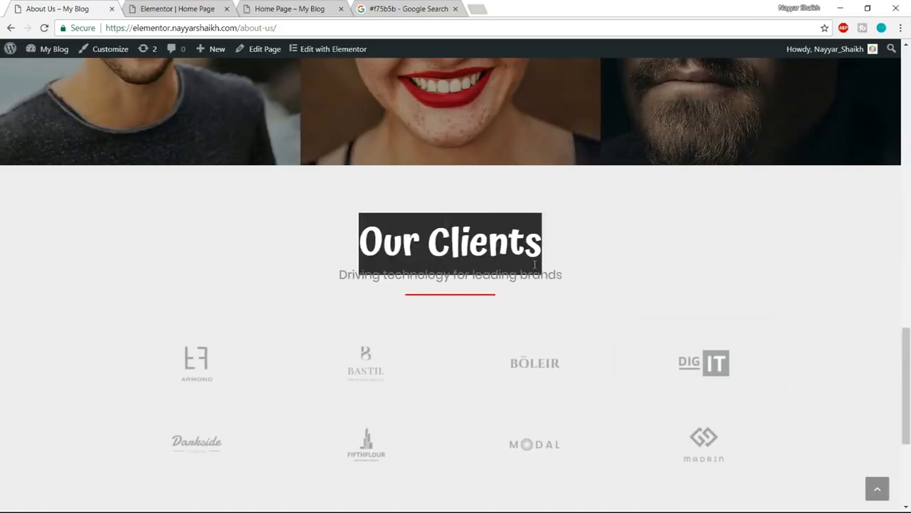
pyautogui.scroll(-3, 202, 390)
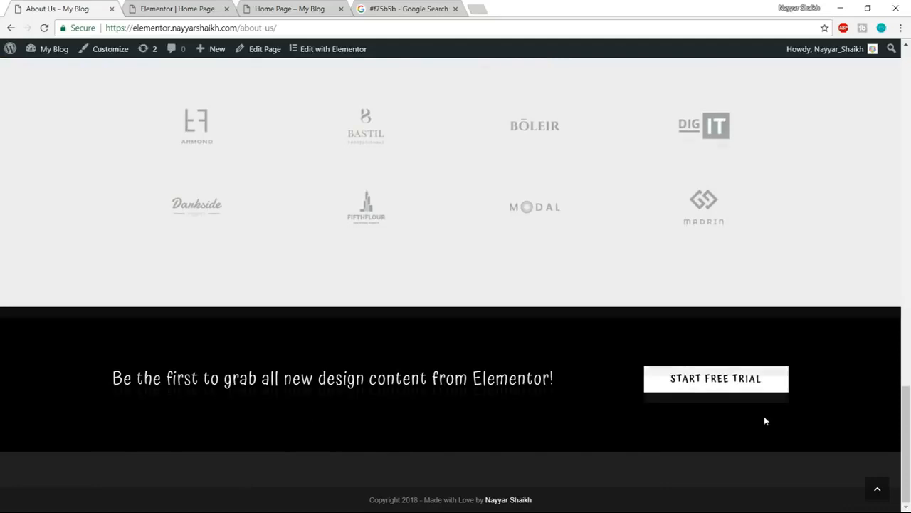
pyautogui.scroll(5, 765, 420)
pyautogui.scroll(-5, 765, 420)
# - Return to the Elementor editor and save the Our Clients section to the template library as "Clients"
pyautogui.click(210, 6)
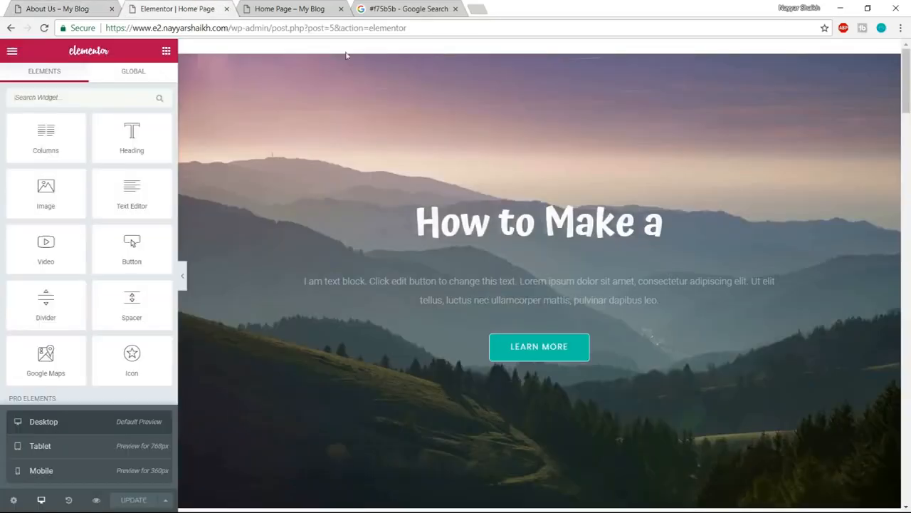
pyautogui.scroll(-10, 614, 346)
pyautogui.scroll(-10, 909, 256)
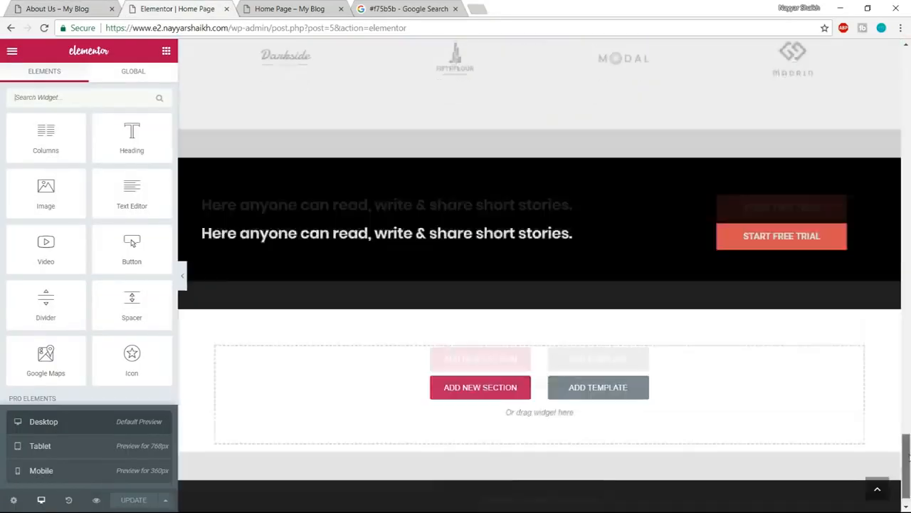
pyautogui.scroll(6, 728, 346)
pyautogui.scroll(-3, 728, 346)
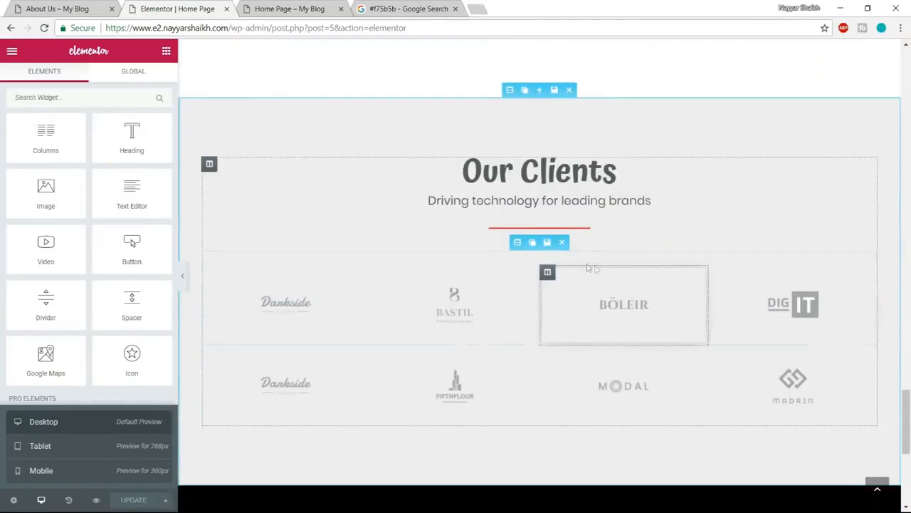
pyautogui.moveTo(513, 90)
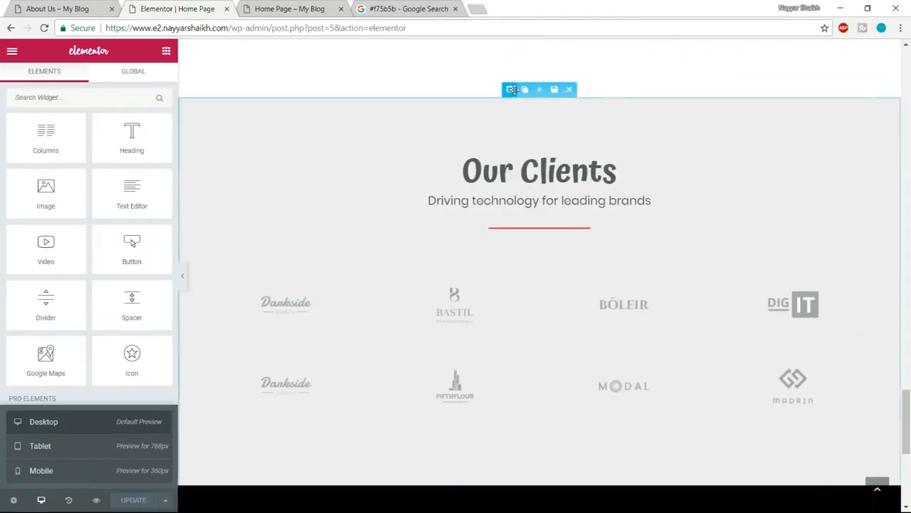
pyautogui.click(555, 91)
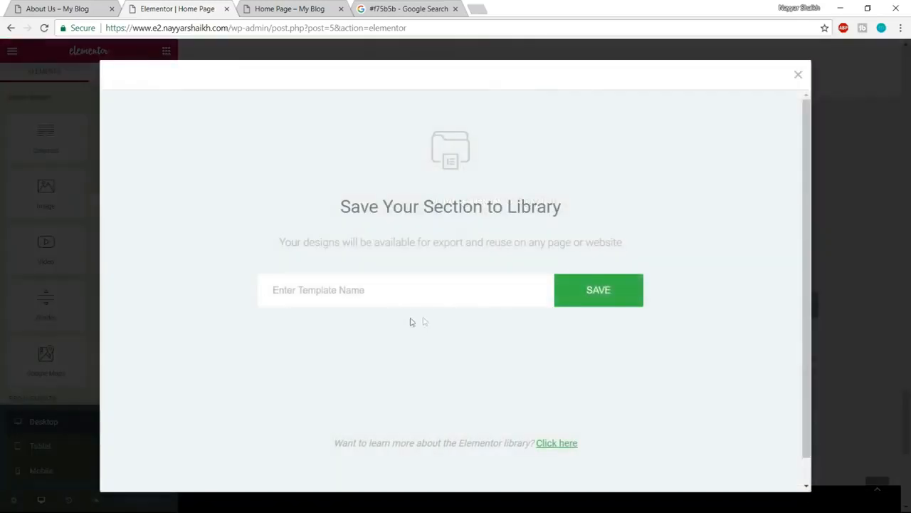
pyautogui.write('Clinets')
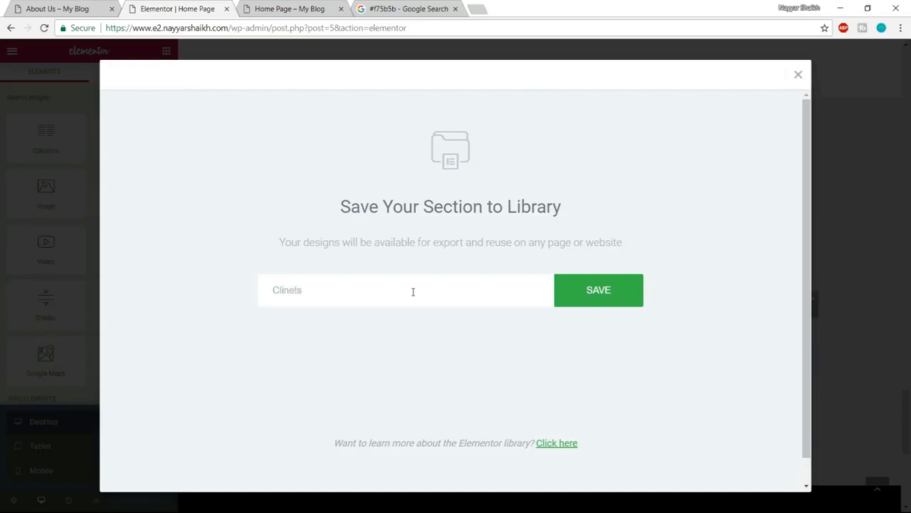
pyautogui.press('BackSpace')
pyautogui.write('ents')
pyautogui.click(505, 314)
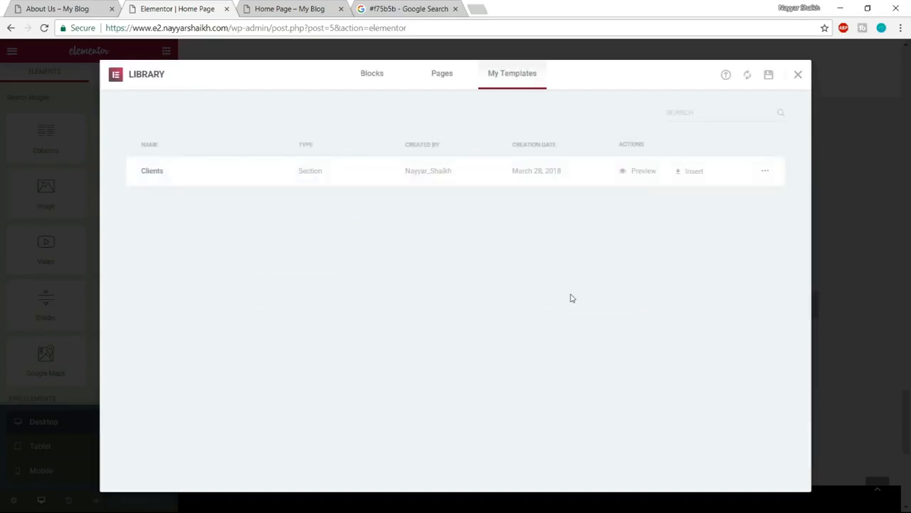
pyautogui.click(798, 76)
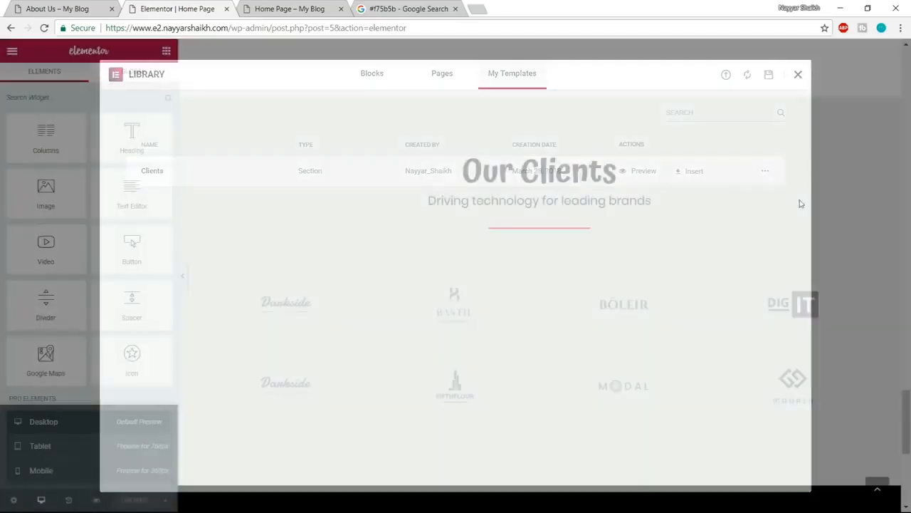
# - Save the black section with the START FREE TRIAL button to the template library as "Footer"
pyautogui.scroll(-4, 801, 306)
pyautogui.scroll(-2, 805, 397)
pyautogui.scroll(1, 583, 180)
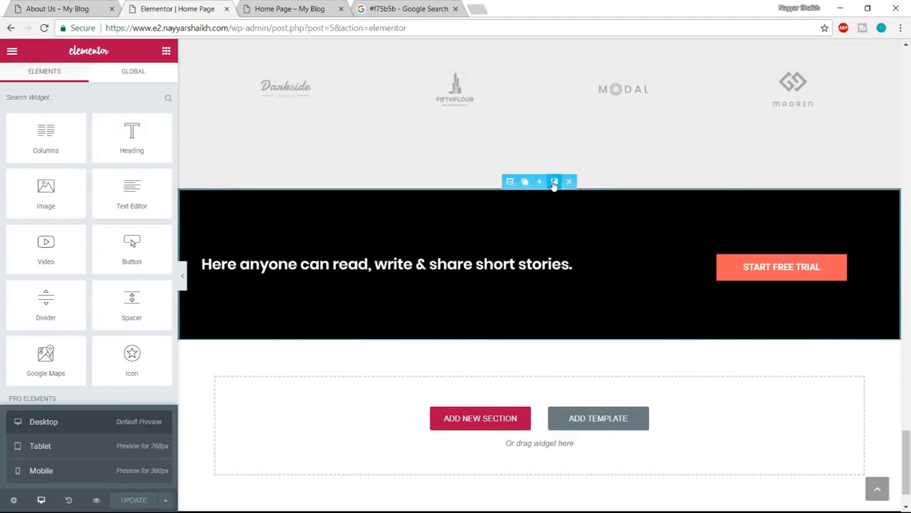
pyautogui.click(554, 183)
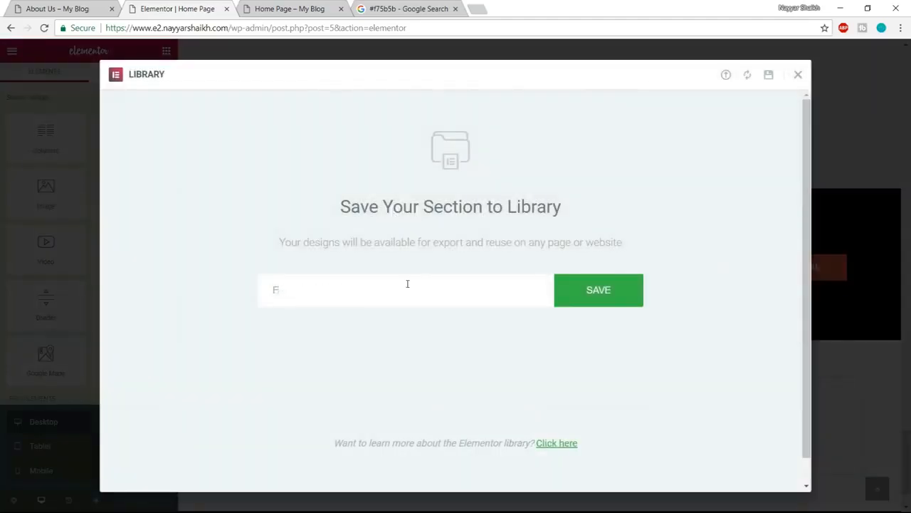
pyautogui.click(619, 300)
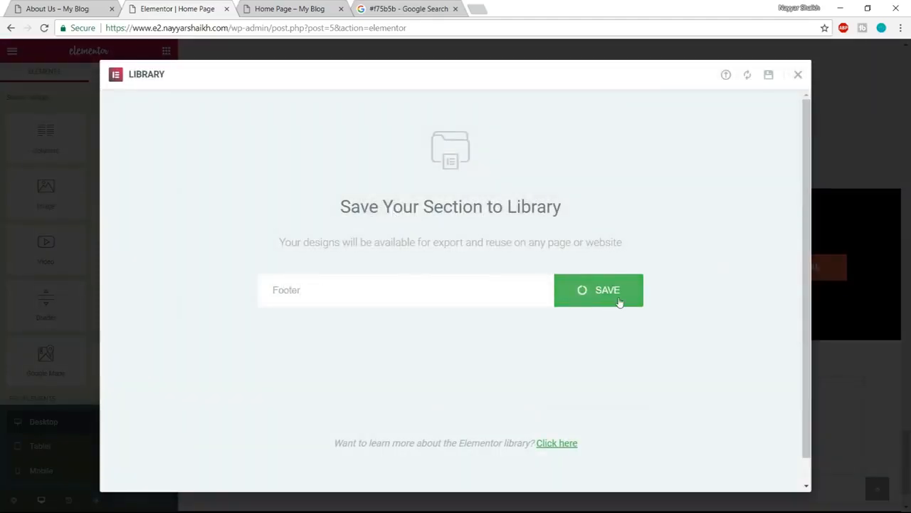
pyautogui.click(798, 74)
# - Close the home page's Elementor editor and view the start of the example site's About Us page
pyautogui.scroll(2, 498, 178)
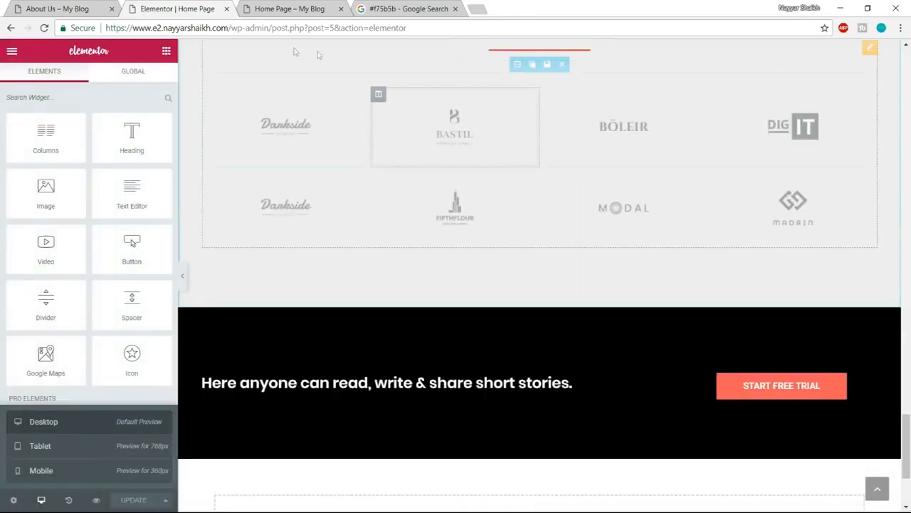
pyautogui.click(227, 9)
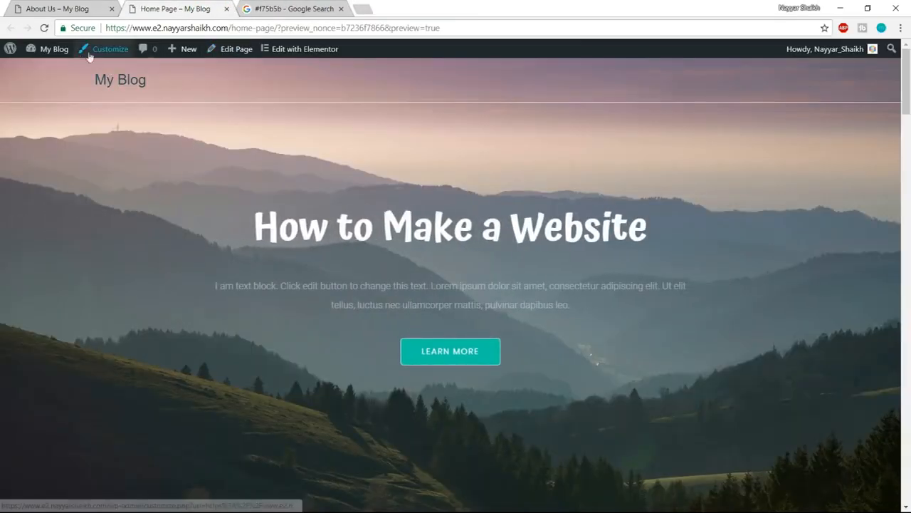
pyautogui.click(85, 9)
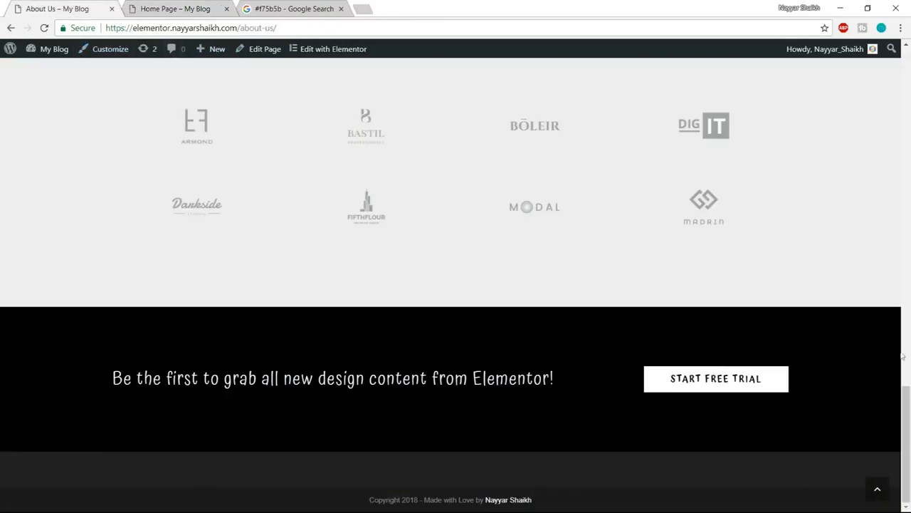
pyautogui.click(887, 494)
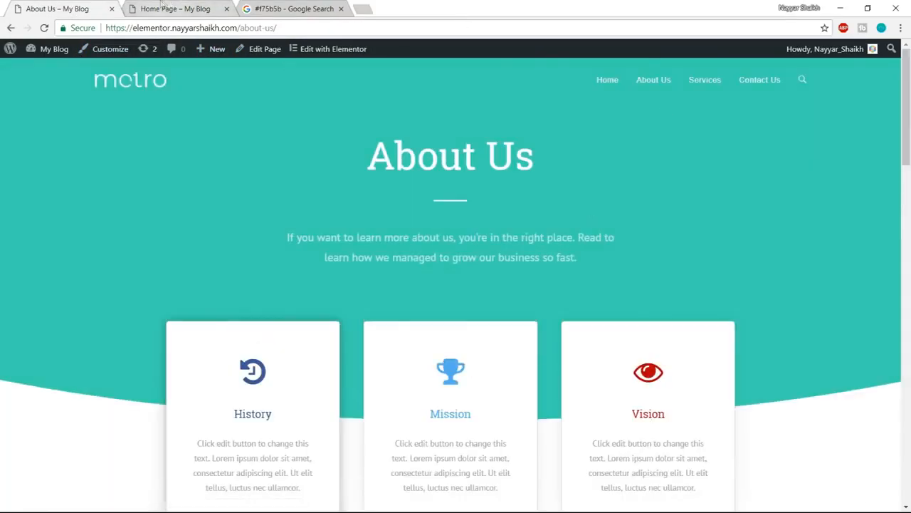
# - From the home page preview, create a new WordPress page titled "About Us"
pyautogui.click(158, 9)
pyautogui.moveTo(190, 55)
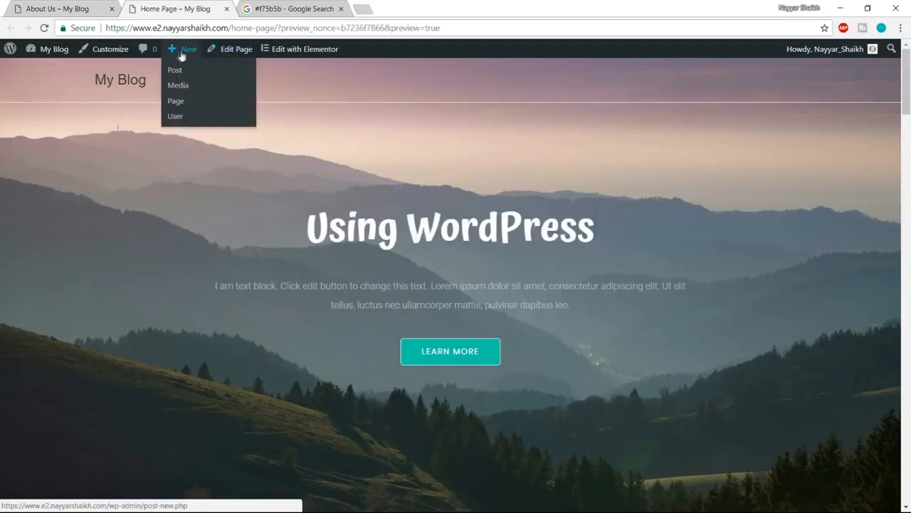
pyautogui.click(177, 106)
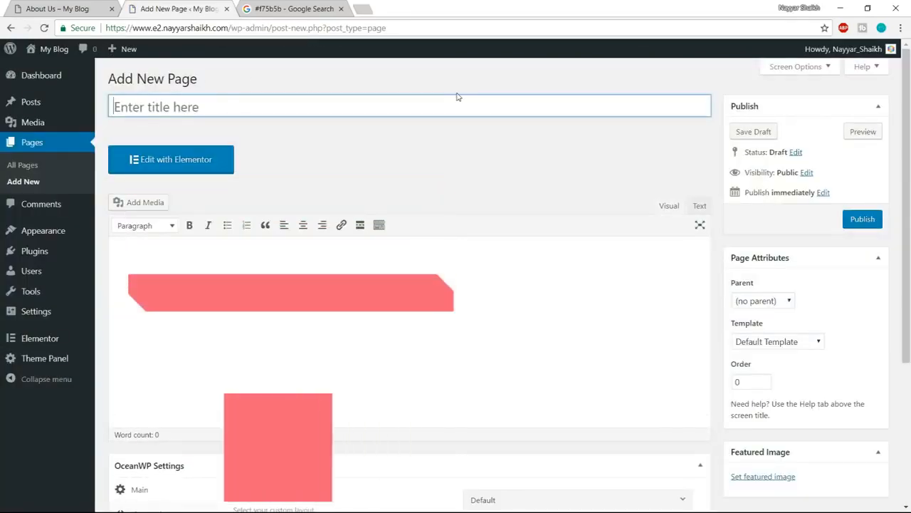
pyautogui.write('About Us')
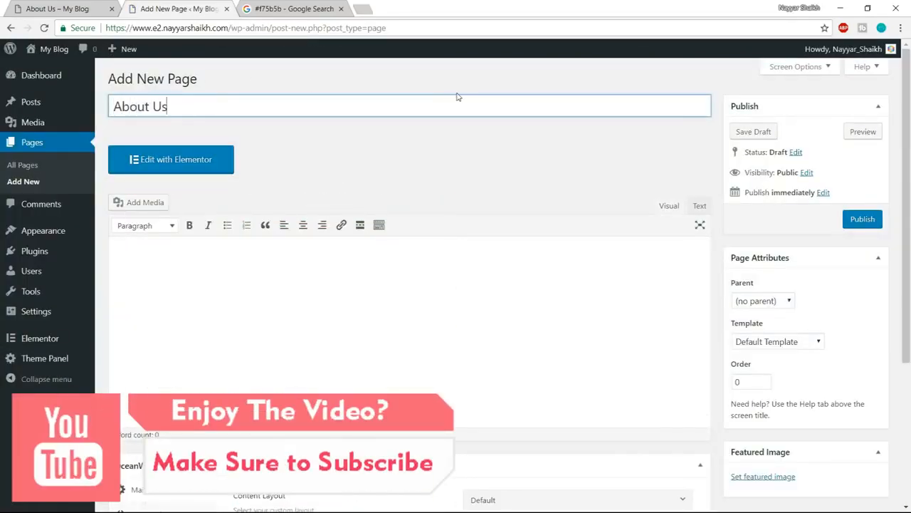
# - Set the new page's OceanWP content layout to Full Width and disable its margins
pyautogui.scroll(-3, 888, 245)
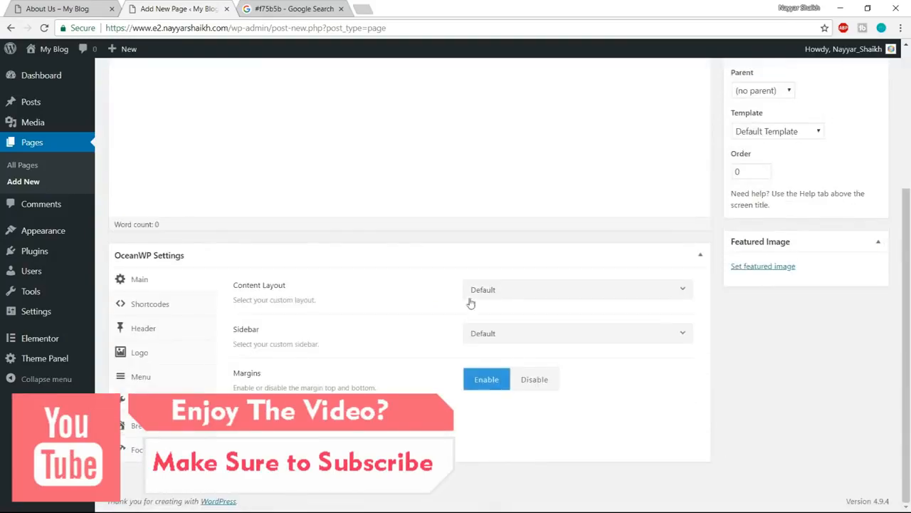
pyautogui.click(516, 295)
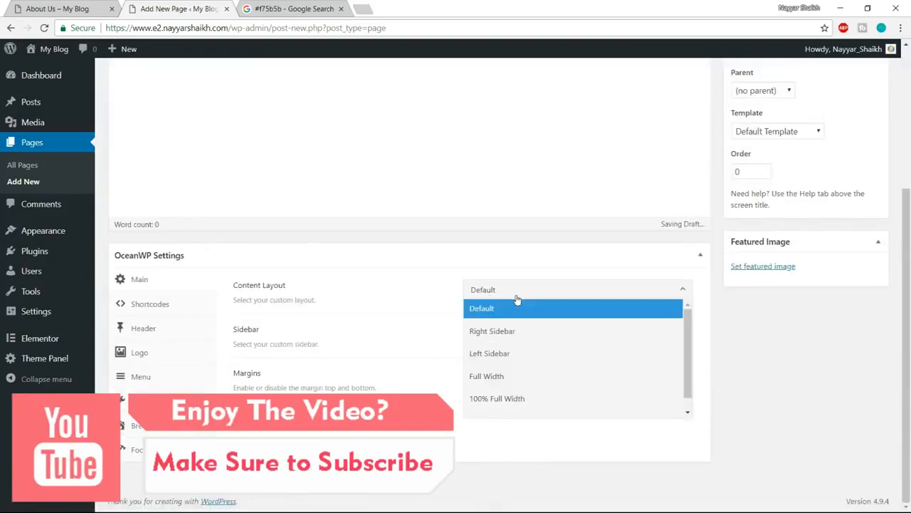
pyautogui.click(513, 379)
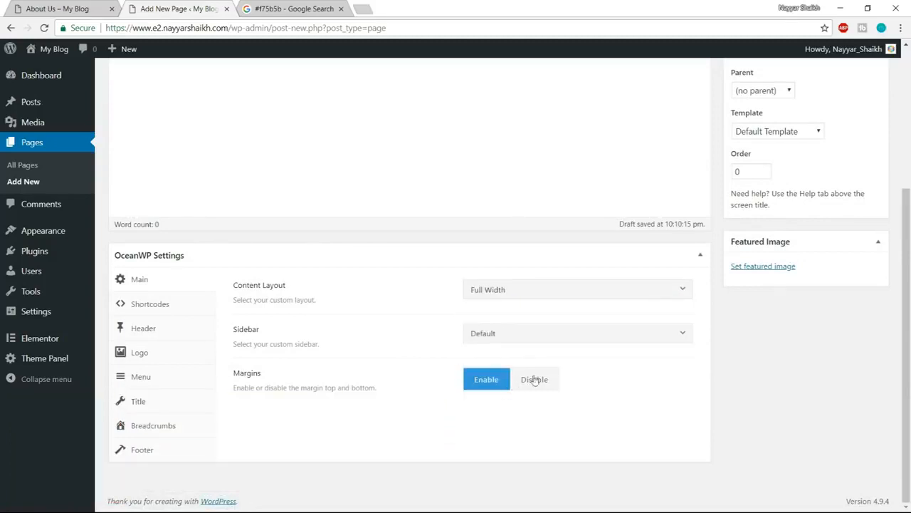
pyautogui.click(544, 381)
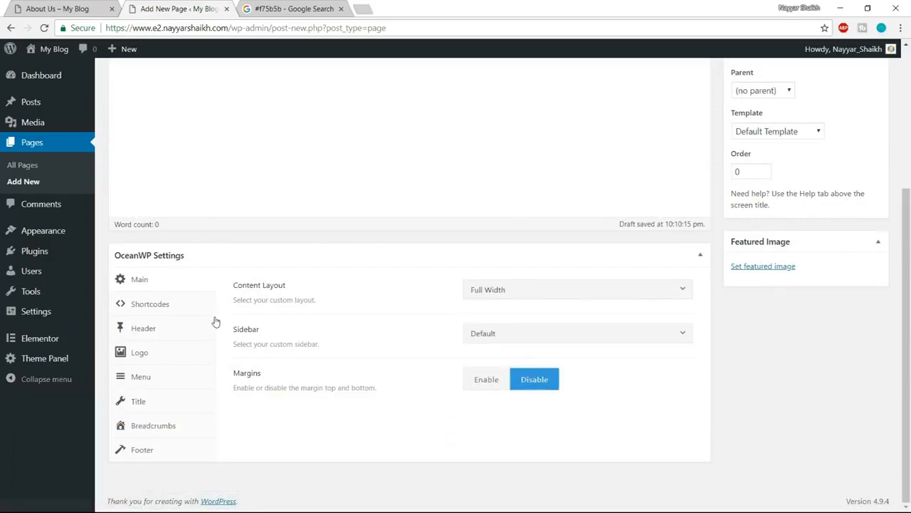
# - In the page's OceanWP header settings, disable the top bar and set the header style to Transparent
pyautogui.click(170, 333)
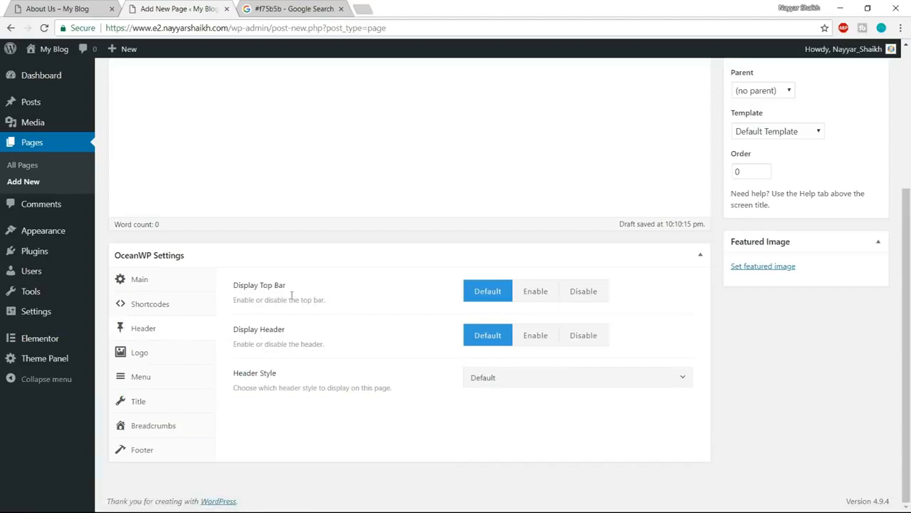
pyautogui.click(578, 302)
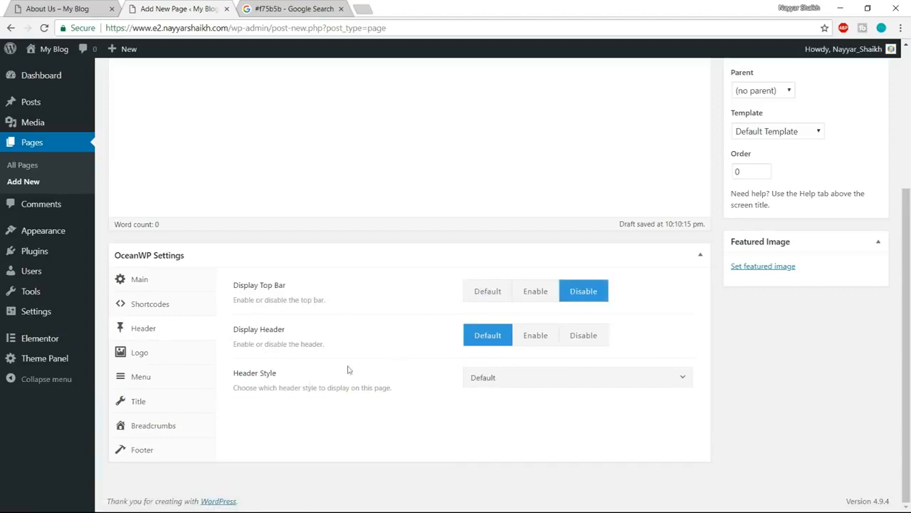
pyautogui.click(471, 381)
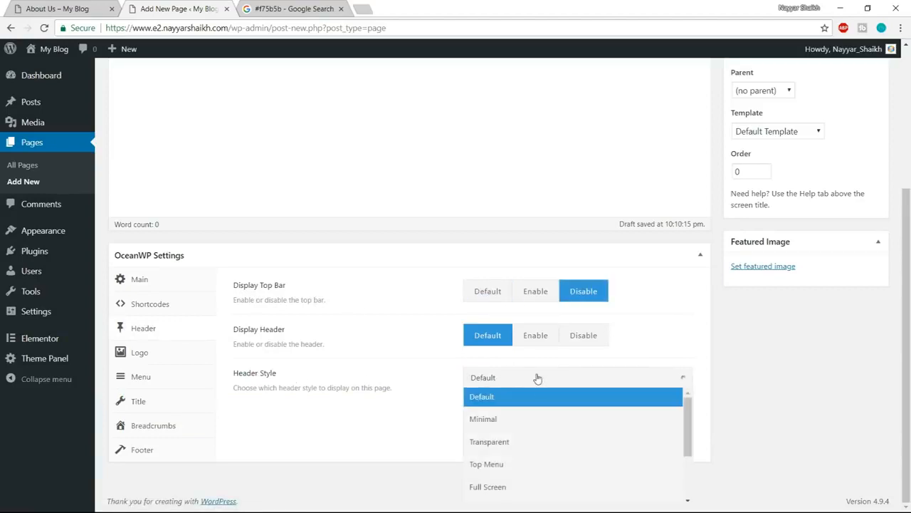
pyautogui.click(508, 438)
# - Disable the page title and the breadcrumbs in the OceanWP settings of the About Us page
pyautogui.click(130, 403)
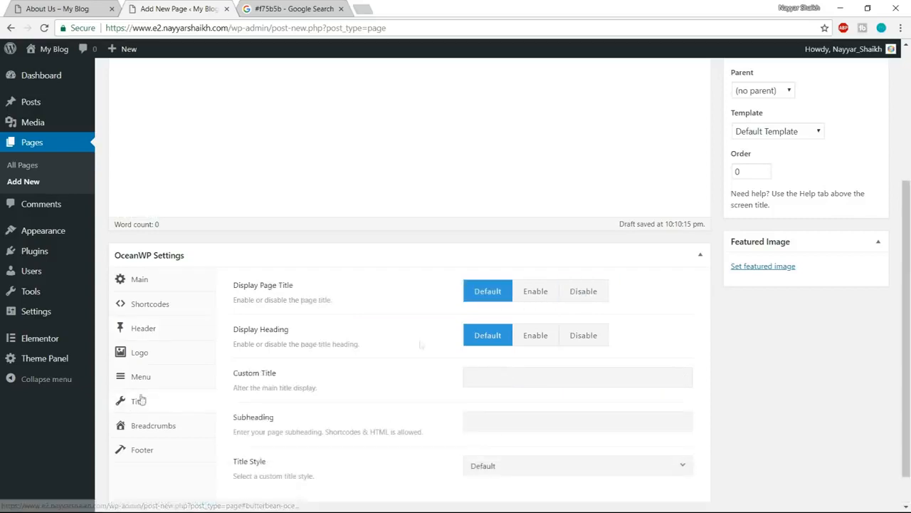
pyautogui.click(586, 293)
pyautogui.click(147, 426)
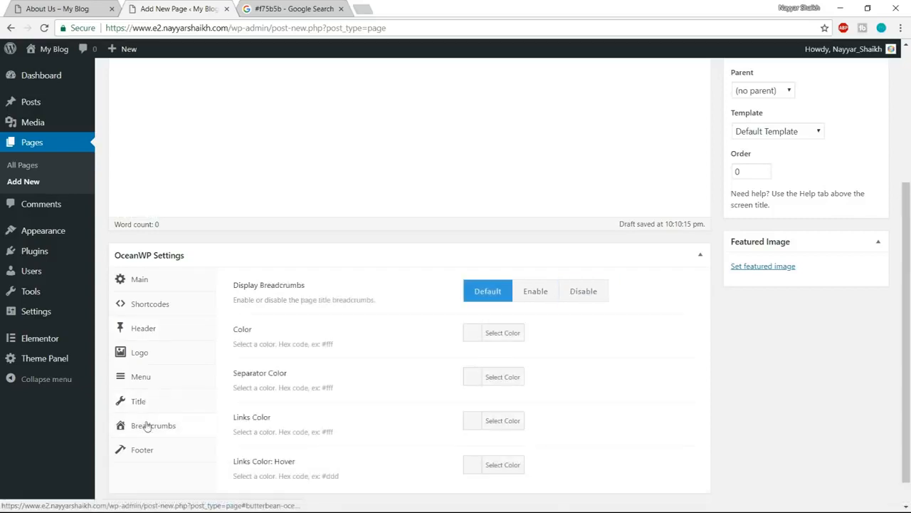
pyautogui.click(590, 294)
# - Publish the About Us page and open it for editing in Elementor
pyautogui.scroll(3, 722, 396)
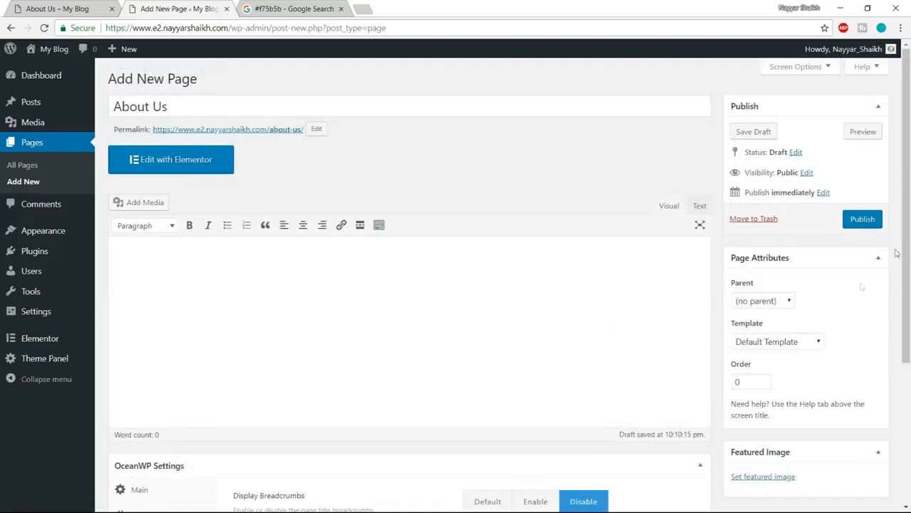
pyautogui.click(874, 224)
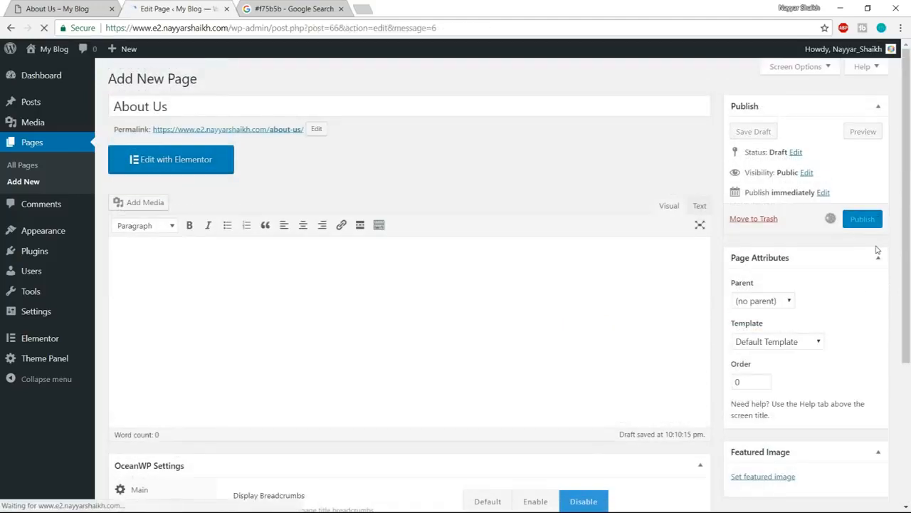
pyautogui.click(199, 203)
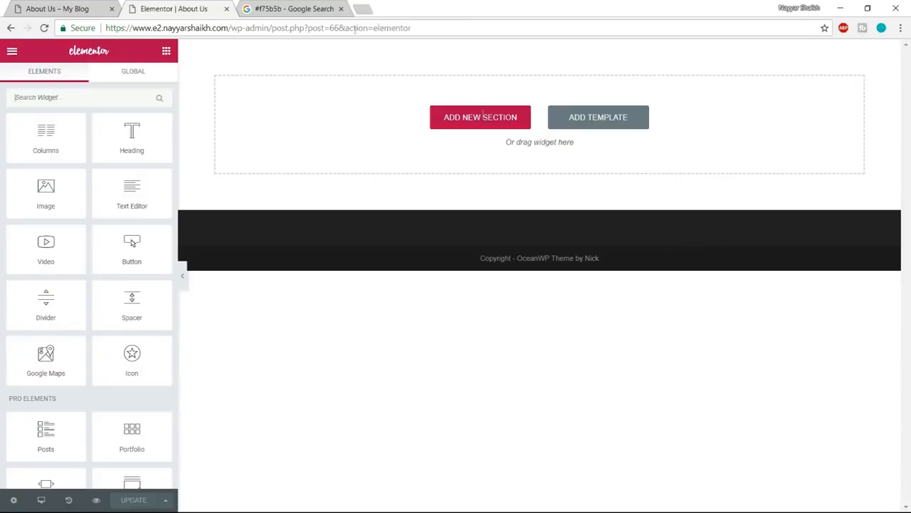
# - Examine the example site's About Us heading section and the three cards for History, Mission and Vision
pyautogui.click(82, 6)
pyautogui.scroll(-3, 642, 330)
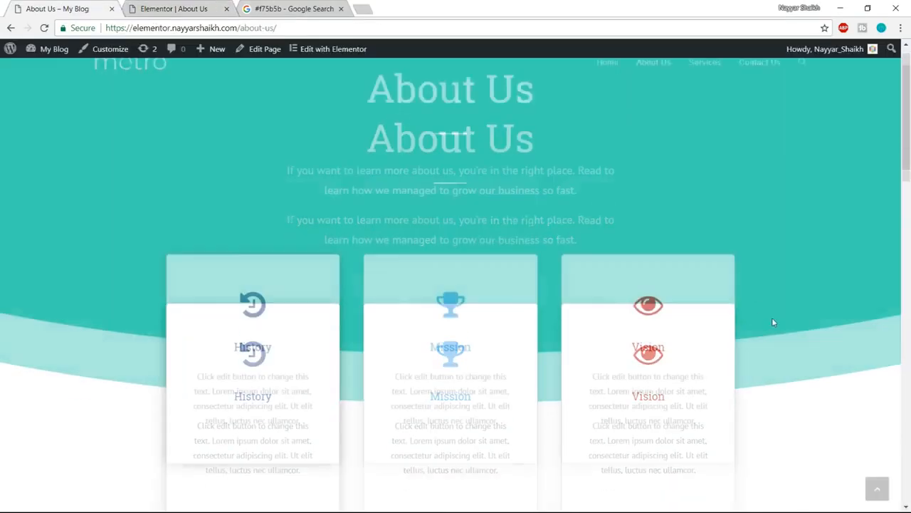
pyautogui.scroll(-1, 648, 297)
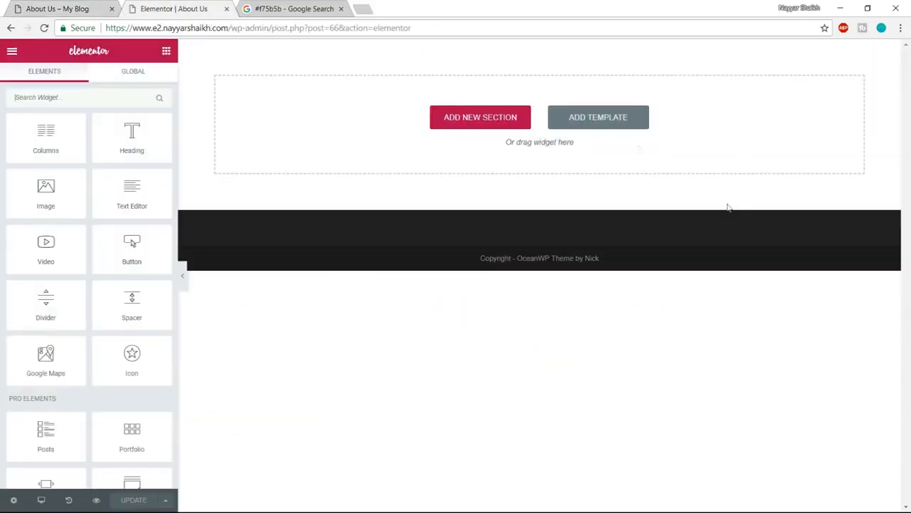
# - Open the template library from the empty About Us page and filter its blocks to the Services category
pyautogui.click(621, 127)
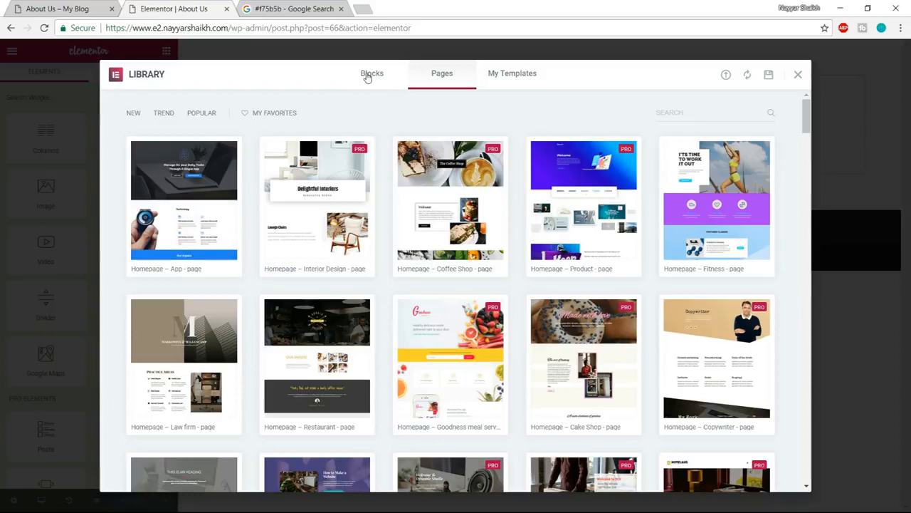
pyautogui.click(367, 76)
pyautogui.click(175, 113)
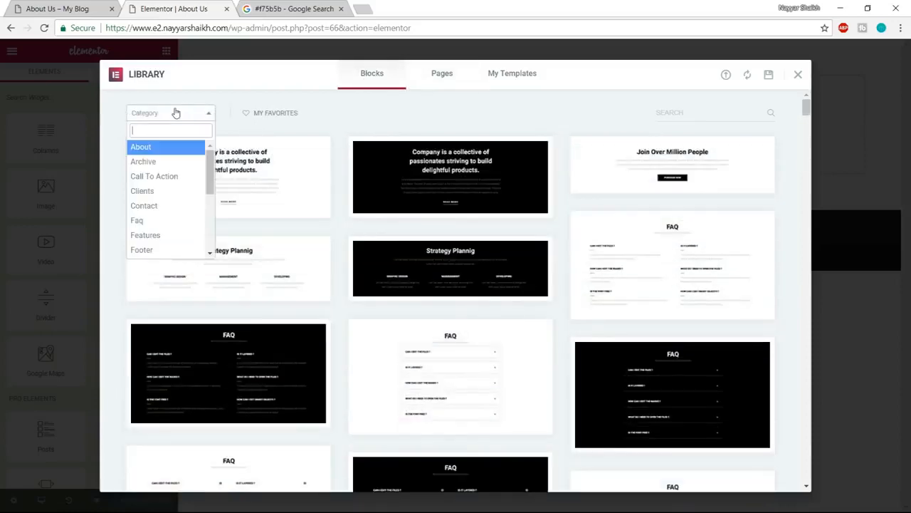
pyautogui.scroll(-2, 169, 241)
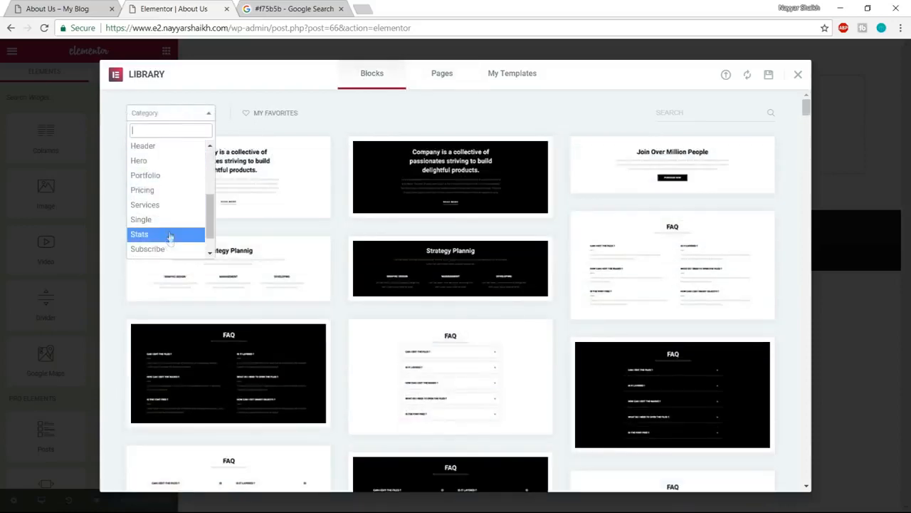
pyautogui.click(171, 207)
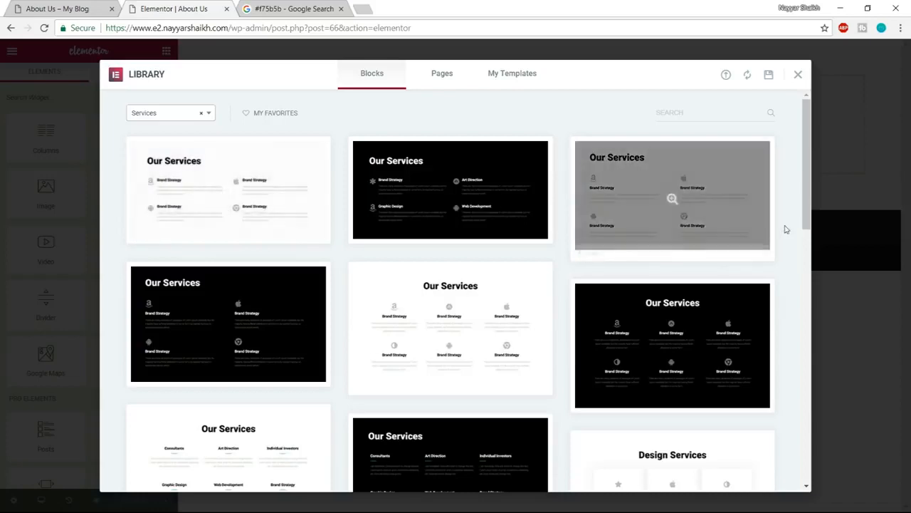
# - Check the example page's three-card layout again and look through the Services blocks for a matching design
pyautogui.click(78, 8)
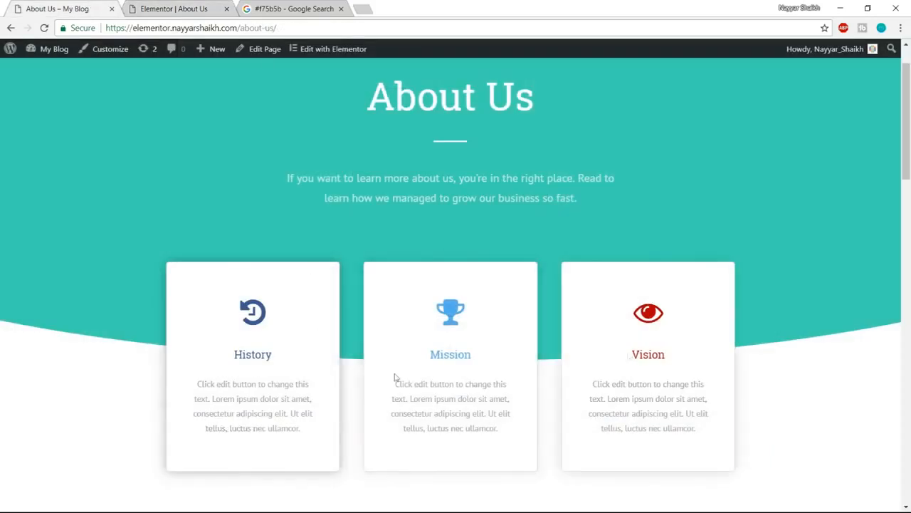
pyautogui.click(163, 9)
pyautogui.scroll(-3, 610, 241)
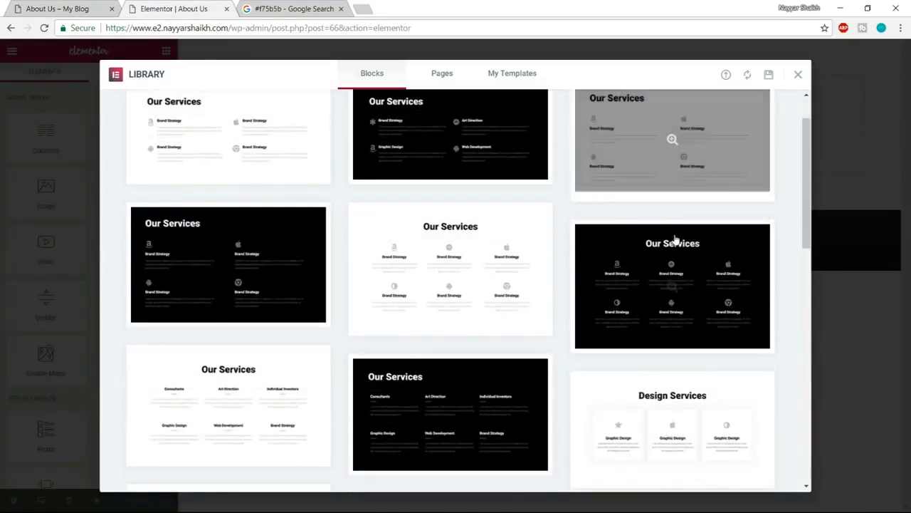
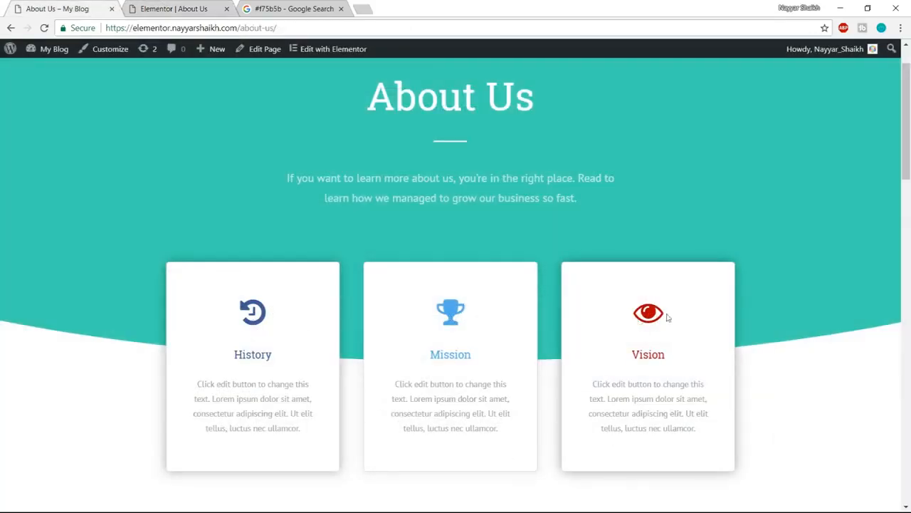
# - Insert the white three-card Design Services block from the template library into the About Us page
pyautogui.click(190, 5)
pyautogui.scroll(-2, 728, 329)
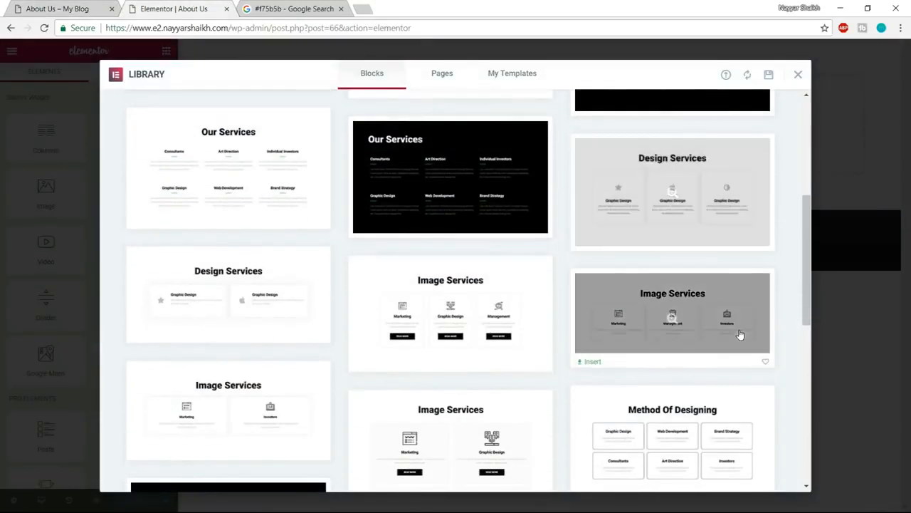
pyautogui.scroll(2, 740, 334)
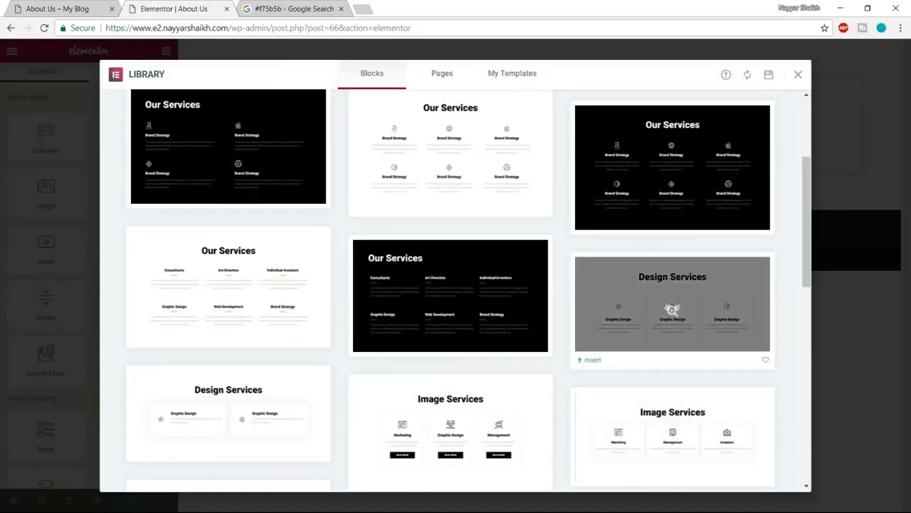
pyautogui.click(592, 360)
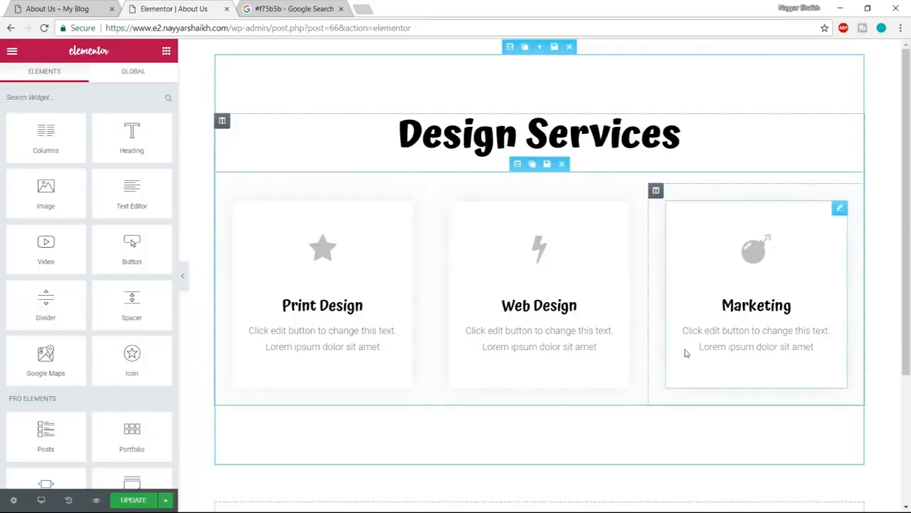
# - Compare with the example page's full-width header and stretch the Design Services section to the full page width
pyautogui.click(69, 5)
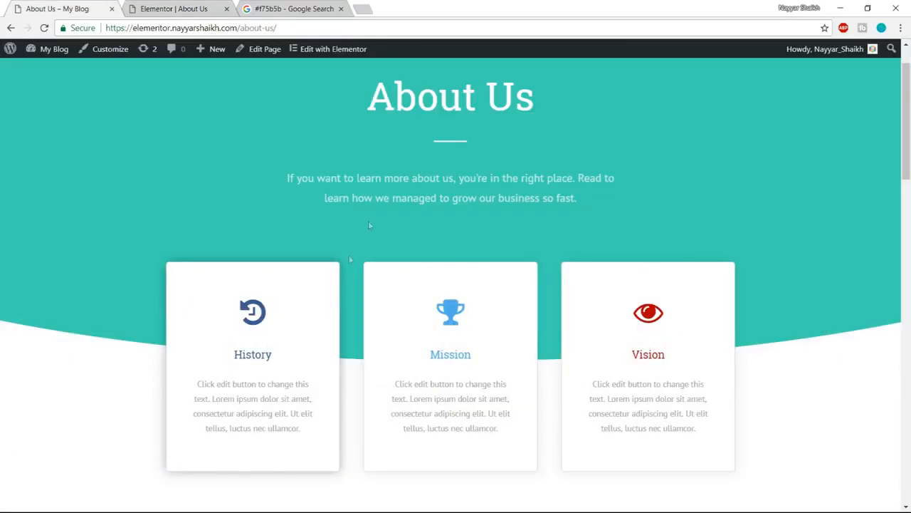
pyautogui.scroll(1, 388, 318)
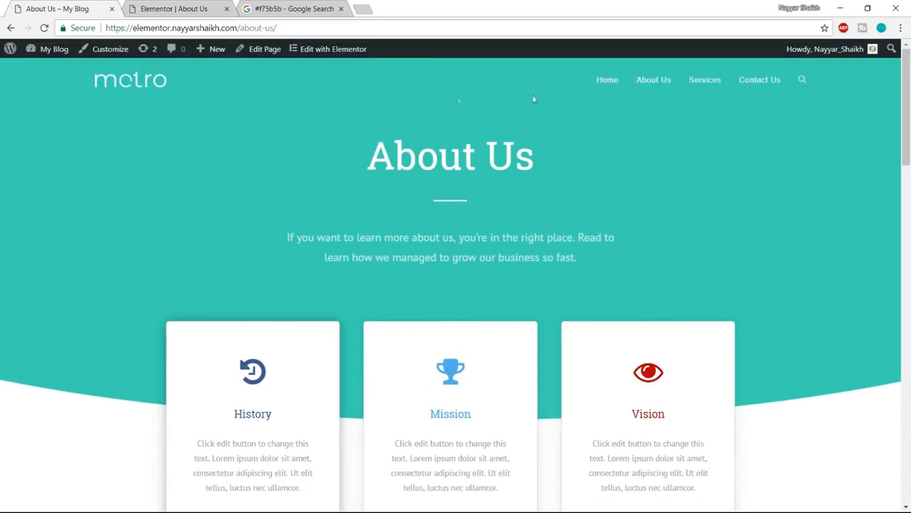
pyautogui.scroll(-2, 147, 291)
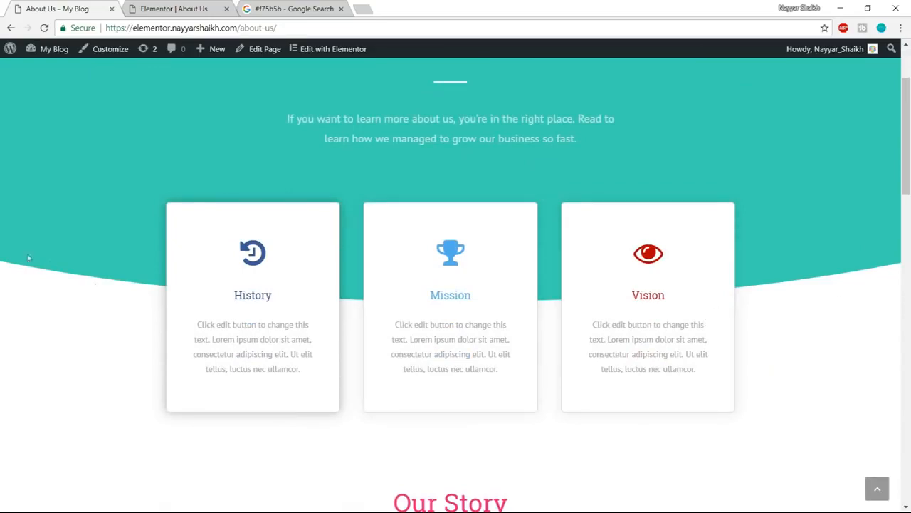
pyautogui.scroll(2, 590, 325)
pyautogui.click(173, 9)
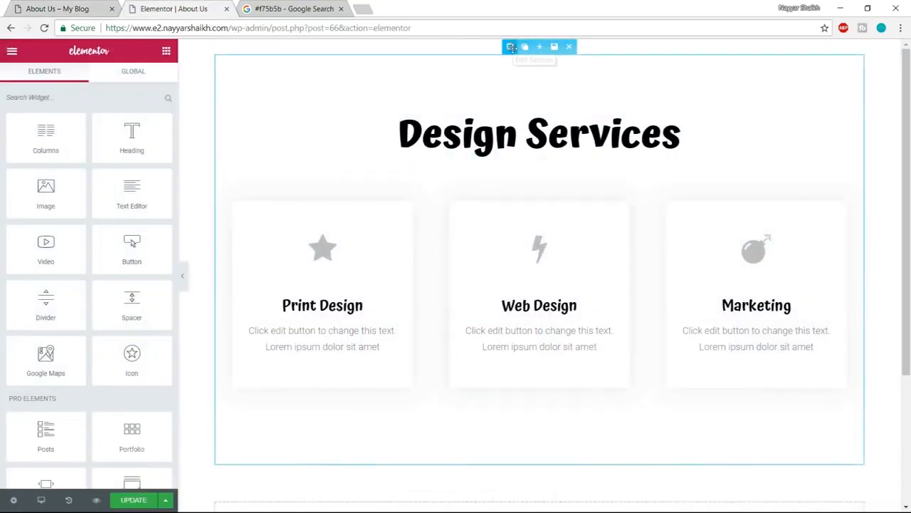
pyautogui.click(511, 46)
pyautogui.click(148, 142)
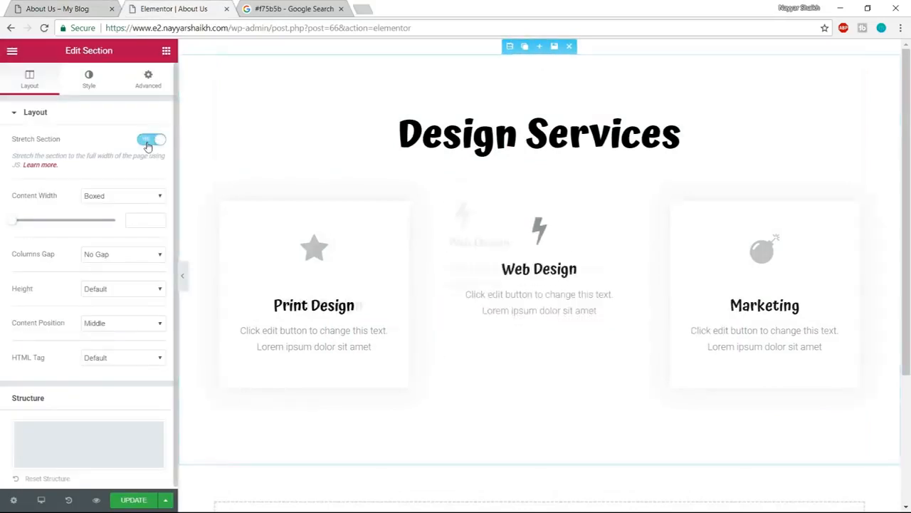
# - Set both the background type and the background overlay type of the Design Services section to Classic
pyautogui.click(89, 84)
pyautogui.click(93, 181)
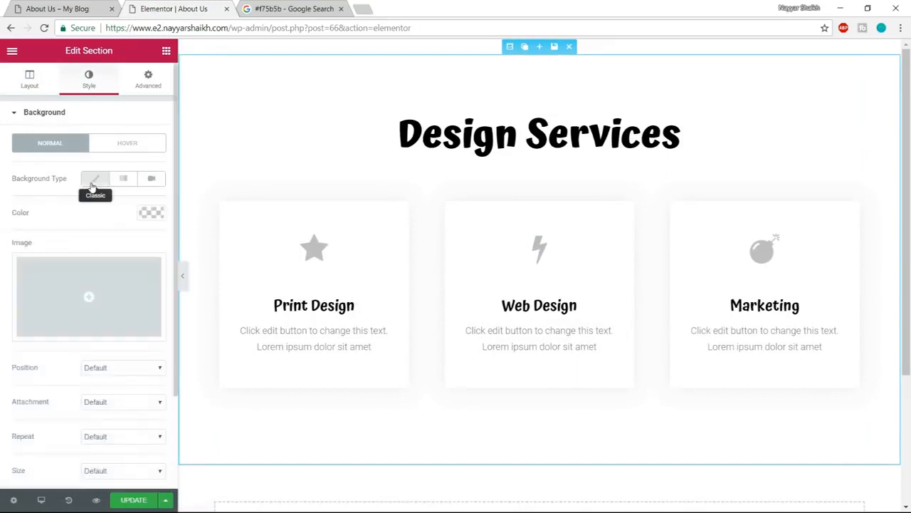
pyautogui.click(96, 182)
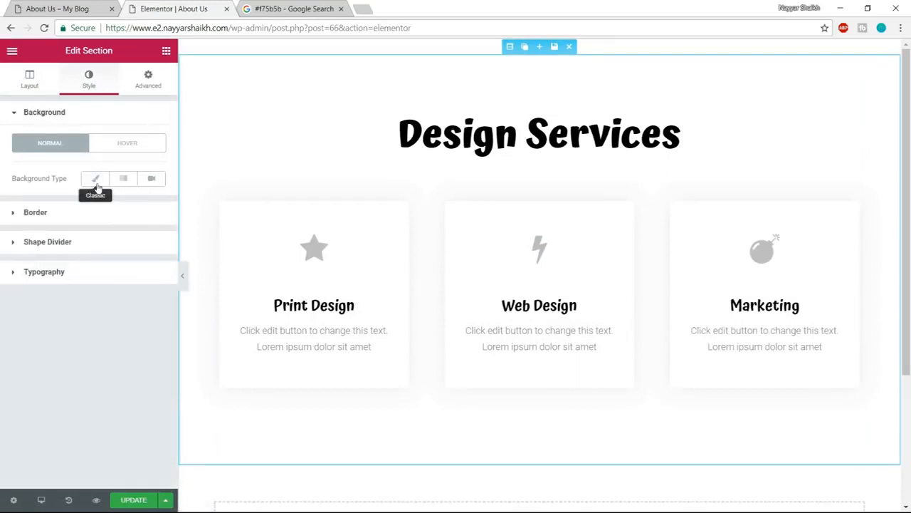
pyautogui.click(96, 182)
pyautogui.scroll(-2, 146, 254)
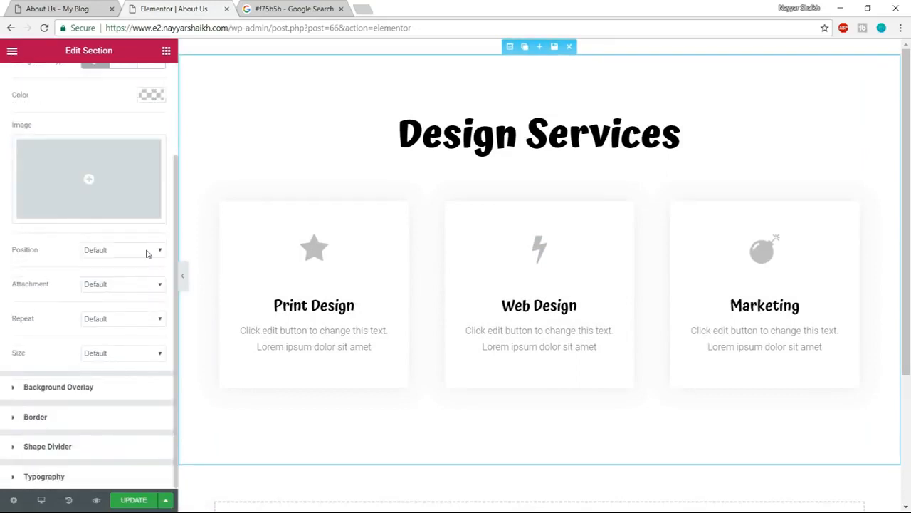
pyautogui.click(109, 388)
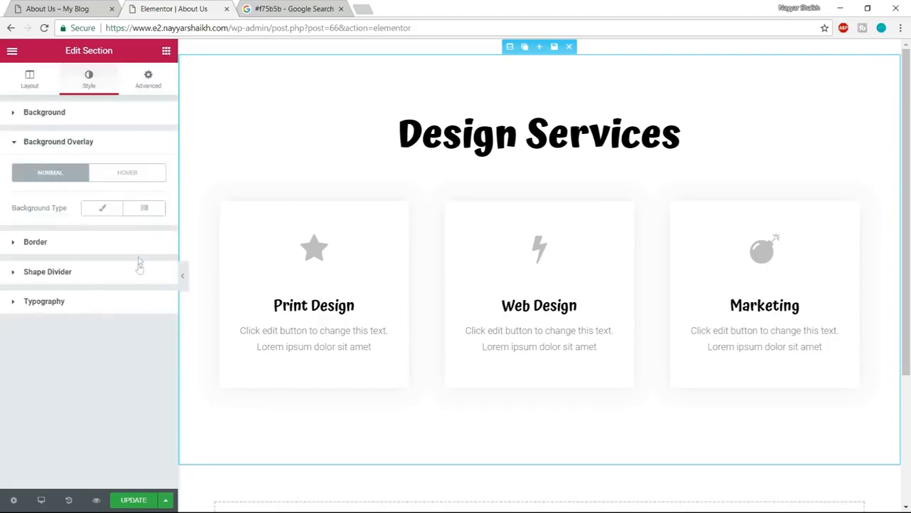
pyautogui.click(104, 210)
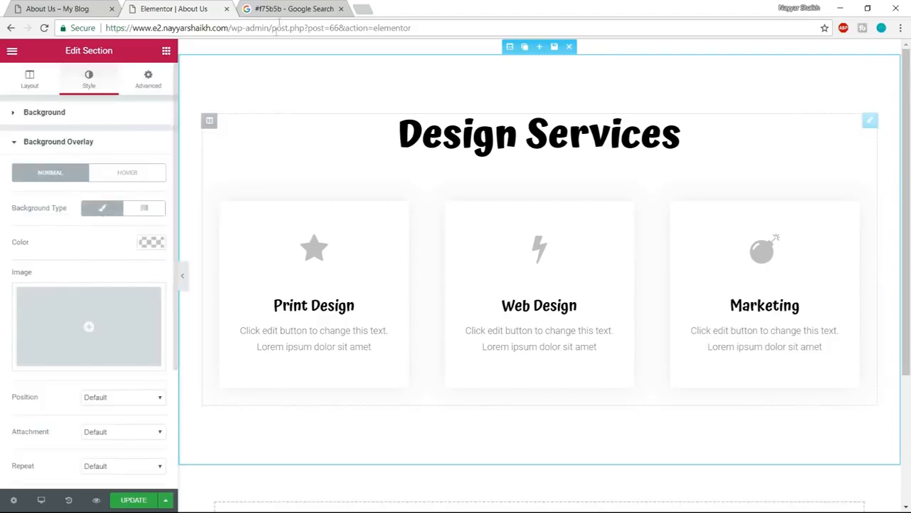
# - Set the section's overlay colour to #10c5a7, copied from the Google search page, and adjust it to #00c4a3
pyautogui.click(282, 7)
pyautogui.moveTo(175, 64); pyautogui.dragTo(137, 65)
pyautogui.hotkey('ctrl', 'c')
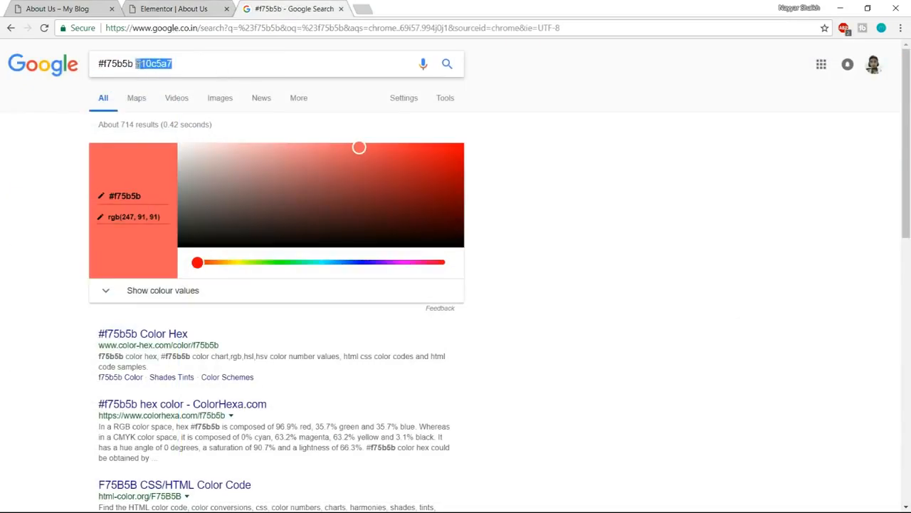
pyautogui.click(181, 8)
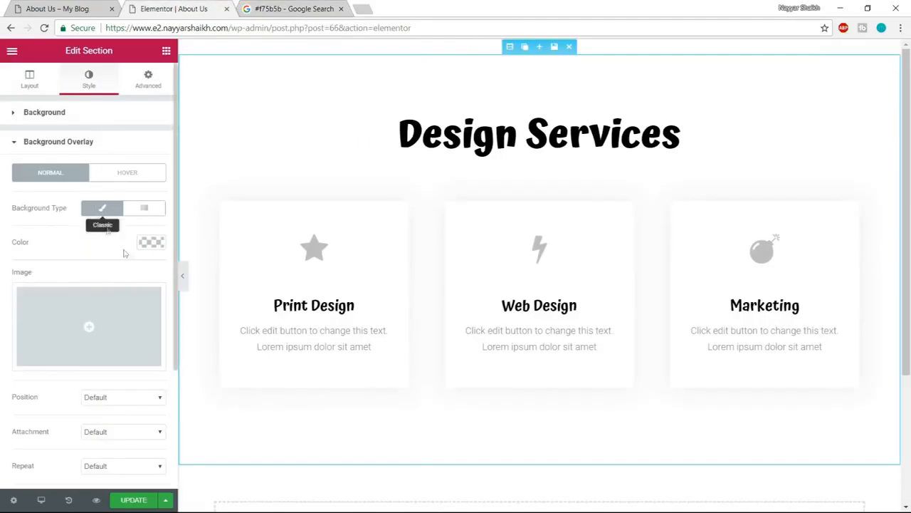
pyautogui.click(151, 243)
pyautogui.hotkey('ctrl', 'v')
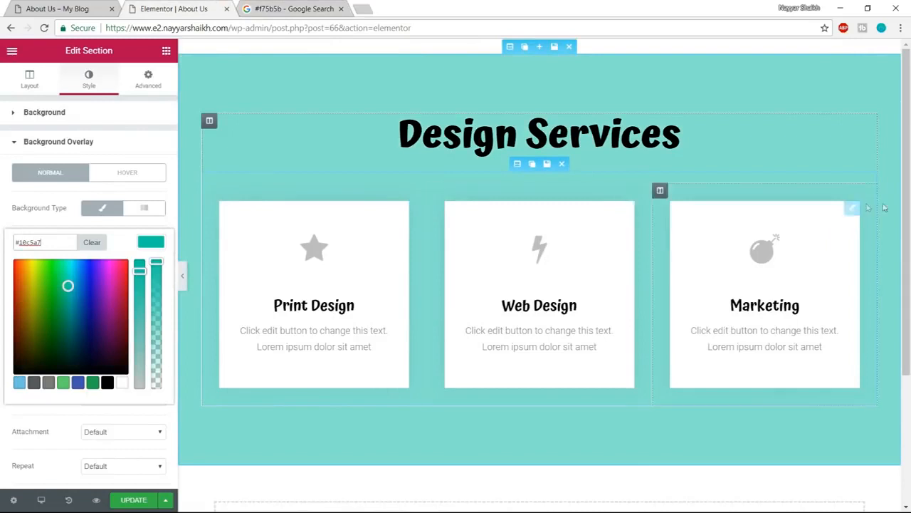
pyautogui.click(142, 268)
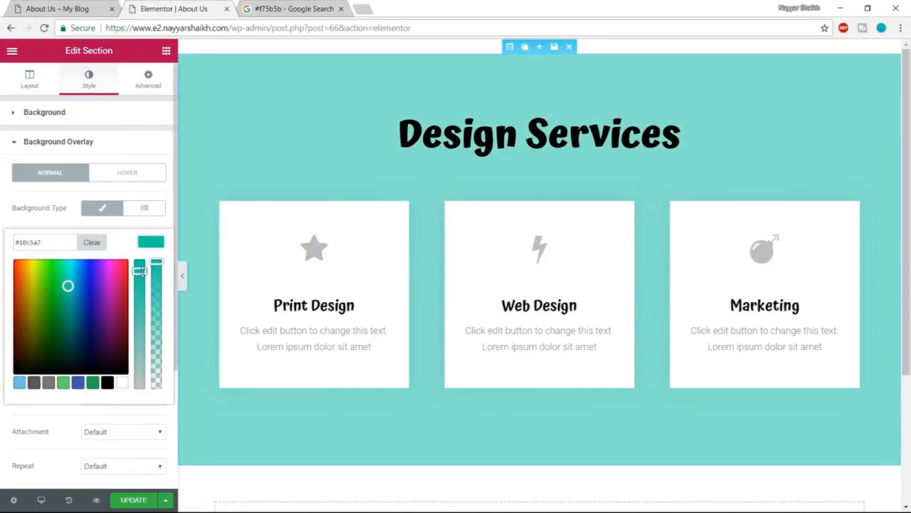
pyautogui.moveTo(141, 268); pyautogui.dragTo(148, 247)
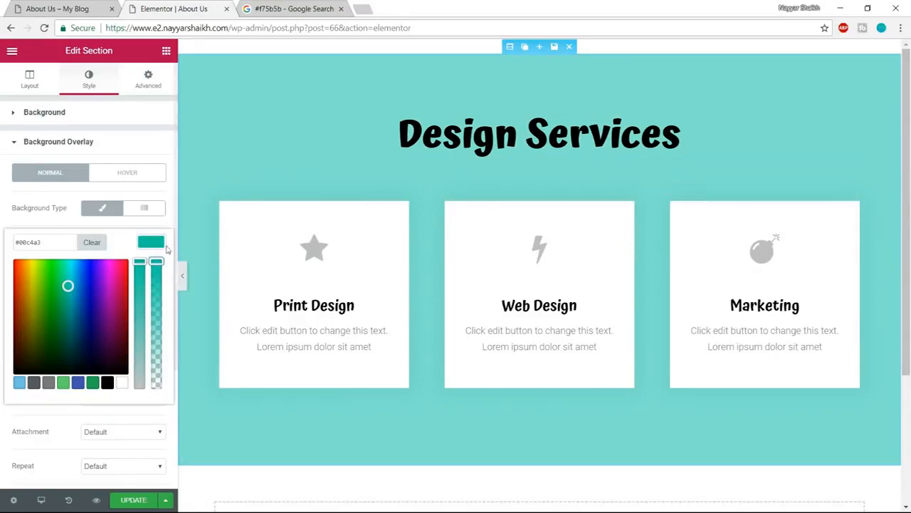
pyautogui.click(155, 244)
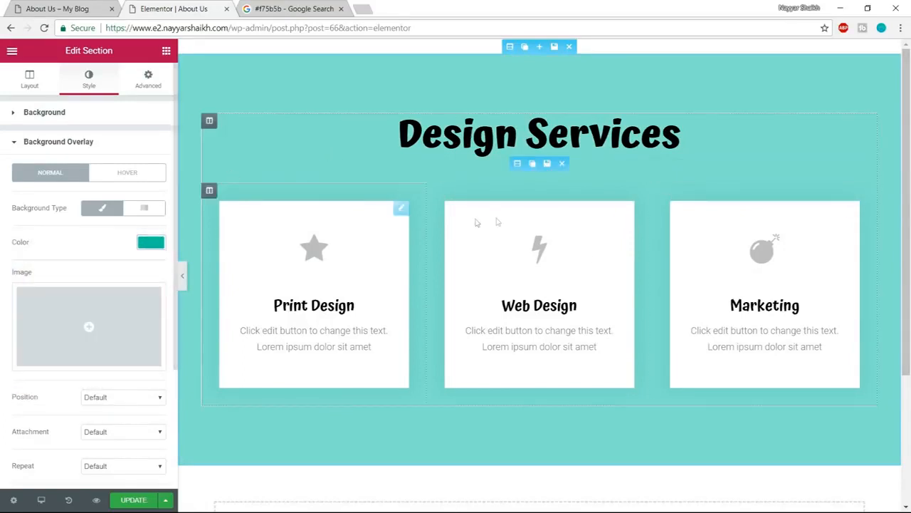
# - Check the curved edge on the example page and add a Curve shape divider to the section's bottom edge
pyautogui.click(70, 8)
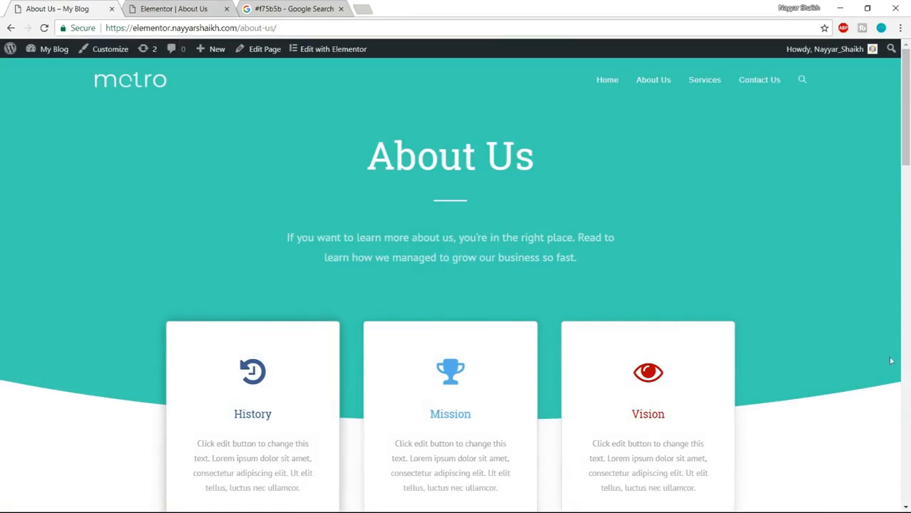
pyautogui.click(171, 9)
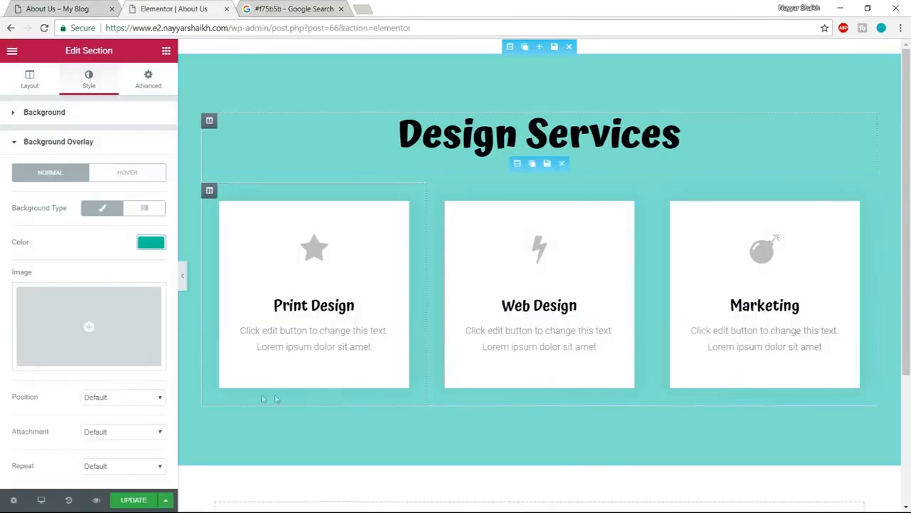
pyautogui.click(112, 145)
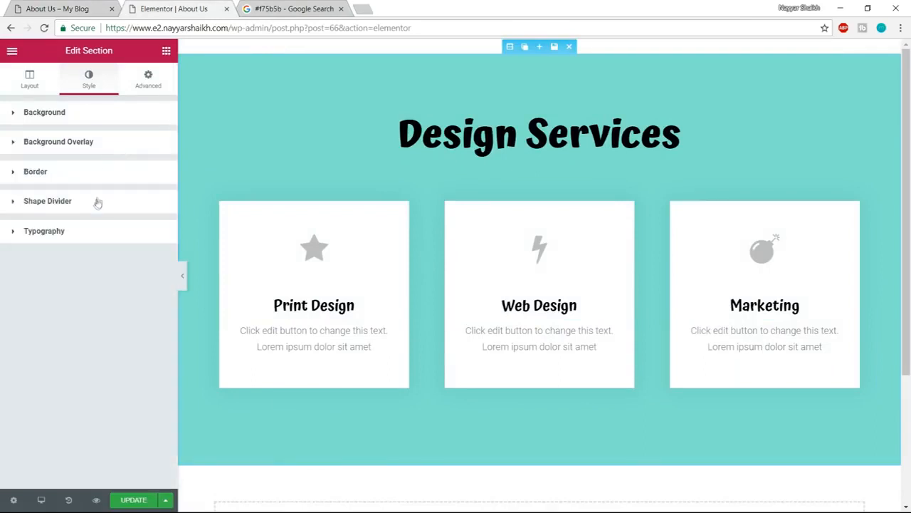
pyautogui.click(72, 205)
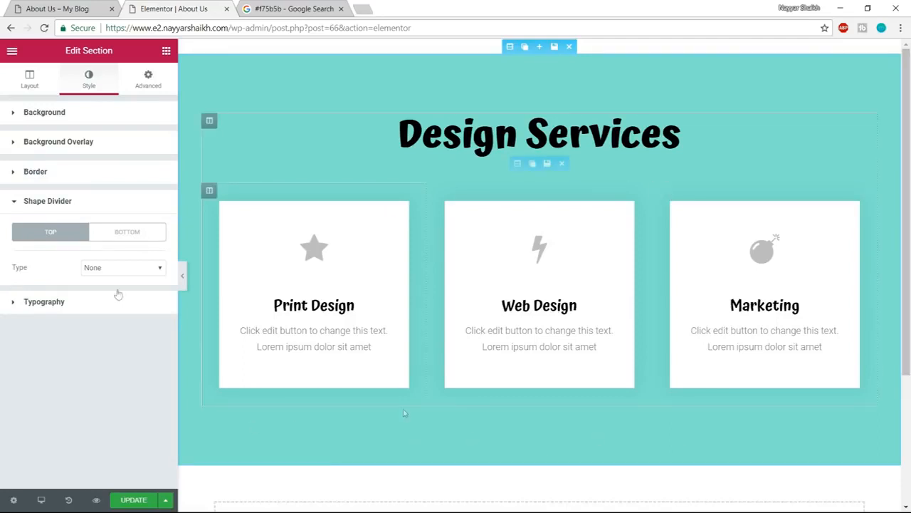
pyautogui.click(131, 233)
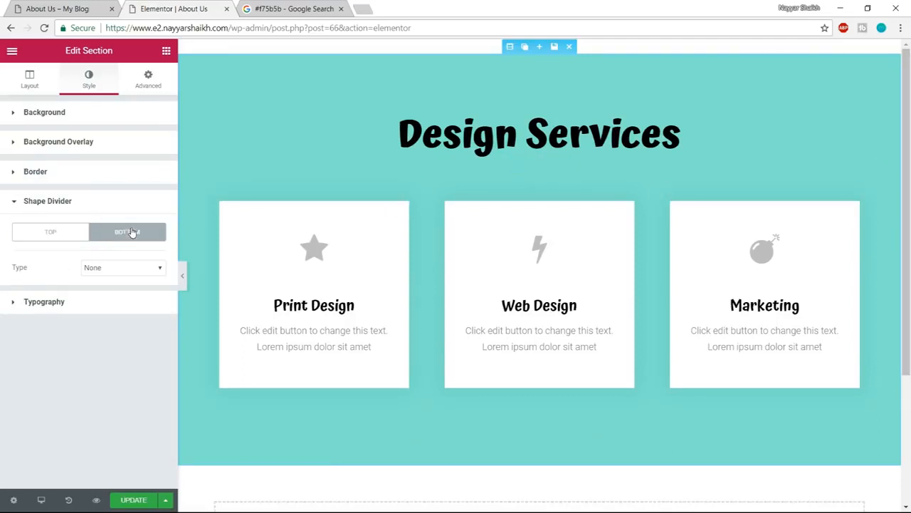
pyautogui.click(129, 269)
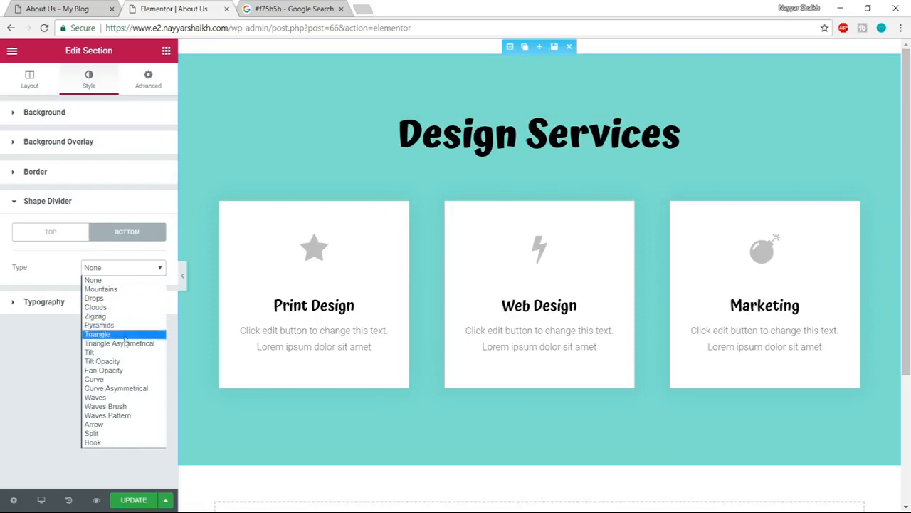
pyautogui.click(125, 379)
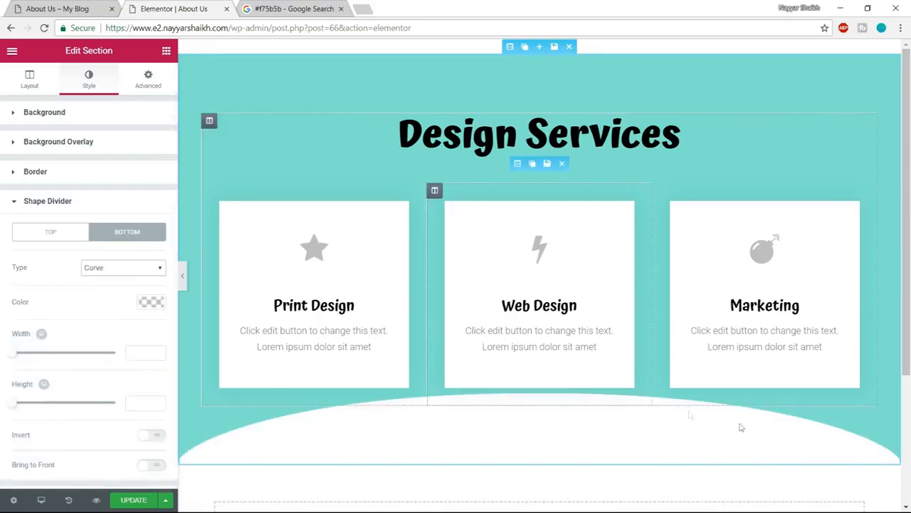
# - Invert the section's bottom curve divider and preview the page with the editing controls hidden
pyautogui.scroll(-1, 150, 364)
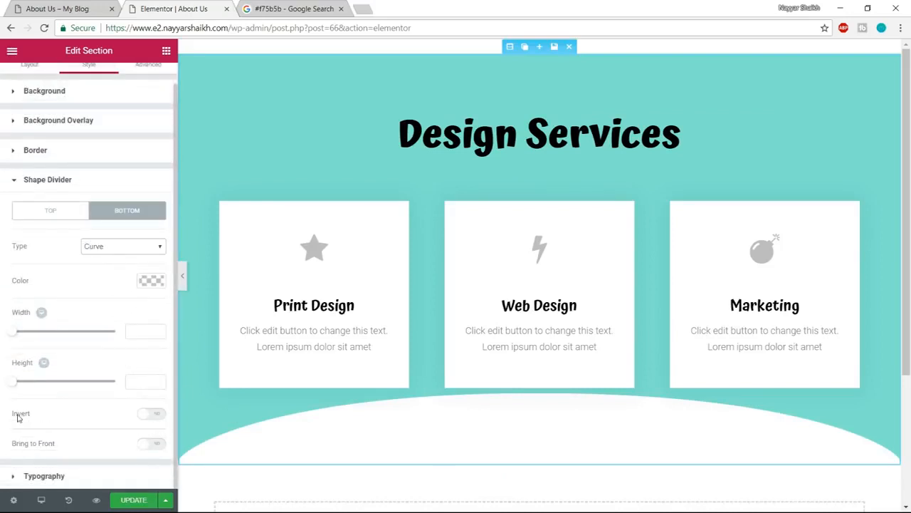
pyautogui.click(158, 416)
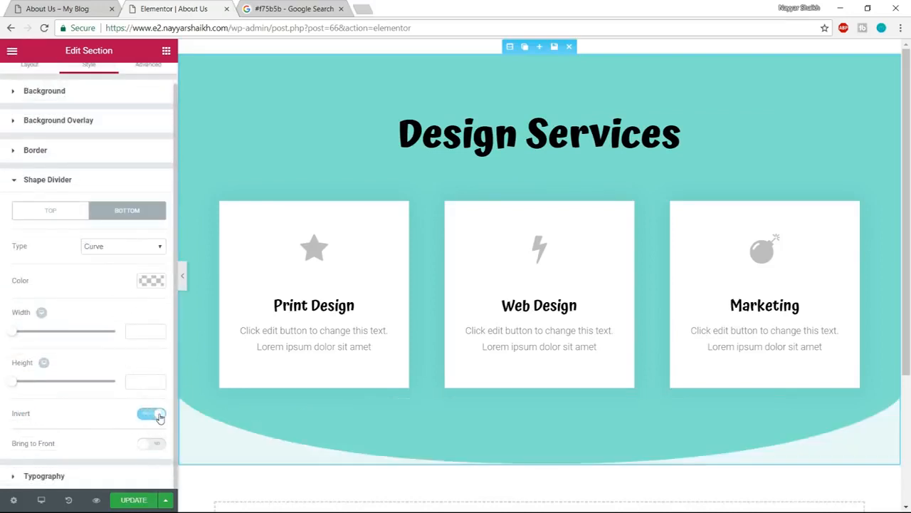
pyautogui.click(183, 283)
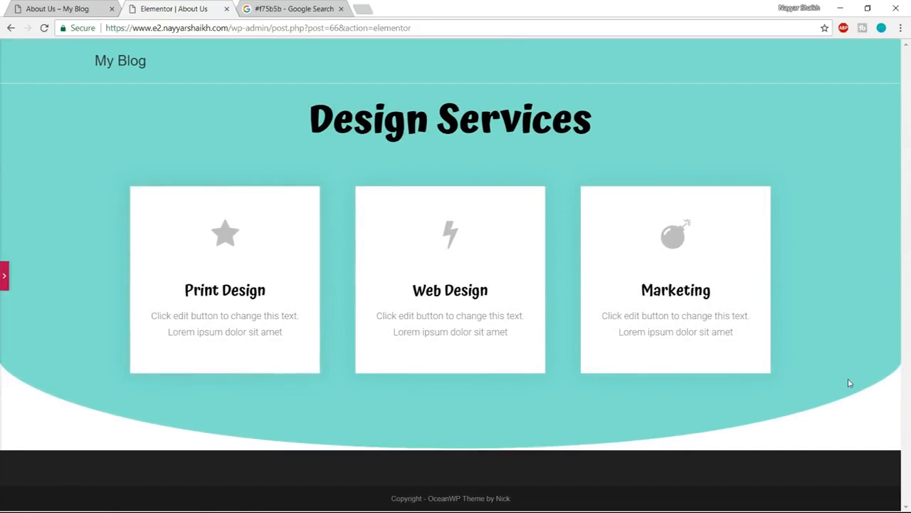
pyautogui.click(4, 276)
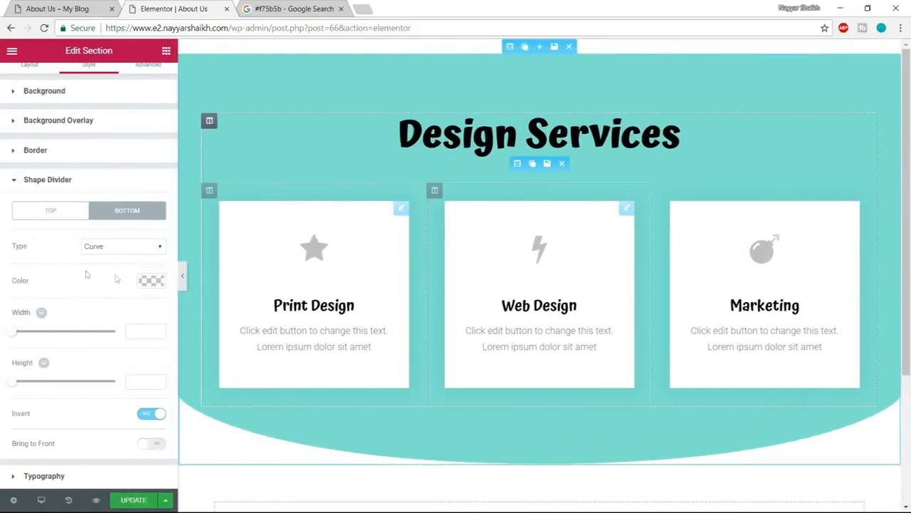
# - Try #00dd8c as the section's background overlay colour and clear that overlay colour
pyautogui.click(102, 128)
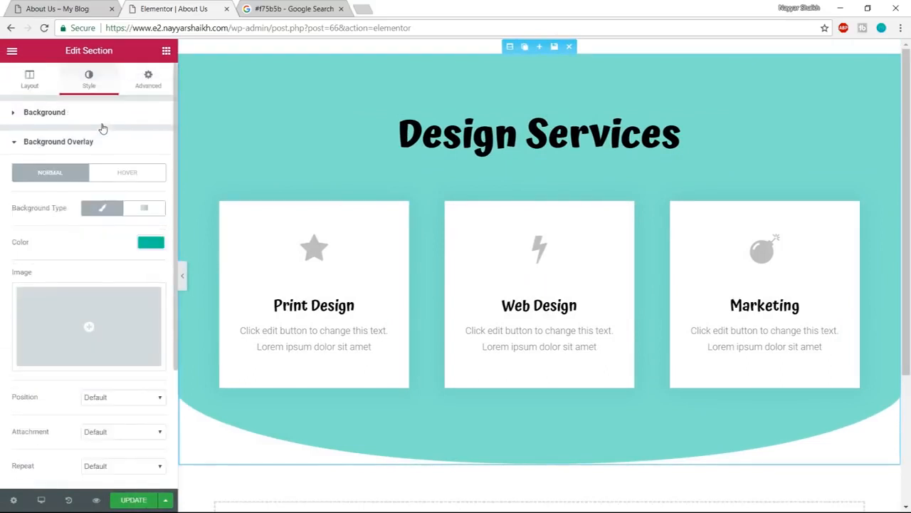
pyautogui.click(151, 243)
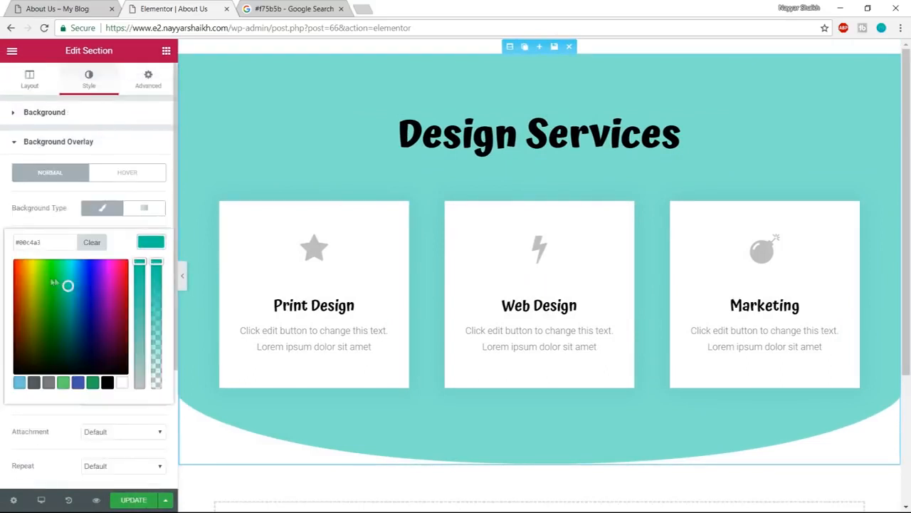
pyautogui.moveTo(67, 284); pyautogui.dragTo(63, 275)
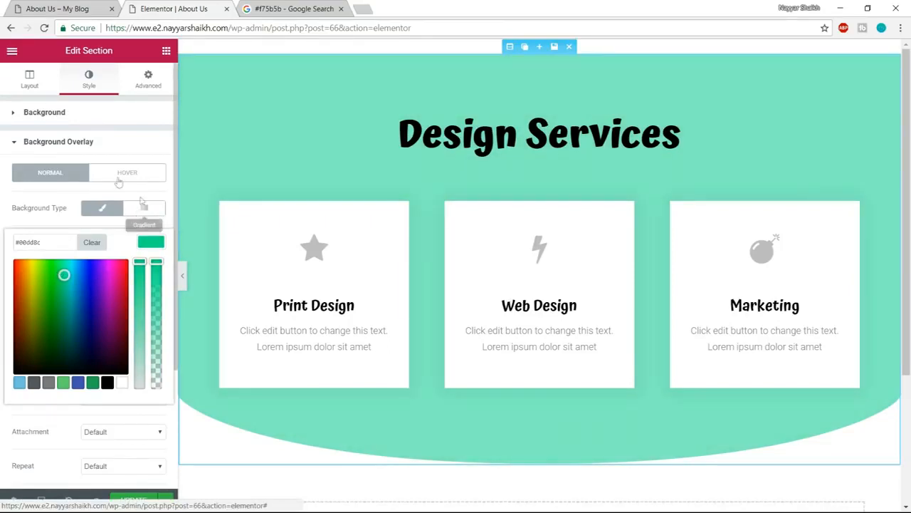
pyautogui.click(148, 244)
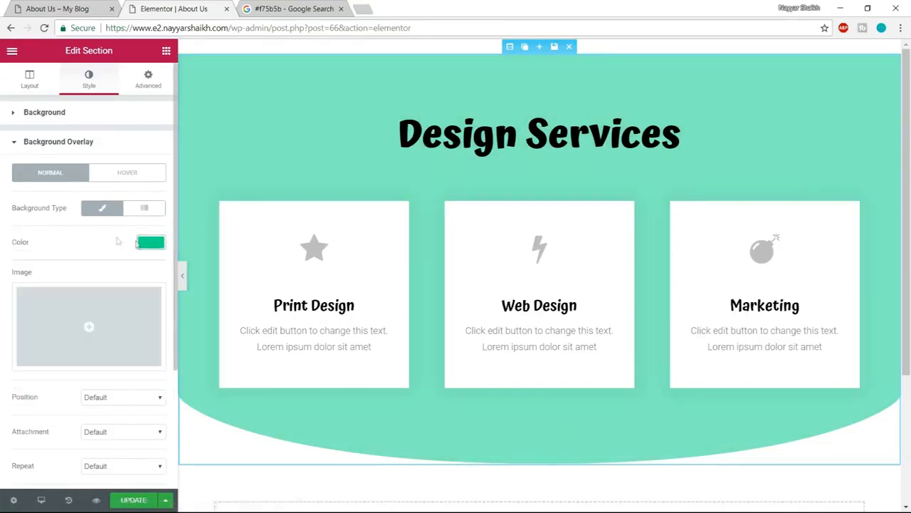
pyautogui.click(146, 243)
pyautogui.click(92, 242)
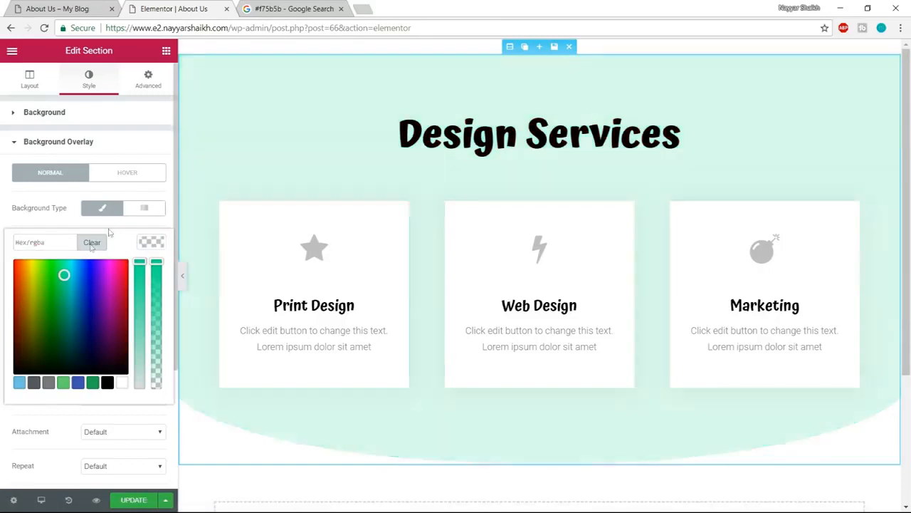
# - Set the section's background colour to #10c5a7 and preview the page with the editing controls hidden
pyautogui.click(97, 118)
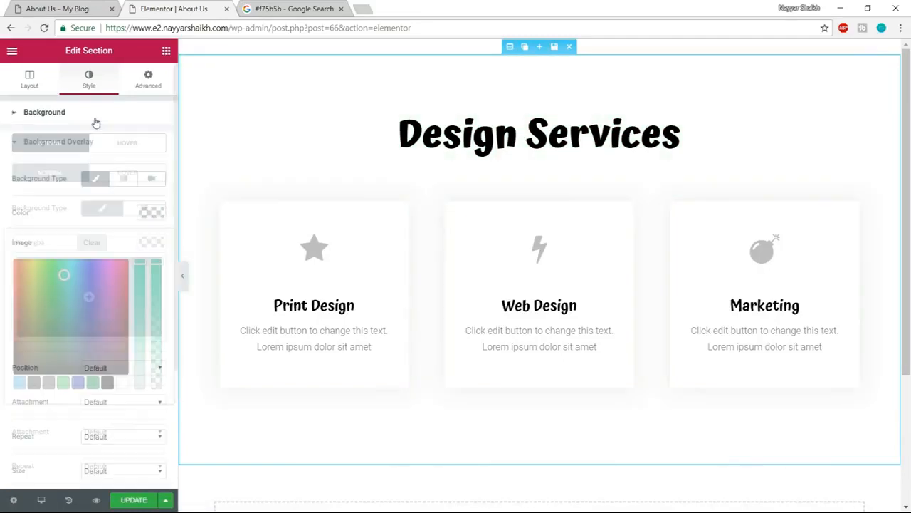
pyautogui.click(149, 213)
pyautogui.click(51, 212)
pyautogui.write('#10c5a7')
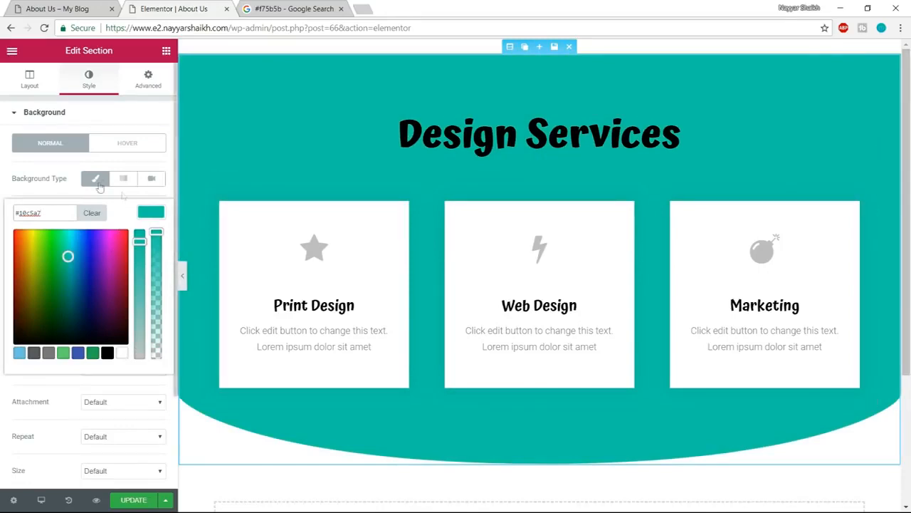
pyautogui.click(82, 152)
pyautogui.click(182, 276)
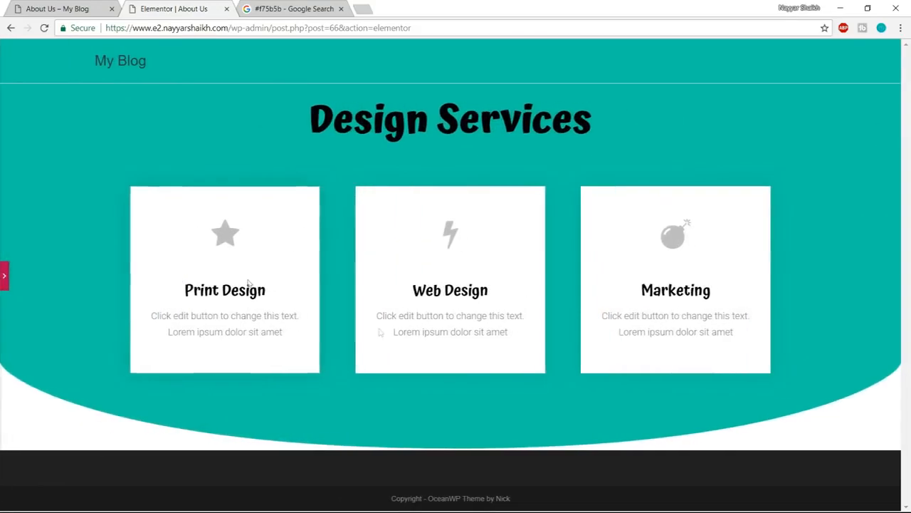
pyautogui.click(4, 275)
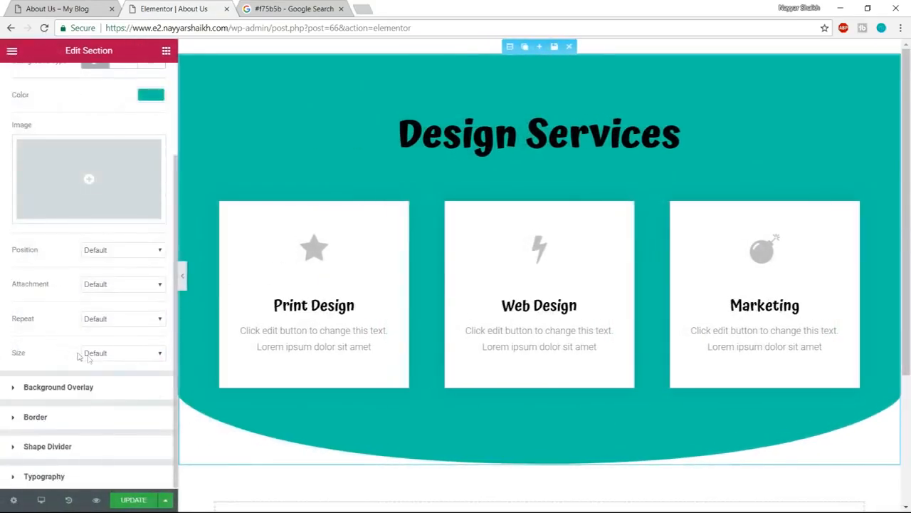
# - Set the section's bottom Curve shape divider to a width of 200 and a height of 450
pyautogui.click(96, 446)
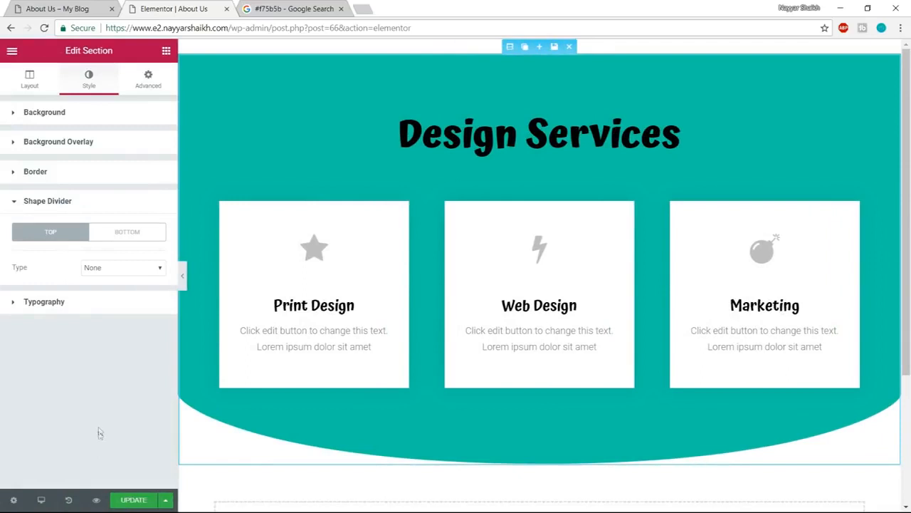
pyautogui.click(128, 235)
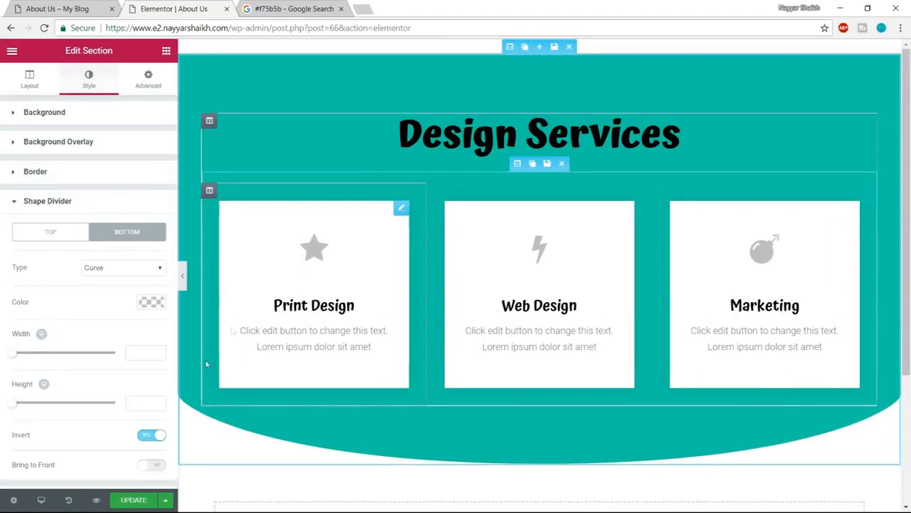
pyautogui.moveTo(14, 356); pyautogui.dragTo(43, 356)
pyautogui.doubleClick(133, 354)
pyautogui.write('200')
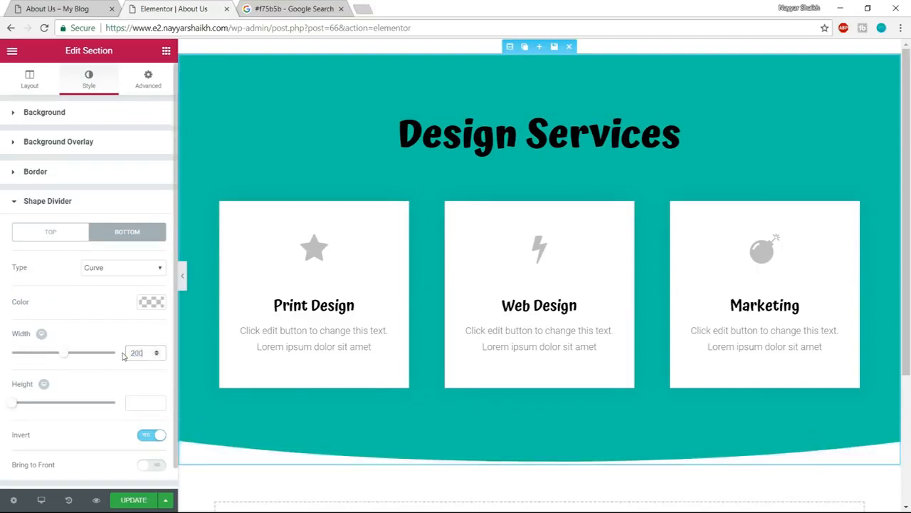
pyautogui.moveTo(17, 408); pyautogui.dragTo(187, 409)
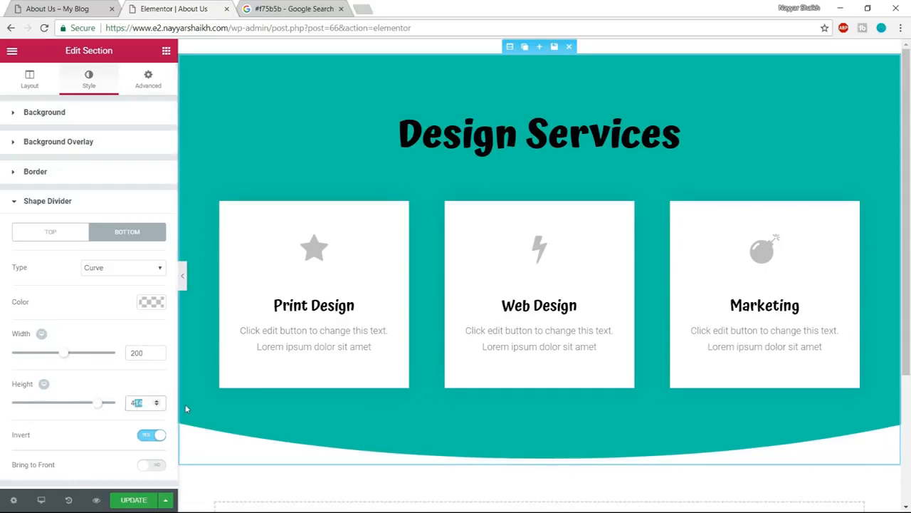
pyautogui.press('BackSpace')
pyautogui.write('50')
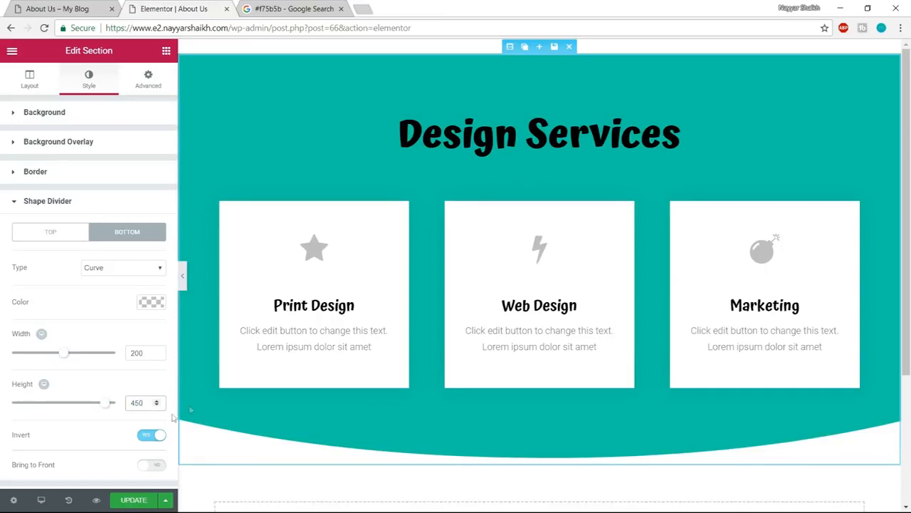
# - Update the page, preview it in the browser and compare its curved header with the example About Us page
pyautogui.scroll(-1, 148, 470)
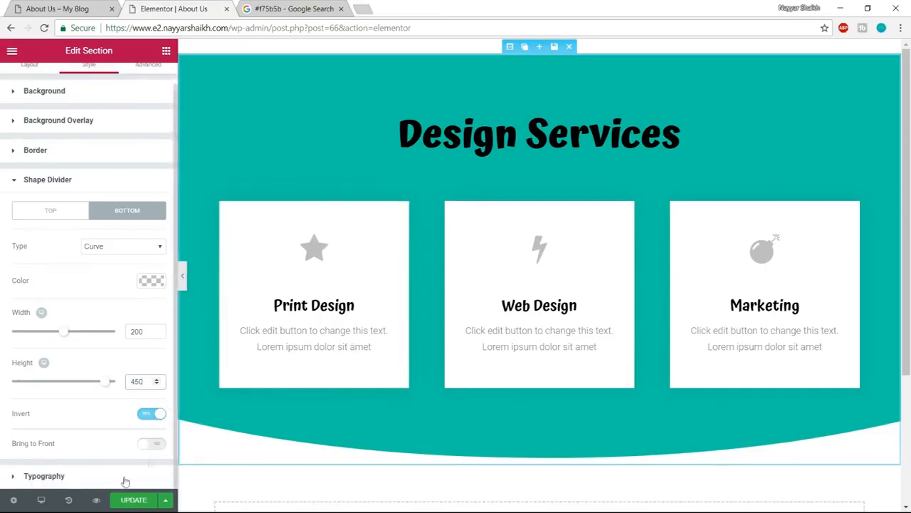
pyautogui.click(125, 503)
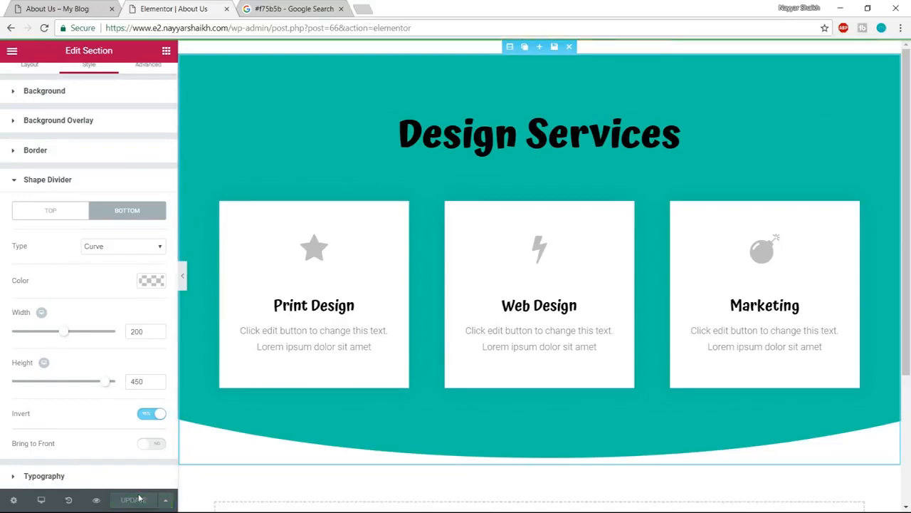
pyautogui.click(96, 500)
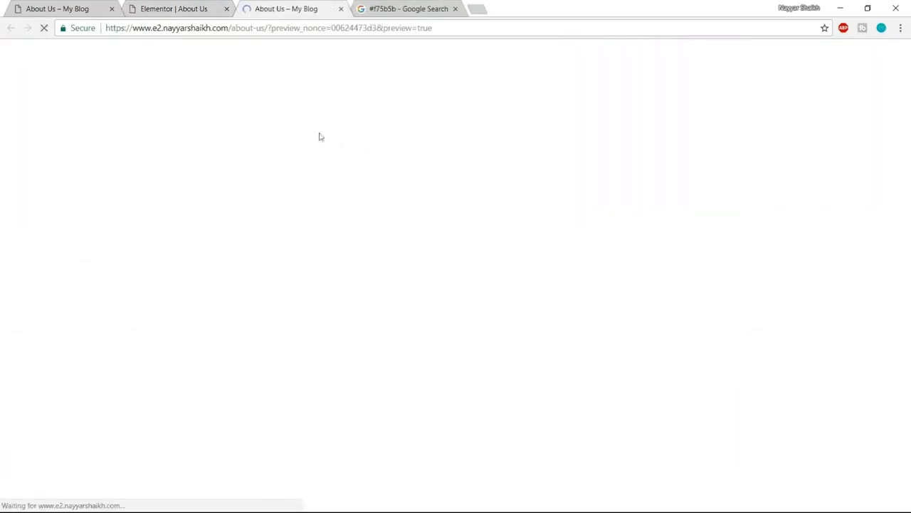
pyautogui.scroll(-1, 488, 349)
pyautogui.scroll(1, 480, 299)
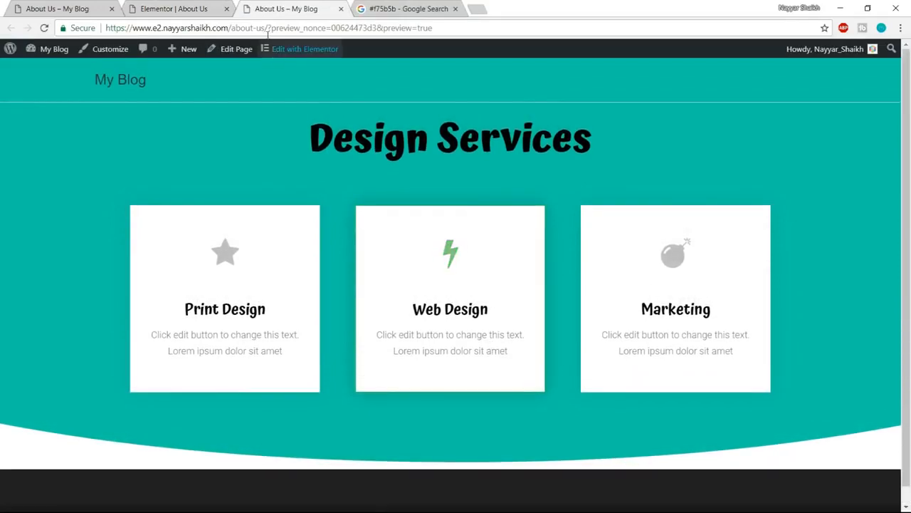
pyautogui.click(176, 8)
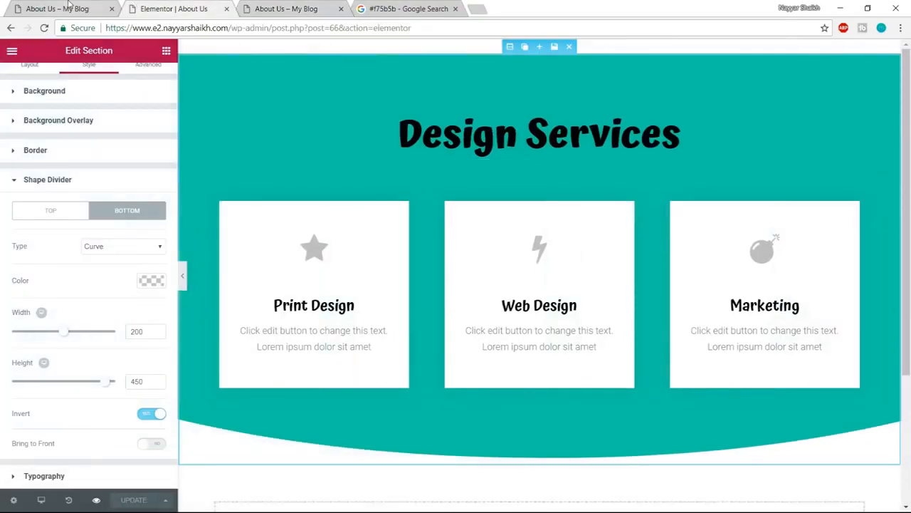
pyautogui.hotkey('ctrl', 'shift', 'Tab')
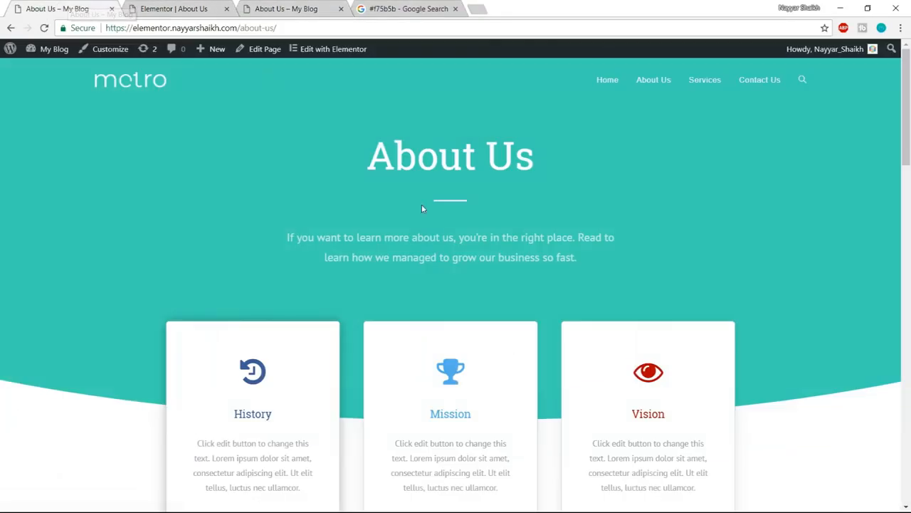
pyautogui.click(219, 6)
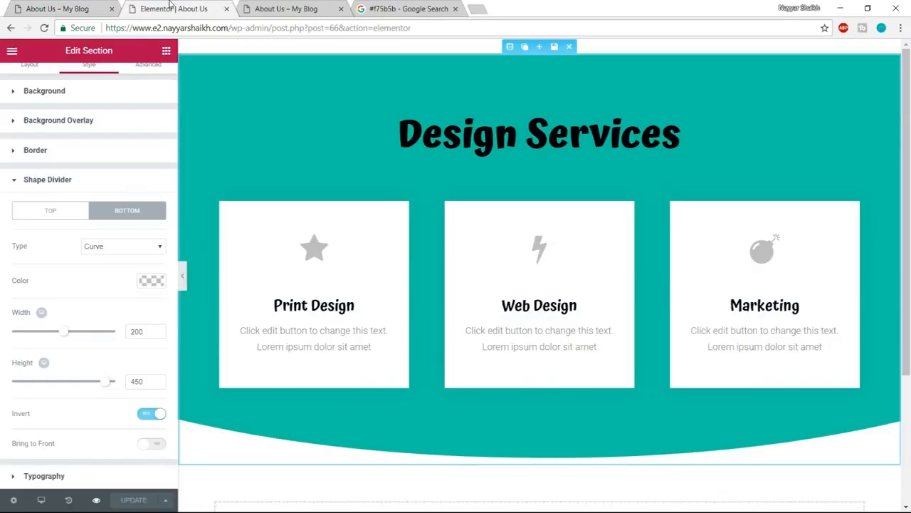
# - Change the Design Services heading text to "About Us", after checking the heading on the example page
pyautogui.click(477, 135)
pyautogui.click(90, 79)
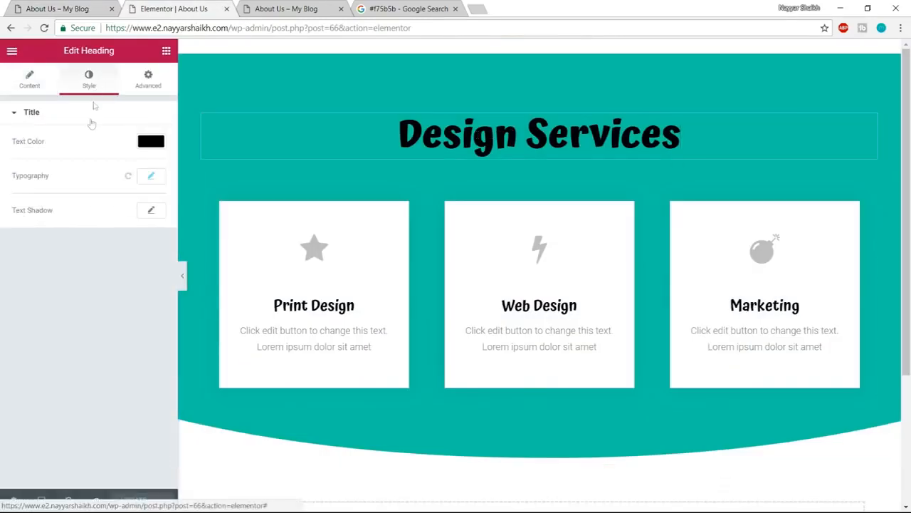
pyautogui.click(51, 14)
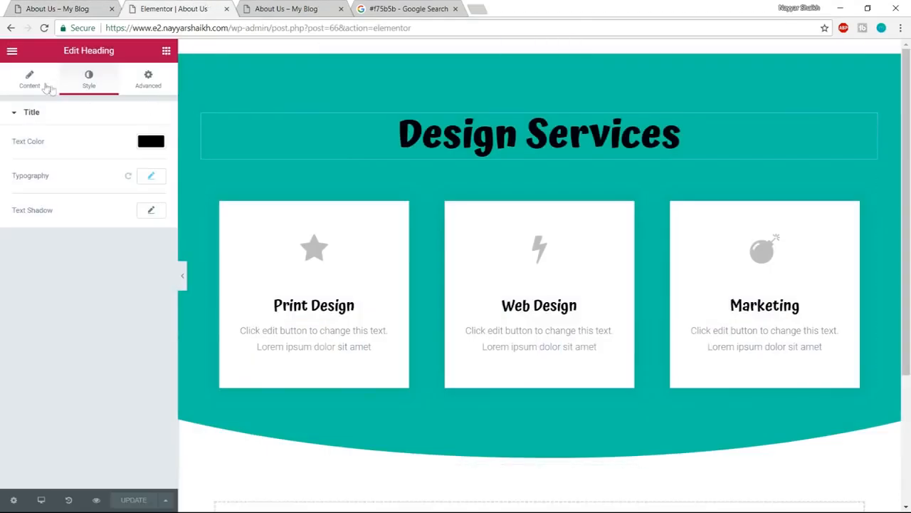
pyautogui.click(40, 86)
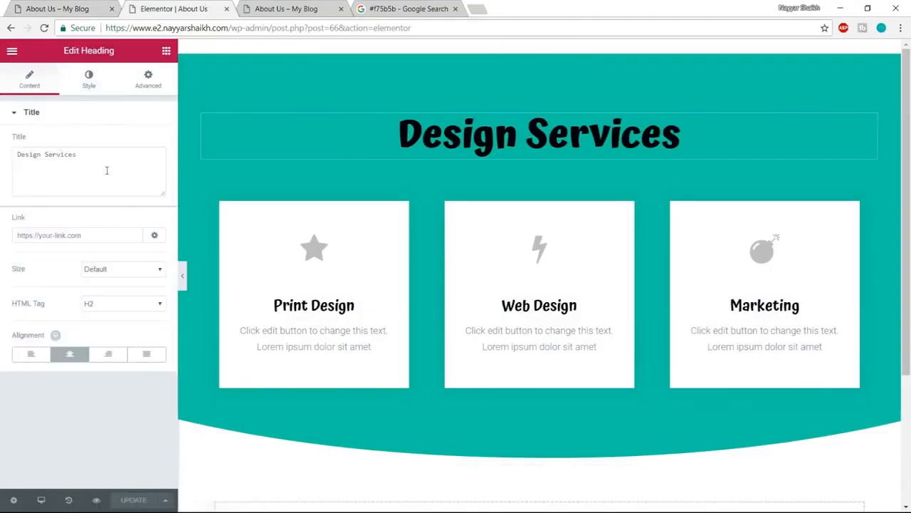
pyautogui.moveTo(78, 155); pyautogui.dragTo(4, 162)
pyautogui.write('About Us')
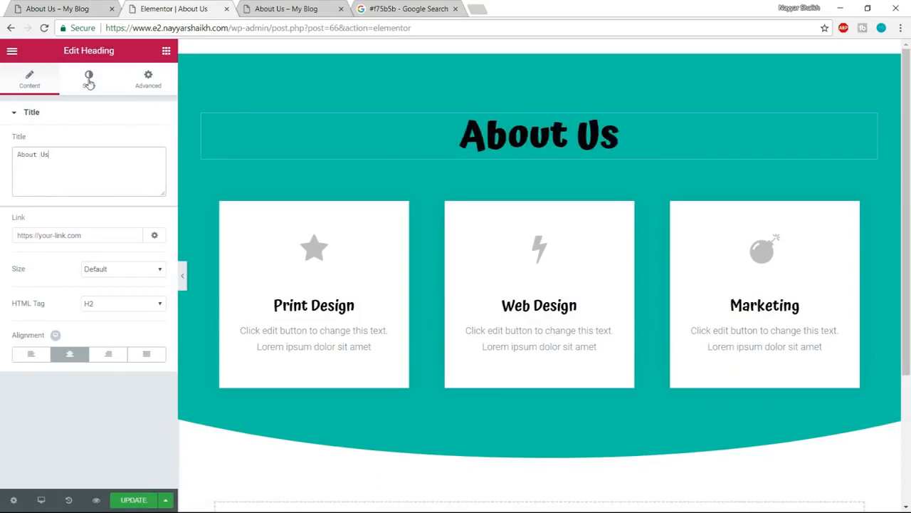
# - Make the About Us heading text white and set its font weight to 600
pyautogui.click(89, 80)
pyautogui.click(148, 142)
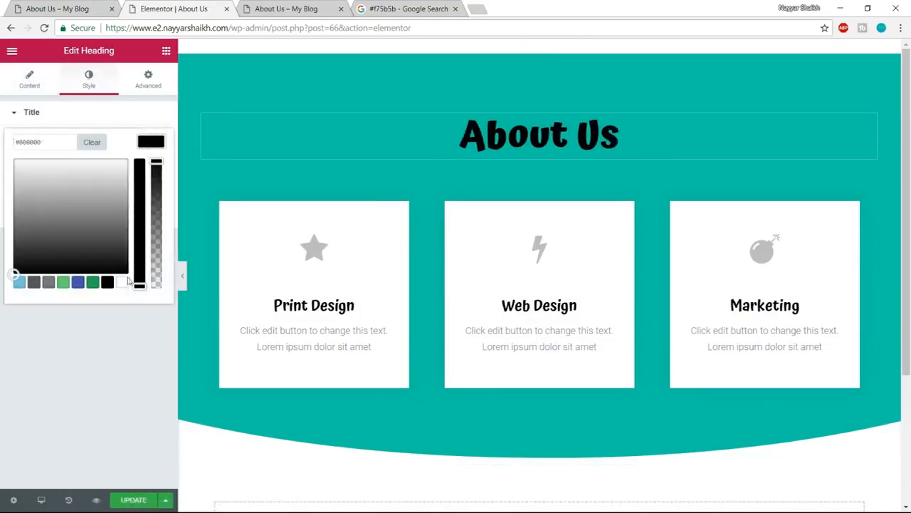
pyautogui.click(123, 282)
pyautogui.click(150, 141)
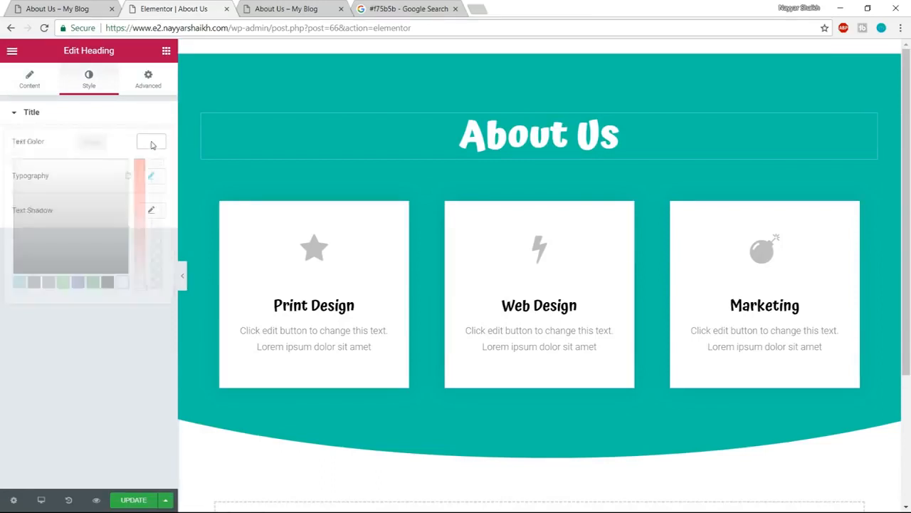
pyautogui.click(151, 175)
pyautogui.click(100, 276)
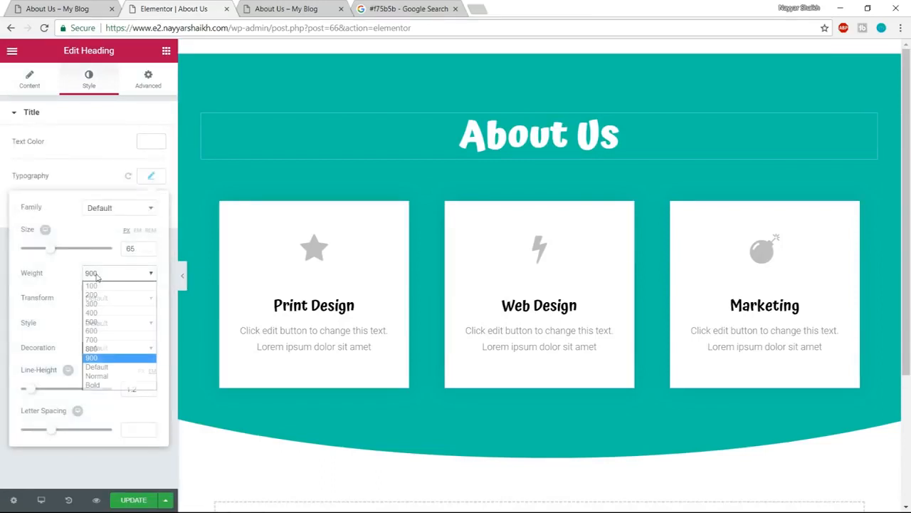
pyautogui.click(103, 340)
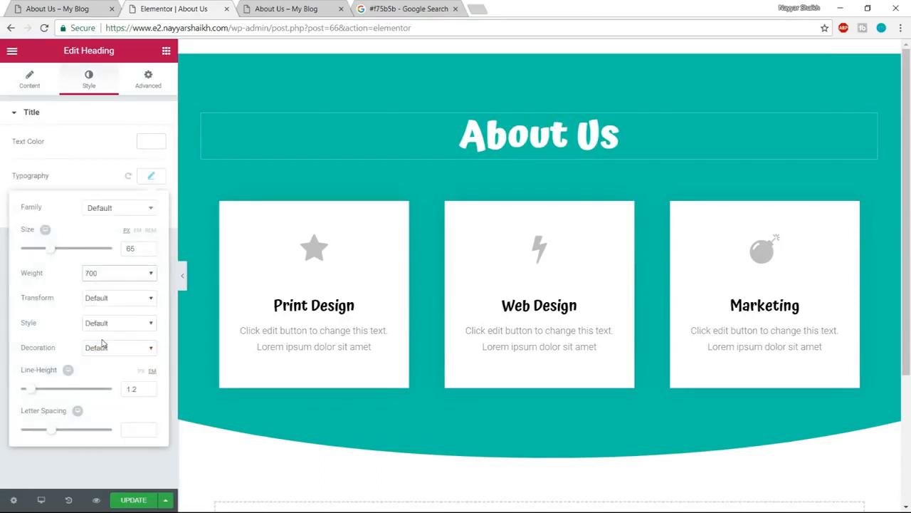
pyautogui.click(110, 272)
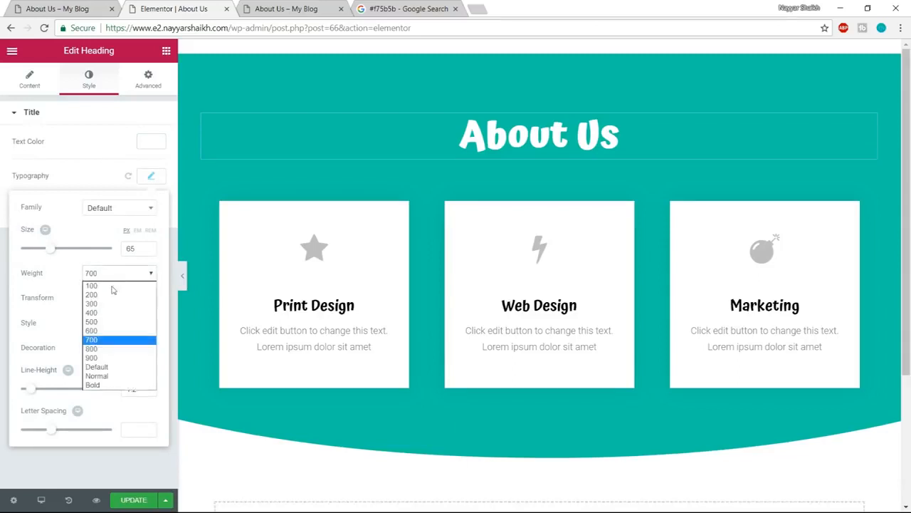
pyautogui.click(111, 331)
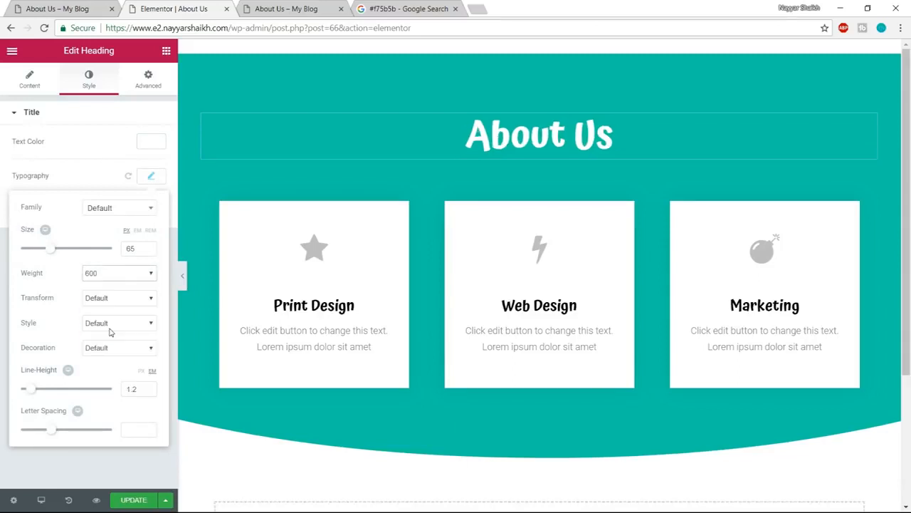
# - Select the intro sentence below the About Us heading on the example page and return to the page editor
pyautogui.click(116, 5)
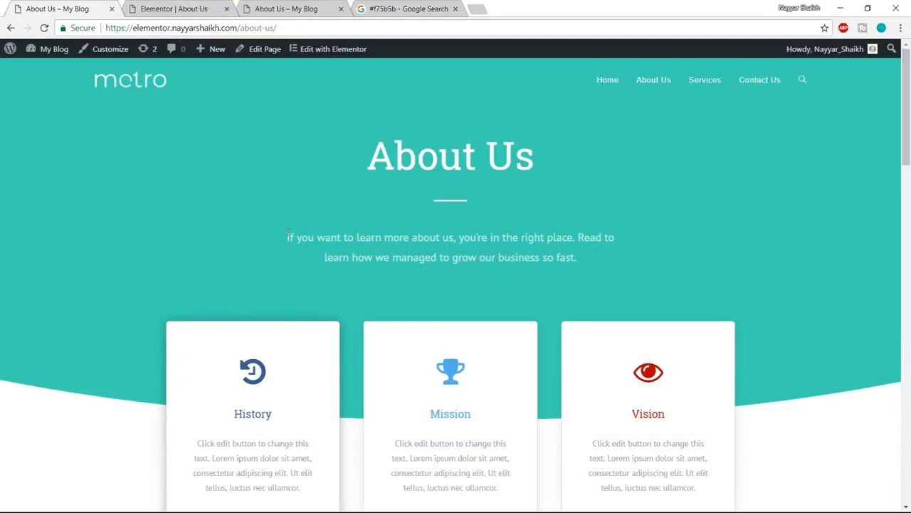
pyautogui.moveTo(287, 233); pyautogui.dragTo(635, 270)
pyautogui.hotkey('ctrl', 'c')
pyautogui.click(185, 7)
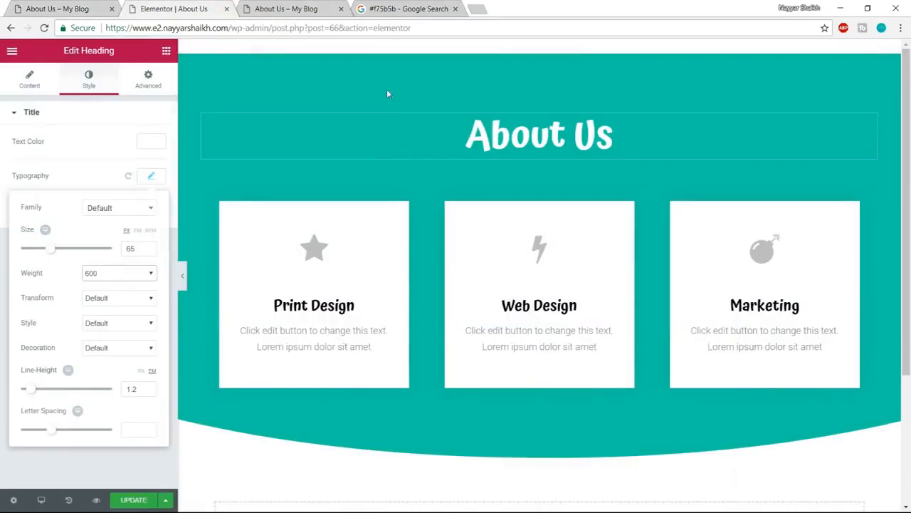
# - Add the saved global divider below the About Us heading and unlink it from the global widget
pyautogui.click(164, 55)
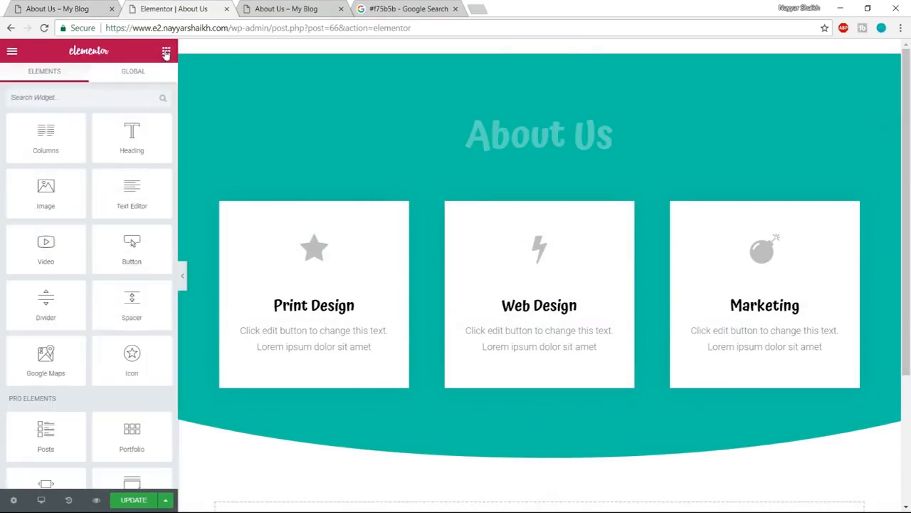
pyautogui.click(146, 76)
pyautogui.moveTo(46, 136); pyautogui.dragTo(564, 164)
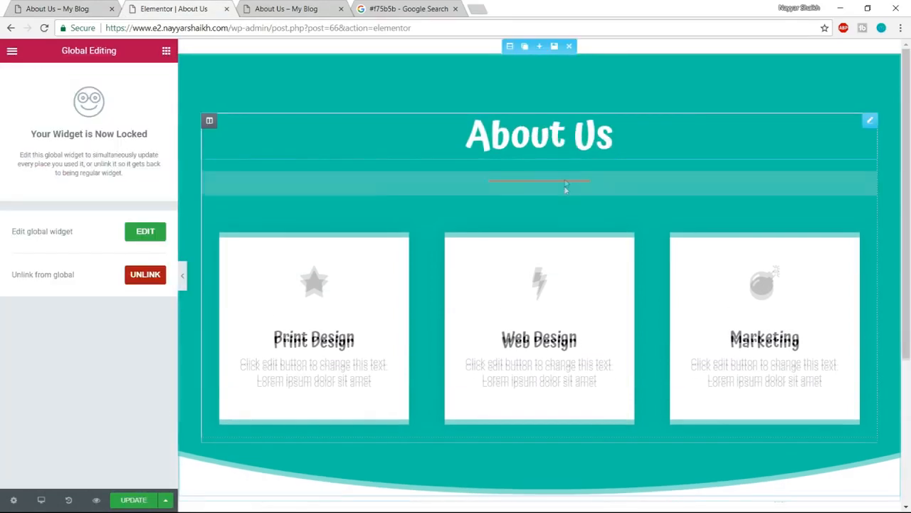
pyautogui.click(143, 279)
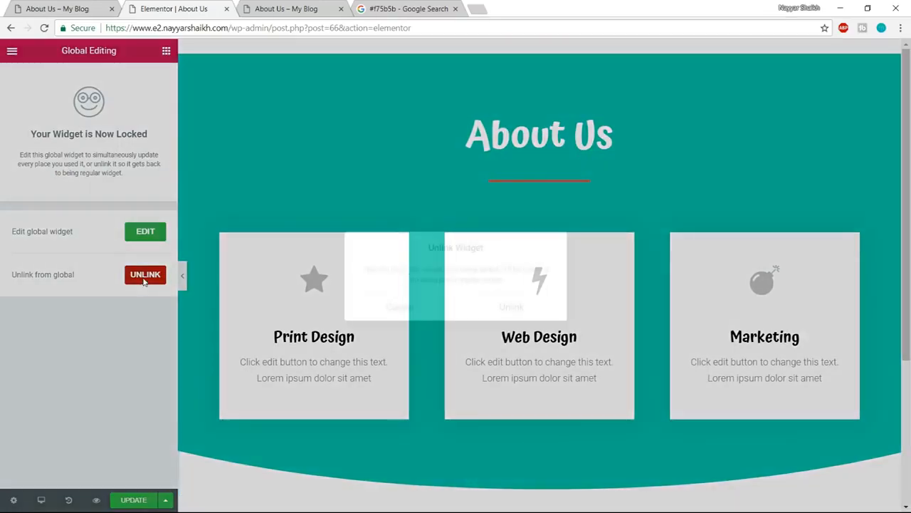
pyautogui.click(533, 312)
# - Set the divider's colour to #ffffff and its width to 10, and compare it with the example page
pyautogui.click(150, 220)
pyautogui.click(122, 363)
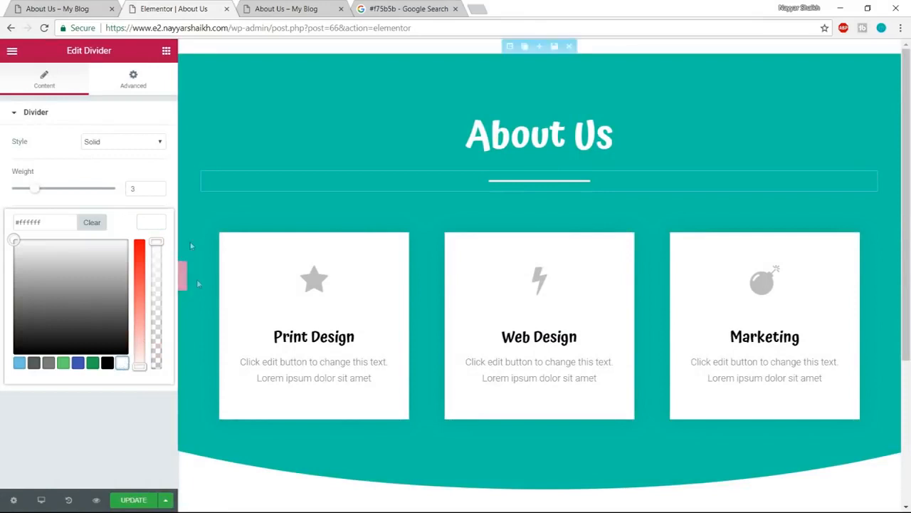
pyautogui.click(143, 163)
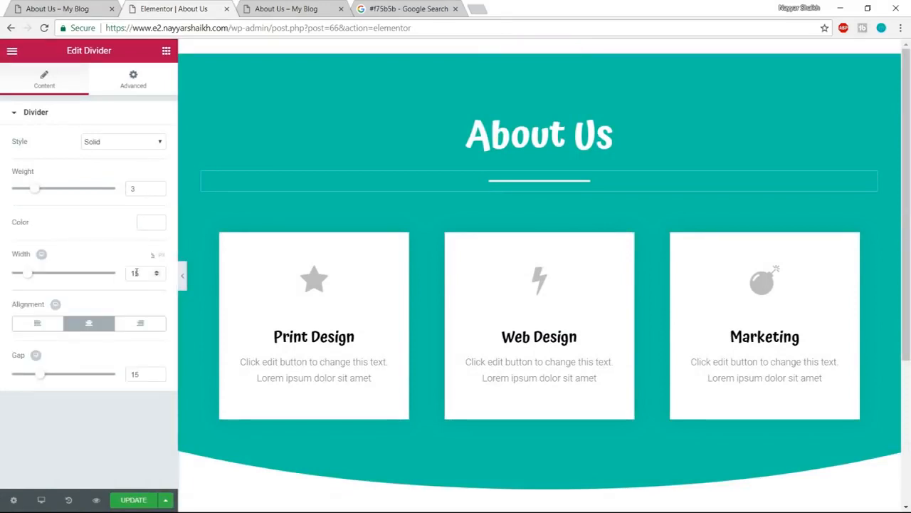
pyautogui.moveTo(144, 273); pyautogui.dragTo(121, 275)
pyautogui.write('10')
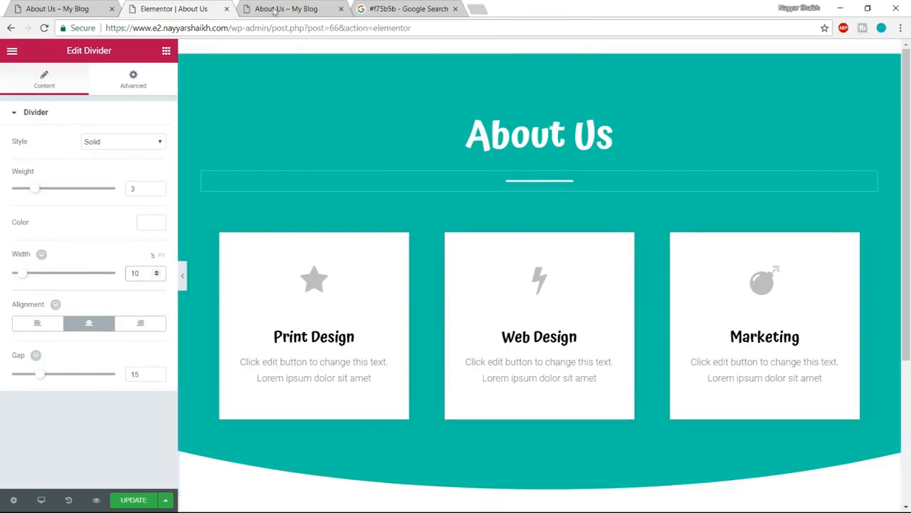
pyautogui.click(52, 6)
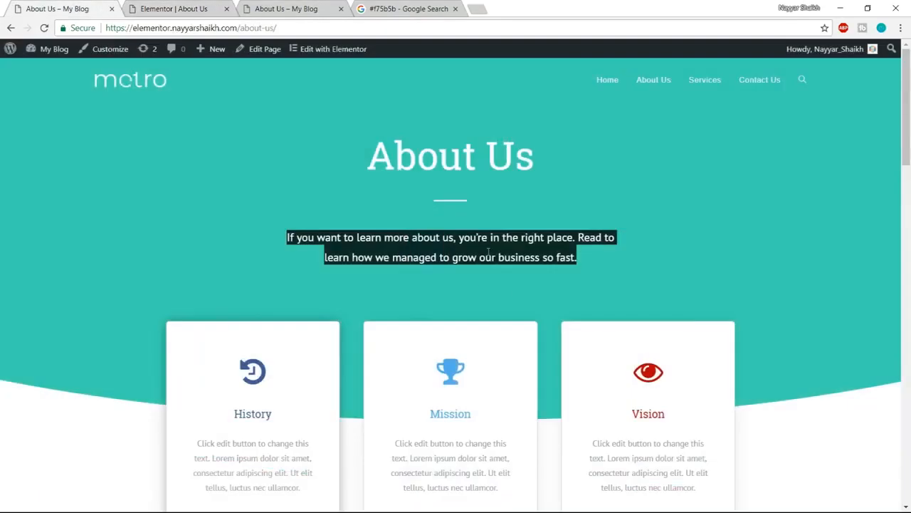
# - Add a centred heading below the divider containing the intro sentence copied from the example page
pyautogui.click(208, 6)
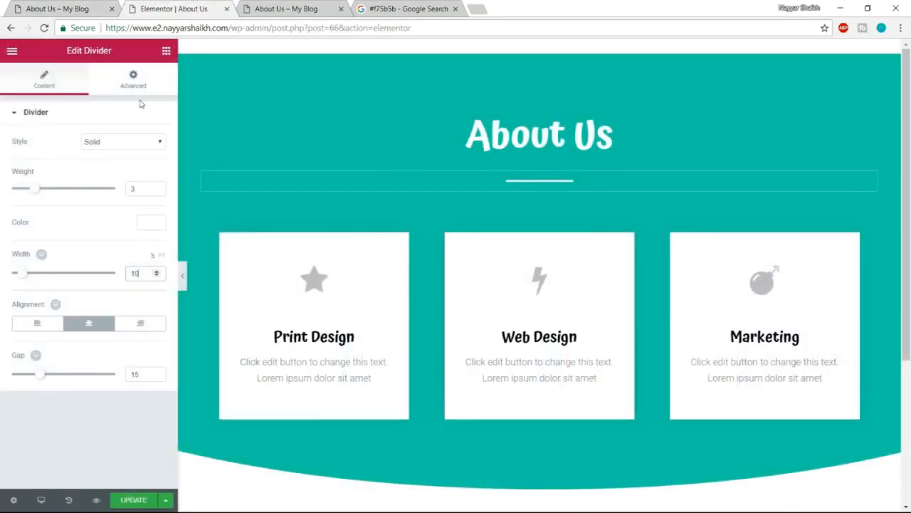
pyautogui.click(167, 51)
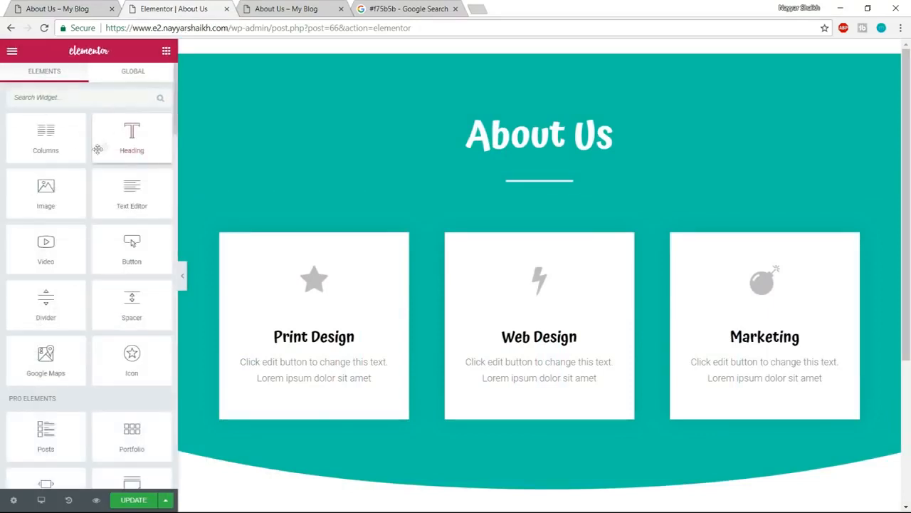
pyautogui.moveTo(136, 137); pyautogui.dragTo(552, 191)
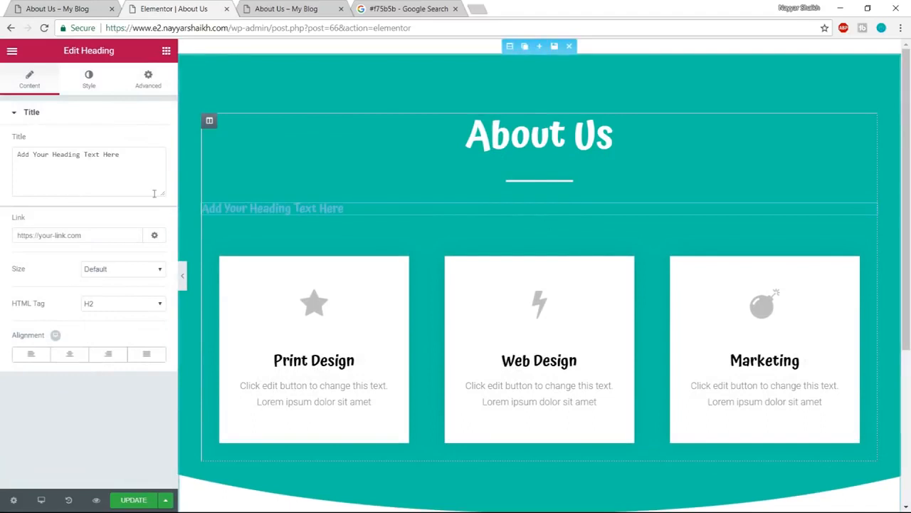
pyautogui.click(95, 152)
pyautogui.hotkey('ctrl', 'a')
pyautogui.hotkey('ctrl', 'v')
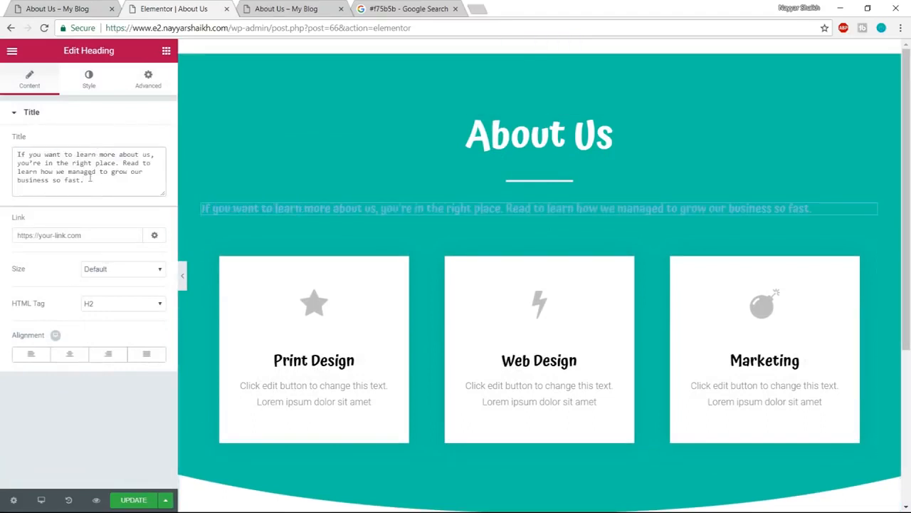
pyautogui.click(70, 353)
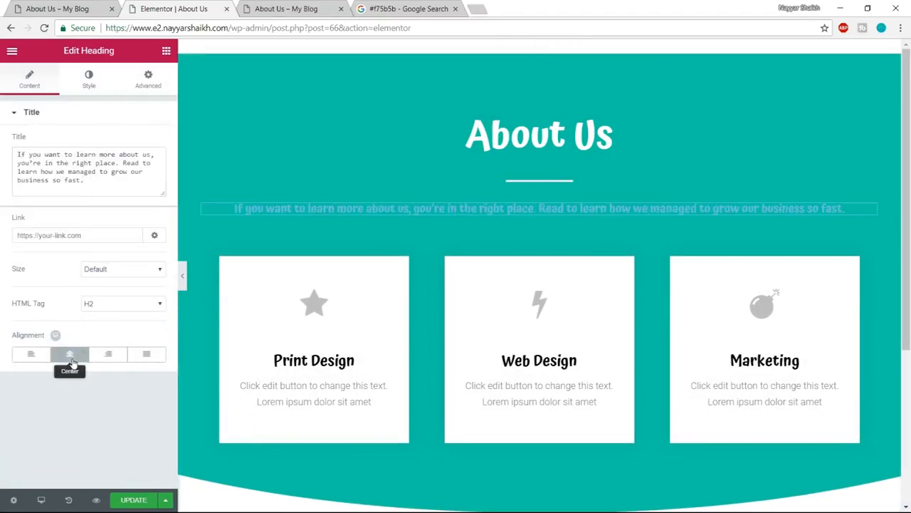
# - Set the text colour of the intro sentence heading to white
pyautogui.click(96, 82)
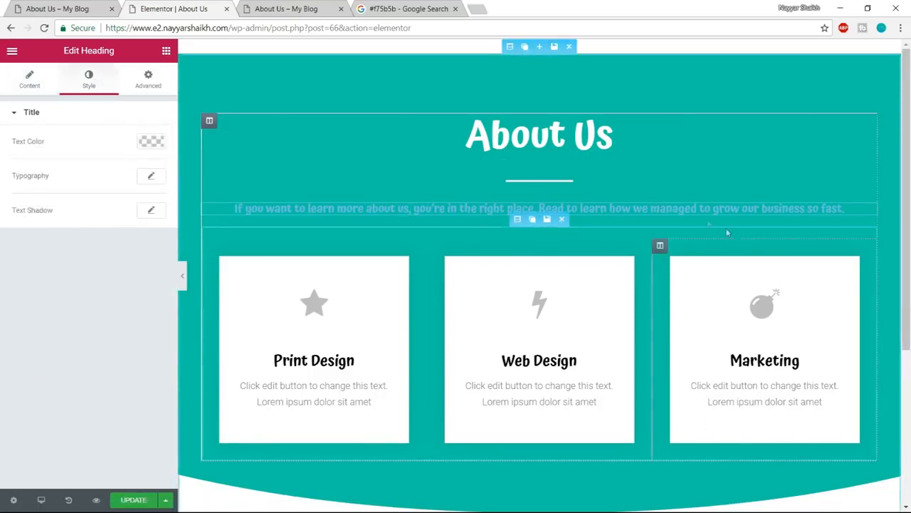
pyautogui.click(151, 142)
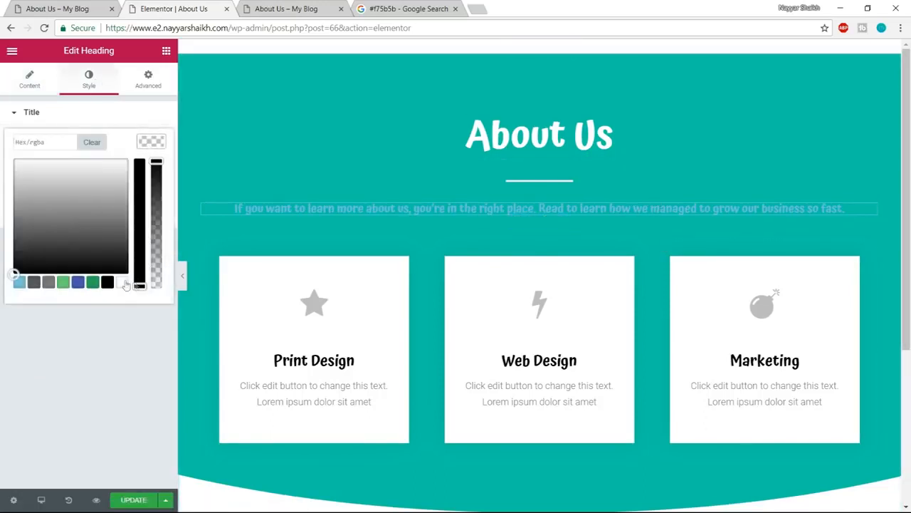
pyautogui.click(122, 282)
pyautogui.click(149, 143)
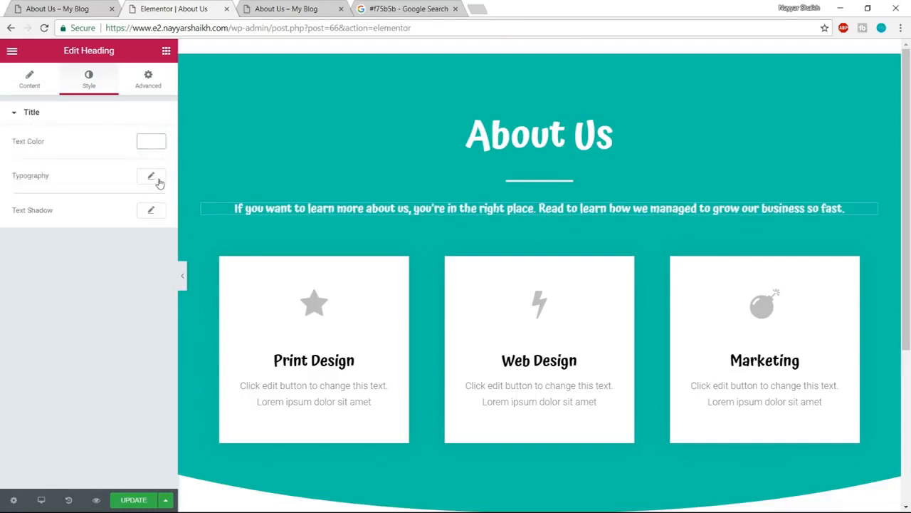
# - Set the intro sentence's typography to the Poppins font, size 18 px and weight 400
pyautogui.click(152, 176)
pyautogui.click(105, 210)
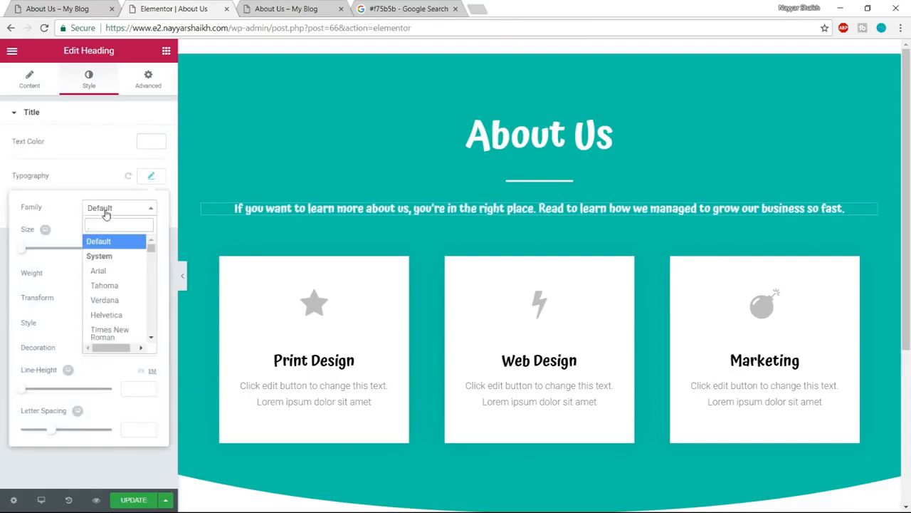
pyautogui.write('poppins')
pyautogui.press('Return')
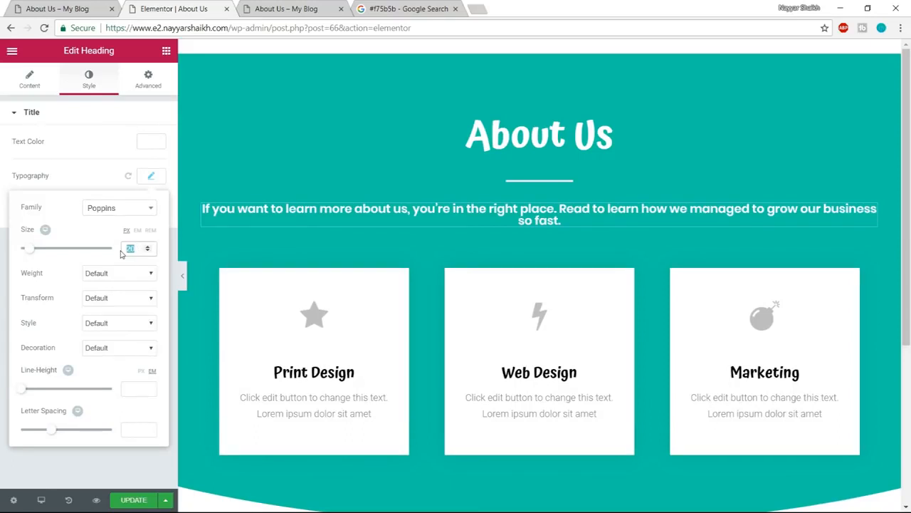
pyautogui.write('18')
pyautogui.click(123, 275)
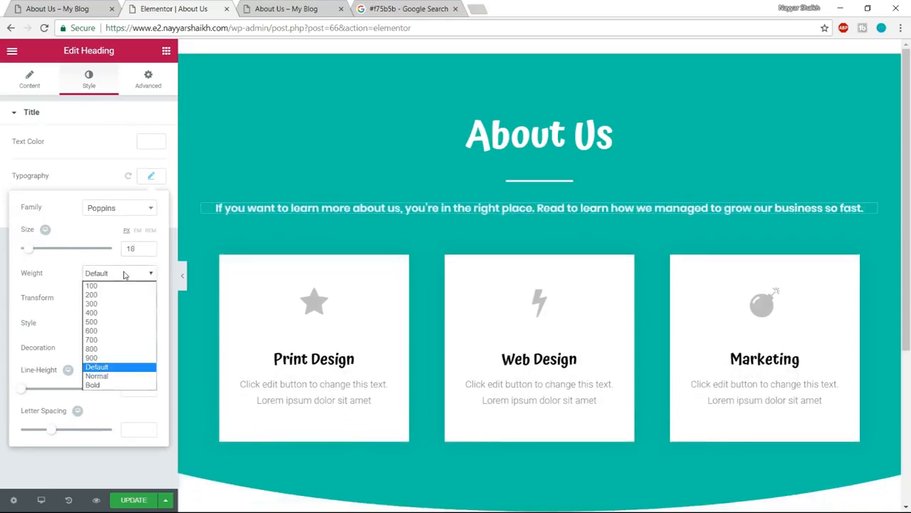
pyautogui.click(112, 313)
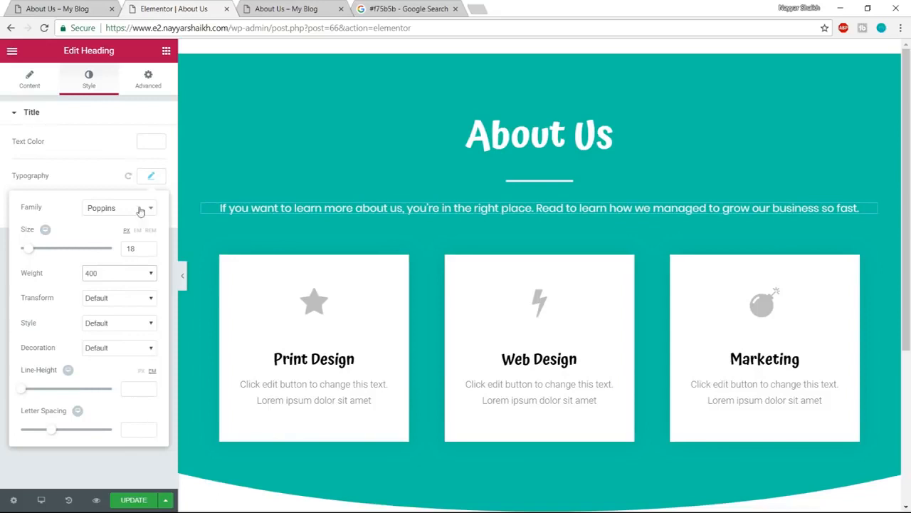
pyautogui.click(150, 176)
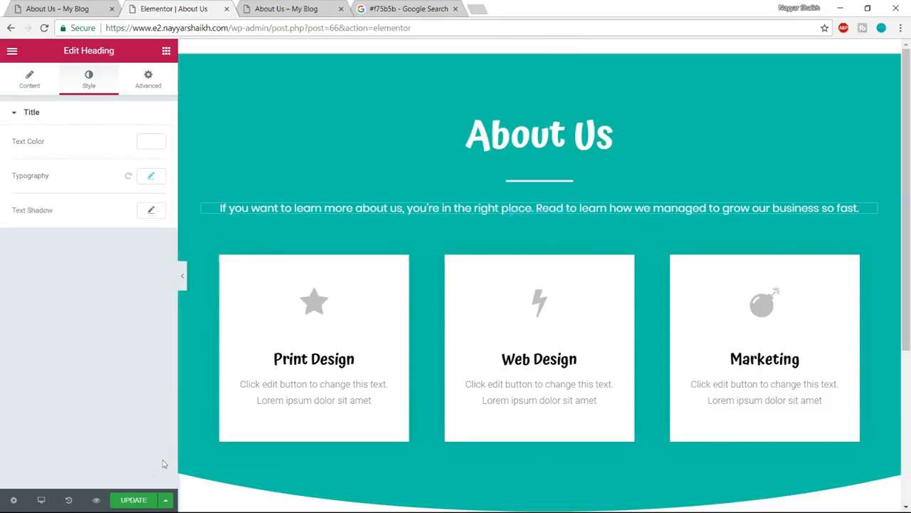
# - Compare how the three cards sit against the curved header on the example page and in the page editor
pyautogui.click(79, 6)
pyautogui.scroll(-2, 418, 330)
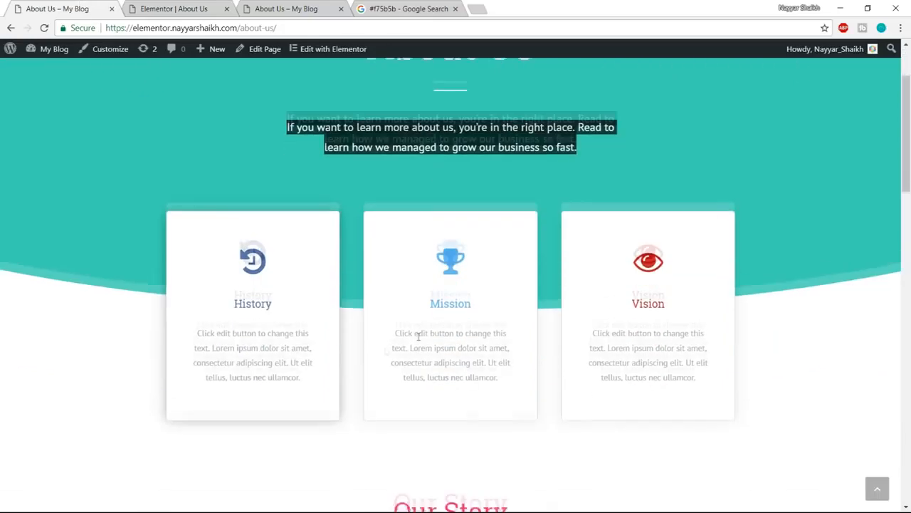
pyautogui.scroll(2, 302, 295)
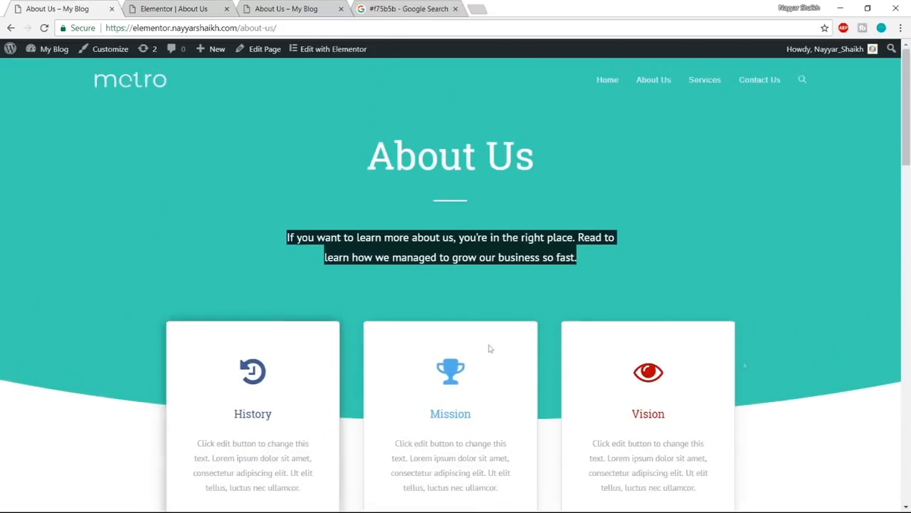
pyautogui.click(581, 249)
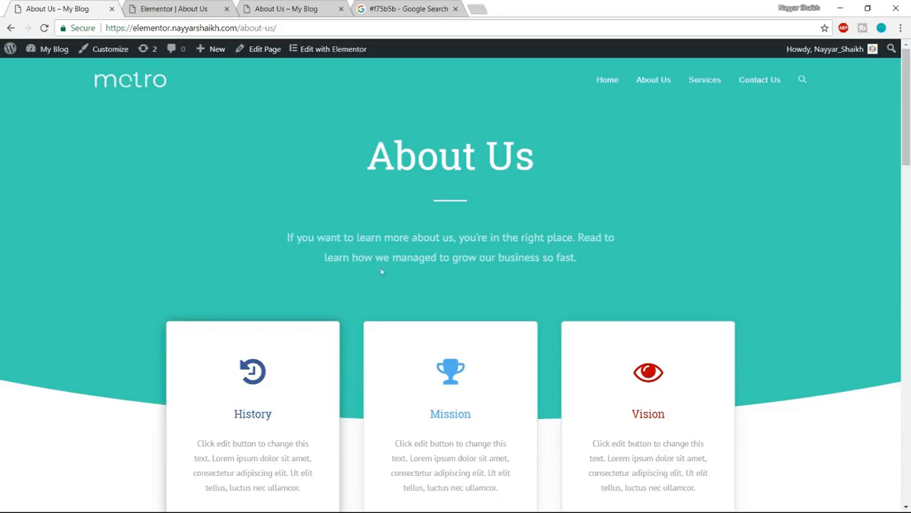
pyautogui.scroll(-2, 185, 400)
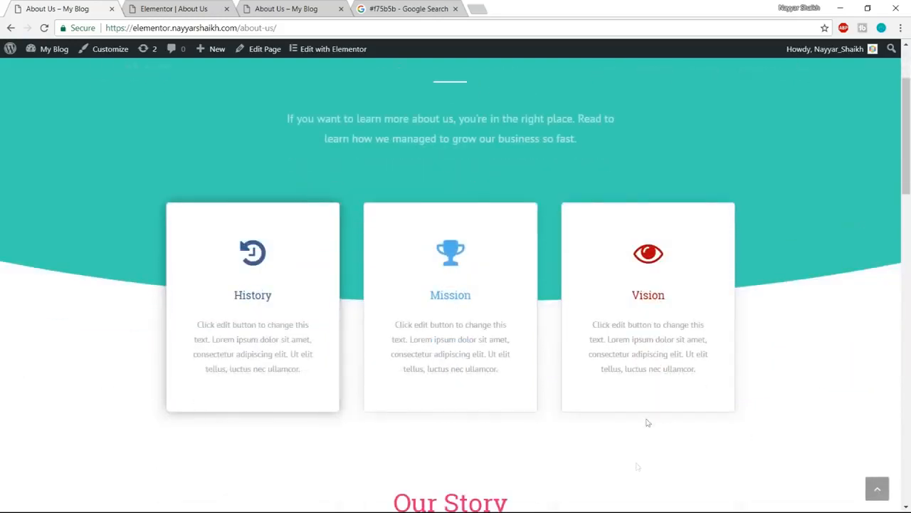
pyautogui.click(214, 9)
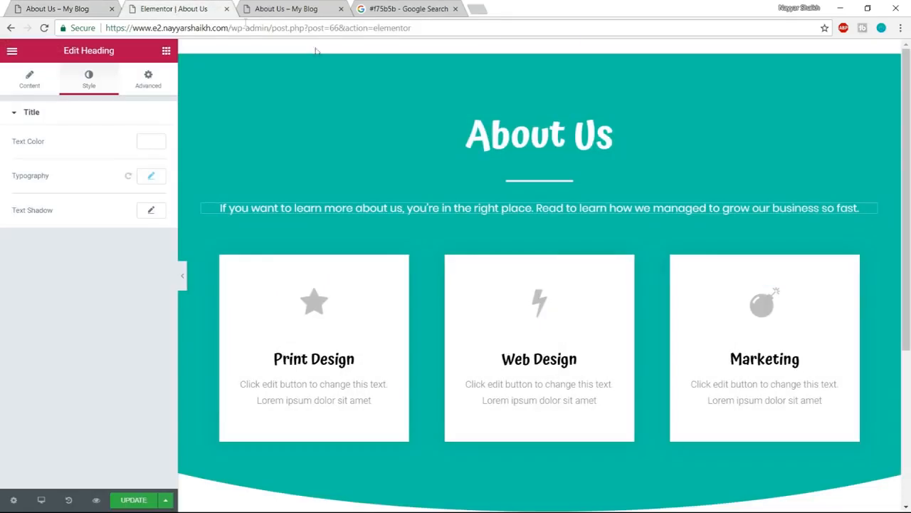
pyautogui.scroll(-1, 392, 297)
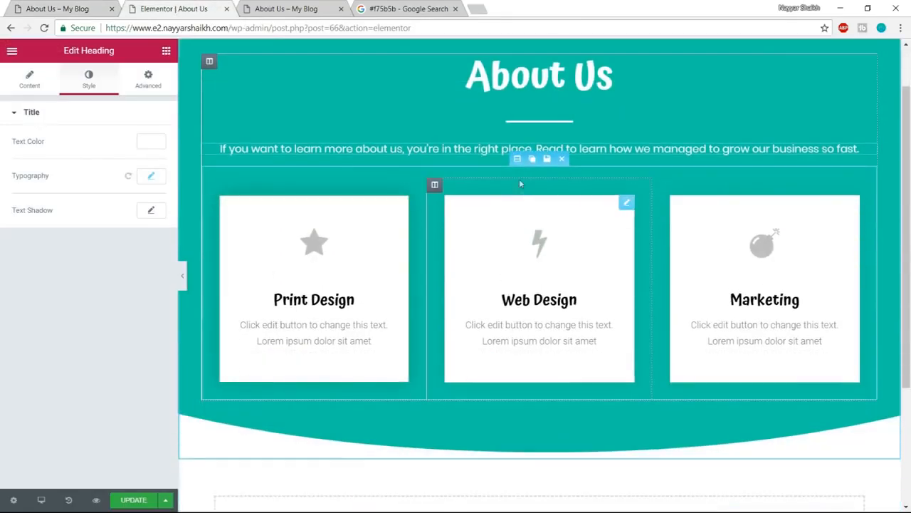
pyautogui.moveTo(522, 155); pyautogui.dragTo(530, 229)
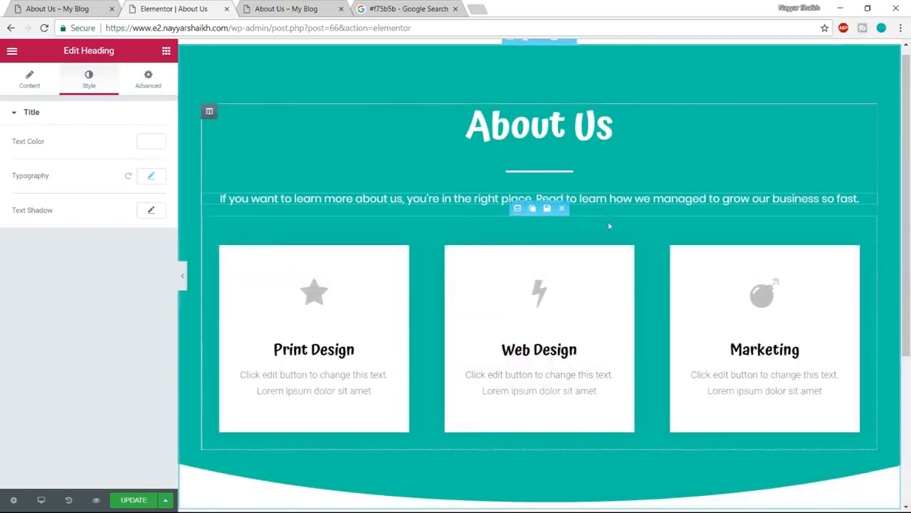
# - Add a one-column section below the curved header and move the inner section with the three cards into it
pyautogui.scroll(-3, 656, 357)
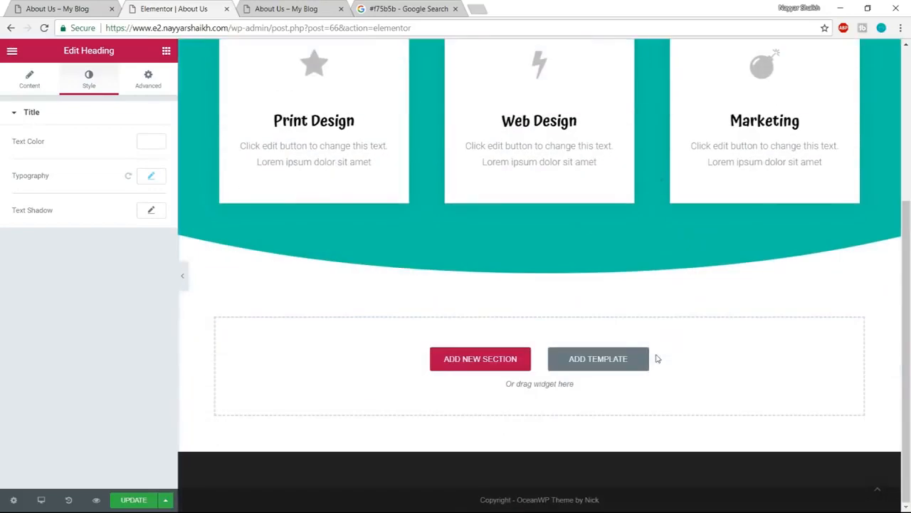
pyautogui.click(475, 369)
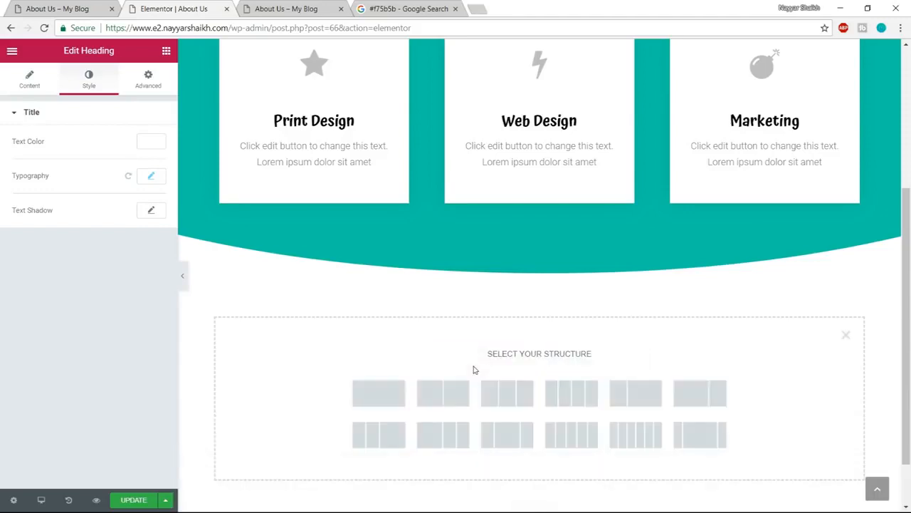
pyautogui.click(383, 403)
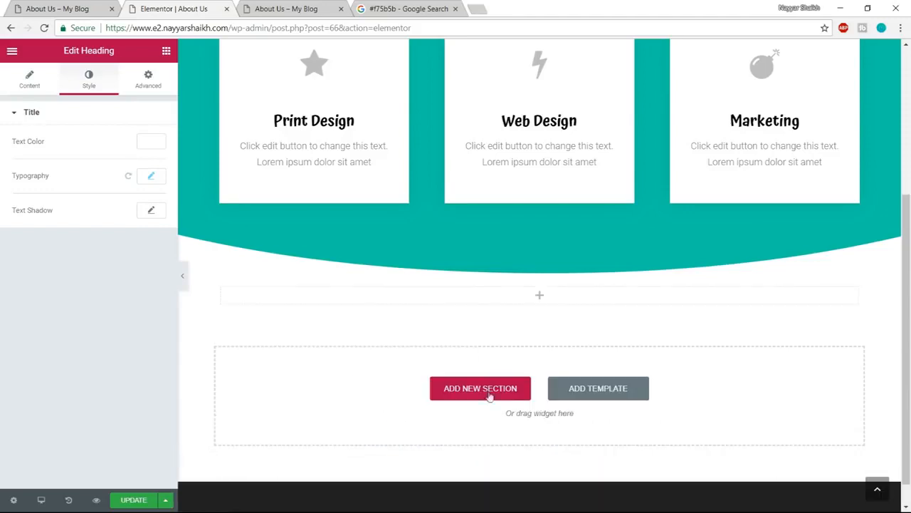
pyautogui.scroll(2, 530, 392)
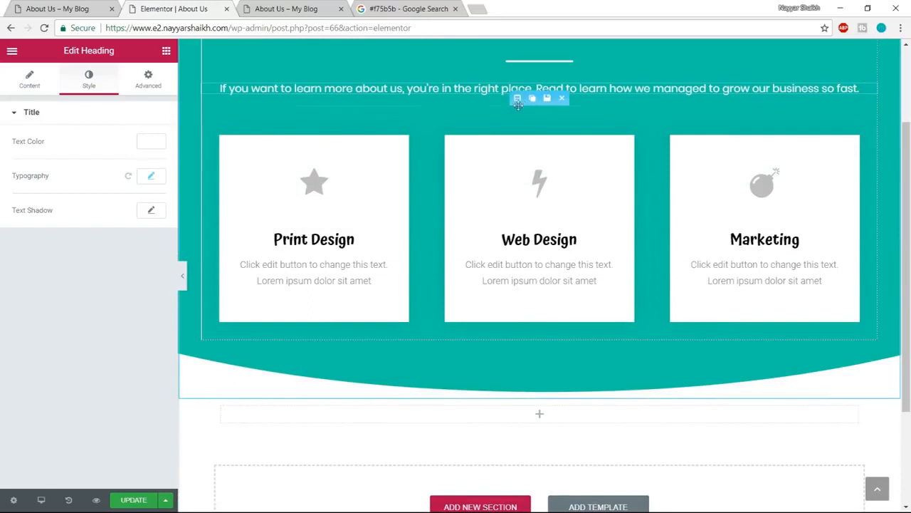
pyautogui.moveTo(517, 97); pyautogui.dragTo(504, 265)
# - Set the bottom padding of the teal About Us header section to 300 px
pyautogui.scroll(2, 588, 299)
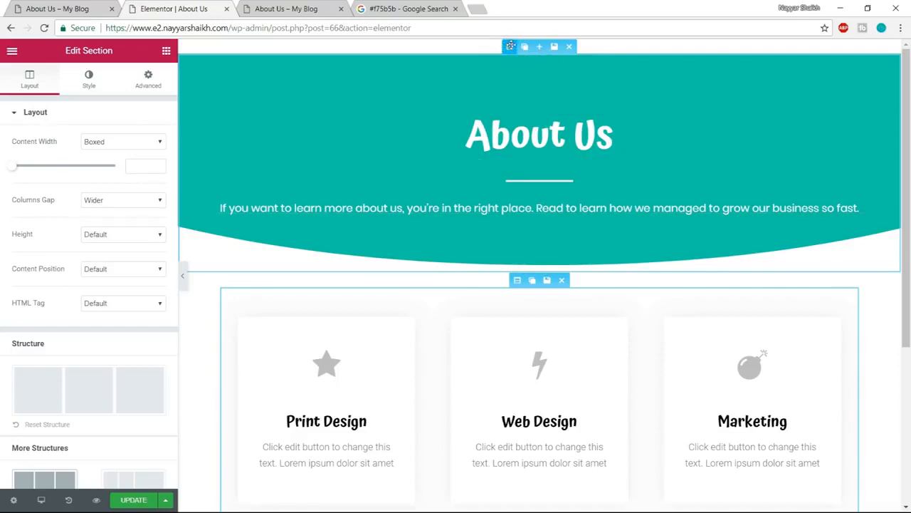
pyautogui.click(510, 46)
pyautogui.click(149, 80)
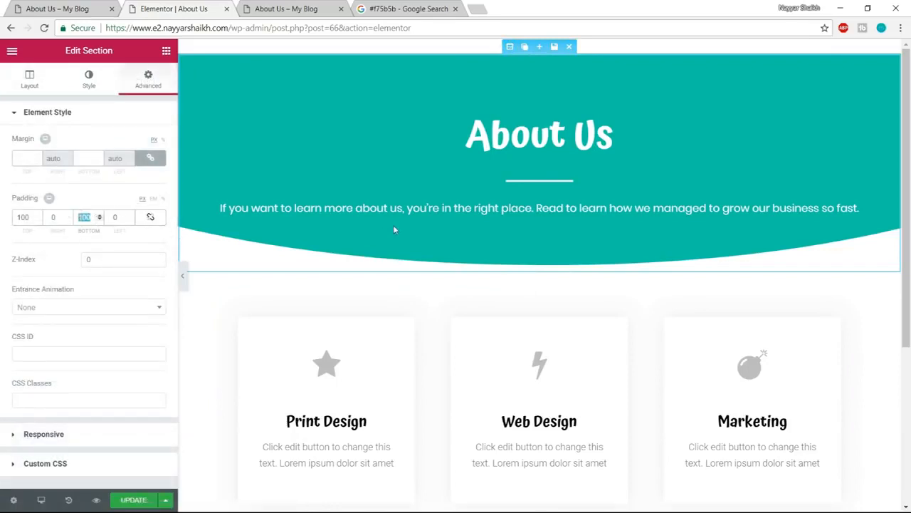
pyautogui.write('300')
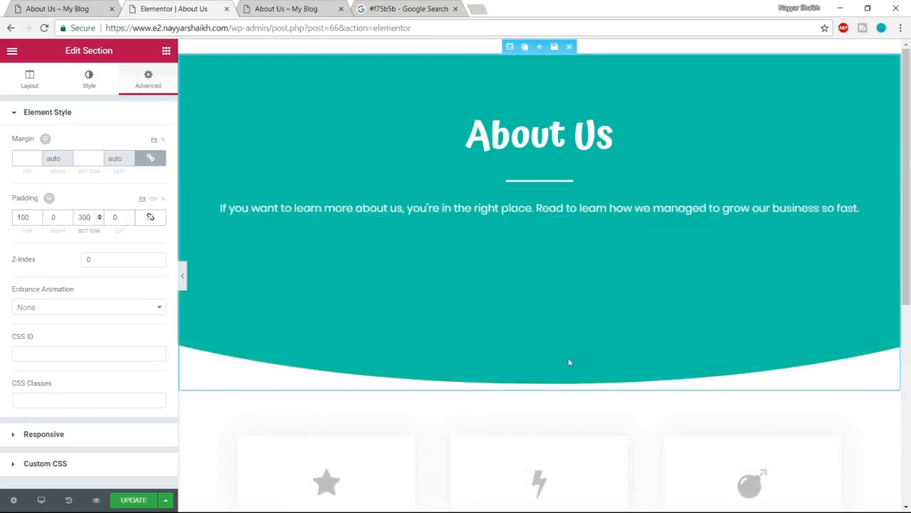
# - Unlink the card section's margins, set its top margin to -250 px, and compare the overlap with the example page
pyautogui.scroll(-1, 594, 340)
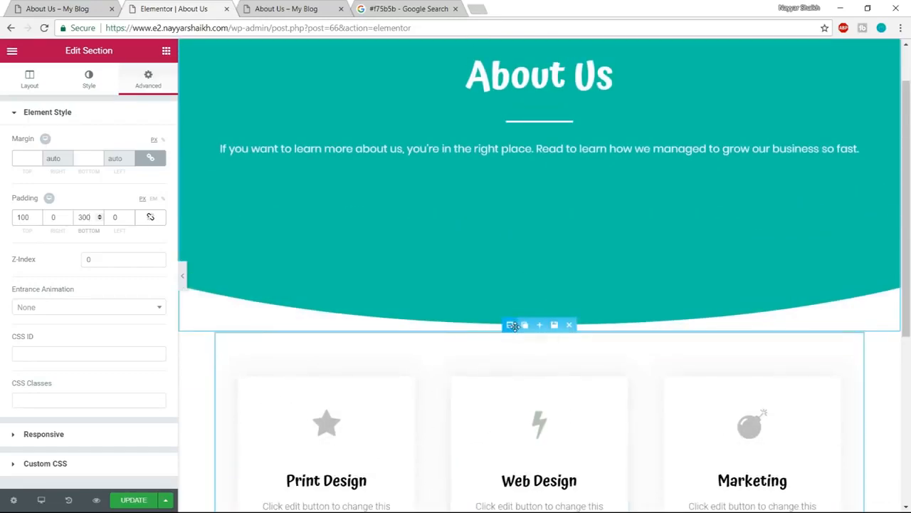
pyautogui.click(513, 326)
pyautogui.click(149, 81)
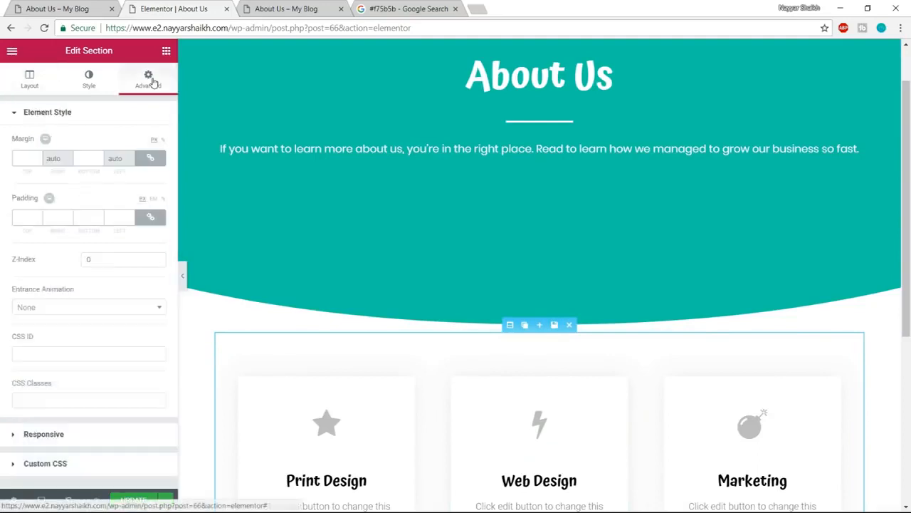
pyautogui.click(157, 158)
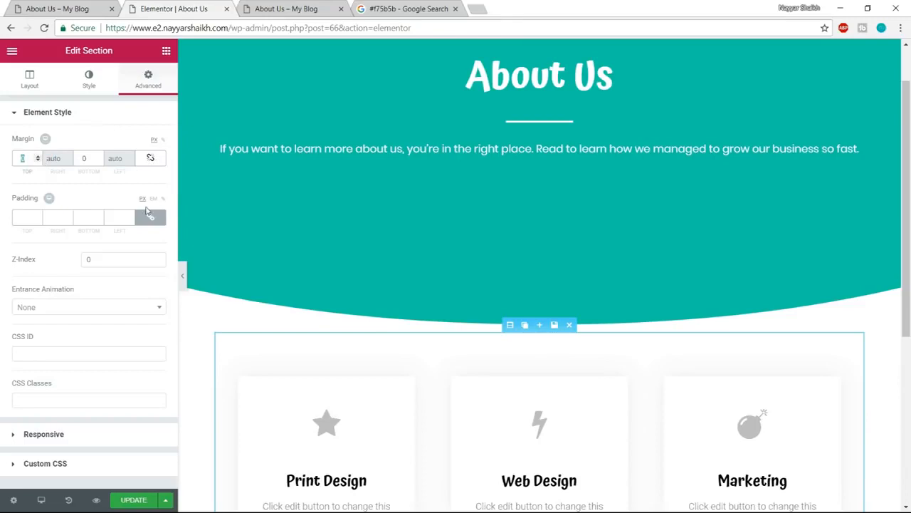
pyautogui.write('150')
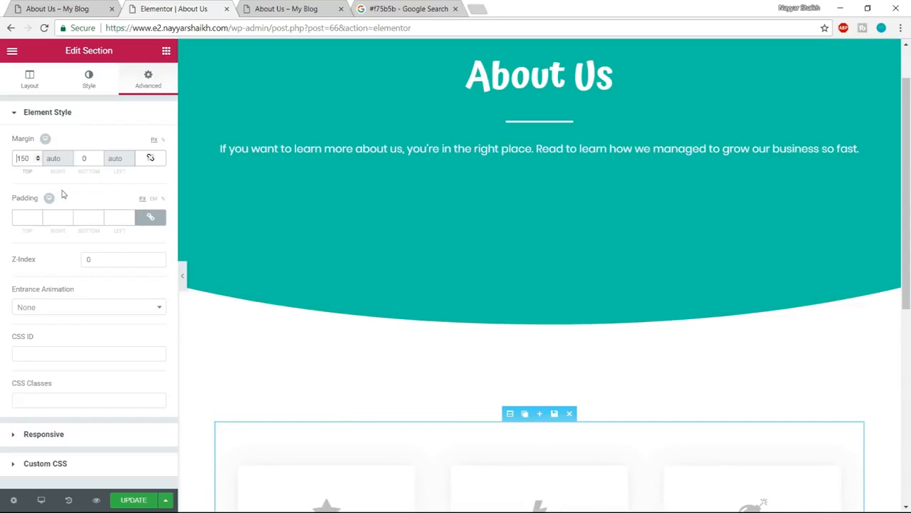
pyautogui.write('-')
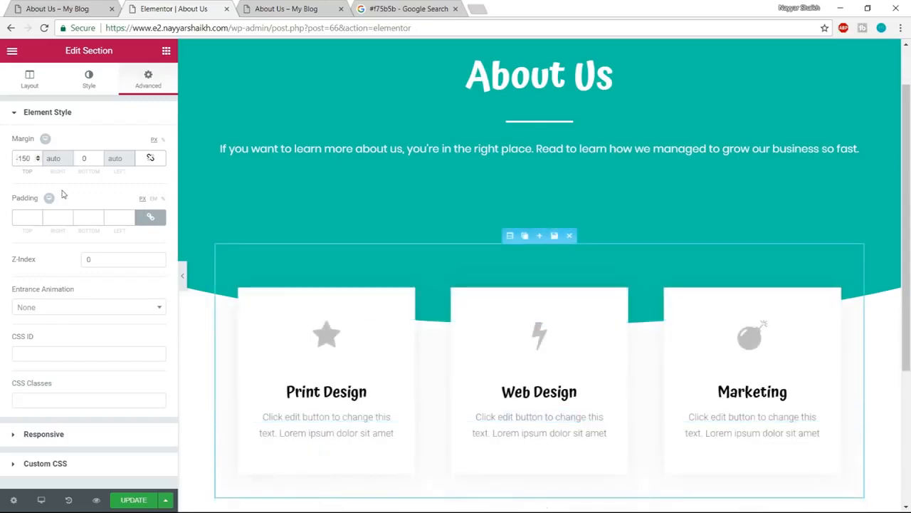
pyautogui.scroll(1, 399, 320)
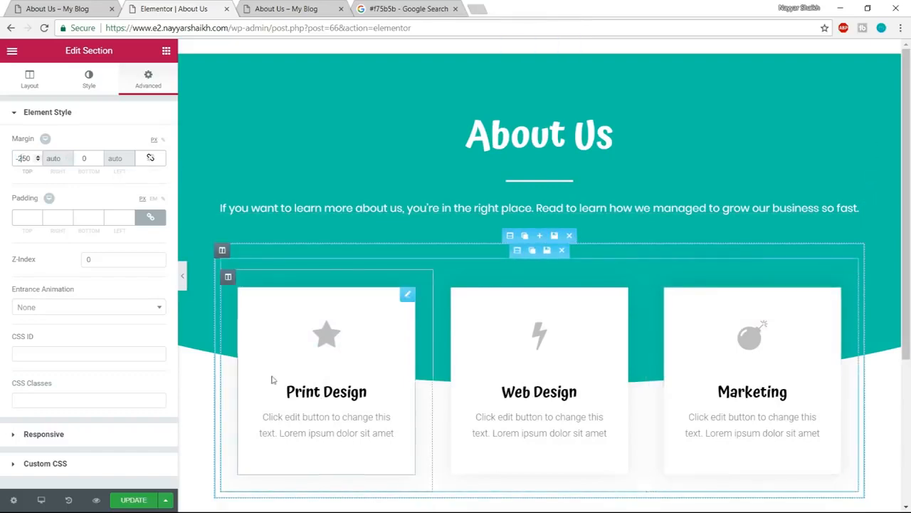
pyautogui.click(116, 5)
pyautogui.scroll(2, 588, 380)
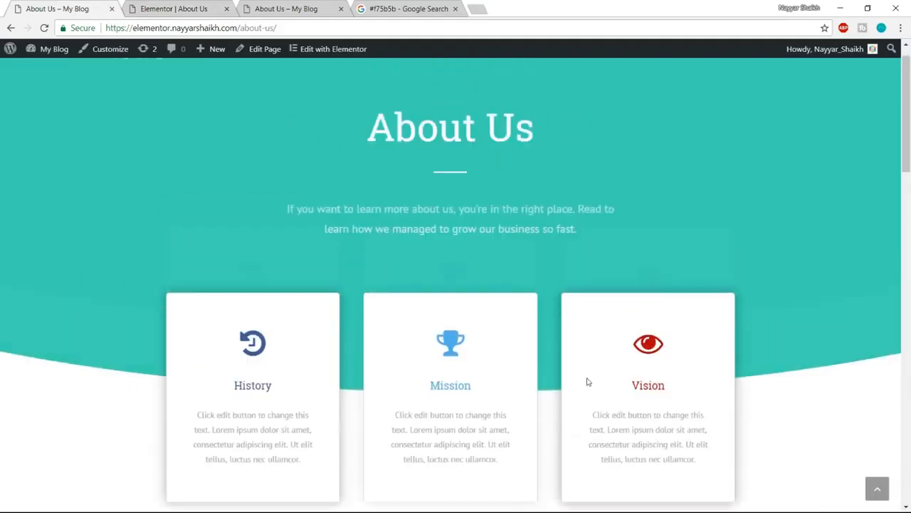
pyautogui.click(206, 9)
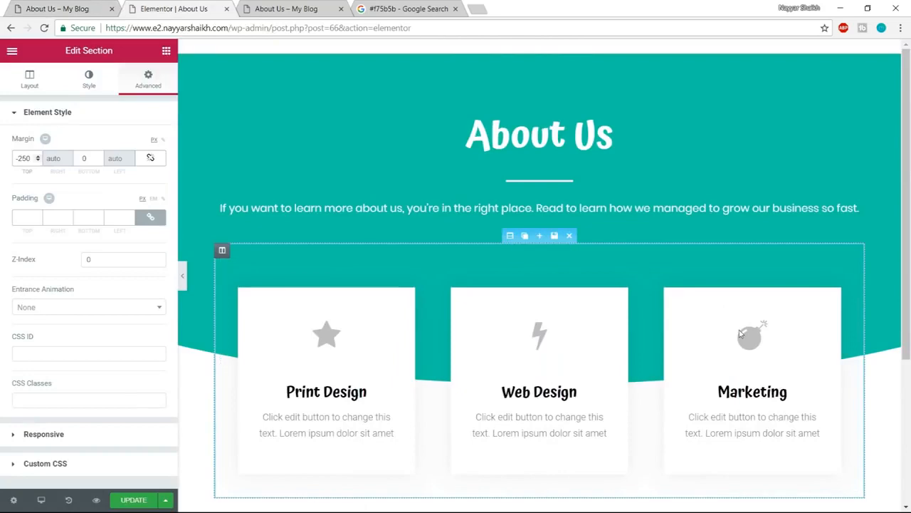
# - Save the page and examine the icons, titles and styling of the three cards on the example About Us page
pyautogui.click(133, 501)
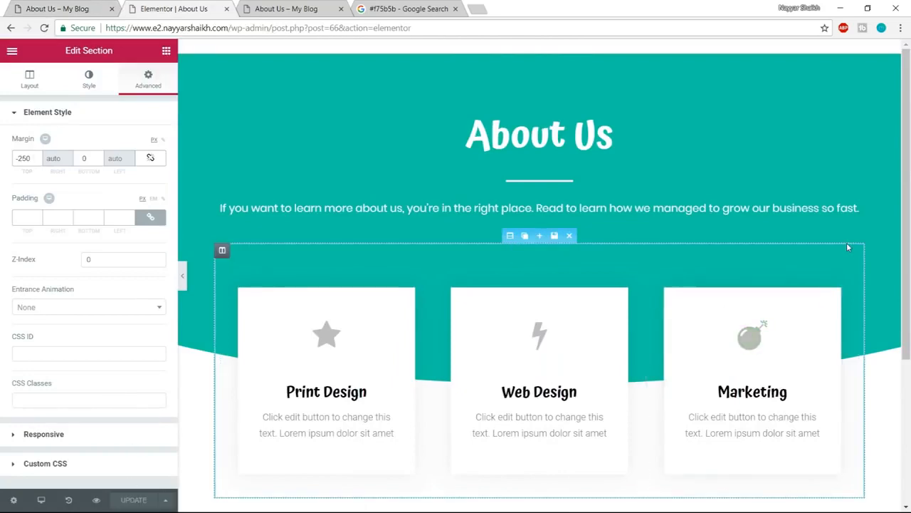
pyautogui.click(83, 6)
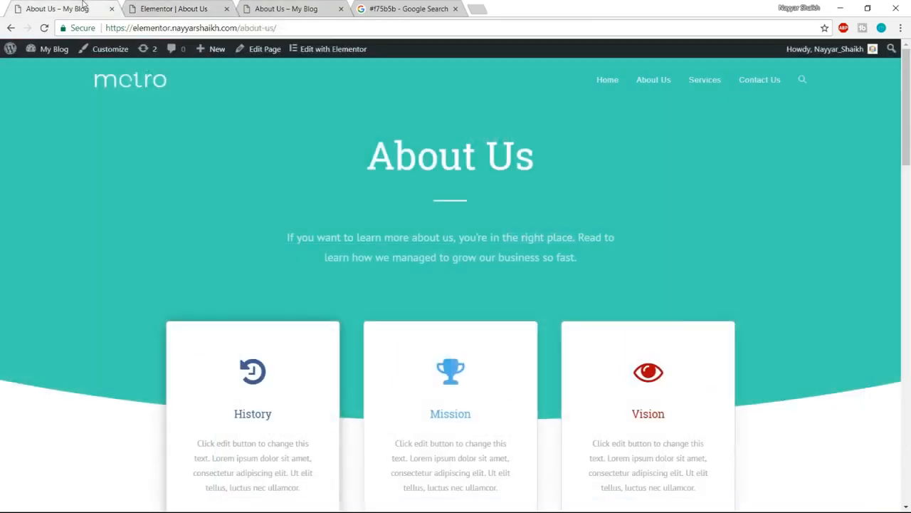
pyautogui.scroll(-2, 878, 372)
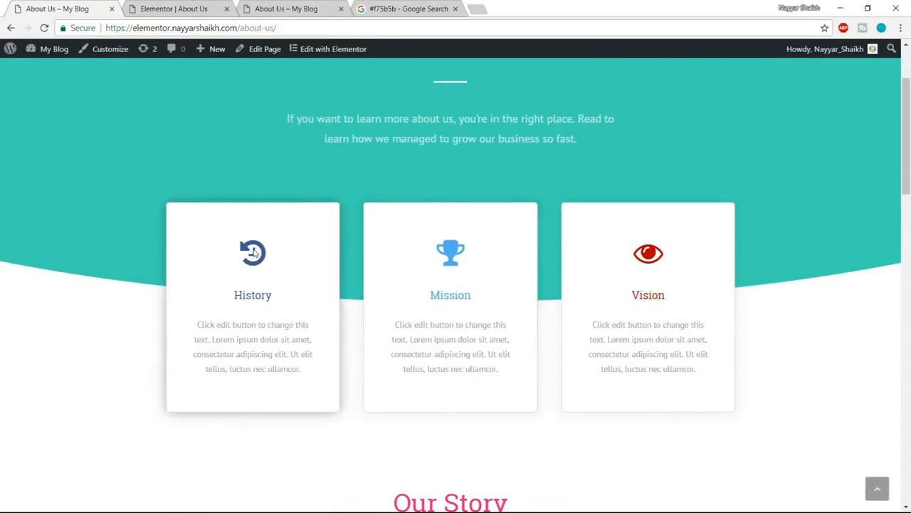
pyautogui.moveTo(233, 296); pyautogui.dragTo(265, 296)
pyautogui.click(269, 295)
# - Replace the star icon of the Print Design card with the history icon, matching the example page's first card
pyautogui.click(187, 6)
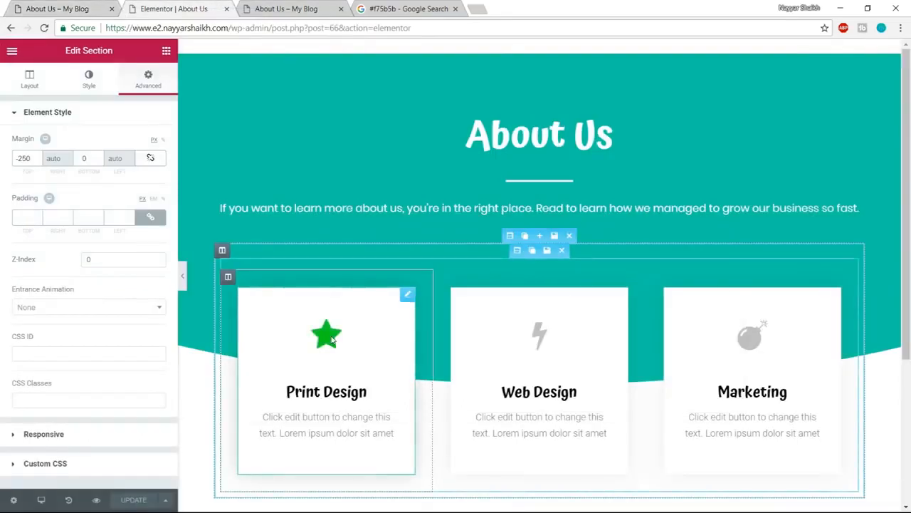
pyautogui.click(331, 341)
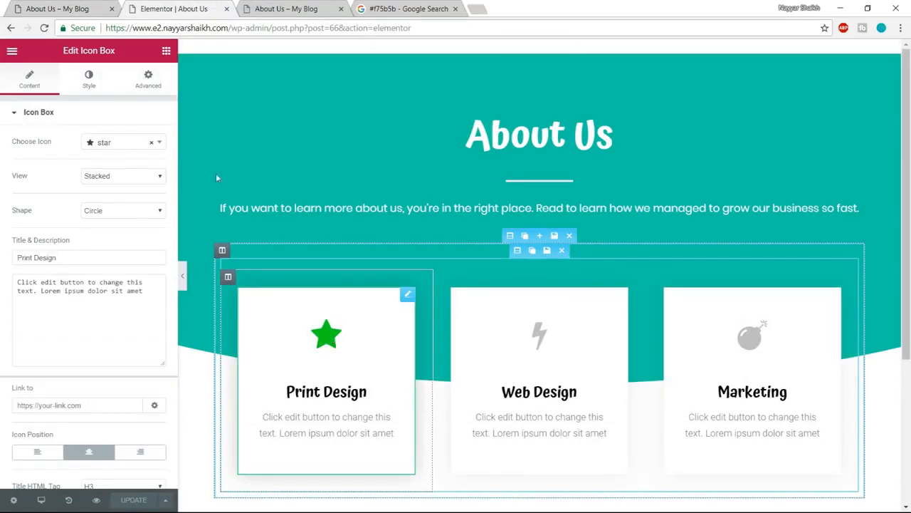
pyautogui.click(114, 148)
pyautogui.click(69, 7)
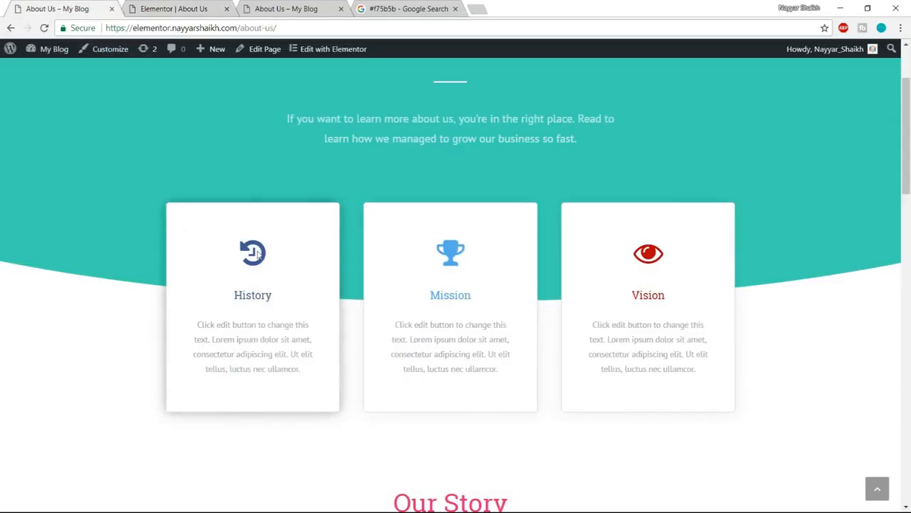
pyautogui.click(174, 8)
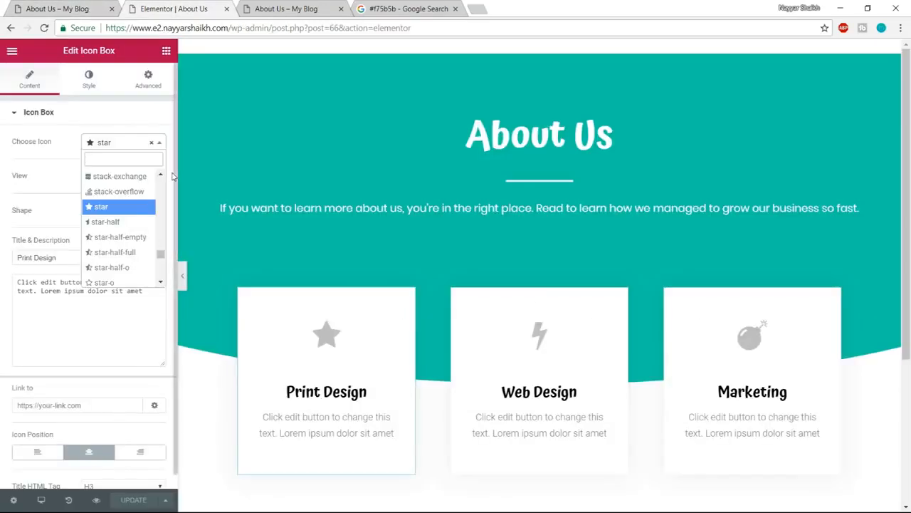
pyautogui.write('hist')
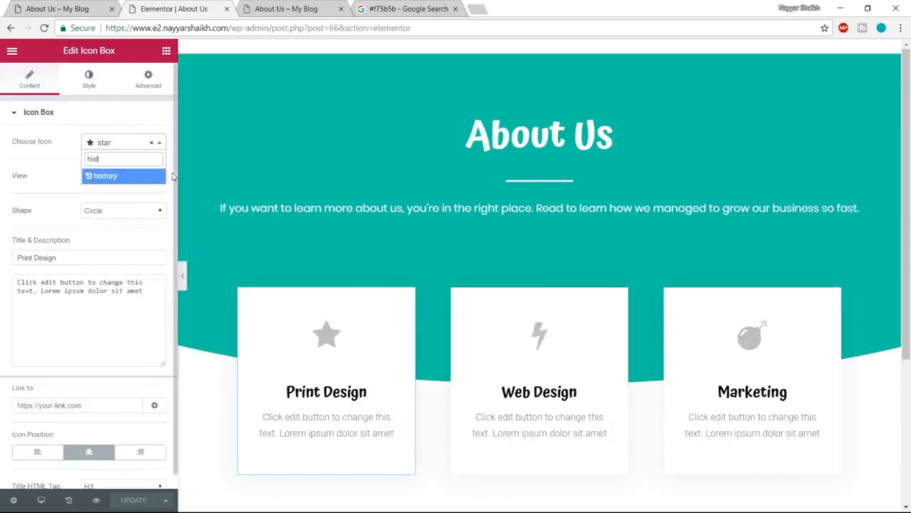
pyautogui.click(121, 177)
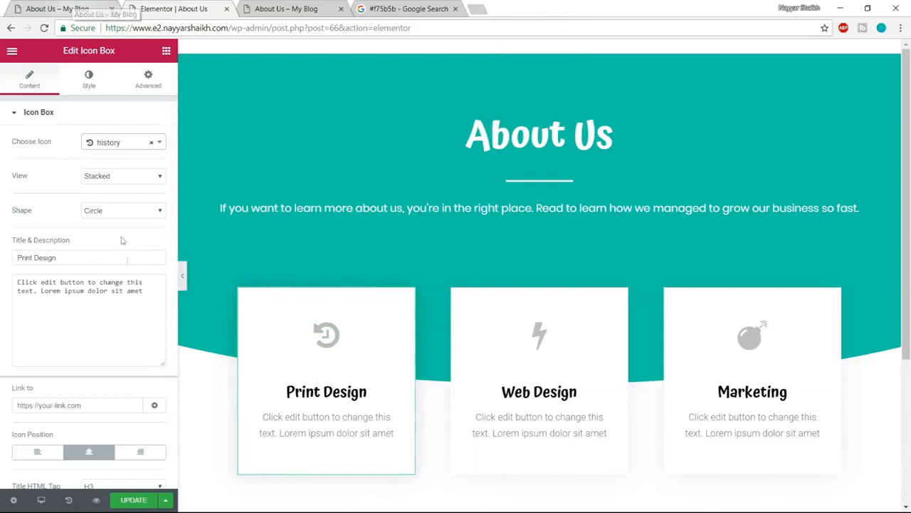
# - Retitle the Print Design card as "History"
pyautogui.scroll(-1, 118, 334)
pyautogui.scroll(1, 116, 355)
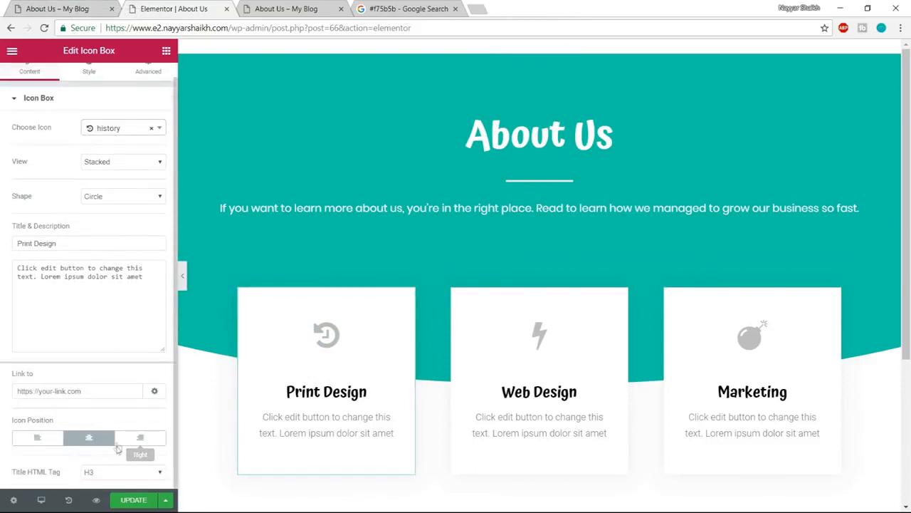
pyautogui.moveTo(62, 257); pyautogui.dragTo(42, 253)
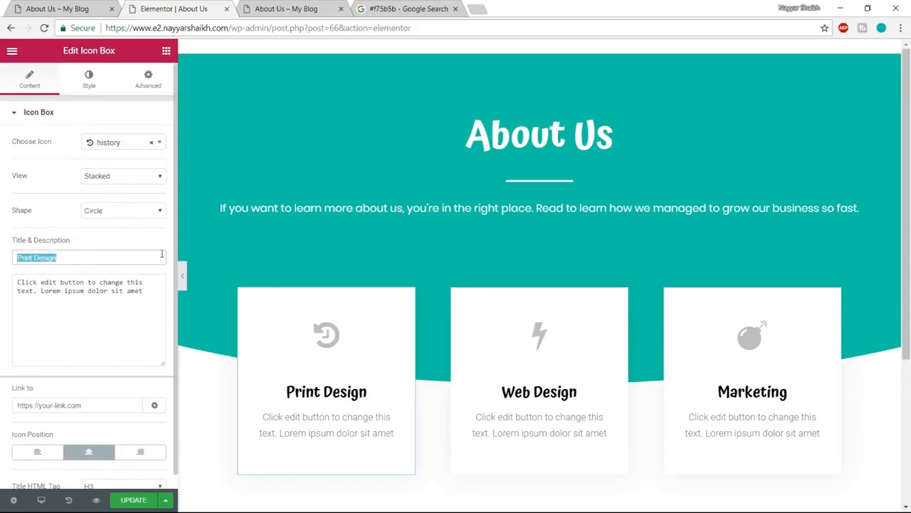
pyautogui.write('History')
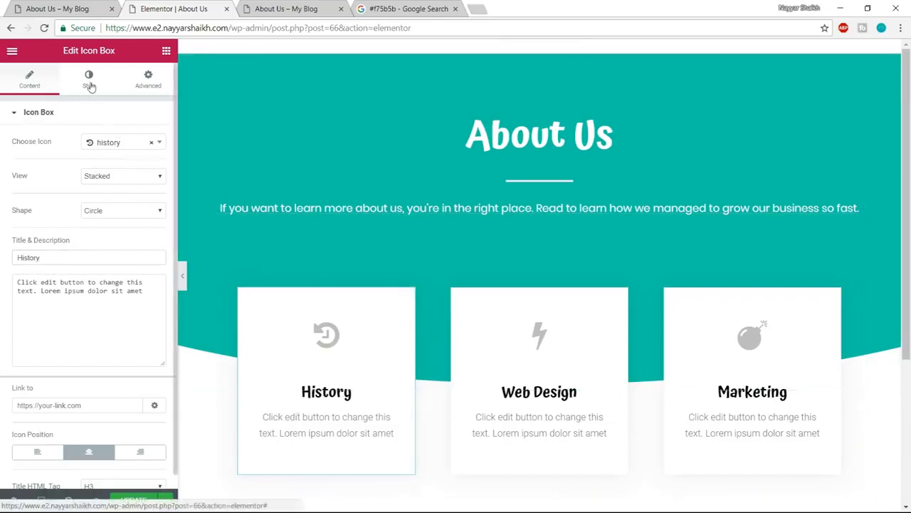
# - Set the secondary color of the History card's icon to the blue #4054b2
pyautogui.click(90, 86)
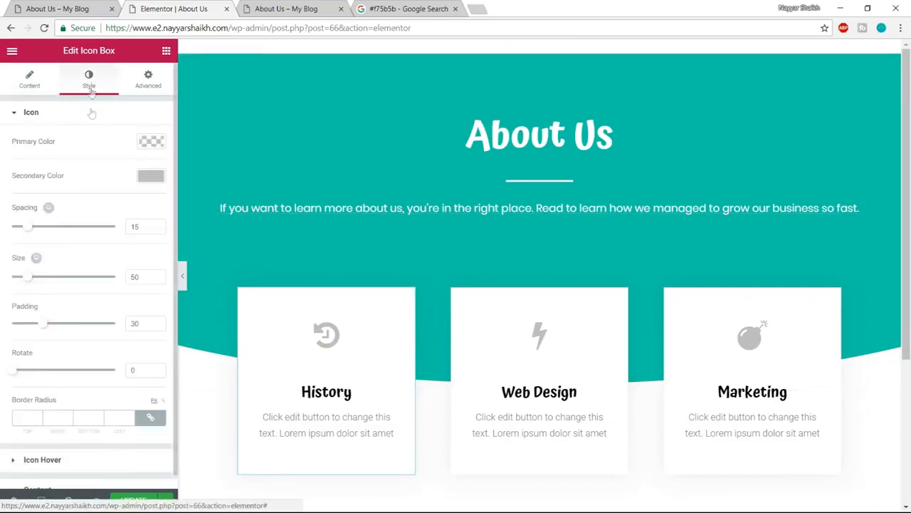
pyautogui.click(151, 177)
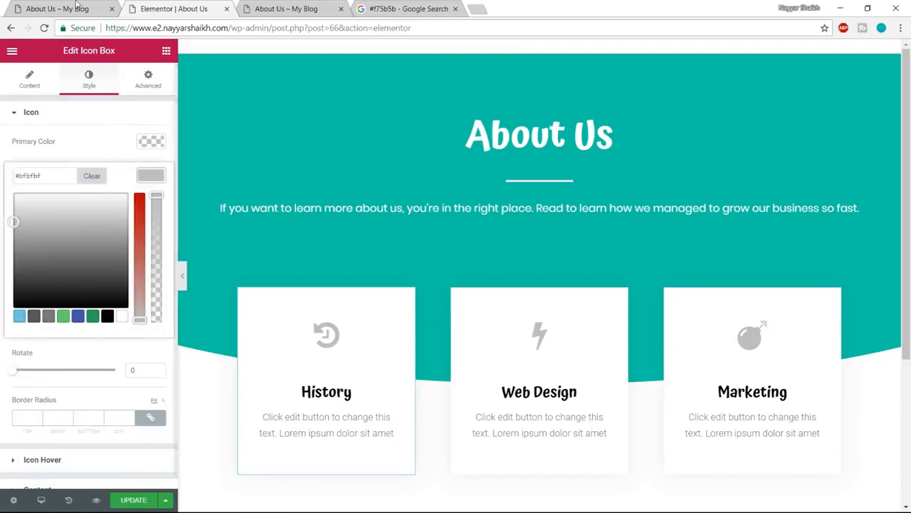
pyautogui.click(80, 317)
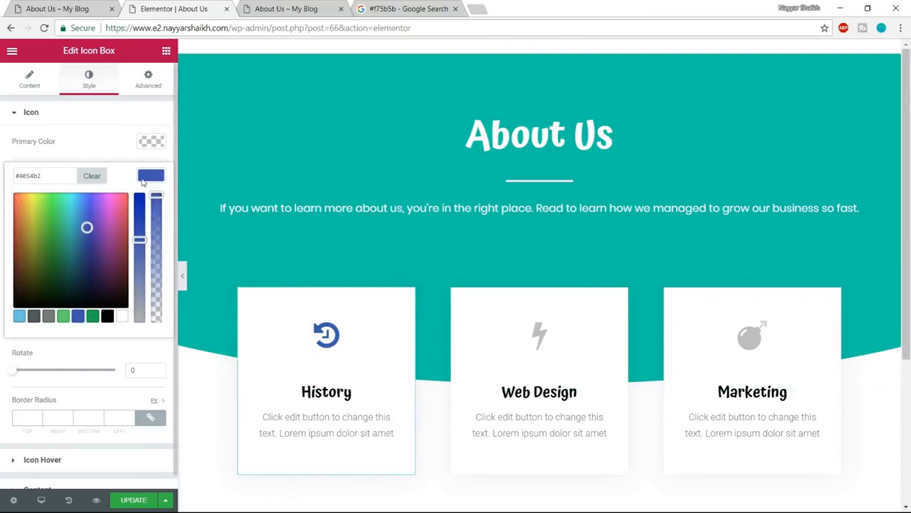
pyautogui.click(143, 182)
# - Set the History card's title color to the same blue, #4054b2
pyautogui.scroll(-1, 78, 481)
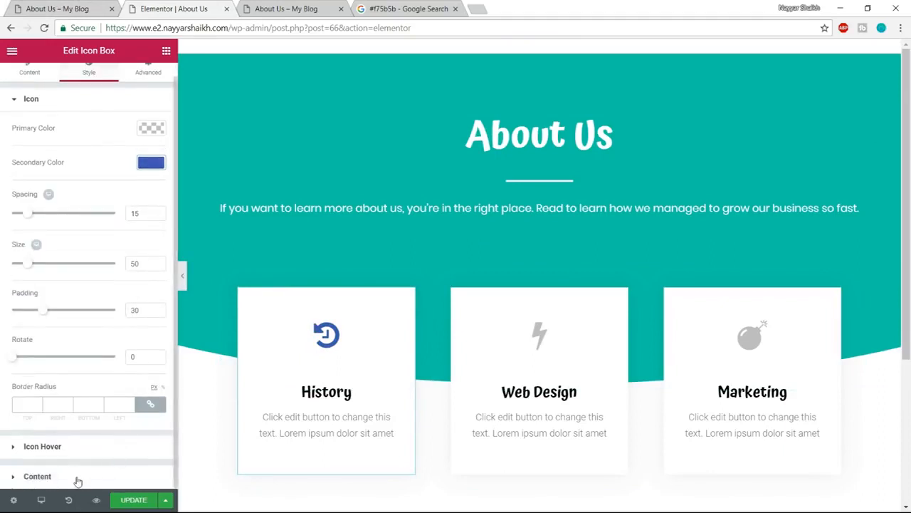
pyautogui.click(79, 482)
pyautogui.click(151, 362)
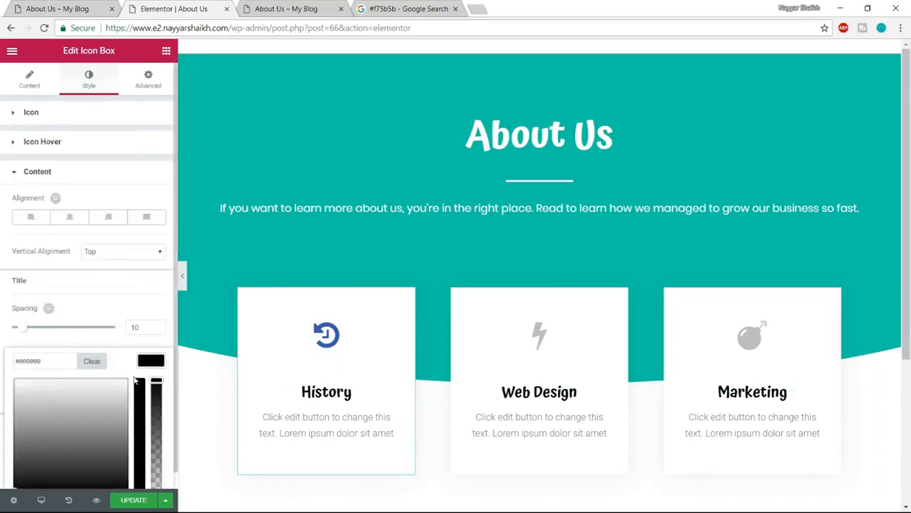
pyautogui.scroll(-2, 85, 480)
pyautogui.click(78, 470)
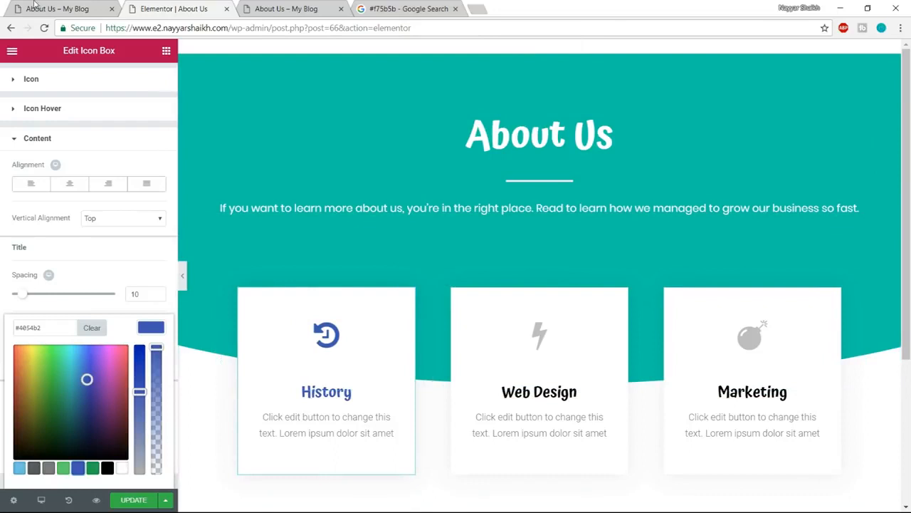
# - Check the example page's card corners and set the border radius of the History card's column to 20 px on all sides
pyautogui.click(34, 6)
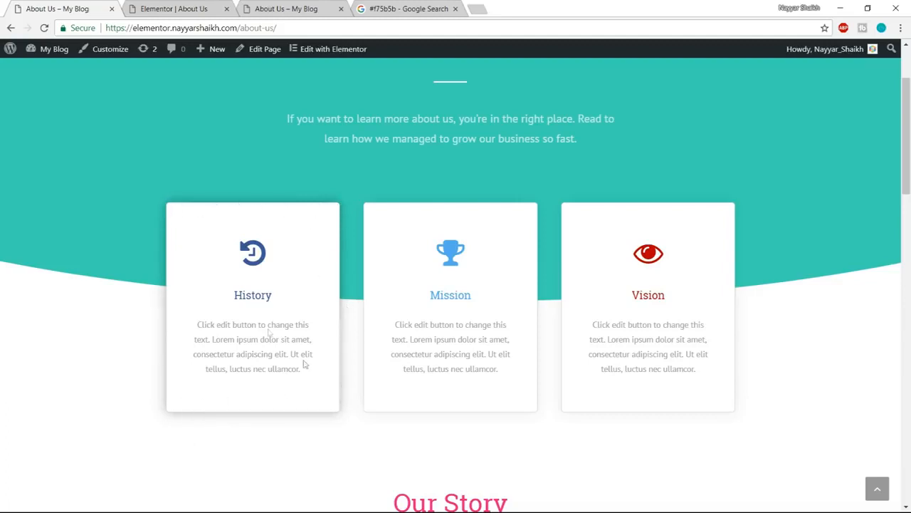
pyautogui.click(174, 9)
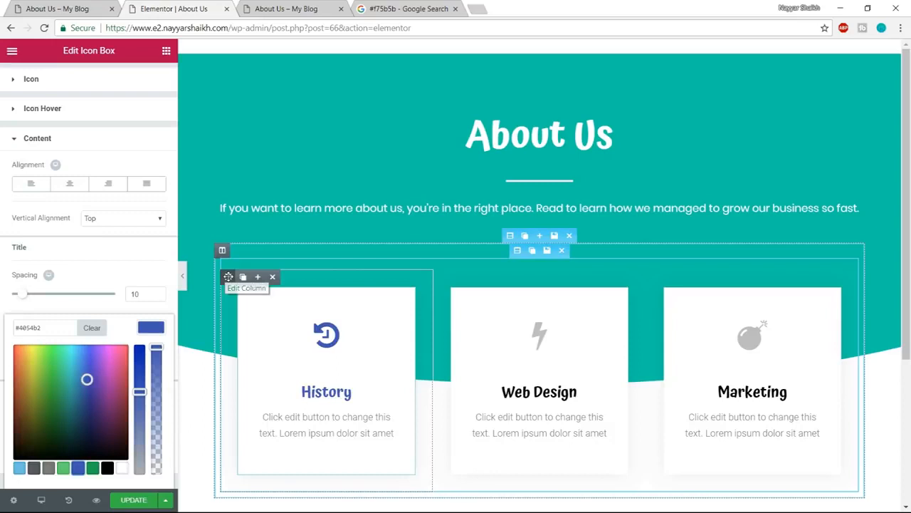
pyautogui.click(228, 277)
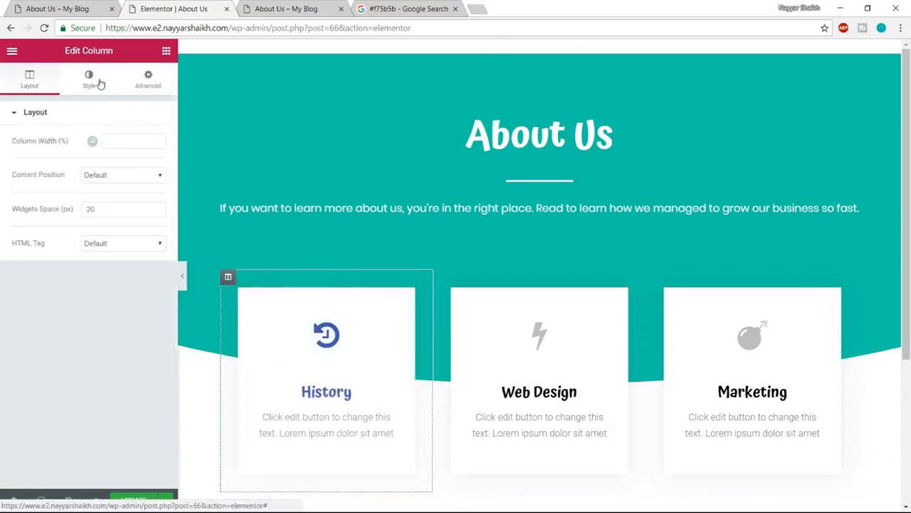
pyautogui.click(96, 88)
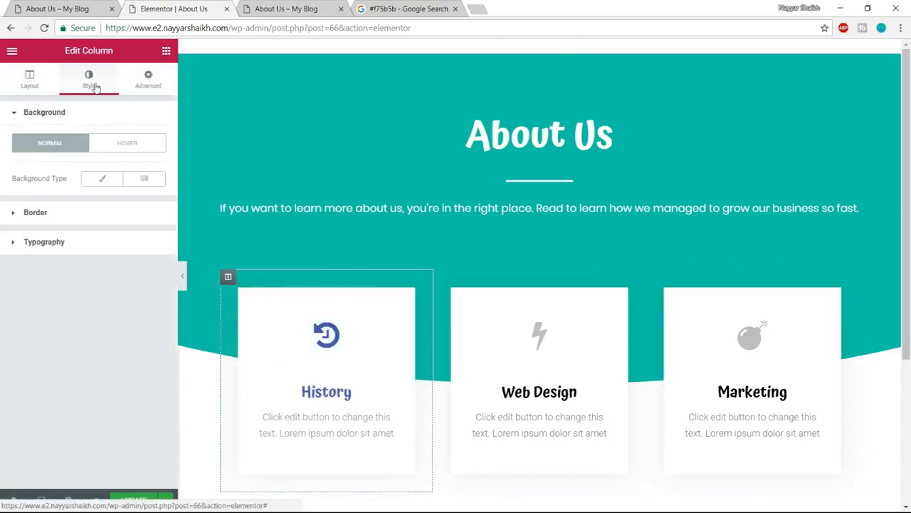
pyautogui.click(72, 226)
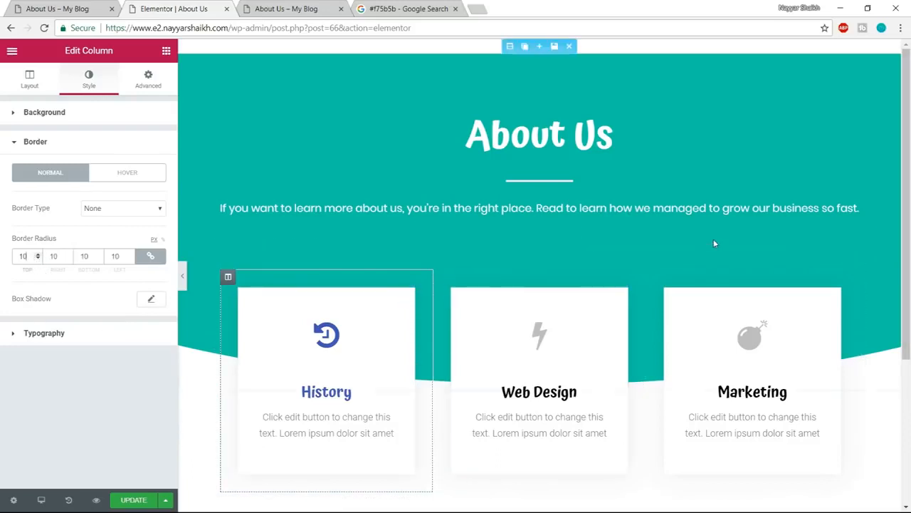
pyautogui.hotkey('ctrl', 'a')
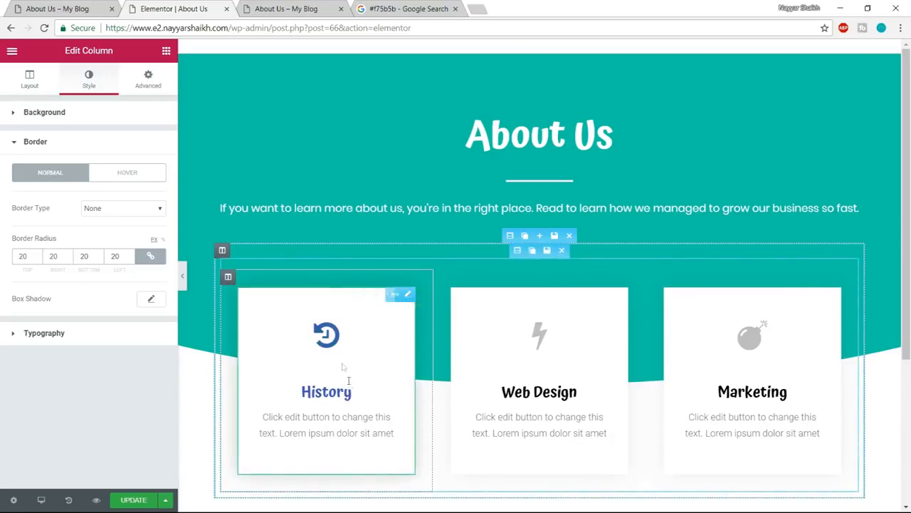
# - Set the border radius of the History icon box itself to 20 px on all corners
pyautogui.click(331, 343)
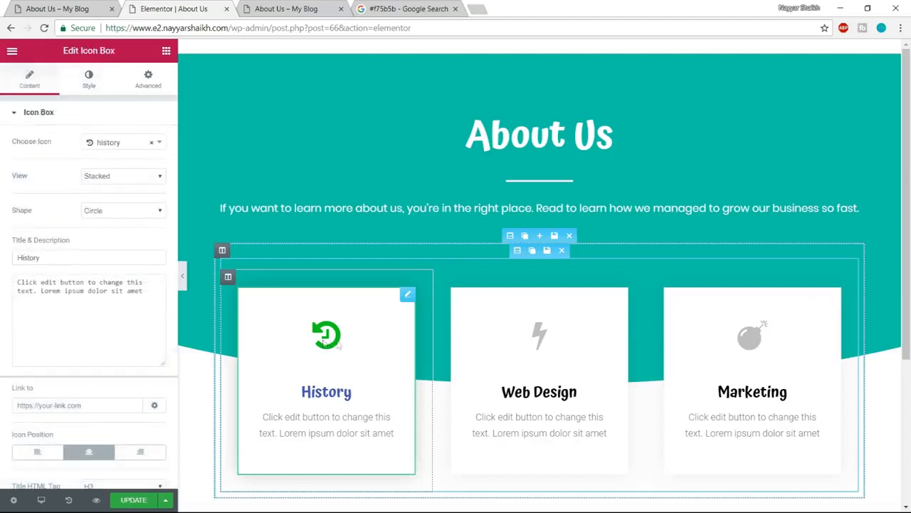
pyautogui.click(84, 81)
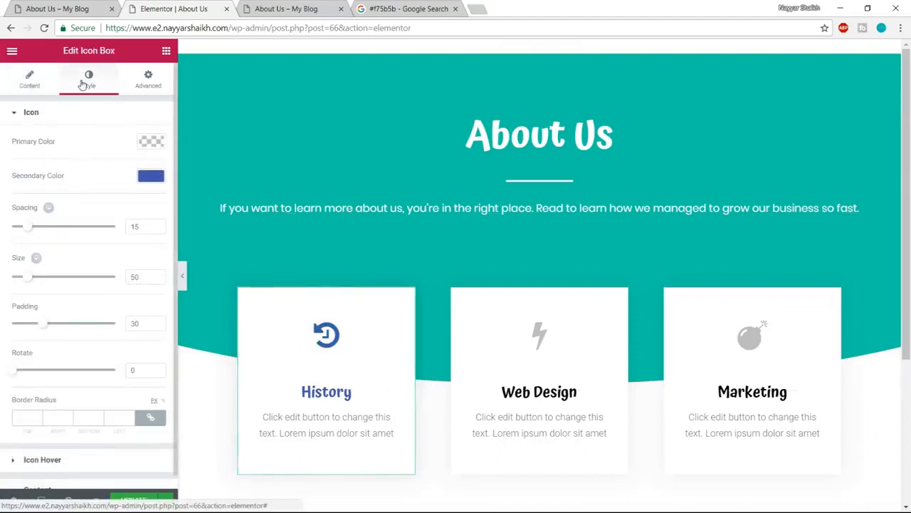
pyautogui.click(150, 78)
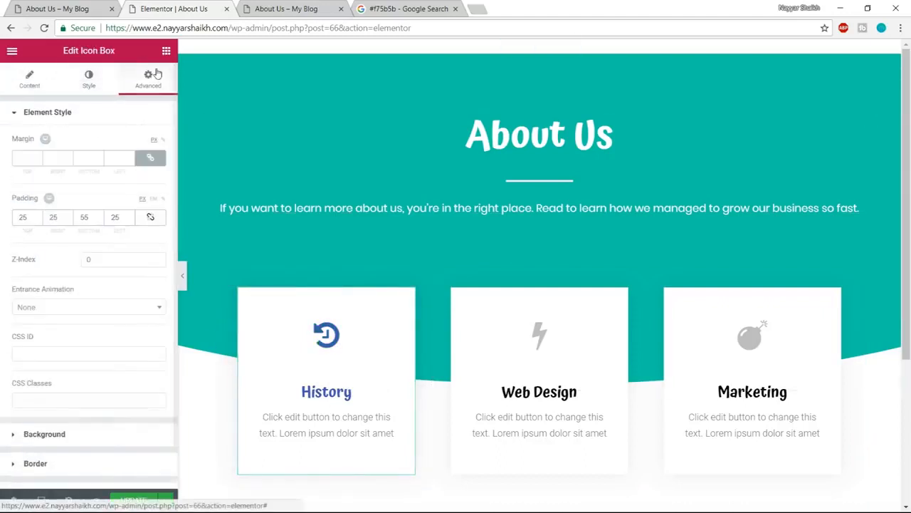
pyautogui.scroll(-1, 105, 284)
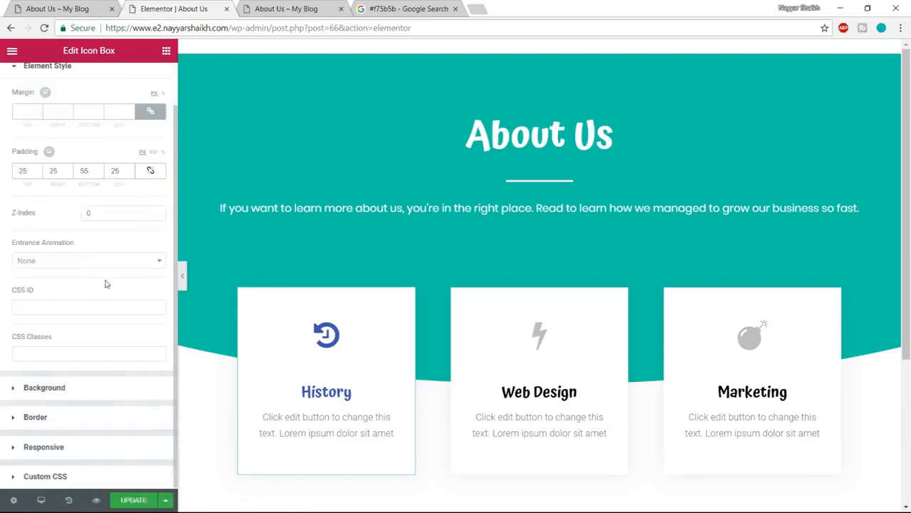
pyautogui.click(80, 420)
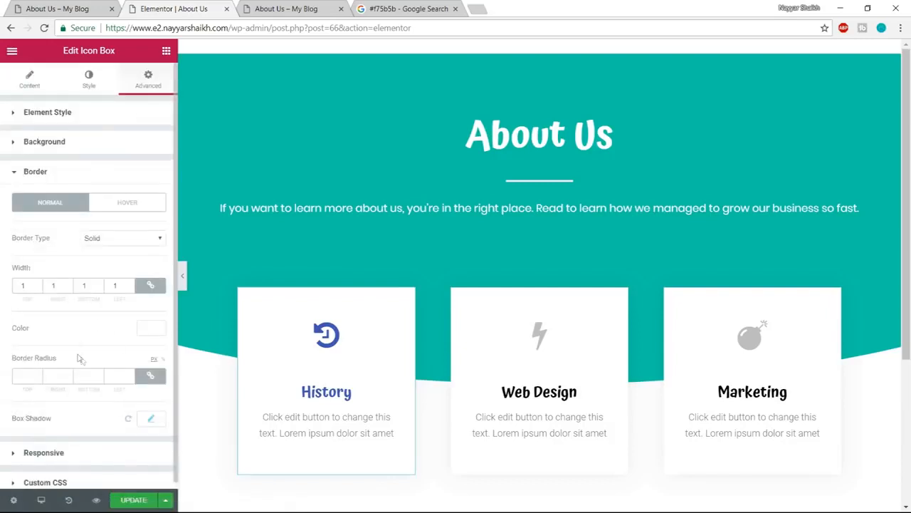
pyautogui.click(25, 367)
pyautogui.write('10')
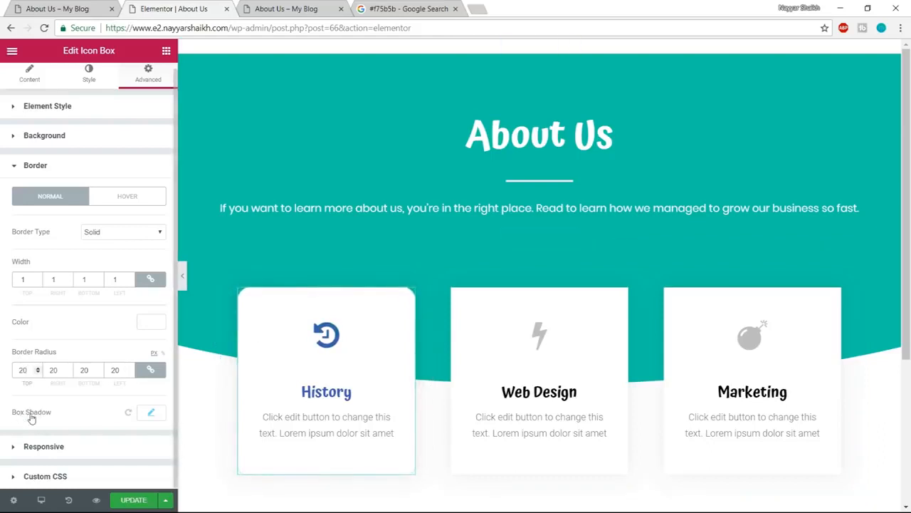
# - Raise the opacity of the History icon box's black box shadow color to fully opaque
pyautogui.click(149, 415)
pyautogui.scroll(-1, 172, 413)
pyautogui.scroll(-1, 172, 413)
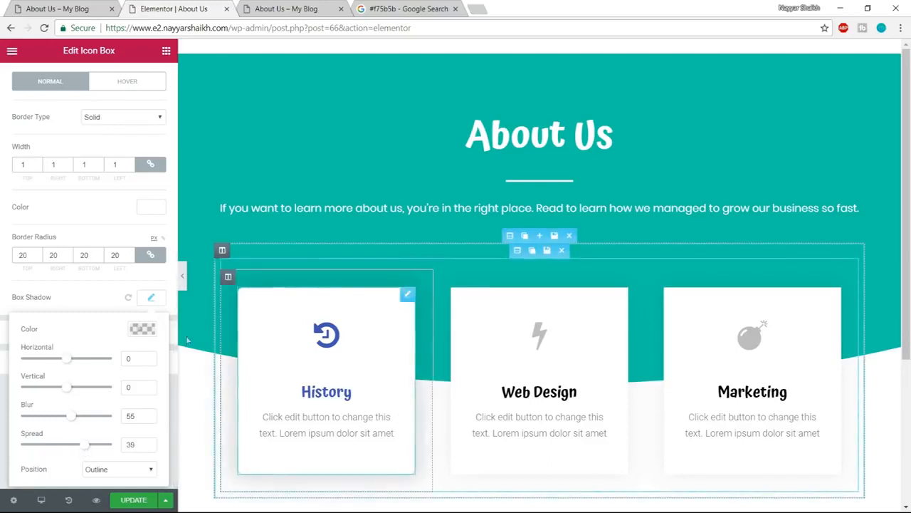
pyautogui.click(142, 328)
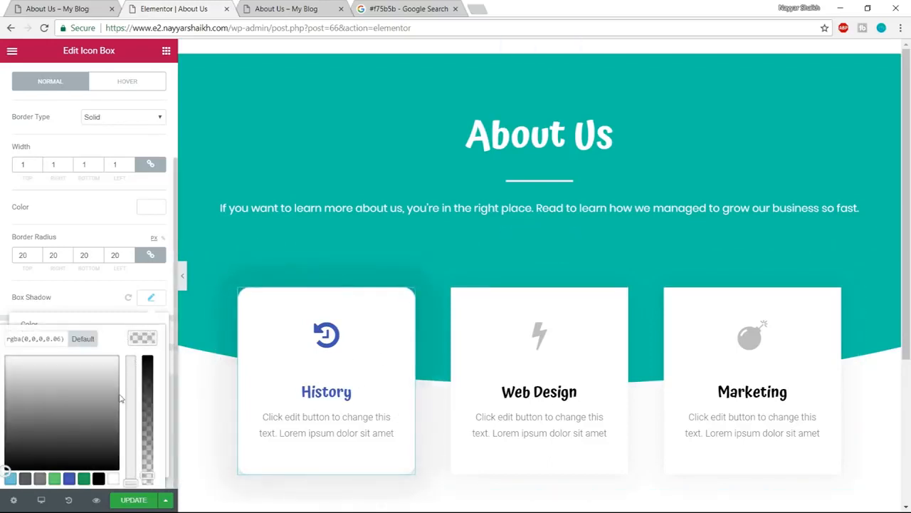
pyautogui.scroll(-1, 161, 378)
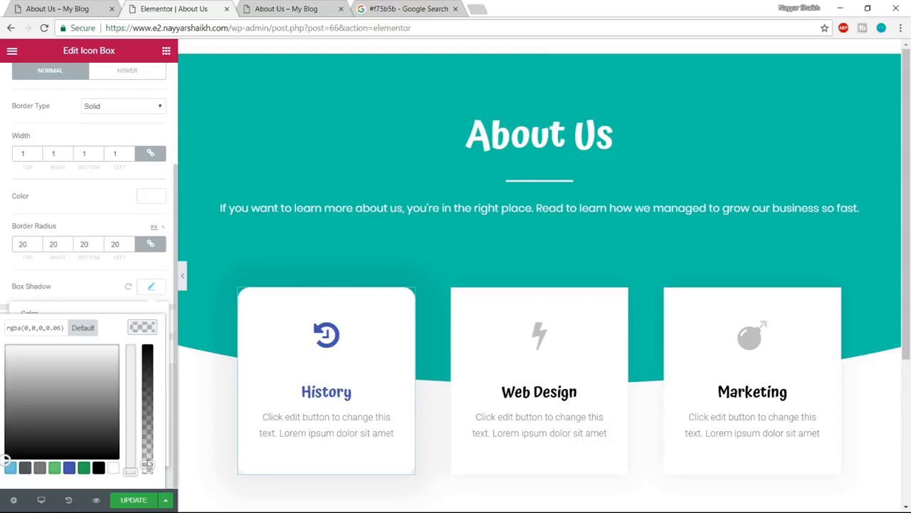
pyautogui.moveTo(148, 463); pyautogui.dragTo(131, 301)
pyautogui.click(130, 278)
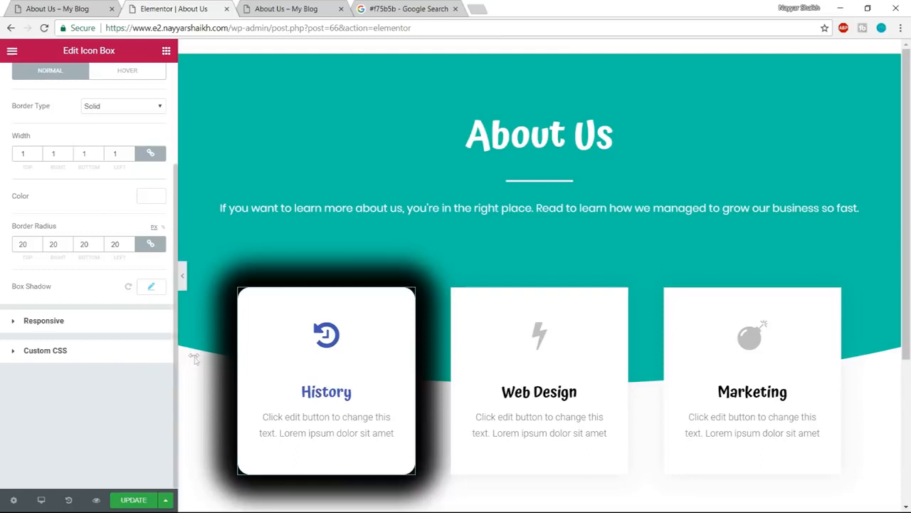
# - Lower the opacity of the History icon box's black box shadow color to 0.29
pyautogui.click(150, 286)
pyautogui.click(143, 325)
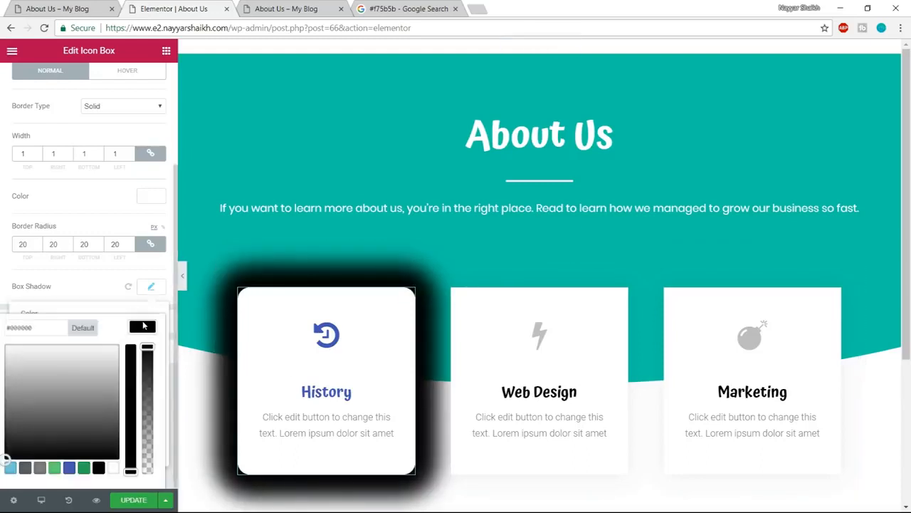
pyautogui.moveTo(147, 349); pyautogui.dragTo(147, 440)
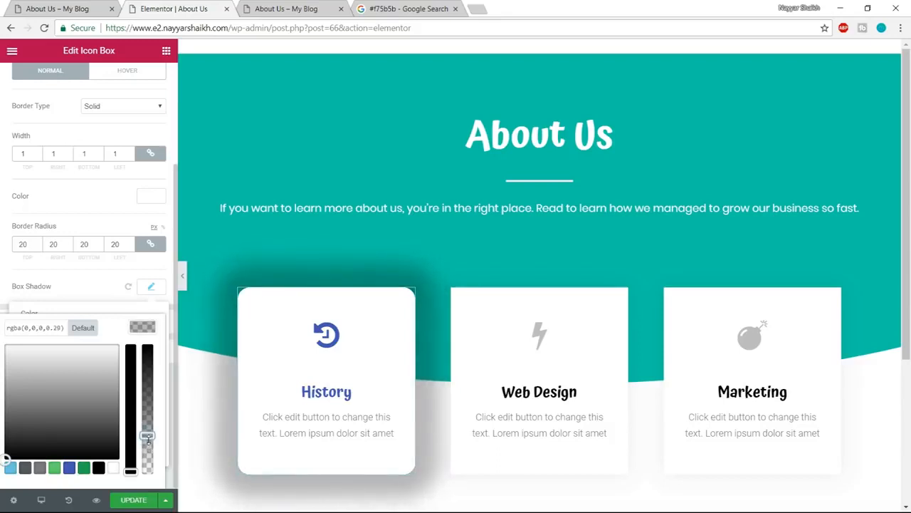
pyautogui.click(150, 289)
pyautogui.click(150, 289)
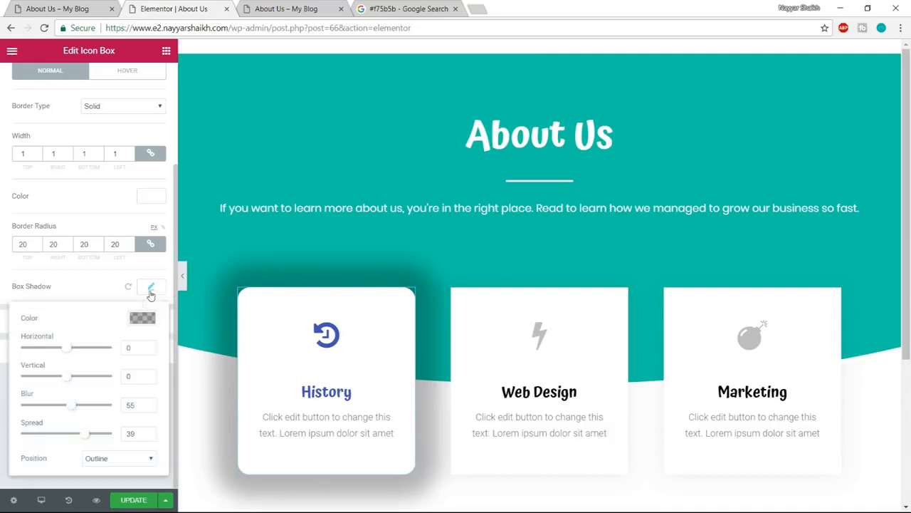
# - Reduce the spread of the History icon box's box shadow to 1
pyautogui.moveTo(89, 441); pyautogui.dragTo(69, 438)
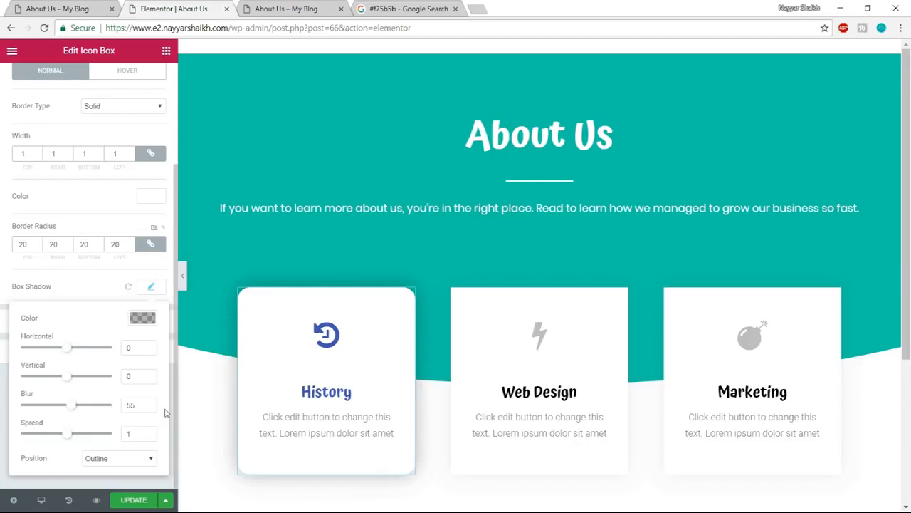
pyautogui.click(150, 287)
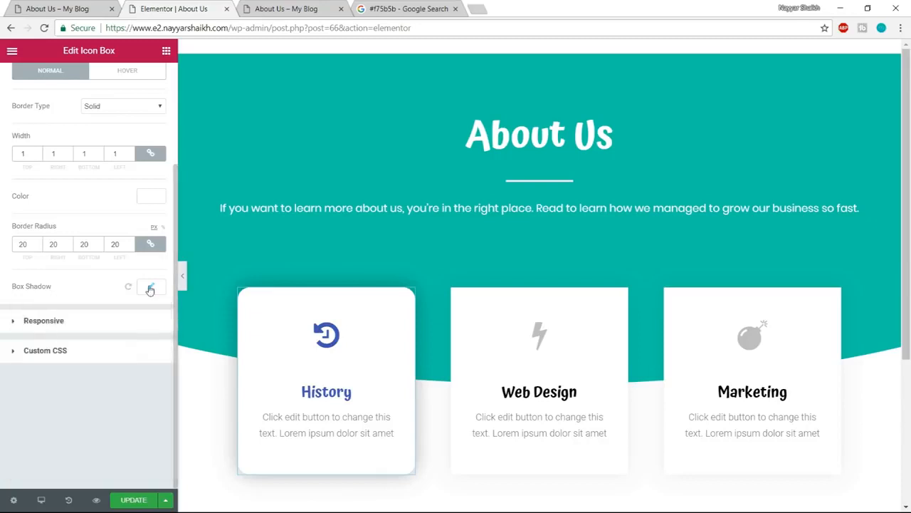
pyautogui.click(150, 289)
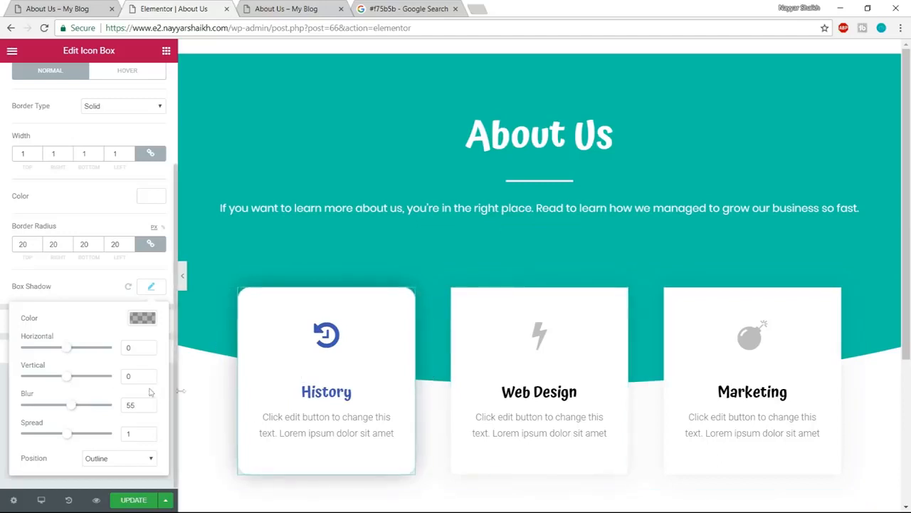
pyautogui.click(143, 318)
pyautogui.click(142, 318)
pyautogui.click(151, 286)
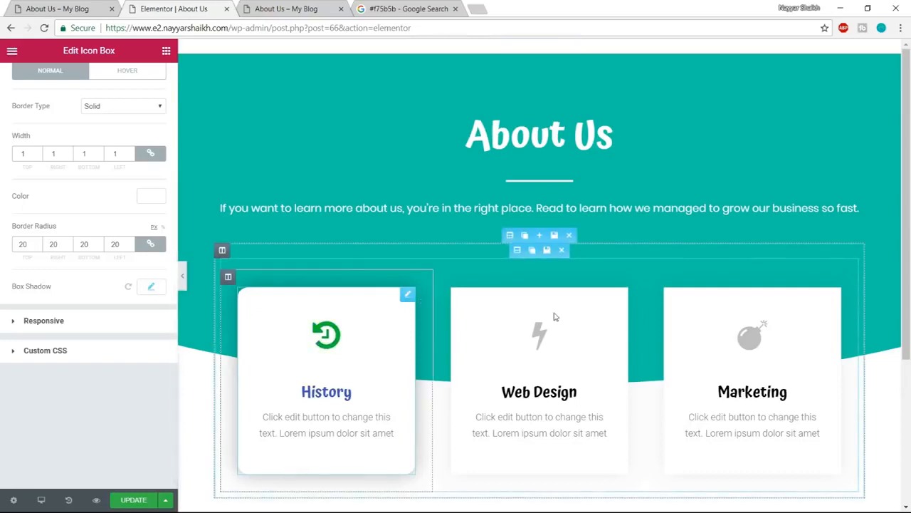
# - Set the hover-state border color of the History icon box to the blue #4054b2
pyautogui.scroll(1, 149, 287)
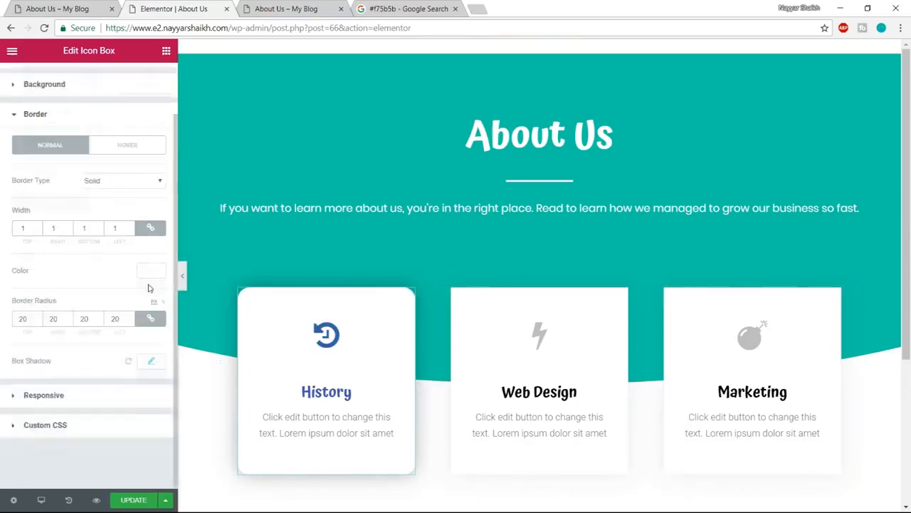
pyautogui.scroll(1, 149, 288)
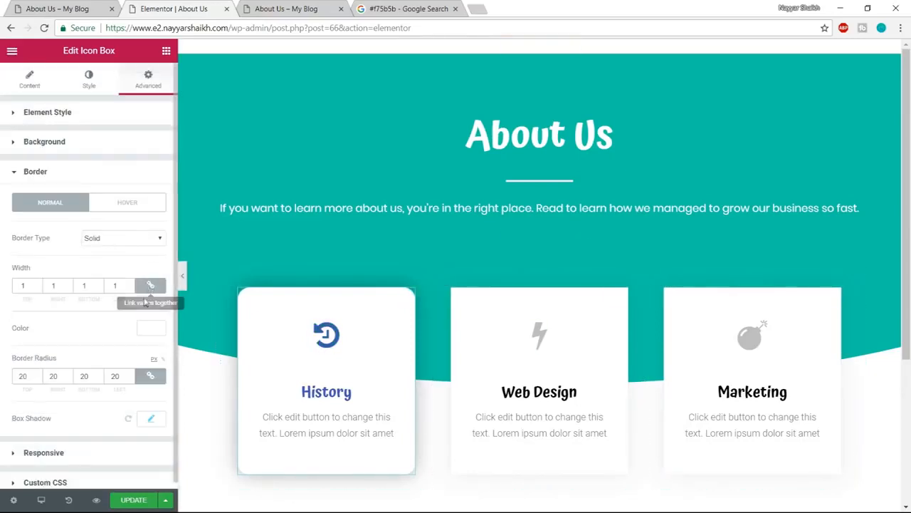
pyautogui.click(135, 207)
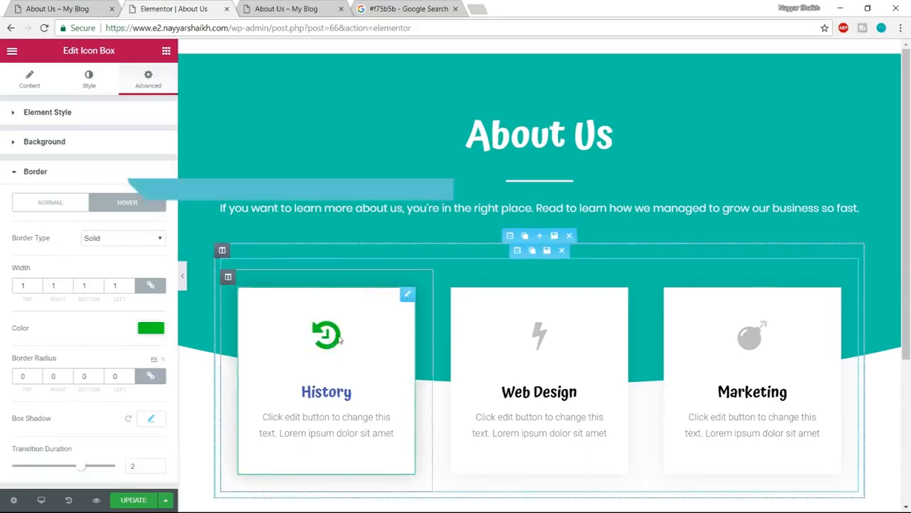
pyautogui.click(152, 327)
pyautogui.scroll(-1, 152, 328)
pyautogui.click(79, 415)
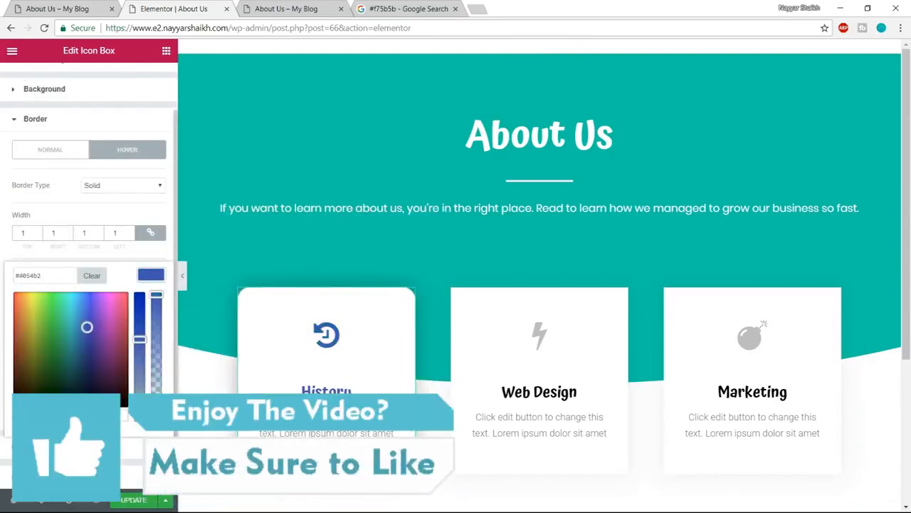
pyautogui.click(155, 274)
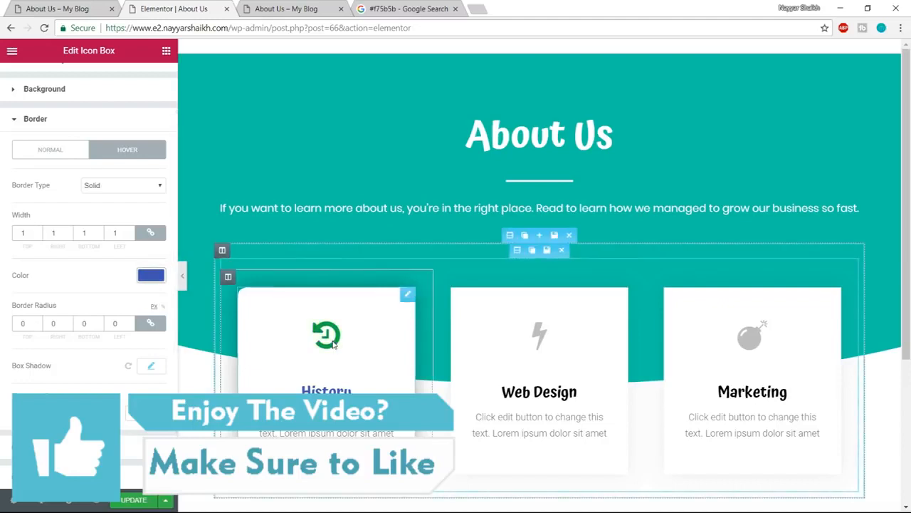
pyautogui.click(155, 282)
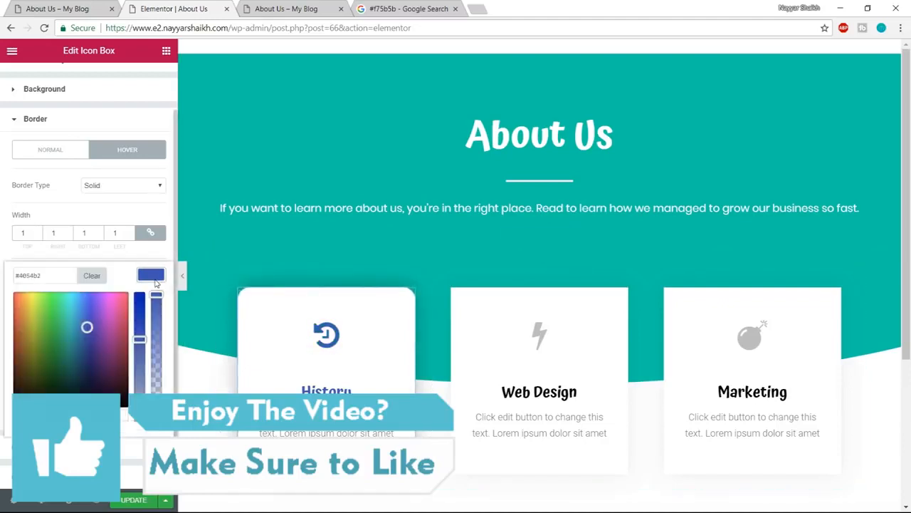
pyautogui.click(156, 282)
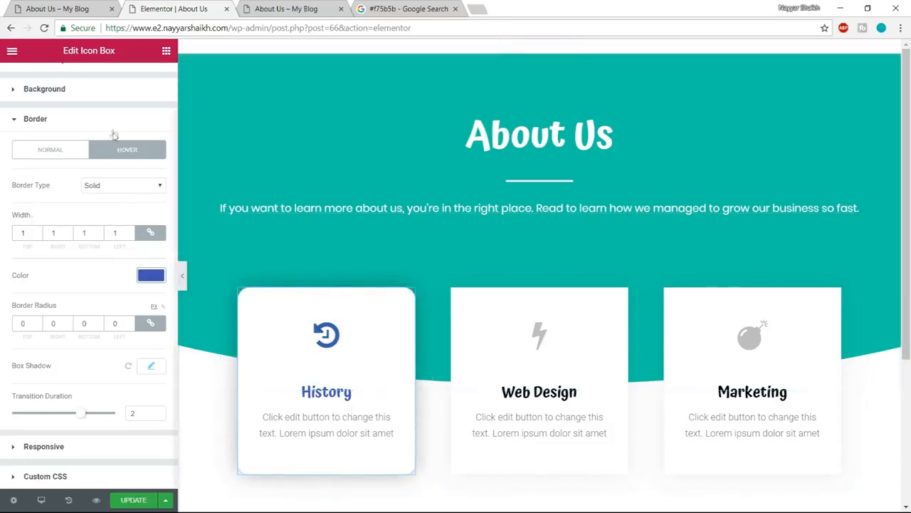
# - Set the History icon box's hover border color to gray, #7a7a7a, and its hover transition duration to 1
pyautogui.click(150, 274)
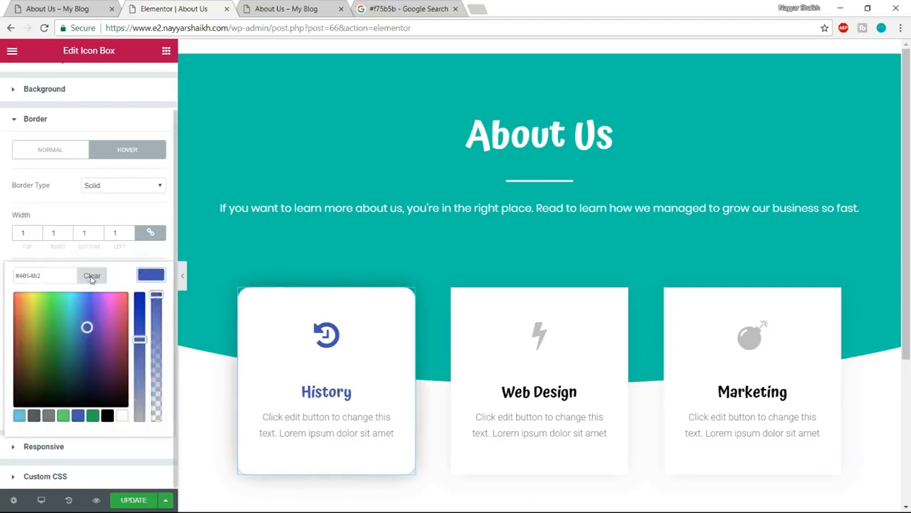
pyautogui.click(46, 415)
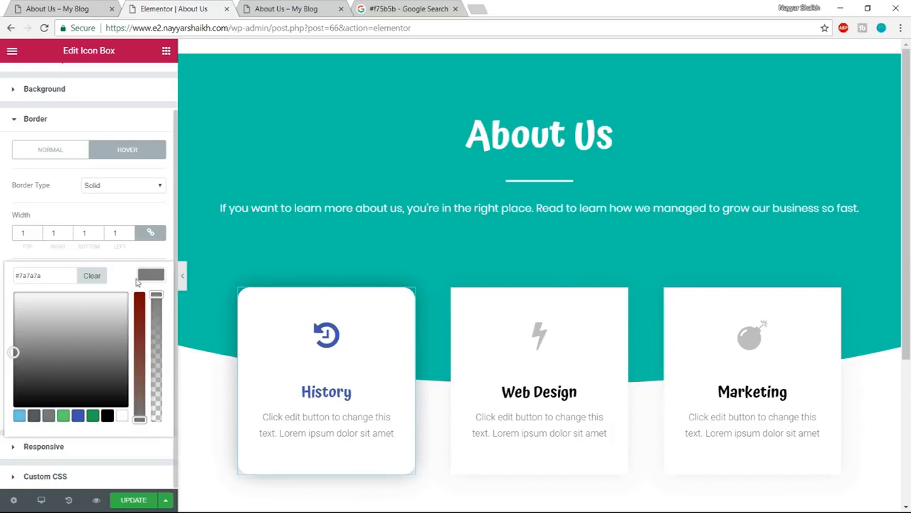
pyautogui.click(140, 280)
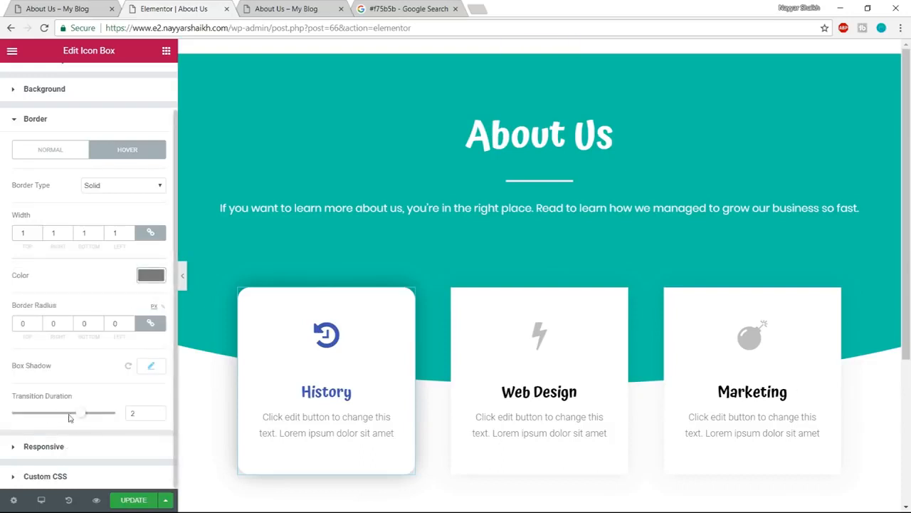
pyautogui.moveTo(82, 419); pyautogui.dragTo(41, 417)
pyautogui.moveTo(138, 417); pyautogui.dragTo(106, 419)
# - Raise the color opacity of the History icon box's hover box shadow to 0.38
pyautogui.click(152, 367)
pyautogui.scroll(-1, 148, 385)
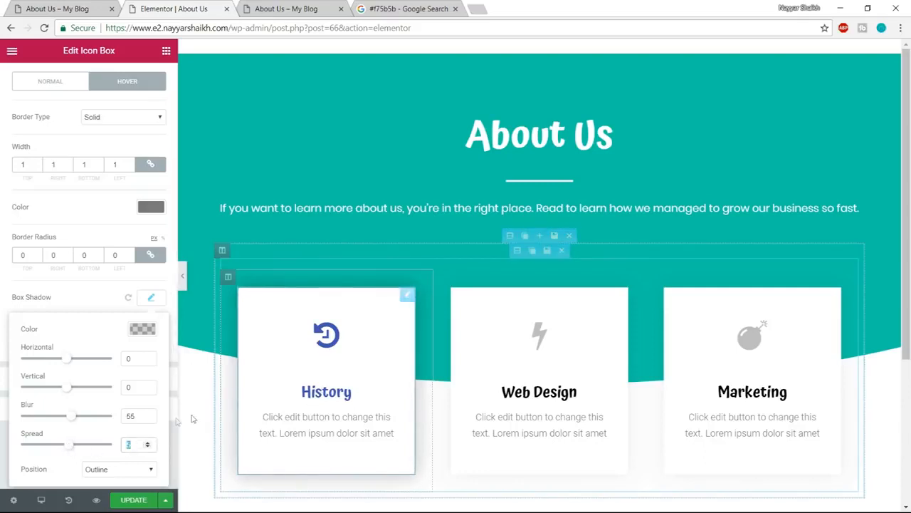
pyautogui.click(143, 329)
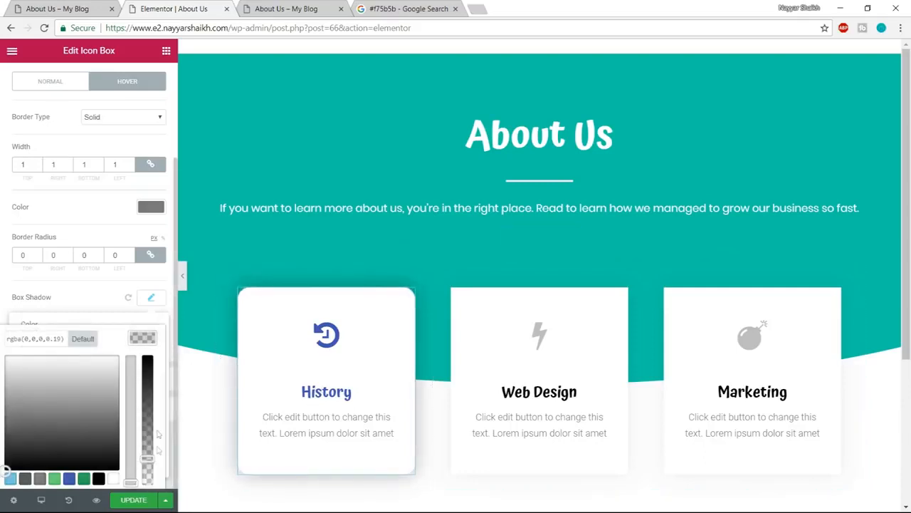
pyautogui.moveTo(147, 458); pyautogui.dragTo(148, 434)
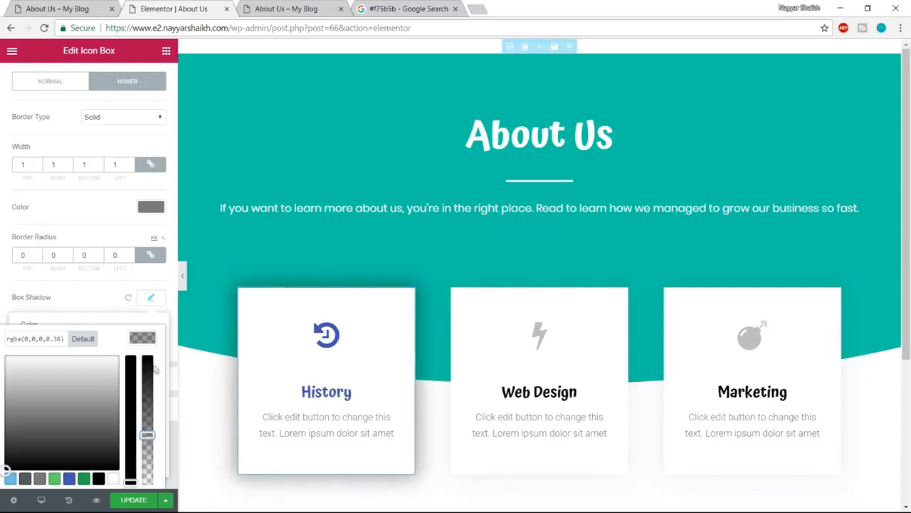
pyautogui.click(143, 337)
pyautogui.click(153, 298)
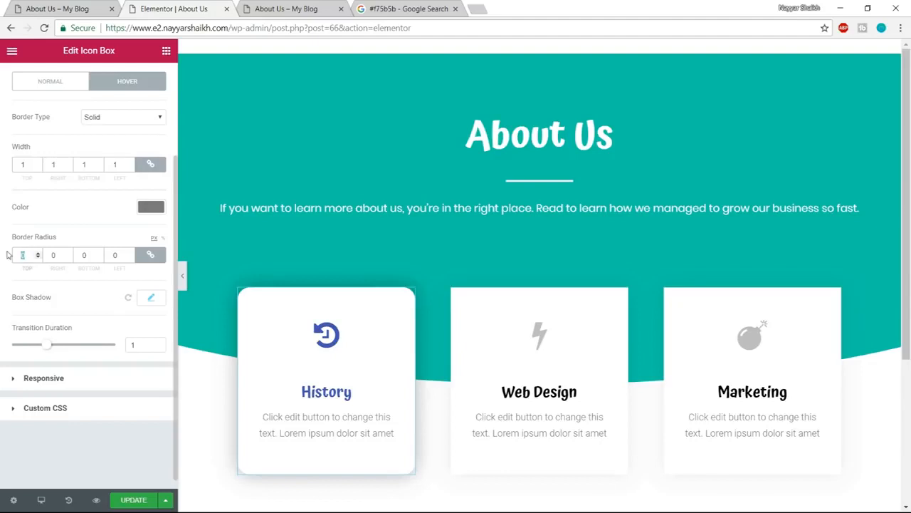
# - Set the icon box's hover border radius to 25 px on all corners and check the updated History card in the page preview
pyautogui.write('25')
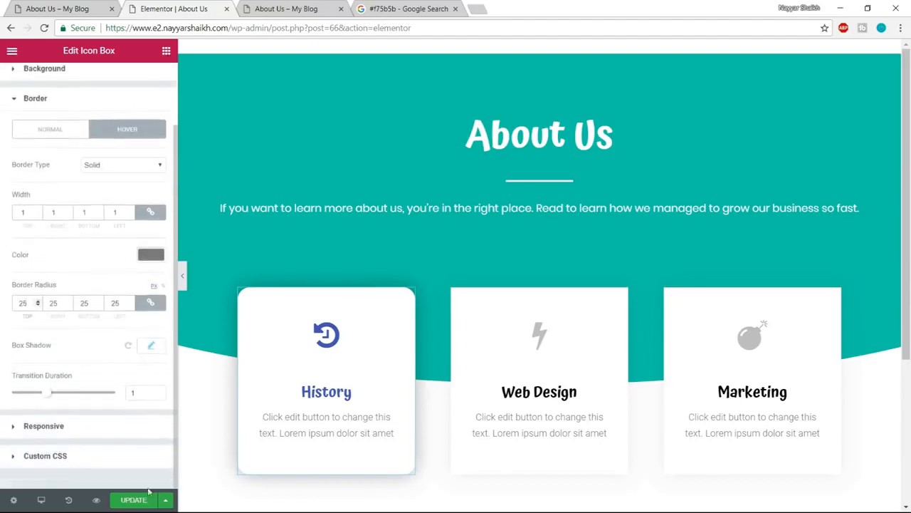
pyautogui.click(141, 504)
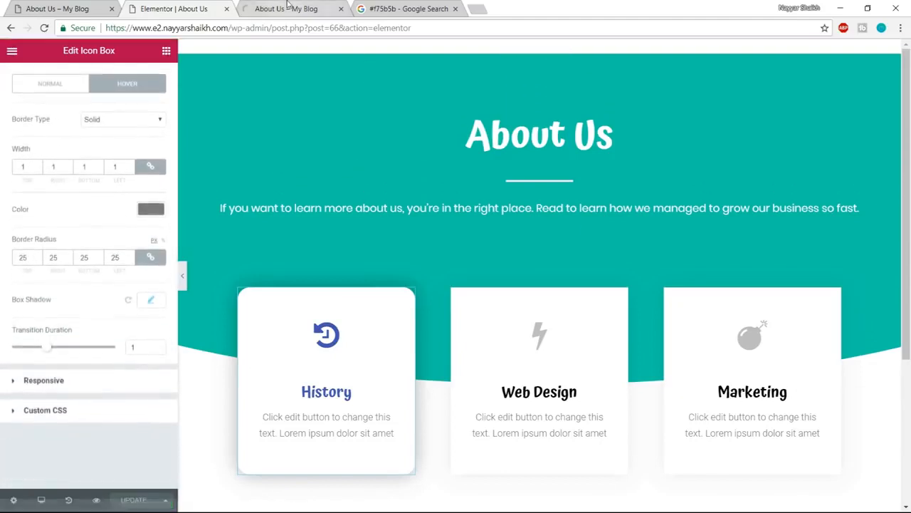
pyautogui.click(298, 10)
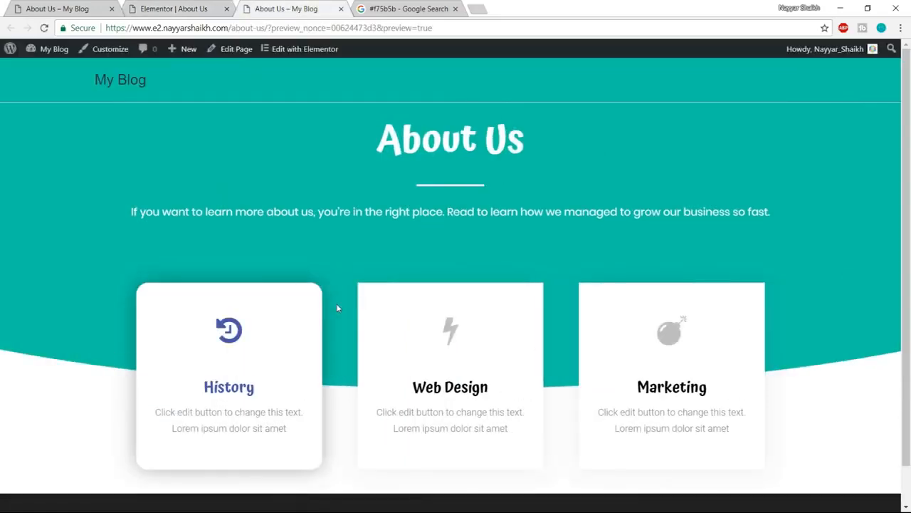
pyautogui.scroll(-1, 339, 311)
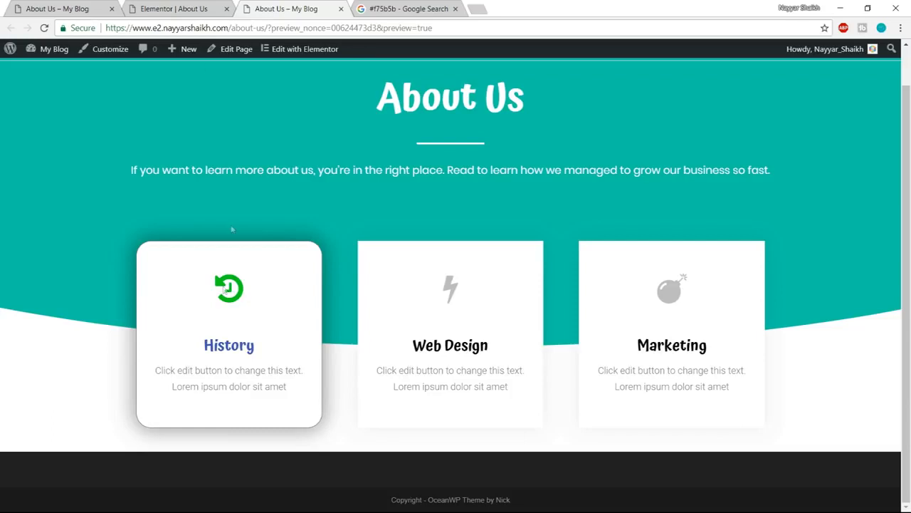
# - Set the History icon's hover secondary color to blue, #4054b2, and update the page
pyautogui.hotkey('ctrl', 'shift', 'Tab')
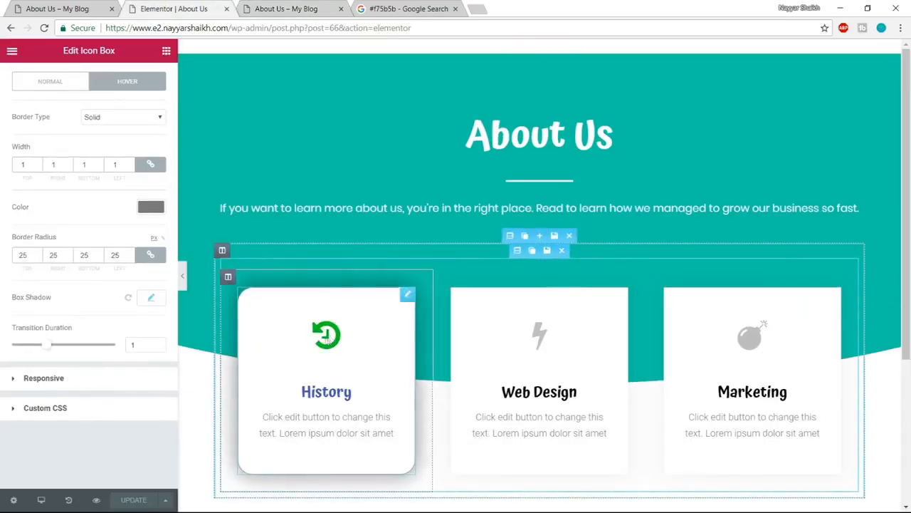
pyautogui.scroll(2, 78, 114)
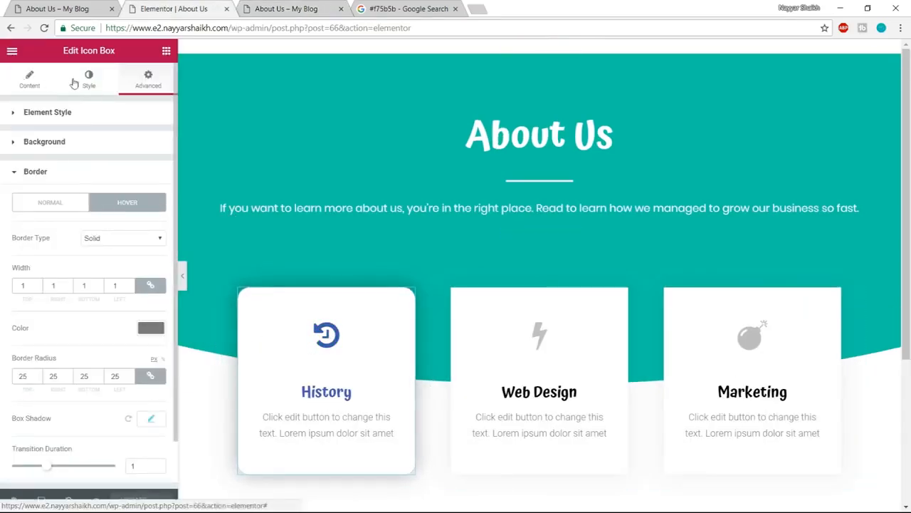
pyautogui.click(84, 80)
pyautogui.scroll(-1, 130, 197)
pyautogui.click(43, 447)
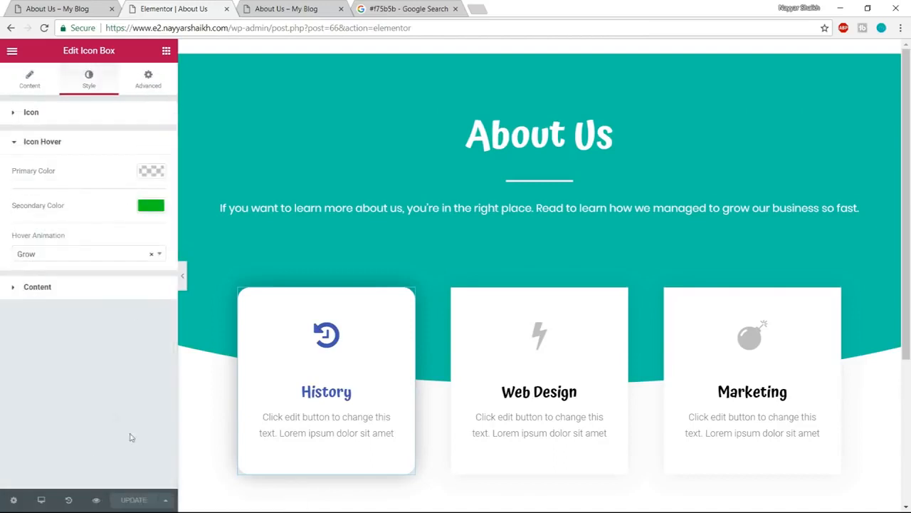
pyautogui.click(147, 211)
pyautogui.click(405, 8)
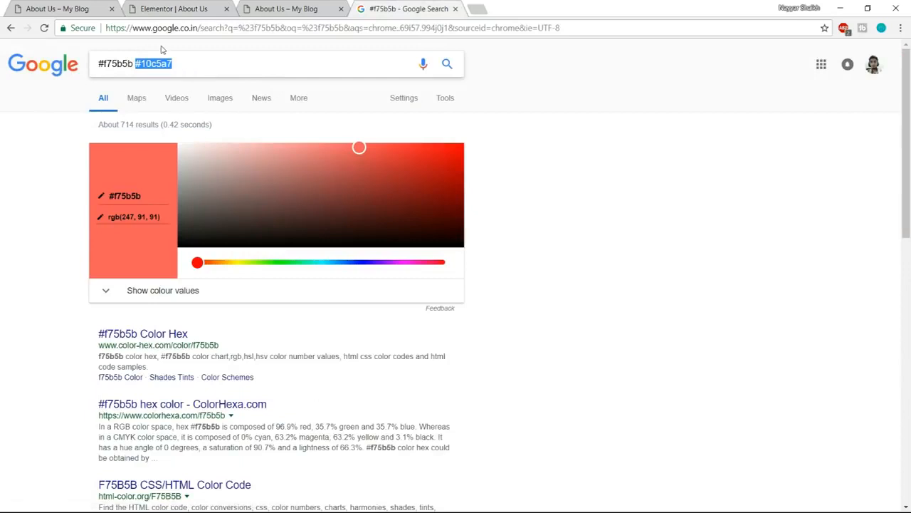
pyautogui.click(194, 6)
pyautogui.click(78, 345)
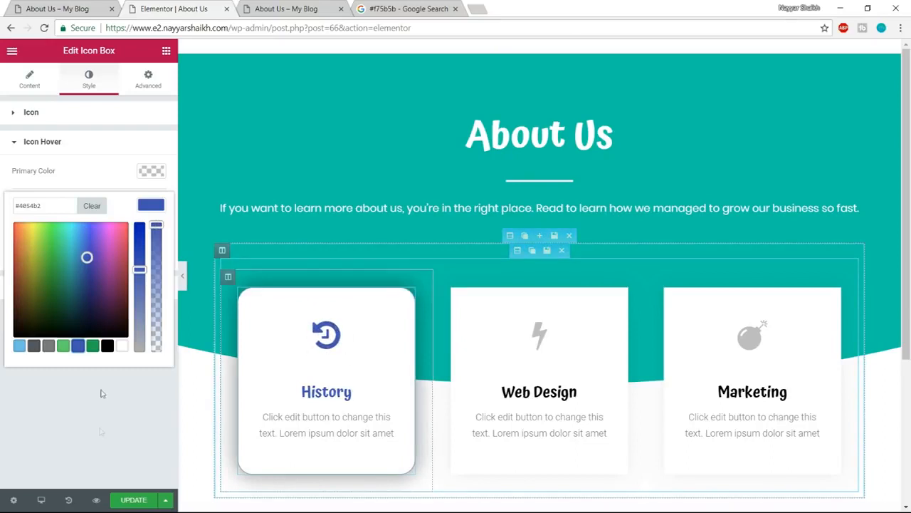
pyautogui.click(128, 501)
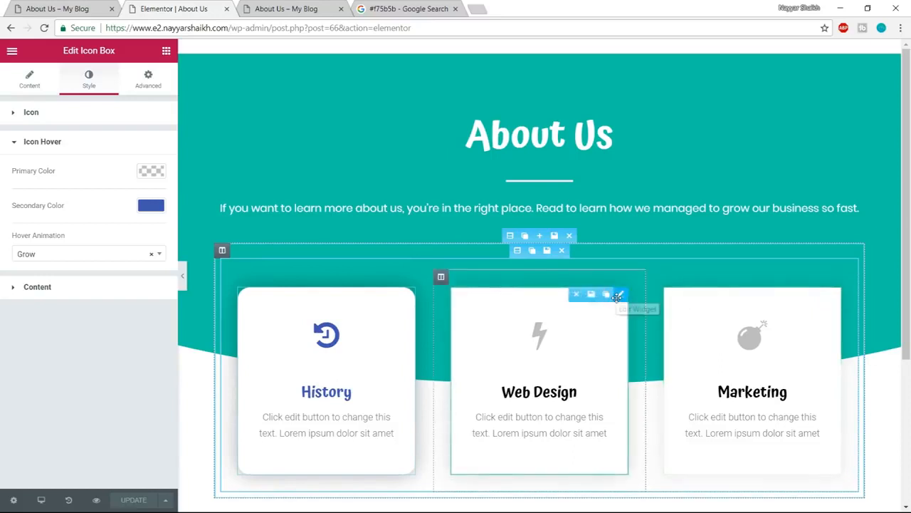
# - Delete the Web Design and Marketing icon boxes and move a duplicate of the History card into the middle column
pyautogui.click(577, 294)
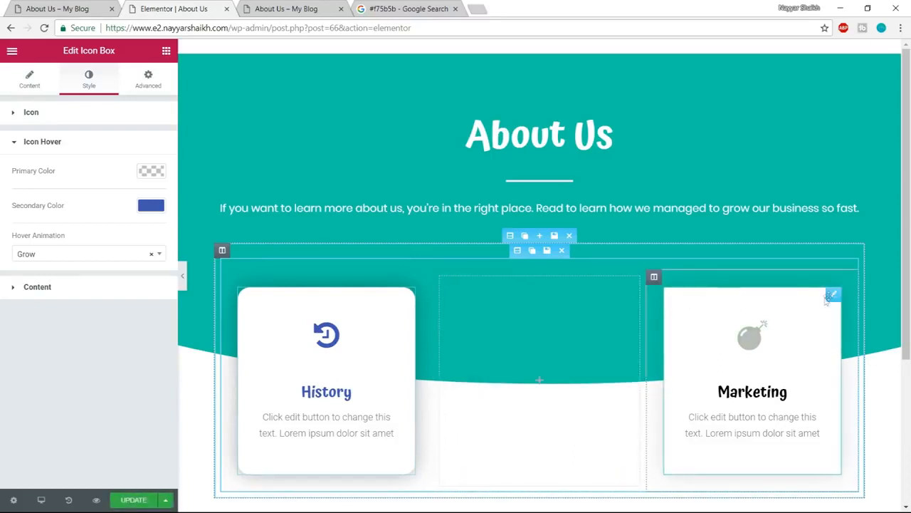
pyautogui.click(789, 294)
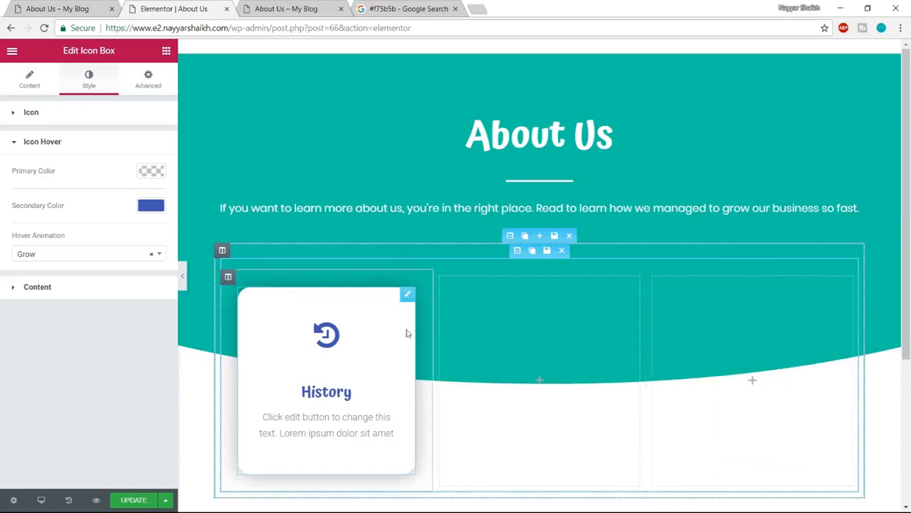
pyautogui.click(393, 293)
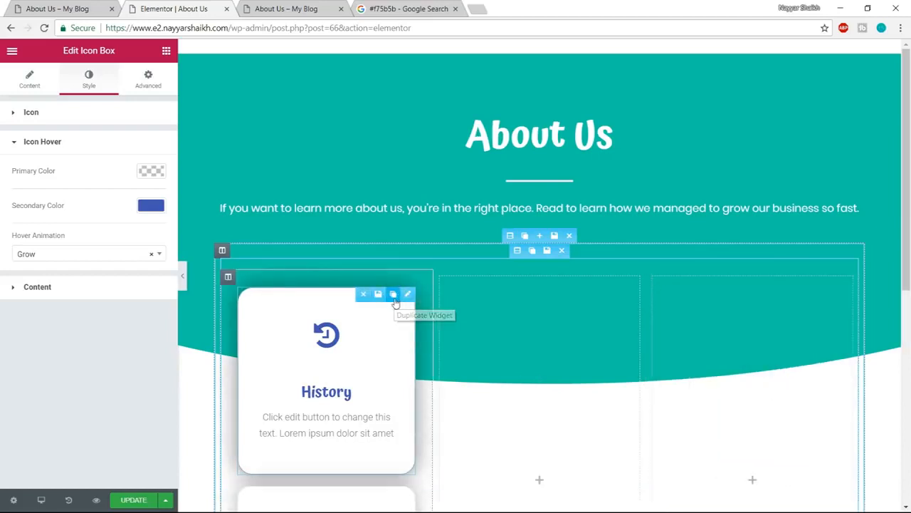
pyautogui.moveTo(302, 305); pyautogui.dragTo(527, 320)
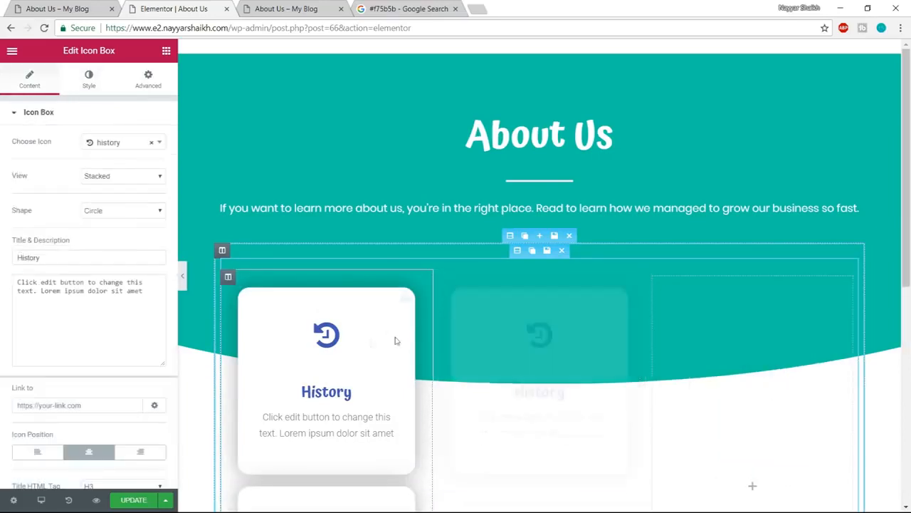
# - Move another History card duplicate into the empty third column and check the Mission card on the example page
pyautogui.moveTo(425, 322); pyautogui.dragTo(744, 347)
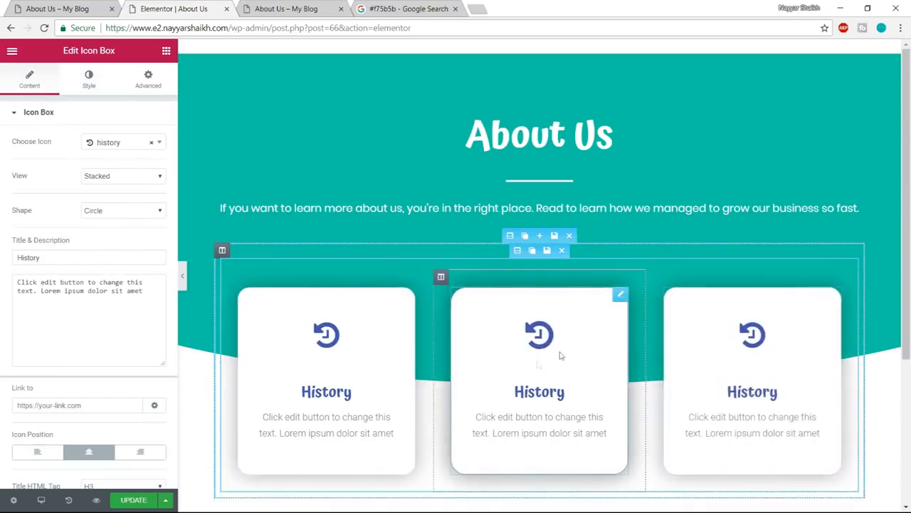
pyautogui.click(58, 9)
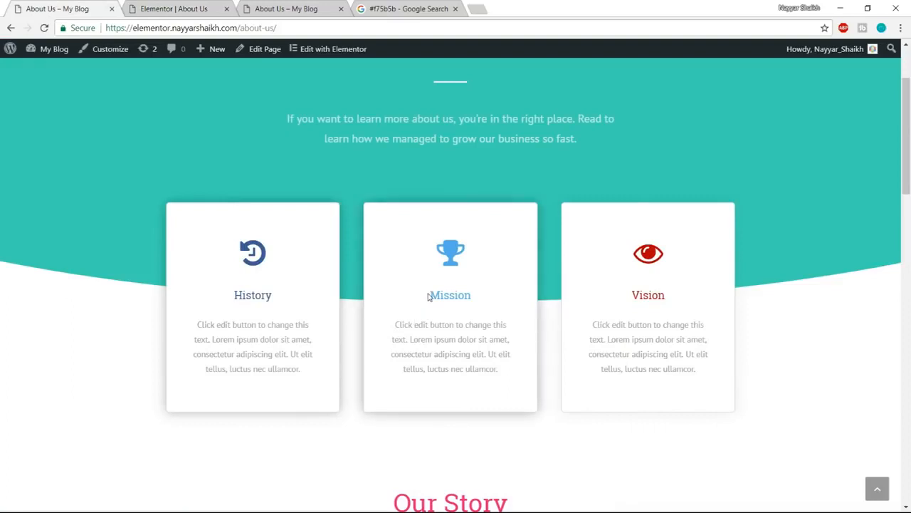
pyautogui.moveTo(428, 295); pyautogui.dragTo(480, 298)
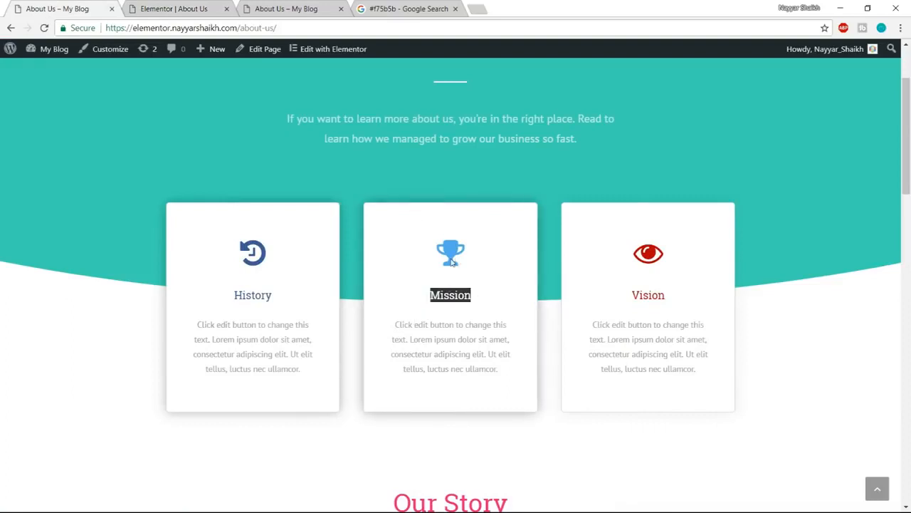
pyautogui.click(212, 6)
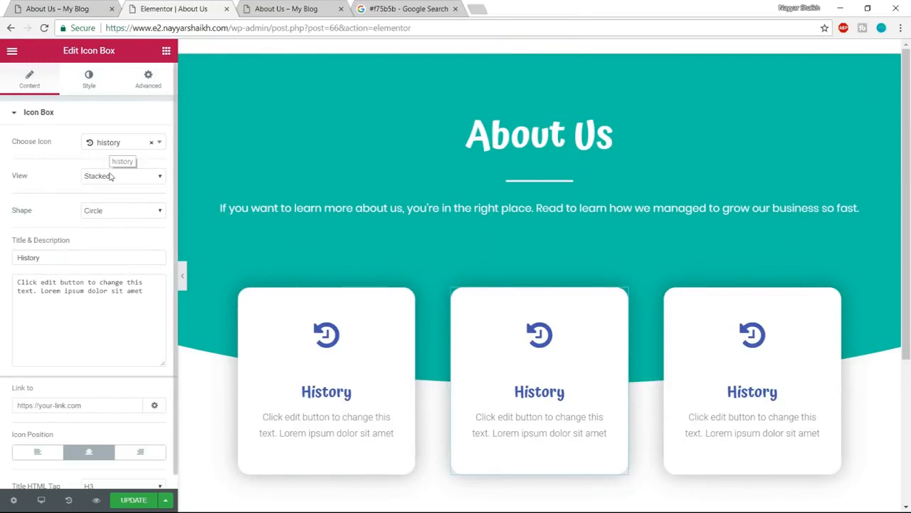
# - Change the middle card's icon to trophy and its title to Mission
pyautogui.click(111, 145)
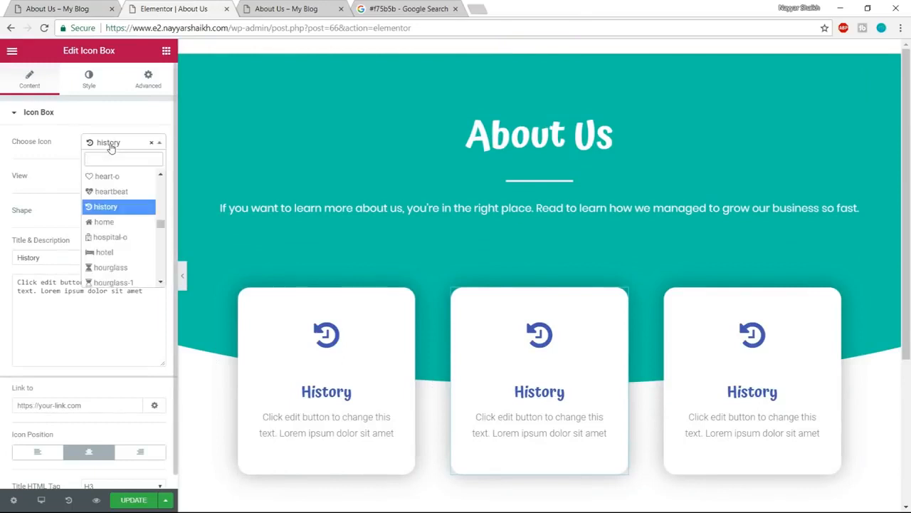
pyautogui.write('trophy')
pyautogui.press('Return')
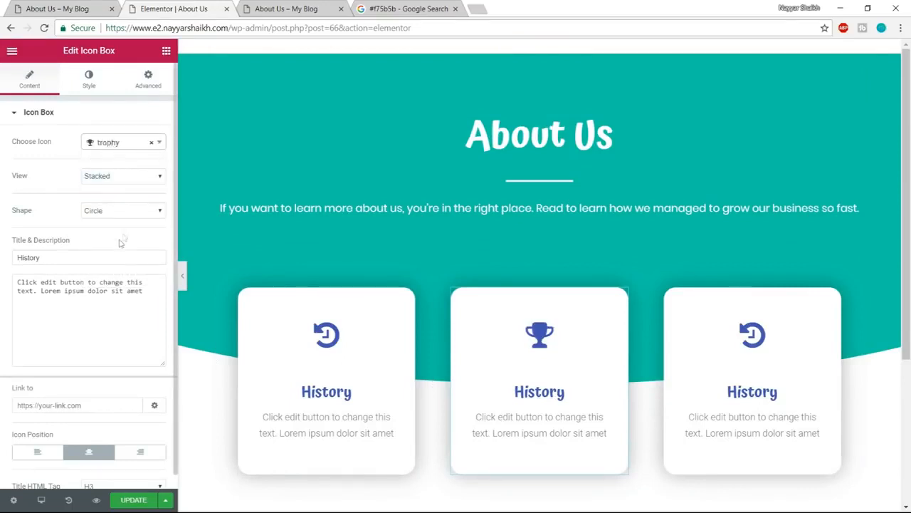
pyautogui.moveTo(72, 262); pyautogui.dragTo(2, 266)
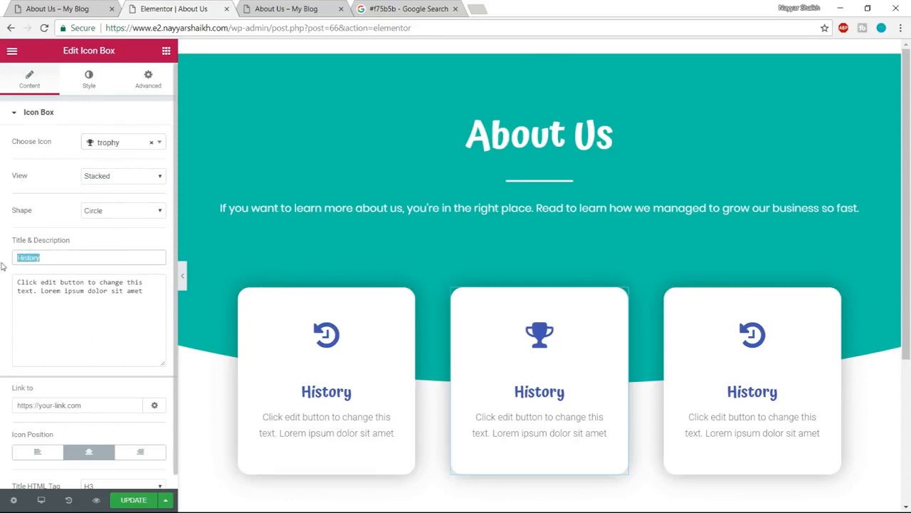
pyautogui.write('Mission')
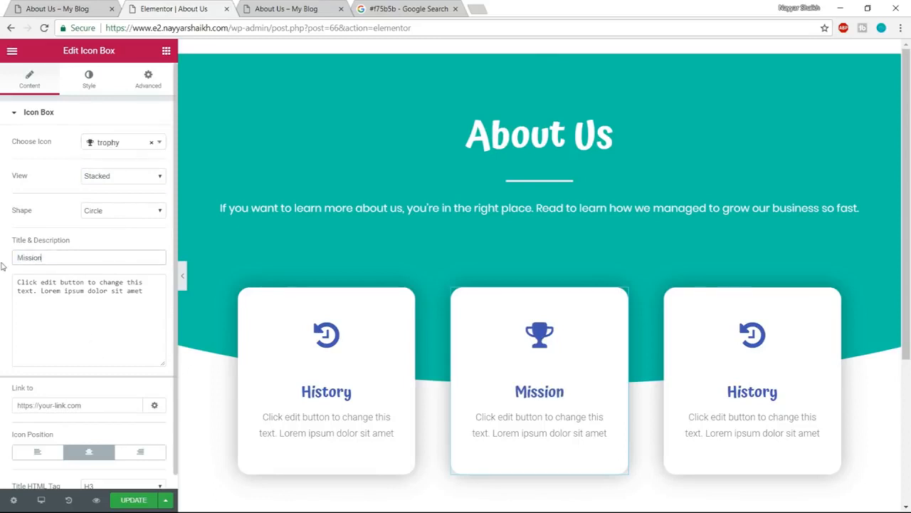
# - Set the Mission card's icon secondary color and title color to light blue, #6ec1e4, and update the page
pyautogui.click(88, 78)
pyautogui.click(151, 140)
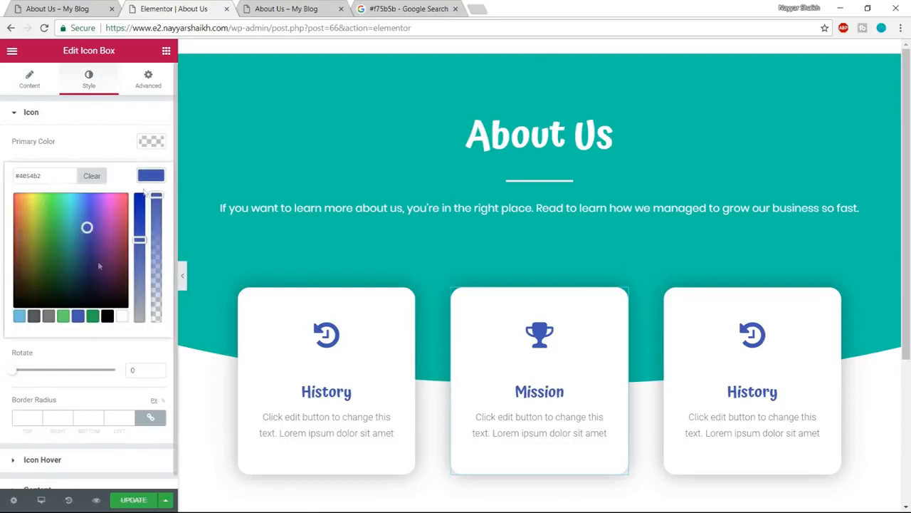
pyautogui.click(19, 315)
pyautogui.scroll(-1, 148, 442)
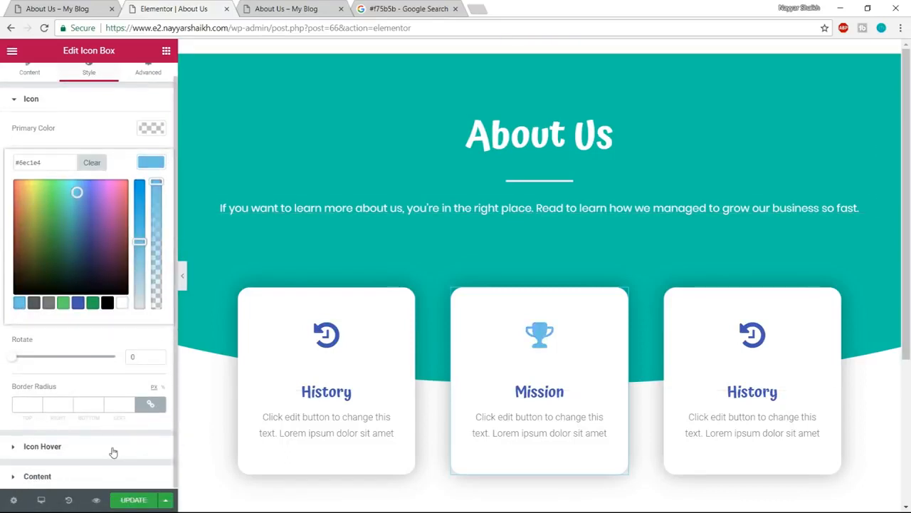
pyautogui.click(99, 477)
pyautogui.click(149, 303)
pyautogui.scroll(-1, 47, 467)
pyautogui.click(19, 468)
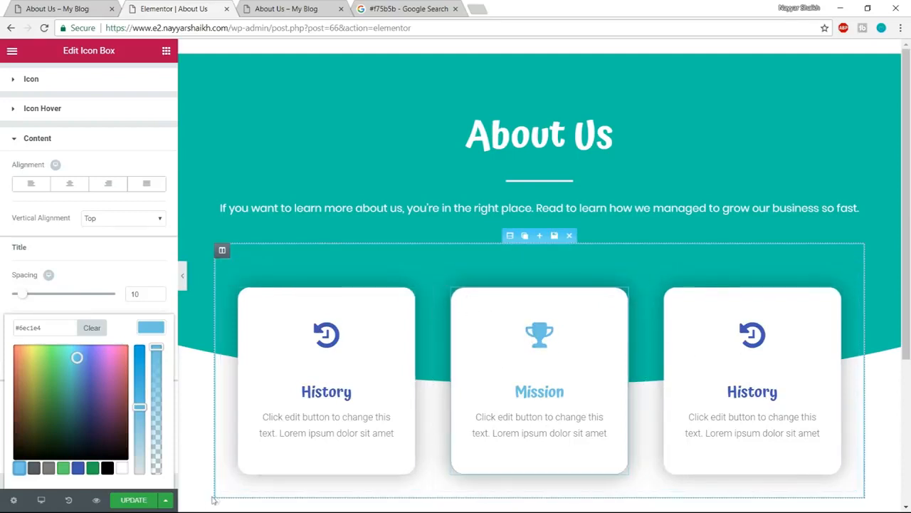
pyautogui.click(132, 499)
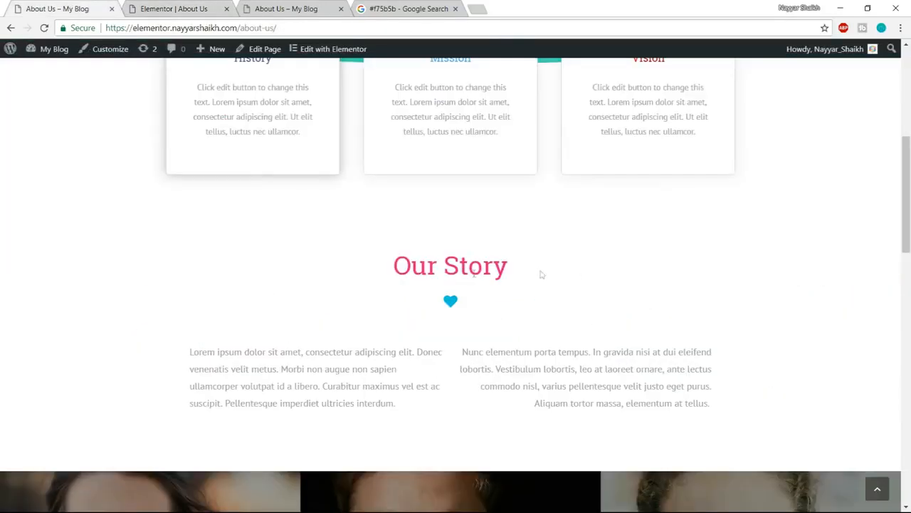
# - Check the example page's Our Story section and add a new single-column section below the cards
pyautogui.moveTo(391, 272); pyautogui.dragTo(562, 262)
pyautogui.click(560, 265)
pyautogui.click(175, 9)
pyautogui.scroll(-3, 556, 269)
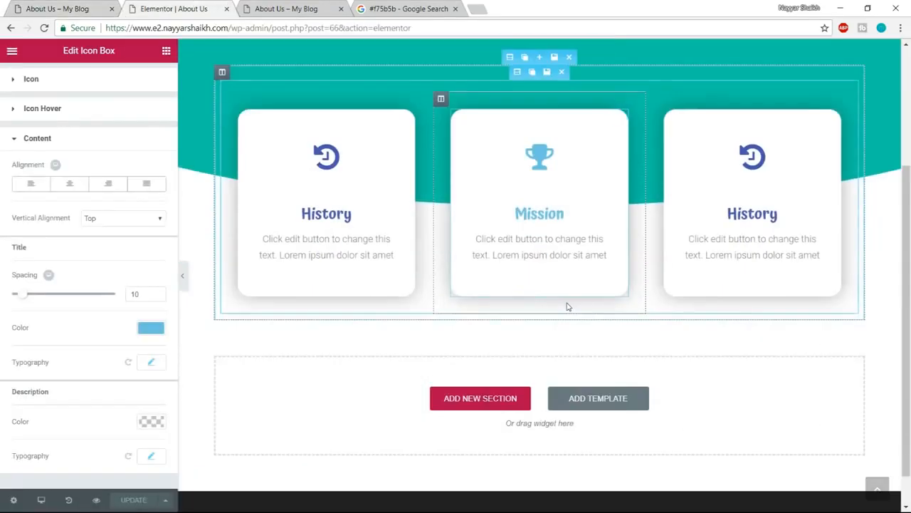
pyautogui.scroll(-2, 568, 306)
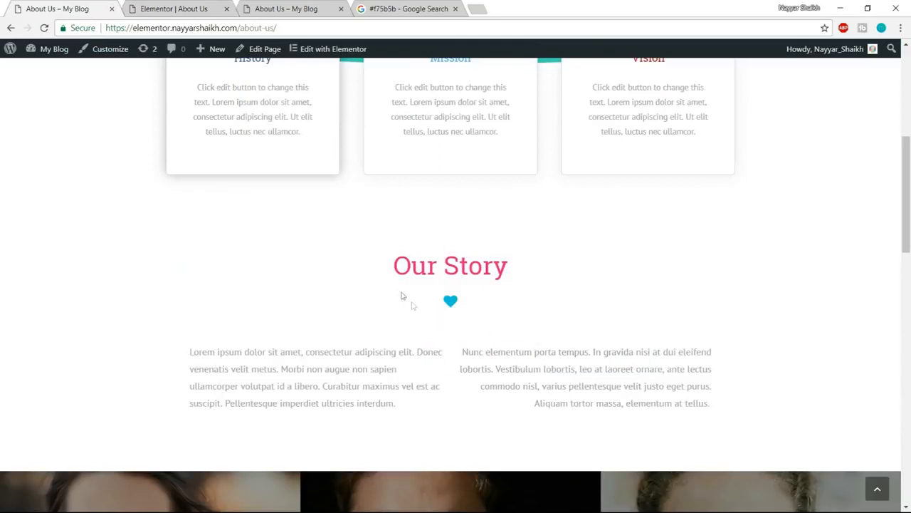
pyautogui.click(188, 9)
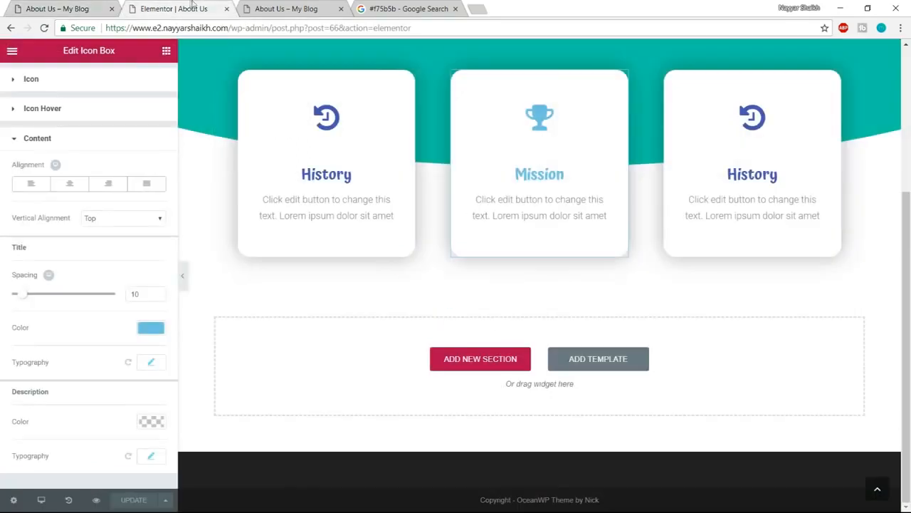
pyautogui.click(482, 360)
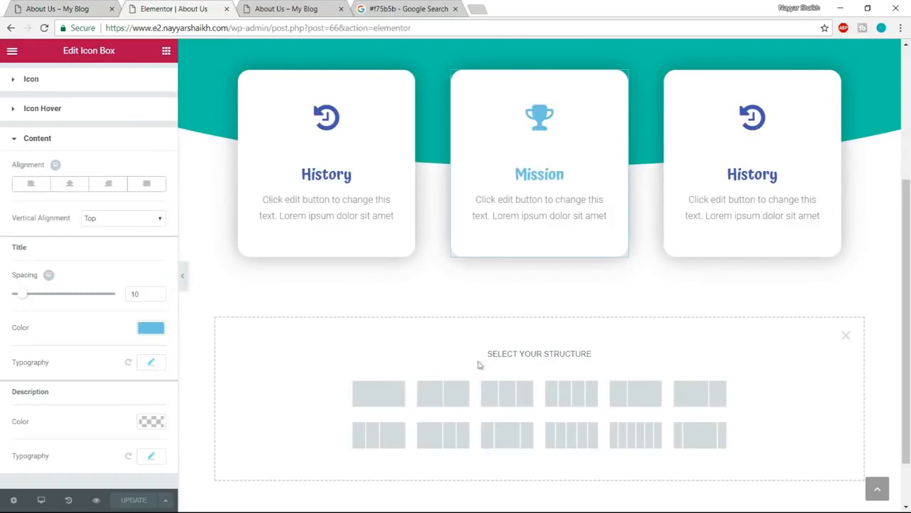
pyautogui.click(382, 403)
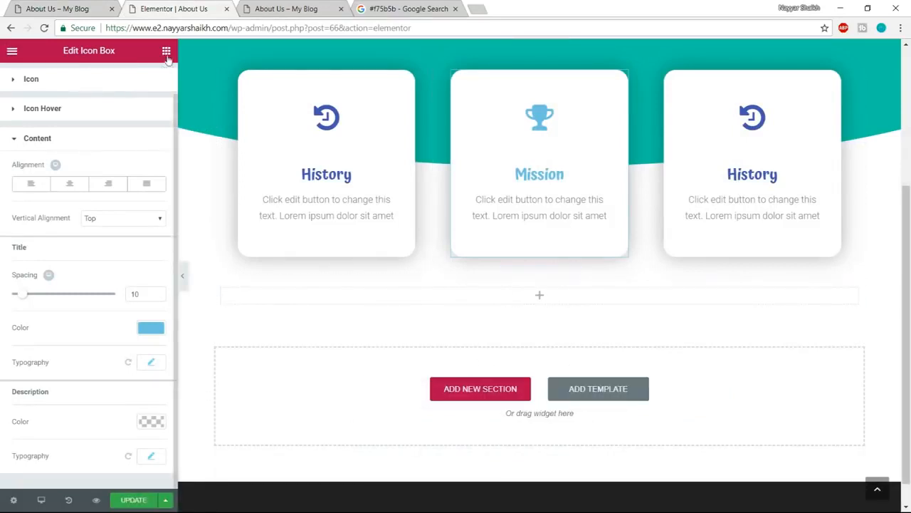
# - Add a heading widget to the new section with the example page's title "Our Story" and center it
pyautogui.click(63, 7)
pyautogui.moveTo(394, 267); pyautogui.dragTo(564, 260)
pyautogui.hotkey('ctrl', 'c')
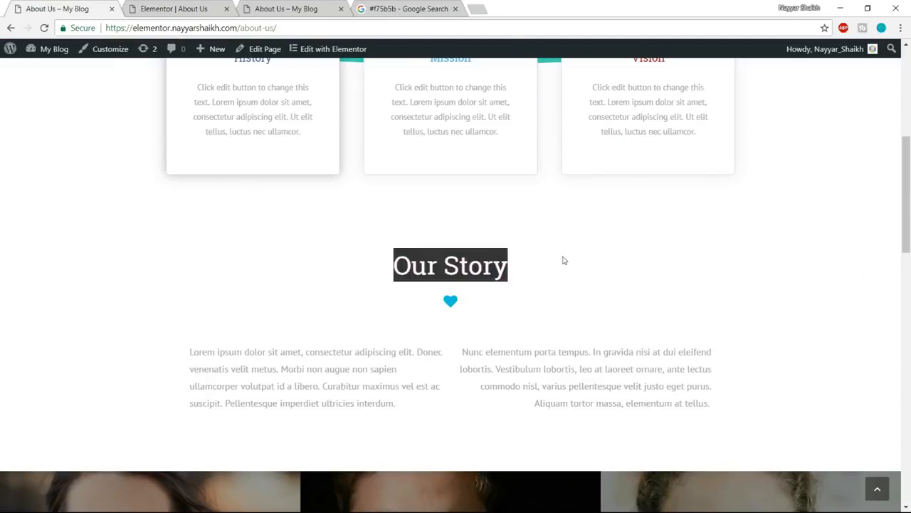
pyautogui.click(178, 9)
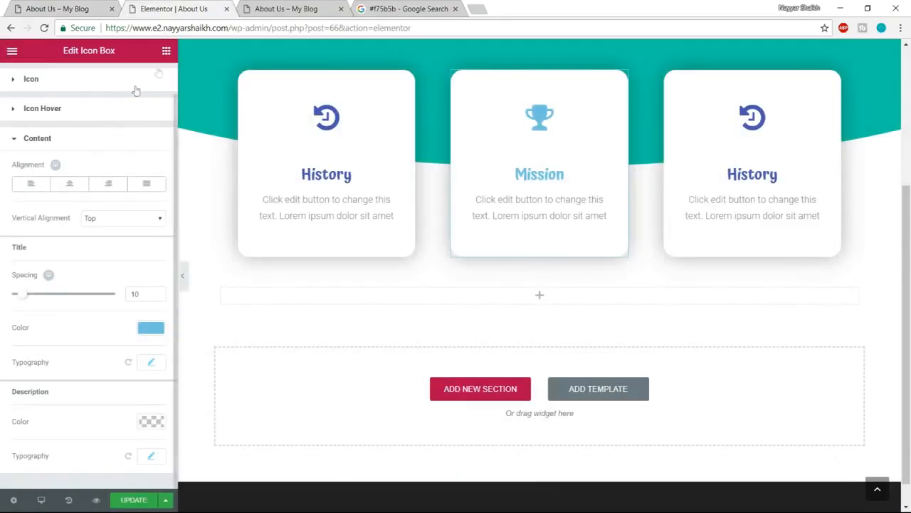
pyautogui.click(163, 52)
pyautogui.moveTo(131, 146); pyautogui.dragTo(523, 305)
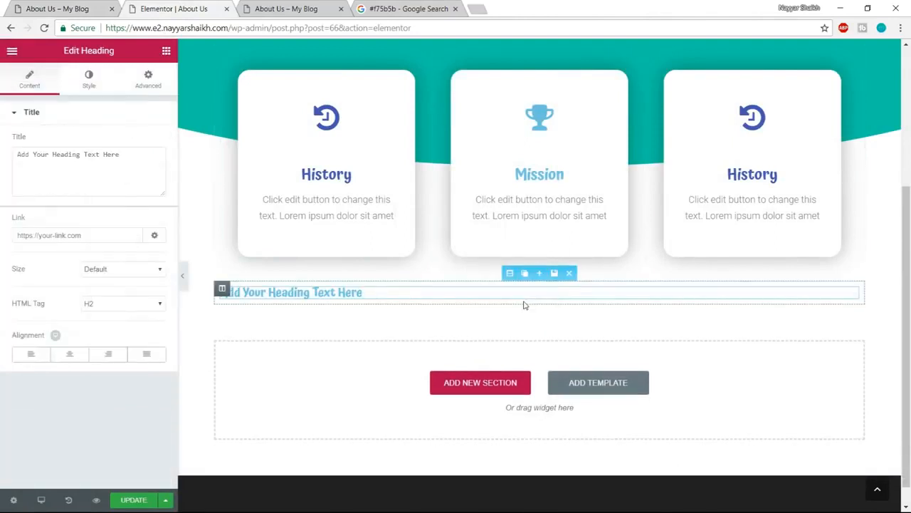
pyautogui.hotkey('ctrl', 'a')
pyautogui.hotkey('ctrl', 'v')
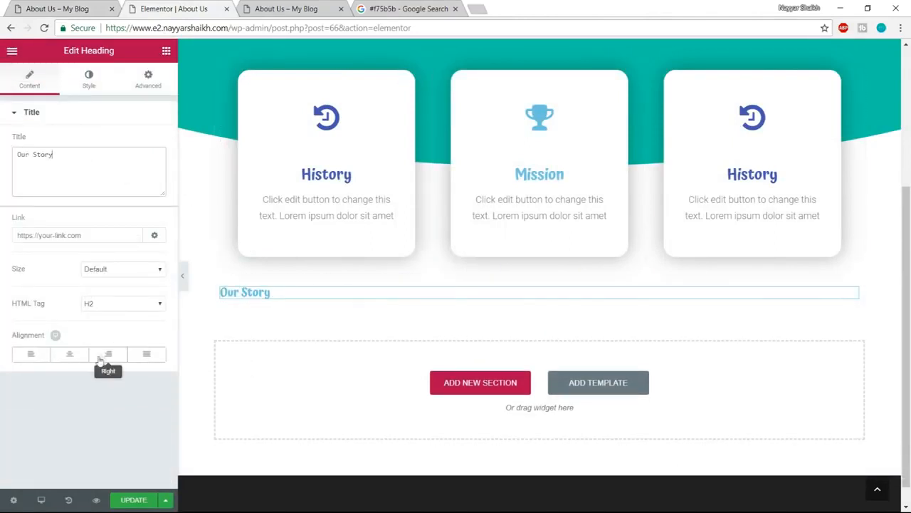
pyautogui.click(69, 354)
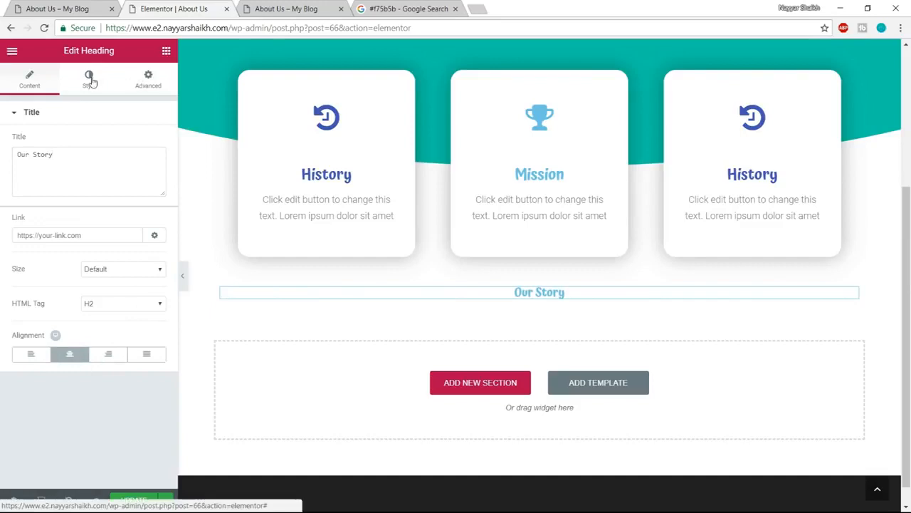
# - Set the Our Story heading's text color to pink, #fc7999
pyautogui.click(89, 76)
pyautogui.click(151, 141)
pyautogui.click(55, 246)
pyautogui.click(20, 282)
pyautogui.moveTo(47, 225)
pyautogui.mouseDown()
pyautogui.moveTo(2, 153)
pyautogui.moveTo(138, 160)
pyautogui.mouseUp()
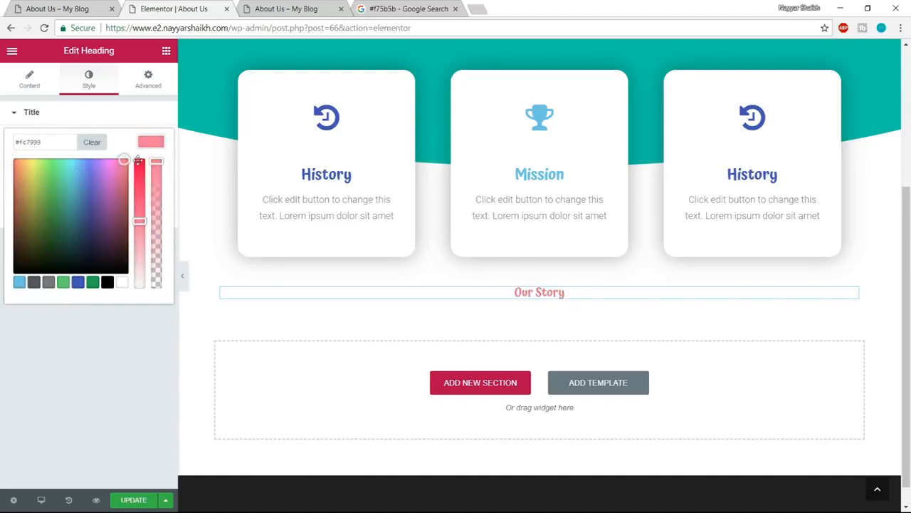
pyautogui.click(151, 143)
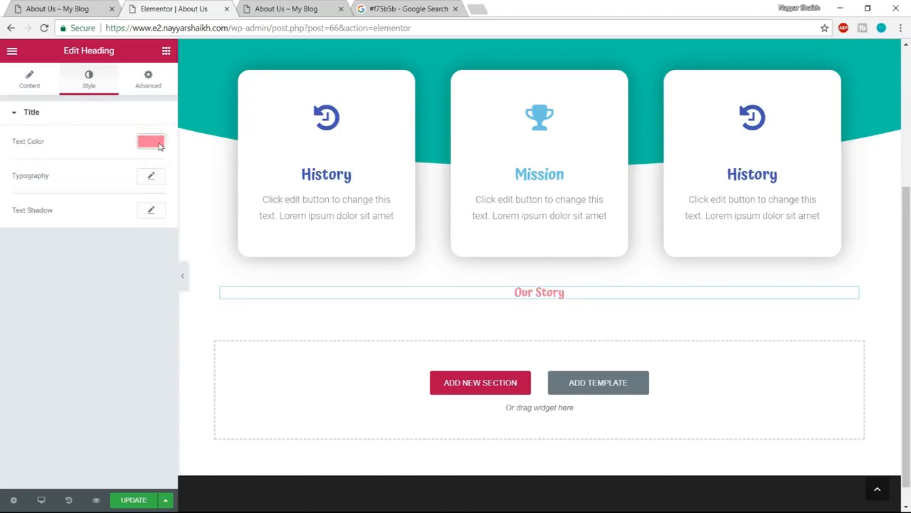
# - Set the Our Story heading's typography to Poppins, size 40 px and weight 500
pyautogui.click(148, 180)
pyautogui.click(123, 207)
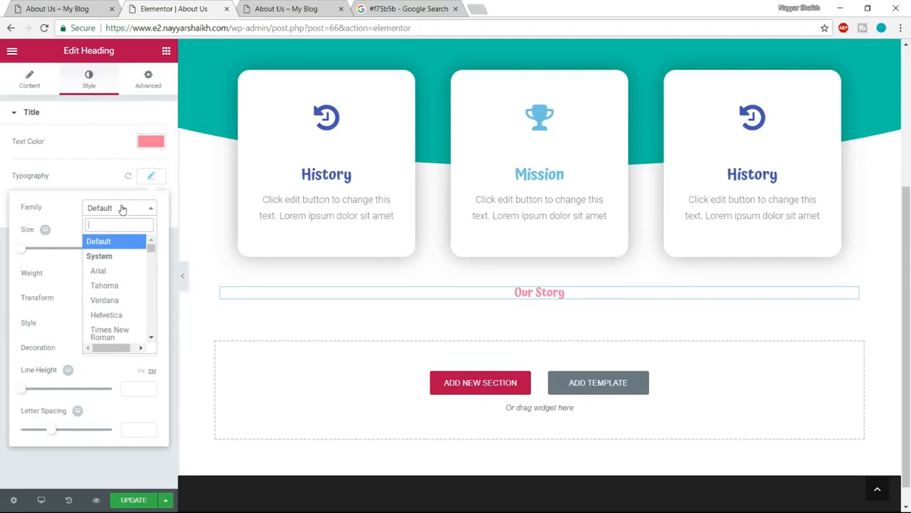
pyautogui.write('popp')
pyautogui.press('Return')
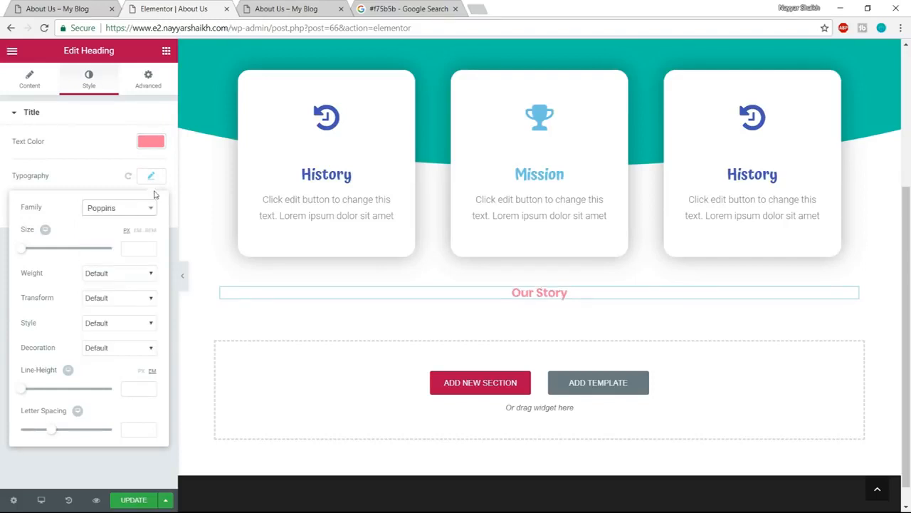
pyautogui.moveTo(23, 254); pyautogui.dragTo(39, 254)
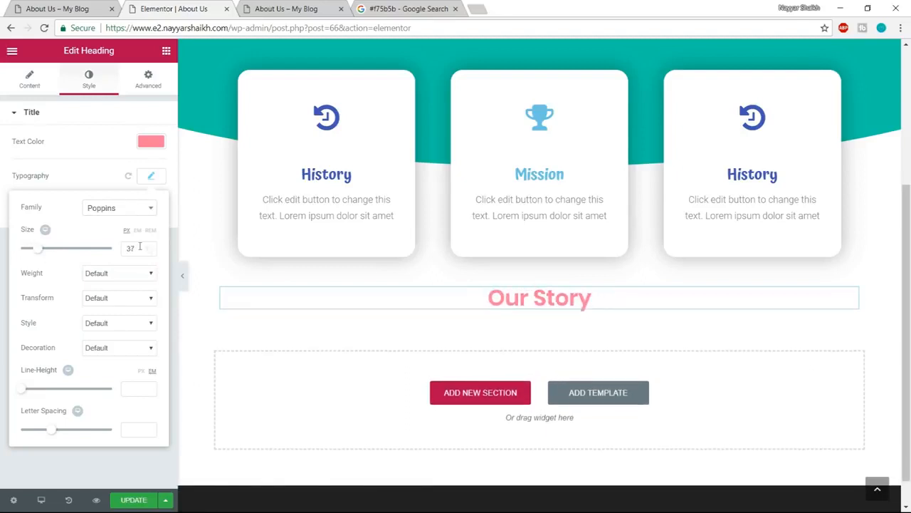
pyautogui.write('40')
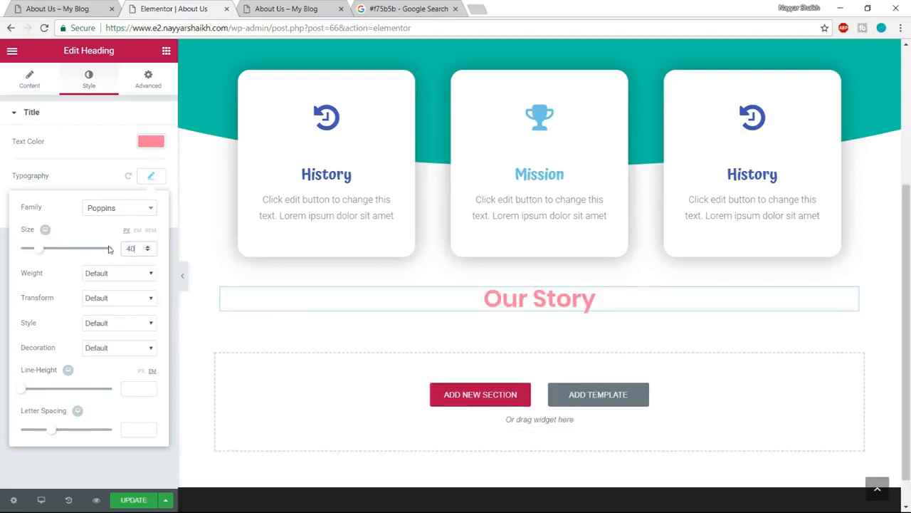
pyautogui.click(137, 277)
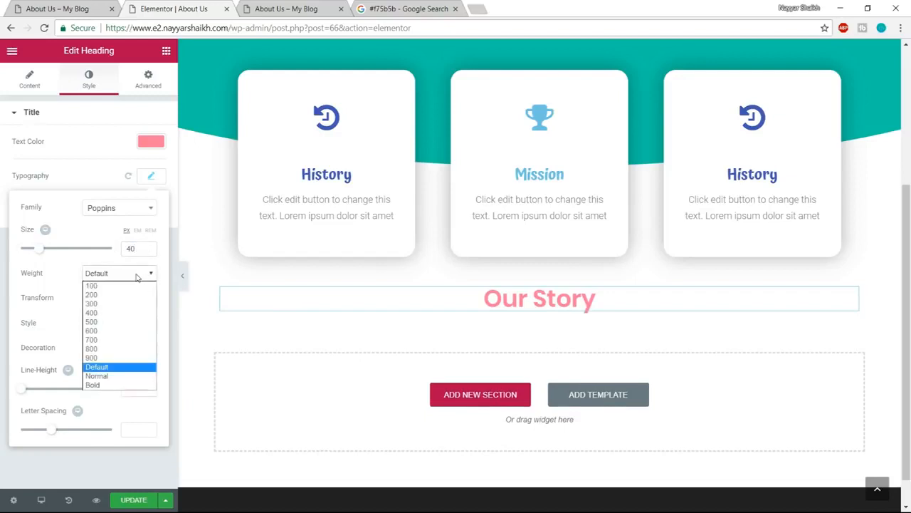
pyautogui.click(114, 319)
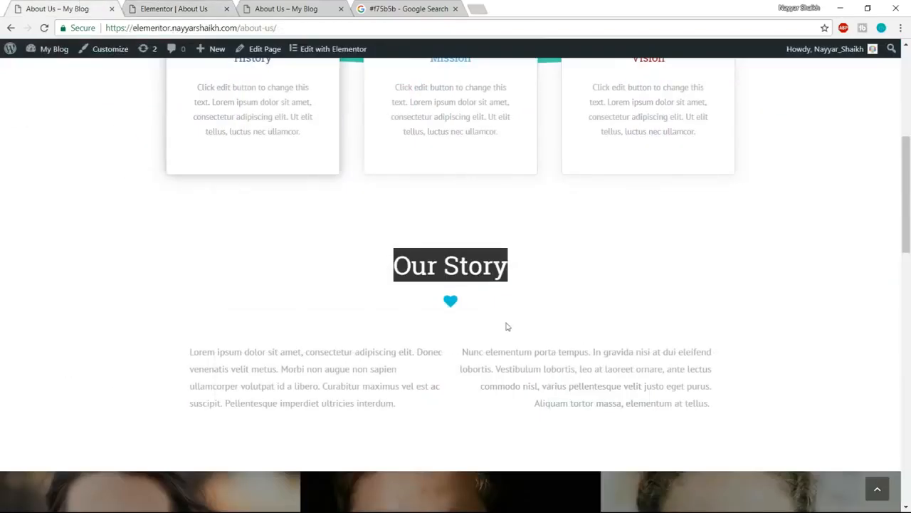
# - Add an icon widget below the Our Story heading and change its icon to heart
pyautogui.click(155, 8)
pyautogui.click(166, 51)
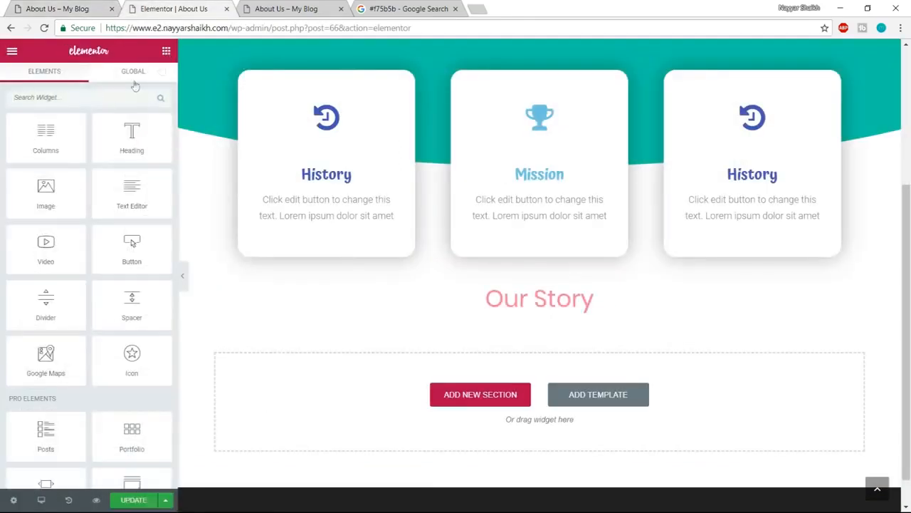
pyautogui.moveTo(133, 351); pyautogui.dragTo(555, 319)
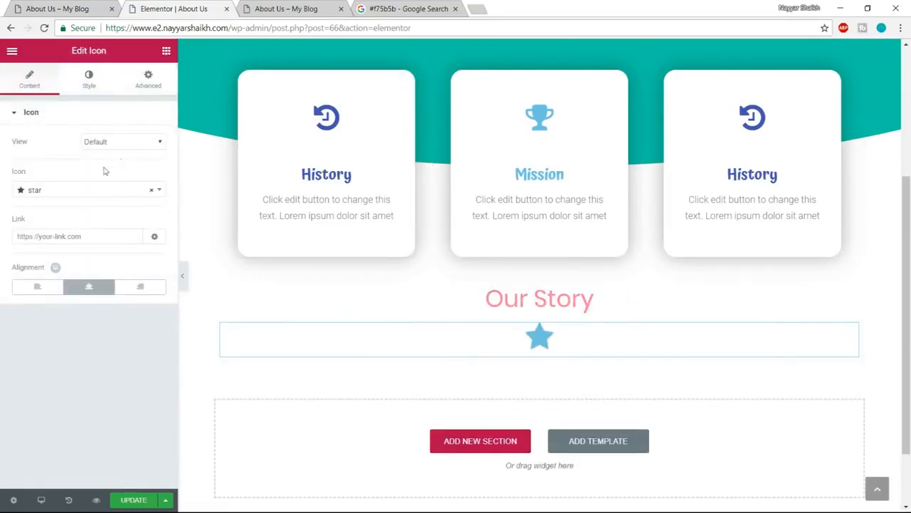
pyautogui.click(77, 191)
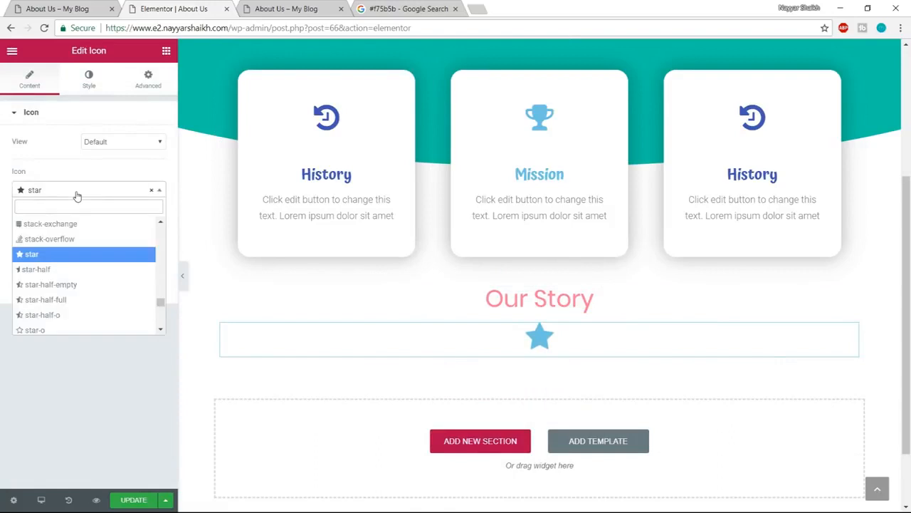
pyautogui.write('heart')
pyautogui.press('Return')
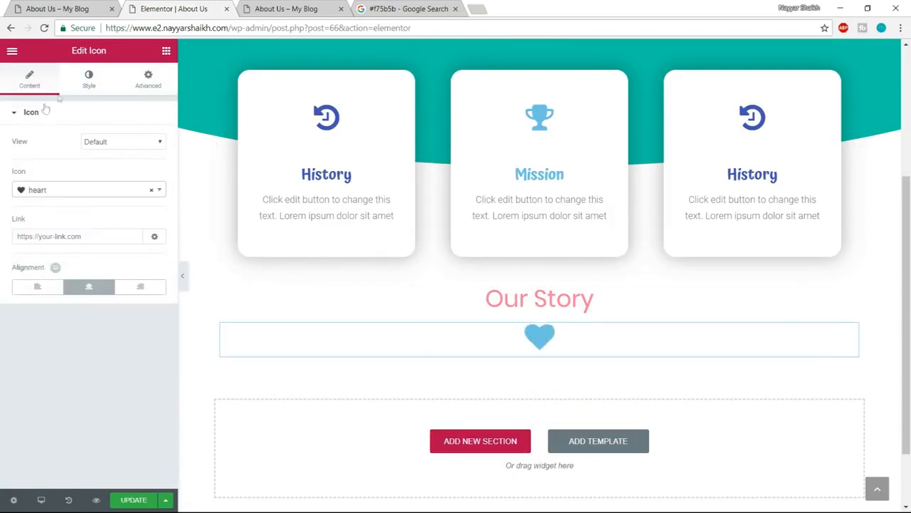
# - Set the size of the heart icon below the Our Story heading to 25
pyautogui.click(90, 81)
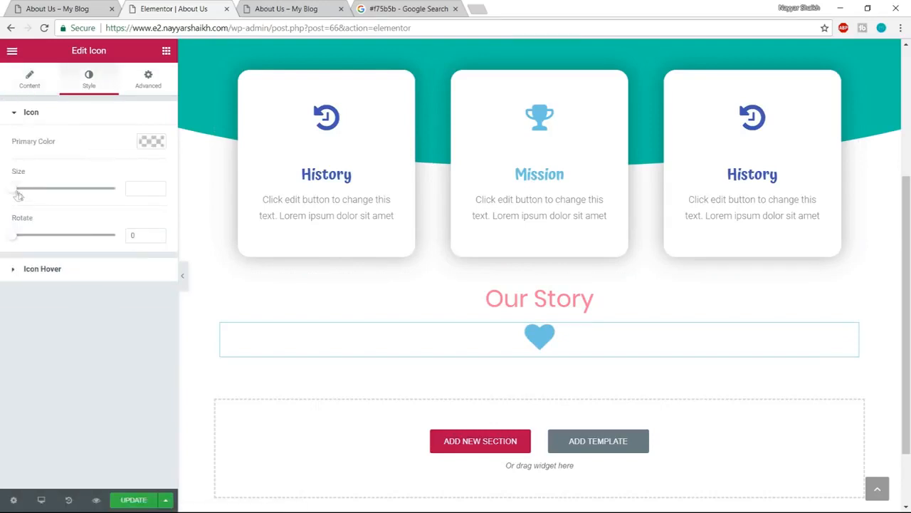
pyautogui.moveTo(17, 192); pyautogui.dragTo(15, 191)
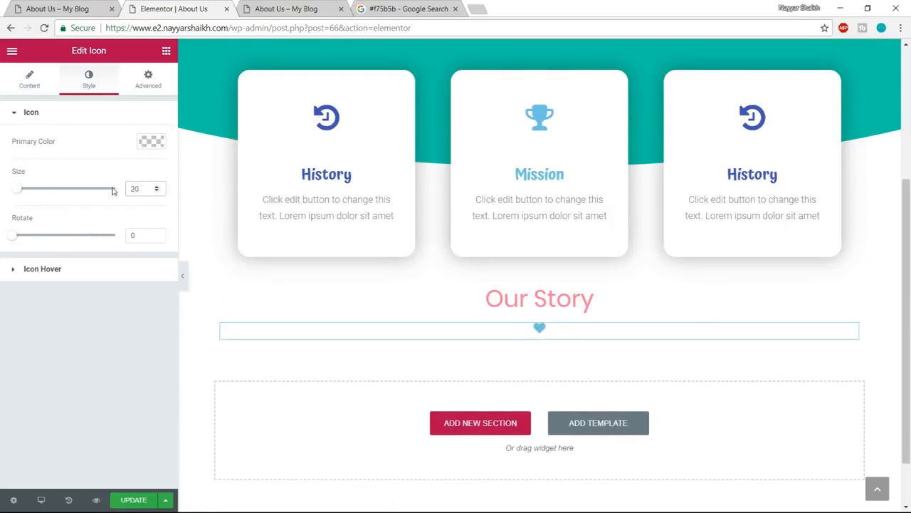
pyautogui.press('Up')
pyautogui.press('Up')
pyautogui.press('Up')
pyautogui.press('Up')
pyautogui.press('Up')
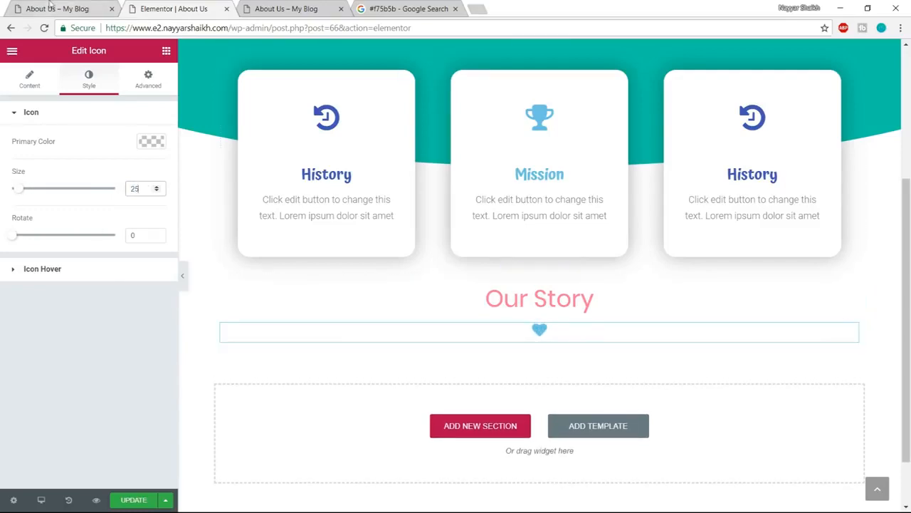
# - Copy the first Our Story paragraph from the example page into a new heading widget below the heart icon
pyautogui.click(52, 7)
pyautogui.scroll(-1, 518, 285)
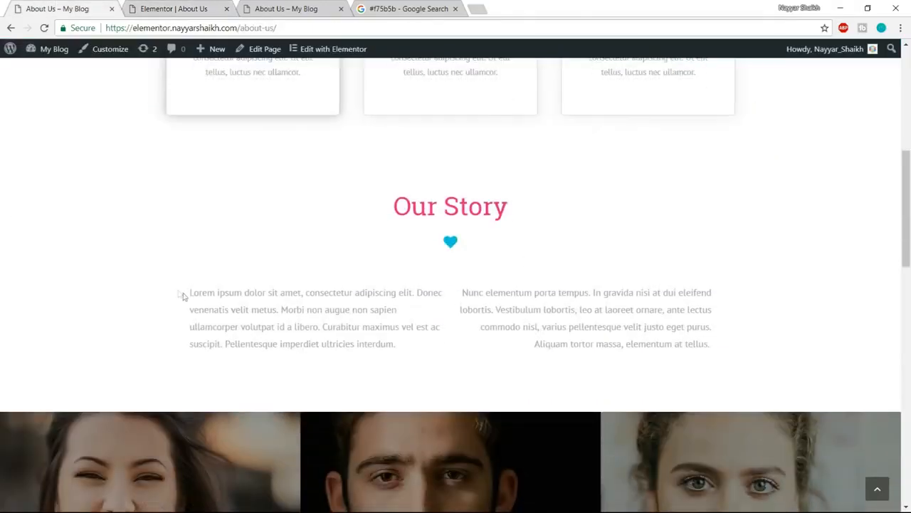
pyautogui.moveTo(189, 294); pyautogui.dragTo(369, 350)
pyautogui.hotkey('ctrl', 'c')
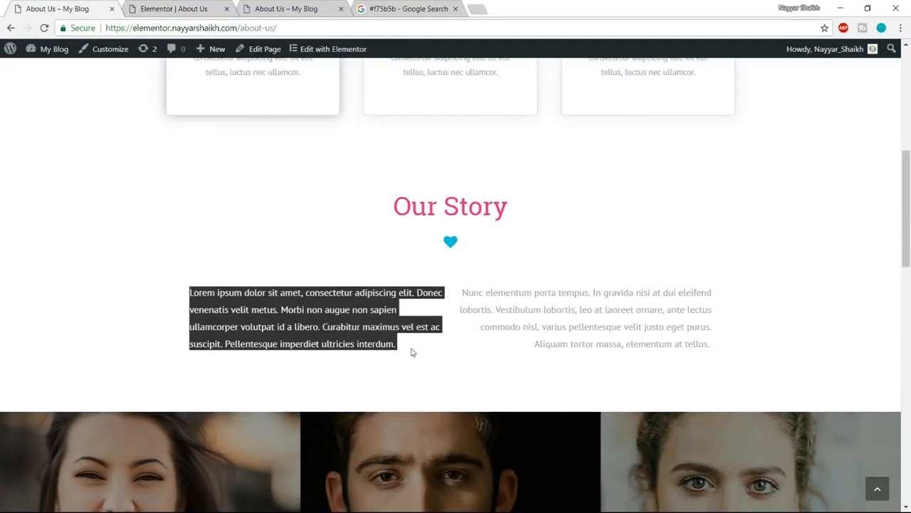
pyautogui.click(200, 9)
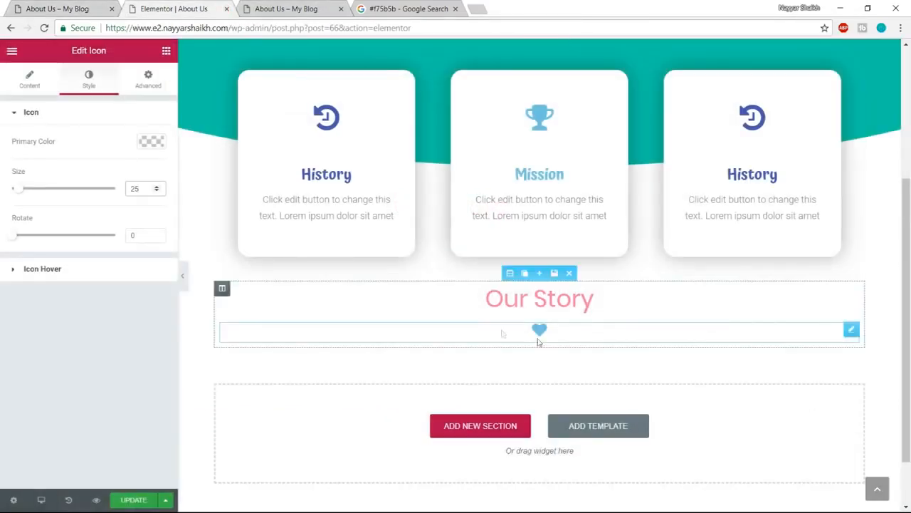
pyautogui.click(166, 52)
pyautogui.moveTo(191, 133); pyautogui.dragTo(552, 317)
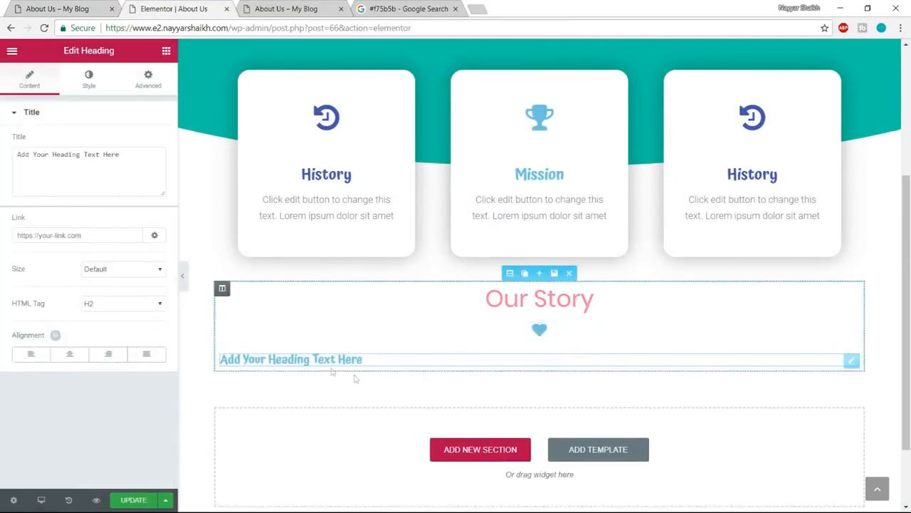
pyautogui.hotkey('ctrl', 'v')
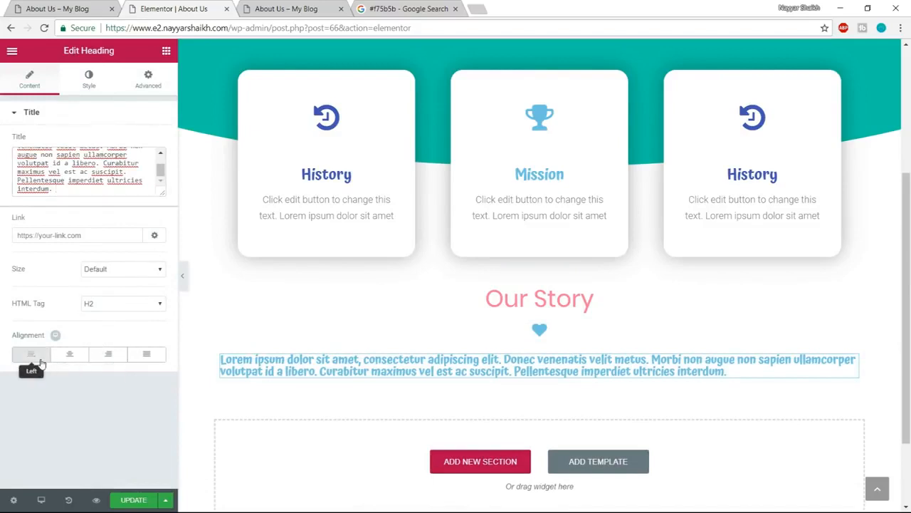
# - Set the paragraph's text color to dark gray, #54595f
pyautogui.click(104, 80)
pyautogui.click(148, 142)
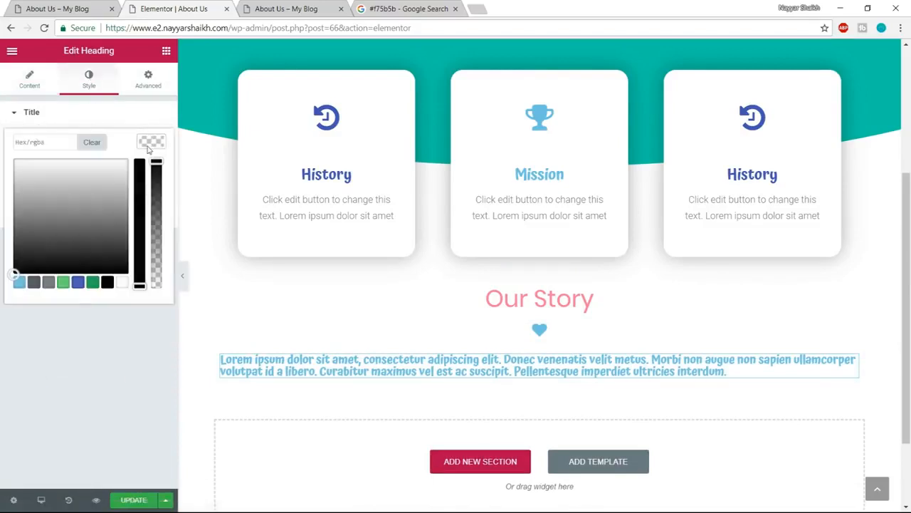
pyautogui.click(35, 283)
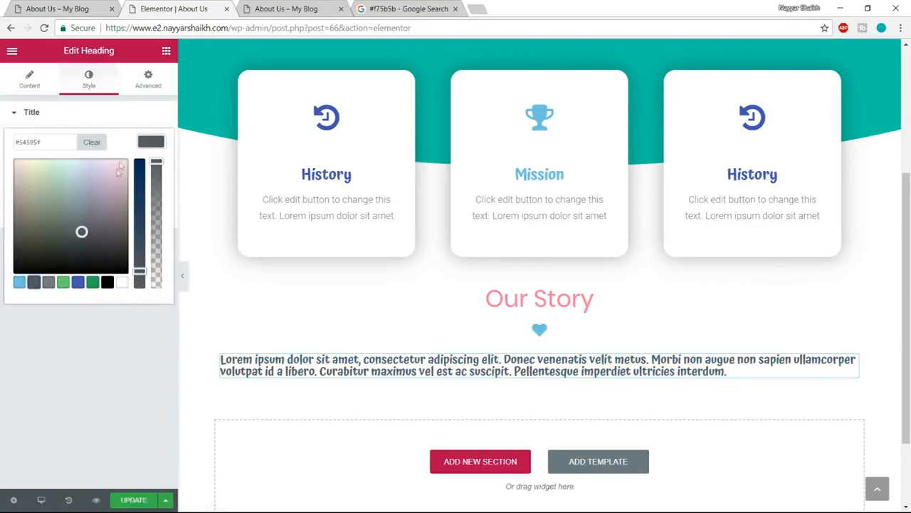
pyautogui.click(157, 139)
# - Set the paragraph's typography to Poppins, size 18 px and weight 300
pyautogui.click(151, 185)
pyautogui.click(129, 209)
pyautogui.write('popp')
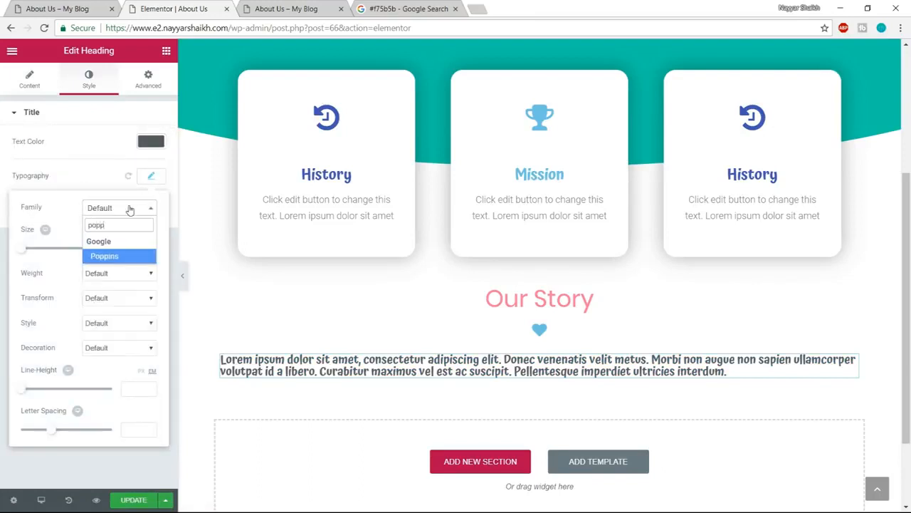
pyautogui.press('Return')
pyautogui.moveTo(24, 255); pyautogui.dragTo(35, 255)
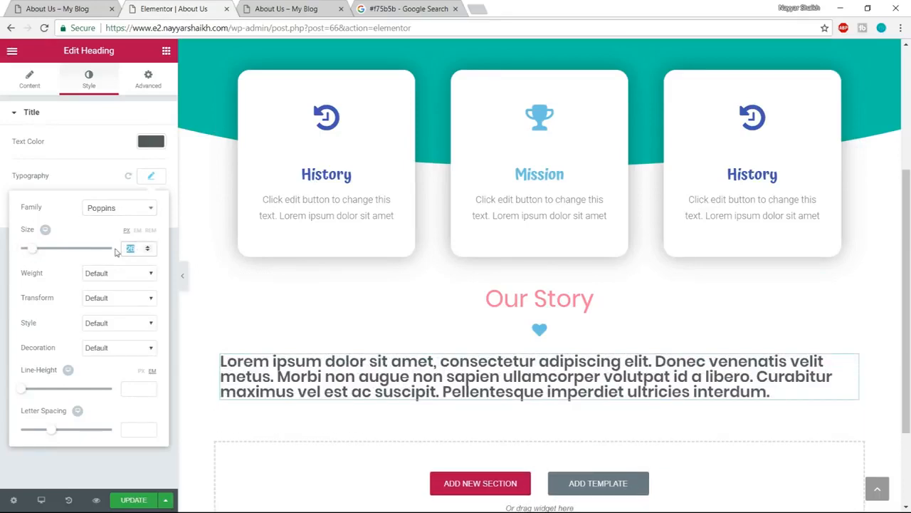
pyautogui.write('20')
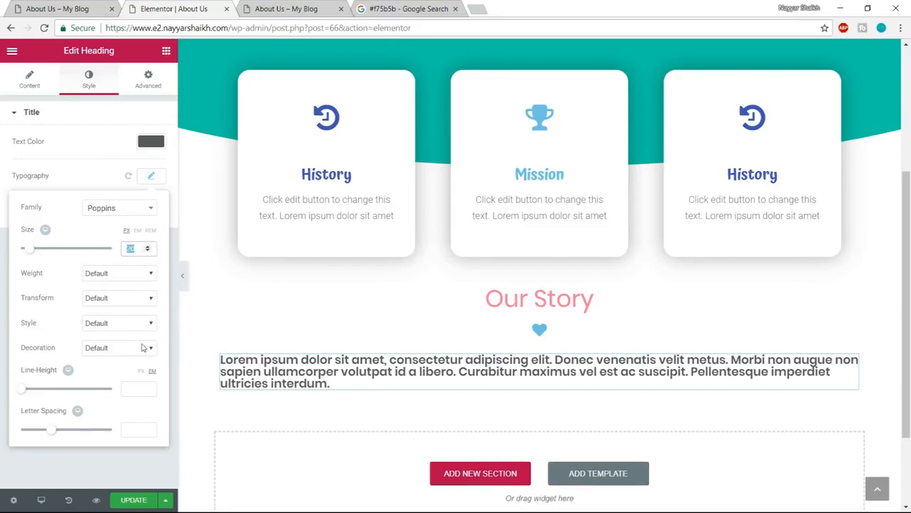
pyautogui.write('16')
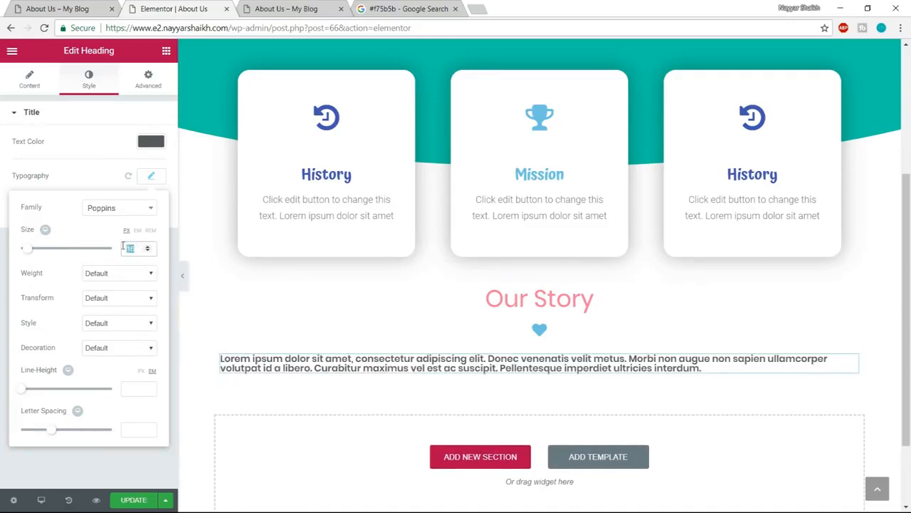
pyautogui.write('18')
pyautogui.click(121, 274)
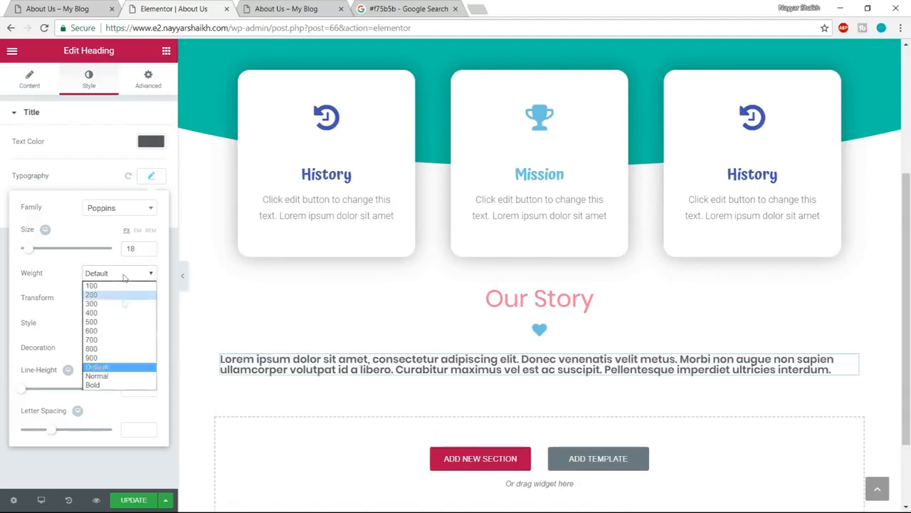
pyautogui.click(126, 314)
pyautogui.click(121, 276)
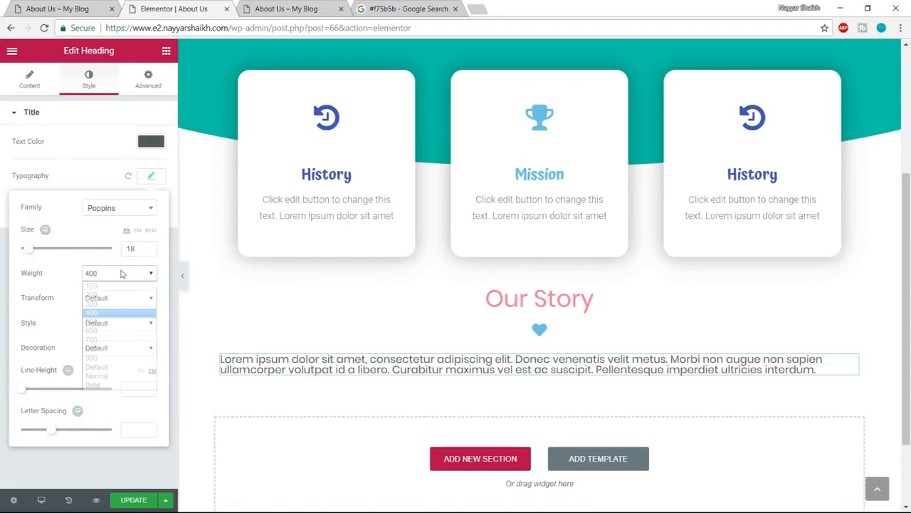
pyautogui.click(107, 303)
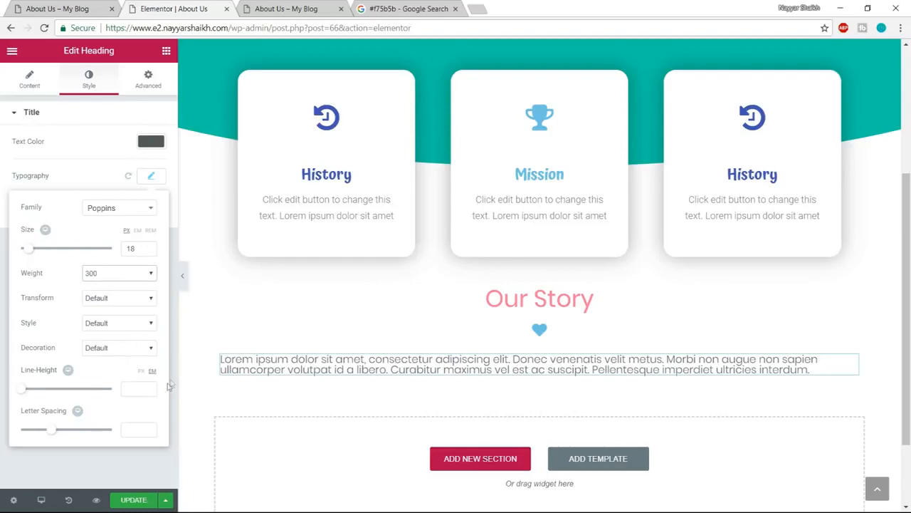
# - Set the paragraph's line height to 2 em, comparing the spacing with the example page
pyautogui.moveTo(24, 393); pyautogui.dragTo(28, 388)
pyautogui.click(91, 10)
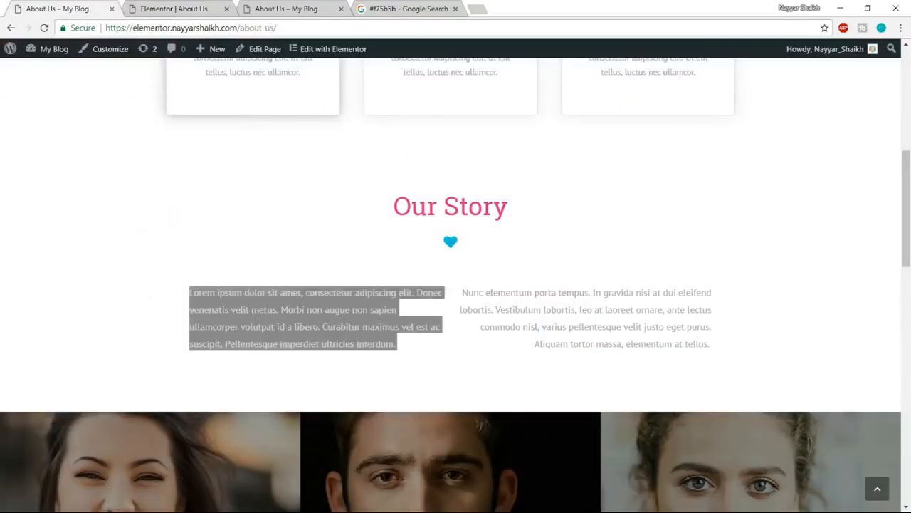
pyautogui.click(198, 4)
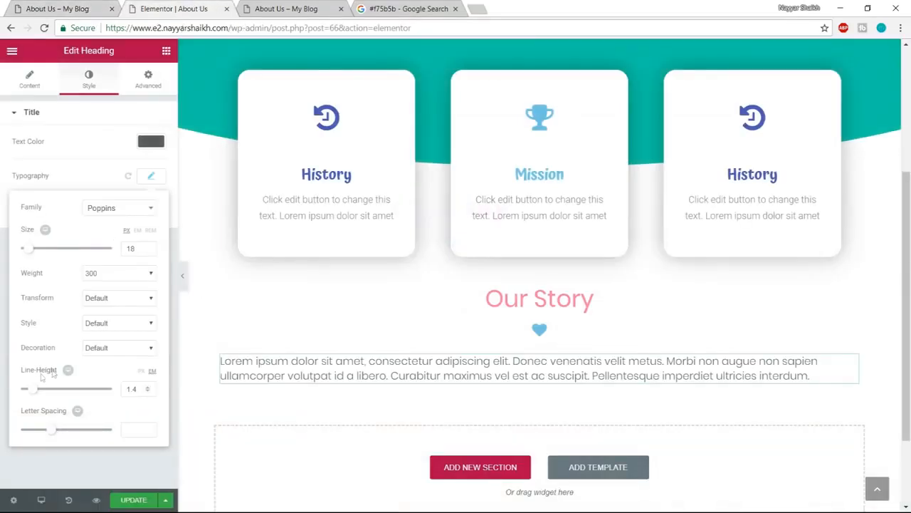
pyautogui.moveTo(34, 396); pyautogui.dragTo(41, 391)
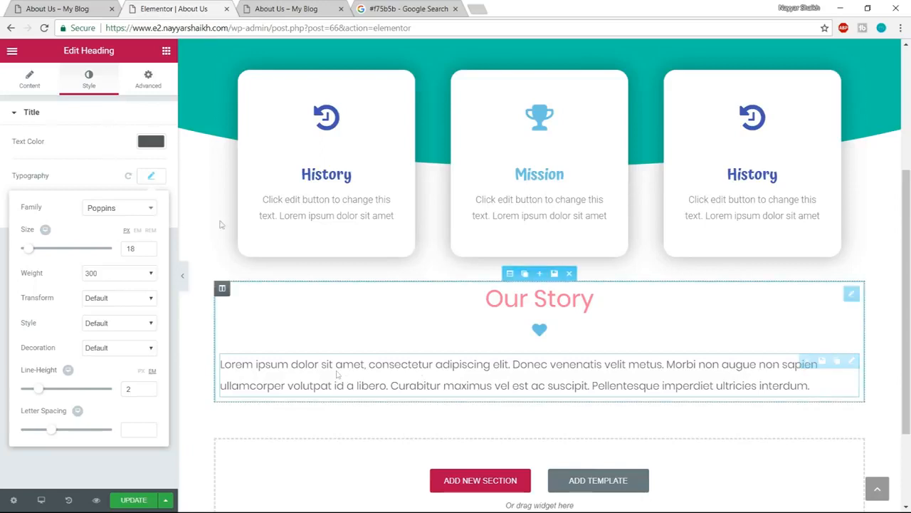
# - Add a two-column inner section below the heart icon and place the paragraph in its first column, undoing any misplaced move
pyautogui.click(166, 52)
pyautogui.moveTo(46, 135); pyautogui.dragTo(461, 262)
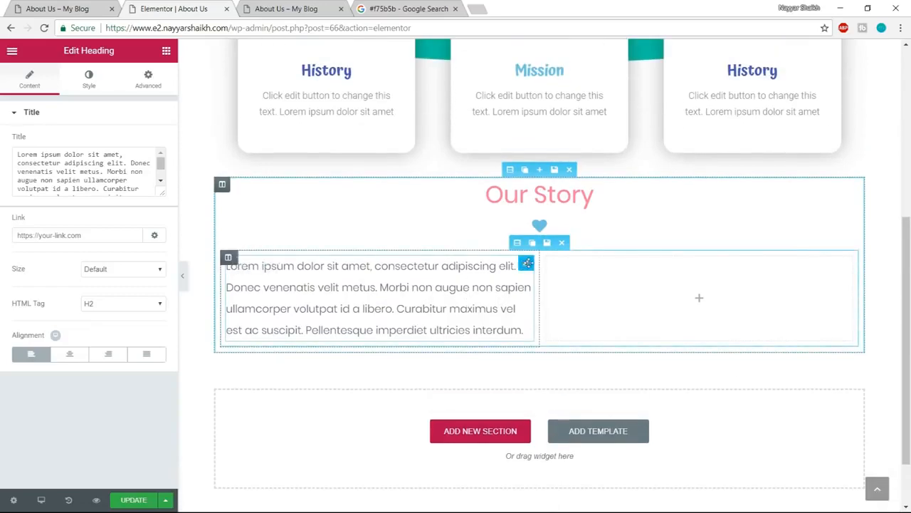
pyautogui.moveTo(518, 267); pyautogui.dragTo(456, 299)
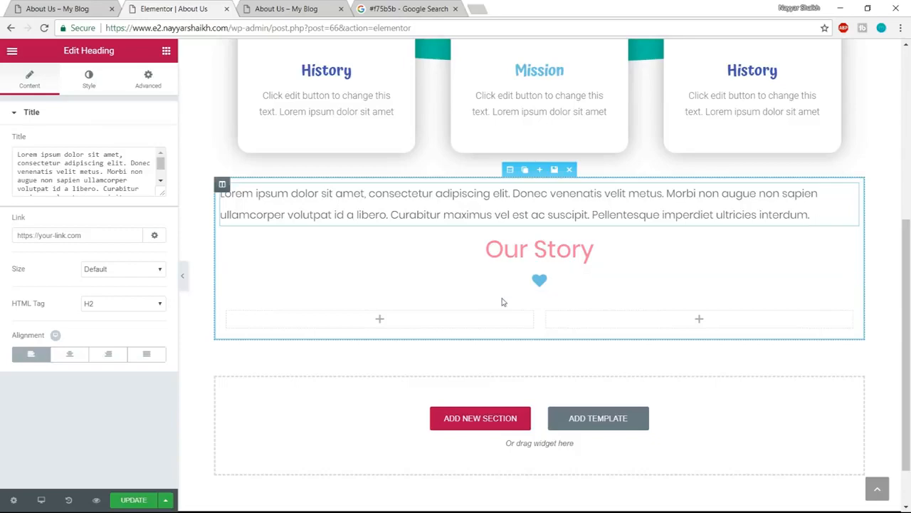
pyautogui.hotkey('ctrl', 'z')
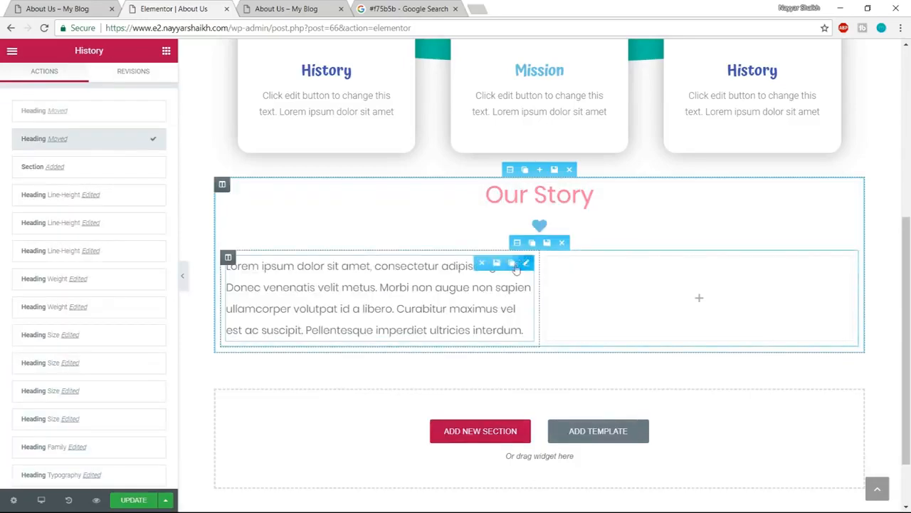
# - Duplicate the paragraph and move the copy into the inner section's empty second column
pyautogui.click(509, 265)
pyautogui.moveTo(372, 384); pyautogui.dragTo(614, 300)
pyautogui.moveTo(525, 363); pyautogui.dragTo(680, 293)
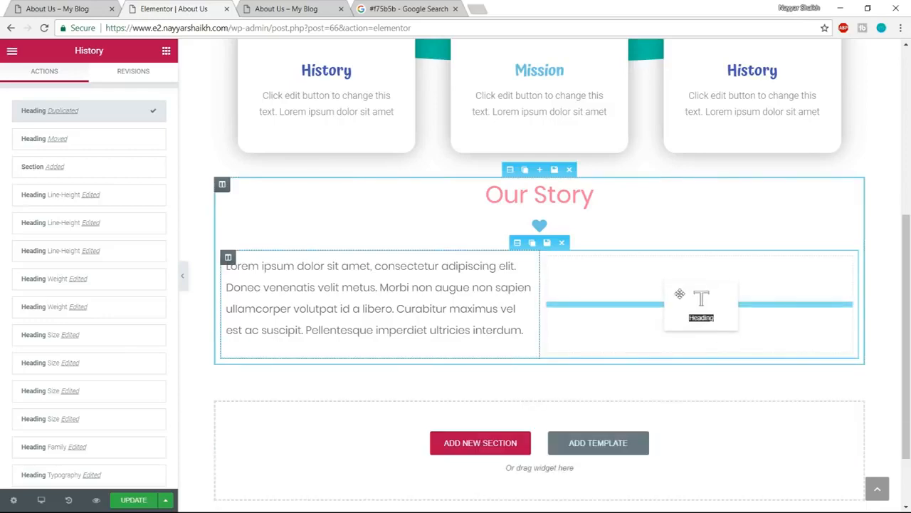
pyautogui.moveTo(696, 333); pyautogui.dragTo(699, 336)
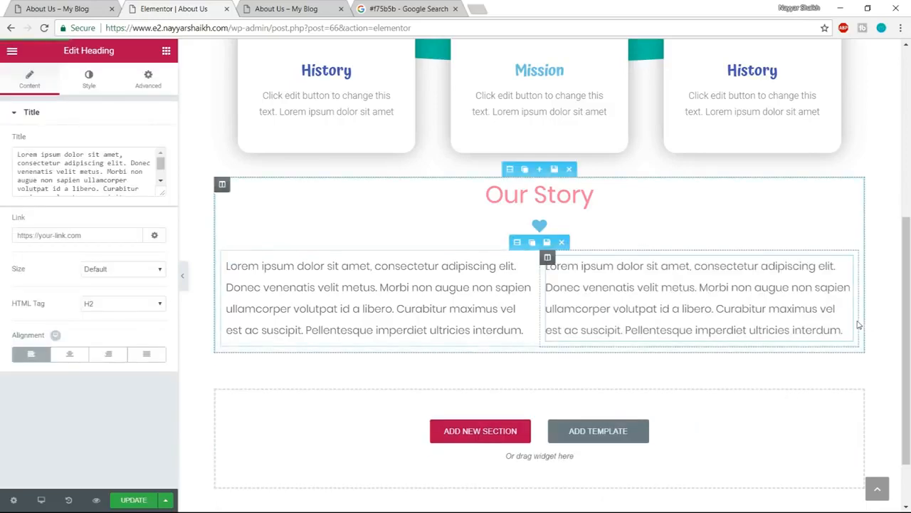
# - Update the page and review the team photo grid on the example page
pyautogui.click(126, 502)
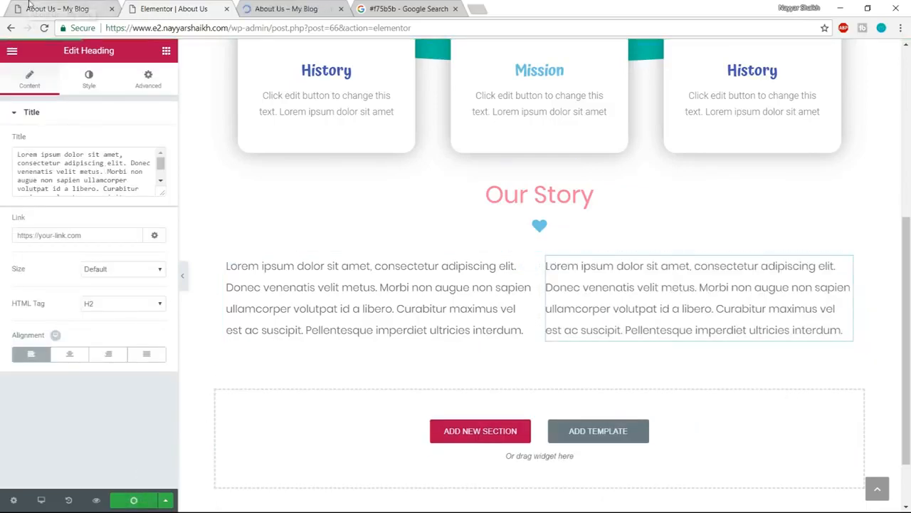
pyautogui.click(29, 5)
pyautogui.scroll(-4, 745, 198)
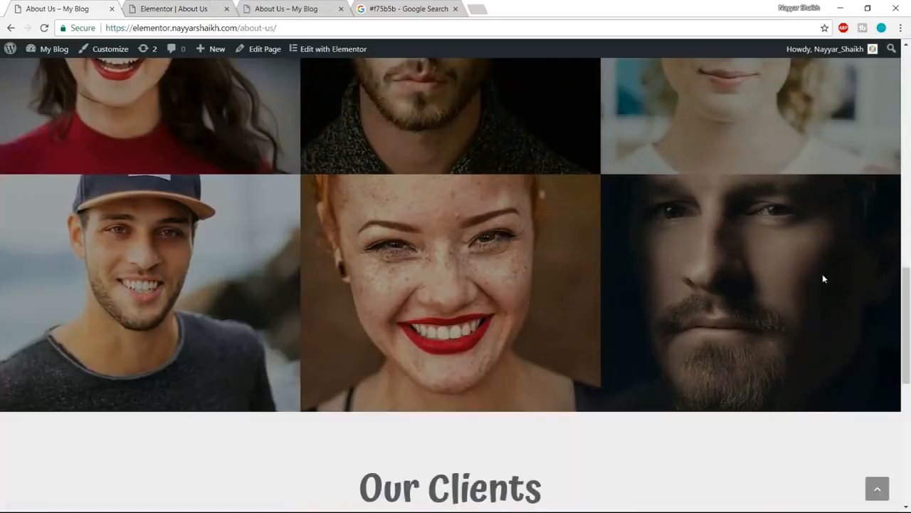
pyautogui.scroll(2, 823, 274)
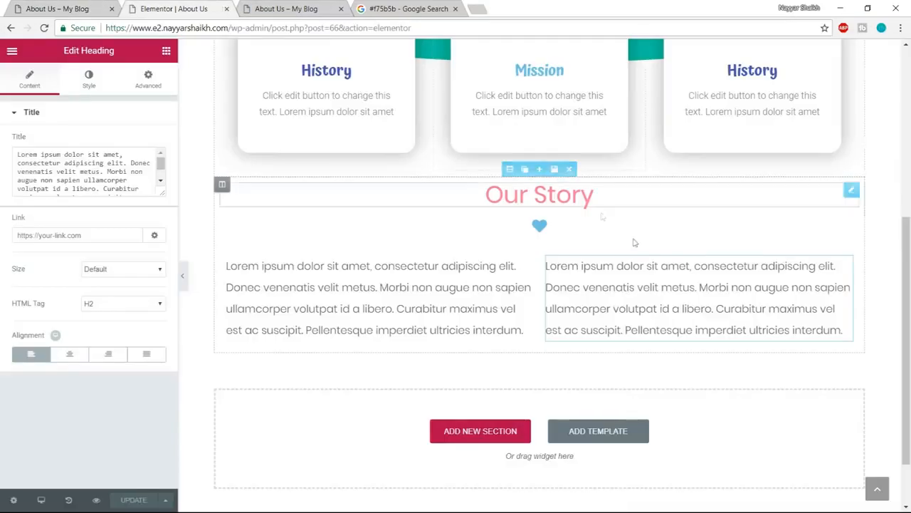
pyautogui.scroll(-1, 635, 242)
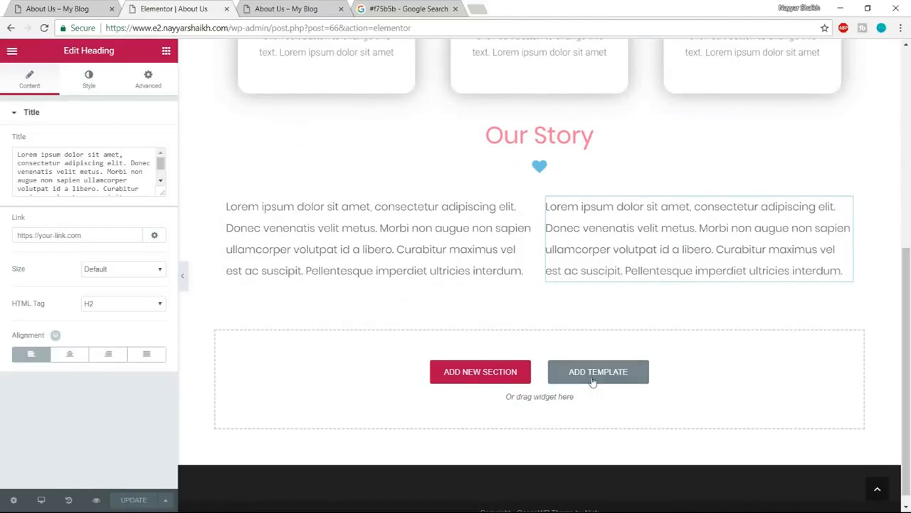
# - Open the template library for a new section and browse its blocks filtered by the Team category
pyautogui.click(592, 380)
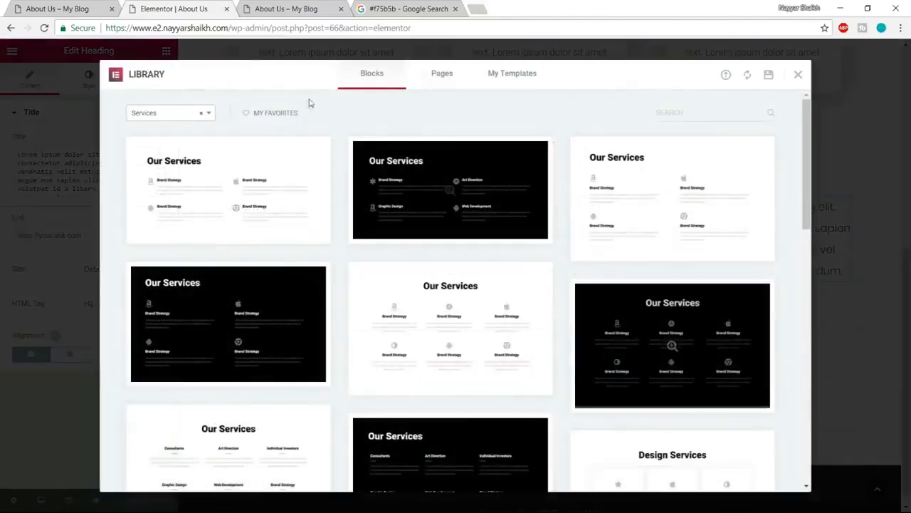
pyautogui.click(158, 117)
pyautogui.scroll(1, 187, 202)
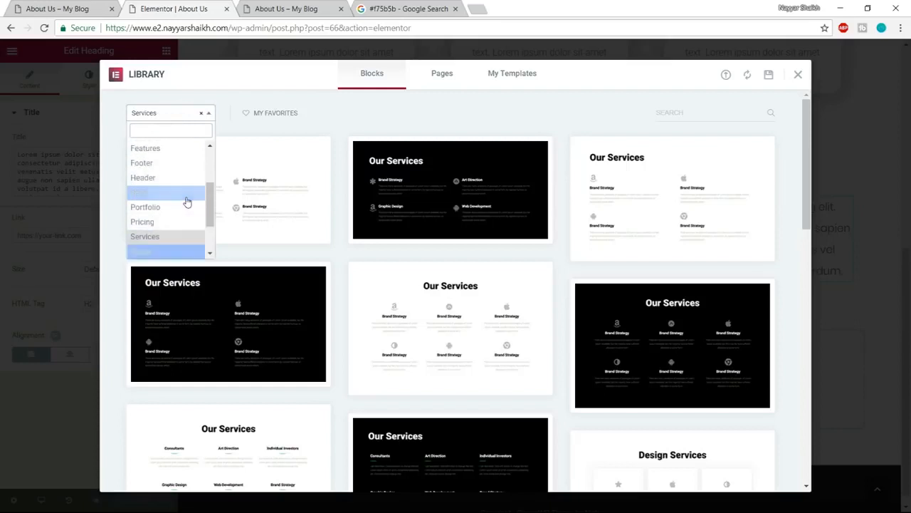
pyautogui.scroll(1, 184, 204)
pyautogui.scroll(-2, 184, 205)
pyautogui.scroll(-1, 185, 203)
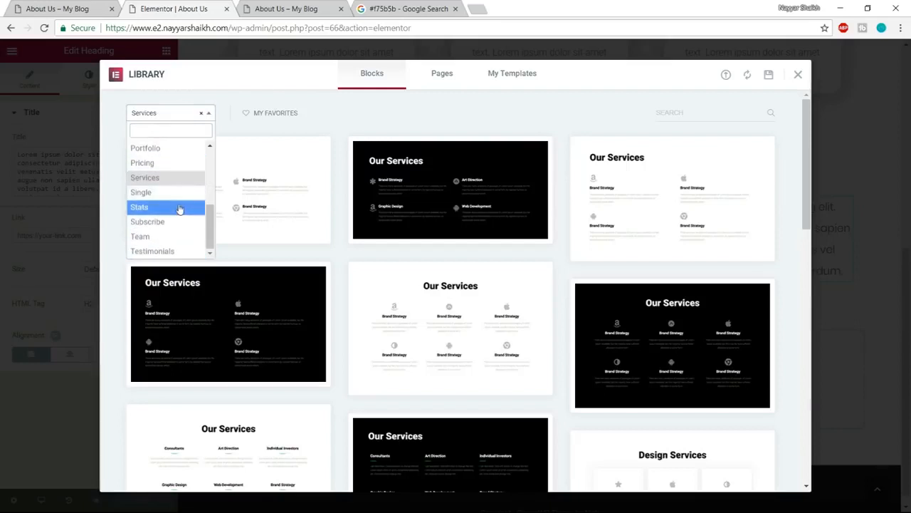
pyautogui.scroll(2, 181, 206)
pyautogui.scroll(-3, 178, 203)
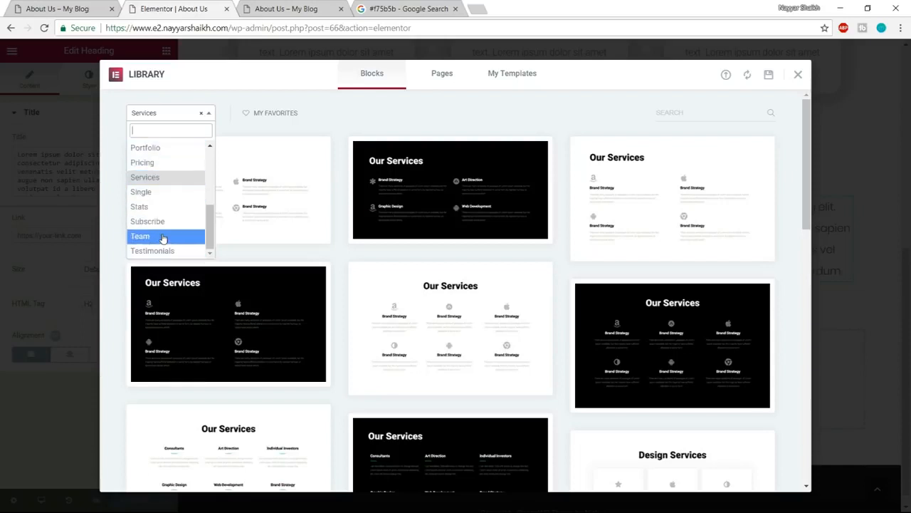
pyautogui.click(148, 236)
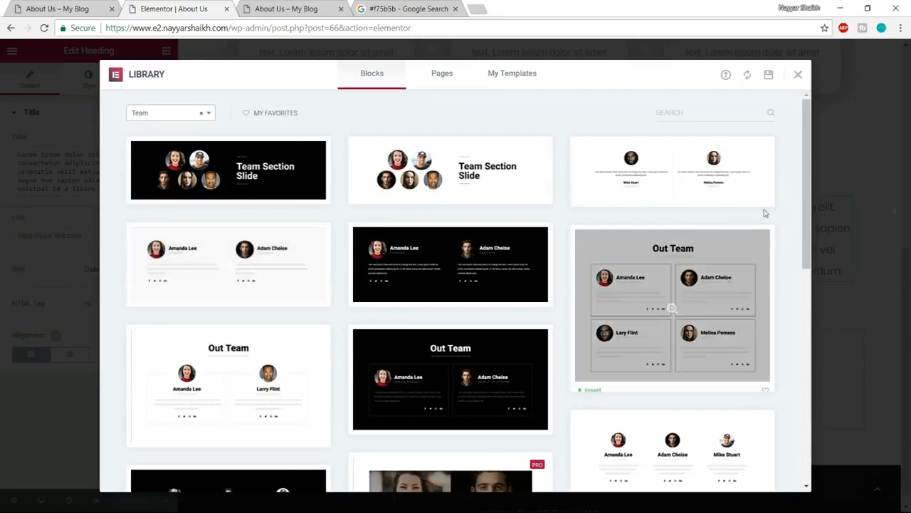
pyautogui.scroll(-3, 711, 218)
pyautogui.scroll(3, 710, 223)
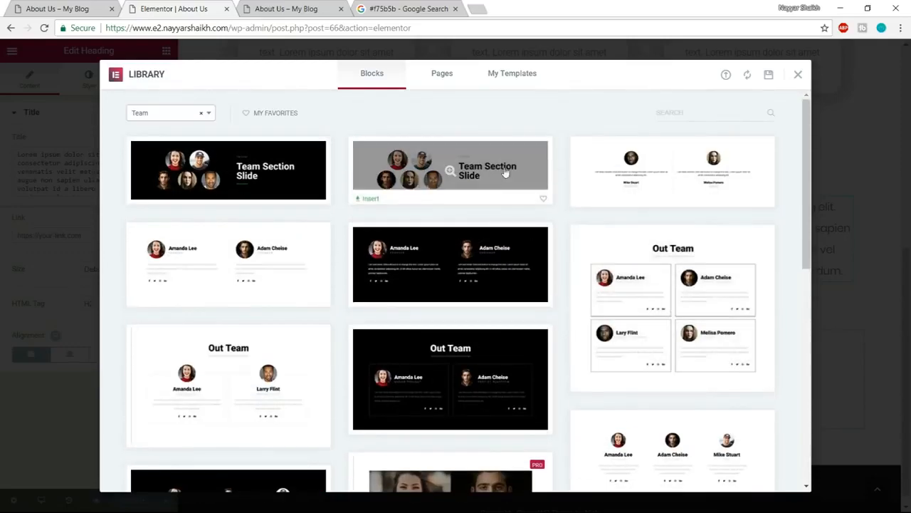
# - Find the Pro team block with six photos in two rows of three and insert it into the page
pyautogui.scroll(-2, 356, 305)
pyautogui.scroll(-2, 321, 301)
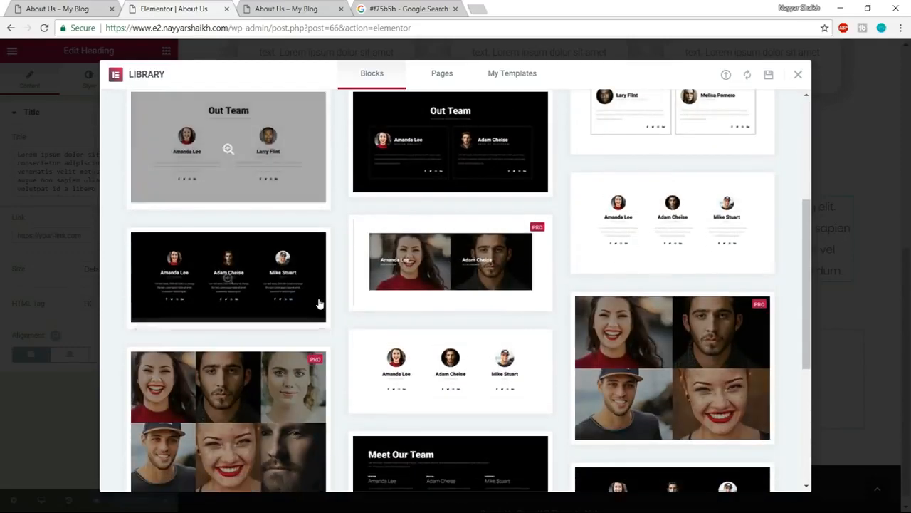
pyautogui.scroll(-2, 331, 301)
pyautogui.scroll(-3, 331, 301)
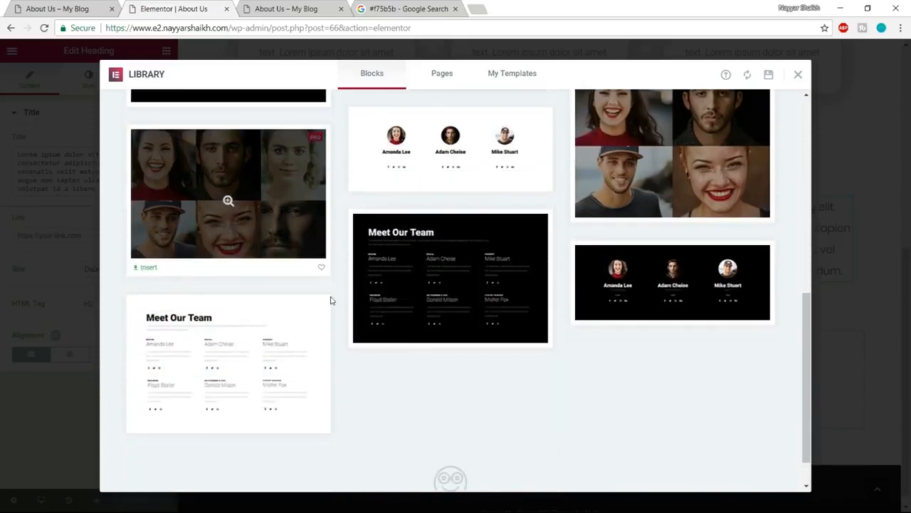
pyautogui.scroll(2, 445, 299)
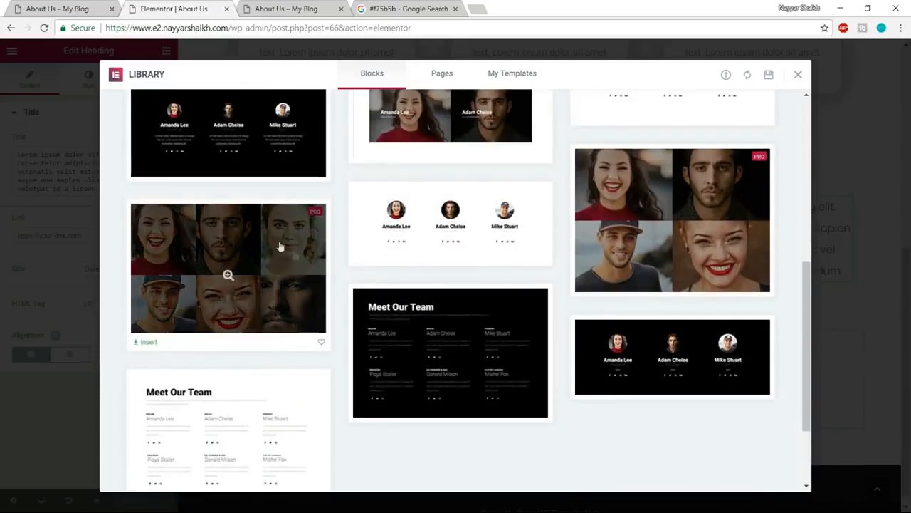
pyautogui.click(145, 343)
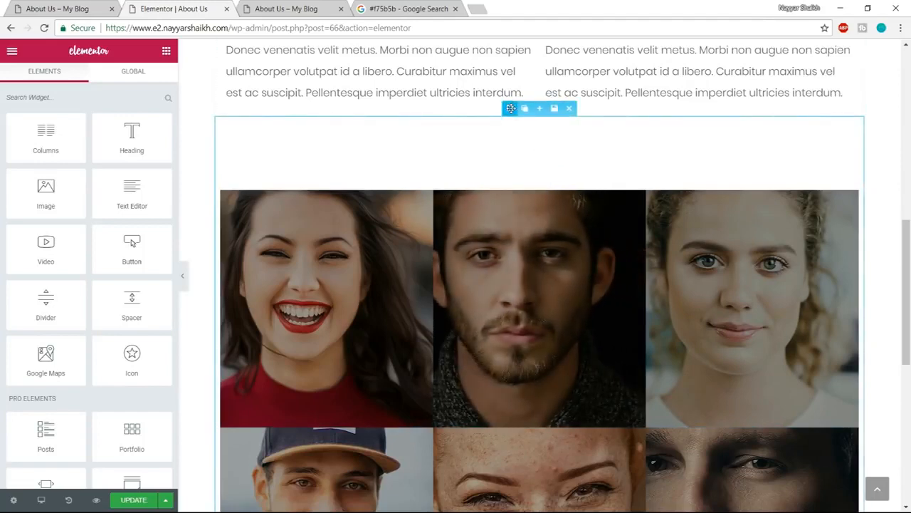
# - Stretch the new team section to the page width and set its content width to Full Width
pyautogui.click(509, 106)
pyautogui.click(152, 141)
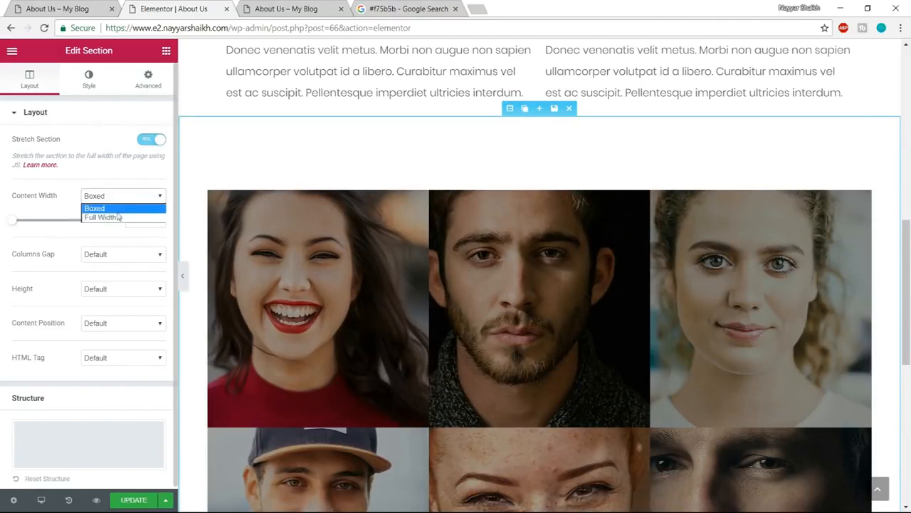
pyautogui.click(118, 217)
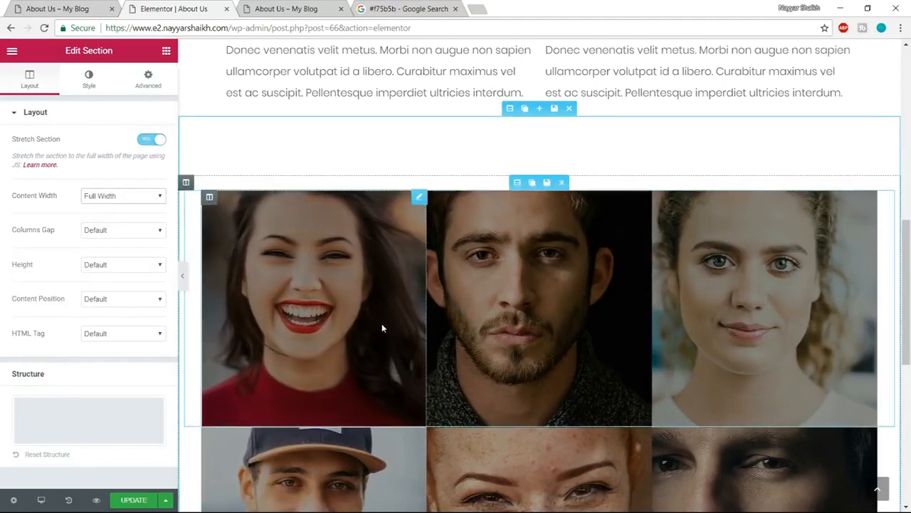
# - Set the content width of the first photo row's inner section to Full Width and preview the layout
pyautogui.click(515, 182)
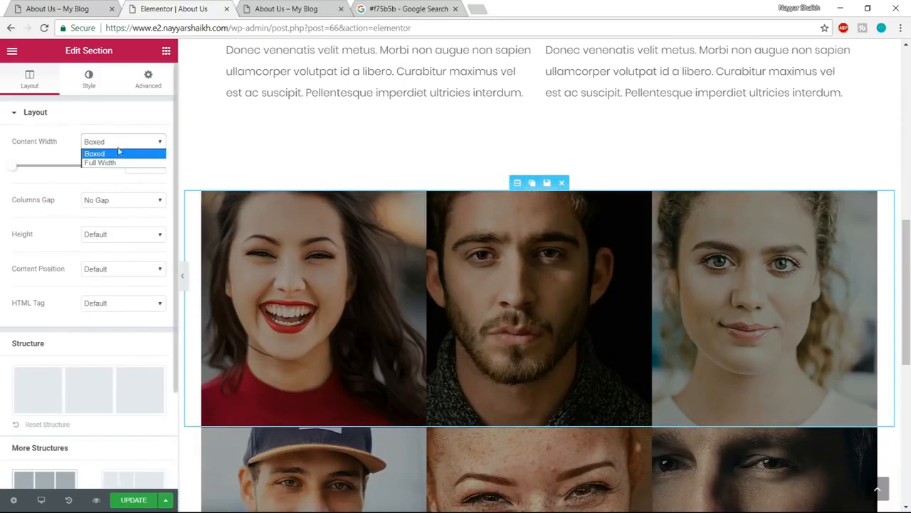
pyautogui.click(112, 164)
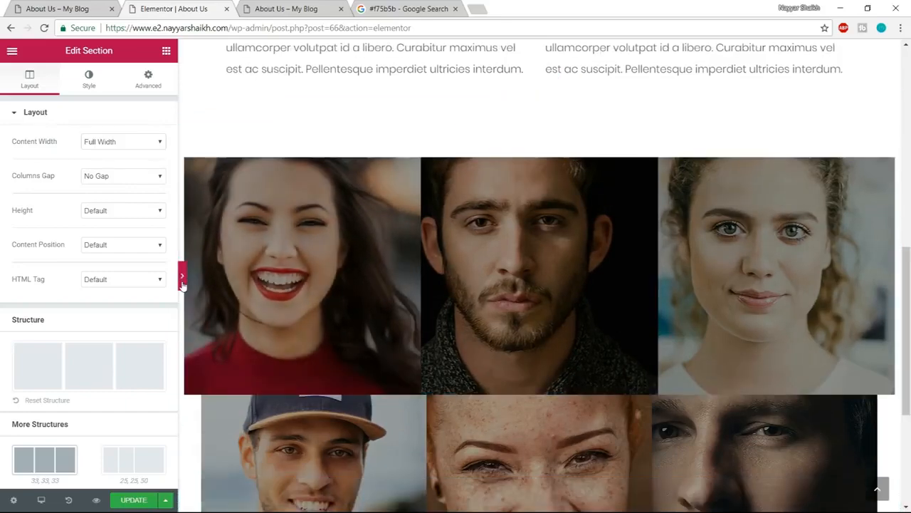
pyautogui.click(183, 277)
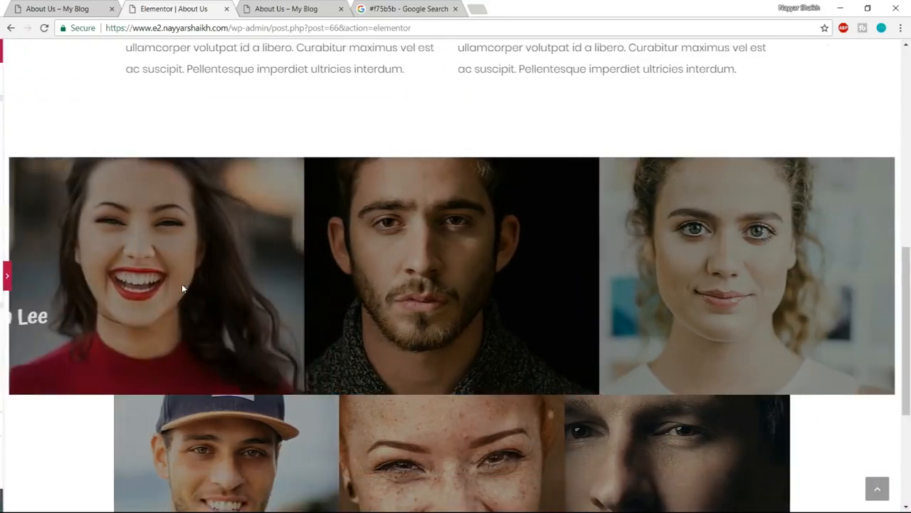
pyautogui.click(4, 275)
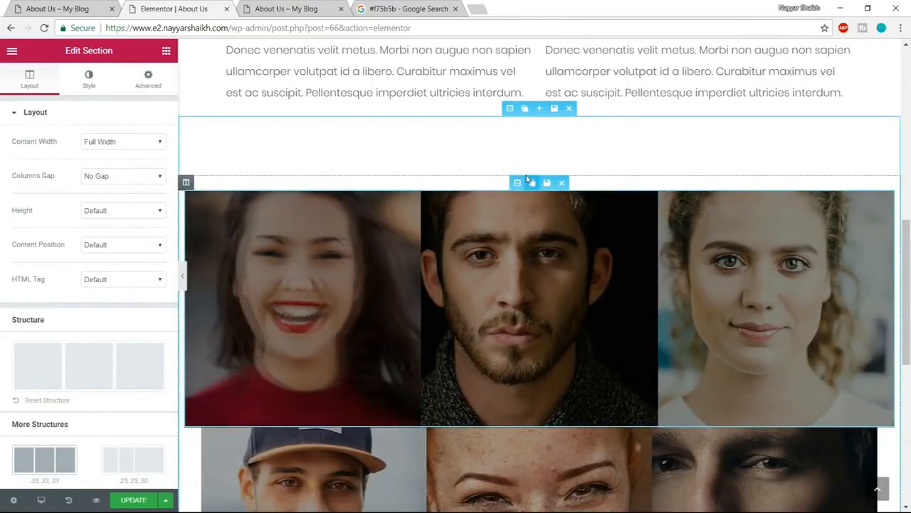
pyautogui.scroll(-2, 116, 337)
pyautogui.scroll(2, 121, 374)
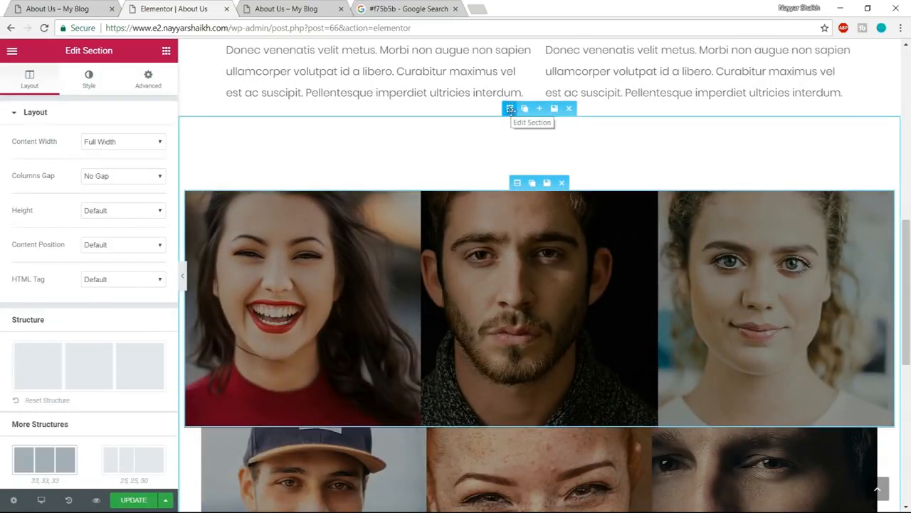
# - Set the outer team section's columns gap to No Gap and the second photo row's content width to Full Width
pyautogui.click(511, 109)
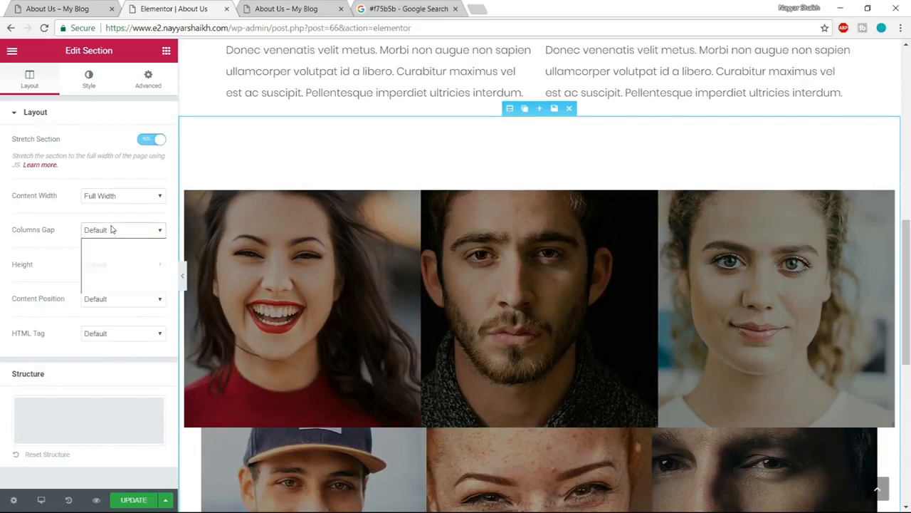
pyautogui.click(107, 252)
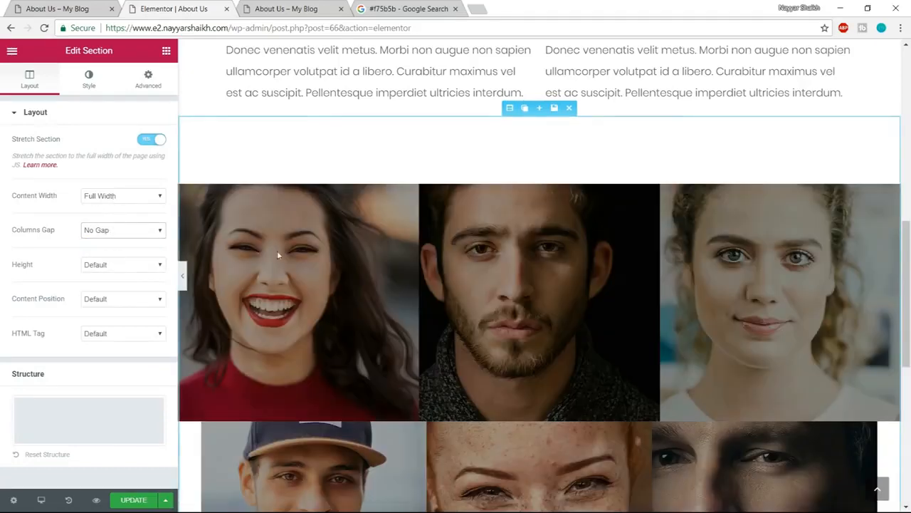
pyautogui.scroll(-3, 619, 274)
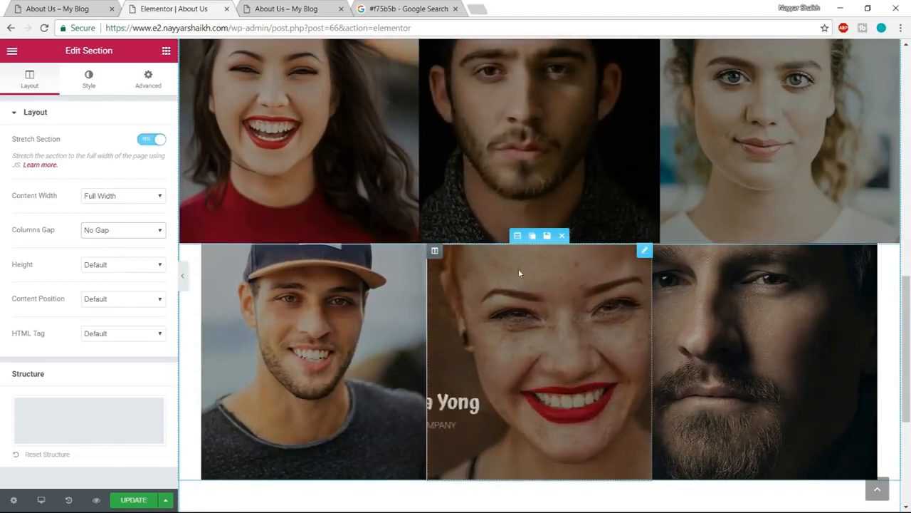
pyautogui.click(518, 236)
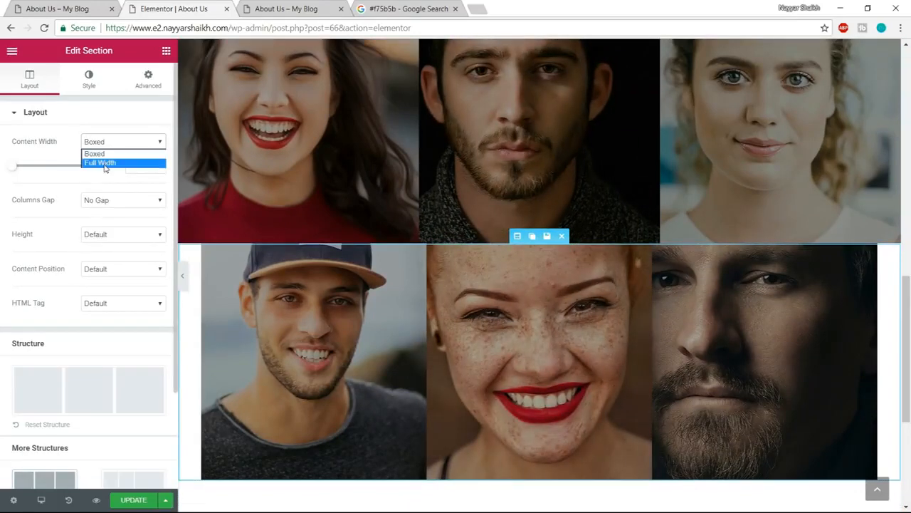
pyautogui.click(104, 163)
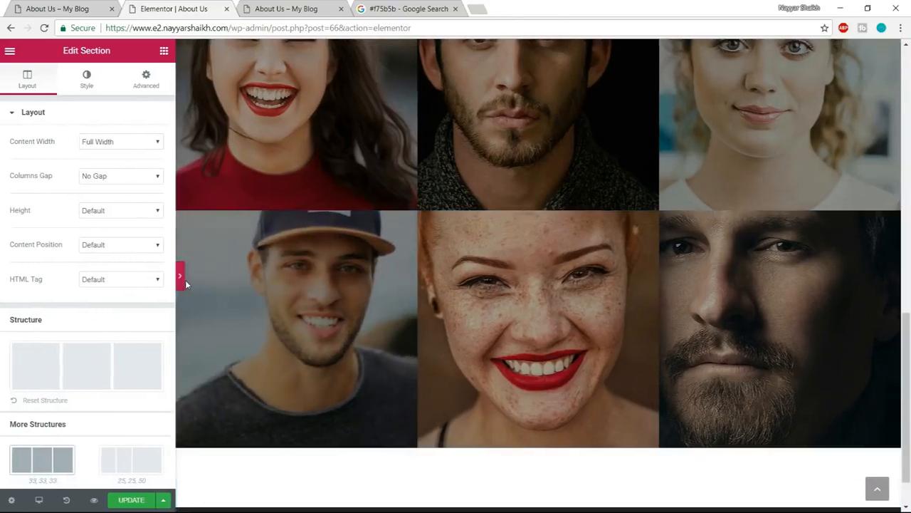
# - Preview the team grid without the editing panel and compare it with the grid on the example page
pyautogui.click(184, 280)
pyautogui.scroll(3, 270, 391)
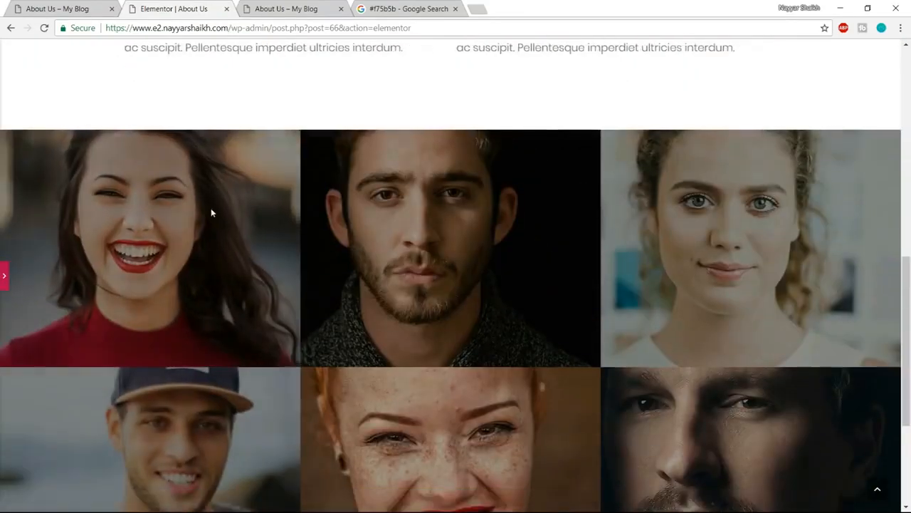
pyautogui.scroll(-1, 210, 212)
pyautogui.hotkey('ctrl', 'shift', 'Tab')
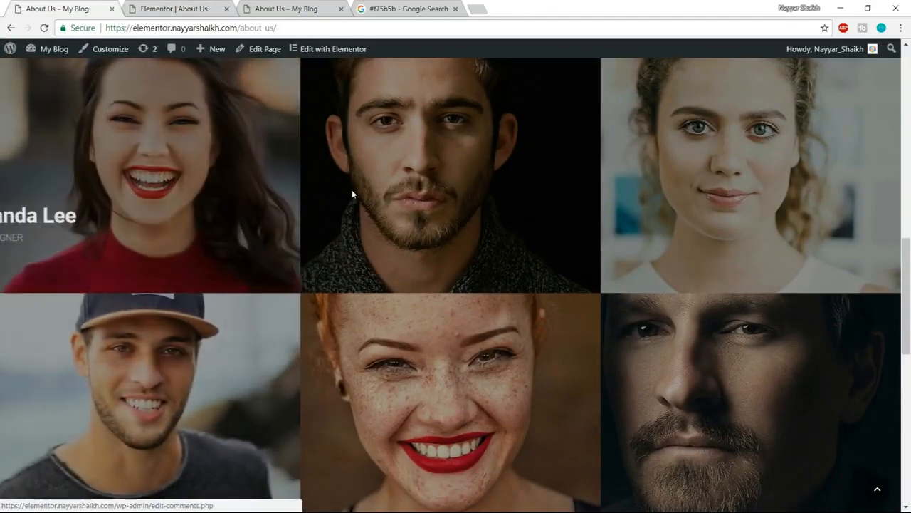
pyautogui.scroll(1, 416, 277)
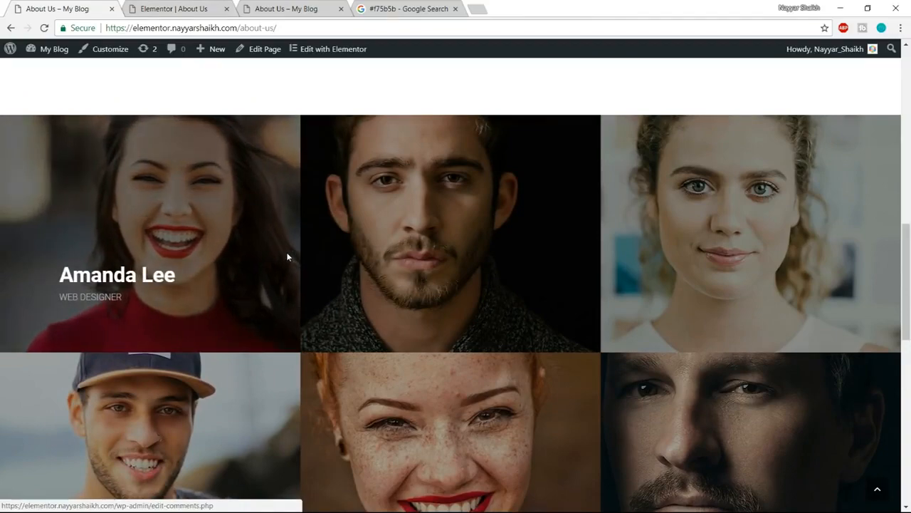
# - Replace the first team card's image with Gallery-5.jpg from the media library
pyautogui.click(182, 6)
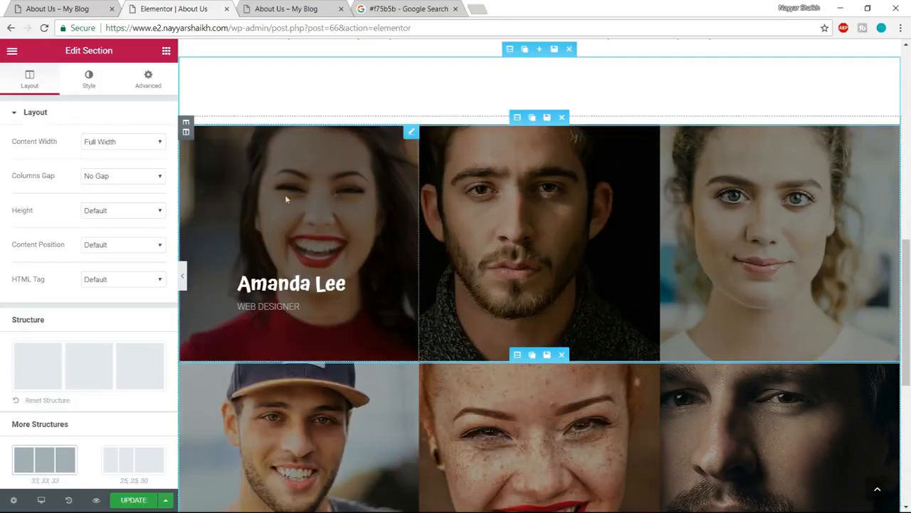
pyautogui.click(314, 195)
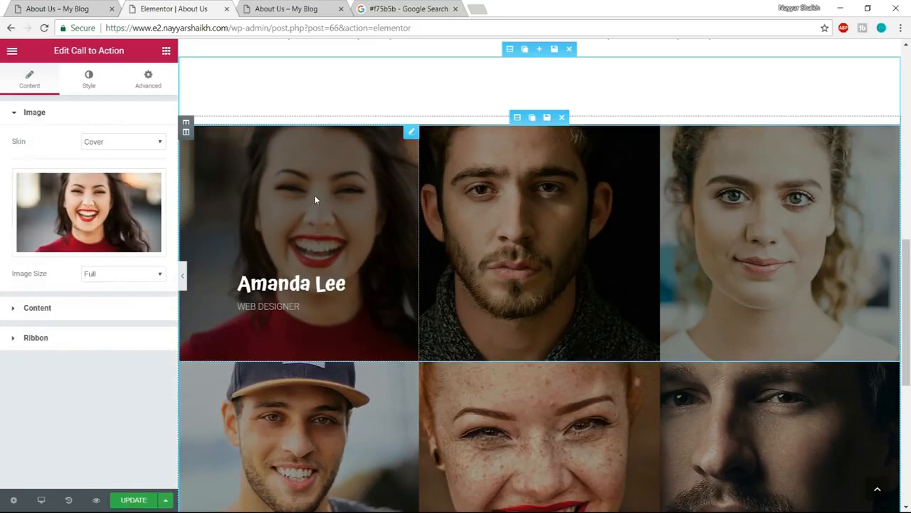
pyautogui.click(111, 210)
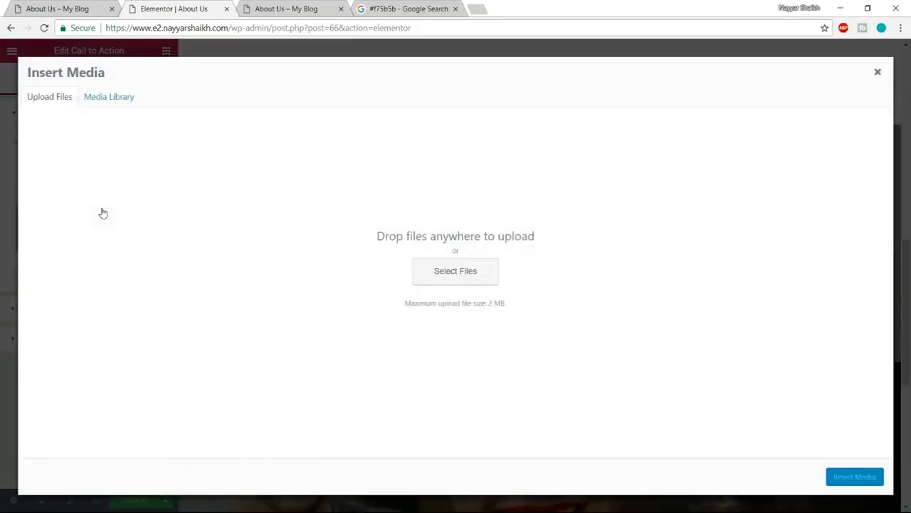
pyautogui.click(132, 95)
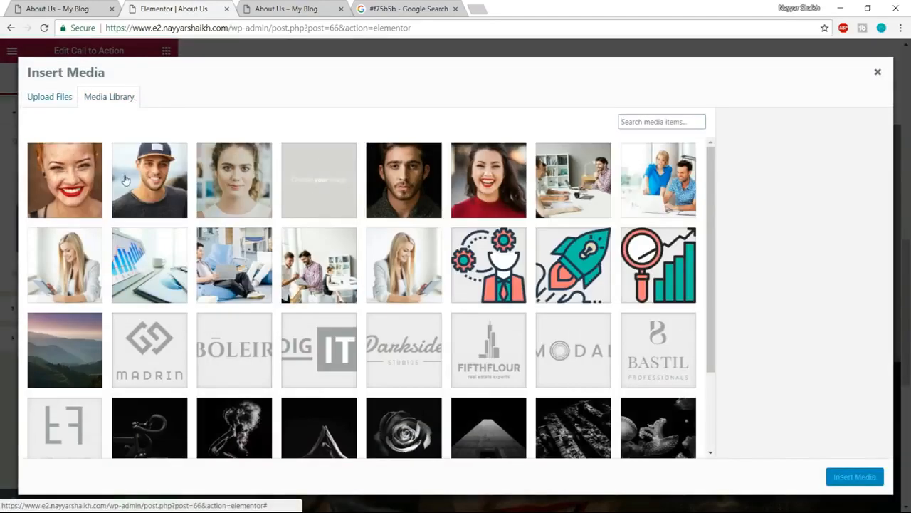
pyautogui.scroll(-1, 104, 191)
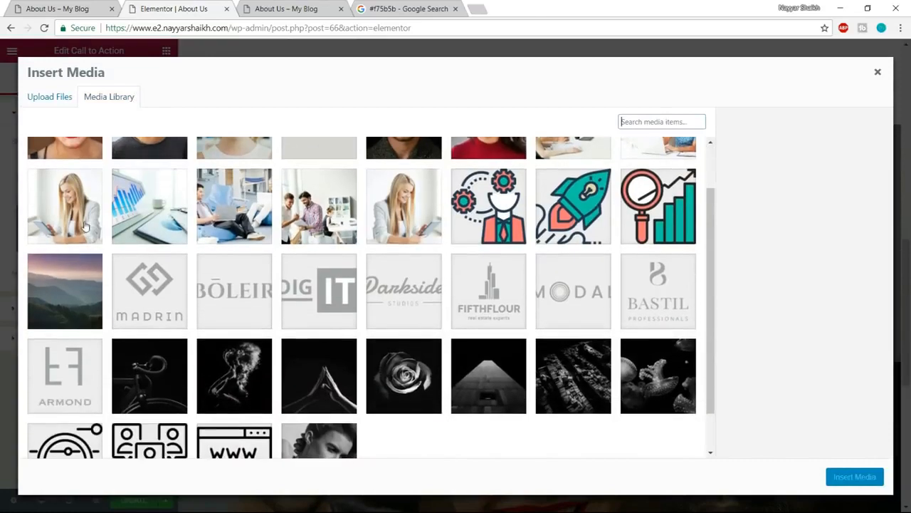
pyautogui.click(101, 190)
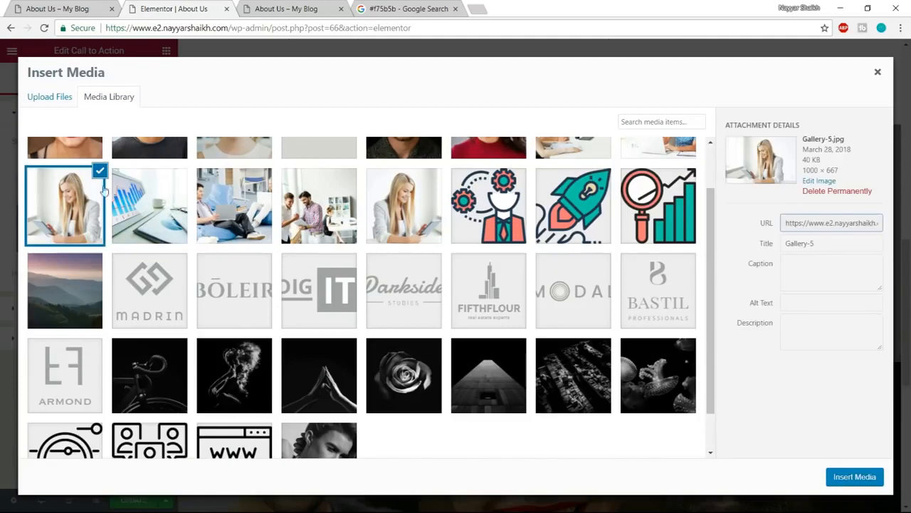
pyautogui.click(855, 476)
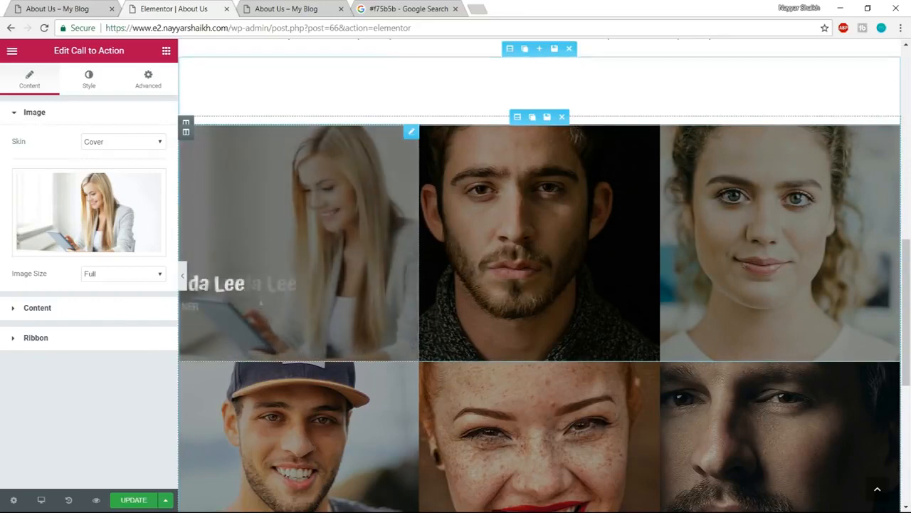
# - Change the first team card's title to the new member's name and its description to Artist
pyautogui.click(68, 319)
pyautogui.moveTo(79, 215); pyautogui.dragTo(2, 215)
pyautogui.write('King Bach')
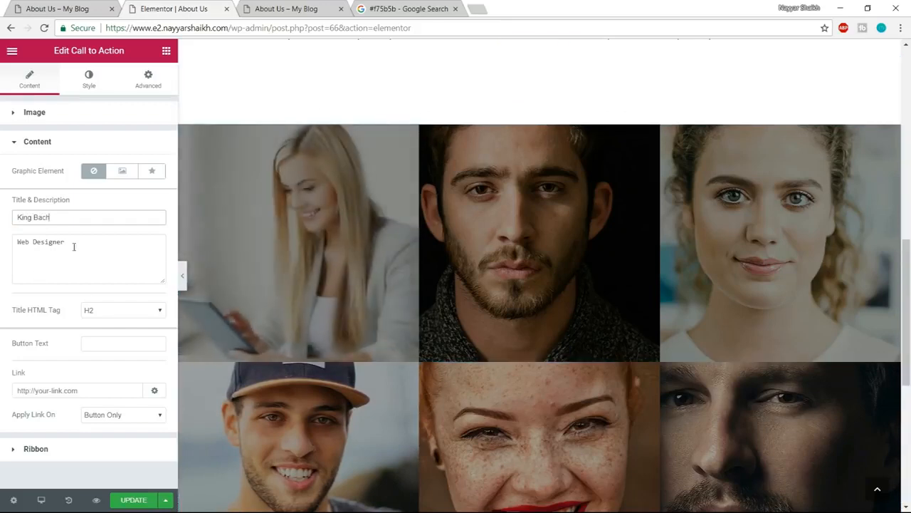
pyautogui.moveTo(76, 242); pyautogui.dragTo(2, 246)
pyautogui.write('Artist')
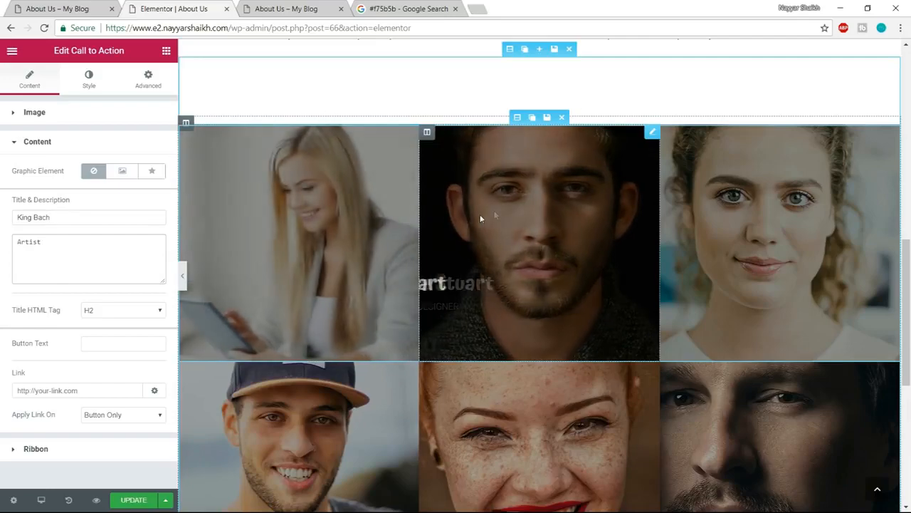
# - Update the page and review the sections below the team grid on the example page
pyautogui.scroll(-2, 789, 332)
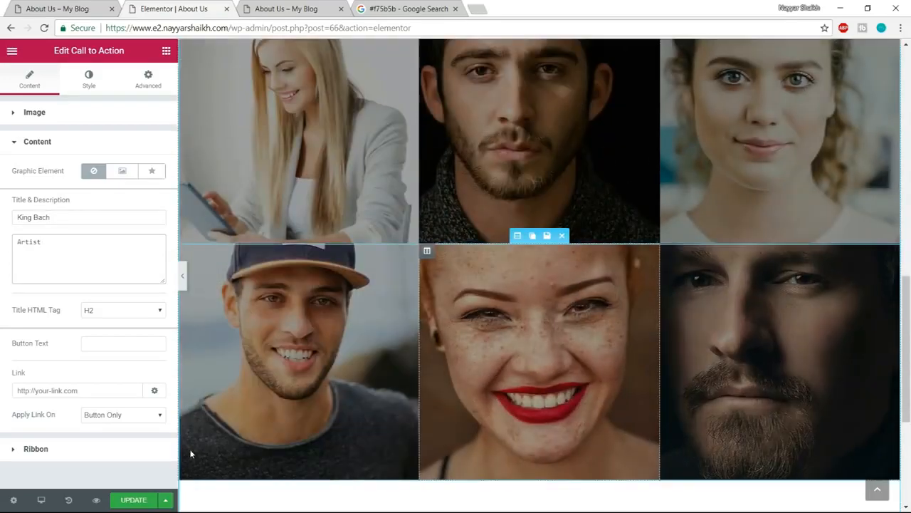
pyautogui.scroll(-3, 593, 307)
pyautogui.click(135, 500)
pyautogui.click(65, 9)
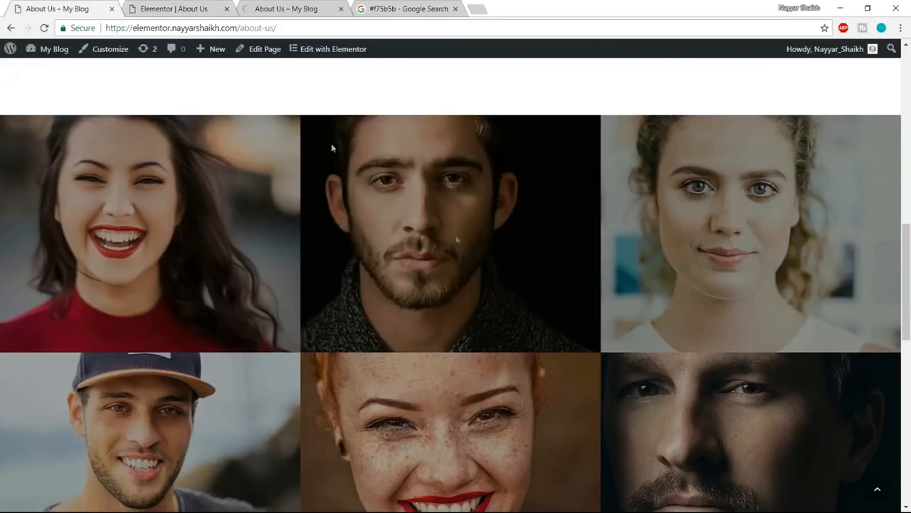
pyautogui.scroll(-5, 464, 264)
pyautogui.scroll(-3, 463, 268)
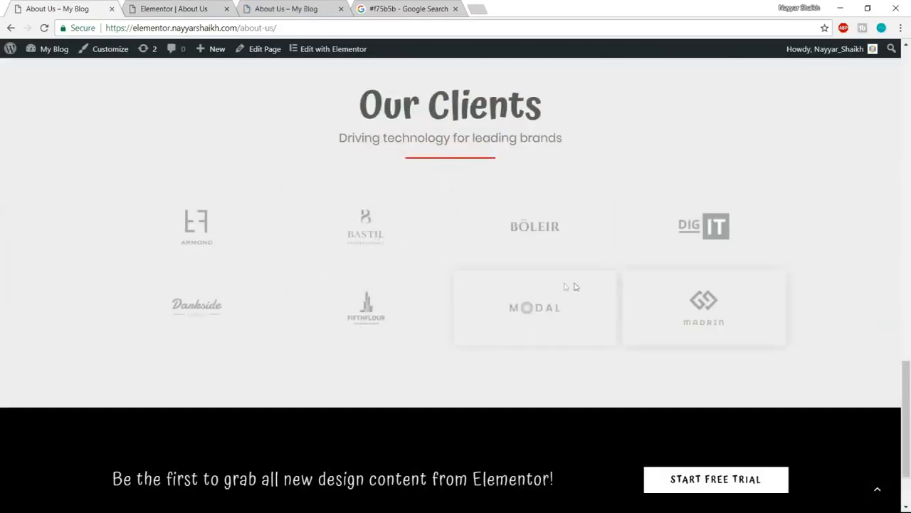
pyautogui.scroll(-2, 541, 213)
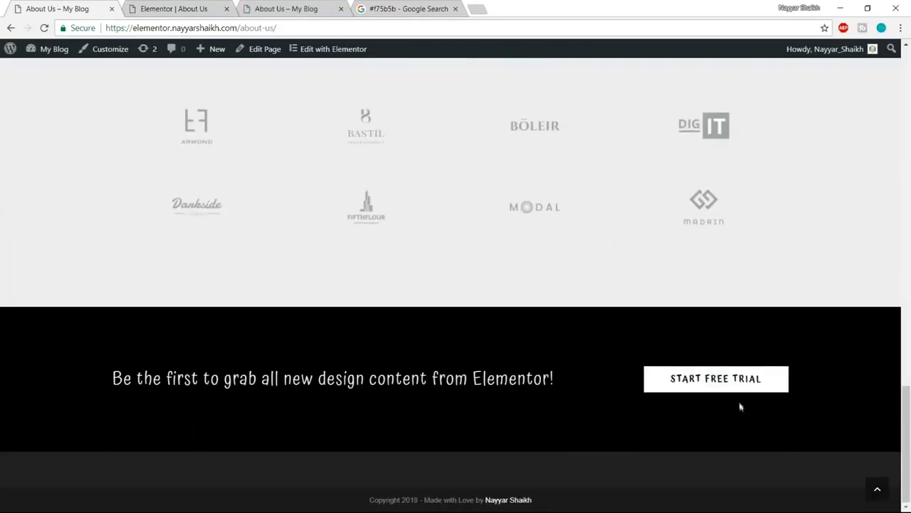
pyautogui.scroll(2, 641, 284)
# - Return to the Elementor editor and insert the saved Clients section template below the team grid
pyautogui.click(173, 6)
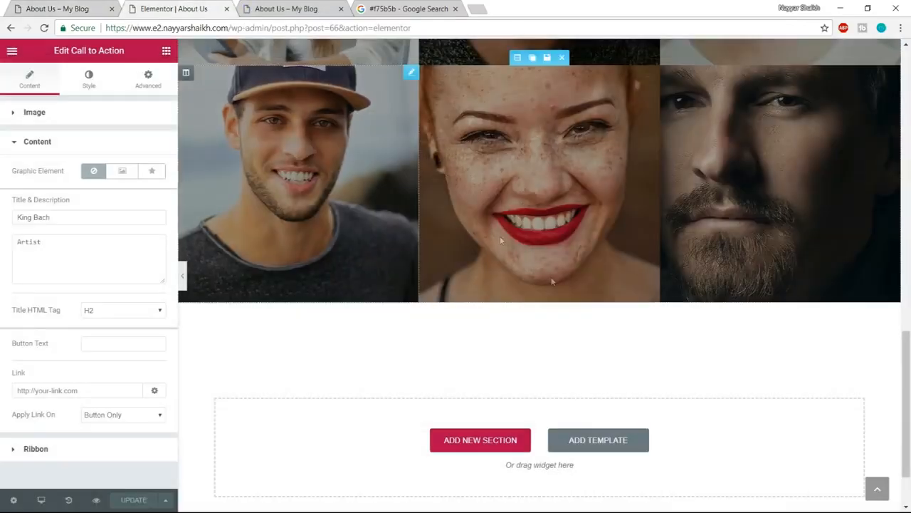
pyautogui.click(597, 441)
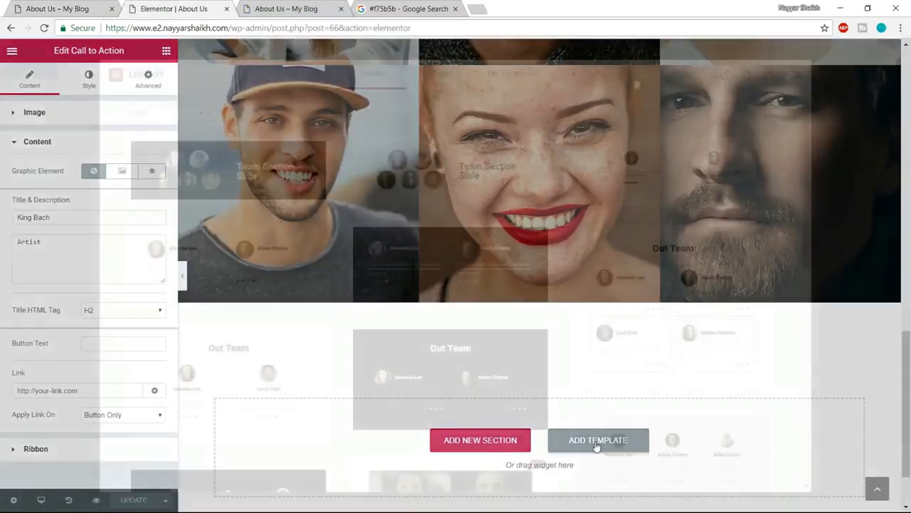
pyautogui.click(511, 82)
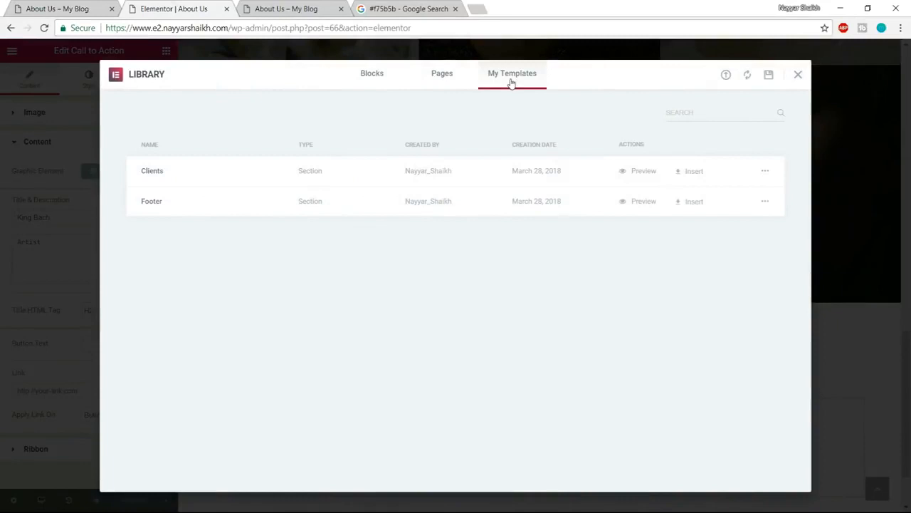
pyautogui.click(694, 173)
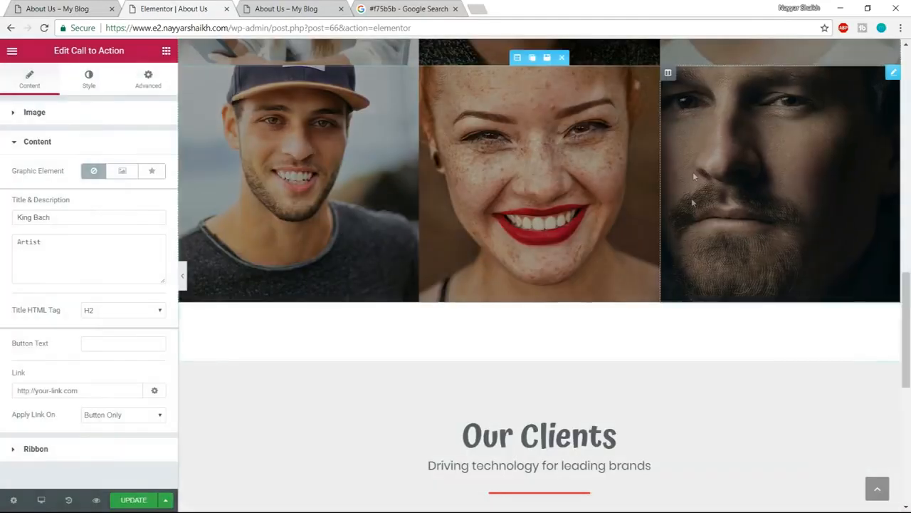
pyautogui.moveTo(907, 270); pyautogui.dragTo(910, 311)
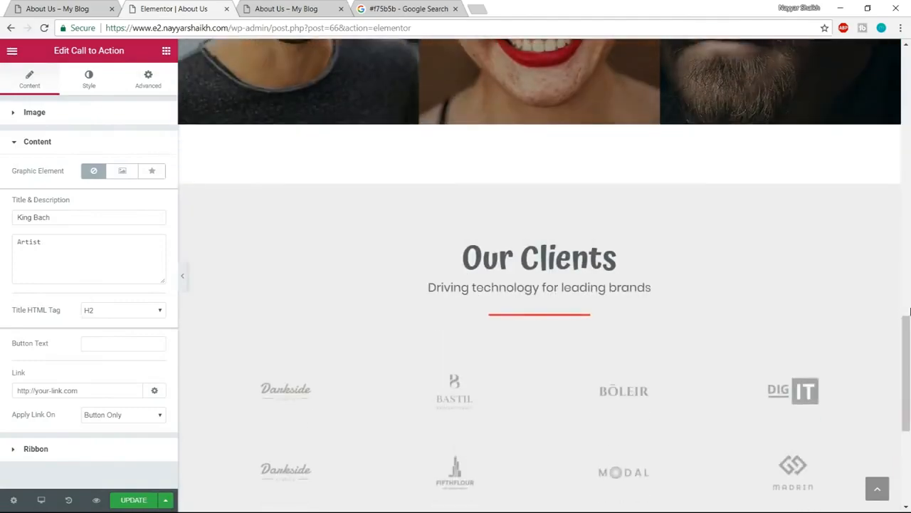
# - Set the team grid section's bottom padding to 0, closing the gap above the Our Clients section
pyautogui.scroll(3, 476, 373)
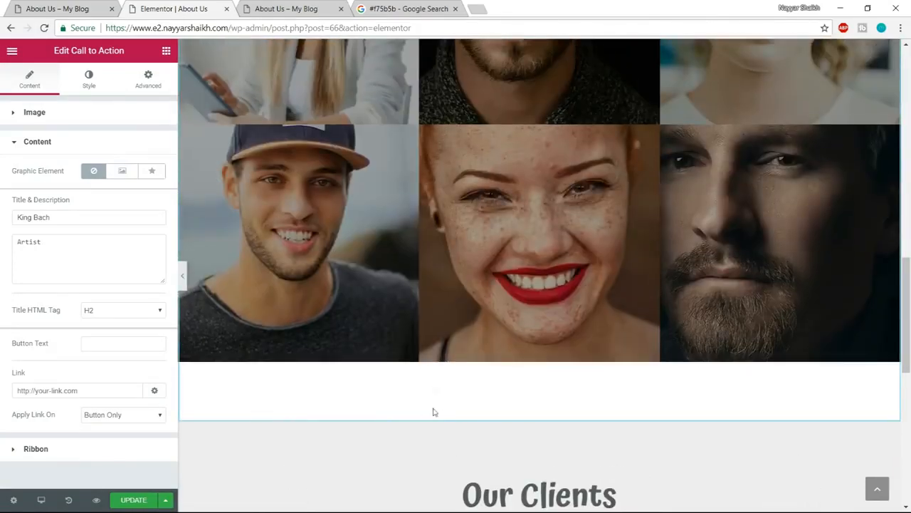
pyautogui.scroll(5, 430, 408)
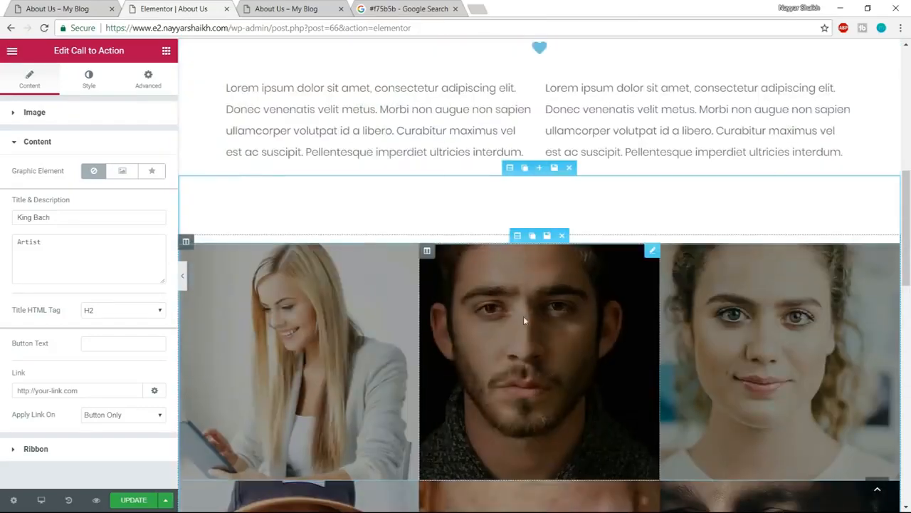
pyautogui.click(509, 167)
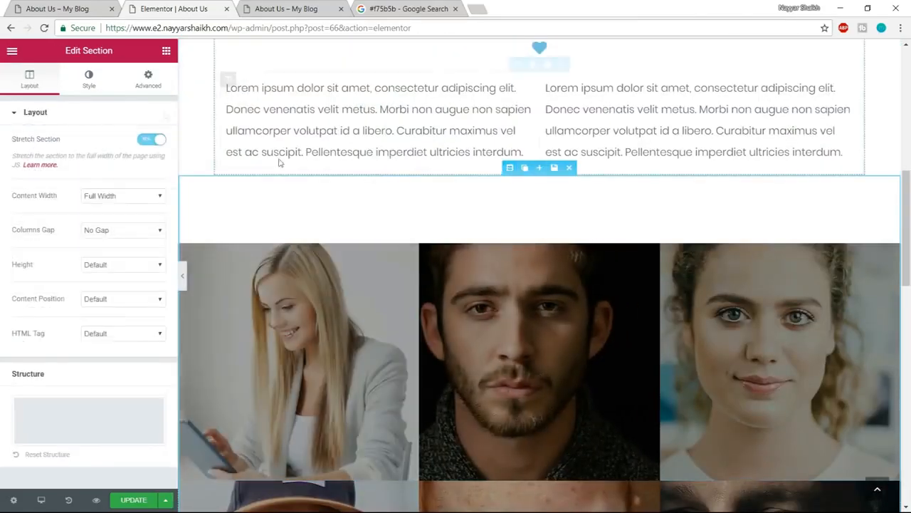
pyautogui.click(148, 80)
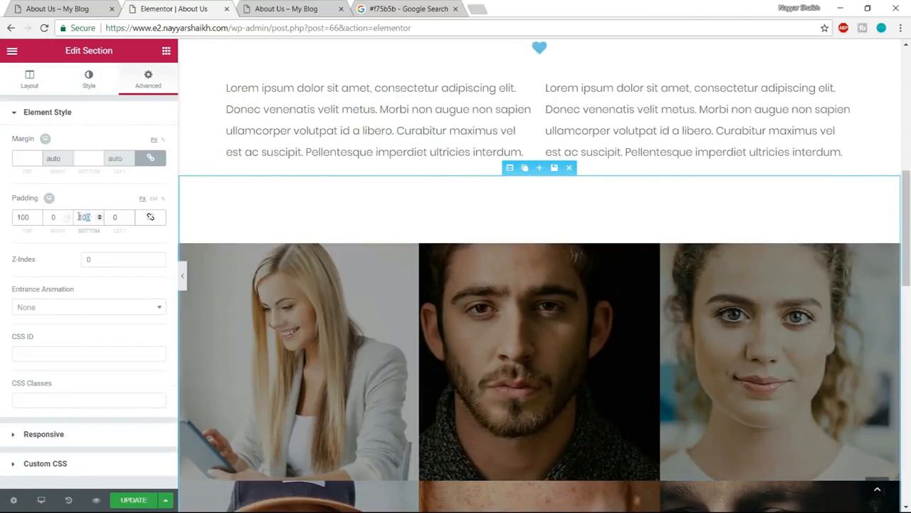
pyautogui.write('0')
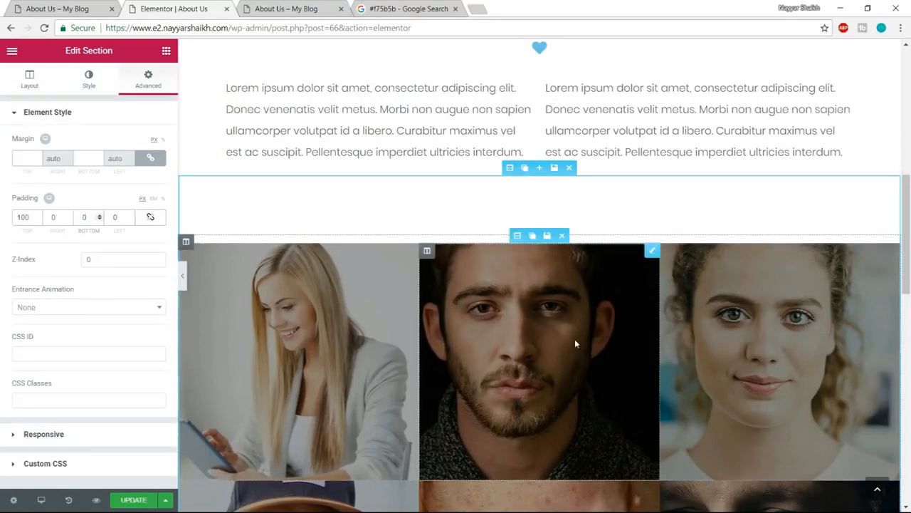
pyautogui.scroll(-5, 574, 339)
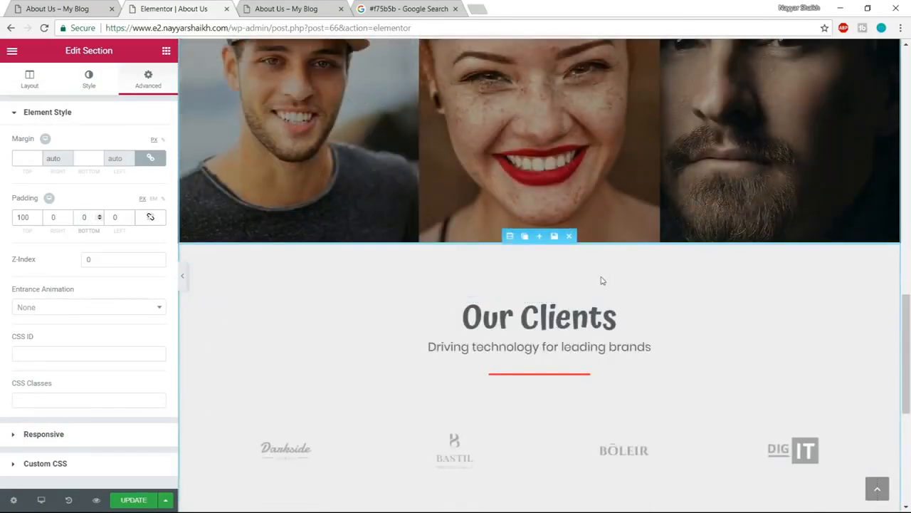
# - Insert the saved Footer section template below the Our Clients section
pyautogui.scroll(-3, 604, 292)
pyautogui.scroll(-2, 609, 337)
pyautogui.click(606, 411)
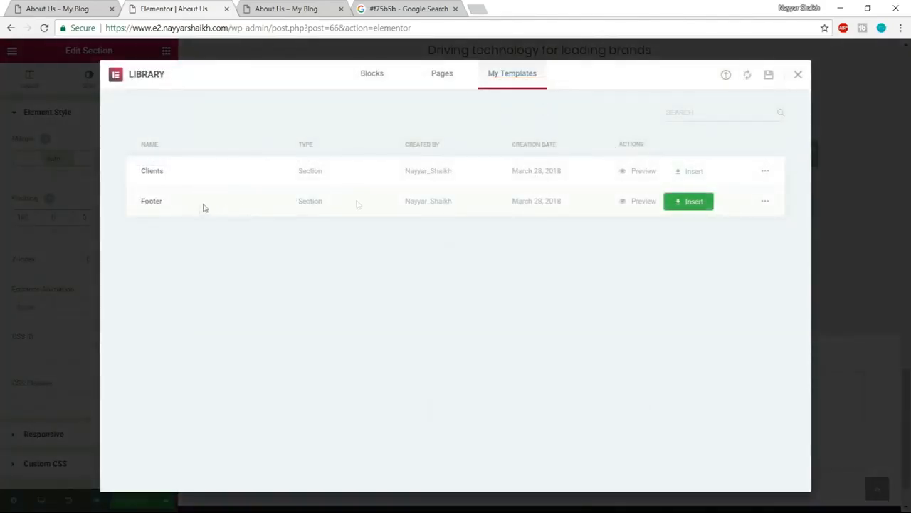
pyautogui.click(694, 208)
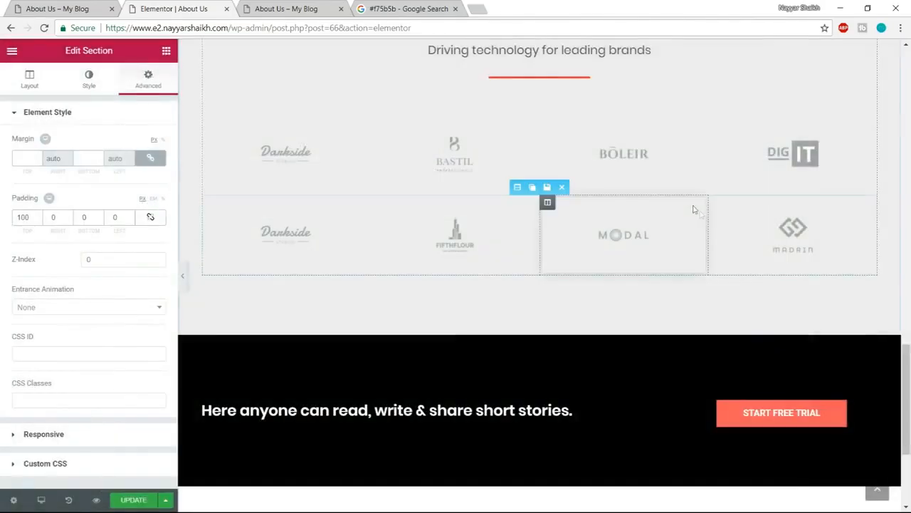
# - Update the page, reload its preview and review the whole About Us page down to the footer
pyautogui.click(142, 504)
pyautogui.click(292, 9)
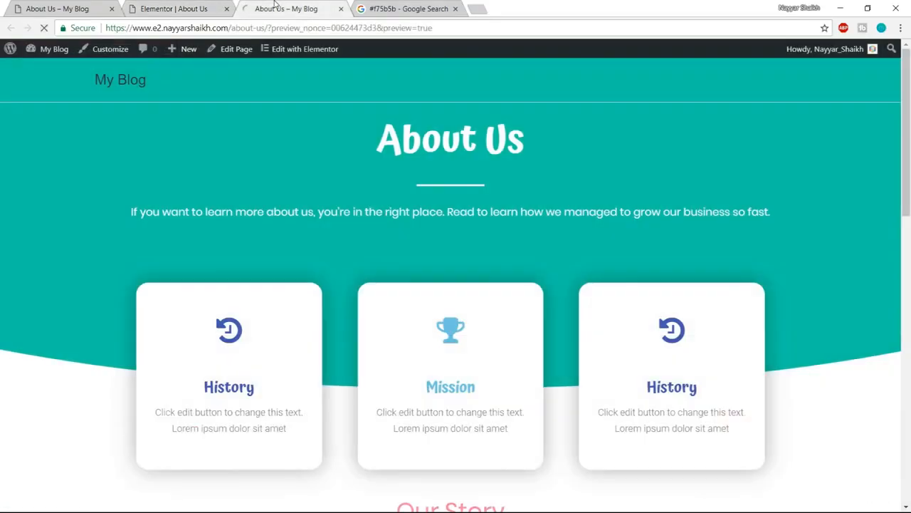
pyautogui.press('F5')
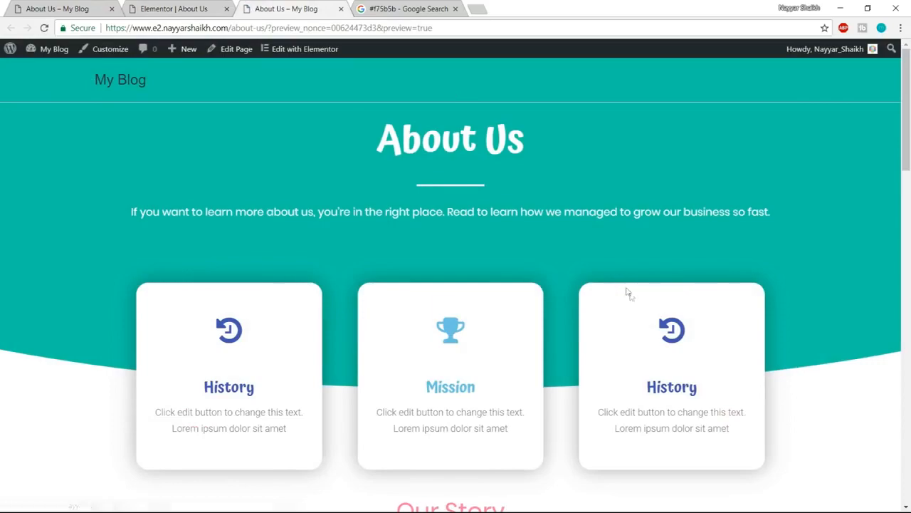
pyautogui.scroll(-4, 278, 333)
pyautogui.scroll(1, 453, 247)
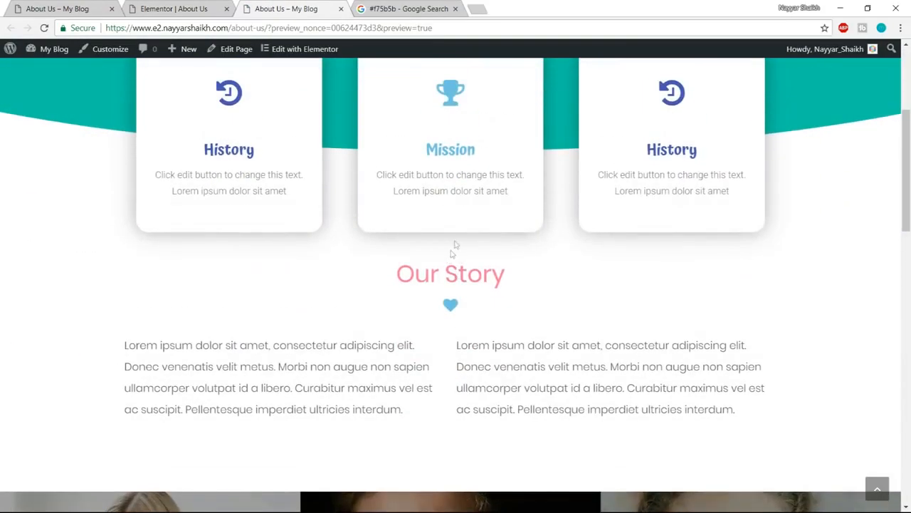
pyautogui.scroll(-12, 460, 238)
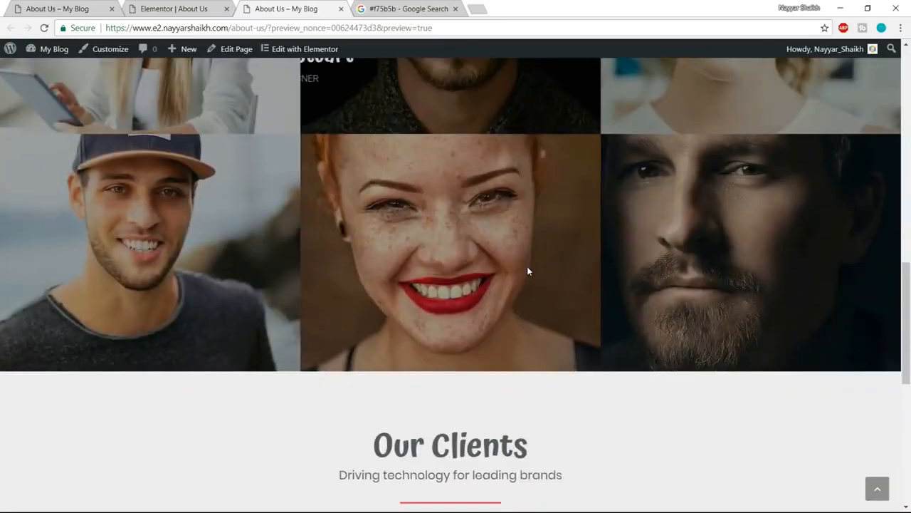
pyautogui.scroll(-3, 528, 270)
pyautogui.scroll(18, 852, 473)
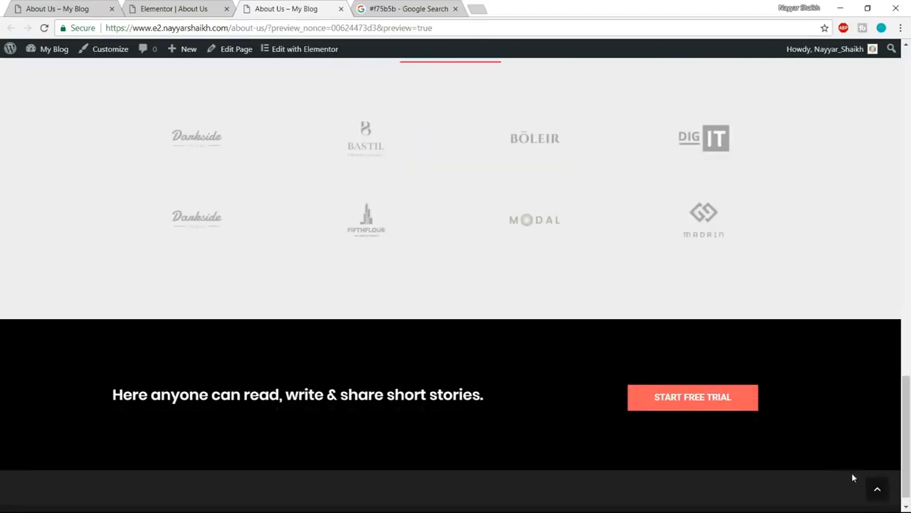
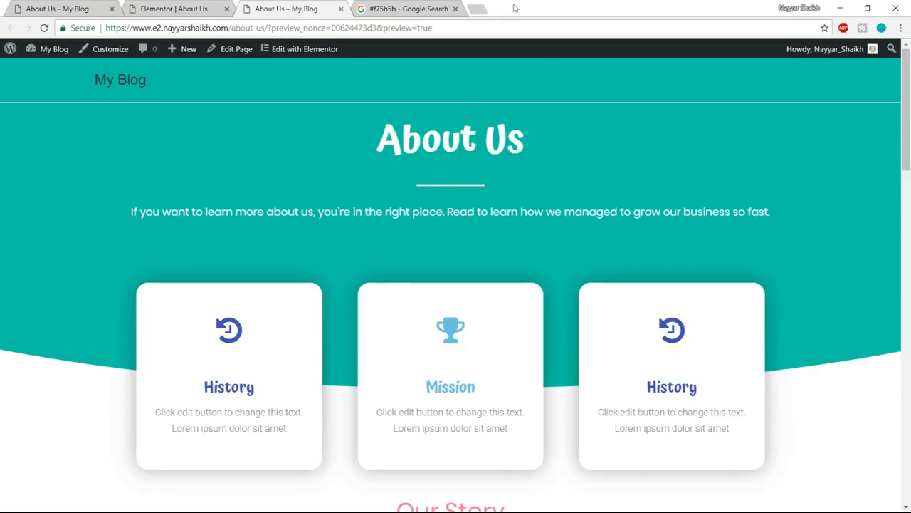
# - Return to the Elementor editor and set the Our Story section's top padding to 100 px, leaving the other sides unlinked
pyautogui.click(182, 7)
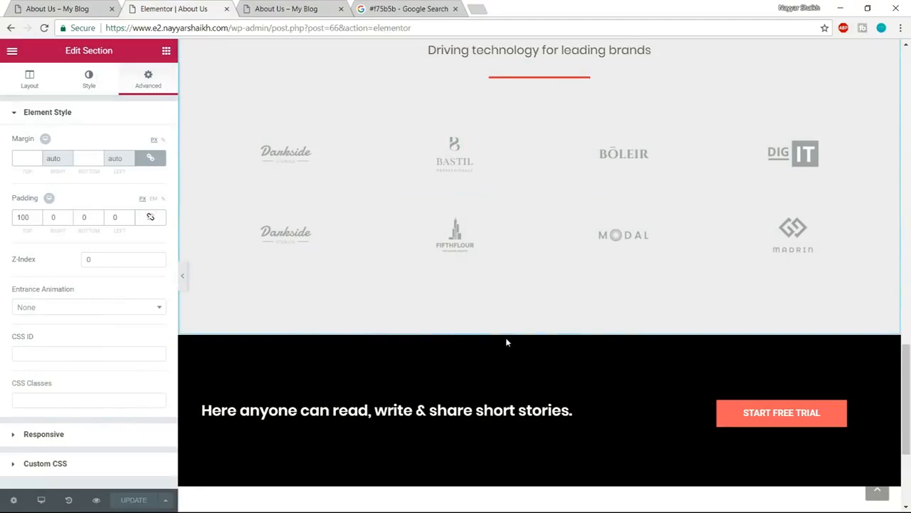
pyautogui.scroll(2, 507, 342)
pyautogui.scroll(5, 507, 343)
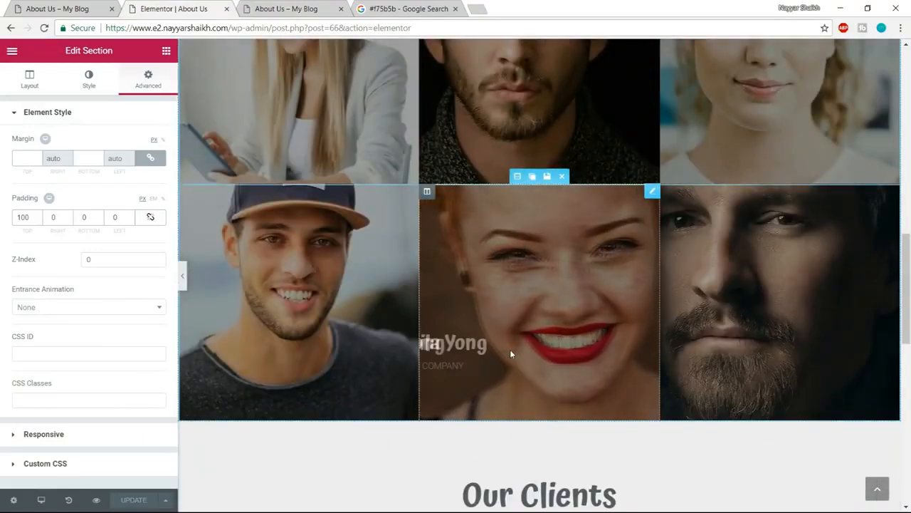
pyautogui.scroll(3, 510, 349)
pyautogui.scroll(4, 509, 353)
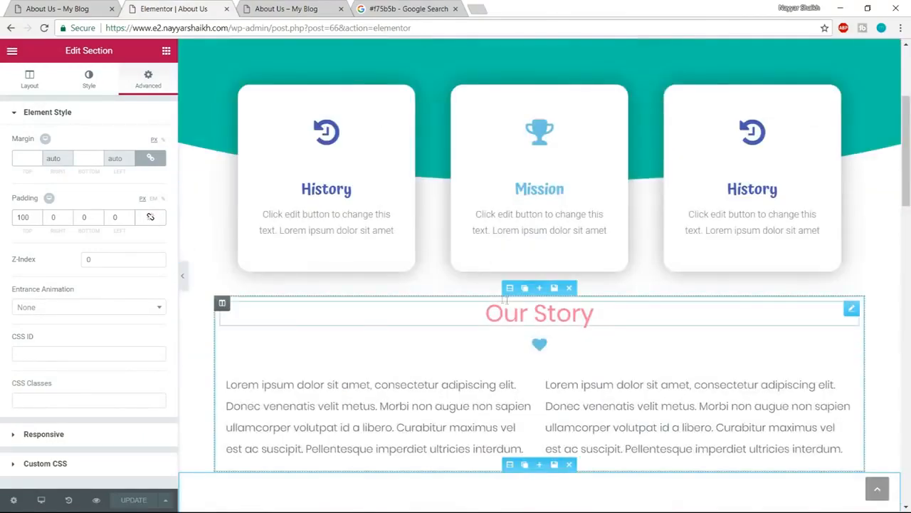
pyautogui.click(510, 287)
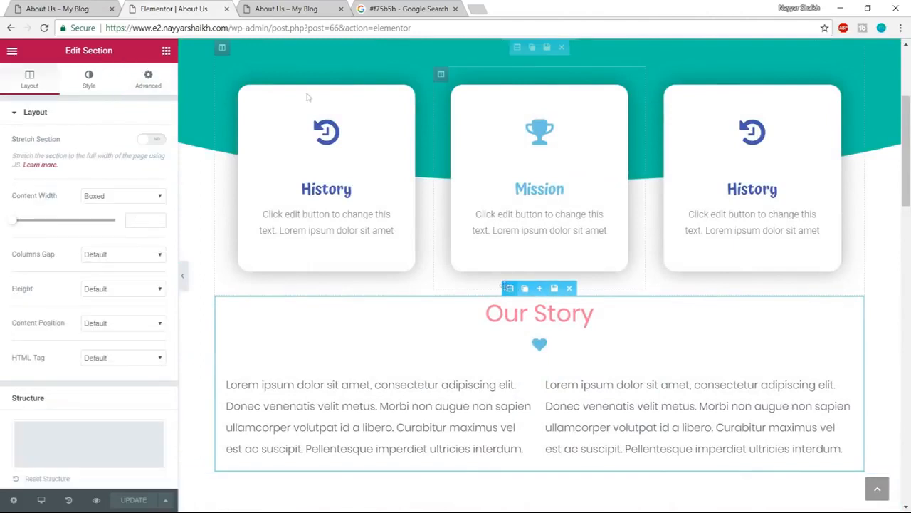
pyautogui.click(147, 78)
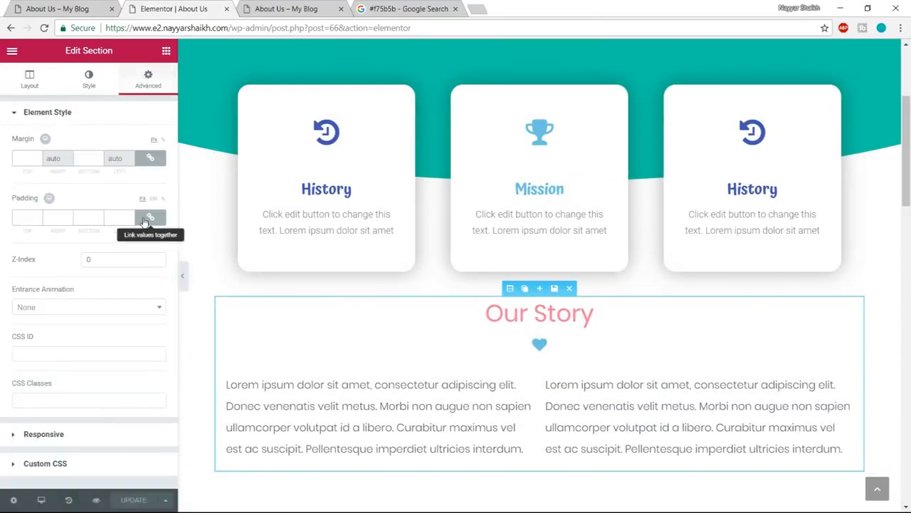
pyautogui.click(150, 217)
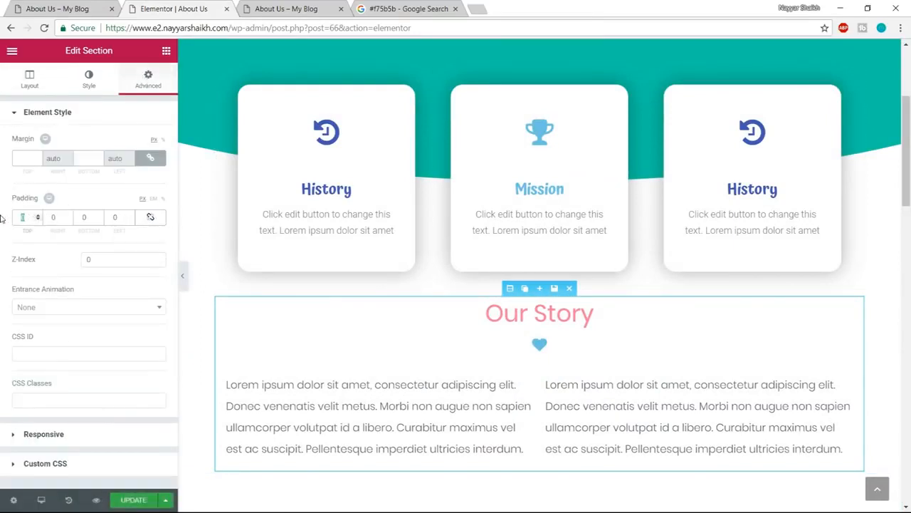
pyautogui.write('100')
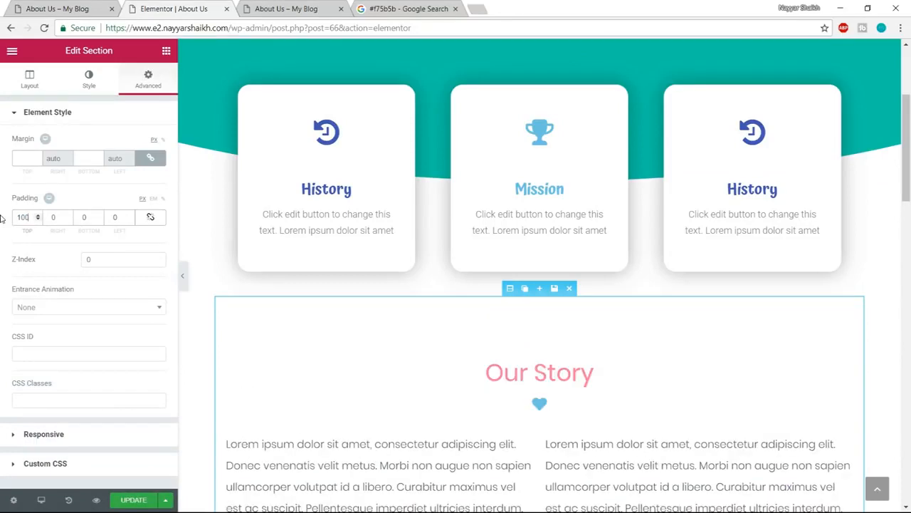
# - Update the About Us page, close its editor tab and reopen the page in Elementor from the preview
pyautogui.click(133, 500)
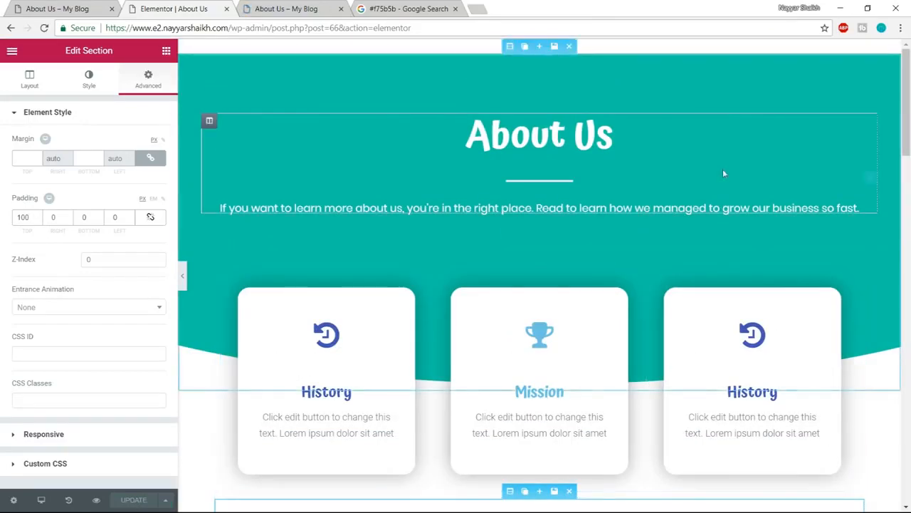
pyautogui.click(226, 9)
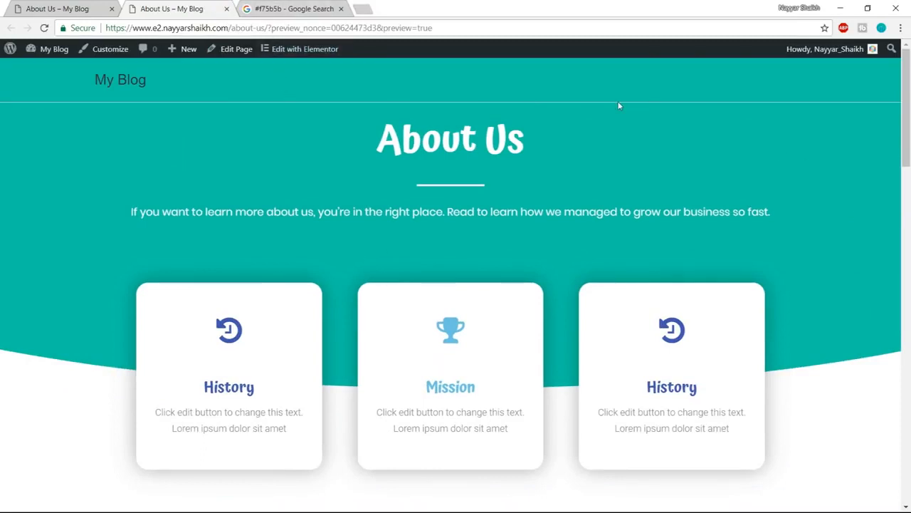
pyautogui.click(306, 51)
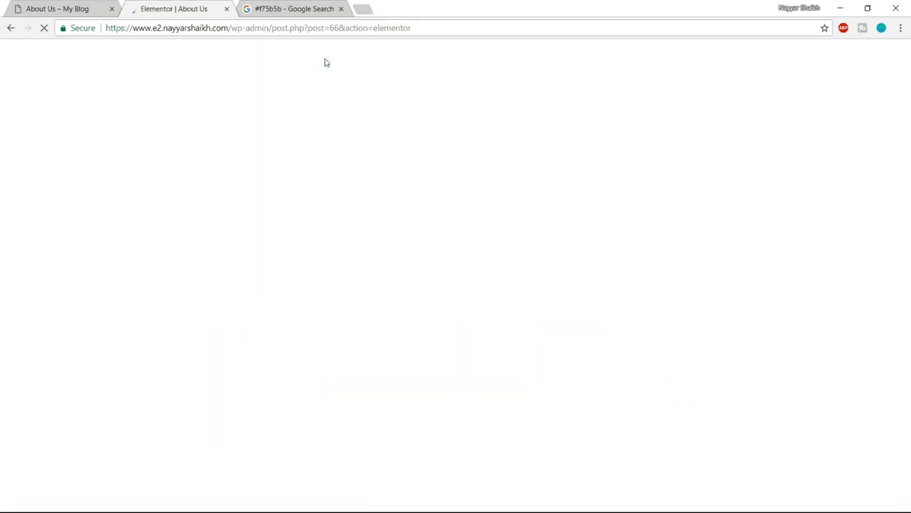
# - Open the example site's Services page in a separate tab, compare its layout with the example About Us page, and return to the Elementor editor
pyautogui.click(57, 9)
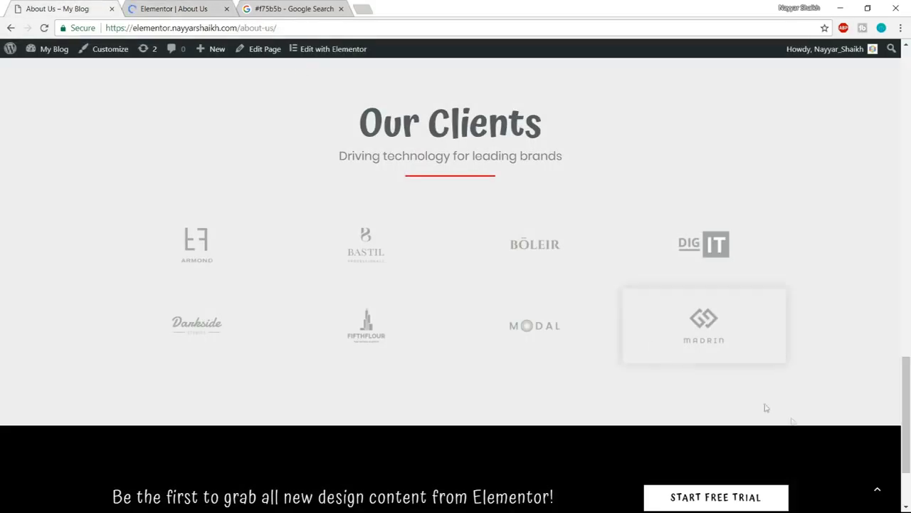
pyautogui.click(877, 489)
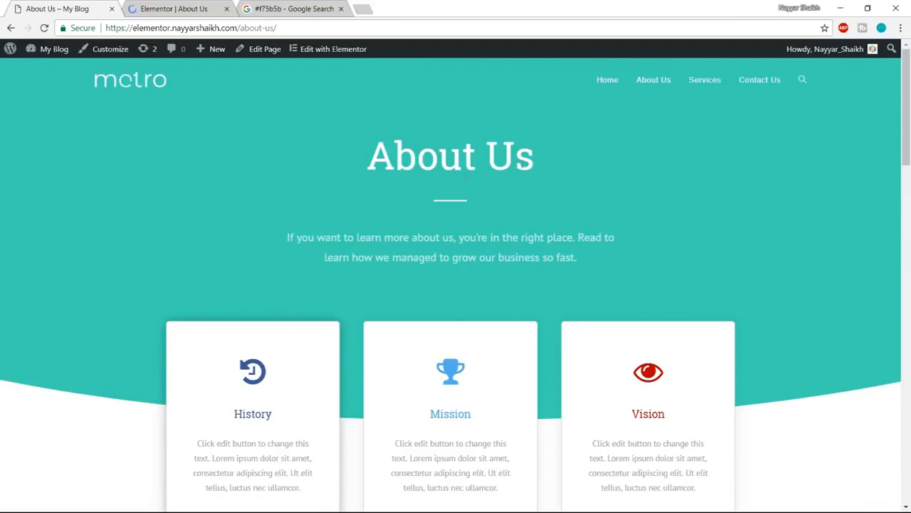
pyautogui.middleClick(704, 88)
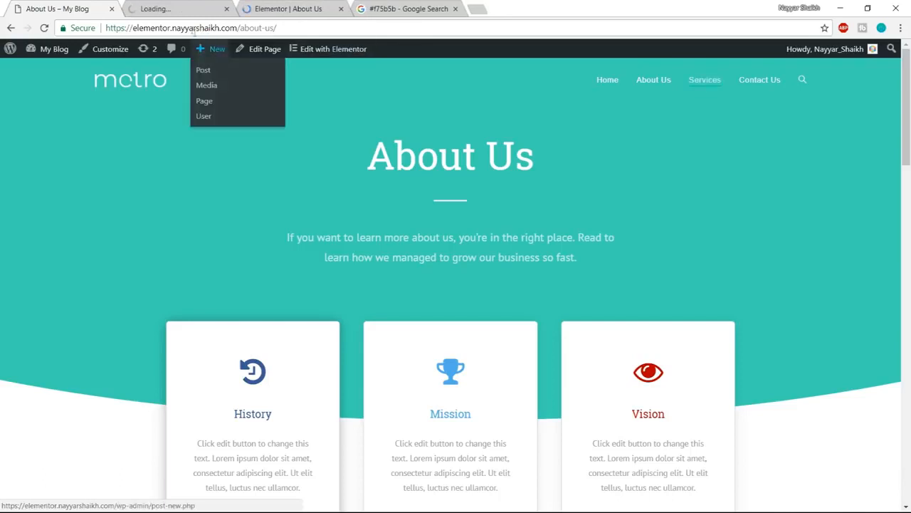
pyautogui.click(171, 8)
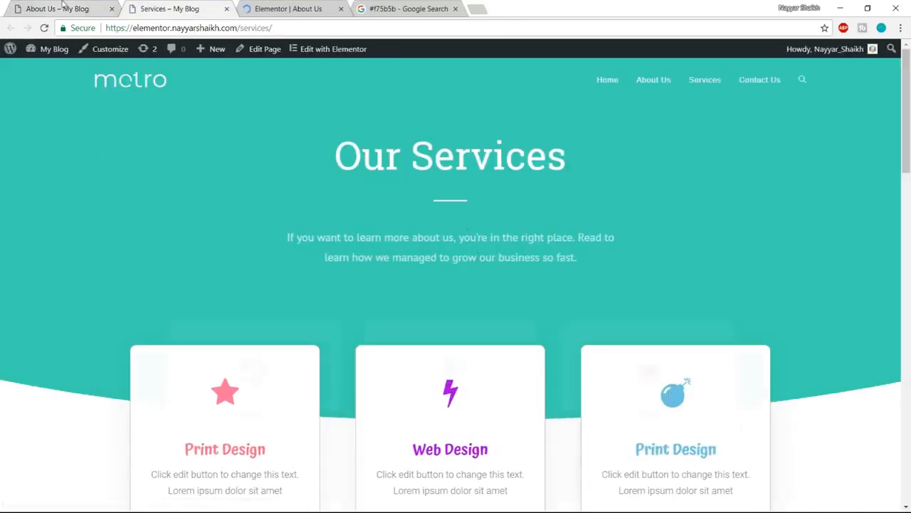
pyautogui.click(61, 8)
pyautogui.click(165, 9)
pyautogui.click(61, 9)
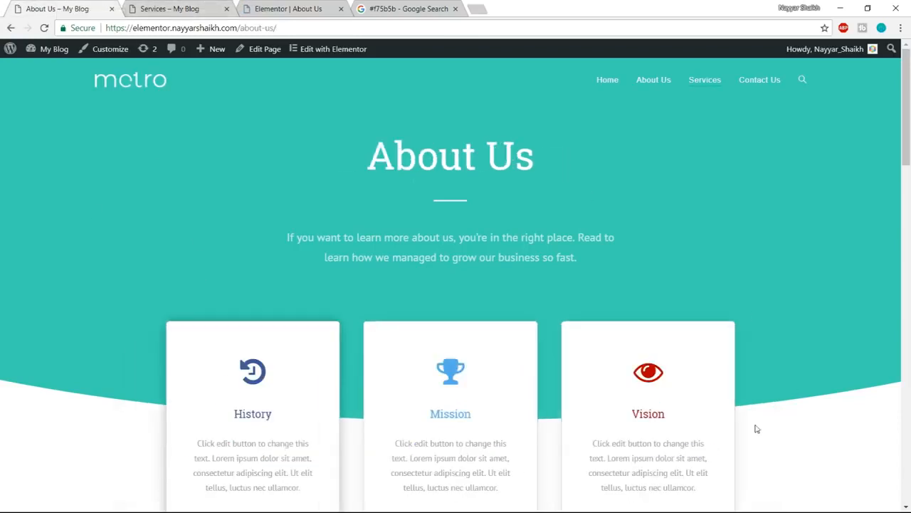
pyautogui.click(171, 7)
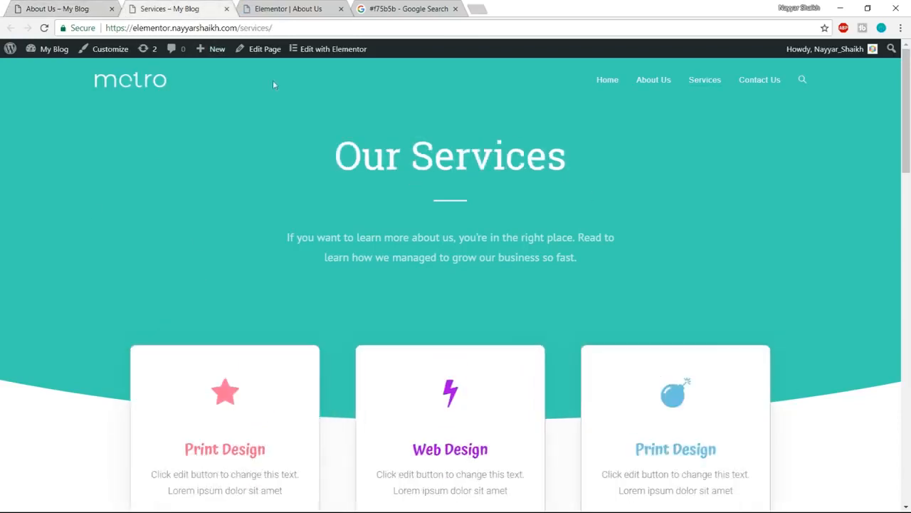
pyautogui.click(62, 5)
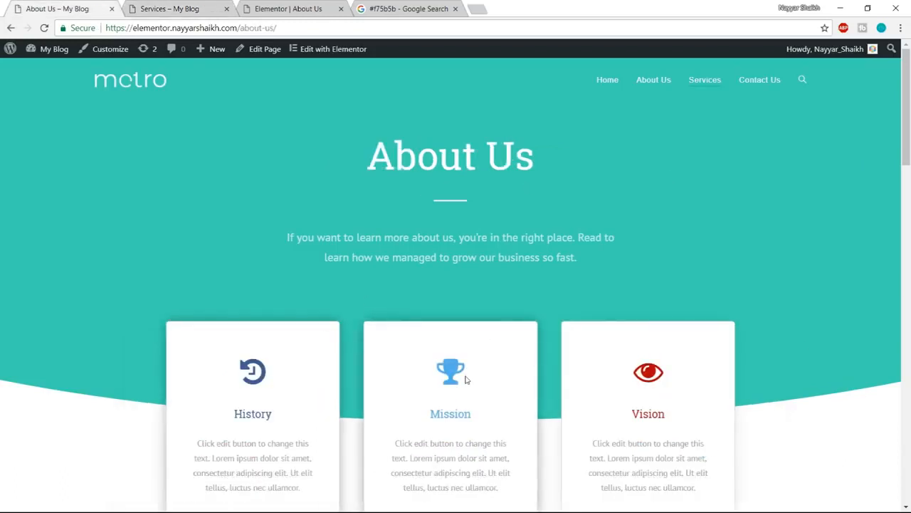
pyautogui.click(169, 7)
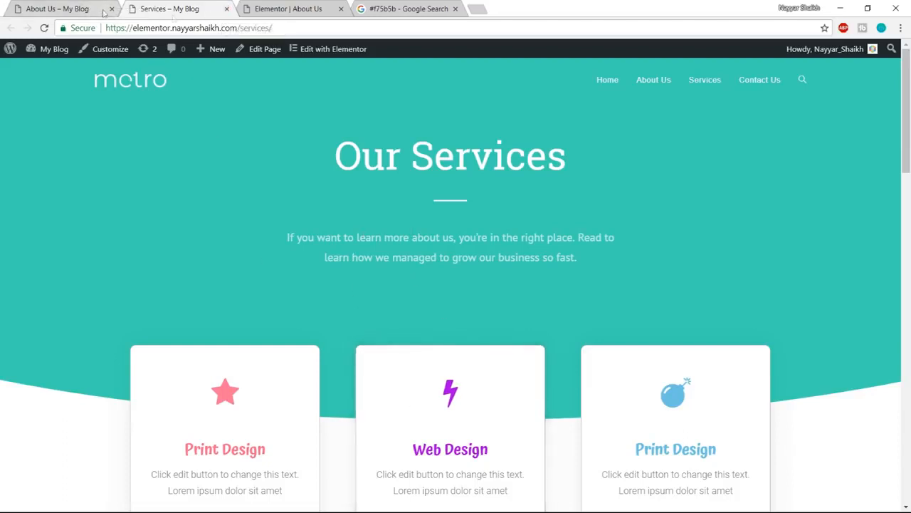
pyautogui.click(226, 9)
pyautogui.click(171, 9)
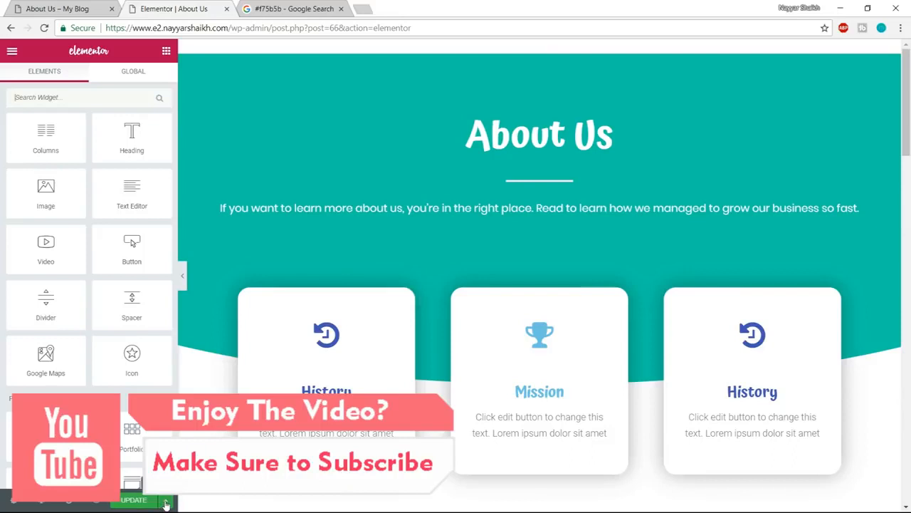
pyautogui.click(166, 502)
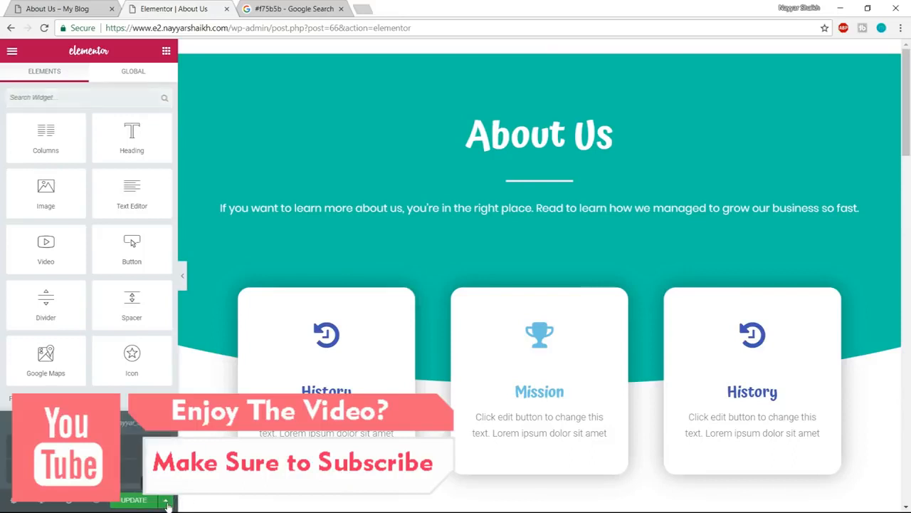
pyautogui.click(71, 471)
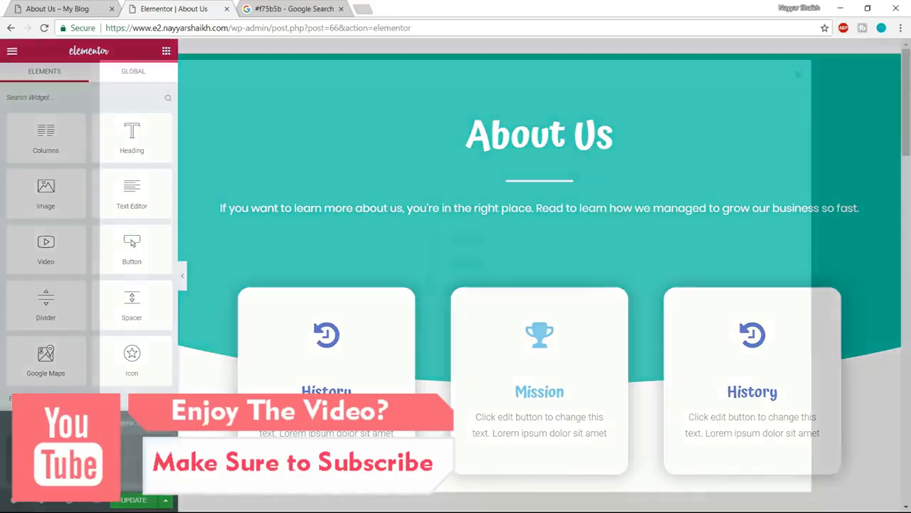
pyautogui.click(798, 75)
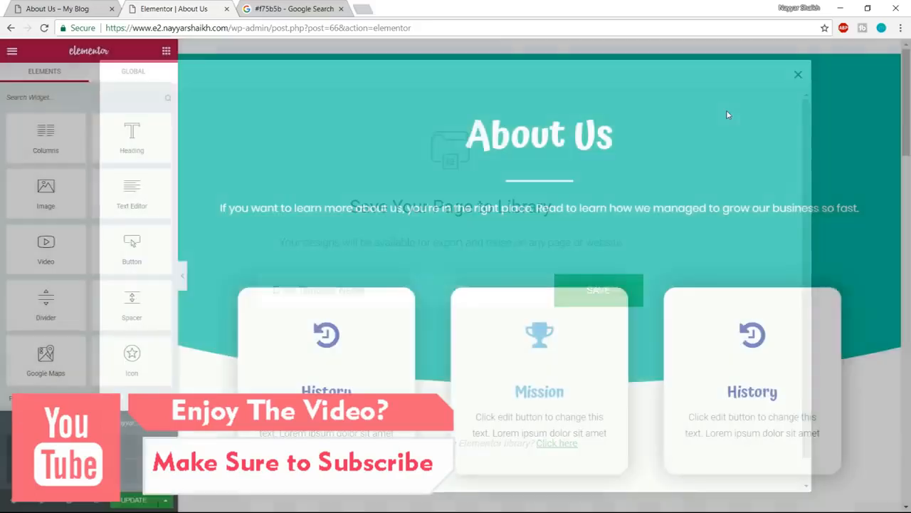
# - Save the whole About Us page to the library as a template named Page Template and close the library
pyautogui.click(164, 502)
pyautogui.click(164, 502)
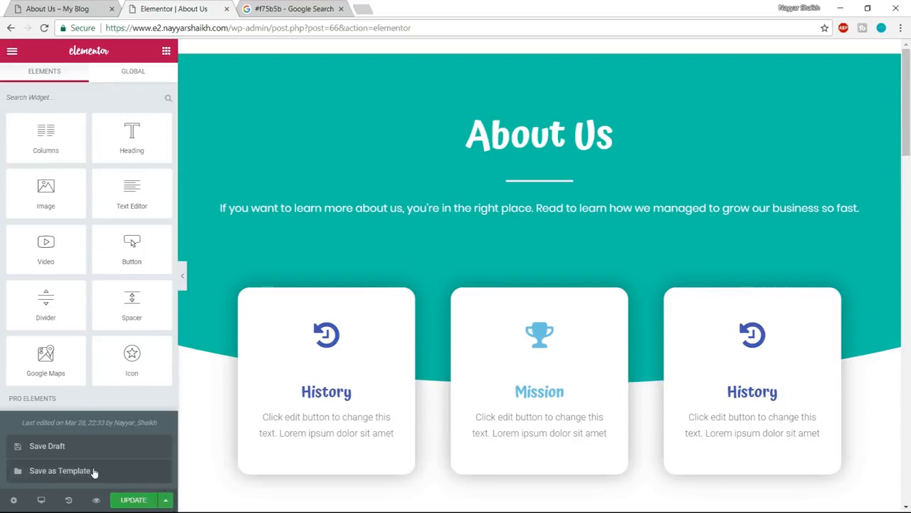
pyautogui.click(61, 470)
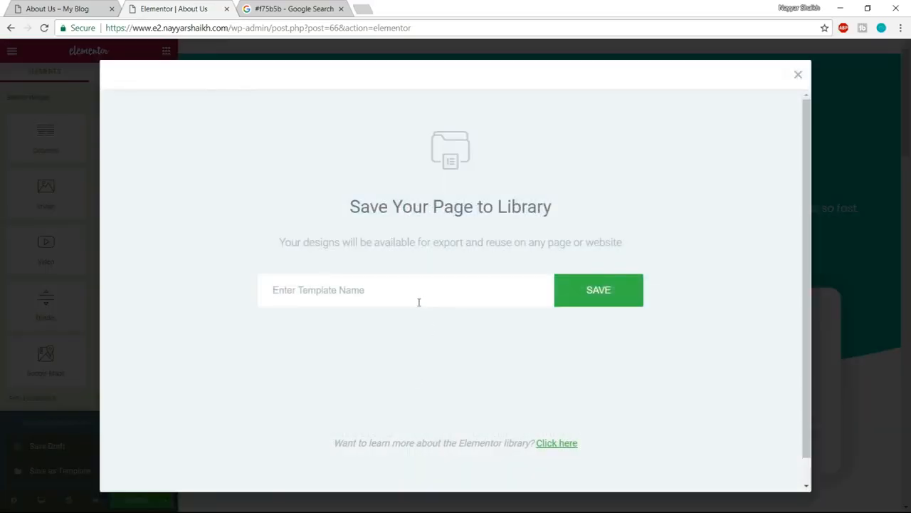
pyautogui.write('Page Template')
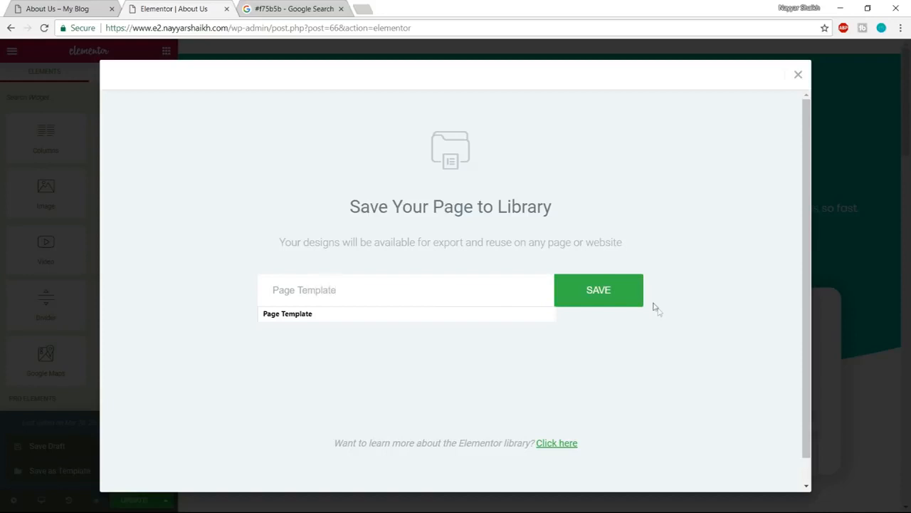
pyautogui.click(624, 296)
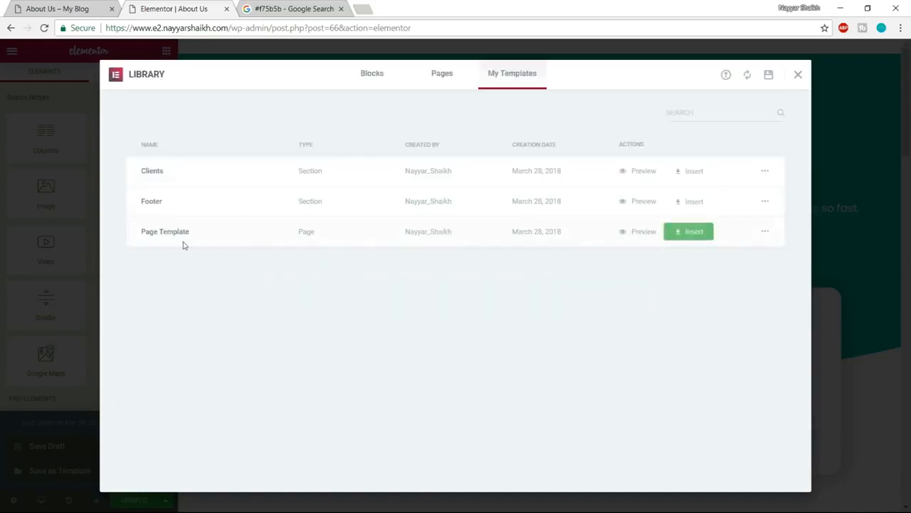
pyautogui.click(798, 76)
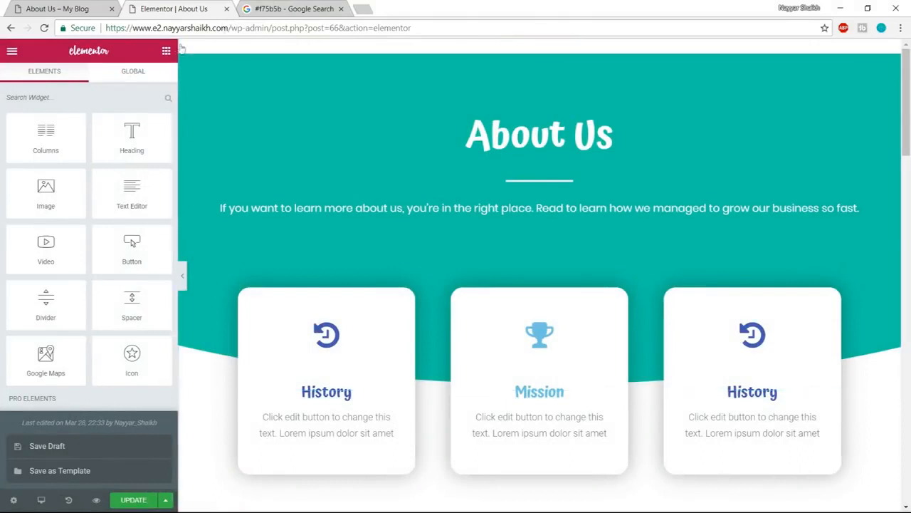
pyautogui.click(236, 28)
pyautogui.moveTo(232, 28); pyautogui.dragTo(793, 24)
pyautogui.press('BackSpace')
pyautogui.press('Return')
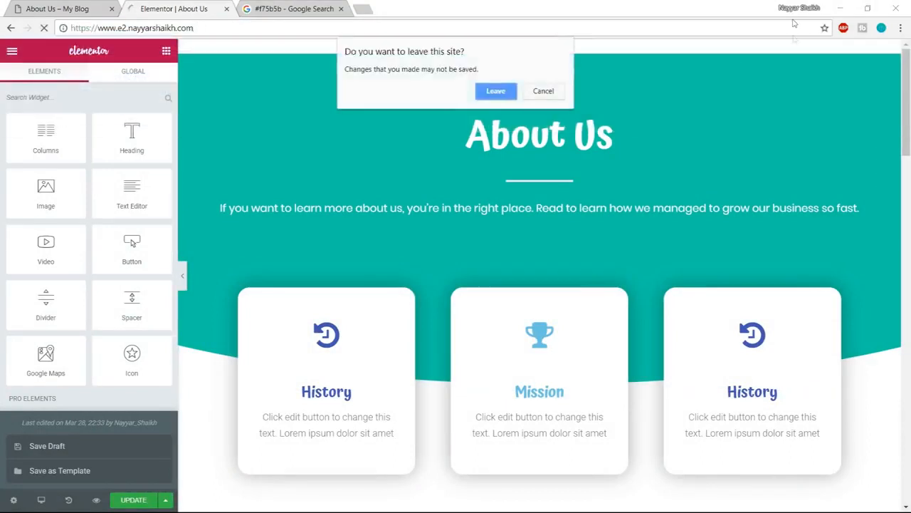
pyautogui.click(544, 92)
# - Update the About Us page to save its pending changes
pyautogui.scroll(-10, 626, 359)
pyautogui.moveTo(905, 231); pyautogui.dragTo(896, 334)
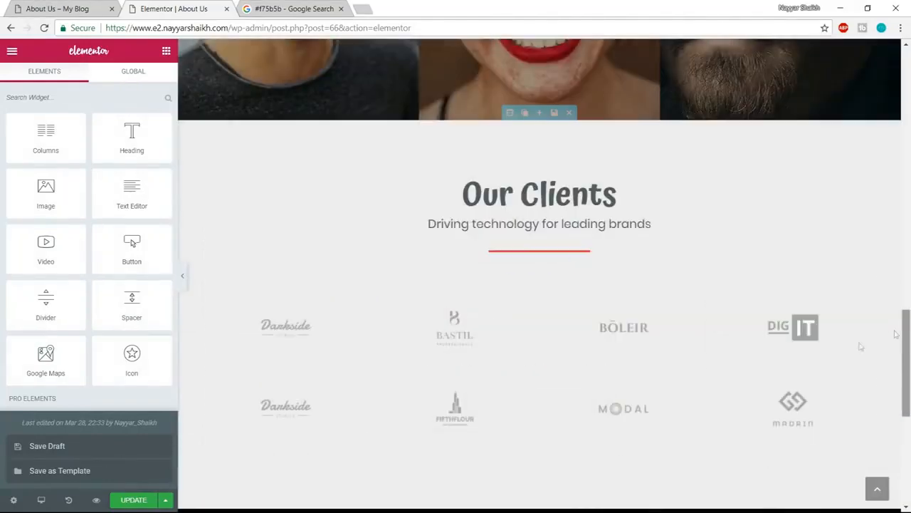
pyautogui.click(132, 499)
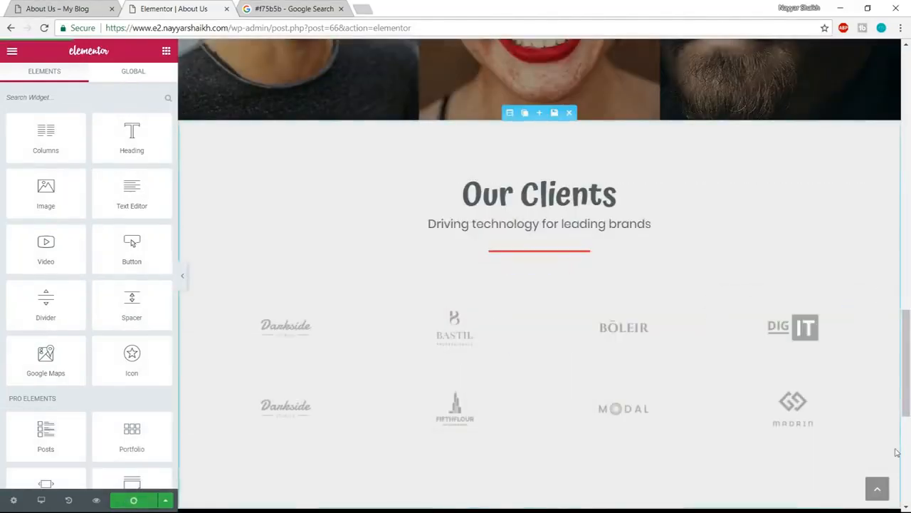
pyautogui.scroll(18, 897, 452)
pyautogui.moveTo(300, 27); pyautogui.dragTo(649, 10)
pyautogui.press('BackSpace')
pyautogui.press('Return')
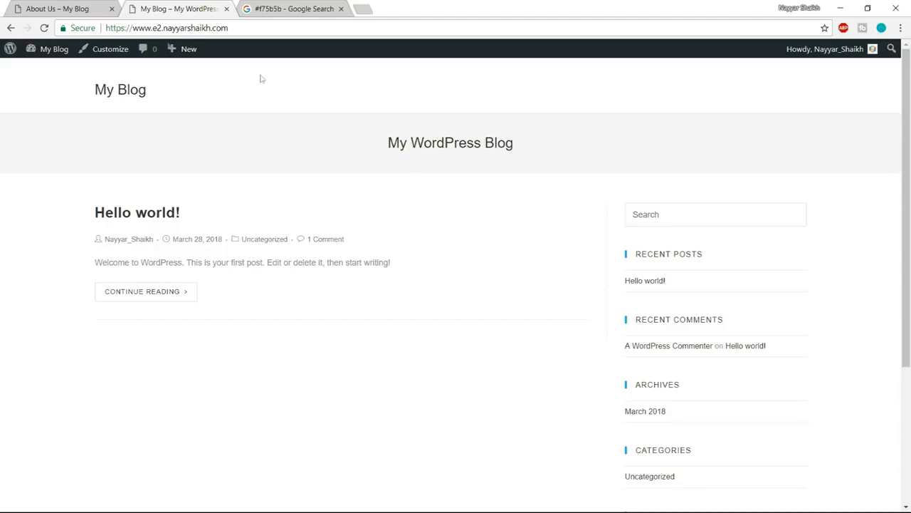
pyautogui.moveTo(49, 57)
pyautogui.click(52, 74)
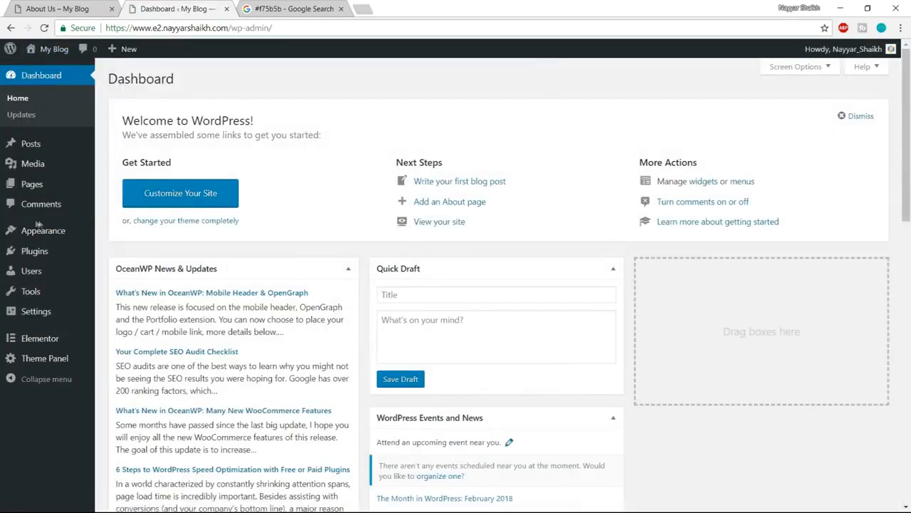
# - Set the site's homepage to the static page Home Page in the reading settings, save the changes, and view the live homepage
pyautogui.moveTo(43, 320)
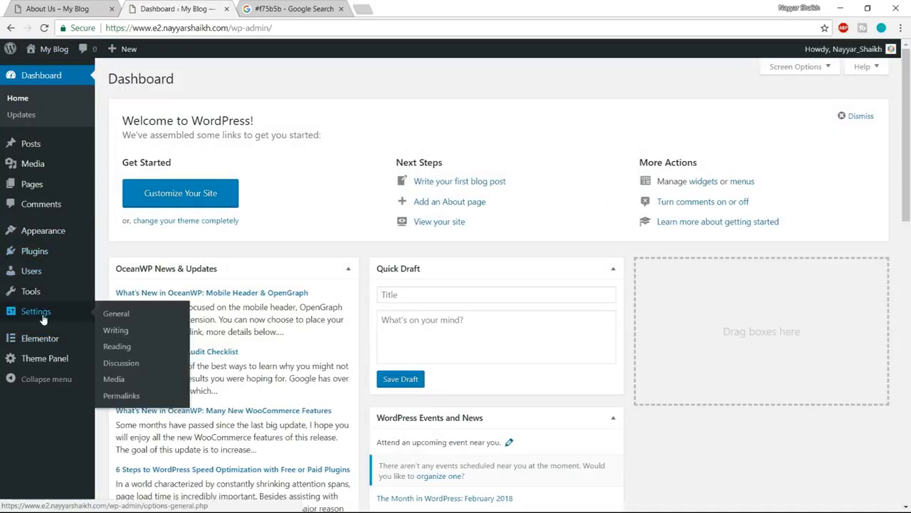
pyautogui.click(118, 353)
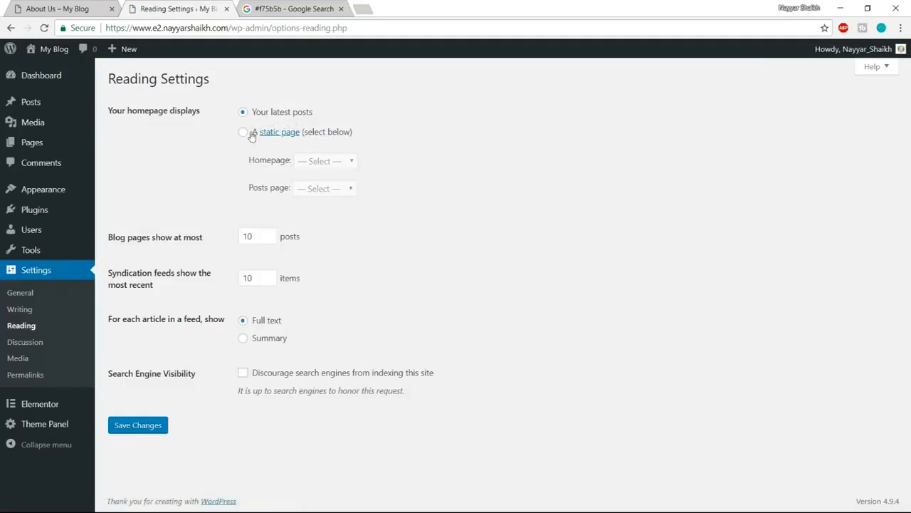
pyautogui.click(245, 133)
pyautogui.click(311, 163)
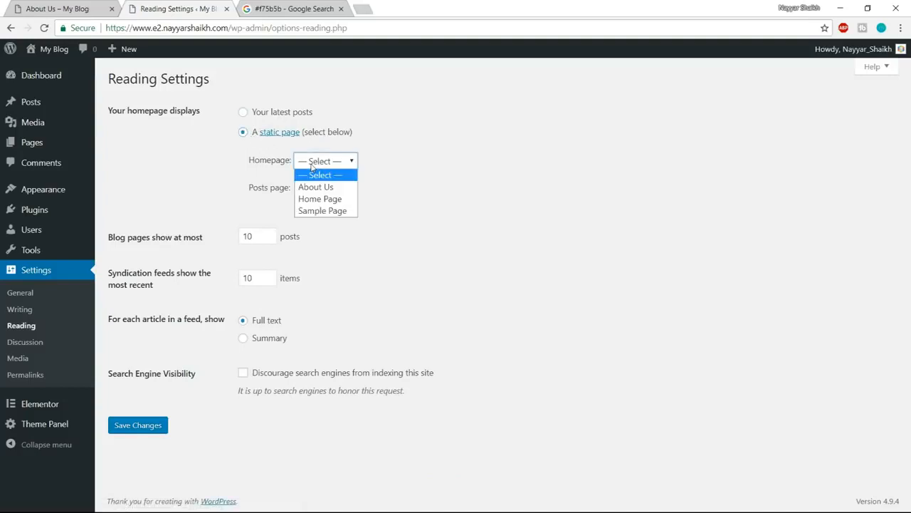
pyautogui.click(331, 205)
pyautogui.click(138, 425)
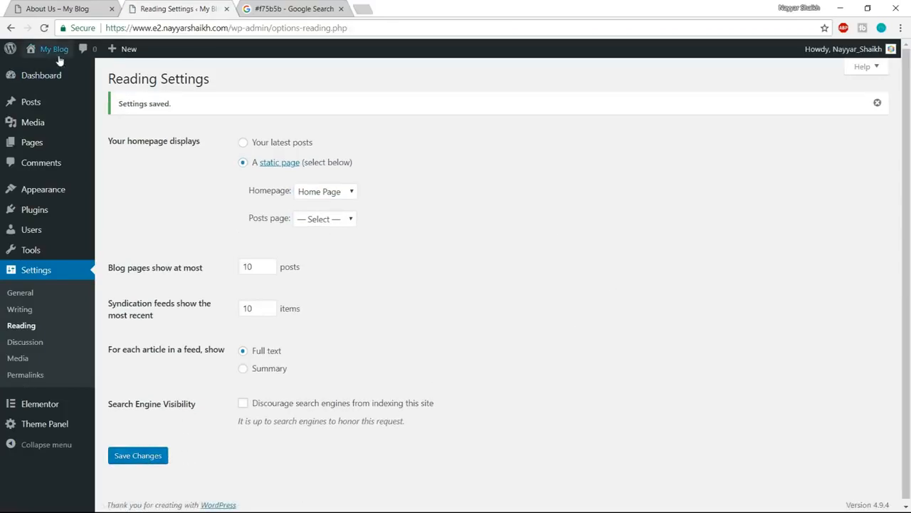
pyautogui.click(60, 61)
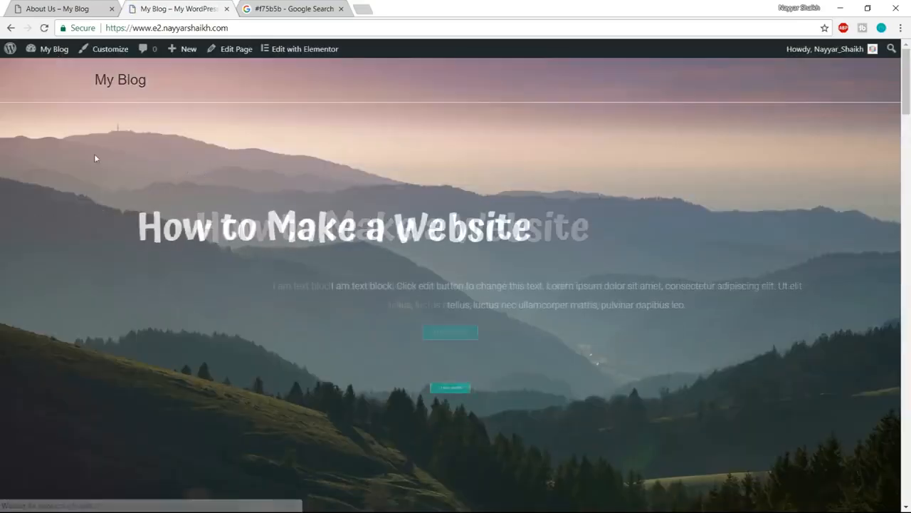
pyautogui.scroll(-10, 707, 384)
pyautogui.scroll(10, 700, 433)
# - Create a new WordPress page titled Services
pyautogui.moveTo(183, 56)
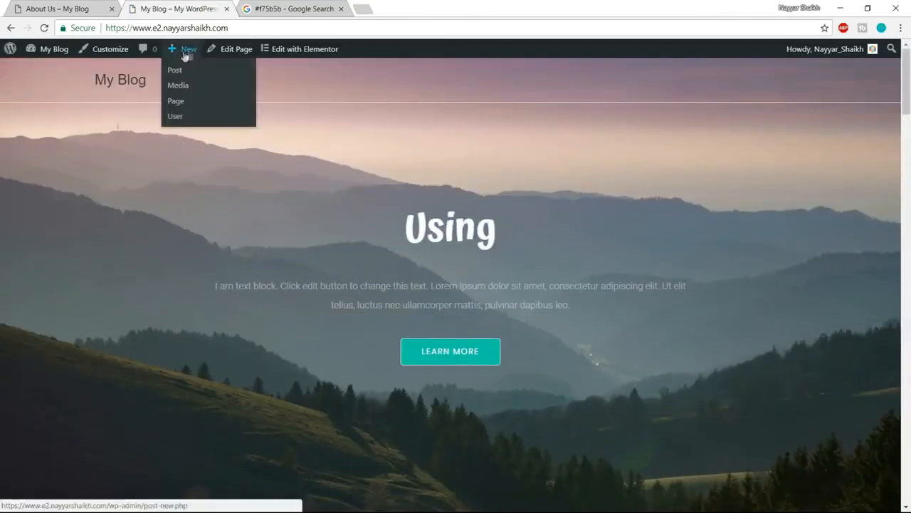
pyautogui.click(184, 108)
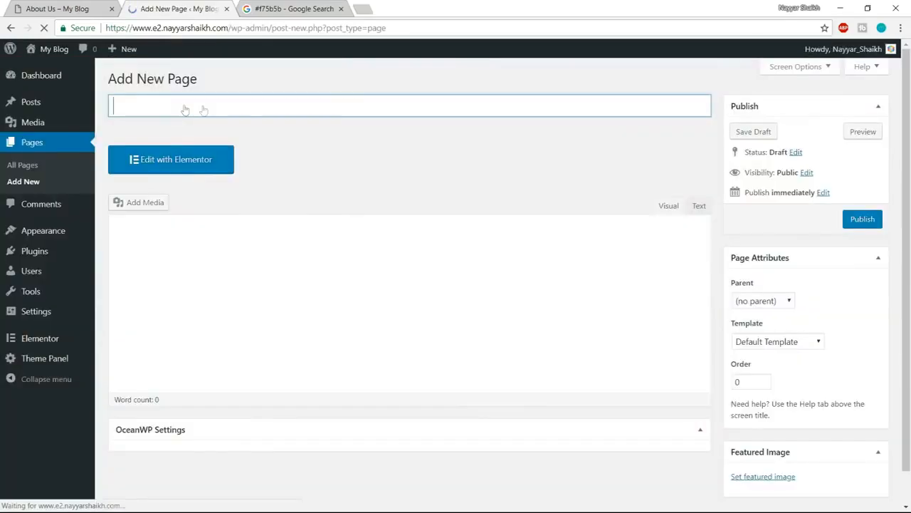
pyautogui.click(217, 105)
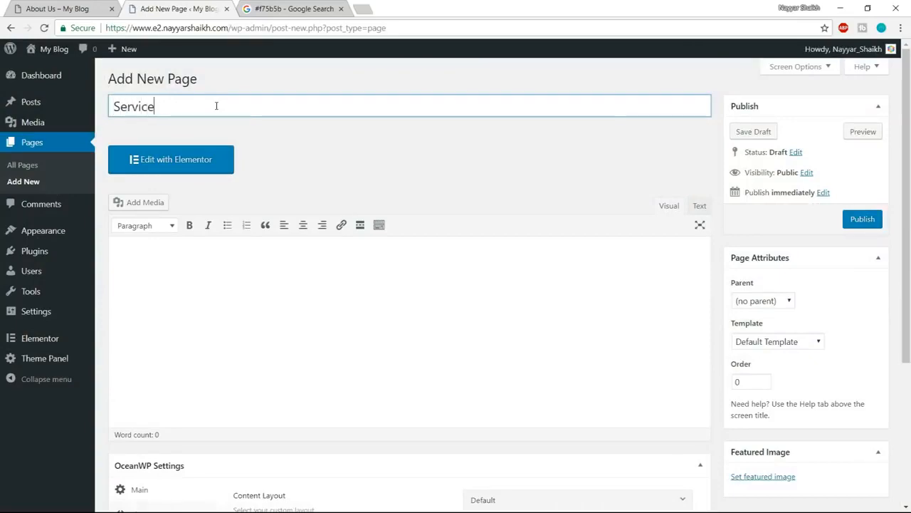
# - Set the Services page's content layout to Full Width and disable its margins in the OceanWP settings
pyautogui.scroll(-3, 466, 175)
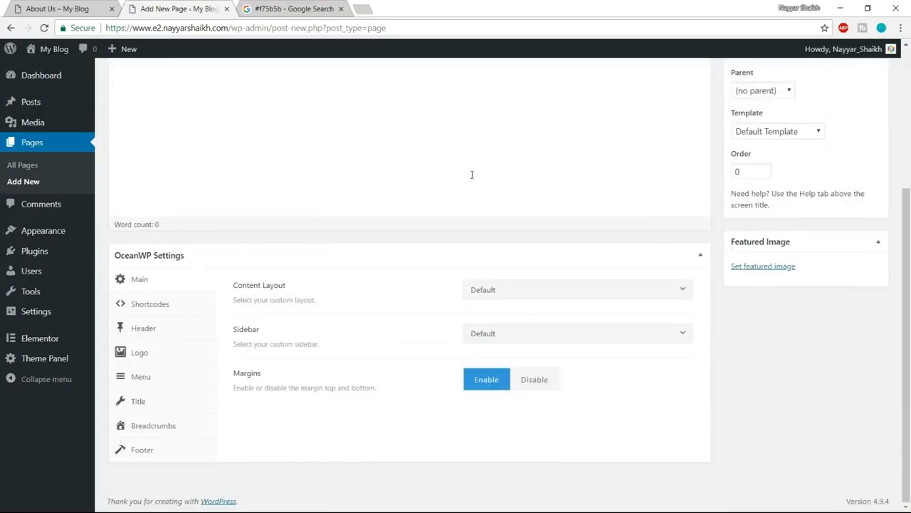
pyautogui.click(527, 293)
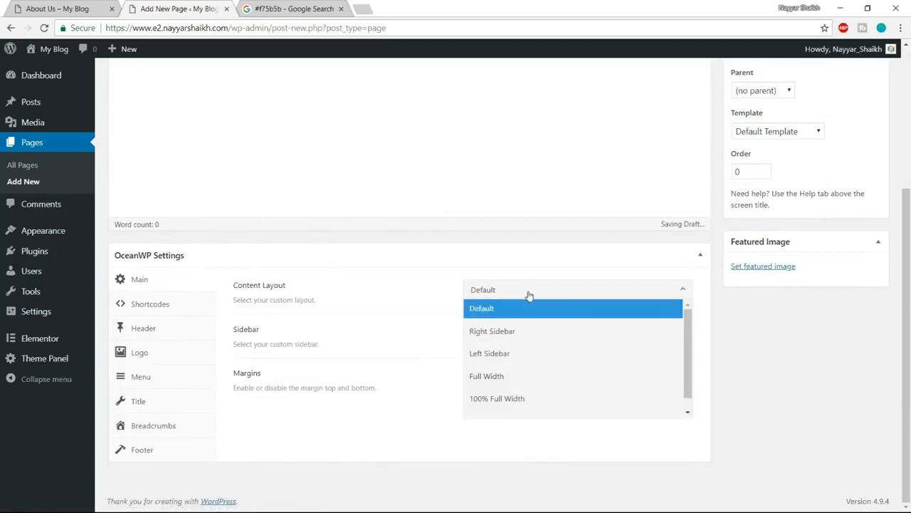
pyautogui.click(501, 378)
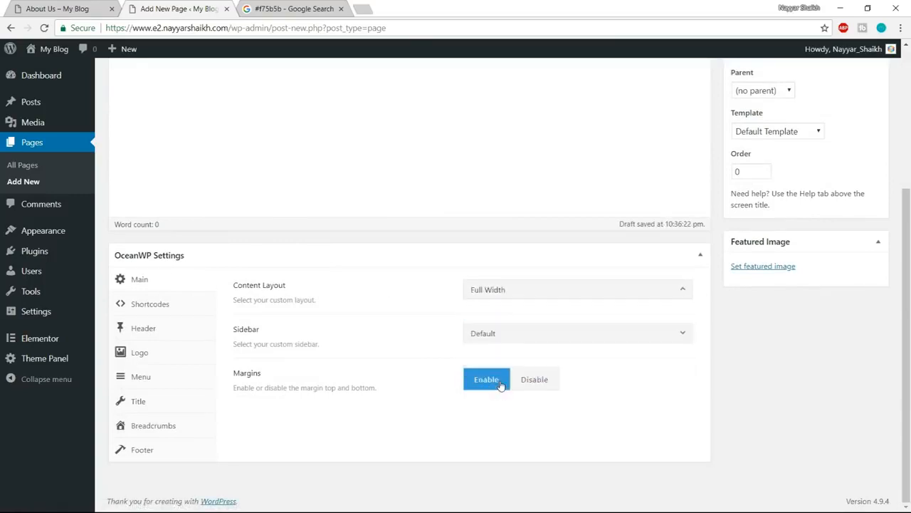
pyautogui.click(538, 384)
# - Disable the top bar for the Services page and set its header style to Transparent
pyautogui.click(167, 335)
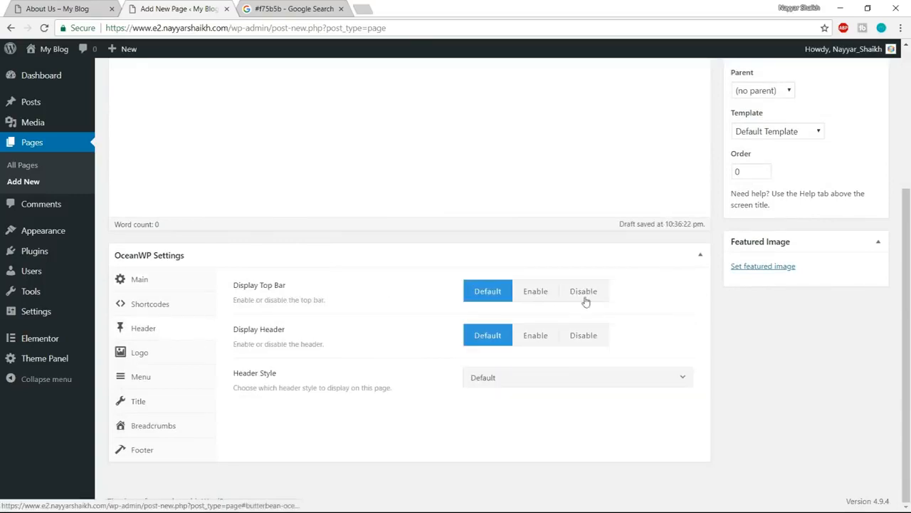
pyautogui.click(608, 295)
pyautogui.click(490, 379)
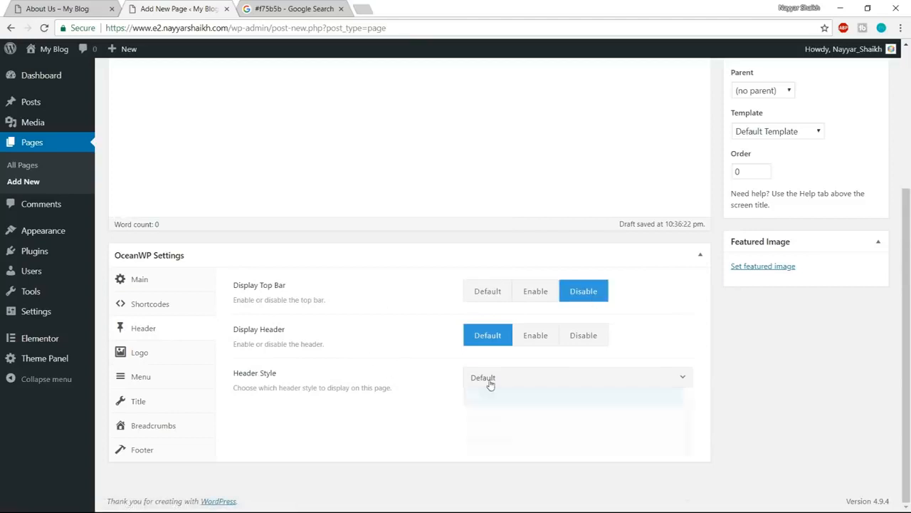
pyautogui.click(519, 442)
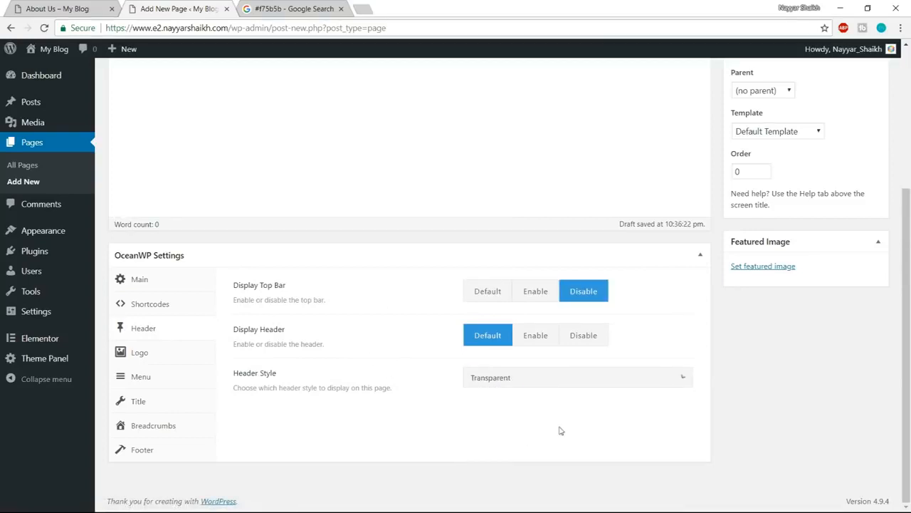
# - Disable the page title and the breadcrumbs for the Services page in the OceanWP settings
pyautogui.click(160, 404)
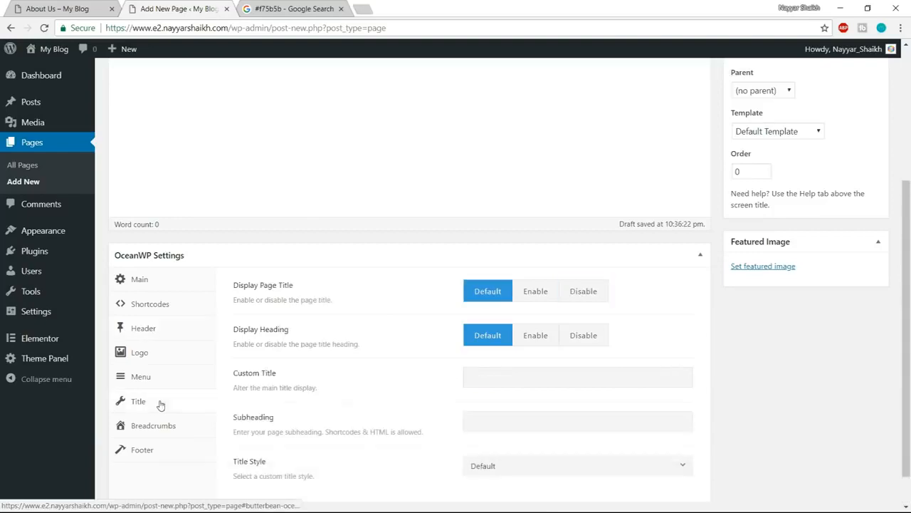
pyautogui.click(597, 299)
pyautogui.click(163, 433)
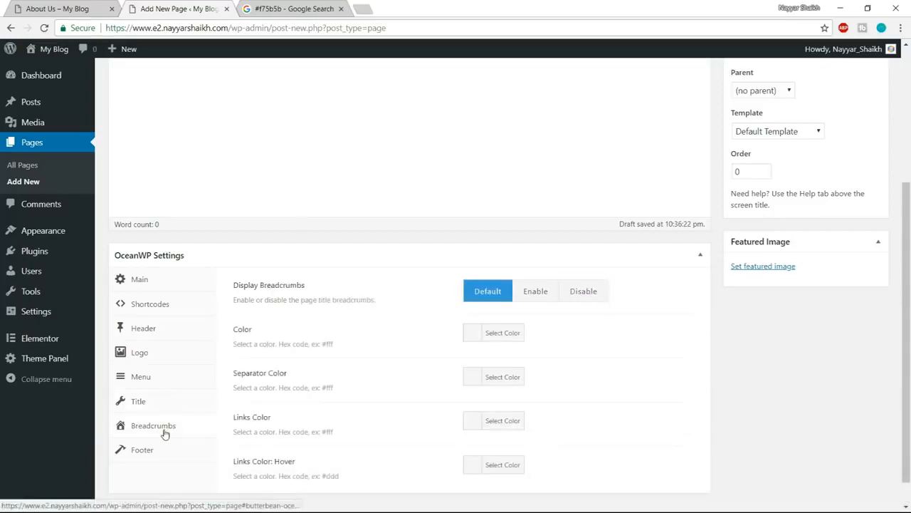
pyautogui.click(584, 297)
# - Publish the Services page and open it for editing in Elementor
pyautogui.scroll(3, 783, 399)
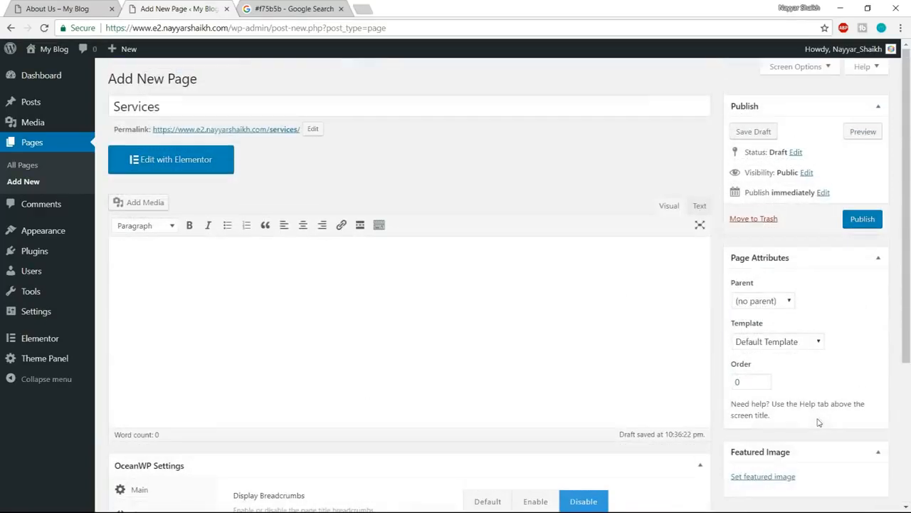
pyautogui.click(862, 219)
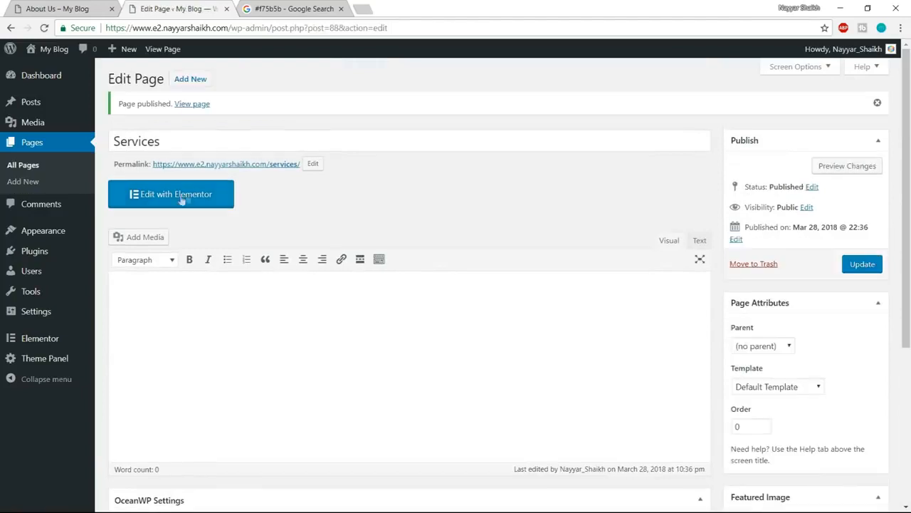
pyautogui.click(174, 203)
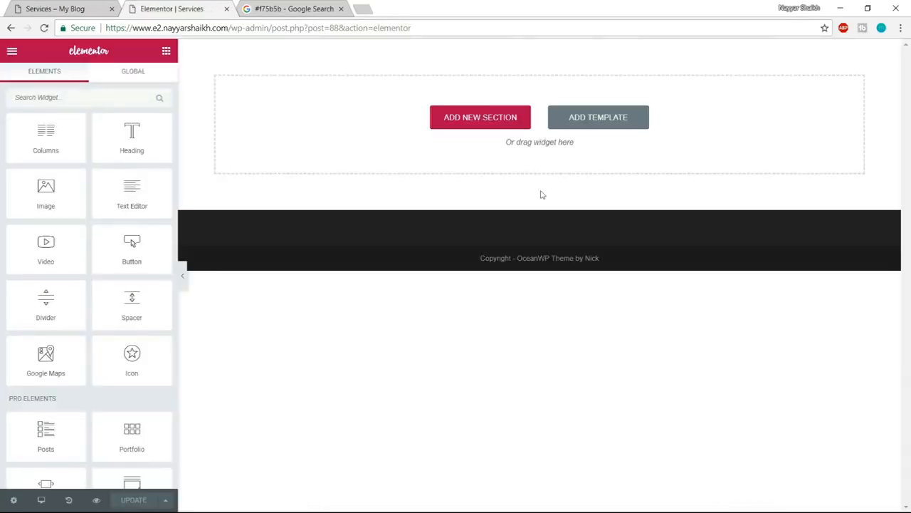
# - Insert the saved Page Template from the template library into the Services page and look over its sections
pyautogui.click(620, 127)
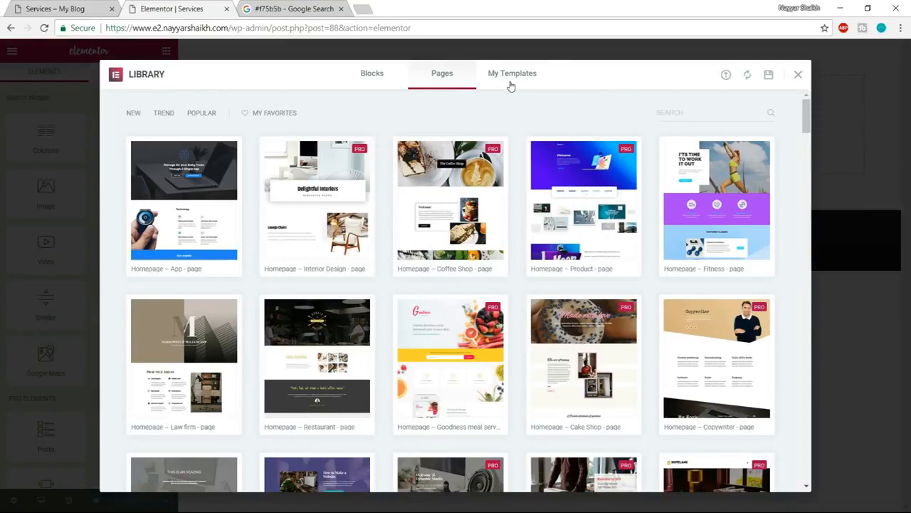
pyautogui.click(509, 78)
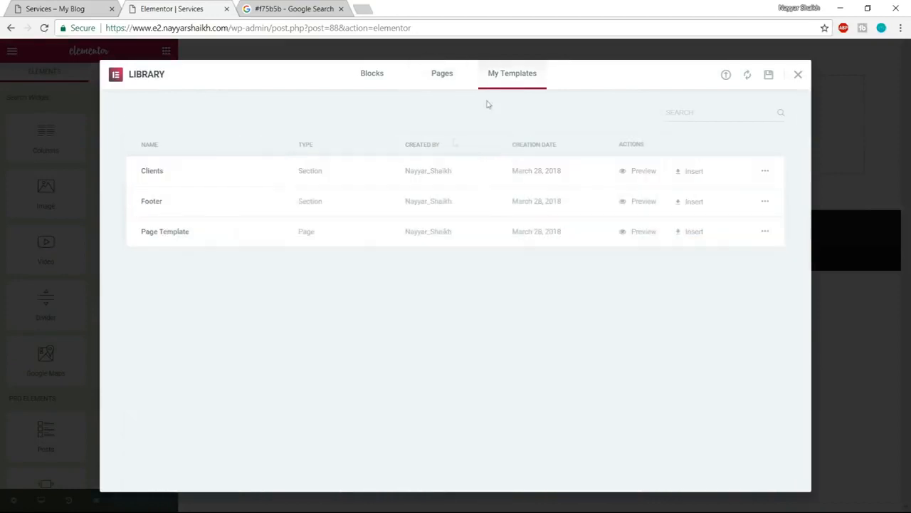
pyautogui.click(700, 233)
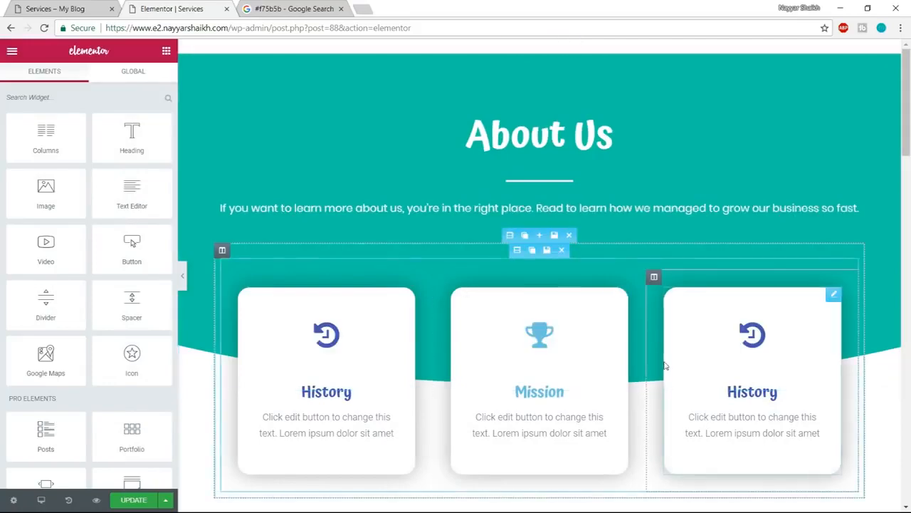
pyautogui.scroll(-20, 664, 365)
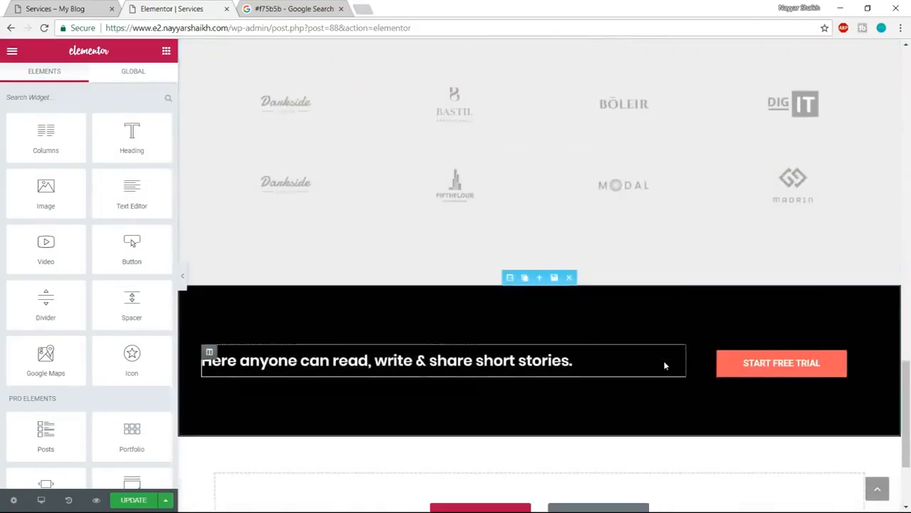
pyautogui.scroll(-2, 664, 366)
pyautogui.scroll(15, 665, 378)
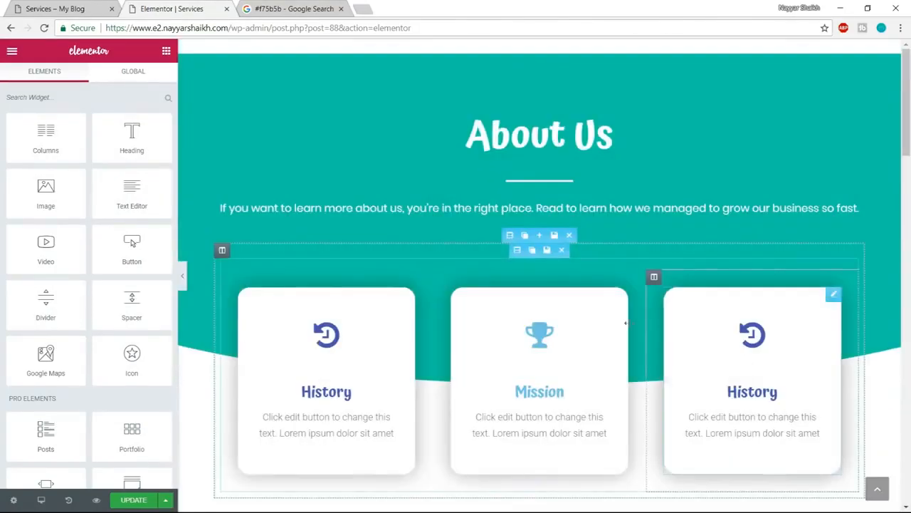
# - Change the About Us heading at the top of the page to Our Services
pyautogui.click(505, 140)
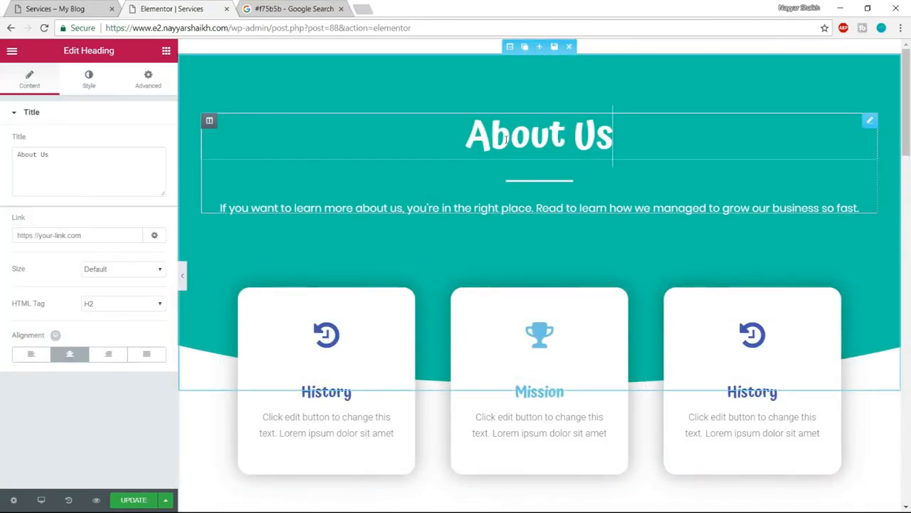
pyautogui.moveTo(86, 152); pyautogui.dragTo(2, 168)
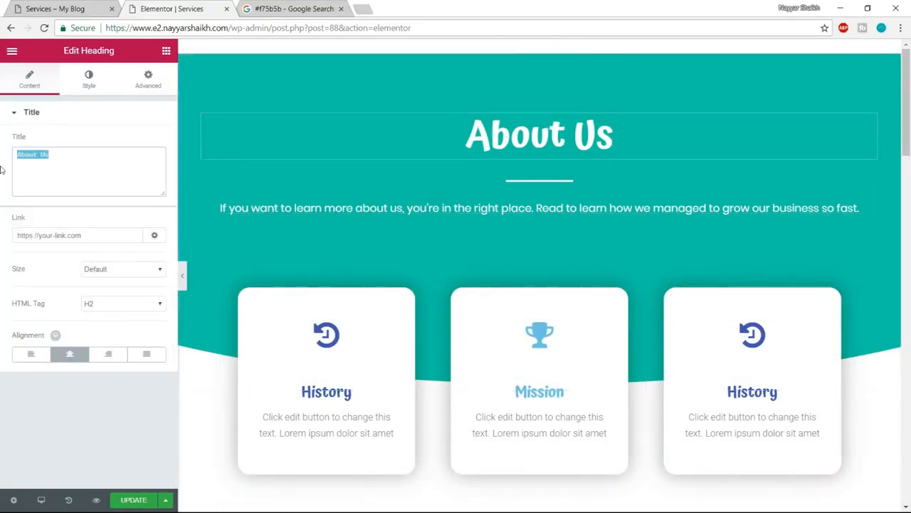
pyautogui.write('Our Se')
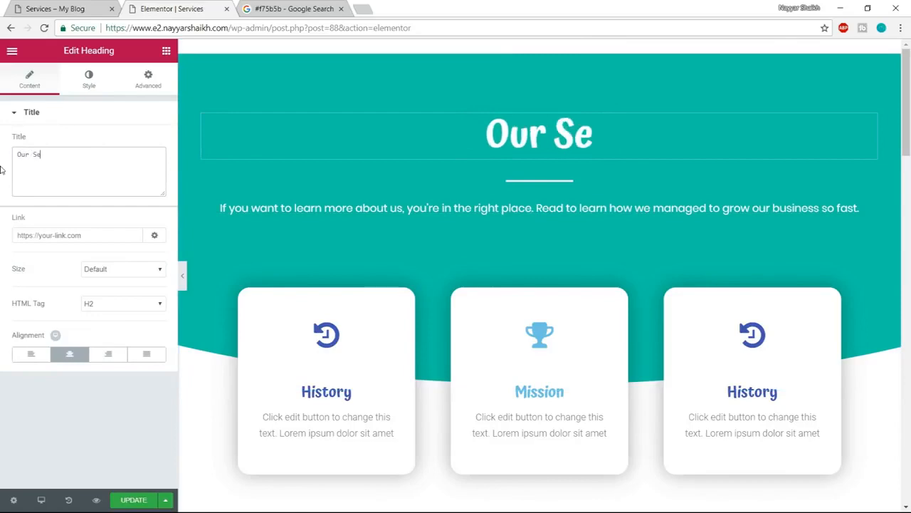
pyautogui.write('rvices')
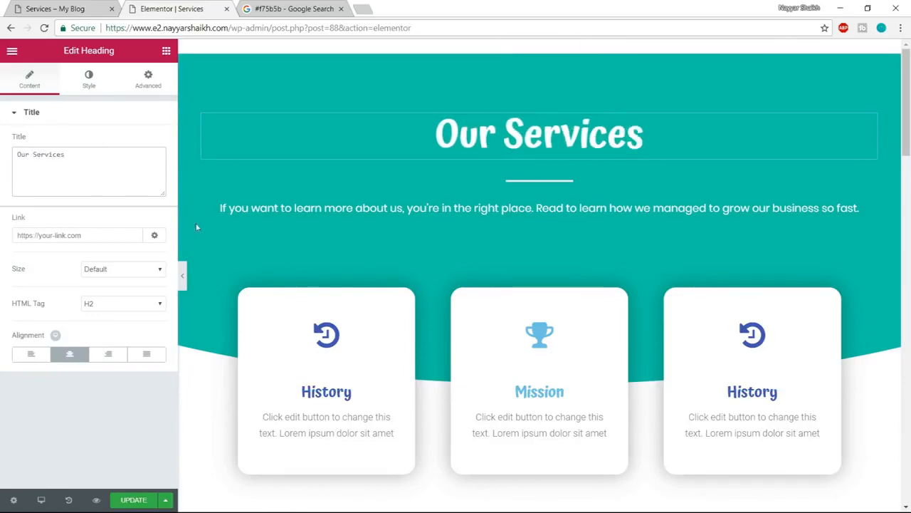
# - Check the icon cards on the example Services page, and change the first icon box's icon to star
pyautogui.scroll(-1, 497, 297)
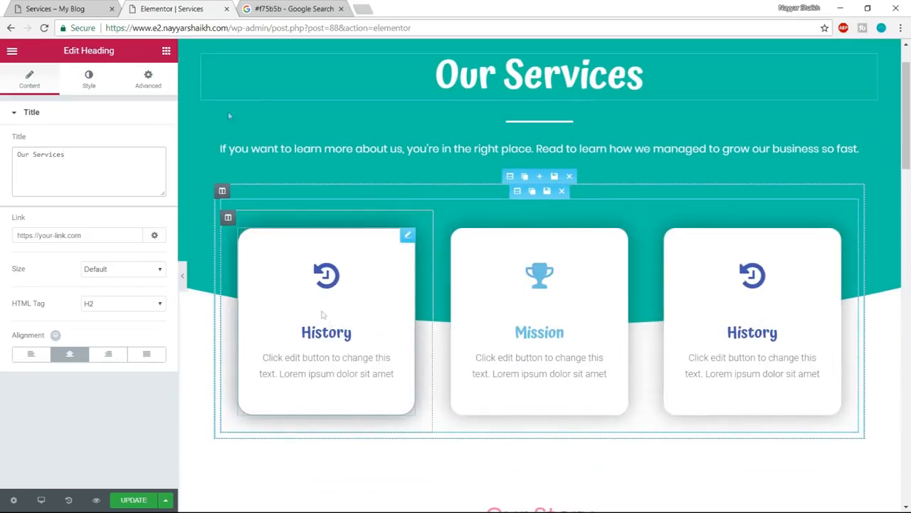
pyautogui.click(55, 8)
pyautogui.scroll(-3, 259, 203)
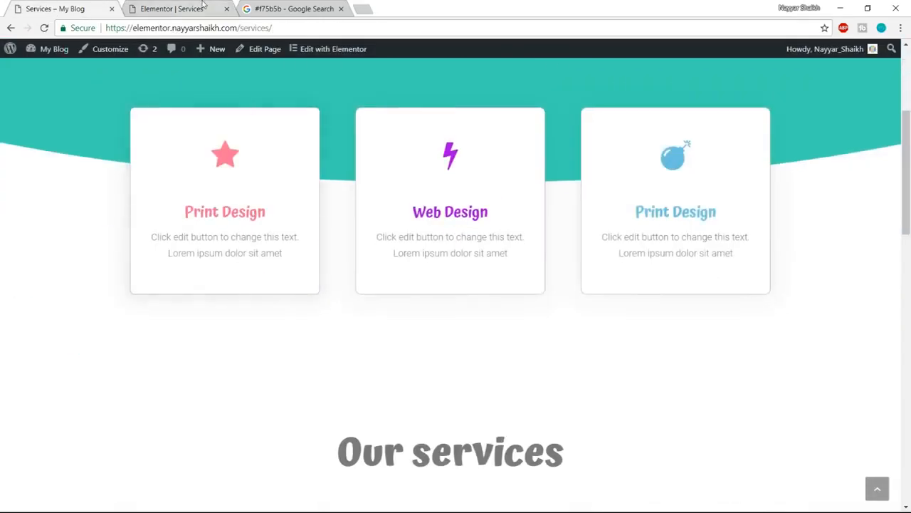
pyautogui.click(173, 8)
pyautogui.click(335, 279)
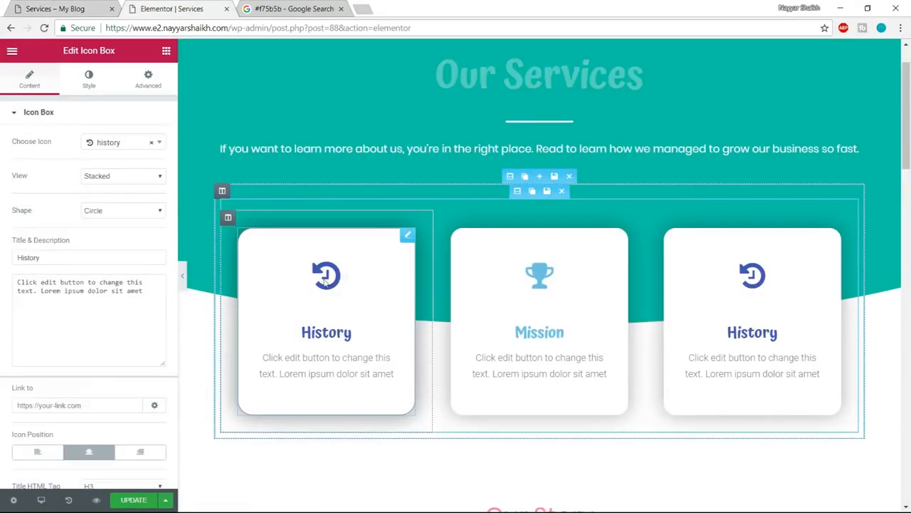
pyautogui.click(120, 143)
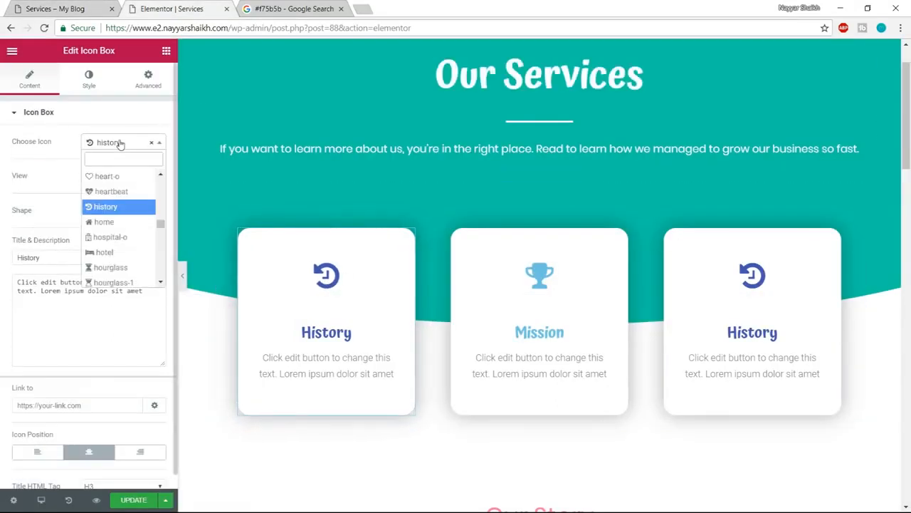
pyautogui.write('star')
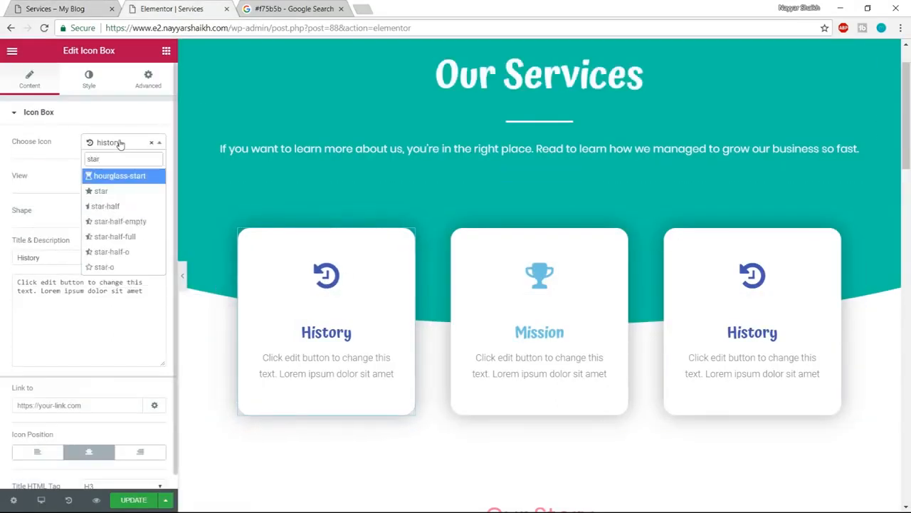
pyautogui.click(103, 191)
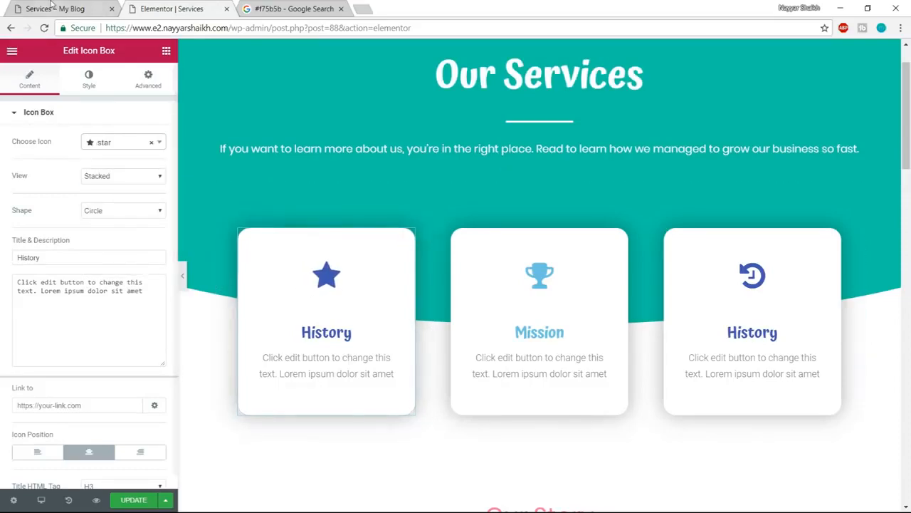
# - Recheck the example Services page and set the first icon box's title to Print Design
pyautogui.click(77, 9)
pyautogui.click(167, 6)
pyautogui.moveTo(90, 262); pyautogui.dragTo(2, 263)
pyautogui.write('Print Design')
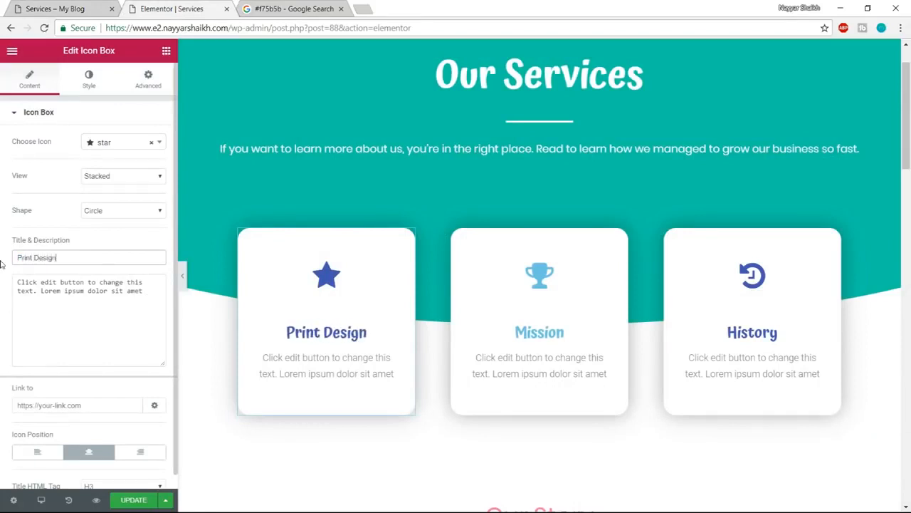
# - Set the Print Design icon box's secondary icon color to pink #ff5b84 and copy the color code
pyautogui.click(84, 84)
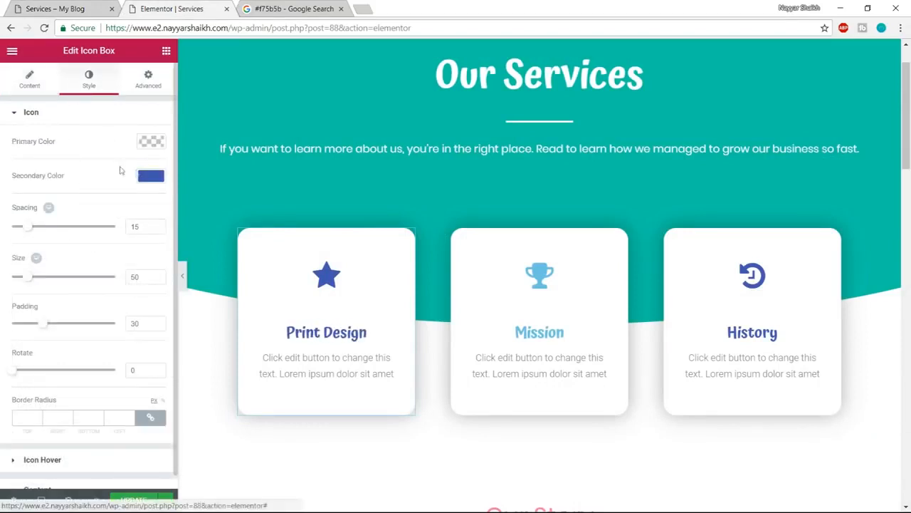
pyautogui.click(150, 175)
pyautogui.moveTo(99, 245); pyautogui.dragTo(141, 186)
pyautogui.moveTo(39, 179); pyautogui.dragTo(1, 179)
pyautogui.click(139, 177)
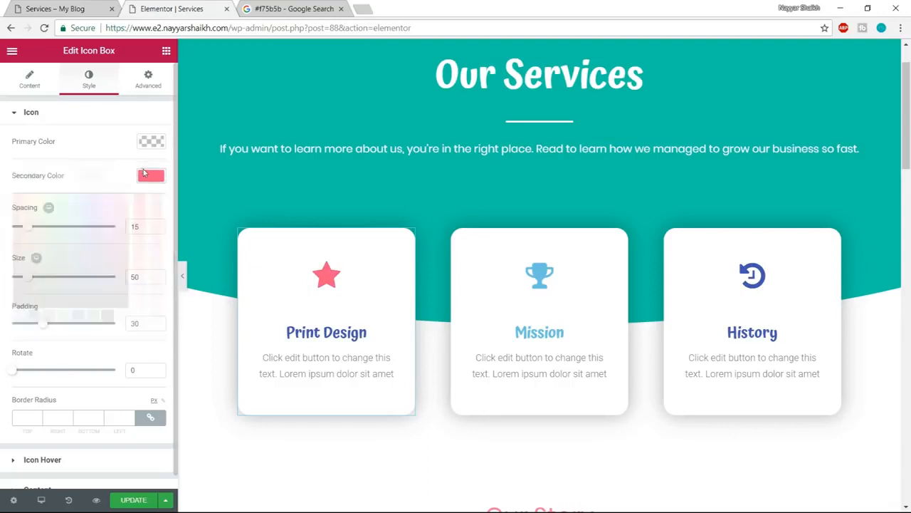
# - Set the Print Design icon box's secondary hover color to the copied pink #ff5b84
pyautogui.scroll(-1, 136, 378)
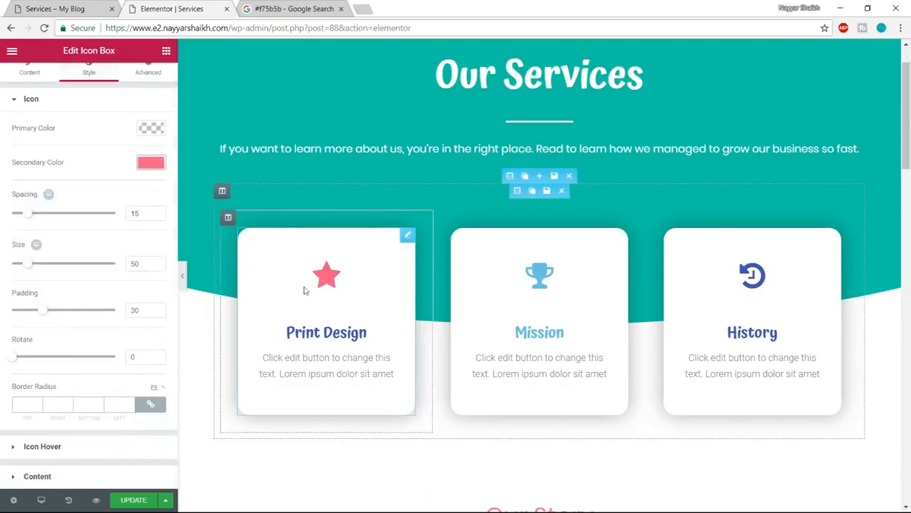
pyautogui.click(57, 447)
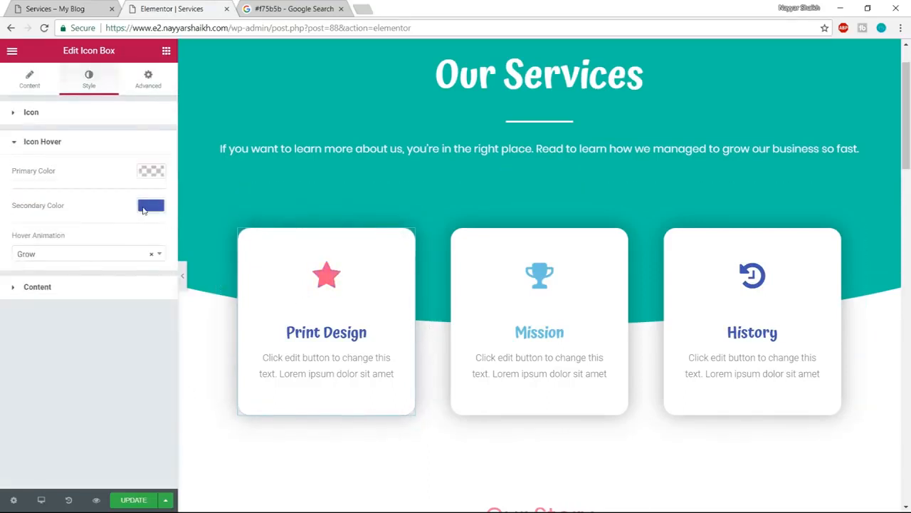
pyautogui.click(144, 208)
pyautogui.write('#f75b5b')
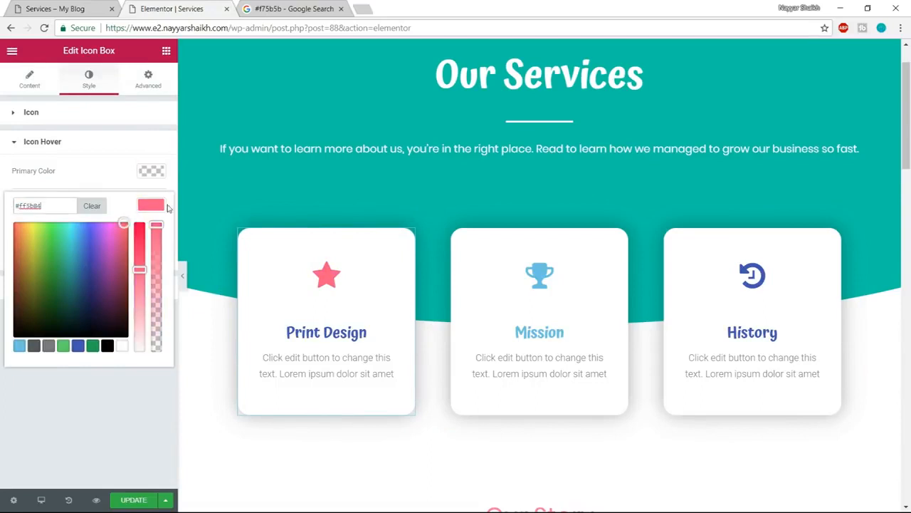
pyautogui.click(163, 206)
# - Set the Print Design title color to #ff5b84 and update the page
pyautogui.click(121, 292)
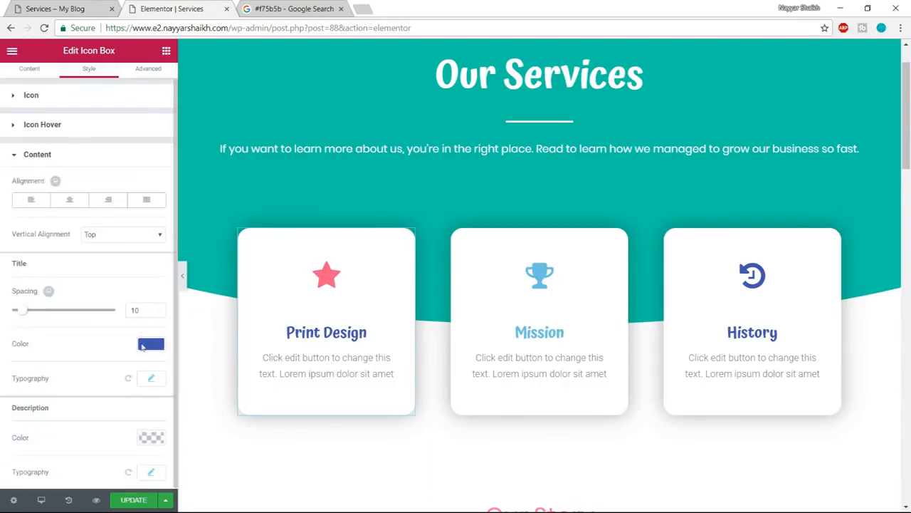
pyautogui.click(150, 345)
pyautogui.write('#f75b5b')
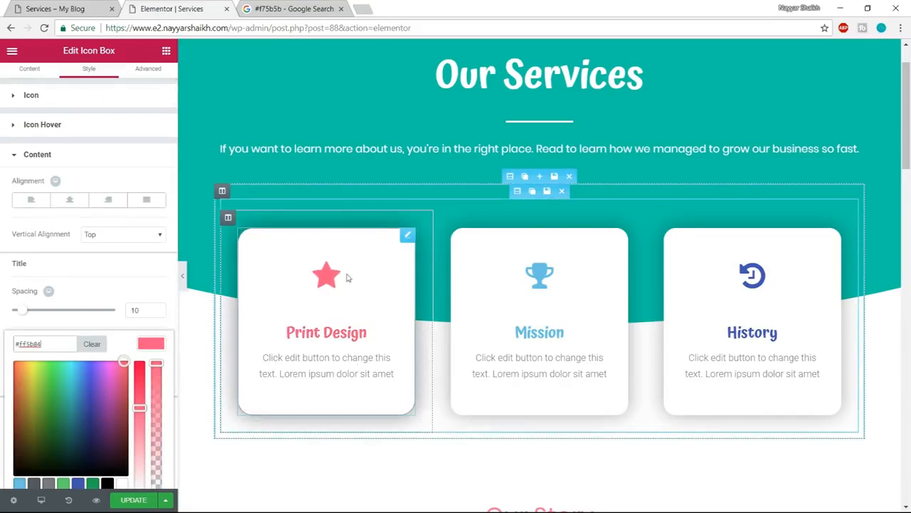
pyautogui.click(135, 501)
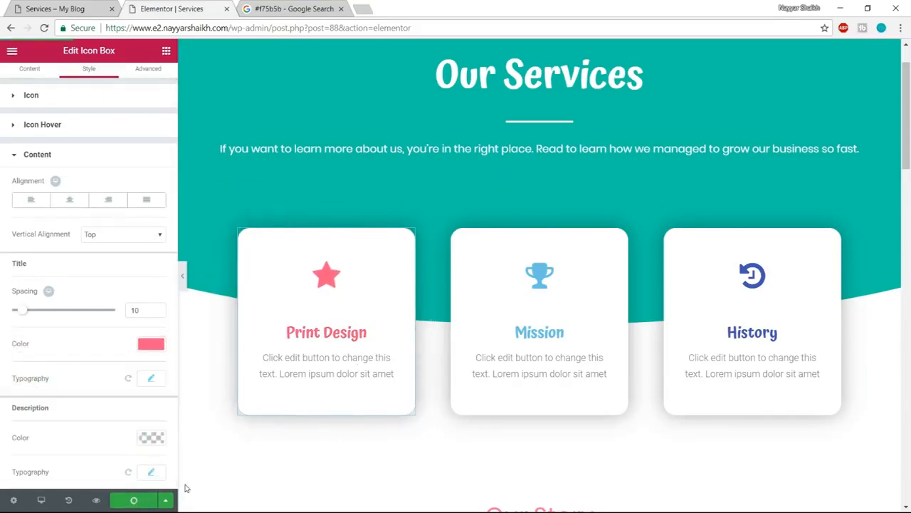
# - Check the example Services page, then delete the Our Story section and the team photos section below the icon cards
pyautogui.click(88, 6)
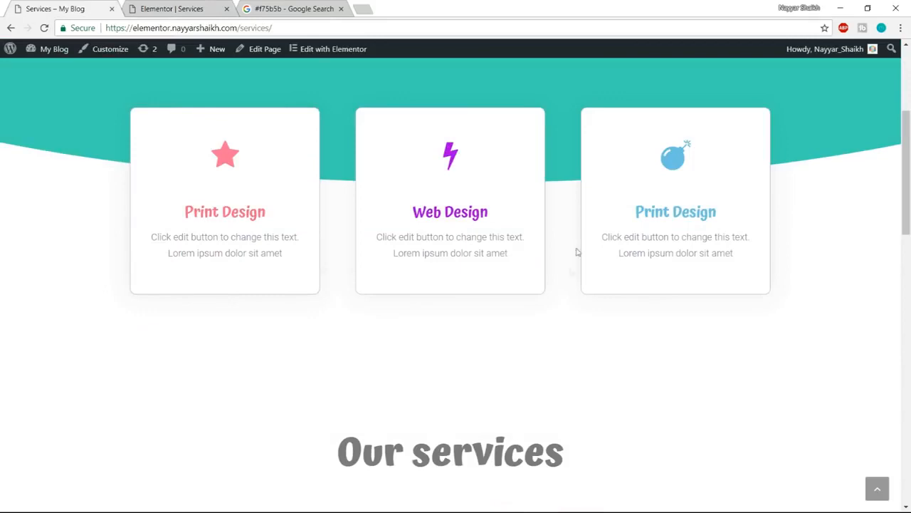
pyautogui.scroll(-5, 578, 247)
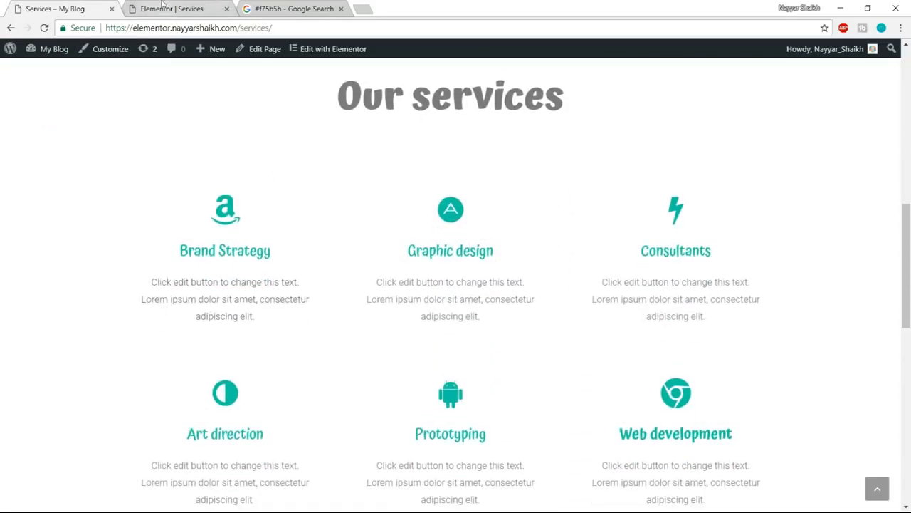
pyautogui.click(162, 6)
pyautogui.scroll(-3, 522, 269)
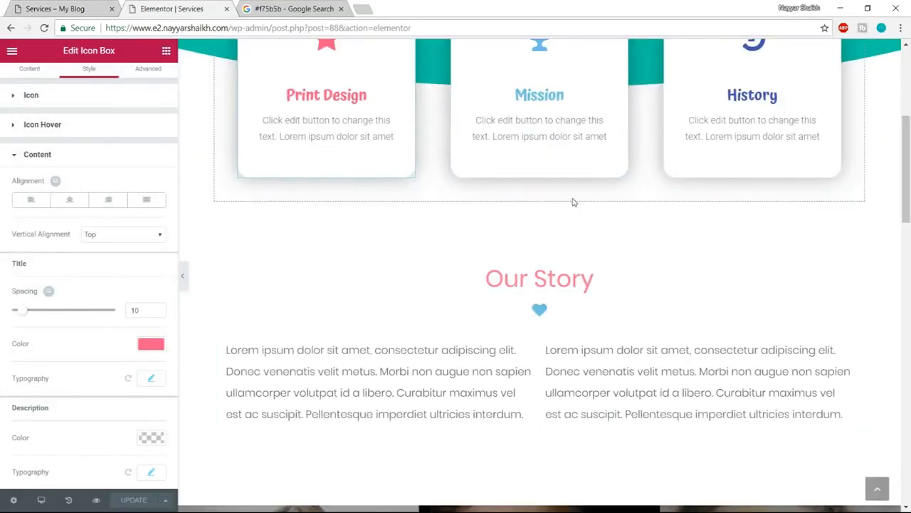
pyautogui.click(568, 194)
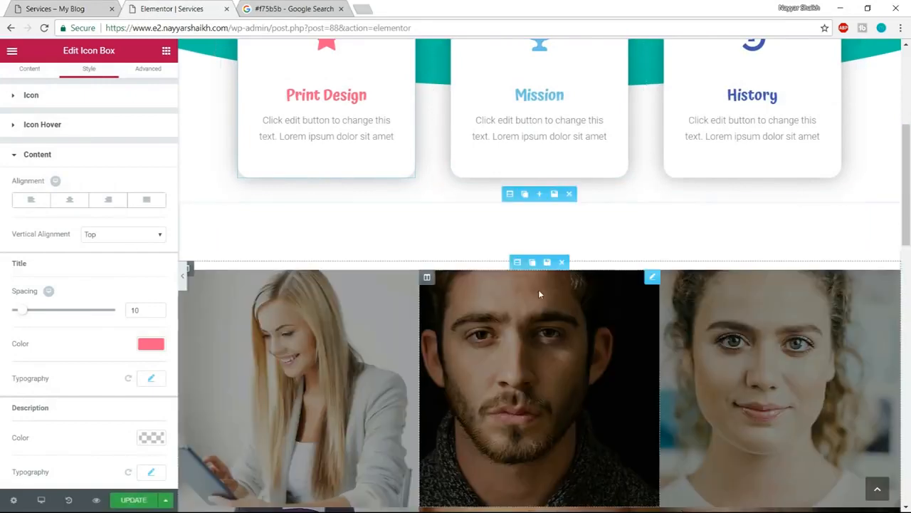
pyautogui.click(569, 194)
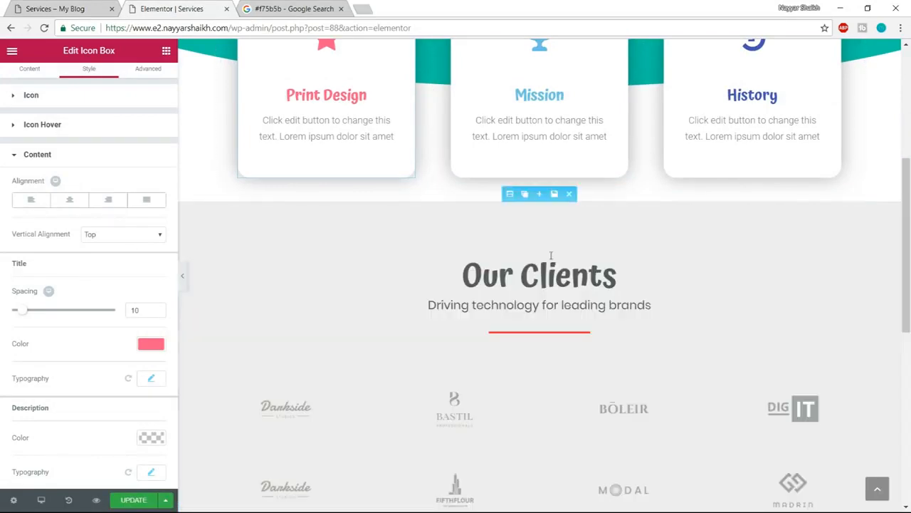
# - Compare the sections below the icon cards on the example Services page with the page being edited
pyautogui.click(57, 8)
pyautogui.scroll(-12, 551, 328)
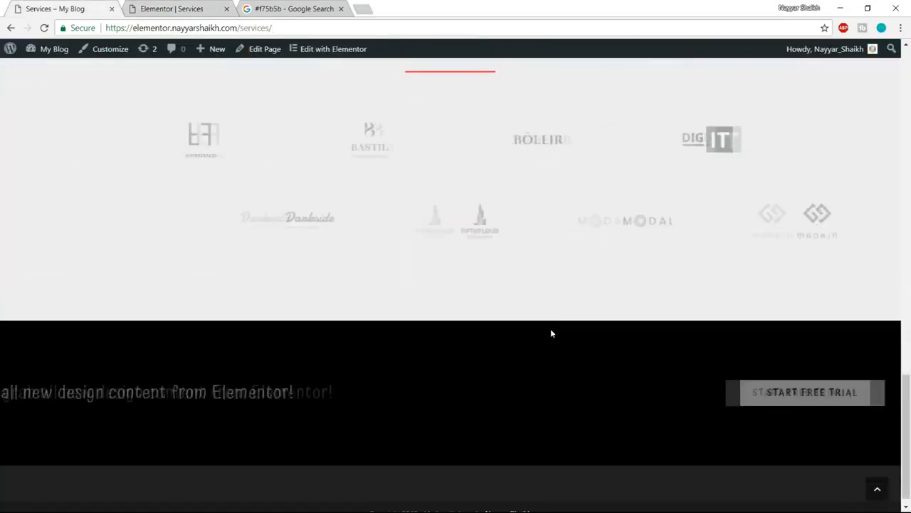
pyautogui.scroll(8, 712, 415)
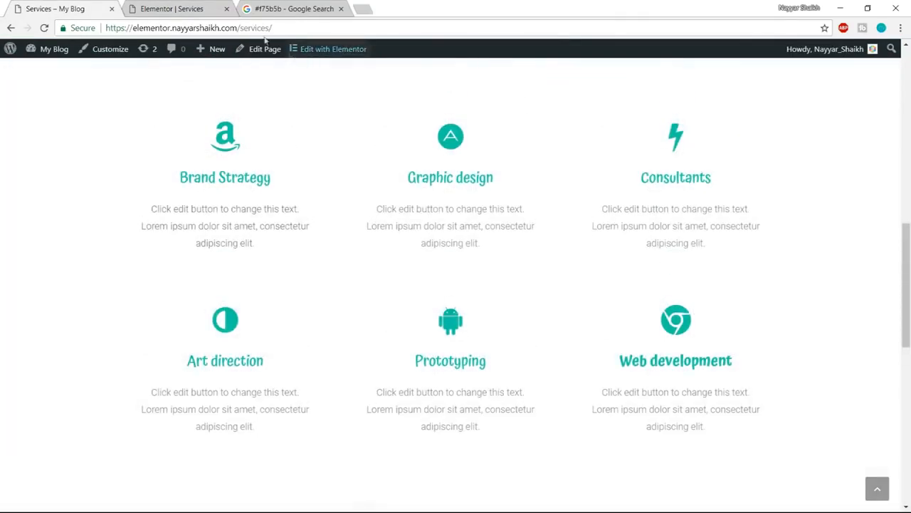
pyautogui.click(214, 8)
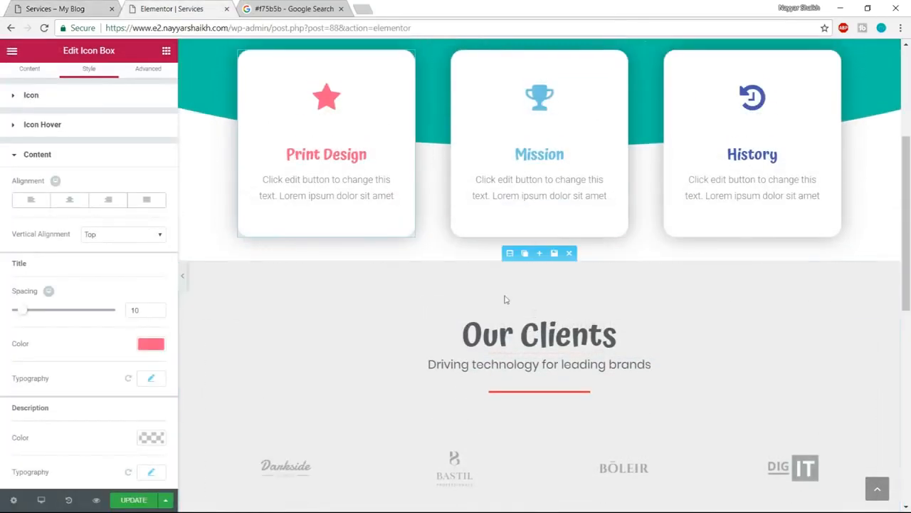
pyautogui.click(87, 7)
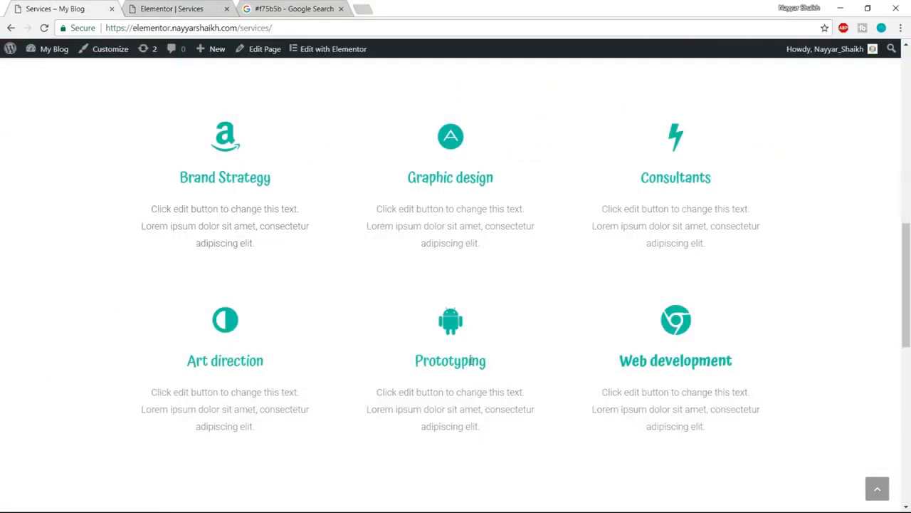
pyautogui.scroll(3, 470, 361)
pyautogui.click(165, 9)
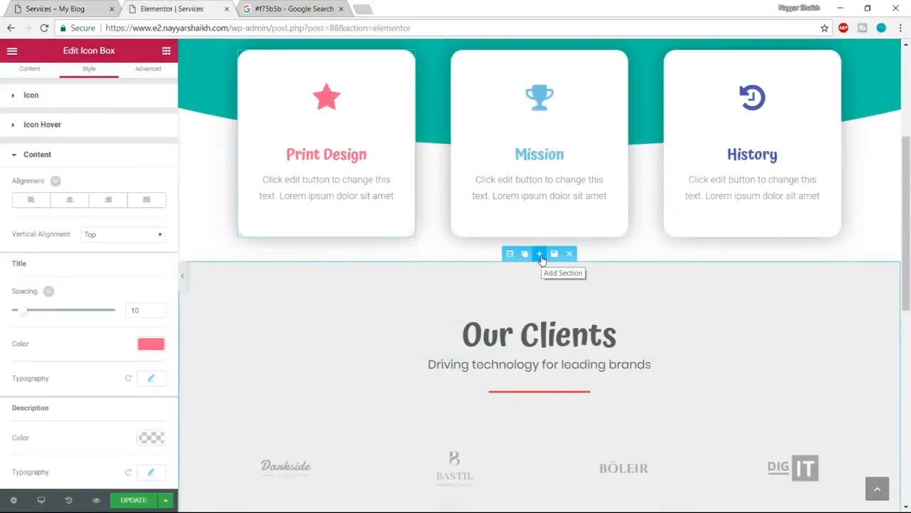
# - Add a section above Our Clients from the template library, filtering its blocks to the Services category
pyautogui.click(539, 255)
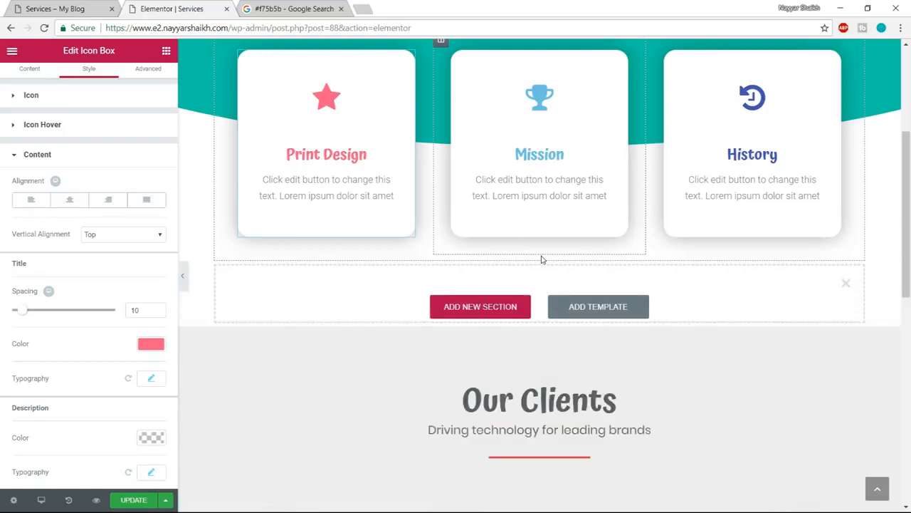
pyautogui.click(598, 320)
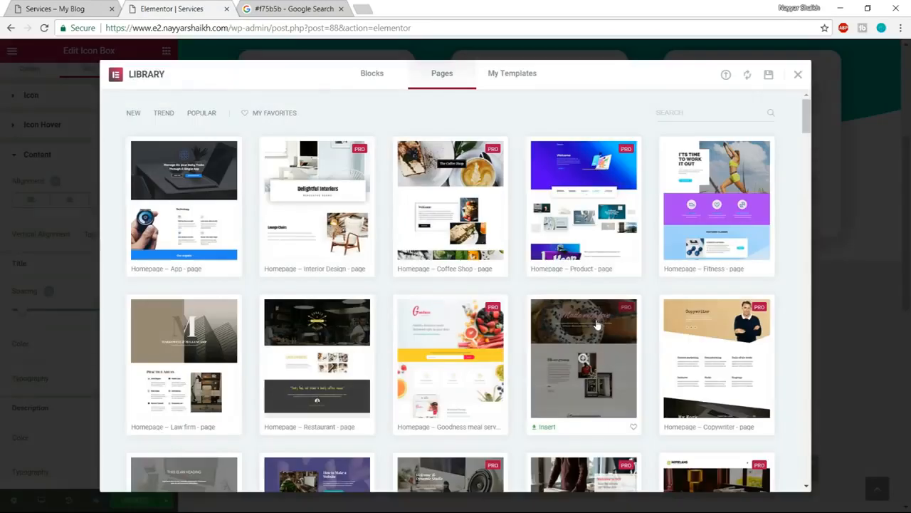
pyautogui.click(389, 82)
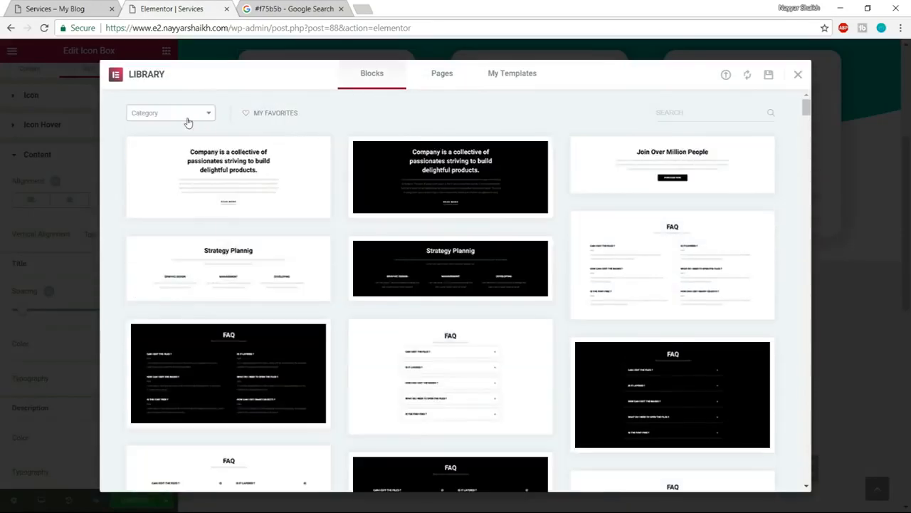
pyautogui.click(171, 114)
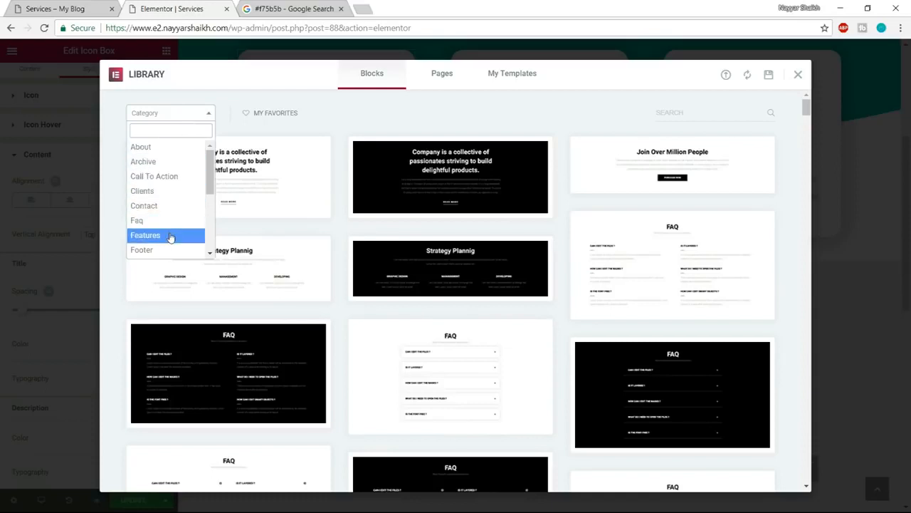
pyautogui.scroll(-2, 178, 235)
pyautogui.scroll(-2, 178, 238)
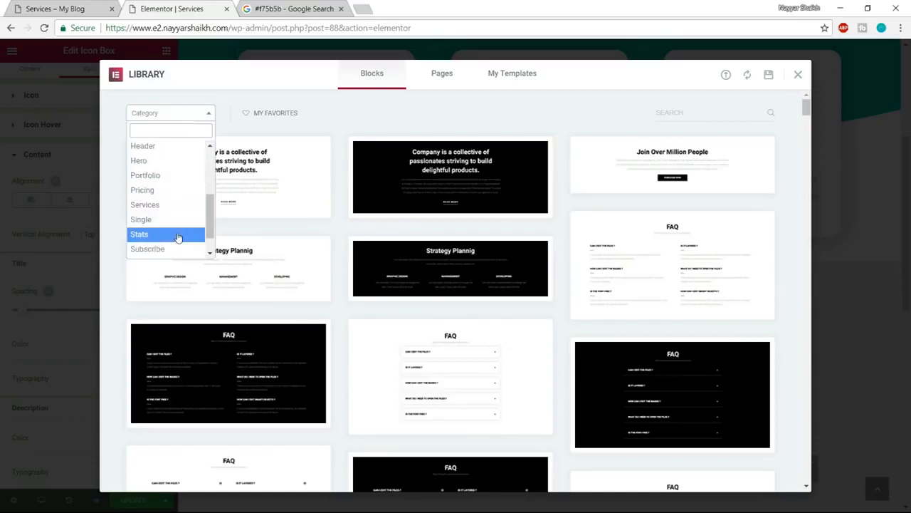
pyautogui.click(179, 204)
# - Find the white six-icon Our Services block that matches the example page and insert it above Our Clients
pyautogui.scroll(-3, 632, 274)
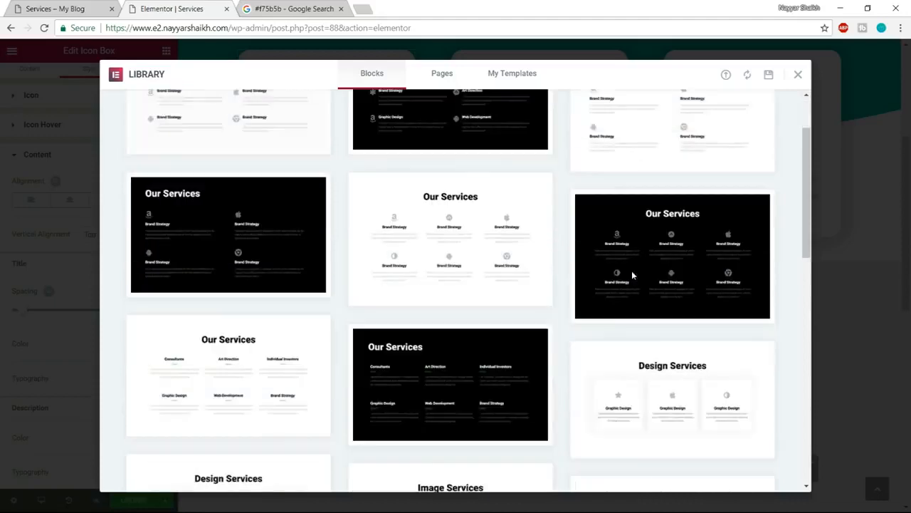
pyautogui.scroll(-3, 640, 299)
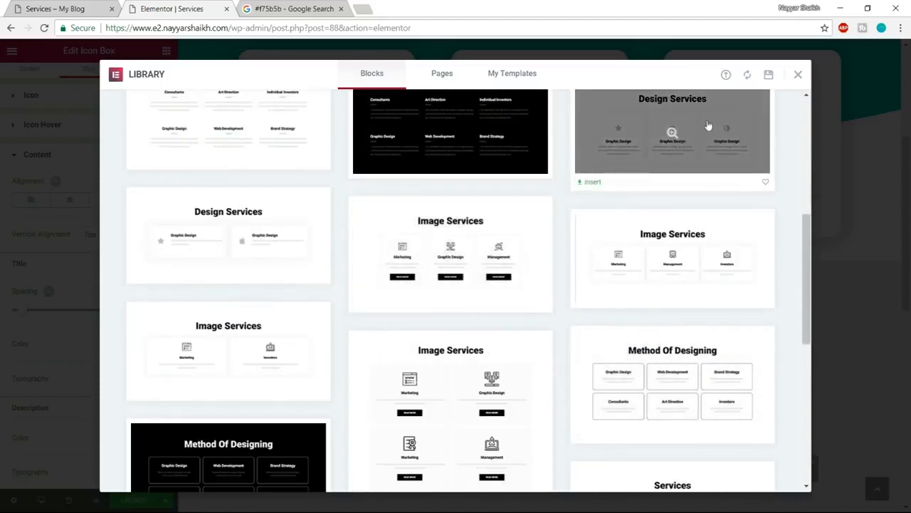
pyautogui.click(86, 7)
pyautogui.scroll(-2, 290, 194)
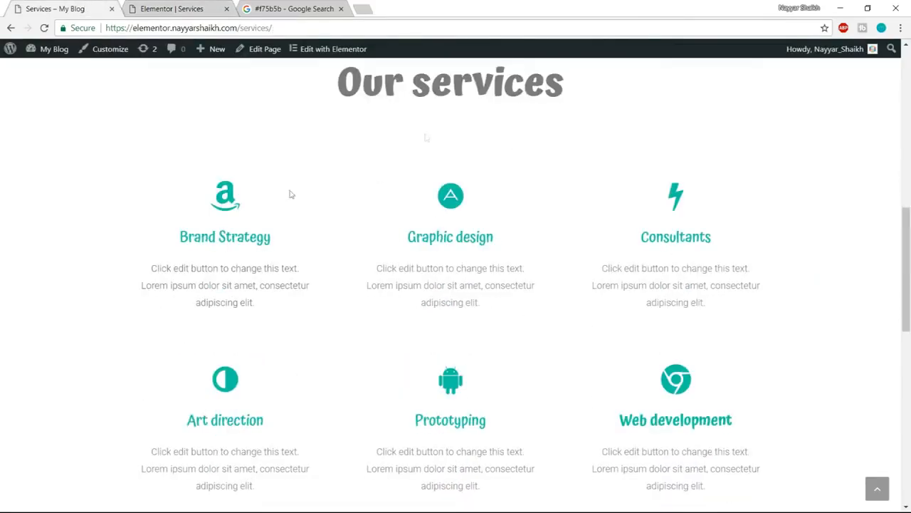
pyautogui.click(158, 5)
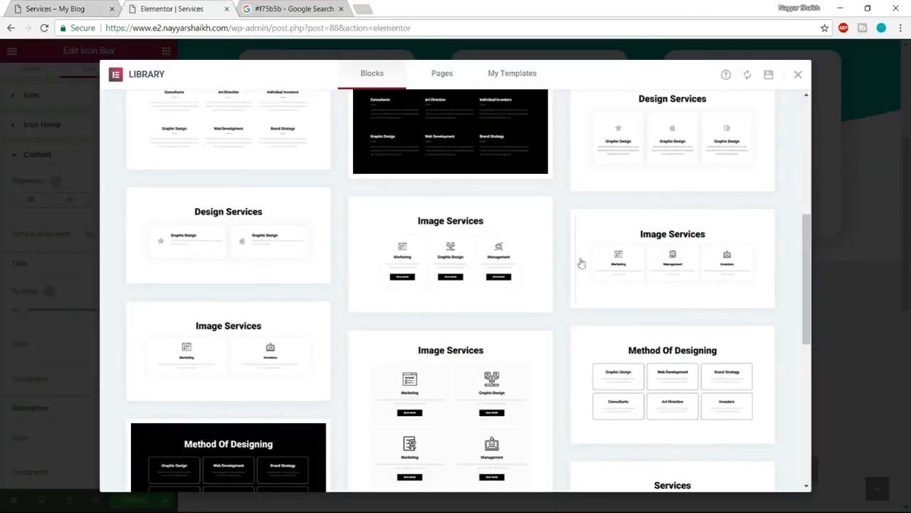
pyautogui.scroll(3, 593, 296)
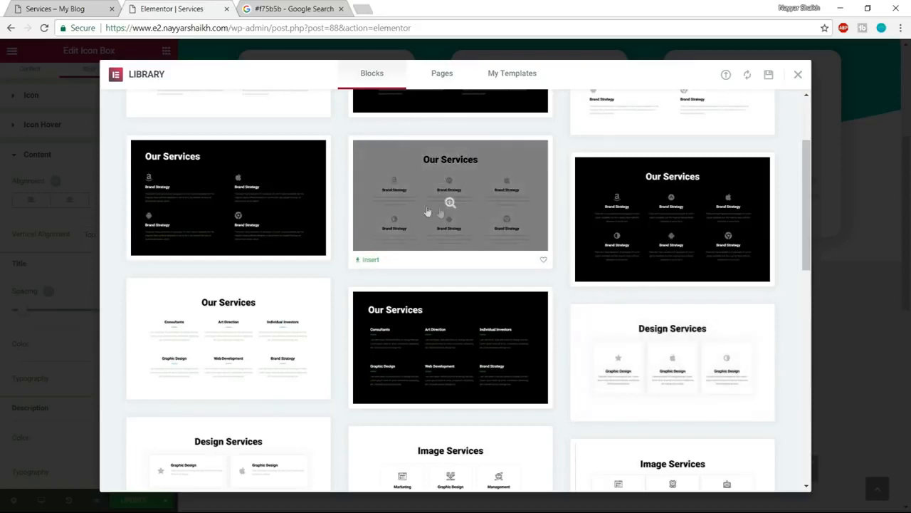
pyautogui.click(99, 9)
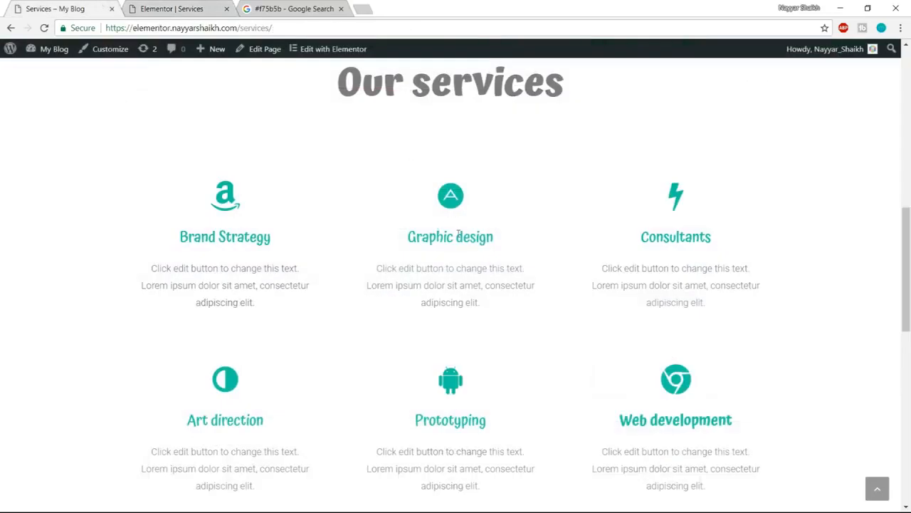
pyautogui.click(176, 5)
pyautogui.moveTo(492, 173)
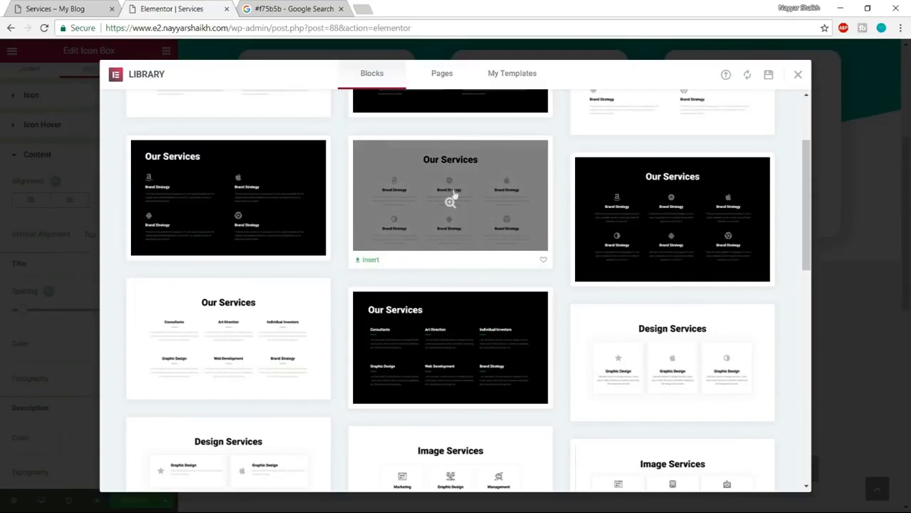
pyautogui.click(366, 262)
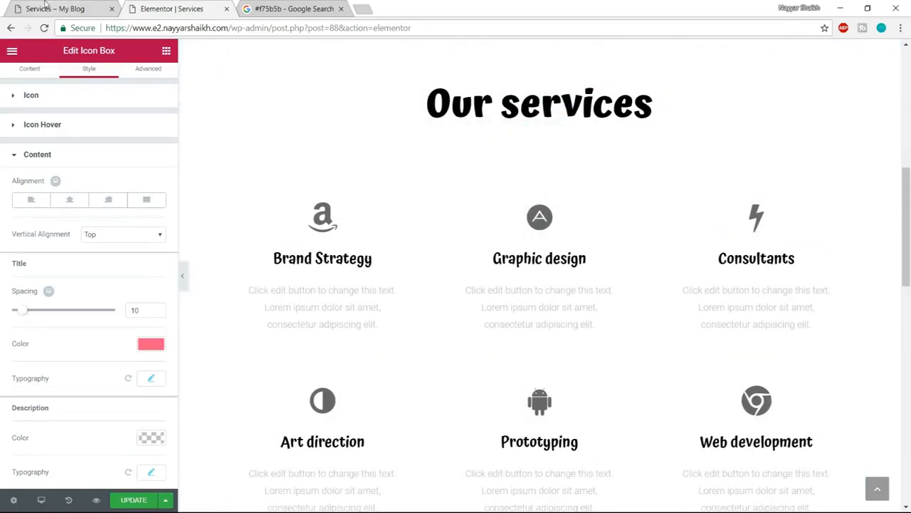
# - Compare the Our services heading with the example Services page and set its text color to the dark gray preset swatch
pyautogui.click(46, 7)
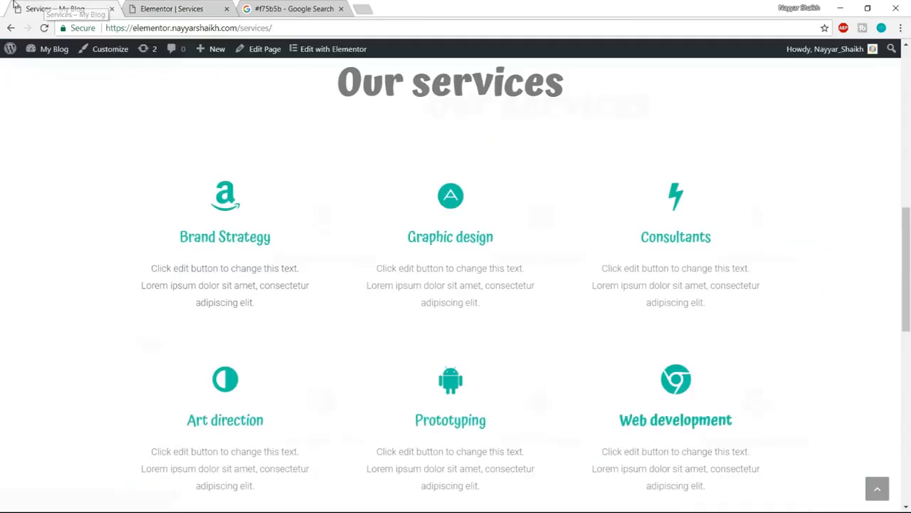
pyautogui.click(214, 7)
pyautogui.click(103, 6)
pyautogui.click(171, 9)
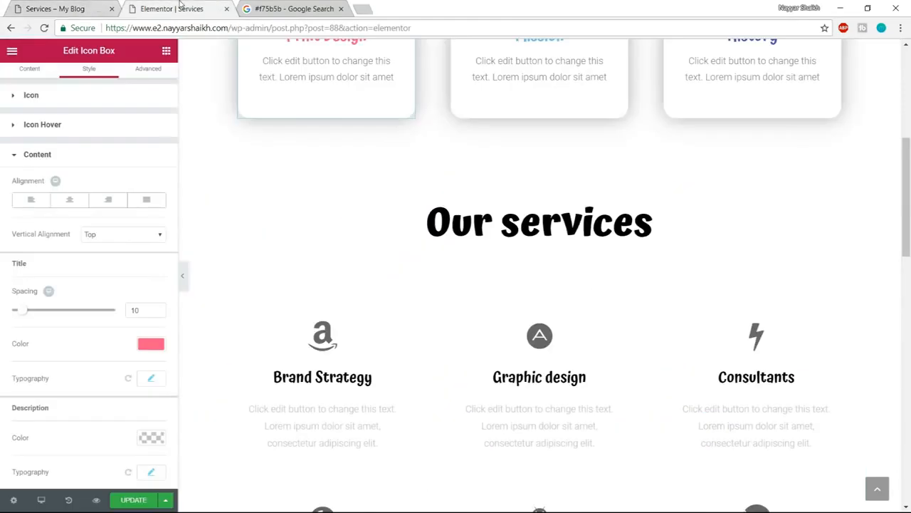
pyautogui.click(544, 216)
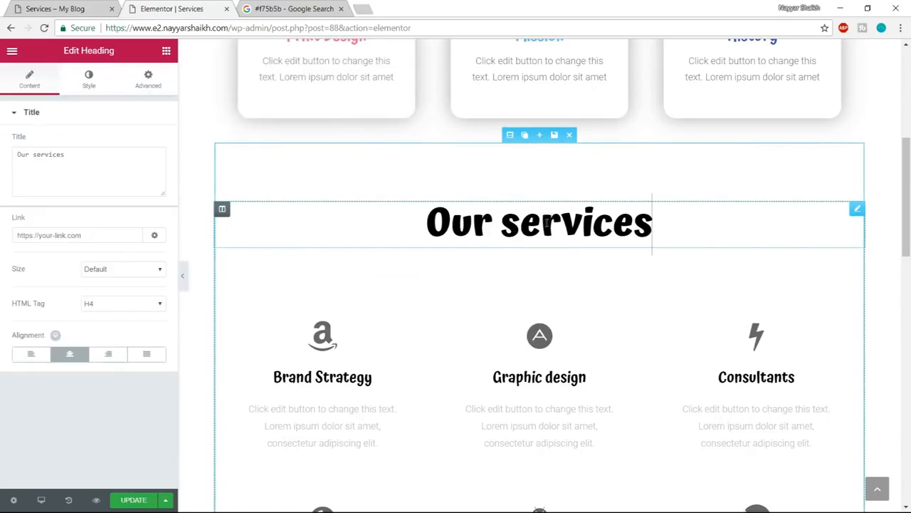
pyautogui.click(82, 87)
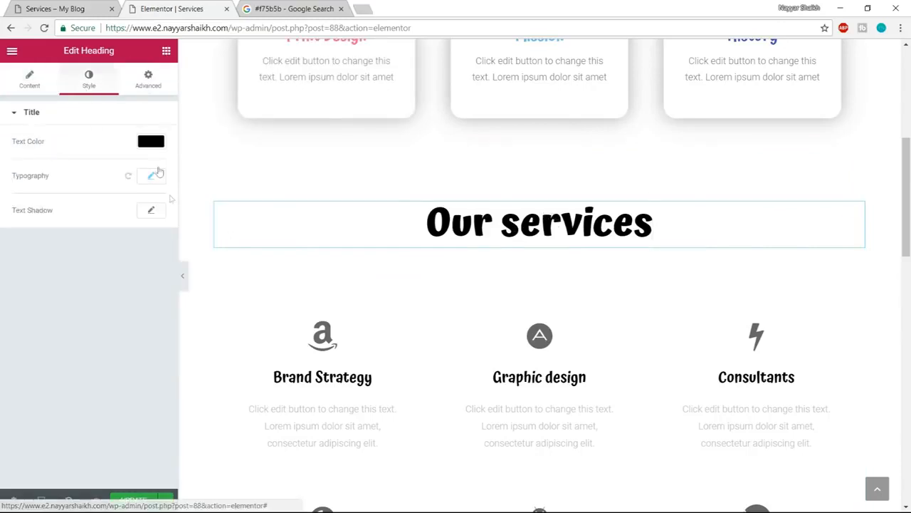
pyautogui.click(160, 142)
pyautogui.click(34, 282)
# - Copy the color code #10c5a7 from the Google search page and check the icon box colors on the example Services page
pyautogui.scroll(-2, 490, 289)
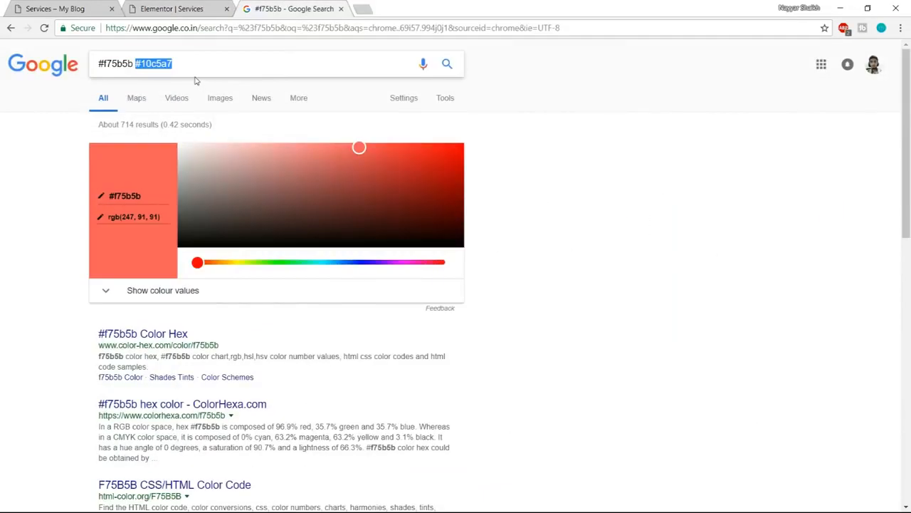
pyautogui.click(52, 6)
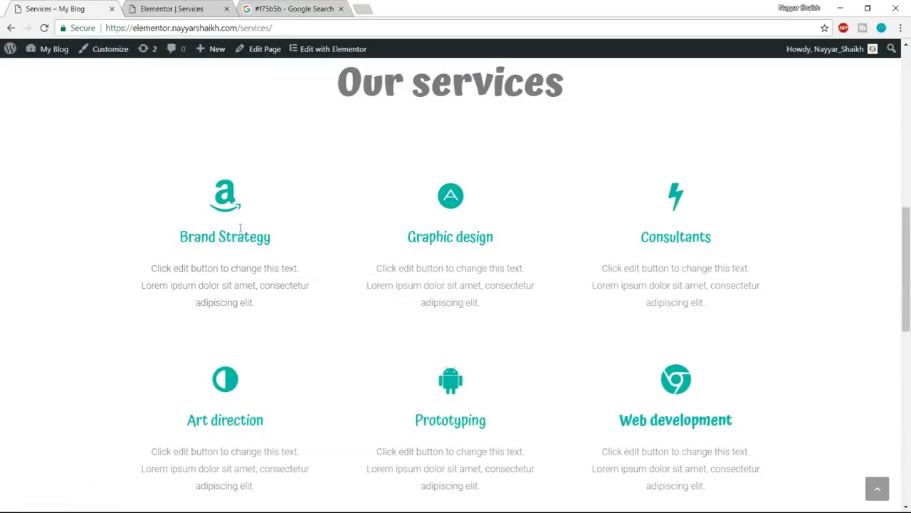
pyautogui.moveTo(176, 243); pyautogui.dragTo(276, 240)
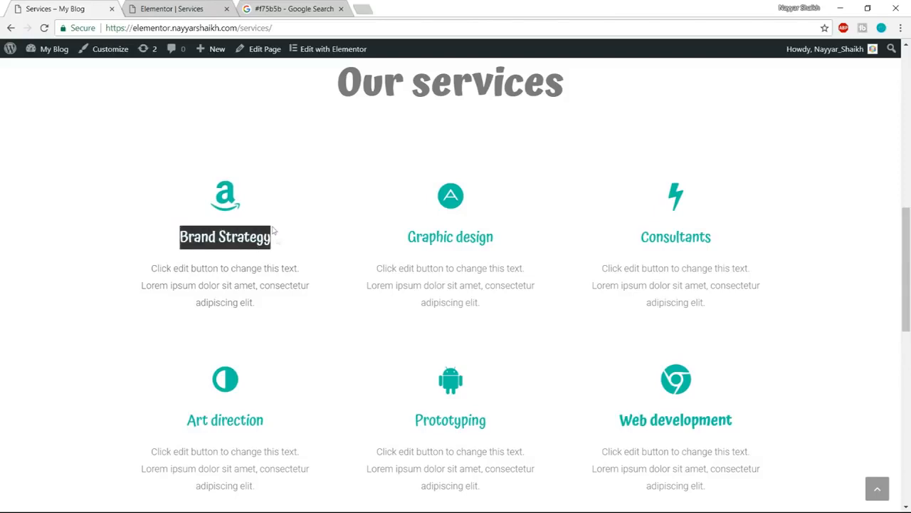
pyautogui.click(169, 8)
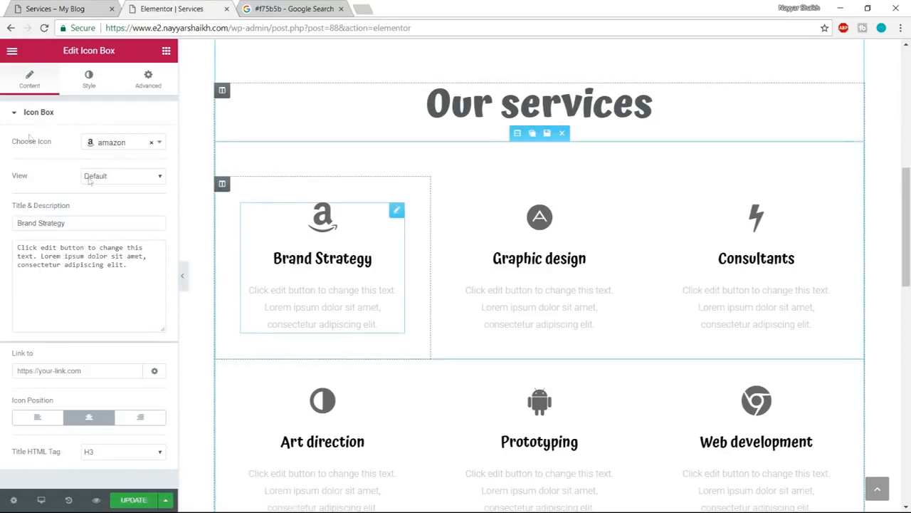
# - Set the Brand Strategy icon box's primary icon color and title color to #10c5a7
pyautogui.click(83, 79)
pyautogui.click(151, 142)
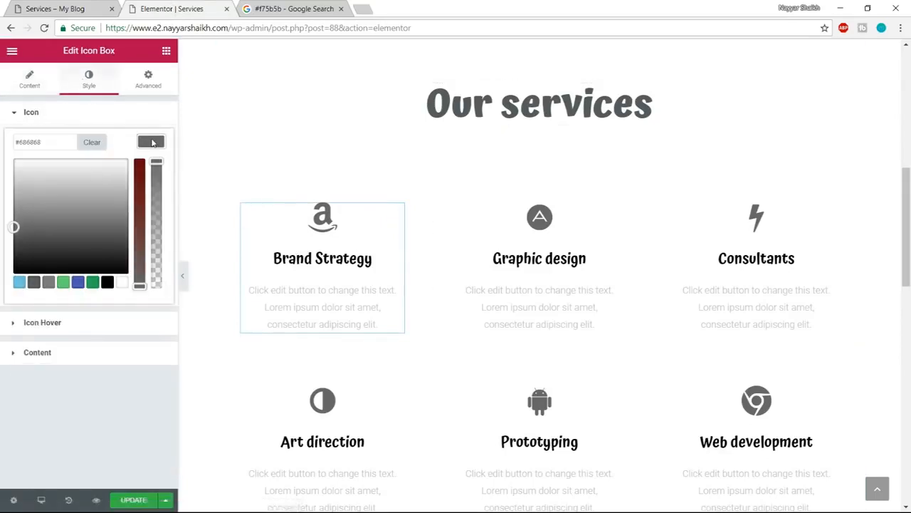
pyautogui.tripleClick(53, 143)
pyautogui.write('#10c5a7')
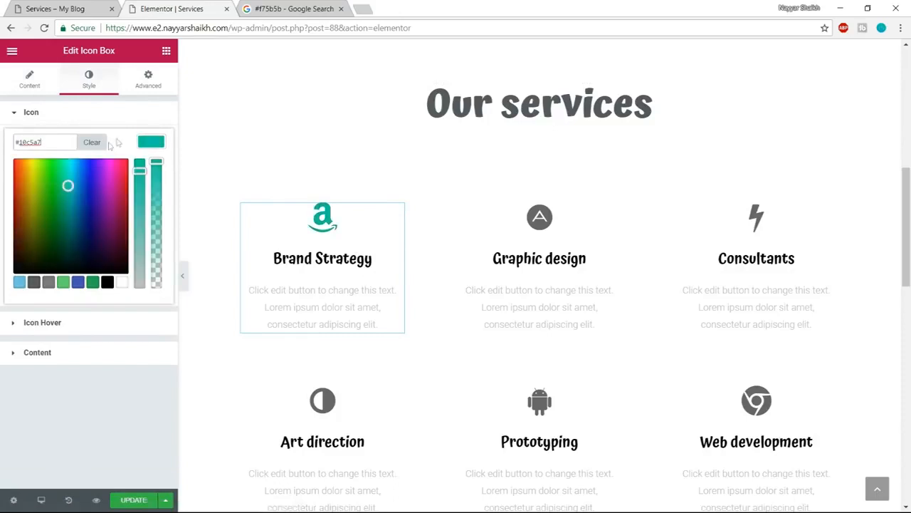
pyautogui.click(143, 147)
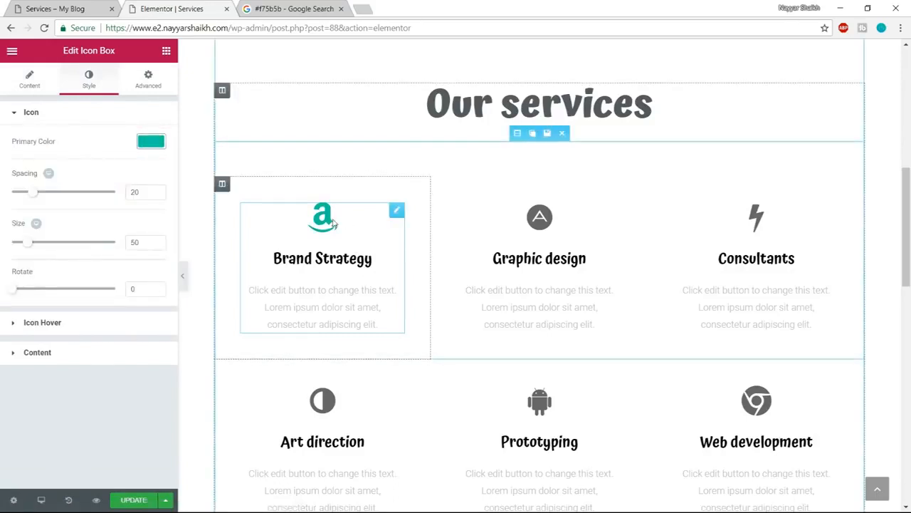
pyautogui.click(108, 353)
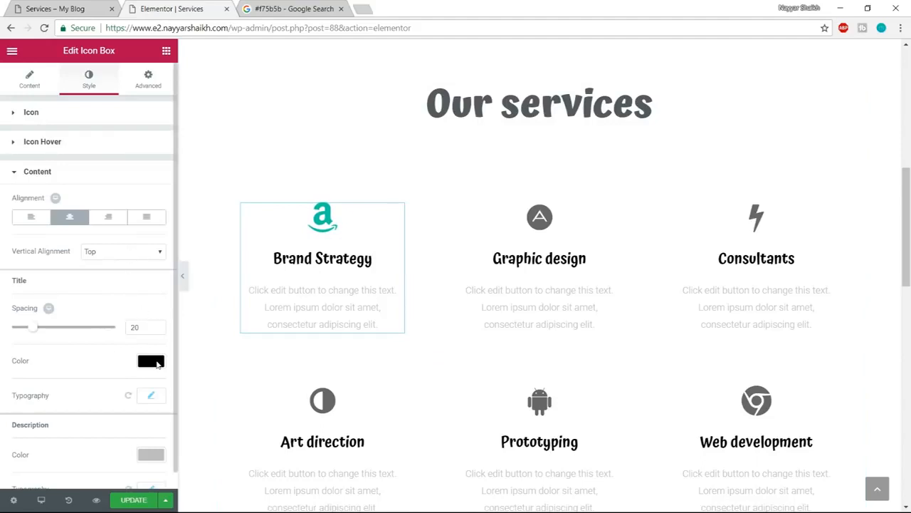
pyautogui.click(153, 361)
pyautogui.write('#10c5a7')
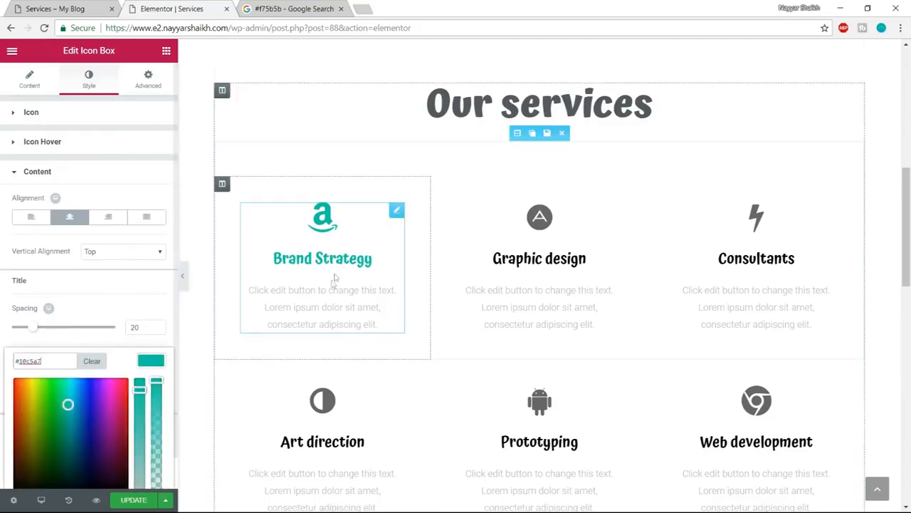
# - Set the Graphic design icon box's primary icon color and title color to #10c5a7
pyautogui.click(556, 229)
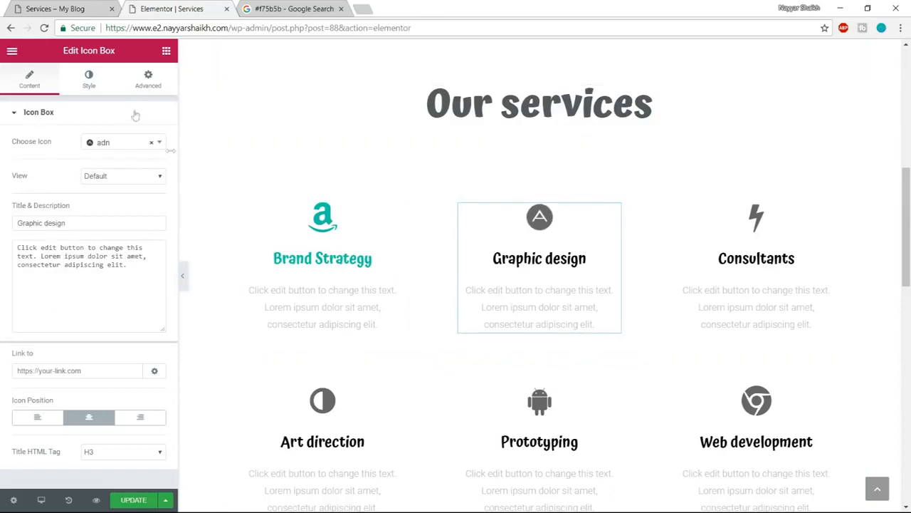
pyautogui.click(89, 79)
pyautogui.click(151, 141)
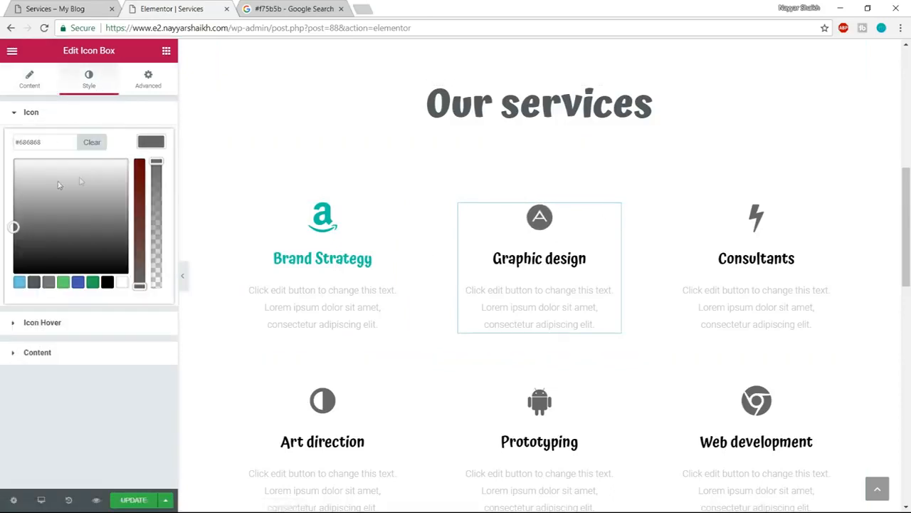
pyautogui.write('#10c5a7')
pyautogui.click(84, 353)
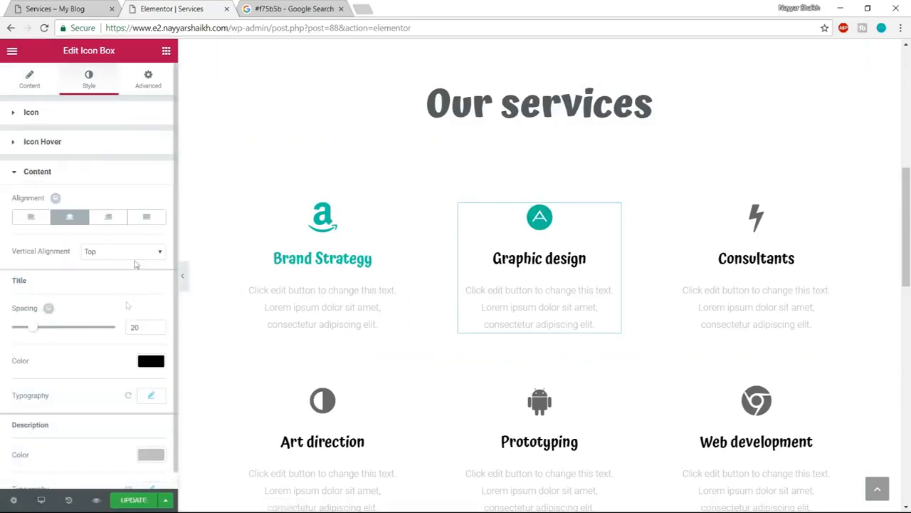
pyautogui.click(151, 362)
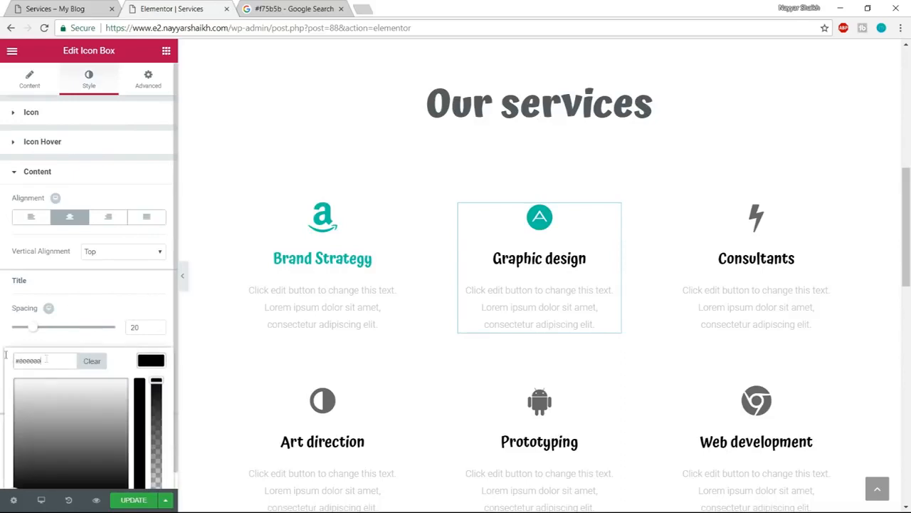
pyautogui.write('#10c5a7')
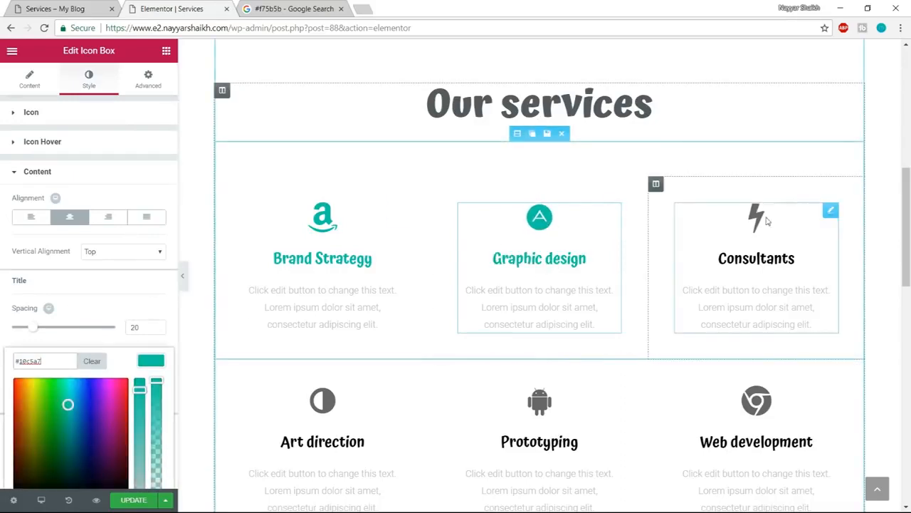
# - Set the Consultants icon box's primary icon color and title color to #10c5a7
pyautogui.click(673, 215)
pyautogui.click(89, 78)
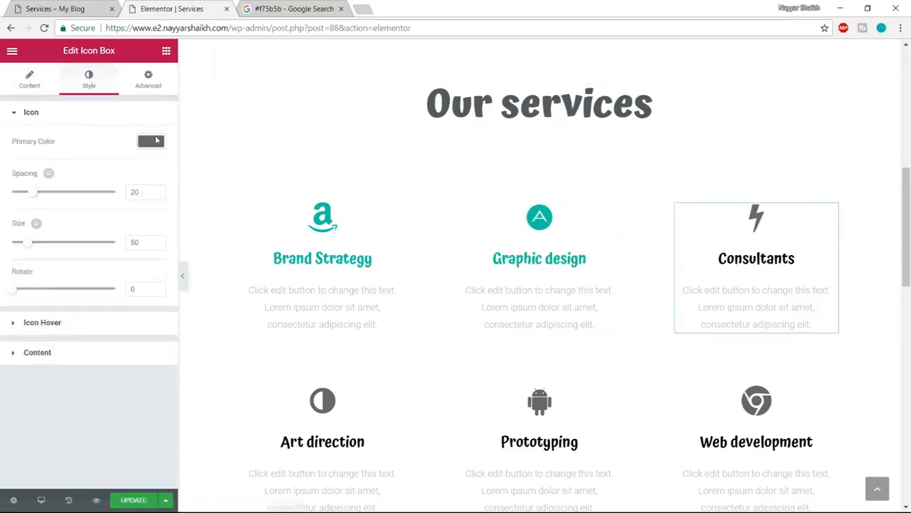
pyautogui.click(150, 141)
pyautogui.write('#10c5a7')
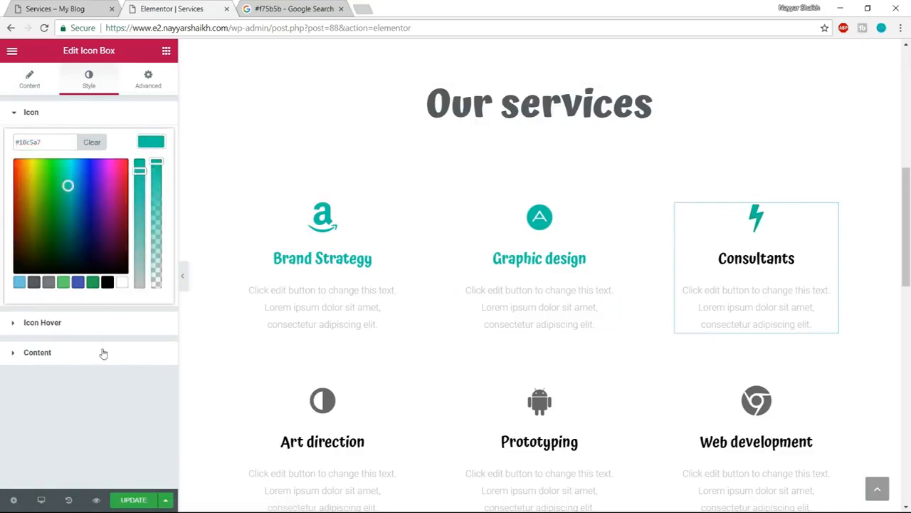
pyautogui.click(102, 350)
pyautogui.click(151, 361)
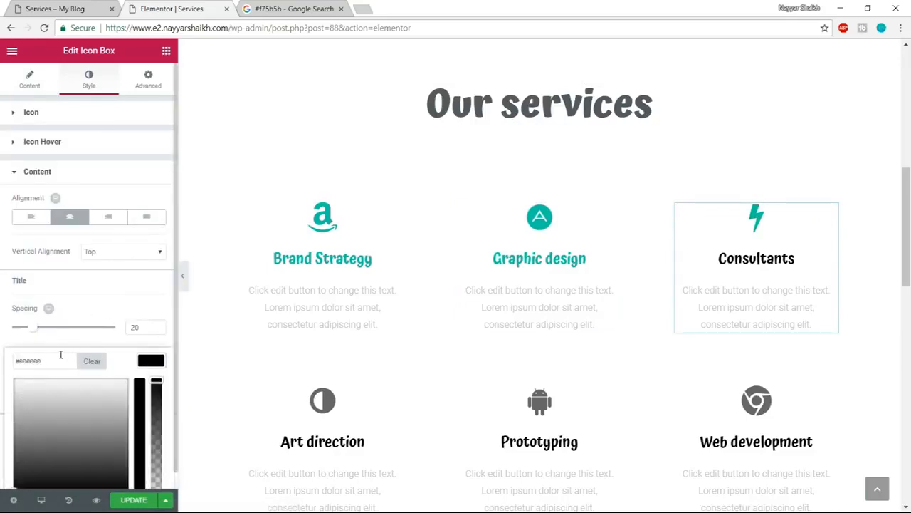
pyautogui.write('#10c5a7')
# - Set the Art direction icon box's primary icon color and title color to #10c5a7
pyautogui.scroll(-1, 803, 248)
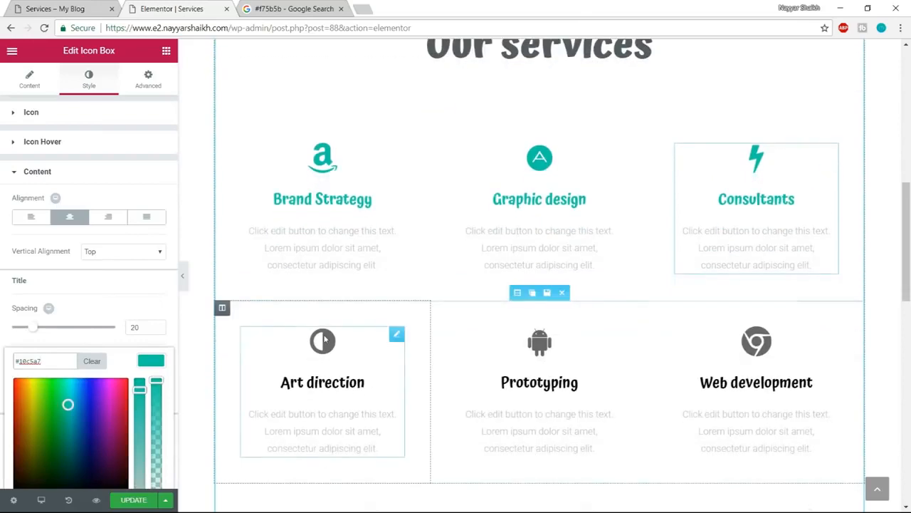
pyautogui.click(378, 359)
pyautogui.click(88, 78)
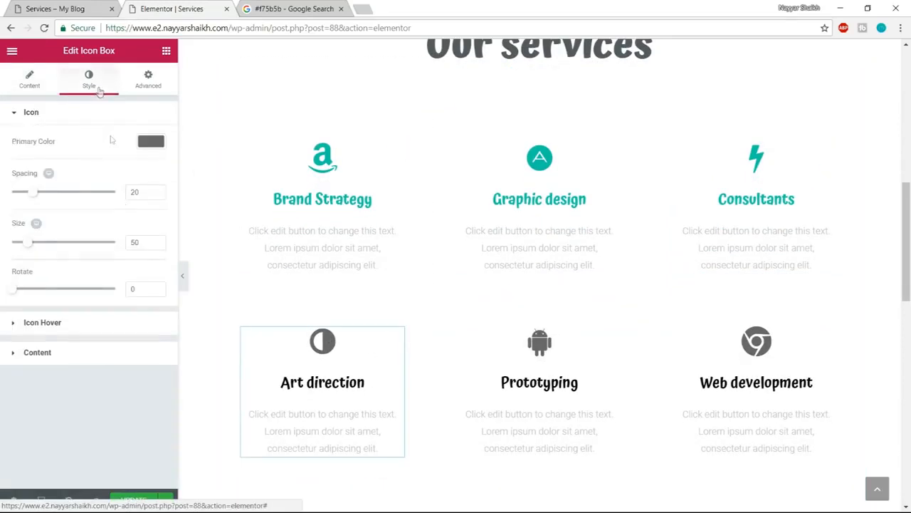
pyautogui.click(156, 145)
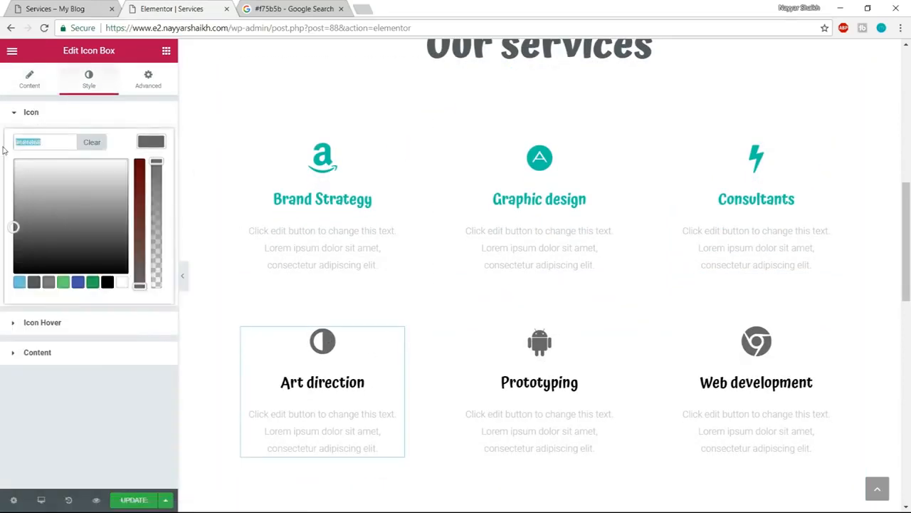
pyautogui.click(62, 352)
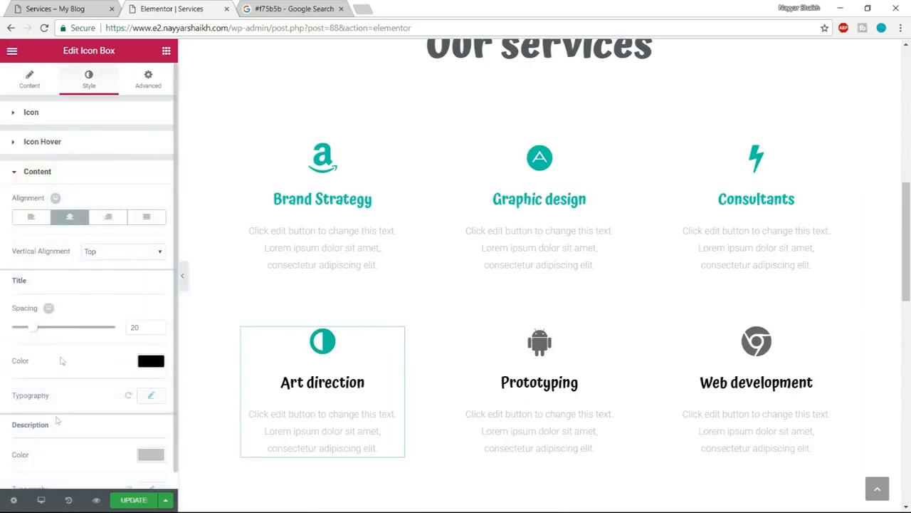
pyautogui.click(152, 363)
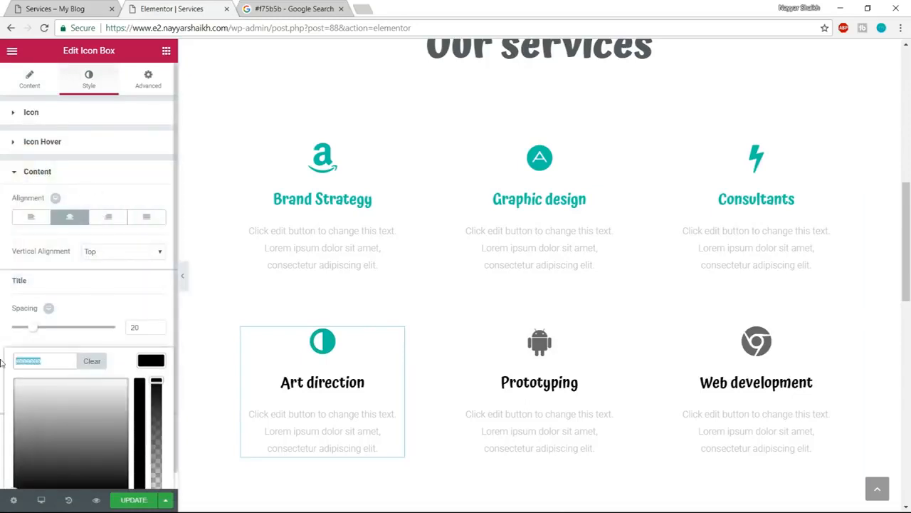
pyautogui.write('#10c5a7')
# - Set the Prototyping icon box's primary icon color and title color to #10c5a7
pyautogui.click(584, 380)
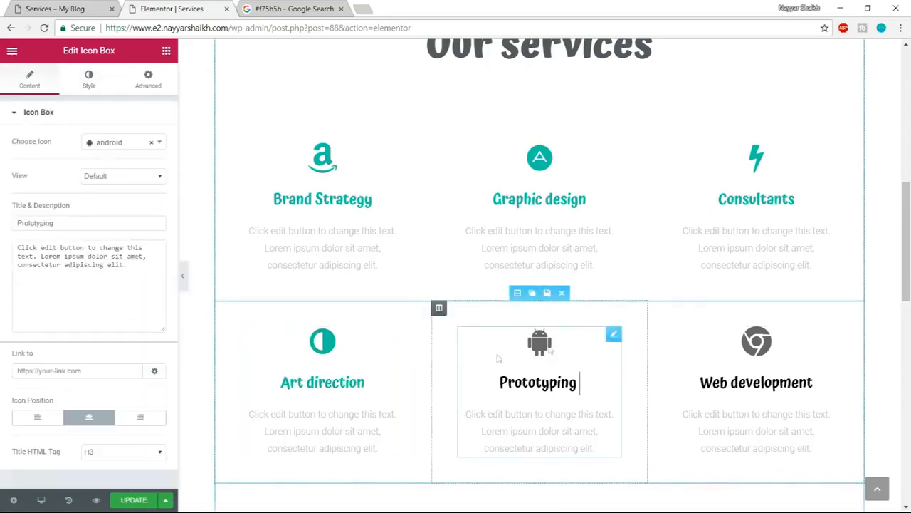
pyautogui.click(88, 78)
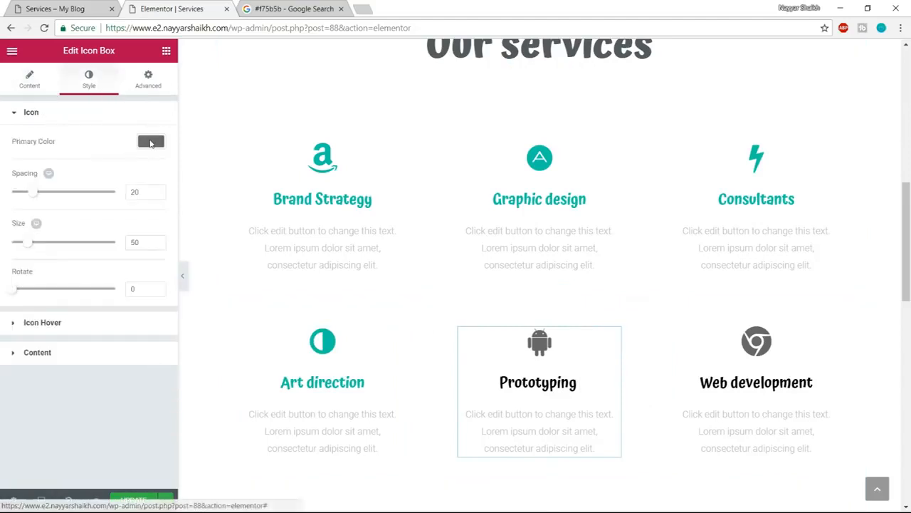
pyautogui.click(150, 142)
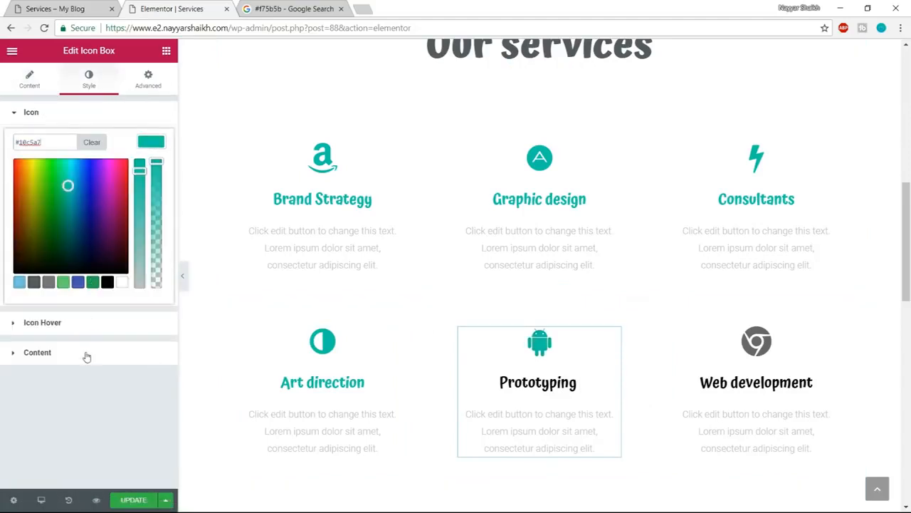
pyautogui.click(86, 353)
pyautogui.click(145, 362)
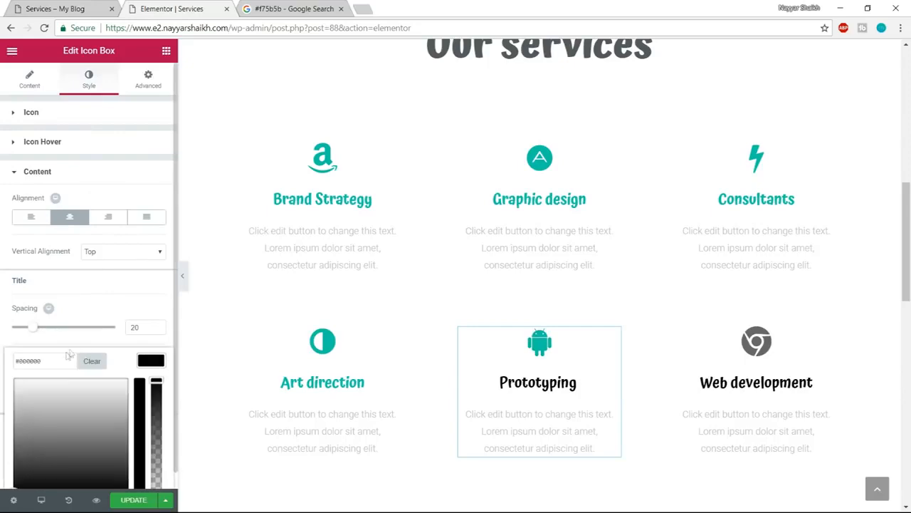
pyautogui.write('#16c5a7')
# - Set the Web development icon box's primary icon color and title color to #10c5a7
pyautogui.click(770, 344)
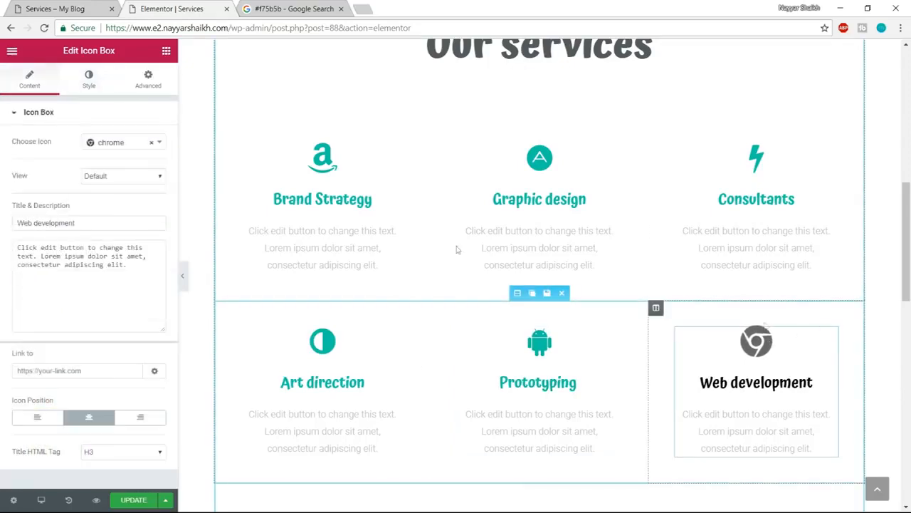
pyautogui.click(89, 78)
pyautogui.click(151, 141)
pyautogui.tripleClick(55, 144)
pyautogui.write('#16c5a7')
pyautogui.click(93, 355)
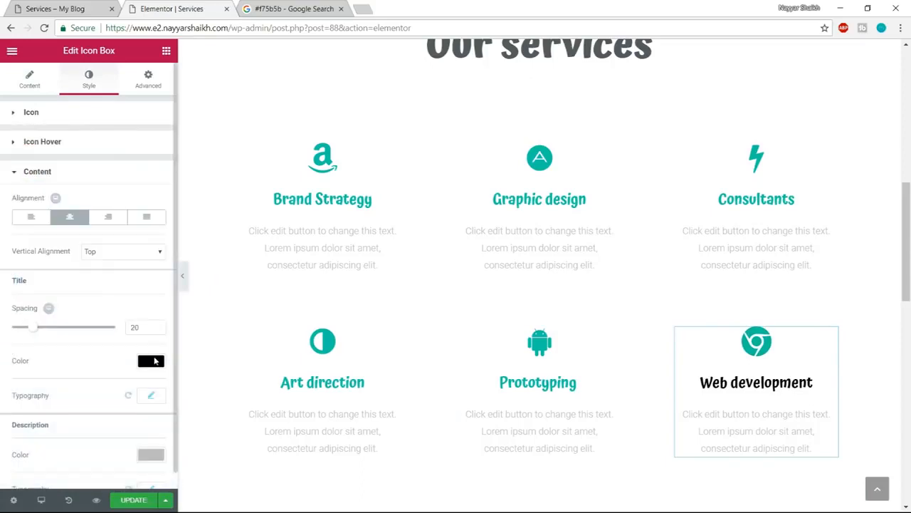
pyautogui.click(154, 361)
pyautogui.write('#16c5a7')
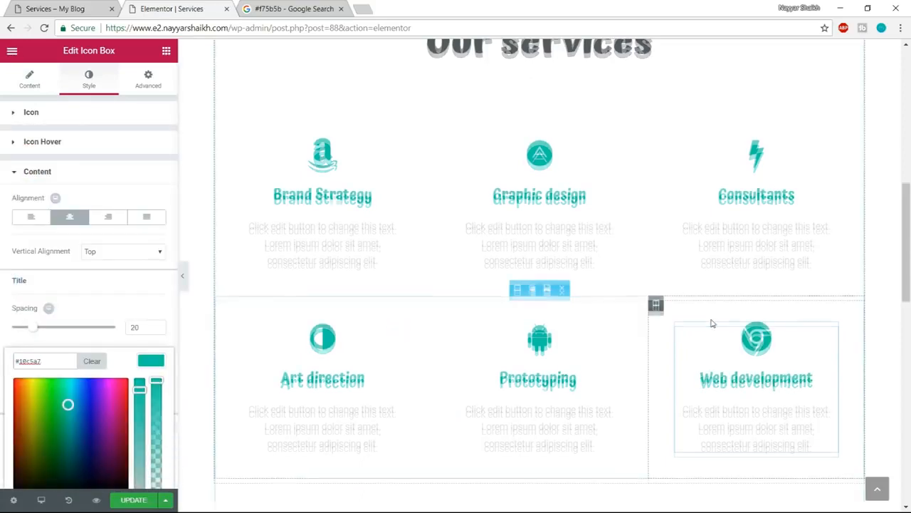
# - Update the Services page to save the recolored Our services section, and review the sections above it
pyautogui.scroll(-3, 498, 356)
pyautogui.click(124, 501)
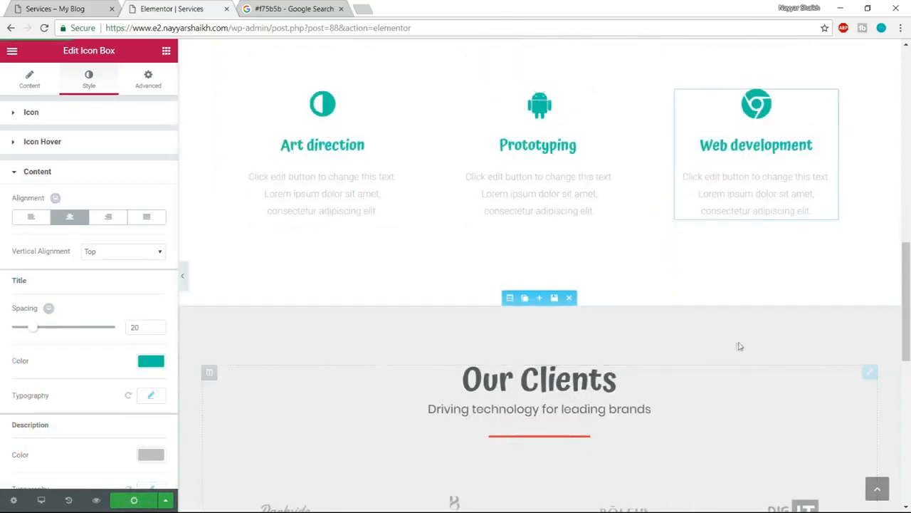
pyautogui.scroll(5, 740, 341)
pyautogui.scroll(3, 745, 340)
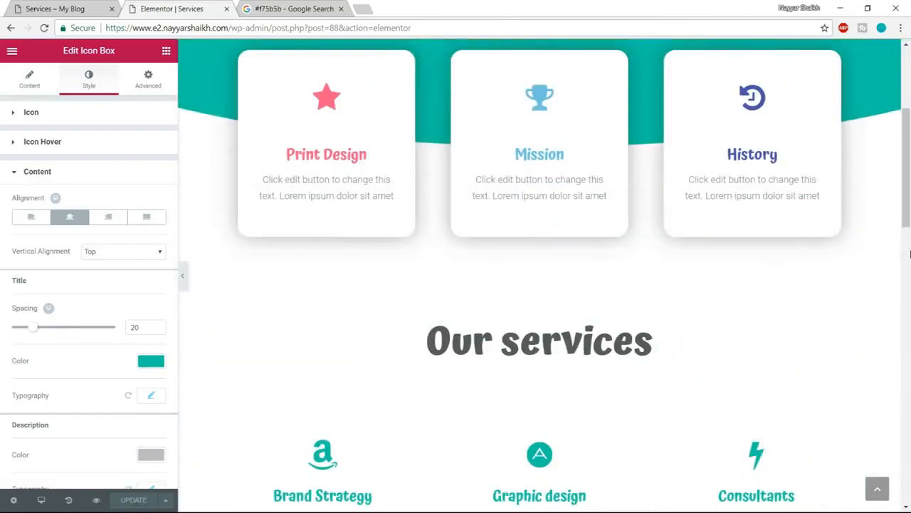
# - Review the finished Services page and examine the example site's Contact Us page, including its form, contact details and map
pyautogui.scroll(3, 910, 253)
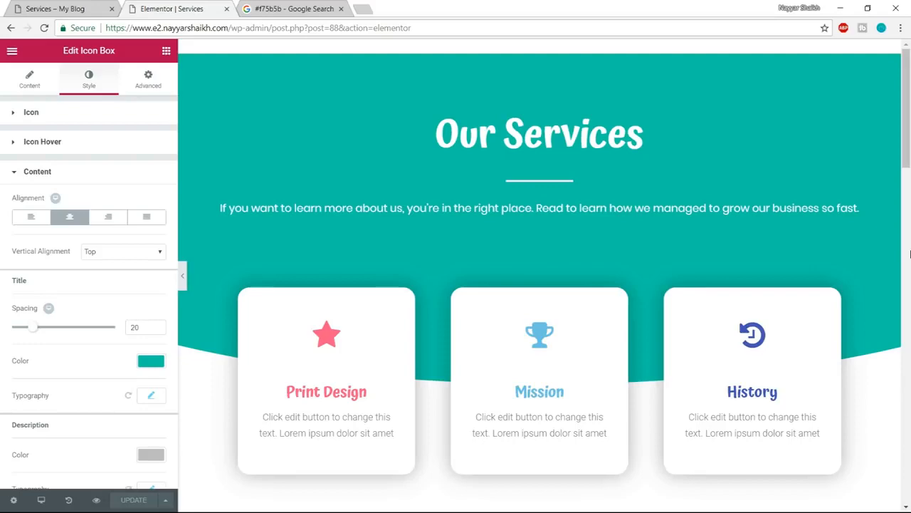
pyautogui.scroll(-15, 910, 255)
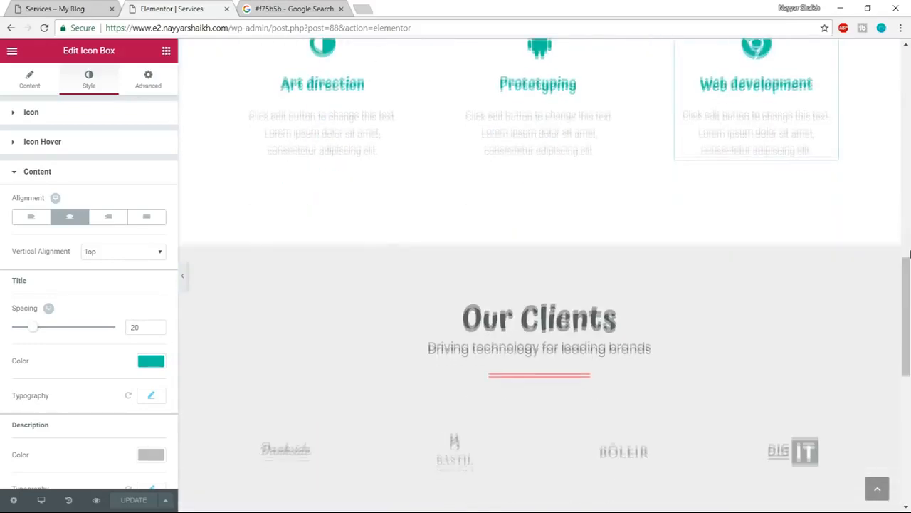
pyautogui.scroll(-3, 910, 254)
pyautogui.scroll(20, 910, 254)
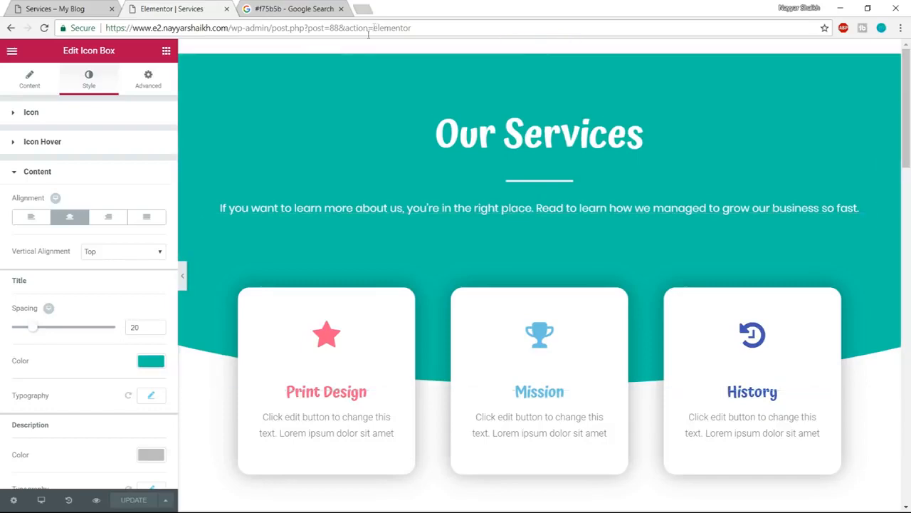
pyautogui.click(55, 8)
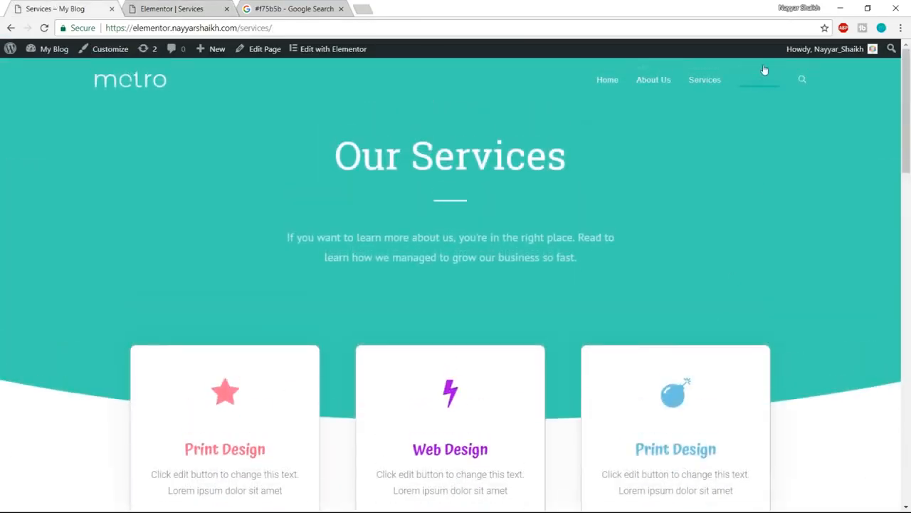
pyautogui.click(759, 80)
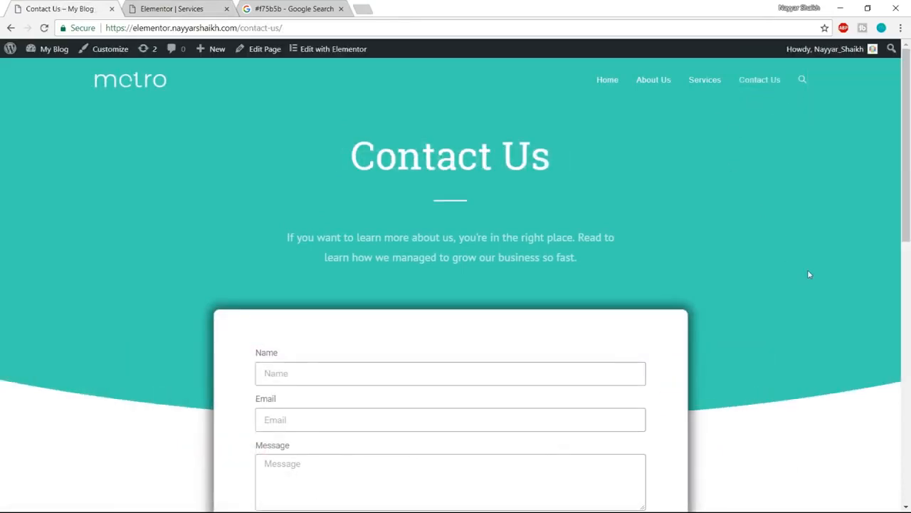
pyautogui.scroll(-8, 825, 335)
pyautogui.scroll(6, 824, 400)
pyautogui.scroll(-6, 824, 401)
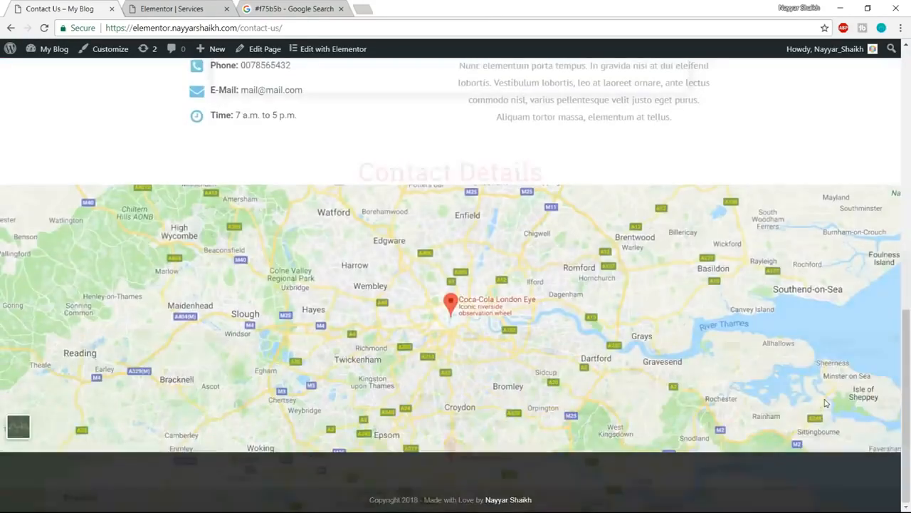
pyautogui.scroll(10, 825, 404)
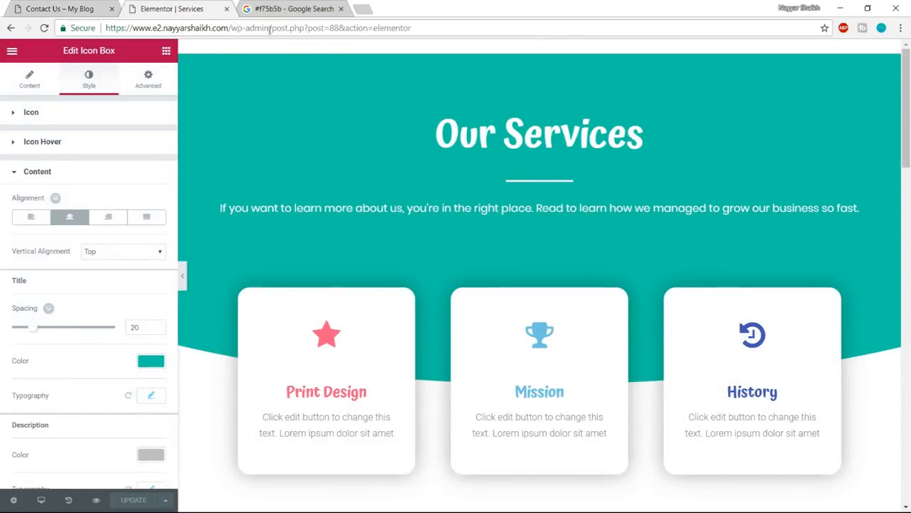
# - Return to the site's WordPress dashboard and add a new page titled "Contact Us"
pyautogui.moveTo(269, 29); pyautogui.dragTo(718, 3)
pyautogui.press('BackSpace')
pyautogui.press('Return')
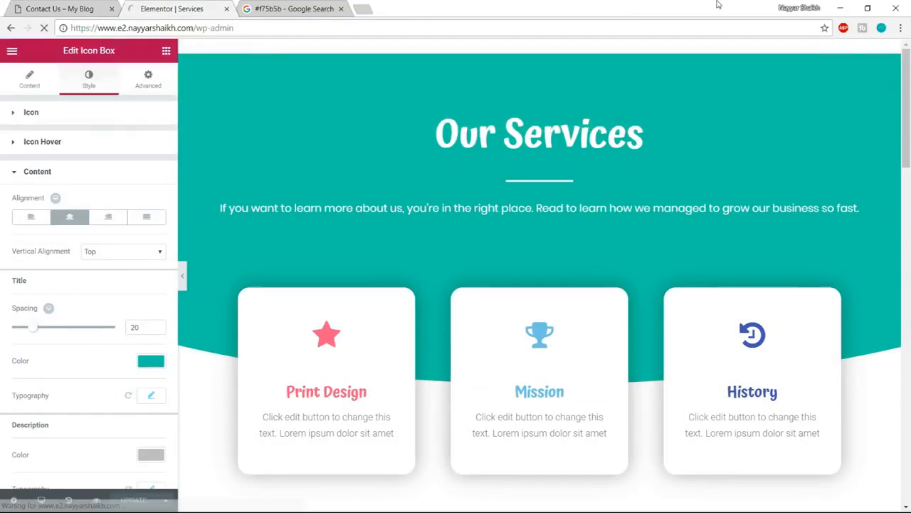
pyautogui.moveTo(41, 193)
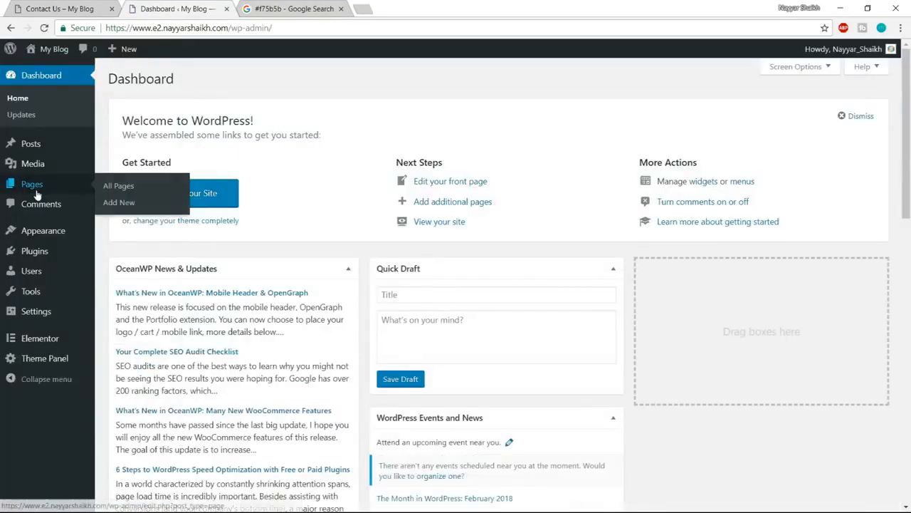
pyautogui.click(120, 203)
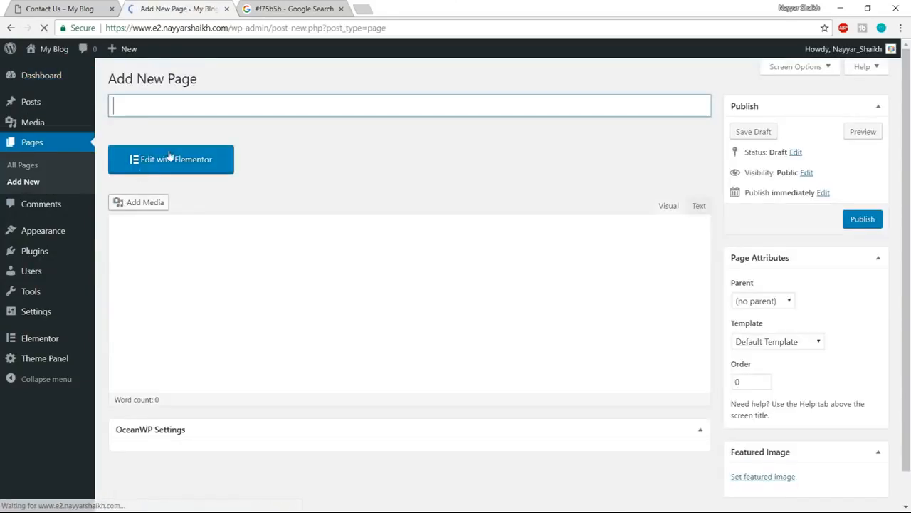
pyautogui.write('Contact Us')
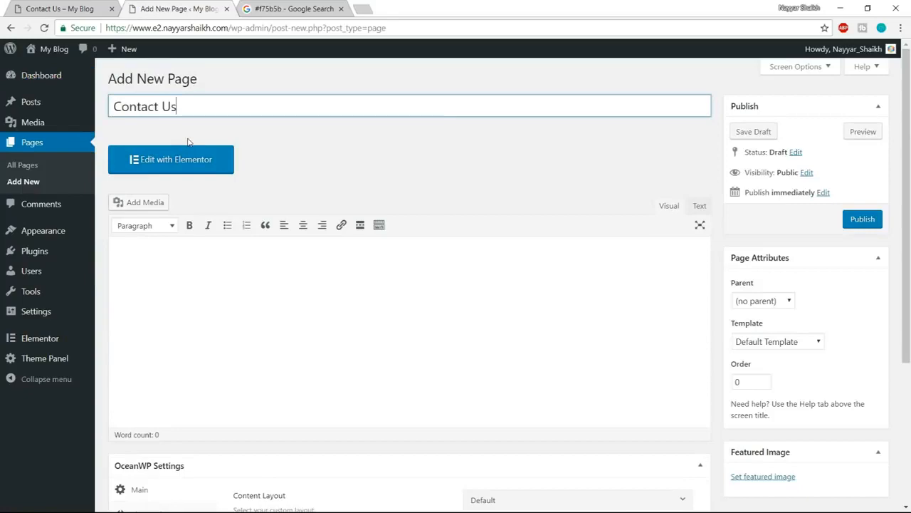
# - Set the Contact Us page's content layout to Full Width and disable its margins
pyautogui.scroll(-3, 539, 320)
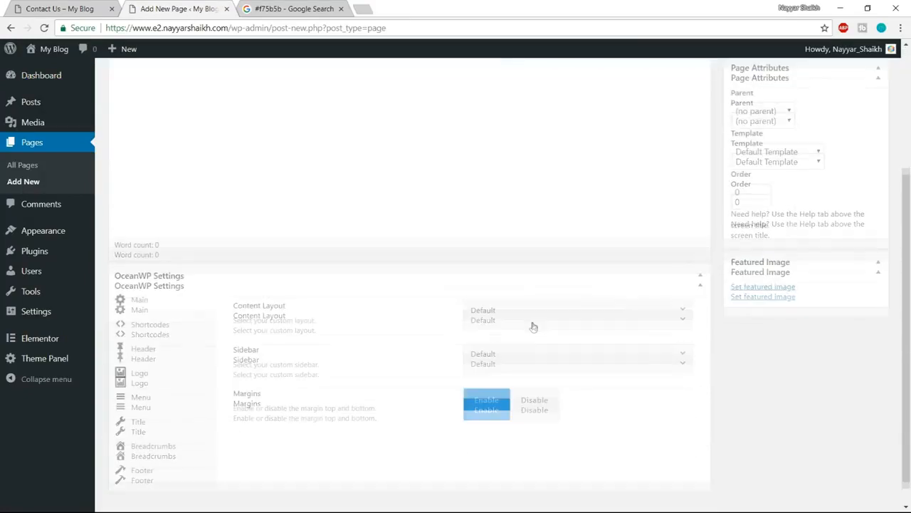
pyautogui.click(546, 292)
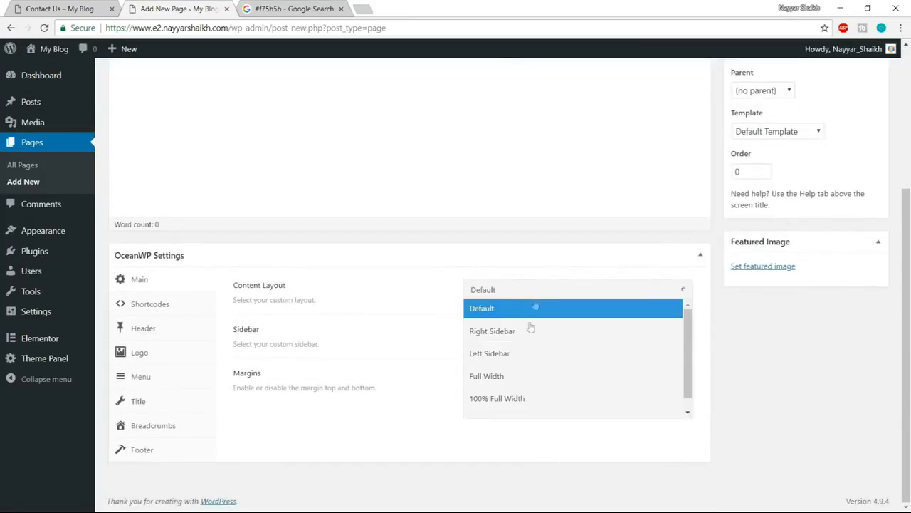
pyautogui.click(520, 377)
pyautogui.click(538, 382)
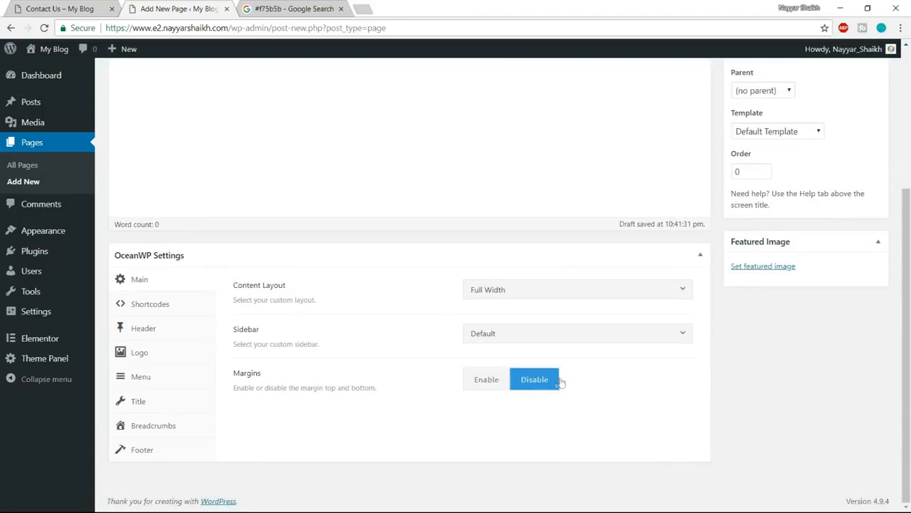
# - Disable the top bar and set the header style to Transparent in the page's OceanWP header settings
pyautogui.click(179, 334)
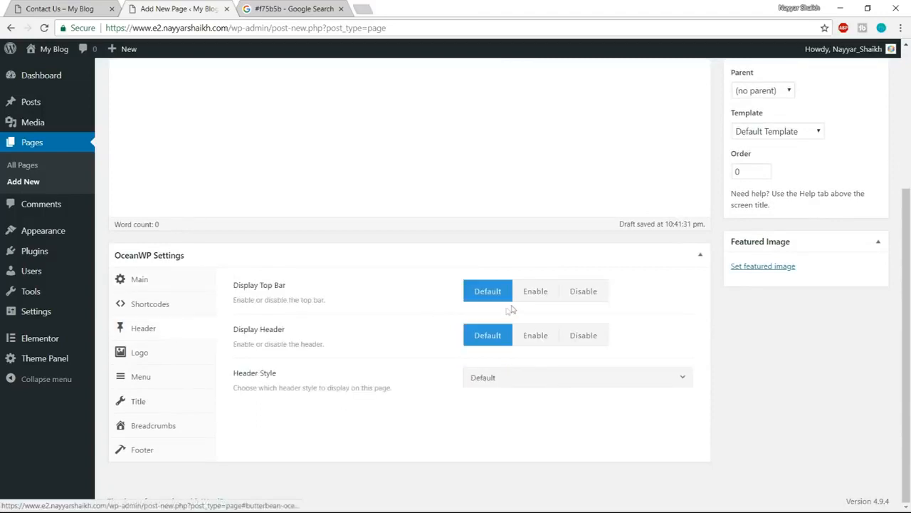
pyautogui.click(602, 291)
pyautogui.click(574, 384)
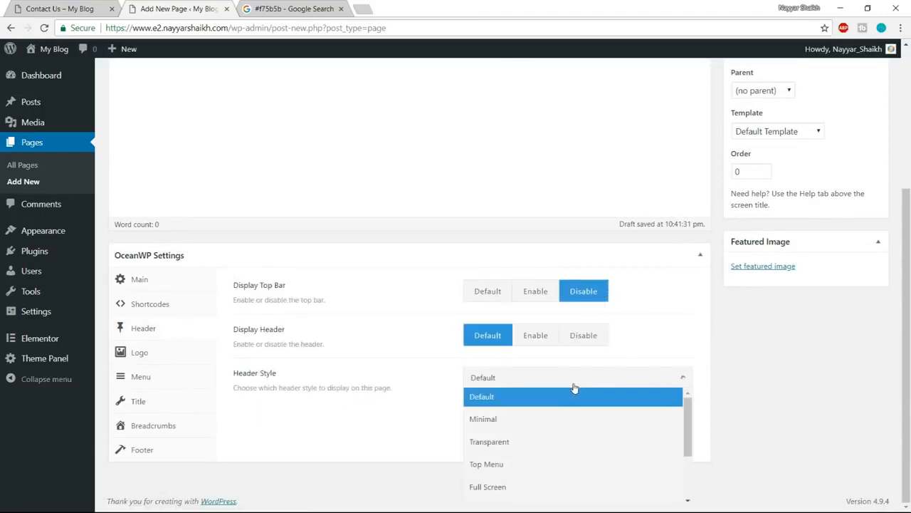
pyautogui.click(540, 447)
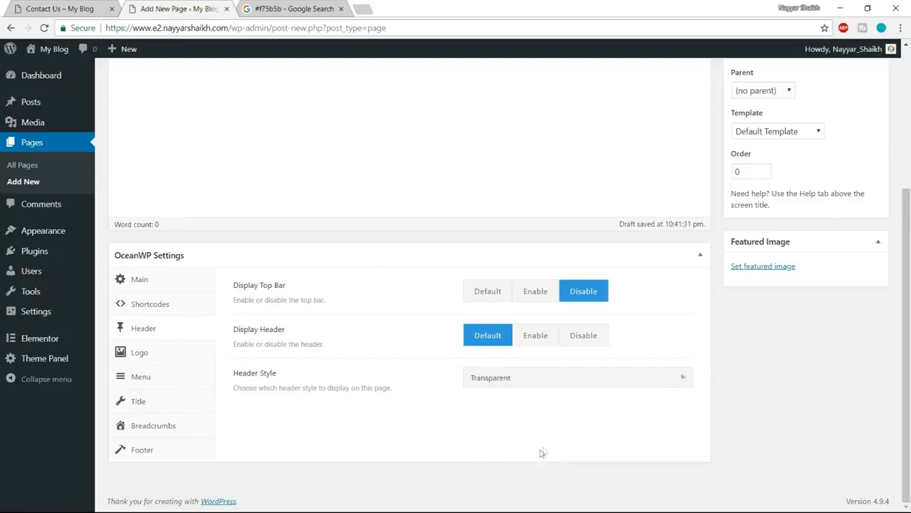
# - Disable the page title and the breadcrumbs in the page's OceanWP settings
pyautogui.click(163, 406)
pyautogui.click(607, 292)
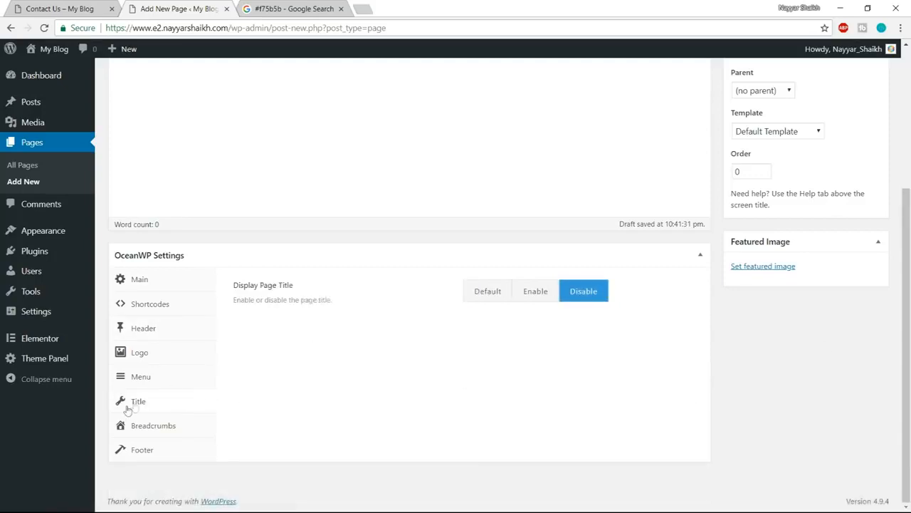
pyautogui.click(153, 423)
pyautogui.click(583, 290)
# - Publish the Contact Us page and open it for editing in Elementor
pyautogui.scroll(4, 612, 328)
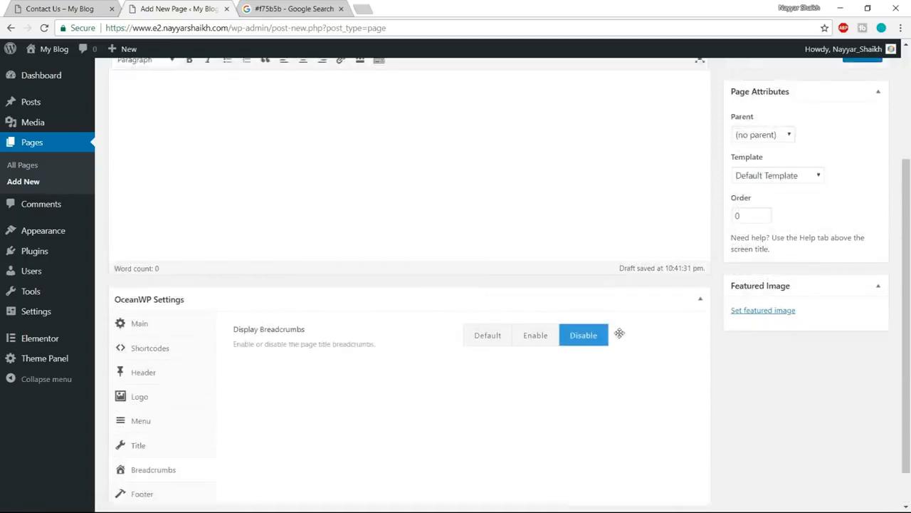
pyautogui.click(862, 219)
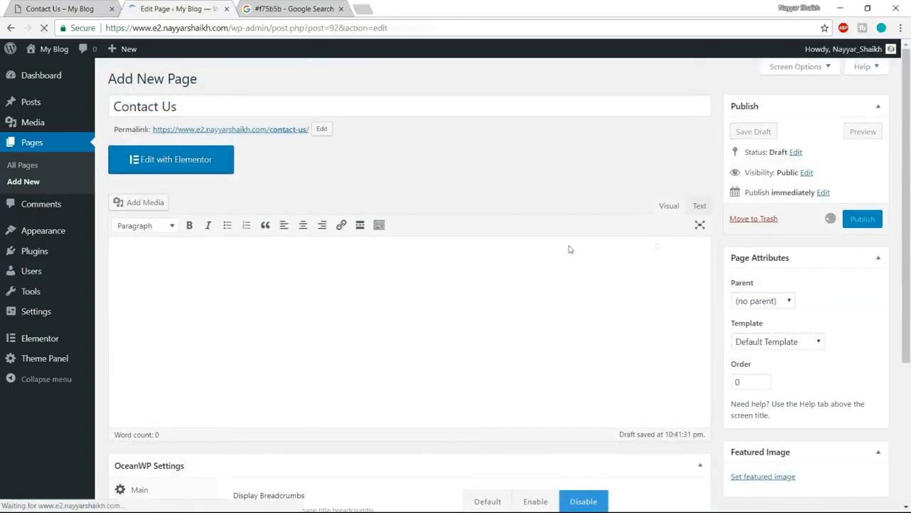
pyautogui.click(171, 195)
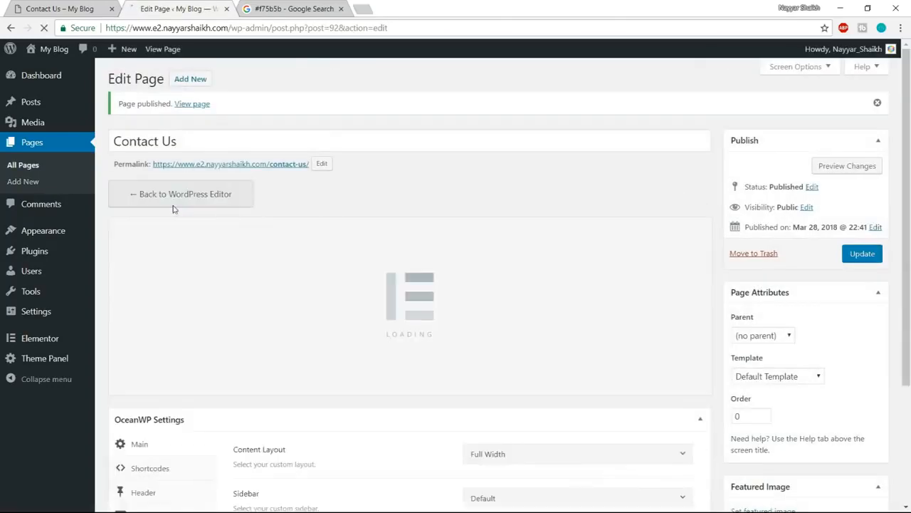
# - Check the example Contact Us page and insert the saved Page Template into the empty page
pyautogui.click(44, 6)
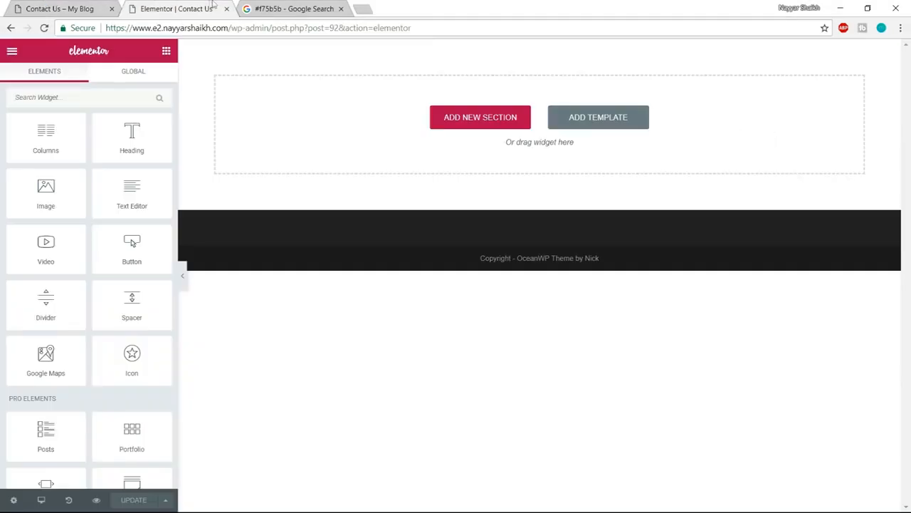
pyautogui.click(73, 5)
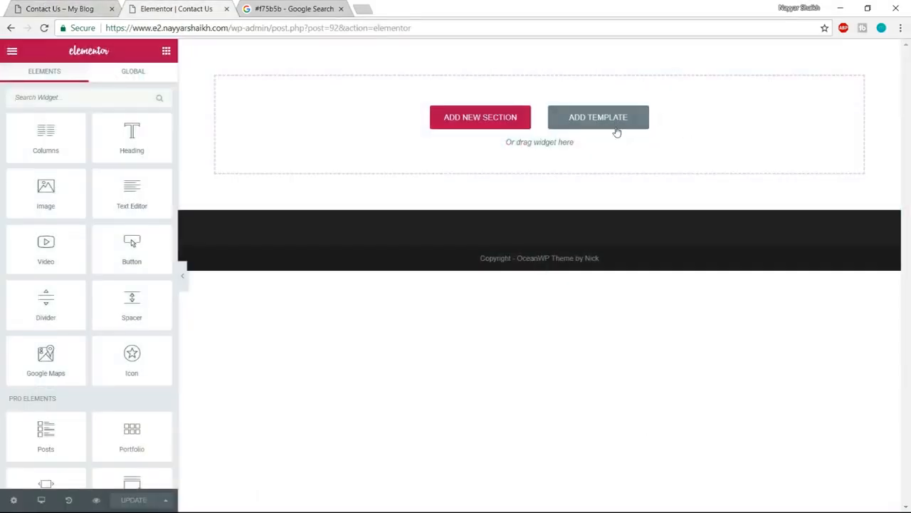
pyautogui.click(611, 119)
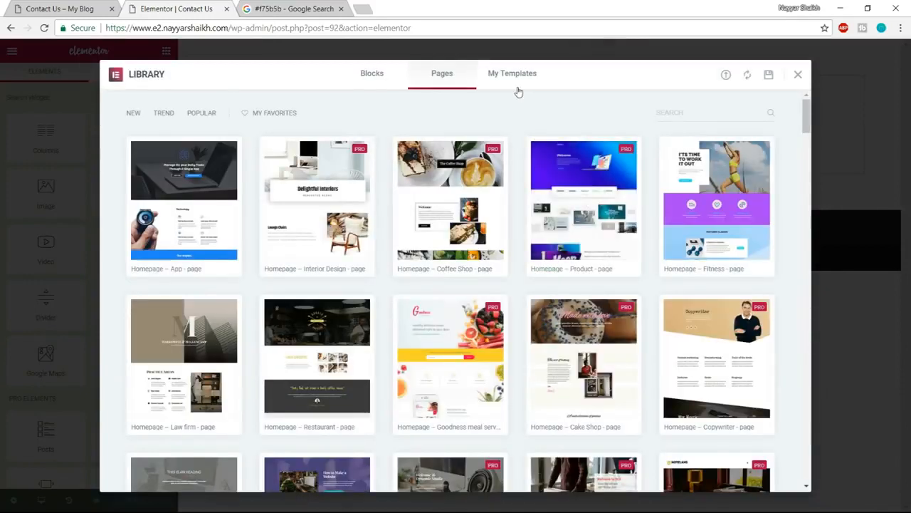
pyautogui.click(517, 88)
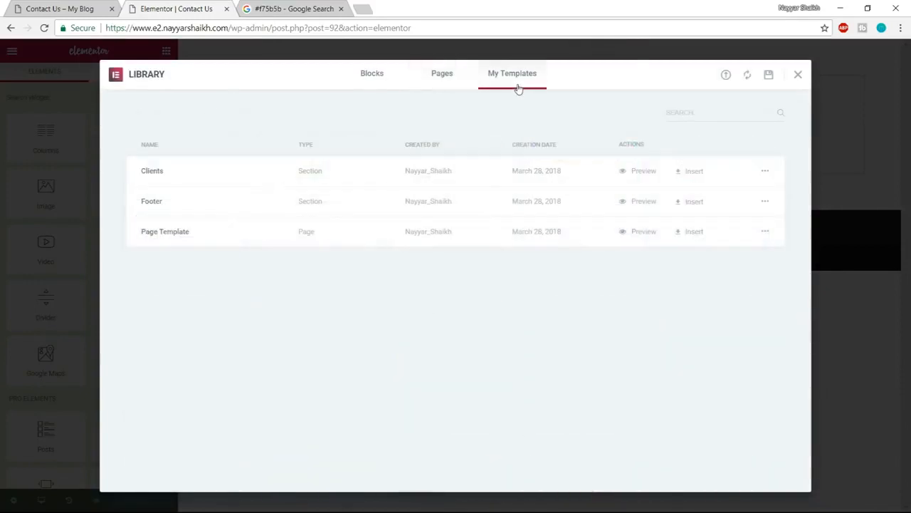
pyautogui.click(672, 234)
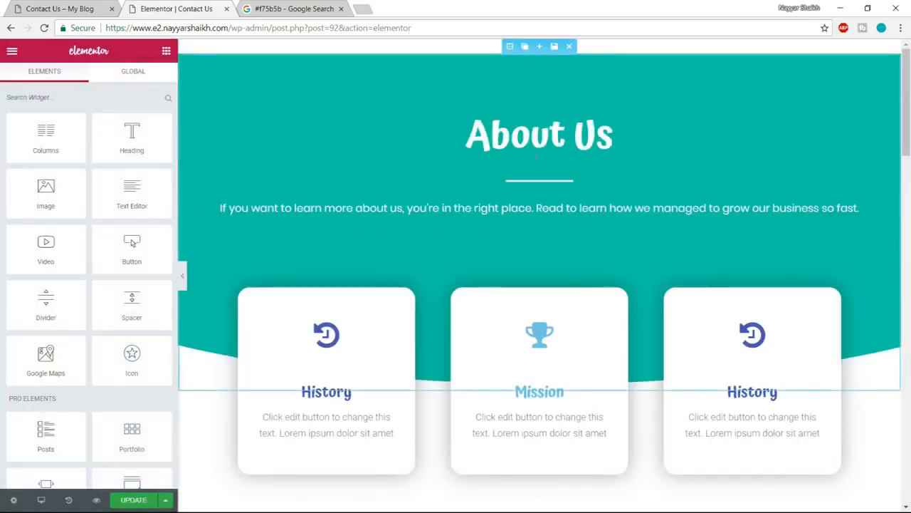
# - Change the header section's "About Us" heading to "Contact Us"
pyautogui.click(533, 135)
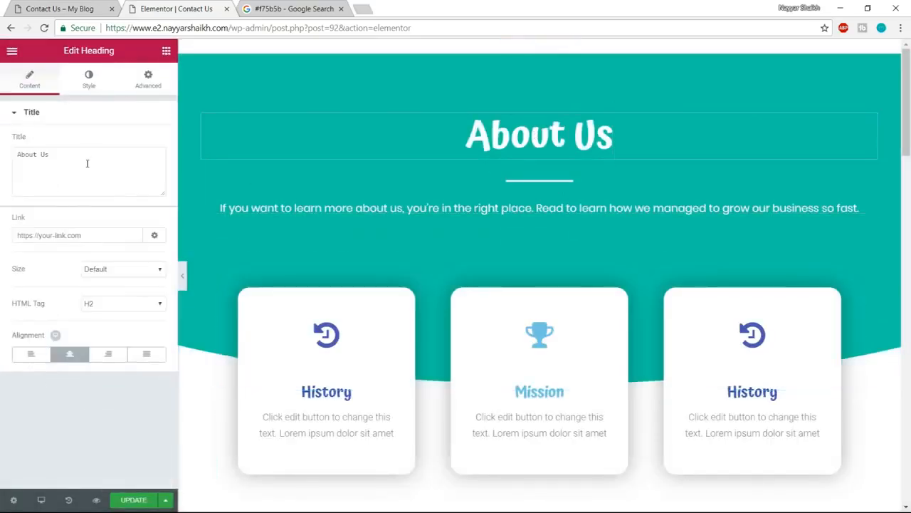
pyautogui.moveTo(86, 164); pyautogui.dragTo(2, 166)
pyautogui.write('Con')
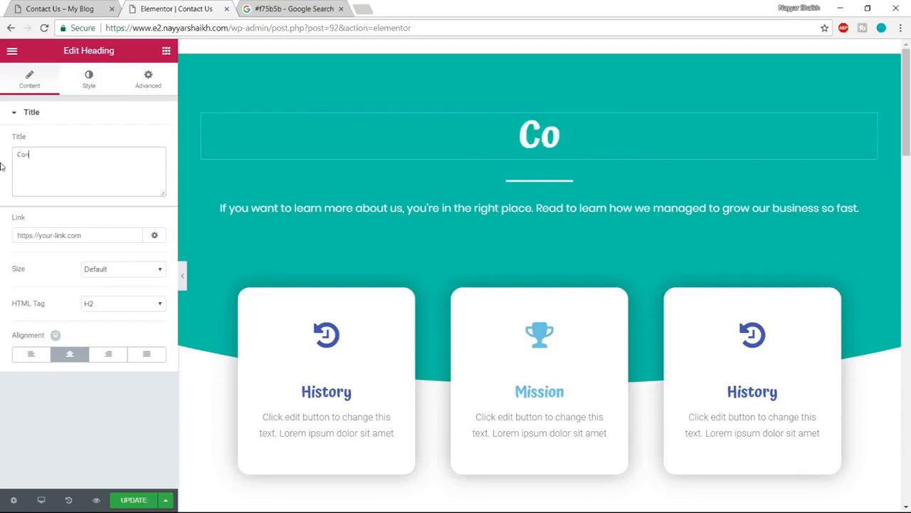
pyautogui.write('tact Us')
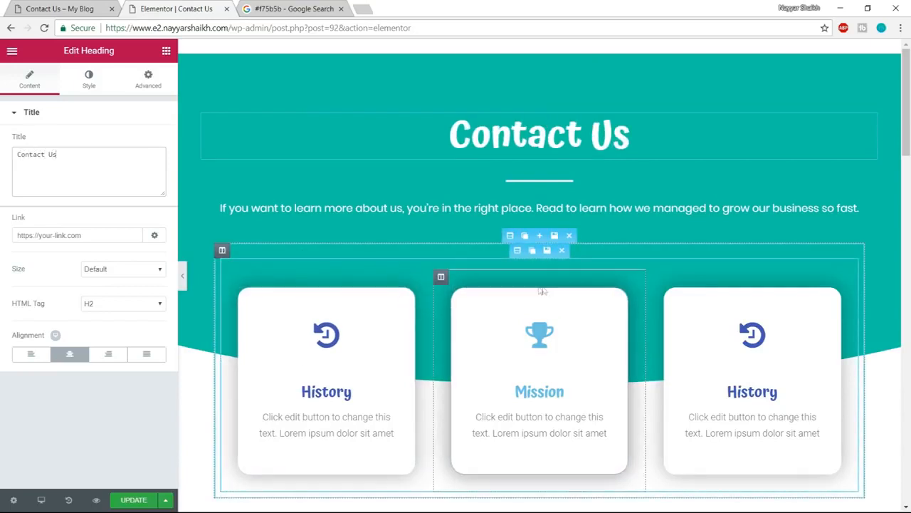
# - Delete all template sections below the Contact Us header section and check the contact form on the example page
pyautogui.click(571, 241)
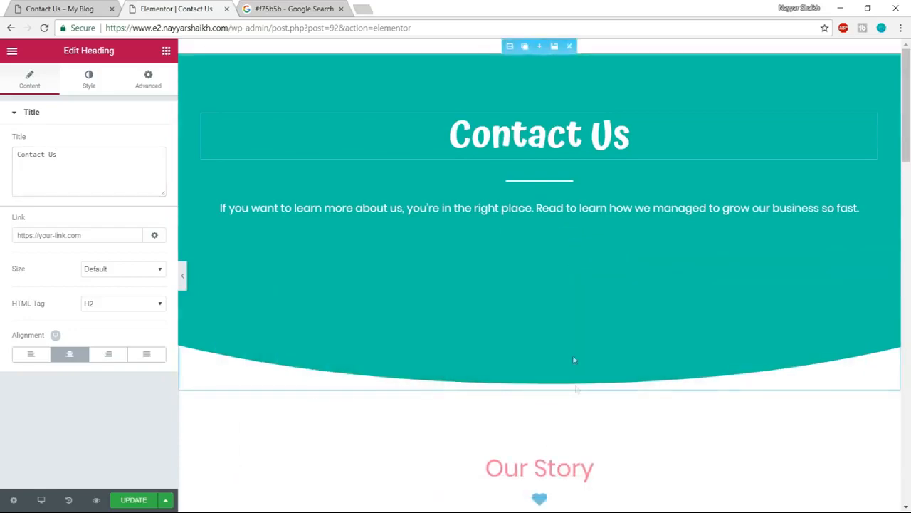
pyautogui.click(567, 328)
pyautogui.scroll(-3, 566, 330)
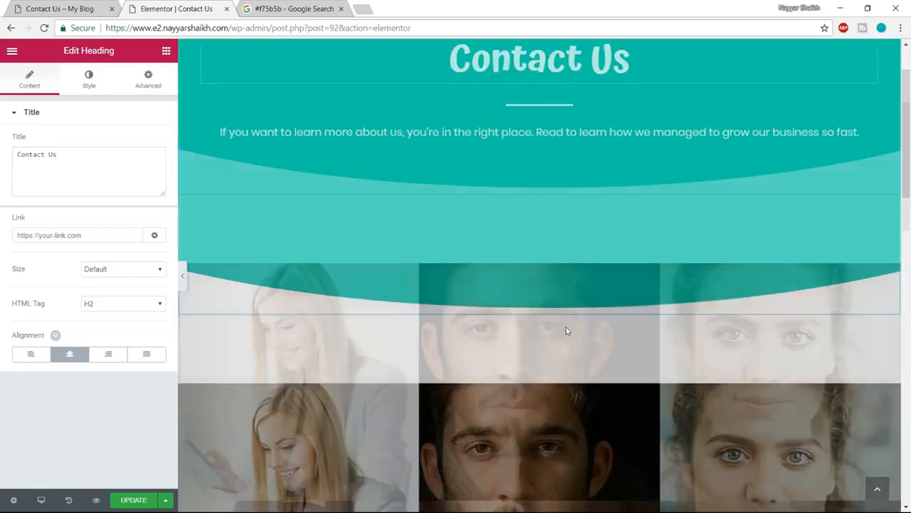
pyautogui.click(570, 147)
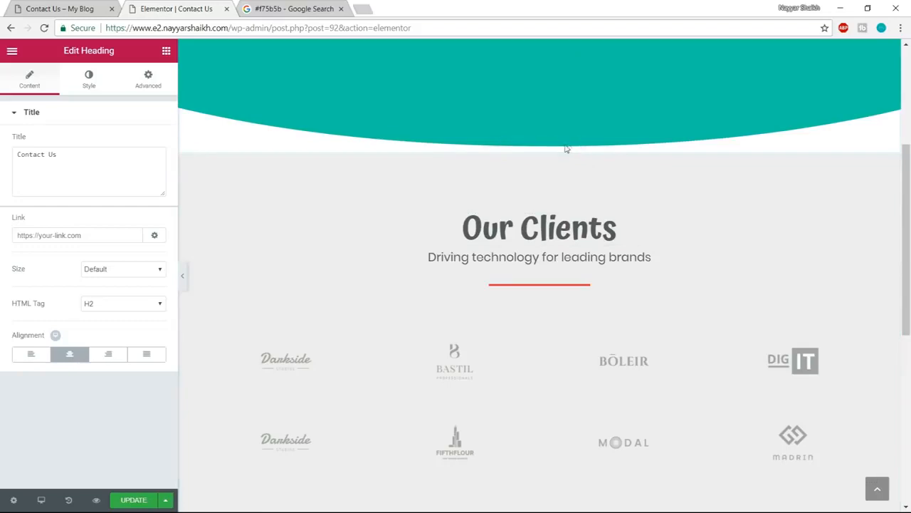
pyautogui.click(569, 146)
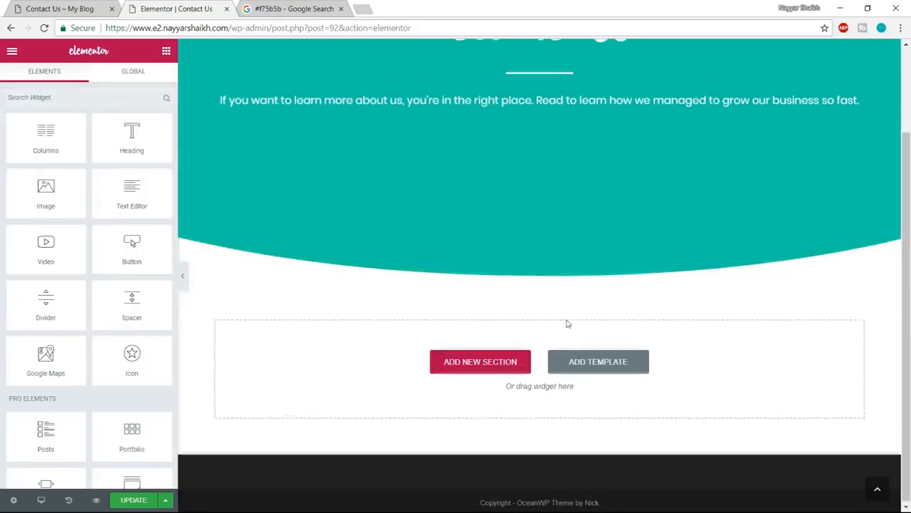
pyautogui.scroll(2, 566, 321)
pyautogui.hotkey('ctrl', 'shift', 'Tab')
pyautogui.scroll(-2, 344, 349)
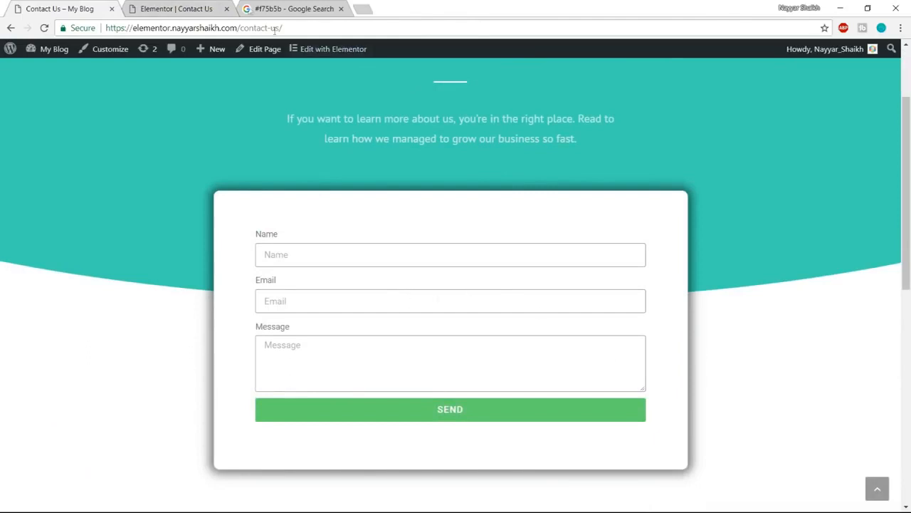
pyautogui.hotkey('ctrl', 'Tab')
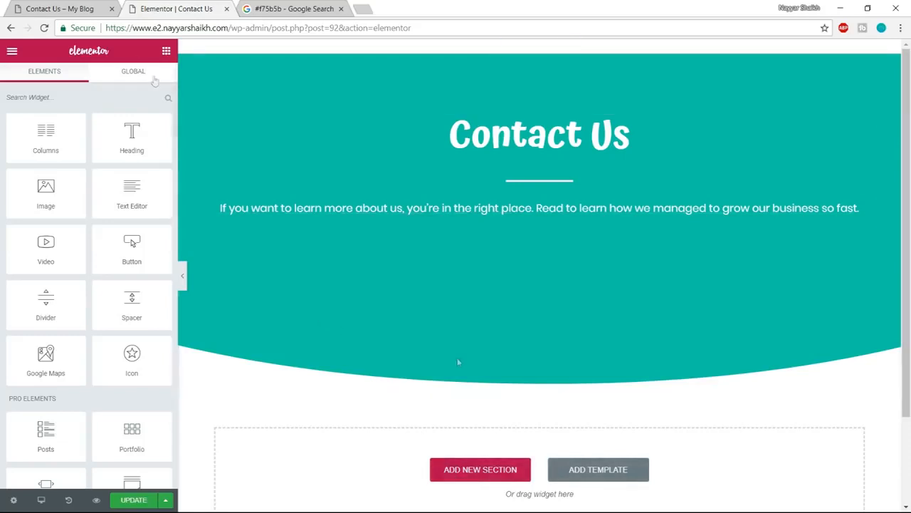
# - Add a single-column section below the Contact Us header and place a Form widget in it
pyautogui.click(482, 475)
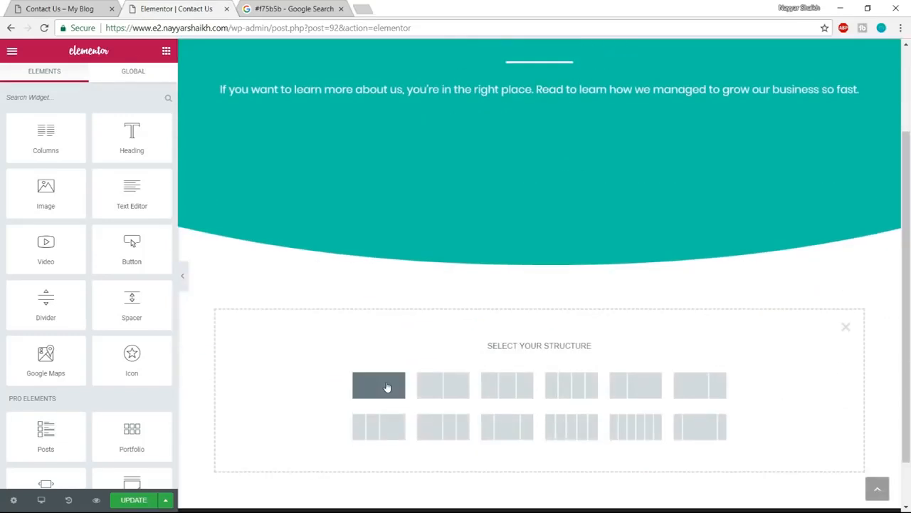
pyautogui.click(386, 387)
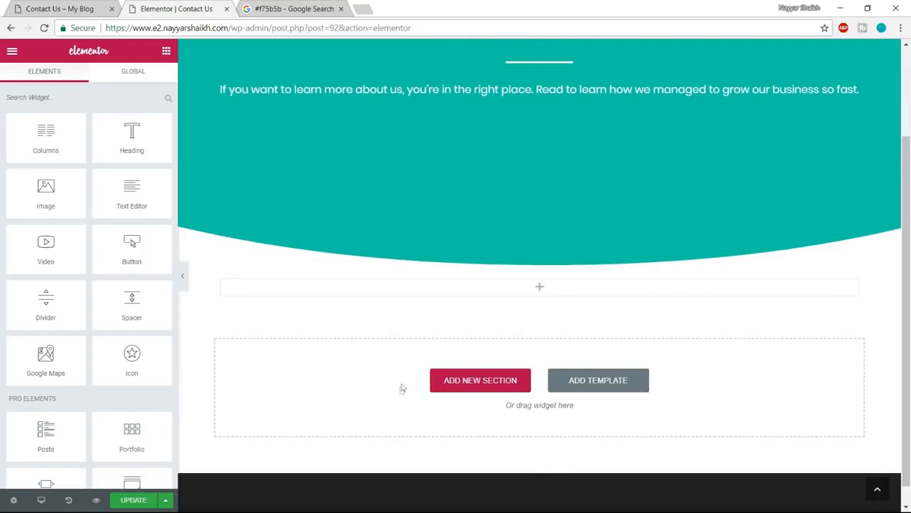
pyautogui.scroll(-1, 153, 282)
pyautogui.scroll(-2, 153, 282)
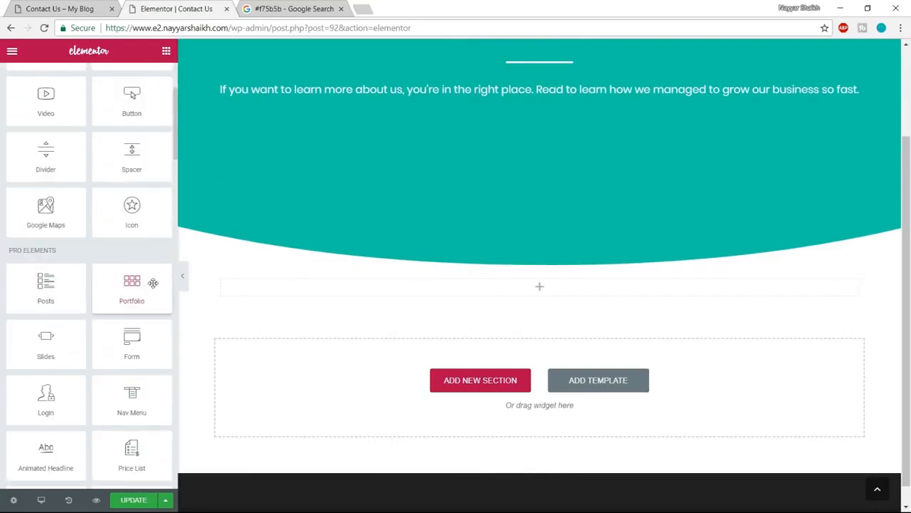
pyautogui.moveTo(150, 291); pyautogui.dragTo(574, 302)
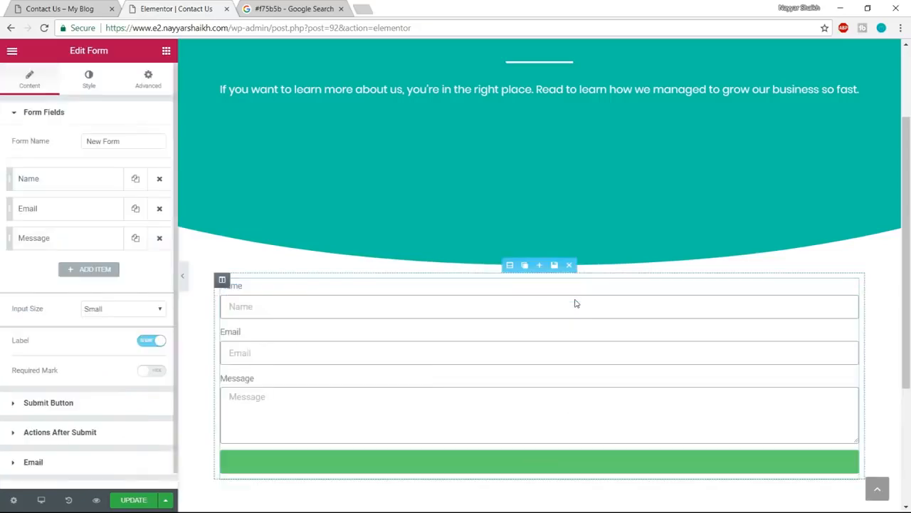
# - Compare the form with the example Contact Us page and set the form section's boxed content width to 800
pyautogui.click(84, 7)
pyautogui.click(176, 8)
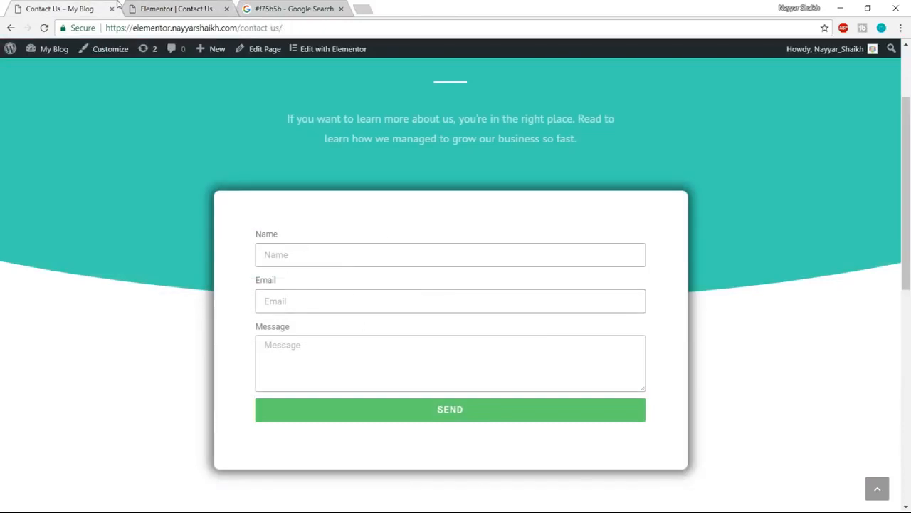
pyautogui.click(182, 7)
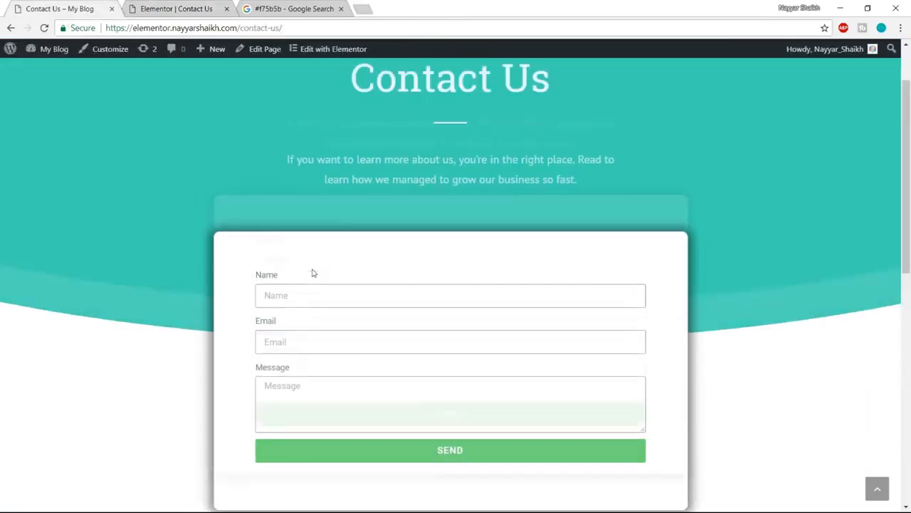
pyautogui.scroll(2, 700, 267)
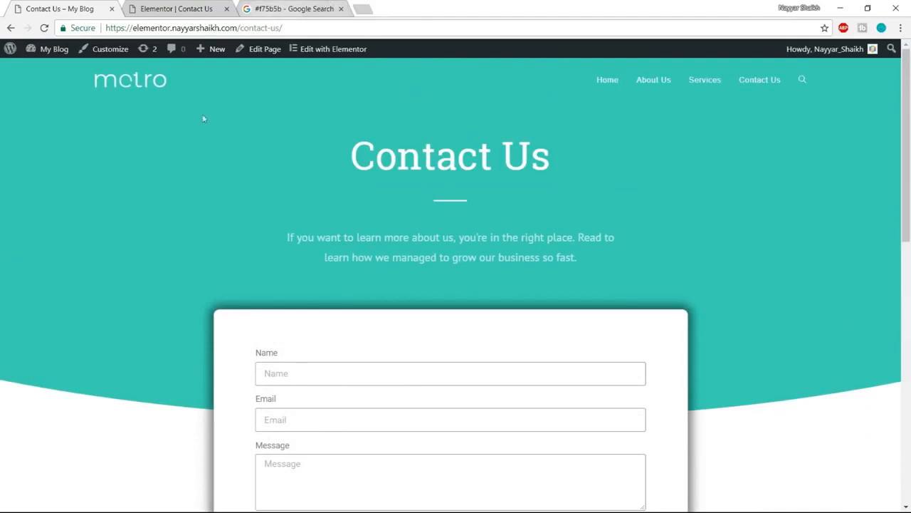
pyautogui.click(204, 6)
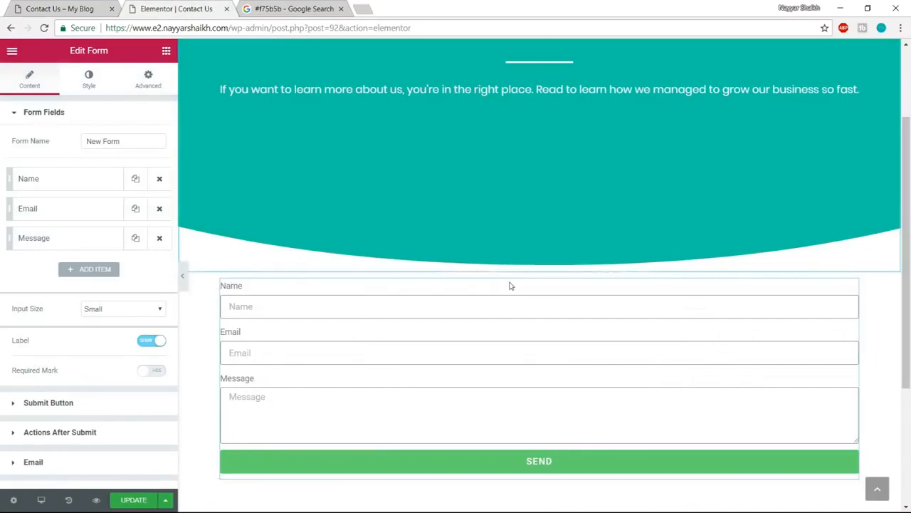
pyautogui.click(510, 265)
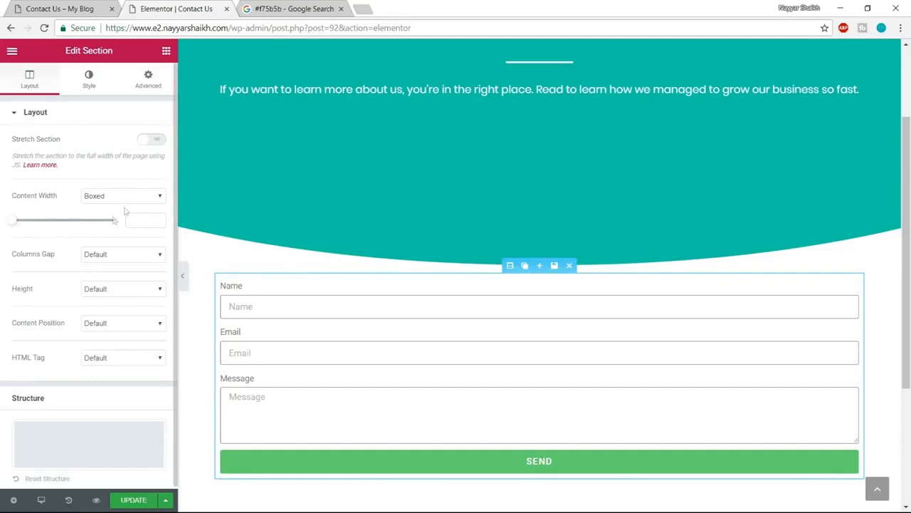
pyautogui.moveTo(27, 222)
pyautogui.mouseDown()
pyautogui.moveTo(57, 221)
pyautogui.moveTo(39, 221)
pyautogui.moveTo(22, 232)
pyautogui.moveTo(40, 236)
pyautogui.moveTo(27, 237)
pyautogui.mouseUp()
pyautogui.moveTo(149, 220); pyautogui.dragTo(96, 224)
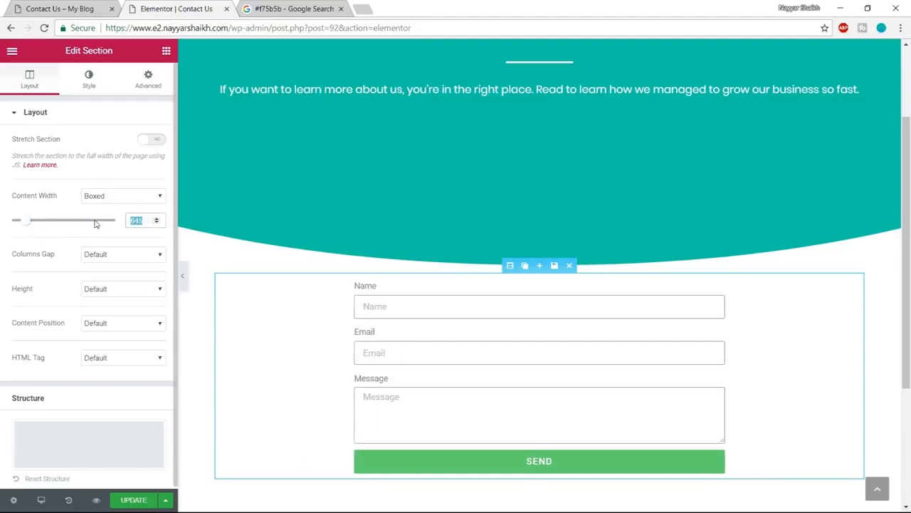
pyautogui.write('800')
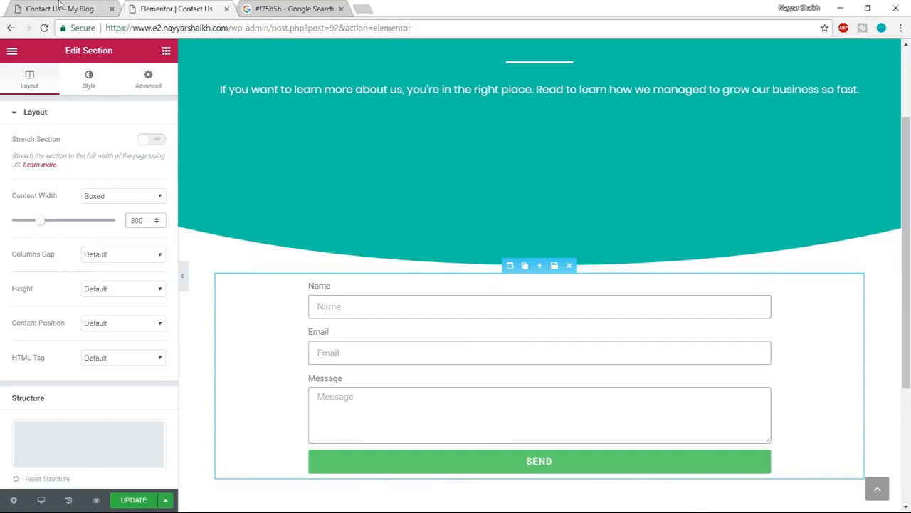
# - Check the example's form card and give the form's column a classic white background (#ffffff)
pyautogui.click(60, 6)
pyautogui.scroll(-3, 390, 421)
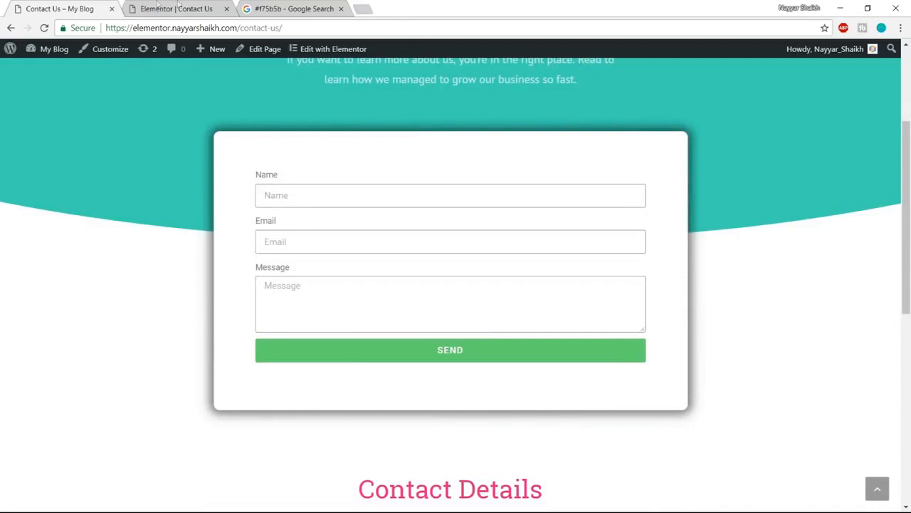
pyautogui.click(161, 7)
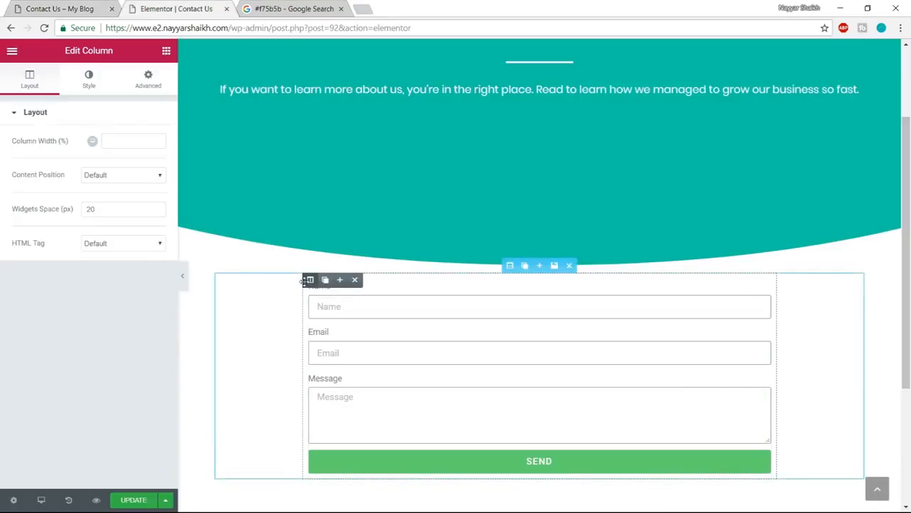
pyautogui.click(84, 86)
pyautogui.click(103, 178)
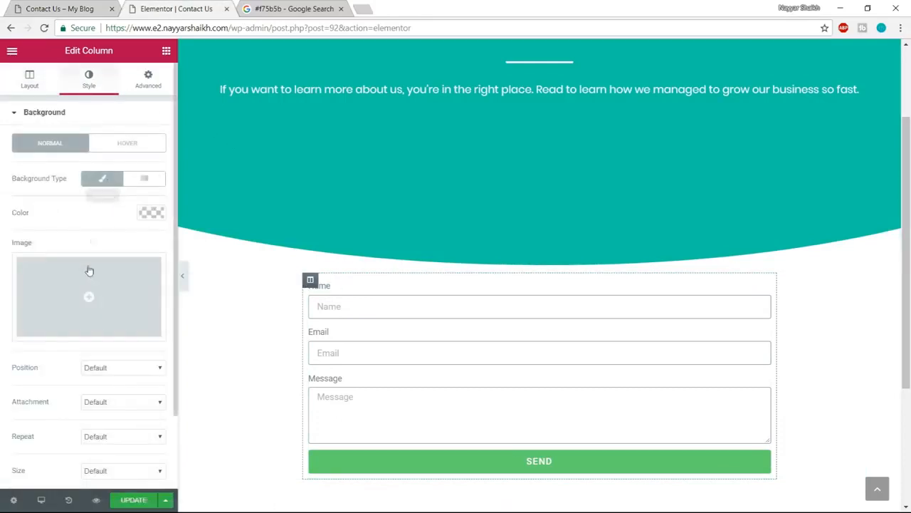
pyautogui.click(142, 216)
pyautogui.moveTo(106, 297); pyautogui.dragTo(56, 265)
pyautogui.click(122, 353)
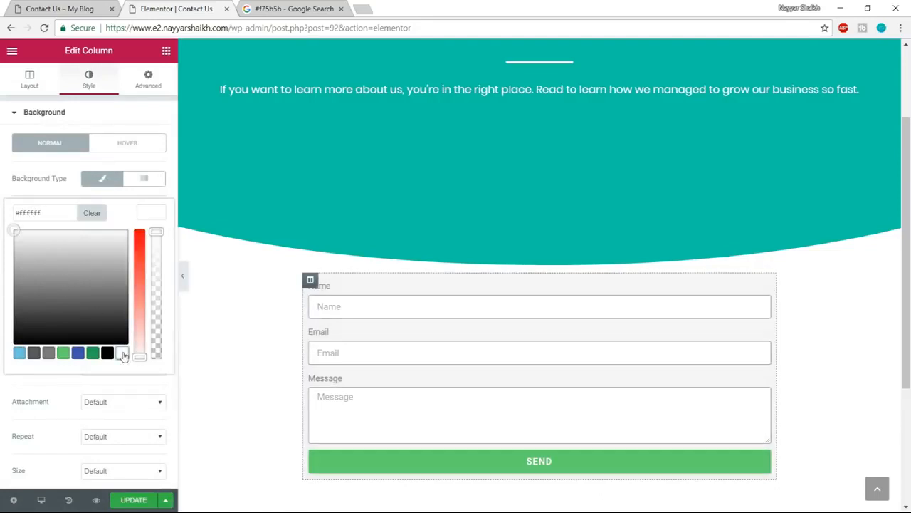
pyautogui.click(153, 213)
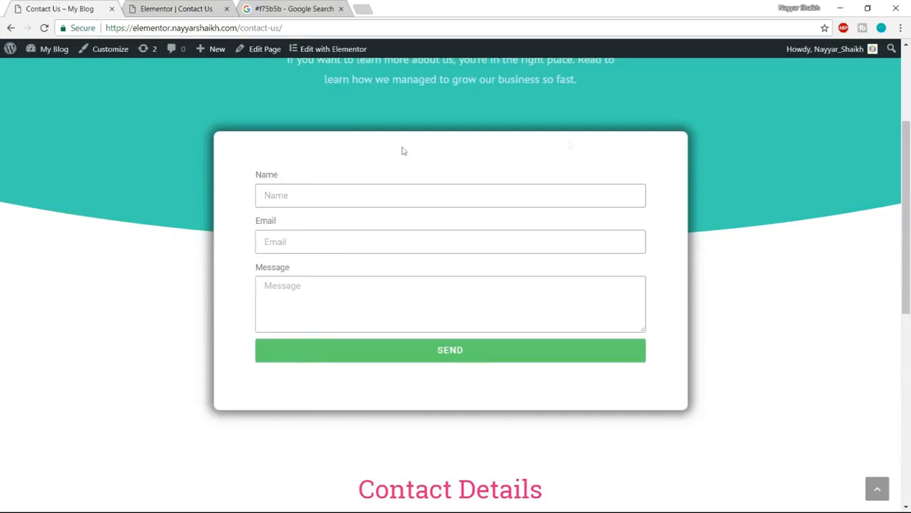
# - Unlink the form column's padding and set it to 40 top, 50 right, 60 bottom and 50 left
pyautogui.click(171, 8)
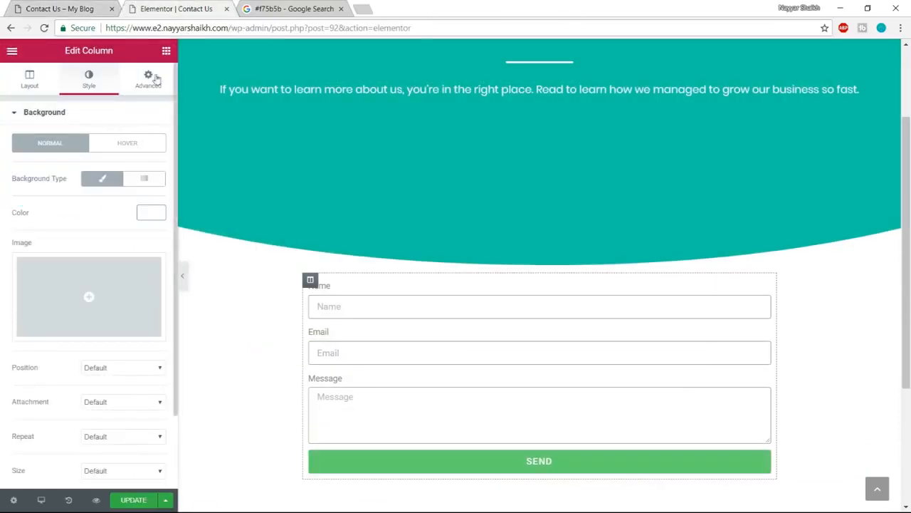
pyautogui.click(156, 79)
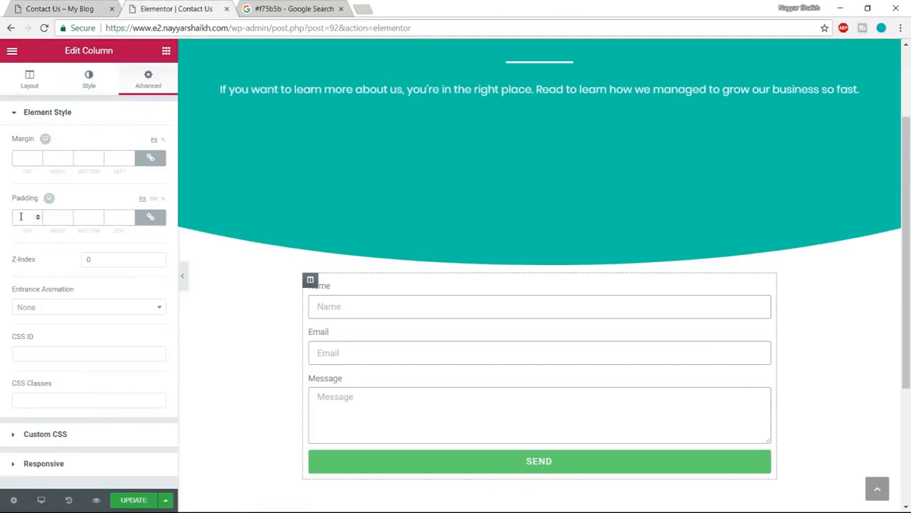
pyautogui.click(151, 220)
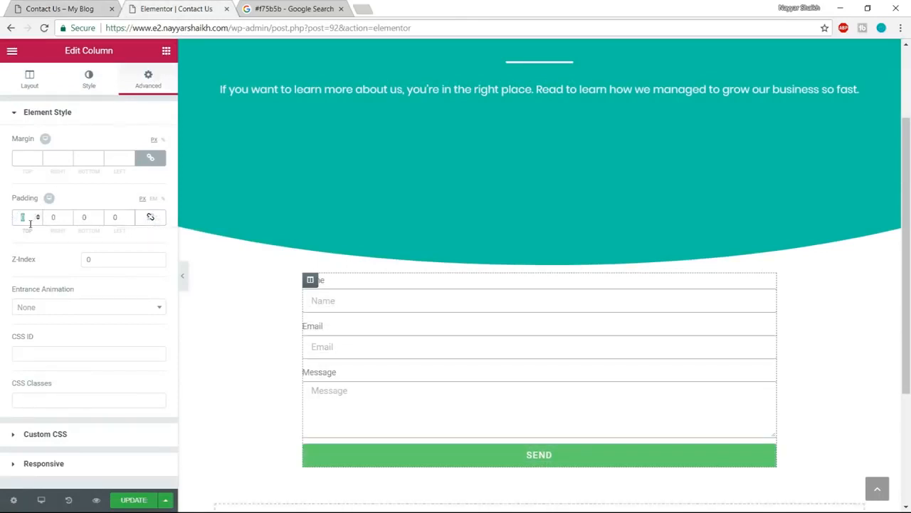
pyautogui.write('4050')
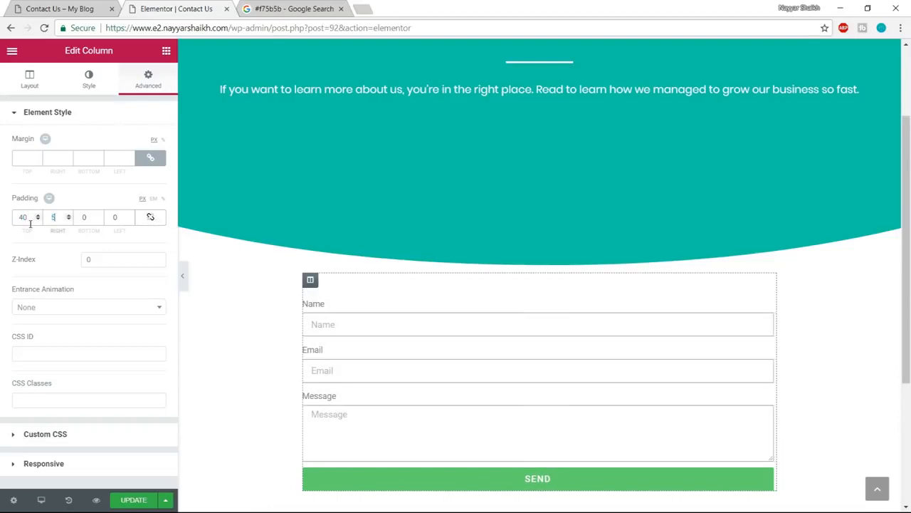
pyautogui.press('Tab')
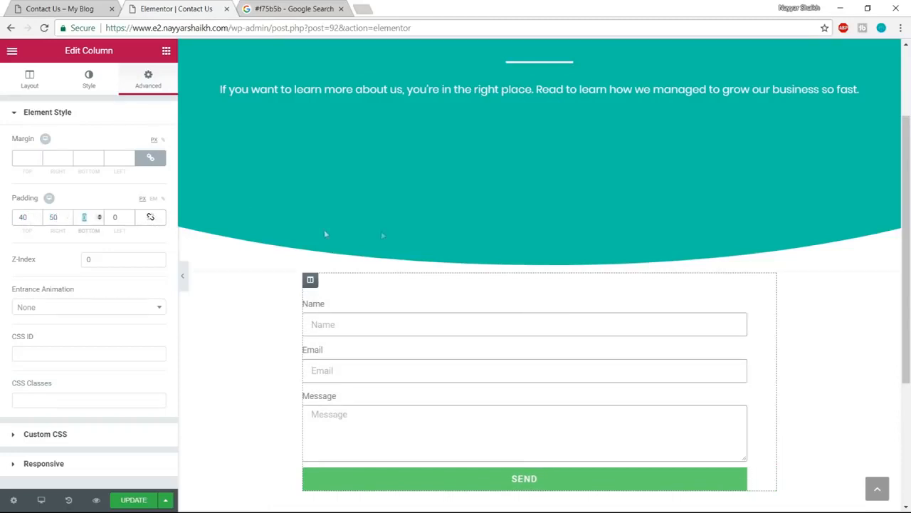
pyautogui.scroll(-1, 431, 272)
pyautogui.write('60')
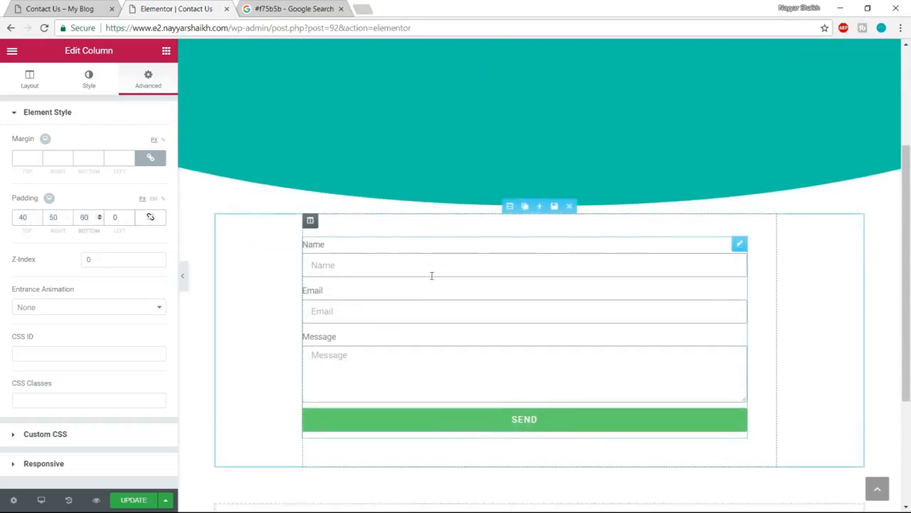
pyautogui.doubleClick(112, 218)
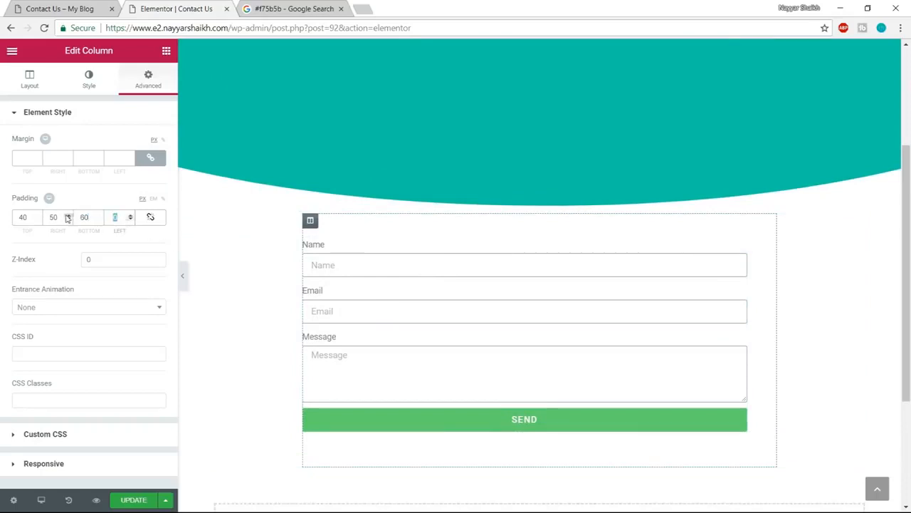
pyautogui.write('50')
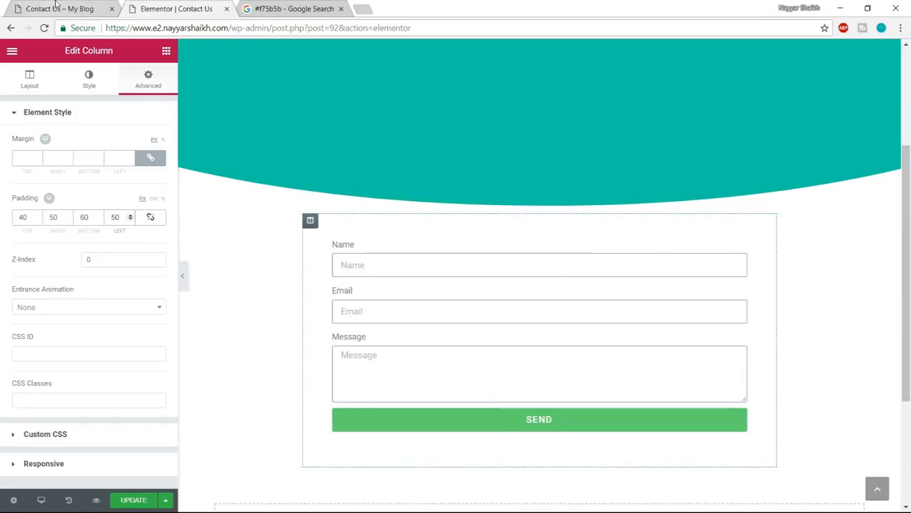
# - Check the example's form card and give the form column a solid light grey border 1 px wide on all sides
pyautogui.click(57, 5)
pyautogui.click(167, 9)
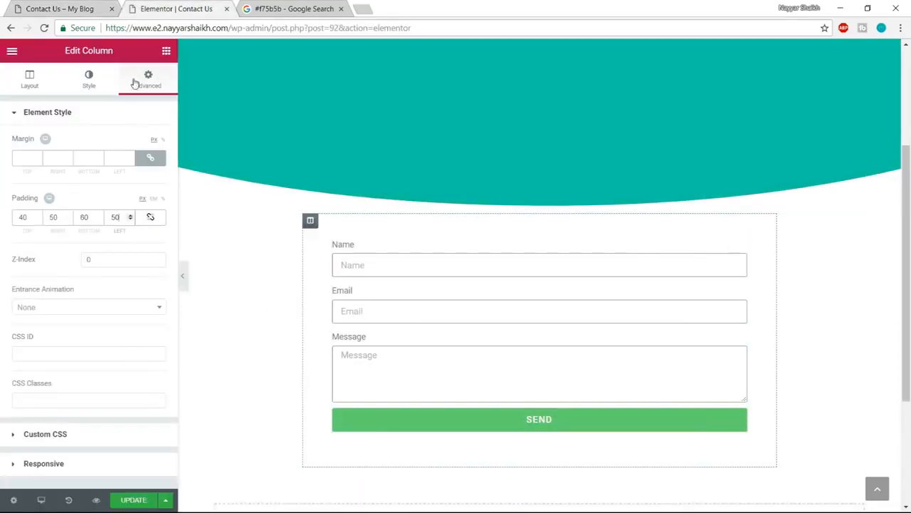
pyautogui.click(88, 82)
pyautogui.scroll(-1, 114, 285)
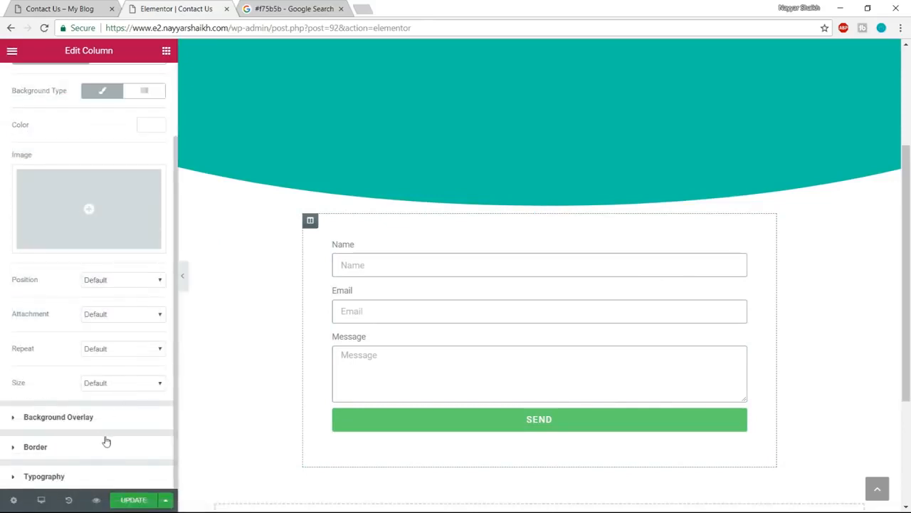
pyautogui.click(87, 449)
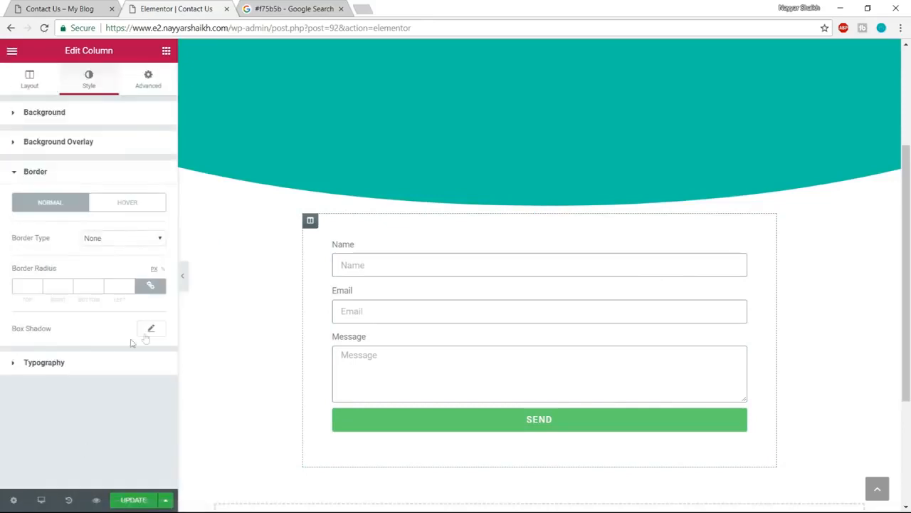
pyautogui.click(113, 237)
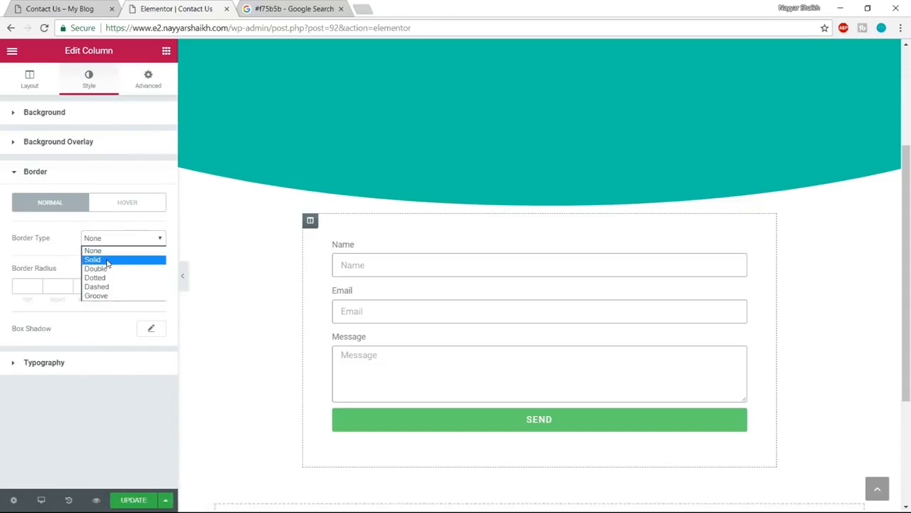
pyautogui.click(107, 260)
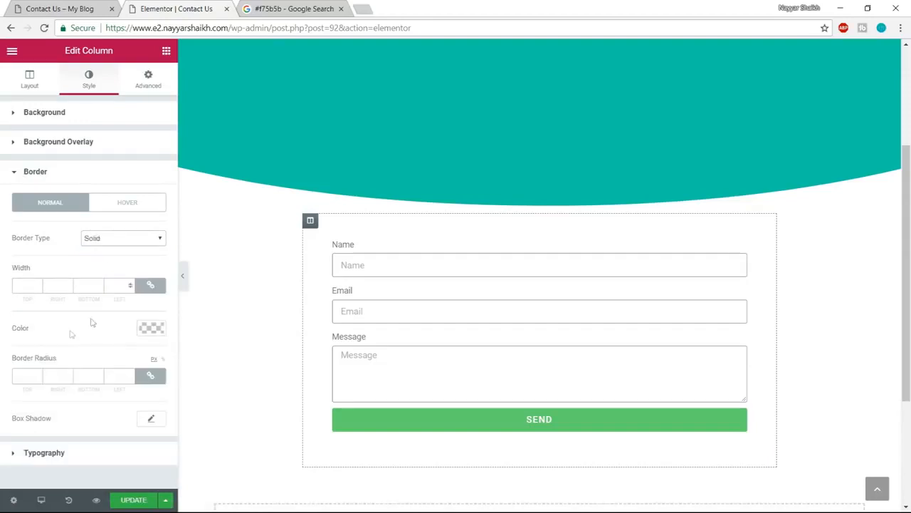
pyautogui.click(29, 286)
pyautogui.write('1')
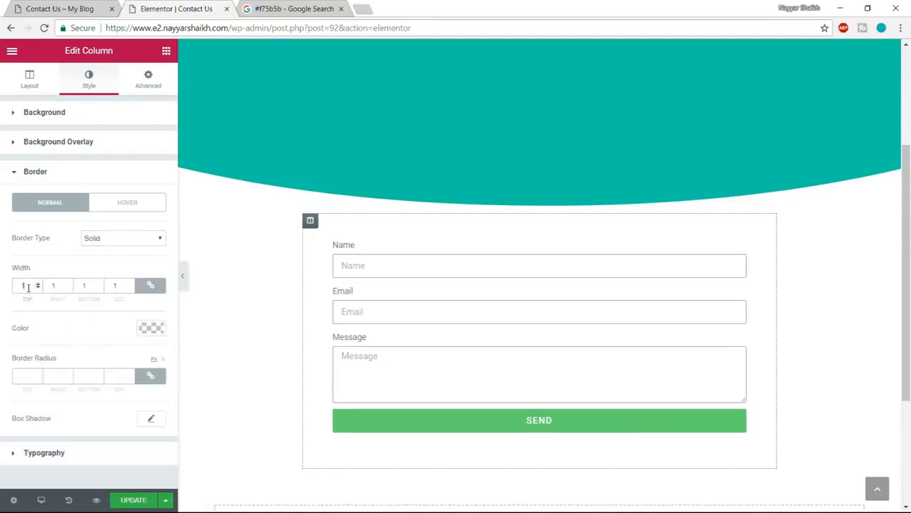
pyautogui.click(152, 329)
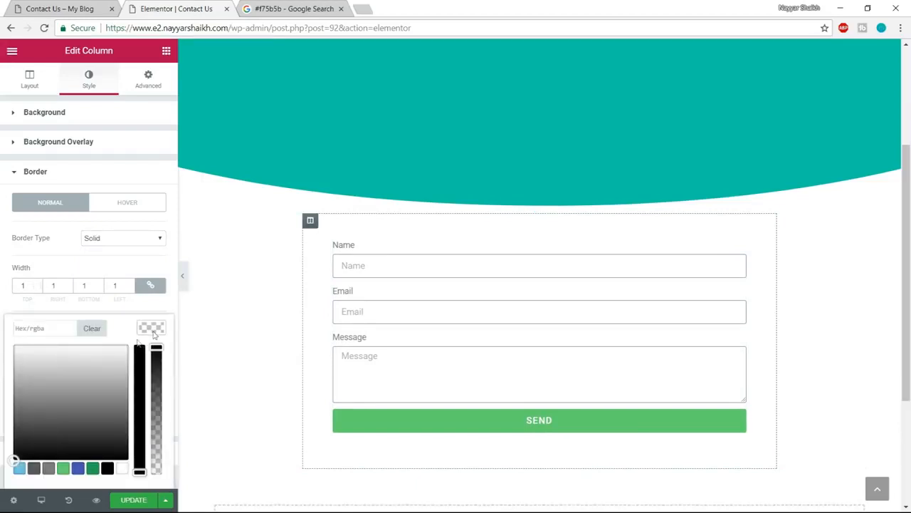
pyautogui.moveTo(31, 392); pyautogui.dragTo(4, 372)
pyautogui.click(3, 374)
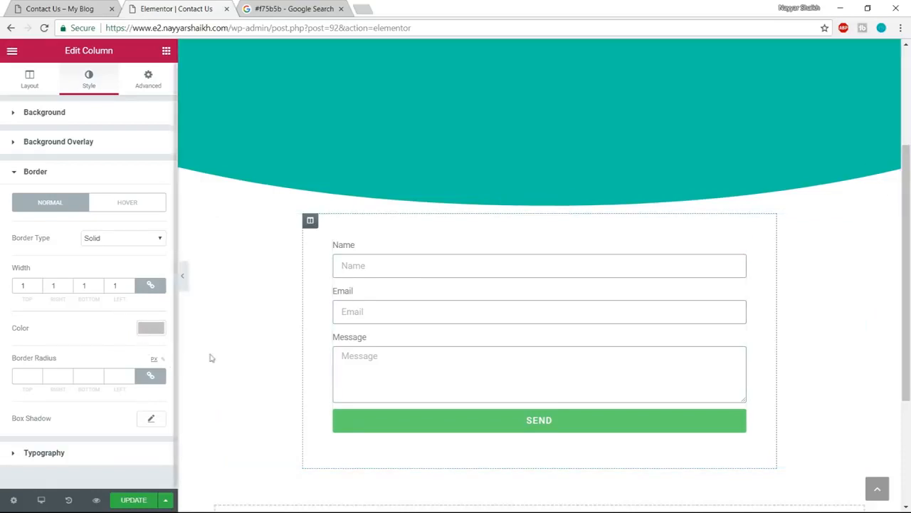
# - Add a box shadow to the form column with a spread of 5
pyautogui.click(152, 418)
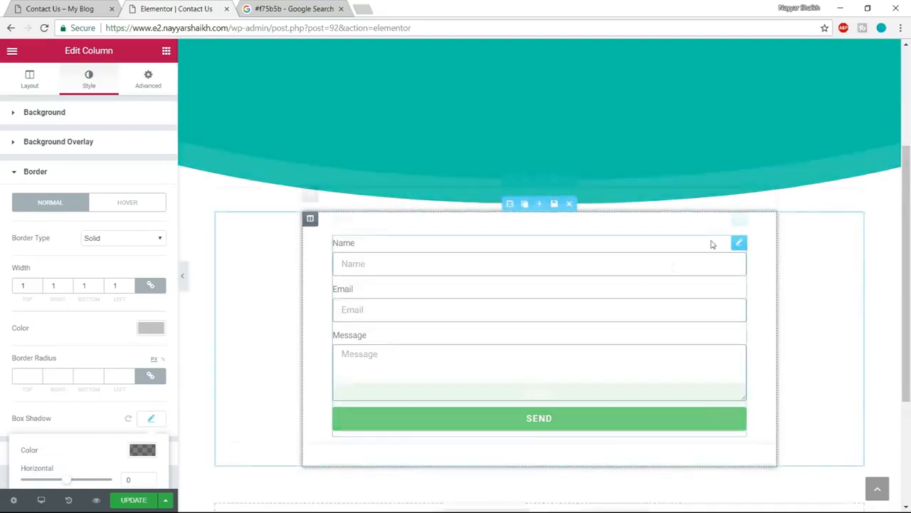
pyautogui.scroll(-1, 701, 264)
pyautogui.scroll(-2, 160, 336)
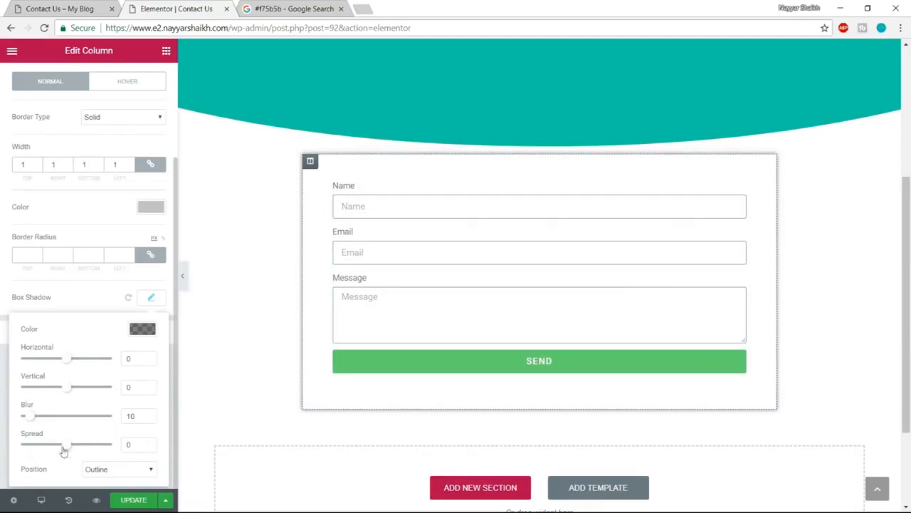
pyautogui.moveTo(62, 449); pyautogui.dragTo(70, 446)
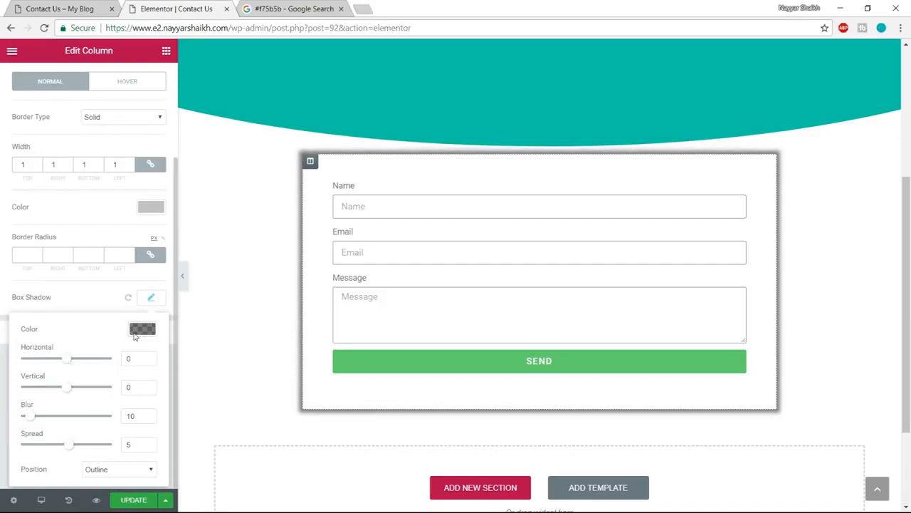
# - Set the form column's shadow blur to 40 and, after checking the example card, its border radius to 20 px on all corners
pyautogui.moveTo(31, 418); pyautogui.dragTo(58, 422)
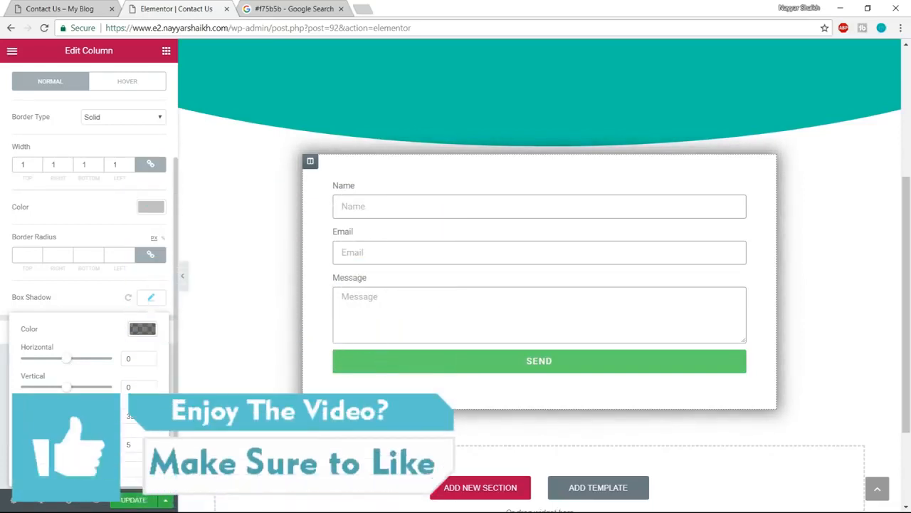
pyautogui.write('40')
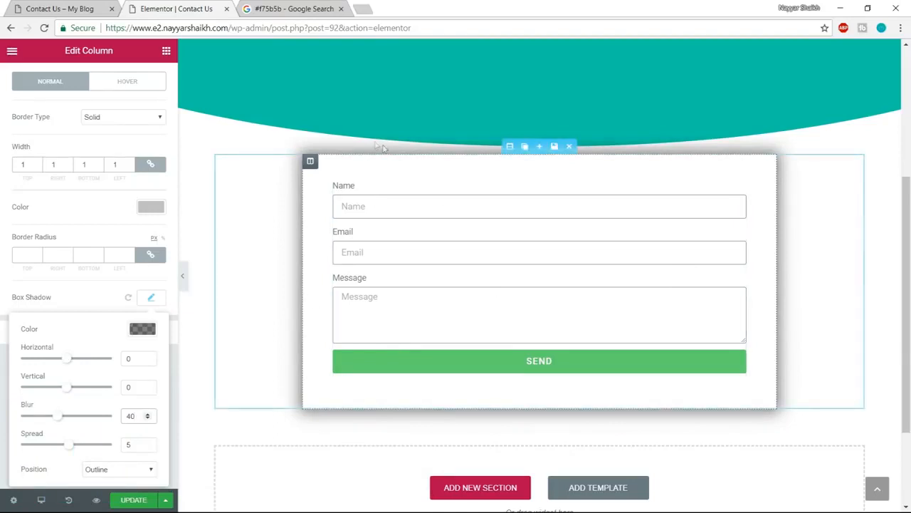
pyautogui.click(64, 8)
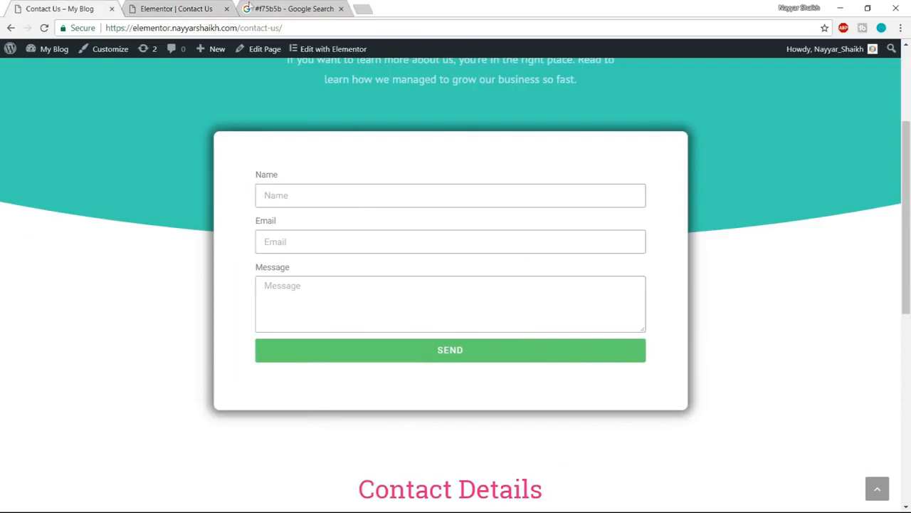
pyautogui.click(178, 9)
pyautogui.click(19, 253)
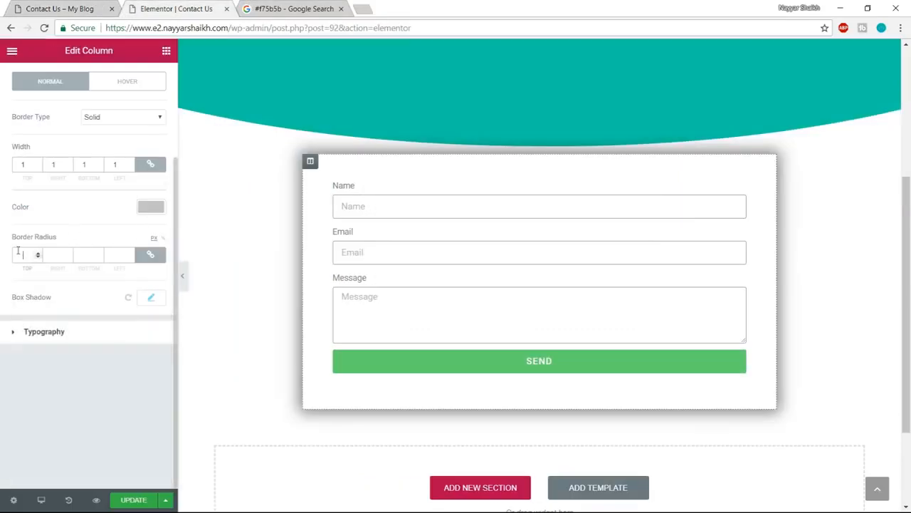
pyautogui.write('2')
pyautogui.scroll(3, 71, 253)
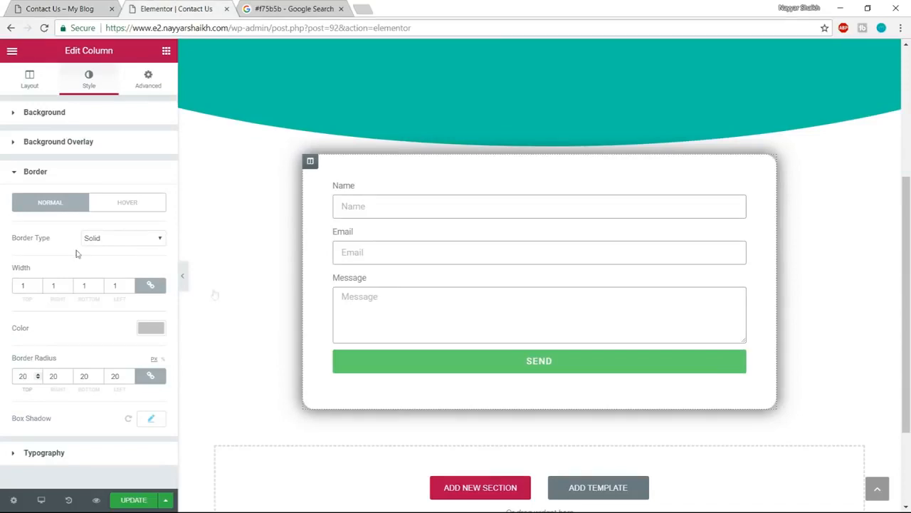
pyautogui.scroll(1, 614, 323)
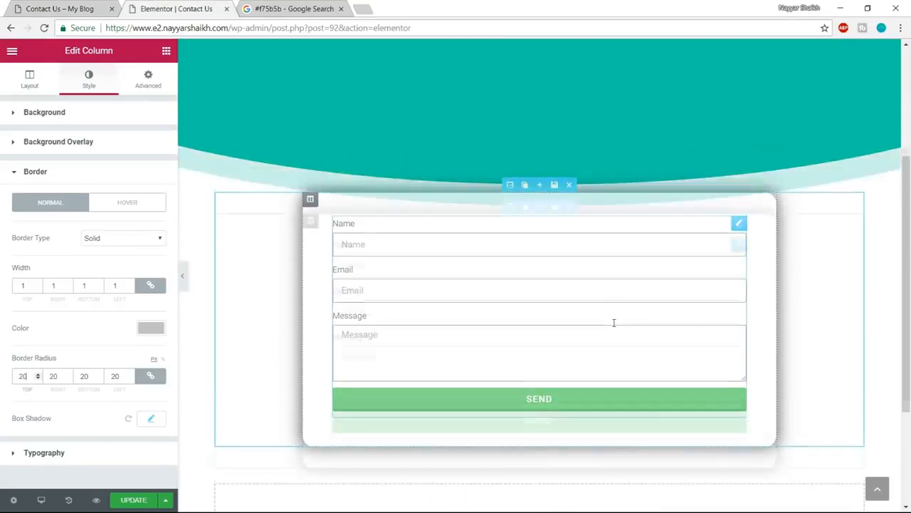
pyautogui.scroll(4, 613, 322)
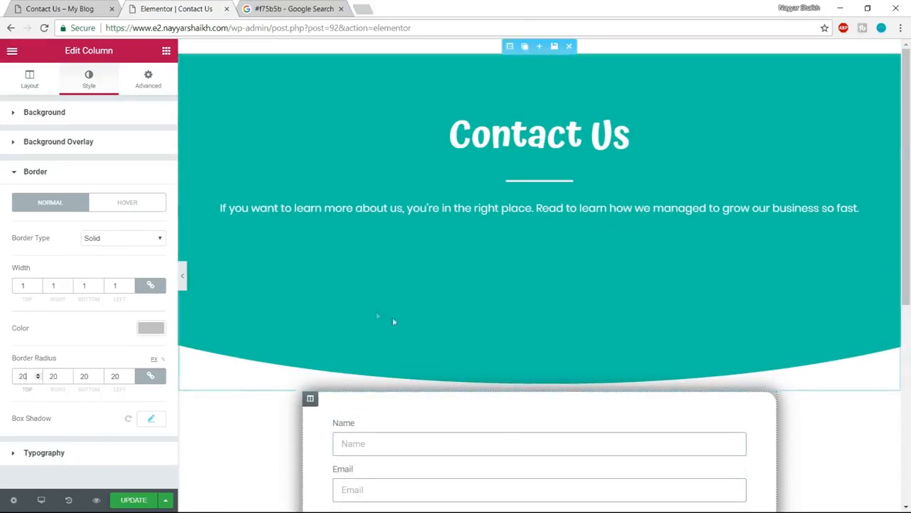
pyautogui.scroll(-2, 527, 419)
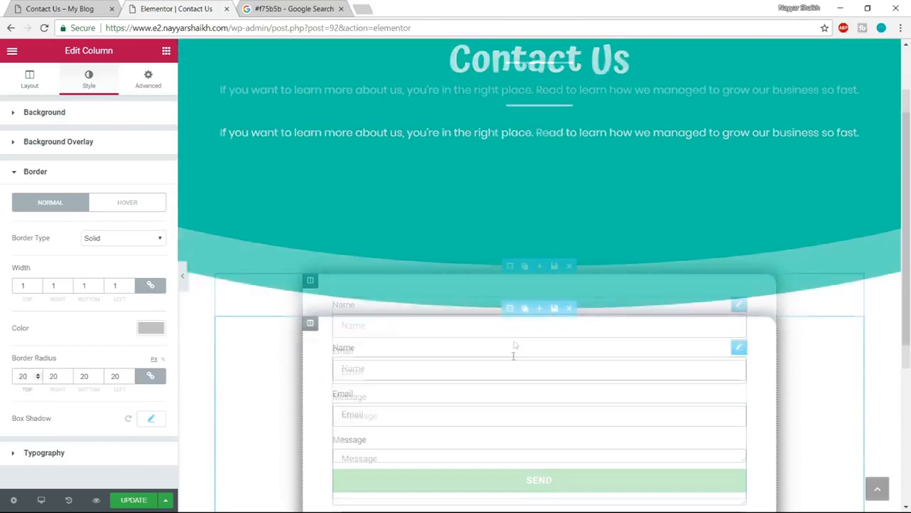
# - Unlink the form section's margins and set the top margin to -200 so the card overlaps the teal header
pyautogui.click(188, 92)
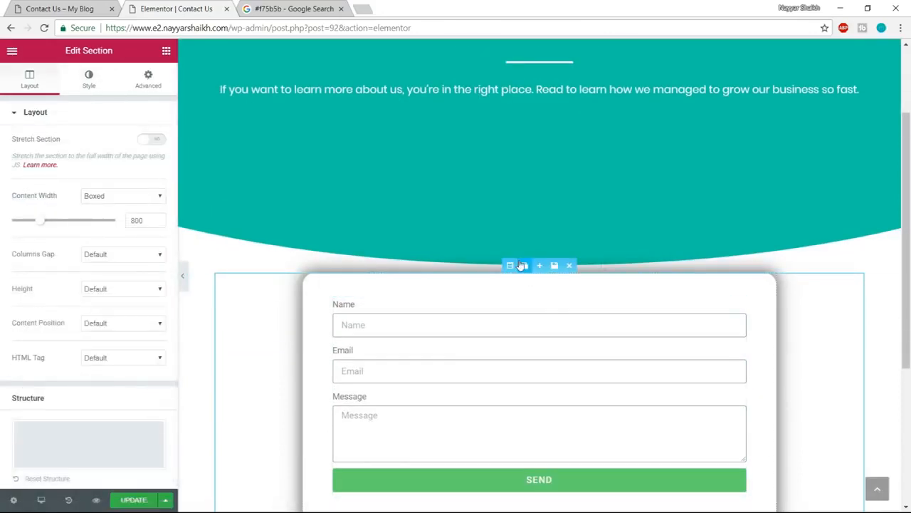
pyautogui.click(148, 79)
pyautogui.click(150, 158)
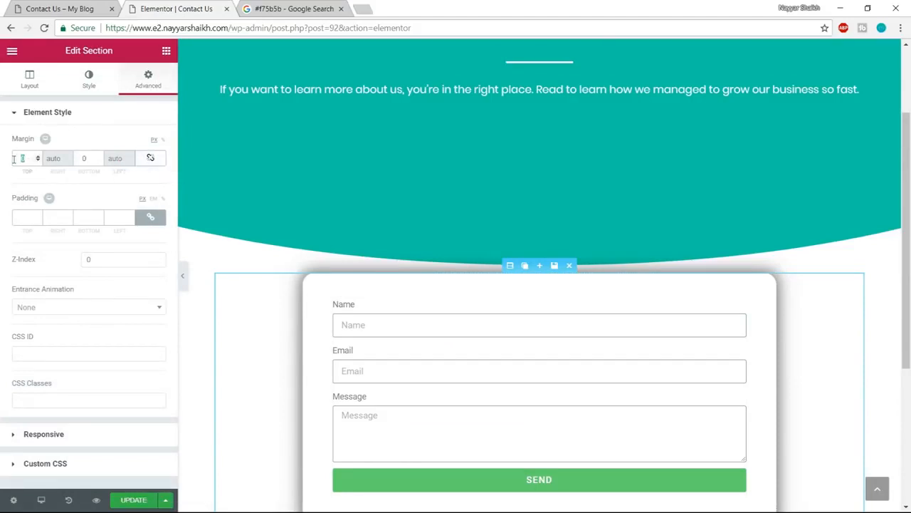
pyautogui.write('150')
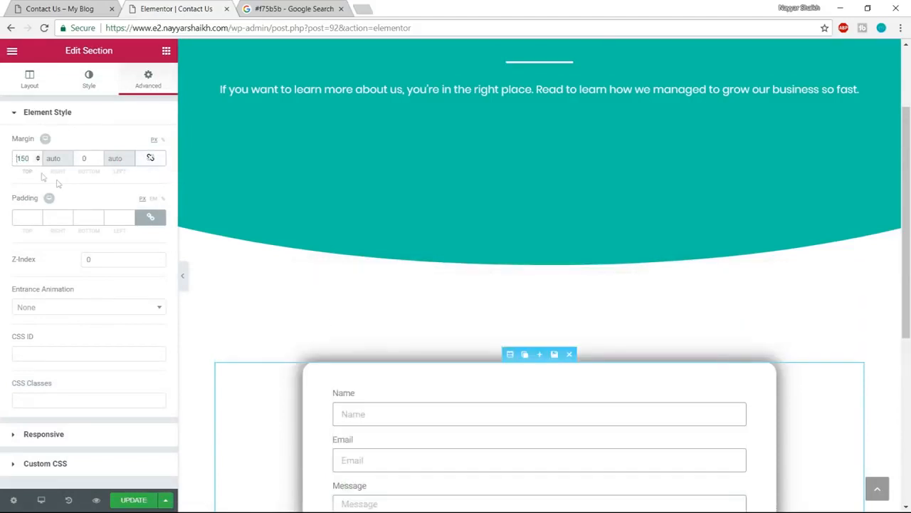
pyautogui.write('-')
pyautogui.scroll(3, 434, 286)
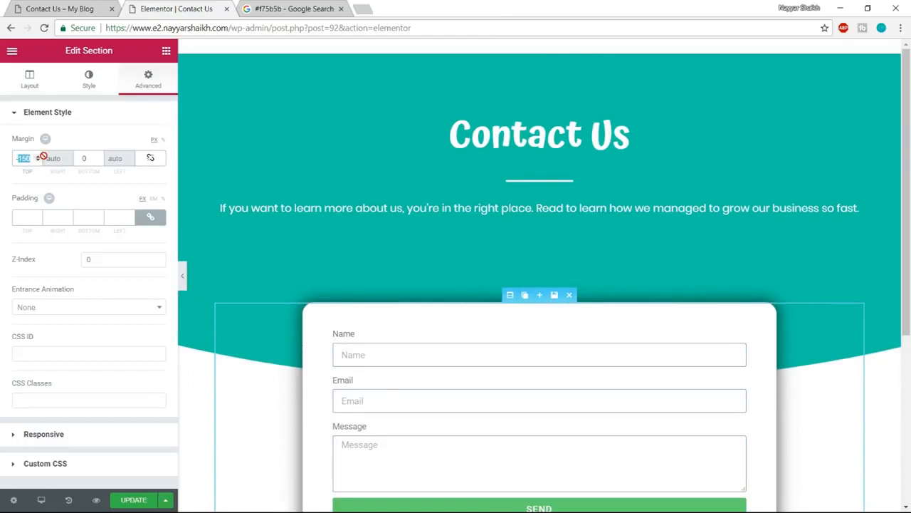
pyautogui.write('-200')
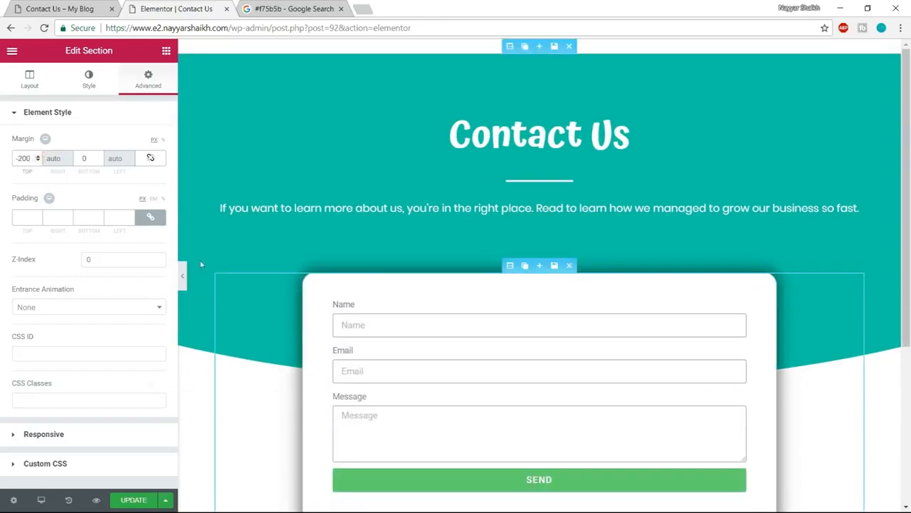
# - Update the Contact Us page and preview its header and form card in a new tab
pyautogui.click(126, 500)
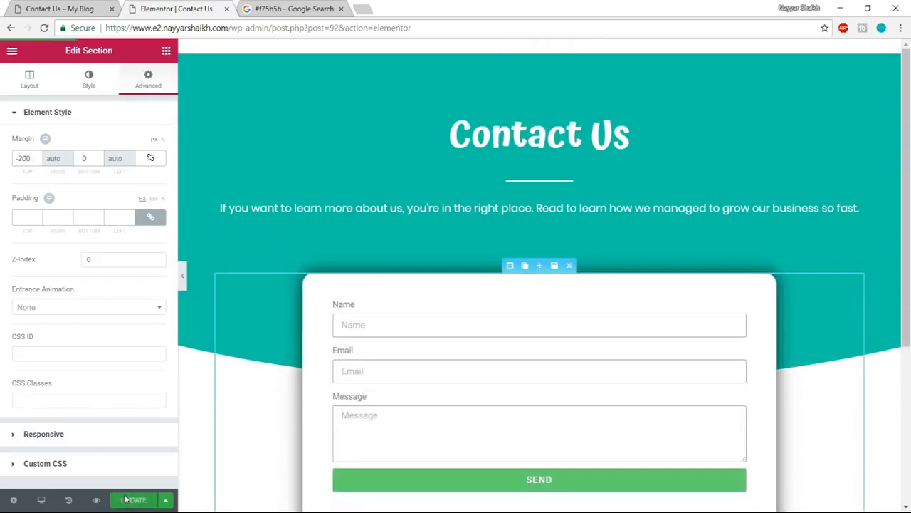
pyautogui.click(96, 499)
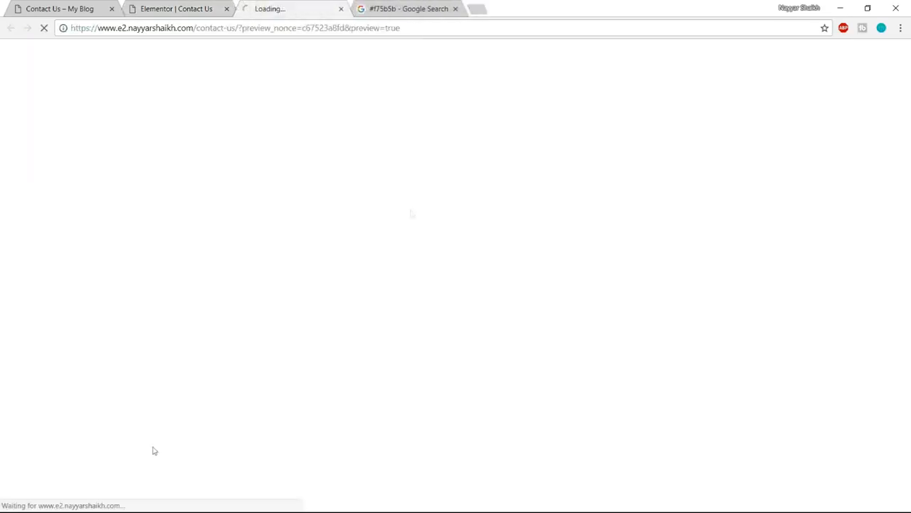
pyautogui.scroll(-2, 888, 244)
pyautogui.scroll(1, 889, 265)
pyautogui.scroll(-1, 889, 266)
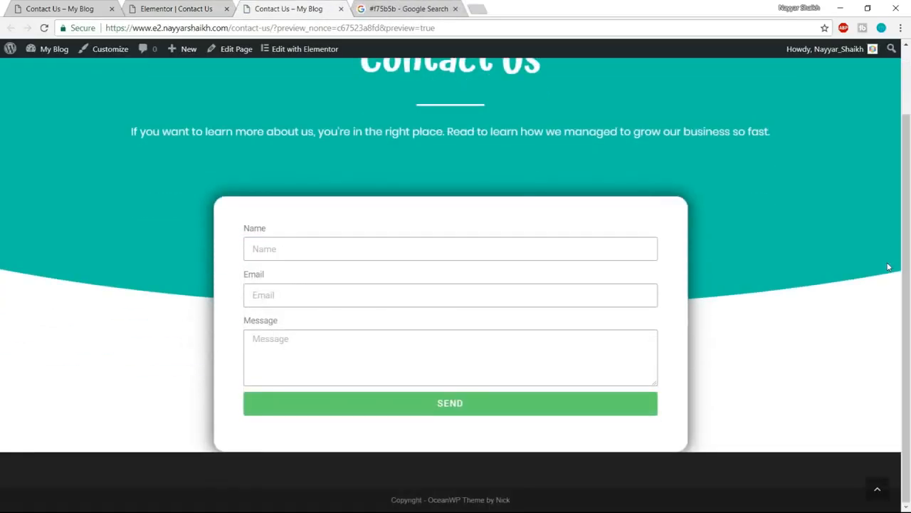
pyautogui.scroll(1, 342, 207)
# - Return to the editor, open the form's email settings and check the recipient address for submissions
pyautogui.click(176, 8)
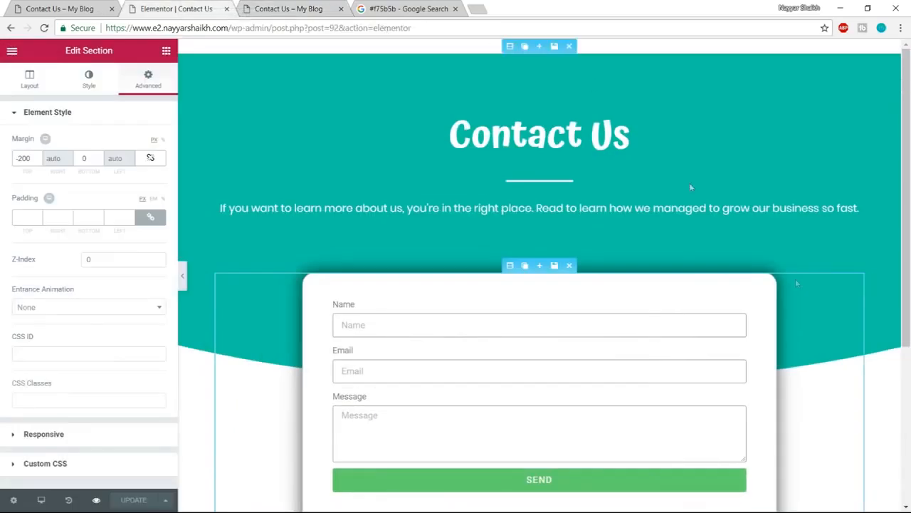
pyautogui.scroll(-4, 712, 249)
pyautogui.scroll(3, 794, 332)
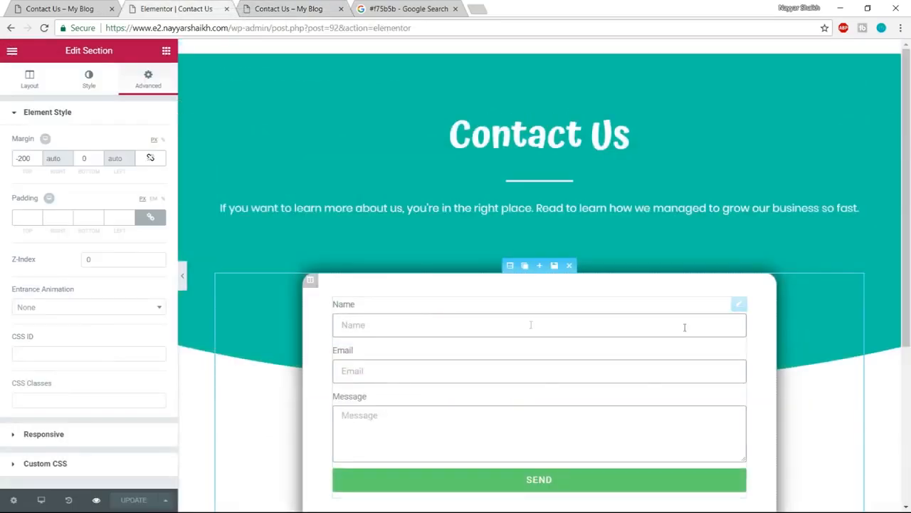
pyautogui.scroll(-1, 539, 332)
pyautogui.scroll(1, 484, 335)
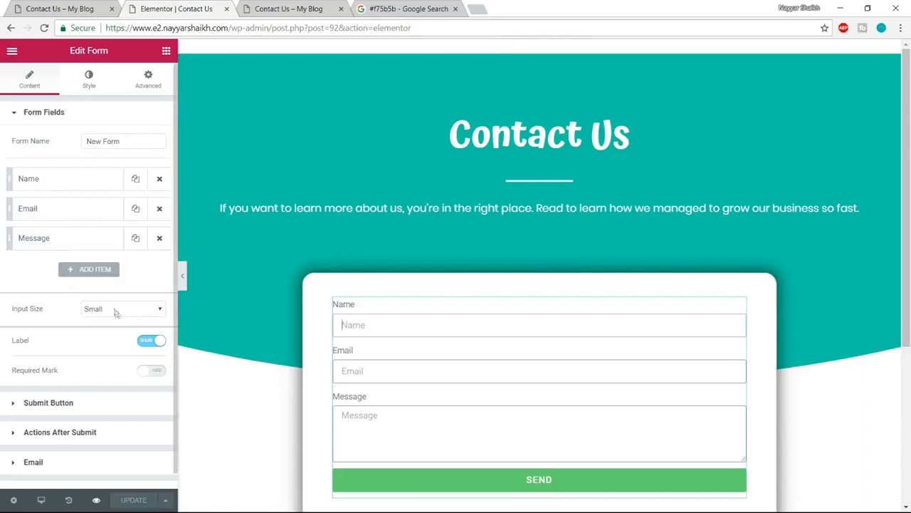
pyautogui.scroll(-1, 114, 314)
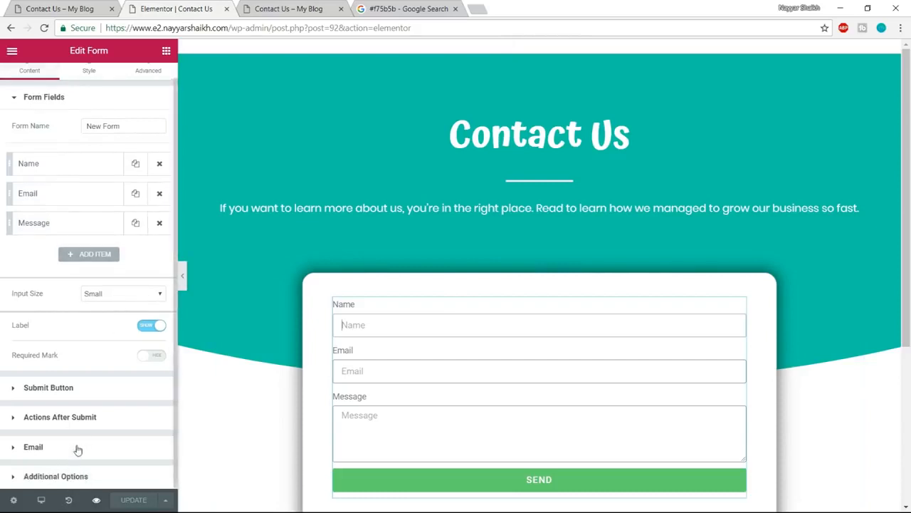
pyautogui.click(33, 447)
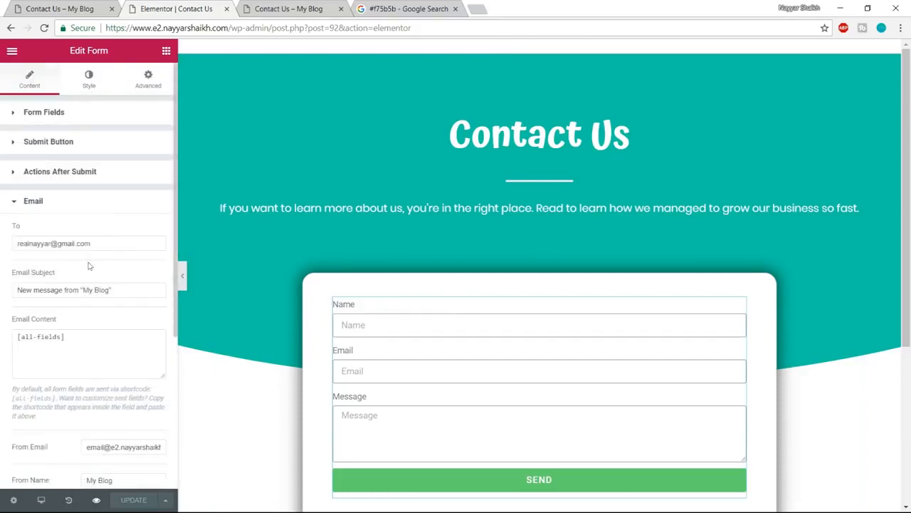
pyautogui.moveTo(98, 242); pyautogui.dragTo(7, 242)
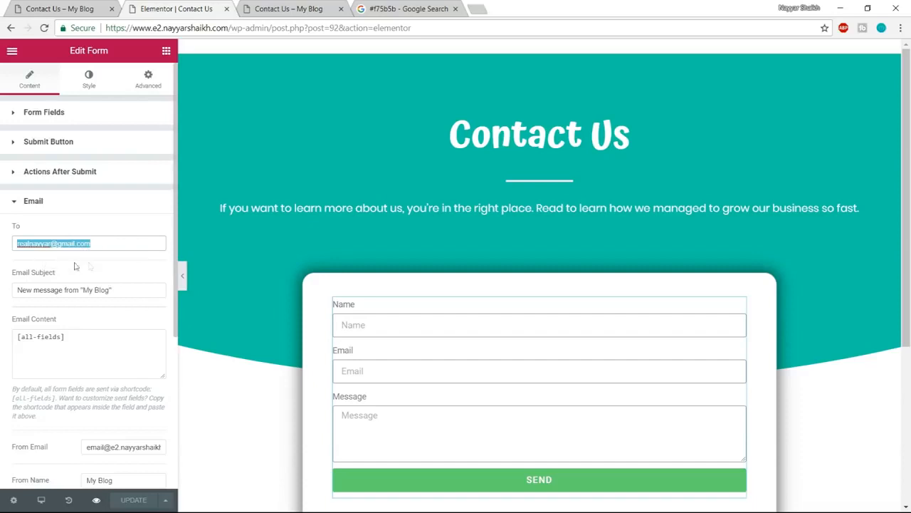
pyautogui.scroll(-1, 548, 406)
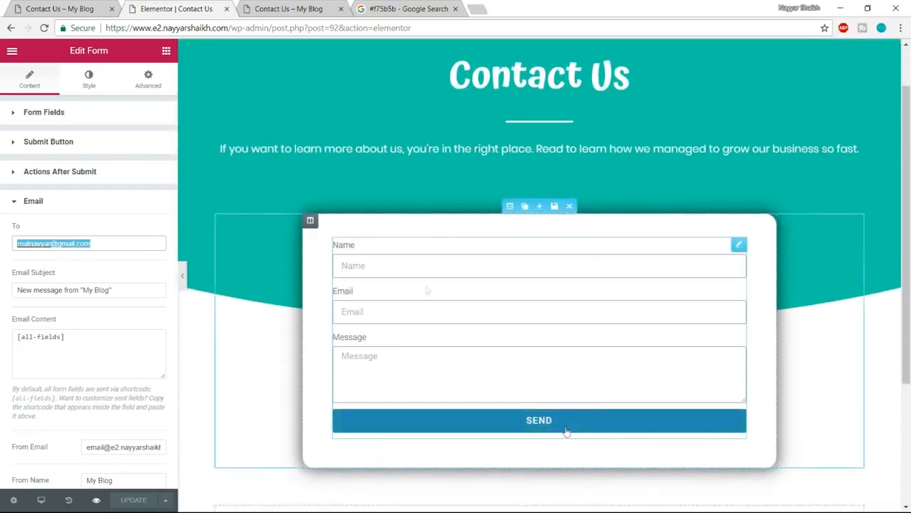
# - Examine the example page's Contact Details section below the form, including its heading, icon list and text
pyautogui.click(68, 7)
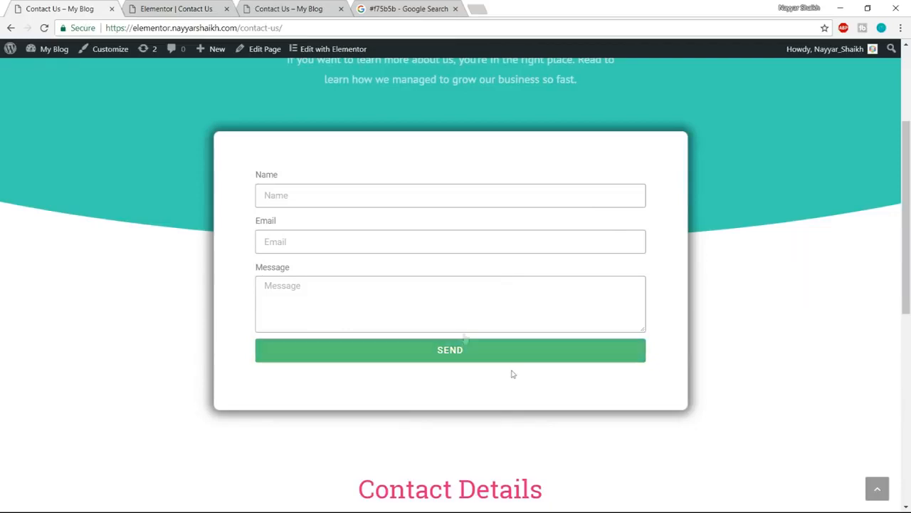
pyautogui.hotkey('ctrl', 'Tab')
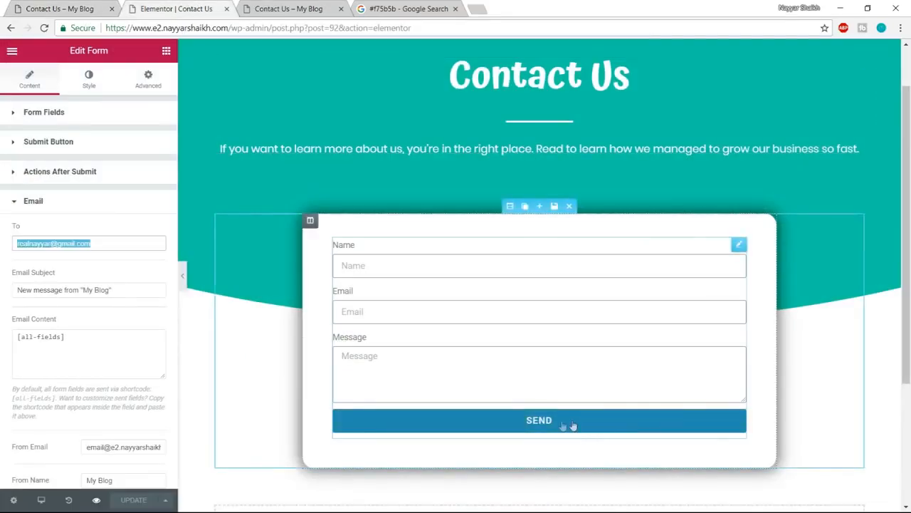
pyautogui.hotkey('ctrl', 'shift', 'Tab')
pyautogui.scroll(-5, 404, 144)
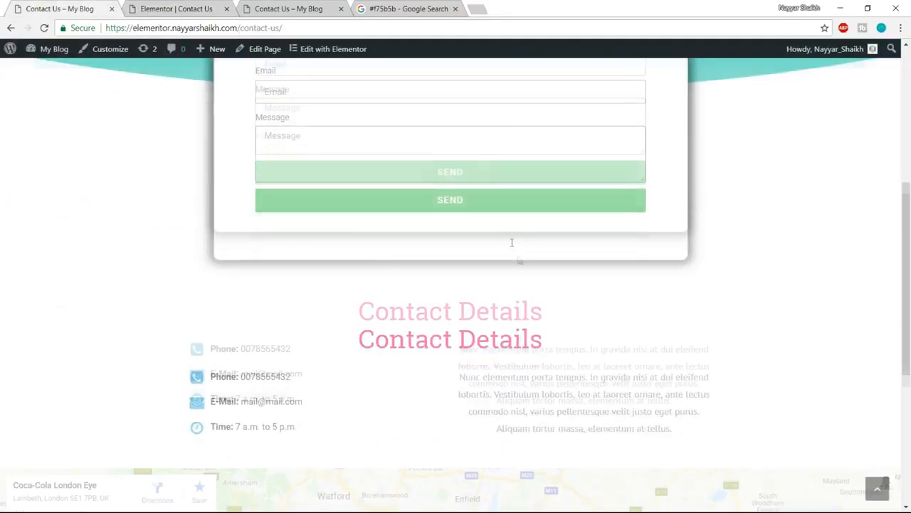
pyautogui.moveTo(369, 138); pyautogui.dragTo(549, 139)
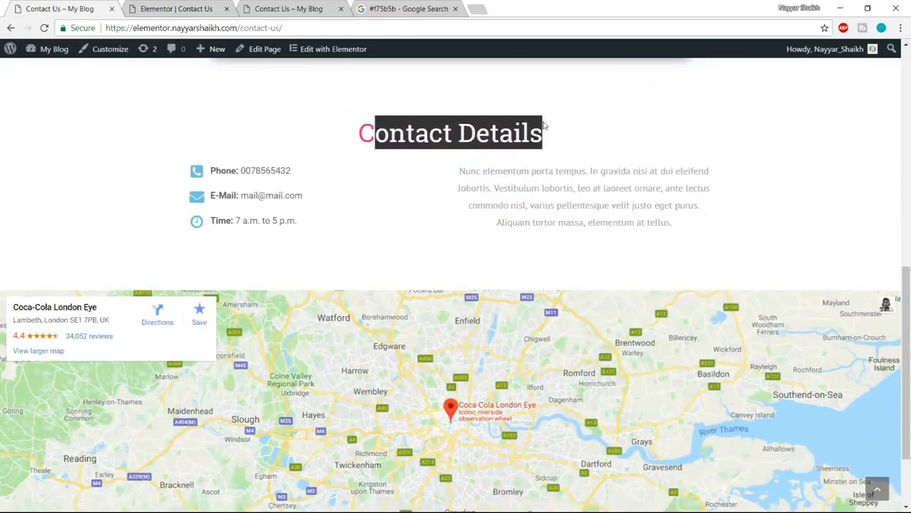
pyautogui.click(553, 139)
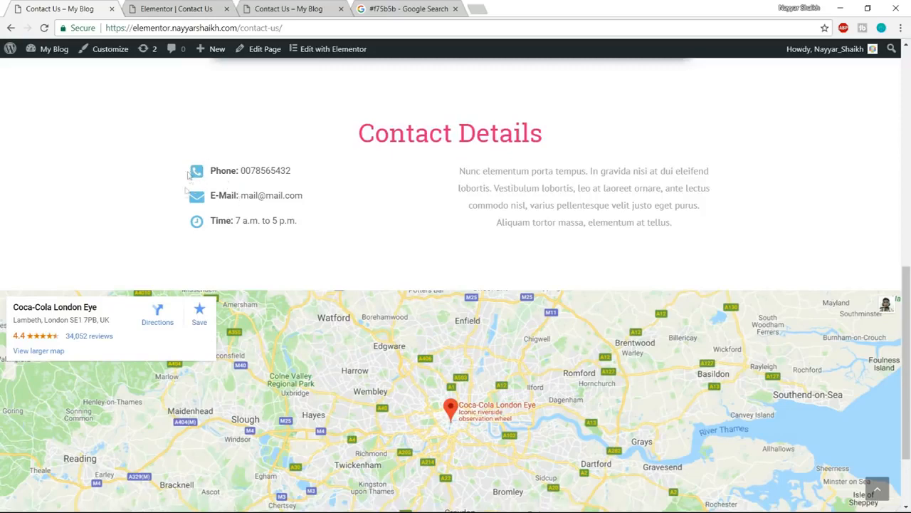
pyautogui.moveTo(457, 169); pyautogui.dragTo(673, 224)
pyautogui.click(672, 224)
# - Return to the editor and add a new single-column section below the form
pyautogui.click(182, 5)
pyautogui.scroll(-3, 491, 242)
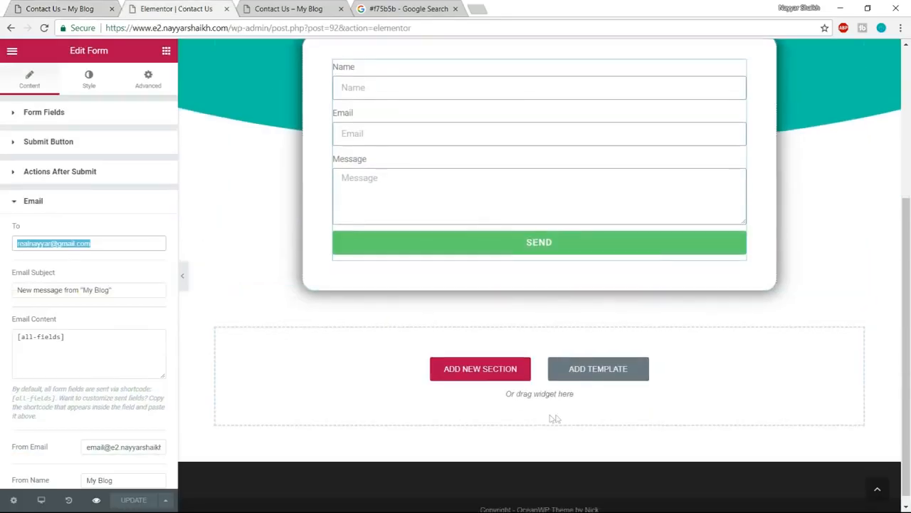
pyautogui.click(502, 375)
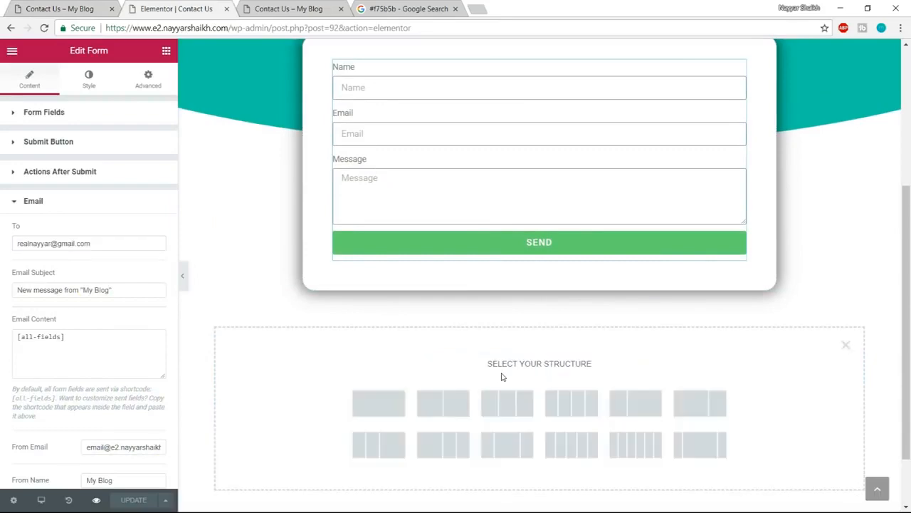
pyautogui.click(388, 405)
# - Set the form section's bottom margin to 100 to separate it from the new section
pyautogui.scroll(3, 537, 307)
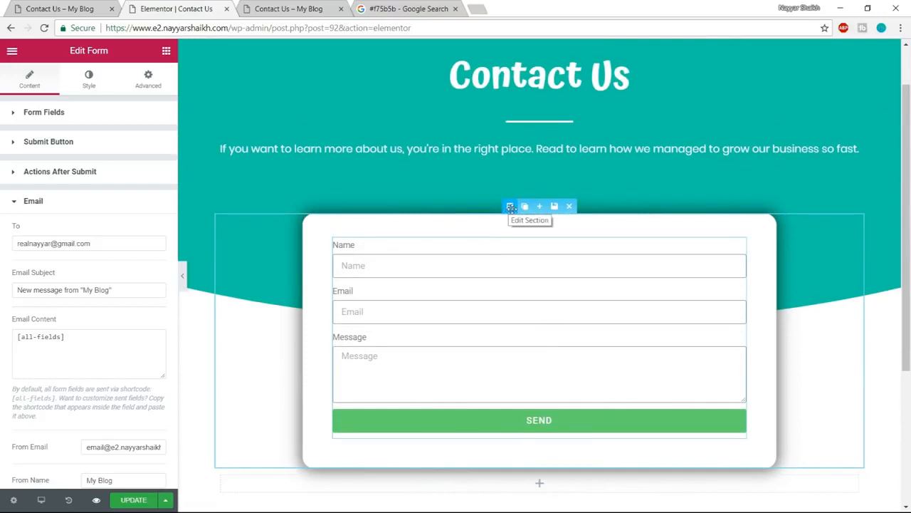
pyautogui.click(511, 208)
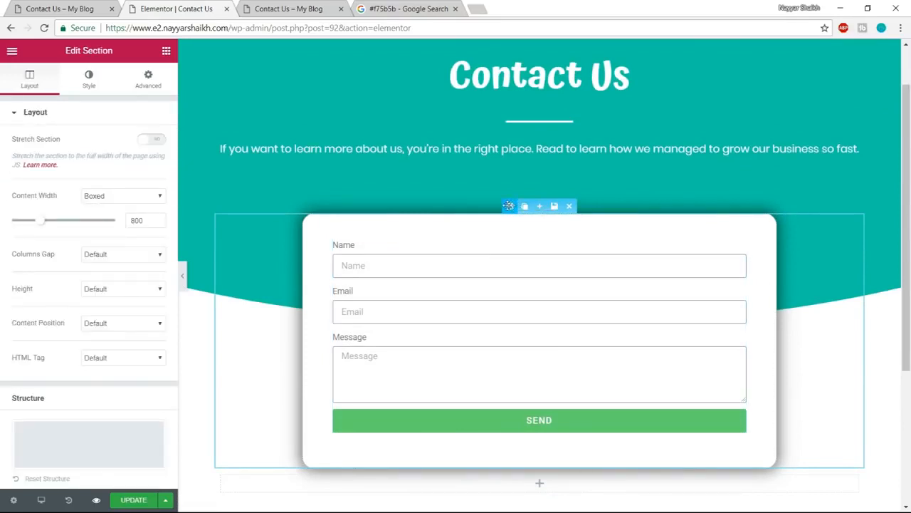
pyautogui.click(145, 91)
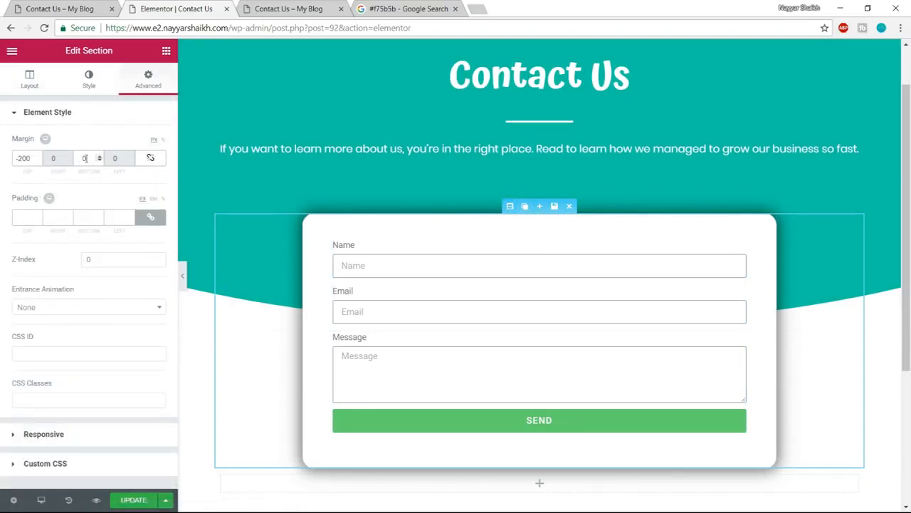
pyautogui.write('100')
pyautogui.scroll(-2, 416, 371)
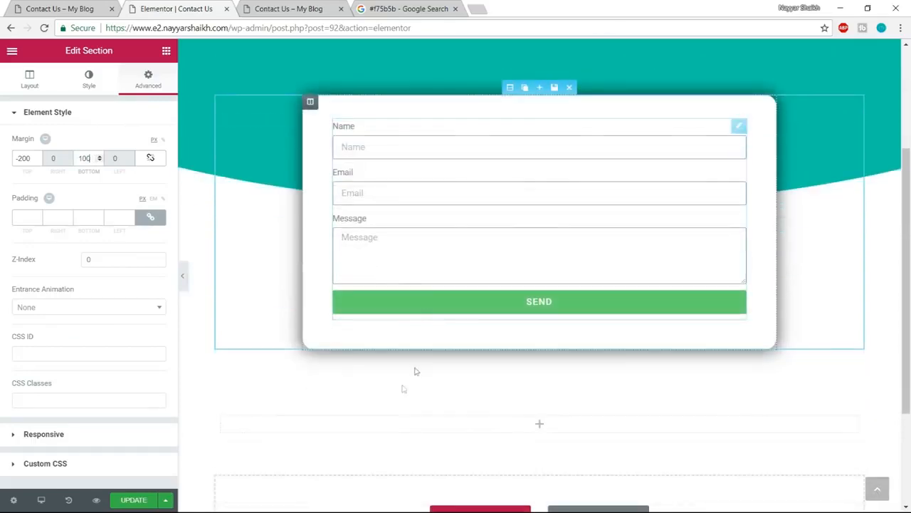
pyautogui.scroll(-2, 584, 365)
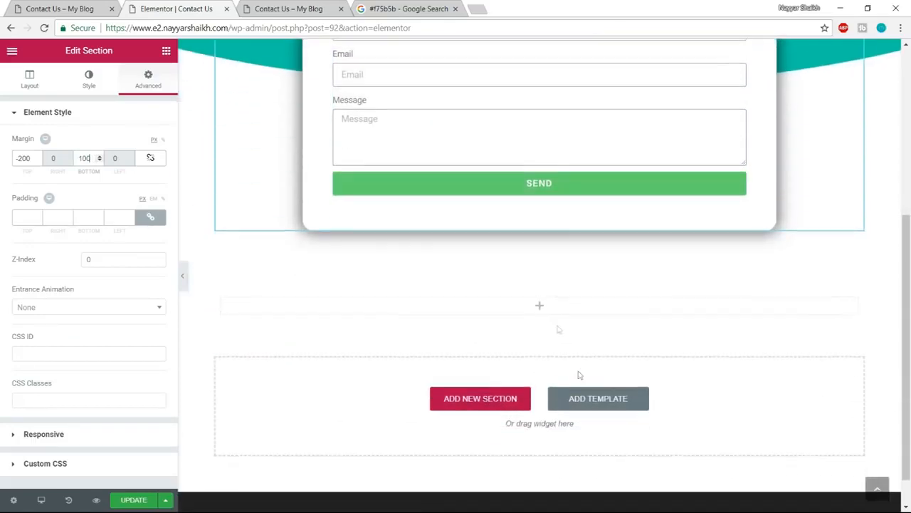
# - Add a Heading widget to the new section, replace its title with Contact Details copied from the example page, and center it
pyautogui.click(166, 50)
pyautogui.moveTo(96, 145); pyautogui.dragTo(543, 314)
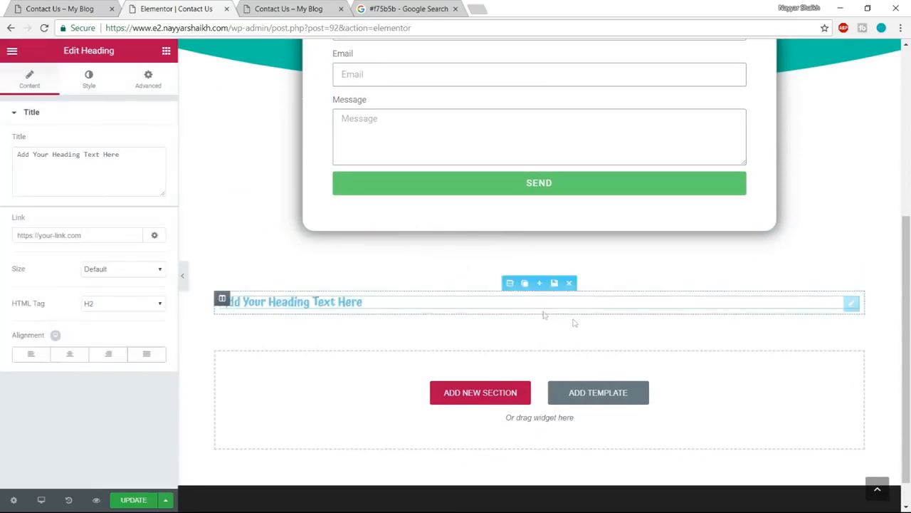
pyautogui.click(74, 9)
pyautogui.moveTo(561, 134); pyautogui.dragTo(349, 133)
pyautogui.hotkey('ctrl', 'c')
pyautogui.click(211, 4)
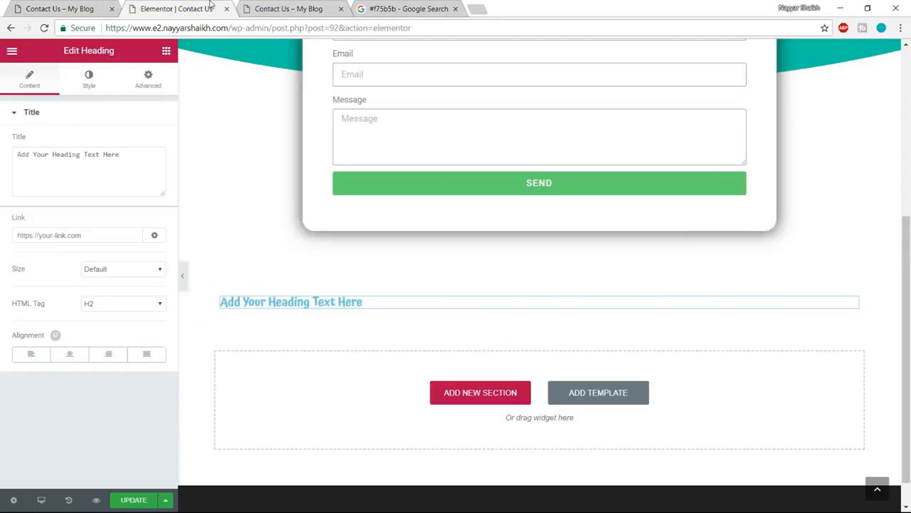
pyautogui.click(78, 171)
pyautogui.hotkey('ctrl', 'a')
pyautogui.hotkey('ctrl', 'v')
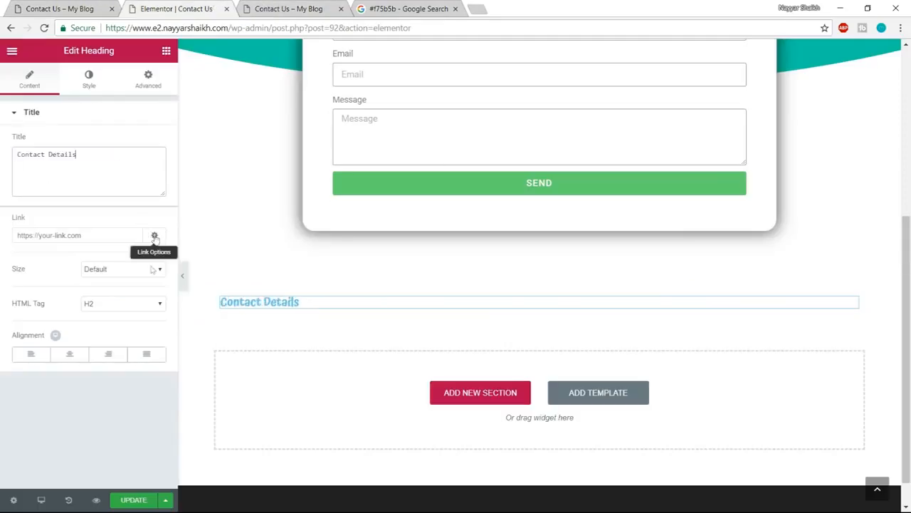
pyautogui.click(70, 354)
# - Change the Contact Details heading's text color to light pink (#ff7093)
pyautogui.click(105, 79)
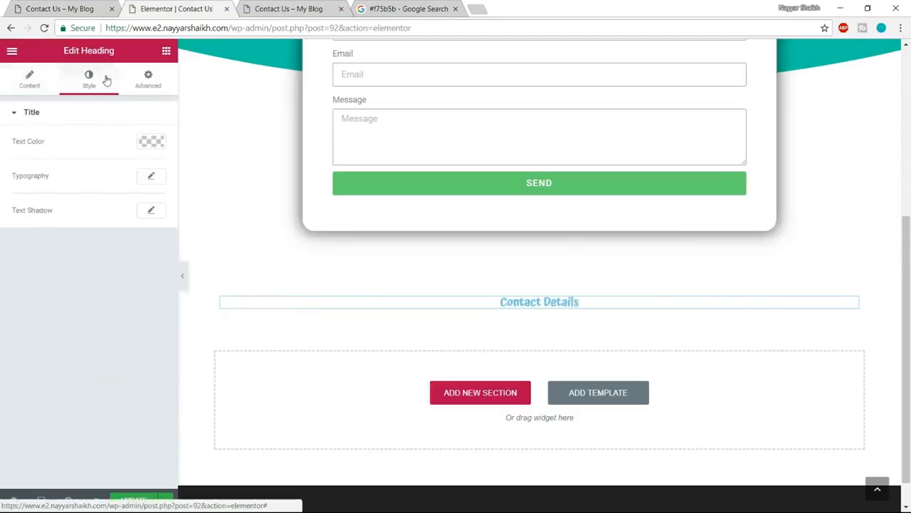
pyautogui.click(152, 142)
pyautogui.click(18, 285)
pyautogui.moveTo(60, 246); pyautogui.dragTo(125, 156)
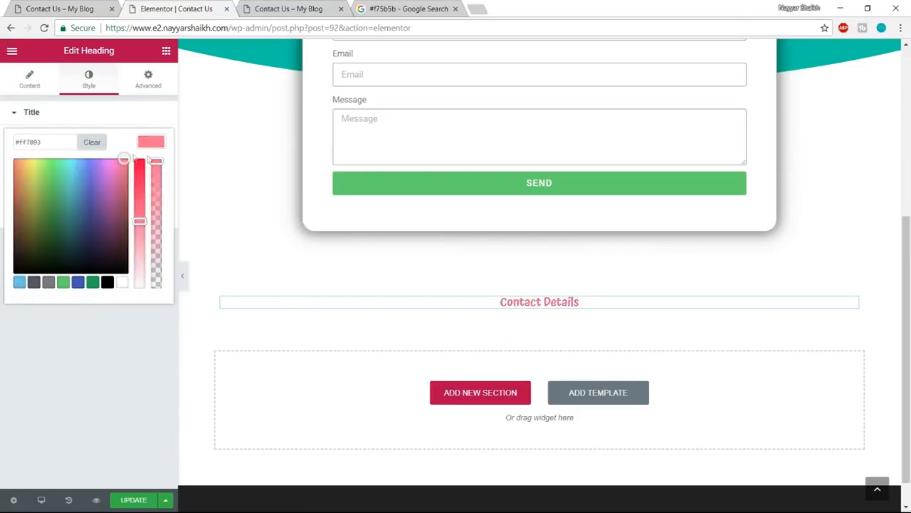
pyautogui.click(151, 145)
# - Set the Contact Details heading's typography to Poppins, size 40 px and weight 400
pyautogui.click(151, 175)
pyautogui.click(120, 207)
pyautogui.write('pop')
pyautogui.press('Return')
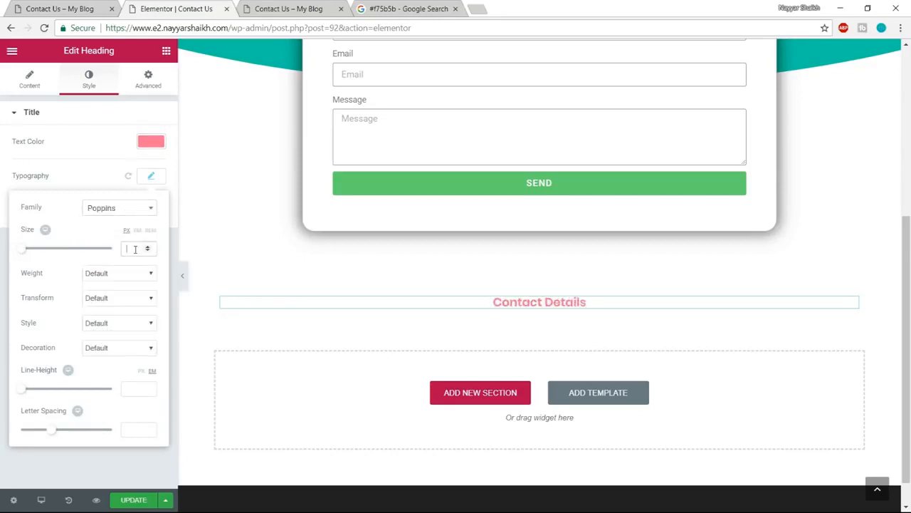
pyautogui.click(138, 248)
pyautogui.write('40')
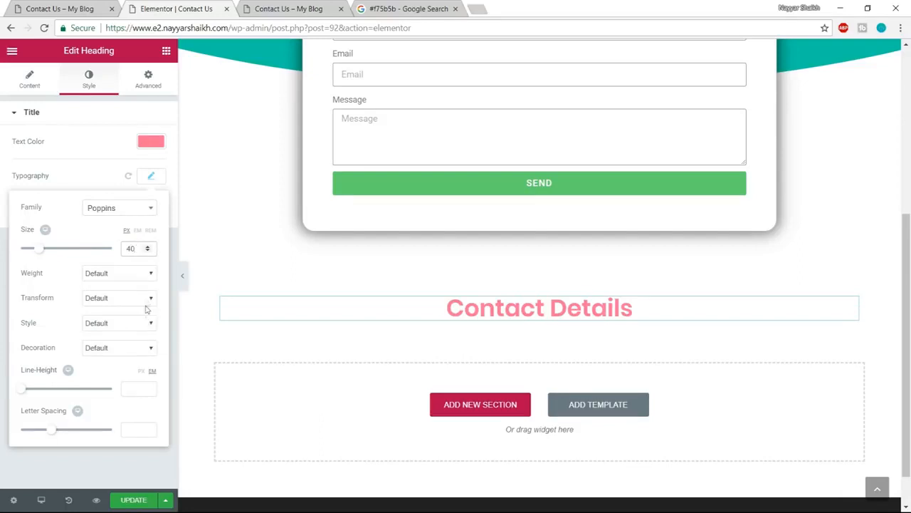
pyautogui.click(126, 279)
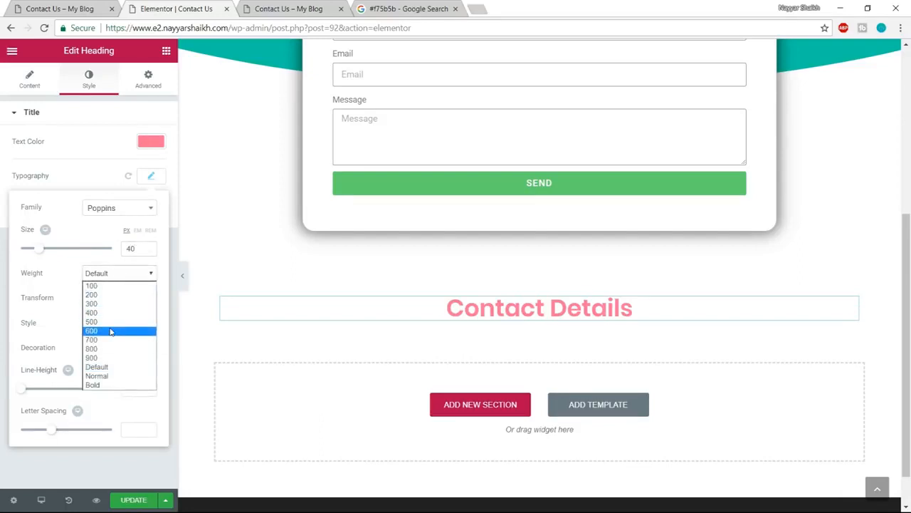
pyautogui.click(112, 327)
pyautogui.click(114, 275)
pyautogui.click(100, 316)
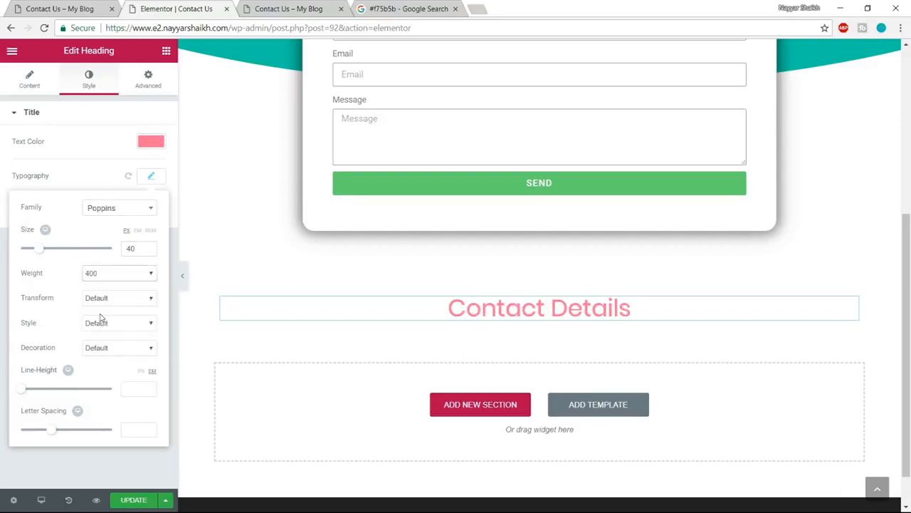
# - Check the example page's Contact Details layout, return to the editor and insert a two-column inner section below the heading
pyautogui.click(75, 8)
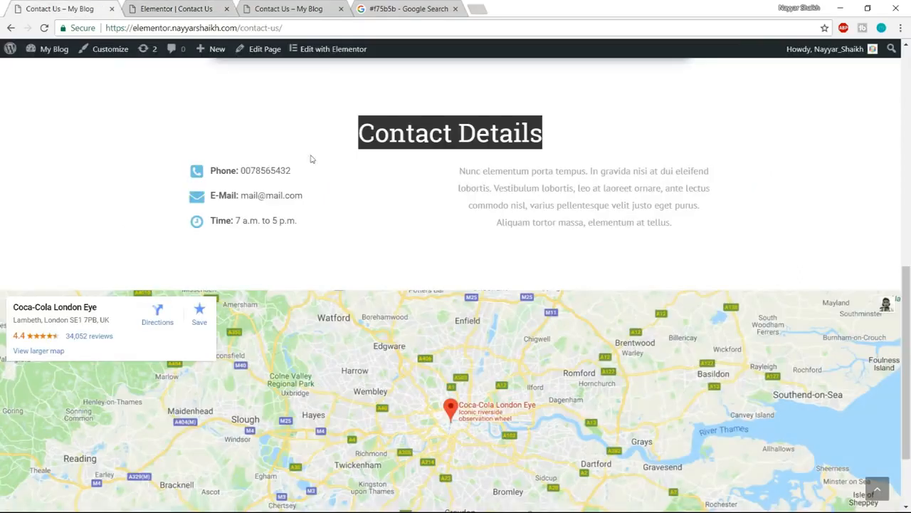
pyautogui.scroll(1, 372, 212)
pyautogui.click(412, 239)
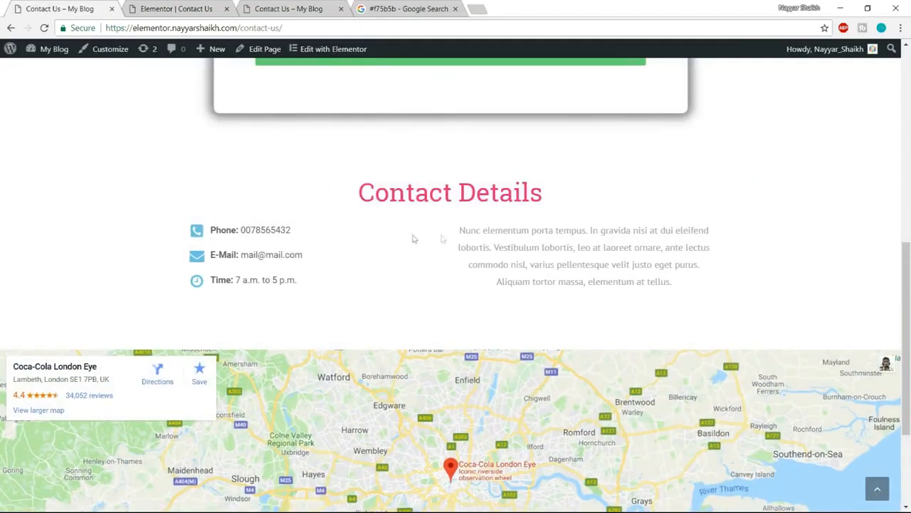
pyautogui.click(147, 6)
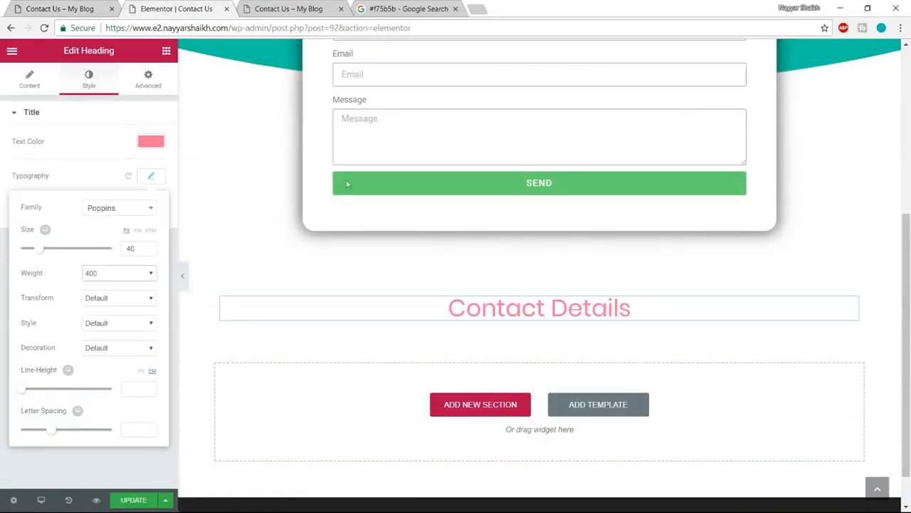
pyautogui.click(166, 52)
pyautogui.moveTo(69, 141); pyautogui.dragTo(491, 317)
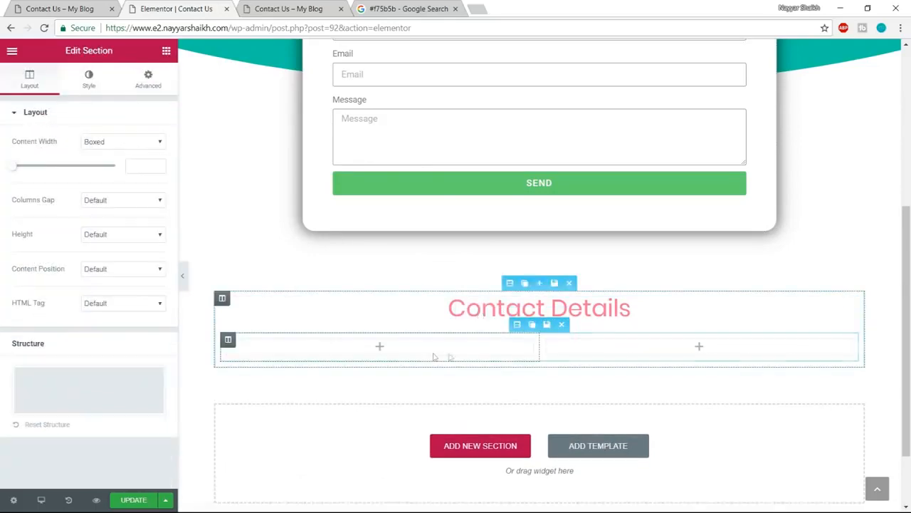
# - Compare with the example page again and add an Icon List widget from the general elements to the inner section's first column
pyautogui.click(60, 8)
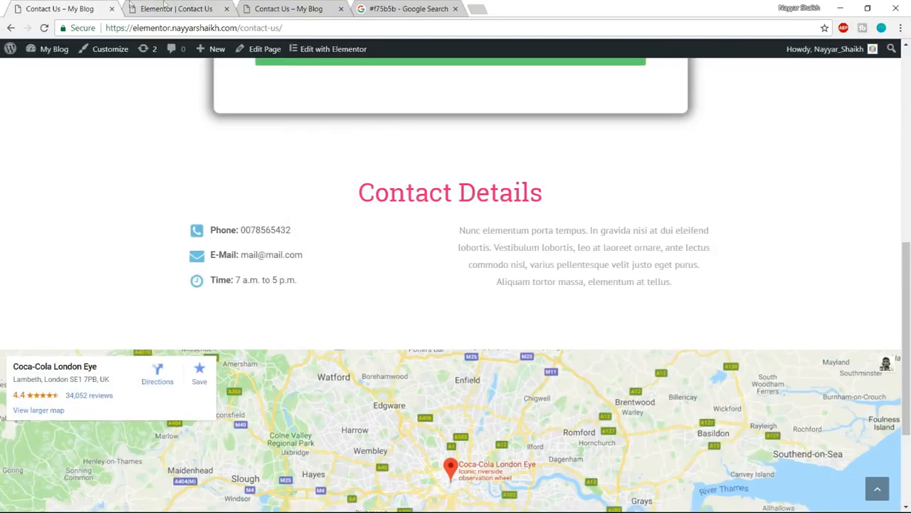
pyautogui.click(131, 6)
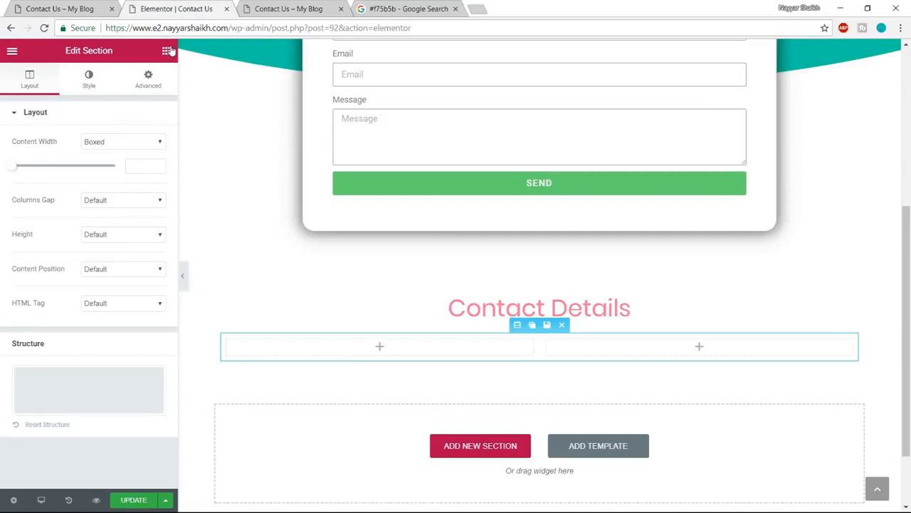
pyautogui.click(166, 51)
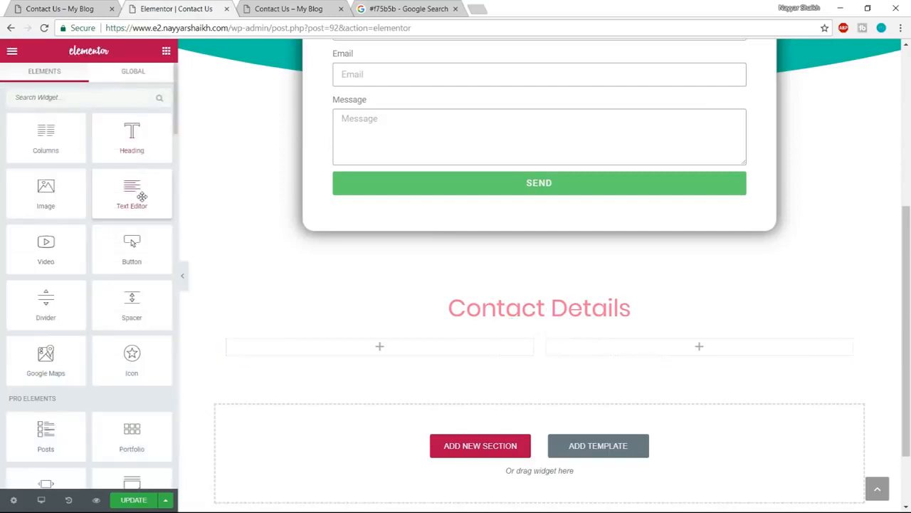
pyautogui.scroll(-5, 142, 196)
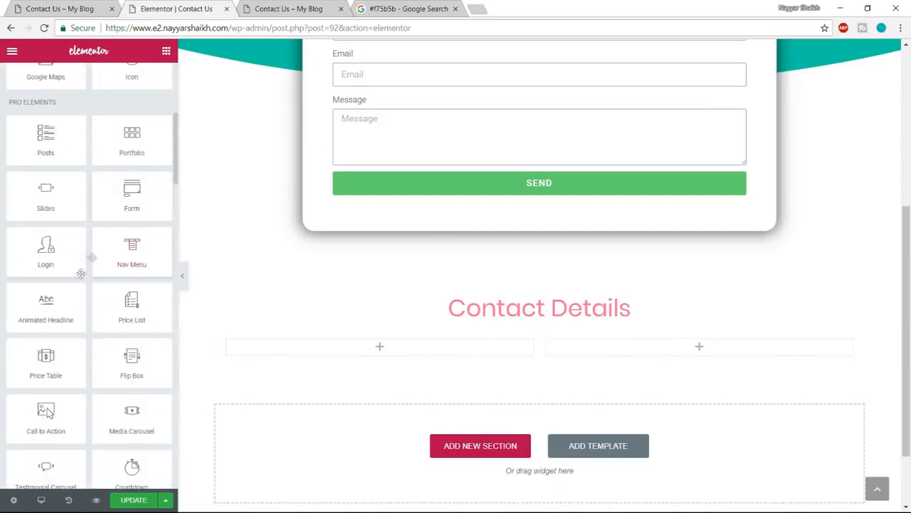
pyautogui.scroll(-5, 77, 284)
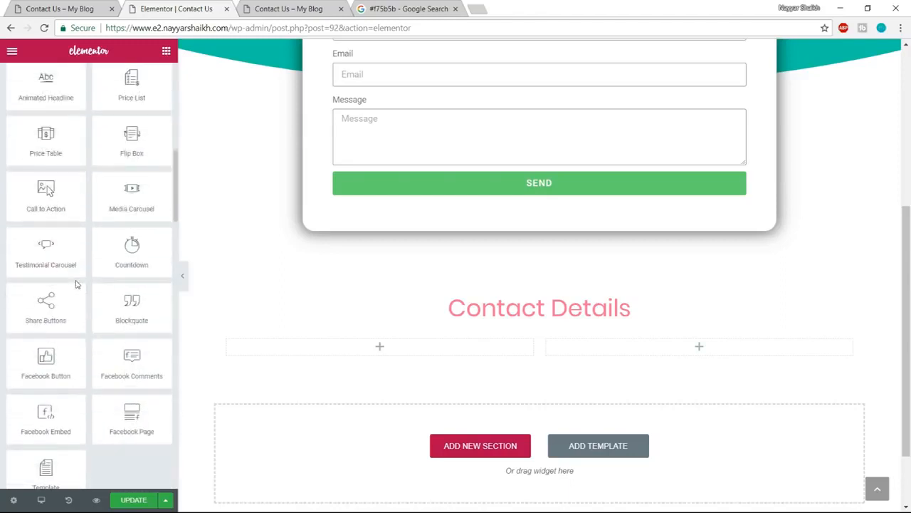
pyautogui.scroll(-7, 147, 327)
pyautogui.scroll(1, 147, 327)
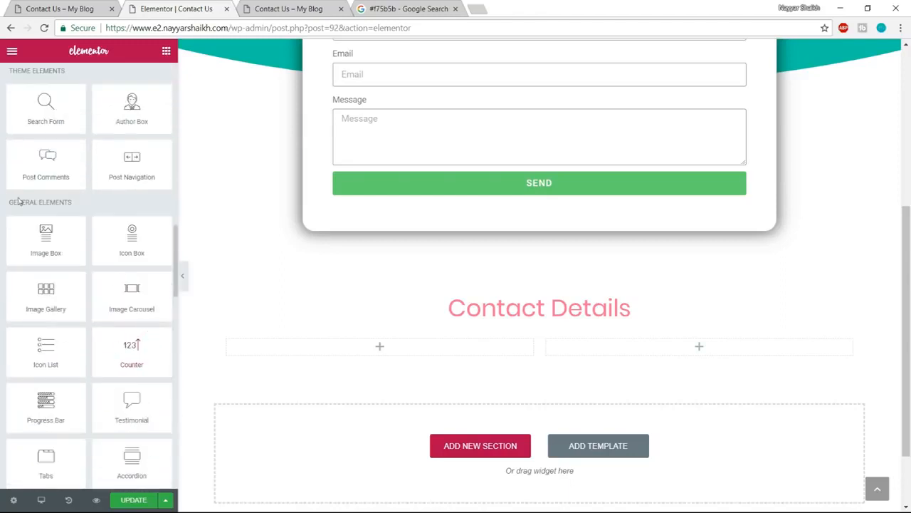
pyautogui.moveTo(9, 203); pyautogui.dragTo(72, 200)
pyautogui.click(66, 215)
pyautogui.moveTo(43, 350); pyautogui.dragTo(397, 360)
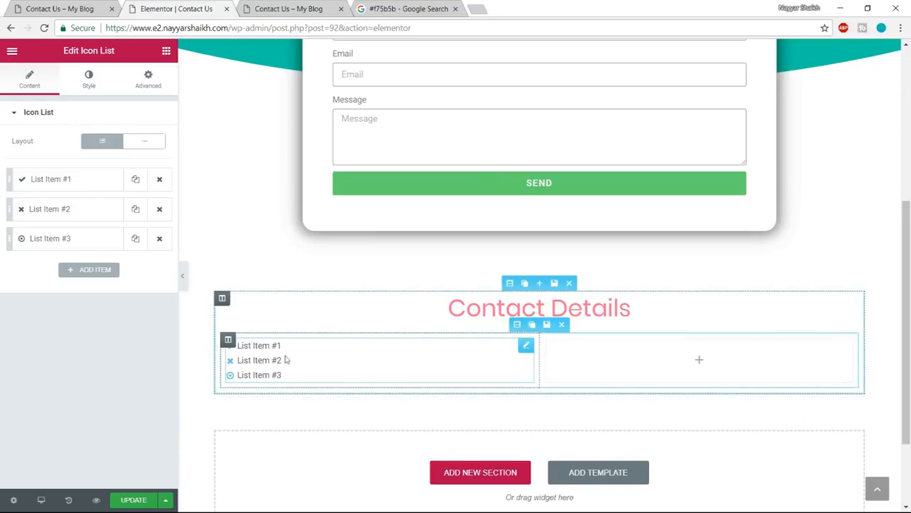
# - Check the example page's phone entry and set the first list item's icon to phone-square
pyautogui.click(59, 7)
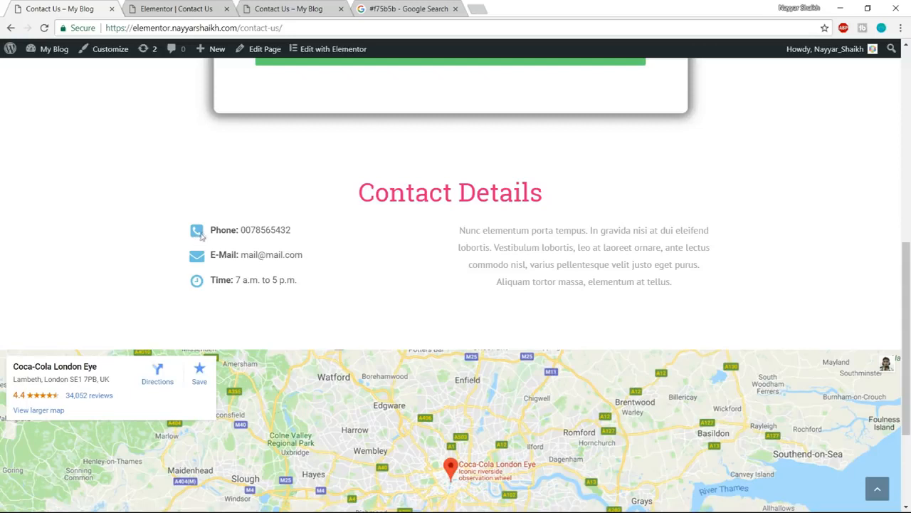
pyautogui.moveTo(210, 233); pyautogui.dragTo(289, 229)
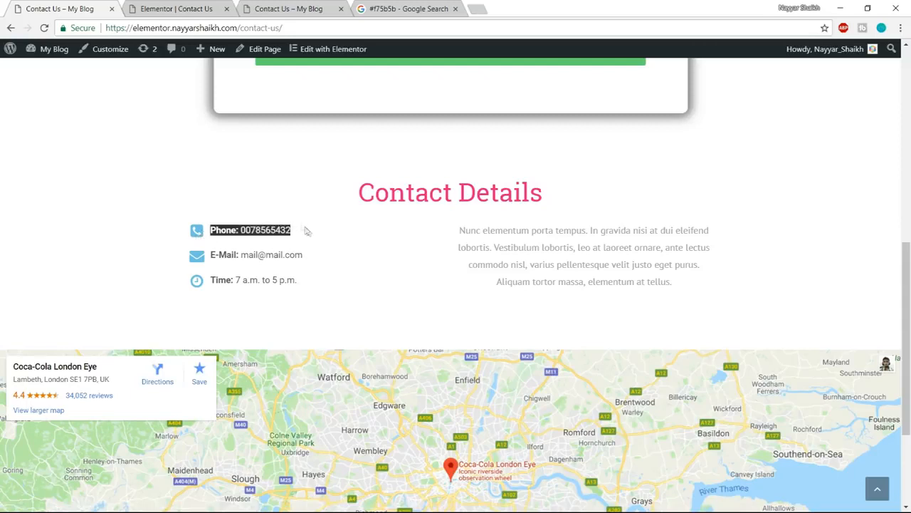
pyautogui.click(240, 242)
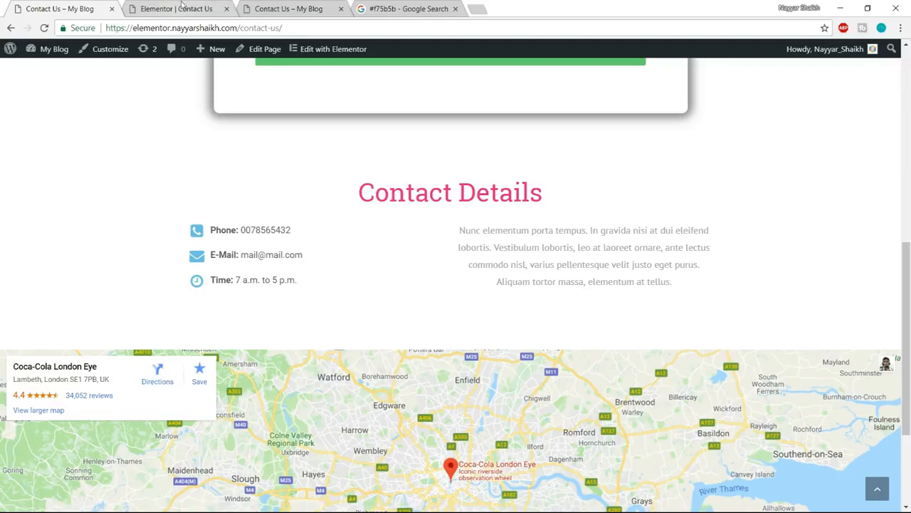
pyautogui.click(182, 8)
pyautogui.click(74, 182)
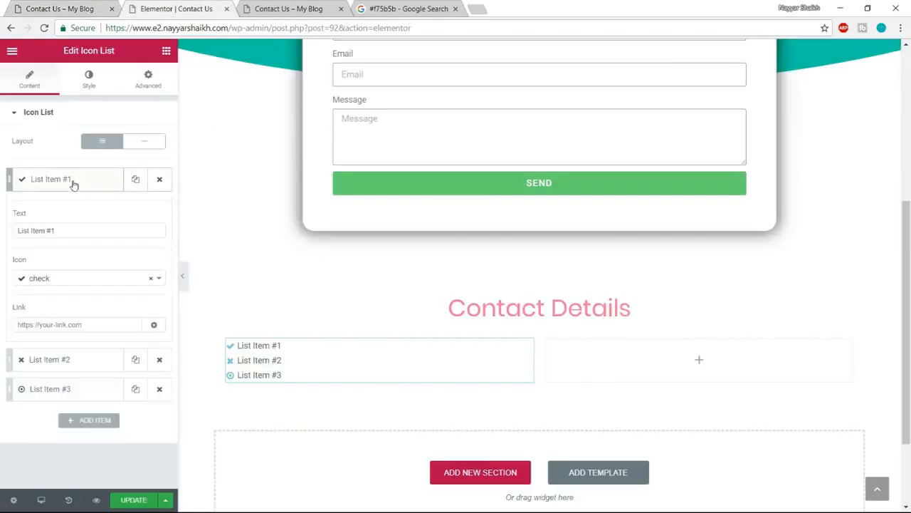
pyautogui.moveTo(71, 230); pyautogui.dragTo(8, 229)
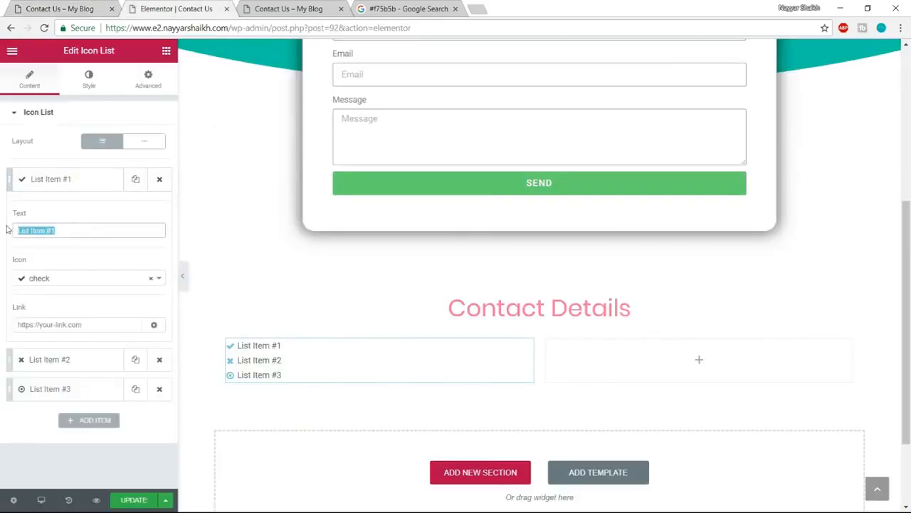
pyautogui.click(60, 280)
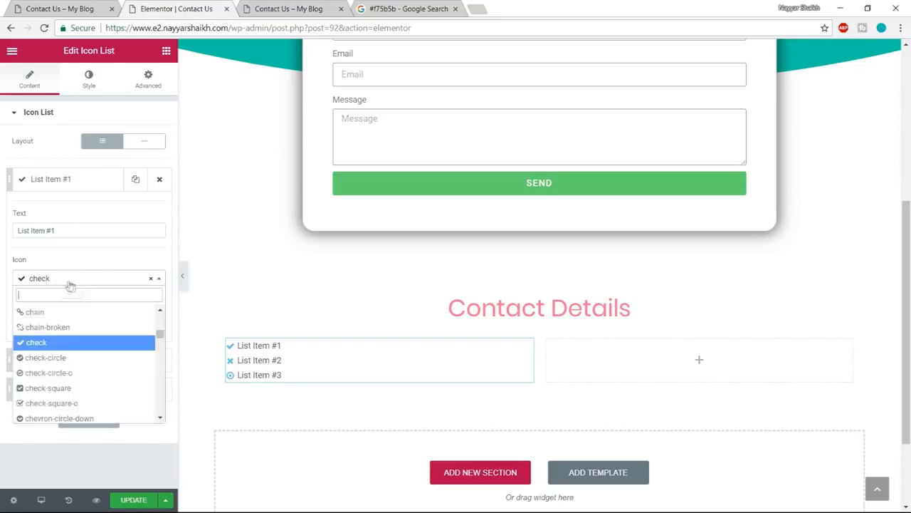
pyautogui.write('phon')
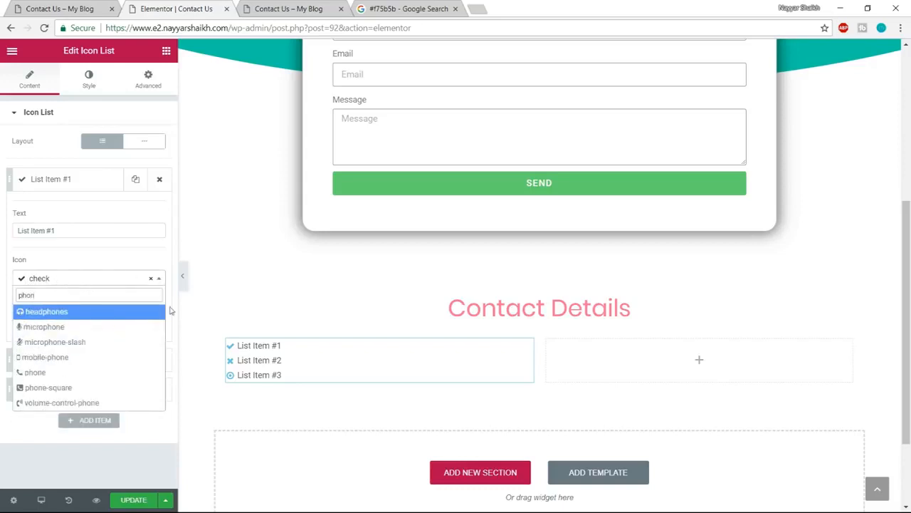
pyautogui.click(62, 389)
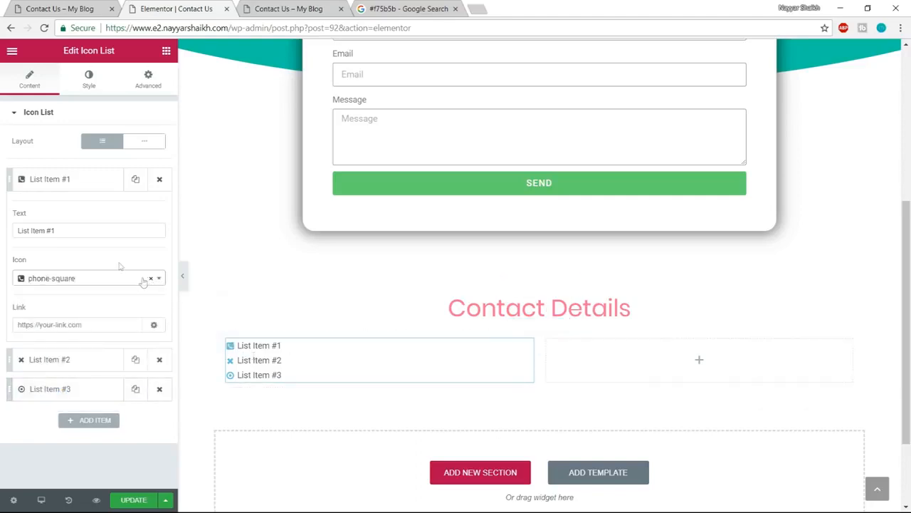
# - Replace the first list item's text with the phone label and number copied from the example page
pyautogui.moveTo(73, 235); pyautogui.dragTo(1, 232)
pyautogui.click(91, 6)
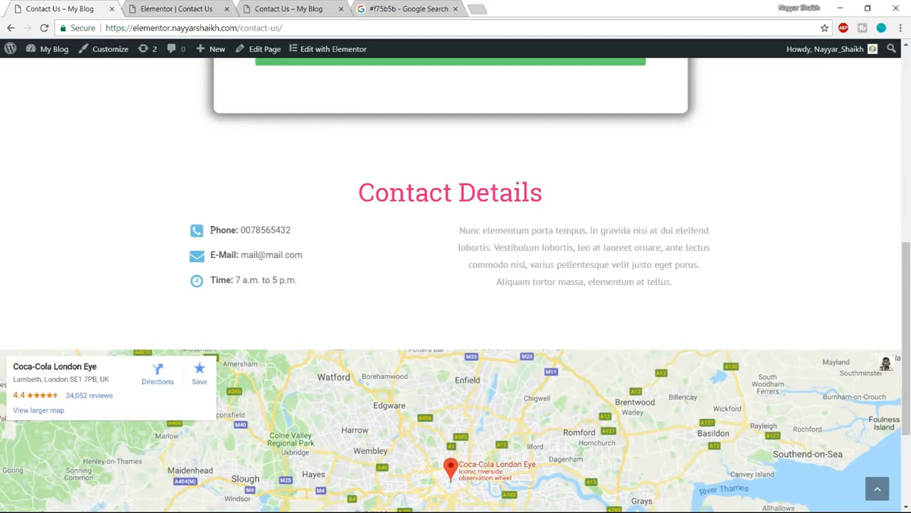
pyautogui.moveTo(212, 229); pyautogui.dragTo(236, 228)
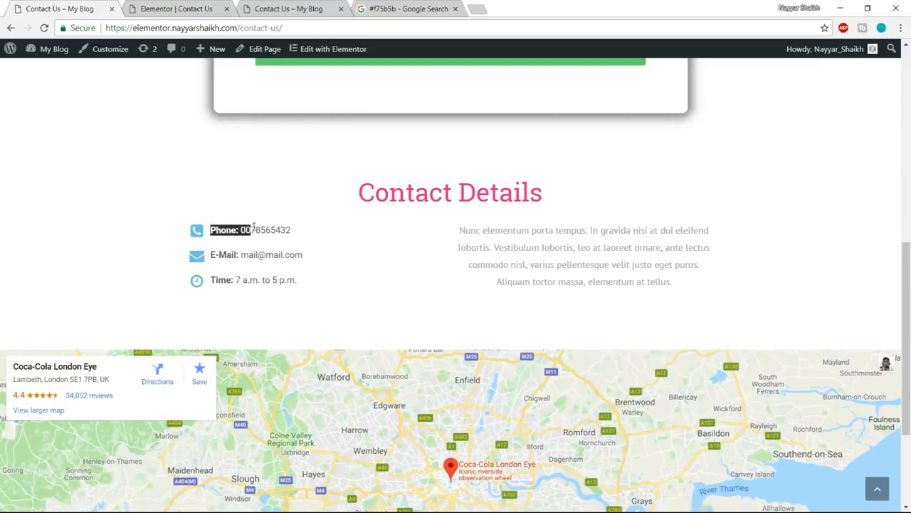
pyautogui.moveTo(247, 226); pyautogui.dragTo(310, 229)
pyautogui.hotkey('ctrl', 'c')
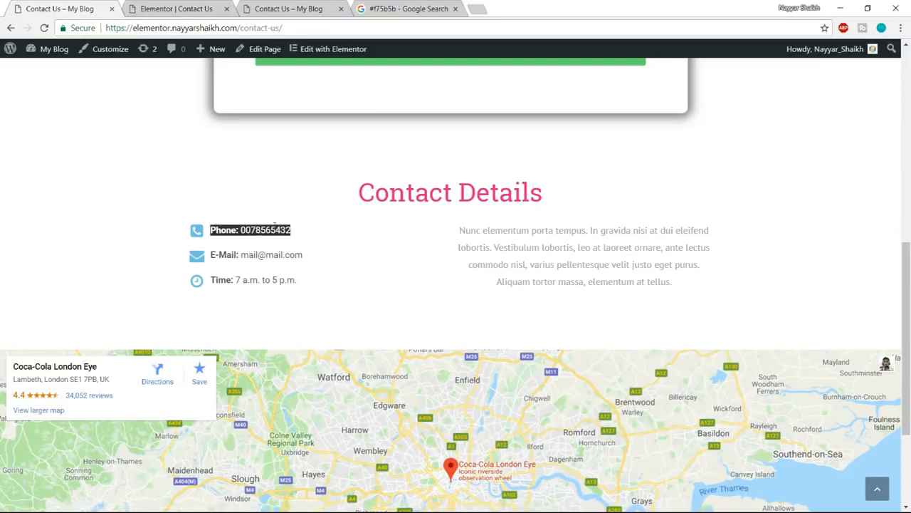
pyautogui.click(173, 7)
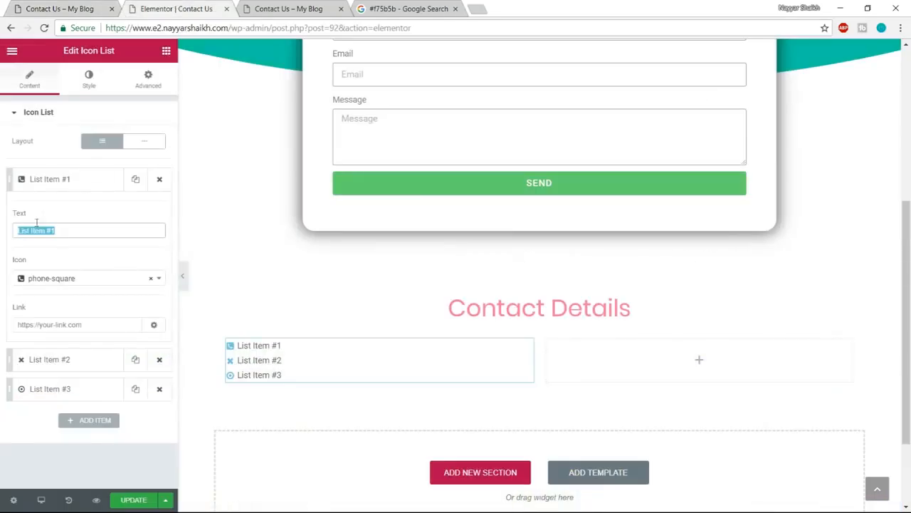
pyautogui.hotkey('ctrl', 'v')
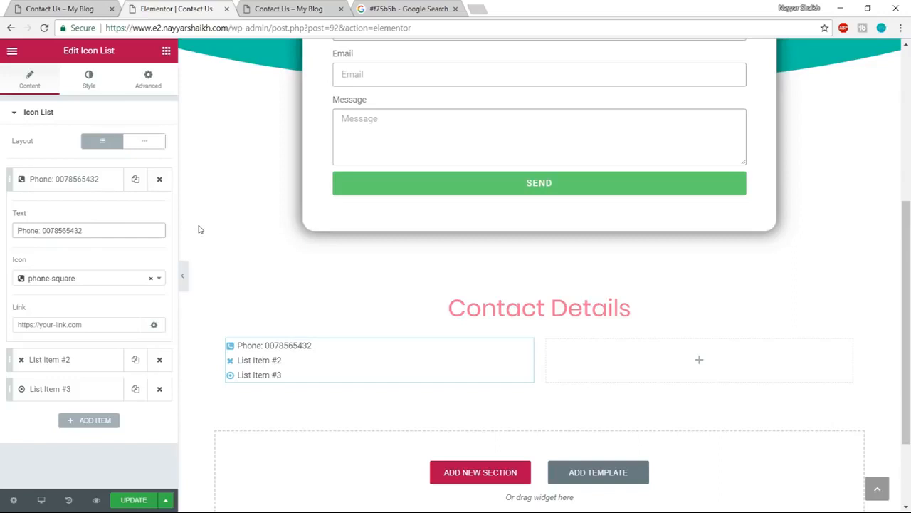
# - Wrap only the "Phone:" label in the first list item's text in <strong> and </strong> tags
pyautogui.hotkey('ctrl', 'a')
pyautogui.press('BackSpace')
pyautogui.write('<strong>')
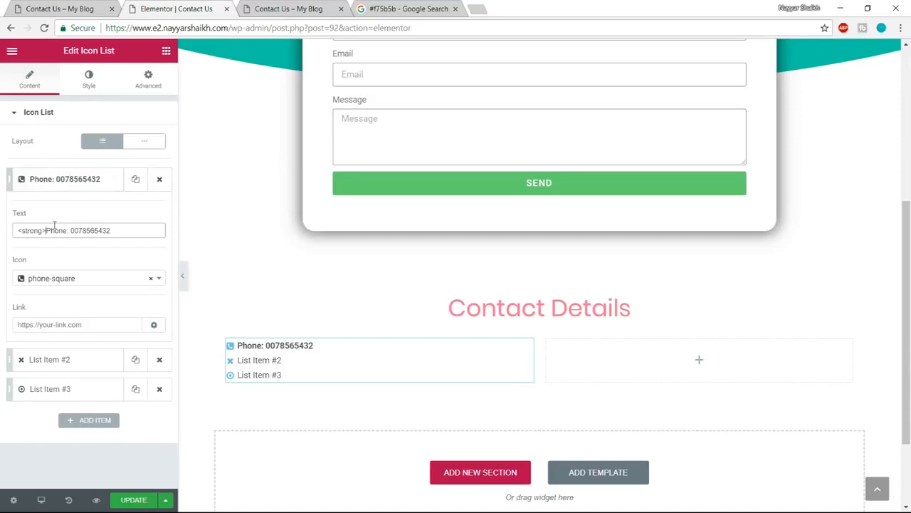
pyautogui.moveTo(45, 231); pyautogui.dragTo(1, 235)
pyautogui.hotkey('ctrl', 'c')
pyautogui.click(68, 231)
pyautogui.hotkey('ctrl', 'v')
pyautogui.write('/')
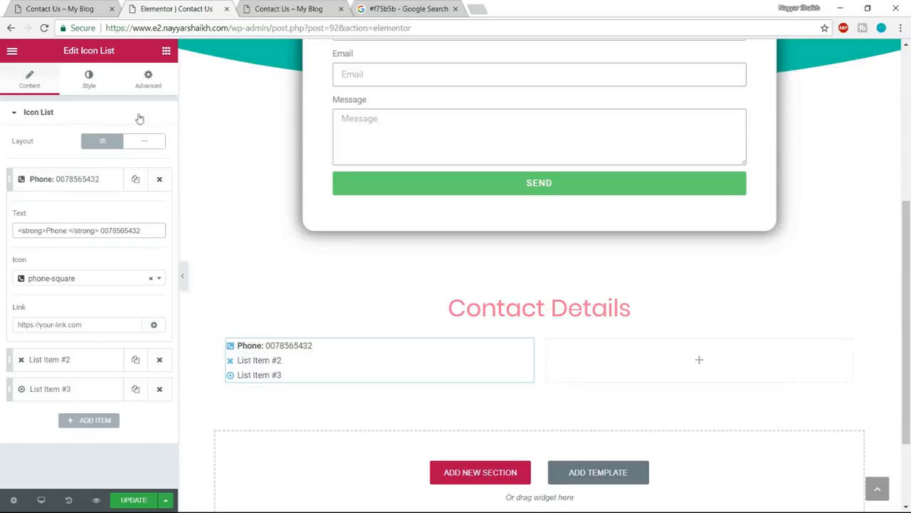
# - Set the icon list's space between items to 10 and its icon size to 30
pyautogui.click(89, 79)
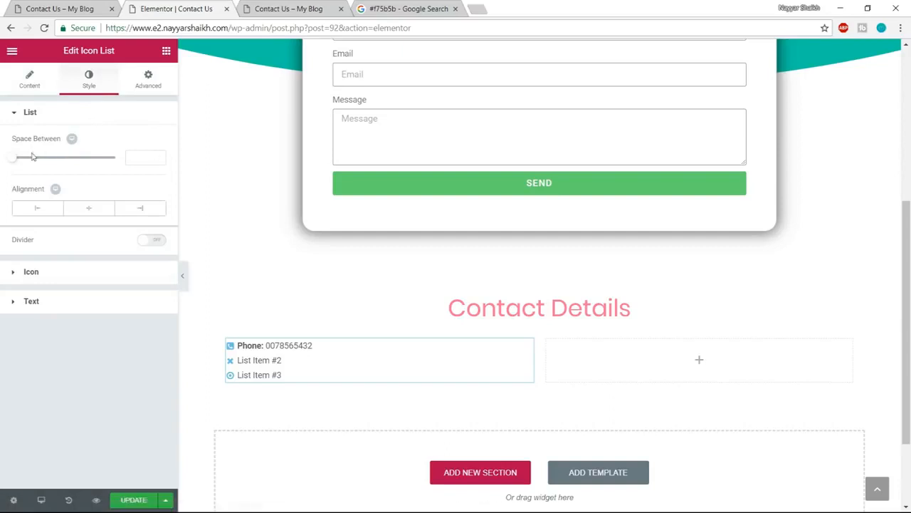
pyautogui.moveTo(16, 159); pyautogui.dragTo(36, 162)
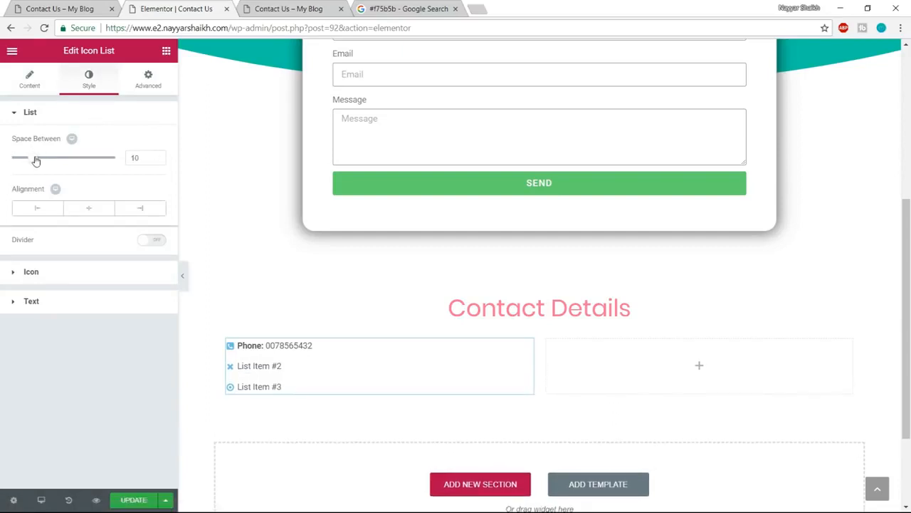
pyautogui.click(77, 276)
pyautogui.moveTo(25, 259); pyautogui.dragTo(42, 259)
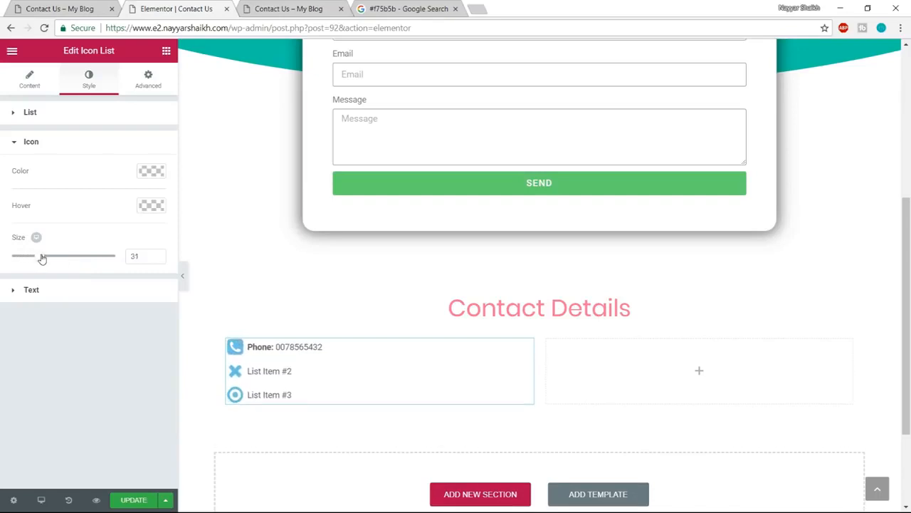
pyautogui.moveTo(142, 257); pyautogui.dragTo(77, 259)
pyautogui.write('30')
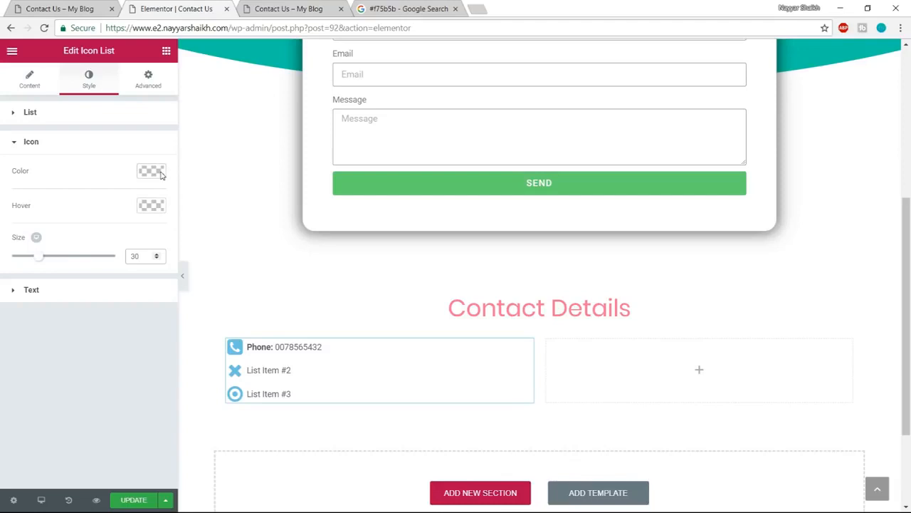
# - Set the icon list's text indent to 15 and font size to 20 px, and update the page
pyautogui.click(66, 294)
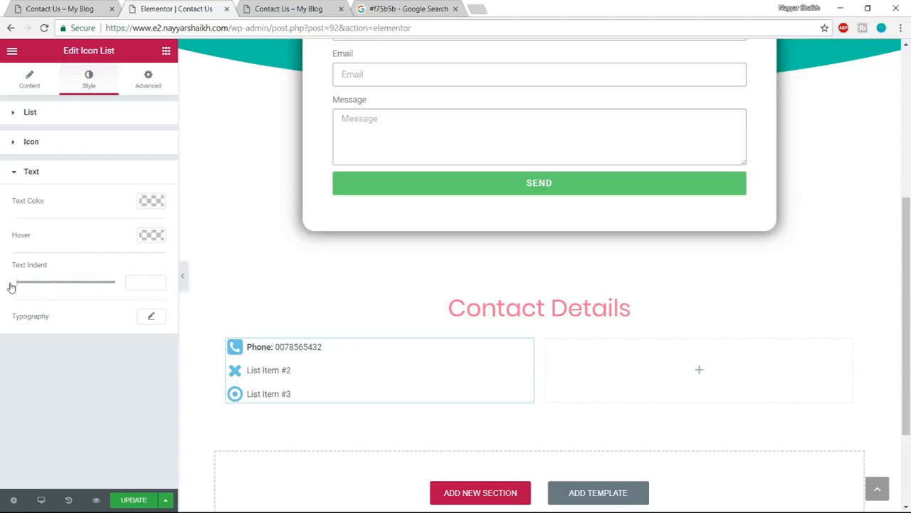
pyautogui.moveTo(12, 286); pyautogui.dragTo(44, 284)
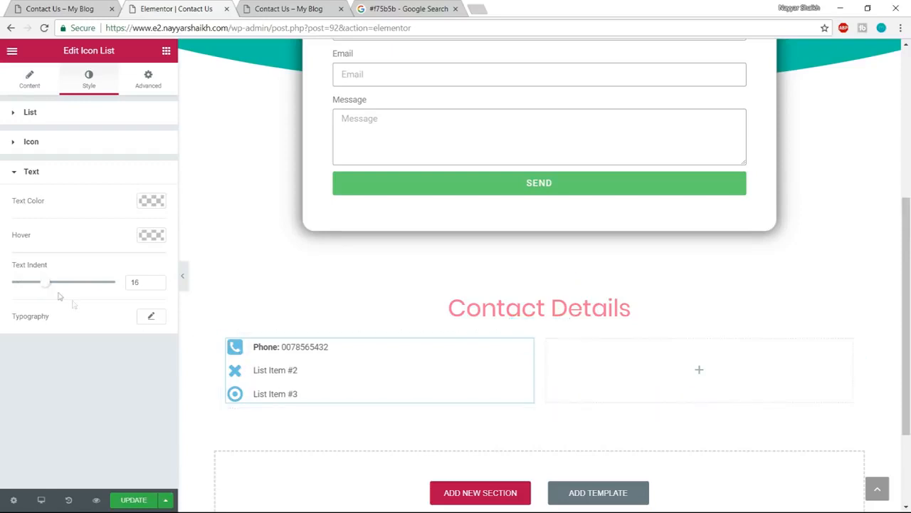
pyautogui.moveTo(46, 285)
pyautogui.mouseDown()
pyautogui.moveTo(55, 285)
pyautogui.moveTo(43, 283)
pyautogui.mouseUp()
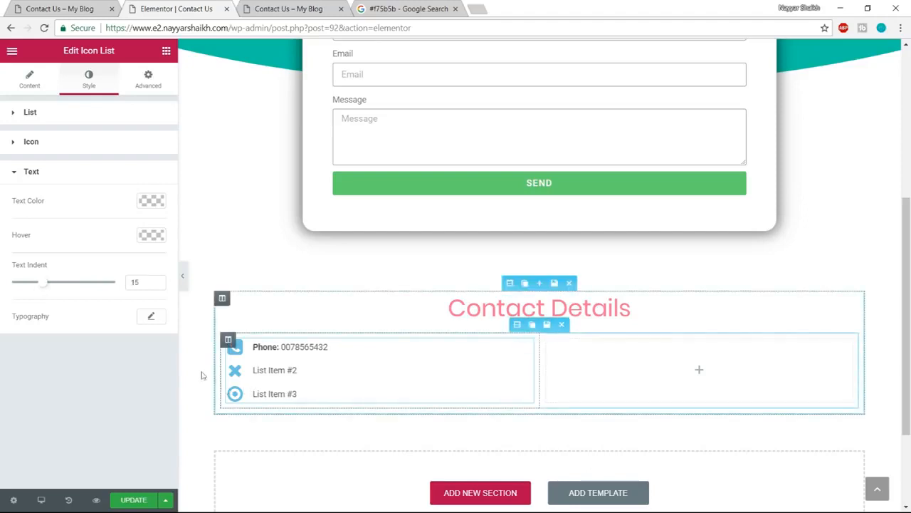
pyautogui.click(149, 317)
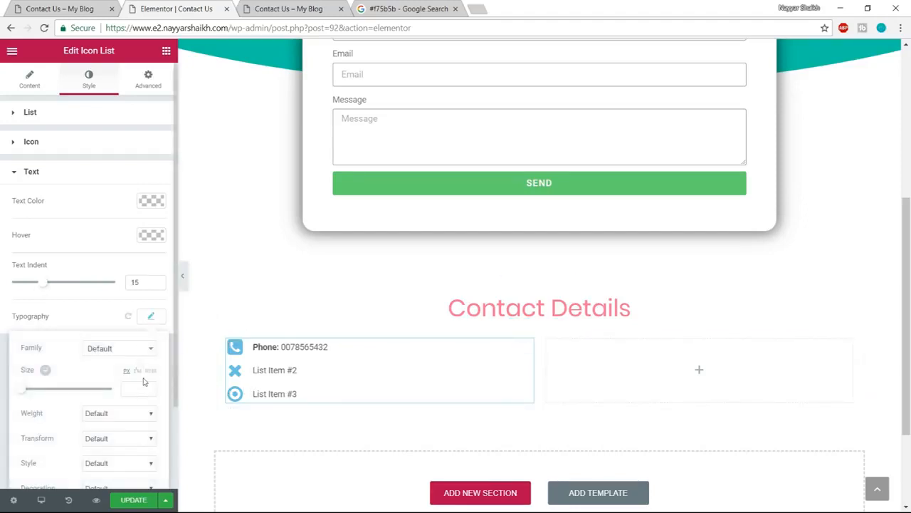
pyautogui.scroll(-2, 143, 374)
pyautogui.moveTo(24, 288); pyautogui.dragTo(30, 291)
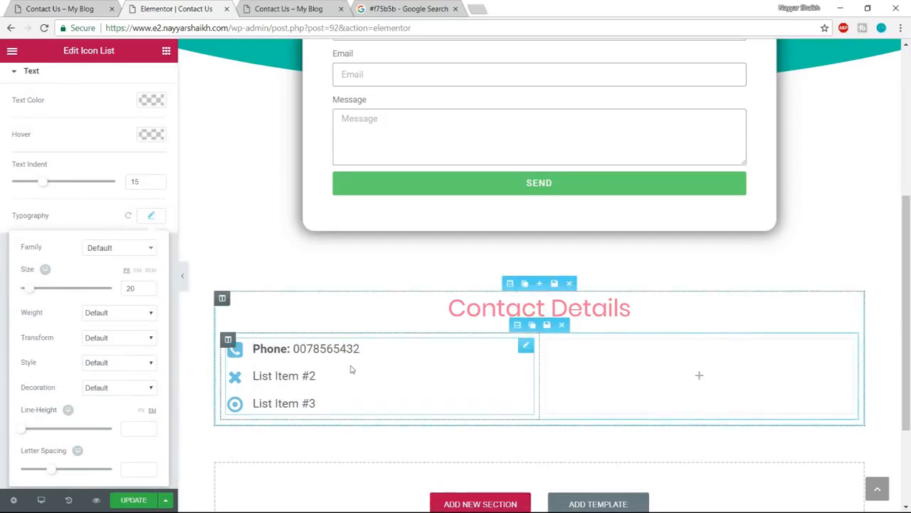
pyautogui.click(131, 504)
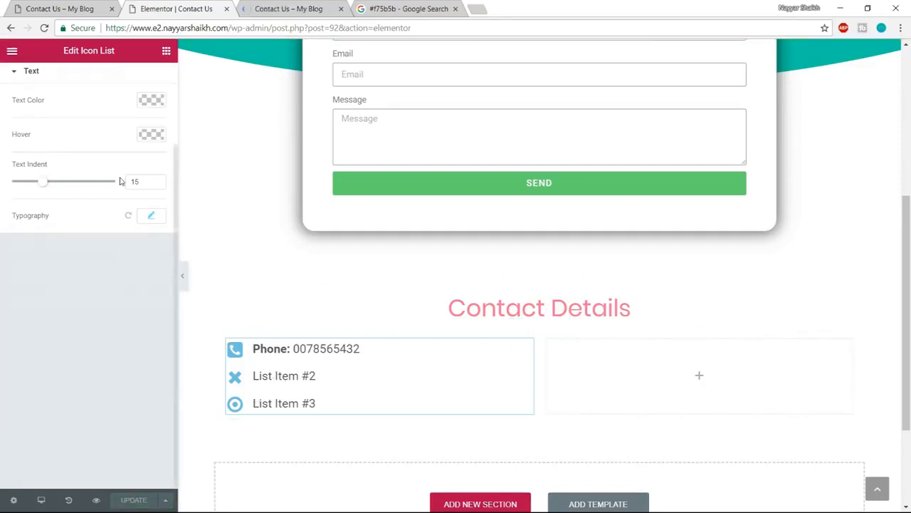
# - Check the contact items on the reference Contact Us page and copy the first list item's marked-up text
pyautogui.scroll(2, 32, 92)
pyautogui.click(29, 79)
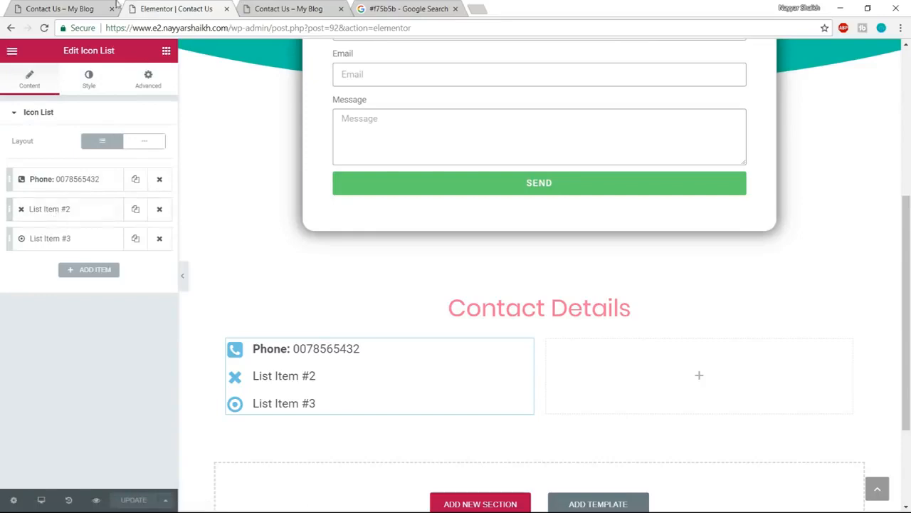
pyautogui.click(61, 9)
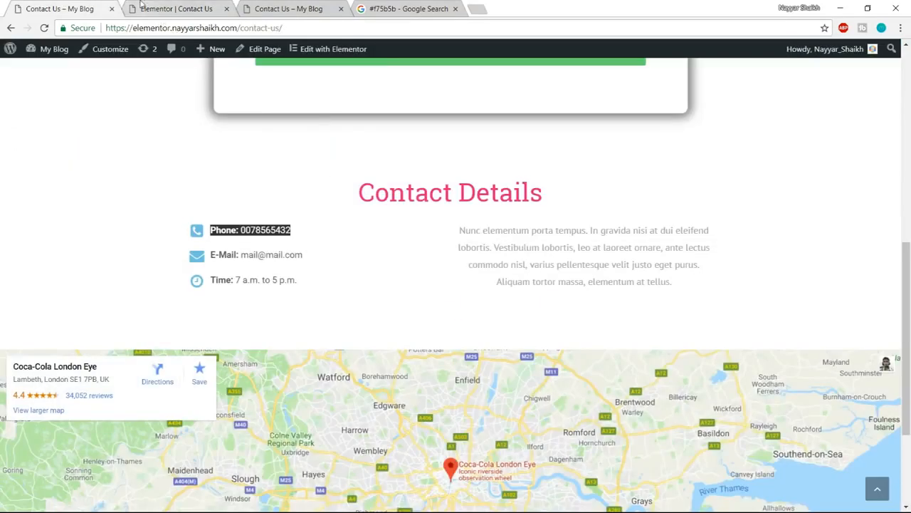
pyautogui.click(165, 9)
pyautogui.click(67, 178)
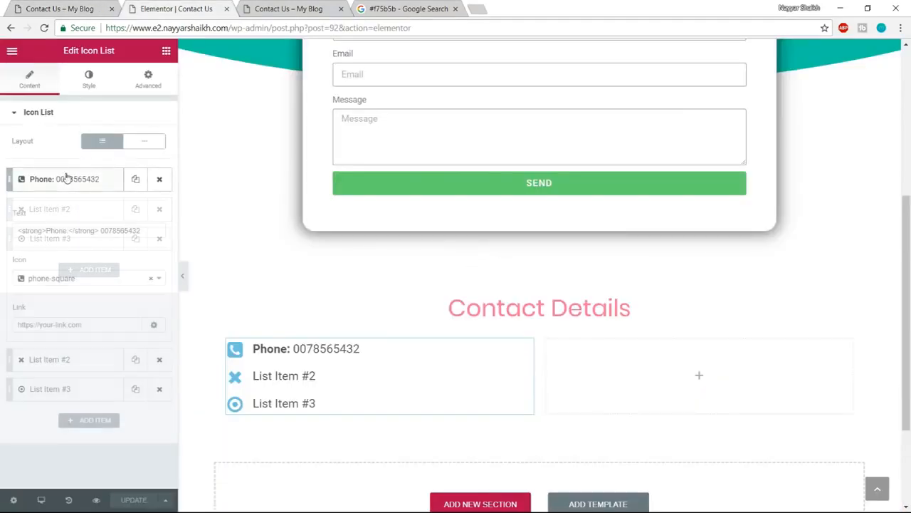
pyautogui.moveTo(147, 231); pyautogui.dragTo(13, 228)
pyautogui.hotkey('ctrl', 'c')
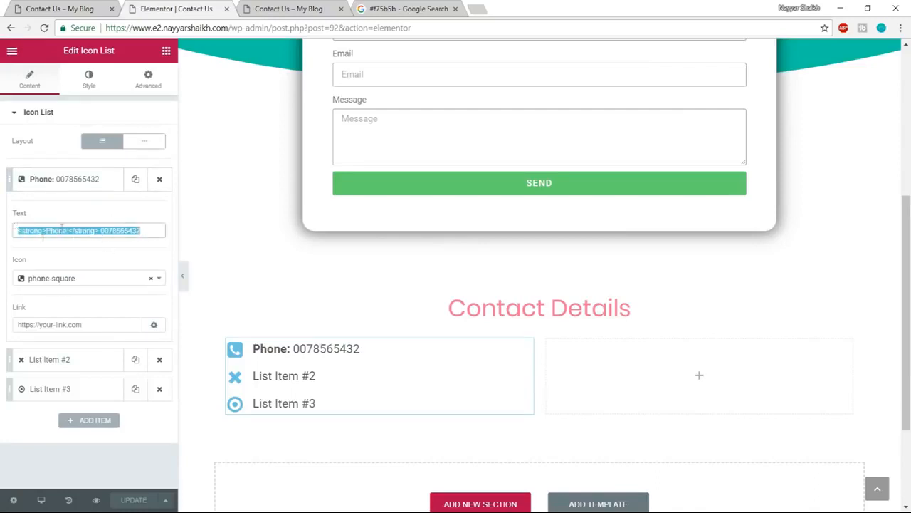
pyautogui.click(49, 183)
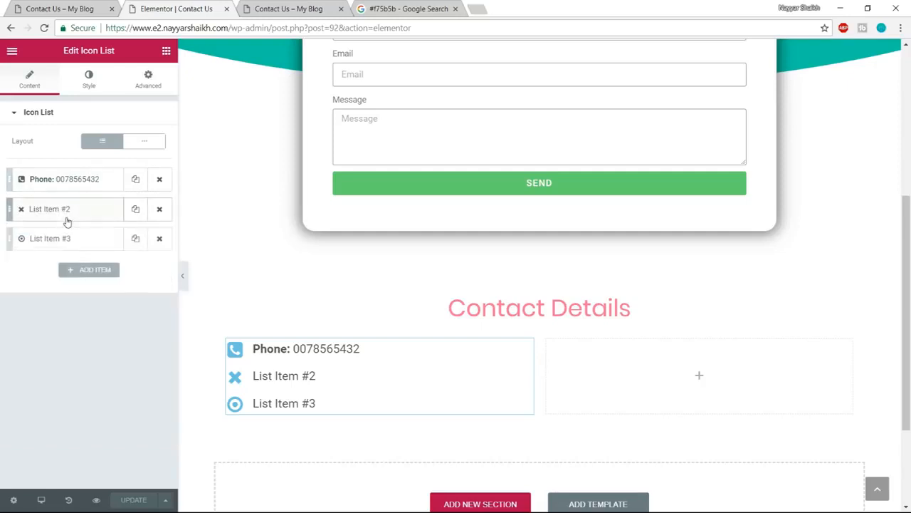
# - Set the icon of List Item #2 to envelope
pyautogui.click(64, 215)
pyautogui.click(49, 312)
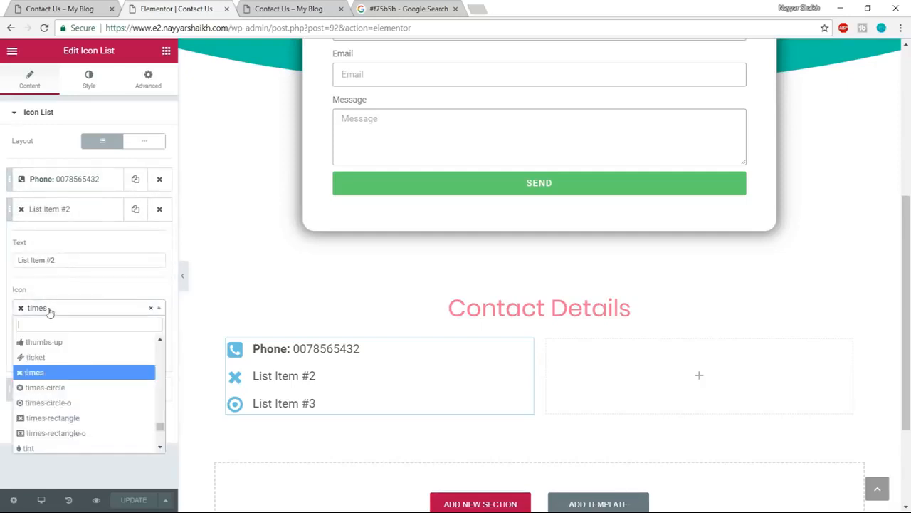
pyautogui.write('enve')
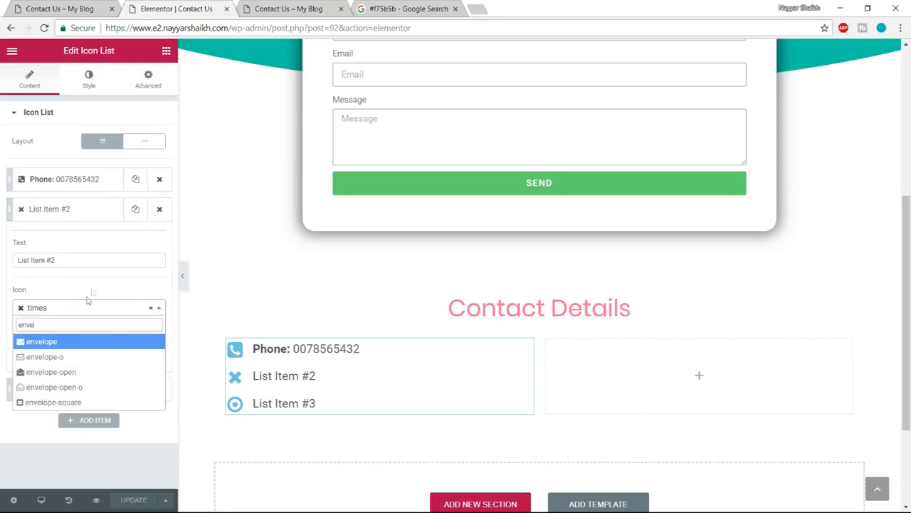
pyautogui.click(68, 342)
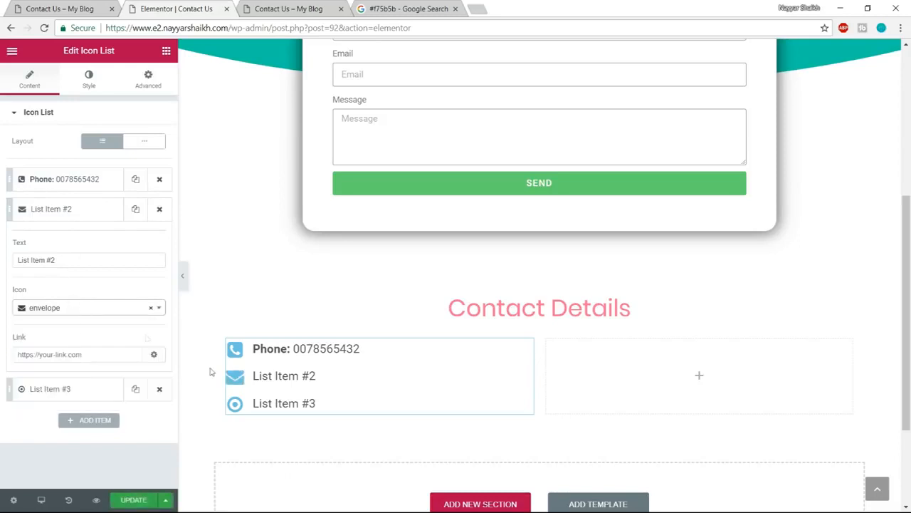
# - Replace the second list item's text with the copied markup, changing the bold label to "Email:" and entering the contact's e-mail address
pyautogui.moveTo(95, 262); pyautogui.dragTo(16, 261)
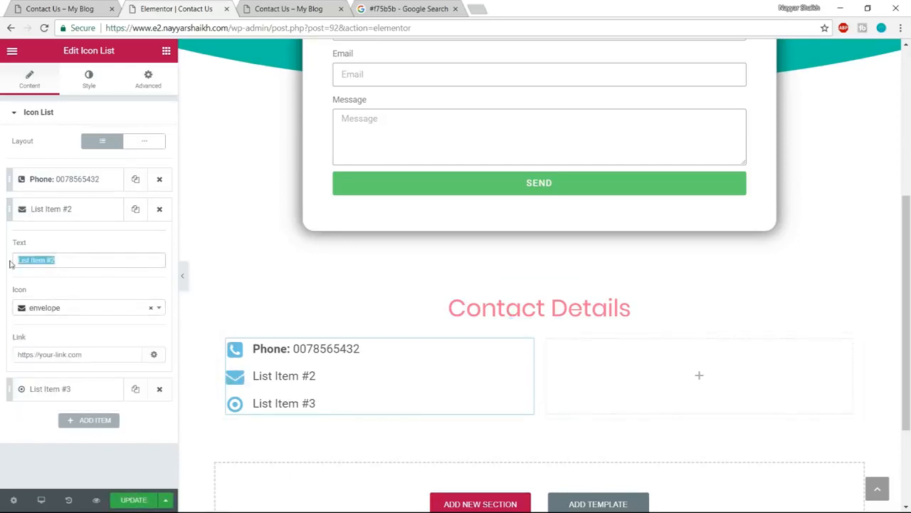
pyautogui.hotkey('ctrl', 'v')
pyautogui.moveTo(46, 260); pyautogui.dragTo(61, 260)
pyautogui.write('Emia')
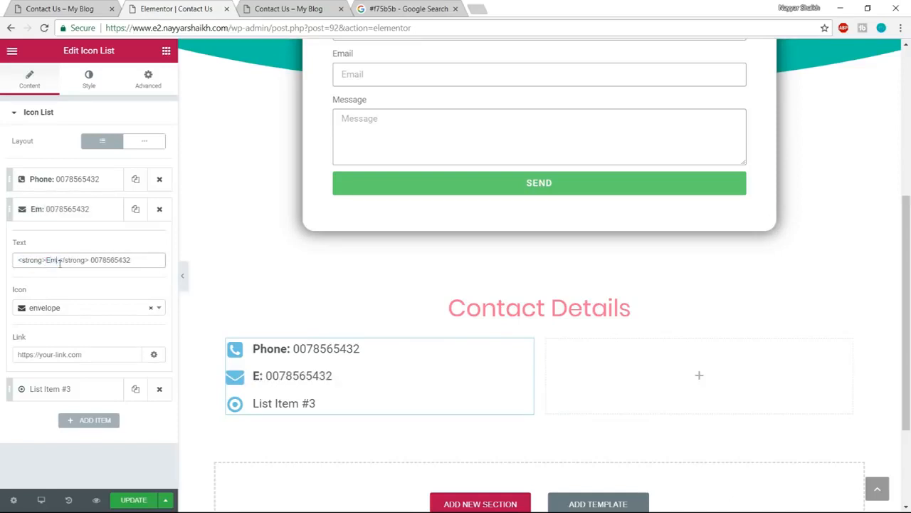
pyautogui.press('BackSpace')
pyautogui.press('BackSpace')
pyautogui.write('ail')
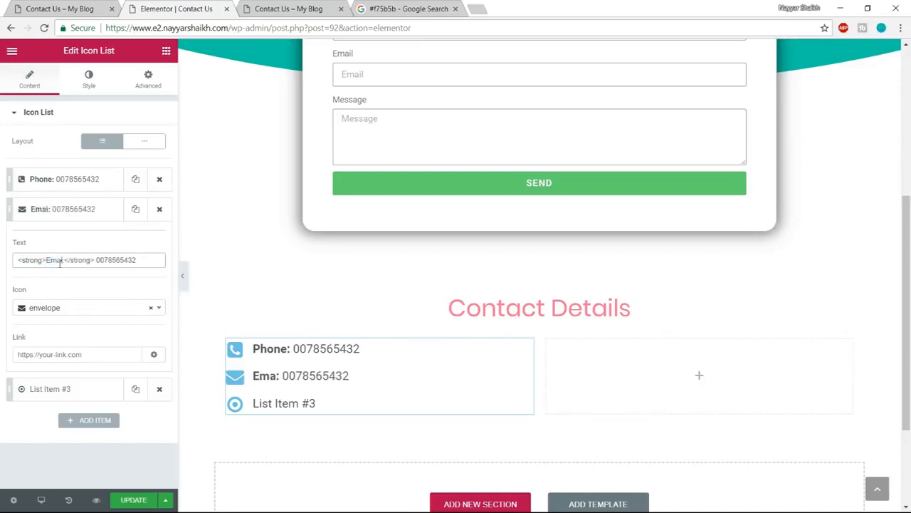
pyautogui.moveTo(141, 261); pyautogui.dragTo(102, 259)
pyautogui.write('mail@mail.com')
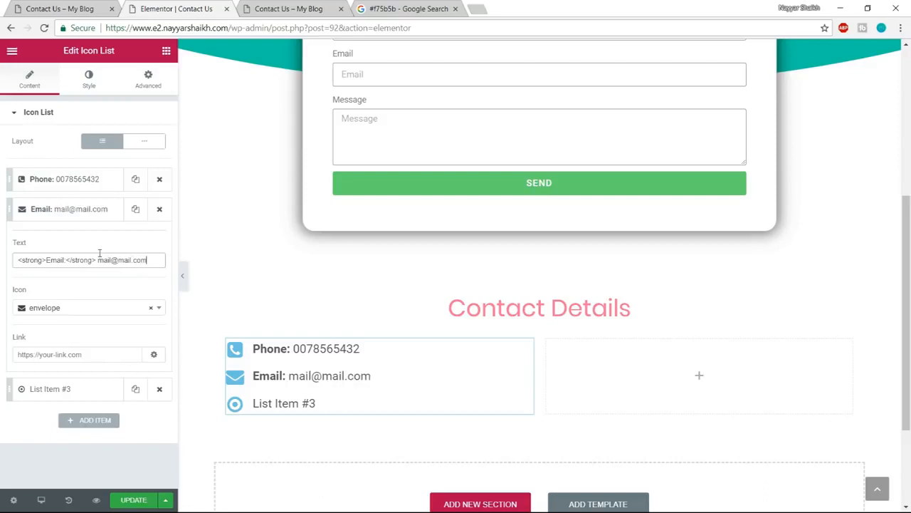
pyautogui.click(71, 211)
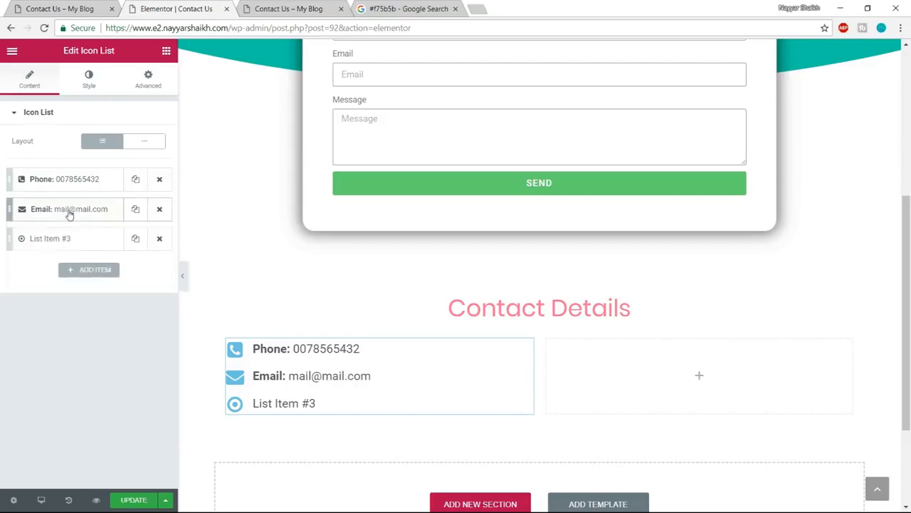
# - Check the third contact item on the reference page and set the icon of List Item #3 to clock-o
pyautogui.click(66, 247)
pyautogui.click(43, 9)
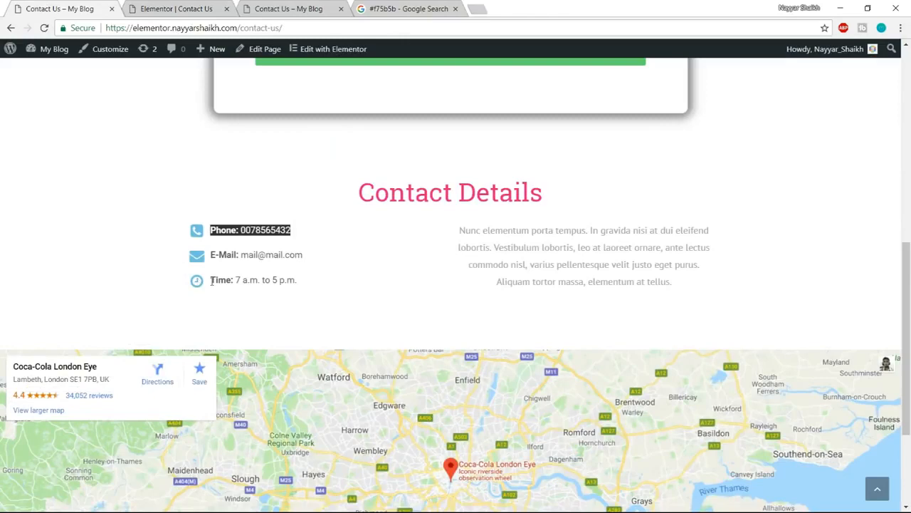
pyautogui.click(182, 7)
pyautogui.click(75, 237)
pyautogui.click(75, 238)
pyautogui.click(45, 339)
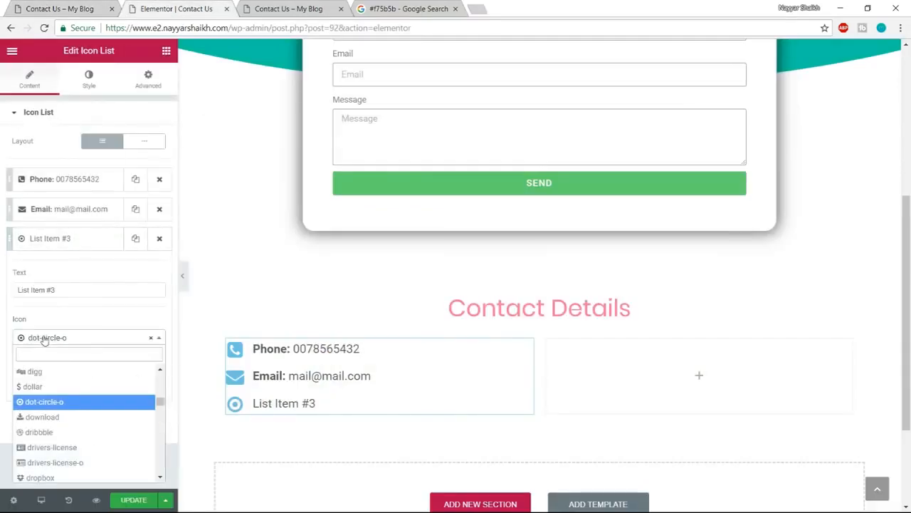
pyautogui.write('clock')
pyautogui.press('Return')
# - Set the third list item's text to "<strong>Time:</strong> 7 am to 5 pm" using the copied markup, and update the page
pyautogui.tripleClick(65, 289)
pyautogui.hotkey('ctrl', 'v')
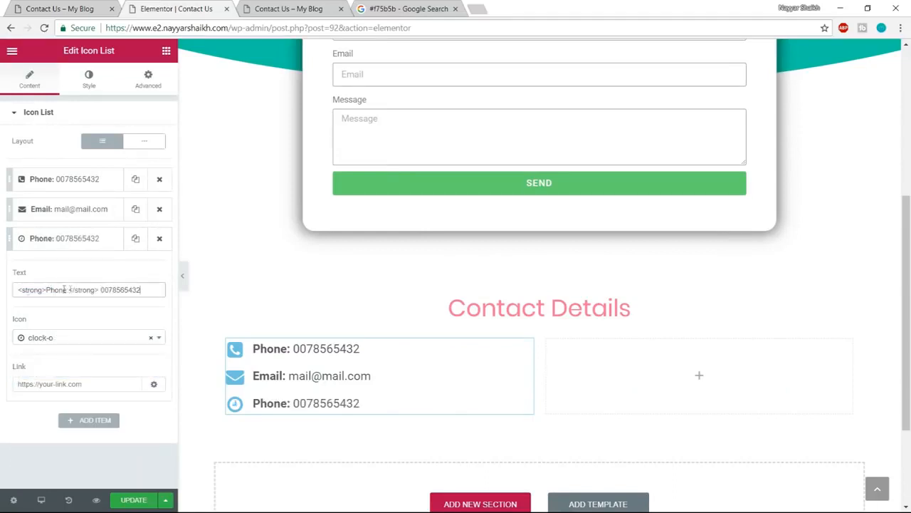
pyautogui.moveTo(46, 290); pyautogui.dragTo(67, 290)
pyautogui.write('Time')
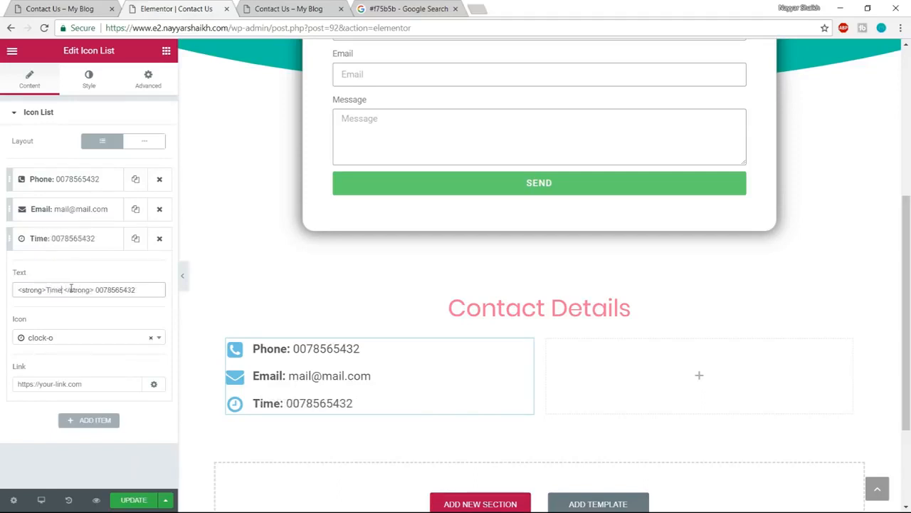
pyautogui.moveTo(97, 290); pyautogui.dragTo(209, 293)
pyautogui.press('BackSpace')
pyautogui.write('7 am')
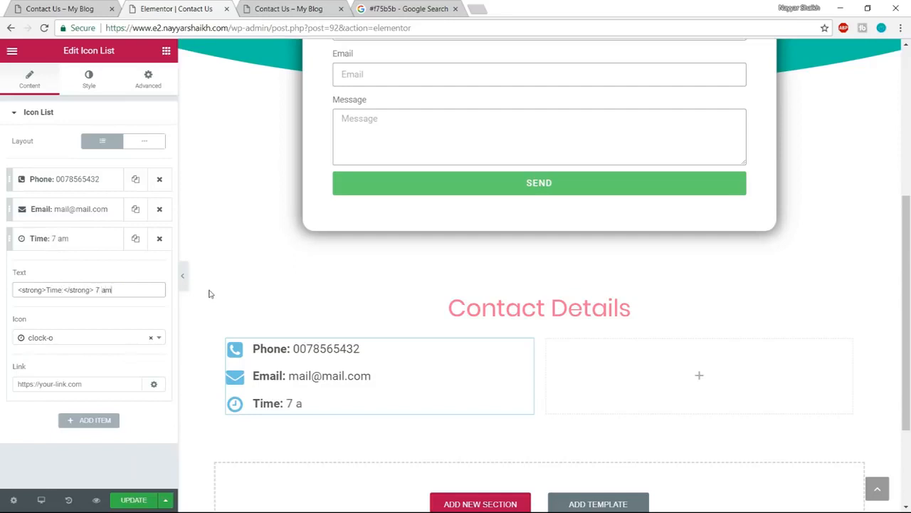
pyautogui.write(' to 5 pm')
pyautogui.click(132, 500)
# - Copy the "Nunc elementum porta tempus" paragraph from the reference Contact Us page and return to the page editor
pyautogui.click(62, 10)
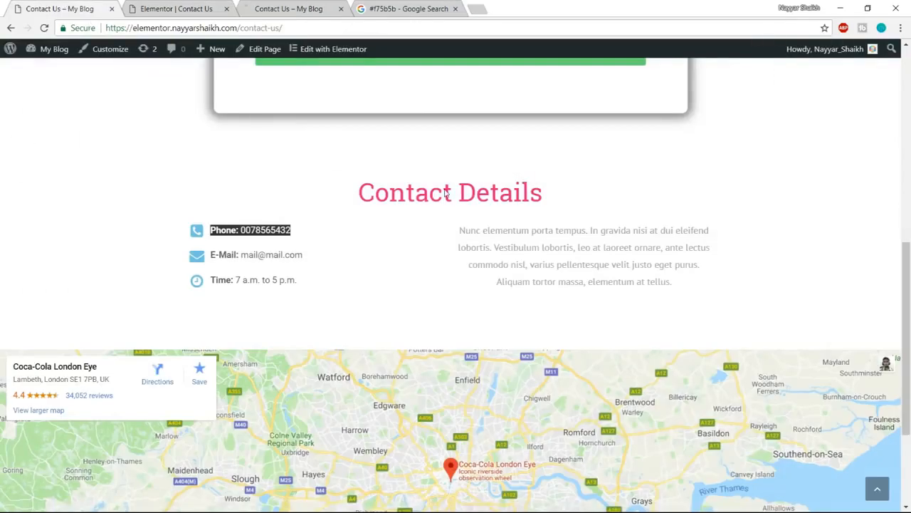
pyautogui.moveTo(447, 228); pyautogui.dragTo(704, 289)
pyautogui.hotkey('ctrl', 'c')
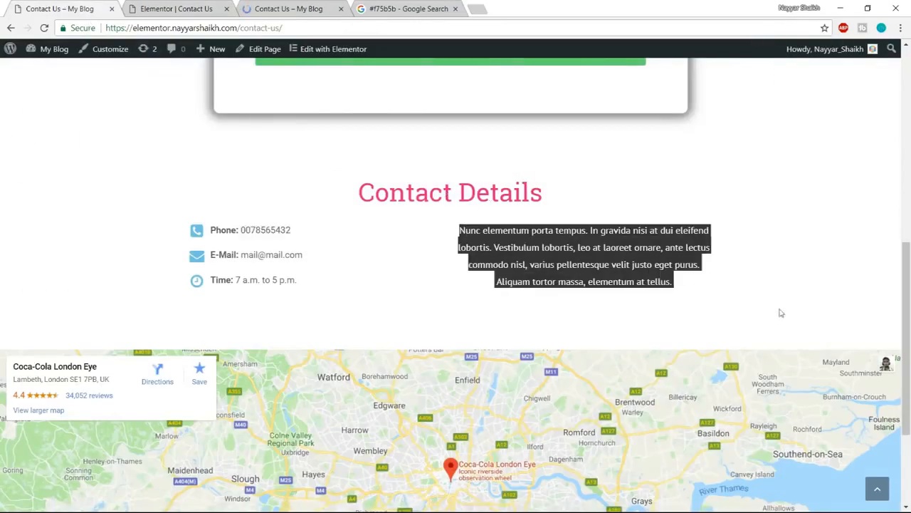
pyautogui.click(192, 9)
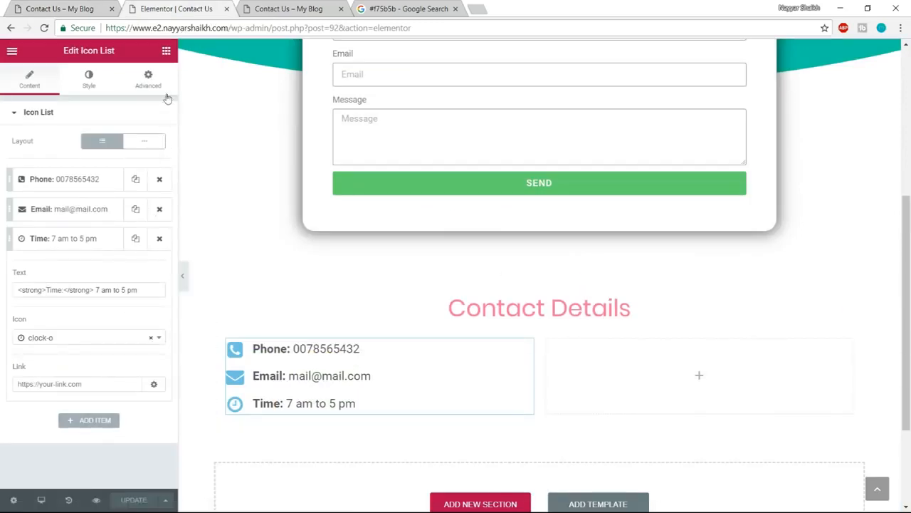
# - Add a Heading widget to the empty column beside the icon list and replace its title with the copied paragraph
pyautogui.click(167, 52)
pyautogui.moveTo(128, 142); pyautogui.dragTo(672, 364)
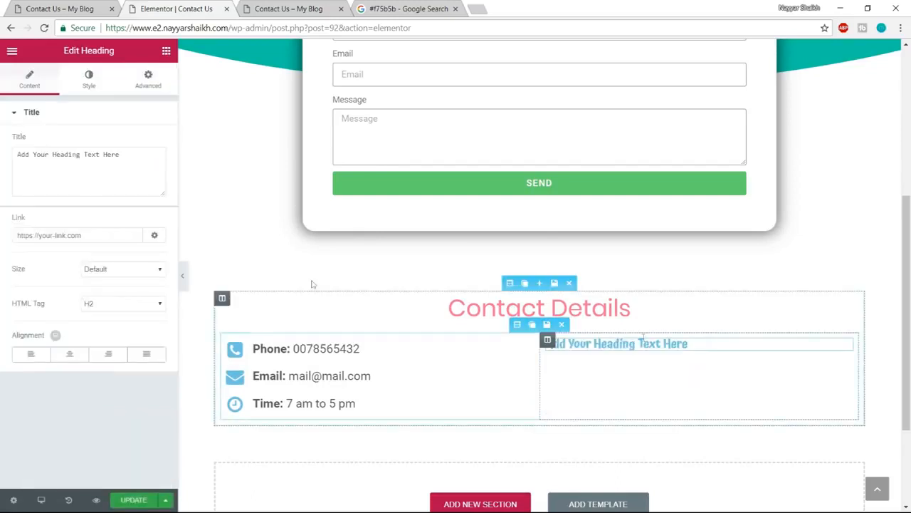
pyautogui.tripleClick(155, 163)
pyautogui.hotkey('ctrl', 'v')
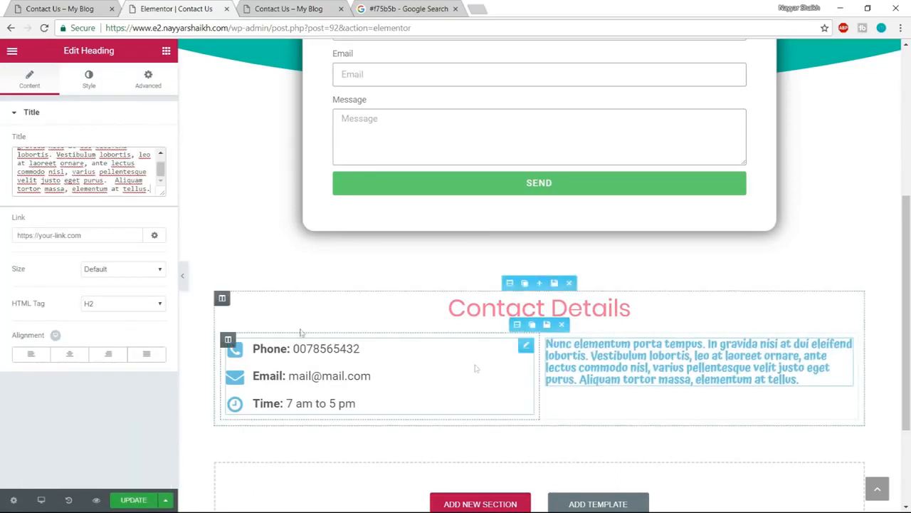
# - Center the paragraph heading beside the icon list and set its text color to the dark grey palette swatch
pyautogui.click(70, 354)
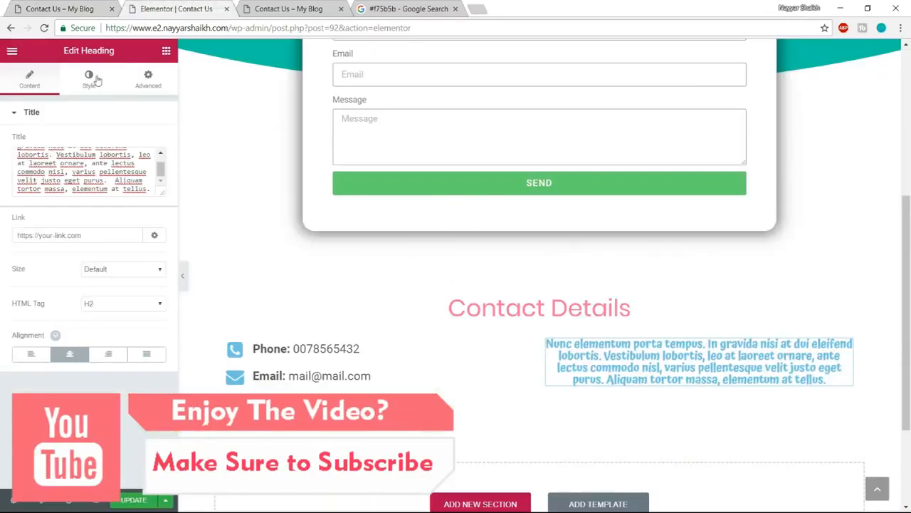
pyautogui.click(88, 79)
pyautogui.click(151, 141)
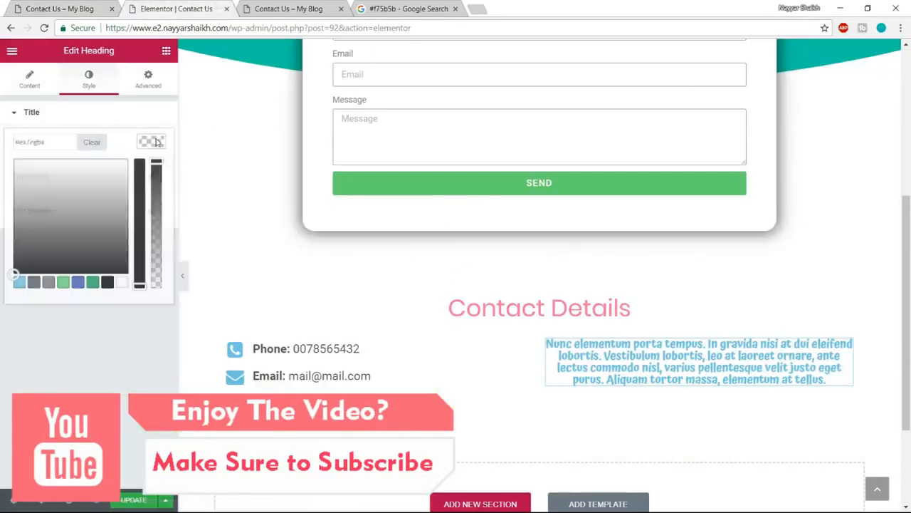
pyautogui.click(33, 282)
pyautogui.click(149, 144)
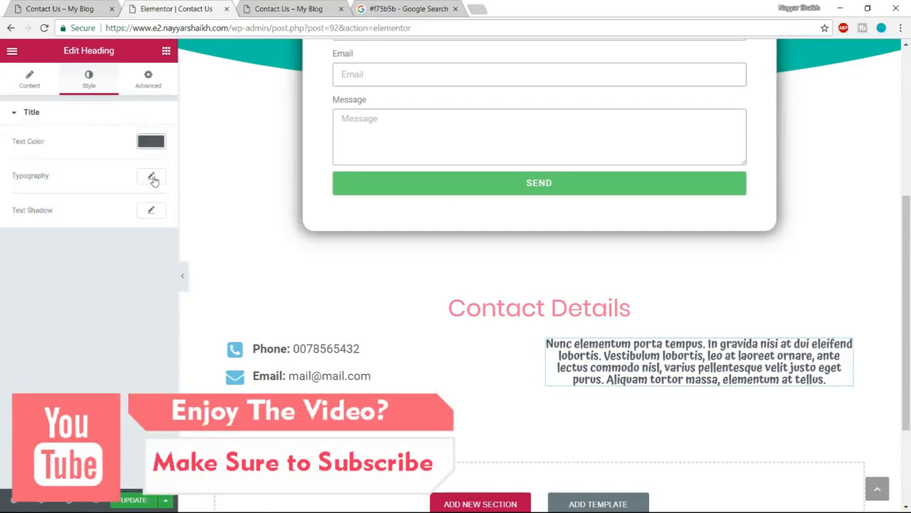
# - Set the paragraph heading's typography to the Poppins family at a size of 16 px
pyautogui.click(151, 176)
pyautogui.click(137, 207)
pyautogui.write('poppi')
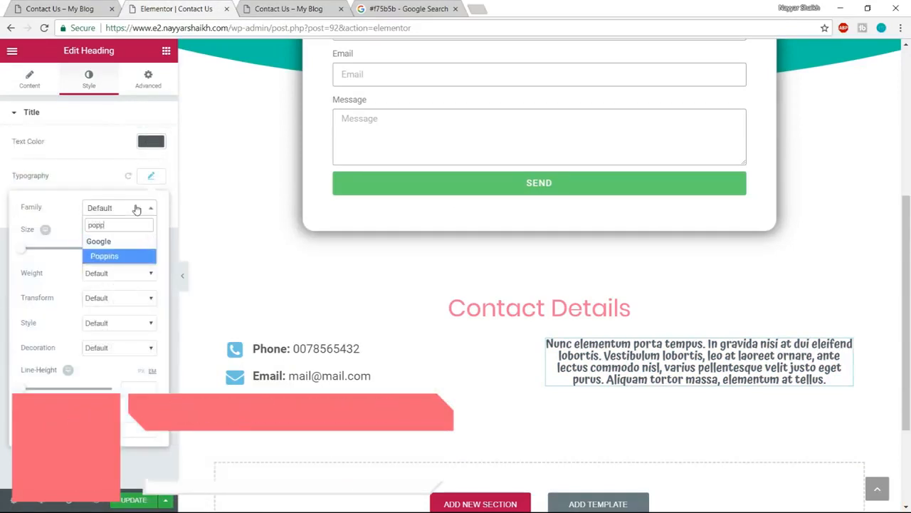
pyautogui.press('Return')
pyautogui.click(132, 252)
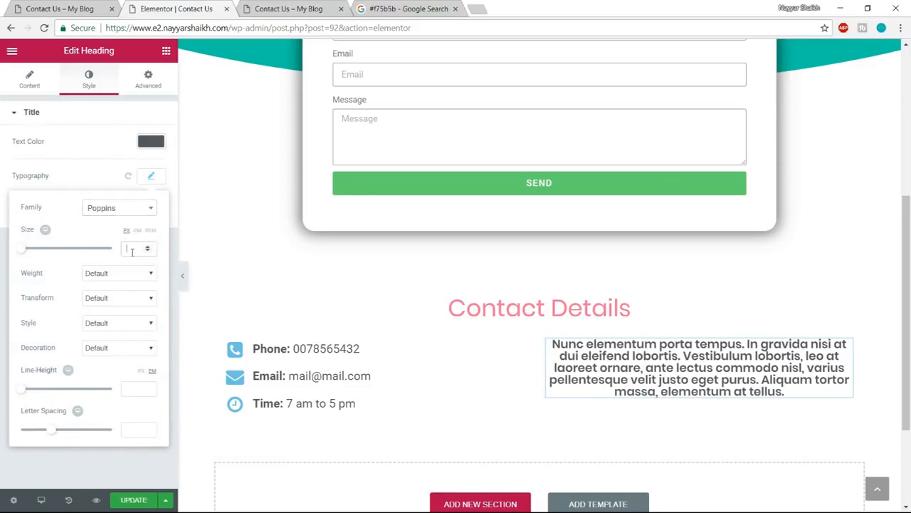
pyautogui.write('16')
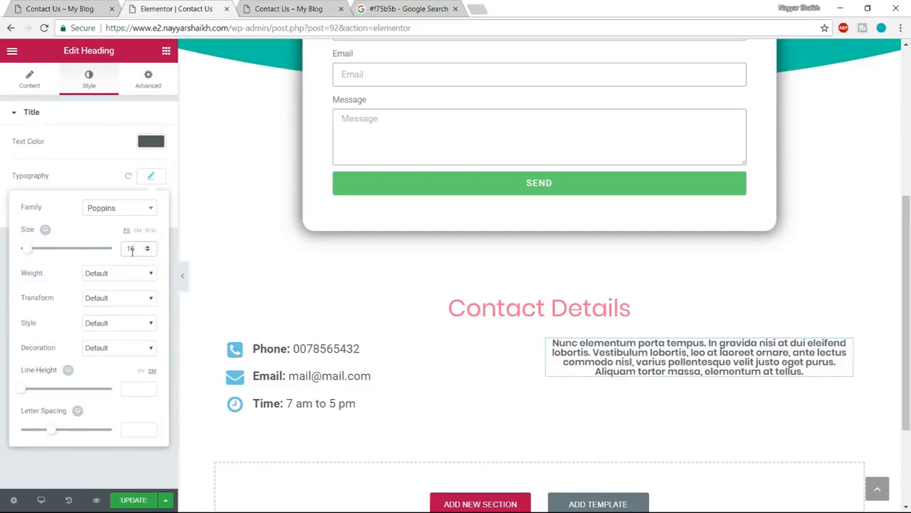
# - Check the paragraph on the reference Contact Us page and increase the heading's font size to 18 px
pyautogui.hotkey('ctrl', 'shift', 'Tab')
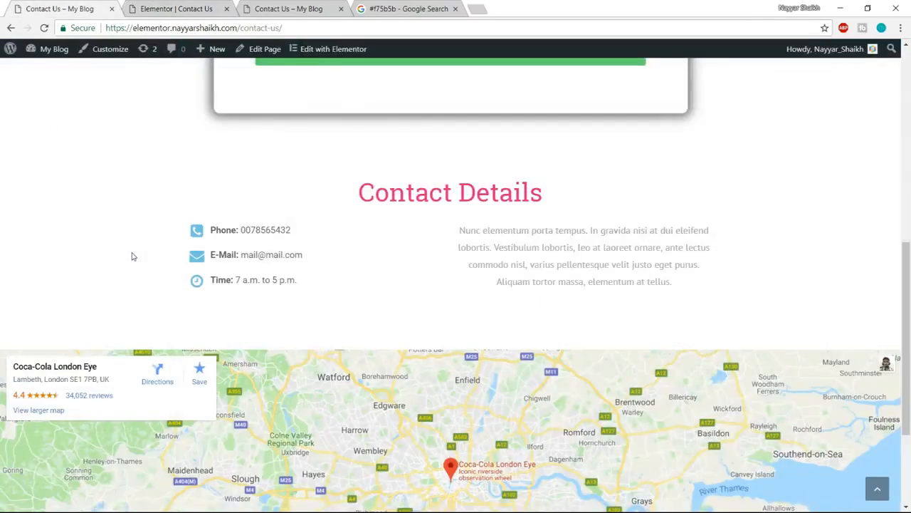
pyautogui.hotkey('ctrl', 'a')
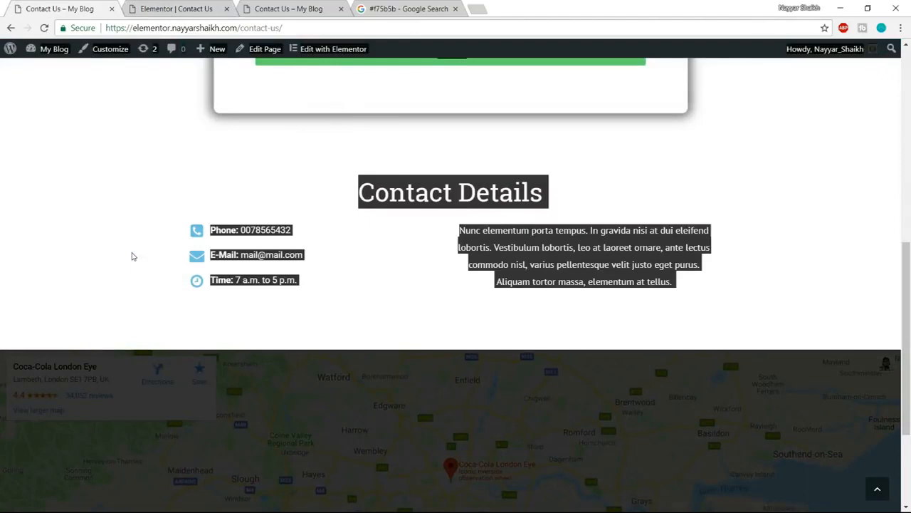
pyautogui.click(213, 6)
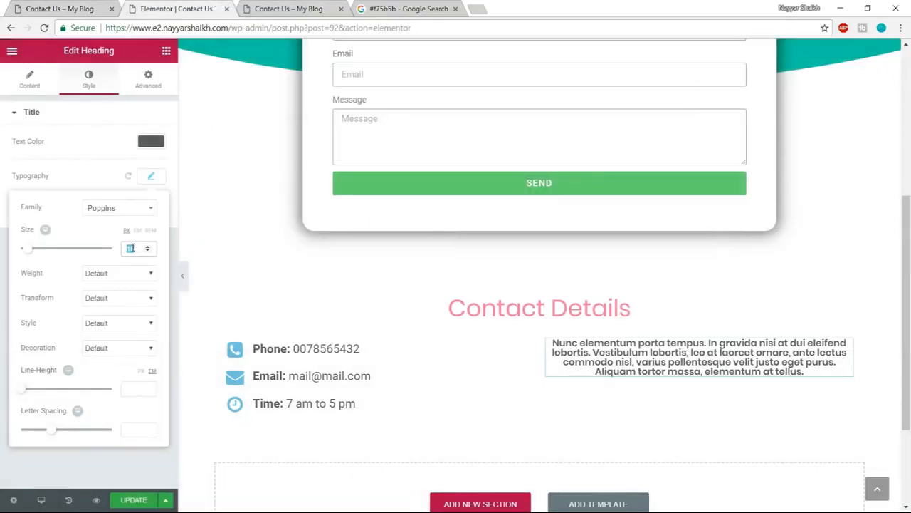
pyautogui.press('Up')
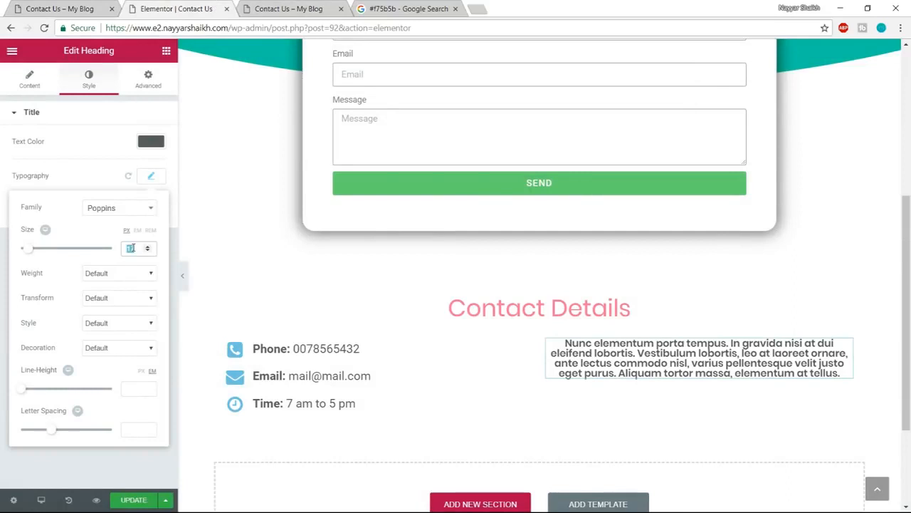
pyautogui.press('Up')
# - Set the paragraph heading's weight to 400 and line height to 1.5 em, and update the page
pyautogui.click(122, 276)
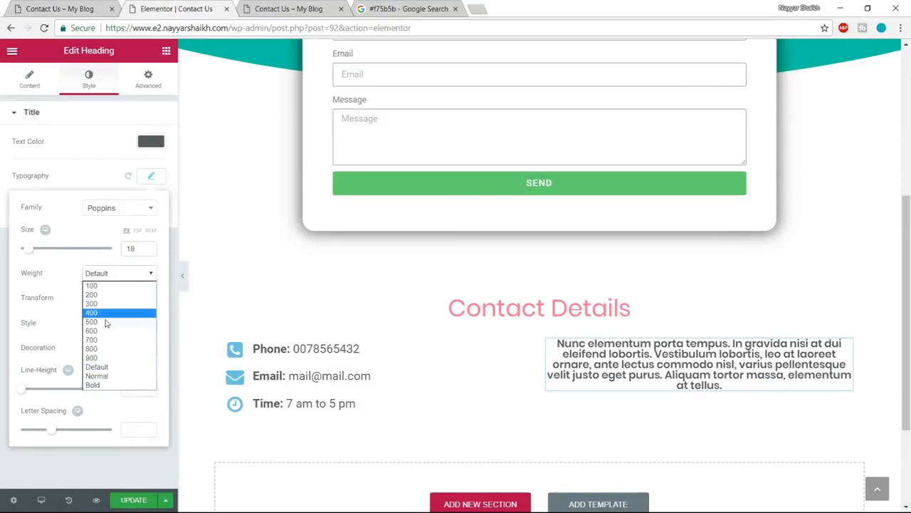
pyautogui.click(109, 315)
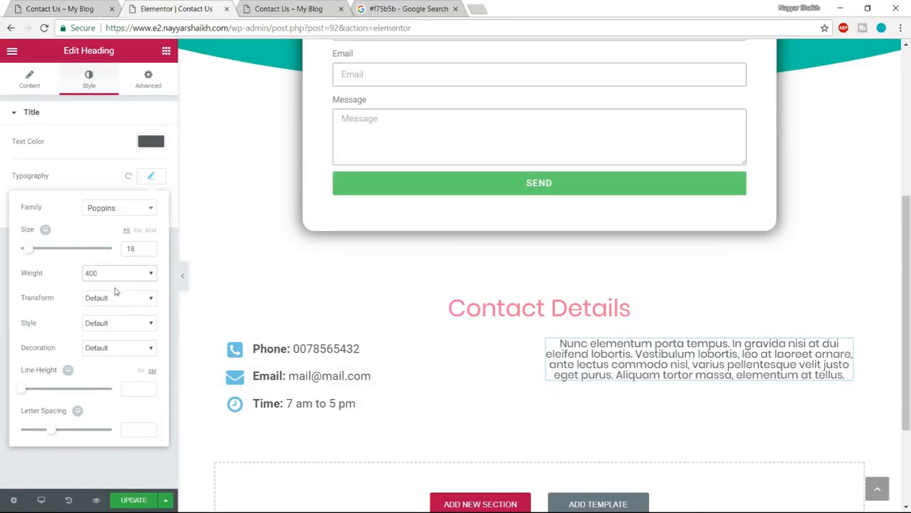
pyautogui.moveTo(25, 389); pyautogui.dragTo(40, 396)
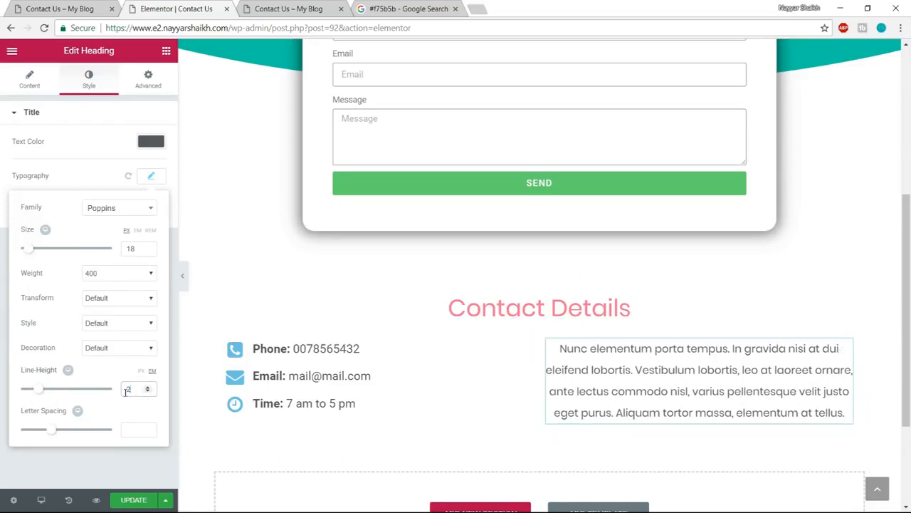
pyautogui.write('1.5')
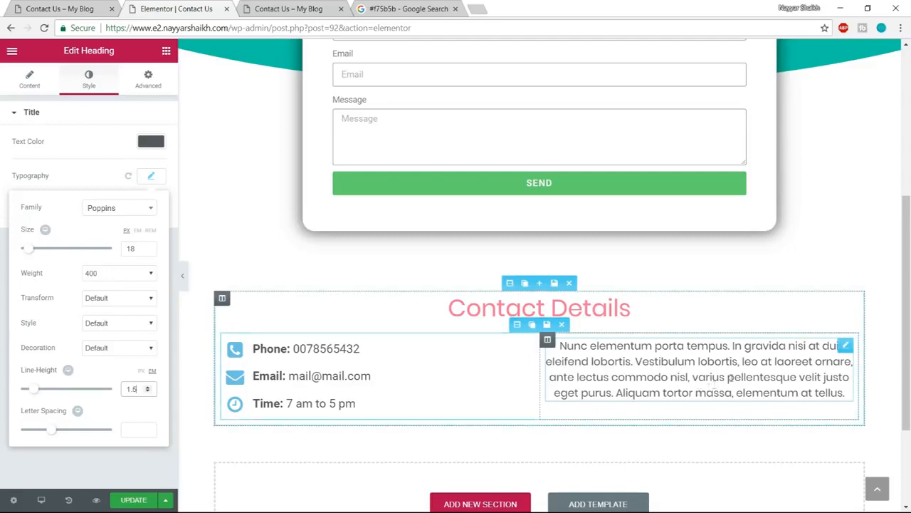
pyautogui.scroll(-2, 346, 397)
pyautogui.click(132, 502)
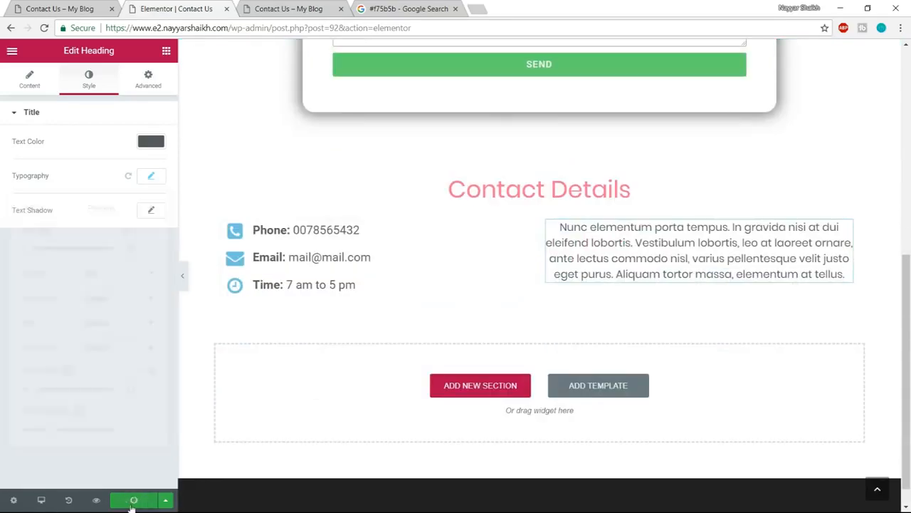
# - Check the map on the reference page and add a Google Maps widget in a new single-column section below the contact details
pyautogui.click(104, 8)
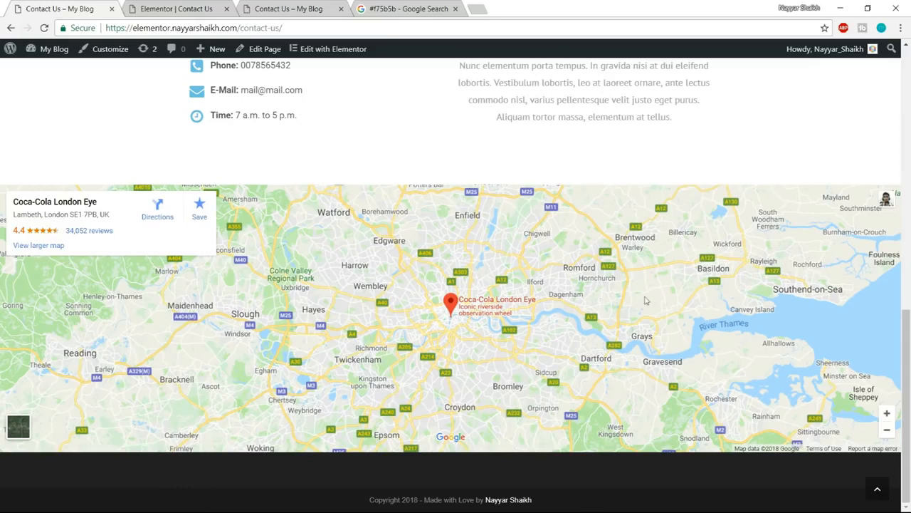
pyautogui.click(171, 7)
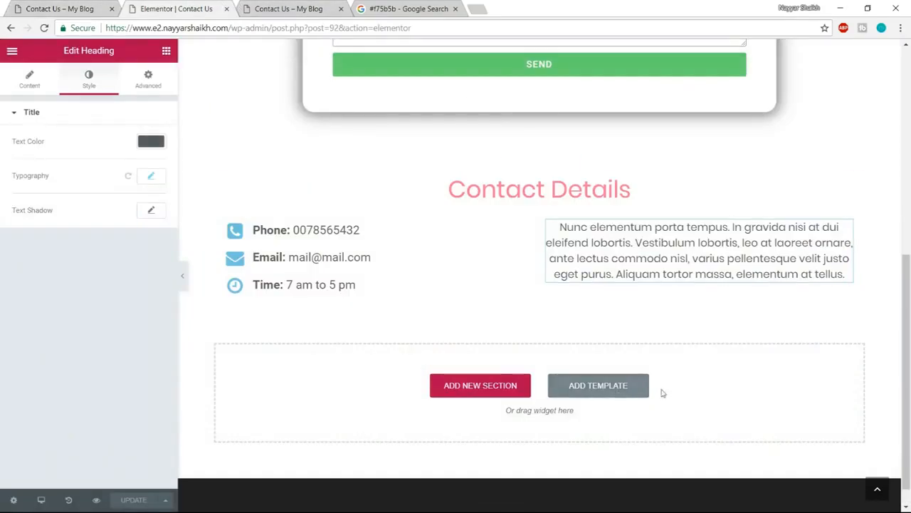
pyautogui.click(514, 393)
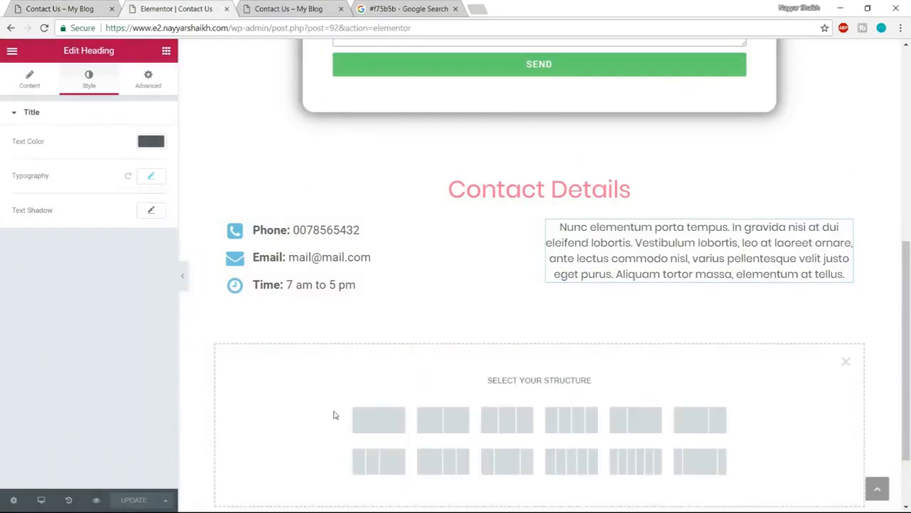
pyautogui.click(382, 421)
pyautogui.click(167, 53)
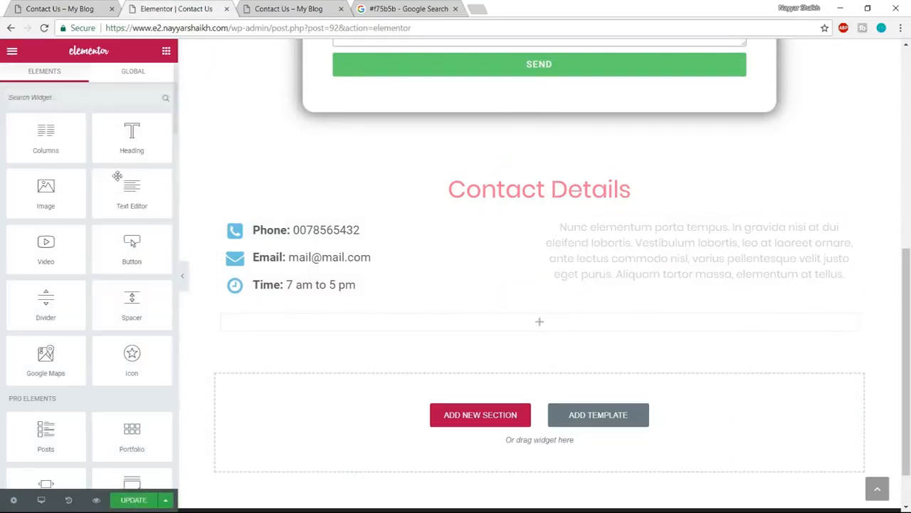
pyautogui.scroll(-2, 86, 285)
pyautogui.moveTo(52, 288); pyautogui.dragTo(533, 315)
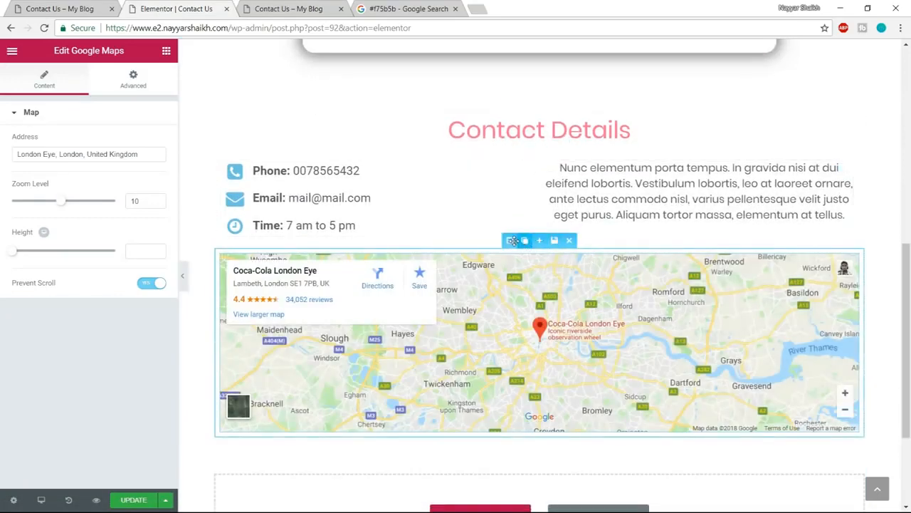
# - Unlink the map section's margin values and set its top margin to 100 px
pyautogui.click(512, 240)
pyautogui.click(148, 79)
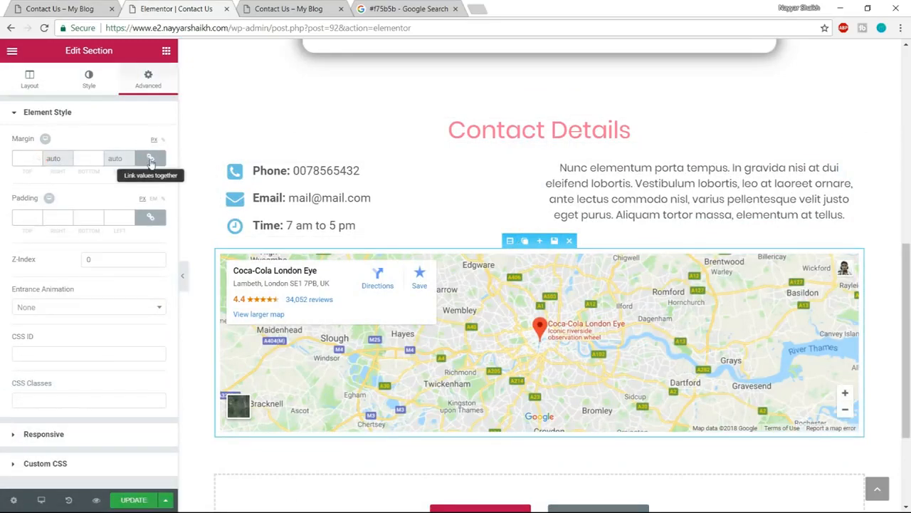
pyautogui.click(151, 159)
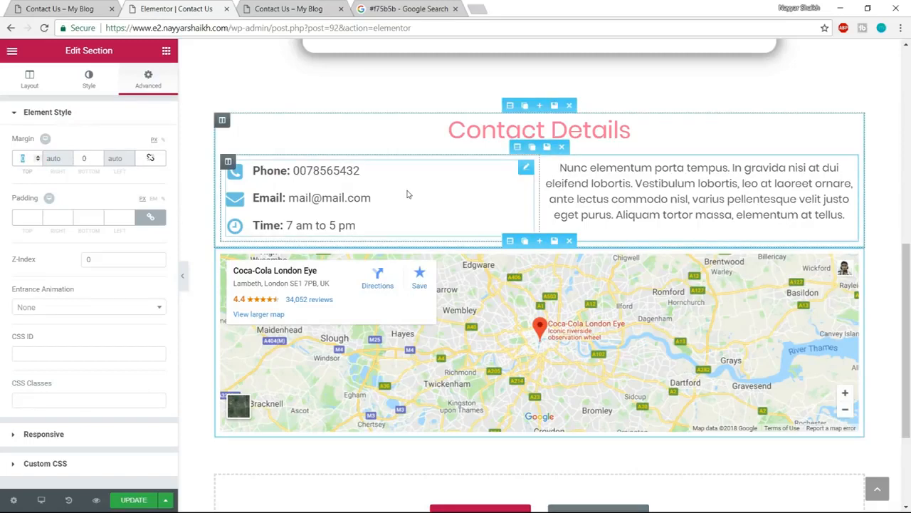
pyautogui.write('100')
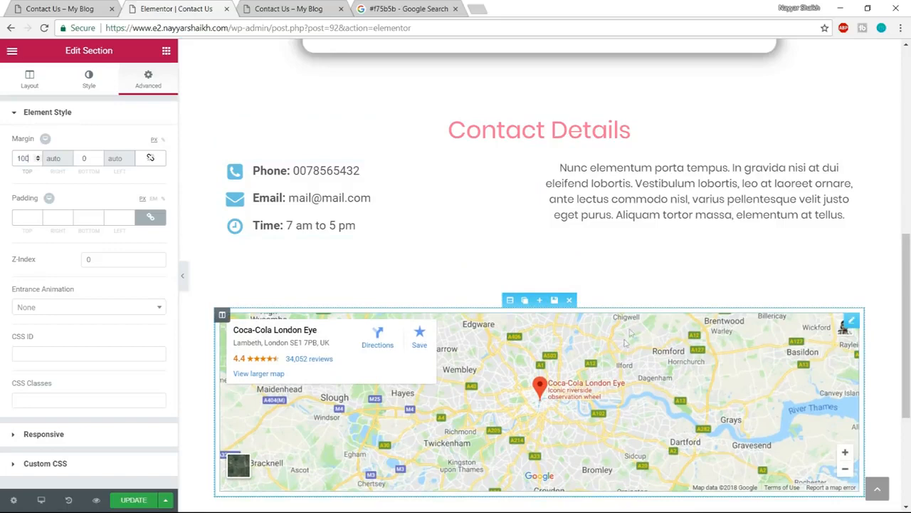
# - Stretch the map section, with its content width set to Full Width and its columns gap to No Gap
pyautogui.click(32, 82)
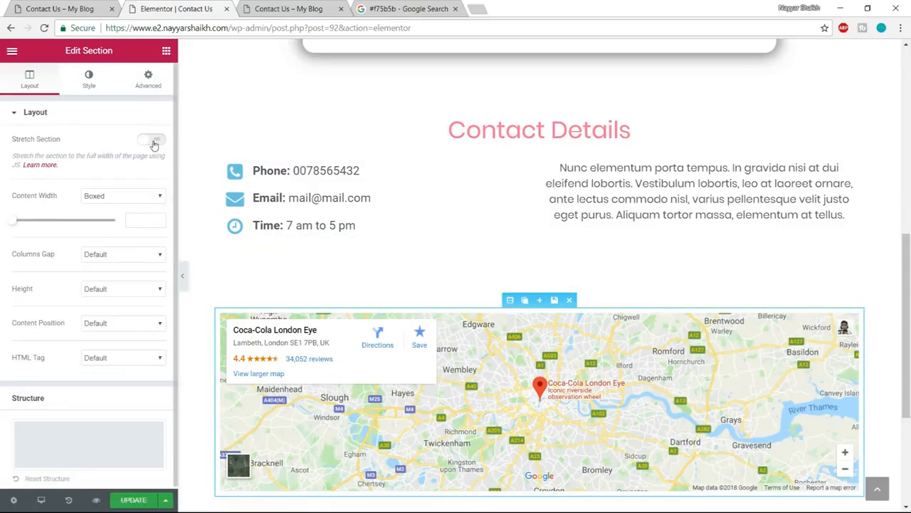
pyautogui.click(154, 141)
pyautogui.scroll(-2, 671, 259)
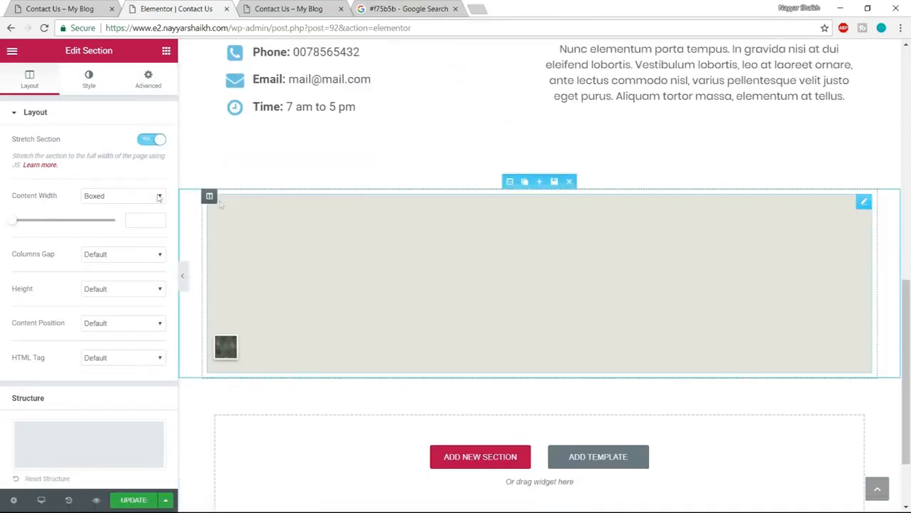
pyautogui.click(158, 197)
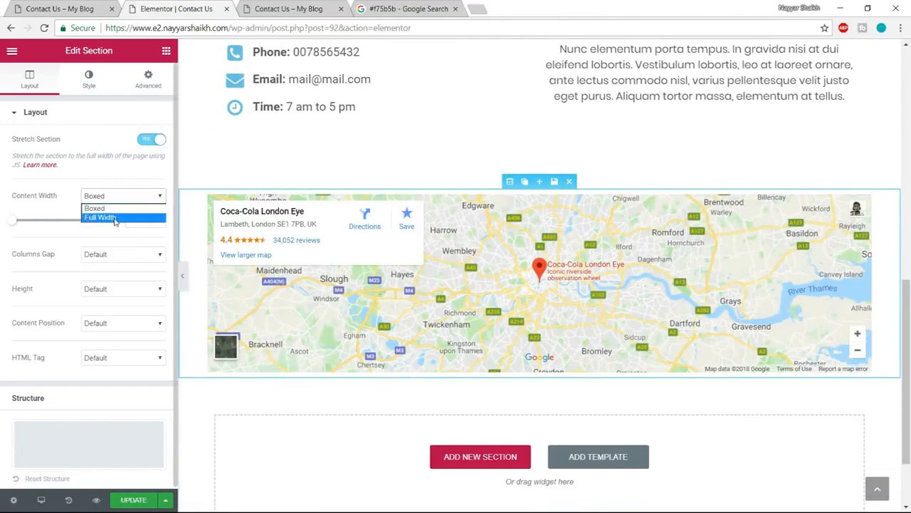
pyautogui.click(114, 217)
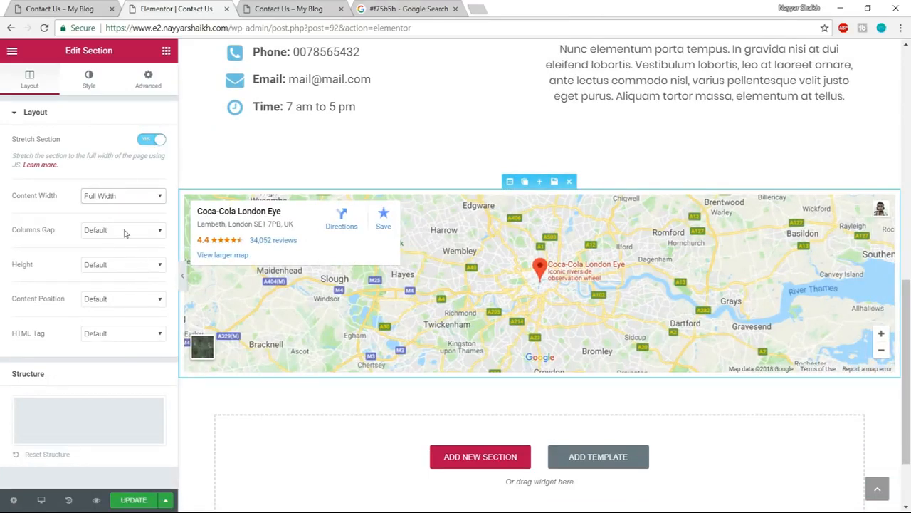
pyautogui.click(121, 230)
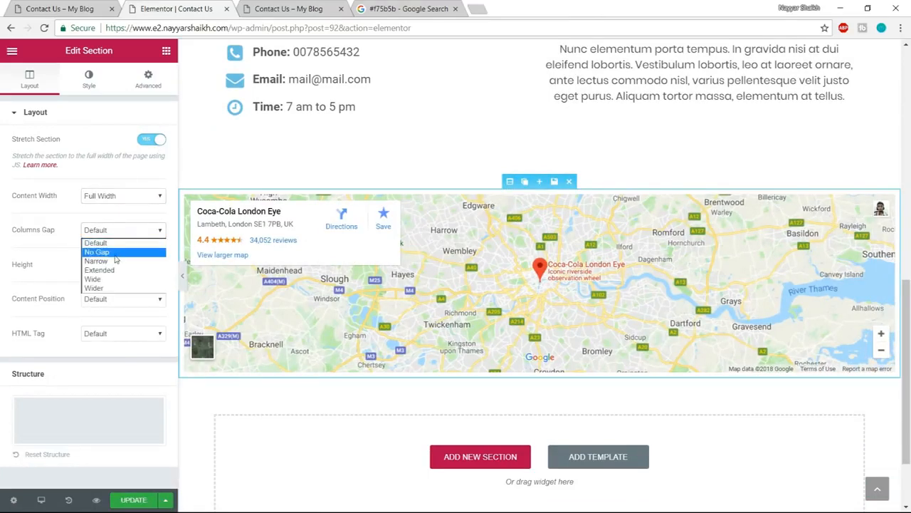
pyautogui.click(114, 254)
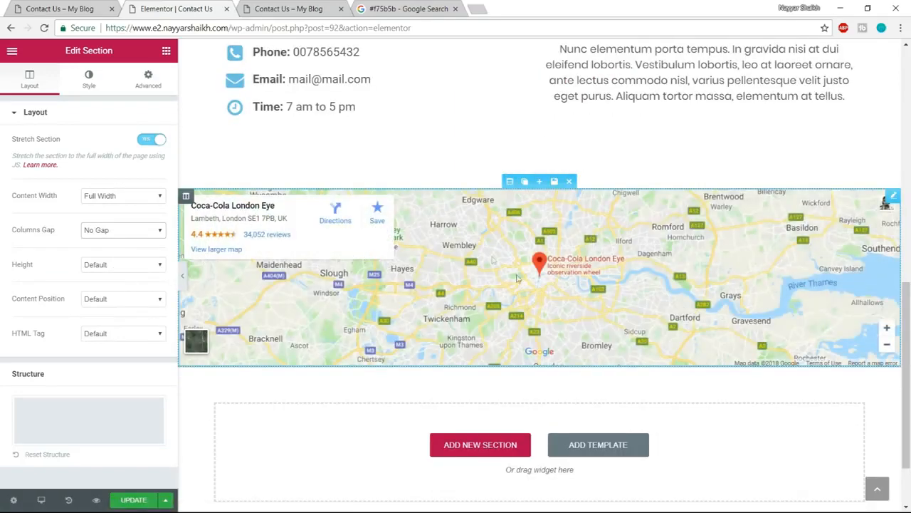
# - Set the Google Maps widget's address to "sion, mumbai" and its zoom level to 11
pyautogui.click(570, 254)
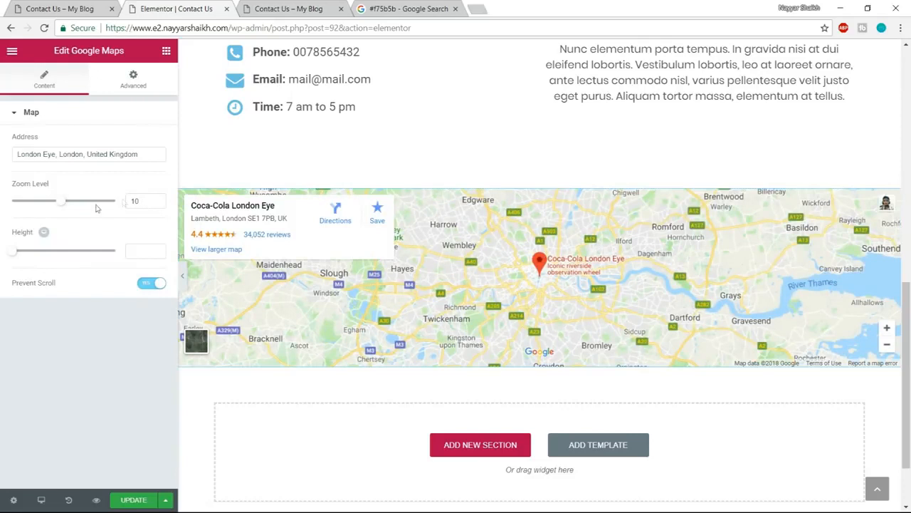
pyautogui.moveTo(146, 156); pyautogui.dragTo(2, 157)
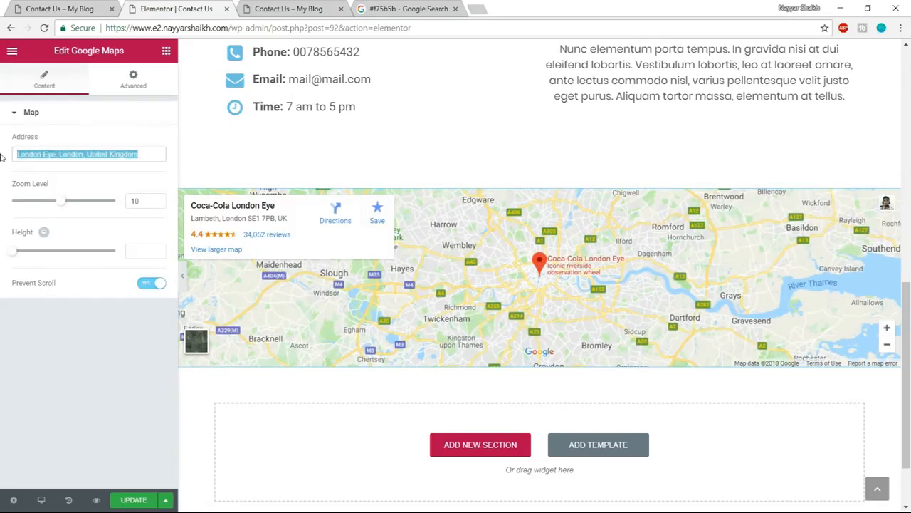
pyautogui.write('mu')
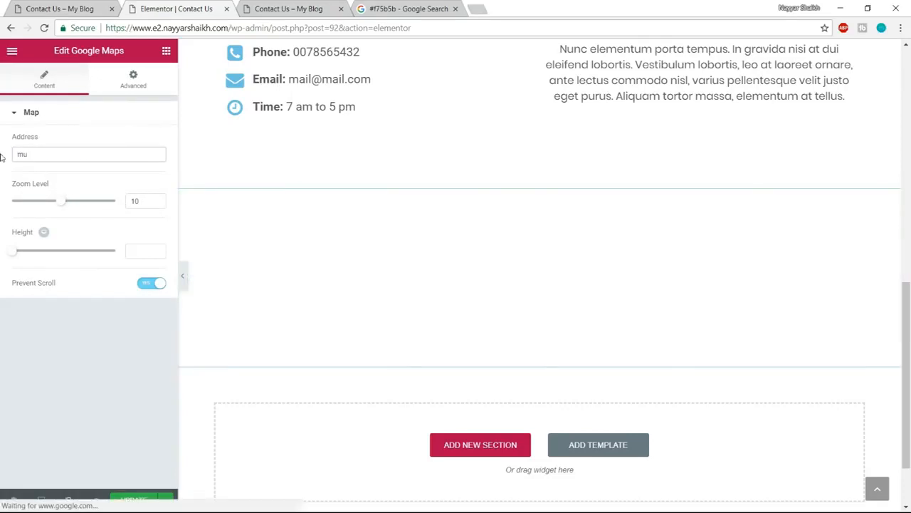
pyautogui.write('mbai')
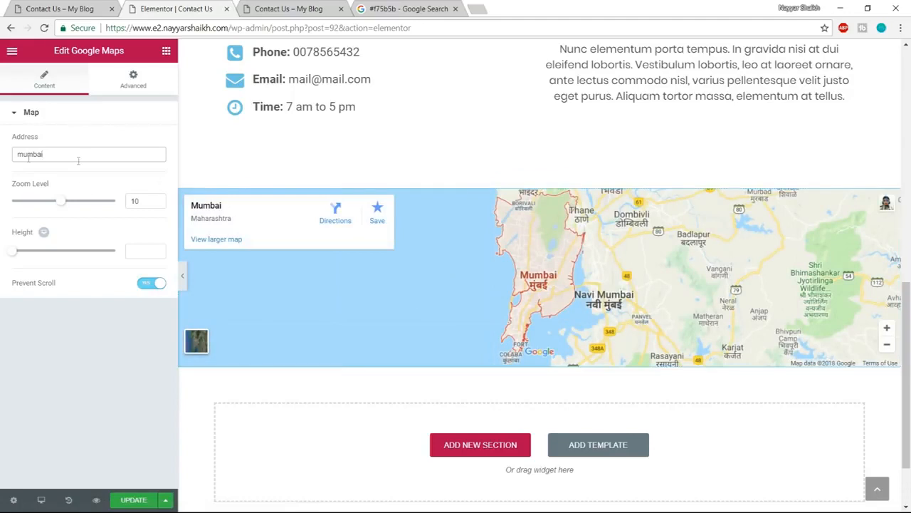
pyautogui.write('sion,')
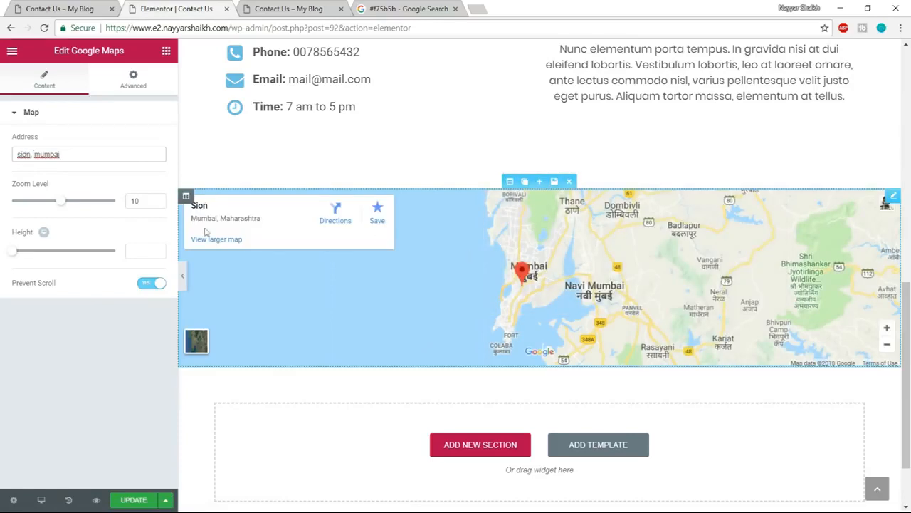
pyautogui.moveTo(63, 203); pyautogui.dragTo(70, 205)
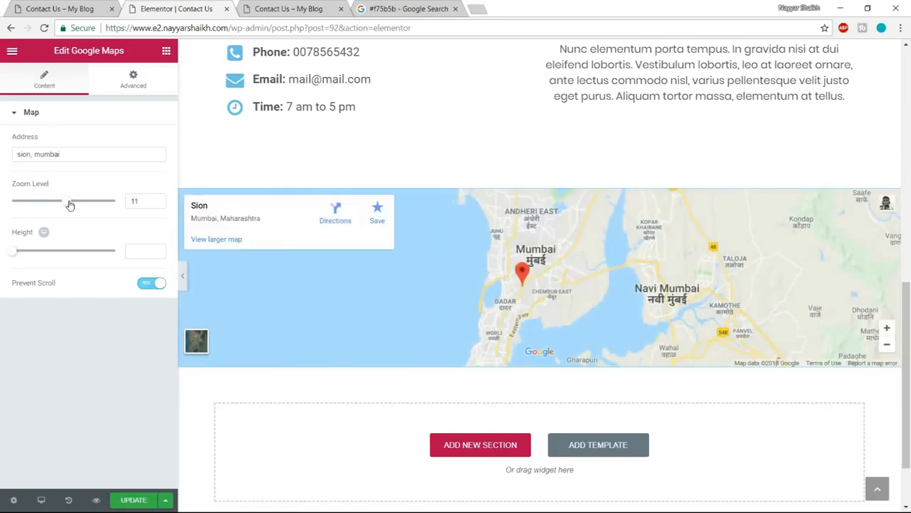
# - Set the Google Maps widget's zoom level to 15 and its height to 500
pyautogui.moveTo(70, 205); pyautogui.dragTo(73, 205)
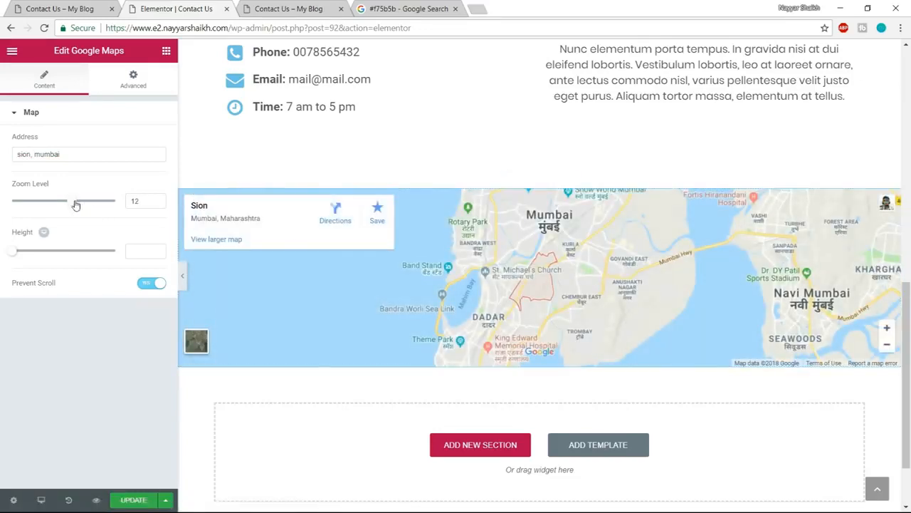
pyautogui.moveTo(76, 205); pyautogui.dragTo(89, 205)
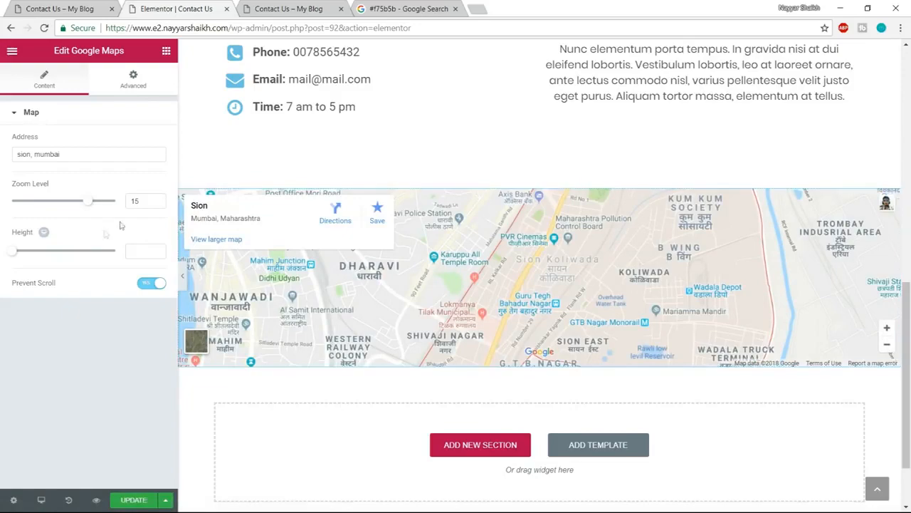
pyautogui.moveTo(12, 255); pyautogui.dragTo(45, 257)
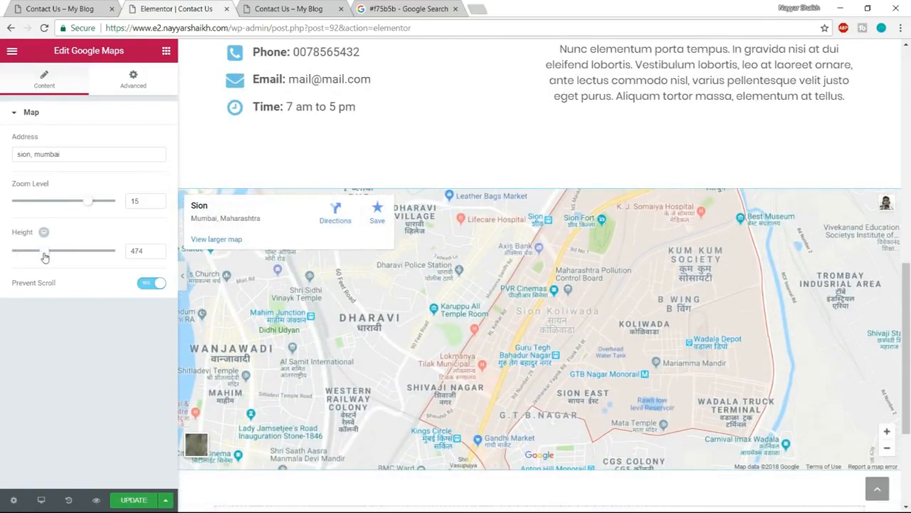
pyautogui.scroll(-3, 482, 279)
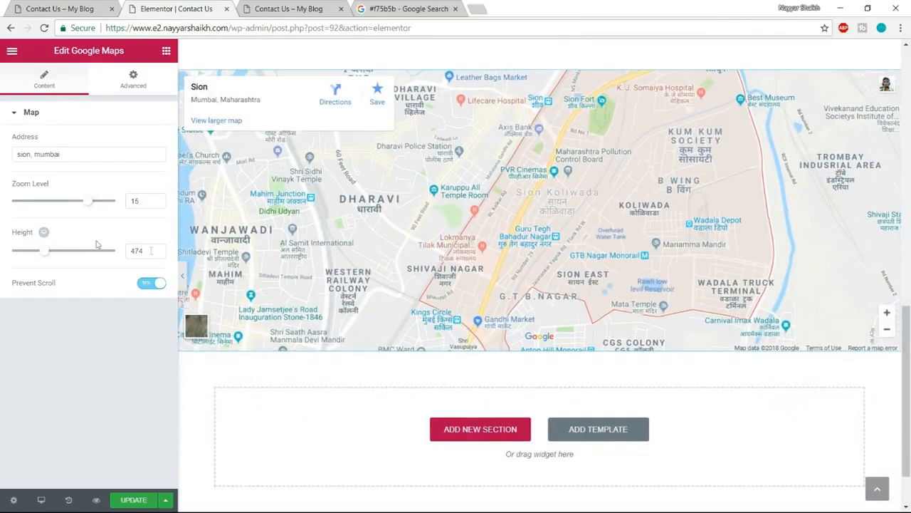
pyautogui.write('500')
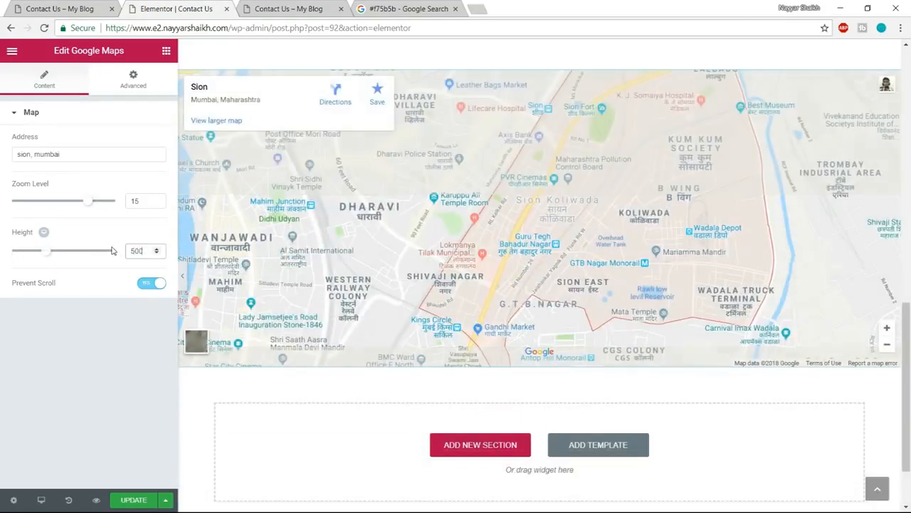
# - Update the Contact Us page and review its preview down to the map and footer
pyautogui.scroll(2, 718, 267)
pyautogui.scroll(1, 717, 266)
pyautogui.scroll(-3, 718, 266)
pyautogui.scroll(8, 748, 313)
pyautogui.scroll(1, 749, 313)
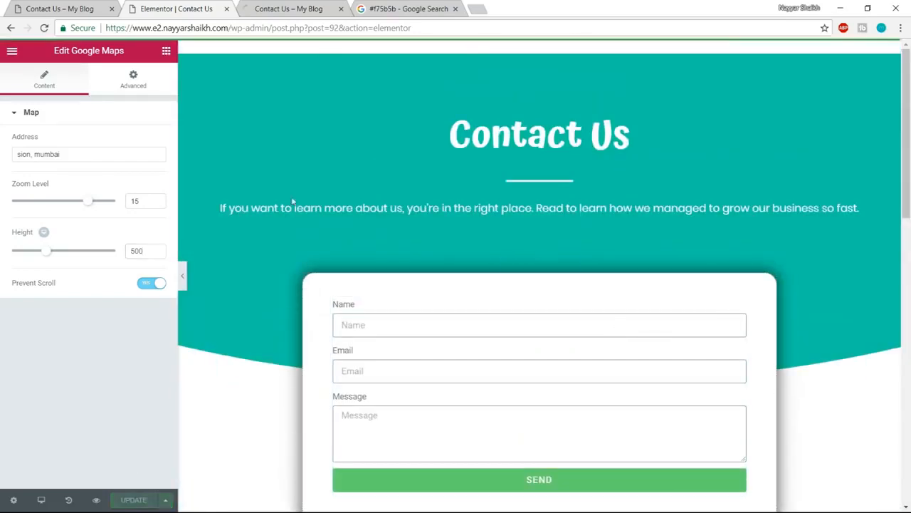
pyautogui.click(315, 6)
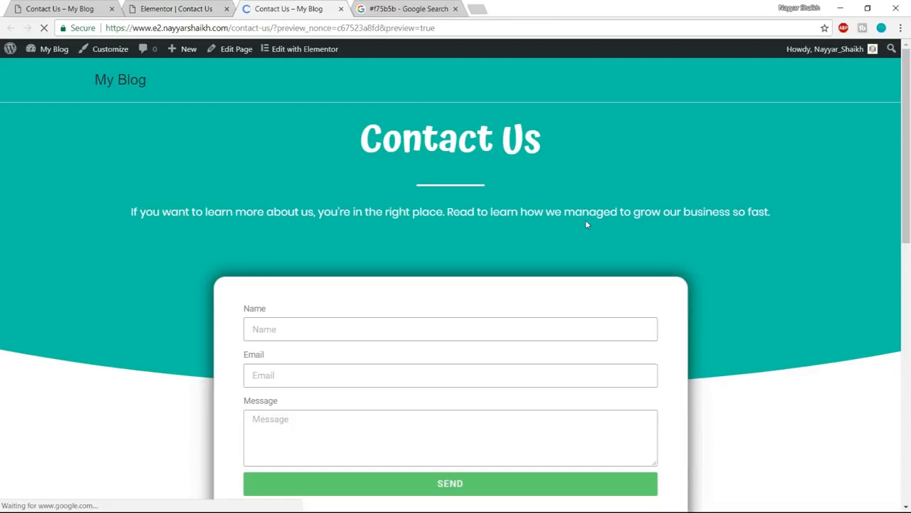
pyautogui.scroll(-9, 583, 223)
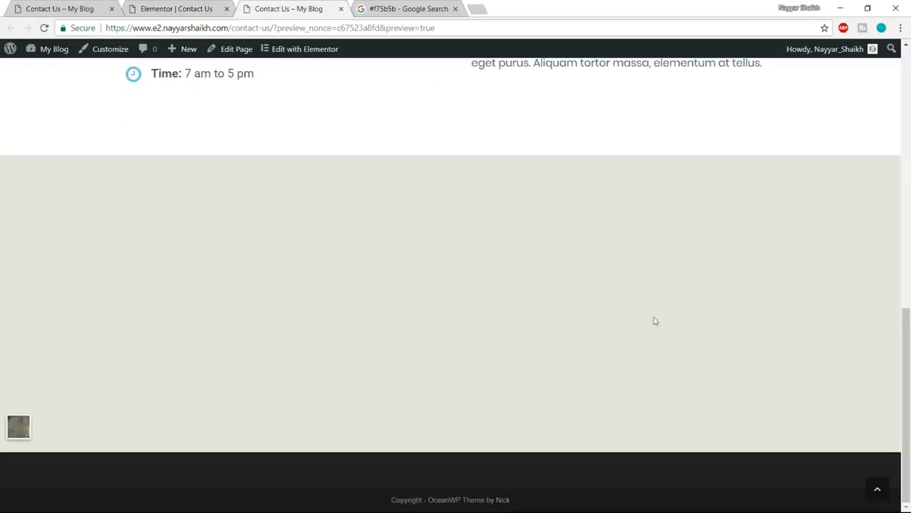
pyautogui.scroll(10, 638, 320)
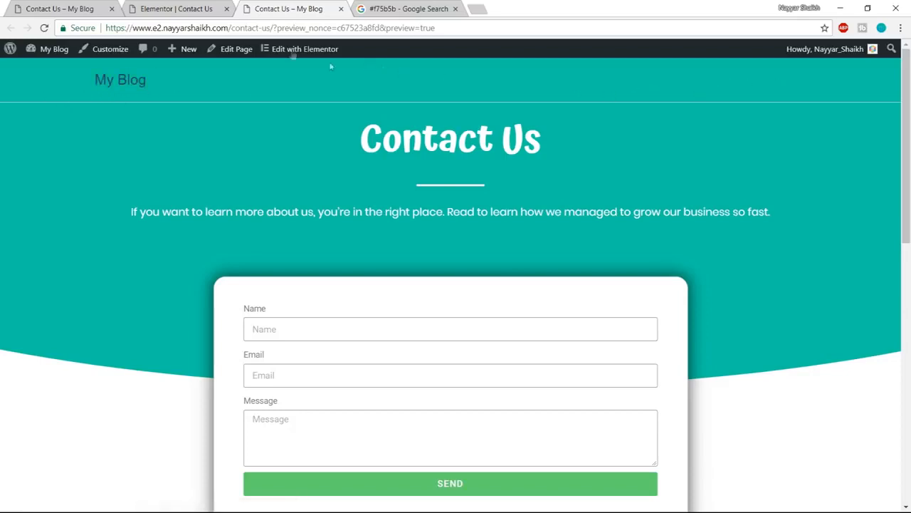
# - Go to the WordPress admin's menu management page and create a menu named "Main Menu"
pyautogui.click(187, 9)
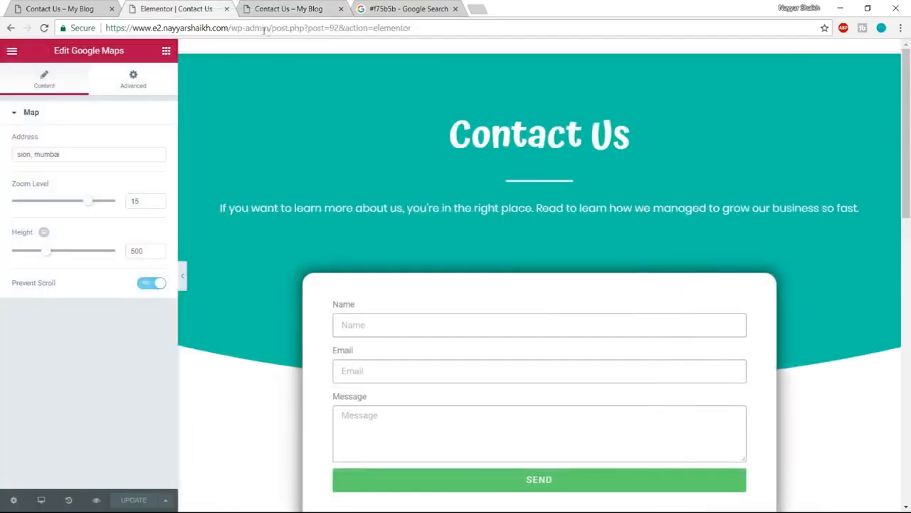
pyautogui.moveTo(274, 27); pyautogui.dragTo(718, 8)
pyautogui.press('BackSpace')
pyautogui.press('Return')
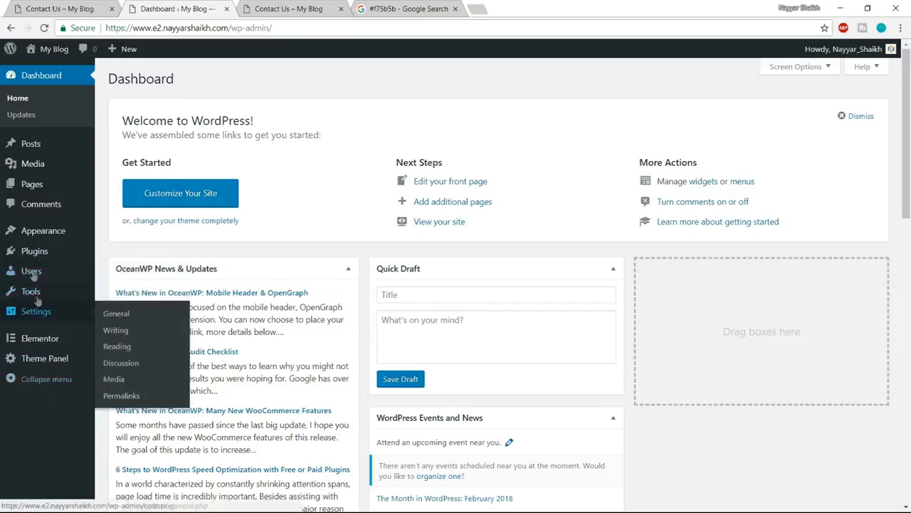
pyautogui.moveTo(31, 241)
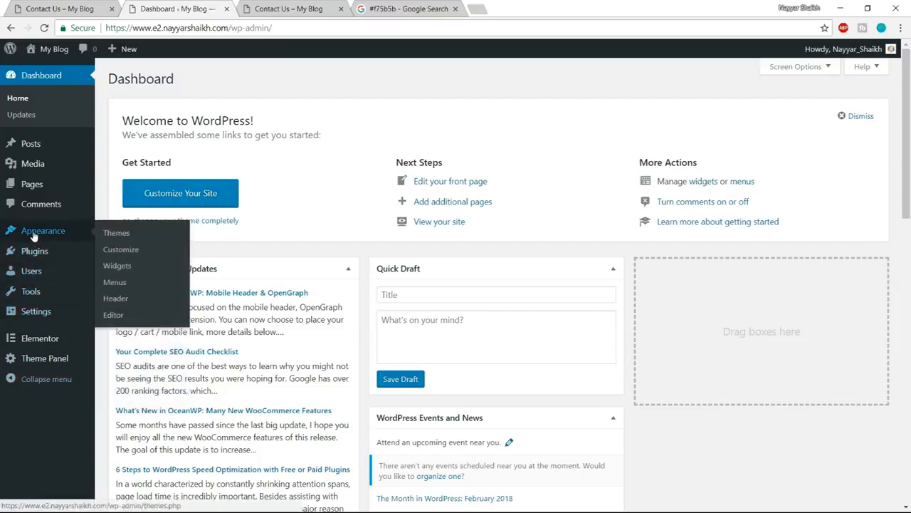
pyautogui.click(114, 283)
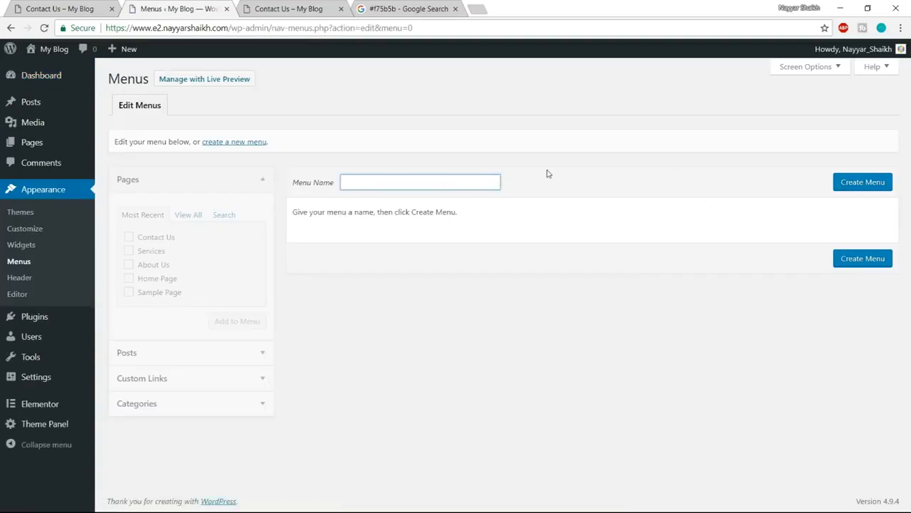
pyautogui.write('Main Menu')
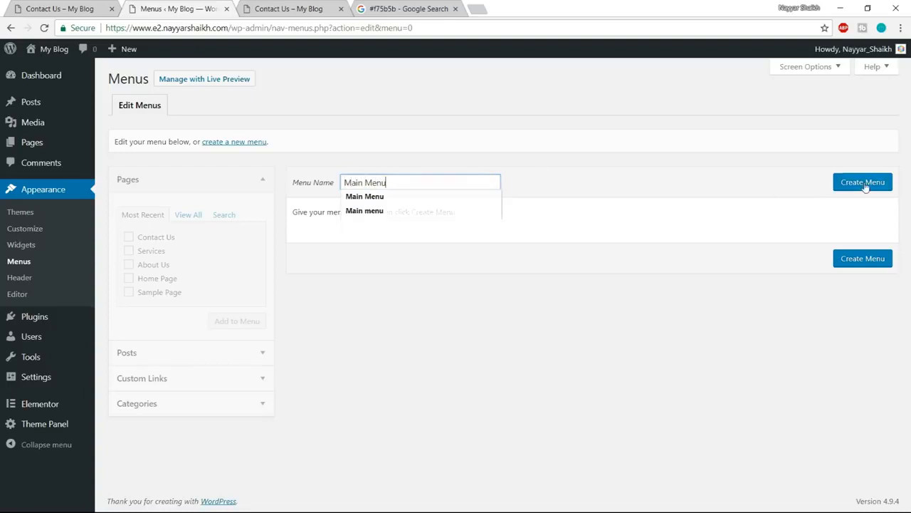
pyautogui.click(864, 184)
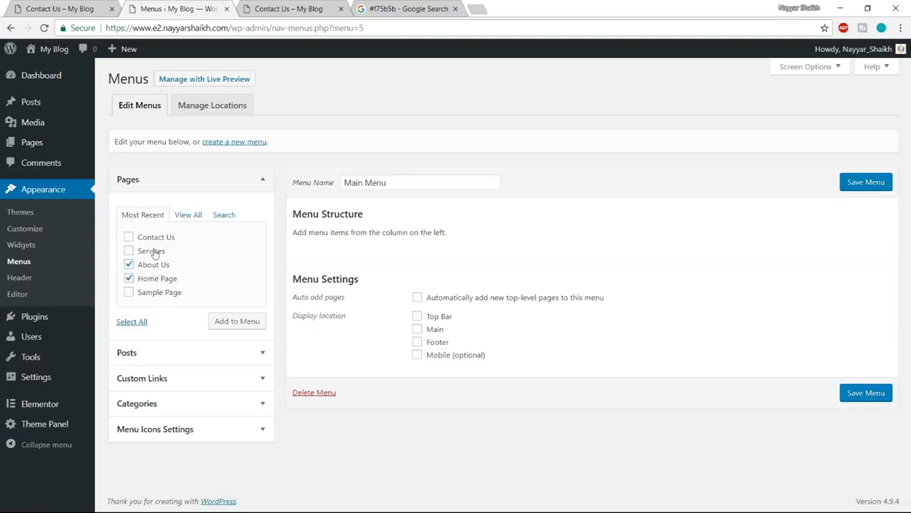
# - Add the Home Page, About Us, Services and Contact Us pages to the menu in that order and assign it to the Main location
pyautogui.click(241, 324)
pyautogui.scroll(-2, 469, 403)
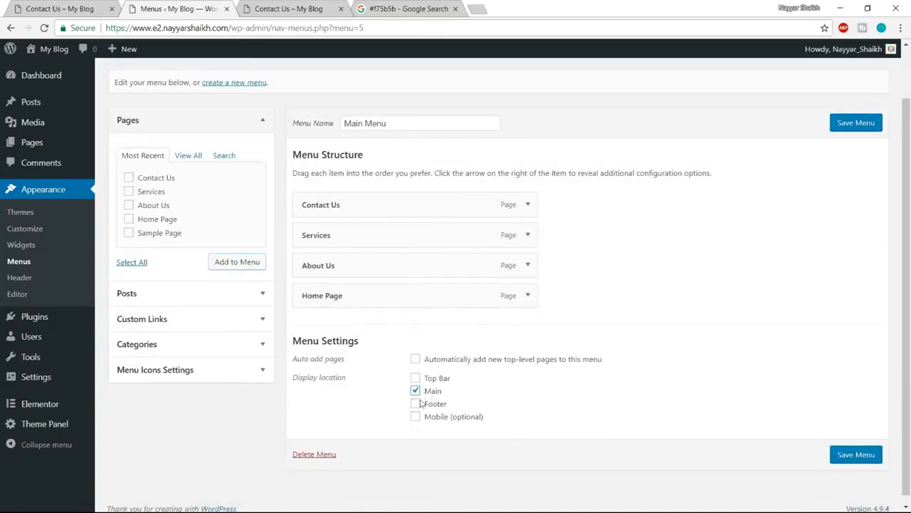
pyautogui.moveTo(384, 297); pyautogui.dragTo(352, 227)
pyautogui.moveTo(352, 320); pyautogui.dragTo(352, 260)
pyautogui.moveTo(335, 320); pyautogui.dragTo(349, 301)
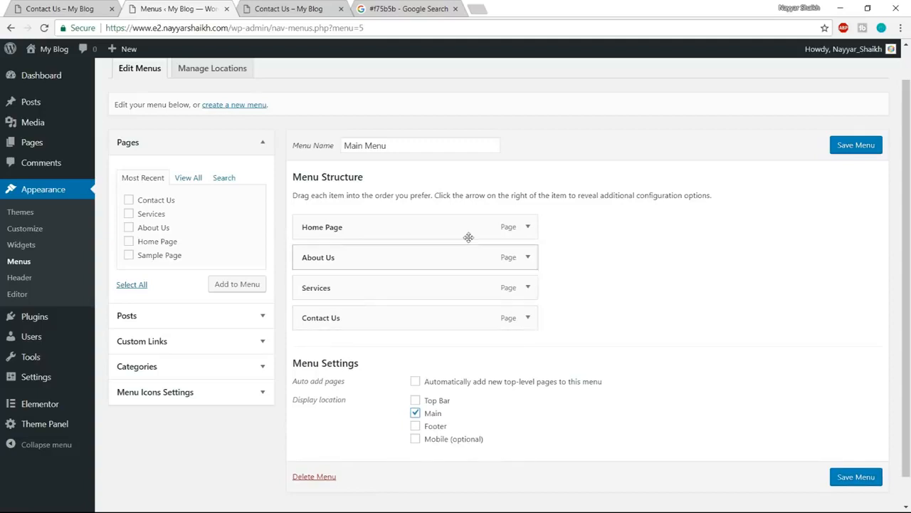
# - Change the Home Page menu item's navigation label to "Home" and save the menu
pyautogui.click(528, 227)
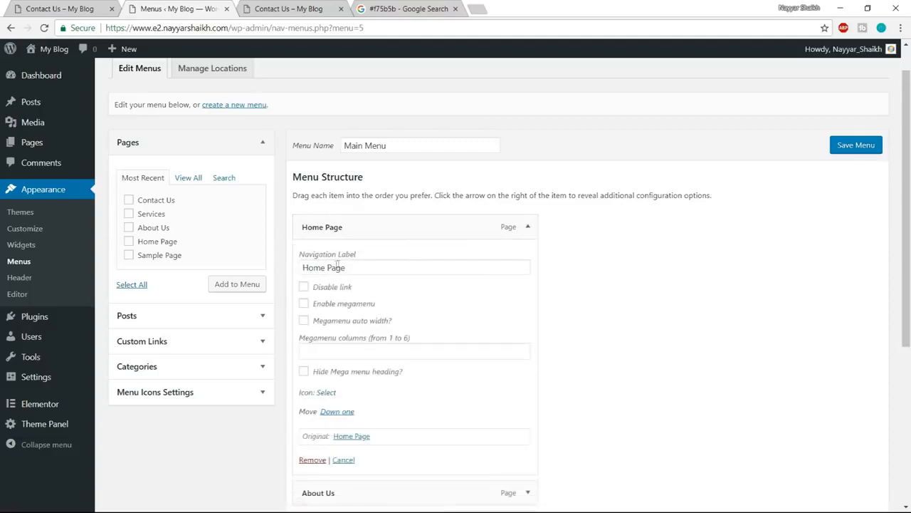
pyautogui.moveTo(327, 268); pyautogui.dragTo(441, 261)
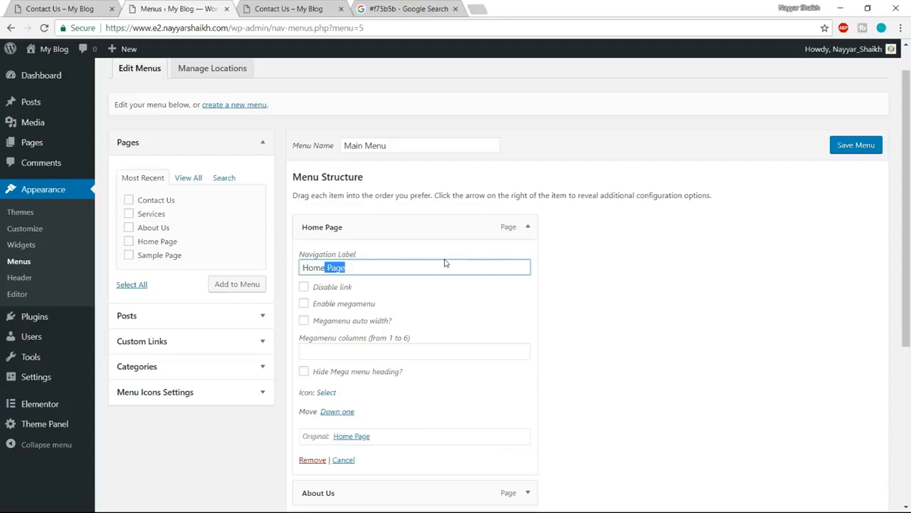
pyautogui.click(526, 228)
pyautogui.click(860, 146)
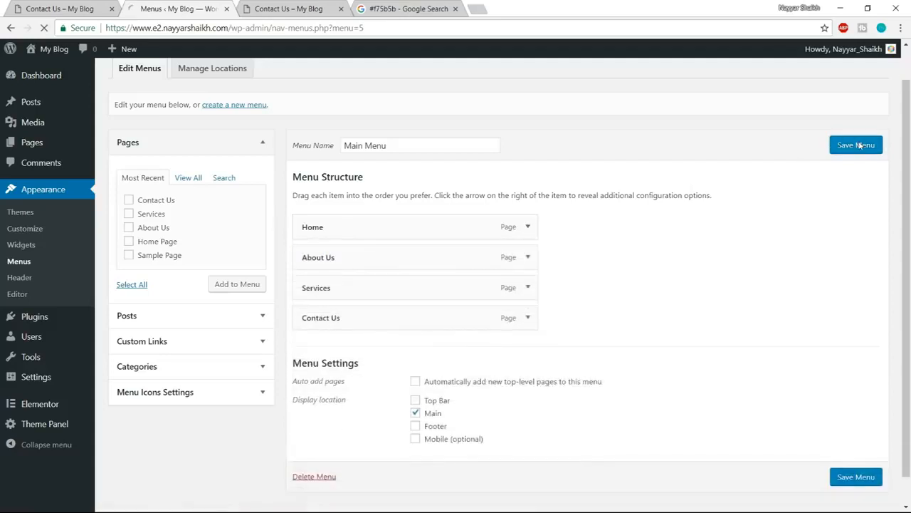
# - Visit the blog's home page from the Contact Us preview and open the site in the theme Customizer
pyautogui.click(306, 7)
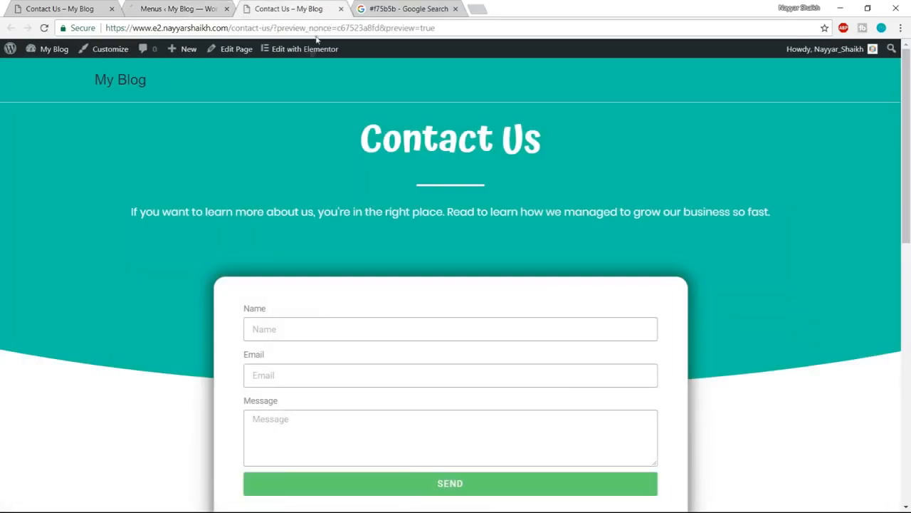
pyautogui.click(116, 82)
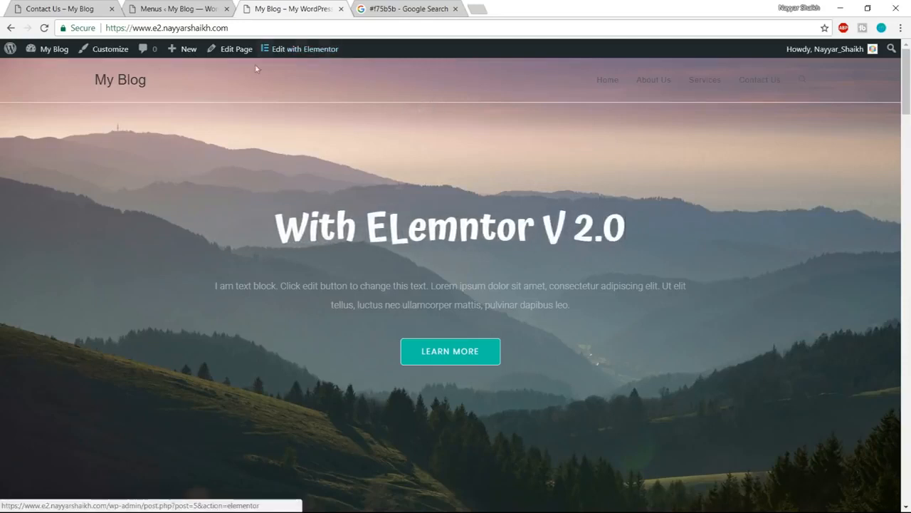
pyautogui.click(108, 56)
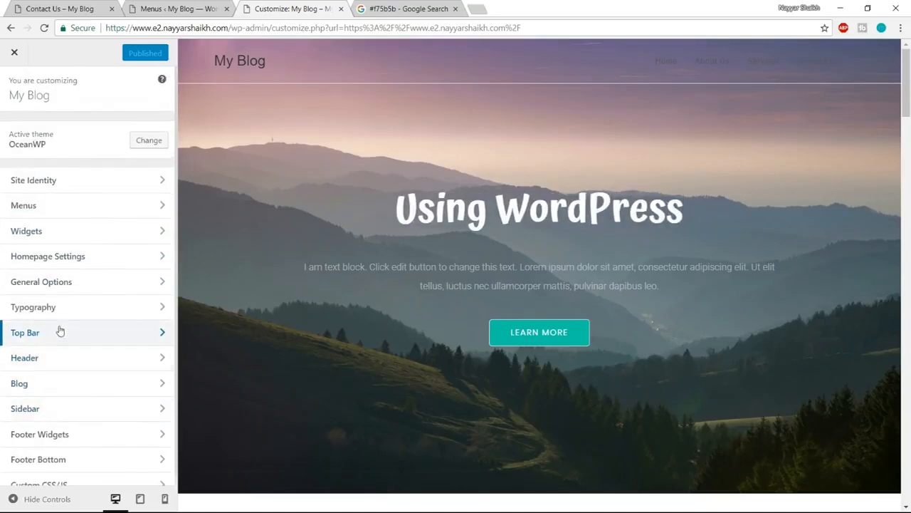
# - Upload the logo-white-1 image as the header logo and set its max width to 90 px
pyautogui.click(59, 358)
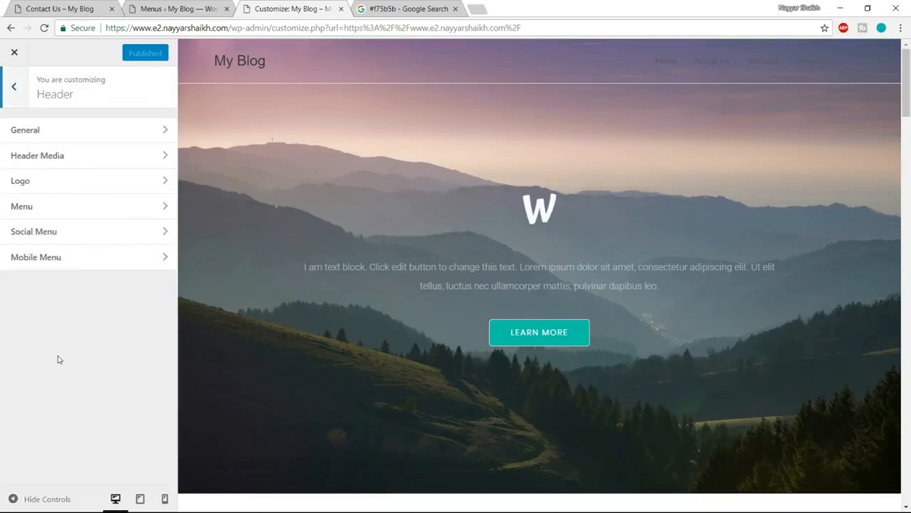
pyautogui.click(59, 183)
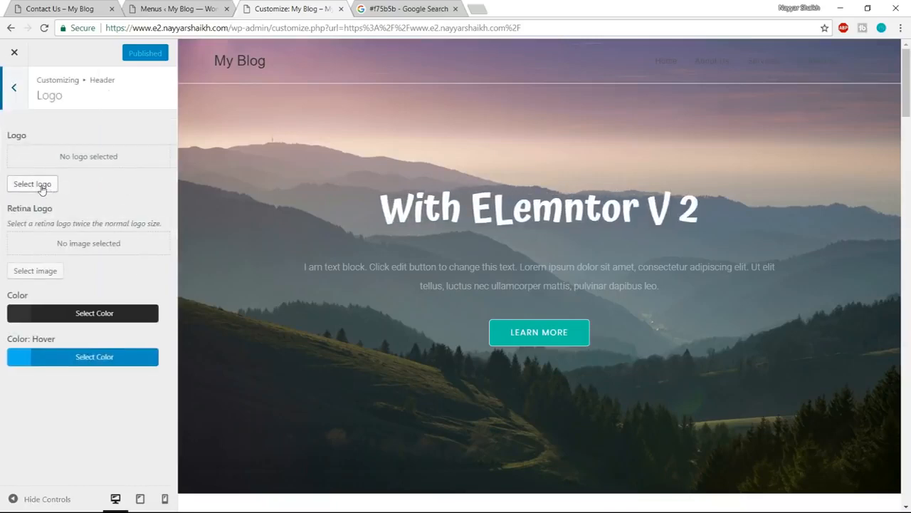
pyautogui.click(41, 187)
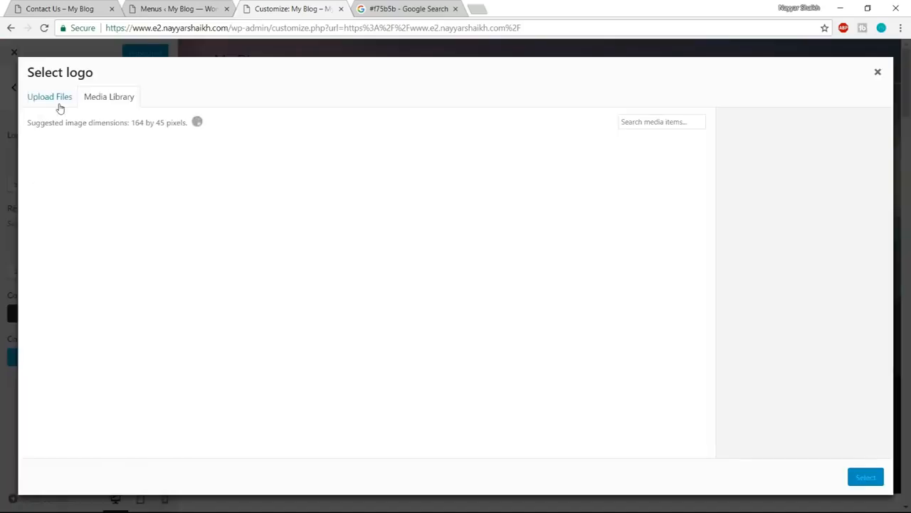
pyautogui.click(60, 107)
pyautogui.click(439, 287)
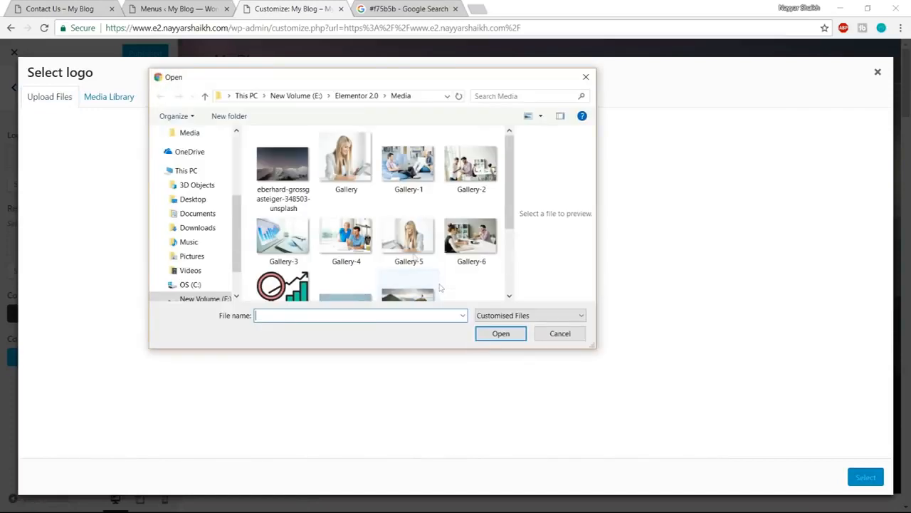
pyautogui.scroll(-3, 373, 223)
pyautogui.click(456, 203)
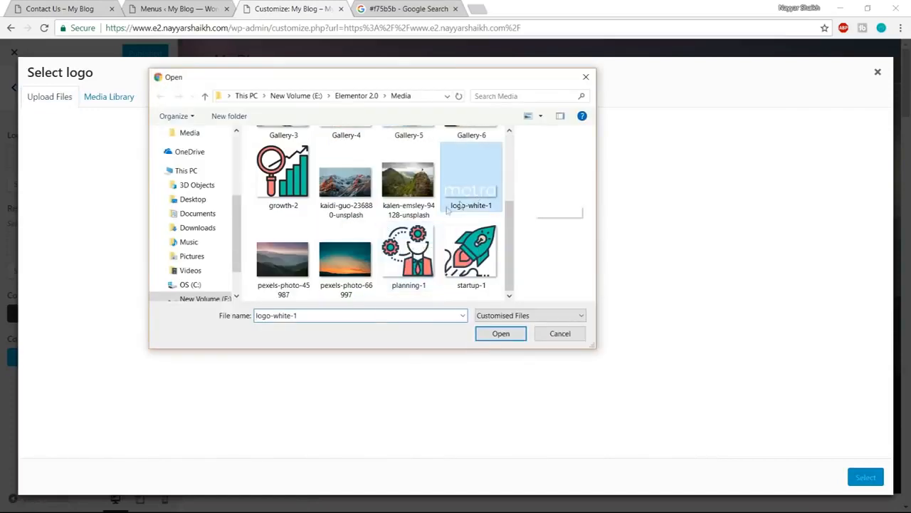
pyautogui.click(499, 333)
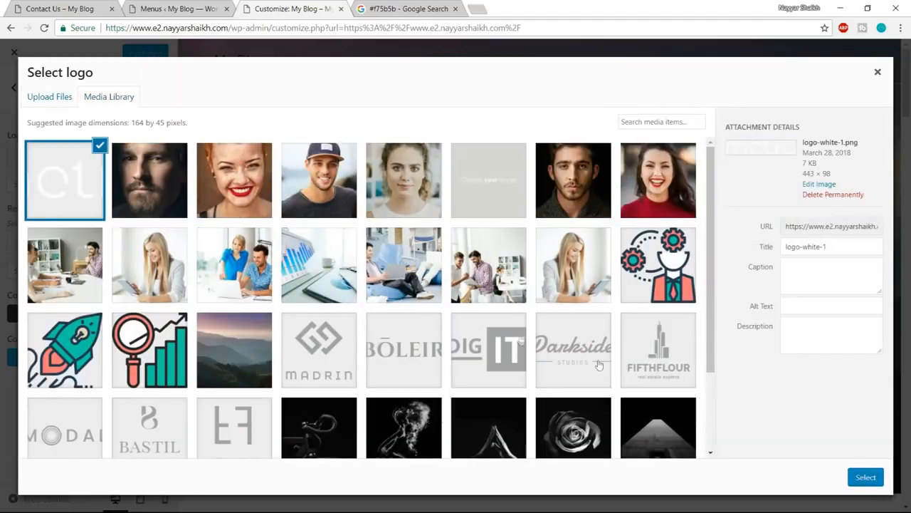
pyautogui.click(865, 477)
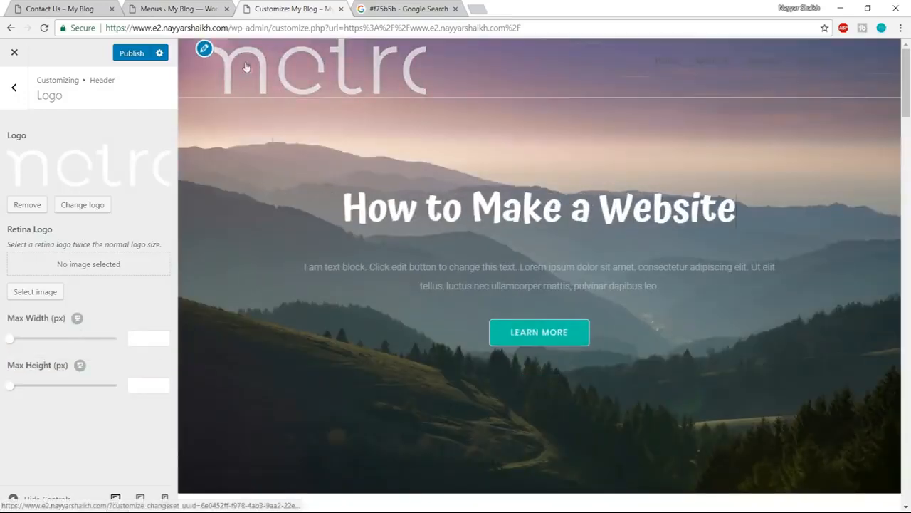
pyautogui.moveTo(12, 343); pyautogui.dragTo(28, 344)
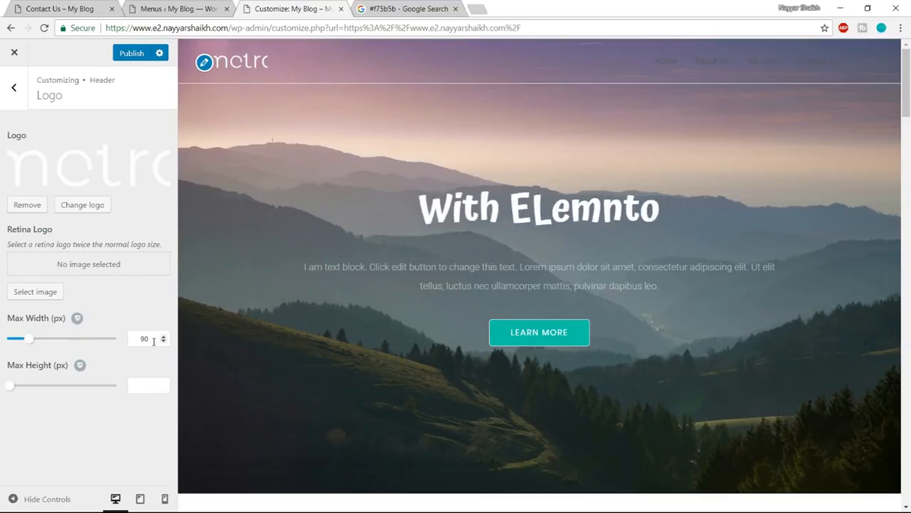
# - Turn off the header's bottom border in the general header settings
pyautogui.click(14, 89)
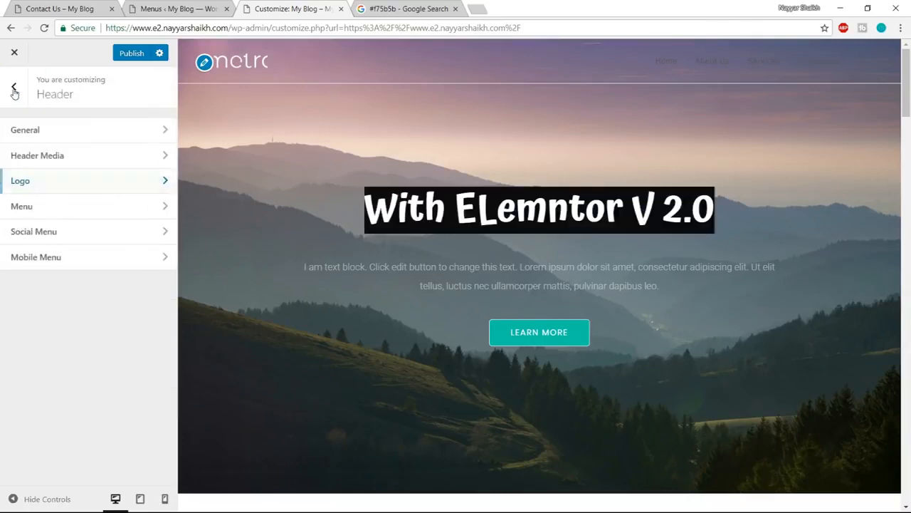
pyautogui.click(71, 128)
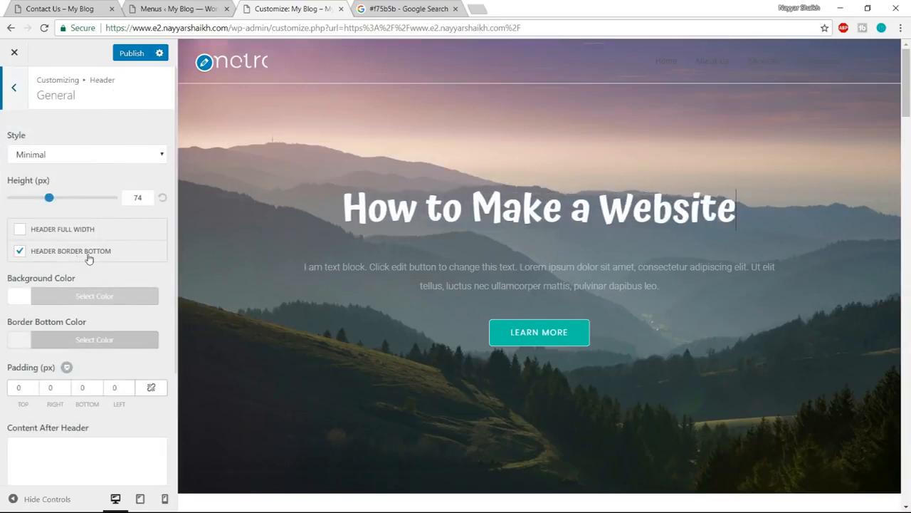
pyautogui.click(20, 252)
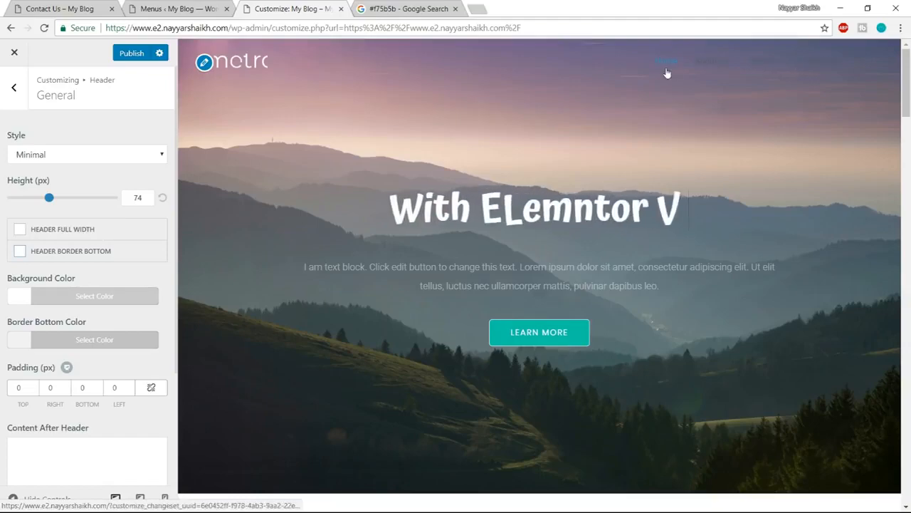
# - Compare the header with the reference Contact Us page and open the Customizer's header menu settings
pyautogui.click(60, 9)
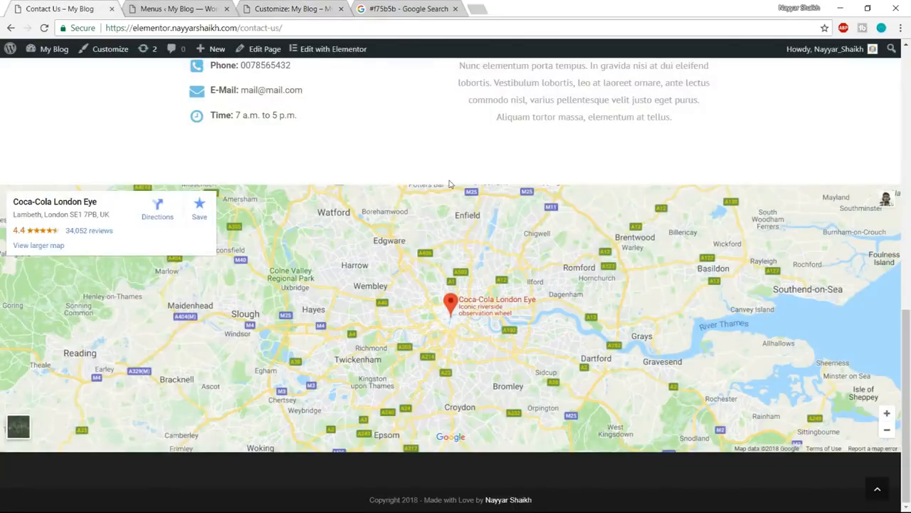
pyautogui.scroll(10, 450, 183)
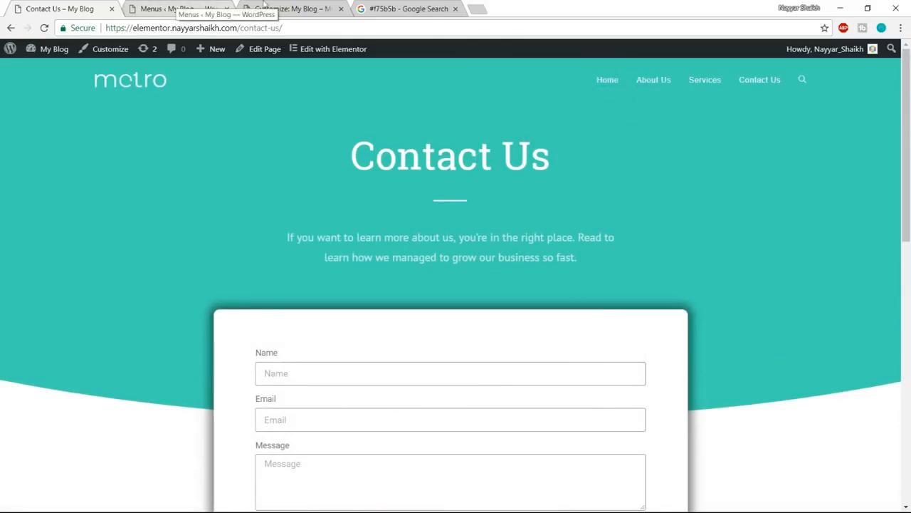
pyautogui.click(286, 7)
pyautogui.scroll(-4, 153, 332)
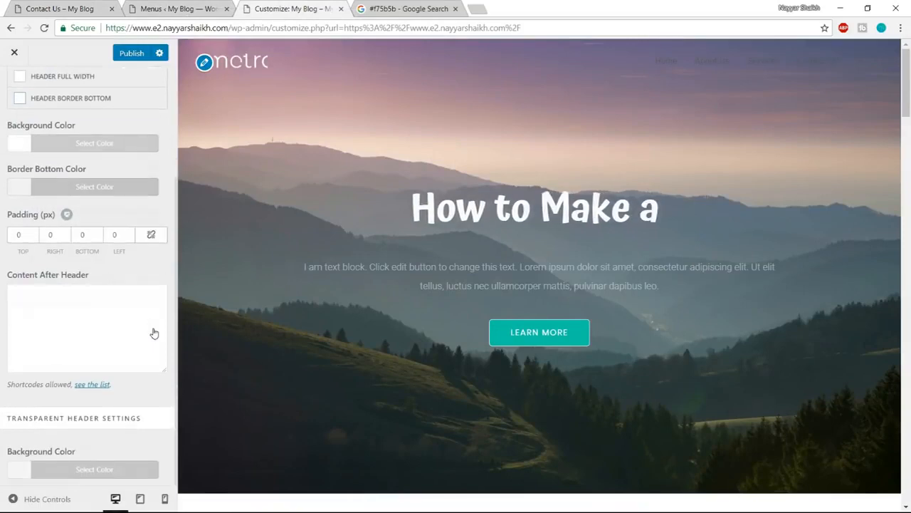
pyautogui.scroll(3, 156, 333)
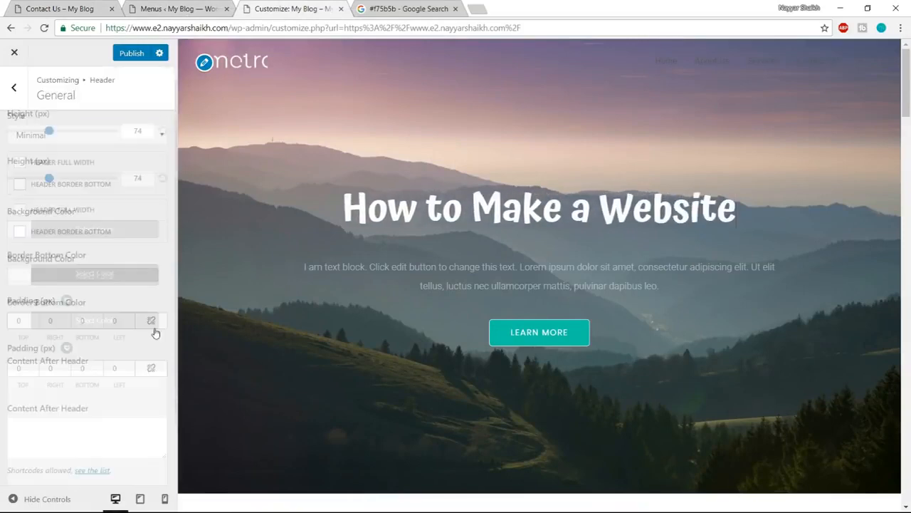
pyautogui.click(14, 94)
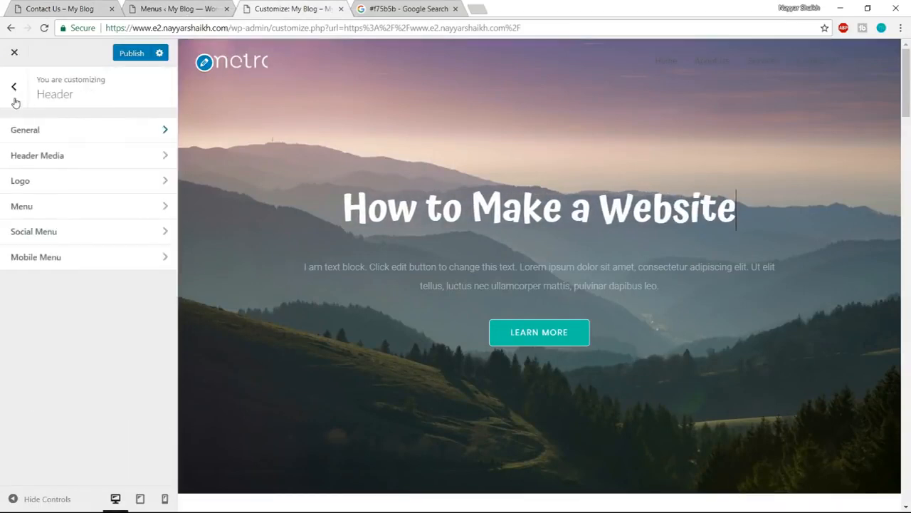
pyautogui.click(67, 208)
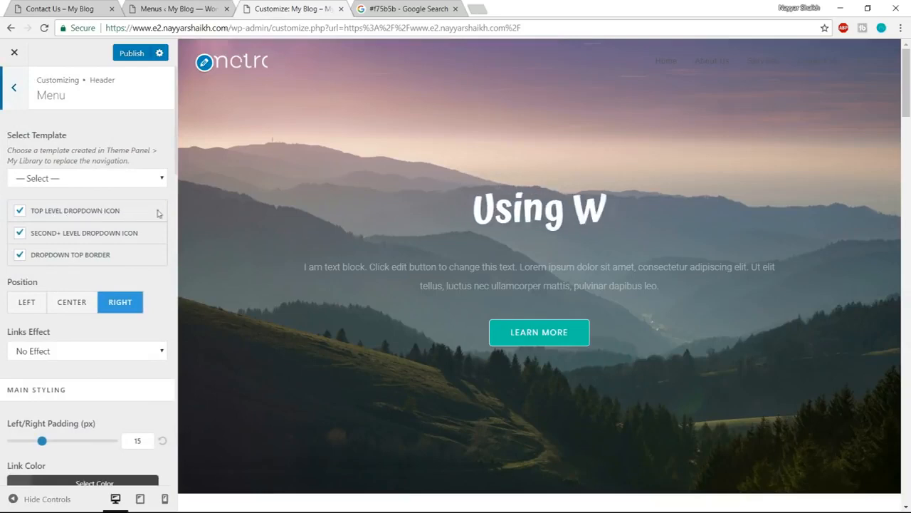
# - Set the header menu's link color to white (#ffffff) in the main styling
pyautogui.scroll(-3, 155, 221)
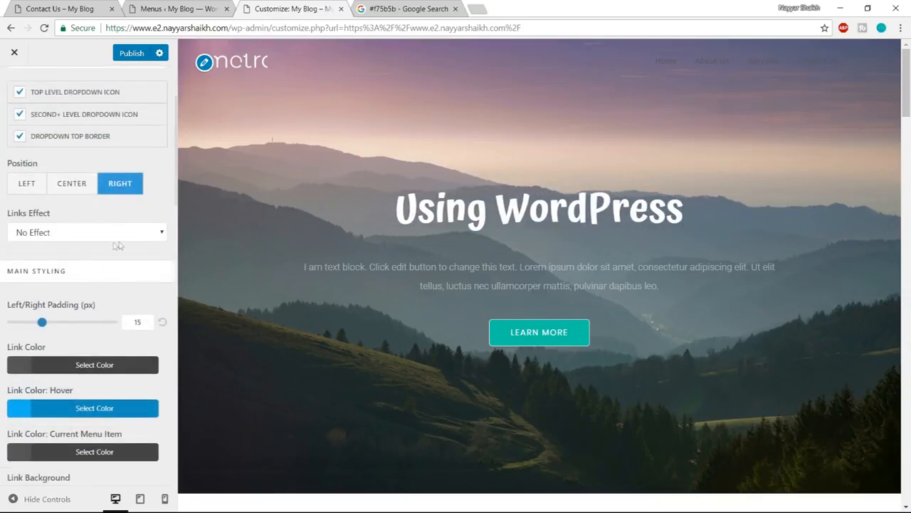
pyautogui.scroll(-2, 117, 245)
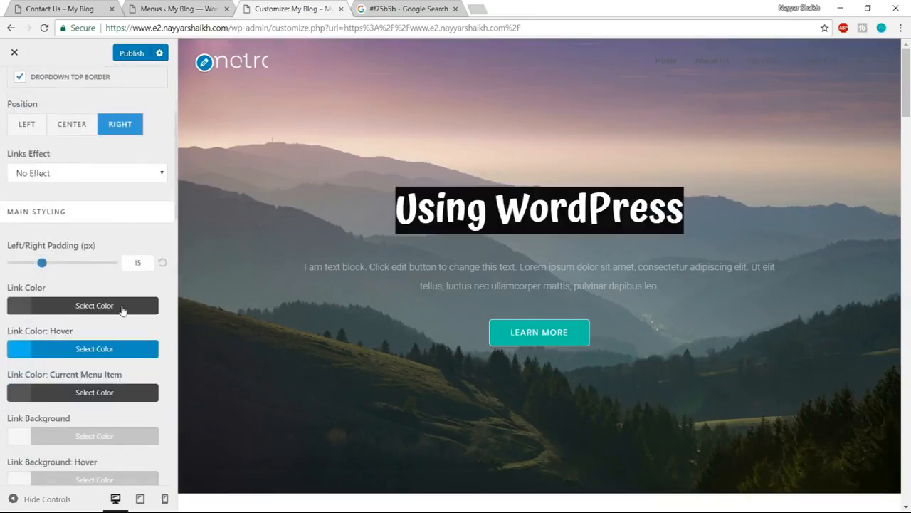
pyautogui.scroll(-2, 126, 311)
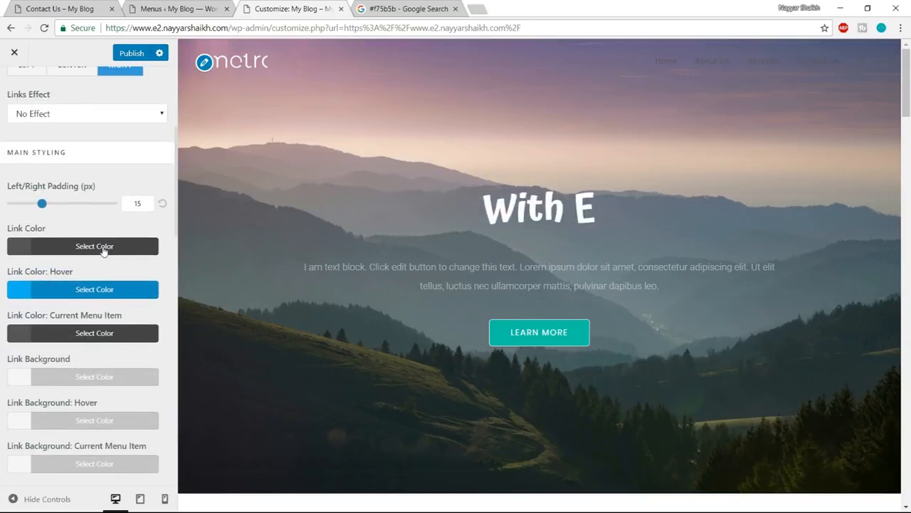
pyautogui.click(100, 248)
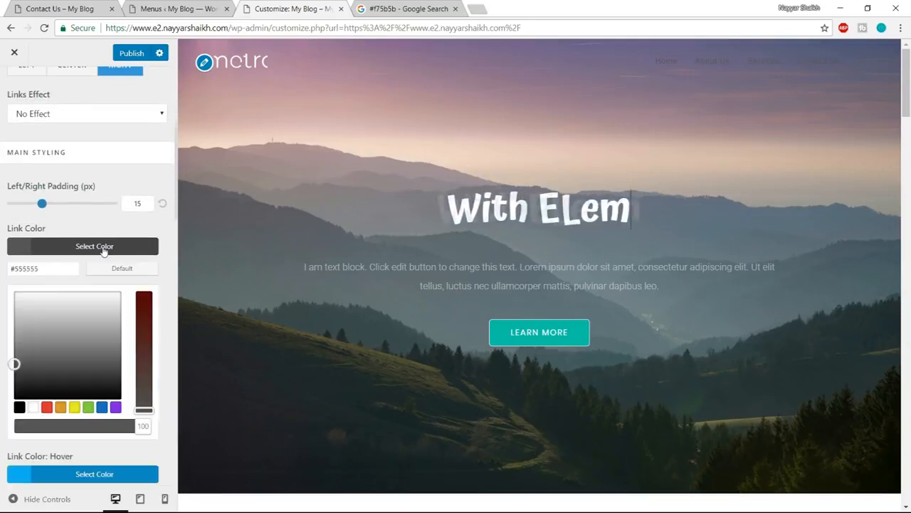
pyautogui.click(32, 406)
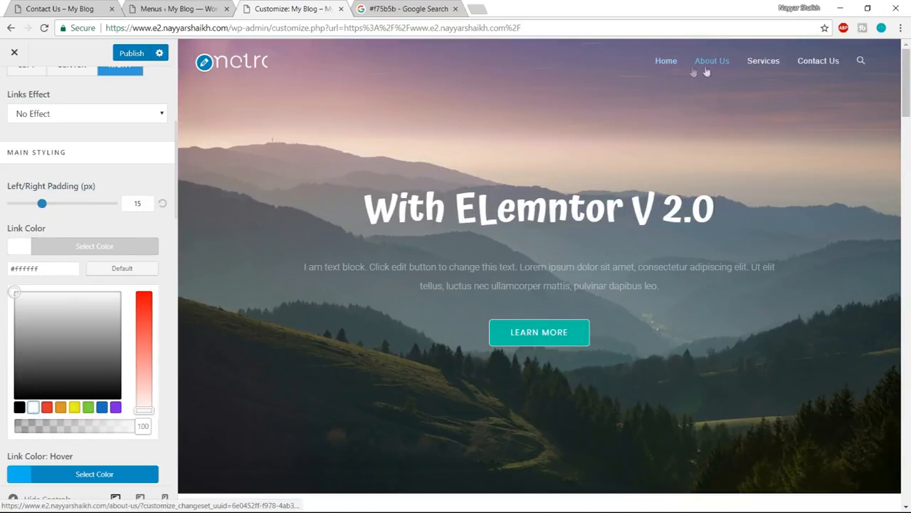
pyautogui.click(127, 249)
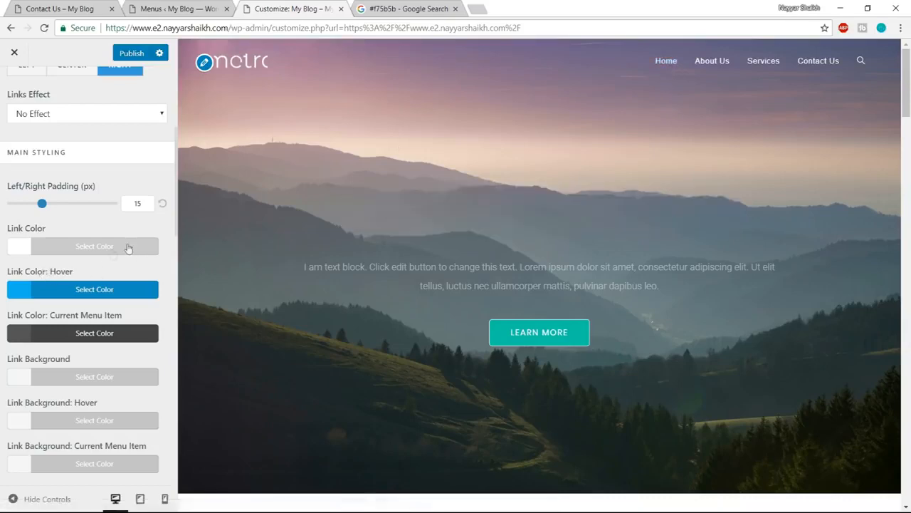
# - Try the Circular Reveal links effect on the header menu
pyautogui.scroll(5, 116, 217)
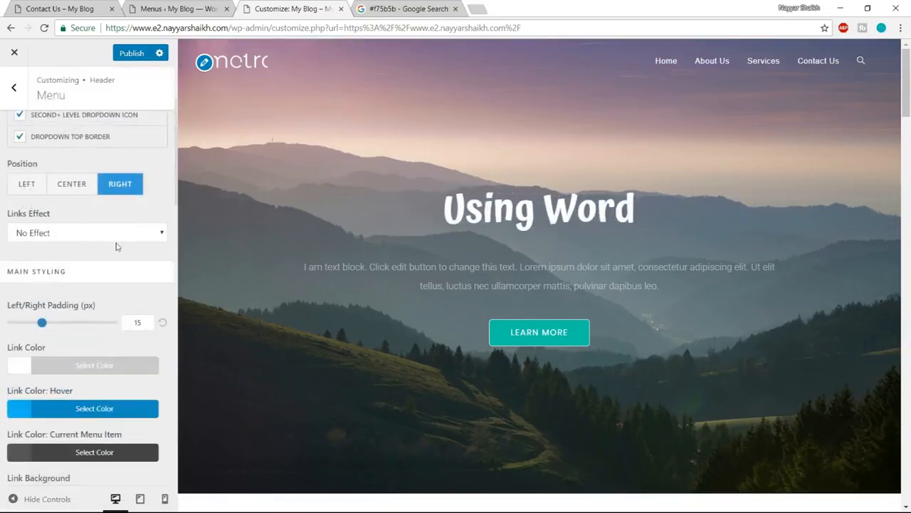
pyautogui.scroll(-1, 107, 278)
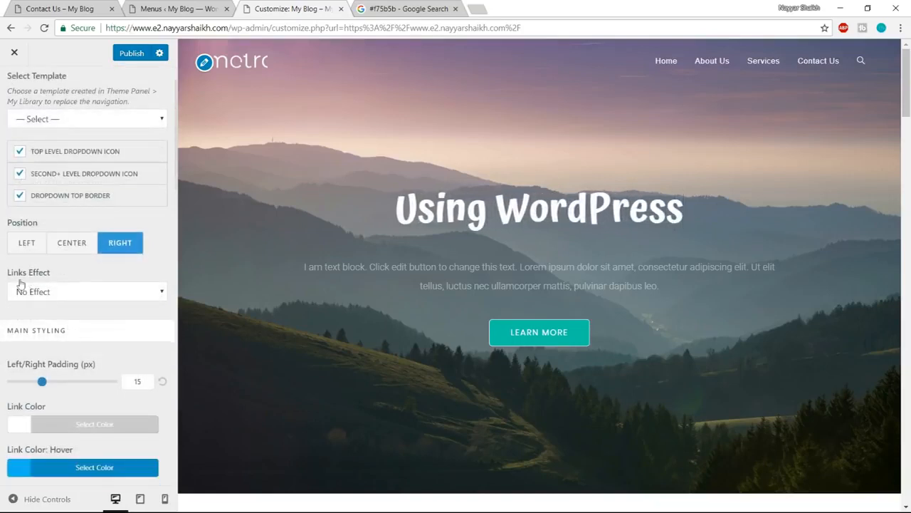
pyautogui.click(57, 291)
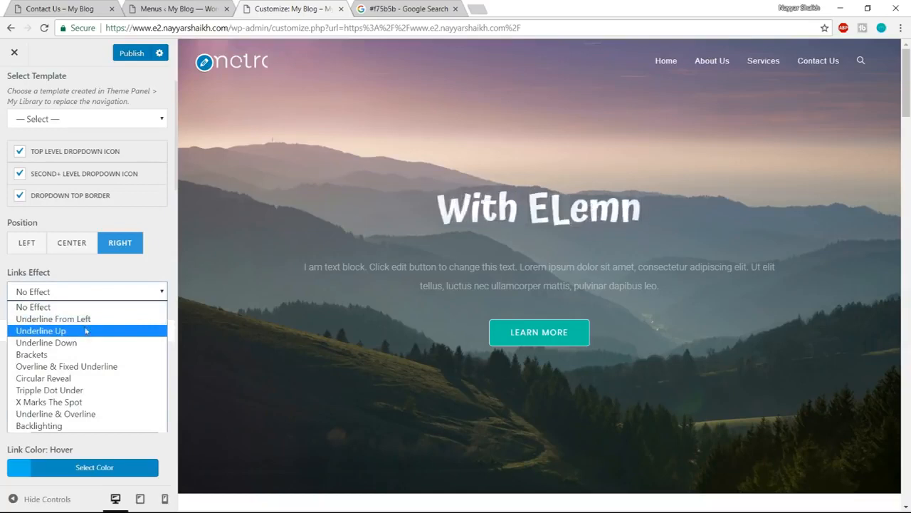
pyautogui.click(64, 379)
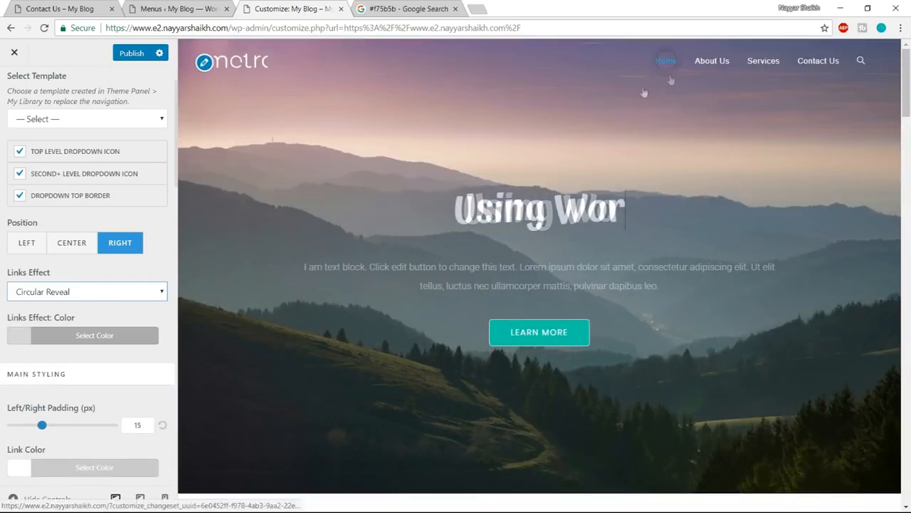
# - Change the menu's links effect to Underline From Left and set the effect color to white
pyautogui.click(71, 292)
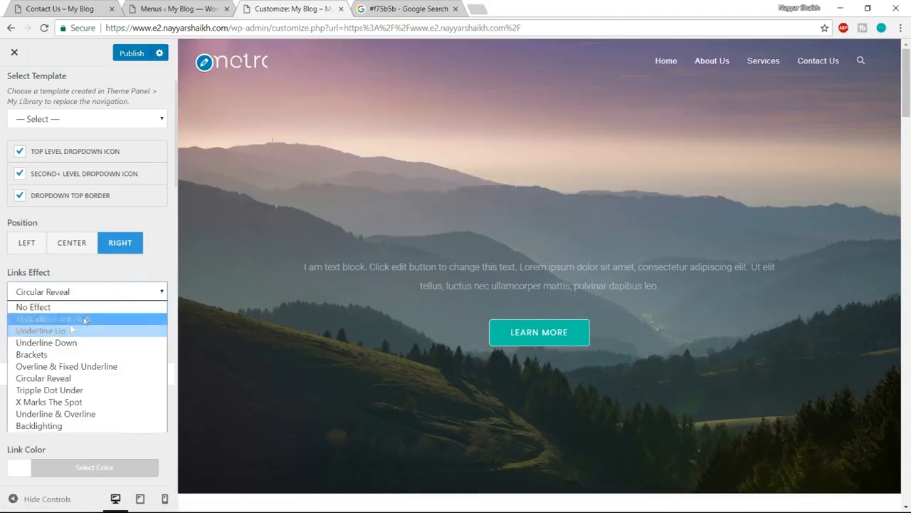
pyautogui.click(84, 319)
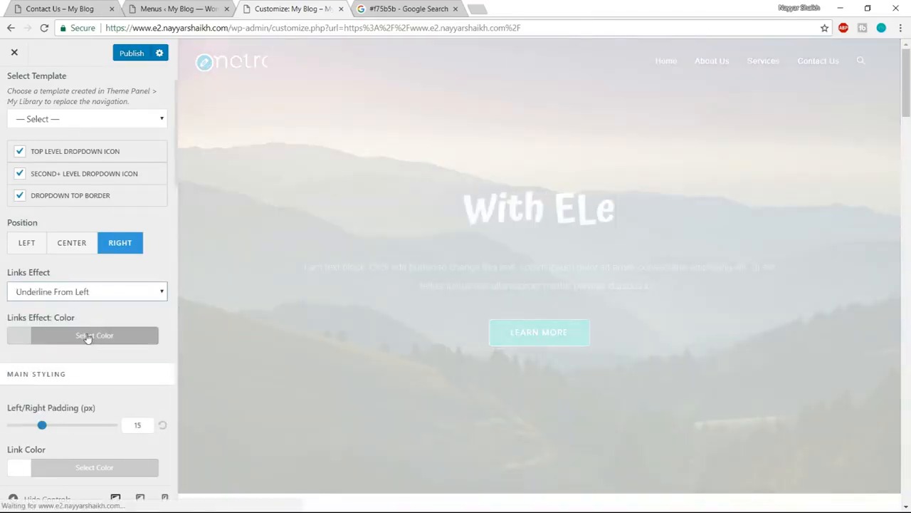
pyautogui.click(87, 337)
pyautogui.scroll(-1, 91, 340)
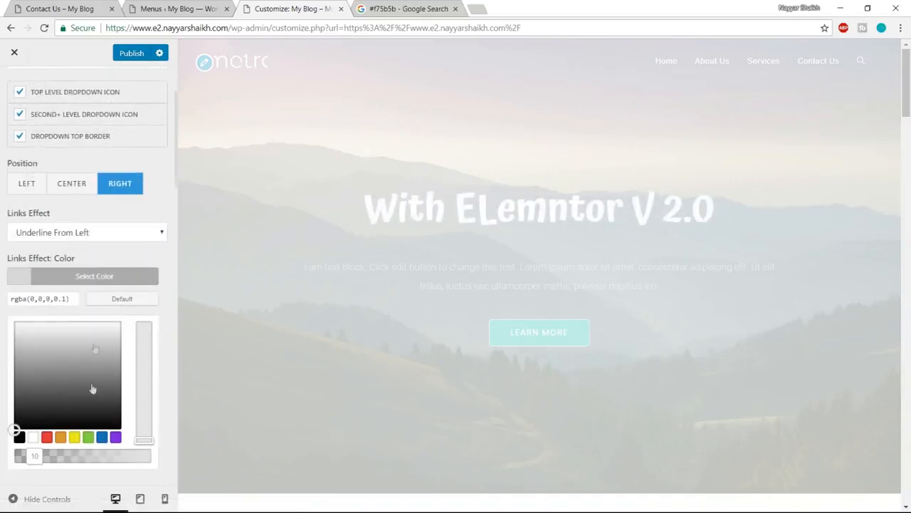
pyautogui.click(32, 438)
pyautogui.click(96, 278)
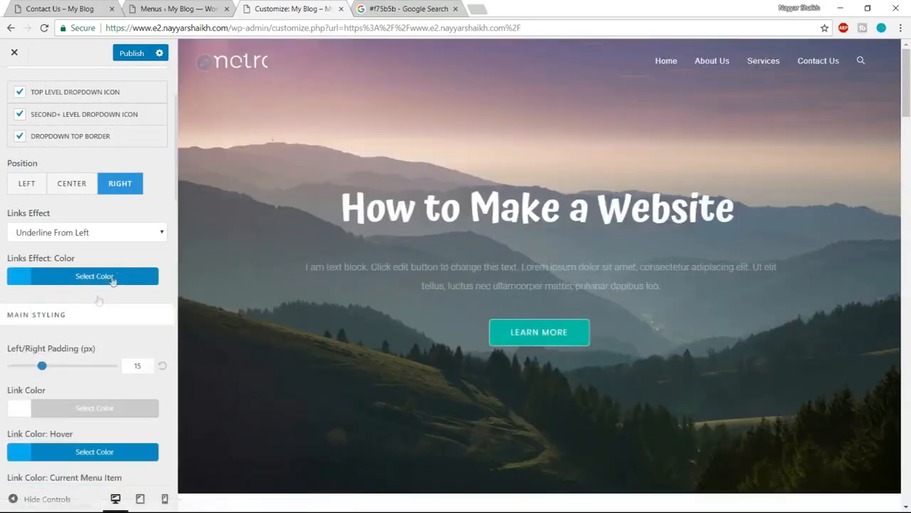
pyautogui.click(96, 277)
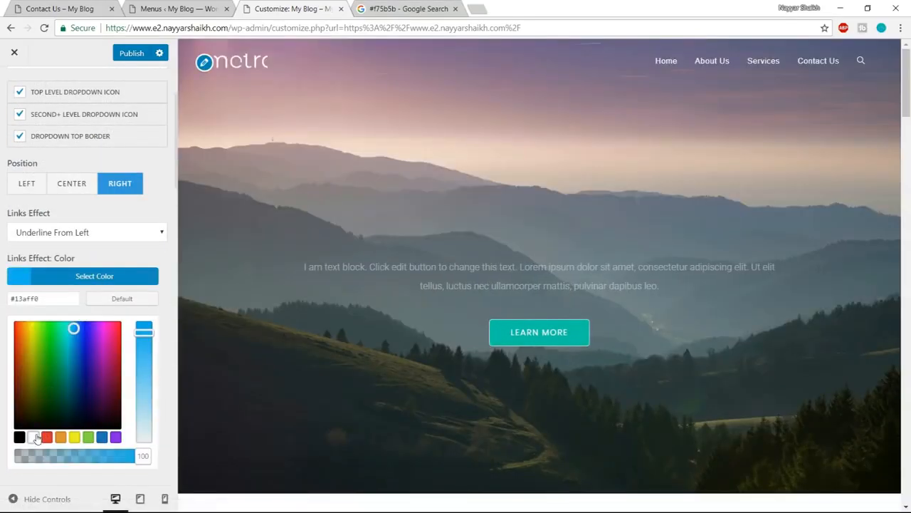
pyautogui.click(38, 437)
pyautogui.click(110, 284)
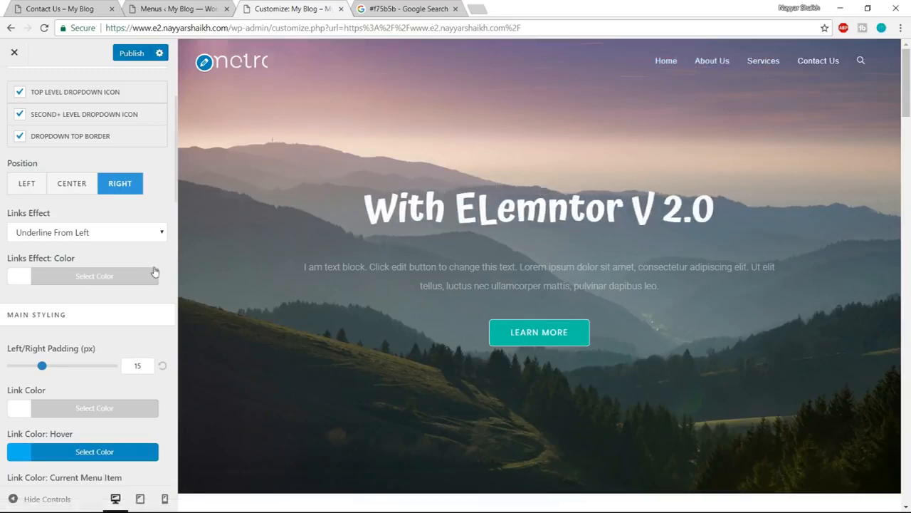
# - Set the menu links' hover color to light grey #d8d8d8 and publish the Customizer changes
pyautogui.scroll(-6, 155, 285)
pyautogui.scroll(3, 150, 312)
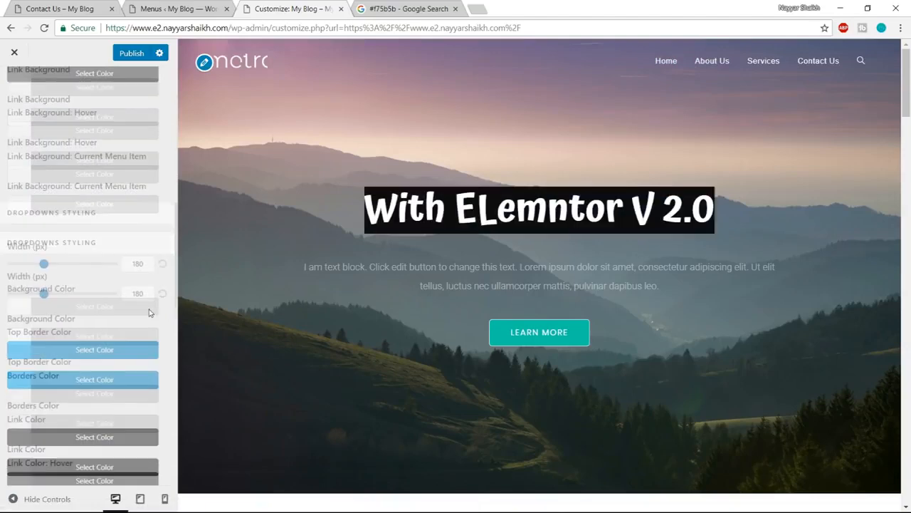
pyautogui.scroll(2, 150, 310)
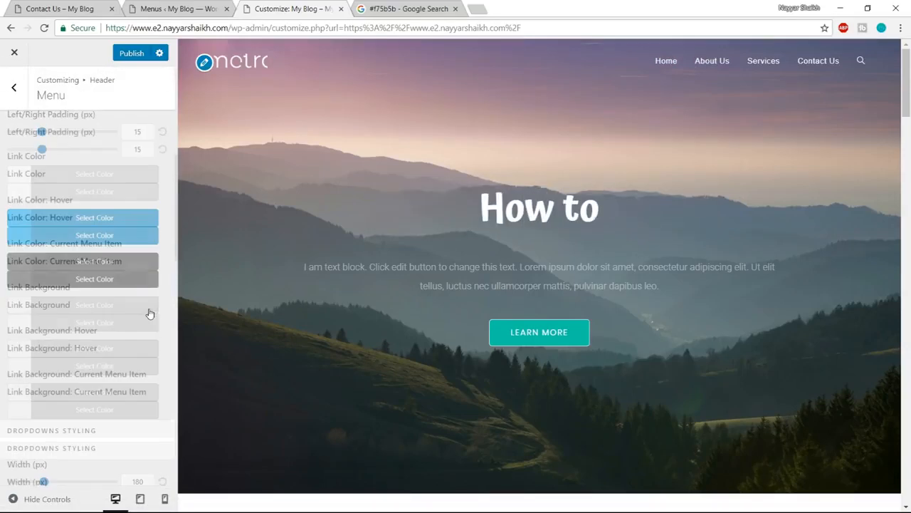
pyautogui.scroll(-1, 136, 299)
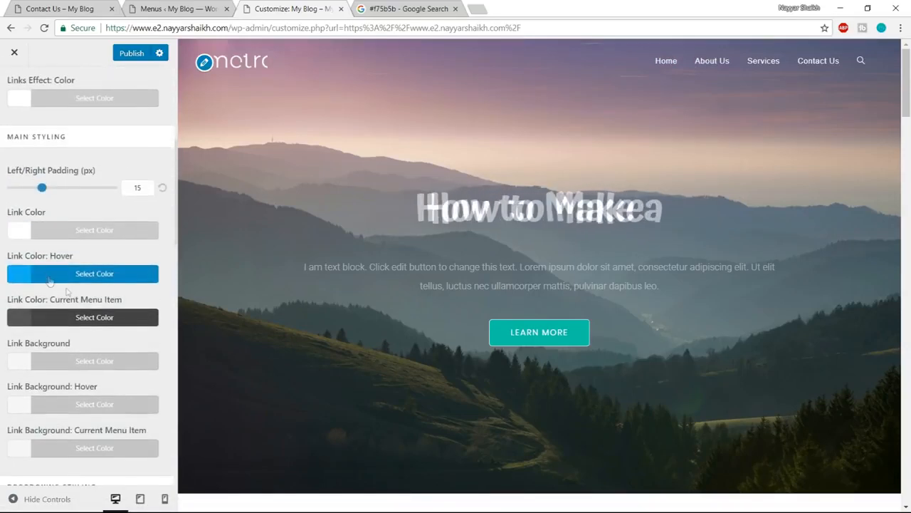
pyautogui.click(104, 279)
pyautogui.scroll(-1, 121, 285)
pyautogui.scroll(-1, 122, 288)
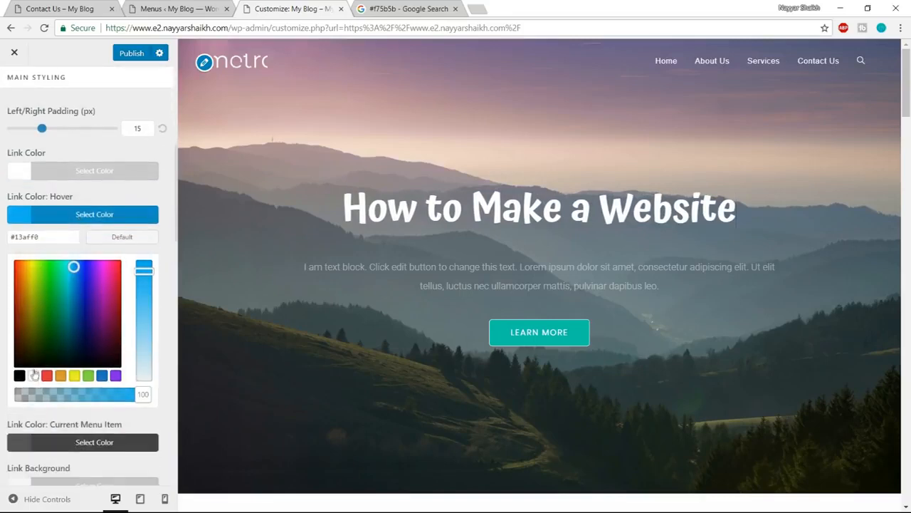
pyautogui.click(33, 375)
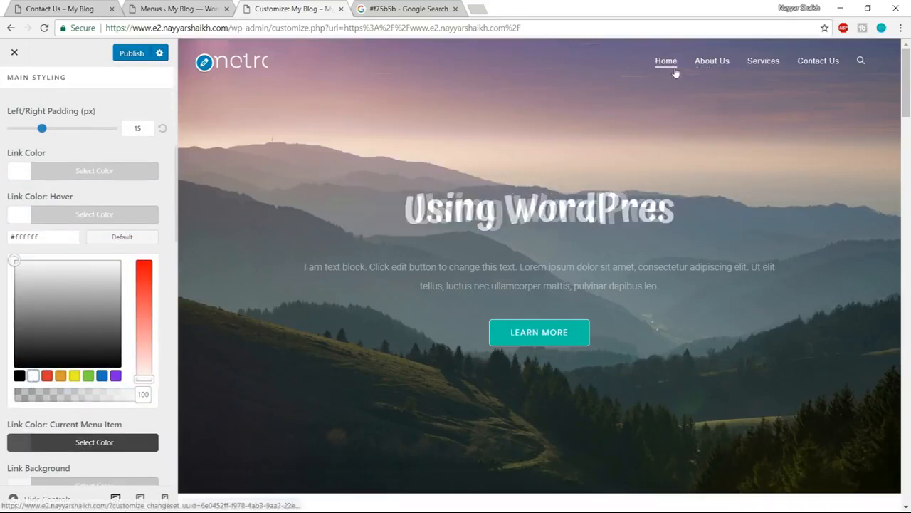
pyautogui.click(14, 276)
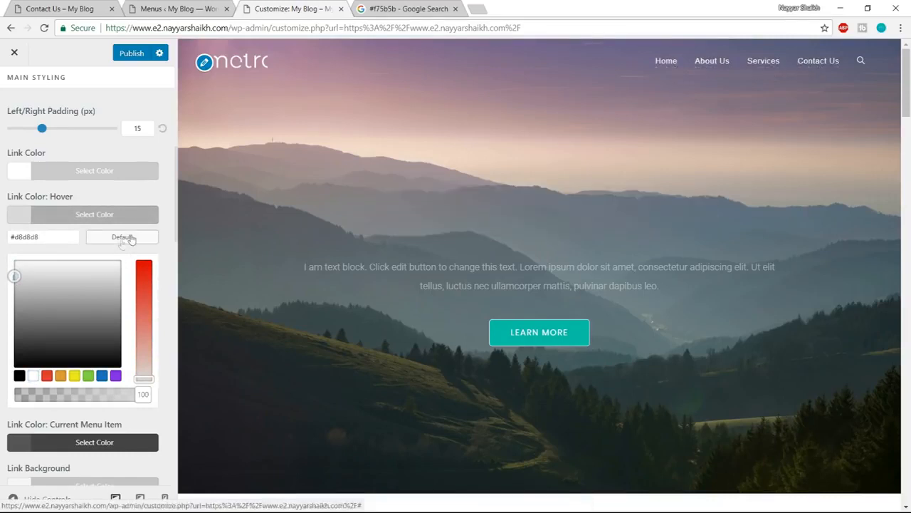
pyautogui.scroll(-5, 168, 299)
pyautogui.scroll(9, 164, 317)
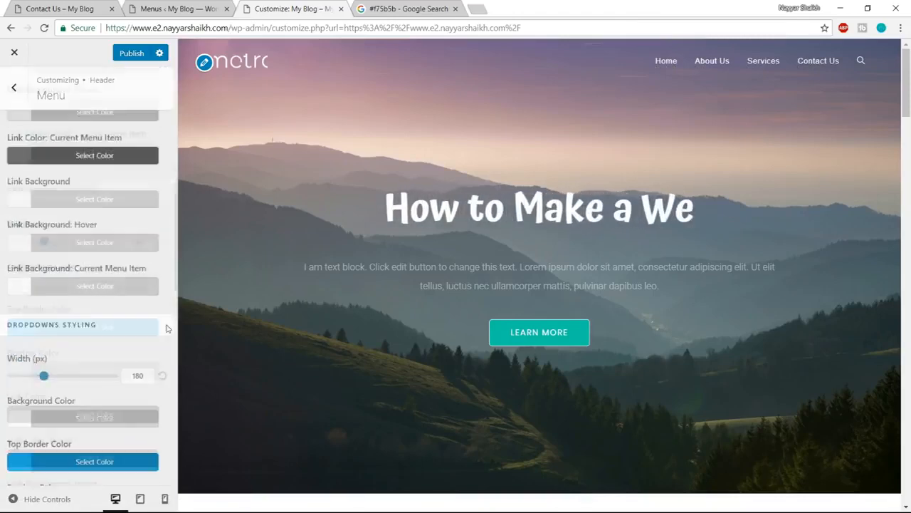
pyautogui.click(128, 54)
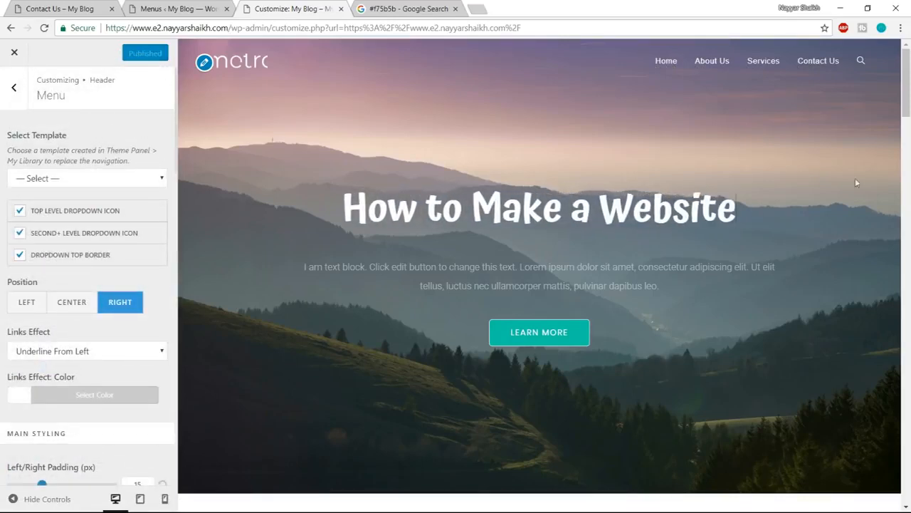
# - Replace the theme credit after the date shortcode in the Footer Bottom copyright text with "Made with"
pyautogui.moveTo(907, 82); pyautogui.dragTo(907, 482)
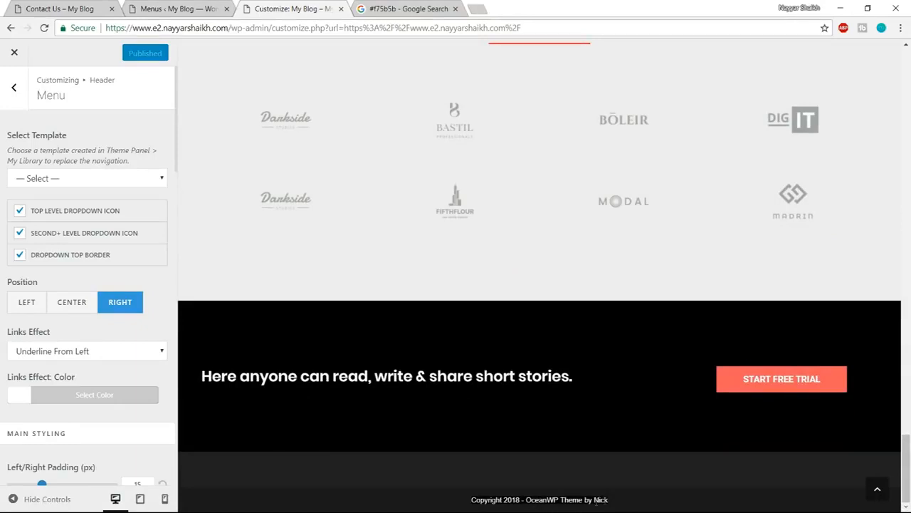
pyautogui.click(13, 89)
pyautogui.click(14, 88)
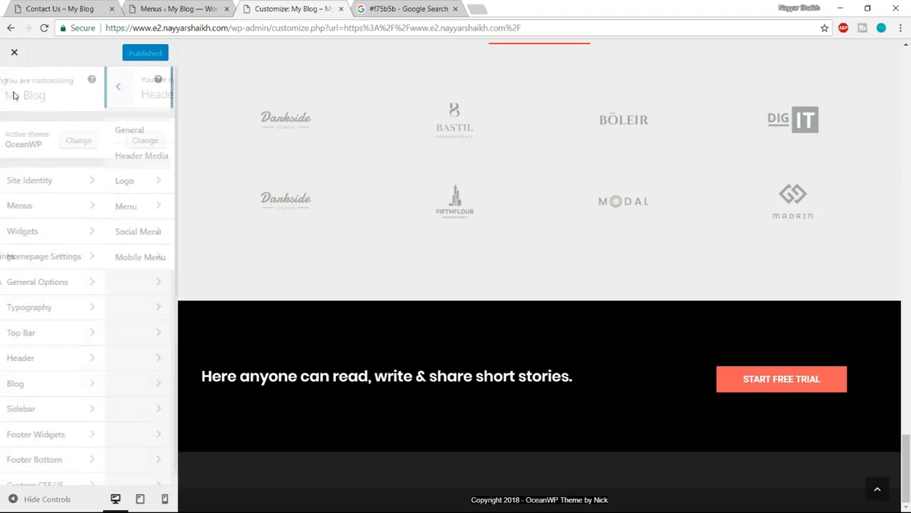
pyautogui.click(69, 461)
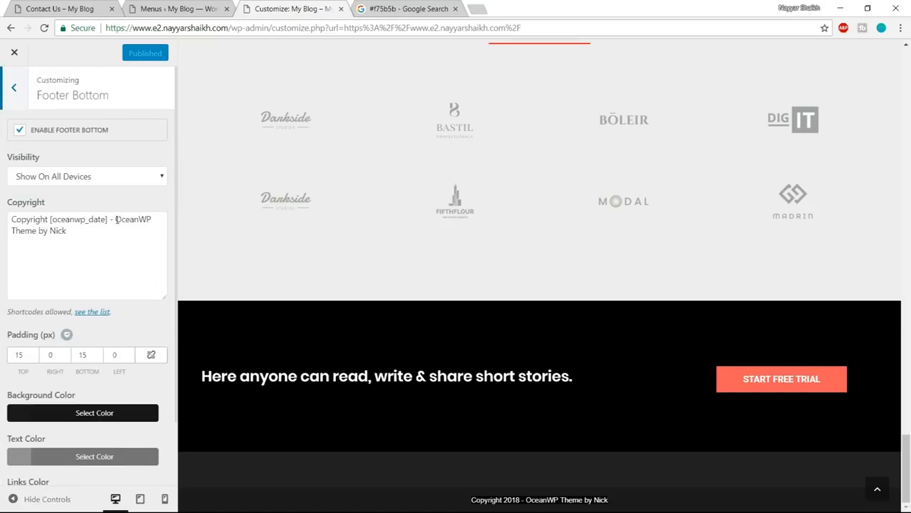
pyautogui.moveTo(116, 220); pyautogui.dragTo(132, 239)
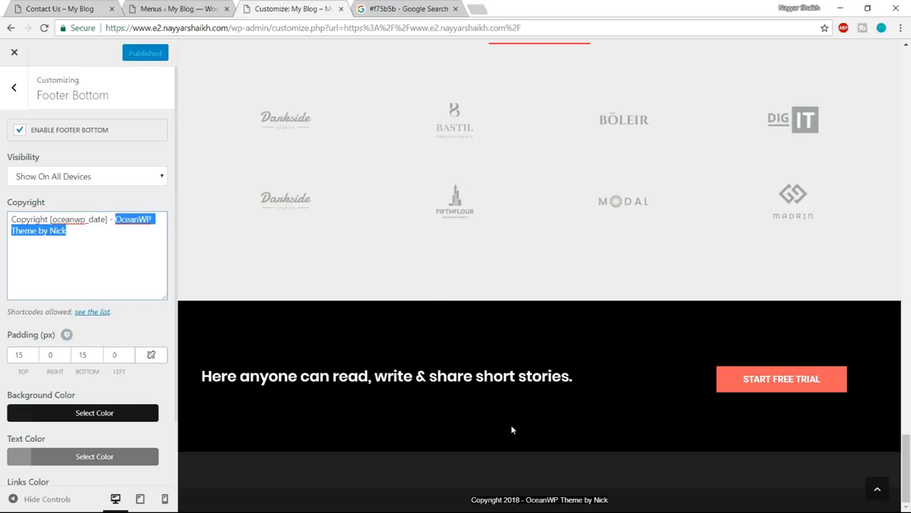
pyautogui.write('Ma')
pyautogui.write('de b')
pyautogui.press('BackSpace')
pyautogui.write('with')
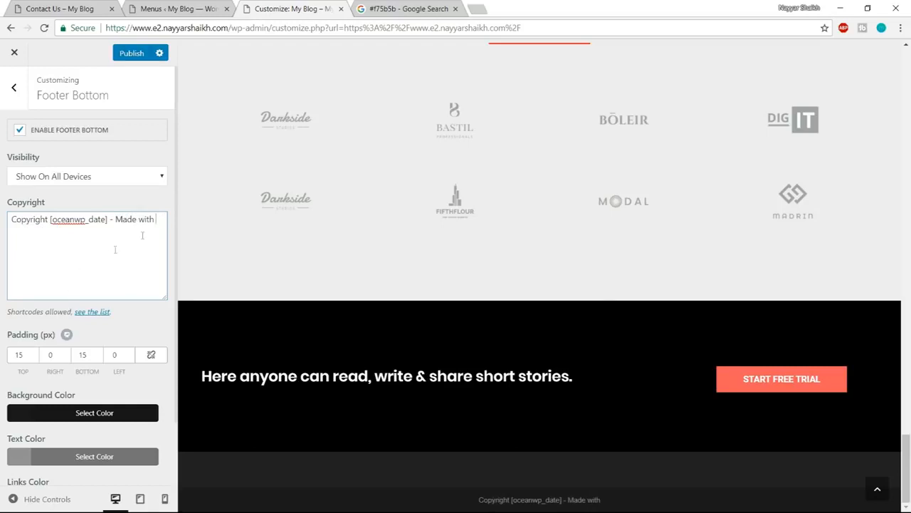
# - Search the web for "love symbol" in a new browser tab and open the I2Symbol love symbols page
pyautogui.click(474, 8)
pyautogui.write('love symb')
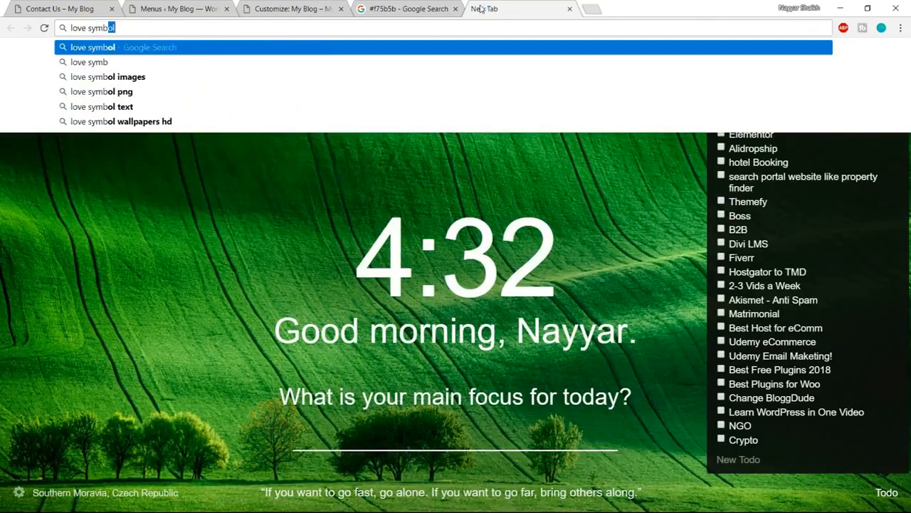
pyautogui.write('ol')
pyautogui.press('Return')
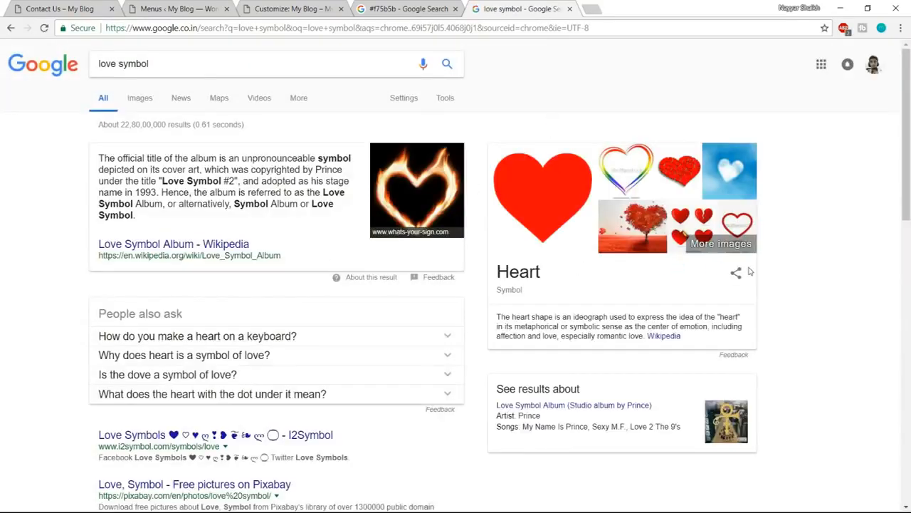
pyautogui.scroll(-2, 749, 271)
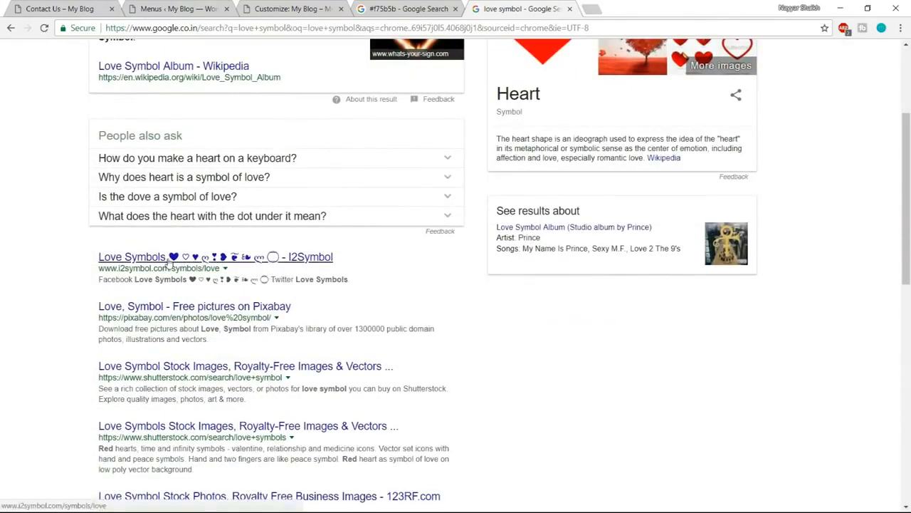
pyautogui.click(170, 258)
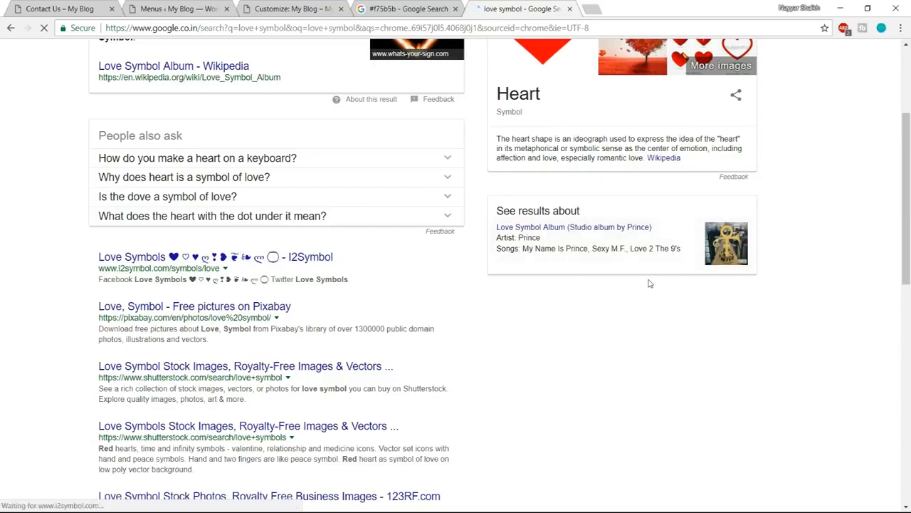
# - Copy the first solid black heart from the love symbols
pyautogui.scroll(-3, 646, 281)
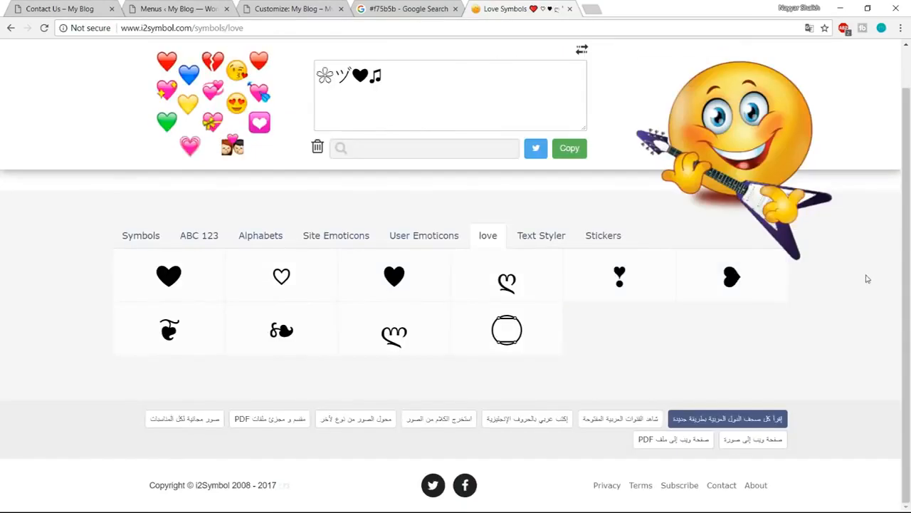
pyautogui.click(181, 295)
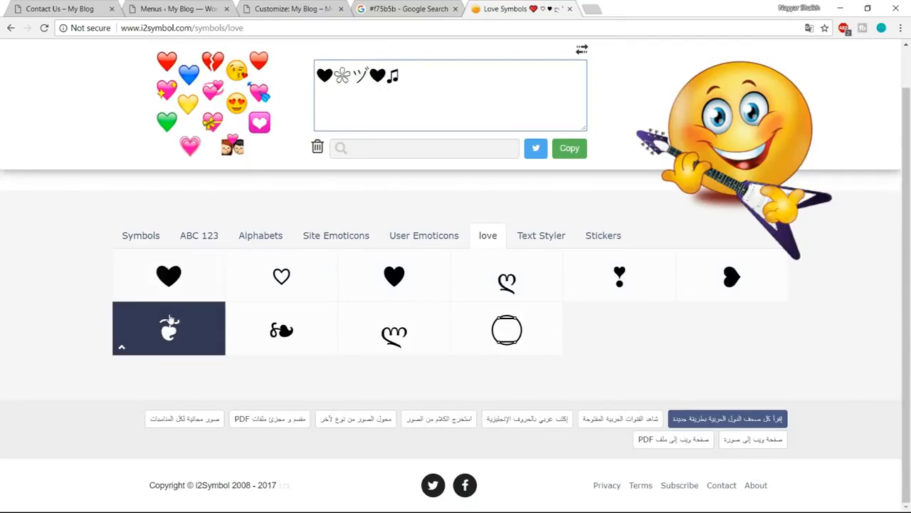
pyautogui.rightClick(178, 299)
pyautogui.click(193, 309)
# - Paste the heart after "Made with" in the Customizer's copyright text and add "by" plus the site author's full name
pyautogui.click(180, 8)
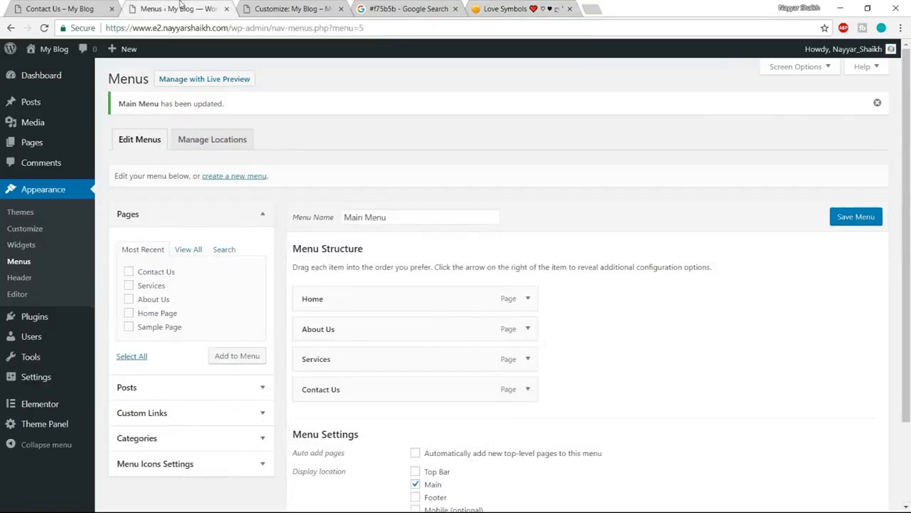
pyautogui.click(260, 6)
pyautogui.hotkey('ctrl', 'v')
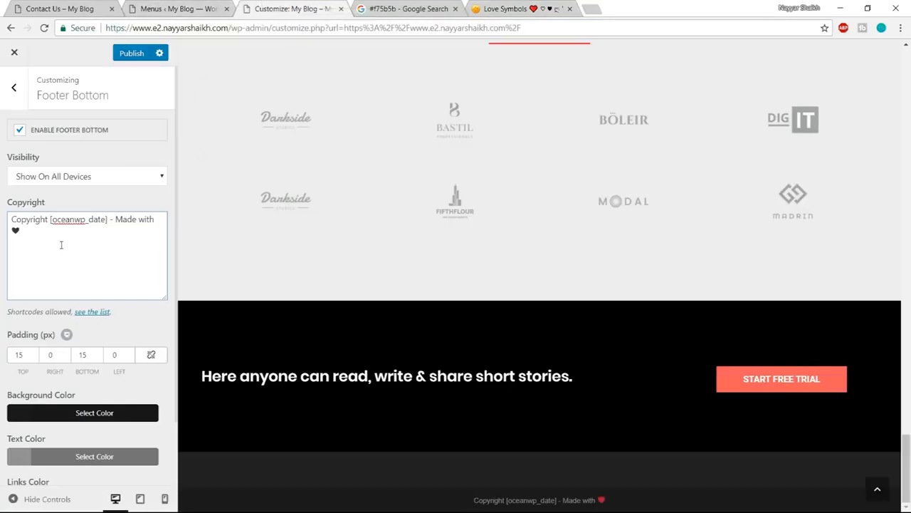
pyautogui.press('BackSpace')
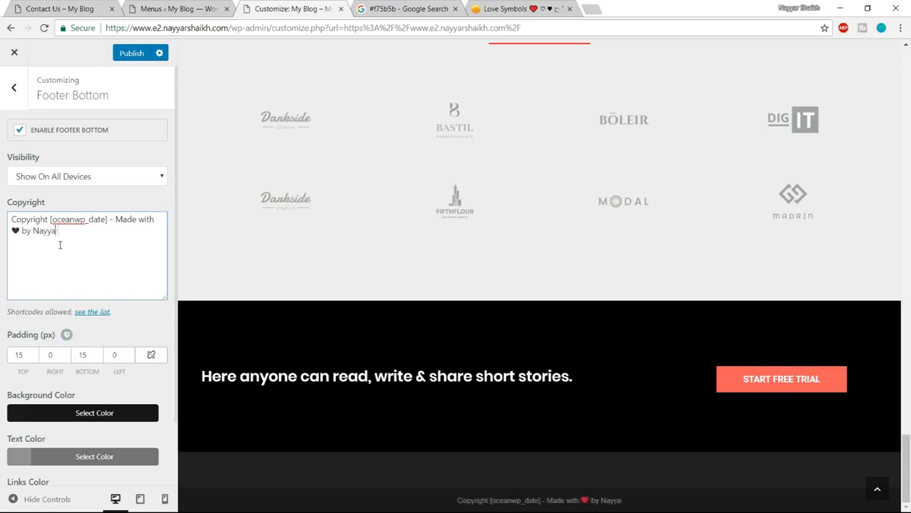
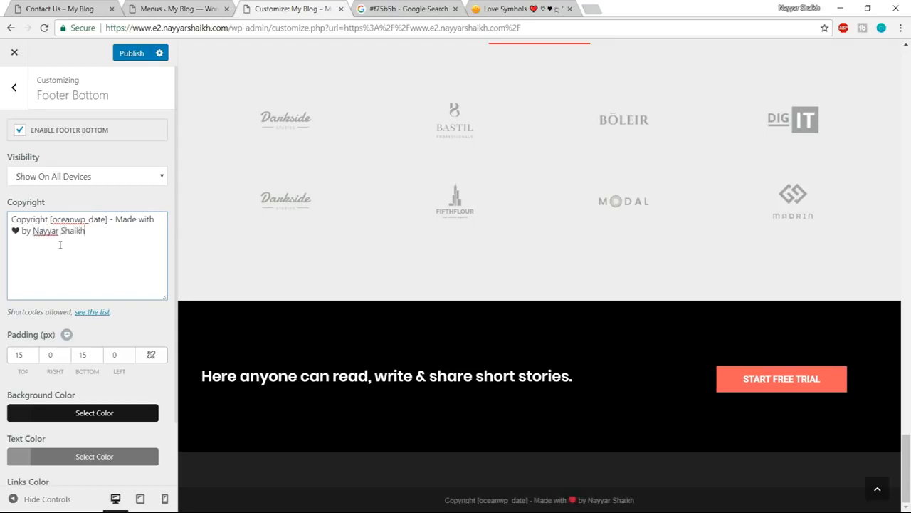
pyautogui.moveTo(96, 231); pyautogui.dragTo(33, 231)
pyautogui.click(81, 245)
pyautogui.moveTo(589, 501); pyautogui.dragTo(636, 500)
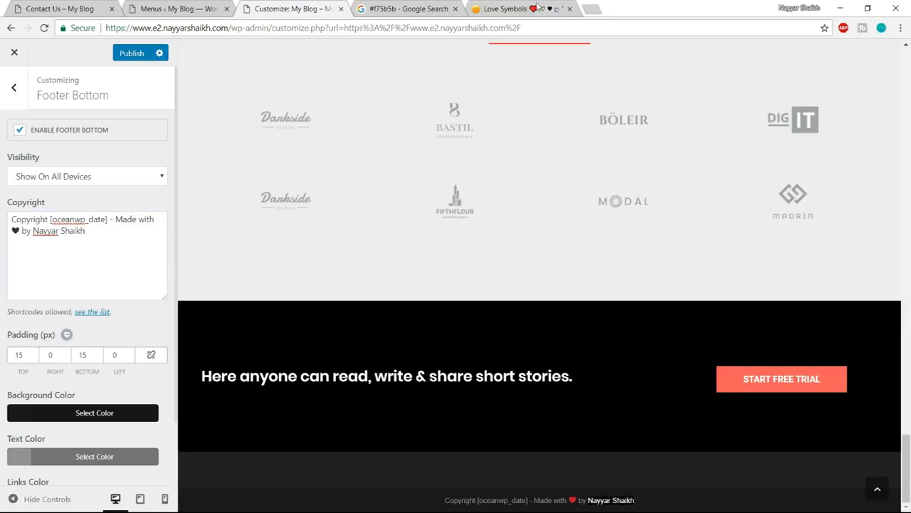
# - Search the web for "a href html" in the love symbols tab and open the W3Schools HTML a href Attribute page
pyautogui.click(562, 10)
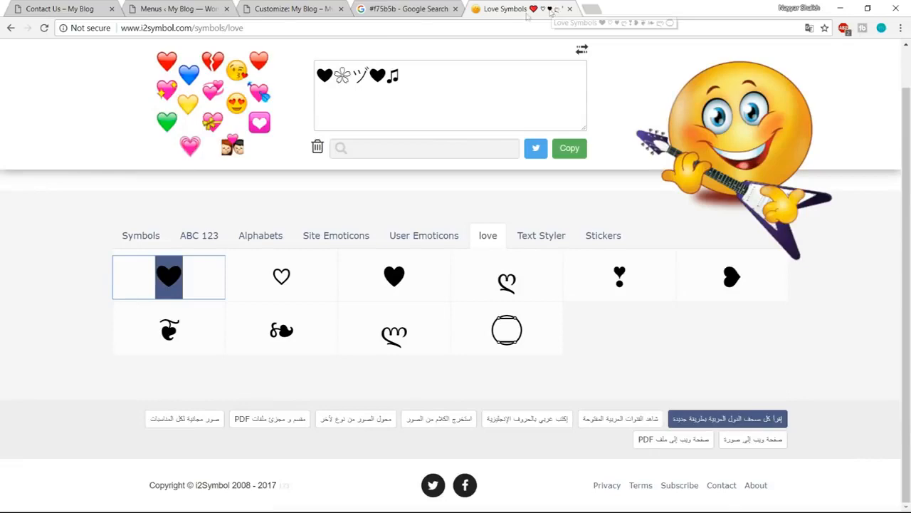
pyautogui.click(354, 32)
pyautogui.write('a href')
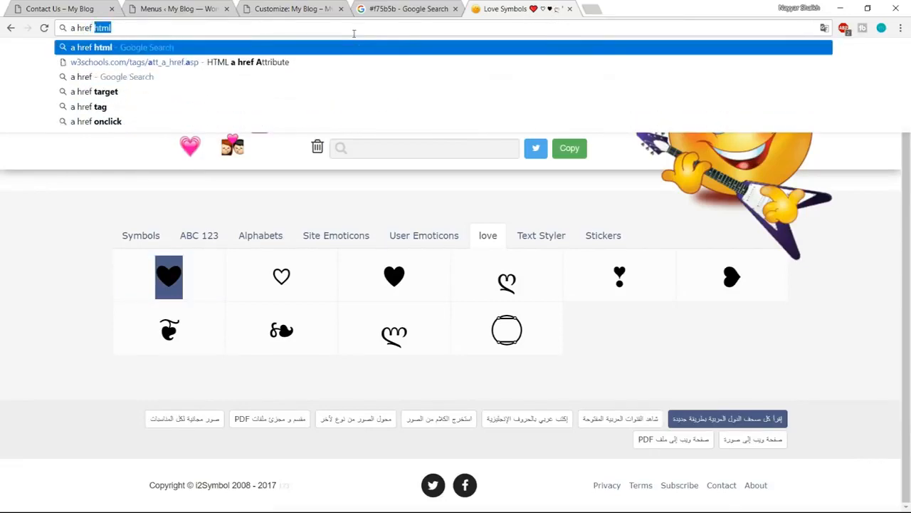
pyautogui.press('Return')
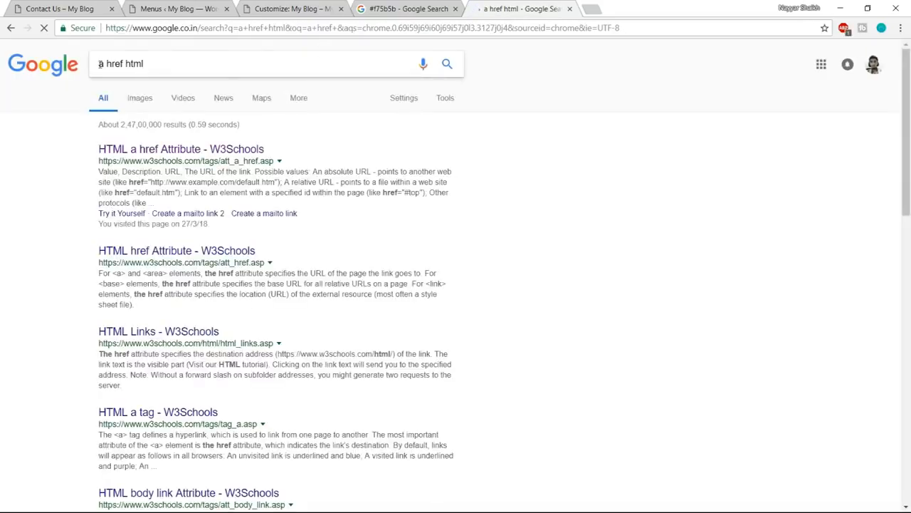
pyautogui.click(102, 64)
pyautogui.moveTo(102, 64); pyautogui.dragTo(151, 64)
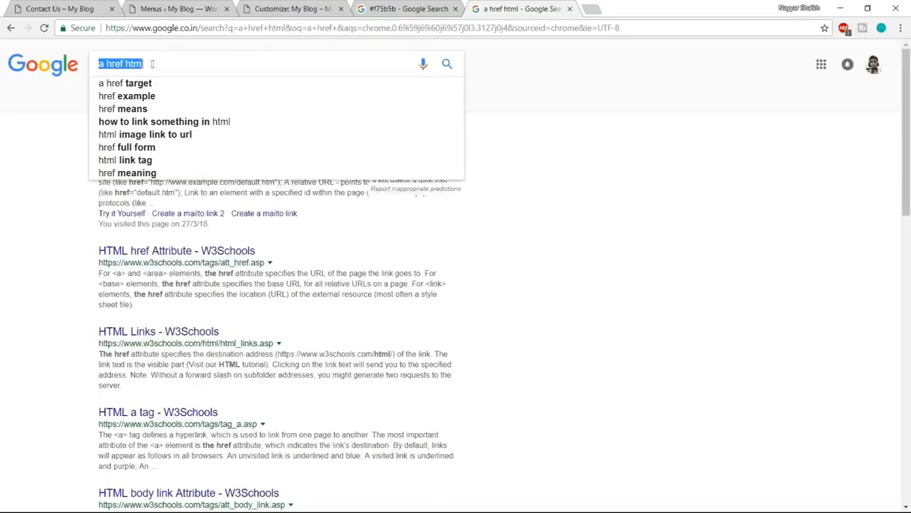
pyautogui.click(480, 121)
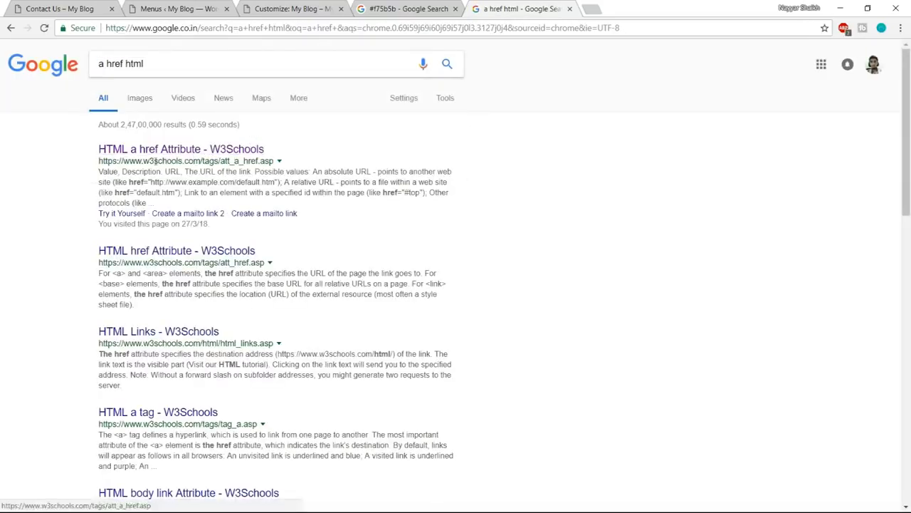
pyautogui.moveTo(143, 161); pyautogui.dragTo(193, 161)
pyautogui.click(217, 150)
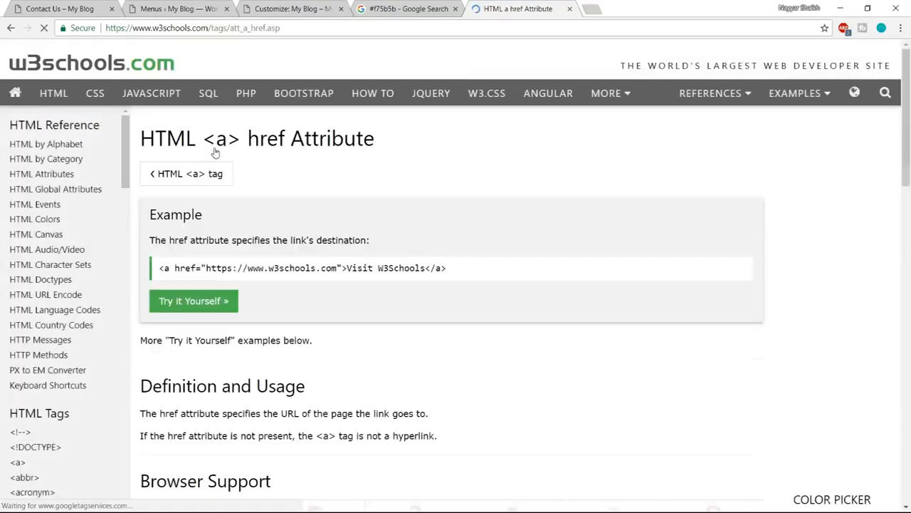
# - Copy the example W3Schools link code and paste it on a new line below the Customizer's footer copyright text
pyautogui.moveTo(159, 268); pyautogui.dragTo(489, 269)
pyautogui.click(277, 8)
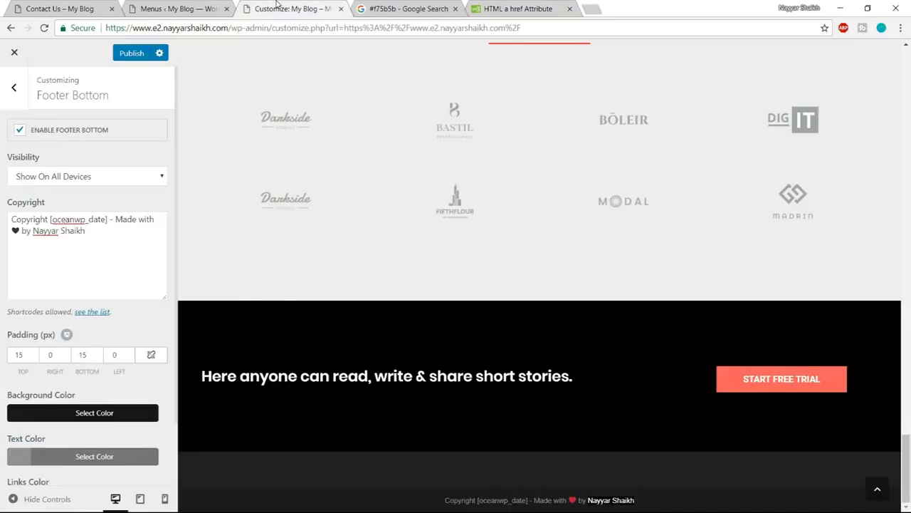
pyautogui.click(99, 231)
pyautogui.press('Return')
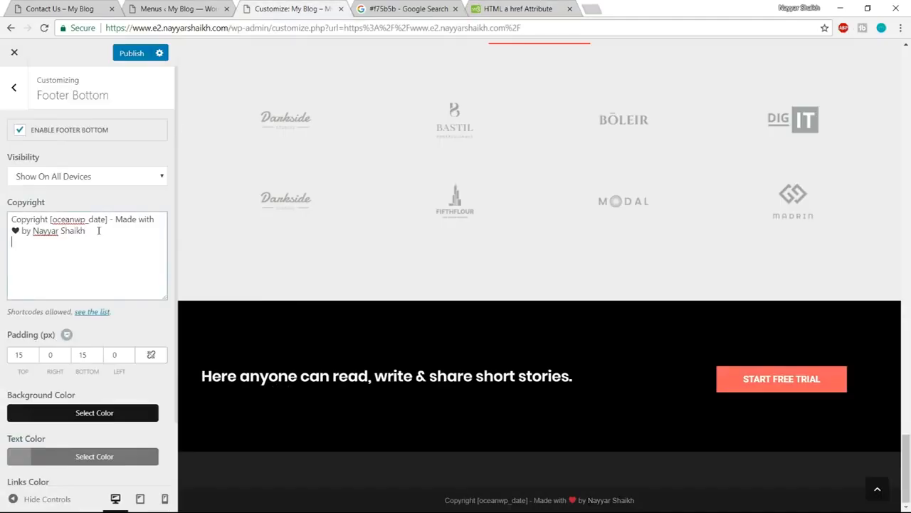
pyautogui.hotkey('ctrl', 'v')
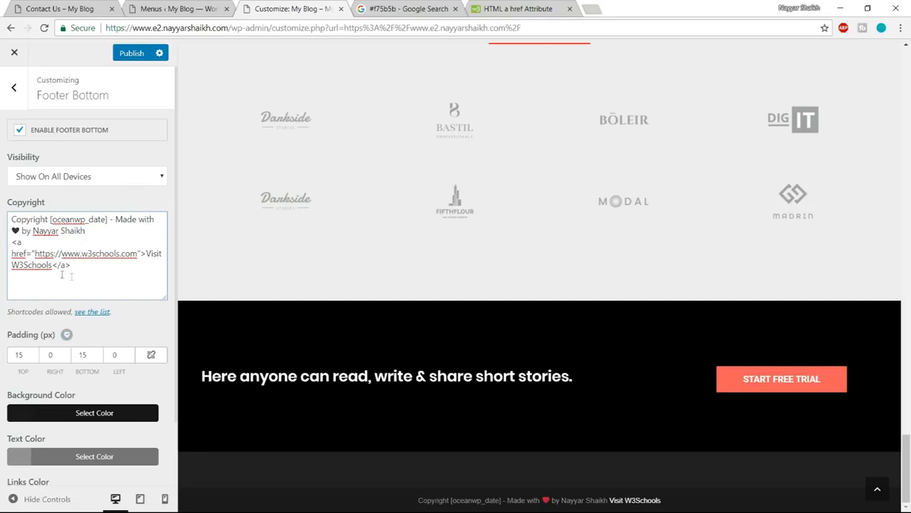
# - Move the author's name from the copyright line into the link code, replacing the link text "Visit W3Schools"
pyautogui.moveTo(147, 254); pyautogui.dragTo(52, 265)
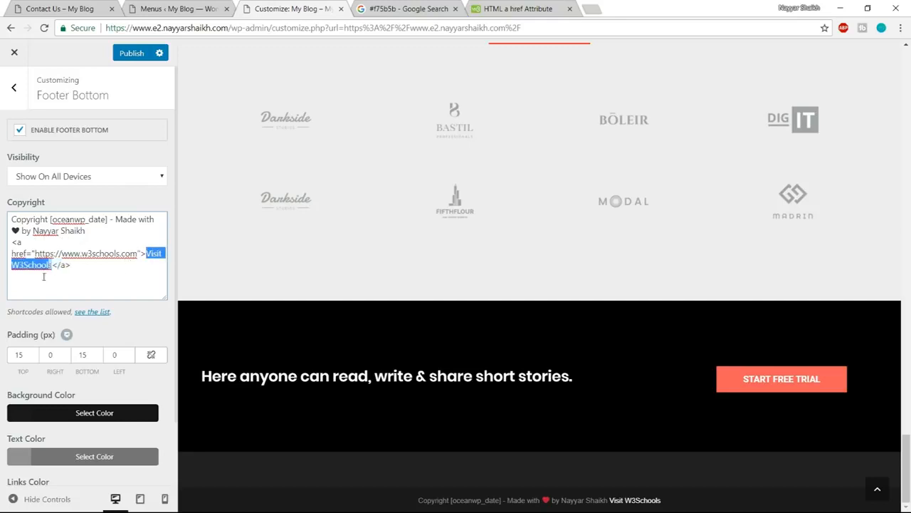
pyautogui.moveTo(60, 230); pyautogui.dragTo(35, 230)
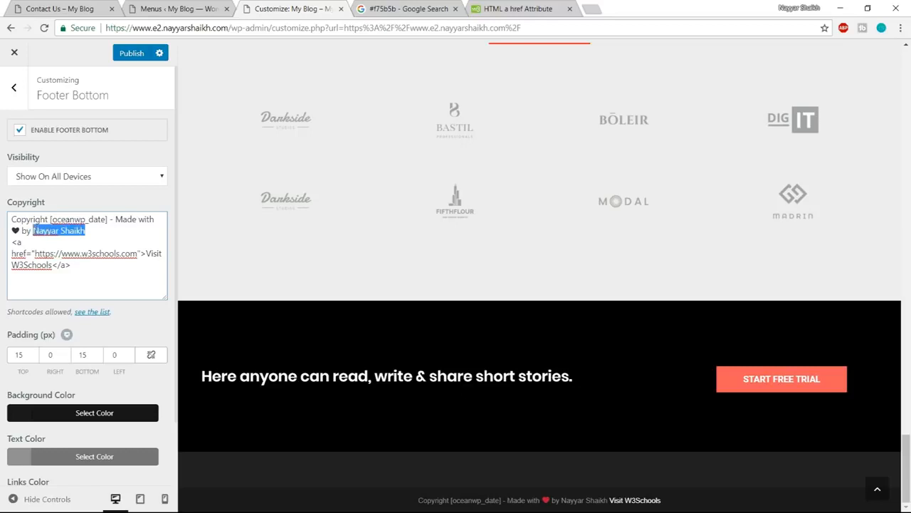
pyautogui.press('BackSpace')
pyautogui.moveTo(146, 253); pyautogui.dragTo(57, 266)
pyautogui.hotkey('ctrl', 'v')
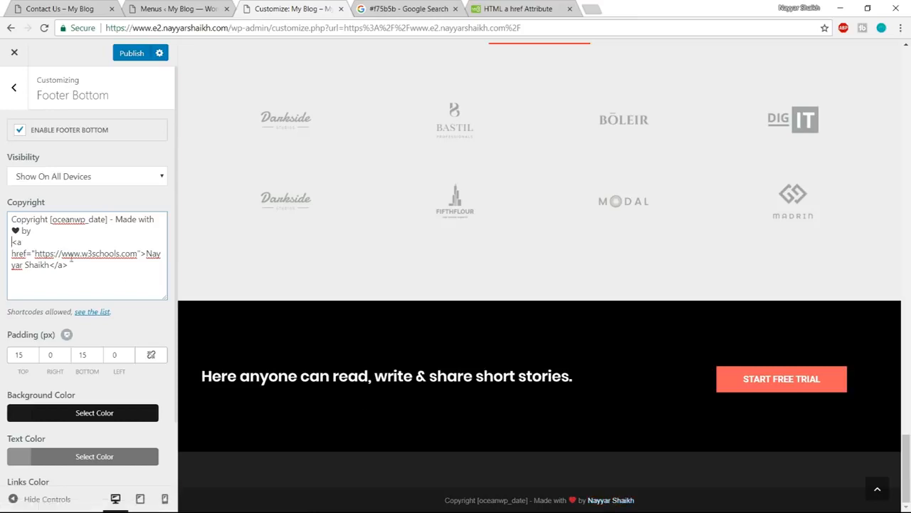
# - Replace the W3Schools URL in the footer link code with the address of the author's YouTube channel, copied from a new browser tab
pyautogui.moveTo(34, 253); pyautogui.dragTo(137, 258)
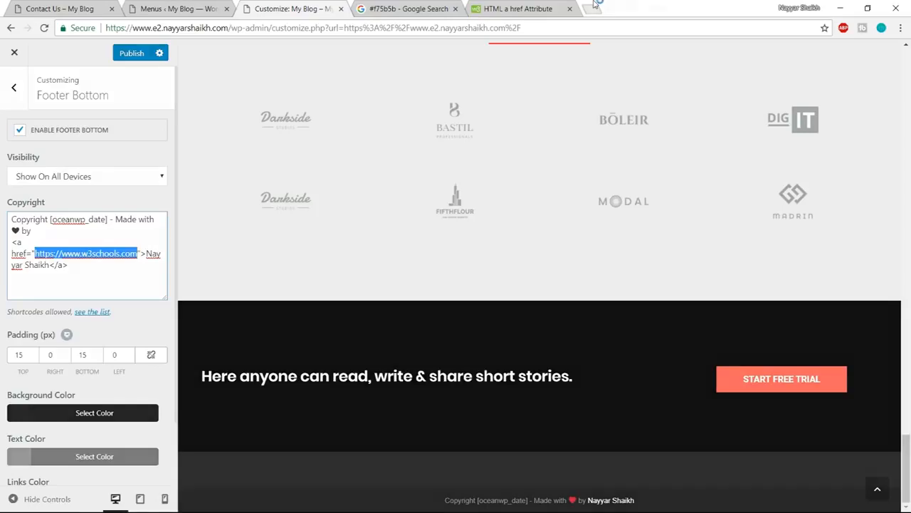
pyautogui.click(593, 8)
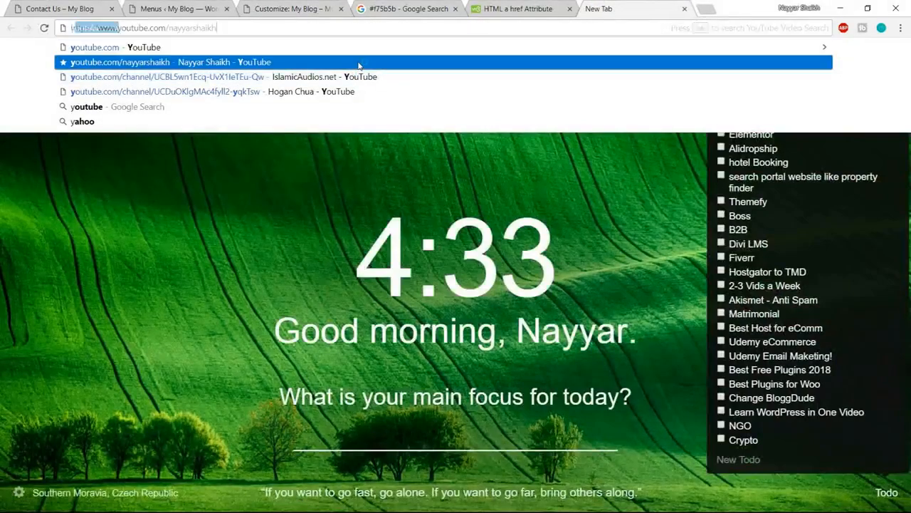
pyautogui.click(338, 62)
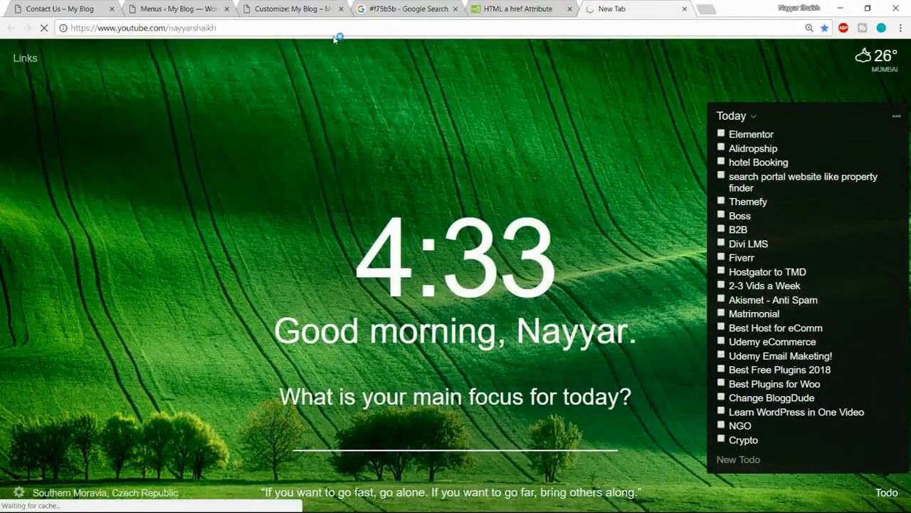
pyautogui.click(339, 28)
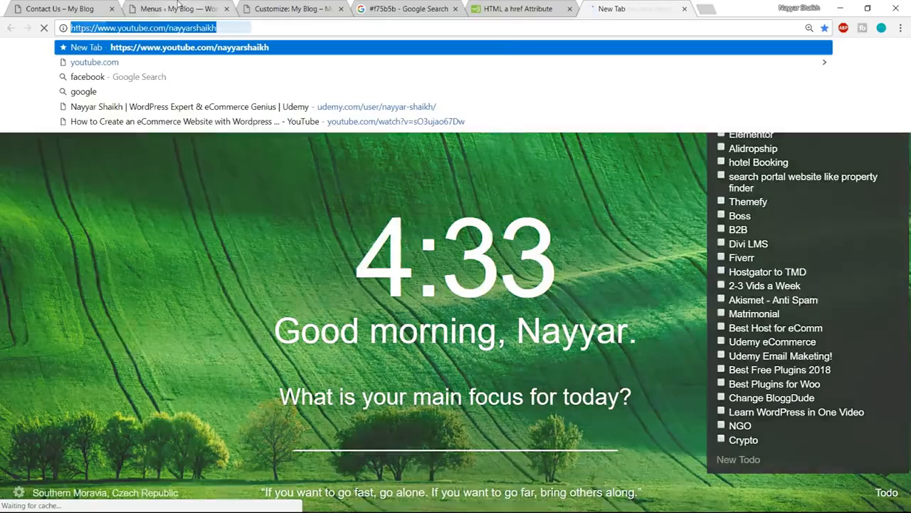
pyautogui.click(182, 8)
pyautogui.click(290, 9)
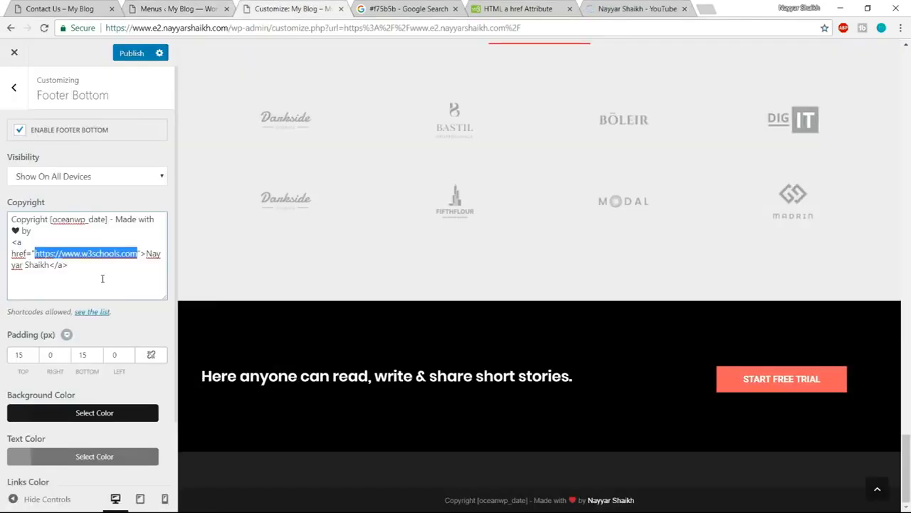
pyautogui.hotkey('ctrl', 'v')
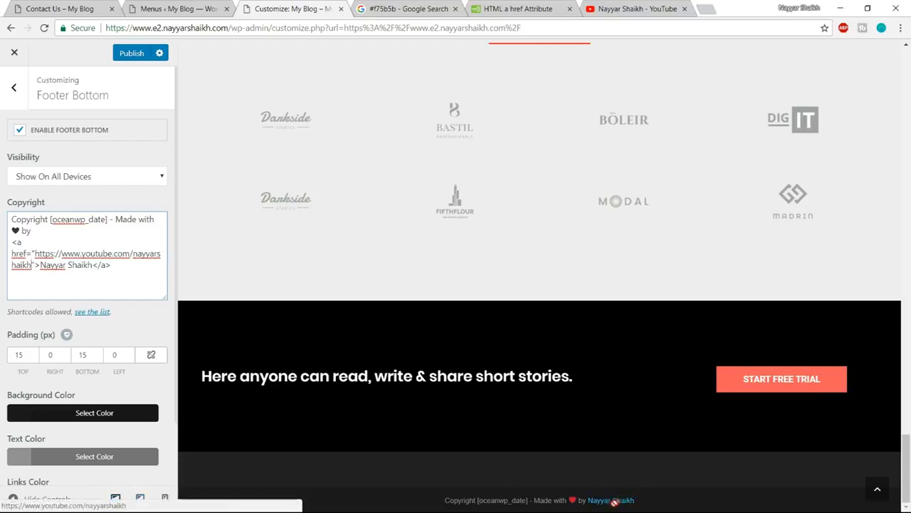
# - Publish the footer changes and close the Customizer to review the live home page down to its footer
pyautogui.click(120, 57)
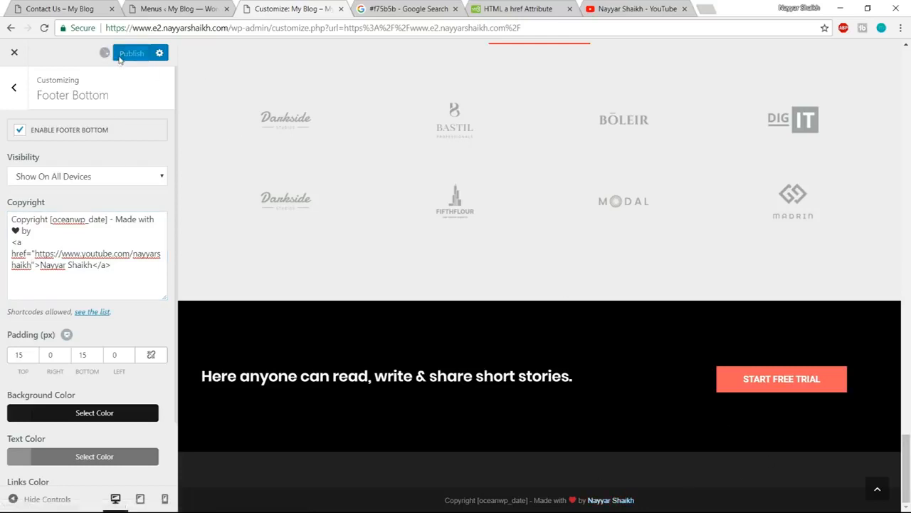
pyautogui.click(874, 499)
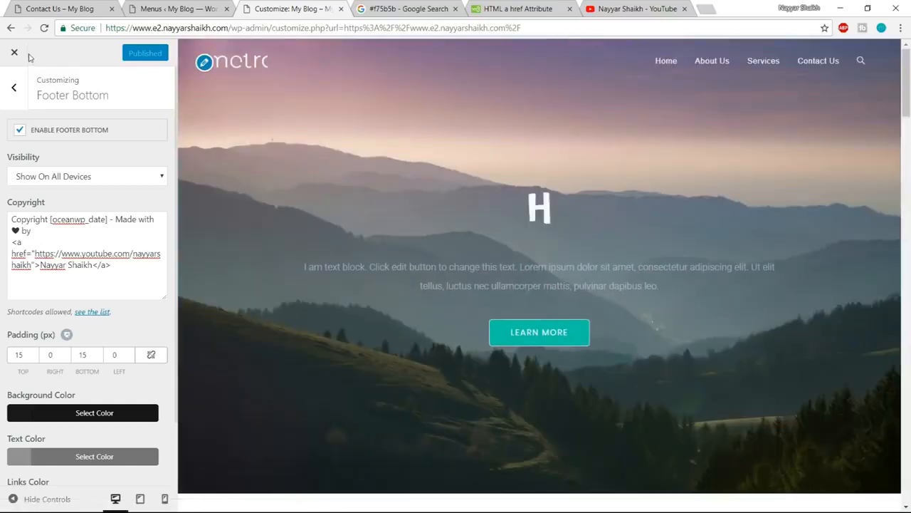
pyautogui.click(14, 53)
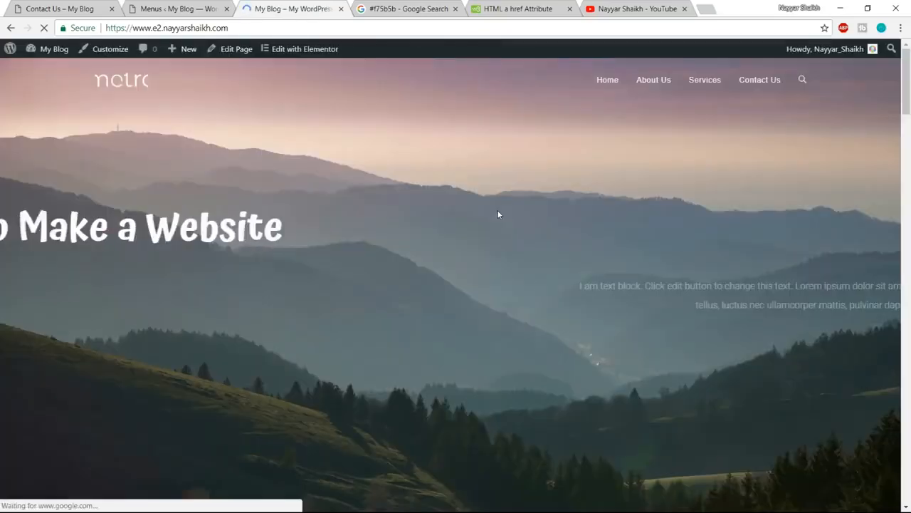
pyautogui.scroll(-8, 590, 236)
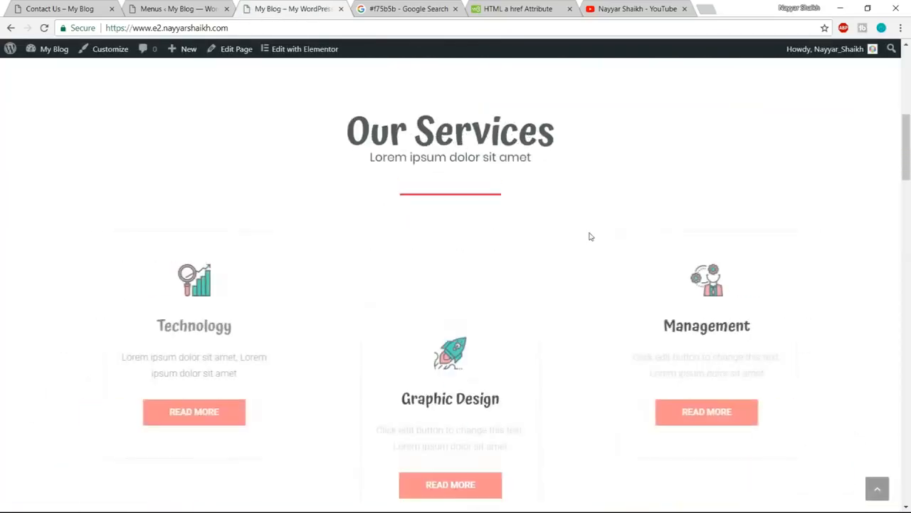
pyautogui.scroll(-15, 589, 236)
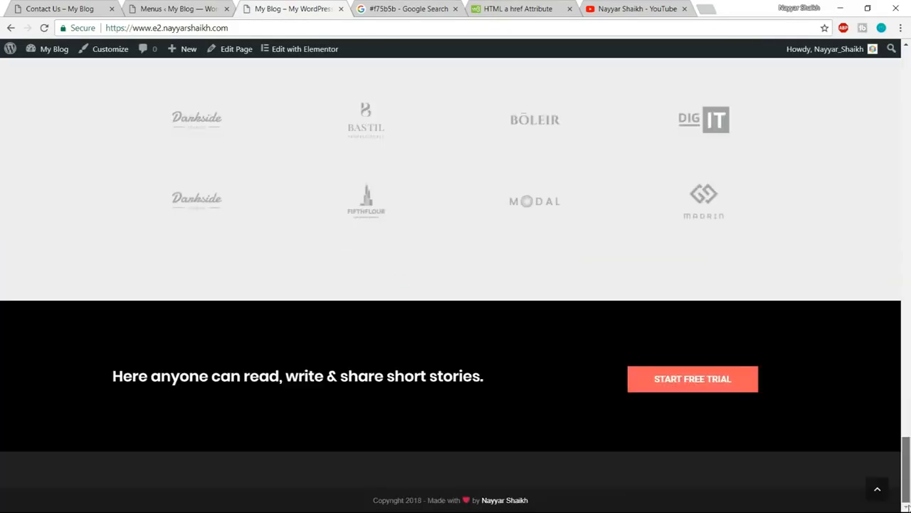
pyautogui.click(877, 489)
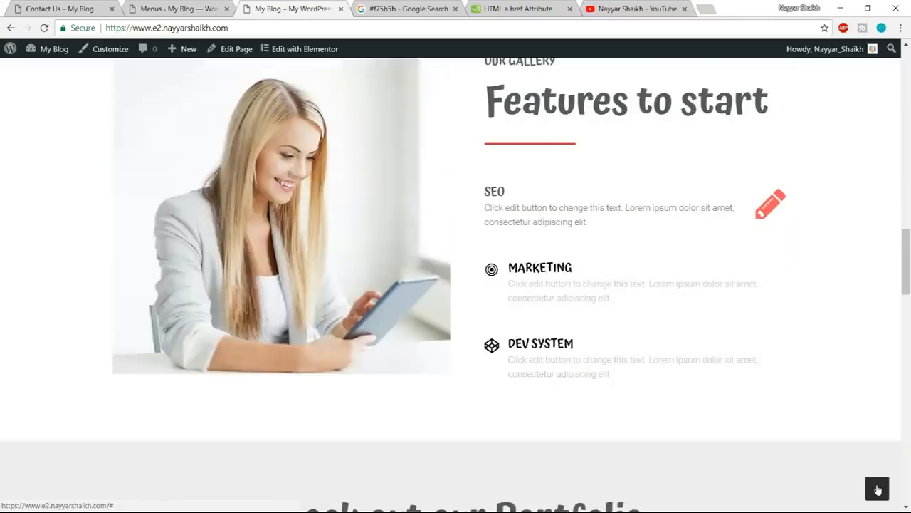